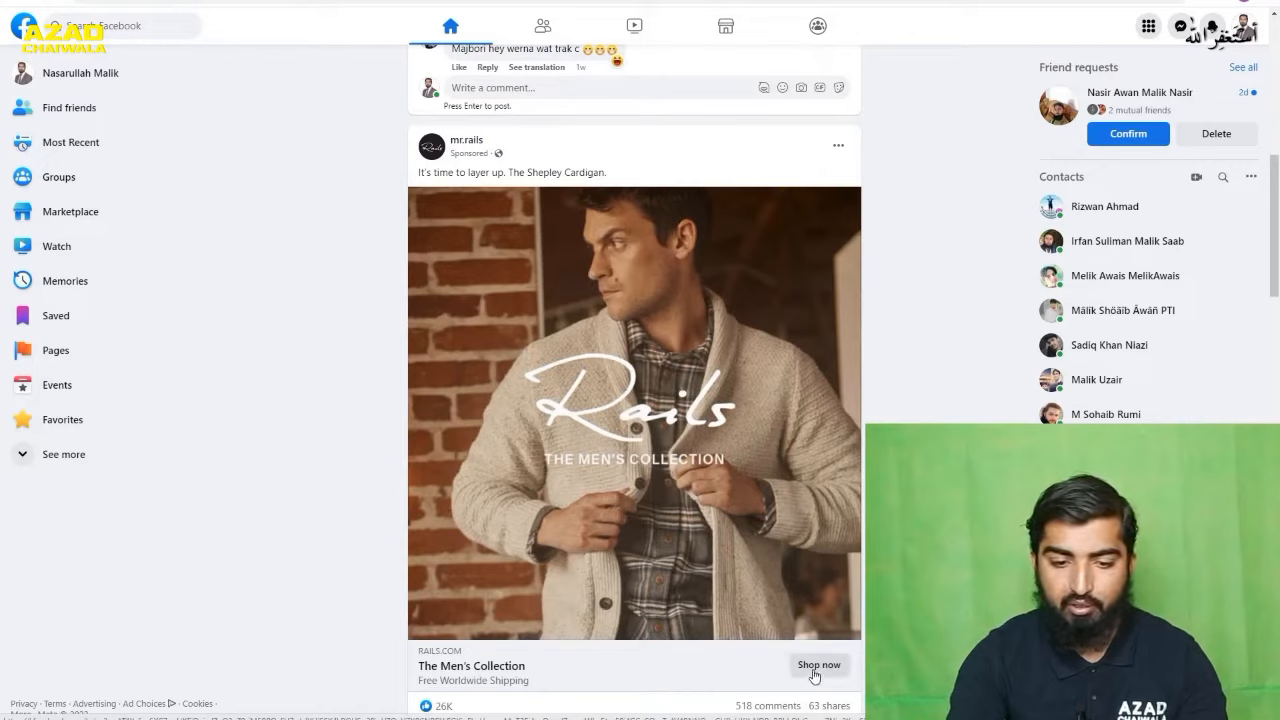
- Examine the sponsored Rails and BREDA Watches posts in the Facebook feed as examples of single-image shop ads
scroll(750, 435, "down", 5)
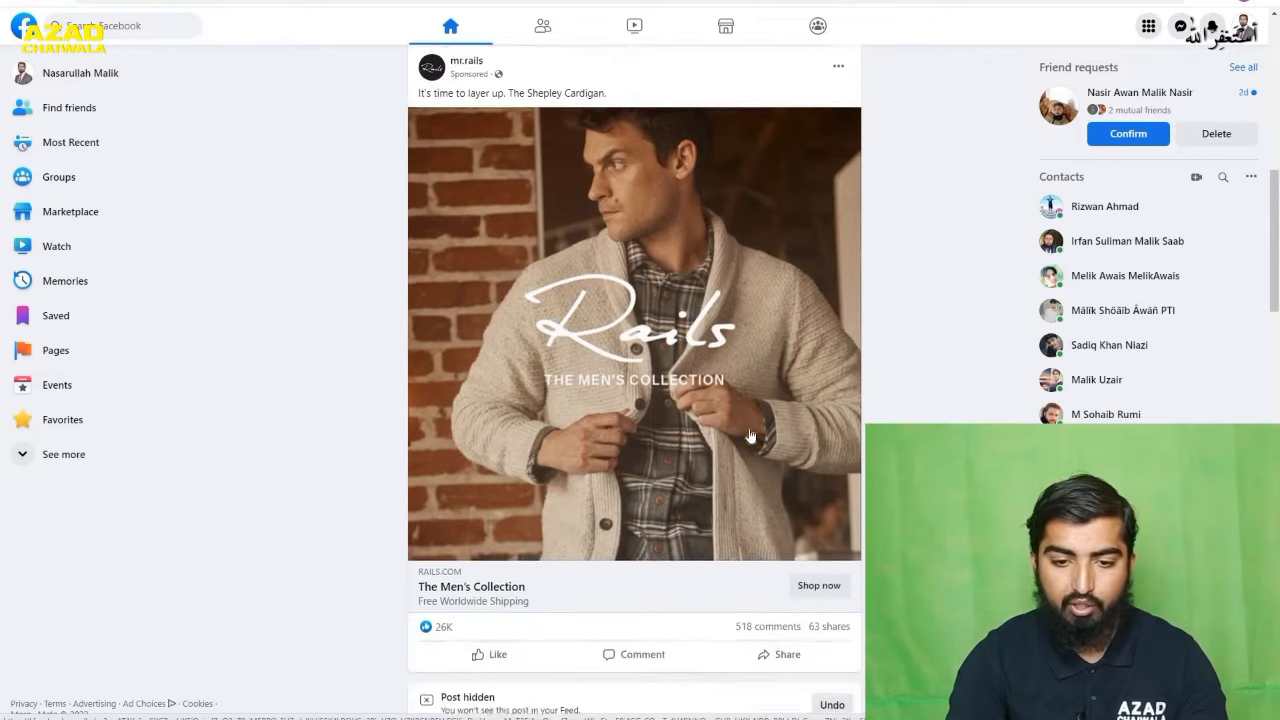
scroll(708, 424, "down", 3)
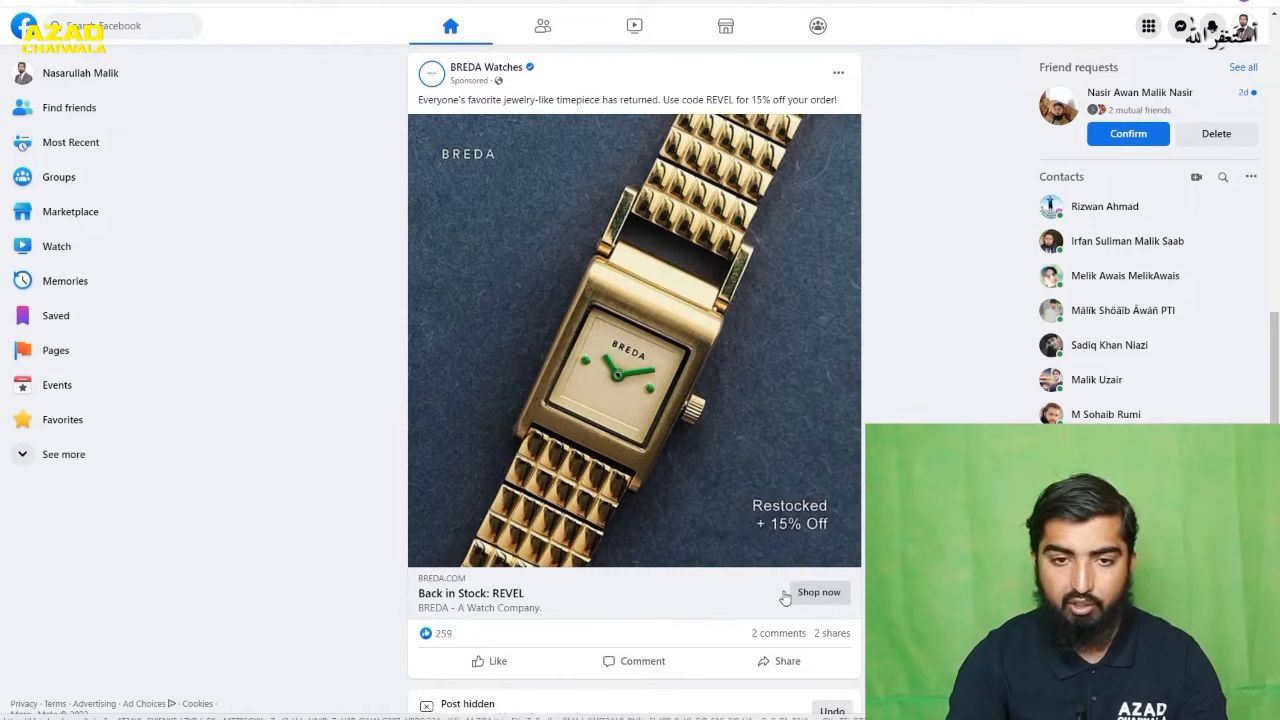
scroll(629, 305, "down", 5)
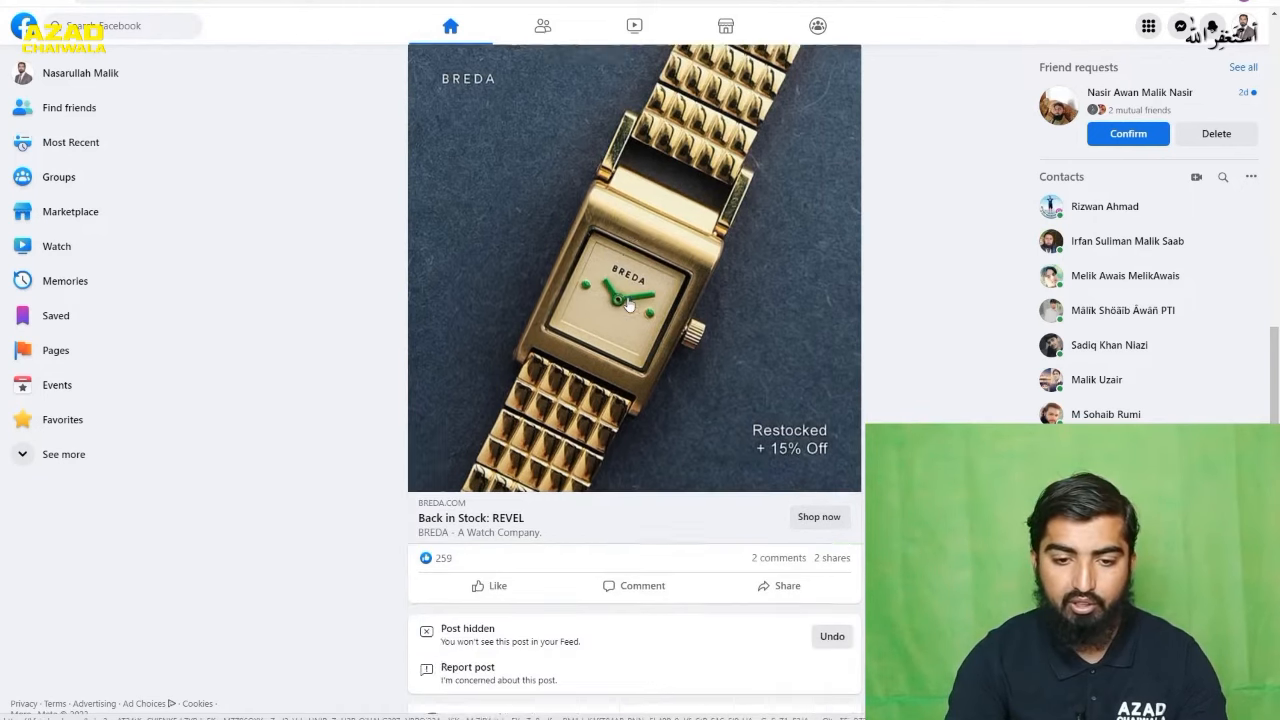
scroll(629, 305, "down", 1)
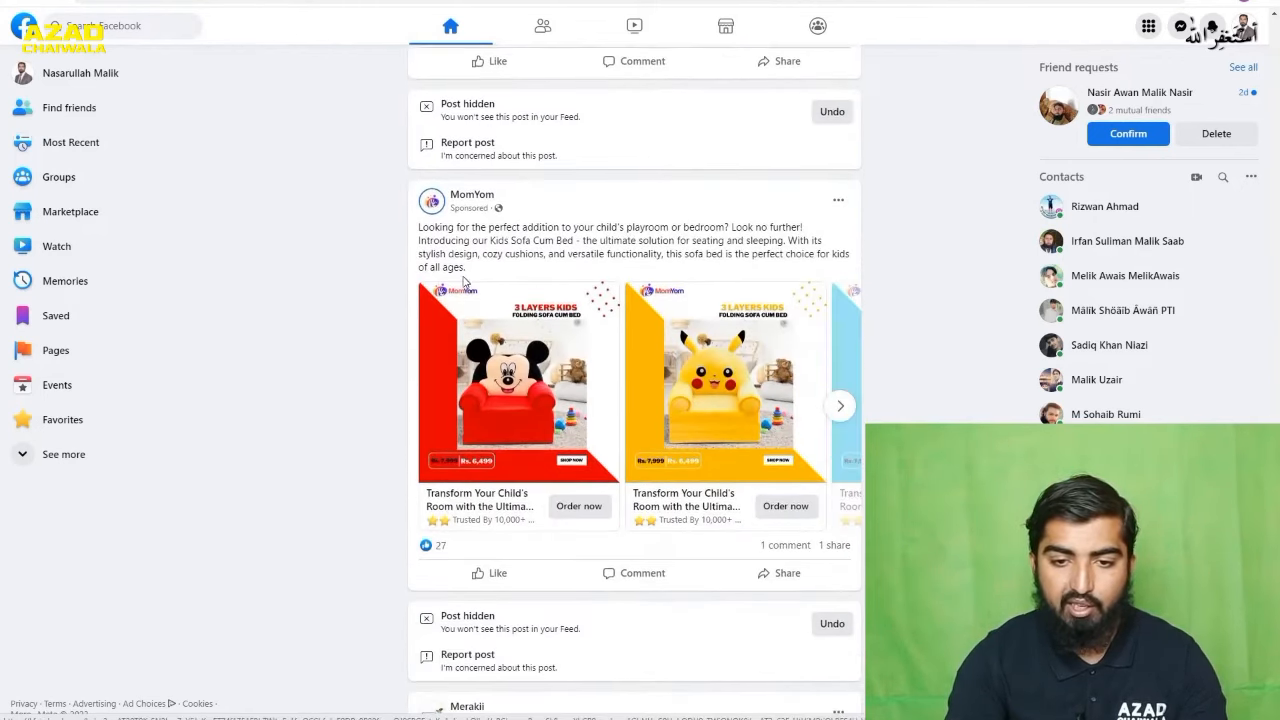
scroll(558, 424, "up", 5)
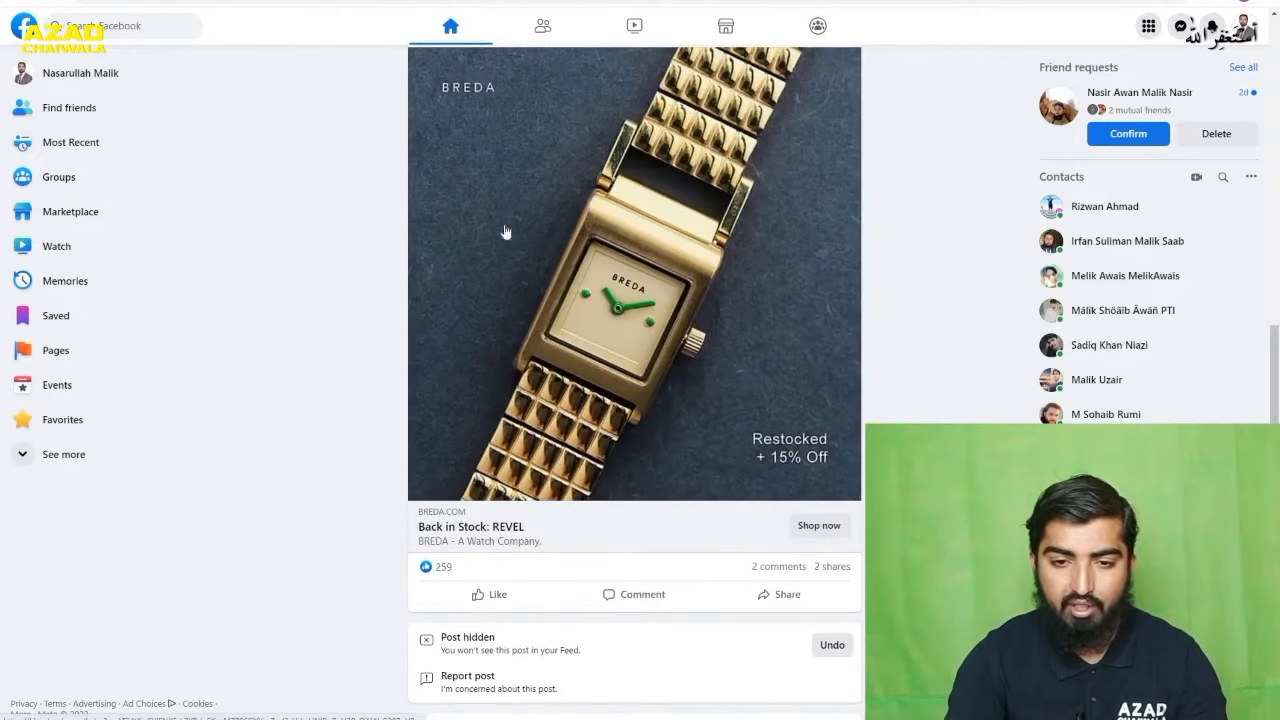
scroll(592, 277, "down", 4)
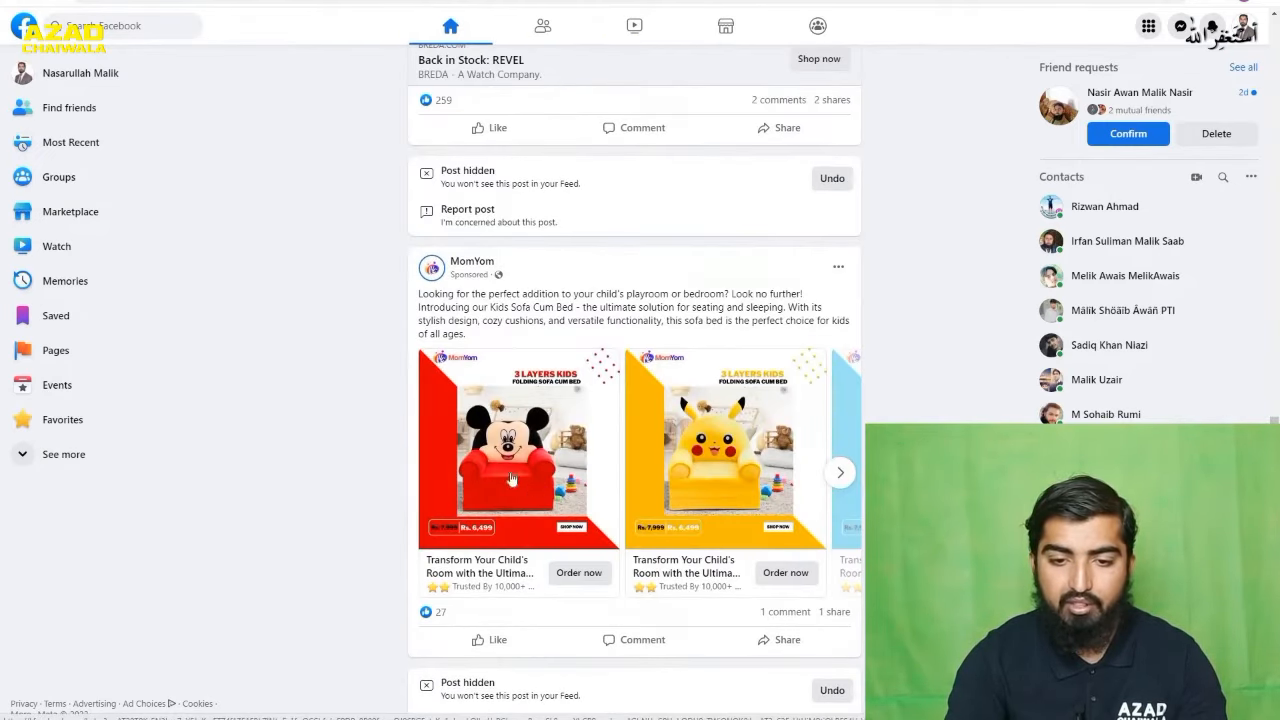
- Browse the product cards in MomYom's kids sofa cum bed carousel ad through to the end and back
left_click(840, 475)
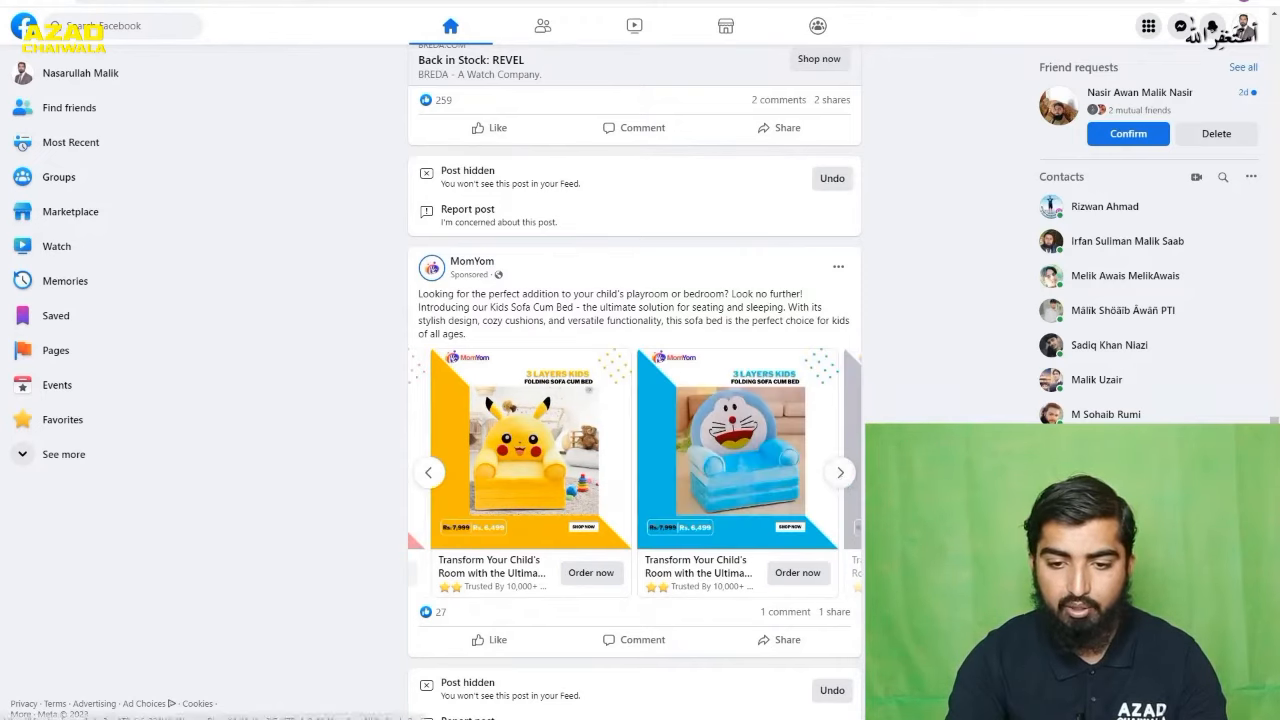
left_click(840, 475)
left_click(840, 476)
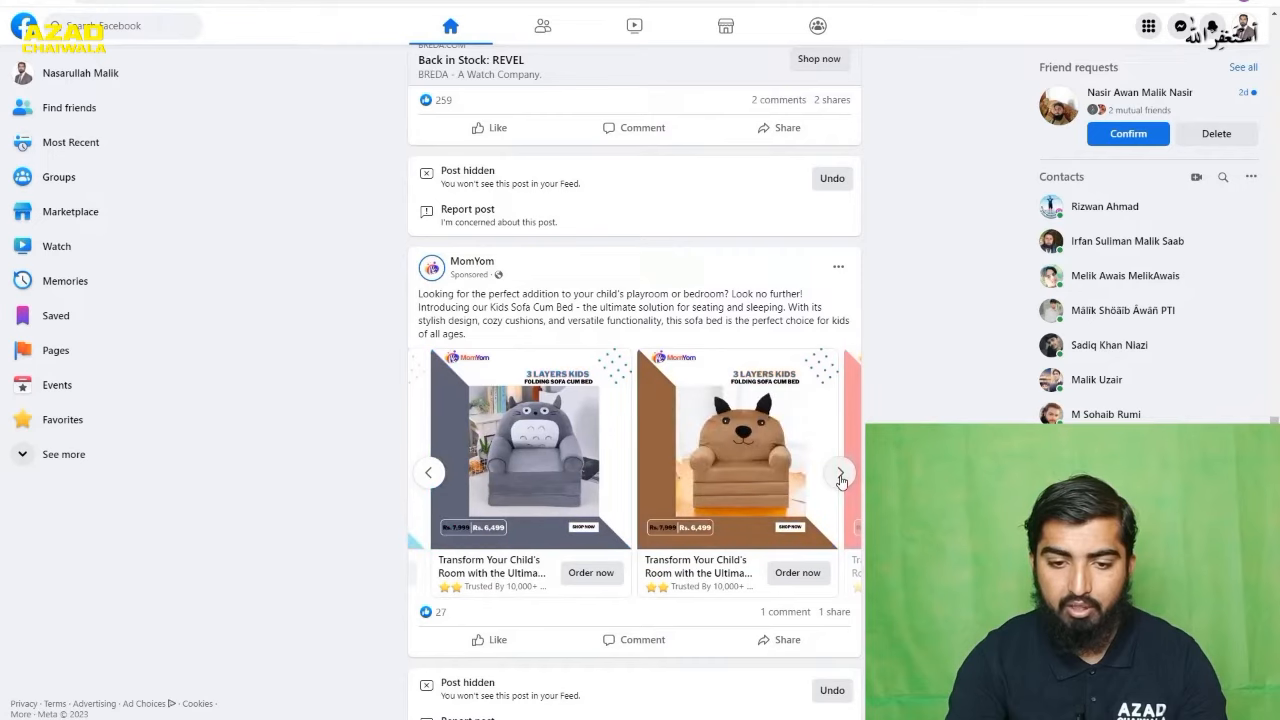
left_click(842, 476)
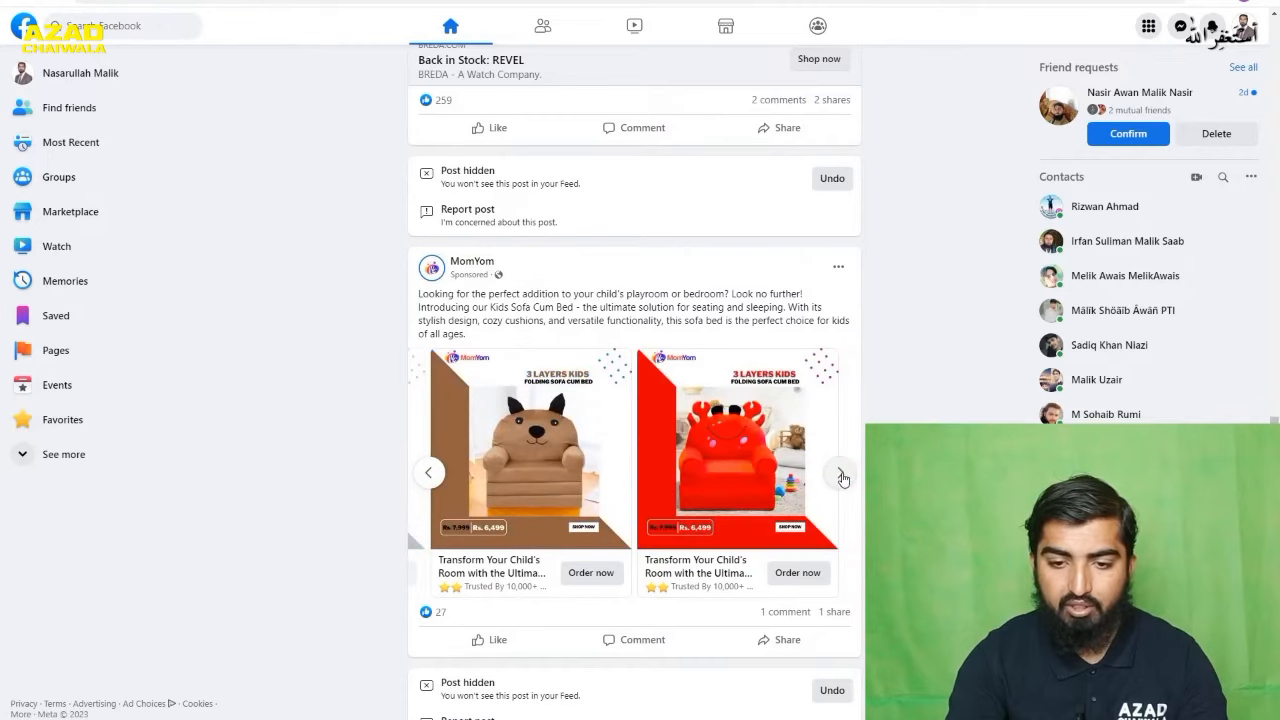
left_click(841, 476)
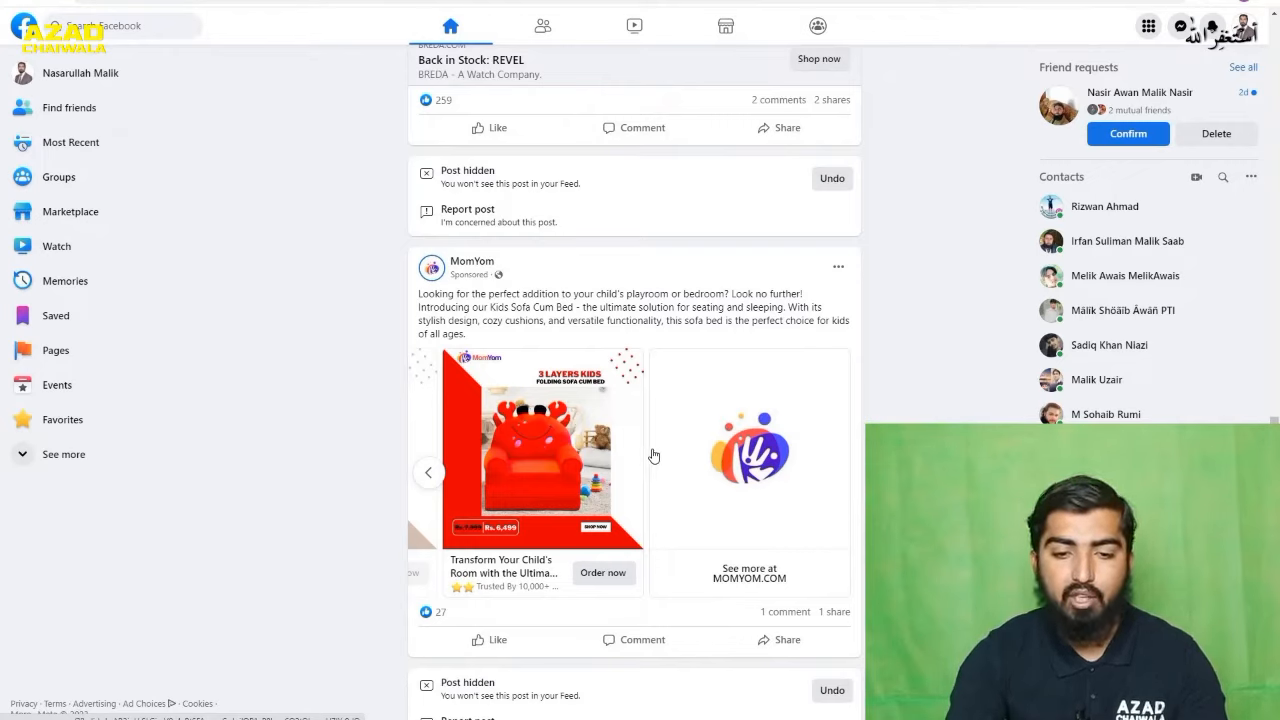
left_click(429, 473)
left_click(430, 473)
left_click(430, 473)
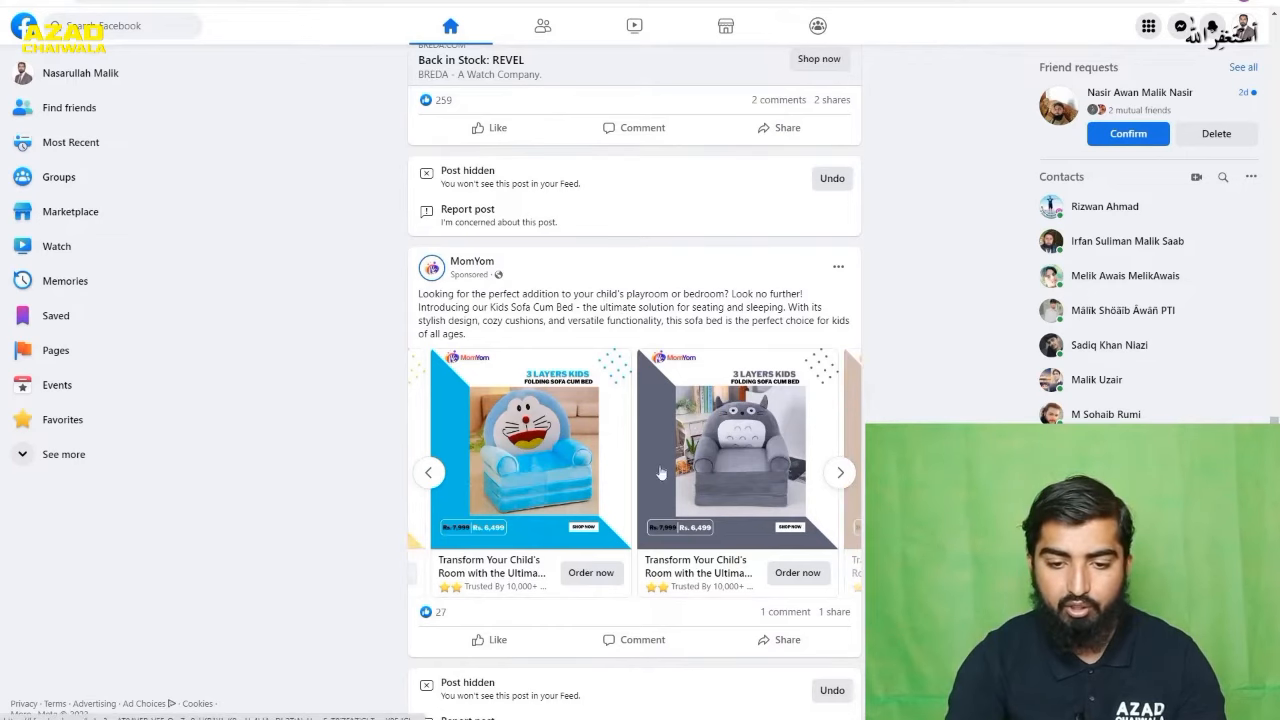
- Examine the sponsored Merakii air diffuser post at the end of the feed
scroll(607, 404, "down", 8)
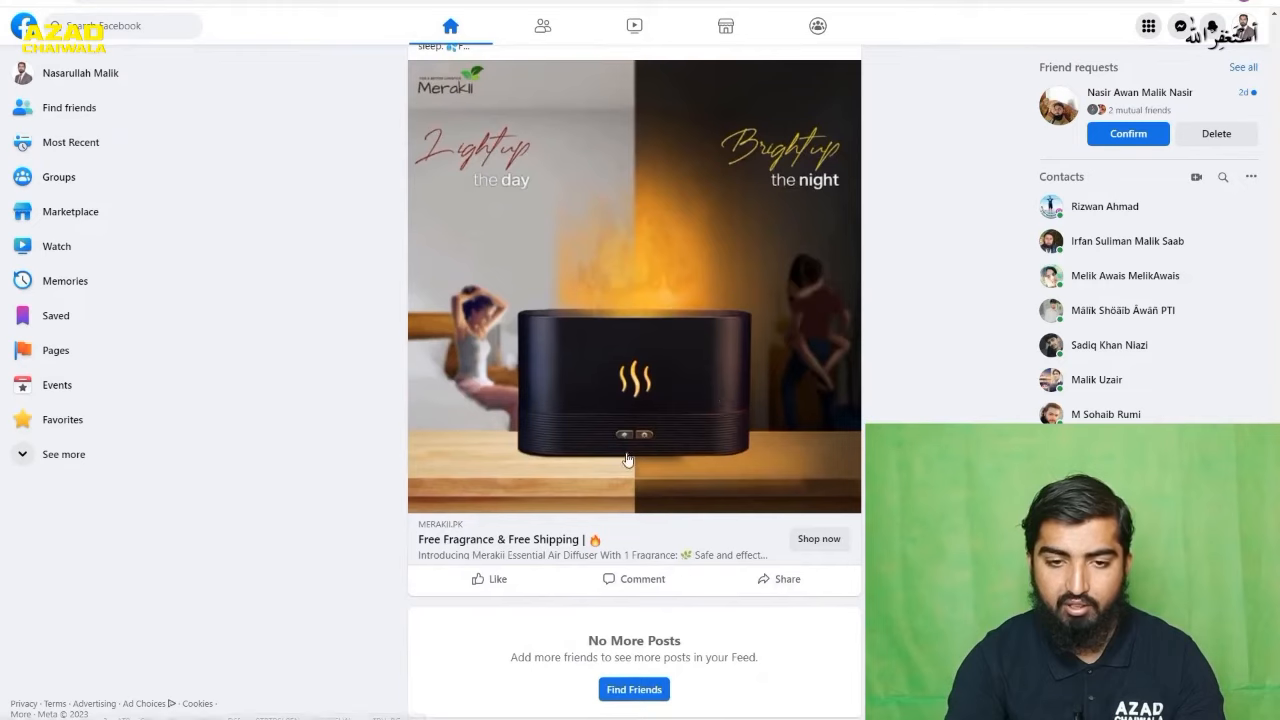
scroll(629, 462, "up", 2)
scroll(594, 346, "down", 1)
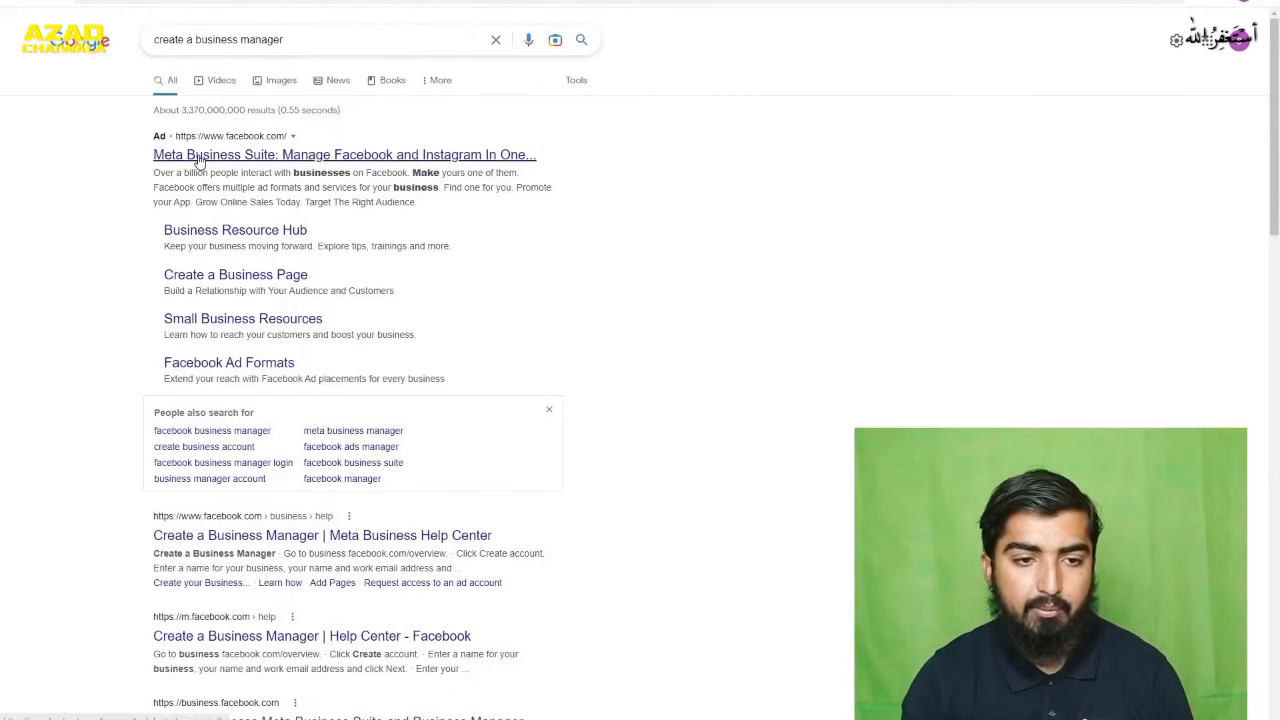
- Open the Meta Business Suite result from the "create a business manager" search and expand the profile options on its page
left_click(275, 158)
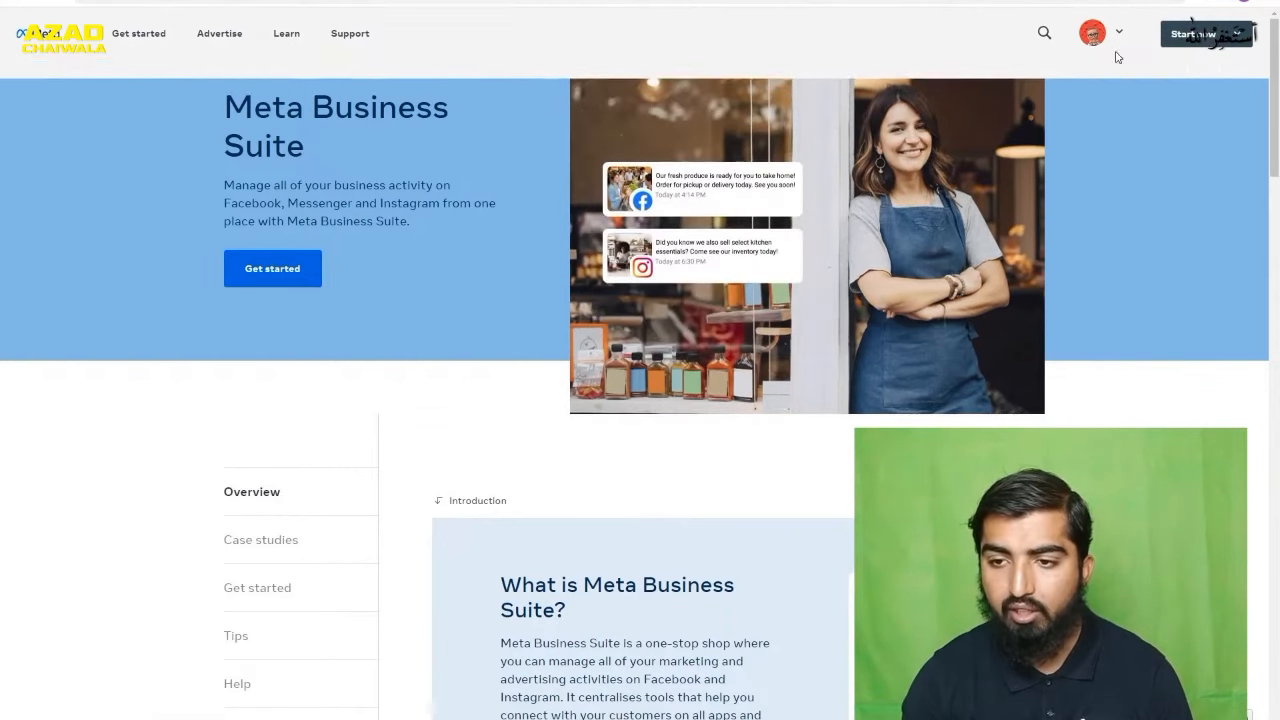
left_click(1120, 40)
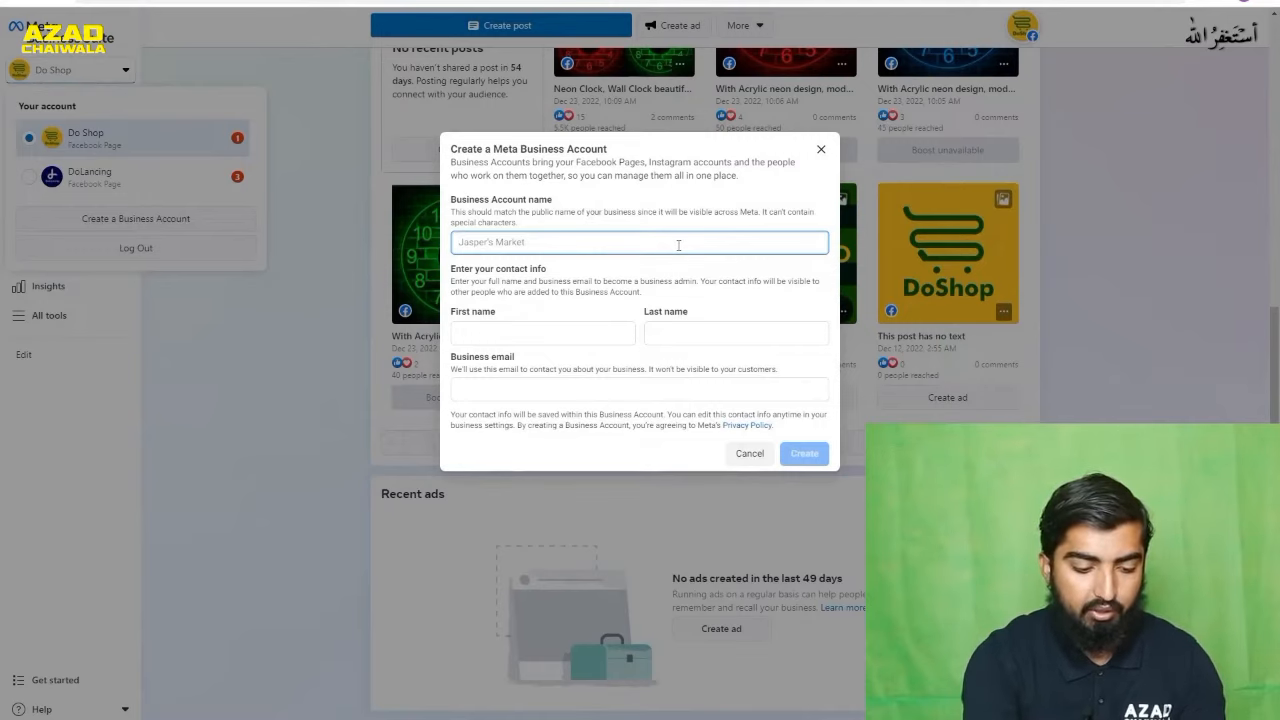
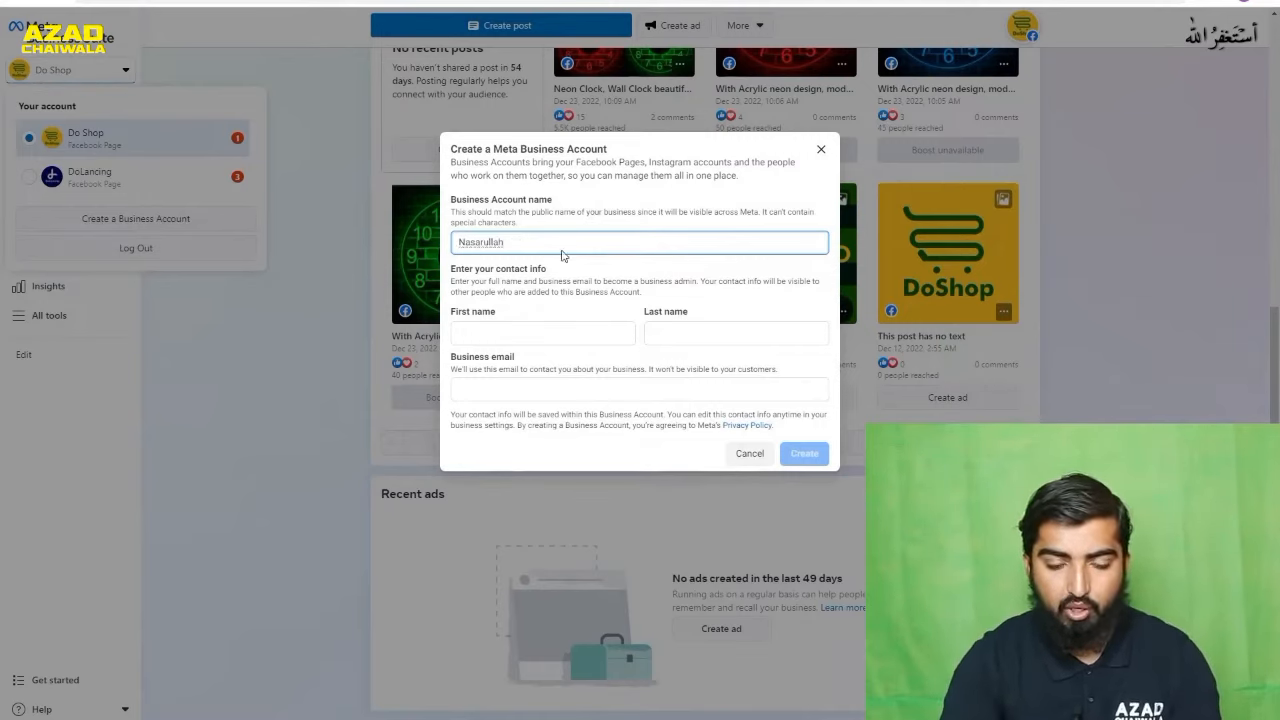
- Create a Meta Business Account, entering the business account name, the owner's first and last name, and the business email
left_click(553, 339)
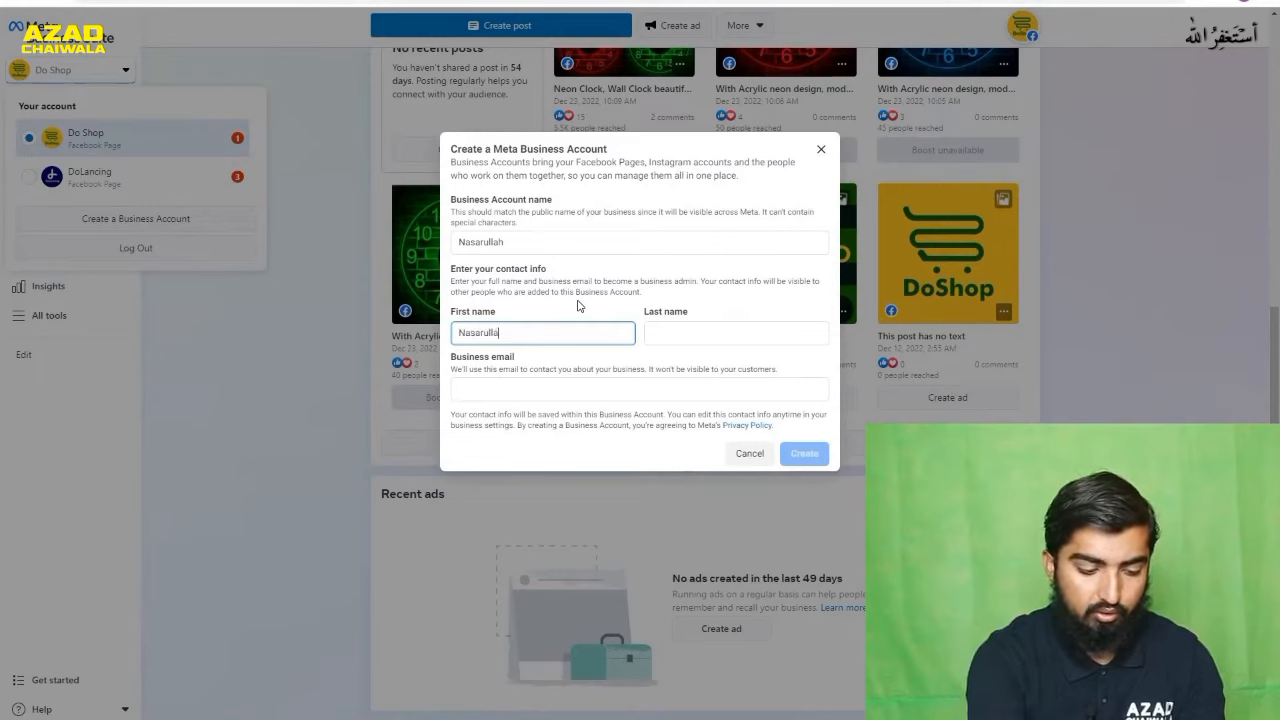
key("Tab")
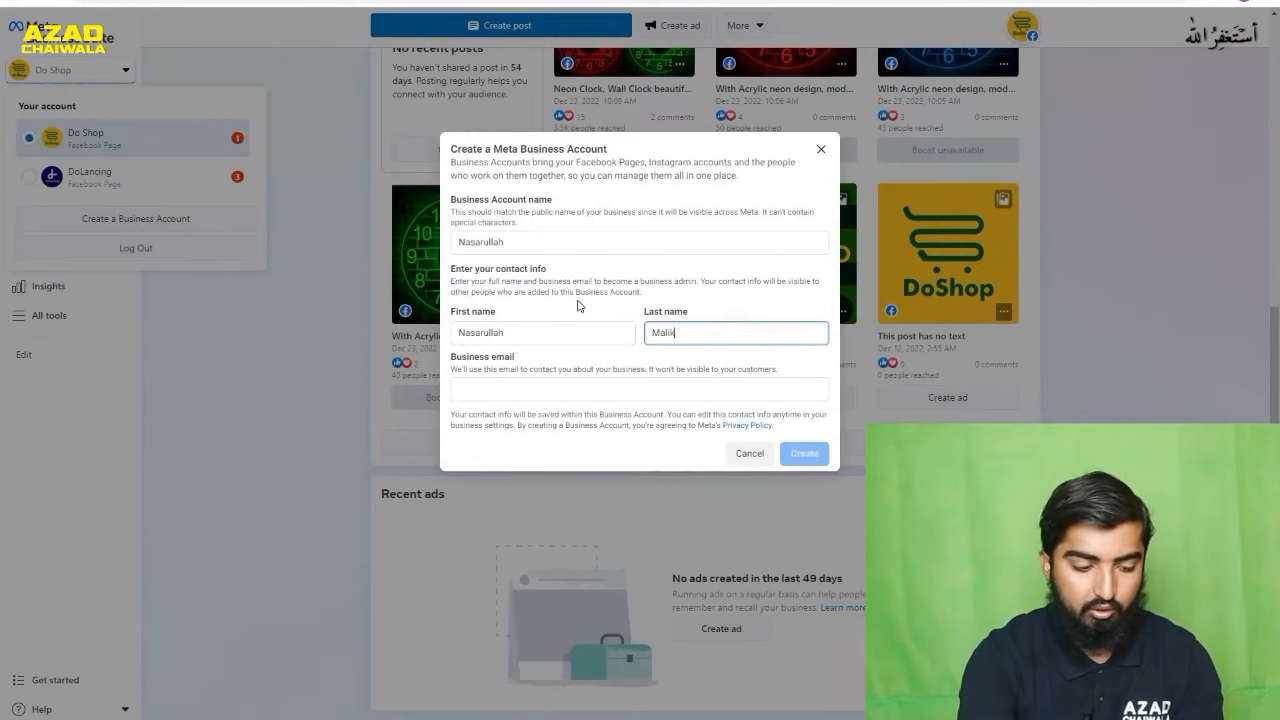
key("Tab")
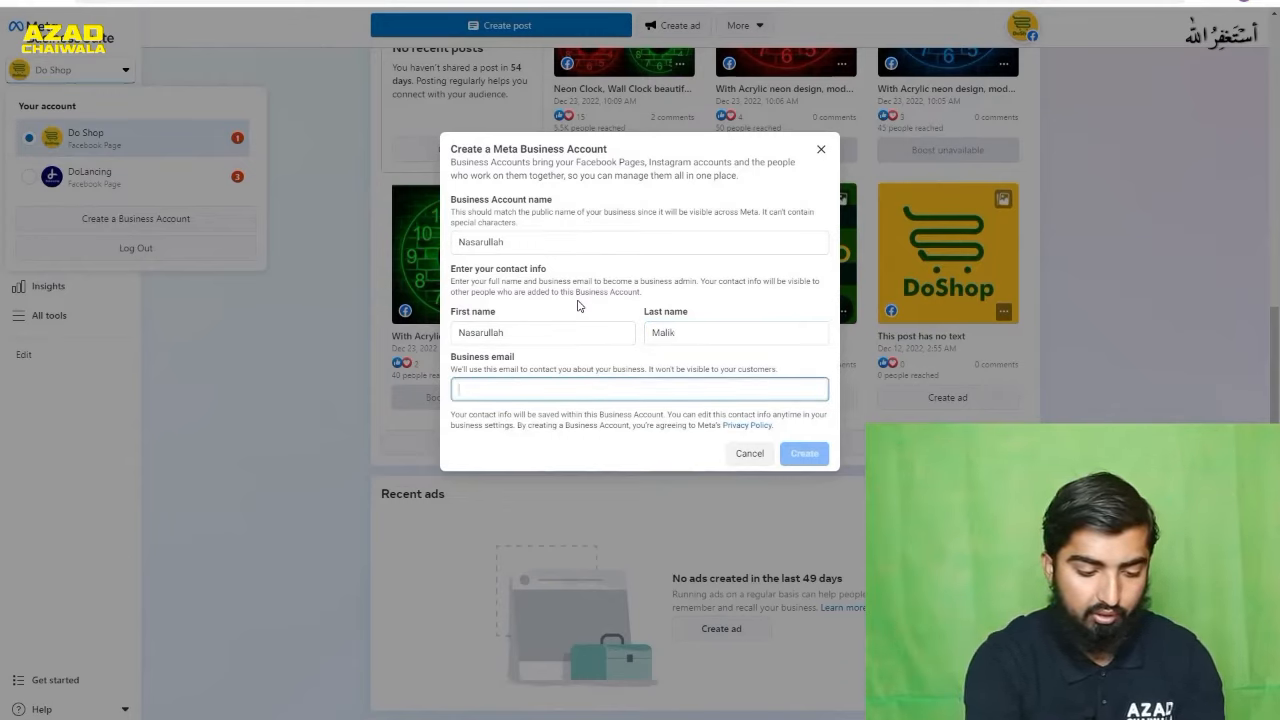
key("ctrl+v")
left_click(815, 453)
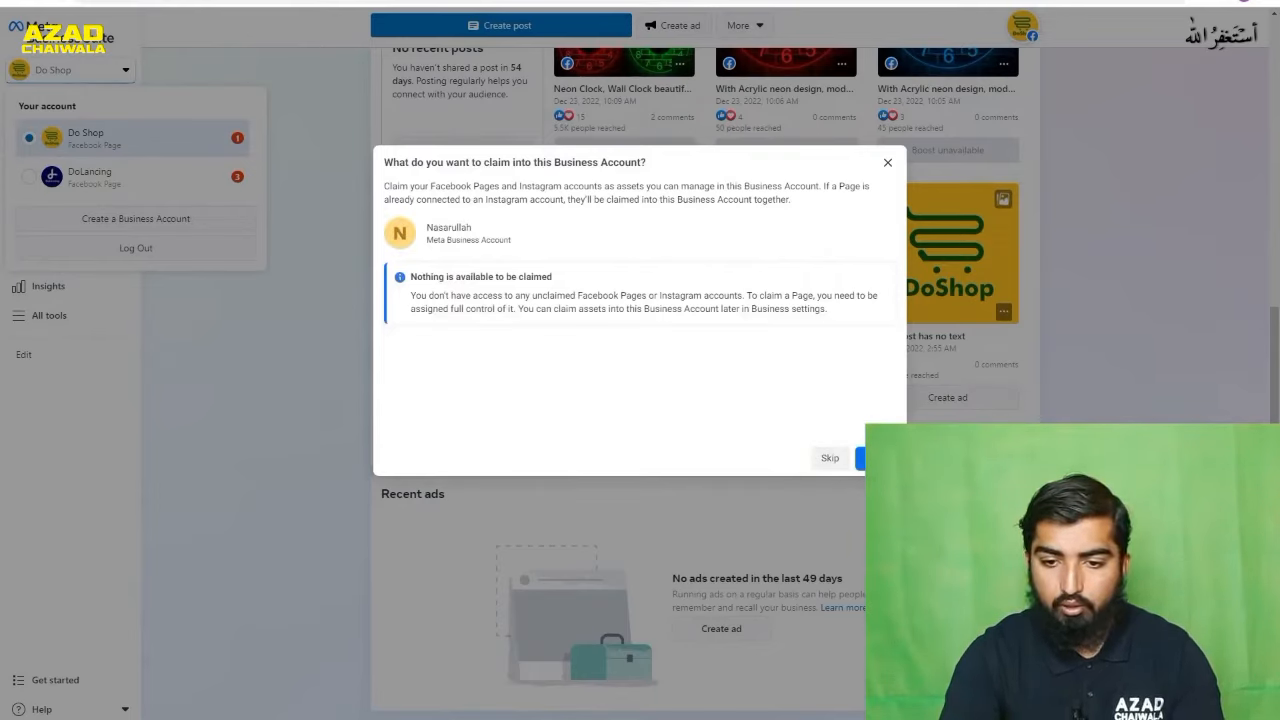
- Finish the Business Account setup without claiming assets or adding another person, and confirm the account summary
left_click(876, 458)
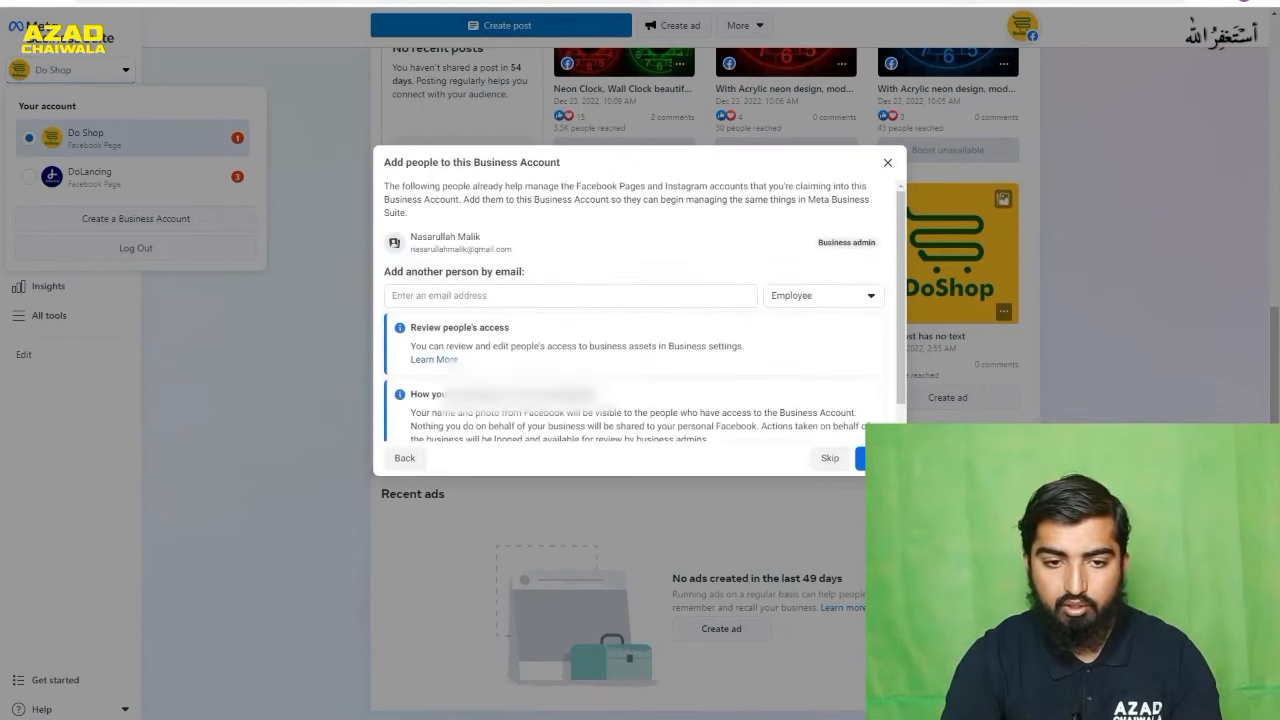
left_click(502, 295)
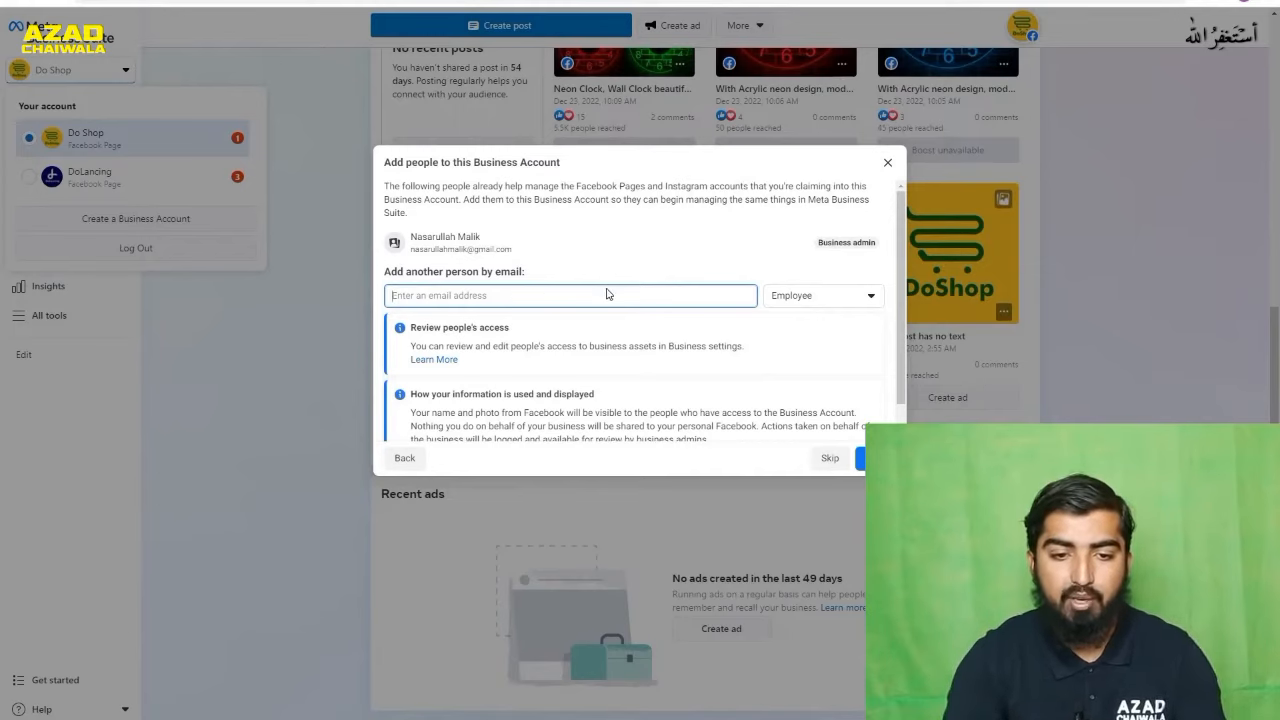
scroll(606, 289, "down", 1)
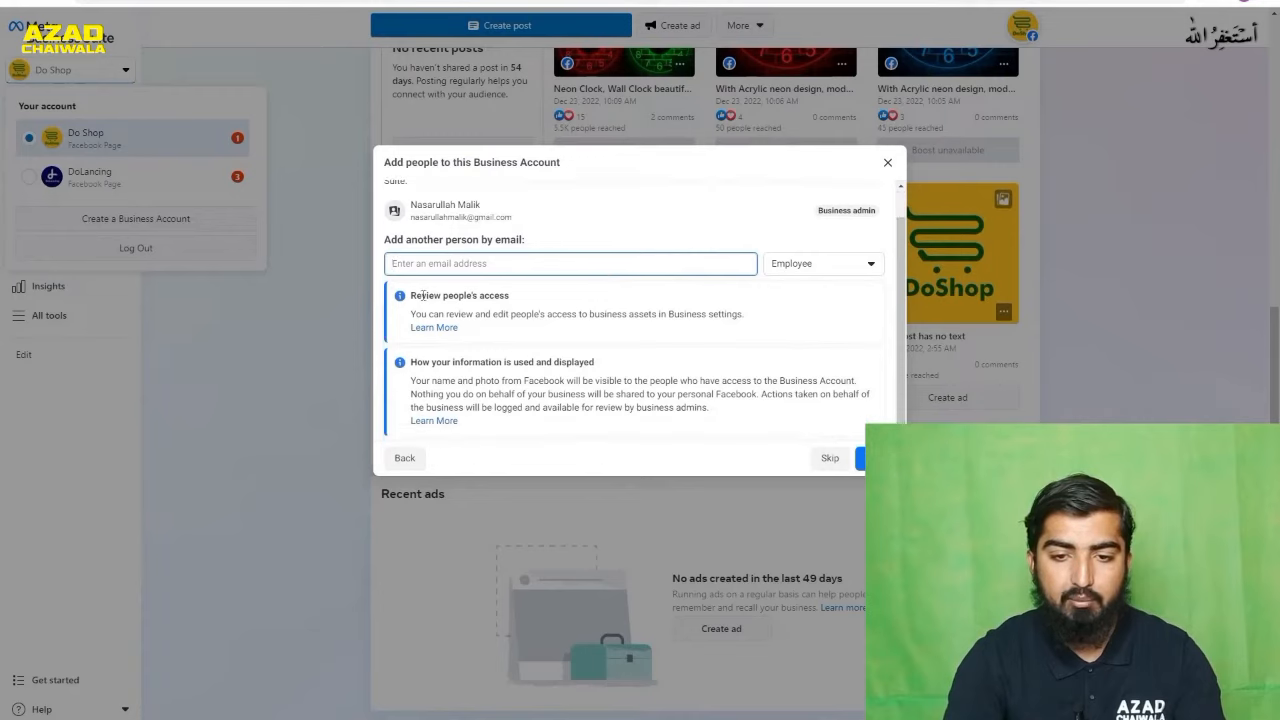
left_click(850, 266)
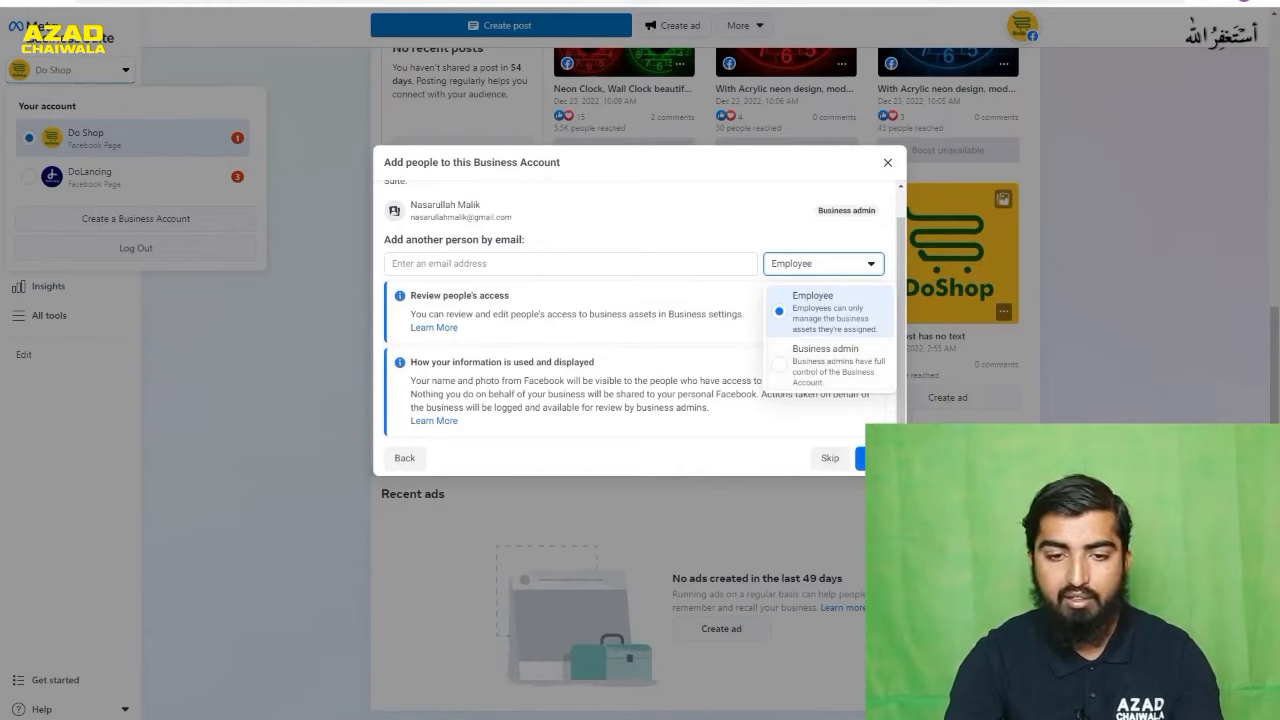
left_click(876, 458)
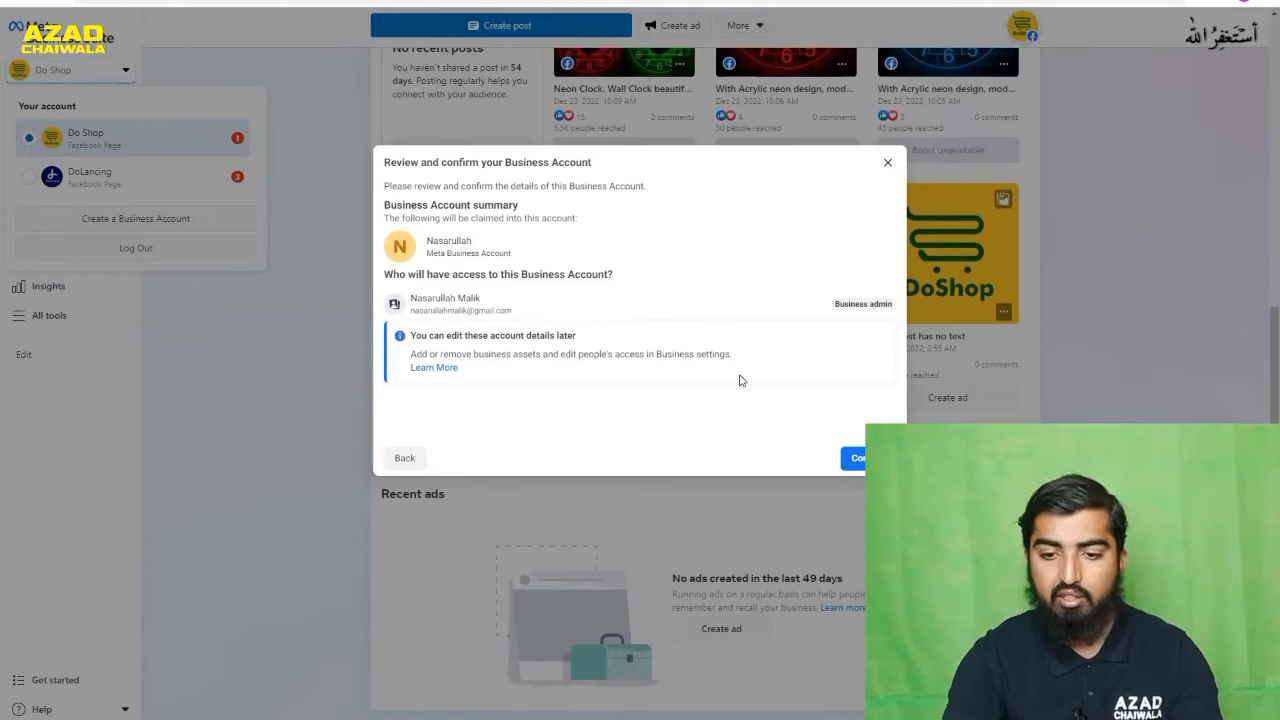
left_click(858, 464)
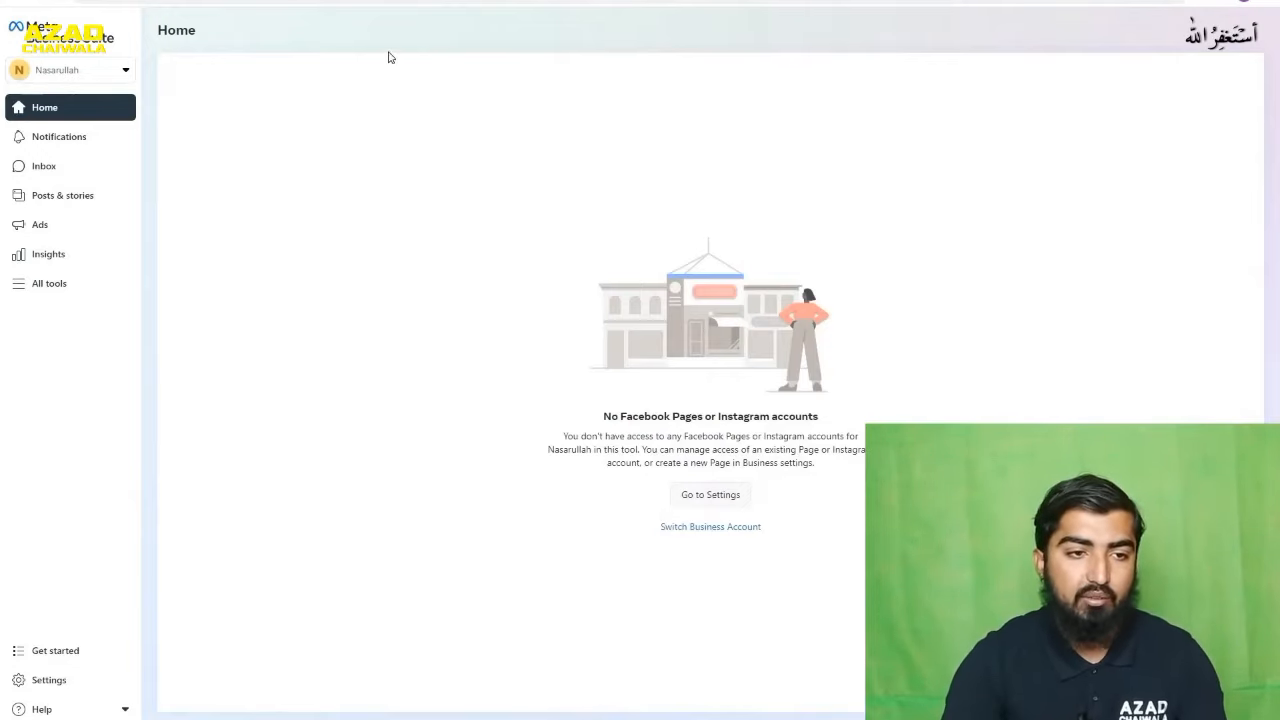
- Check the list of business accounts and Facebook Pages in the account switcher
left_click(120, 75)
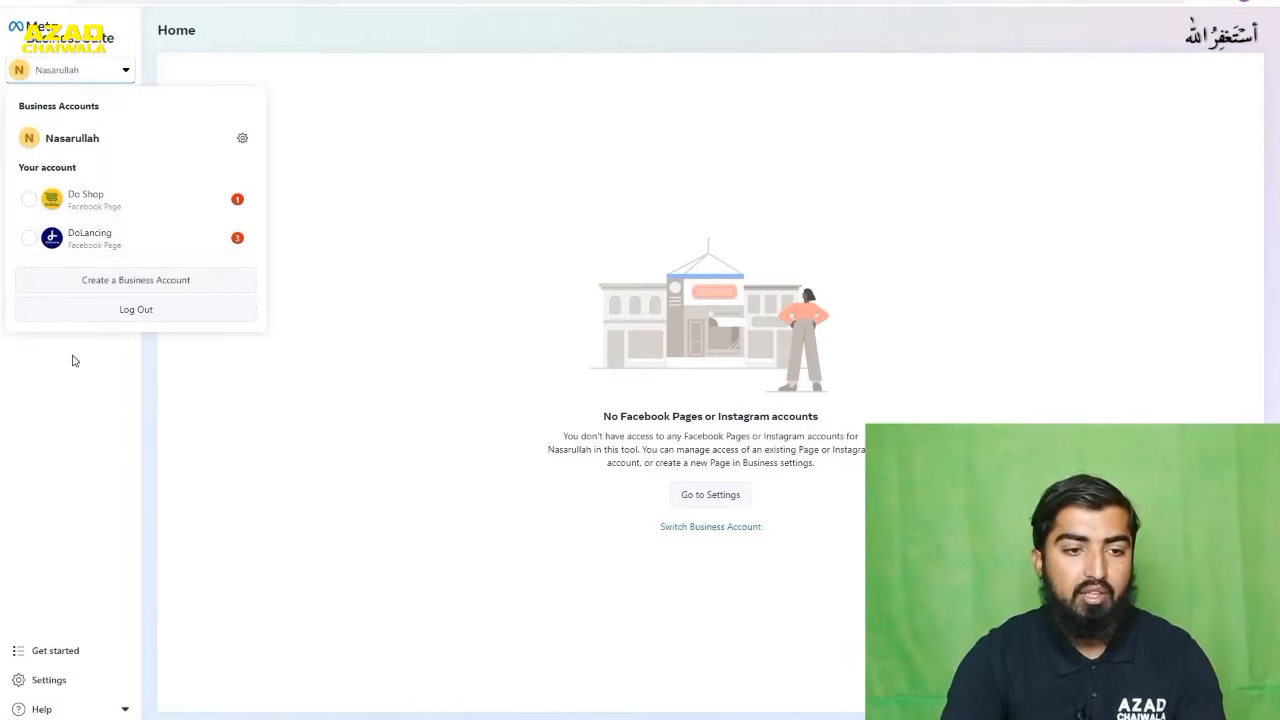
left_click(129, 334)
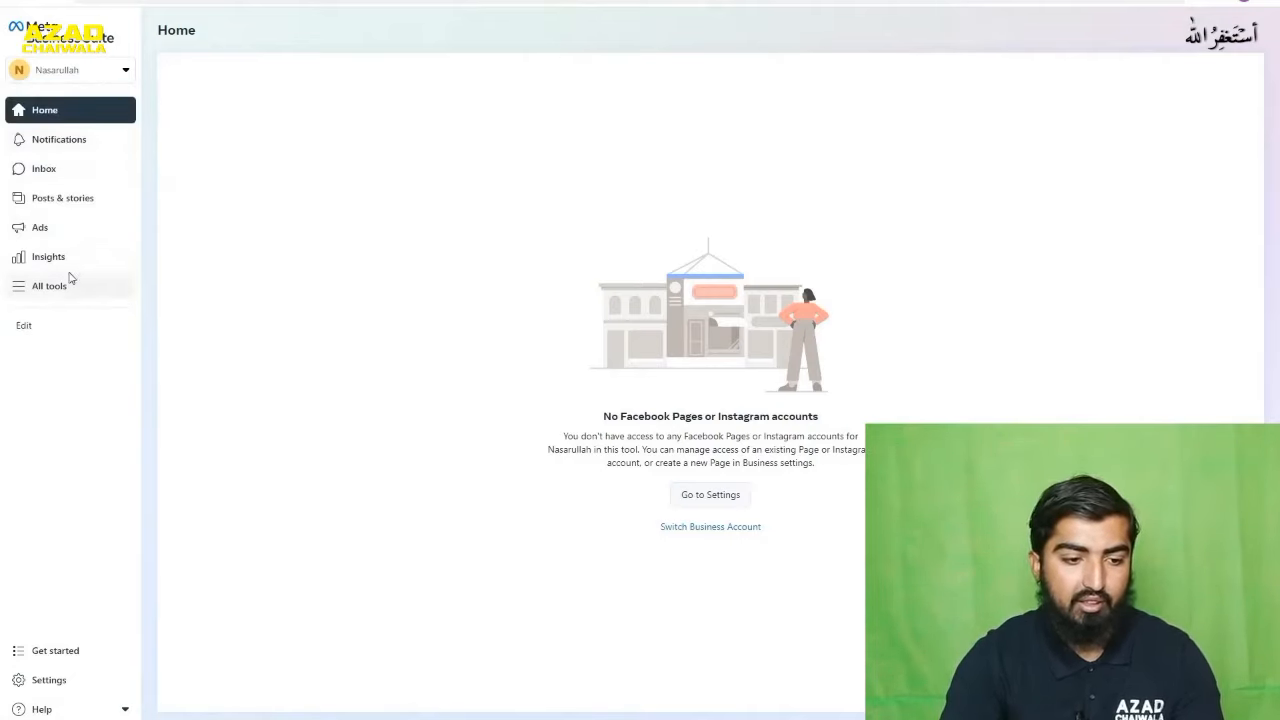
- Go from the Get started page to the new Business Account's settings and open the ad account settings
left_click(63, 657)
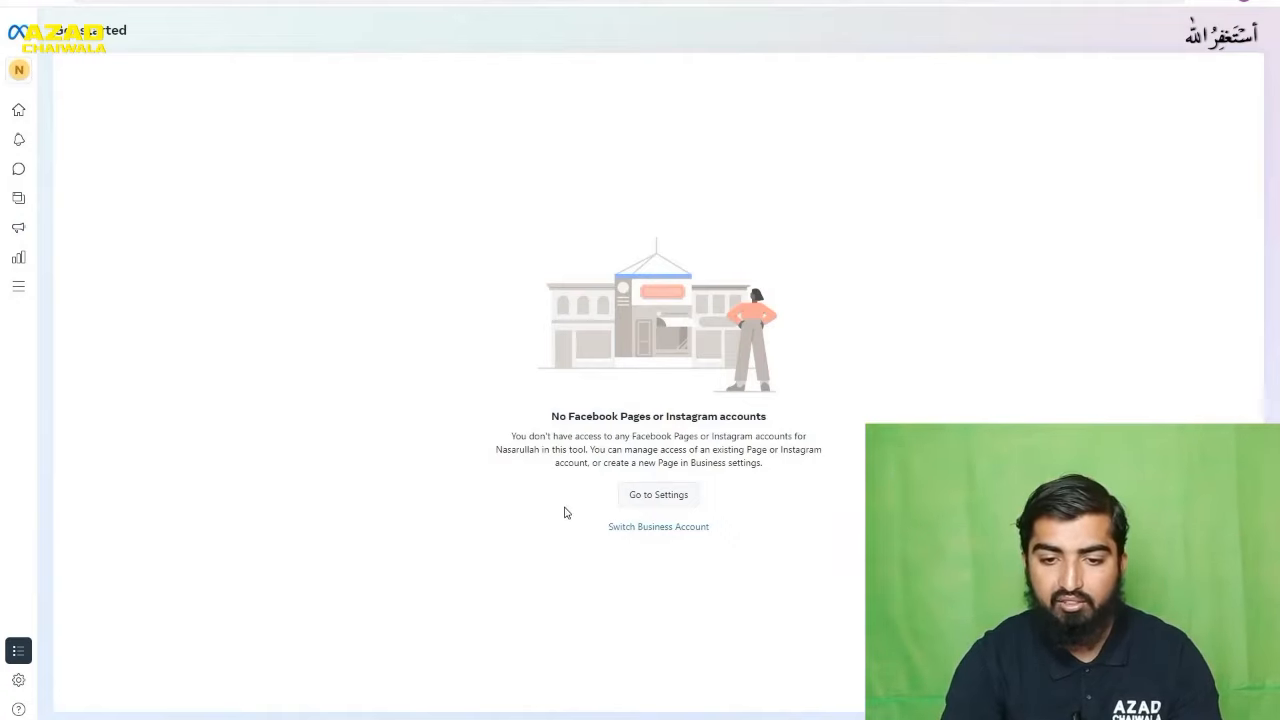
left_click(655, 496)
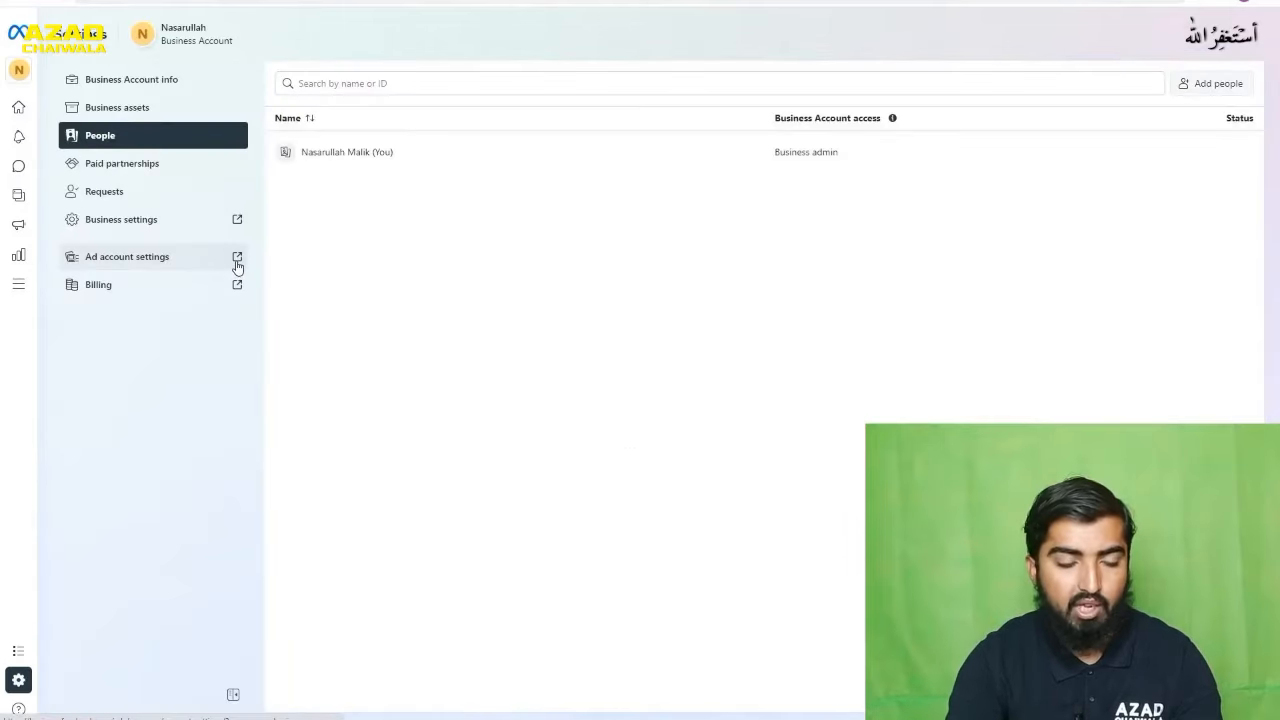
left_click(238, 262)
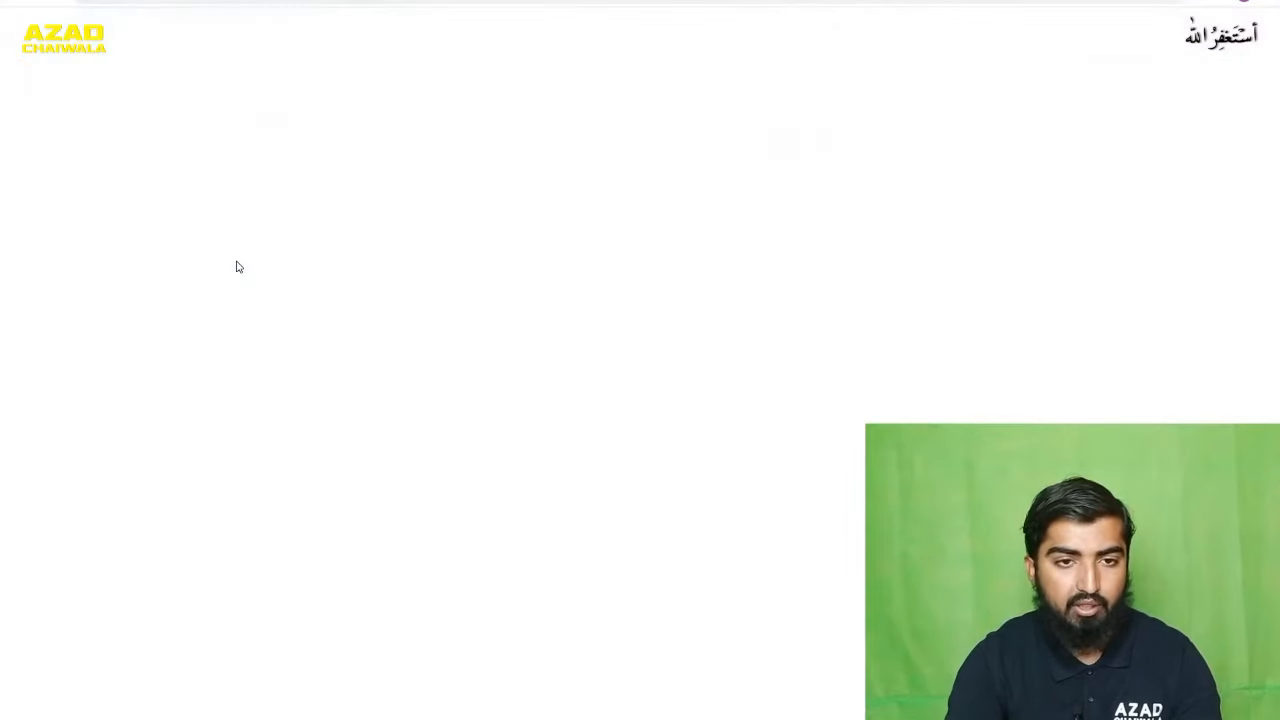
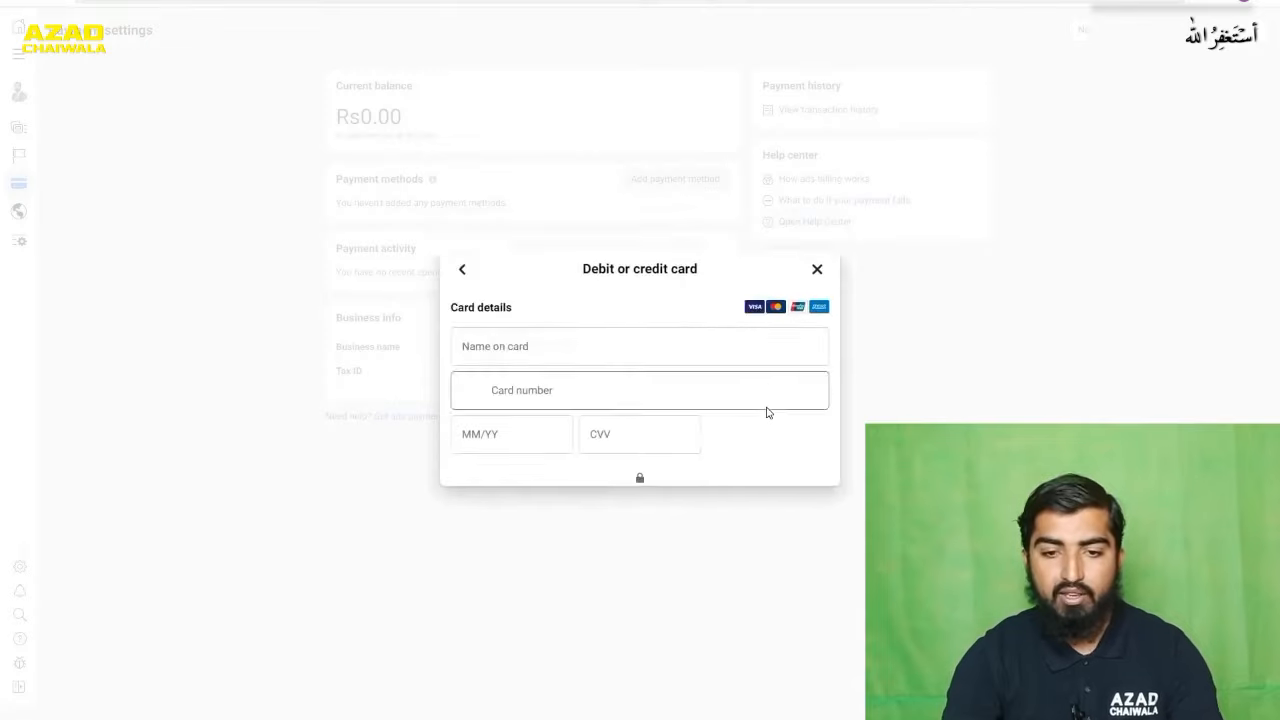
- Look over the debit or credit card form, close it without saving, and view the ad account's business payments and roles
left_click(622, 304)
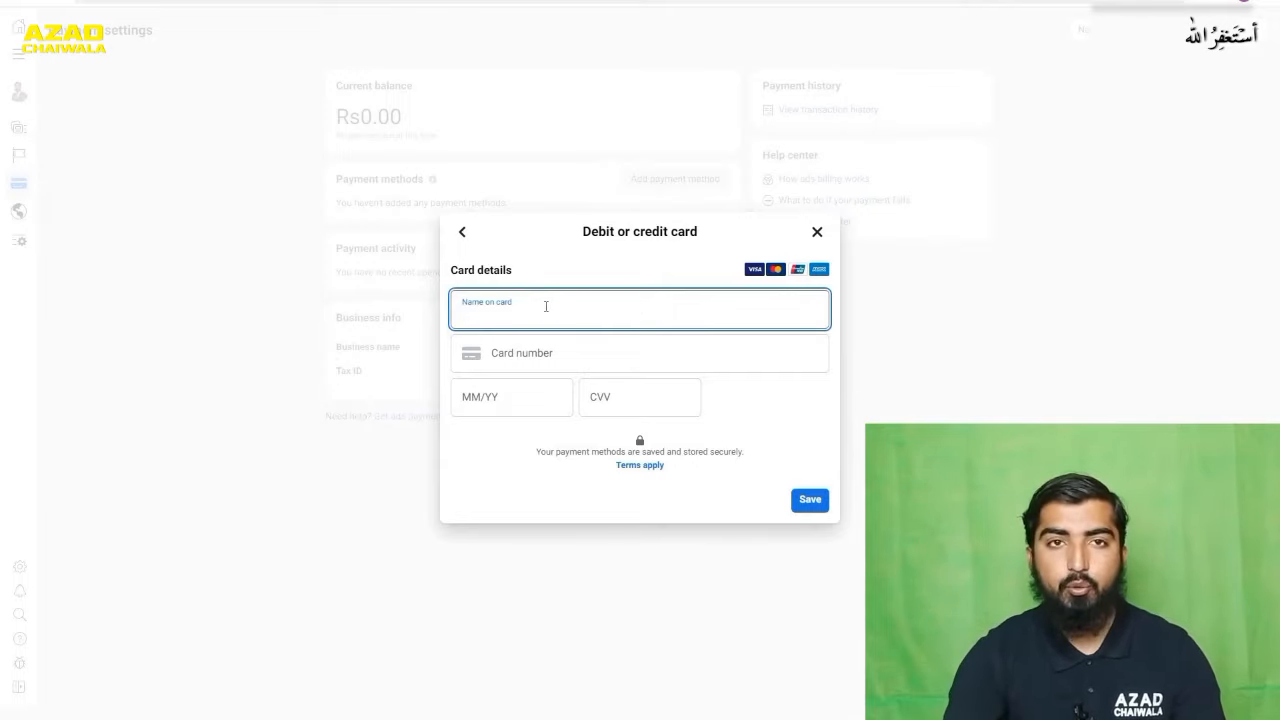
left_click(817, 233)
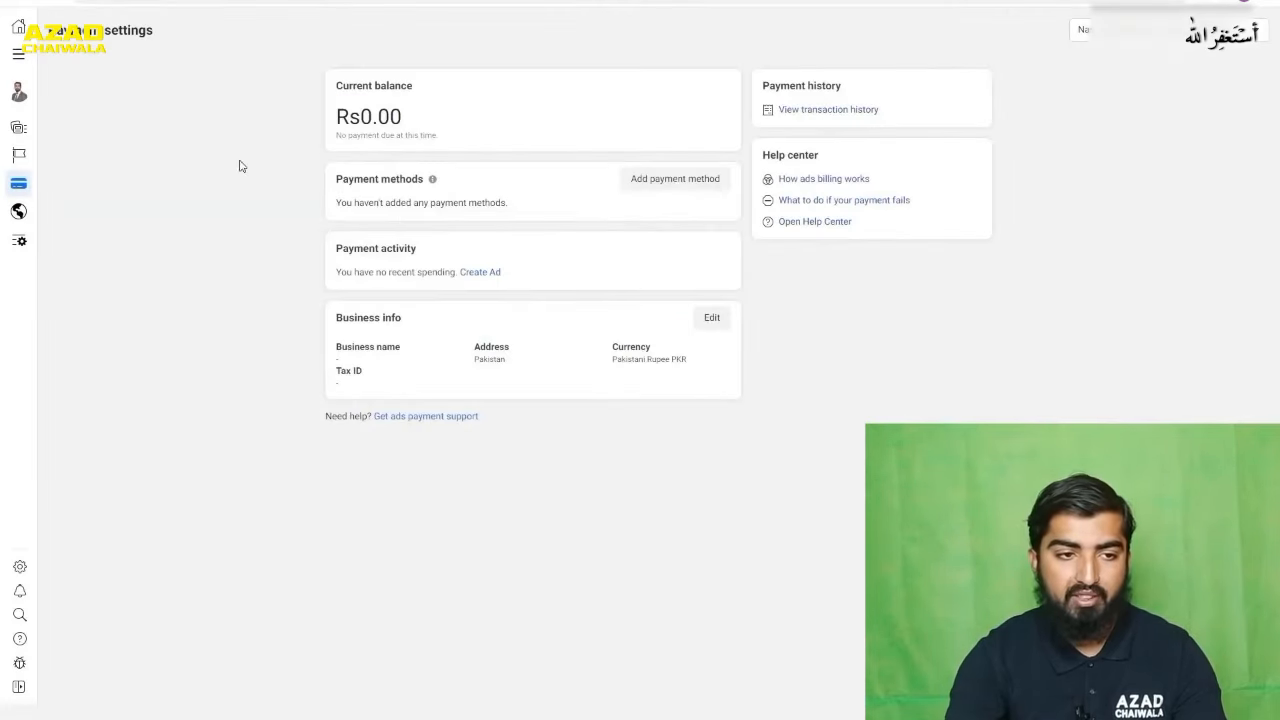
mouse_move(14, 68)
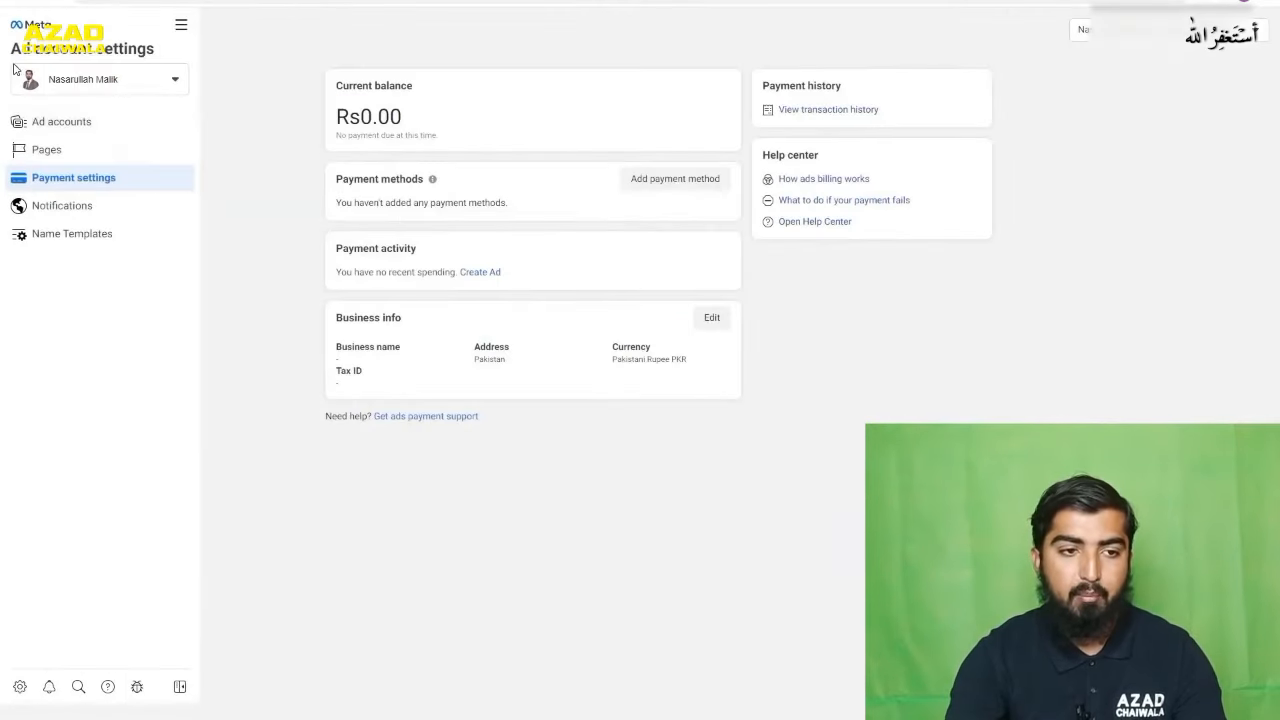
left_click(39, 124)
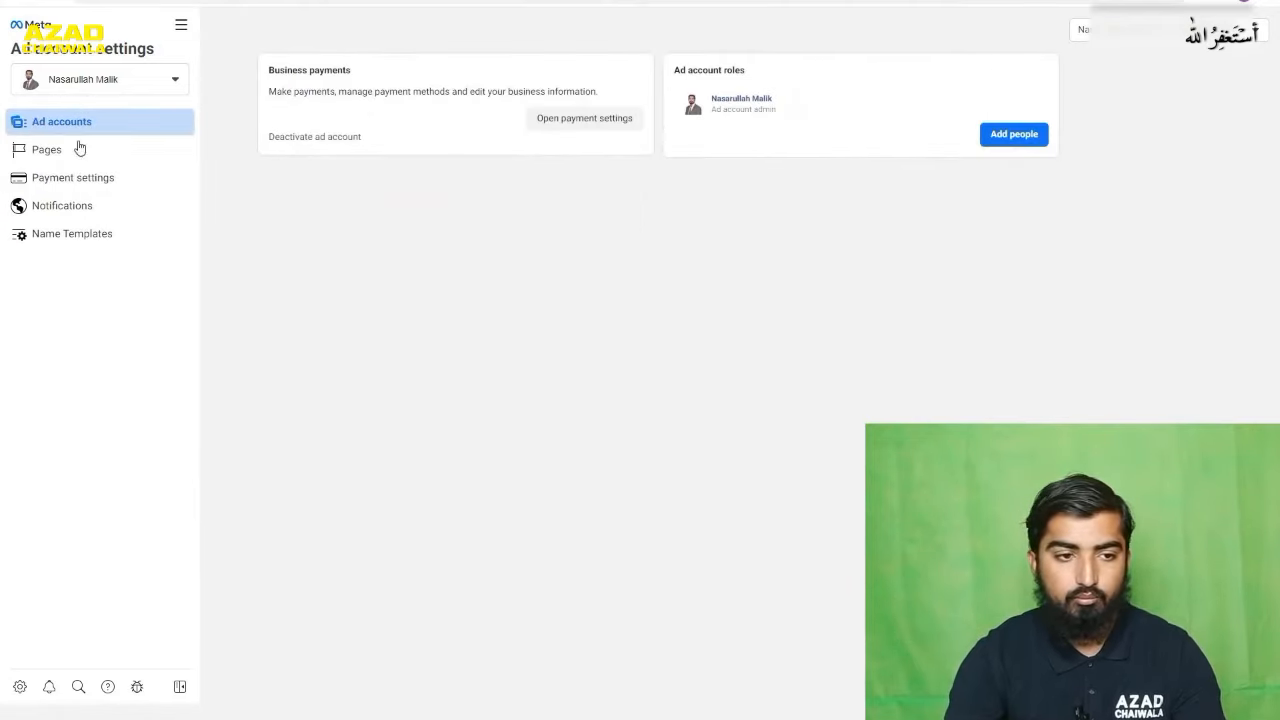
- Open Ads Manager, accept Meta's non-discrimination policy, and dismiss the tip about breakdown metrics
left_click(181, 24)
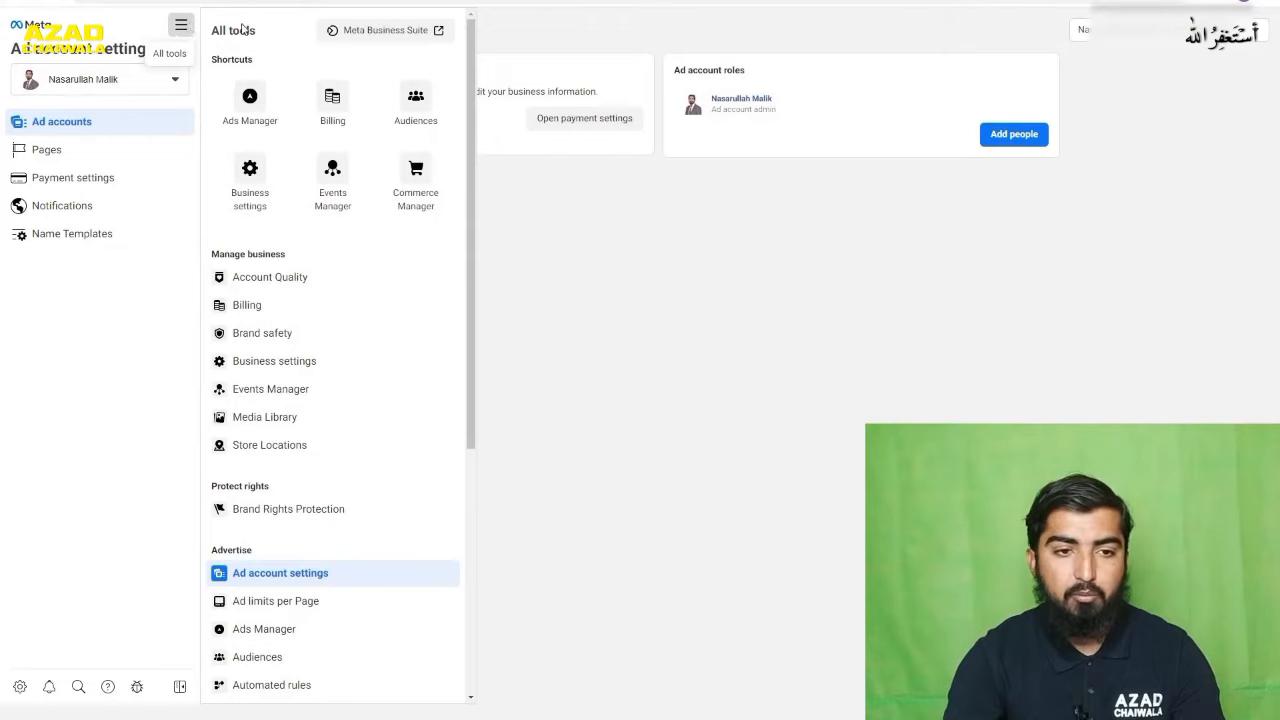
left_click(250, 100)
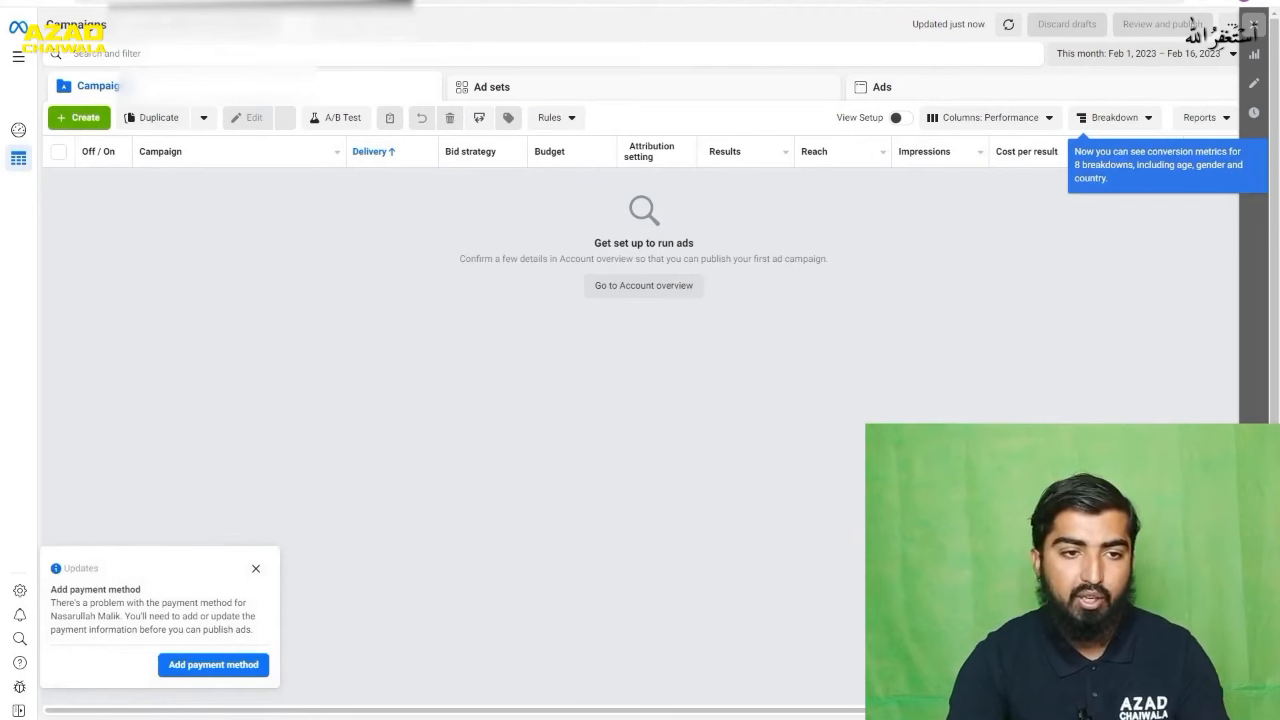
left_click(272, 26)
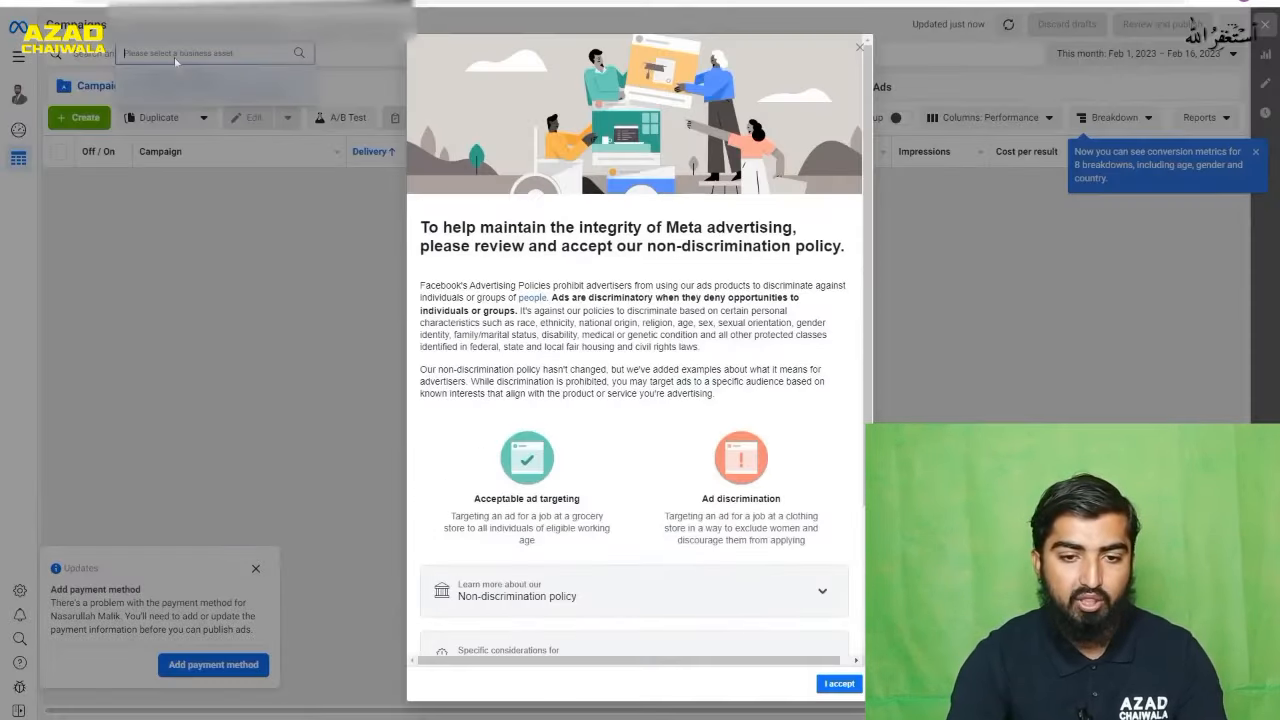
scroll(795, 545, "down", 2)
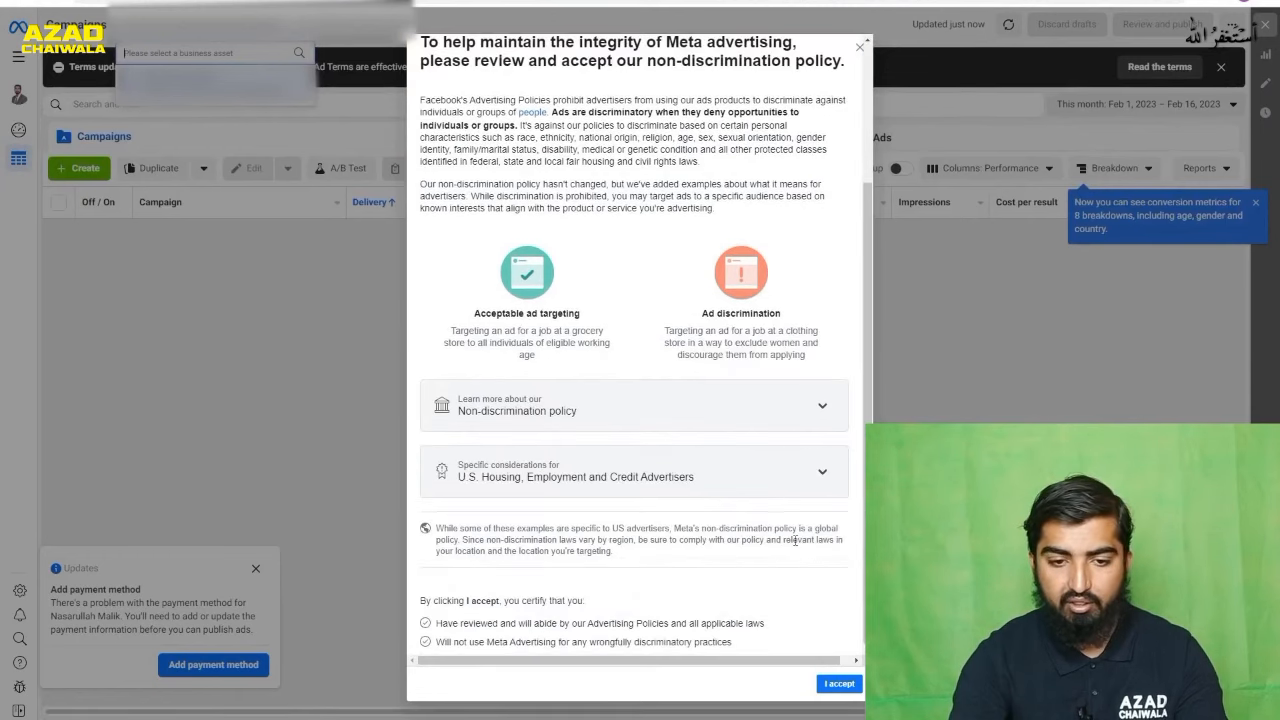
left_click(845, 685)
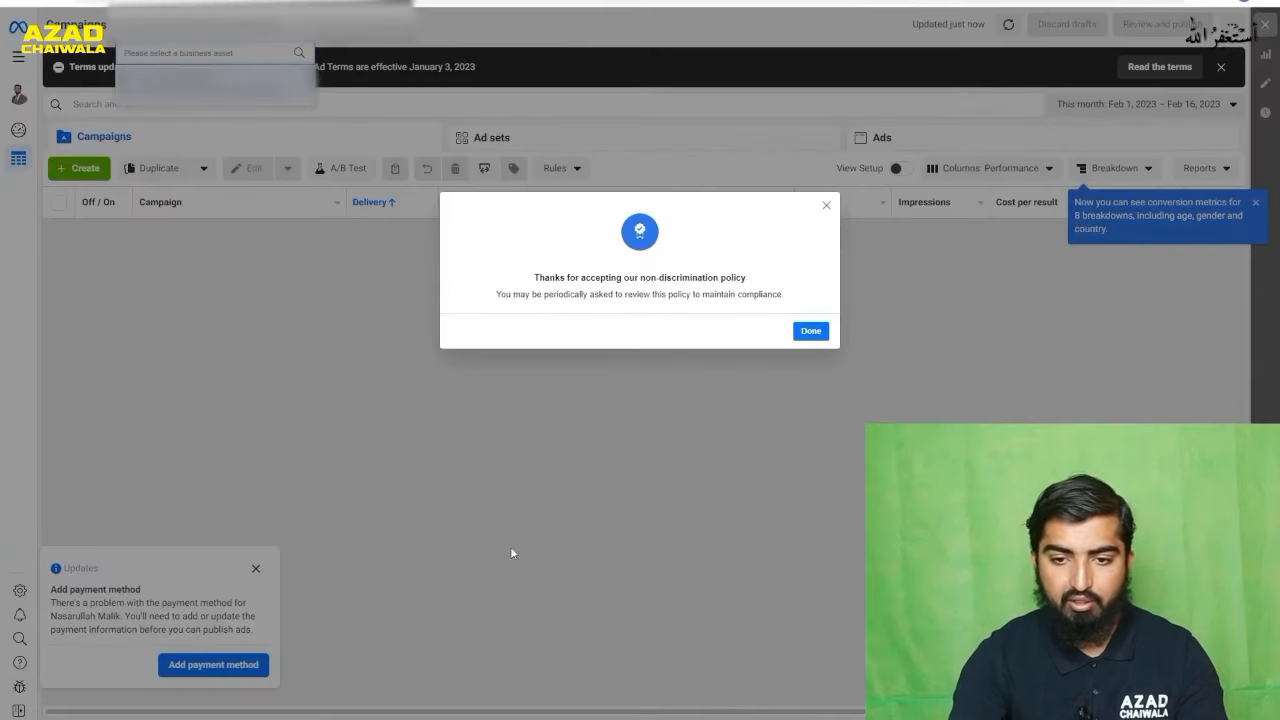
left_click(811, 331)
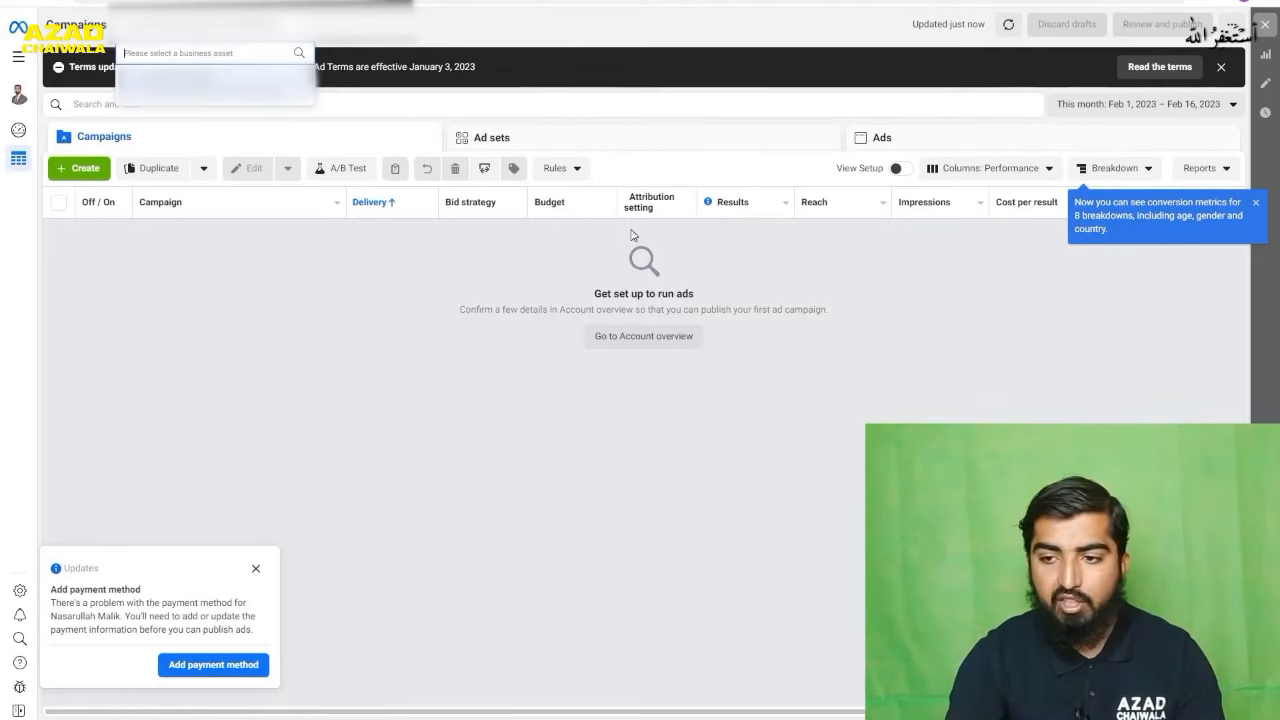
left_click(1256, 202)
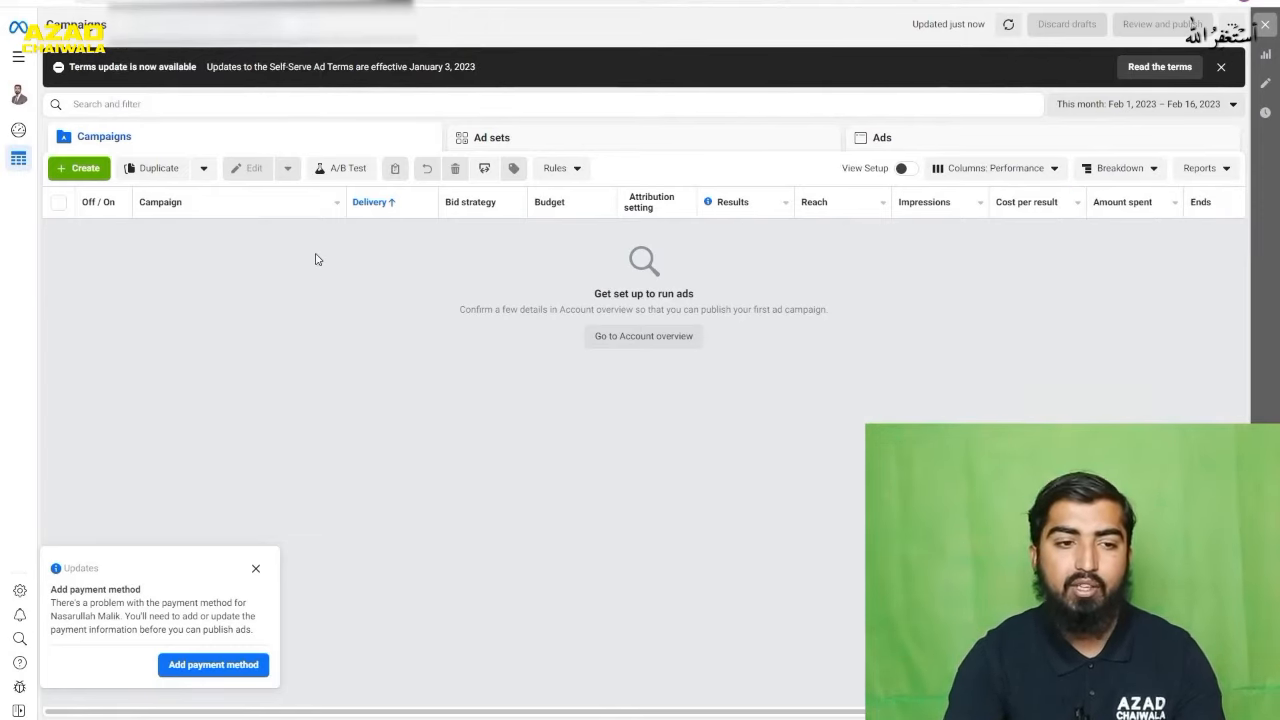
- Review the campaign objectives for a new campaign, close without creating one, and dismiss the payment method notice
left_click(79, 171)
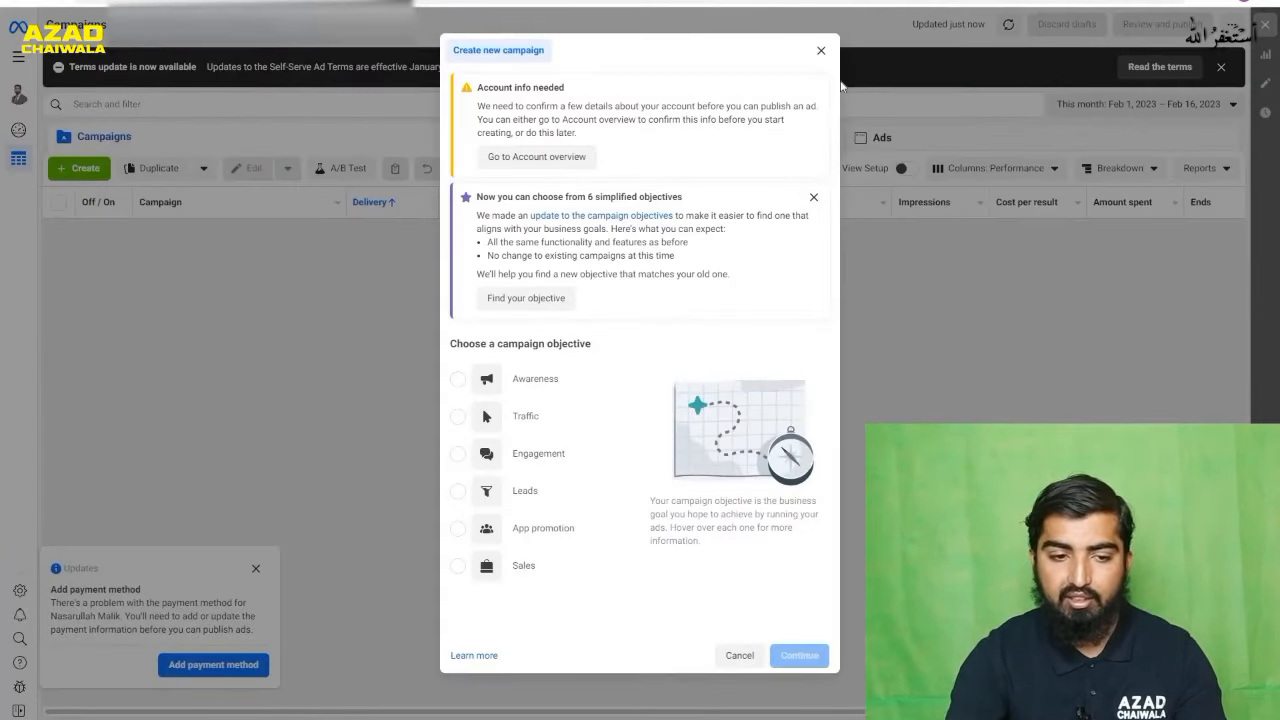
left_click(821, 50)
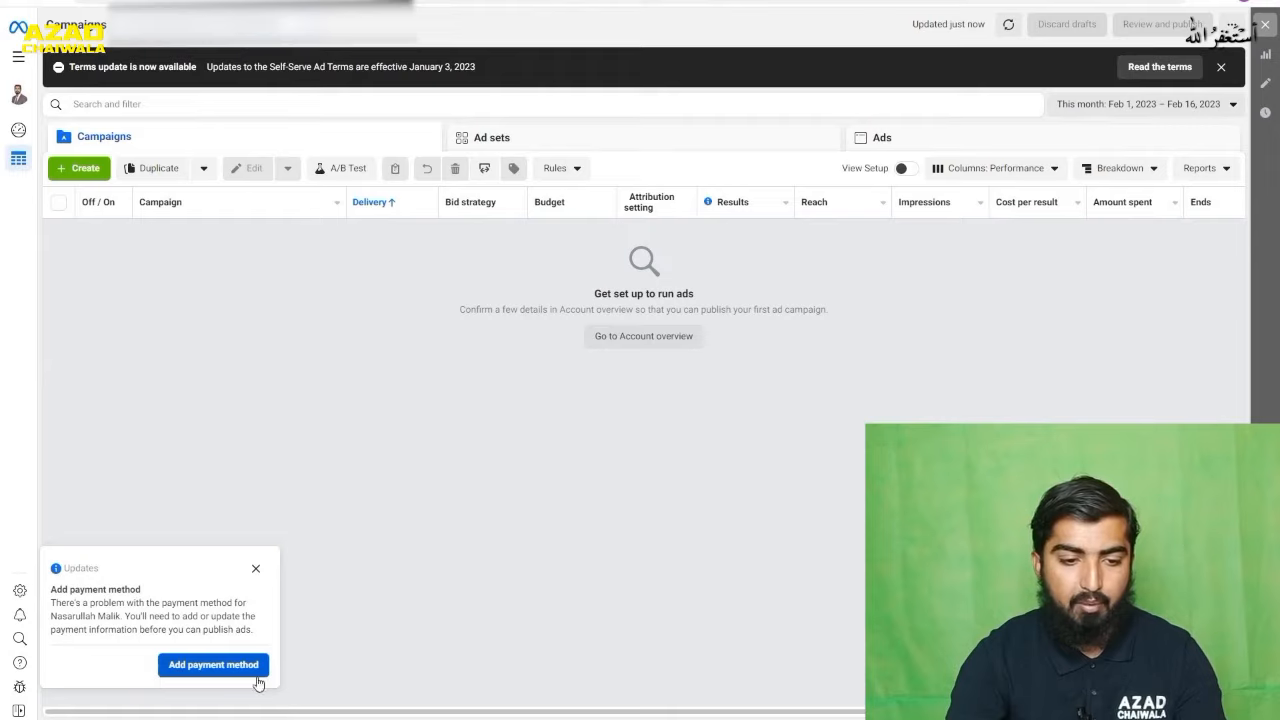
left_click(256, 568)
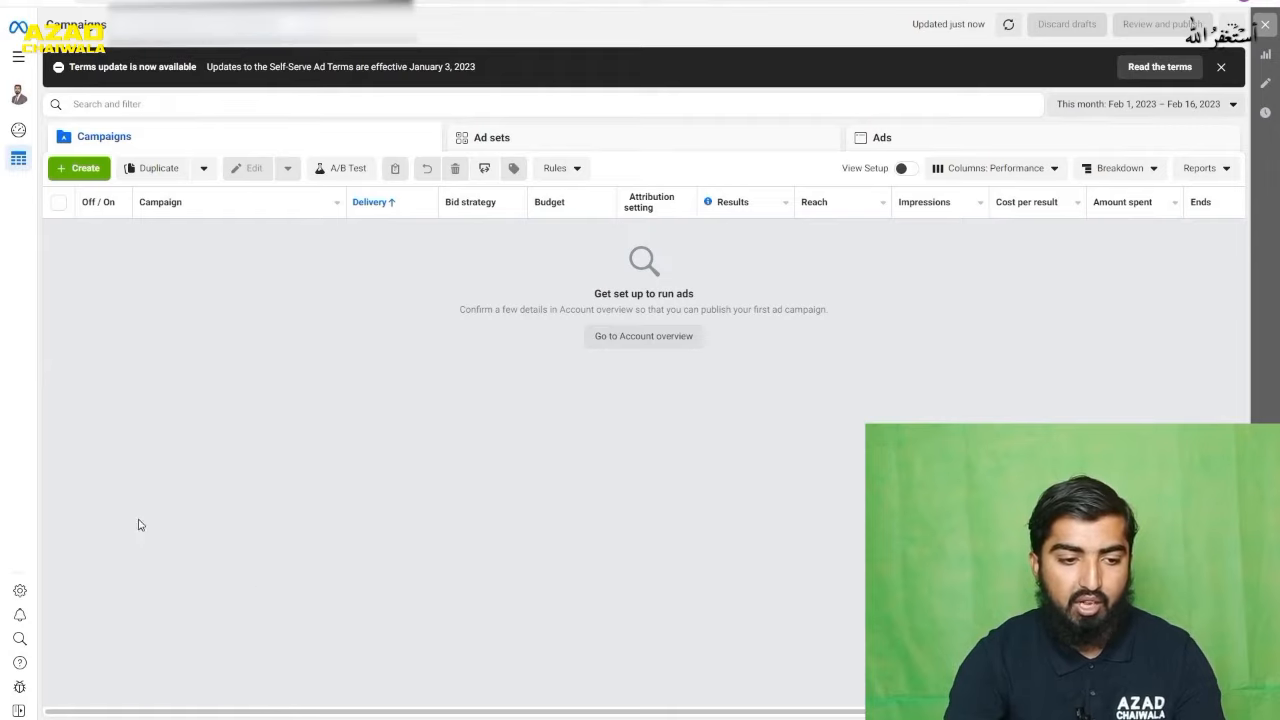
- Open the ad account's payment settings and view the debit or credit card form for a new payment method, closing it unsaved
left_click(20, 592)
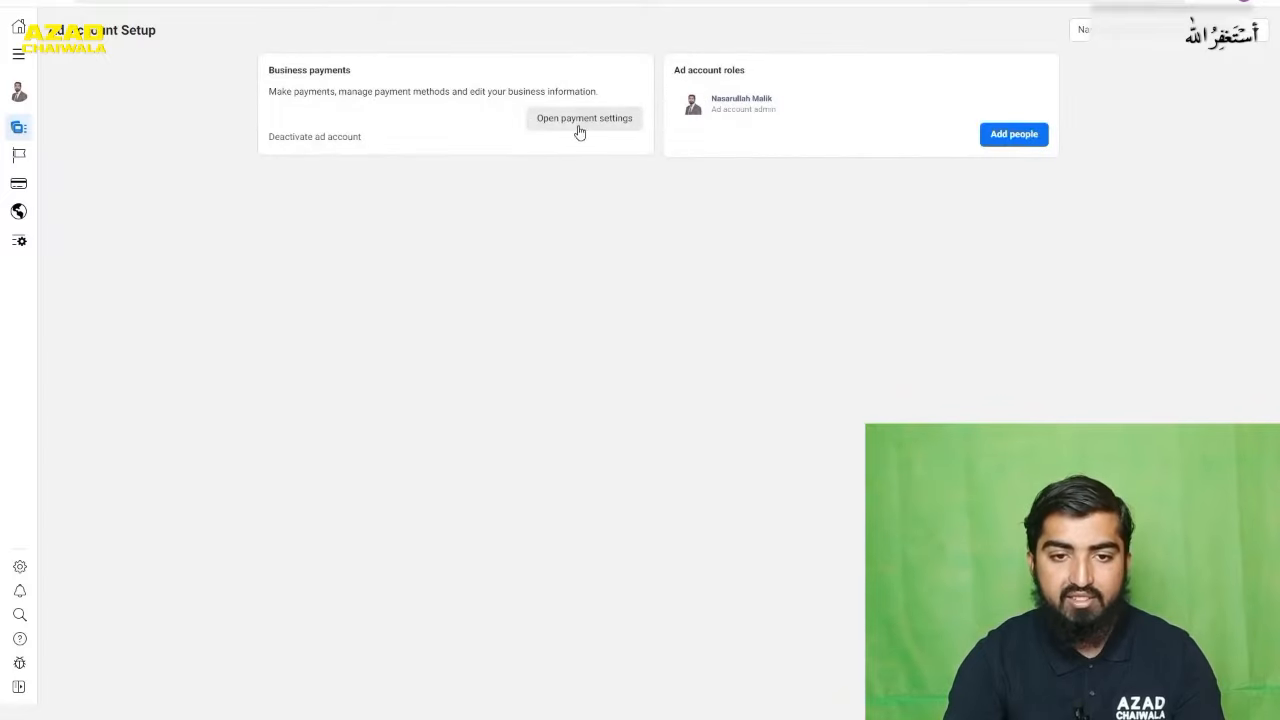
left_click(572, 120)
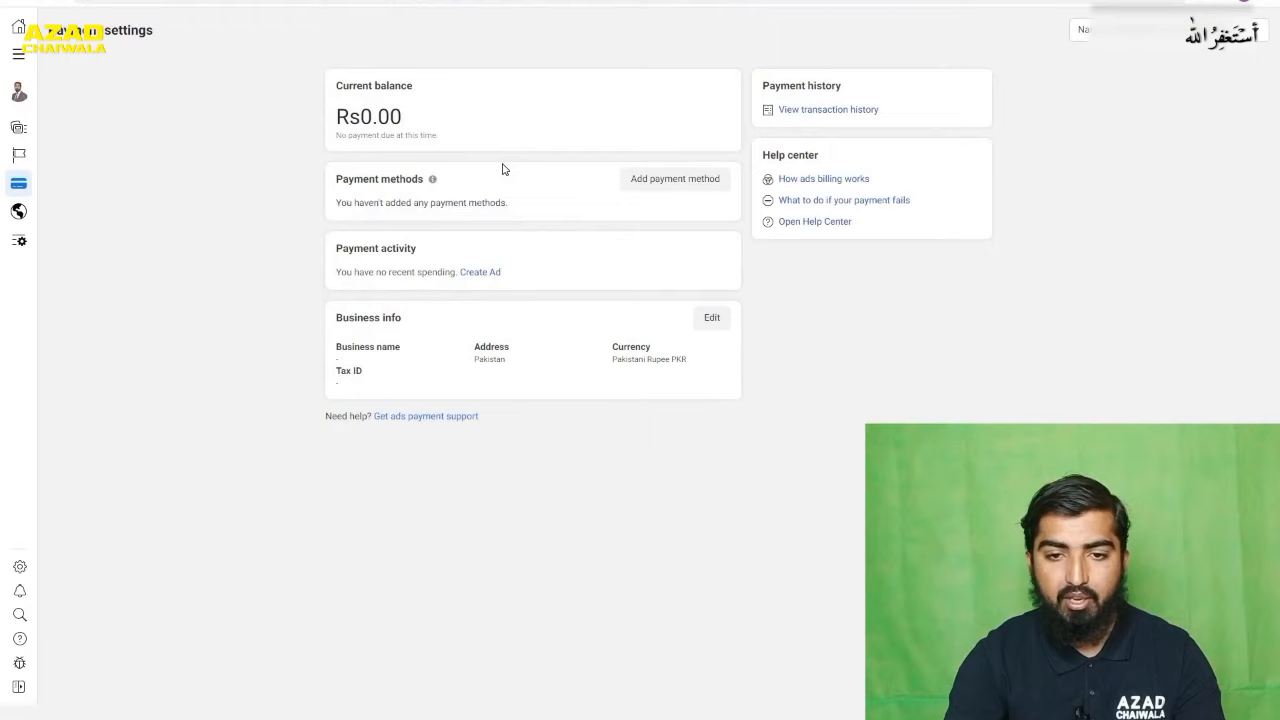
left_click(661, 188)
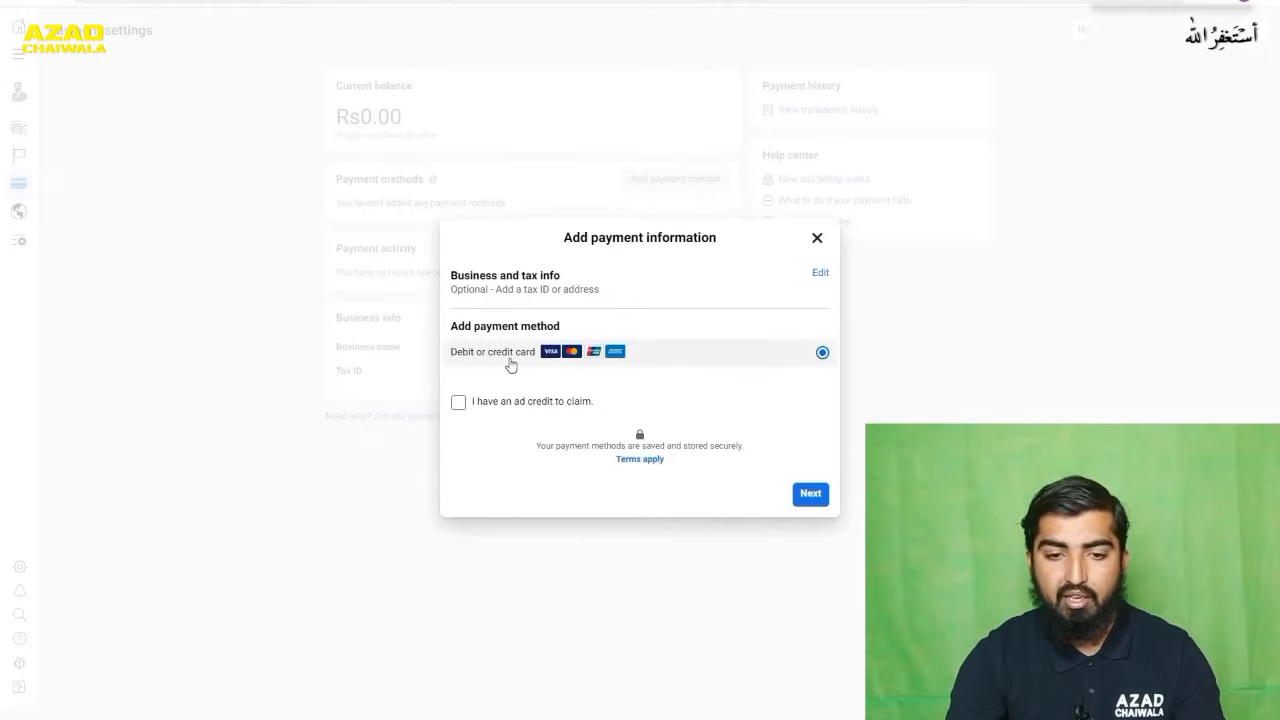
left_click(810, 496)
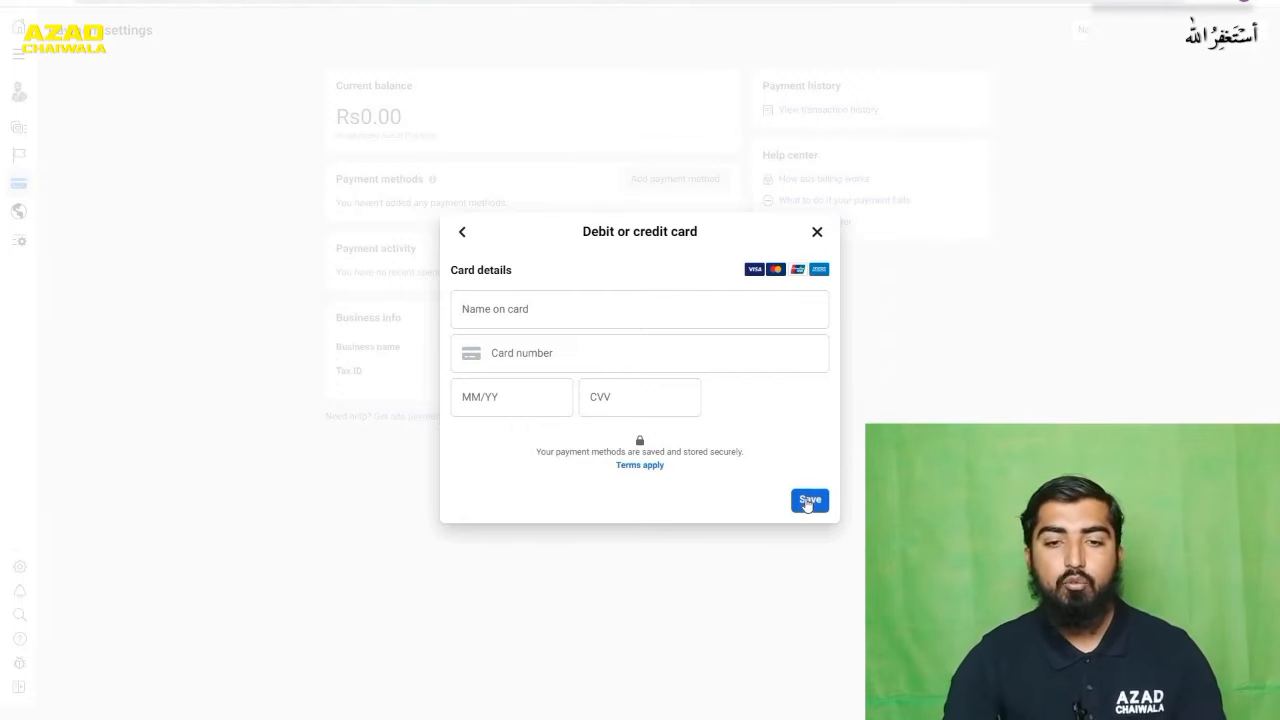
left_click(818, 232)
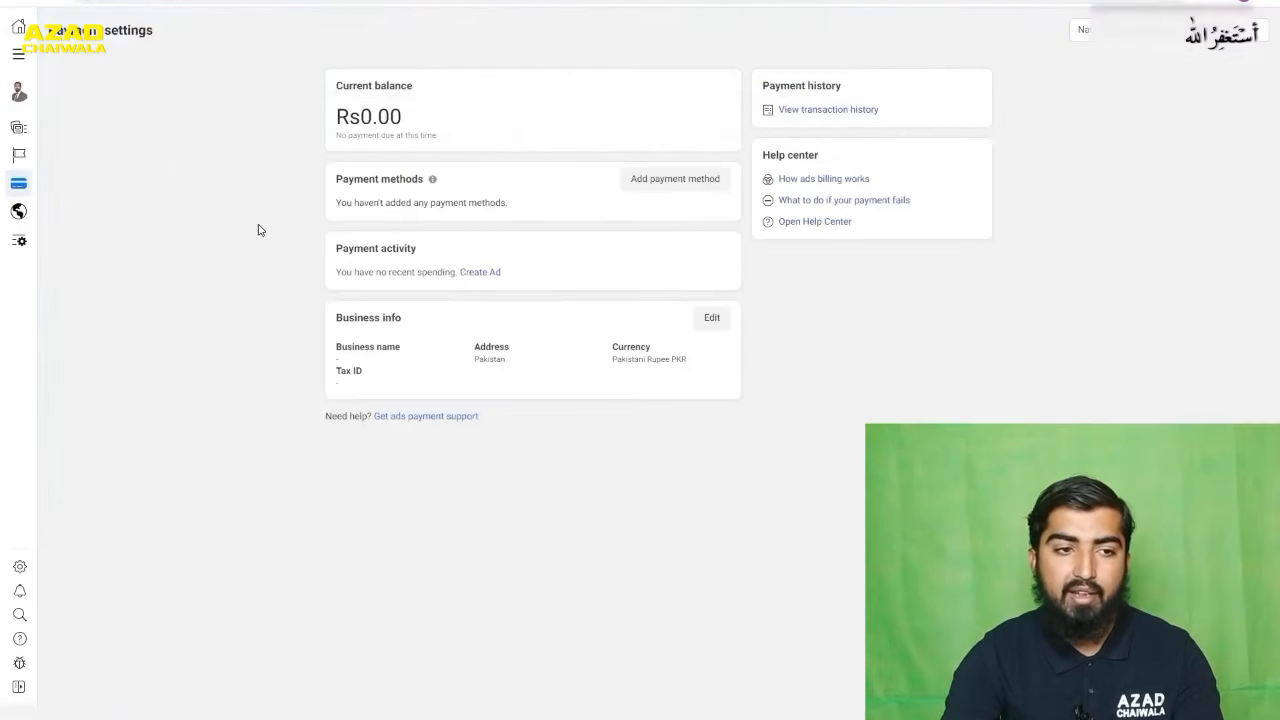
- Check the Business Account switcher on the Meta Business Suite home page and the ad account list in Ads Manager
left_click(18, 53)
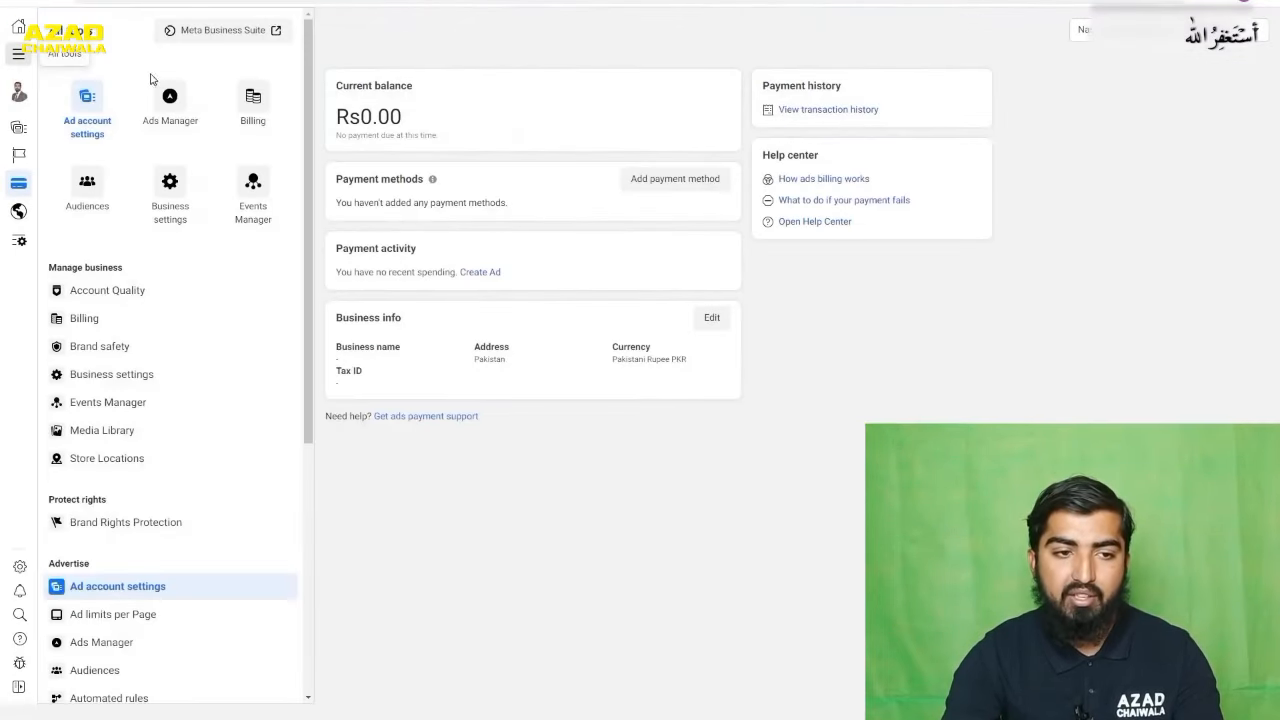
left_click(168, 112)
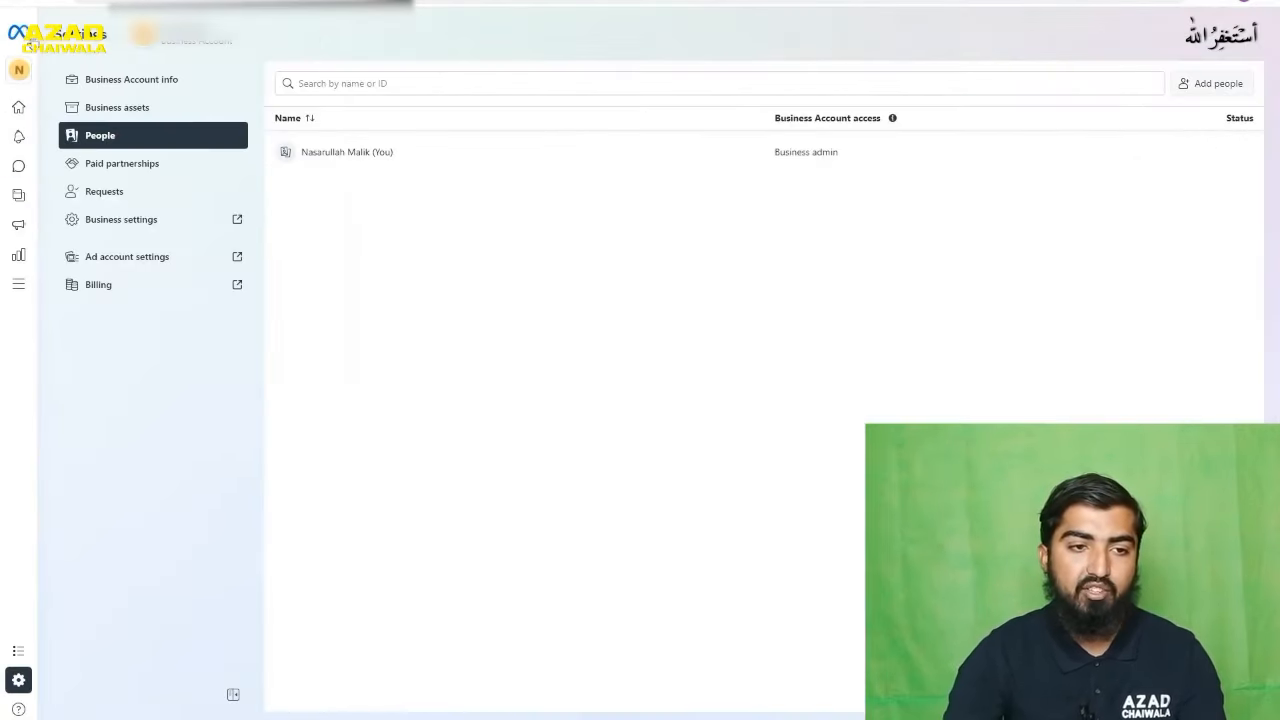
left_click(31, 43)
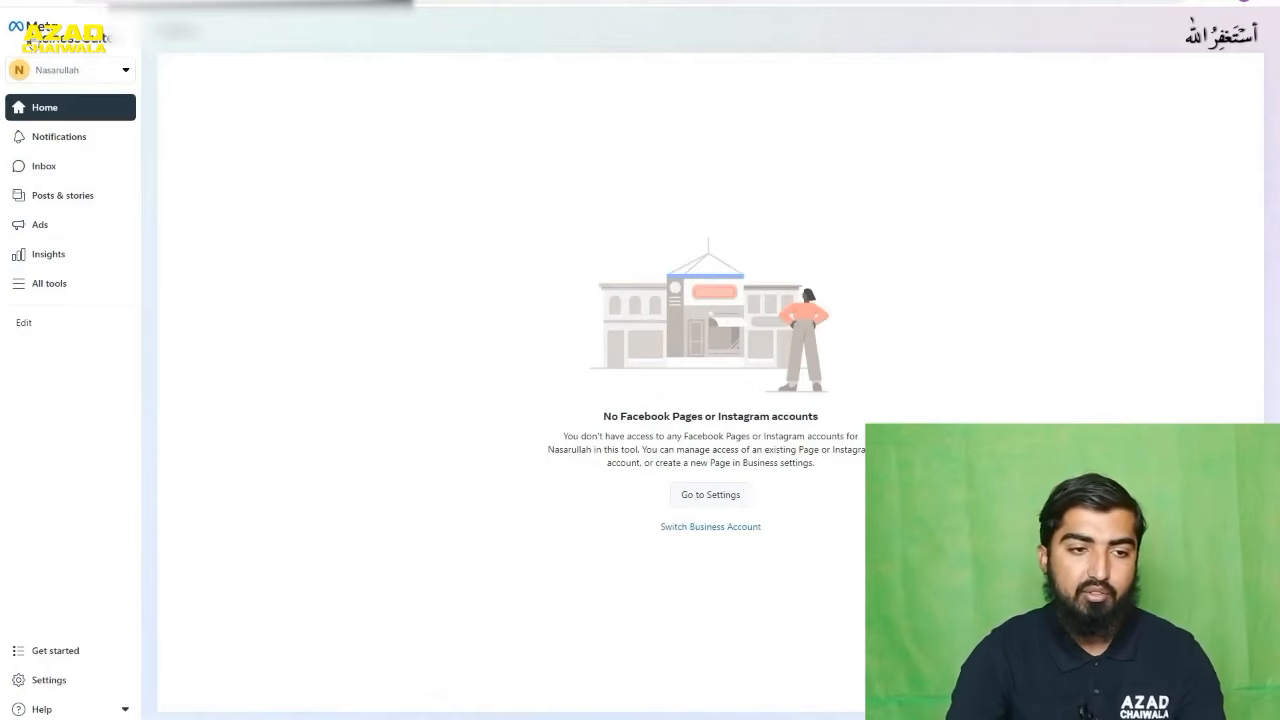
left_click(102, 75)
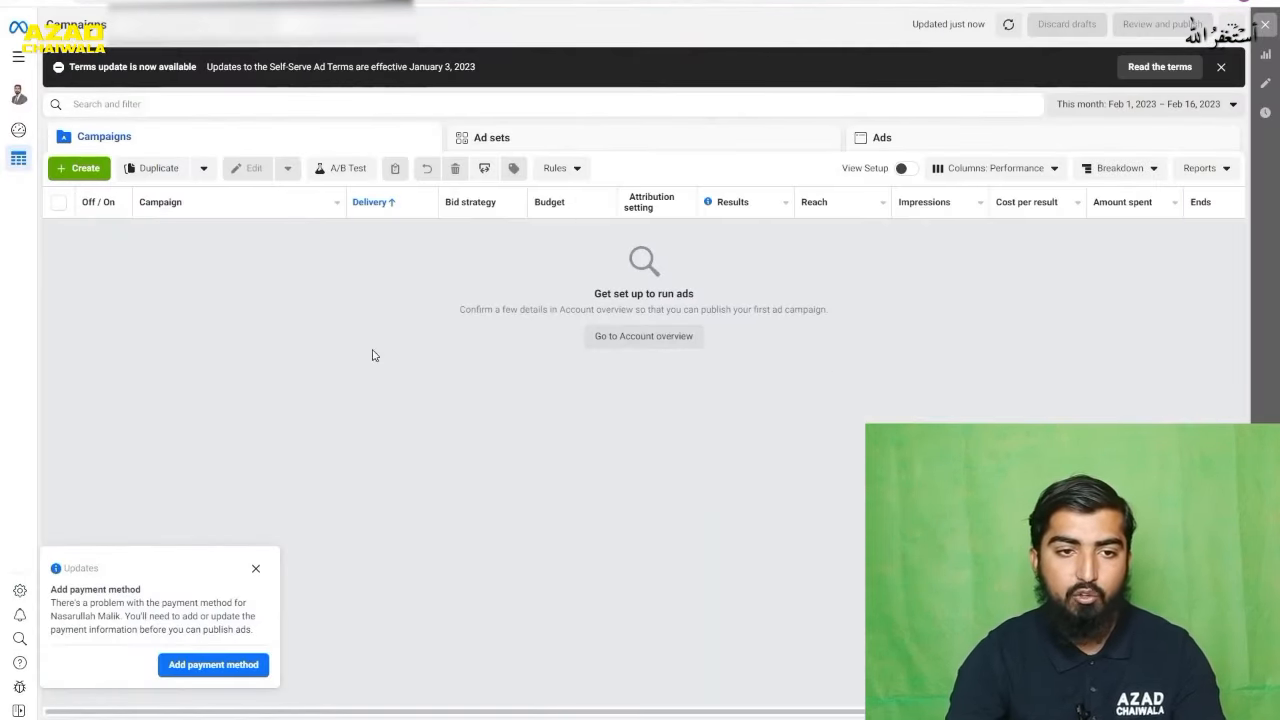
left_click(264, 27)
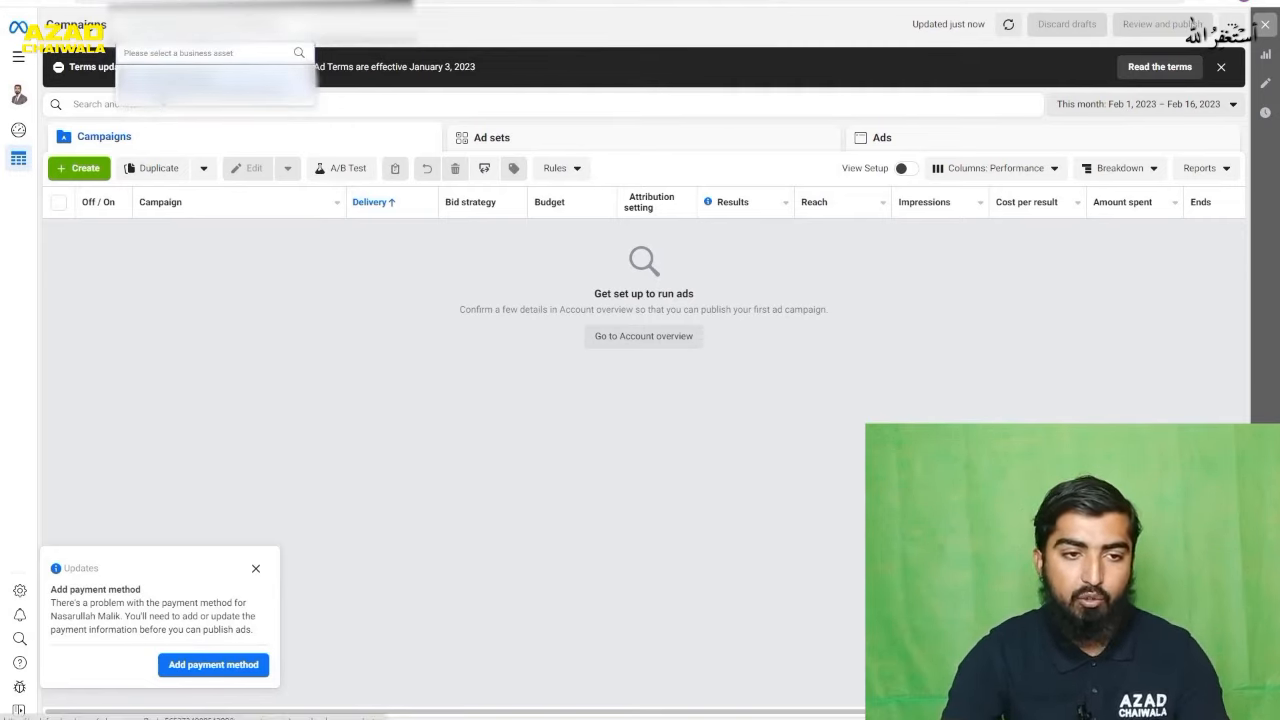
left_click(182, 318)
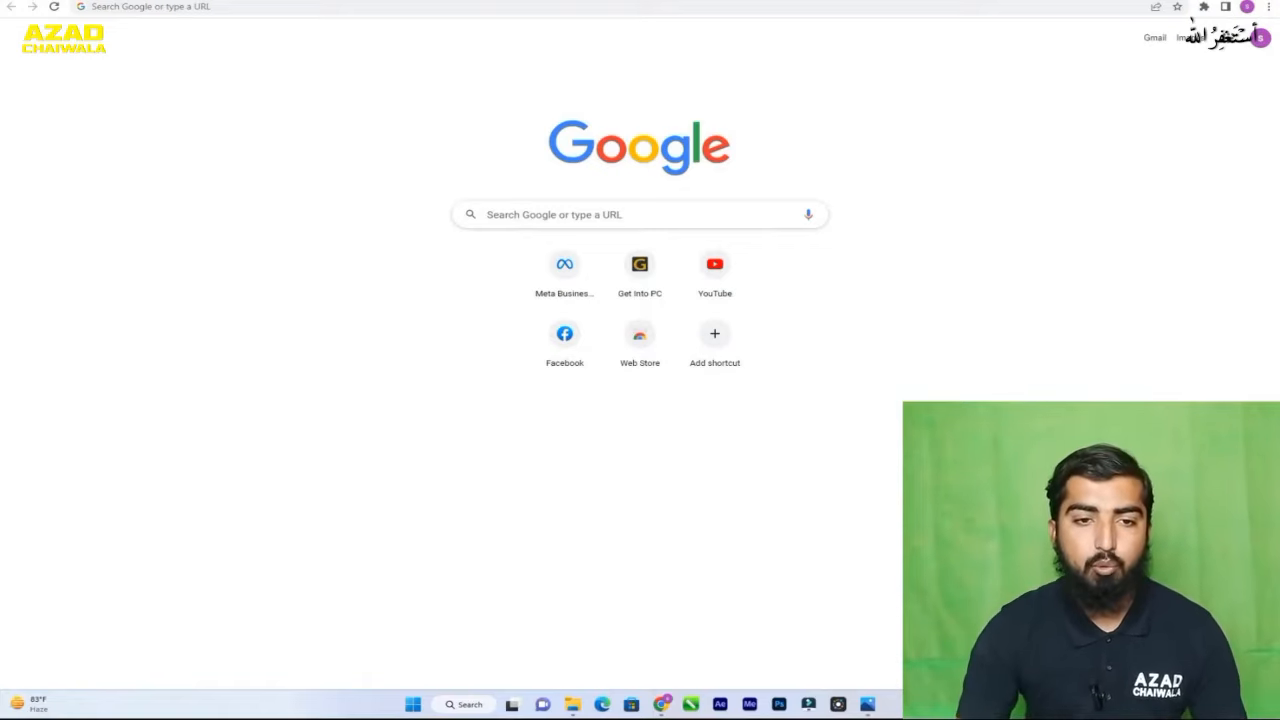
- Search Google for "ads library facebook" and open the Meta Ad Library result
left_click(254, 6)
type("a")
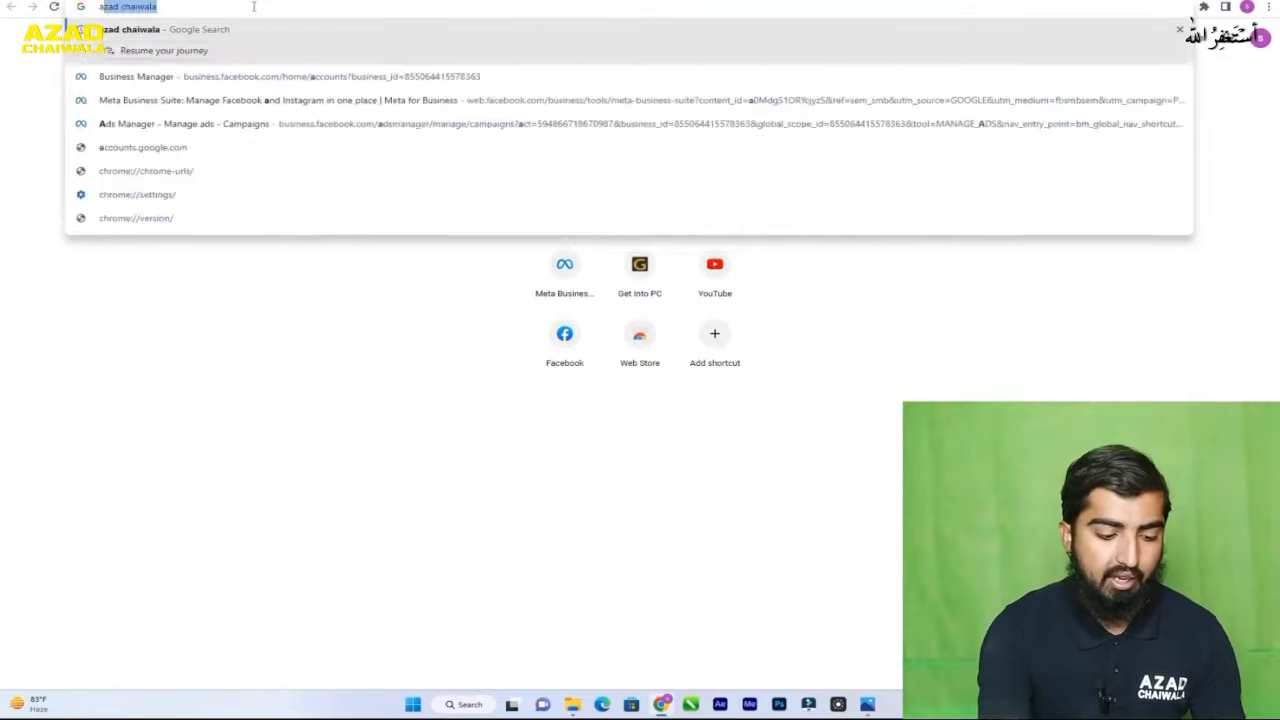
type("ds librar")
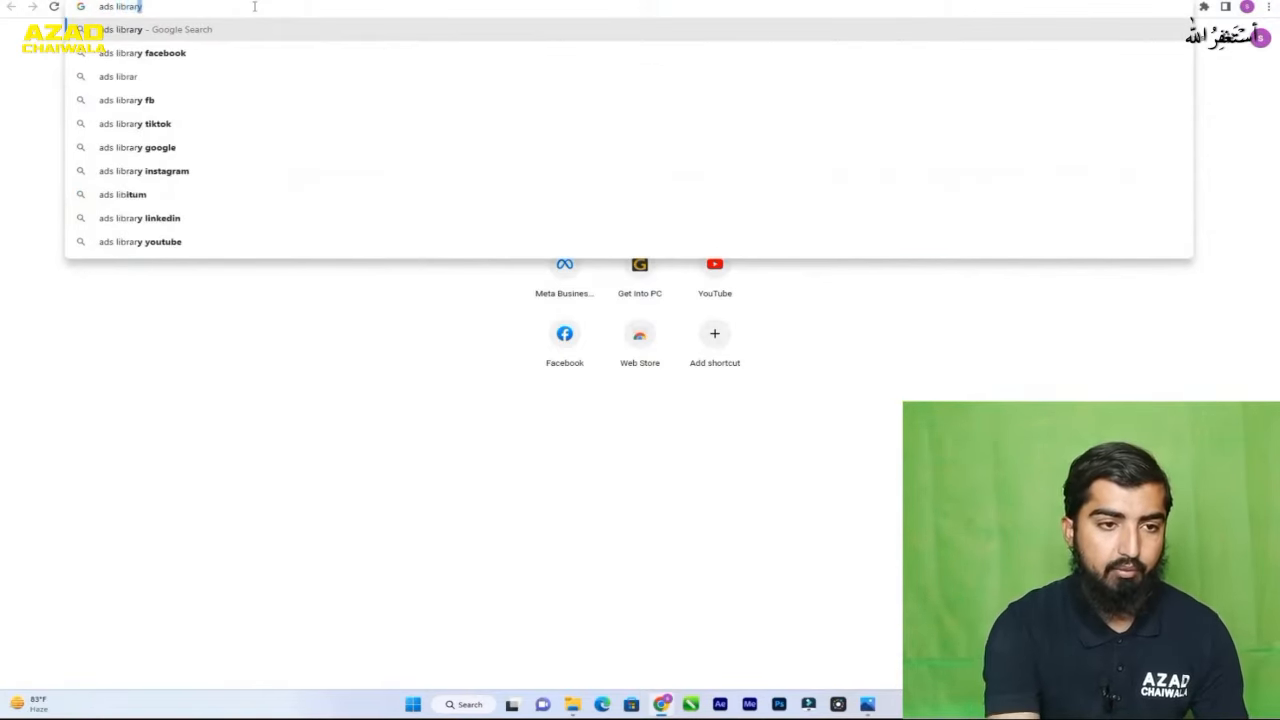
key("Down")
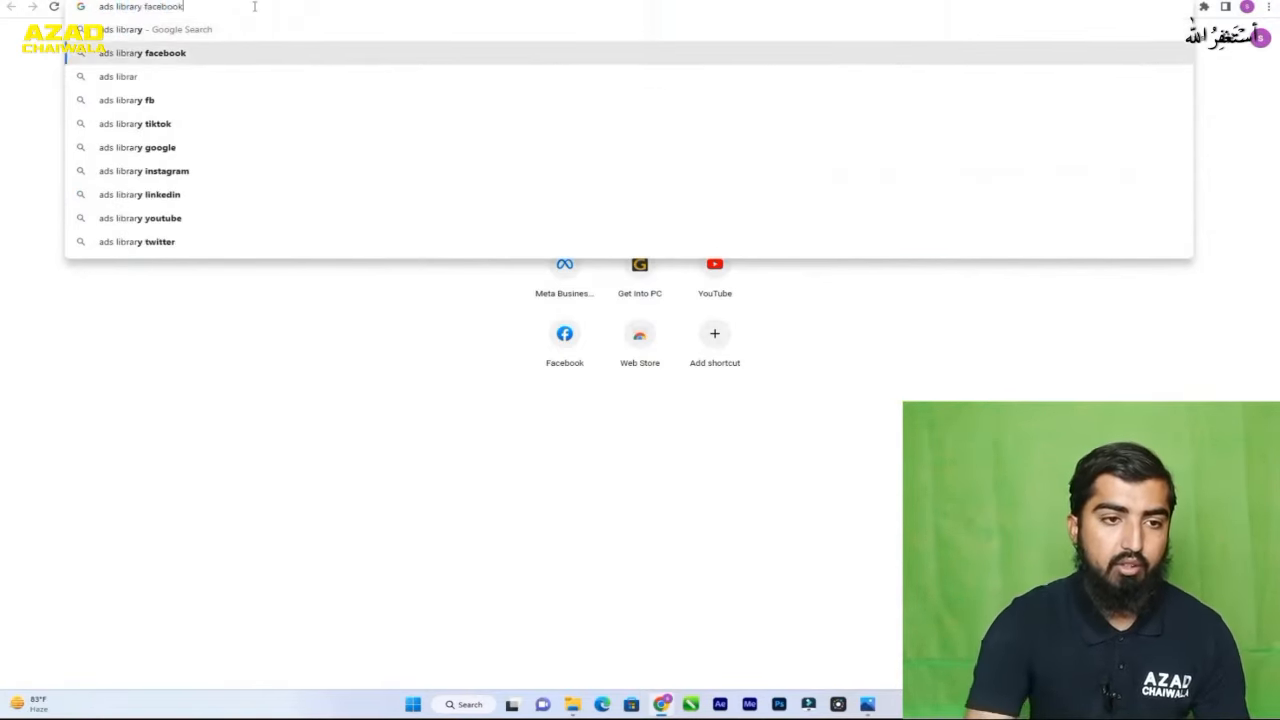
key("Return")
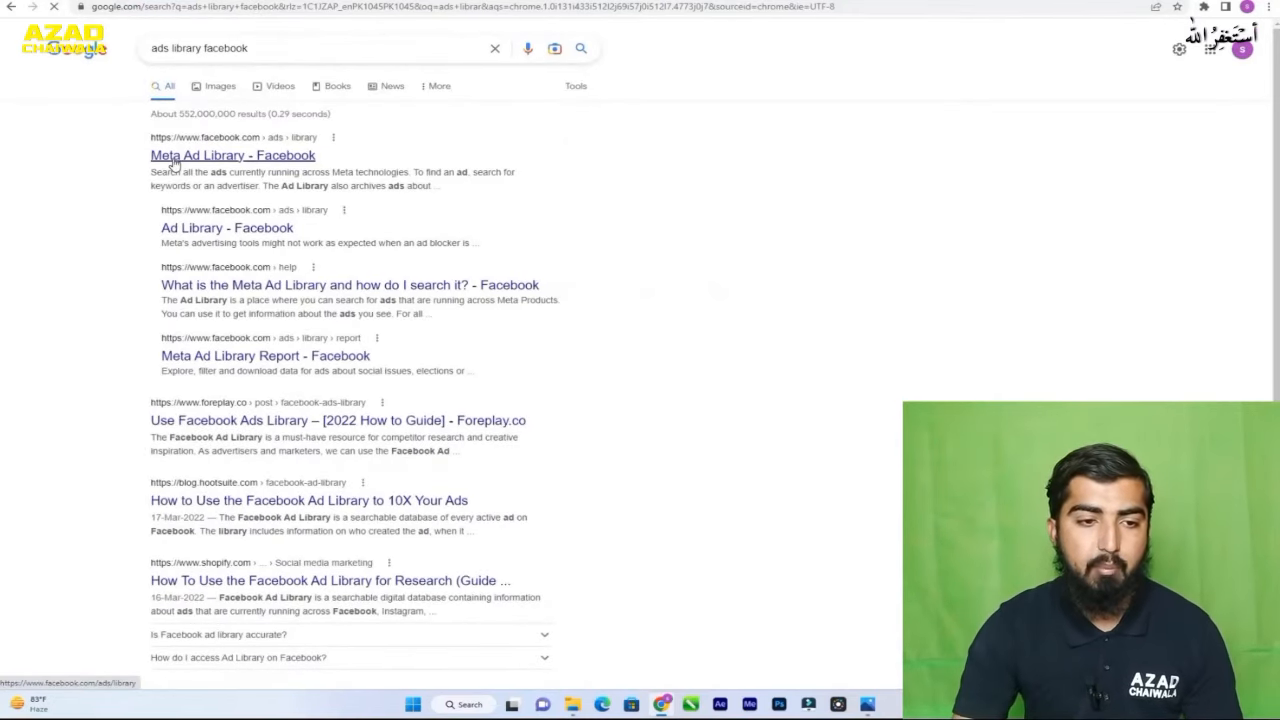
left_click(174, 163)
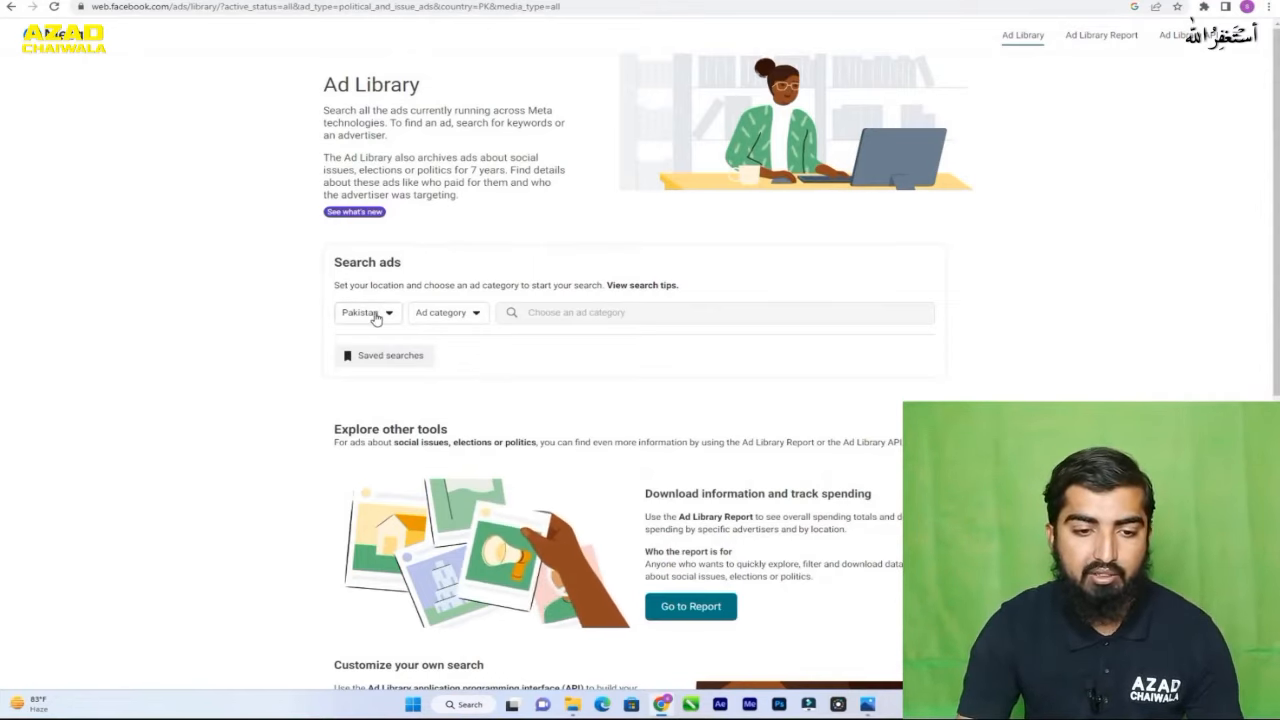
- Browse the Ad Library's country choices, keep Pakistan as the location, and set the ad category to All ads
left_click(375, 313)
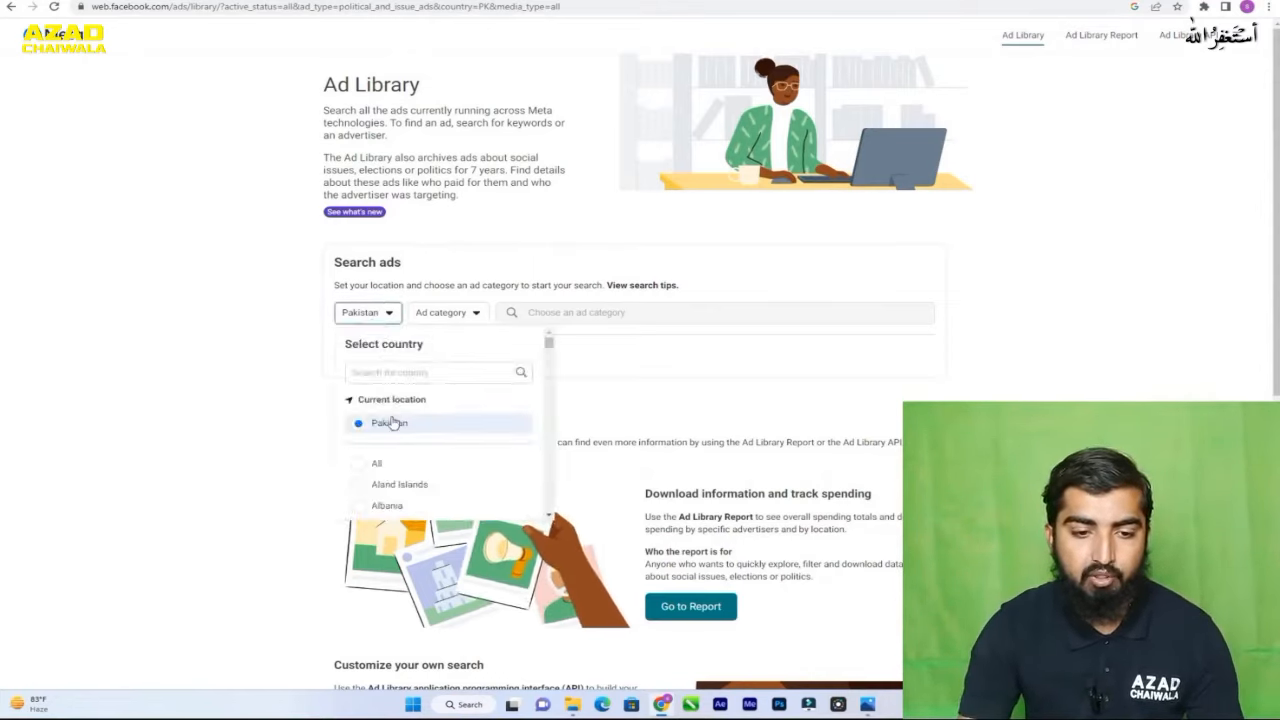
scroll(424, 477, "down", 3)
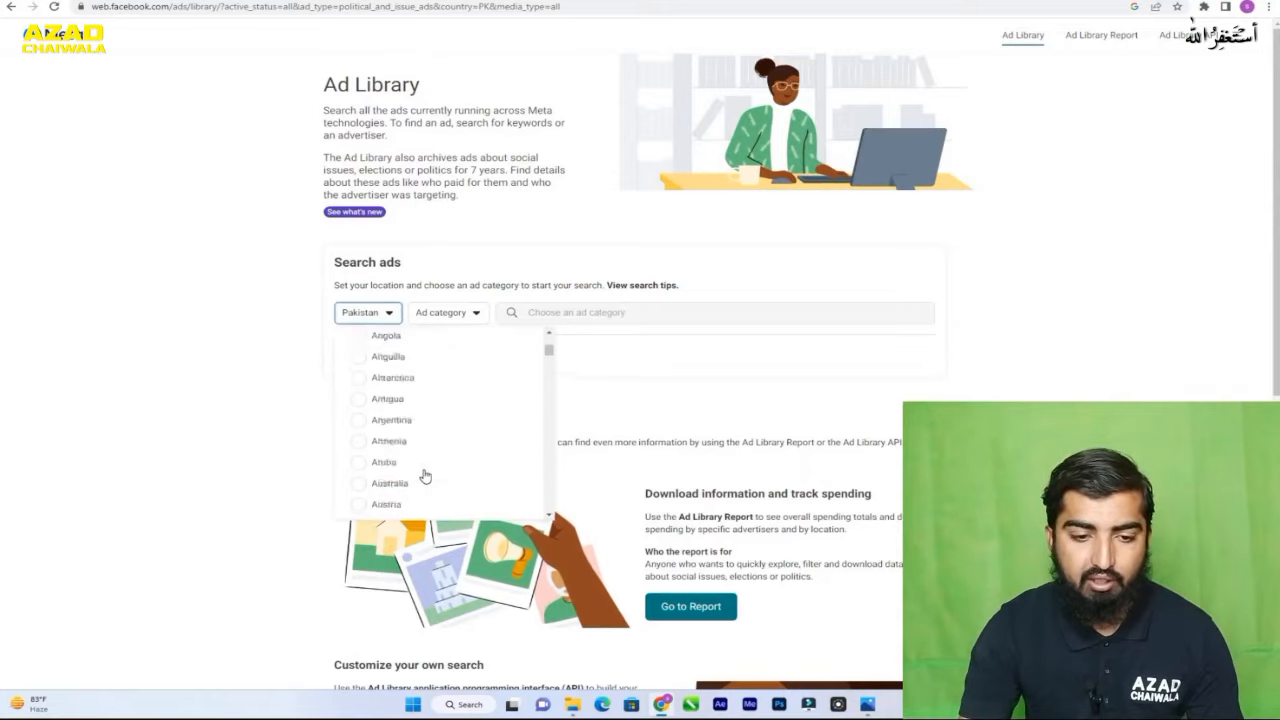
scroll(424, 477, "down", 2)
scroll(423, 474, "up", 5)
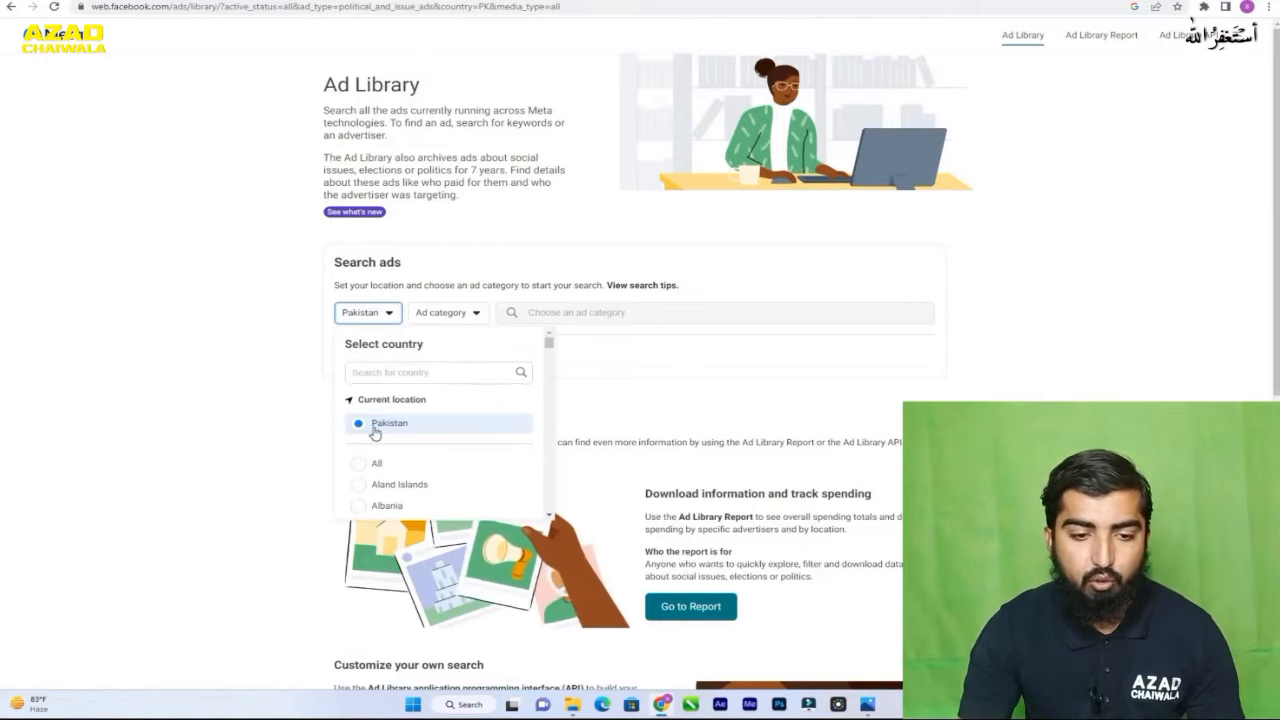
left_click(295, 425)
left_click(436, 314)
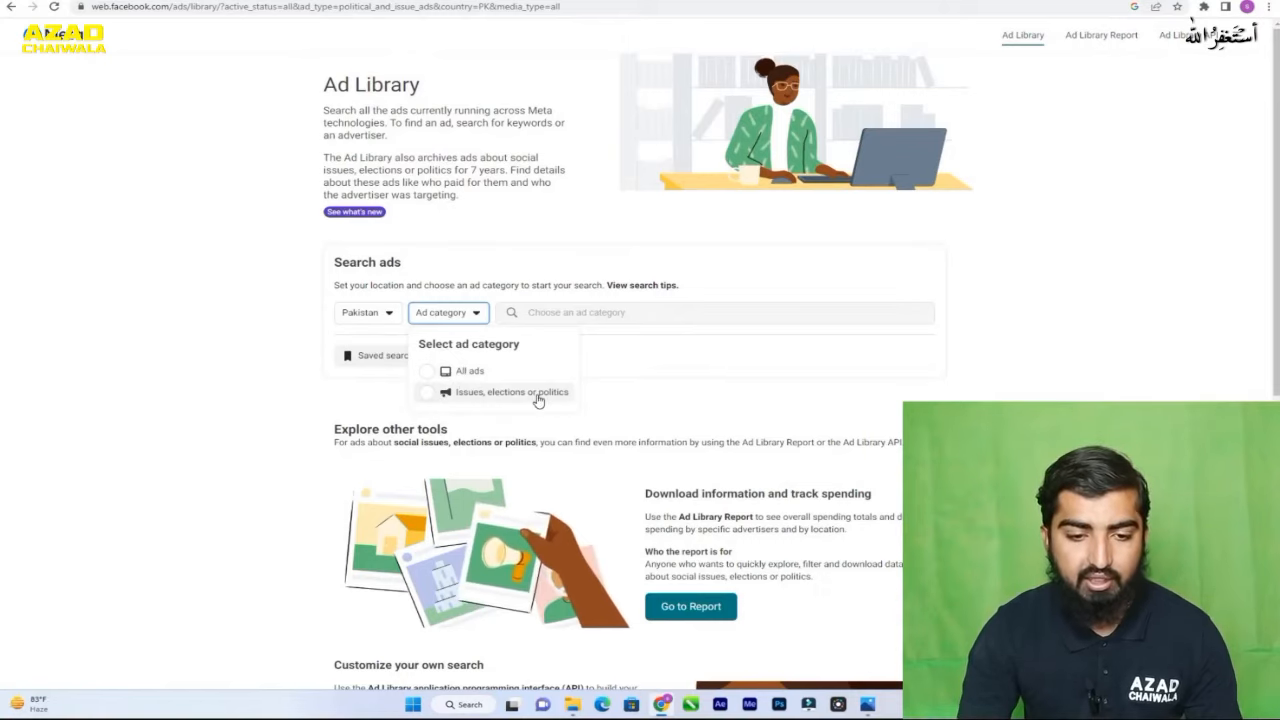
left_click(426, 372)
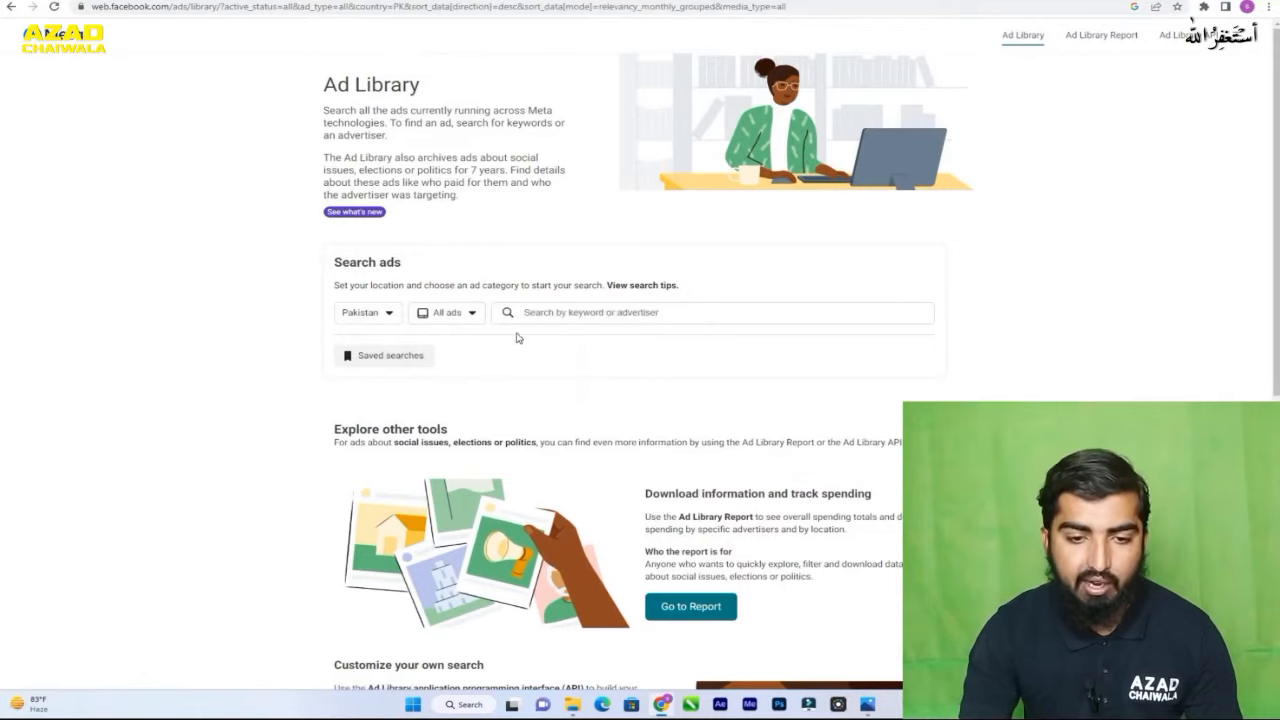
left_click(591, 311)
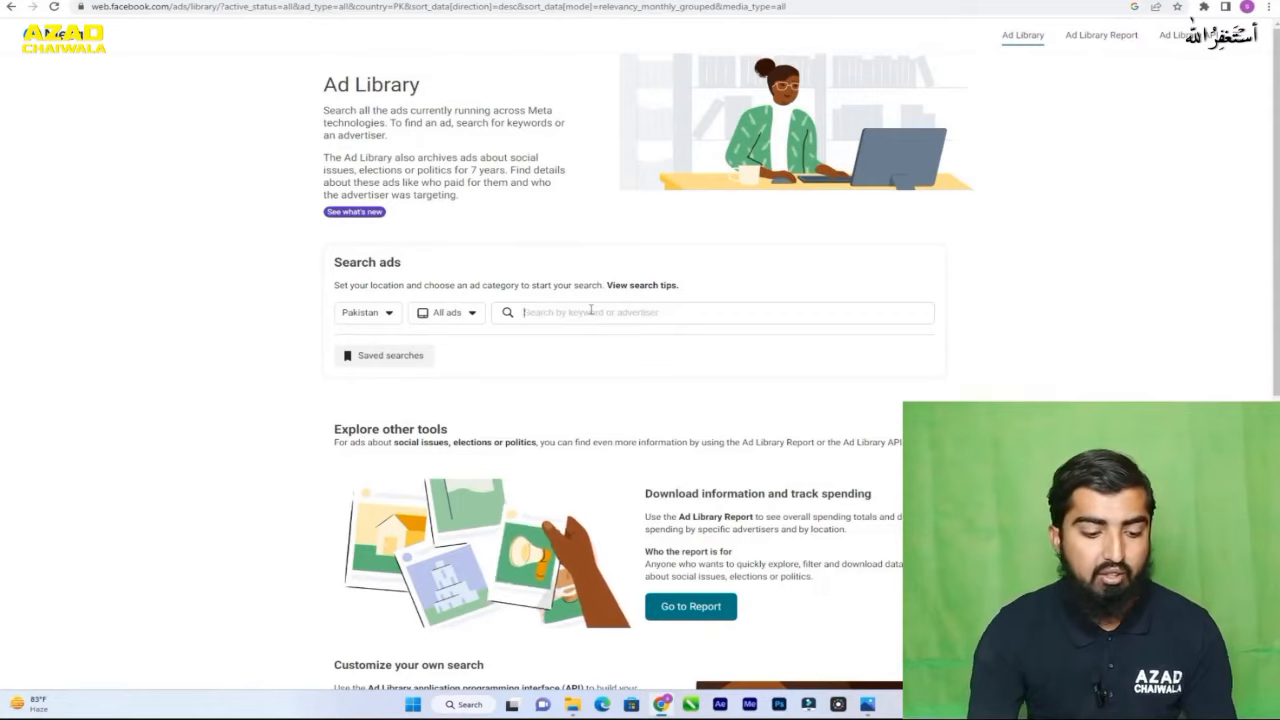
type("gul")
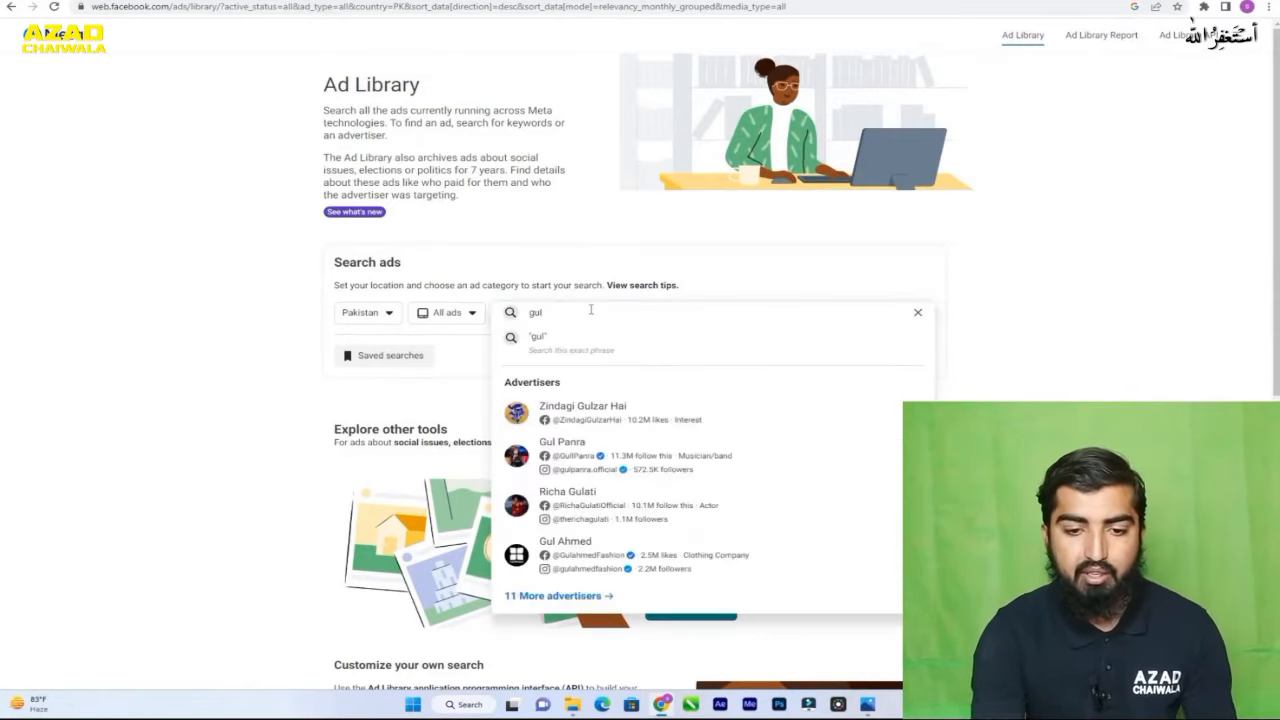
type("ah")
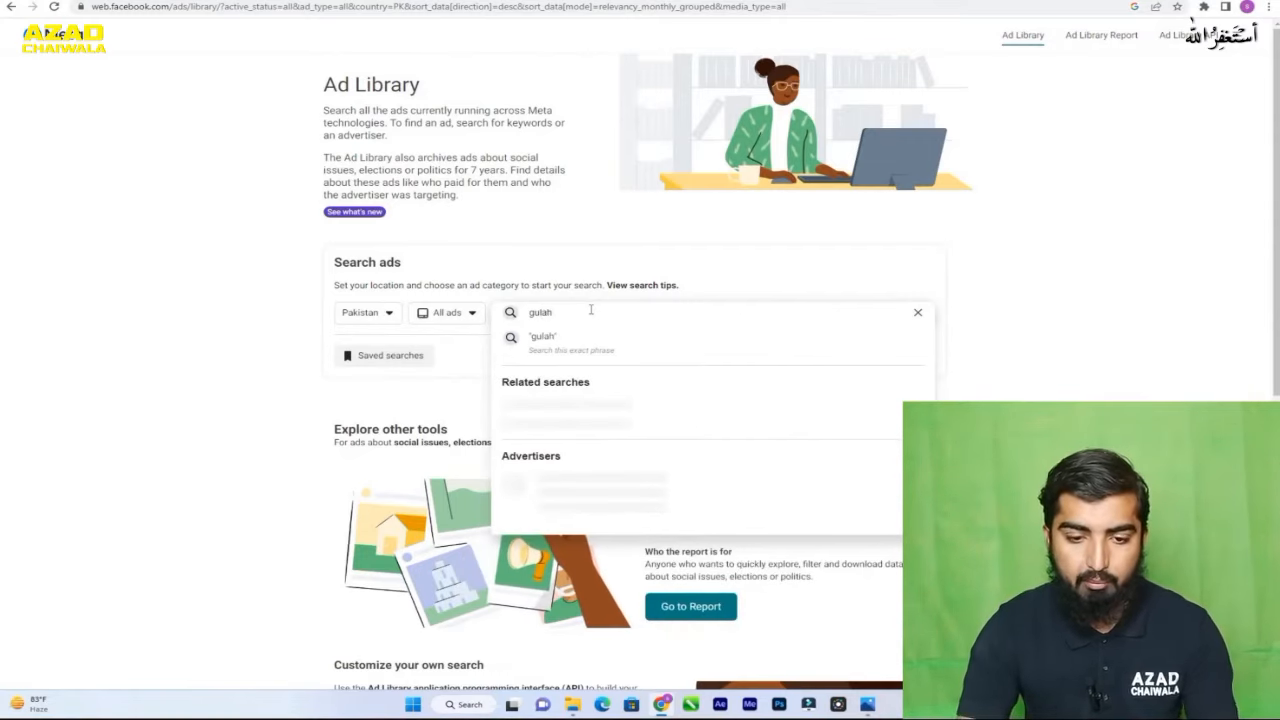
key("BackSpace")
key("BackSpace")
type("ah")
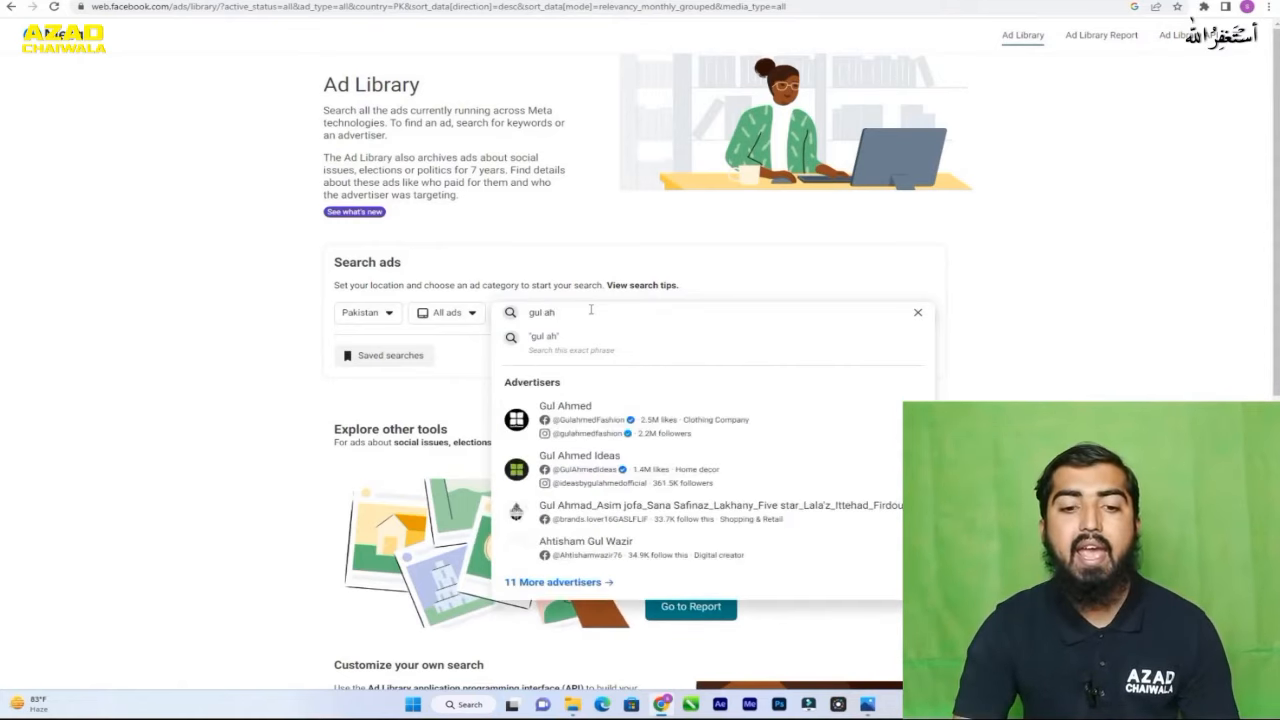
left_click(572, 422)
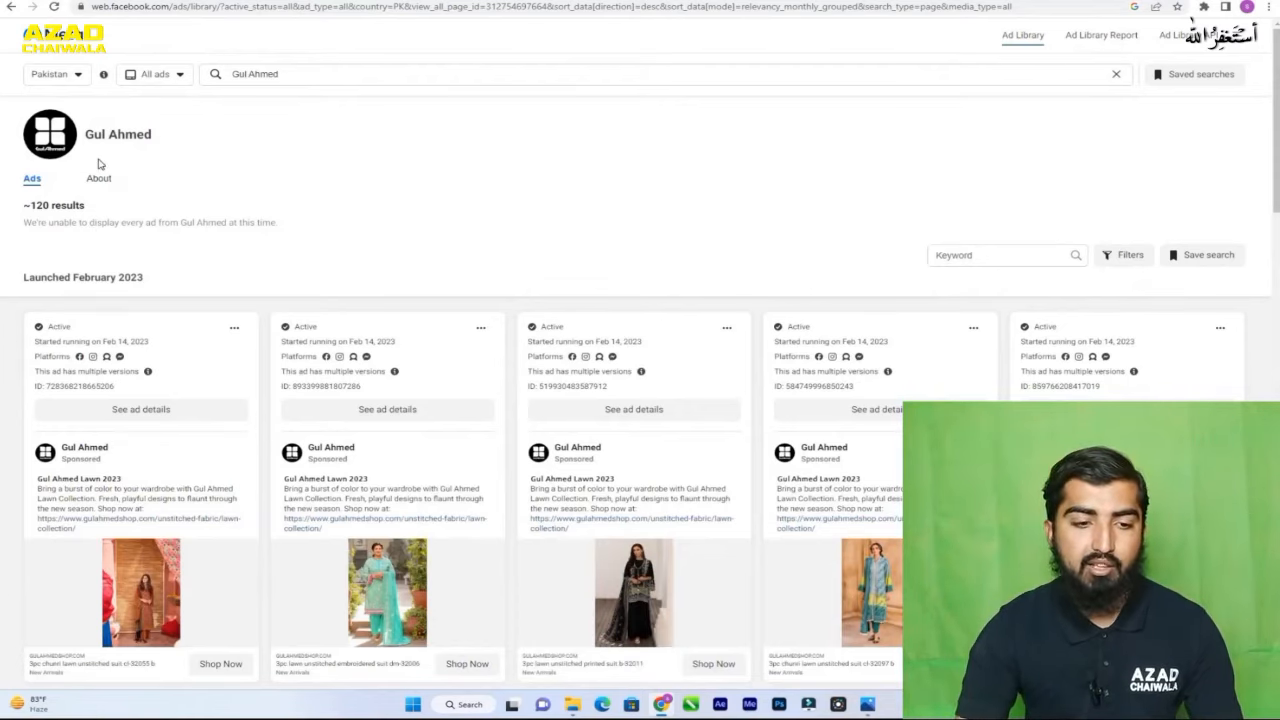
- Review Gul Ahmed's ads, their start dates and platforms across the launch months, and open the advertiser's About information
scroll(280, 237, "down", 1)
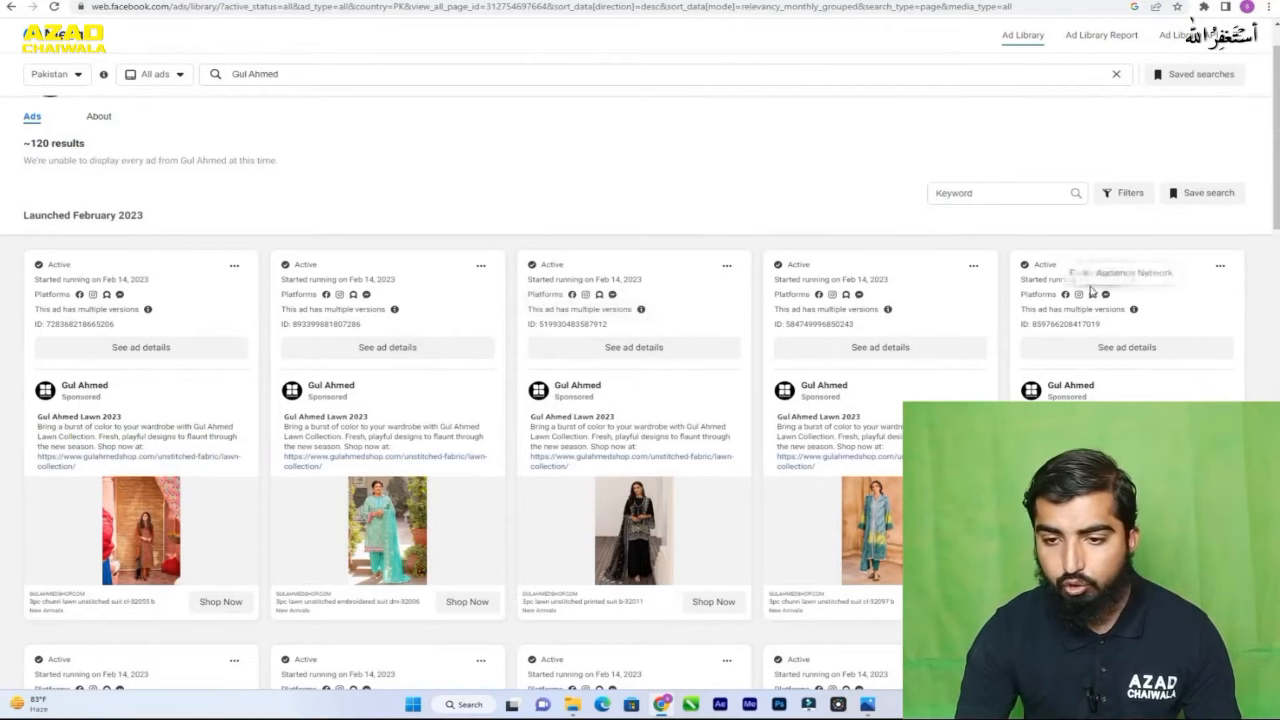
scroll(697, 331, "down", 4)
scroll(697, 331, "down", 10)
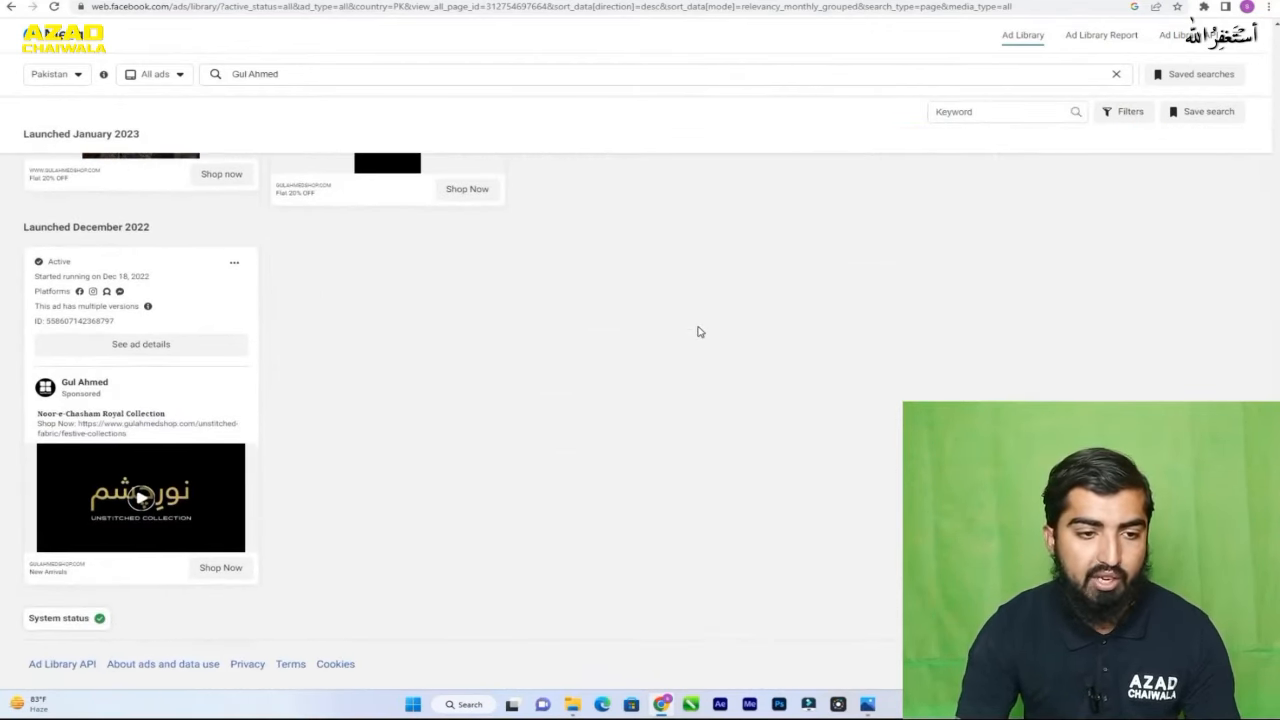
scroll(698, 331, "up", 4)
scroll(698, 331, "up", 5)
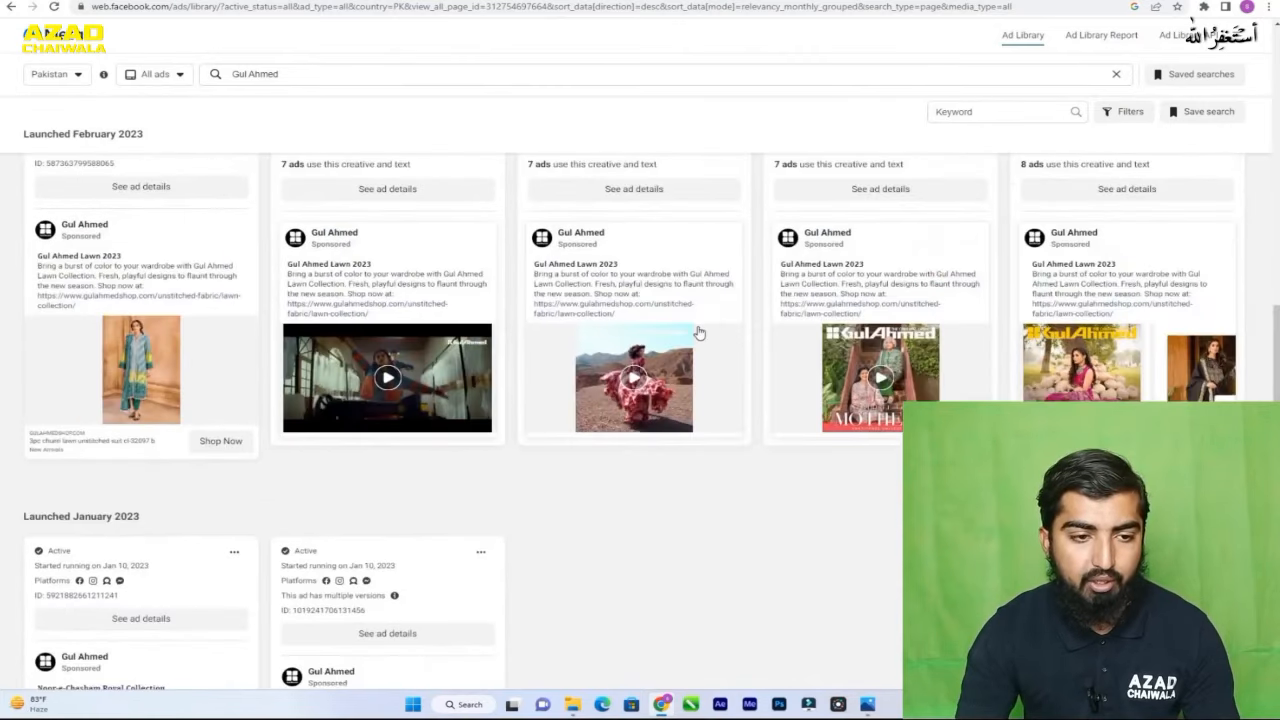
scroll(698, 331, "up", 1)
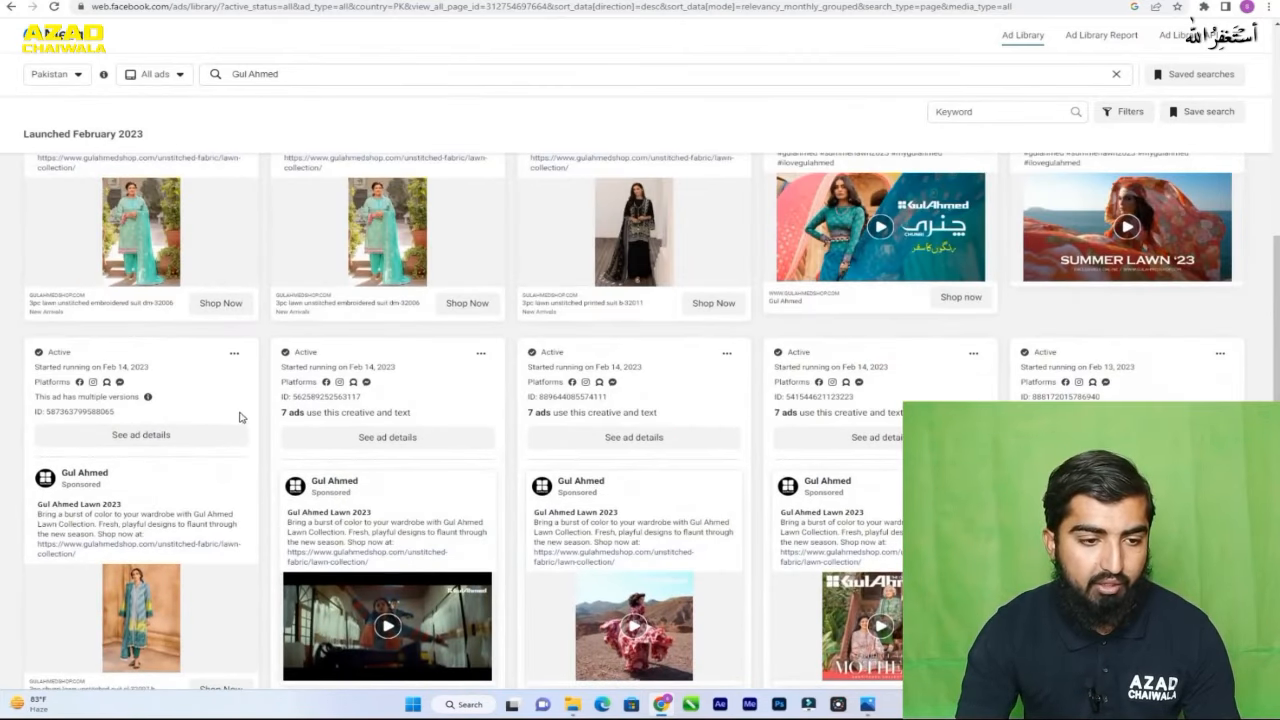
scroll(228, 386, "down", 2)
scroll(228, 386, "down", 3)
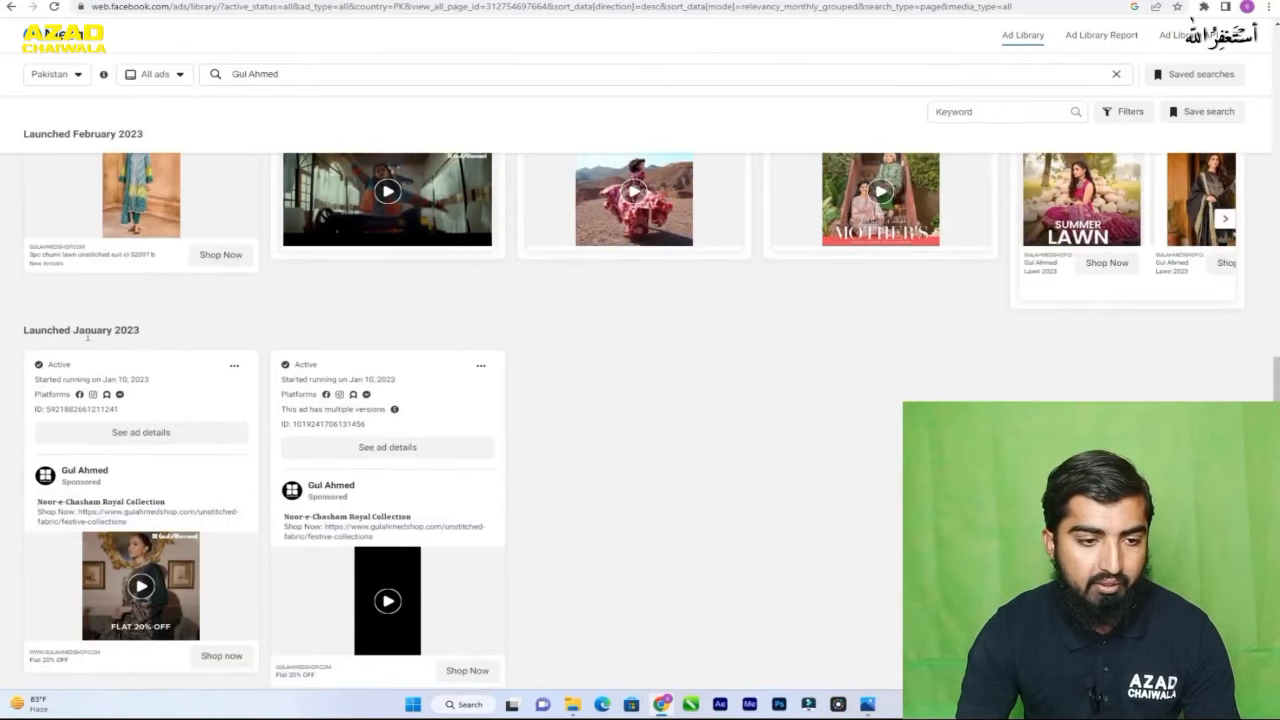
scroll(152, 342, "down", 1)
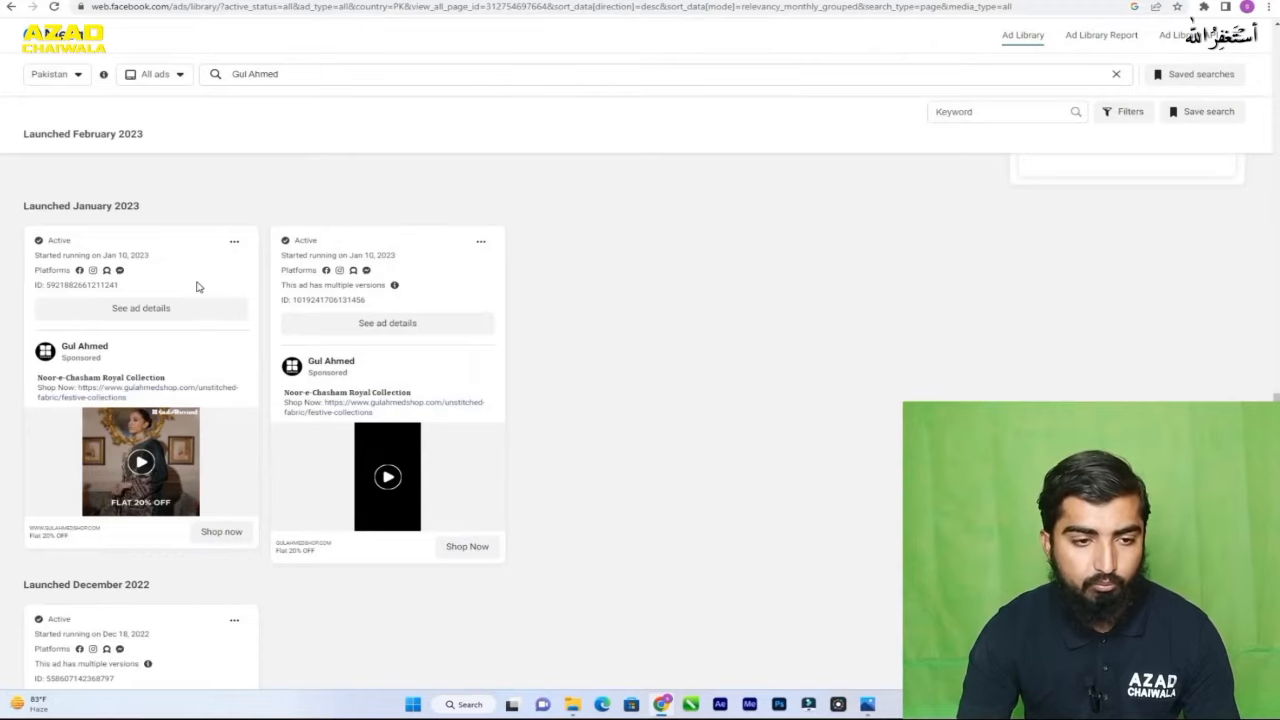
scroll(700, 257, "down", 3)
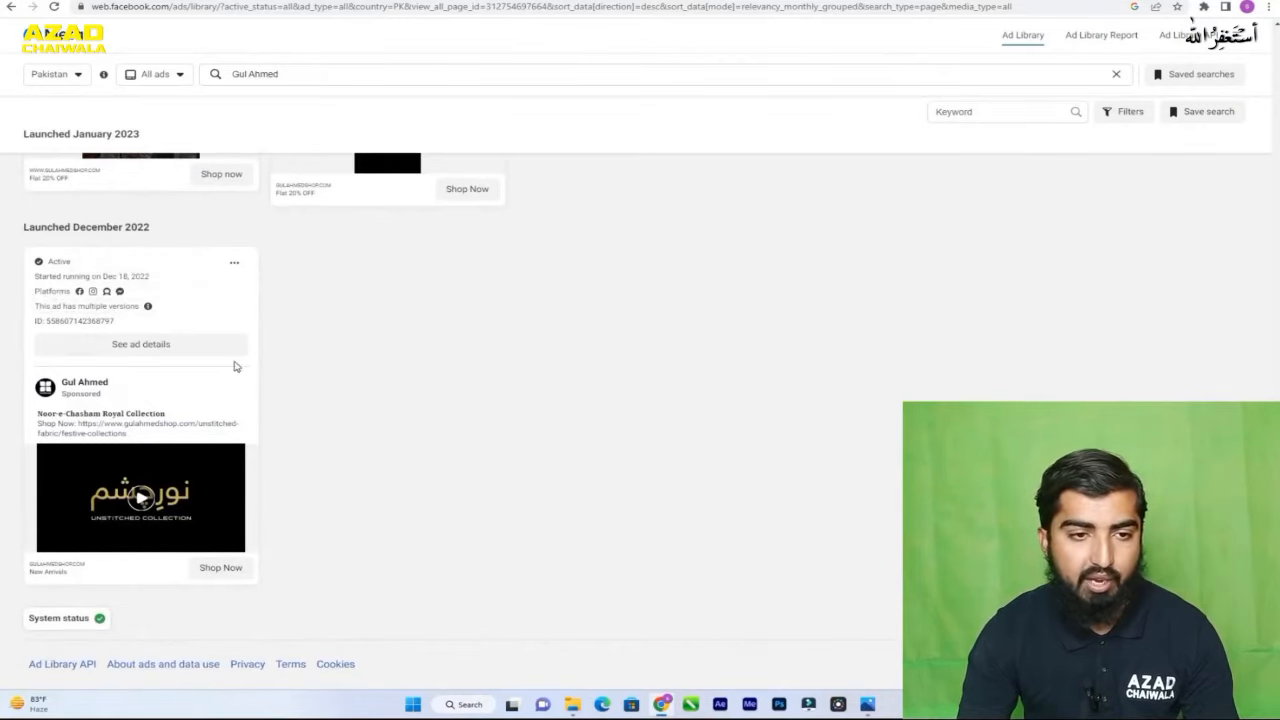
scroll(262, 396, "up", 4)
scroll(262, 396, "up", 5)
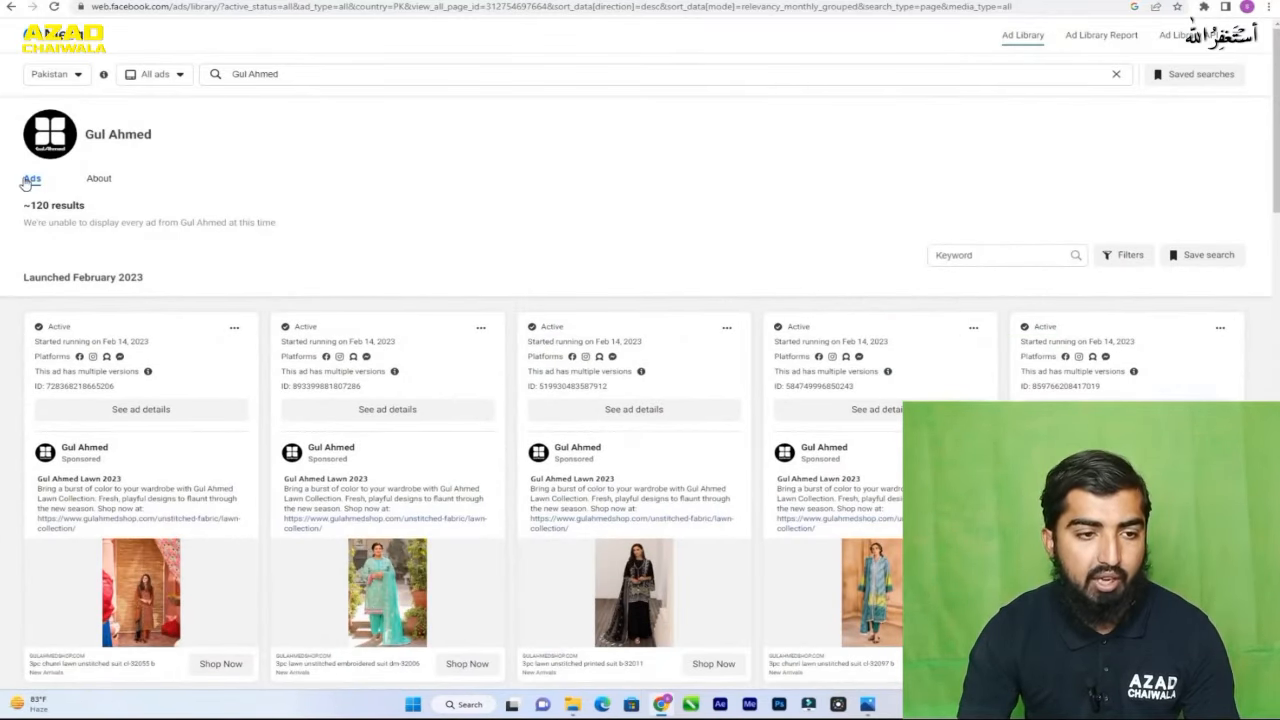
left_click(104, 181)
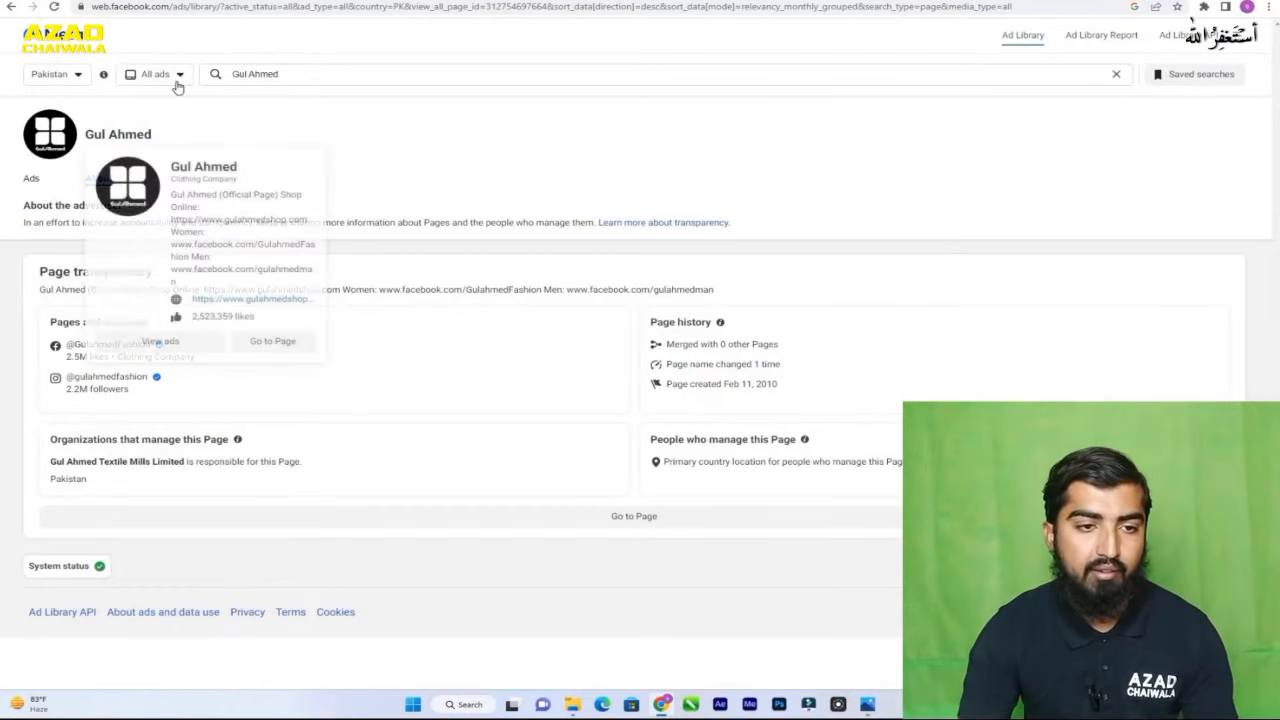
left_click(252, 78)
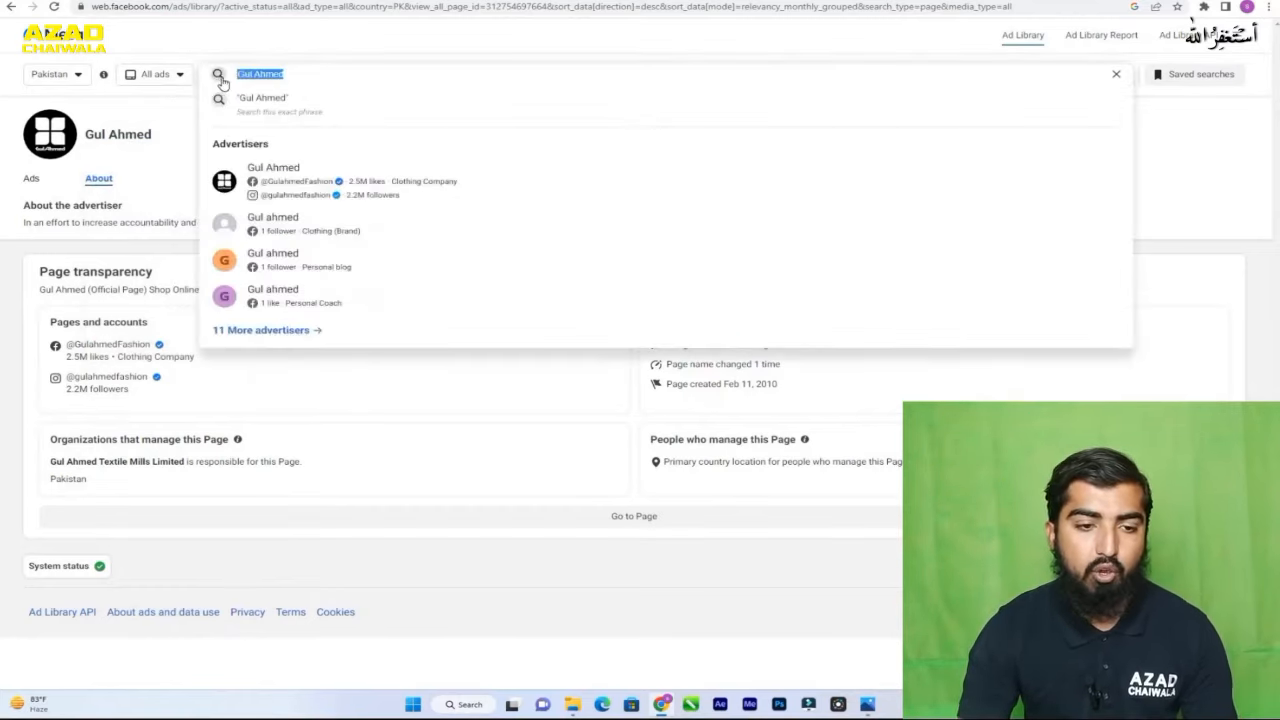
type("daraz")
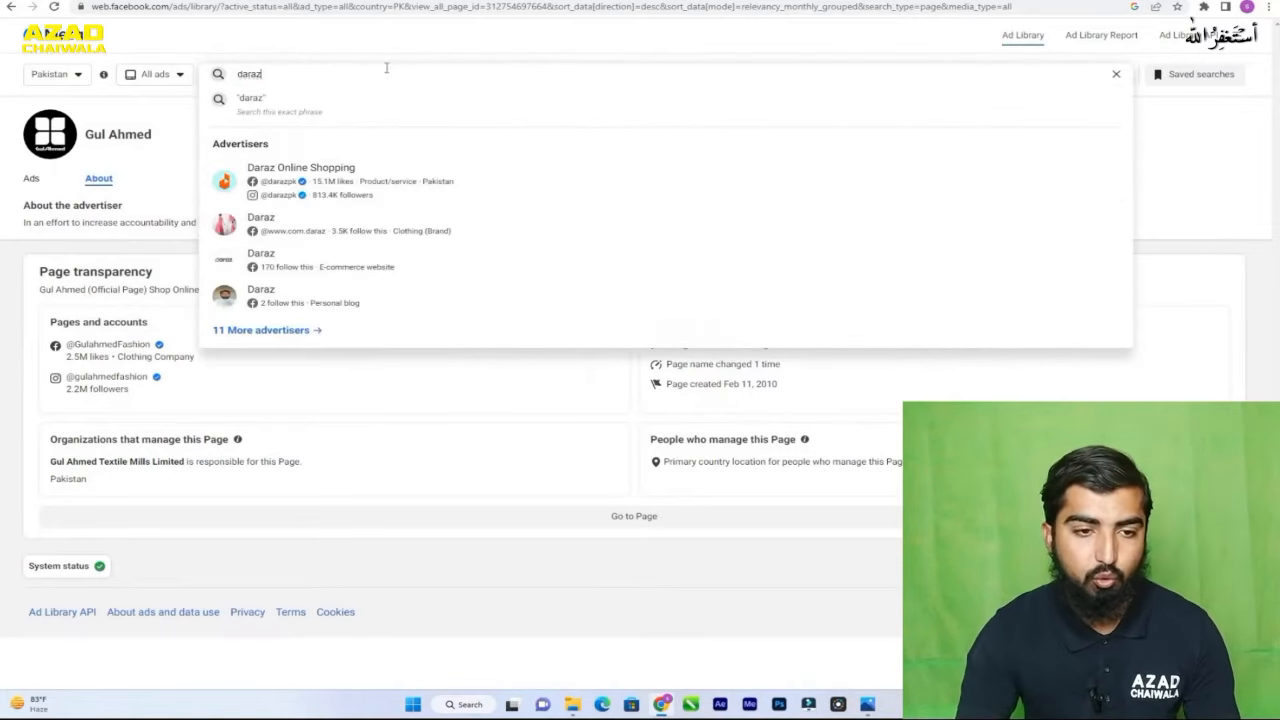
left_click(335, 180)
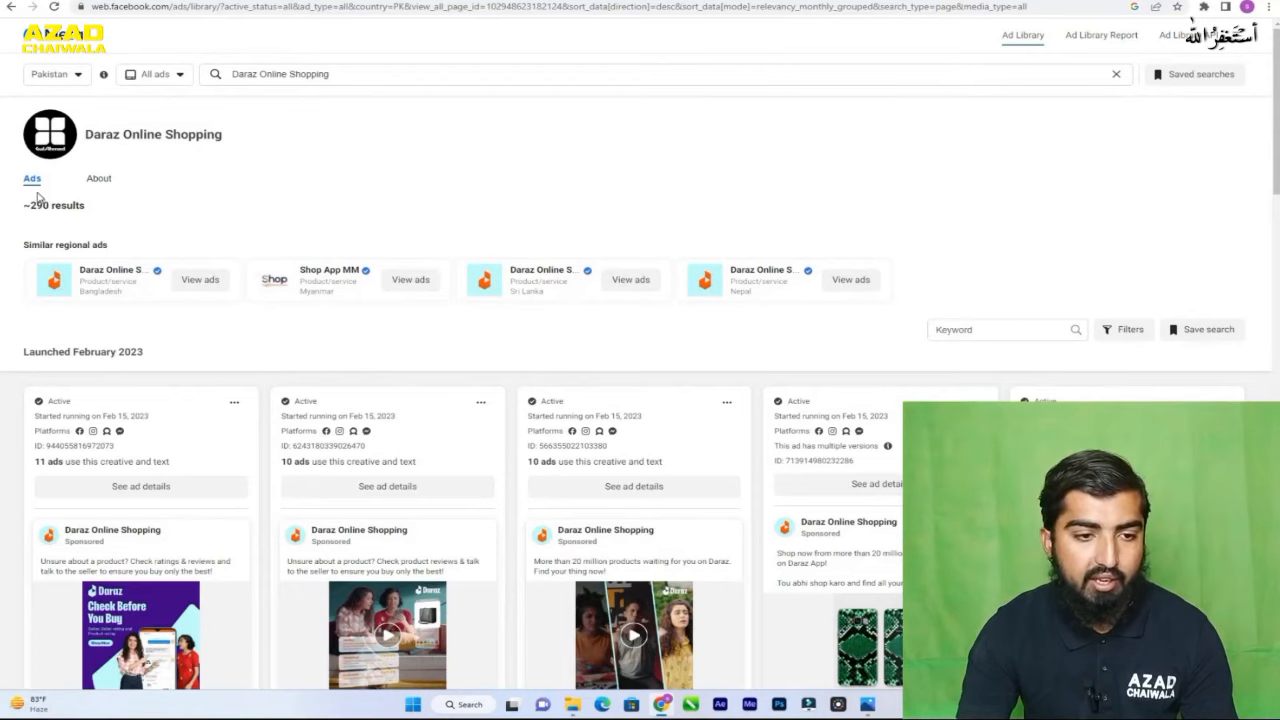
- Examine Daraz Online Shopping's ads by launch month, comparing their creatives, start dates and platforms
scroll(351, 206, "down", 2)
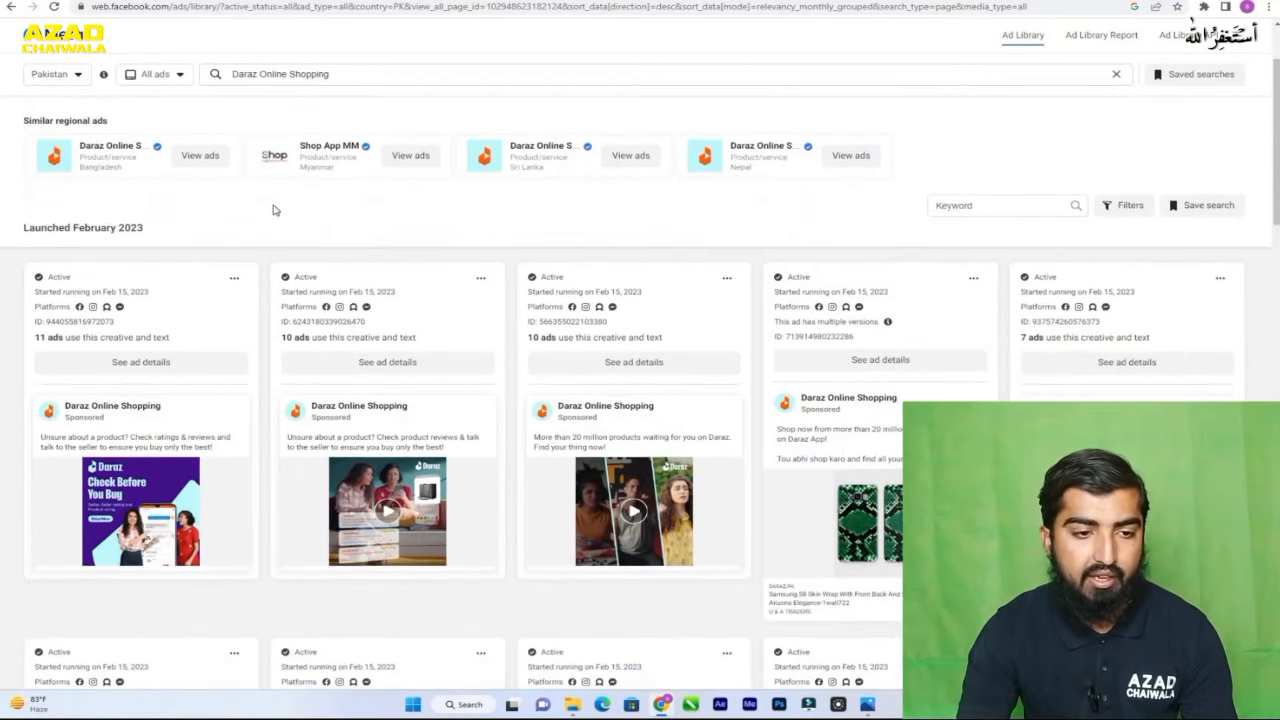
scroll(236, 221, "down", 1)
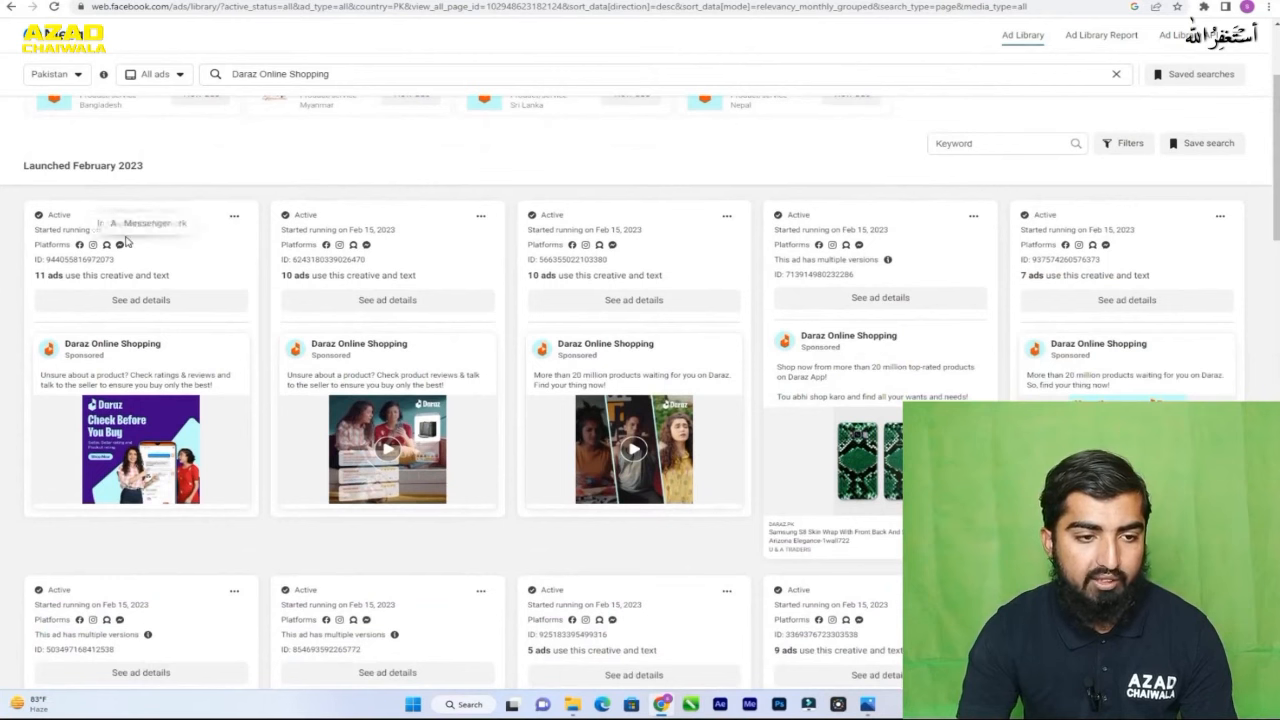
scroll(600, 248, "down", 6)
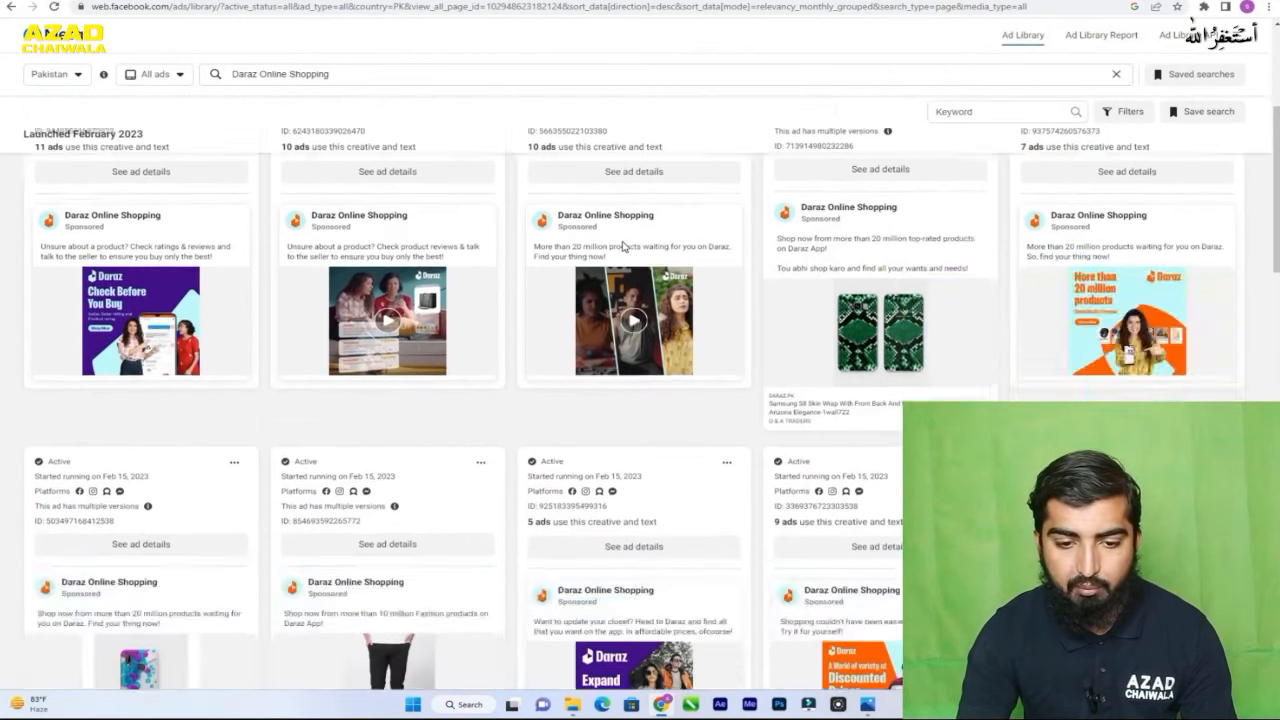
scroll(603, 250, "down", 7)
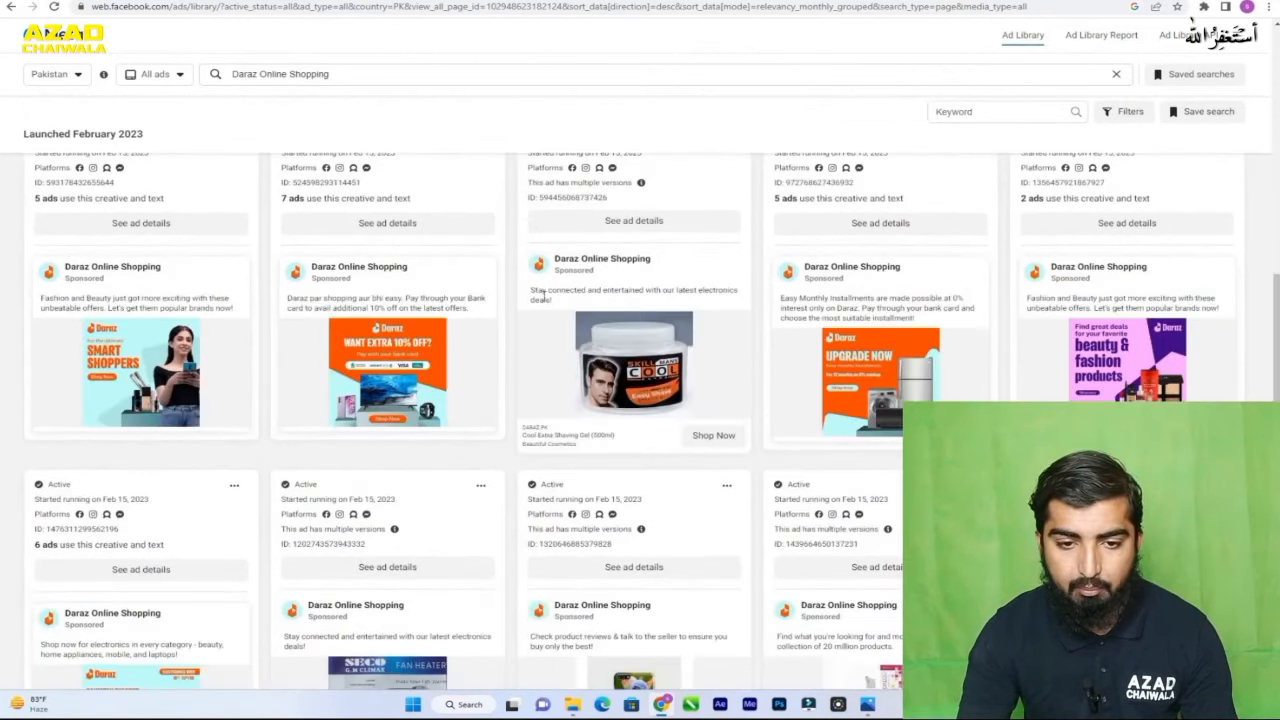
scroll(543, 296, "down", 4)
scroll(505, 390, "down", 4)
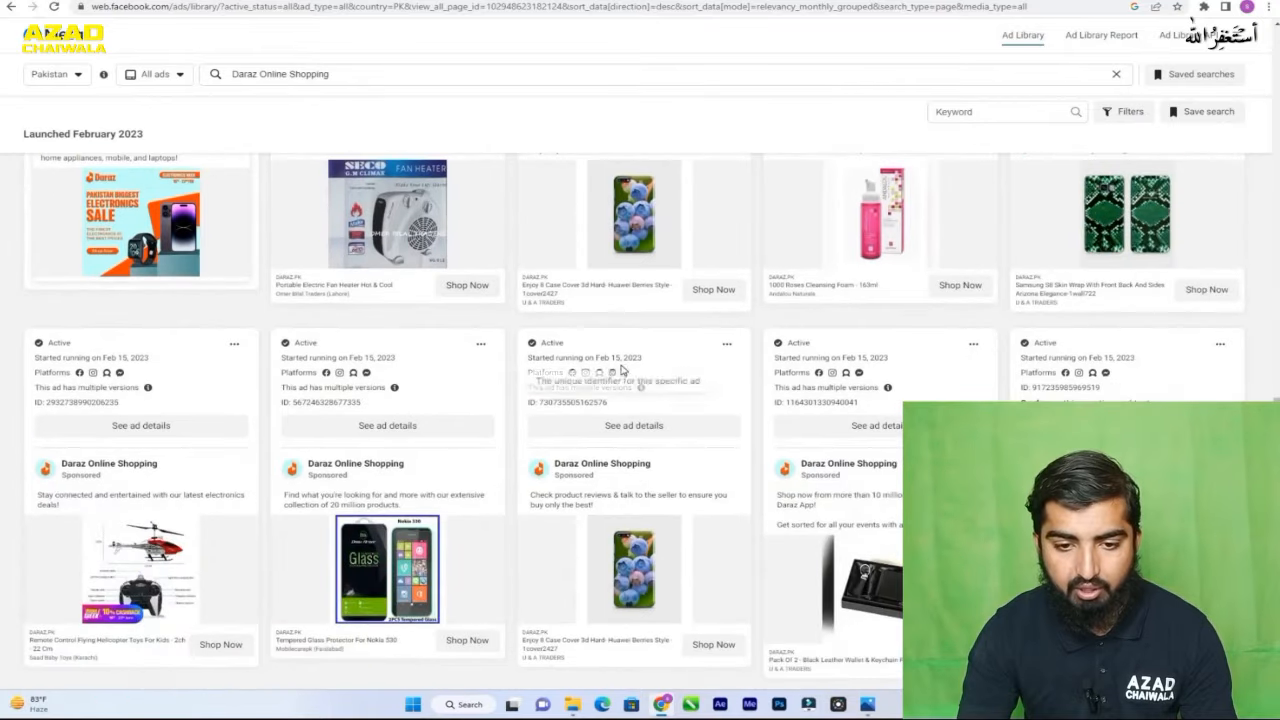
scroll(538, 378, "down", 7)
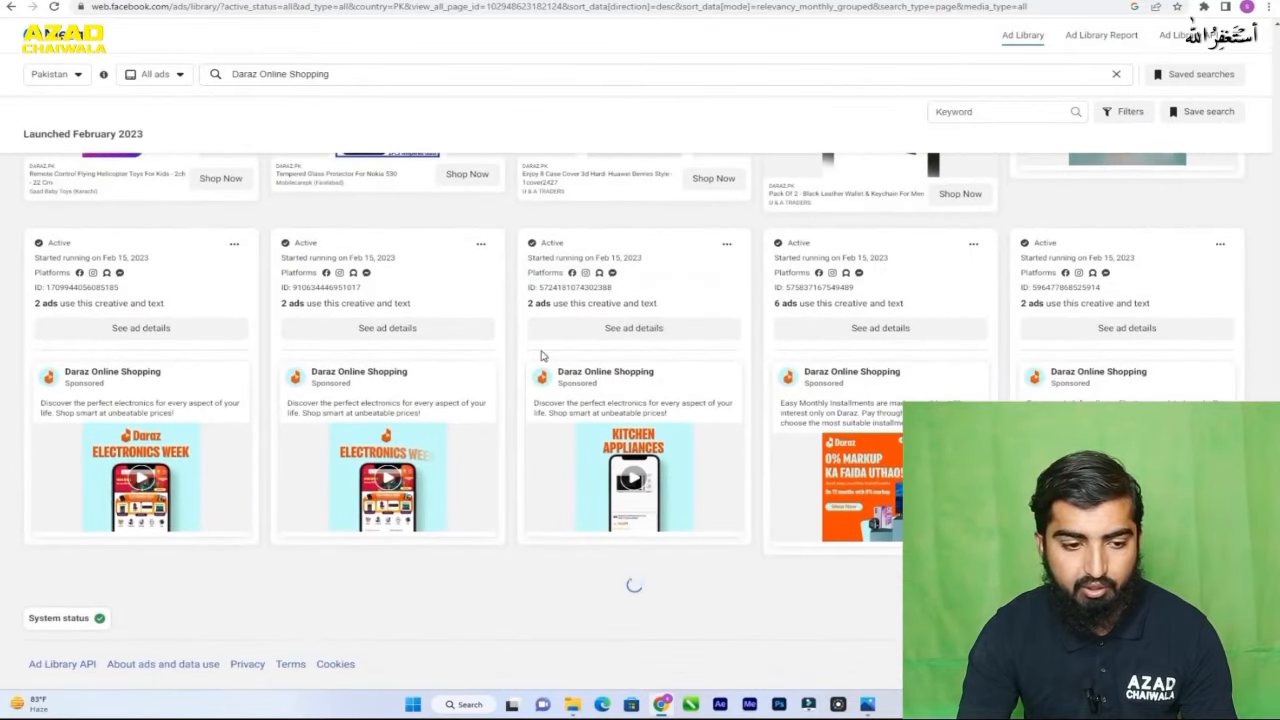
scroll(700, 364, "up", 5)
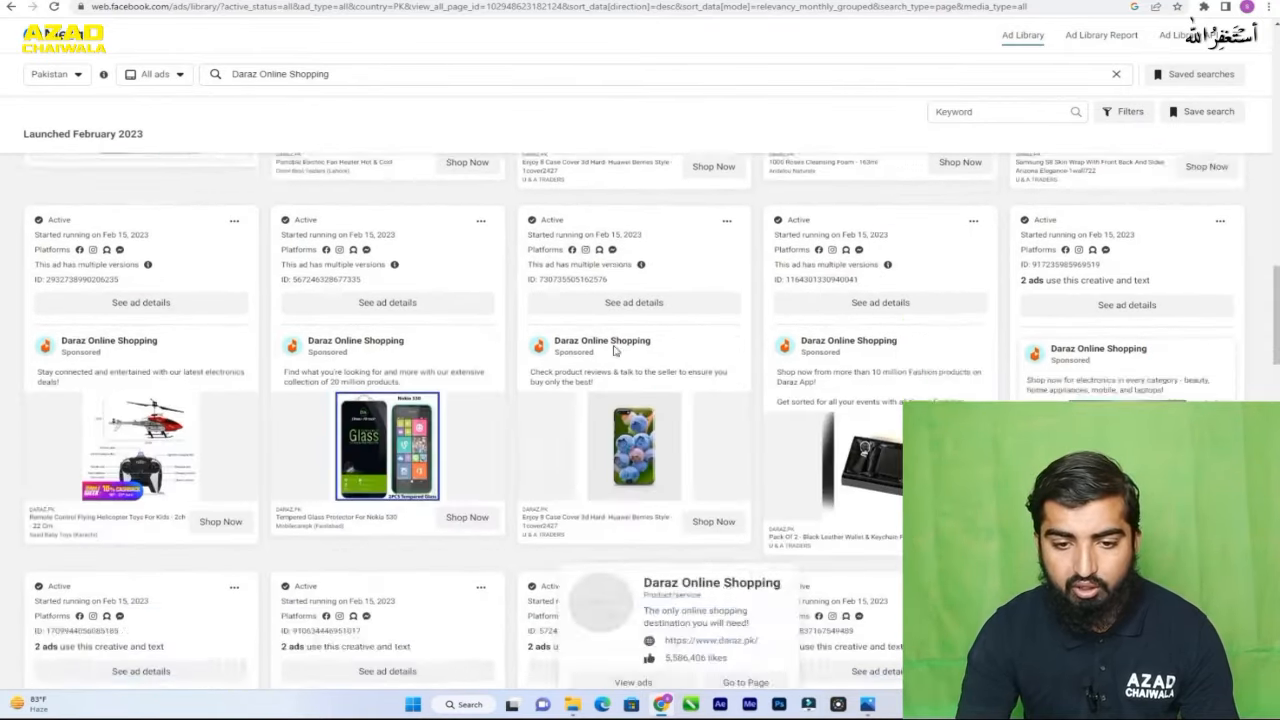
scroll(615, 350, "down", 11)
scroll(615, 350, "down", 6)
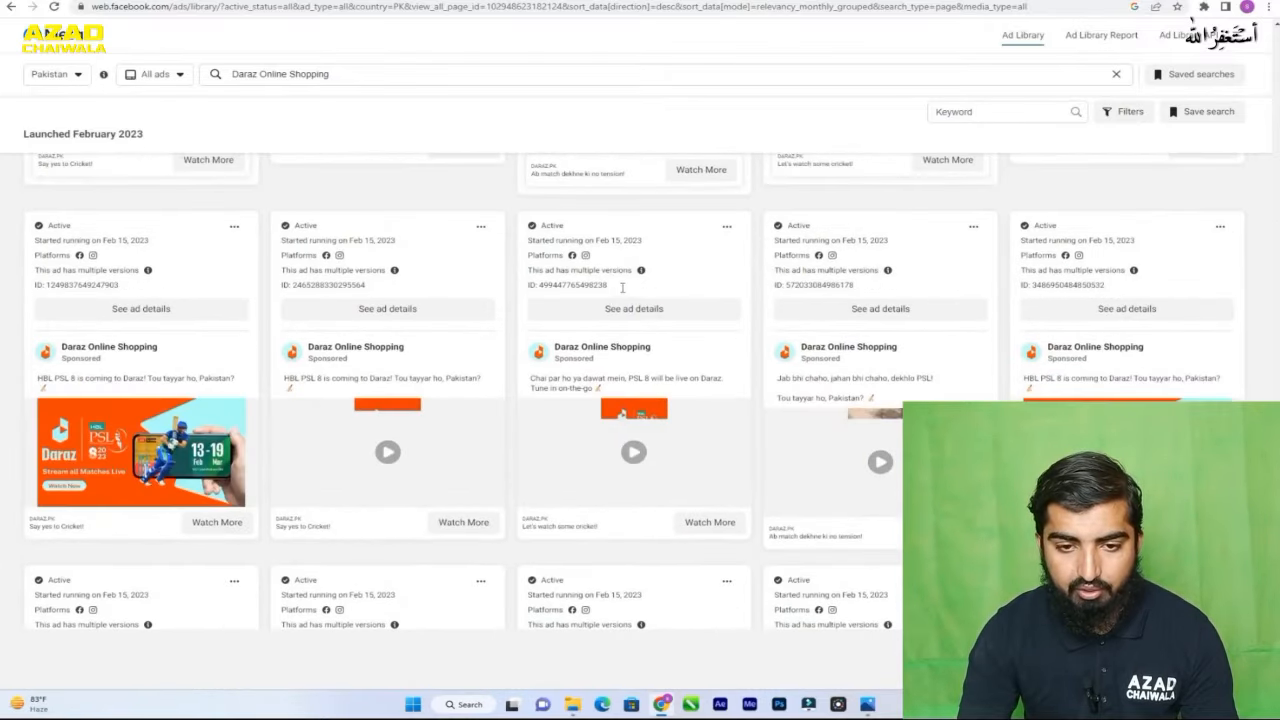
scroll(620, 287, "down", 6)
scroll(618, 285, "down", 1)
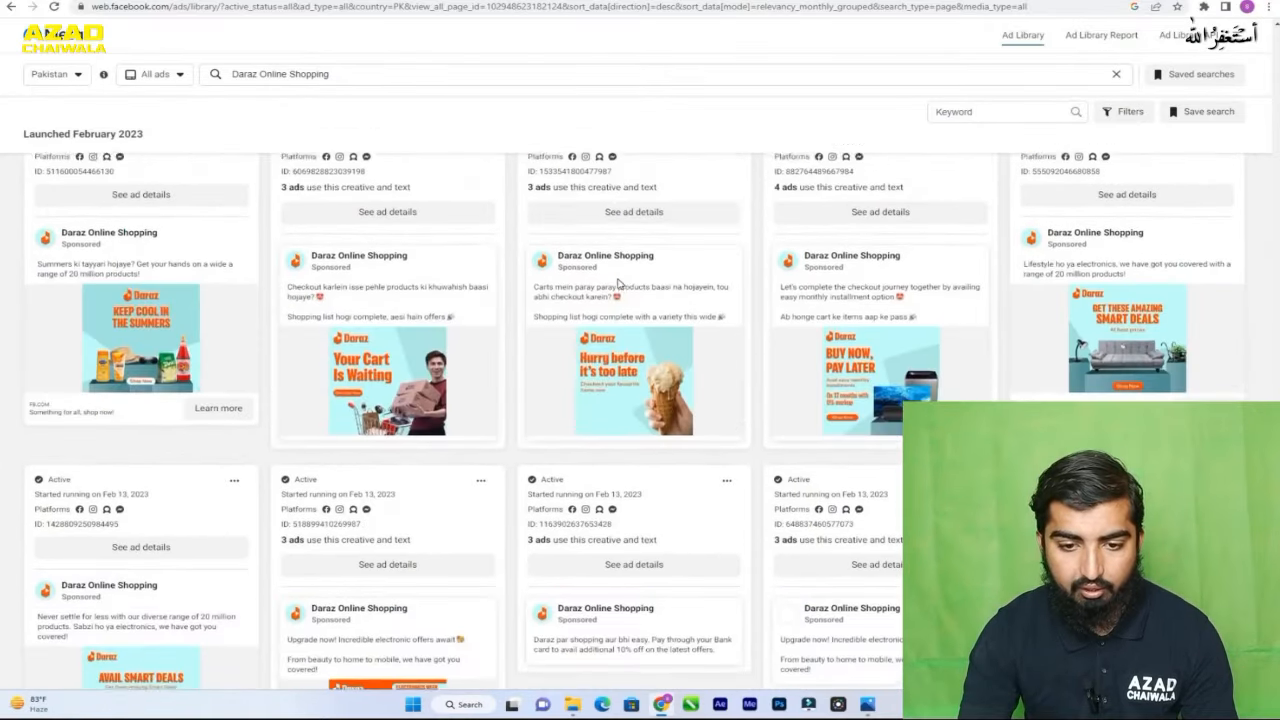
scroll(618, 284, "down", 6)
scroll(588, 278, "down", 8)
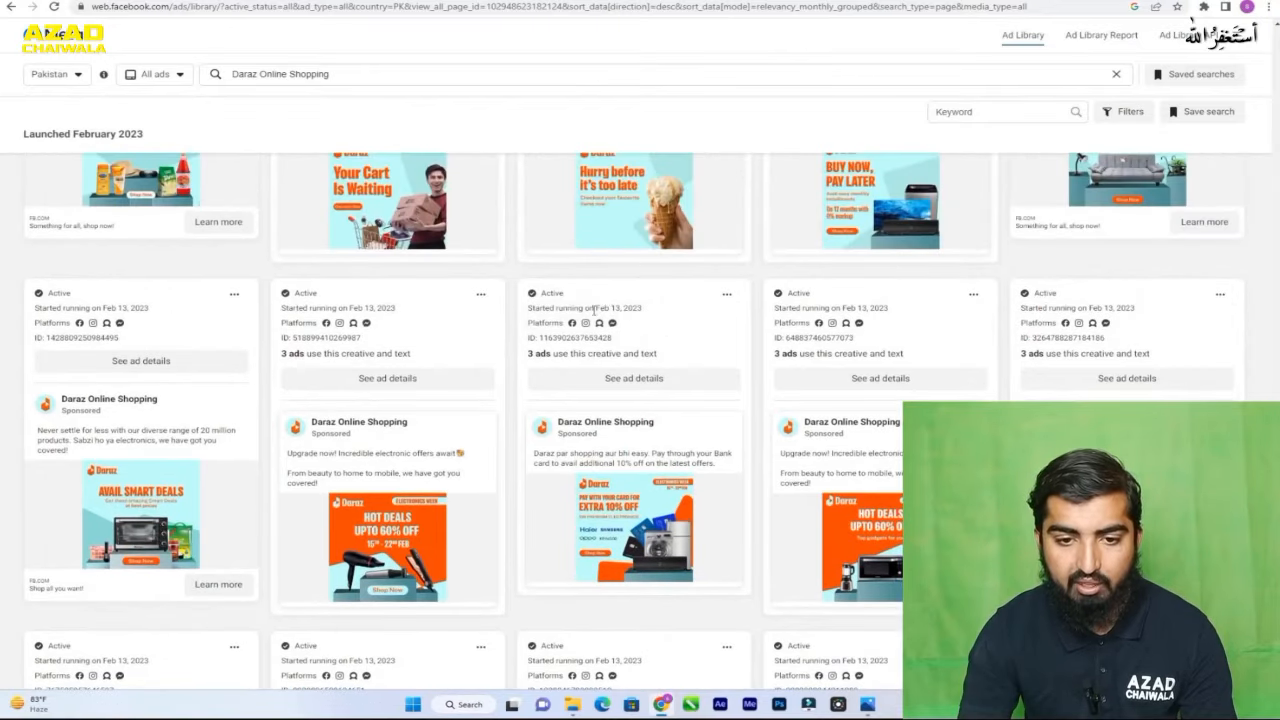
scroll(586, 297, "down", 10)
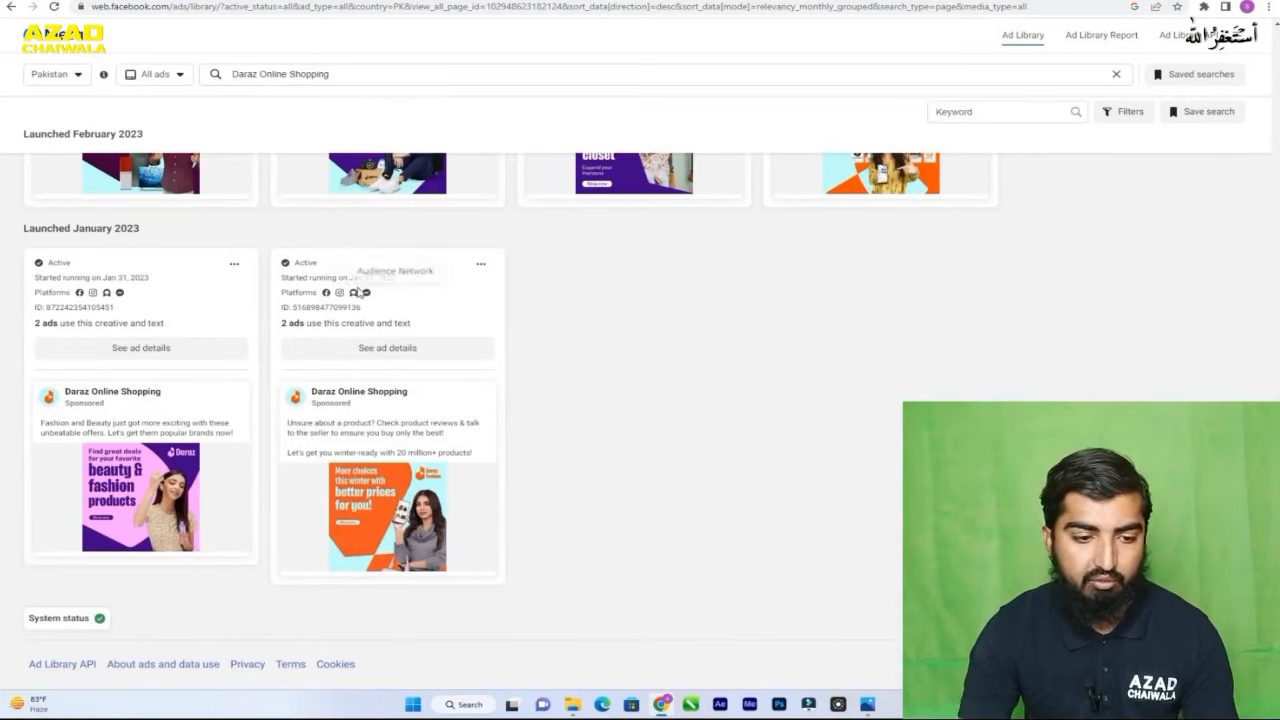
scroll(558, 330, "up", 5)
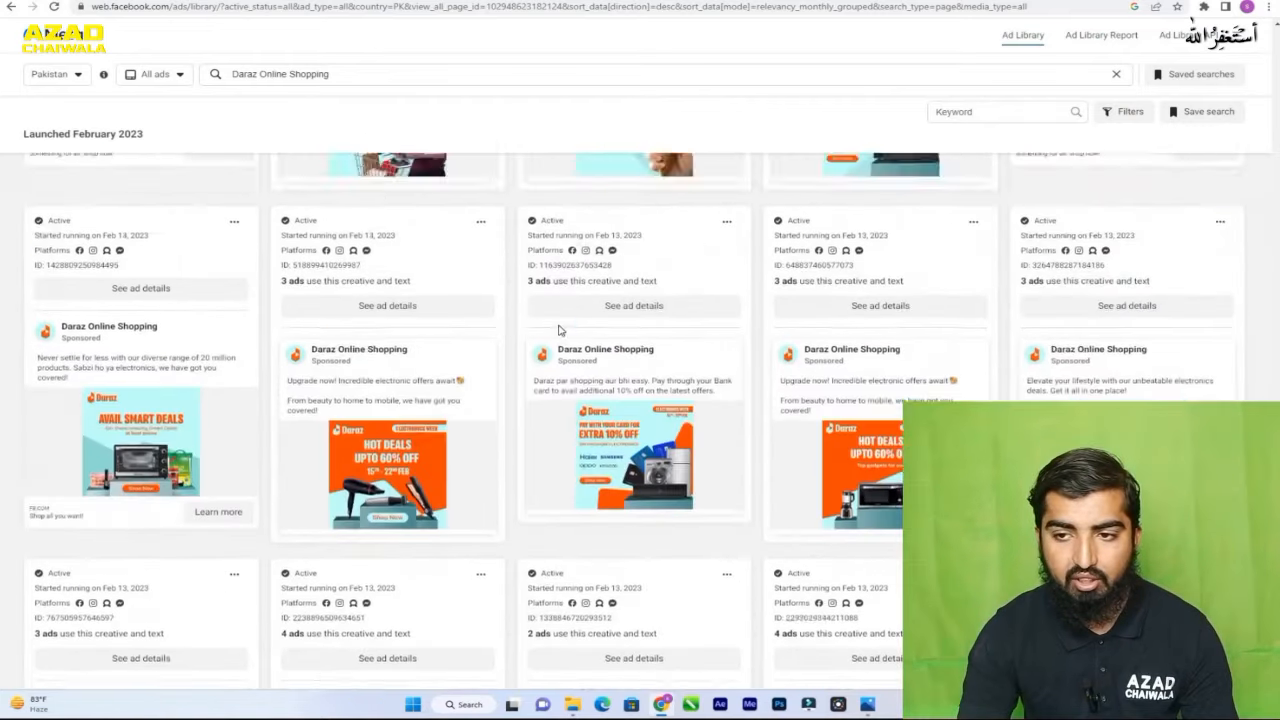
scroll(558, 330, "up", 10)
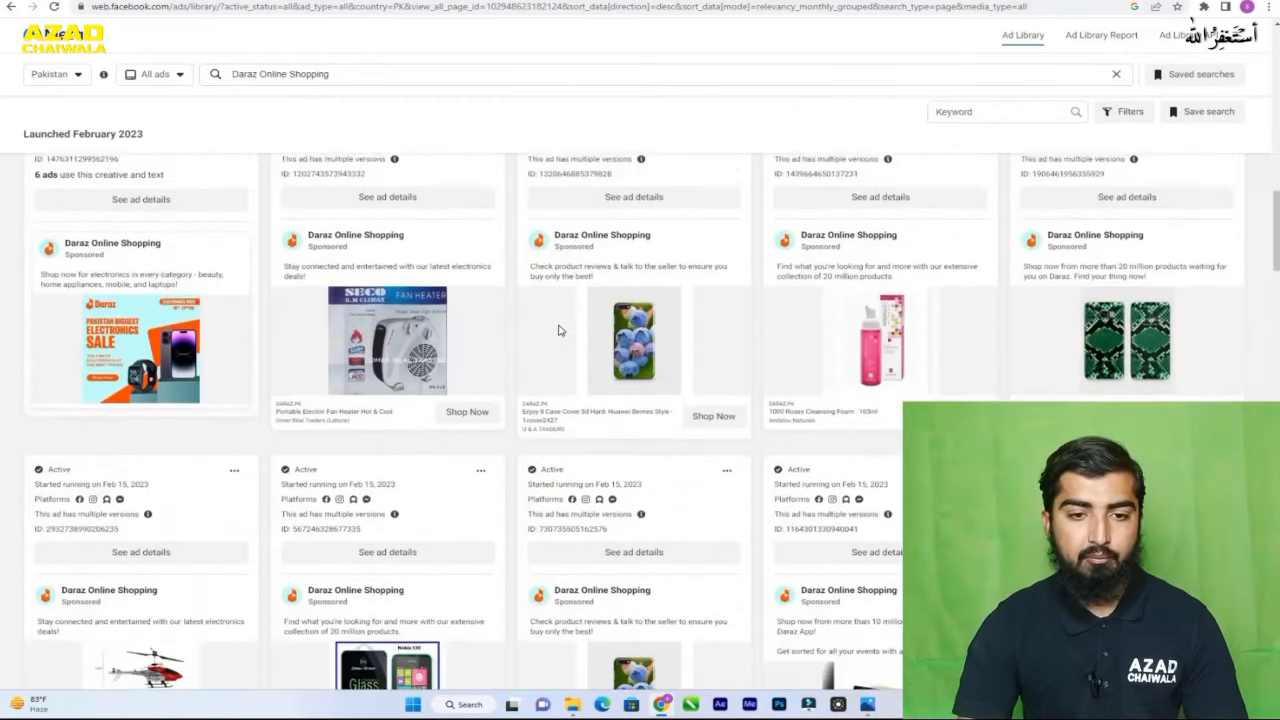
scroll(558, 330, "up", 3)
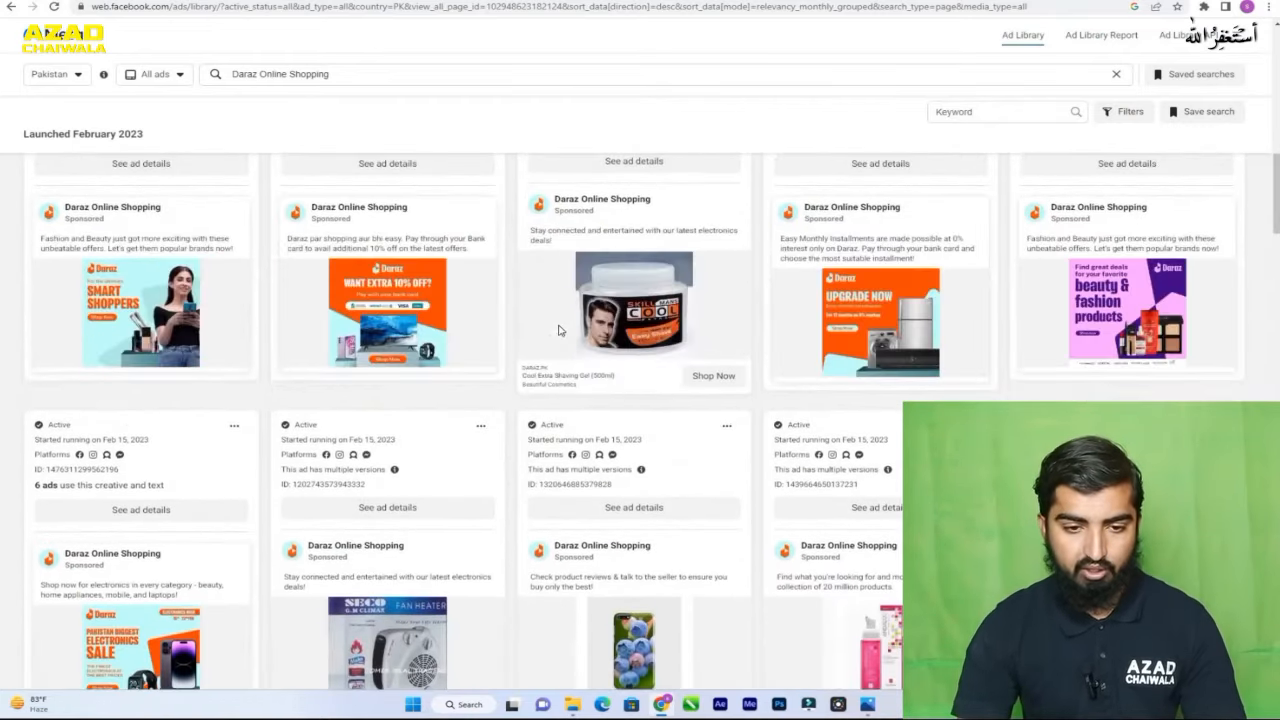
- Open the details of Daraz's Huawei Berries Style phone case ad and view its jeans and Samsung S8 skin wrap versions
left_click(615, 513)
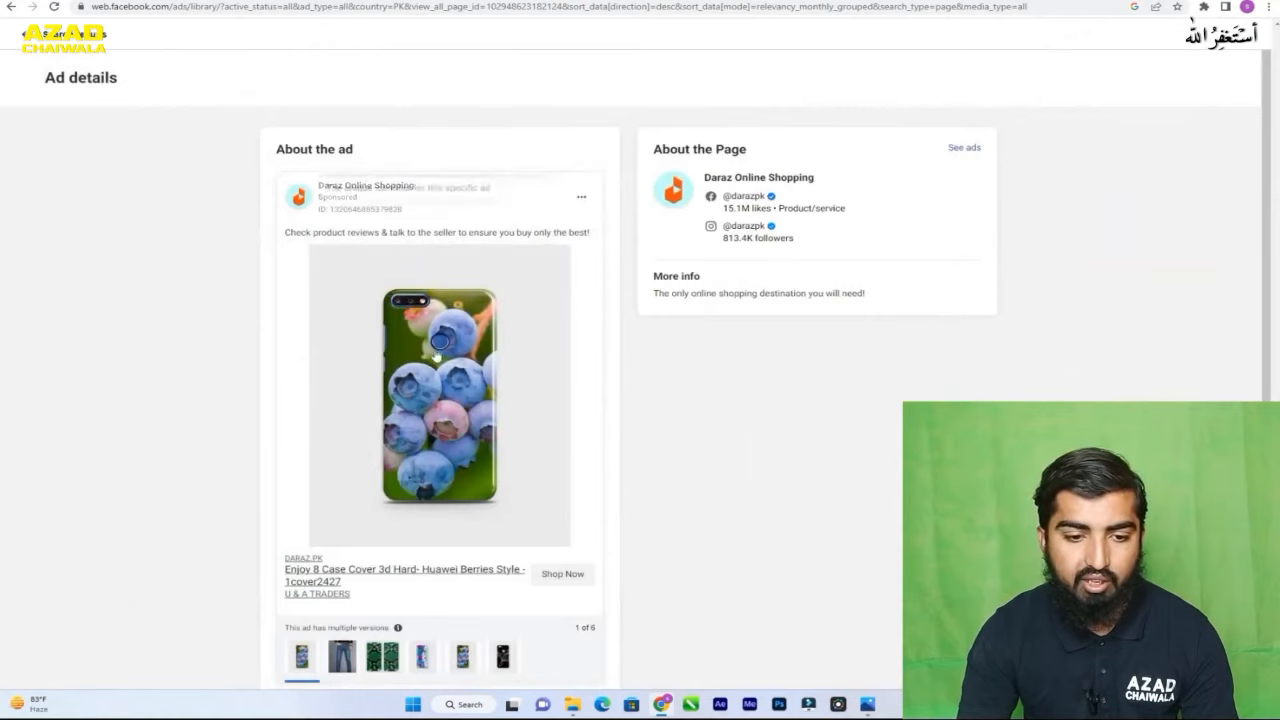
scroll(422, 336, "down", 1)
scroll(450, 388, "up", 1)
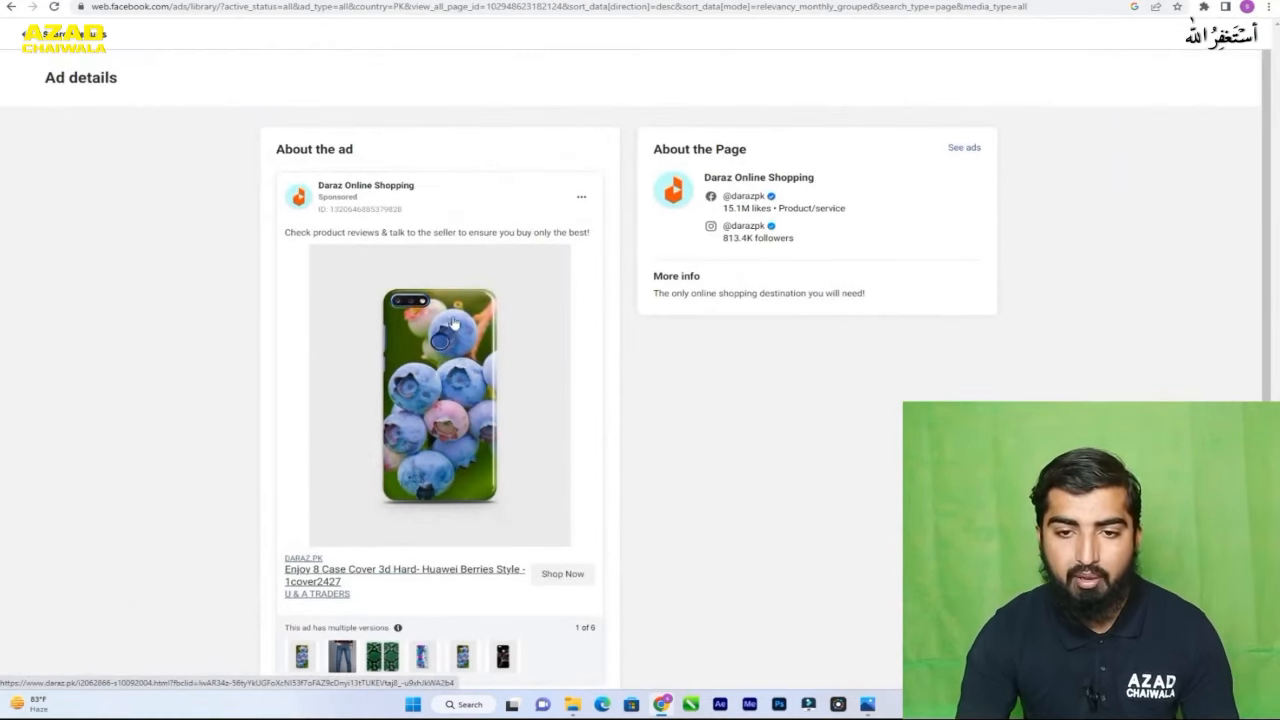
scroll(455, 330, "down", 1)
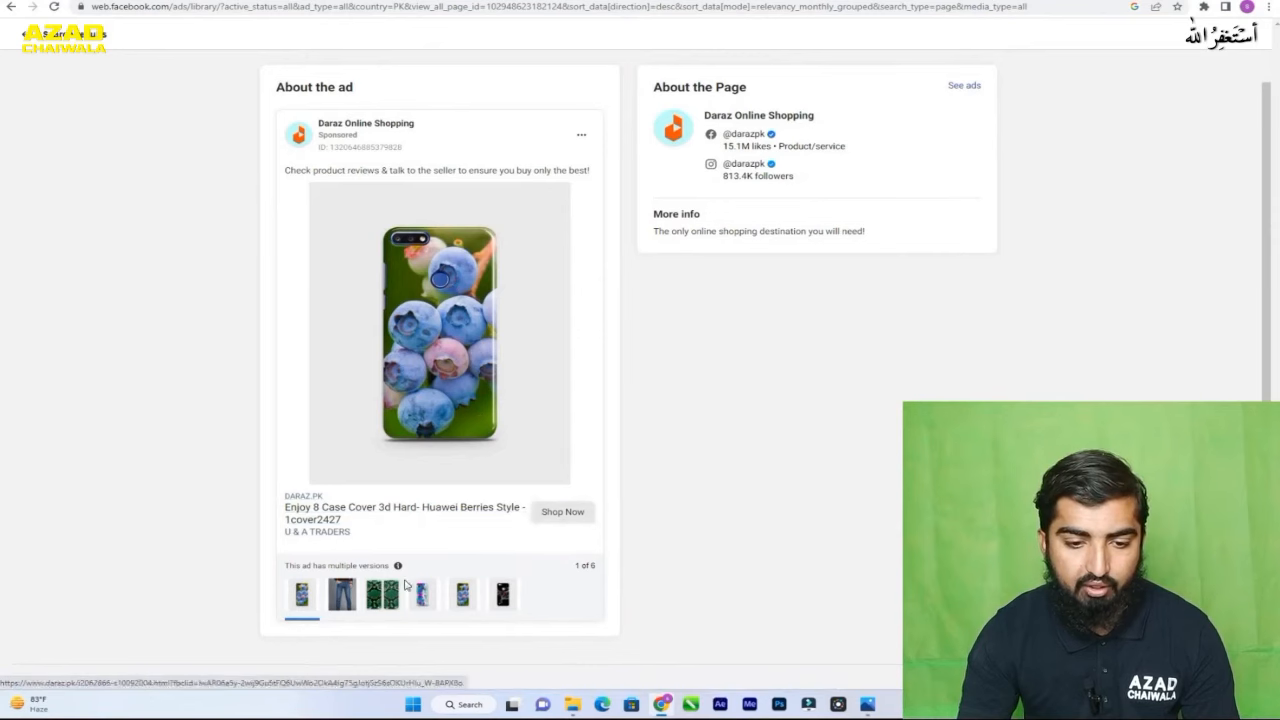
left_click(346, 604)
left_click(372, 595)
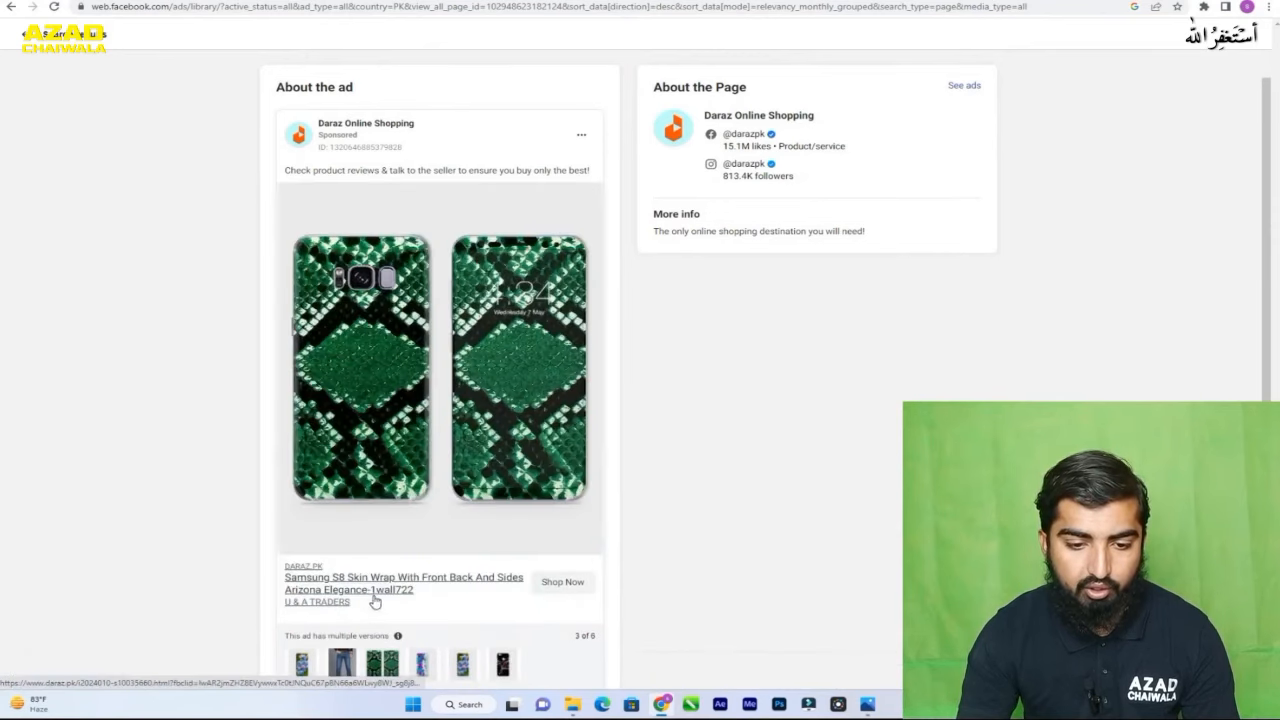
- View the Huawei Colorful Objects, Oneplus Berries Style and Huawei Cherry With Water ad versions, and return to the Samsung S8 skin wrap version
scroll(434, 534, "down", 1)
left_click(422, 585)
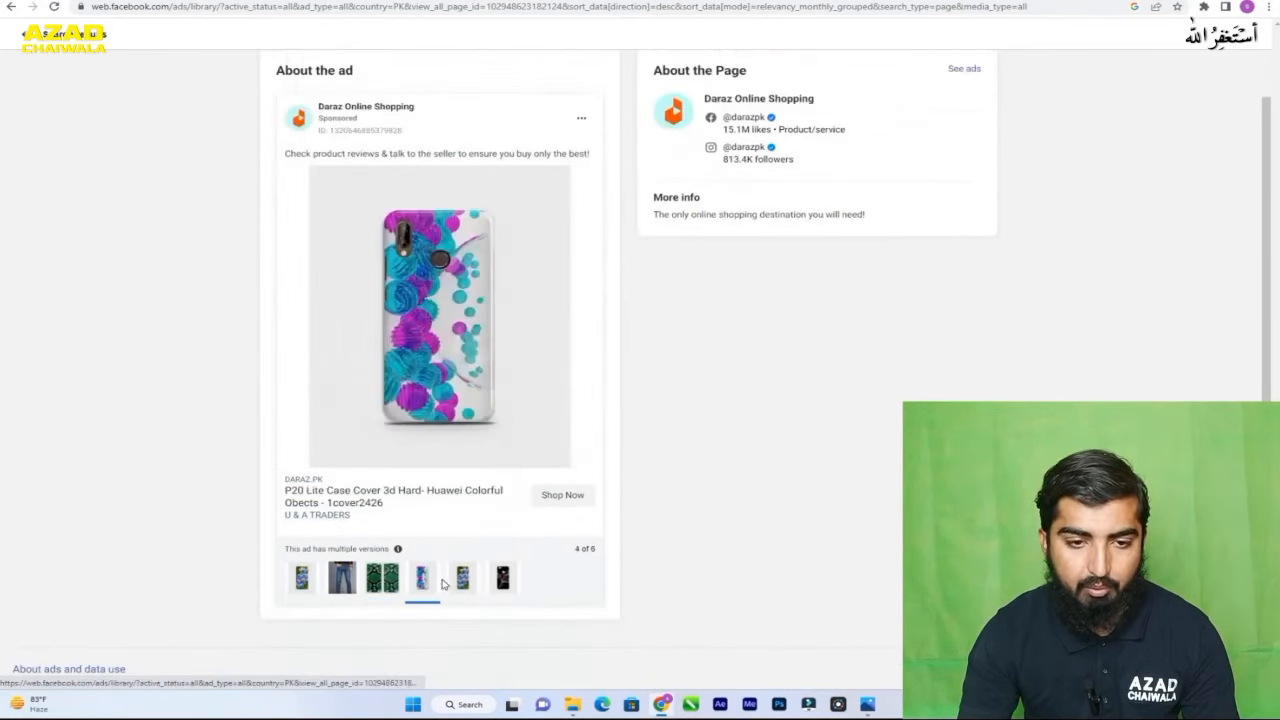
left_click(459, 585)
left_click(504, 584)
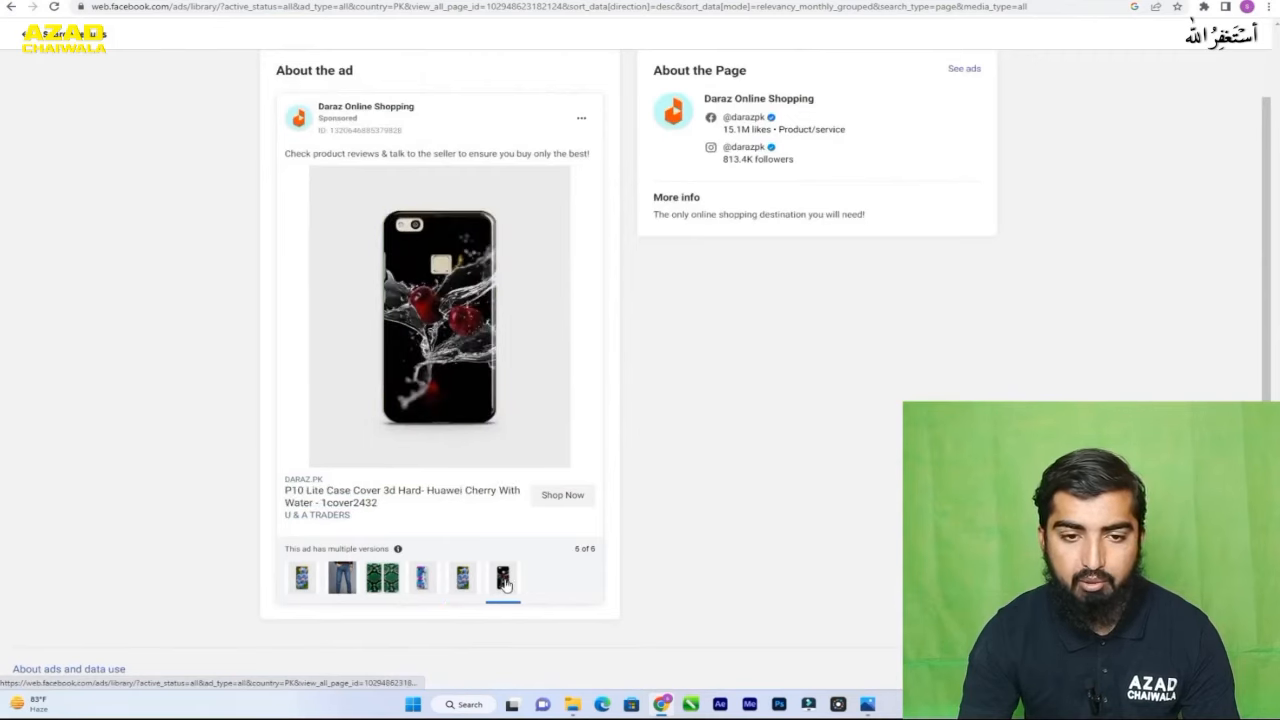
left_click(468, 583)
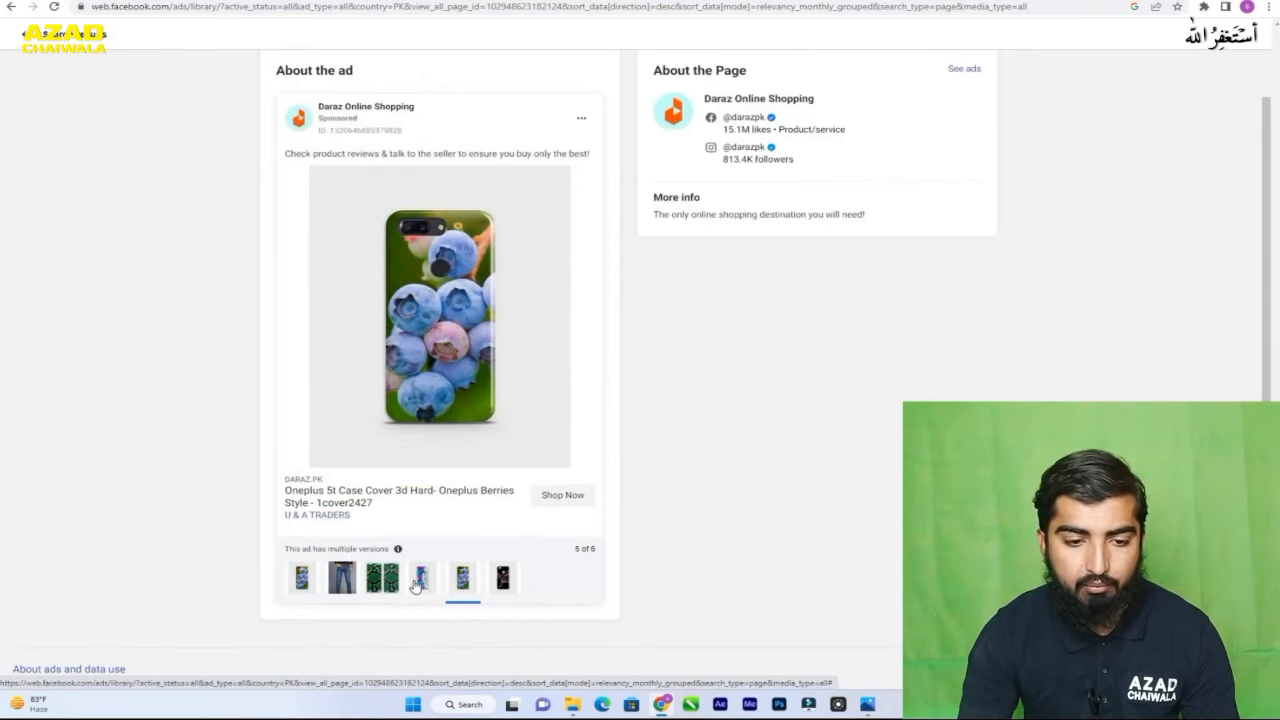
left_click(420, 585)
left_click(382, 585)
- Examine the Samsung S8 skin wrap version of the Daraz ad and follow its Shop Now link
scroll(405, 530, "down", 1)
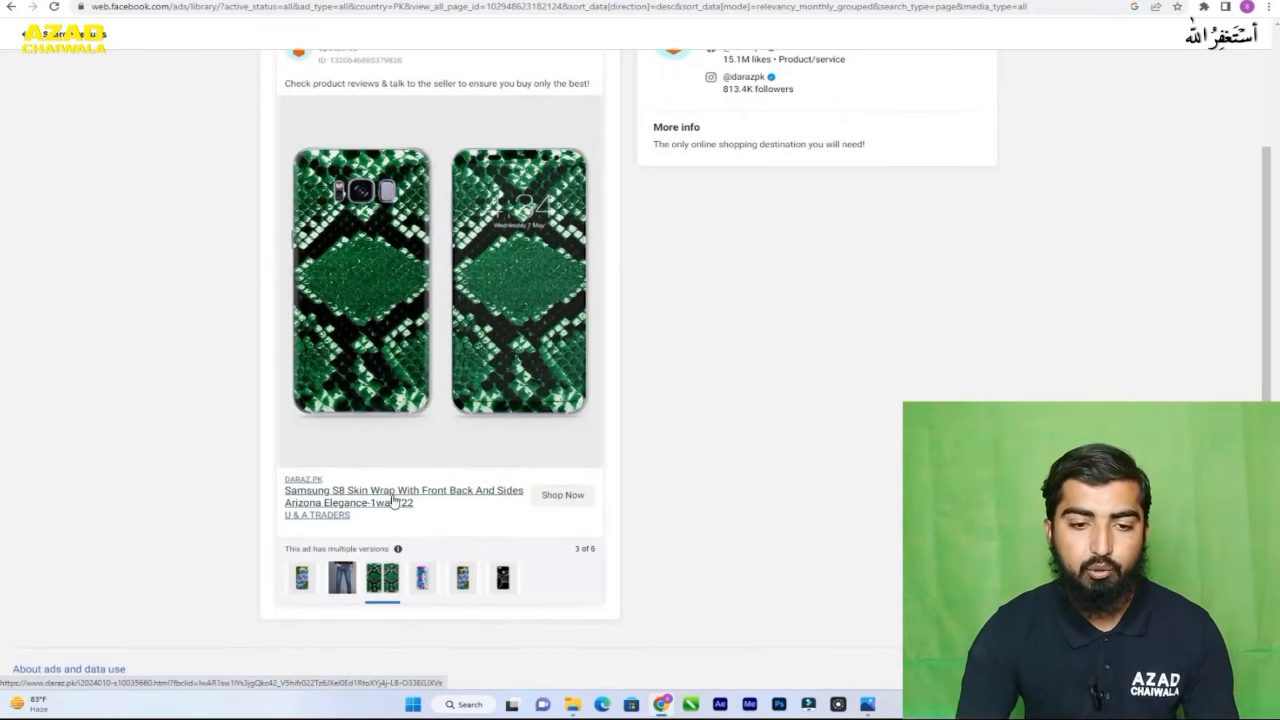
scroll(395, 503, "up", 3)
scroll(620, 588, "down", 2)
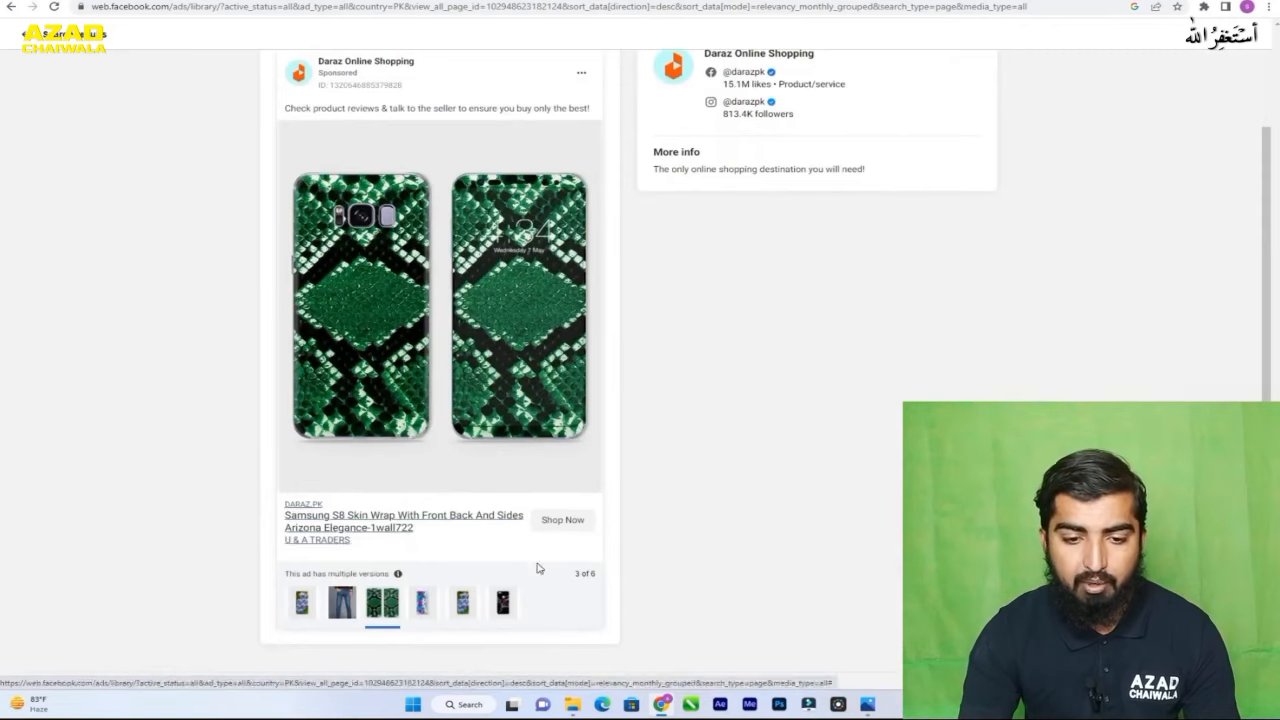
left_click(584, 522)
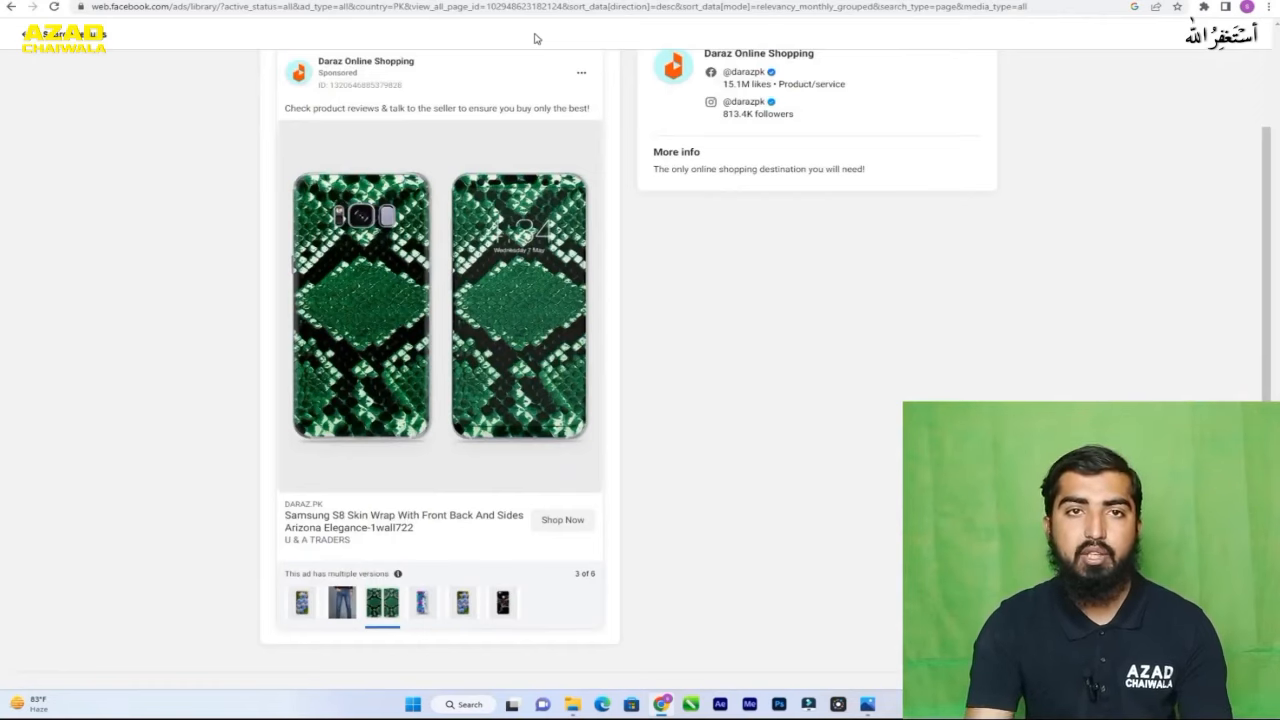
- Check Daraz Online Shopping's Facebook and Instagram handles in the page information, and open and browse all of its ads
scroll(707, 227, "up", 2)
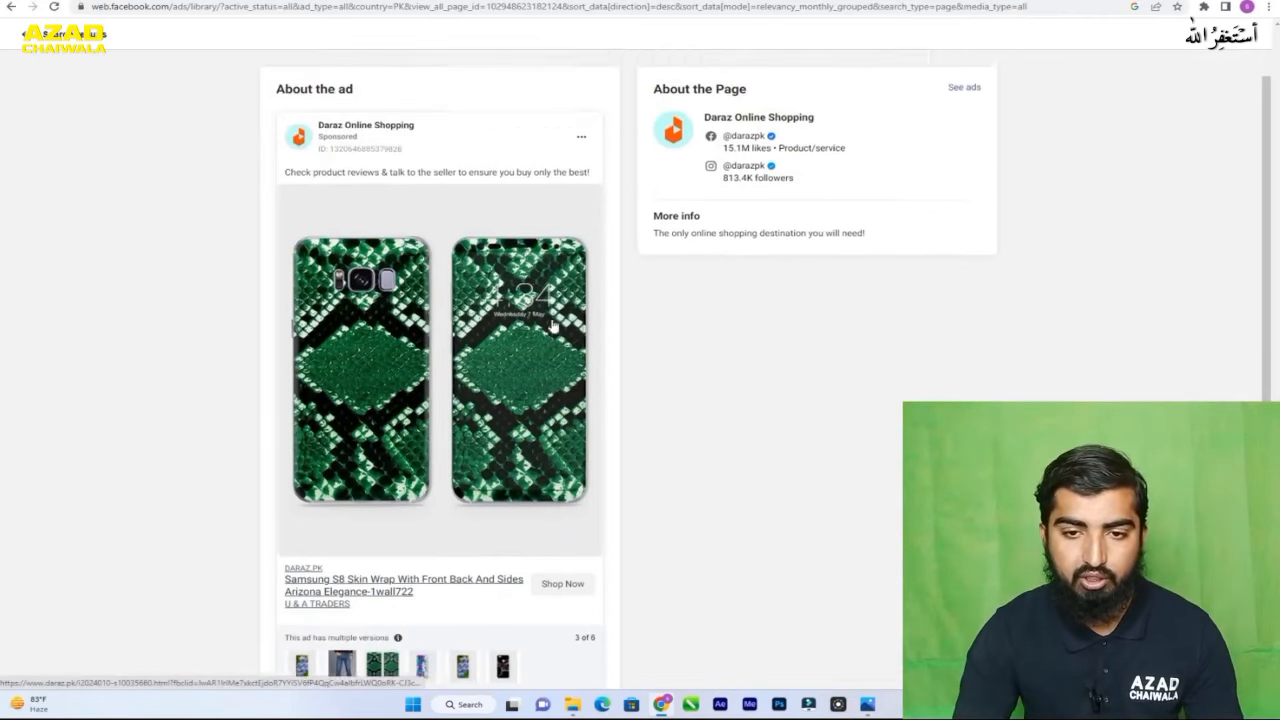
double_click(745, 226)
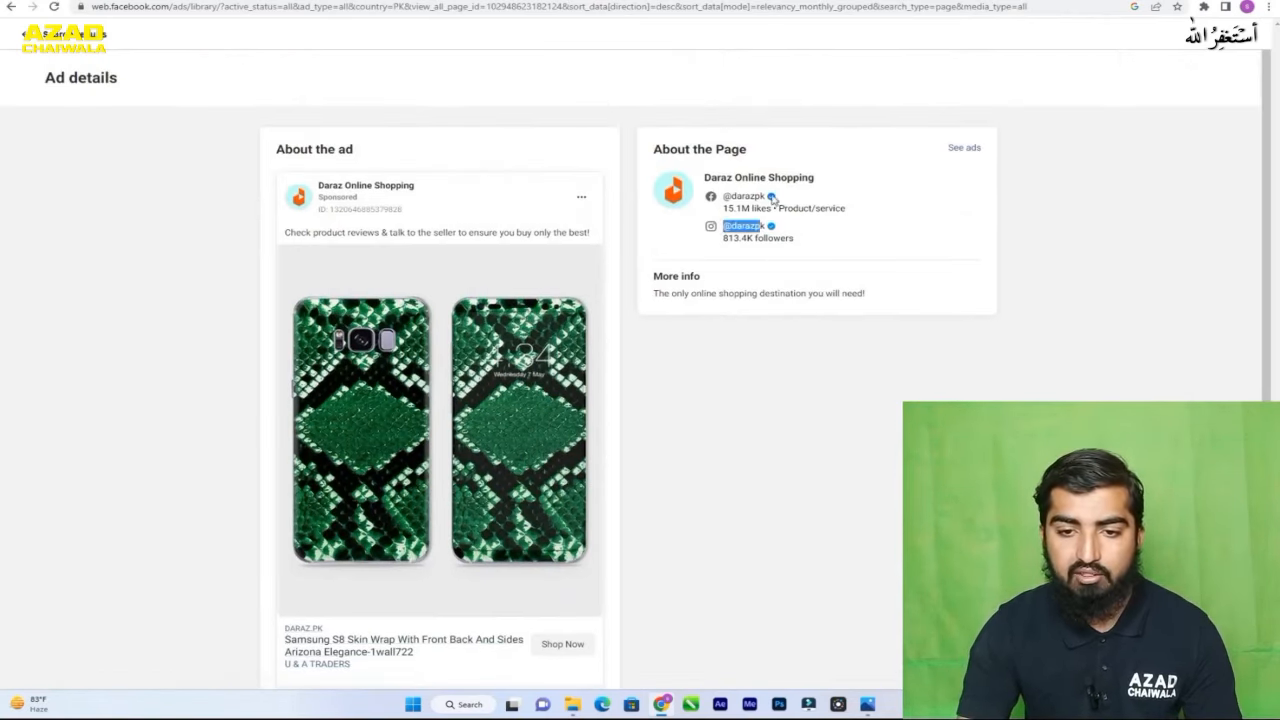
left_click_drag(768, 196, 736, 196)
left_click(963, 148)
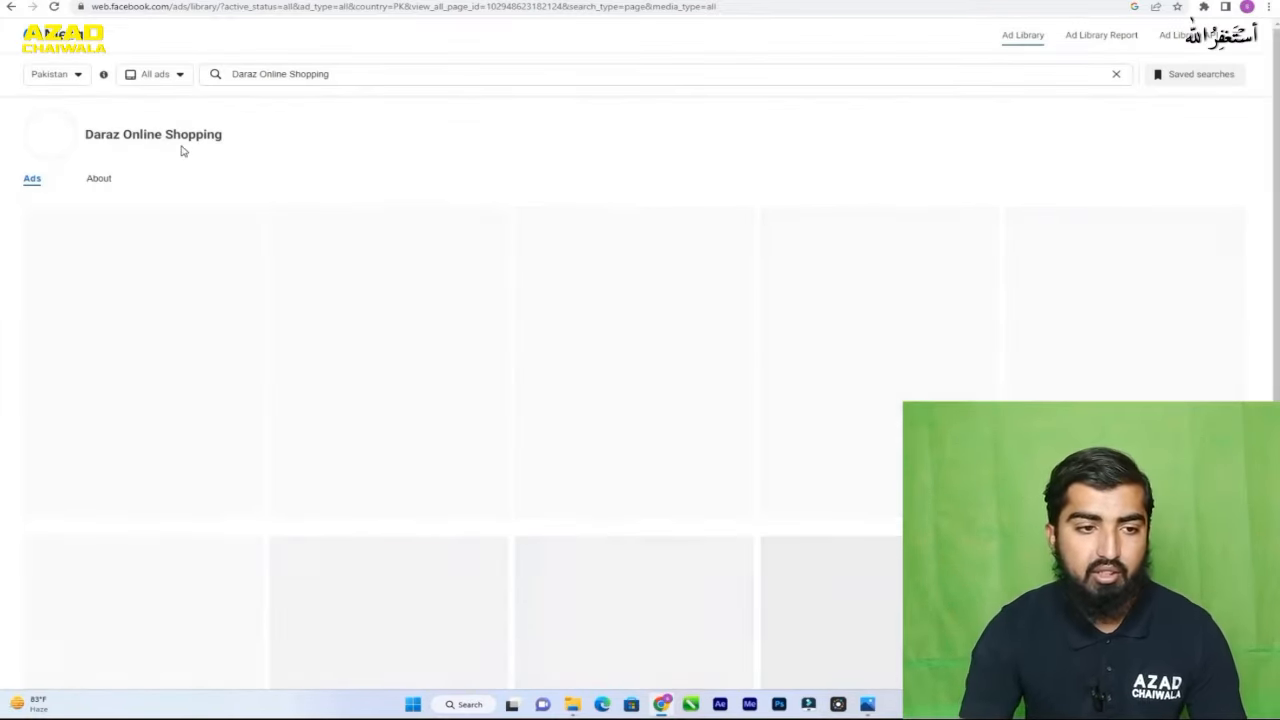
scroll(666, 389, "down", 1)
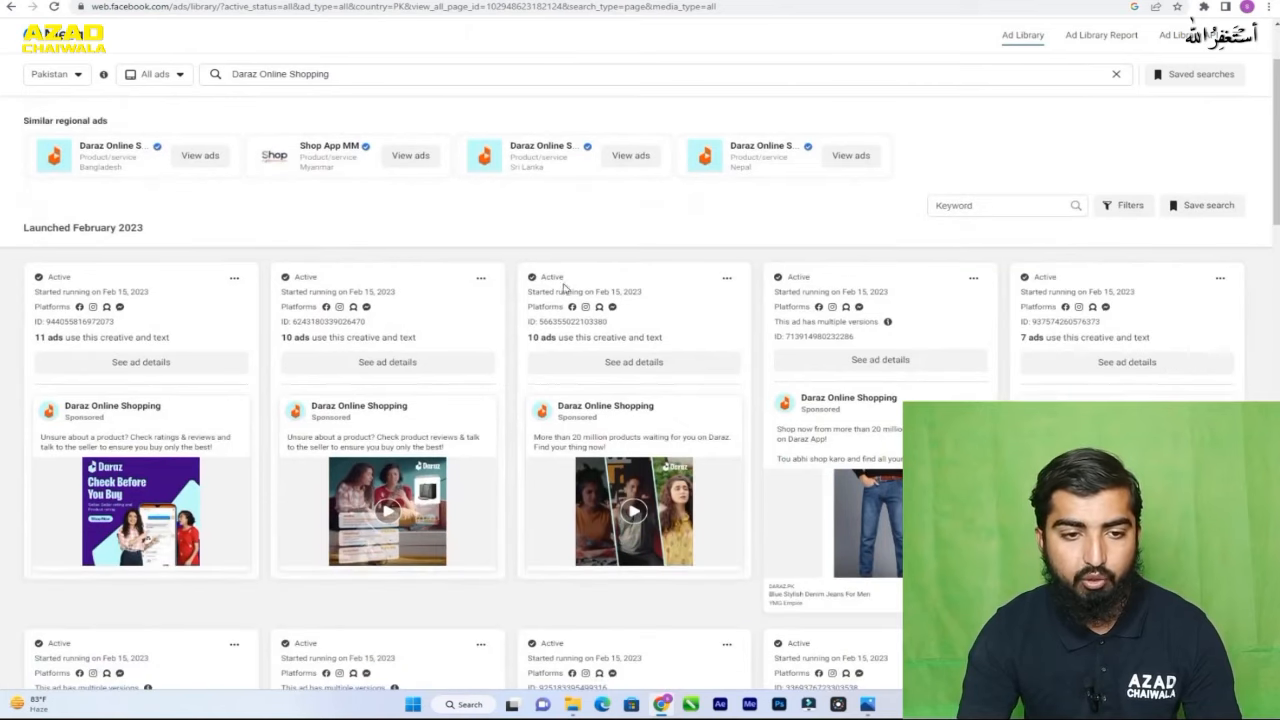
scroll(666, 274, "down", 1)
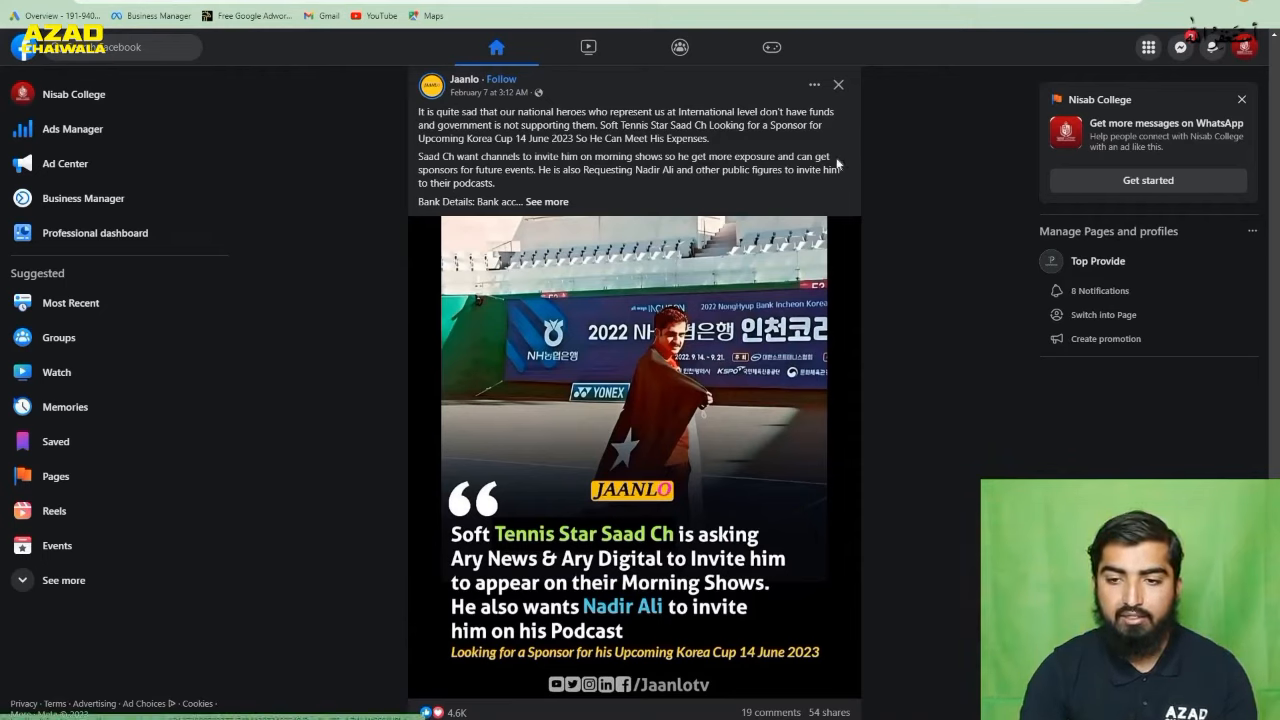
- Open Ads Manager from the Professional tools on the Facebook home page
left_click(1148, 48)
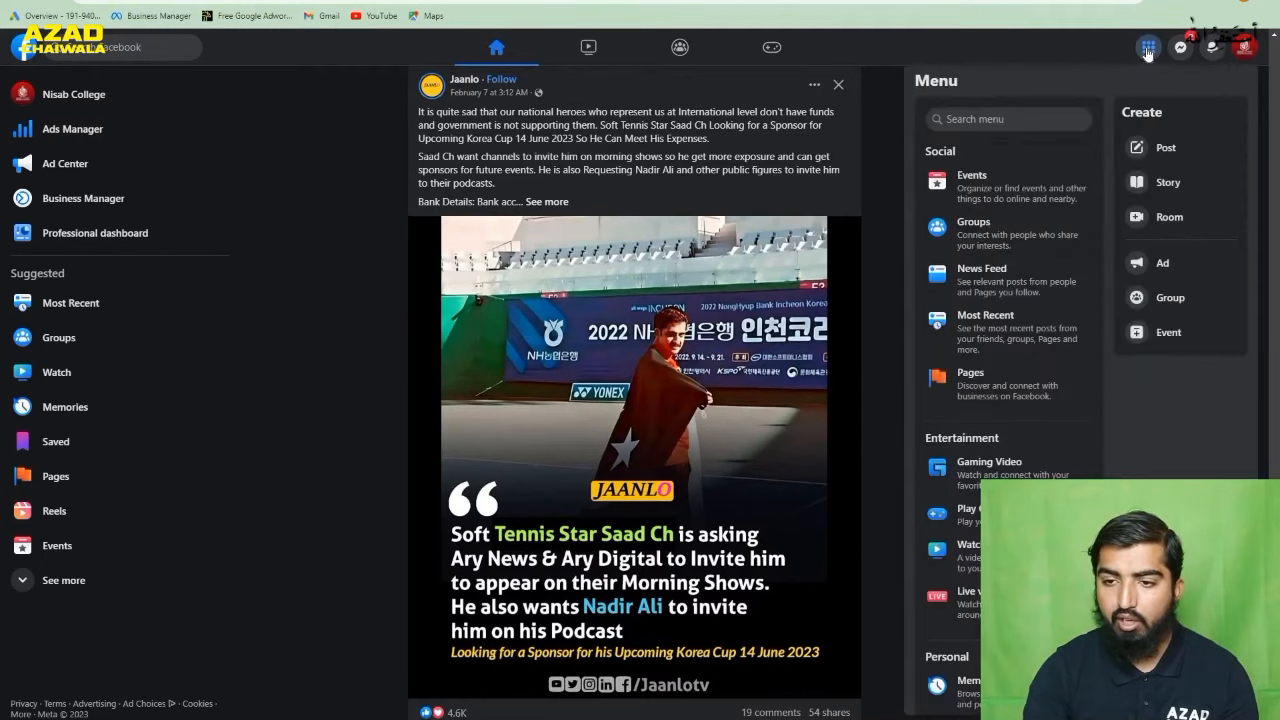
scroll(1000, 371, "down", 4)
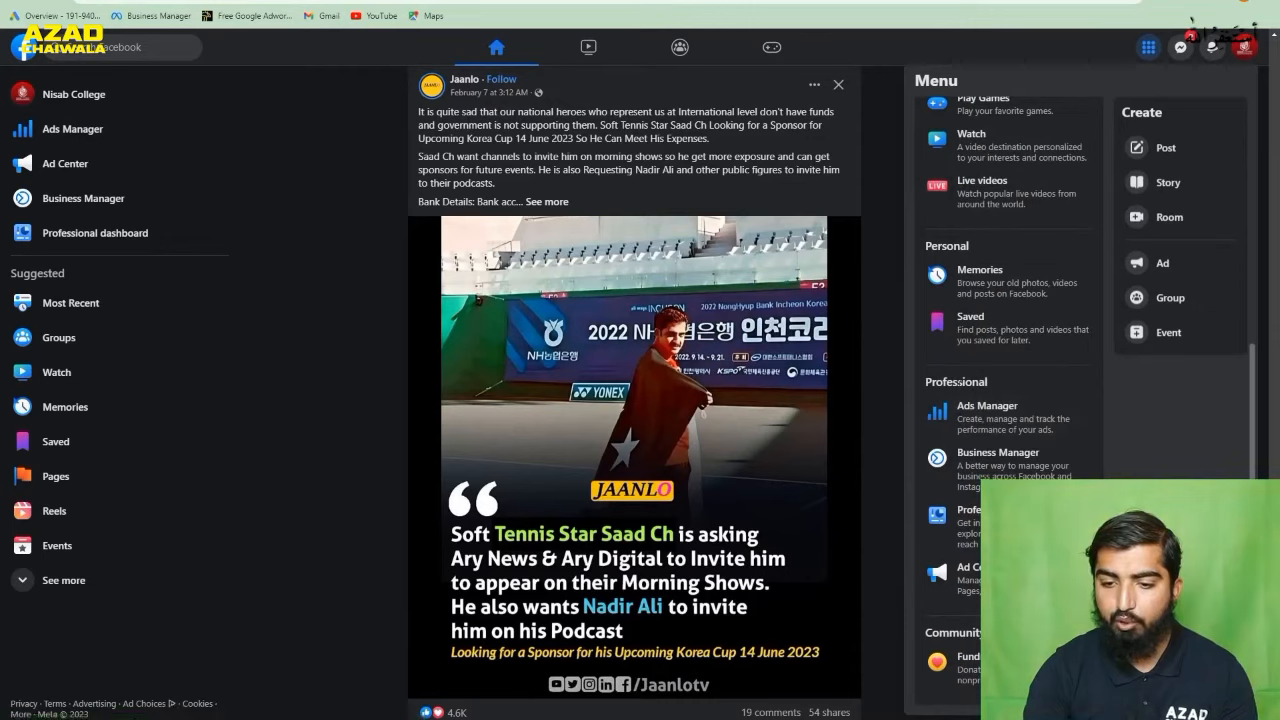
left_click(978, 424)
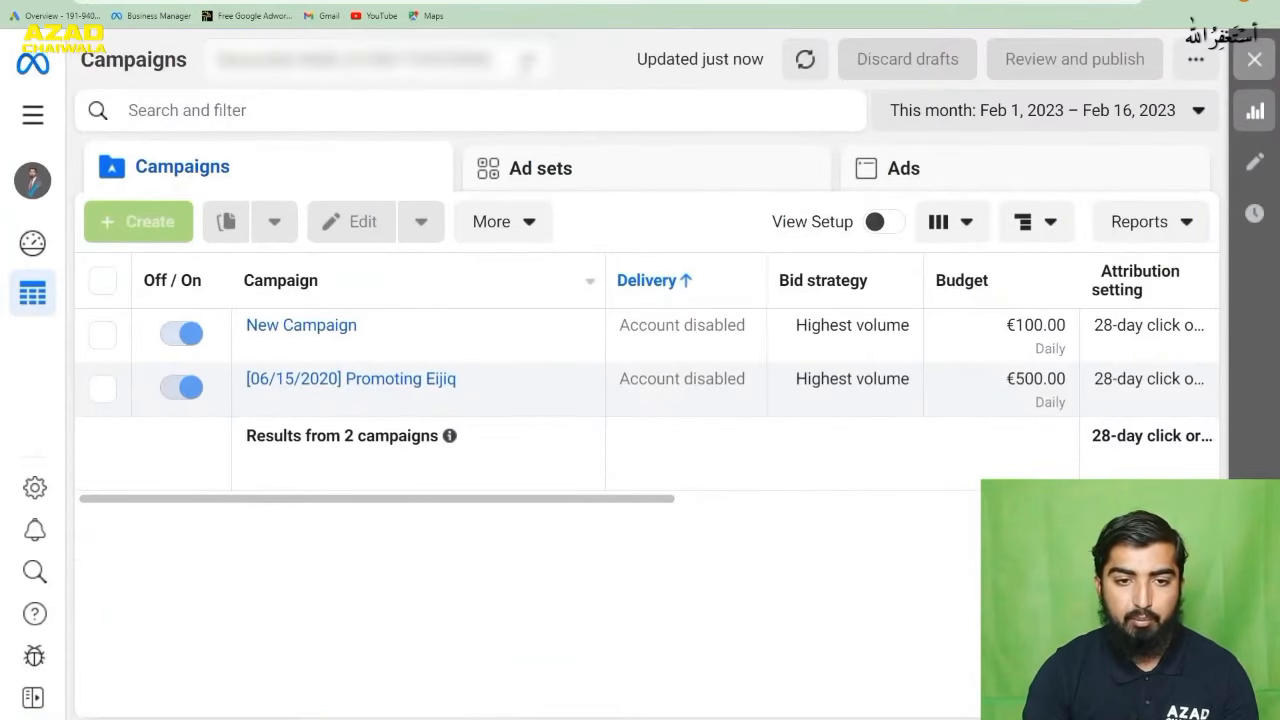
- Switch to another ad account and start creating a campaign in it
left_click(526, 62)
left_click(426, 212)
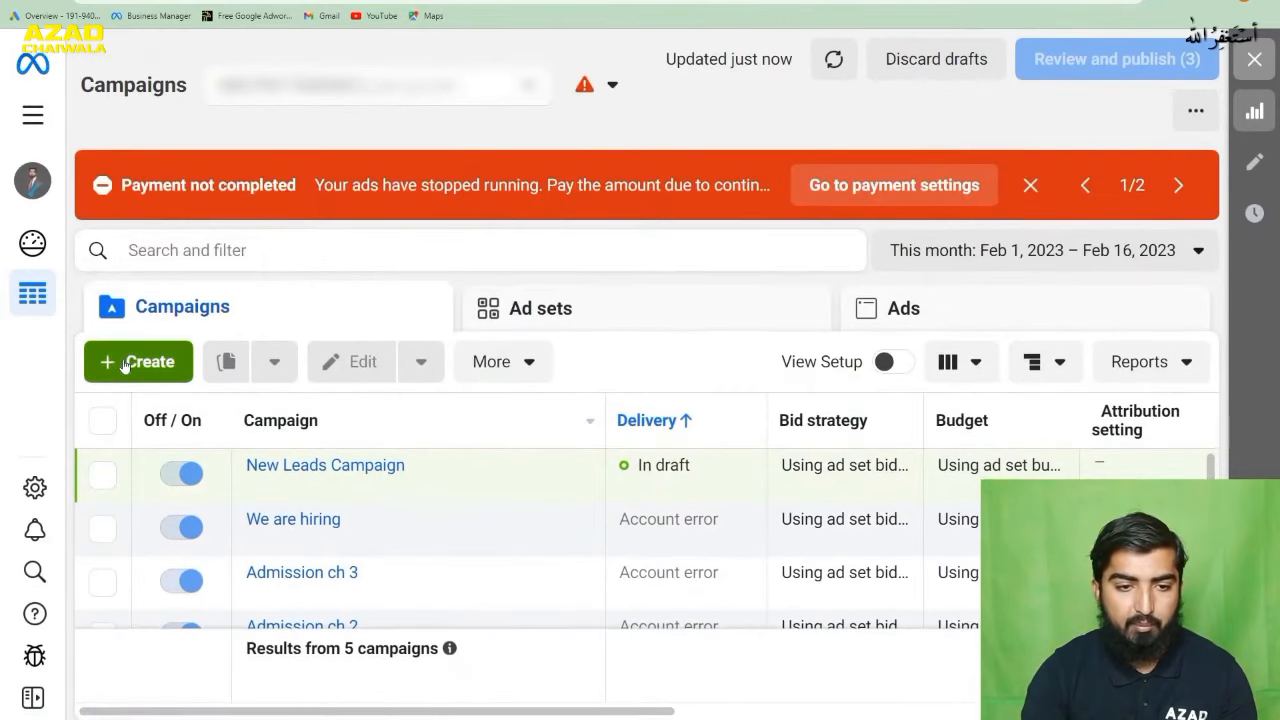
left_click(123, 362)
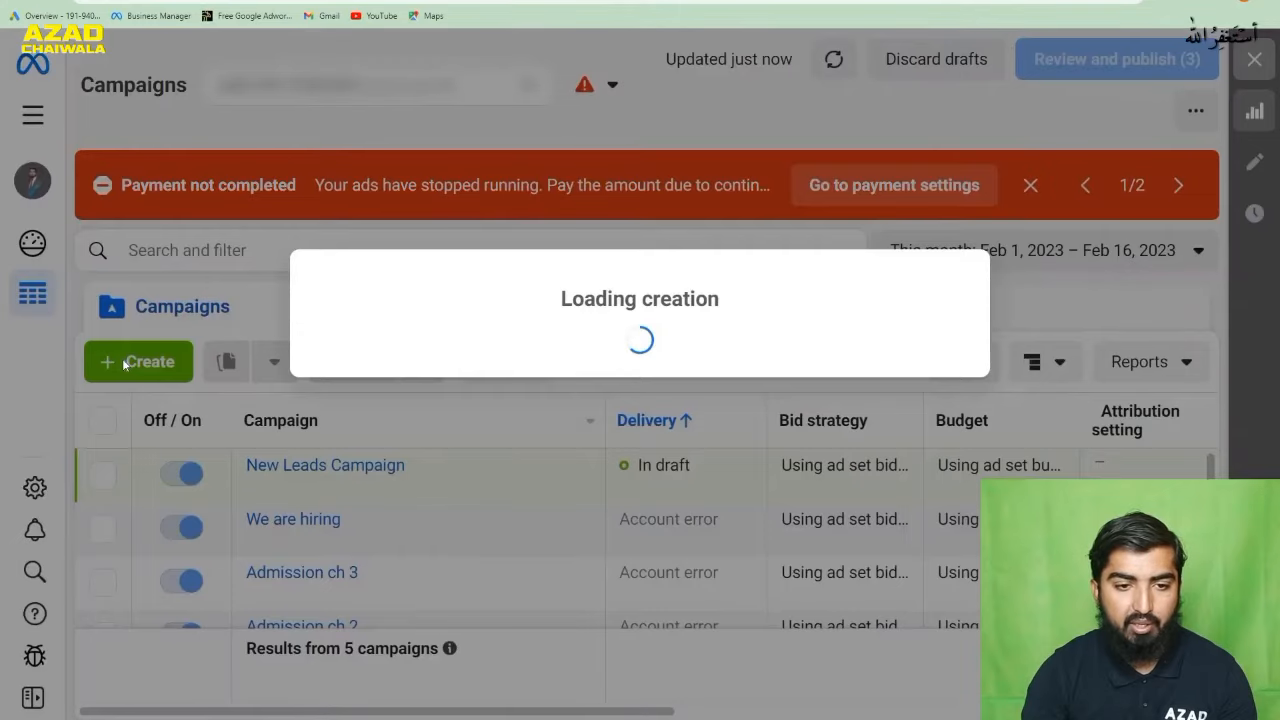
scroll(497, 470, "down", 2)
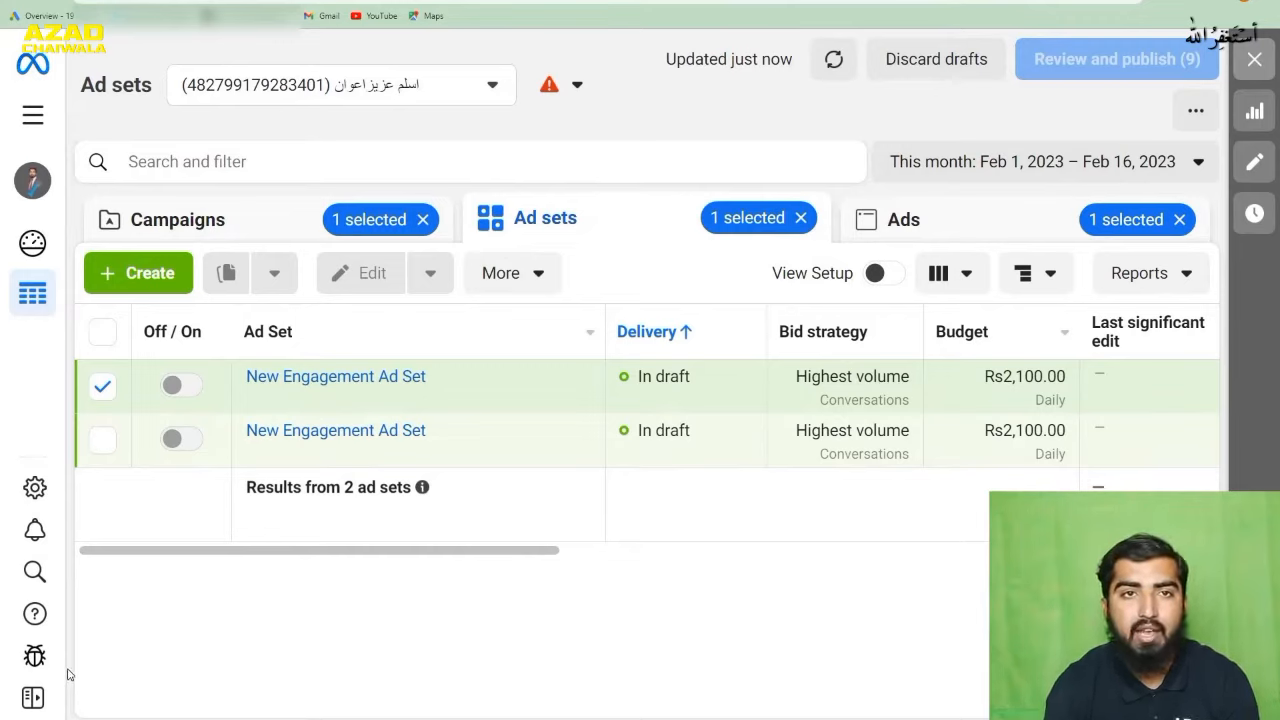
- Look through the account's campaigns, the selected campaign's ad sets and its ads
left_click(223, 222)
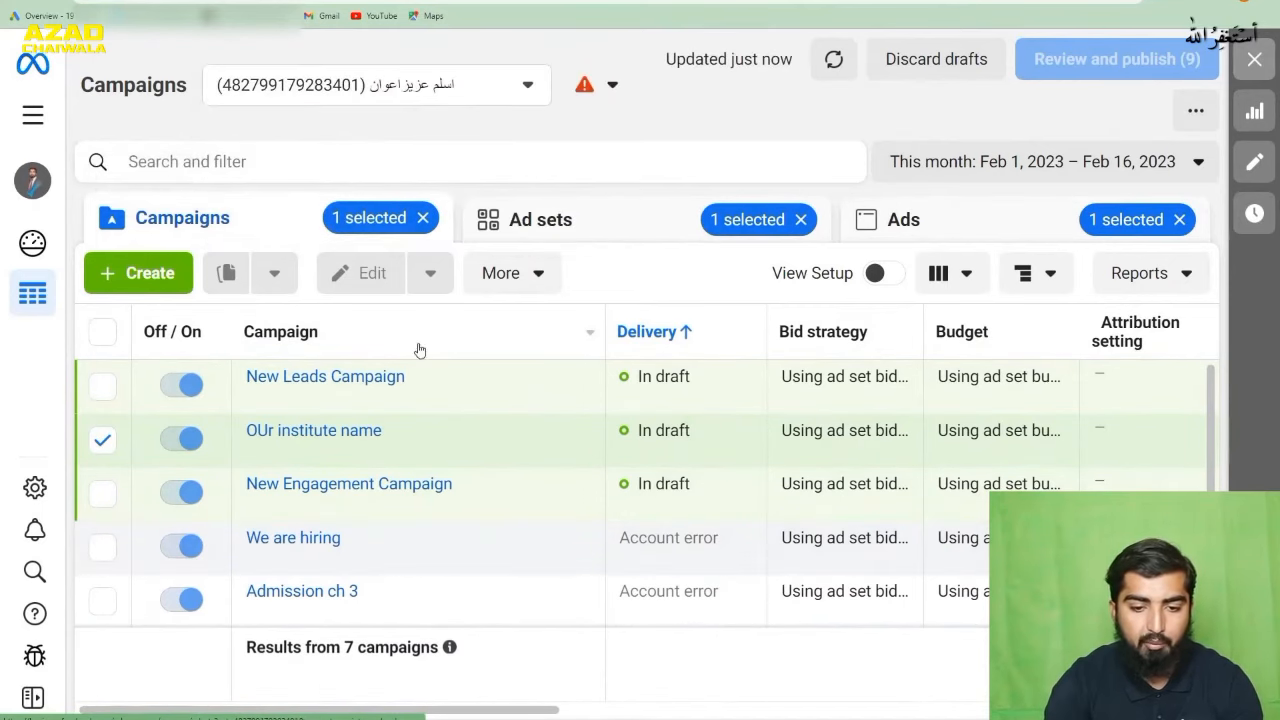
scroll(514, 549, "down", 1)
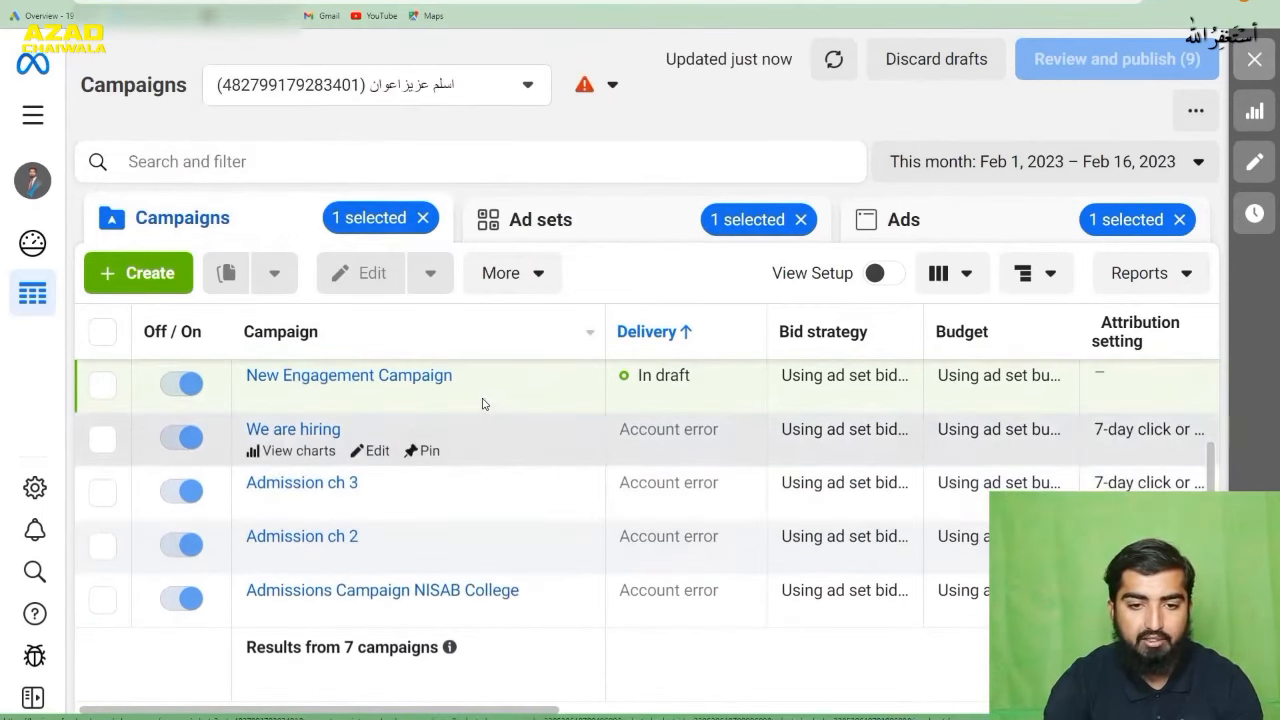
left_click(597, 240)
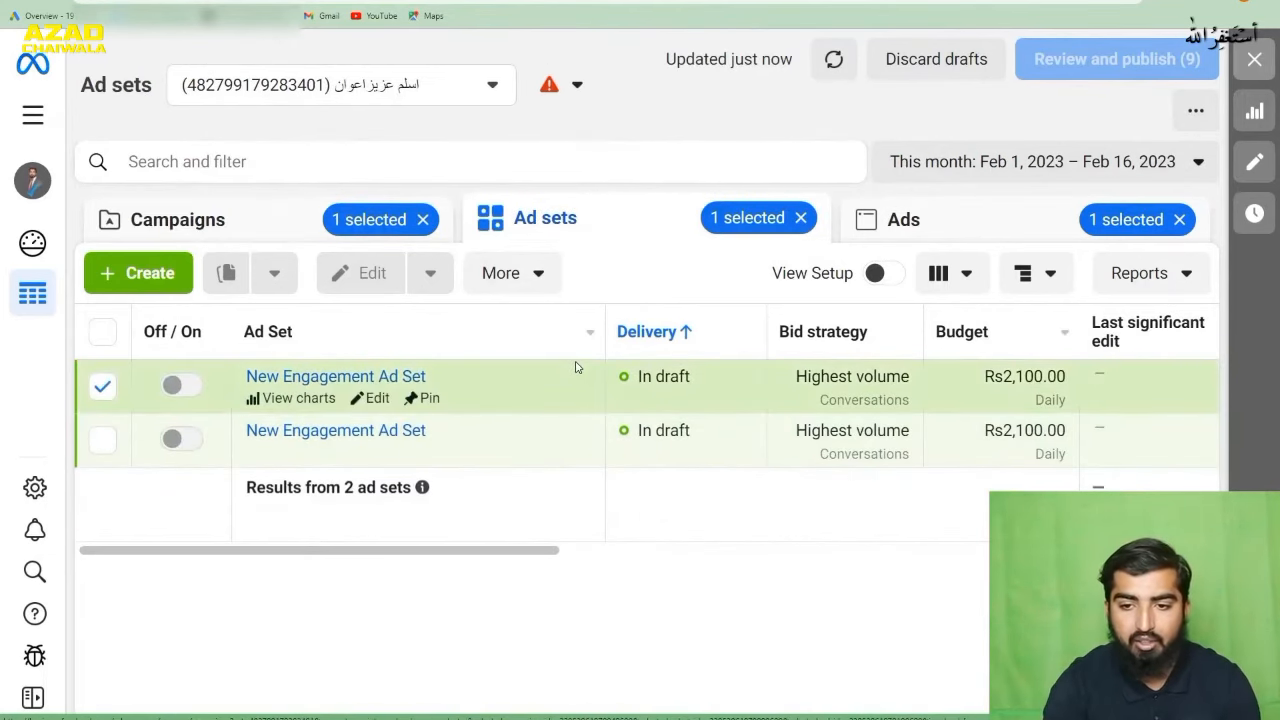
left_click(1010, 229)
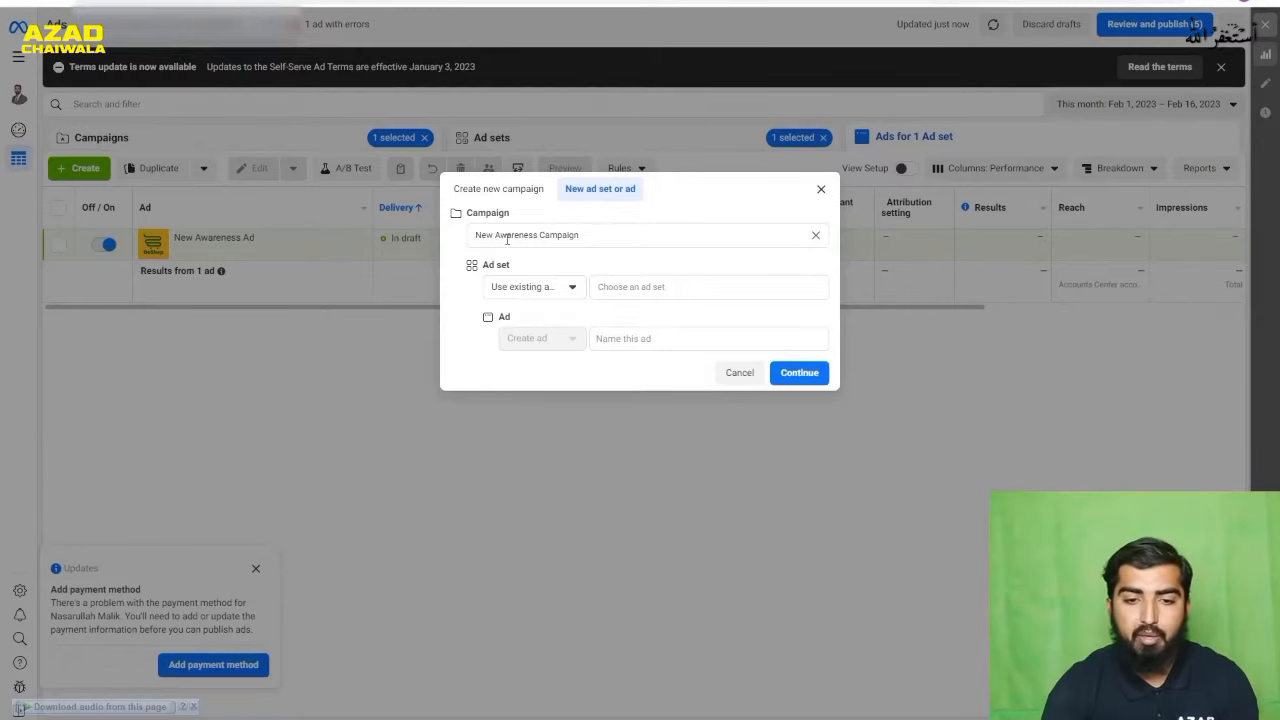
left_click_drag(600, 236, 445, 245)
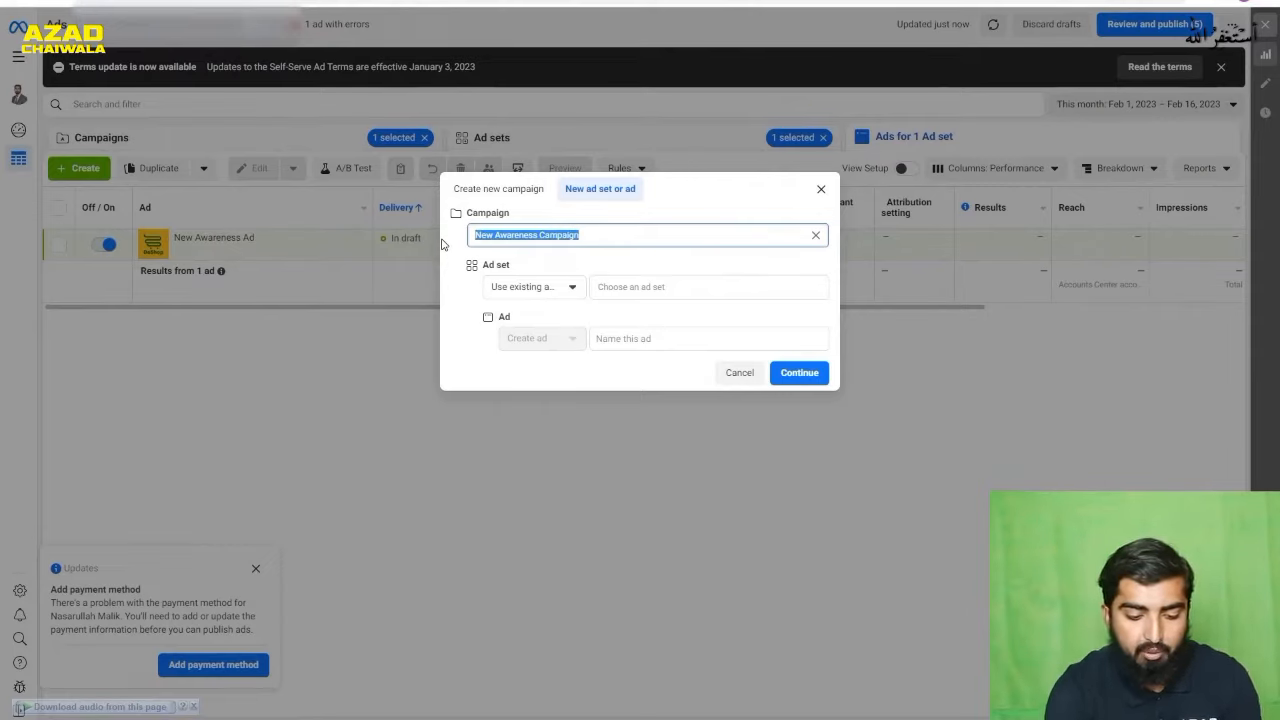
type("INSTI")
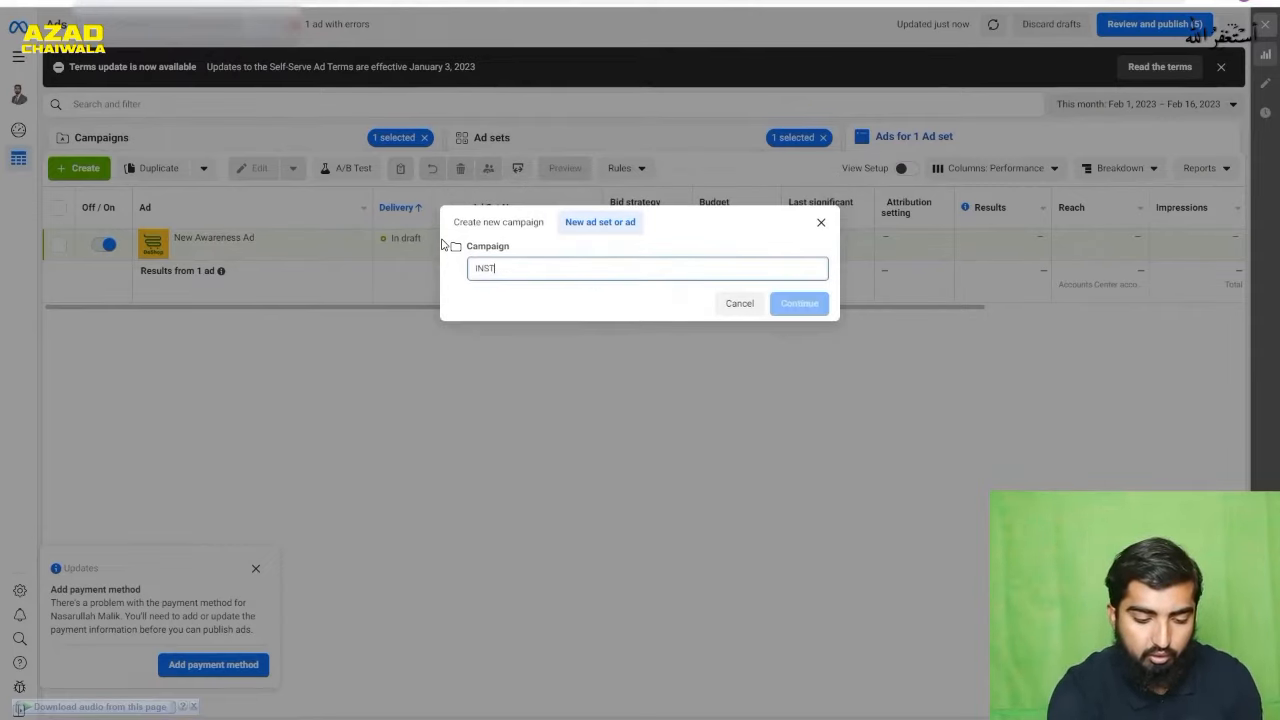
type("te")
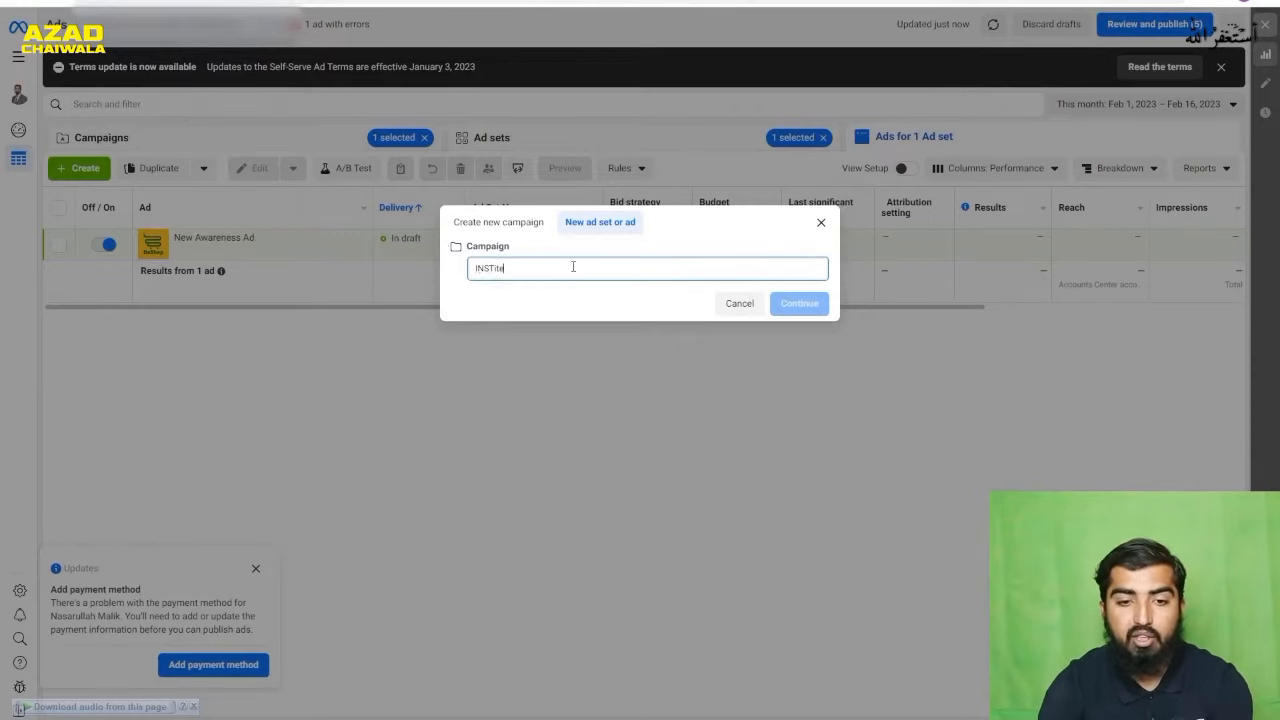
key("BackSpace")
key("BackSpace")
key("BackSpace")
key("BackSpace")
key("BackSpace")
key("BackSpace")
key("BackSpace")
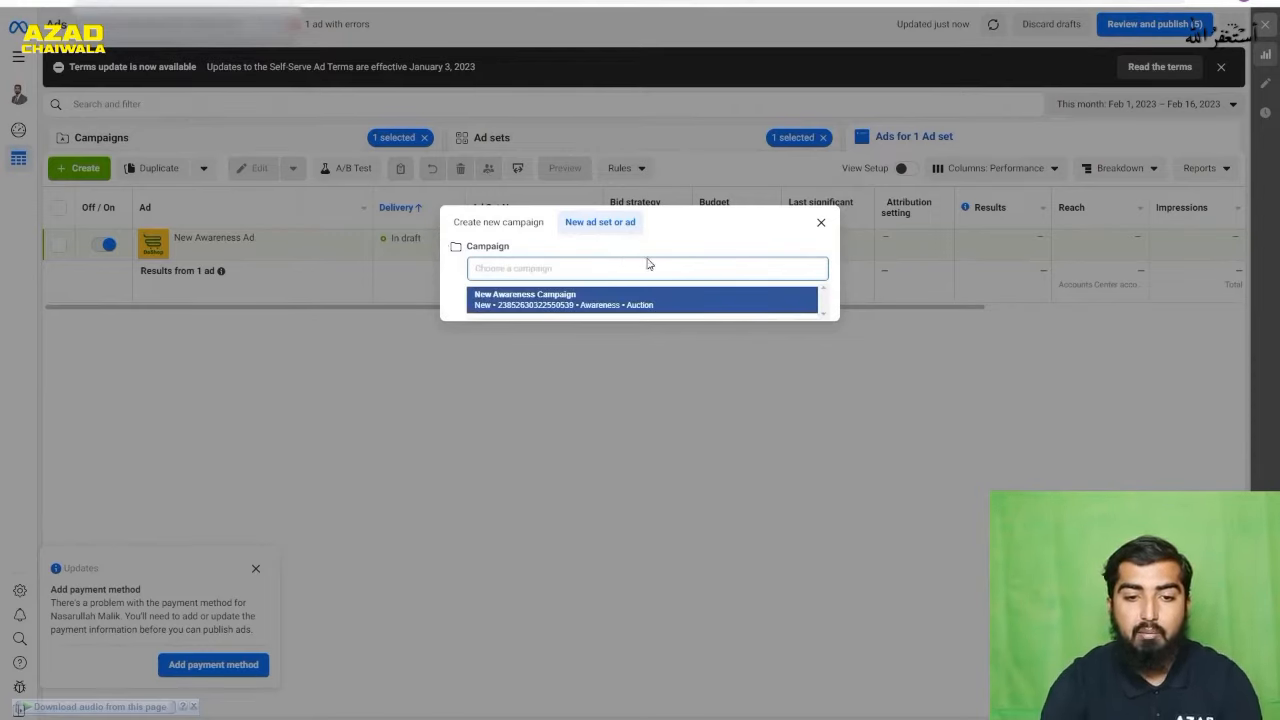
left_click(682, 247)
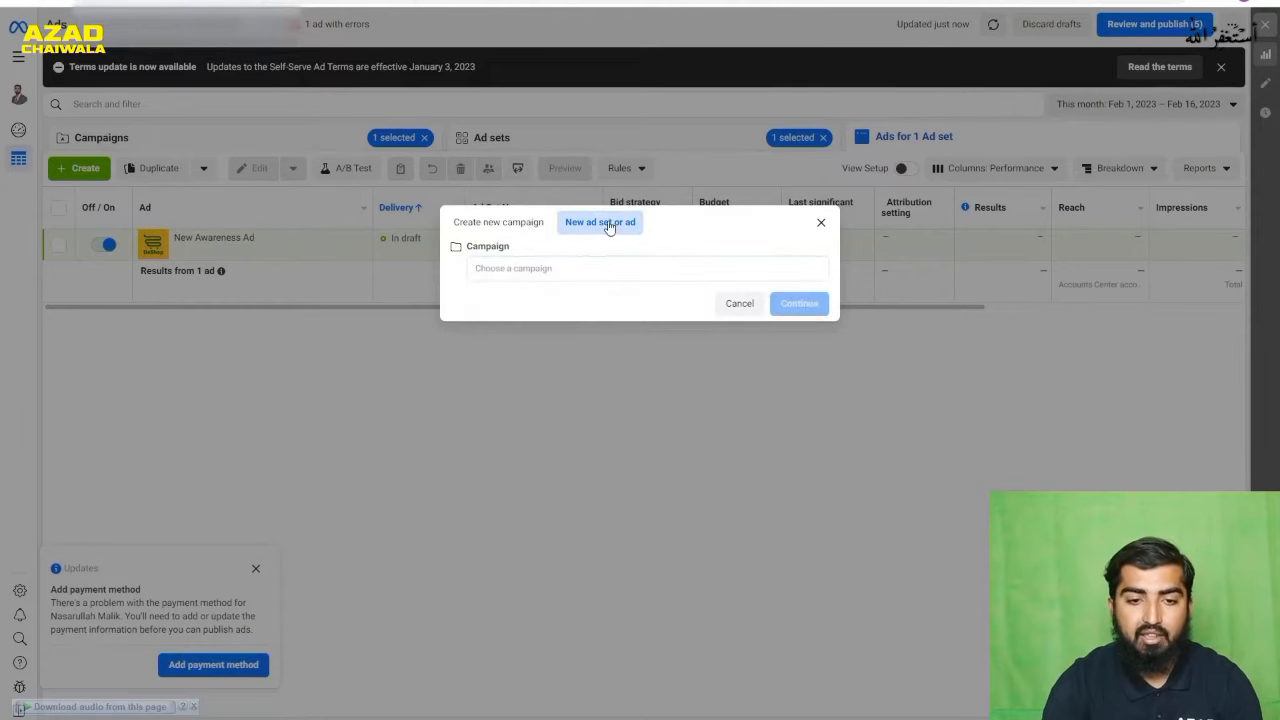
- Create a new campaign with the Engagement objective
left_click(505, 224)
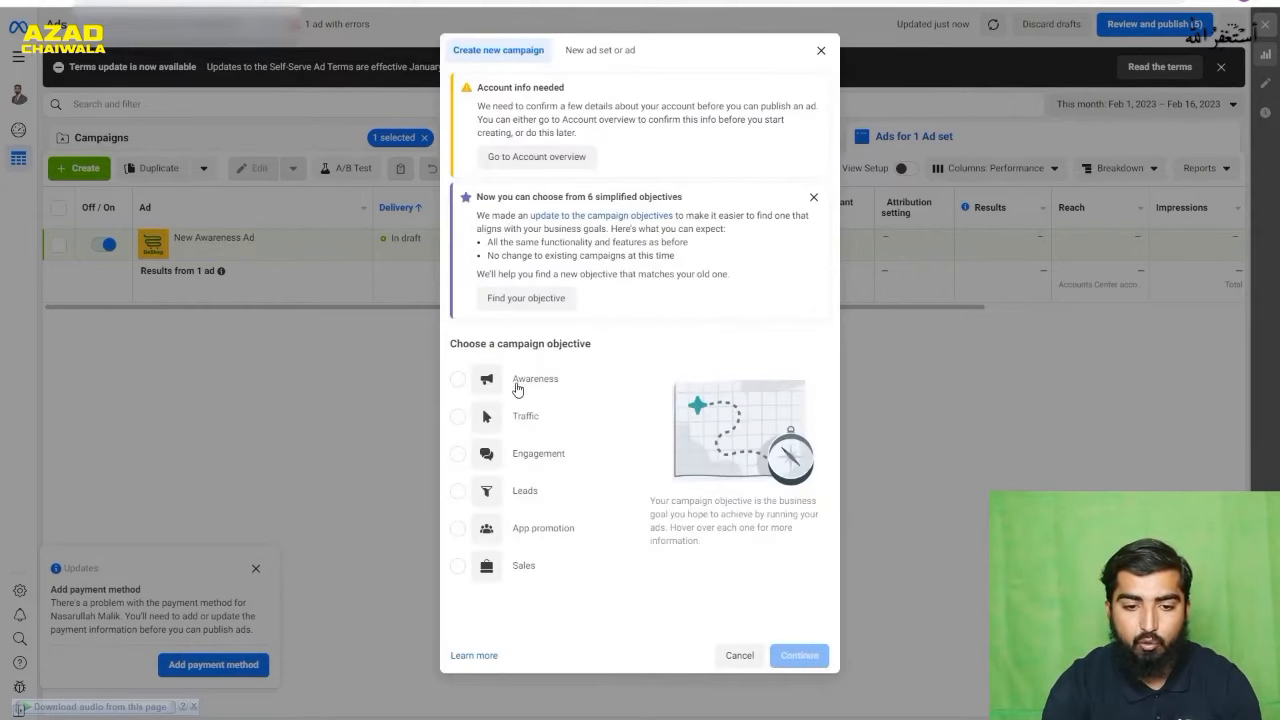
left_click(534, 454)
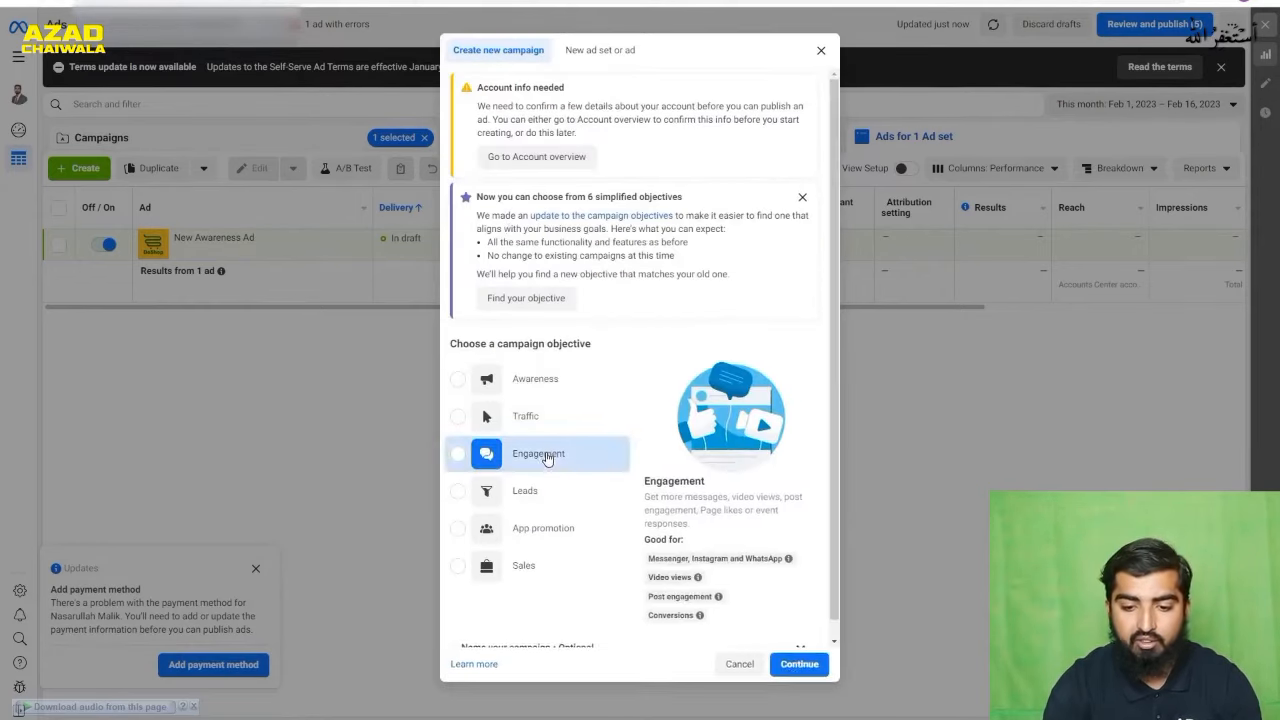
left_click(815, 672)
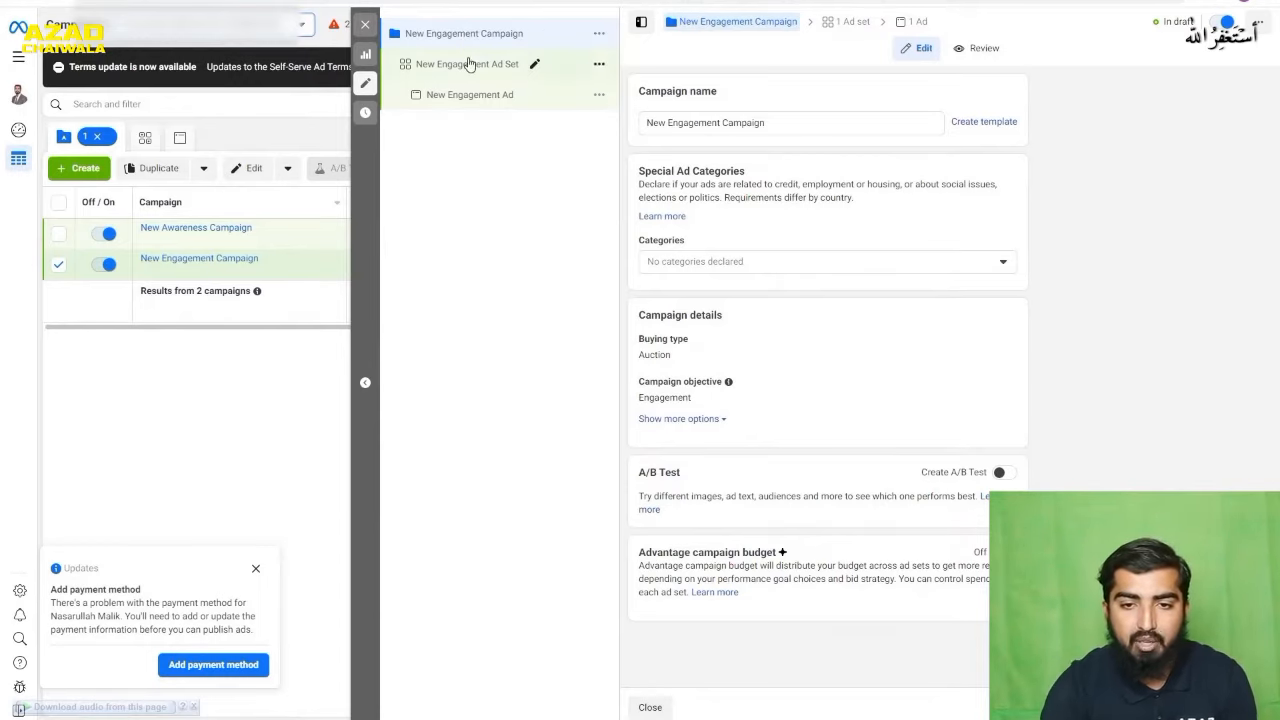
- Open the New Engagement Ad Set and review its conversion location, messaging apps, performance goal, budget, schedule and audience settings
left_click(470, 65)
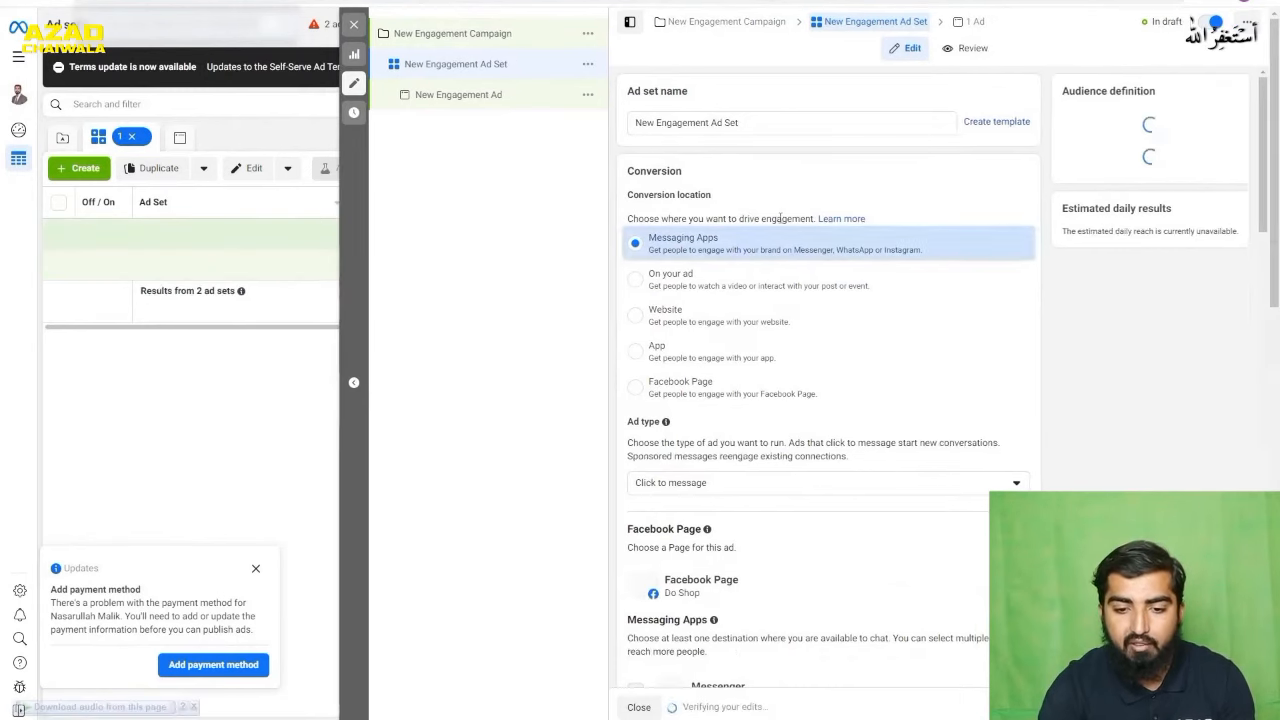
scroll(780, 217, "down", 1)
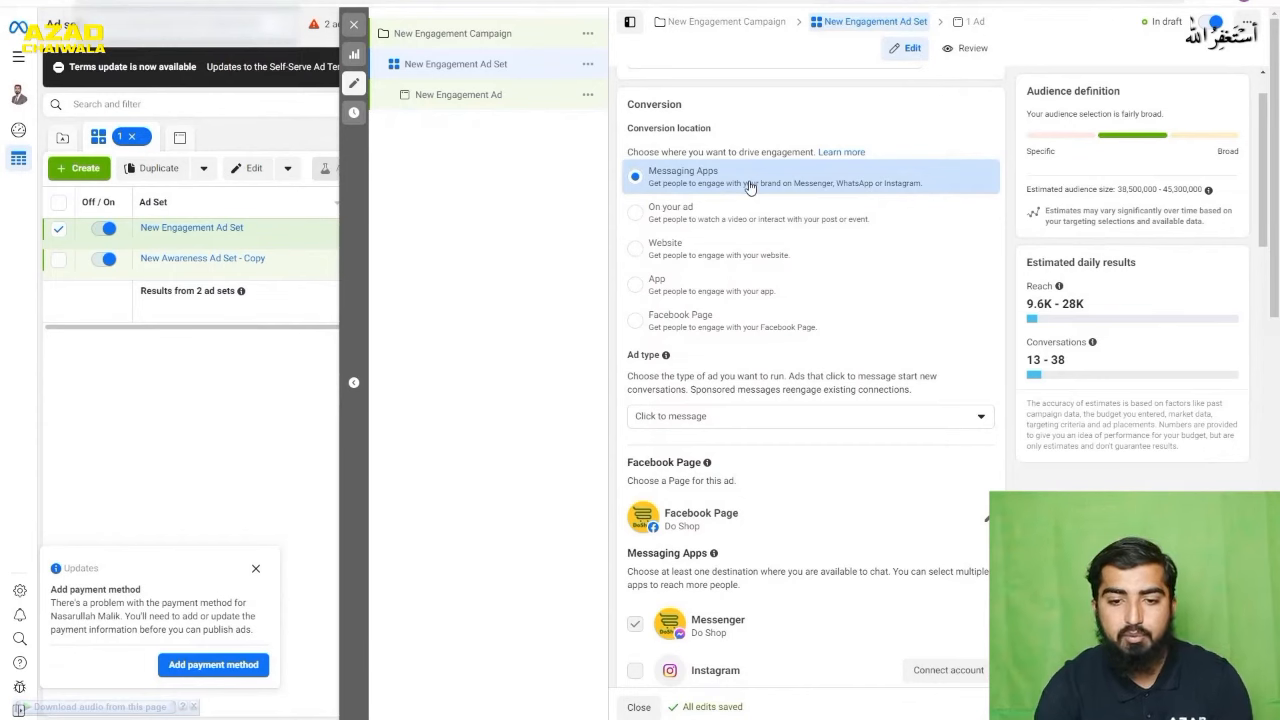
scroll(794, 314, "down", 3)
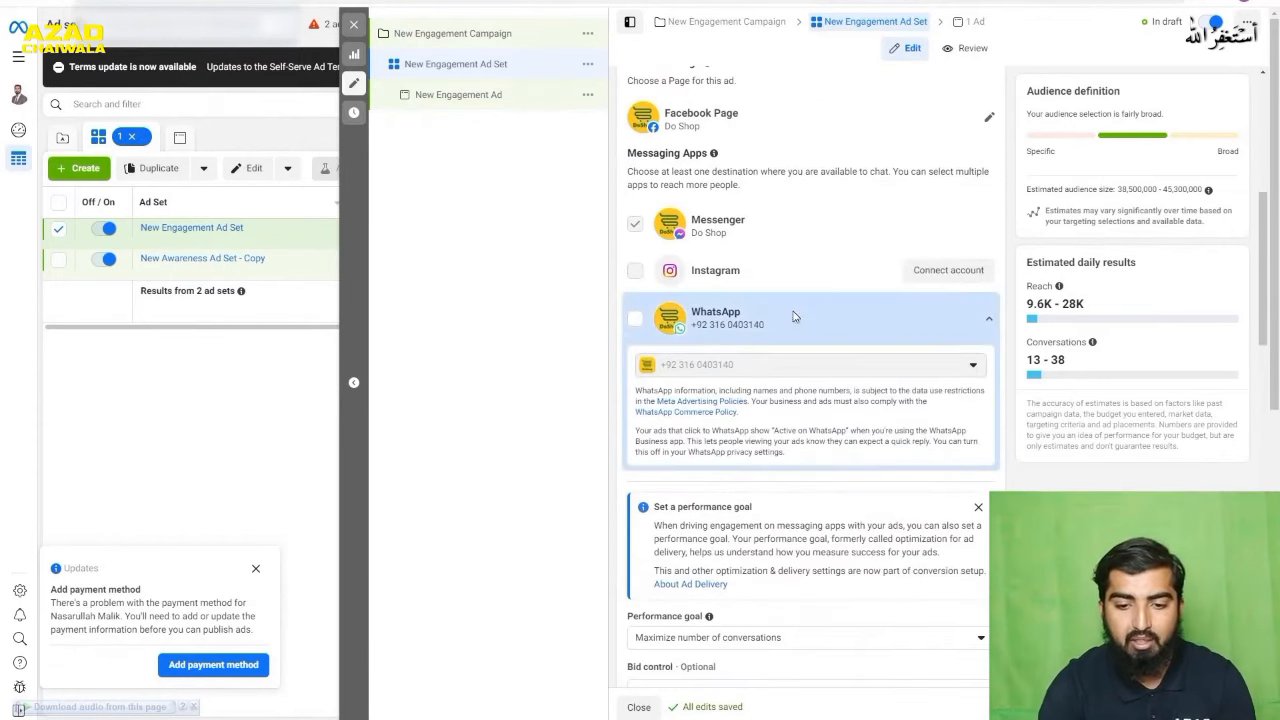
scroll(795, 308, "down", 3)
scroll(794, 308, "down", 5)
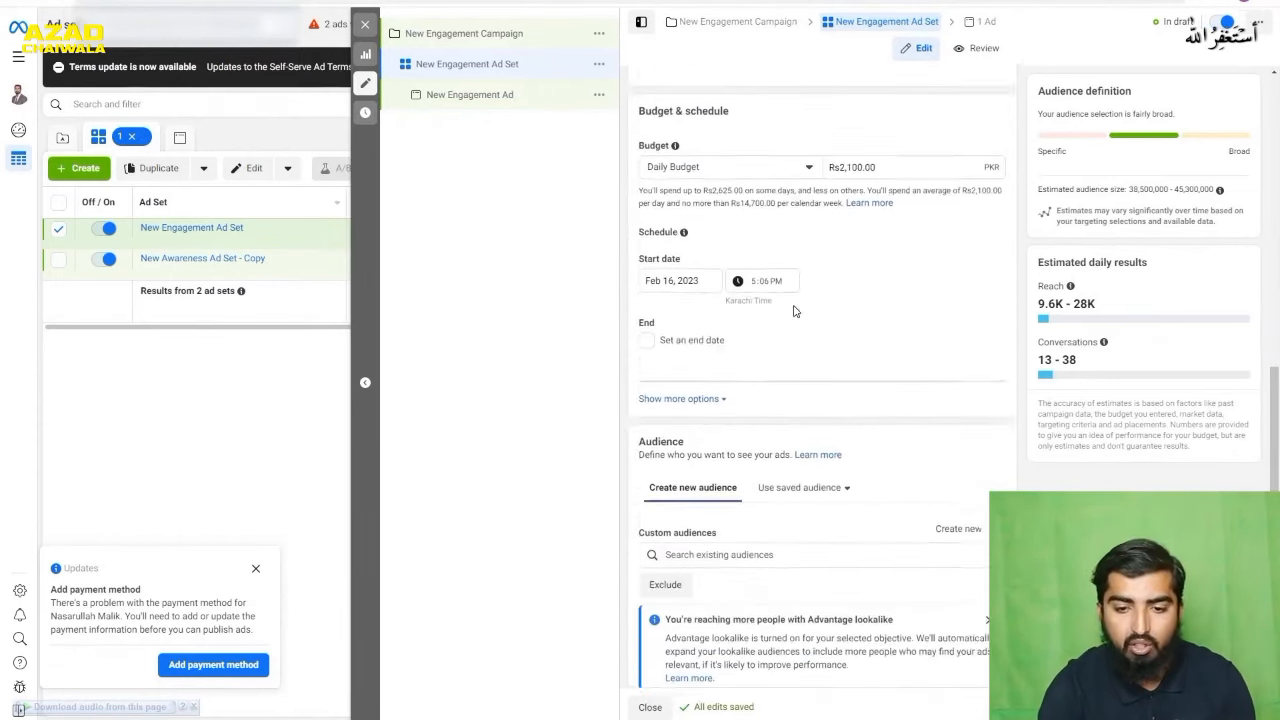
scroll(794, 302, "down", 2)
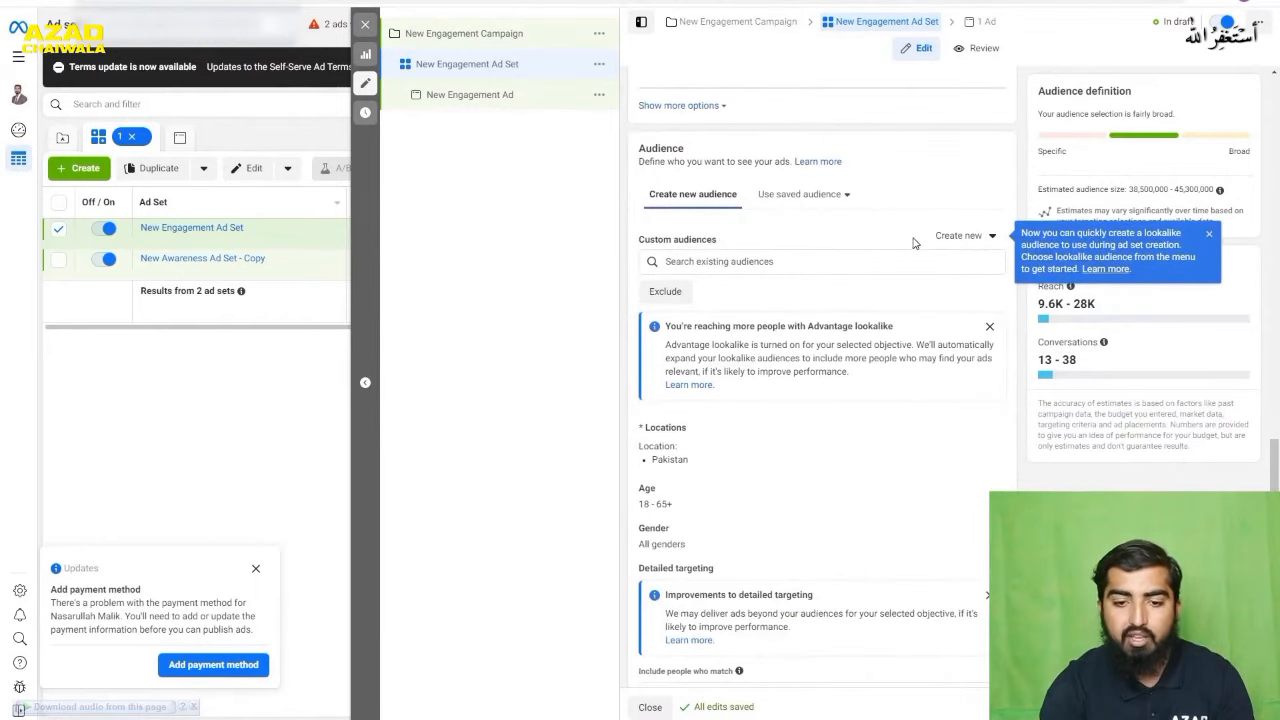
scroll(720, 257, "down", 1)
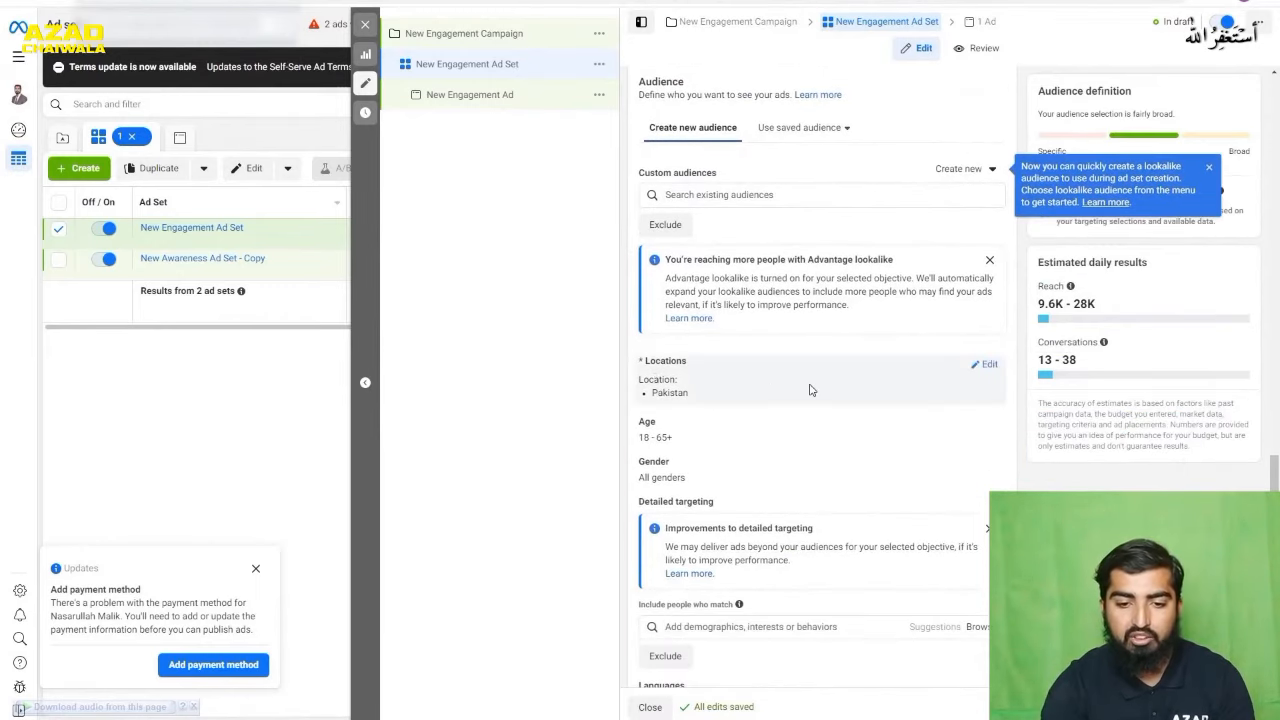
- Review the ad set's audience settings, including locations, age, gender, detailed targeting and languages, and recheck its budget and schedule
scroll(690, 385, "down", 1)
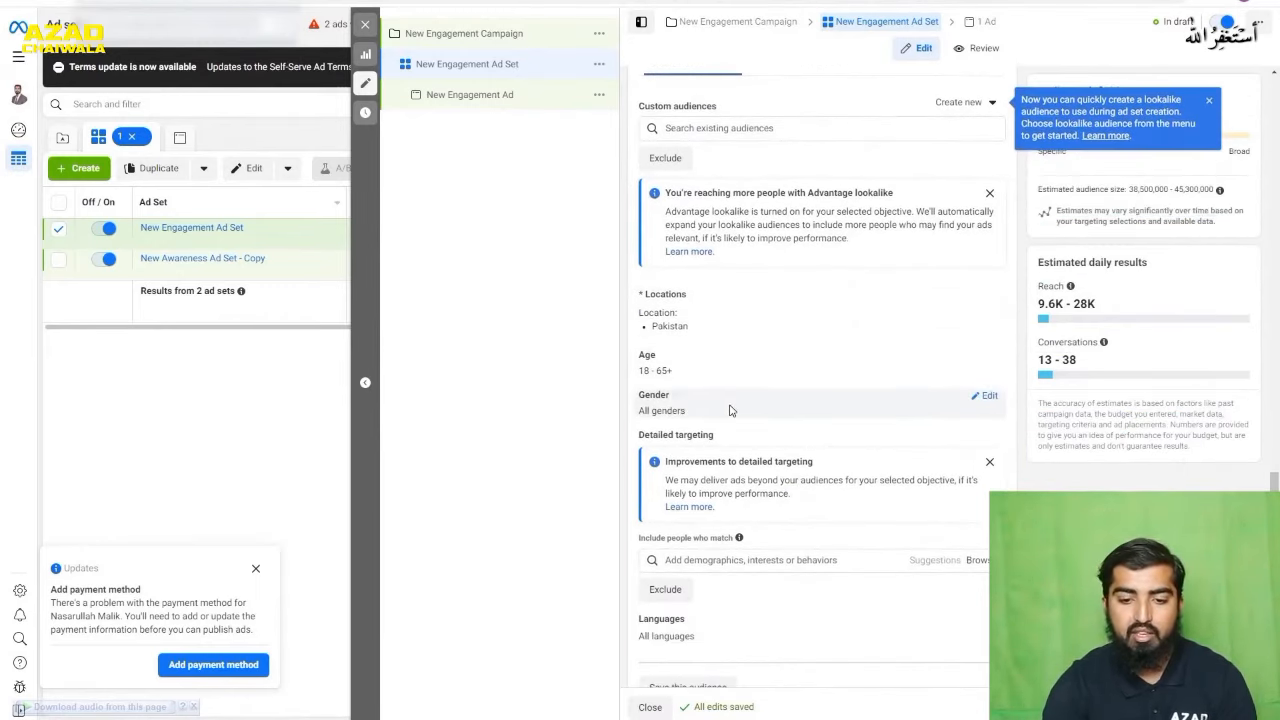
scroll(760, 408, "down", 1)
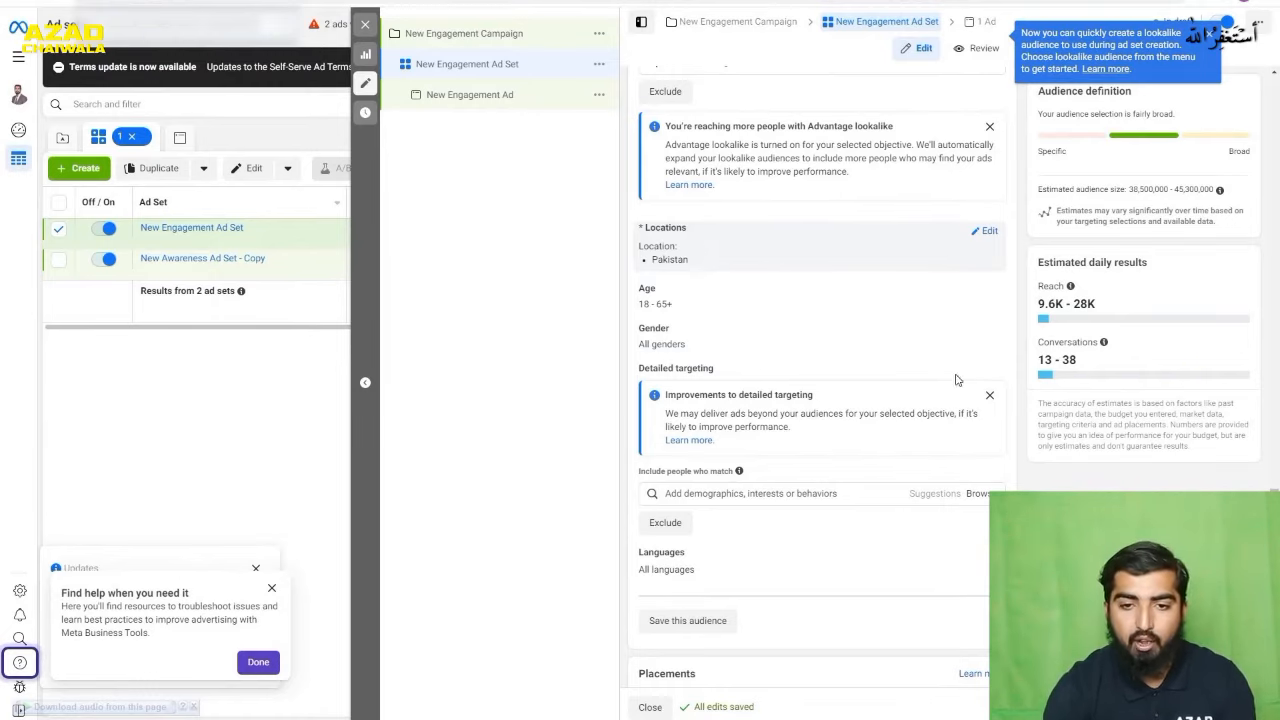
scroll(790, 393, "up", 4)
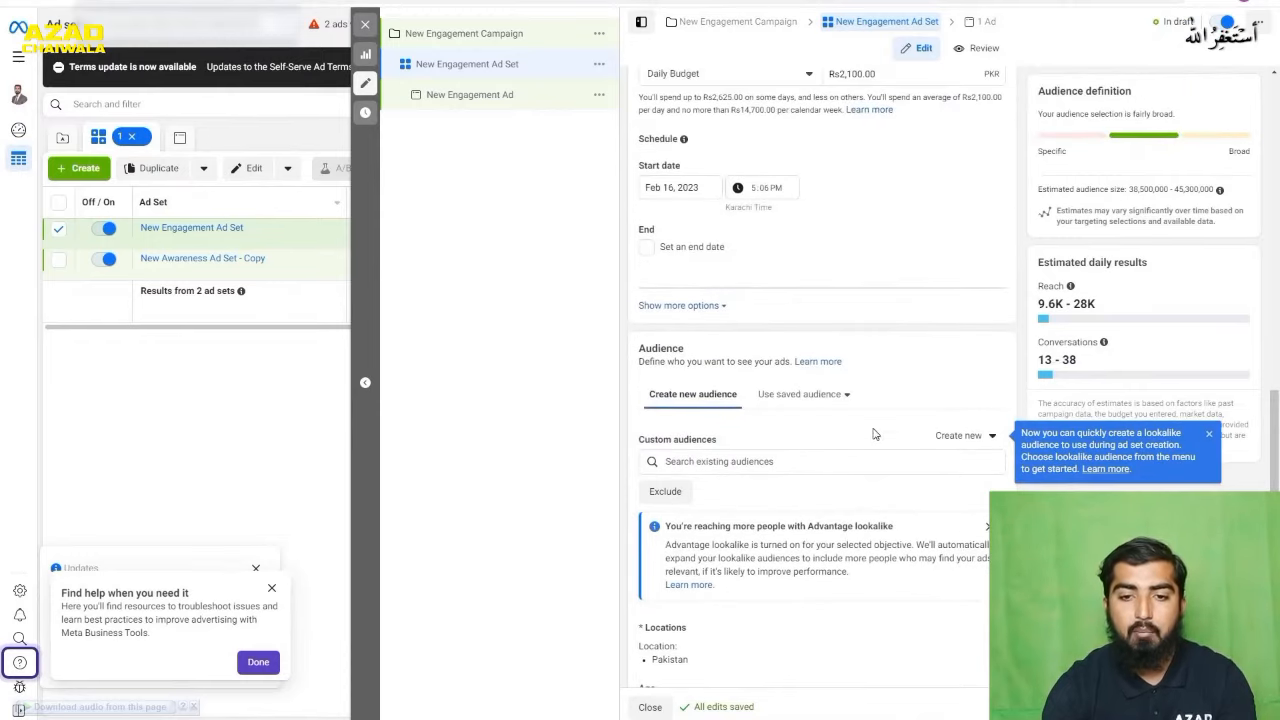
scroll(726, 330, "up", 2)
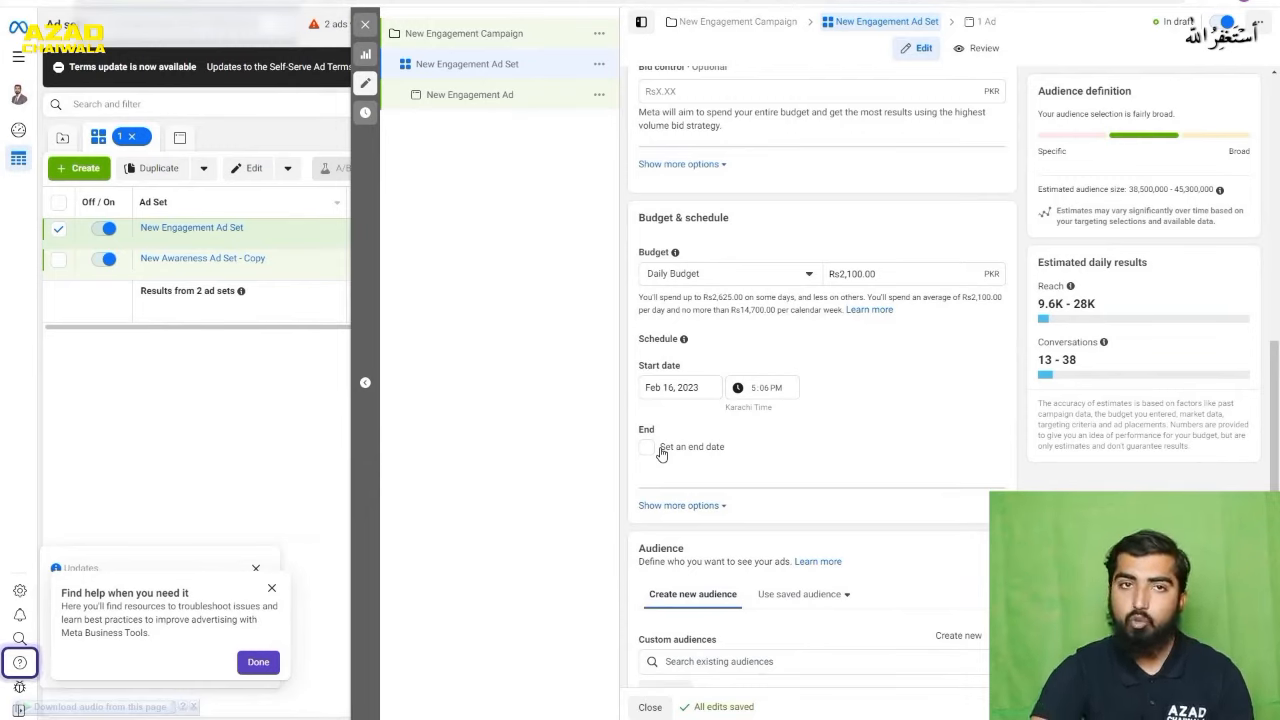
- Open the New Engagement Ad and look over its identity, ad setup and format settings
left_click(981, 27)
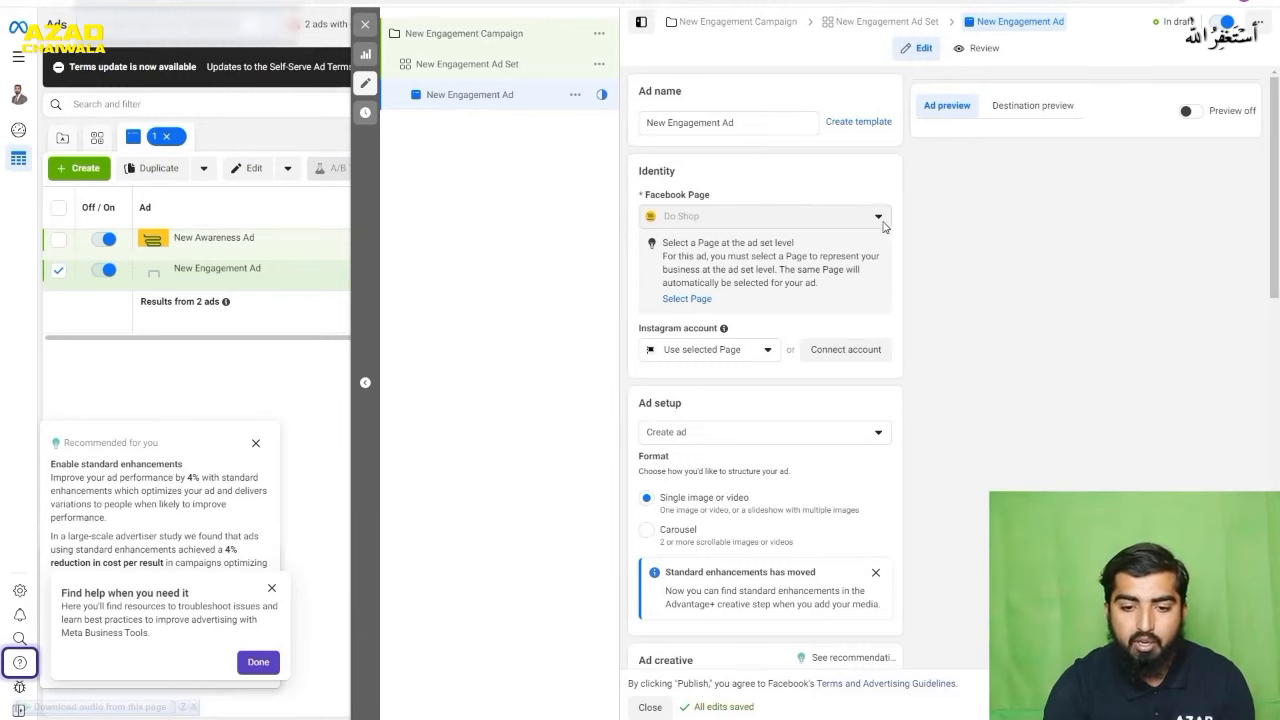
scroll(811, 471, "down", 2)
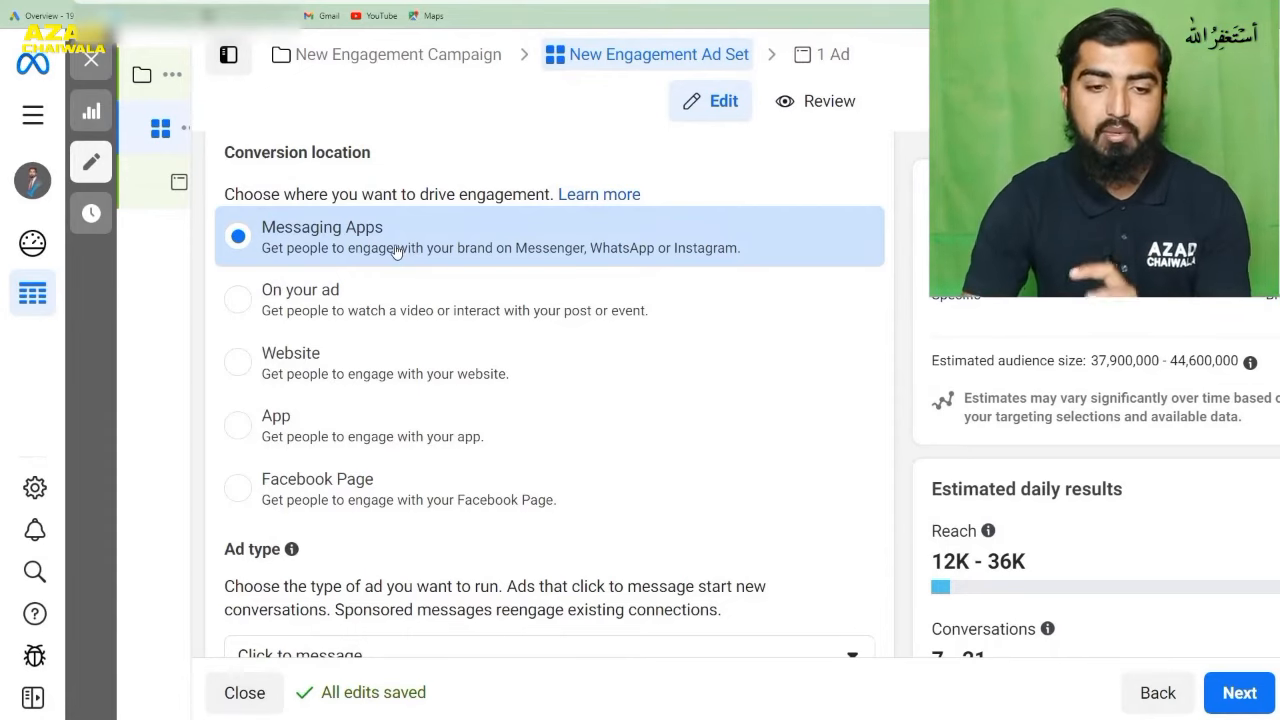
- Examine the New Engagement Ad Set's conversion location options, ad type and Facebook Page settings
scroll(396, 250, "down", 7)
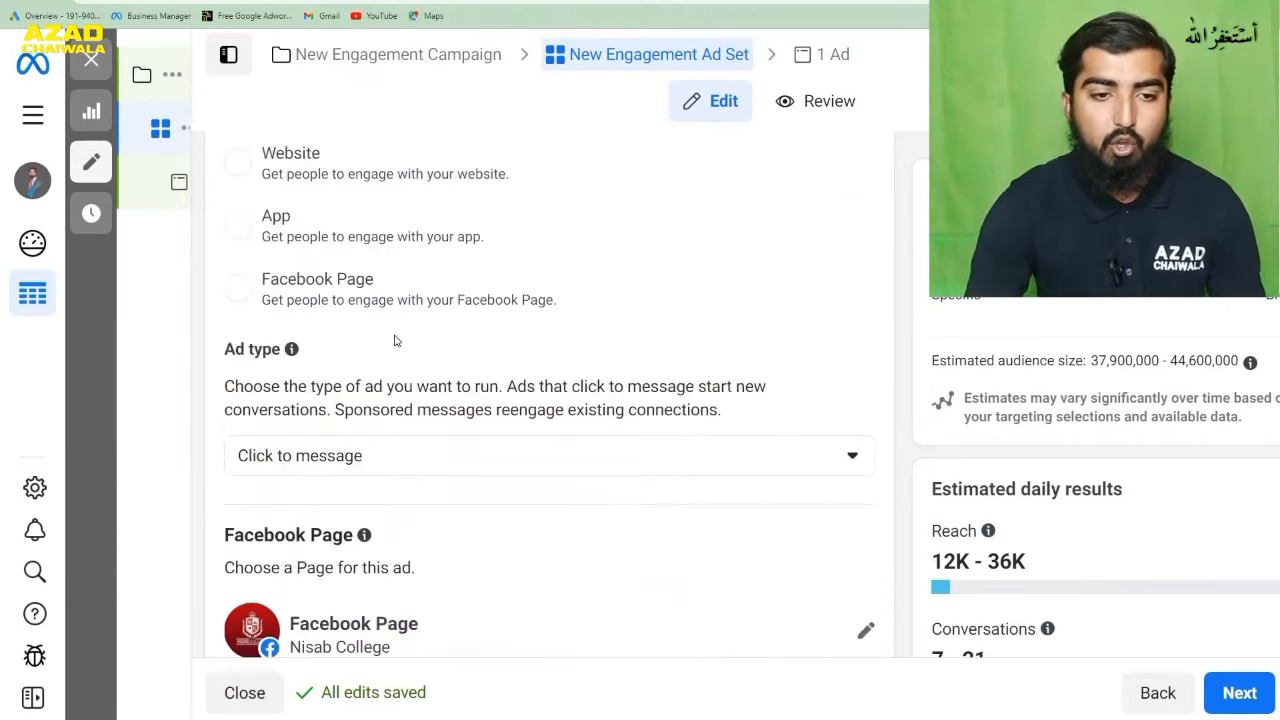
scroll(368, 451, "up", 10)
scroll(425, 307, "down", 1)
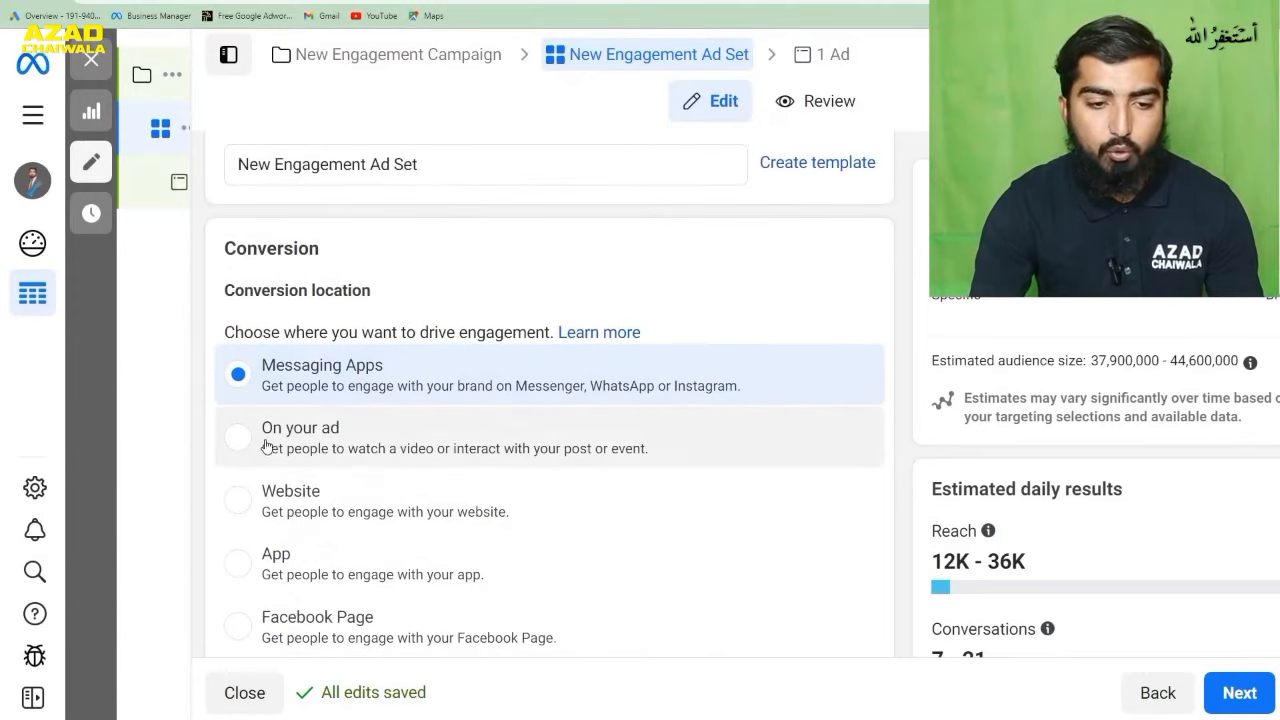
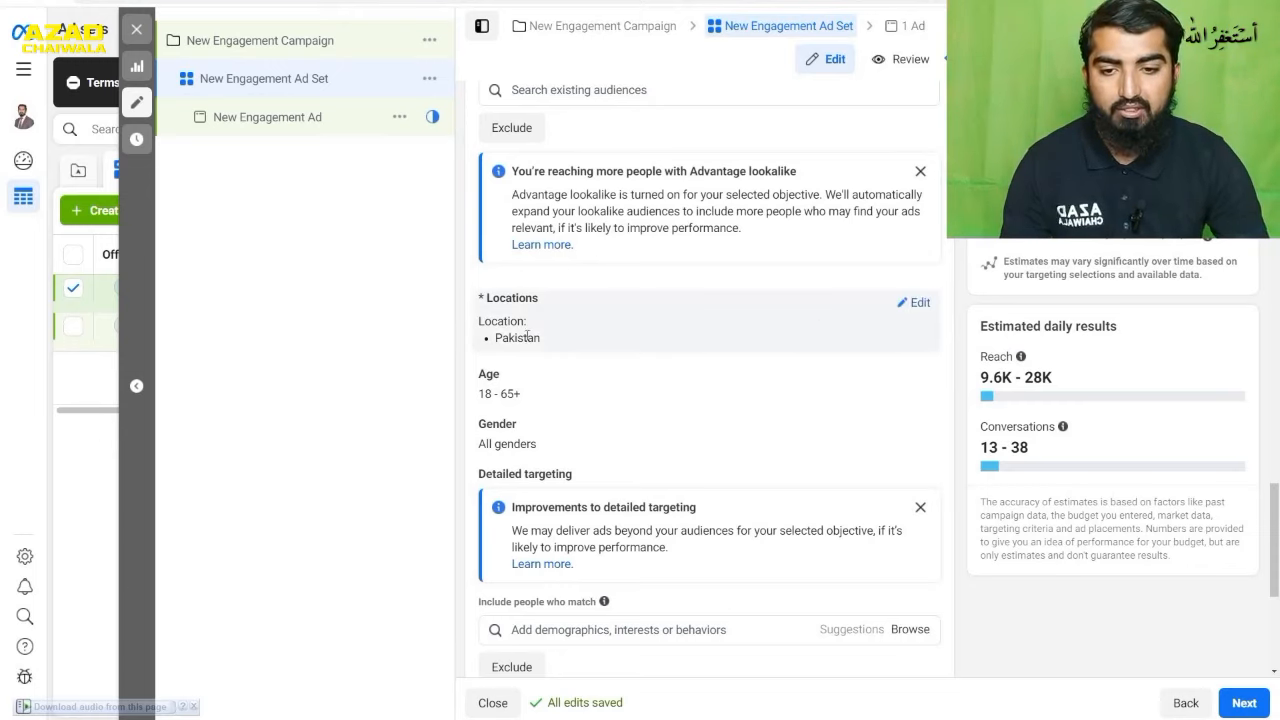
- Edit the ad set's locations, removing Pakistan and including the city of Islamabad, Islamabad Capital Territory, instead
left_click(902, 304)
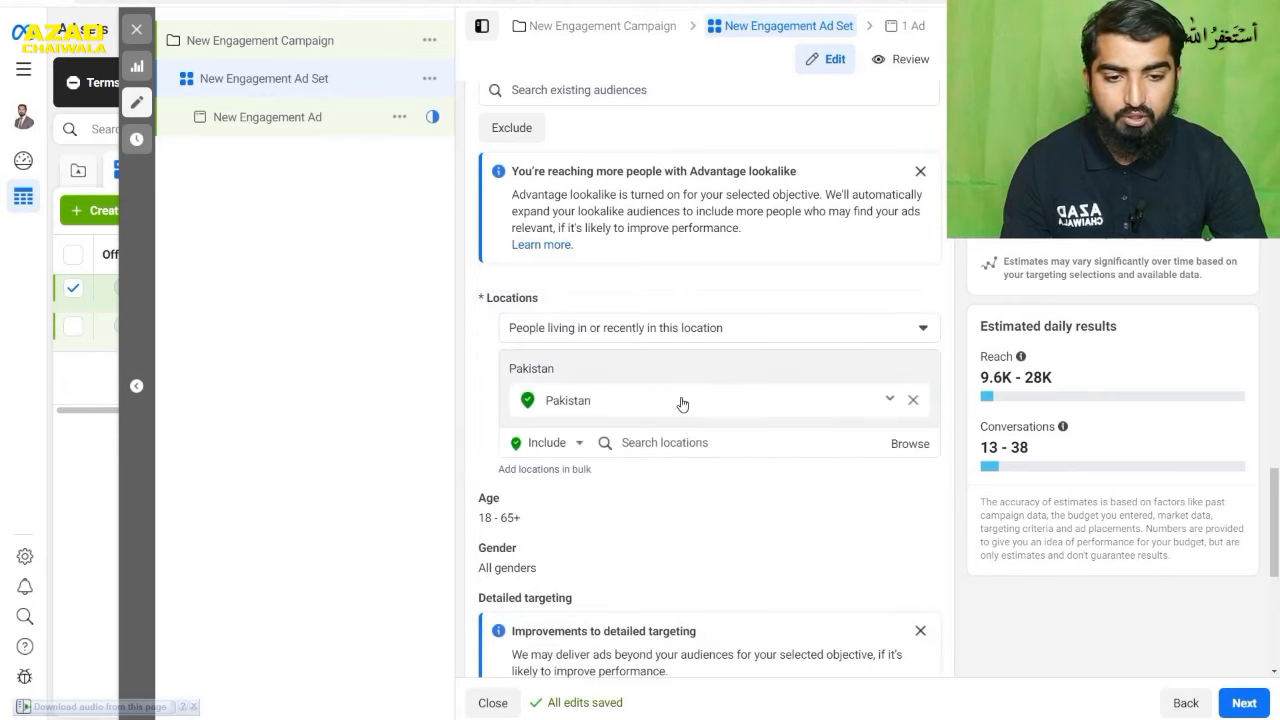
left_click(914, 401)
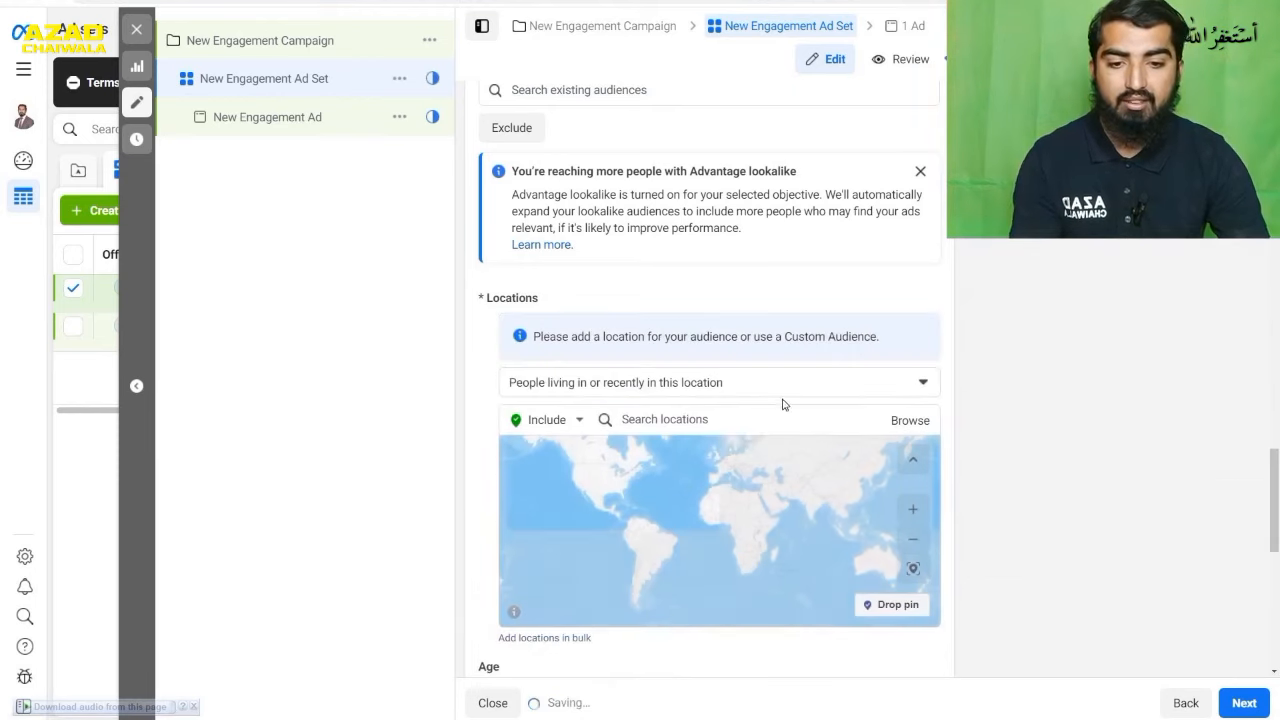
left_click(728, 418)
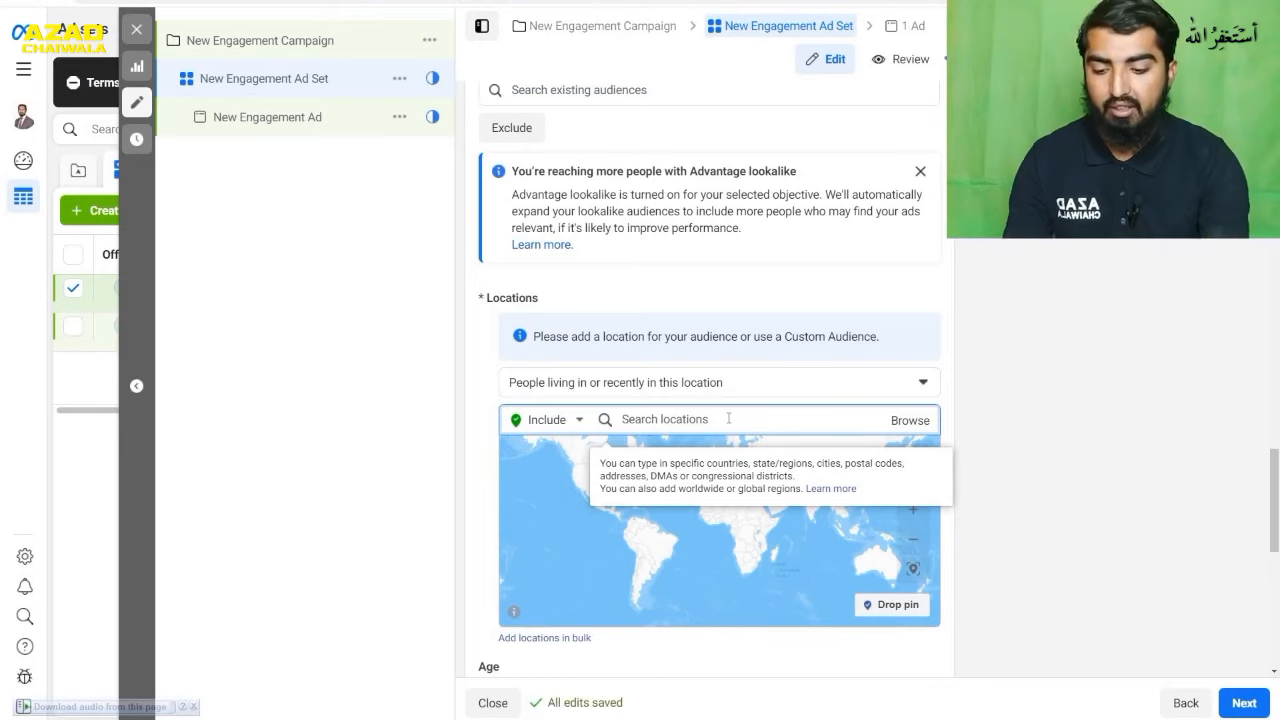
type("islamaba")
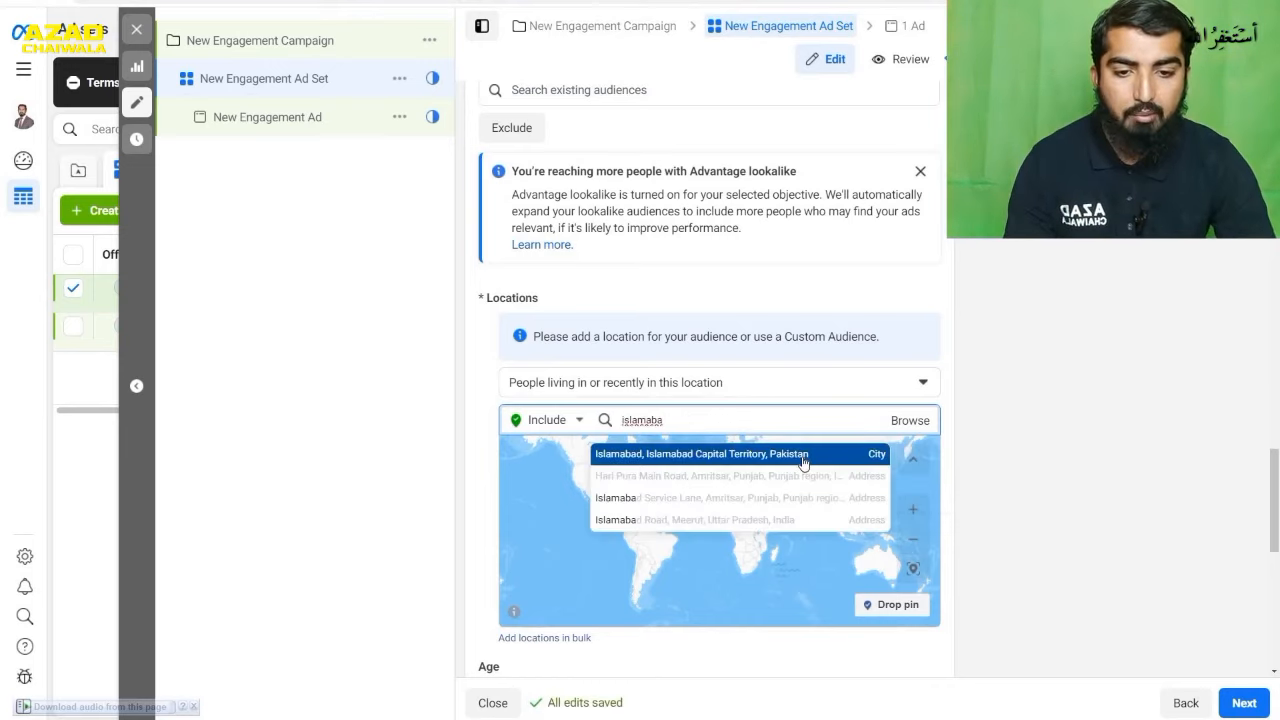
left_click(803, 456)
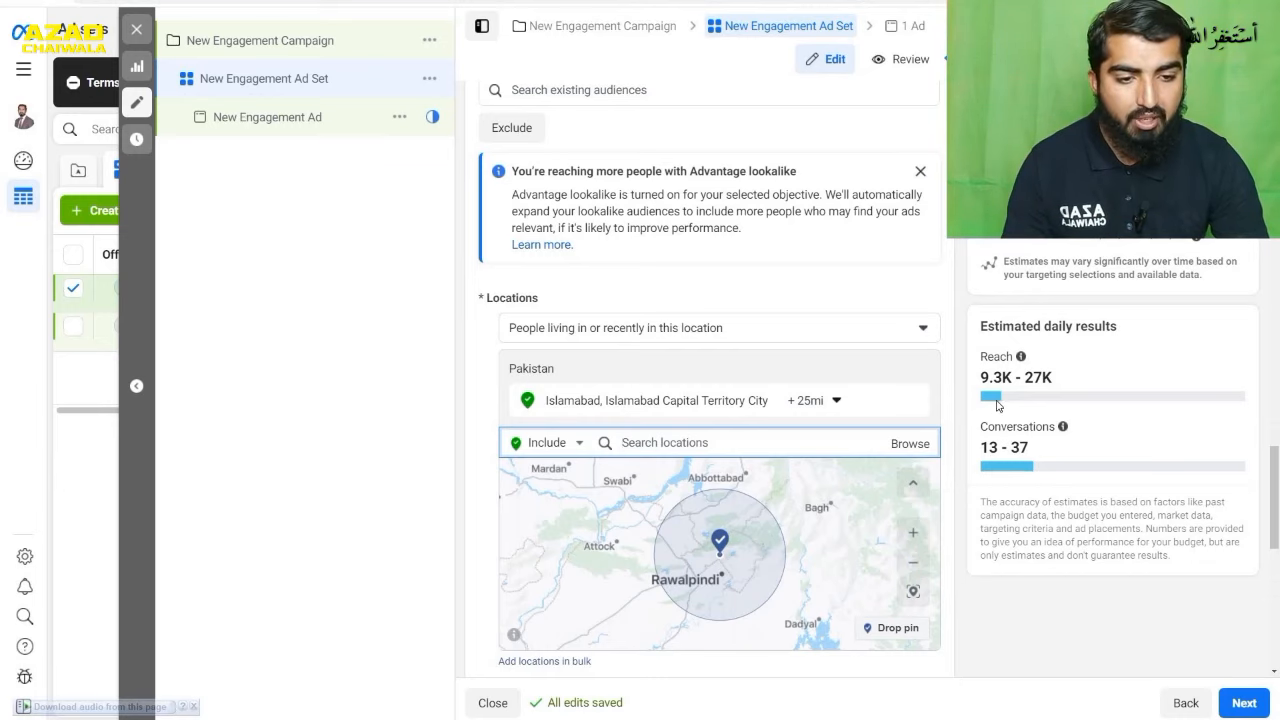
- Set the targeting radius around Islamabad to 50 miles
mouse_move(1062, 428)
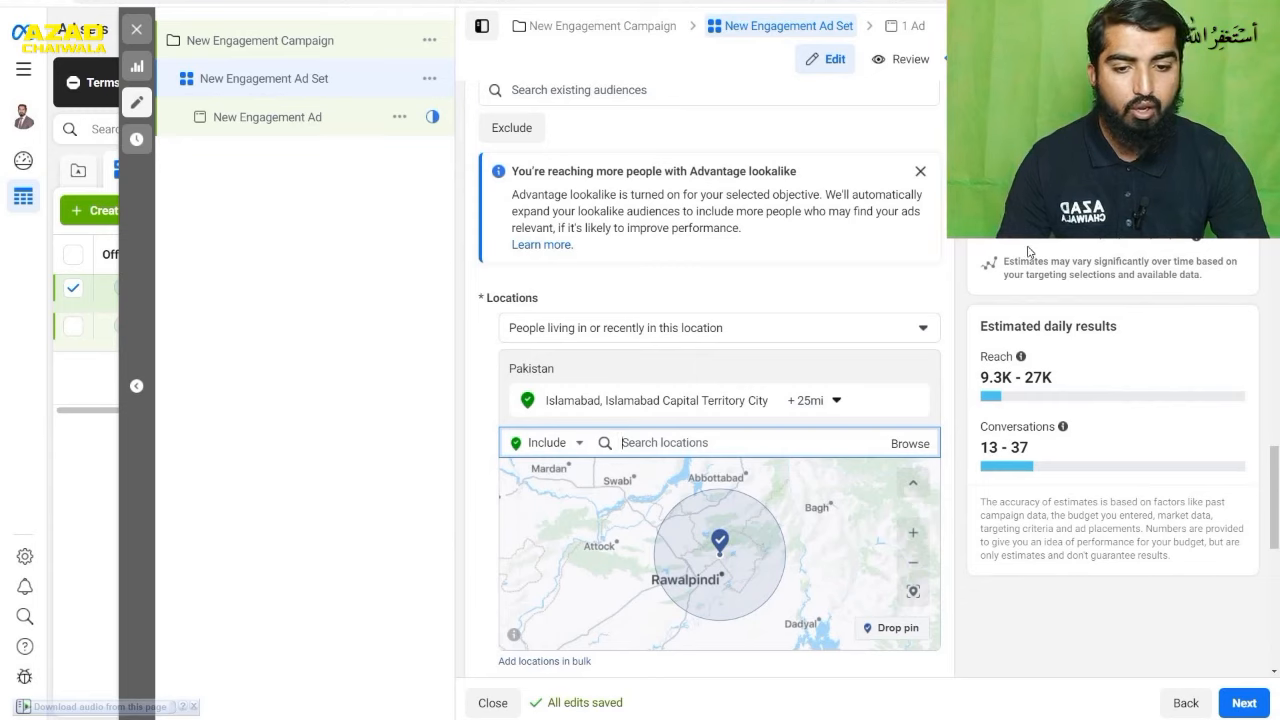
left_click(830, 405)
left_click_drag(834, 510, 880, 515)
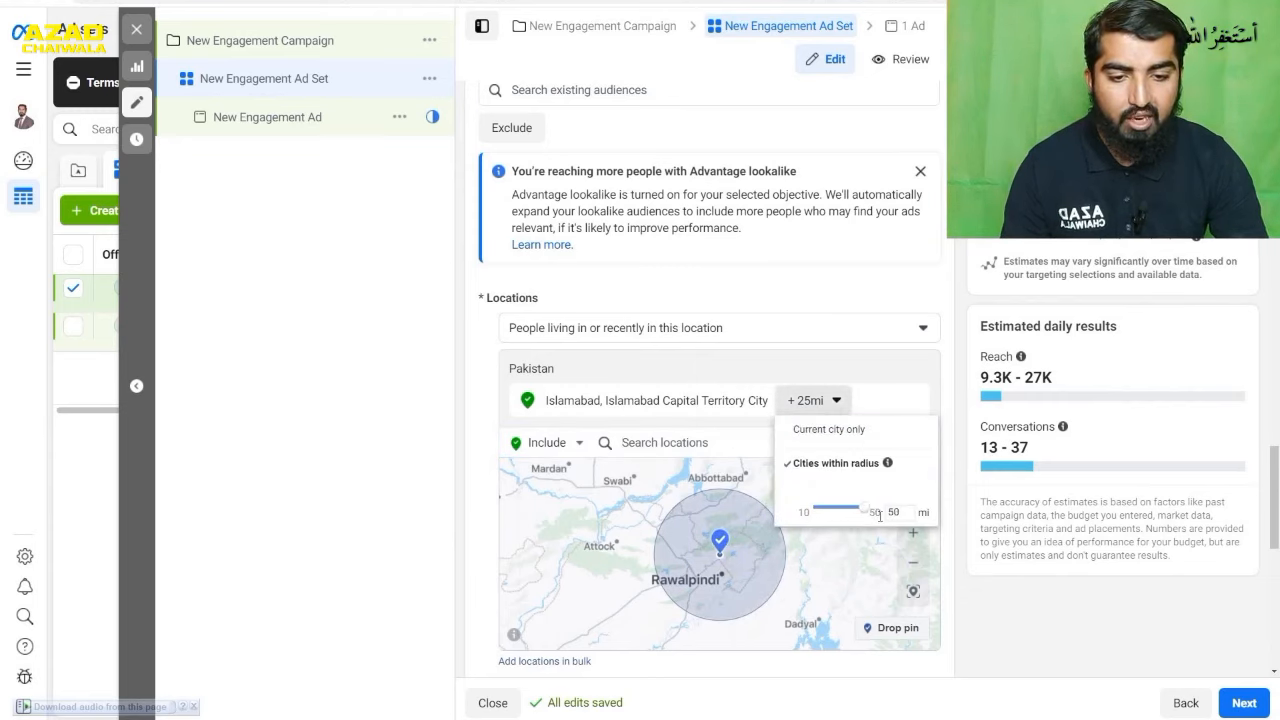
left_click(874, 404)
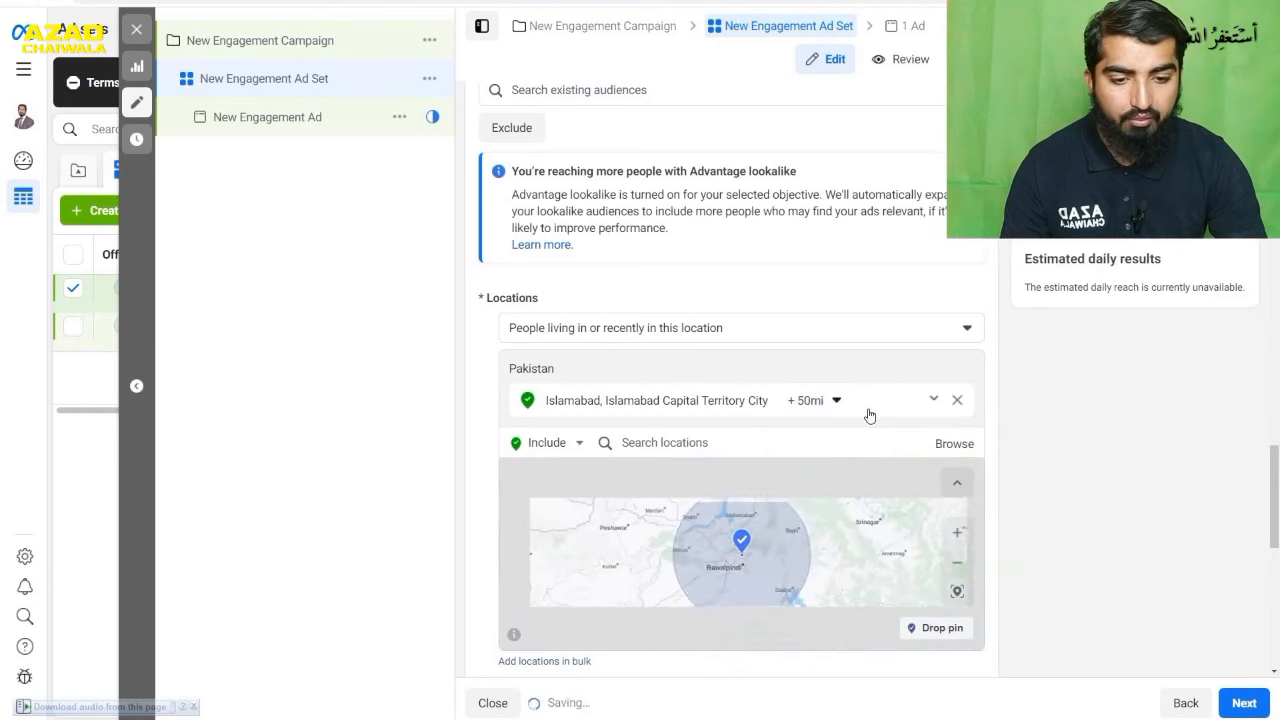
- Include the city of Lahore, Punjab, Pakistan as another location and set its radius to 43 miles
left_click(692, 443)
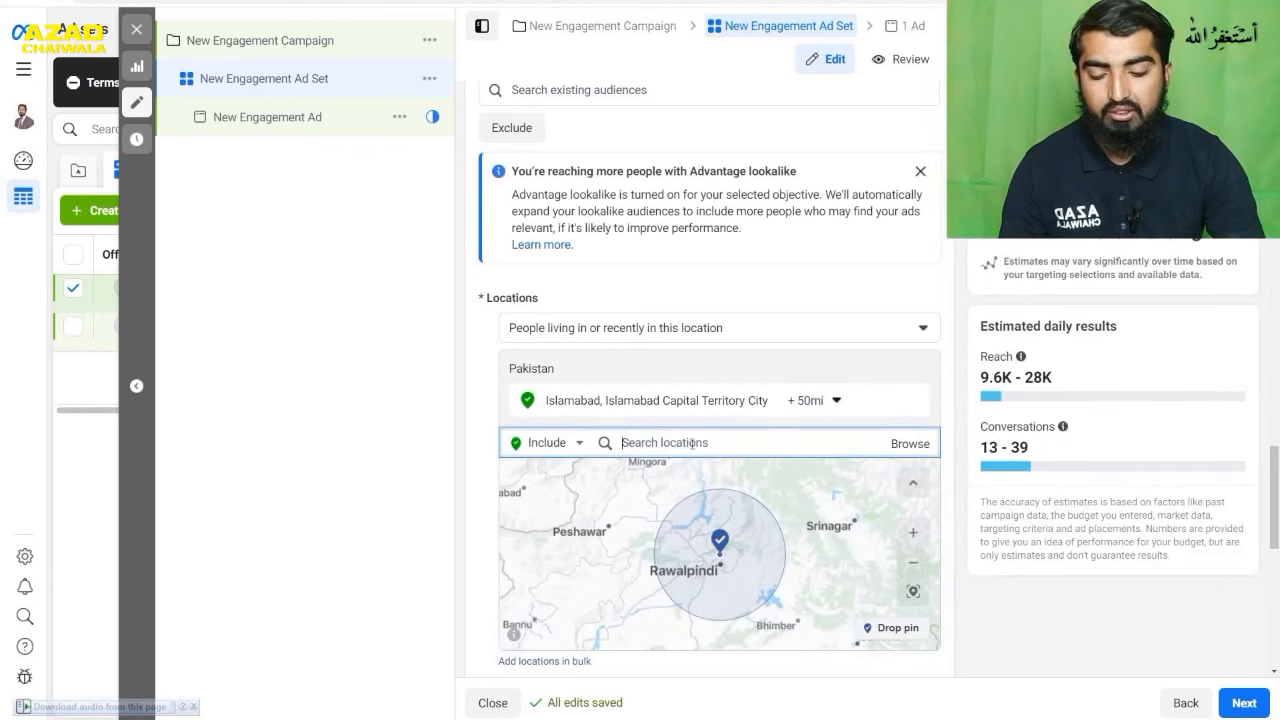
type("lahore")
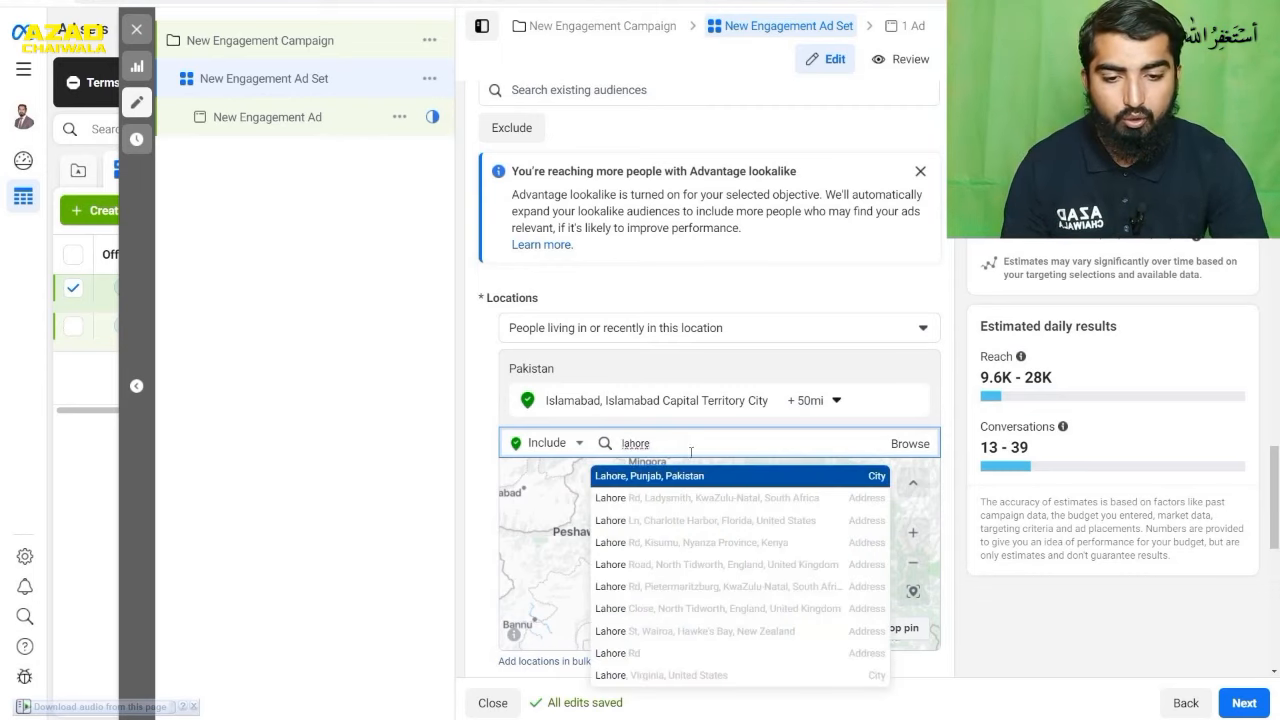
left_click(697, 476)
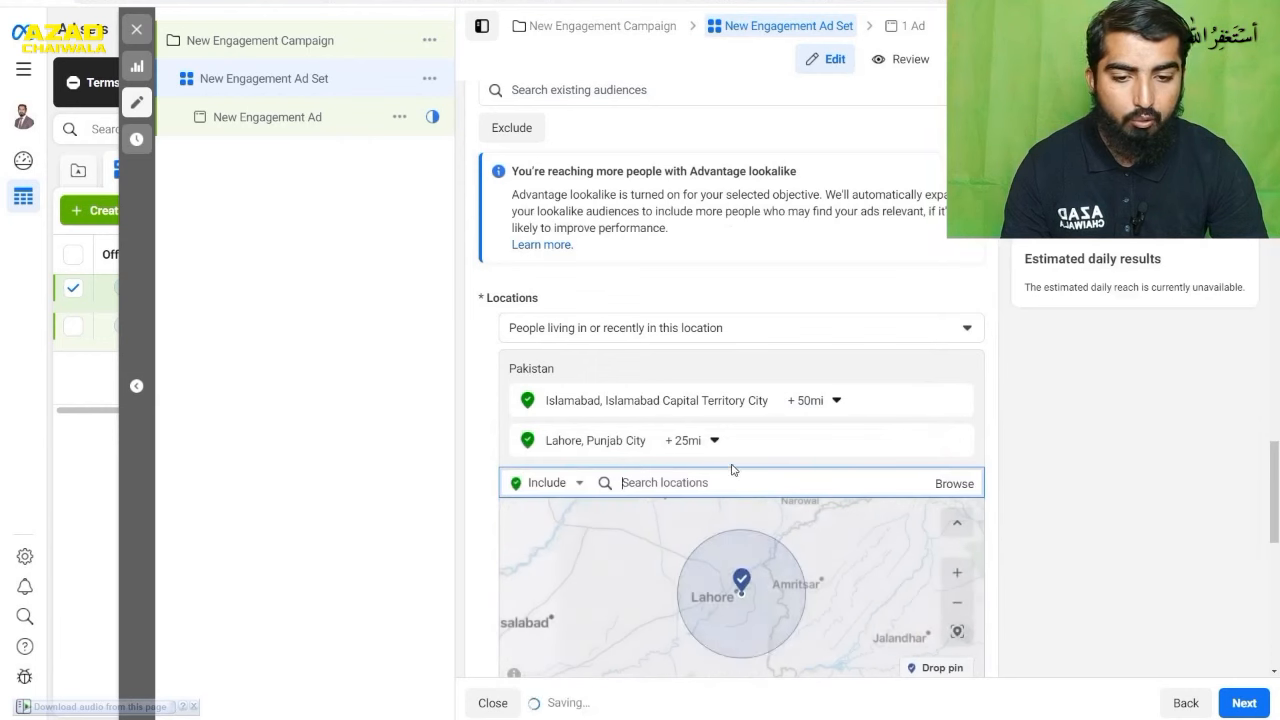
left_click(714, 442)
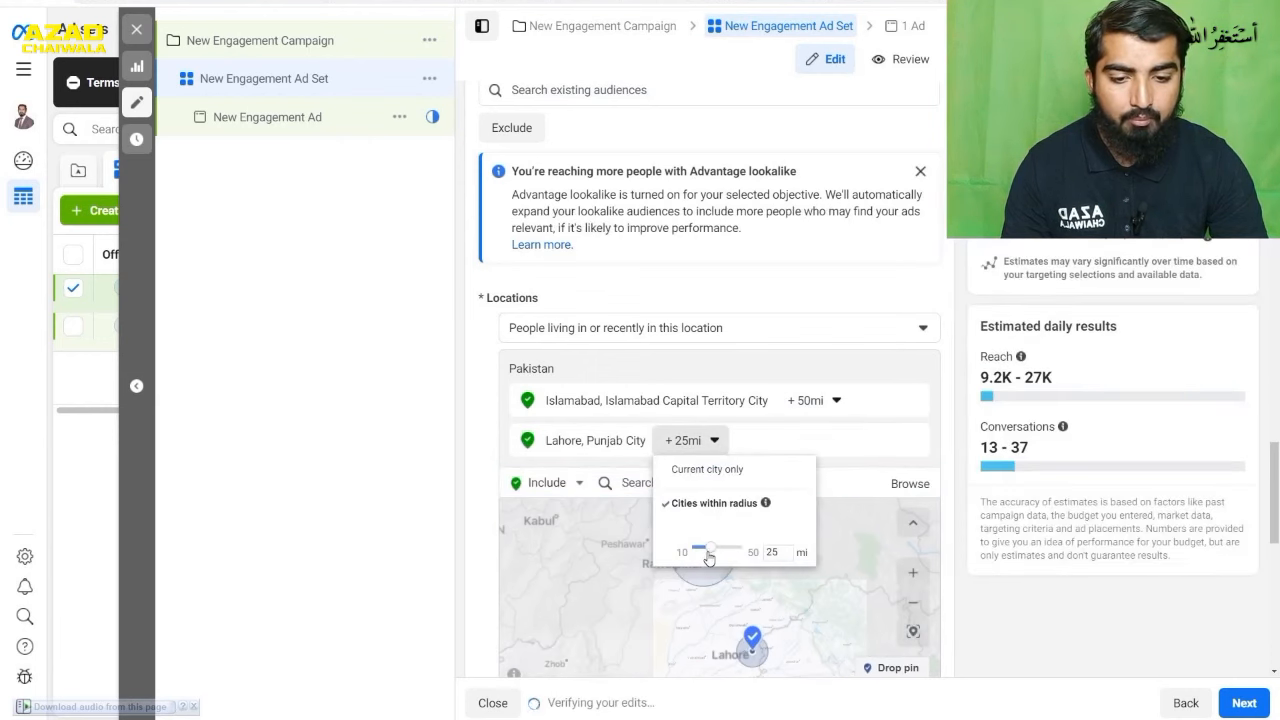
left_click_drag(713, 558, 743, 556)
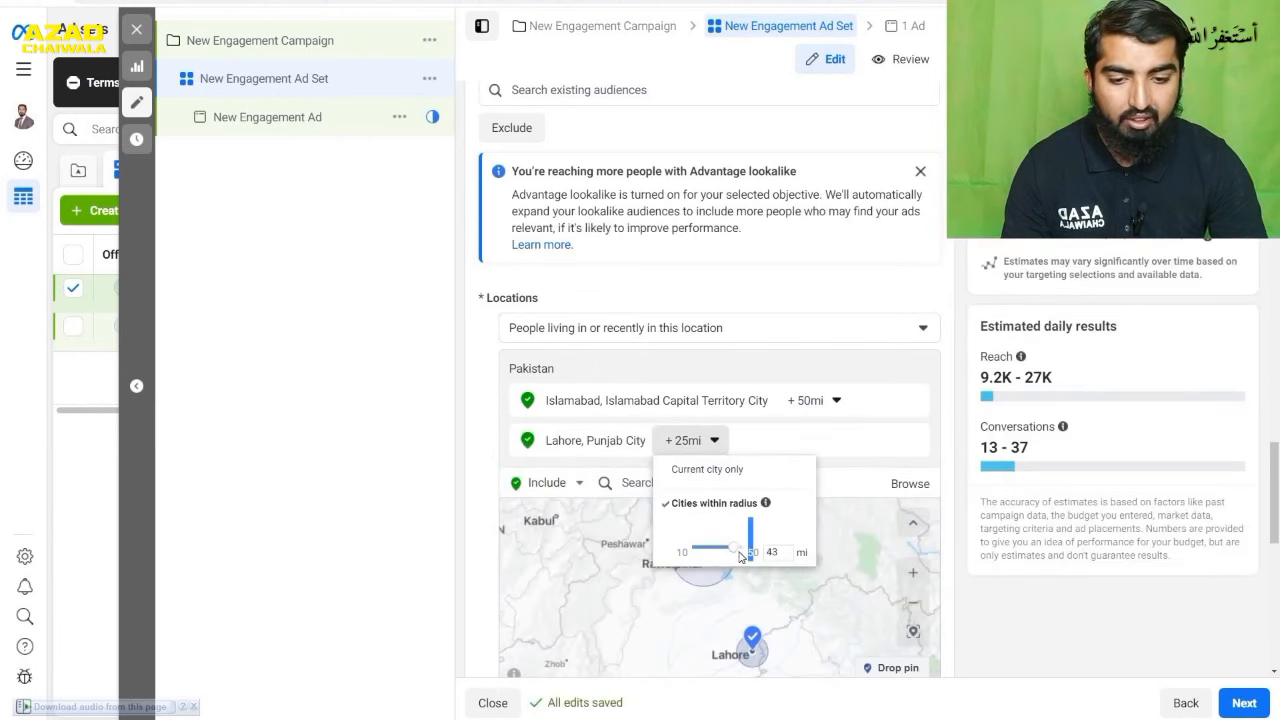
left_click(400, 538)
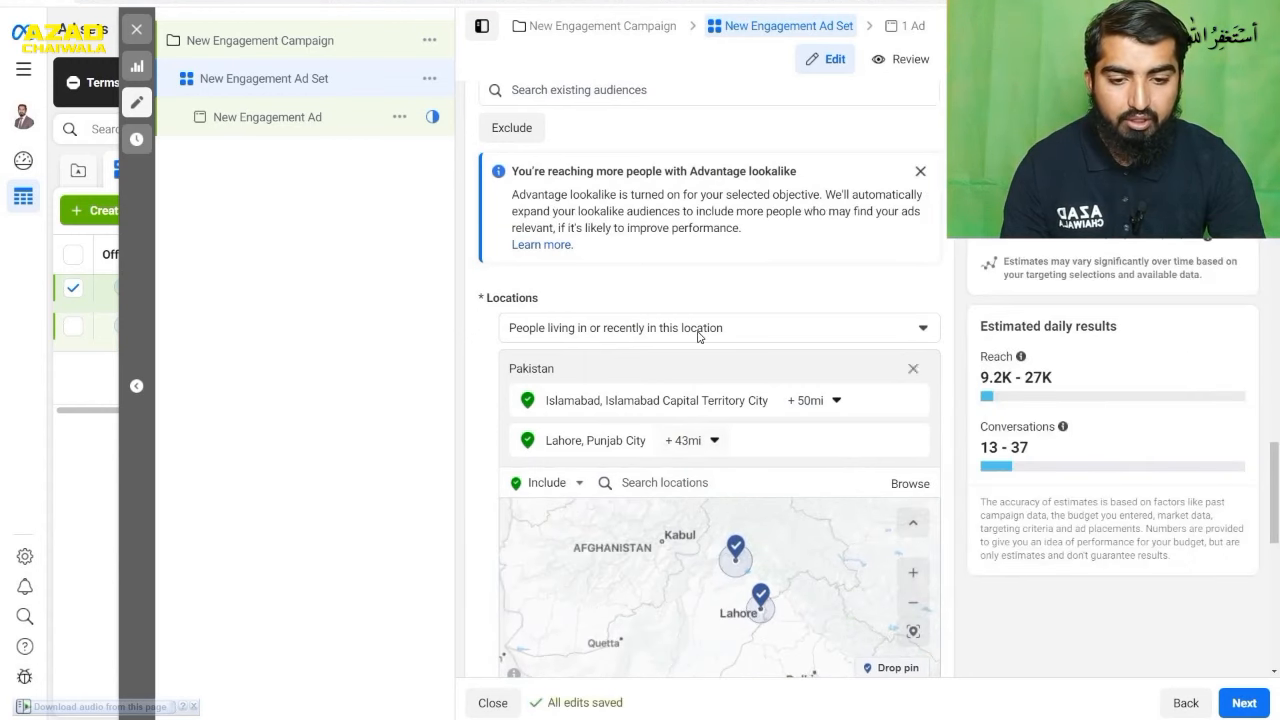
- Drop a location pin on Faisalabad in the map and set its radius to 50 miles
left_click_drag(735, 598, 773, 560)
scroll(737, 547, "up", 1)
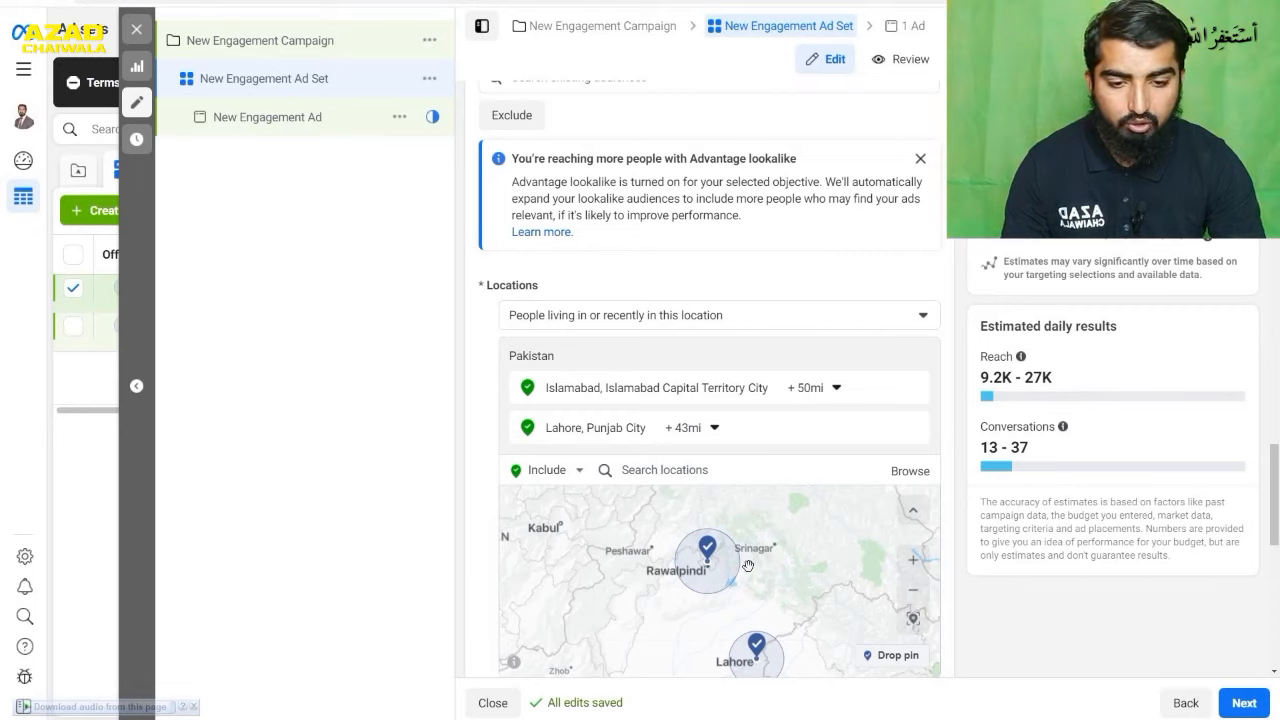
left_click_drag(781, 579, 820, 497)
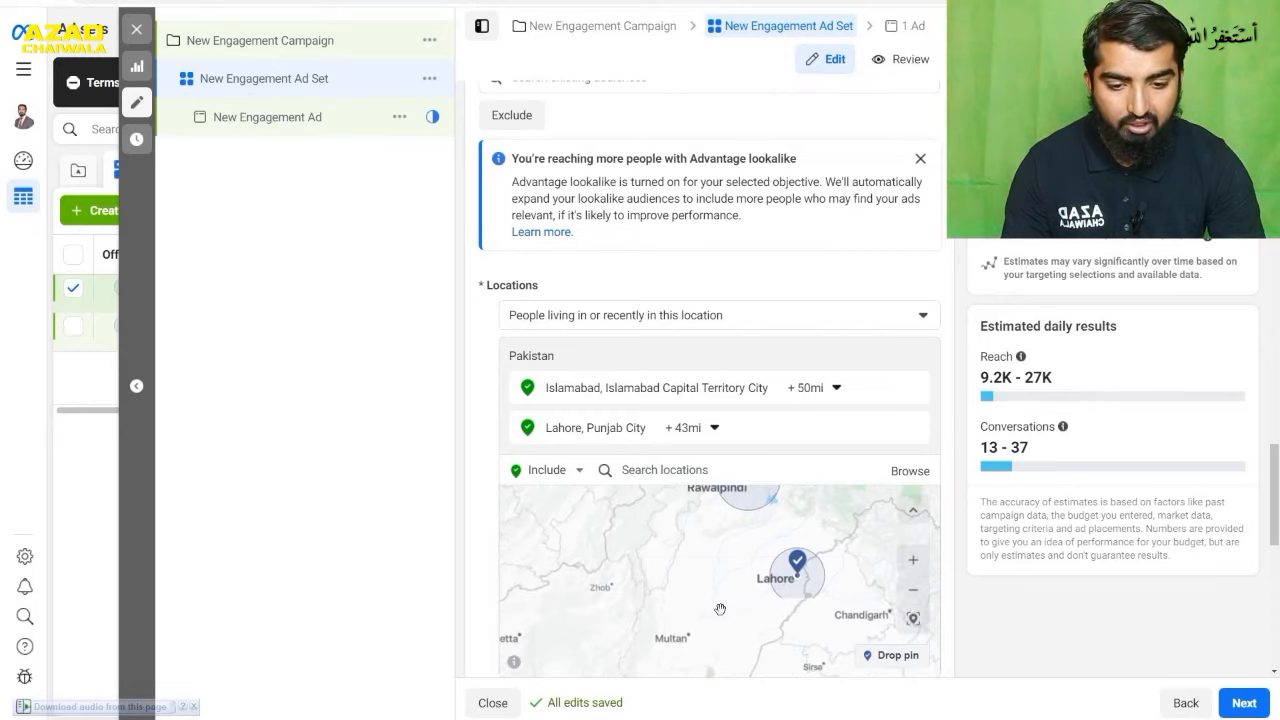
scroll(695, 656, "up", 1)
mouse_move(704, 621)
left_mouse_down()
mouse_move(719, 598)
mouse_move(697, 637)
left_mouse_up()
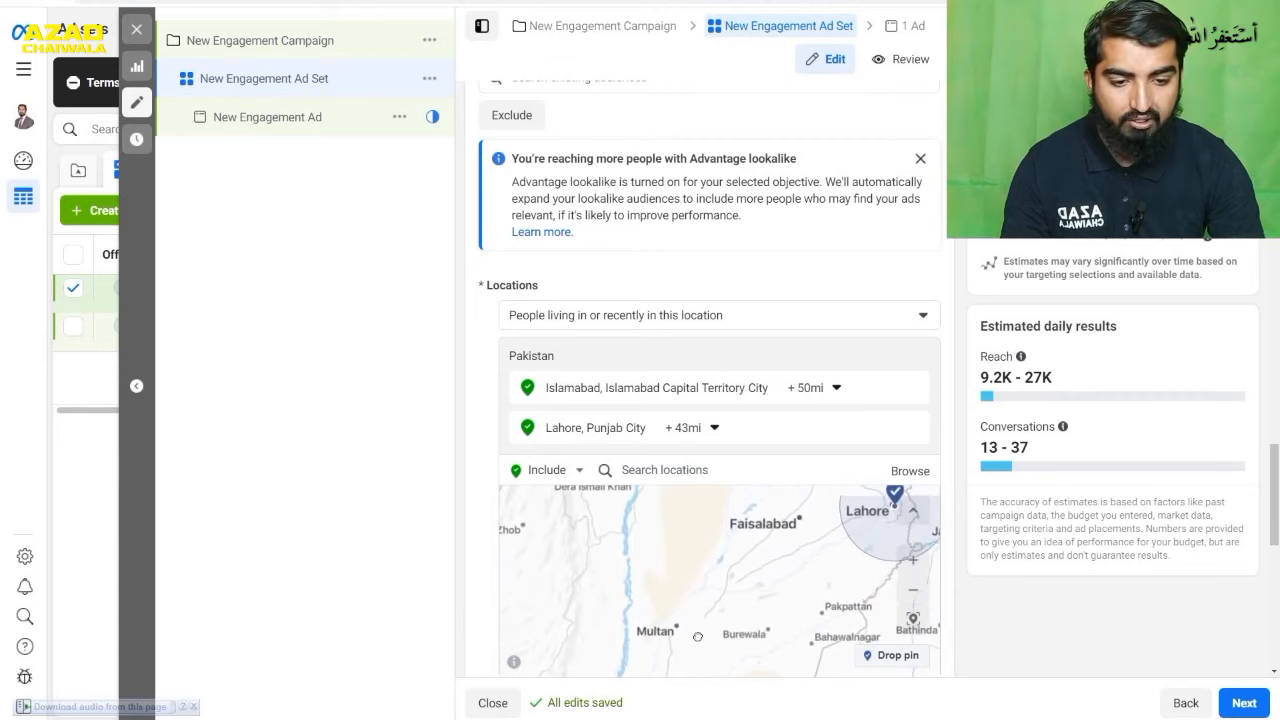
left_click(893, 658)
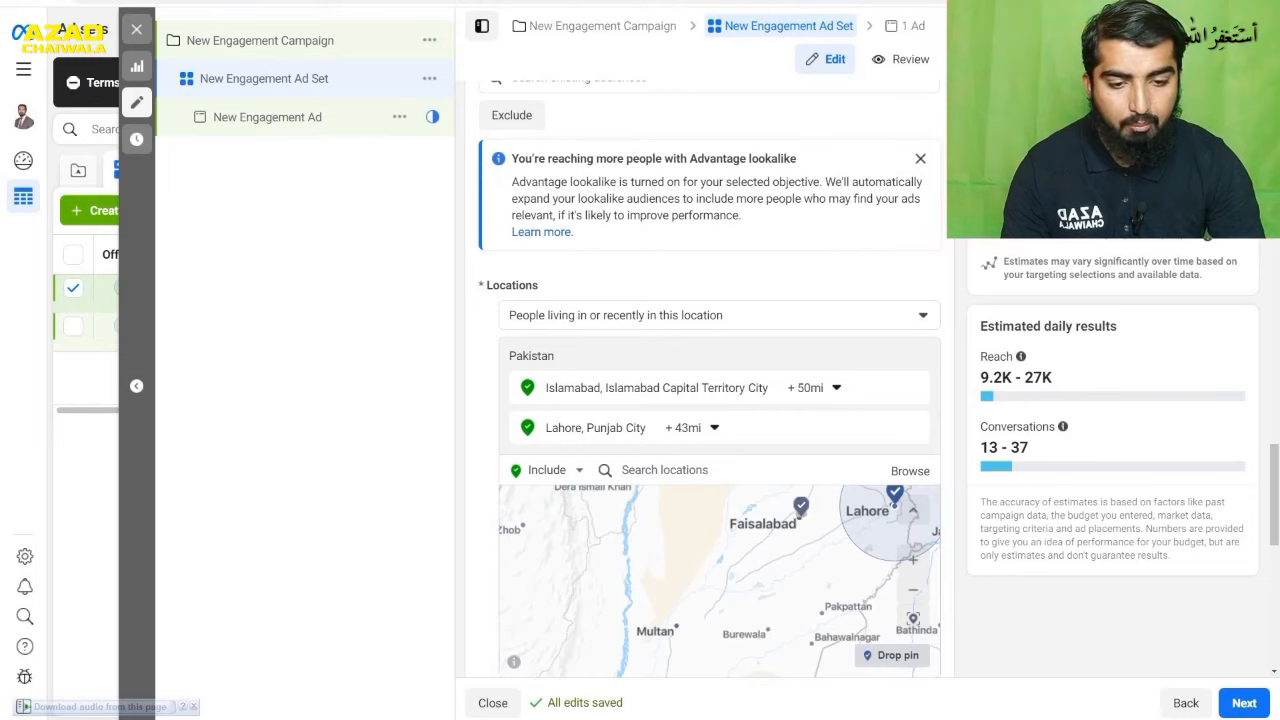
left_click(801, 516)
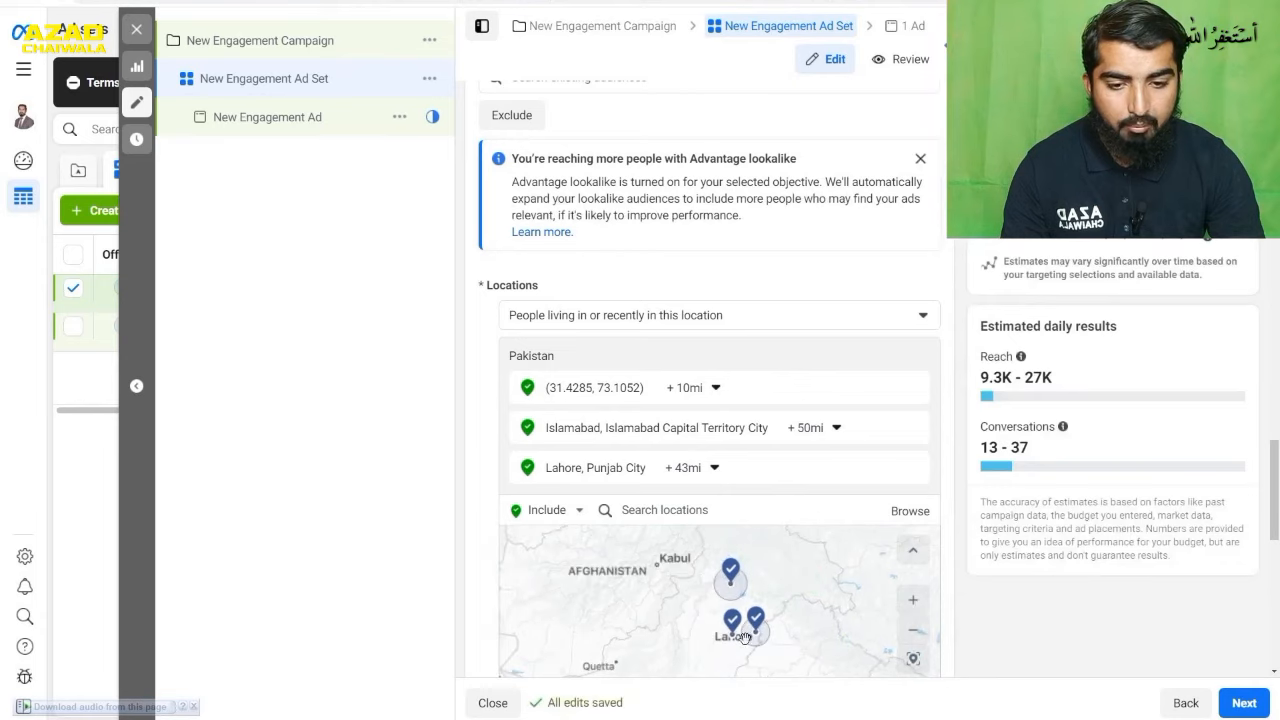
left_click(683, 390)
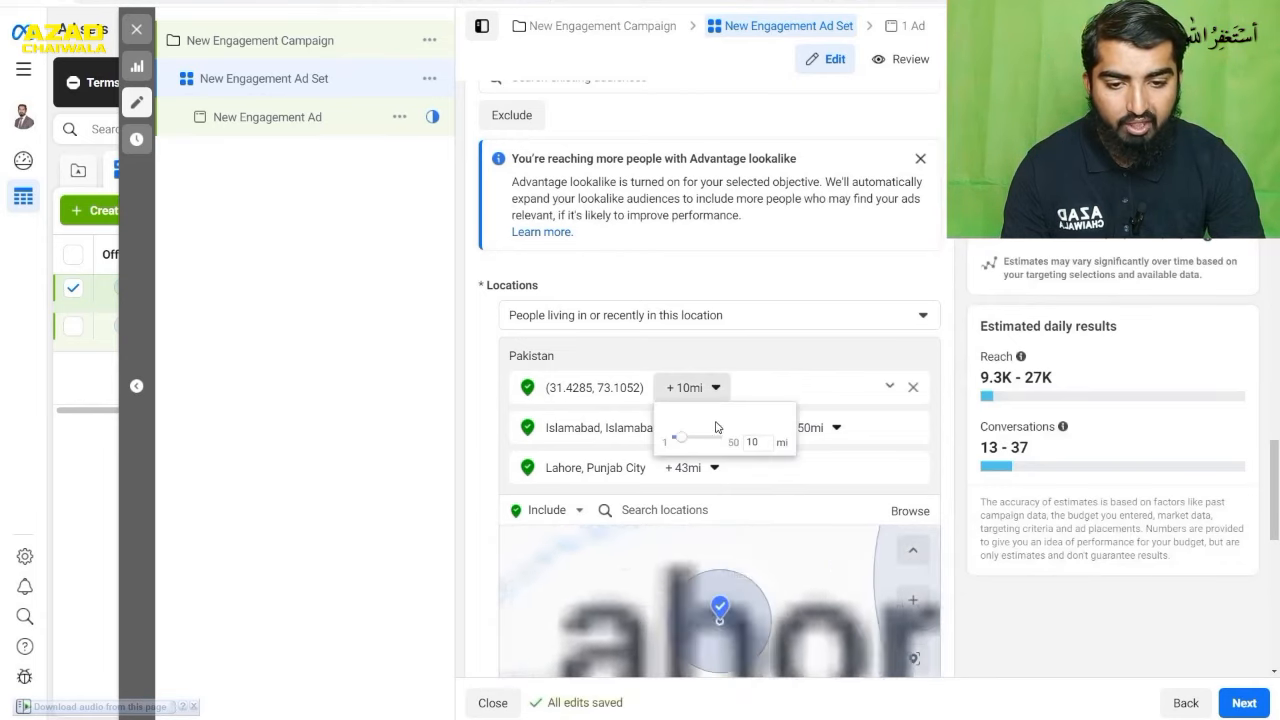
left_click_drag(686, 441, 743, 486)
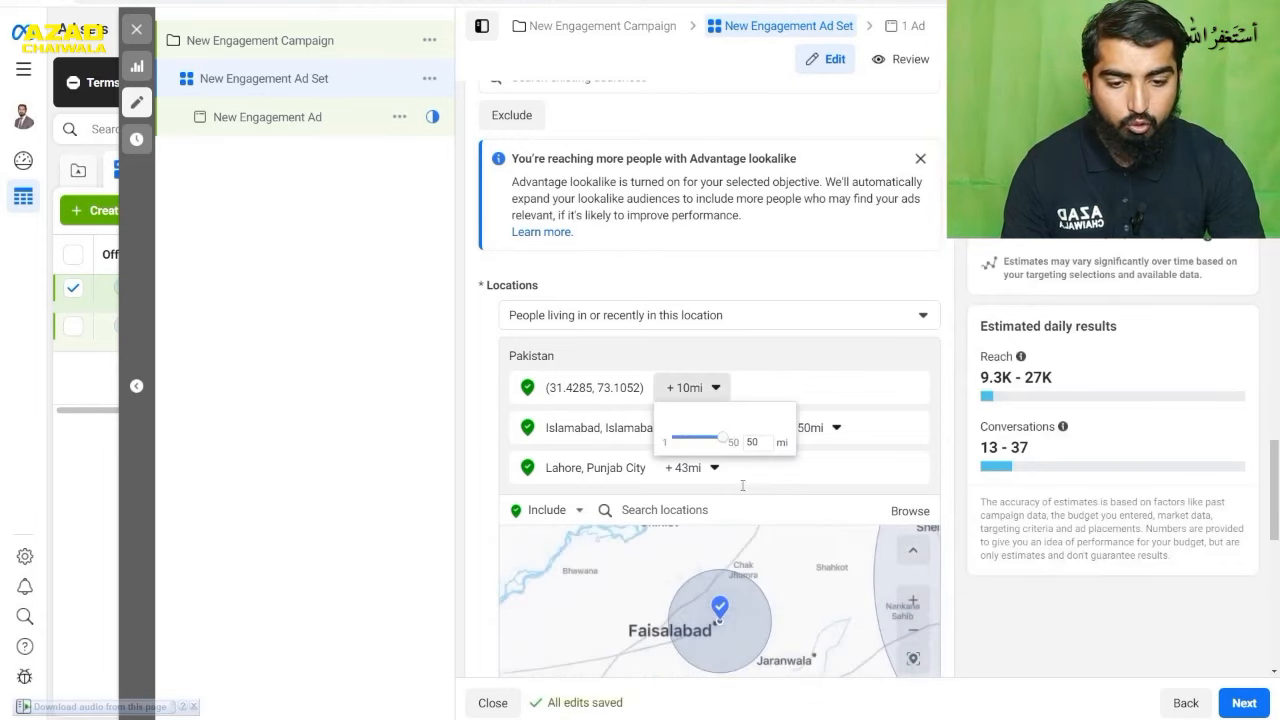
left_click(771, 561)
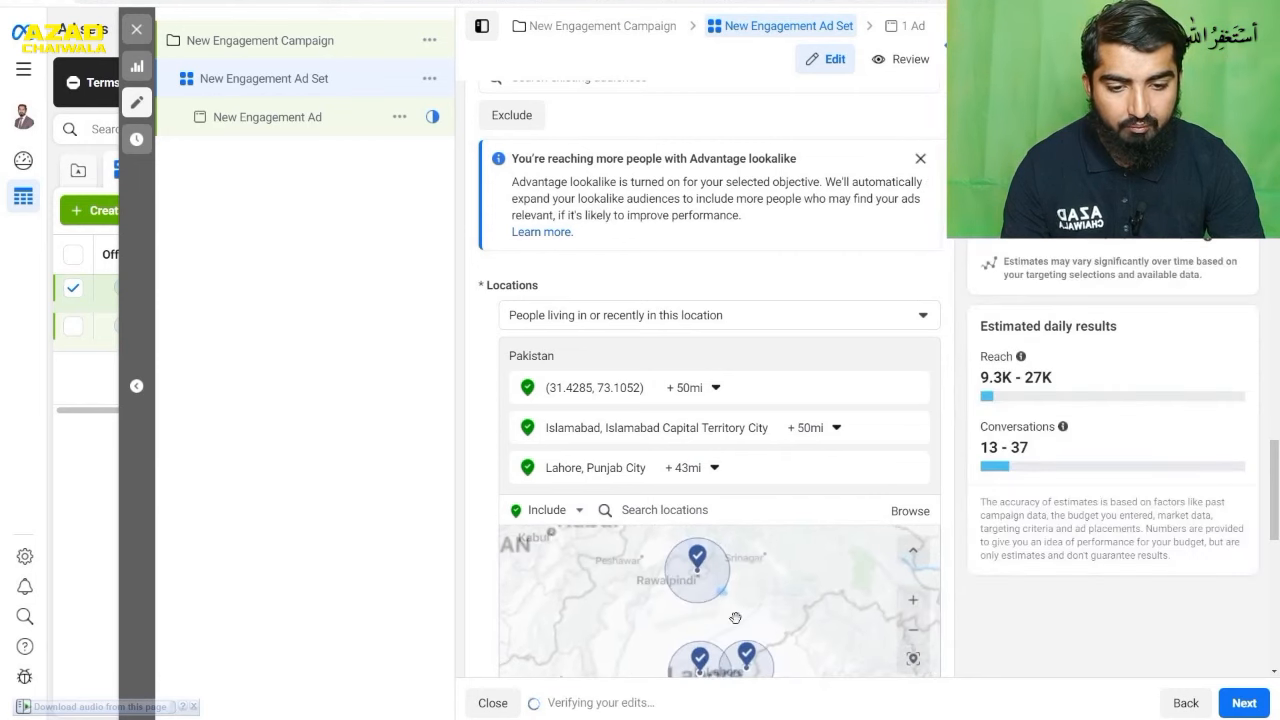
- Drop another location pin on Multan in the map and set its radius to 49 miles
left_click_drag(786, 567, 869, 434)
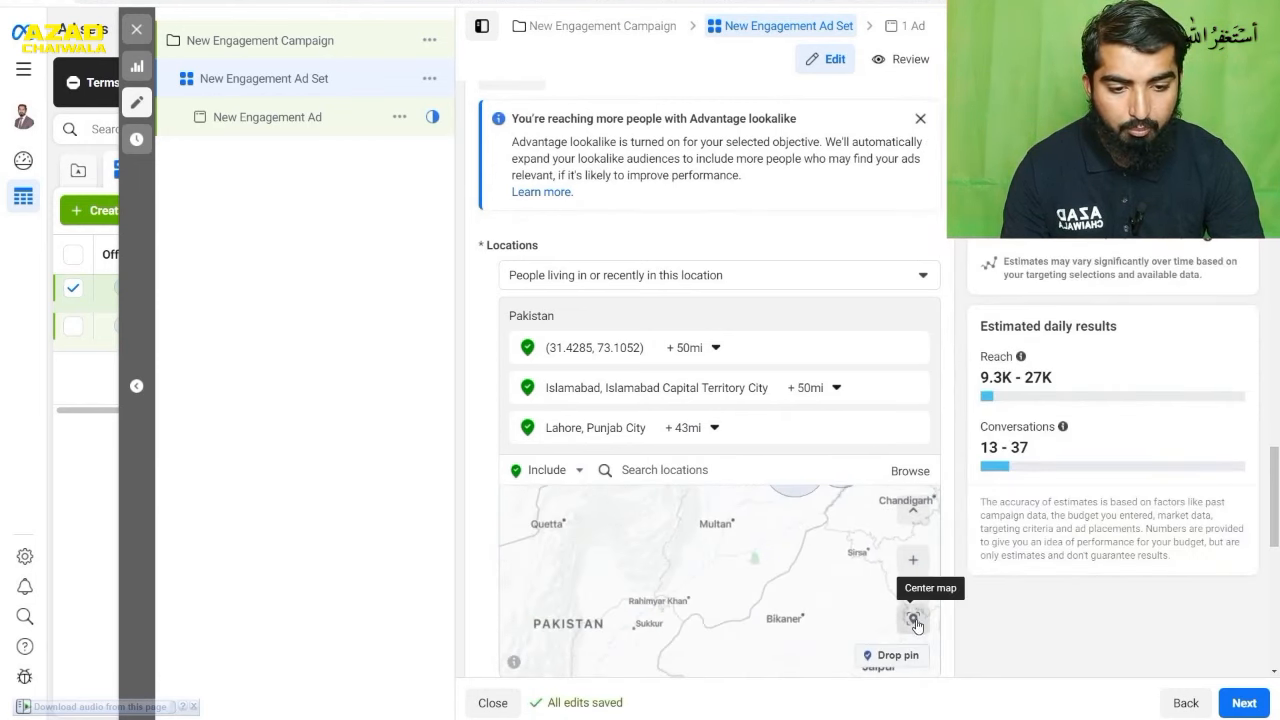
left_click(885, 655)
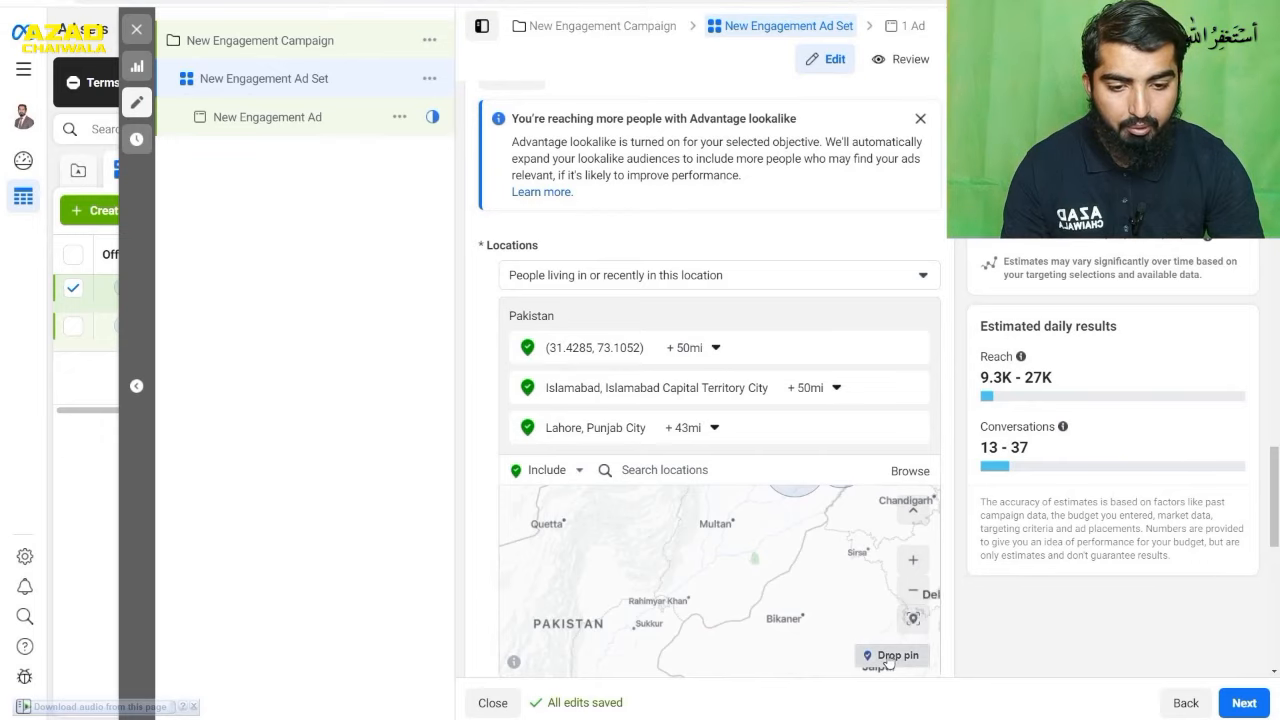
left_click(735, 518)
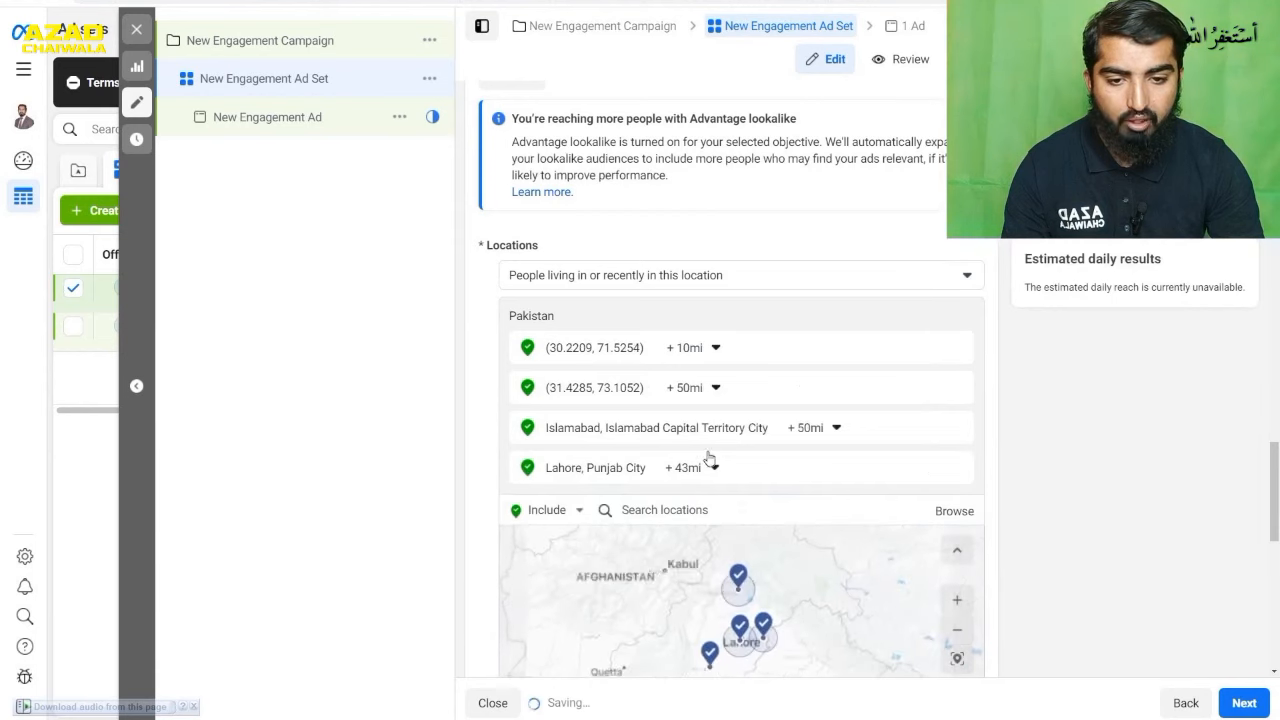
left_click(709, 348)
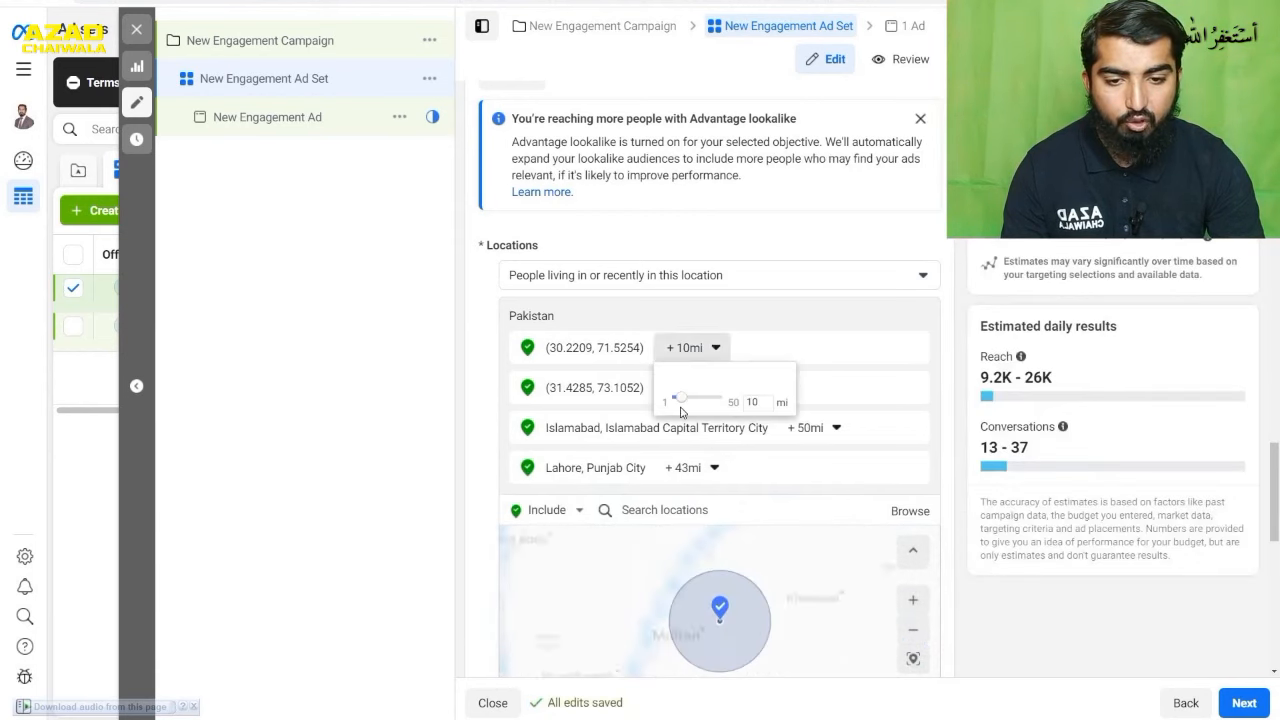
left_click_drag(680, 401, 728, 405)
left_click(761, 551)
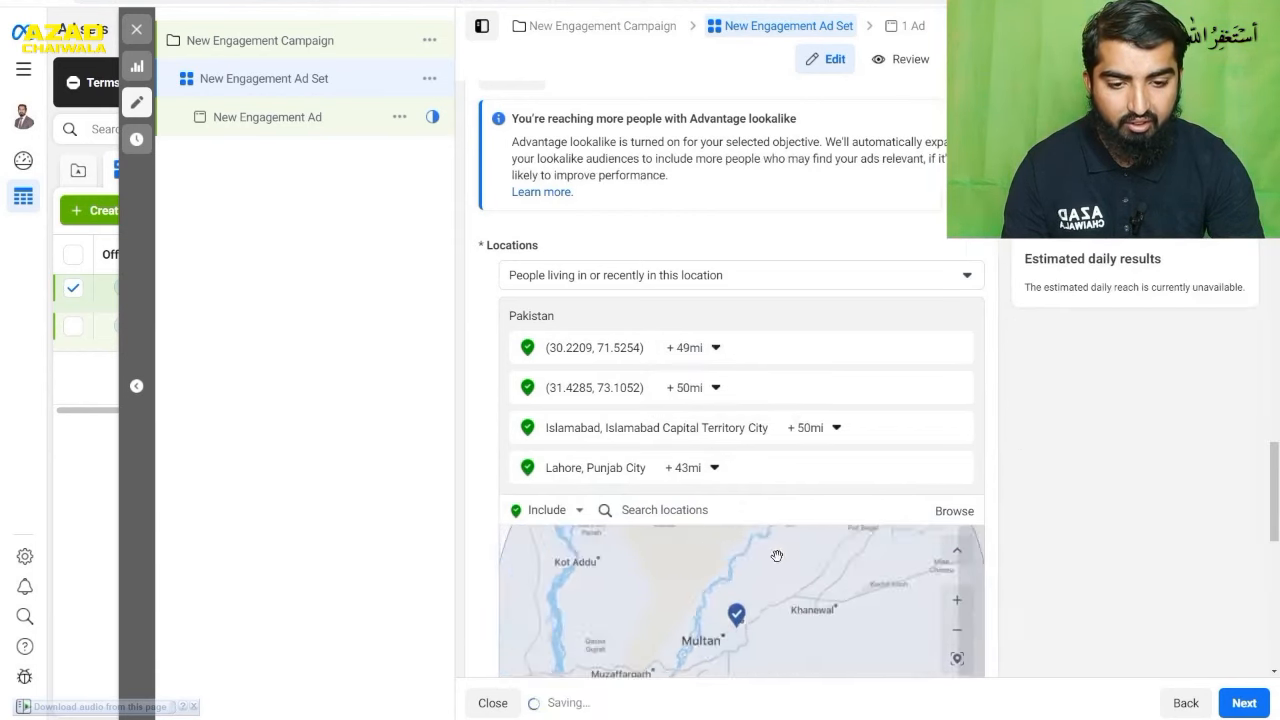
left_click_drag(776, 591, 807, 551)
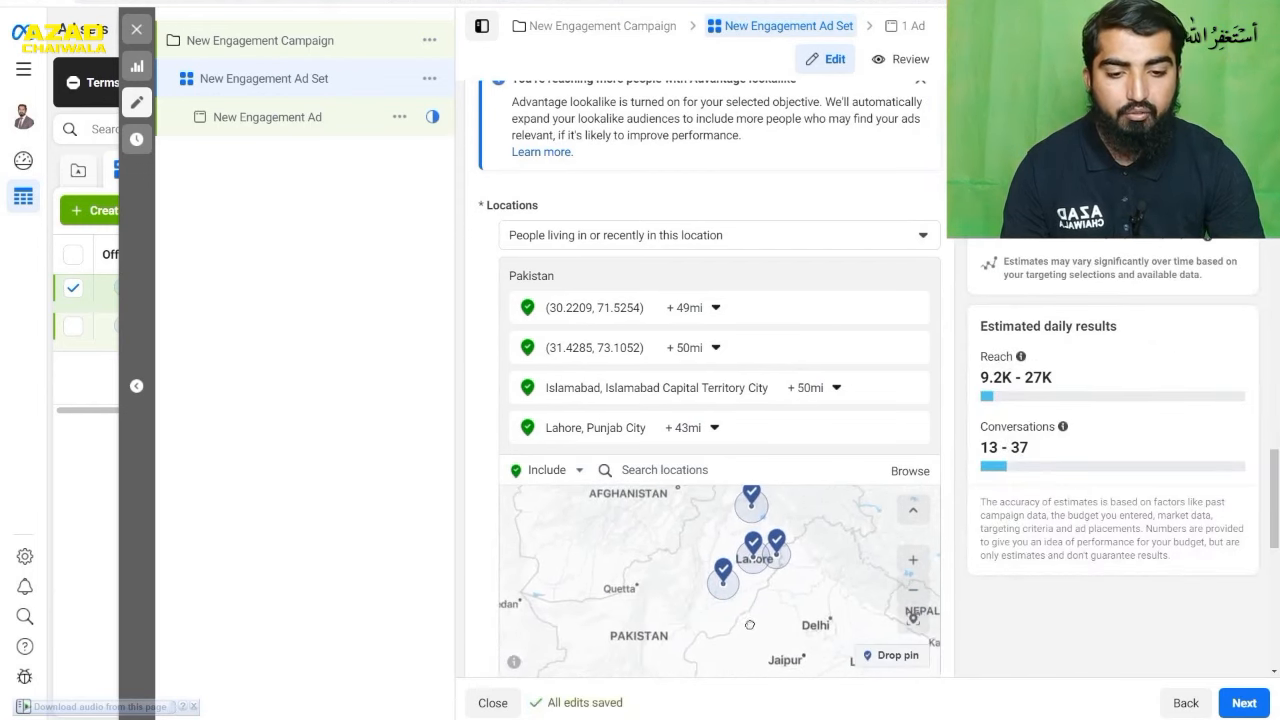
left_click_drag(765, 590, 742, 637)
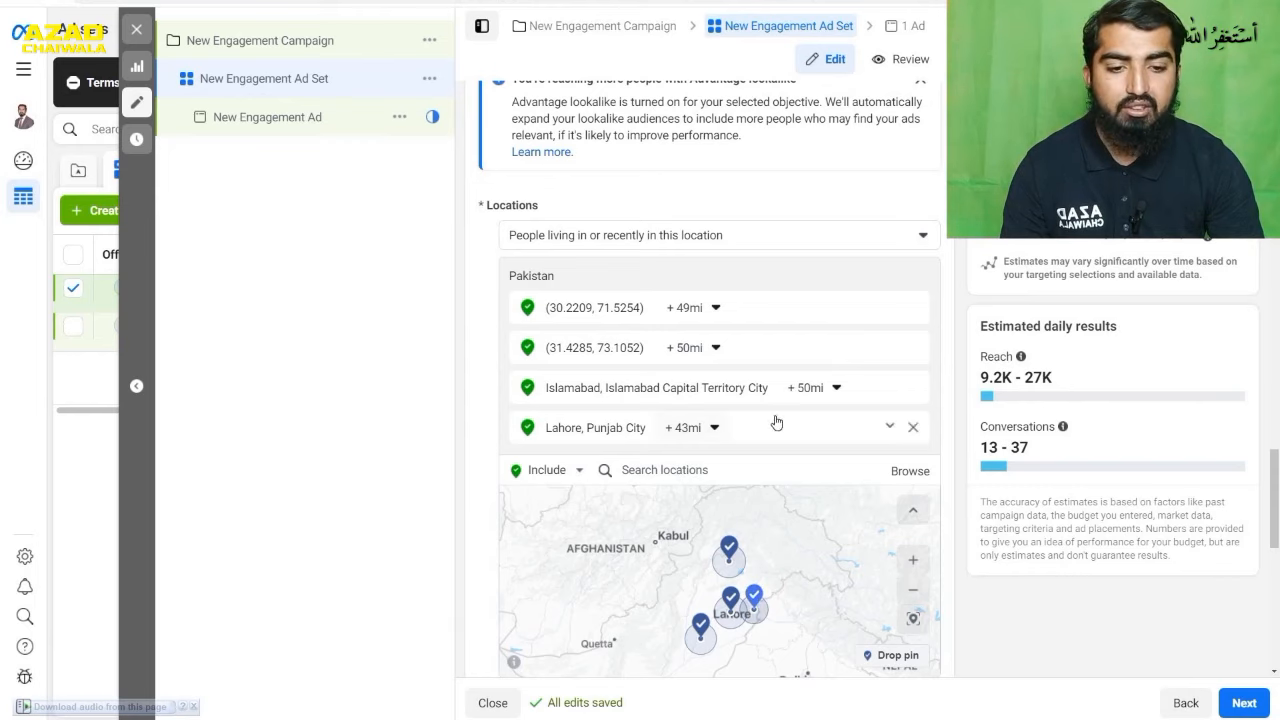
- Remove the Lahore and Islamabad locations and both dropped pins from the ad set's audience
left_click(912, 429)
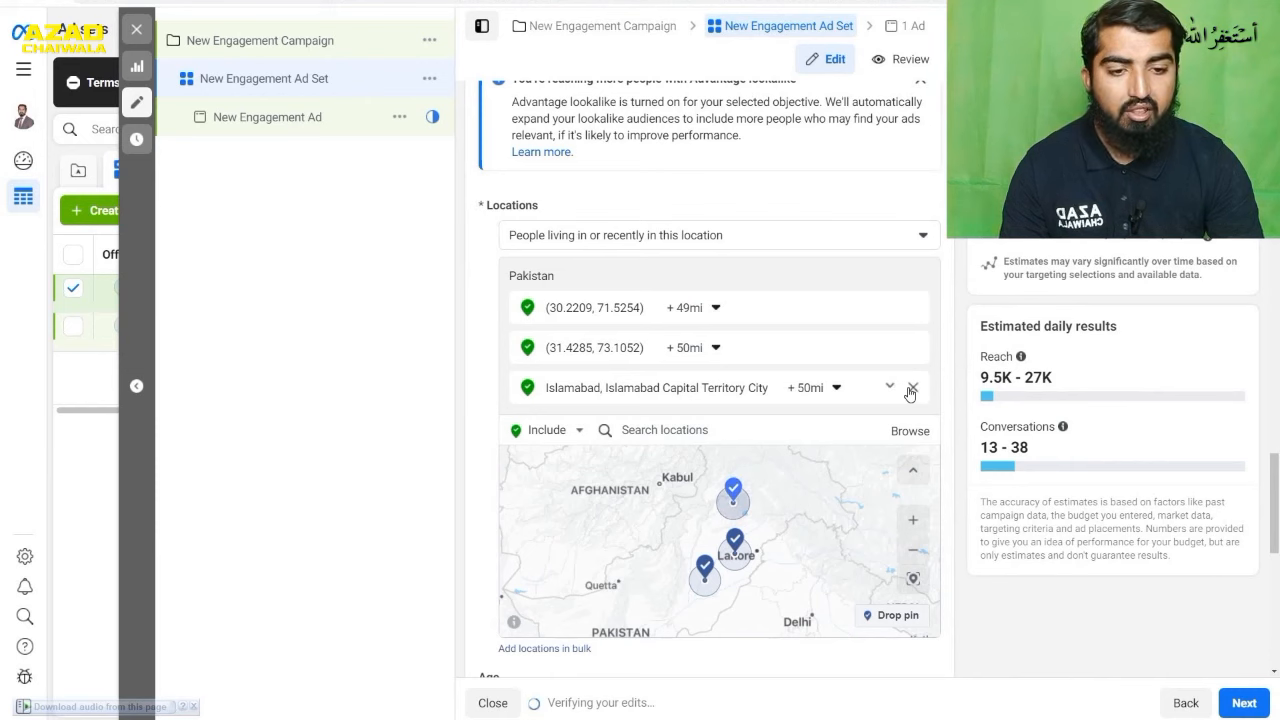
left_click(912, 387)
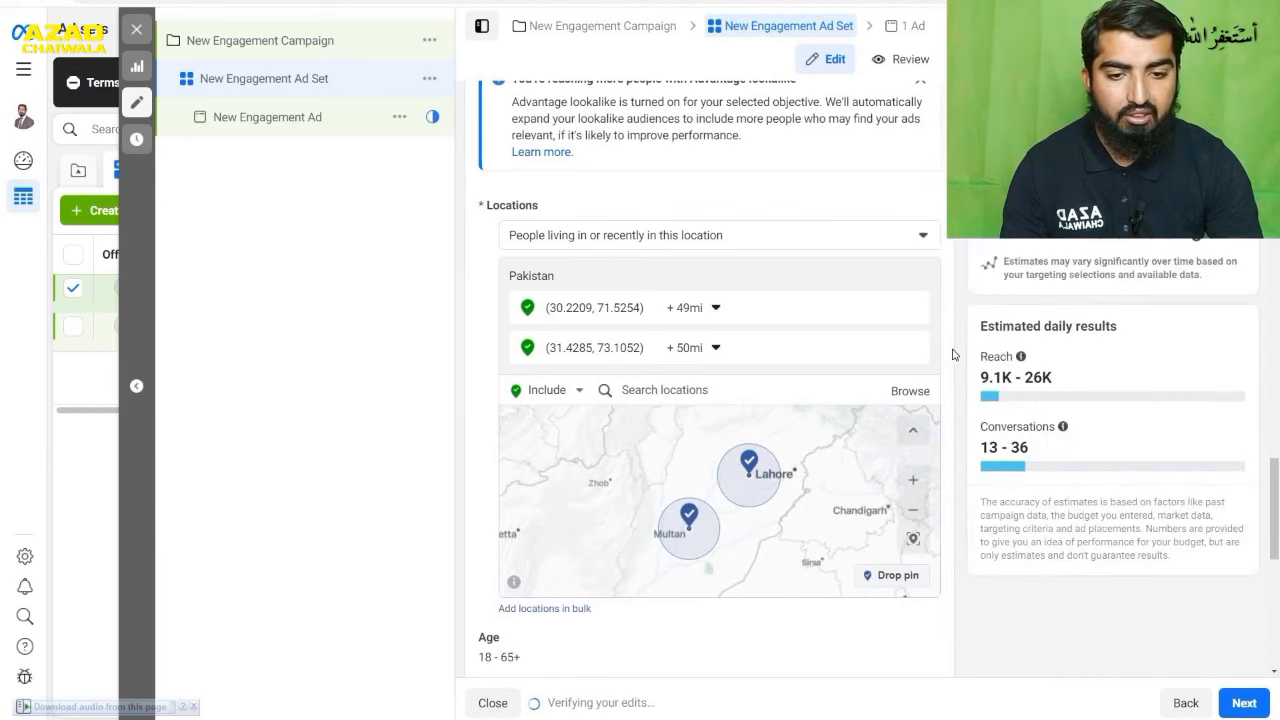
left_click(913, 308)
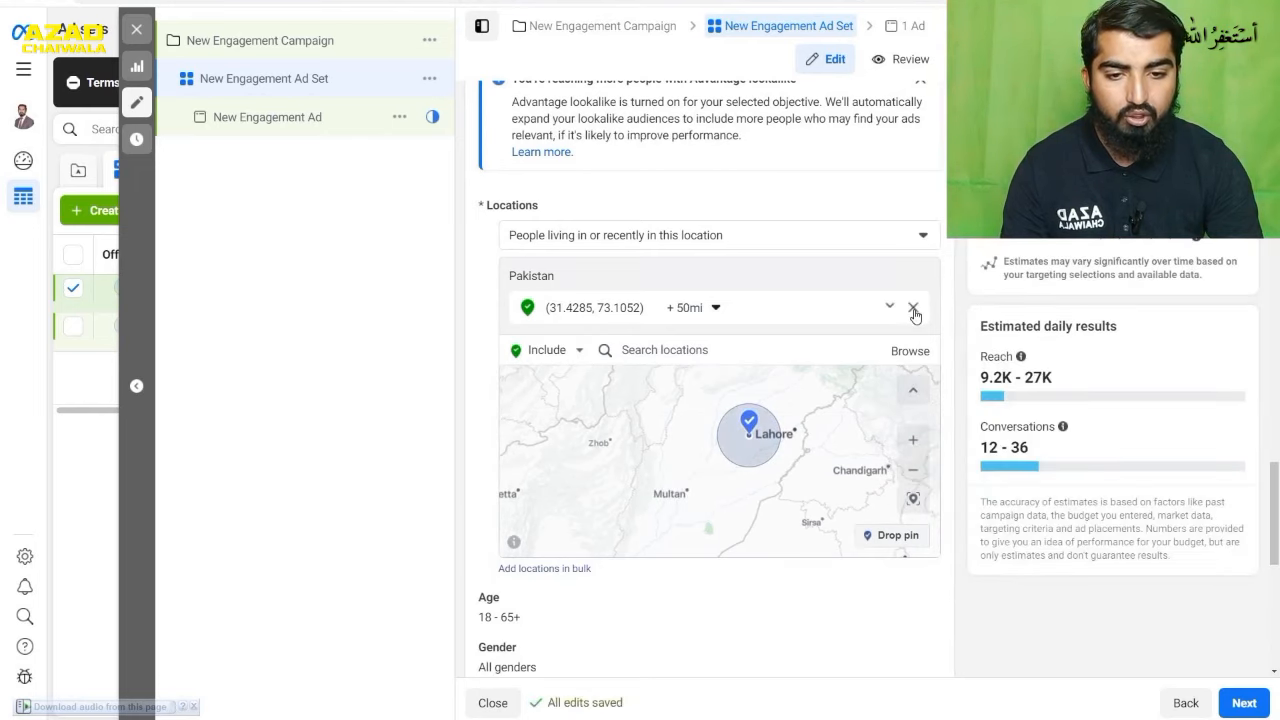
left_click(913, 308)
- Include the country Pakistan as a location in the ad set's audience
left_click(772, 326)
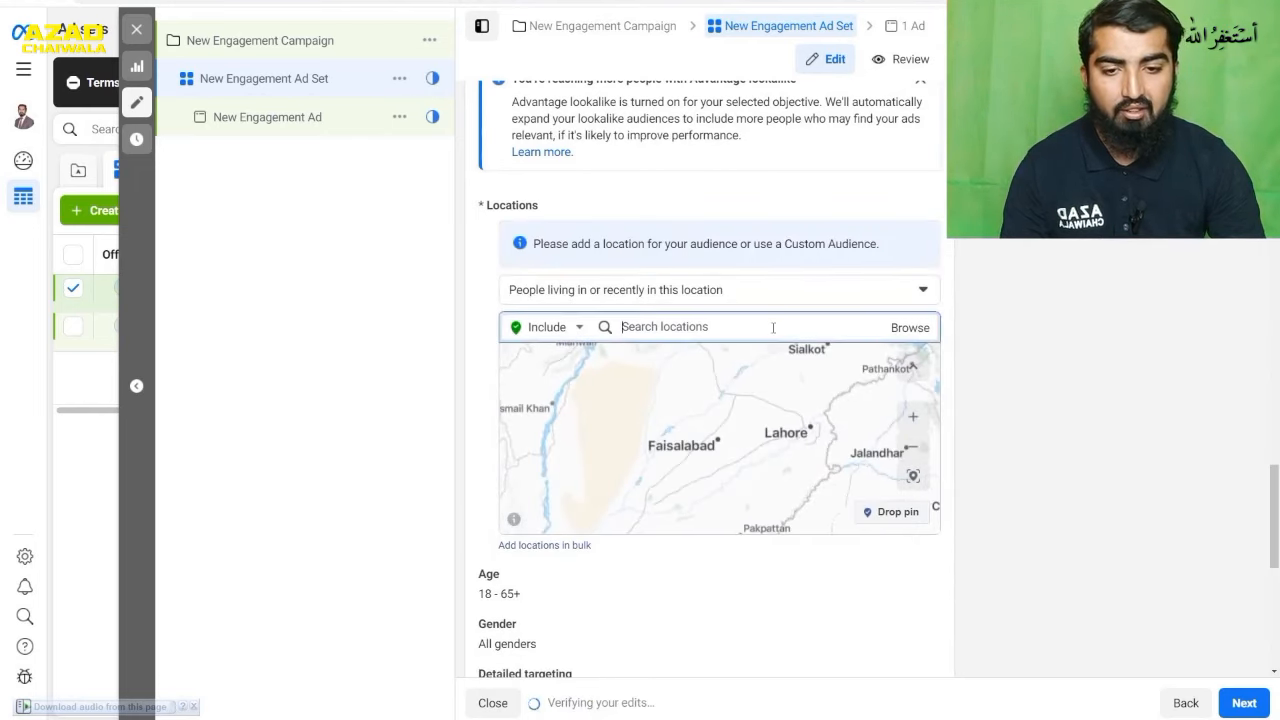
type("paksi")
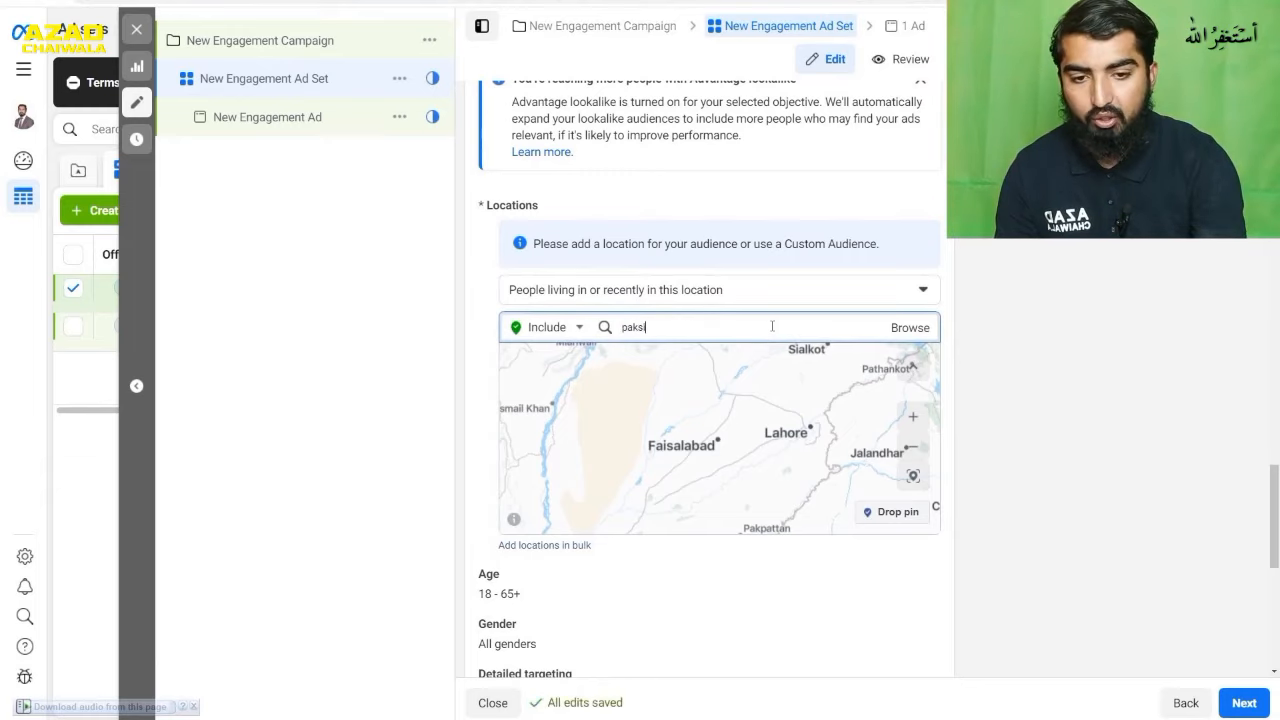
key("BackSpace")
type("ista")
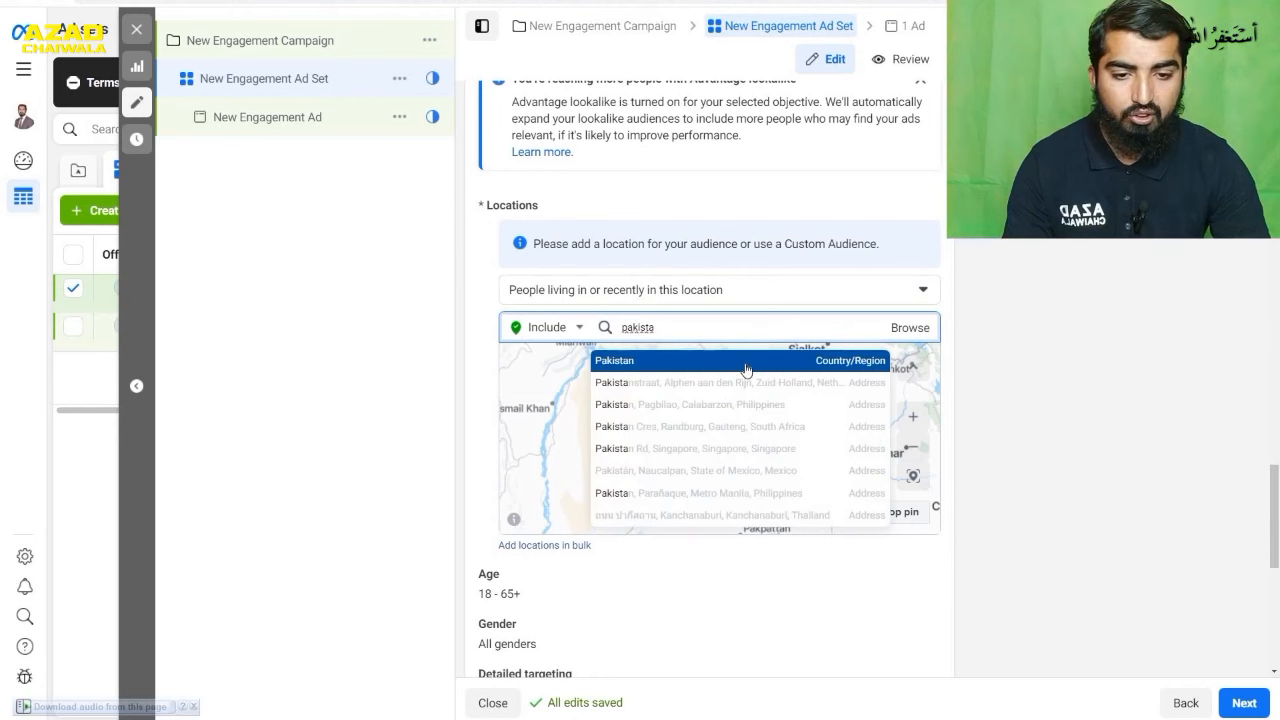
left_click(739, 360)
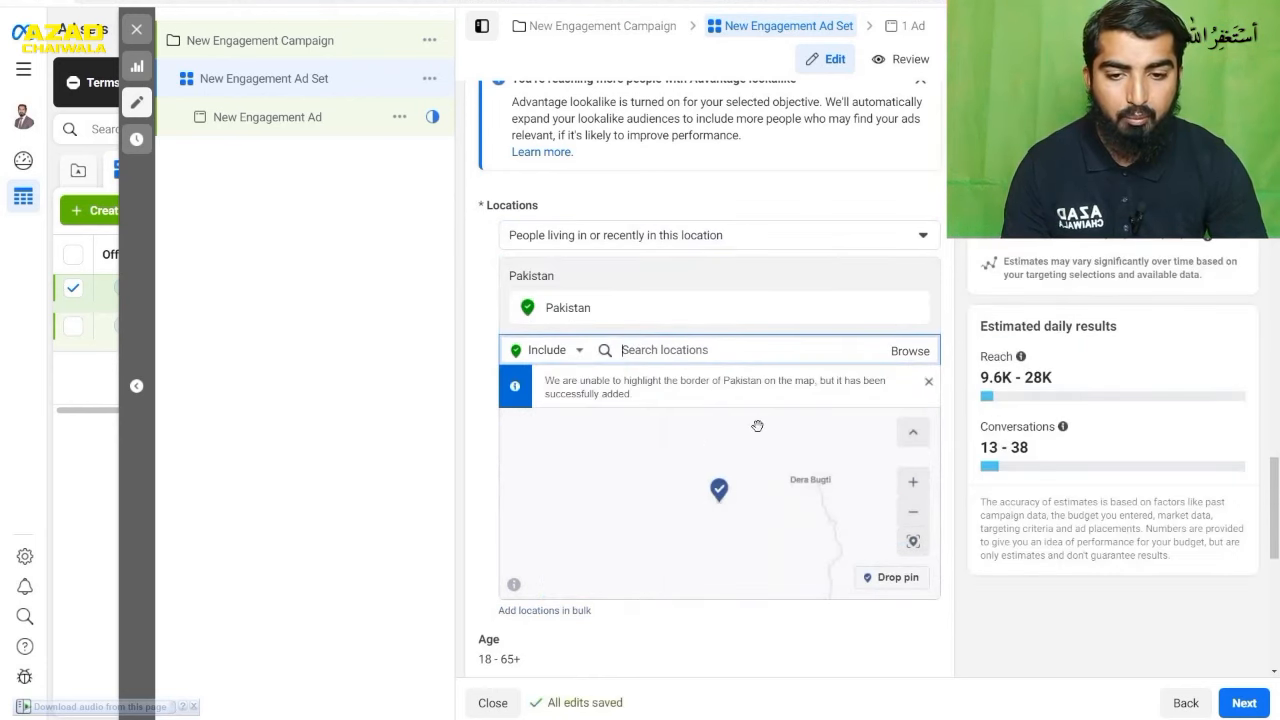
scroll(767, 467, "down", 3)
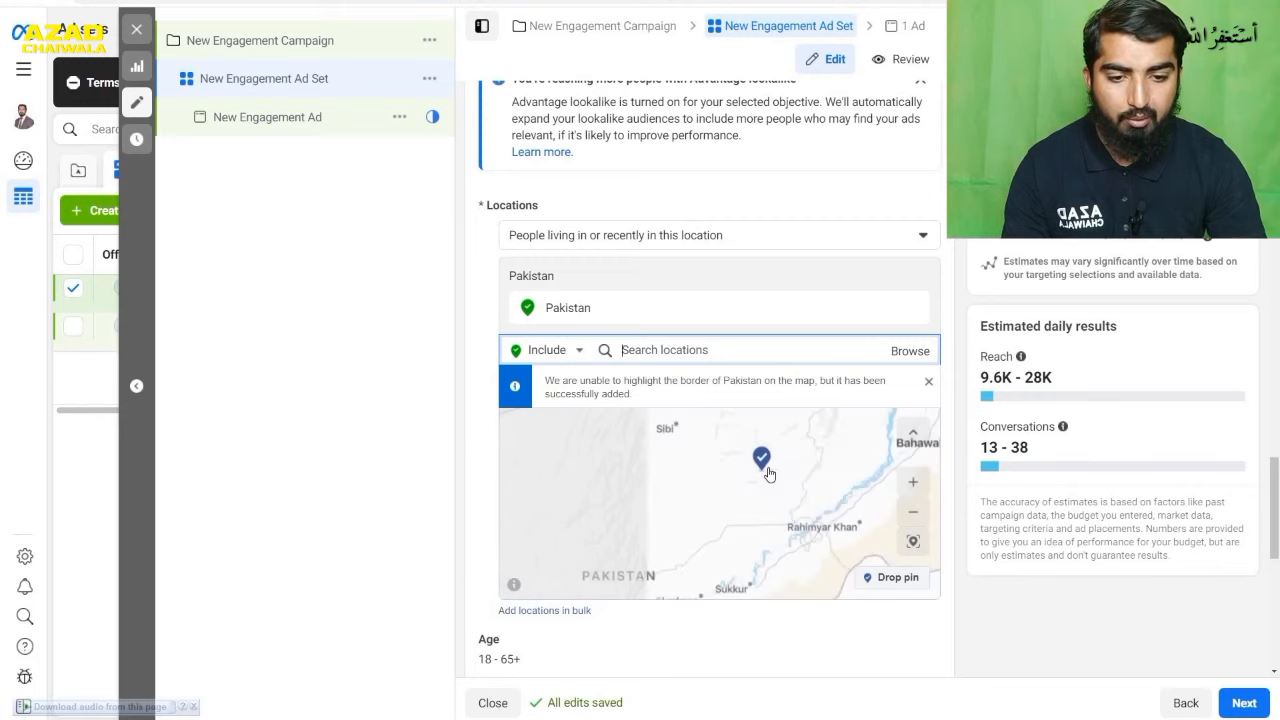
scroll(768, 472, "down", 3)
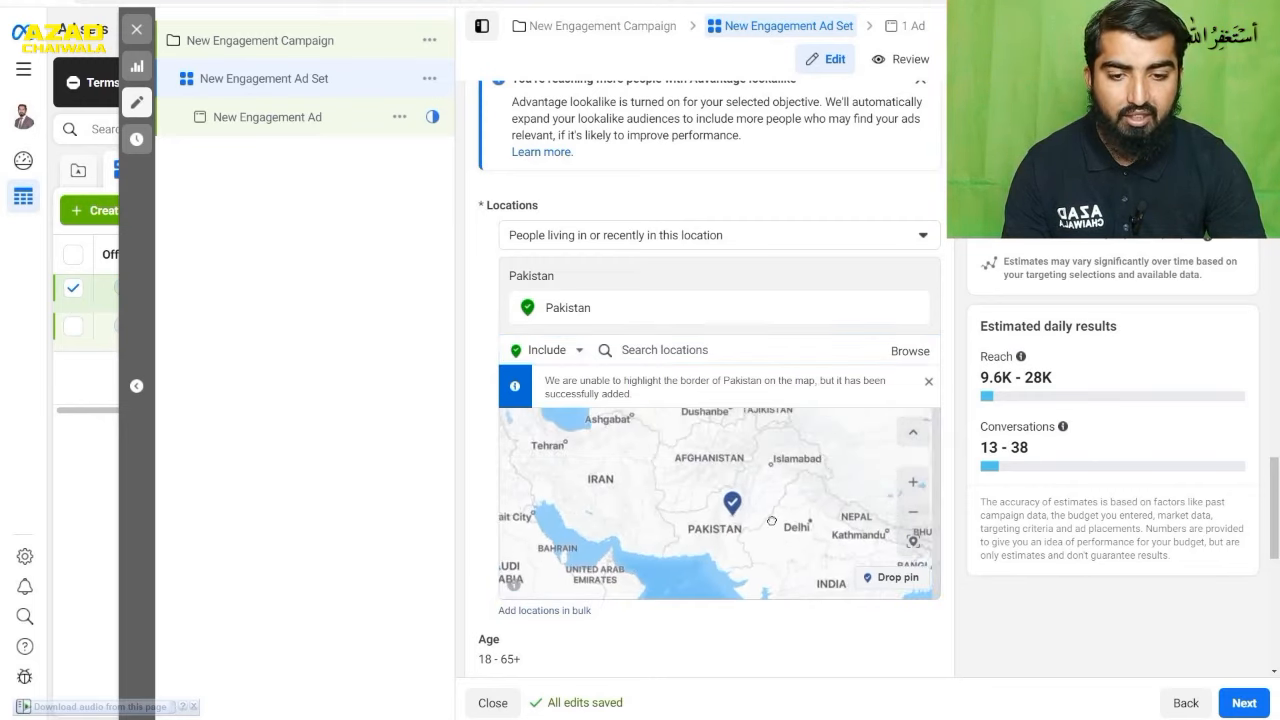
- Switch the mode for adding audience locations from Include to Exclude
left_click(660, 349)
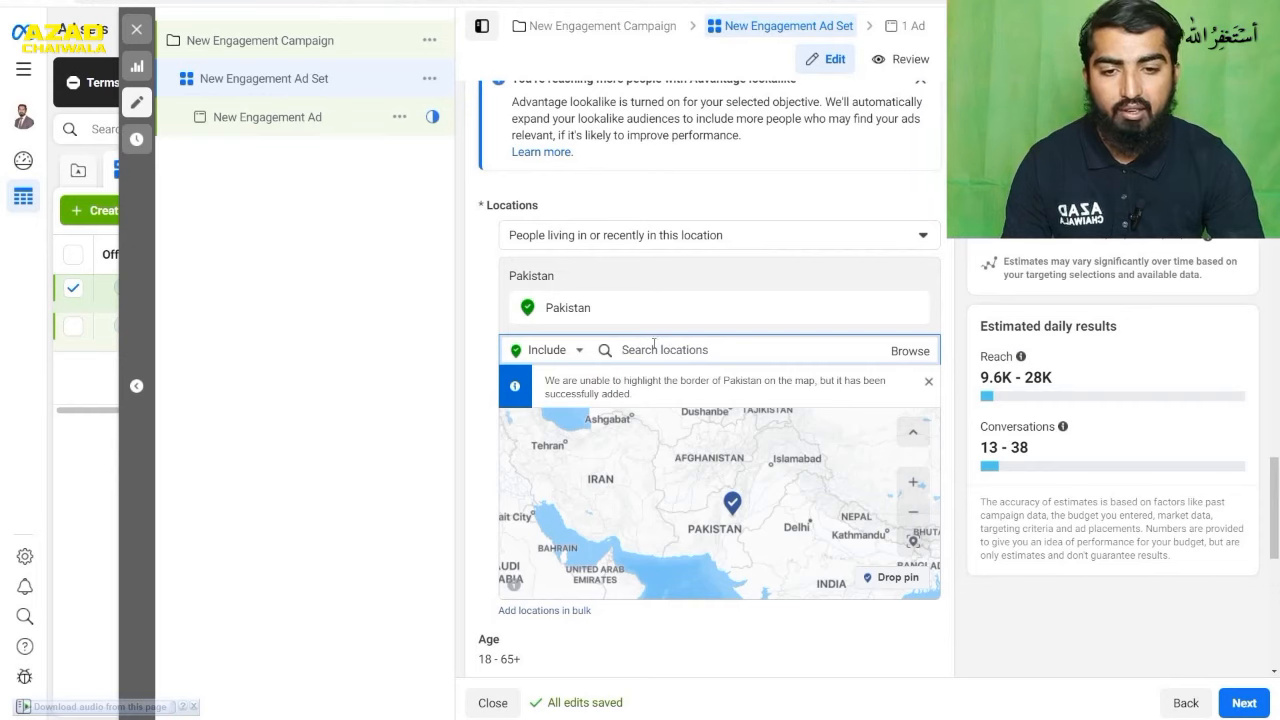
left_click(578, 350)
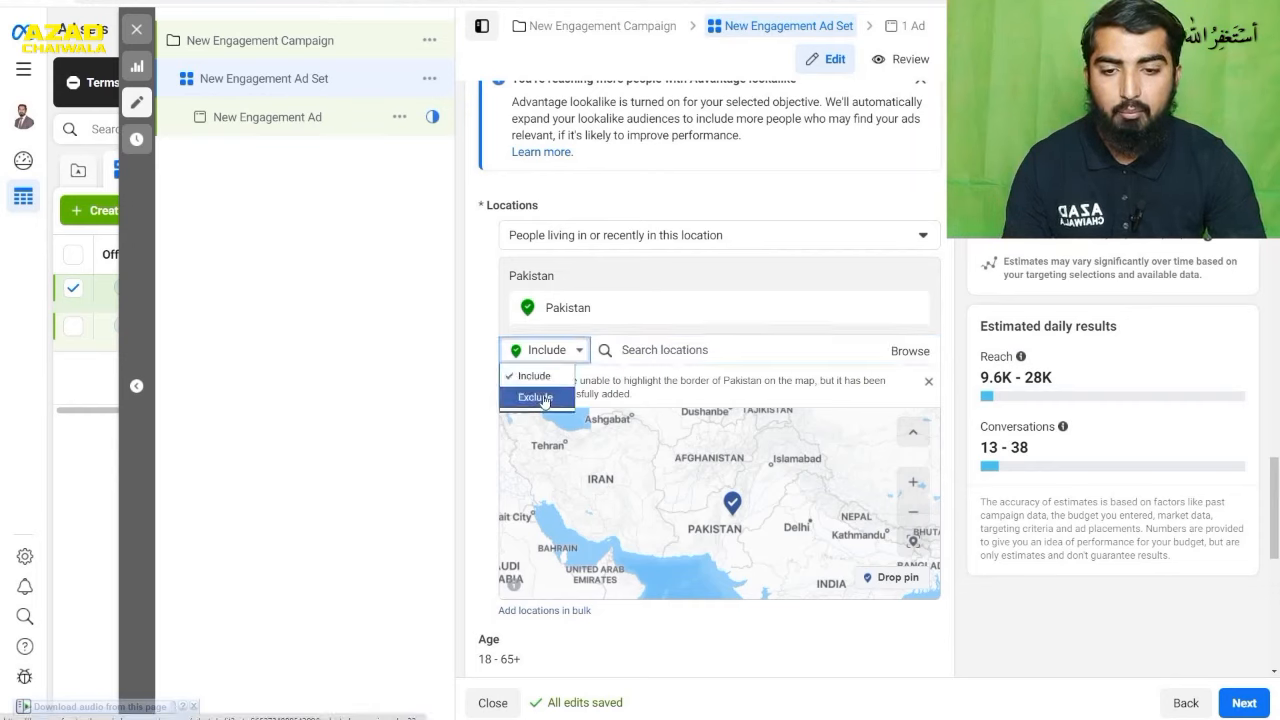
left_click(545, 398)
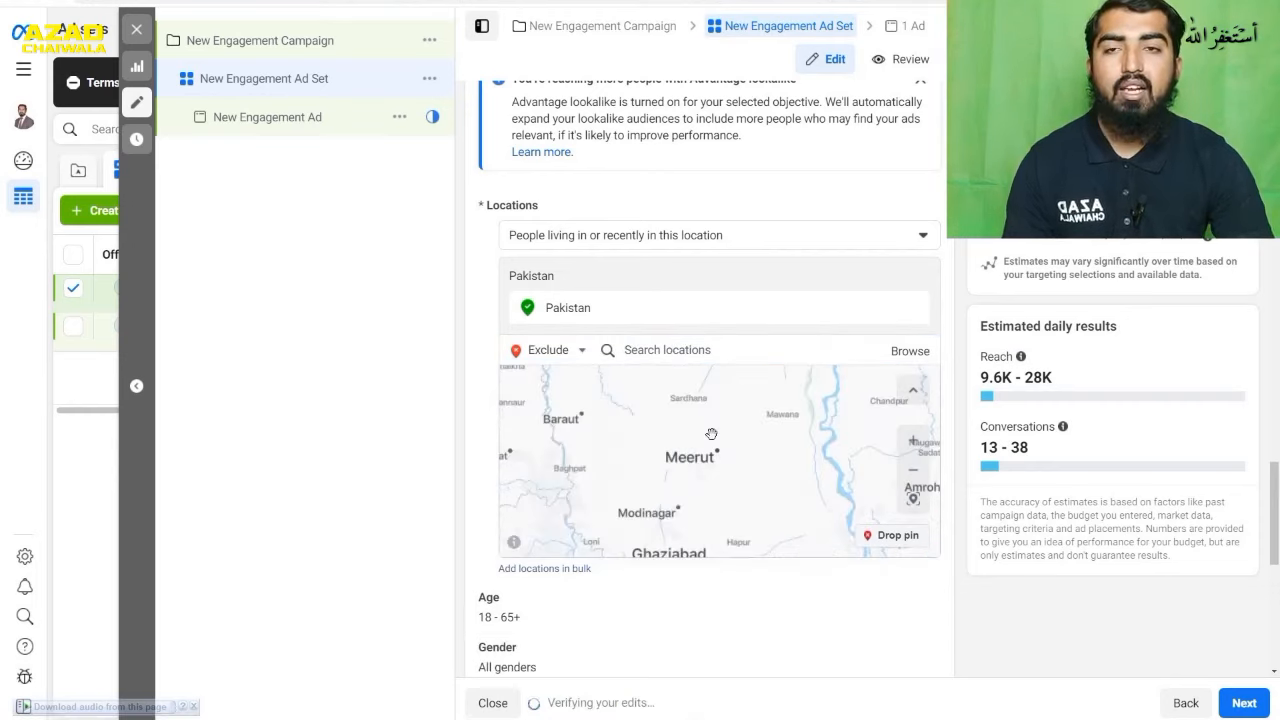
- Drop an exclusion pin on Rawalpindi in the map and set its radius to 50 miles
scroll(711, 444, "down", 2)
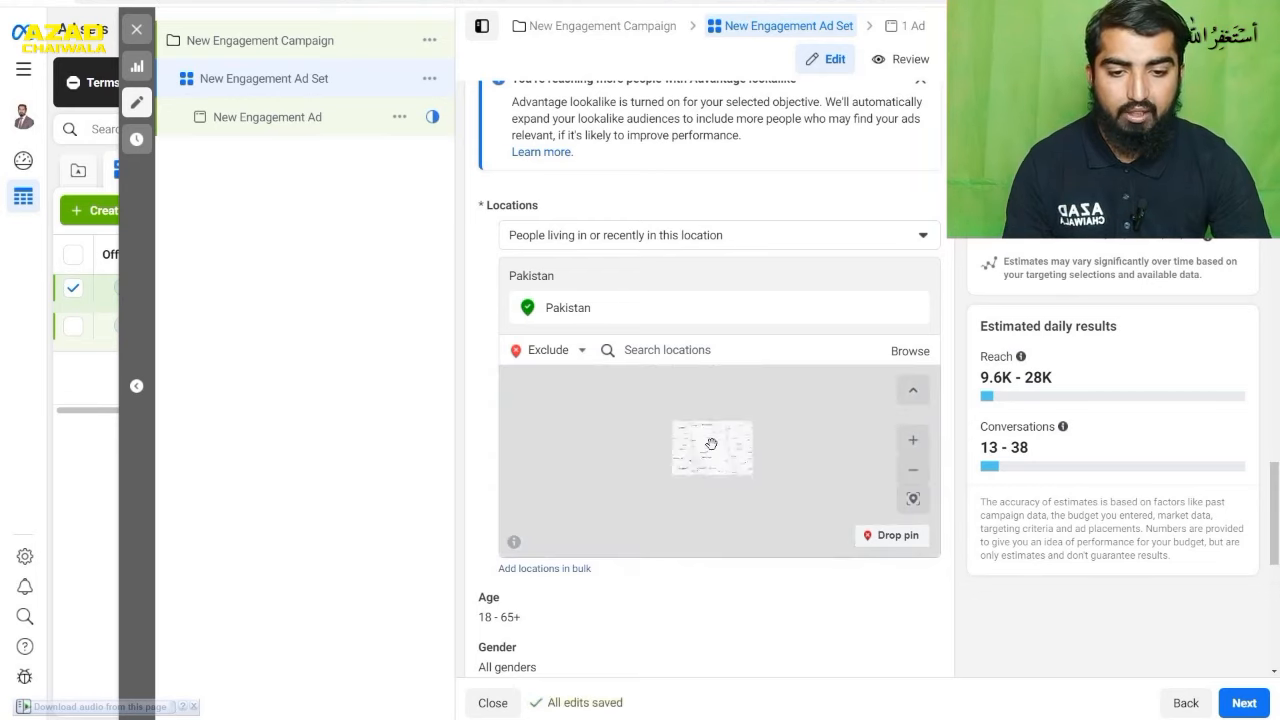
left_click_drag(711, 446, 751, 405)
scroll(729, 452, "down", 2)
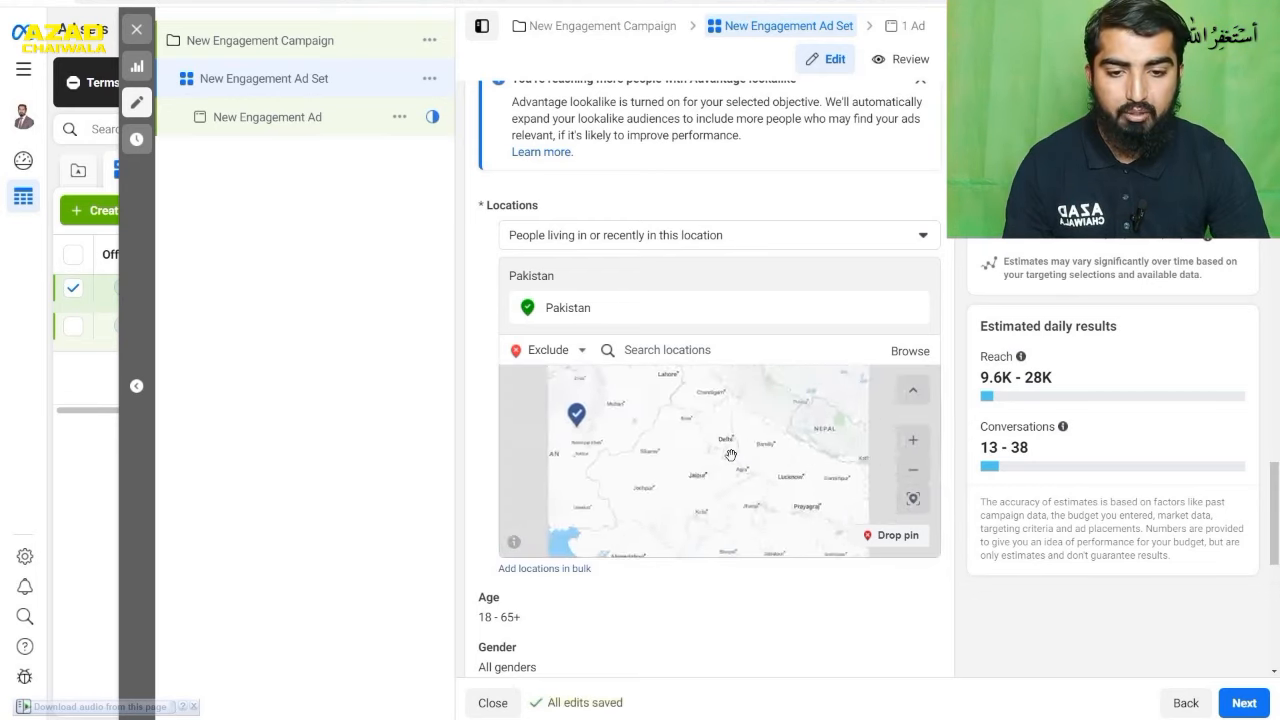
left_click_drag(677, 475, 683, 519)
scroll(700, 458, "up", 5)
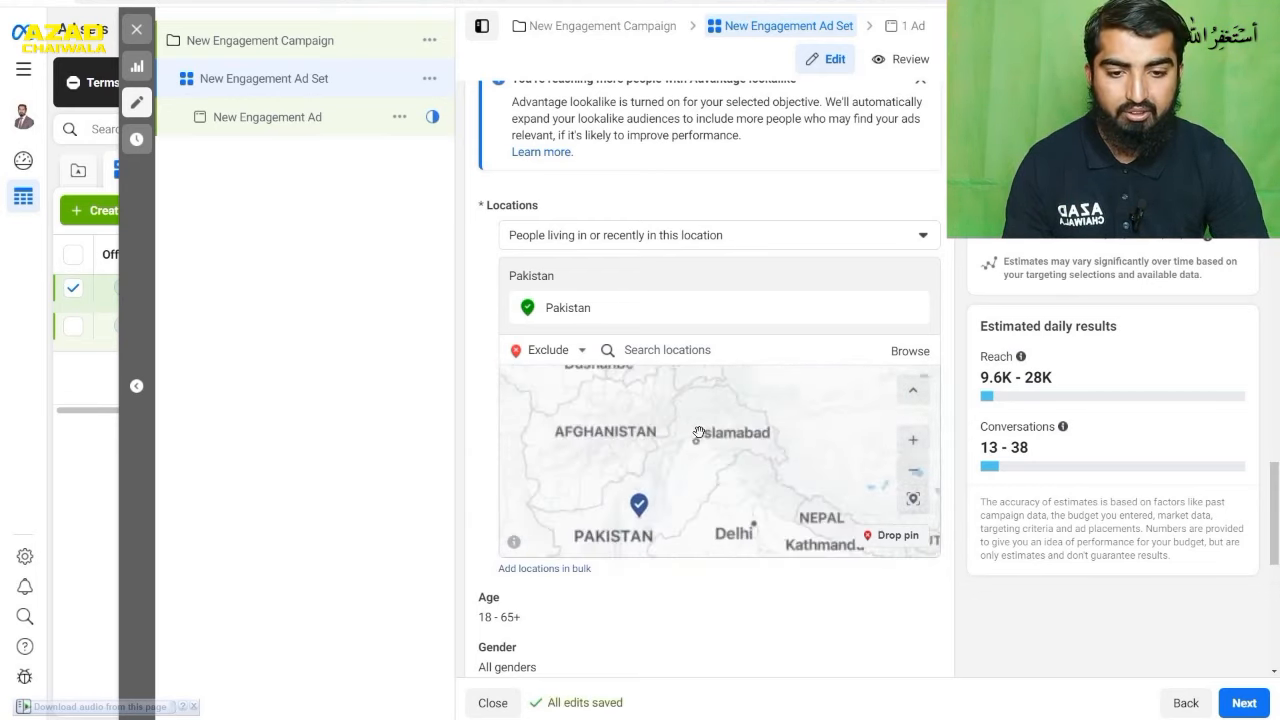
left_click_drag(705, 459, 739, 426)
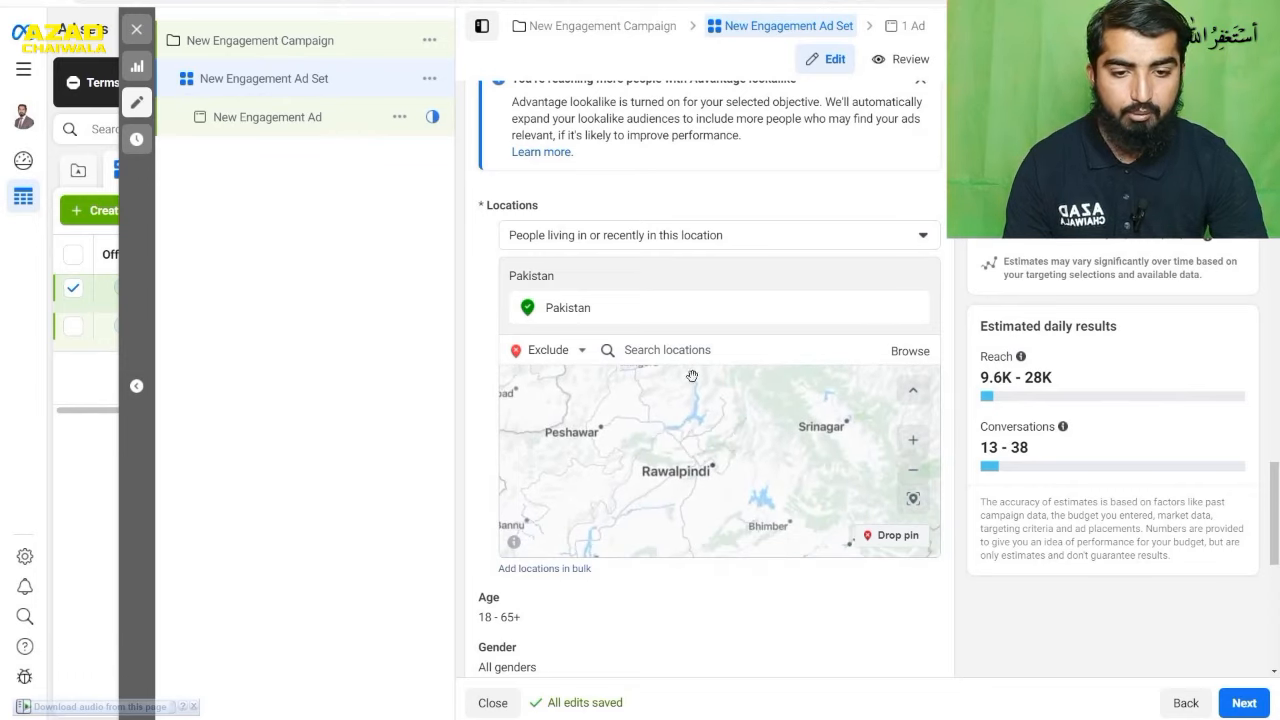
left_click(888, 537)
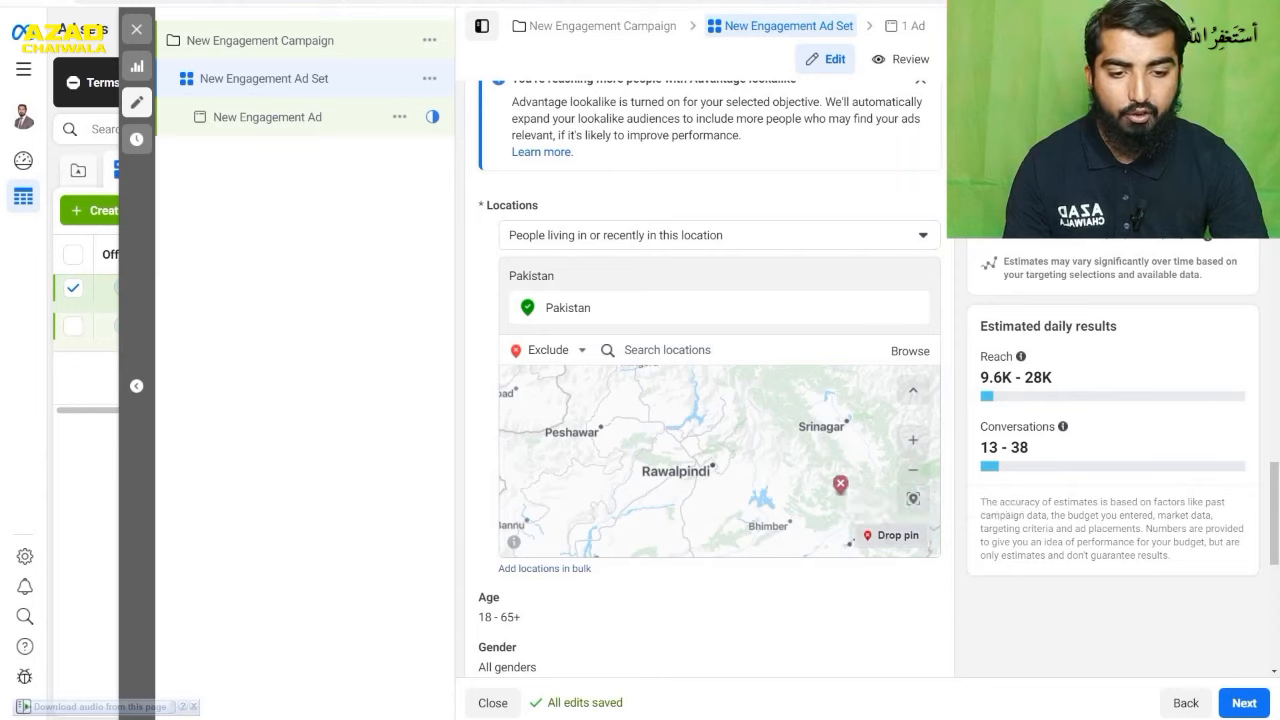
left_click(712, 464)
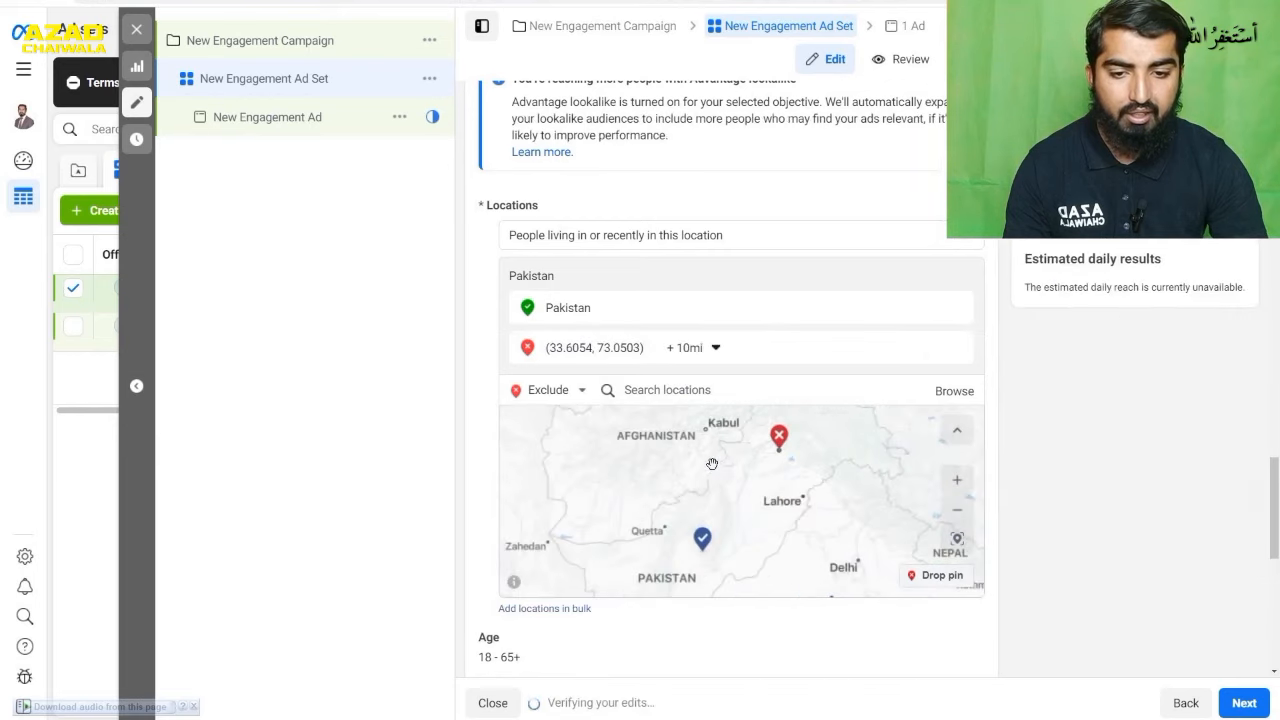
left_click(708, 348)
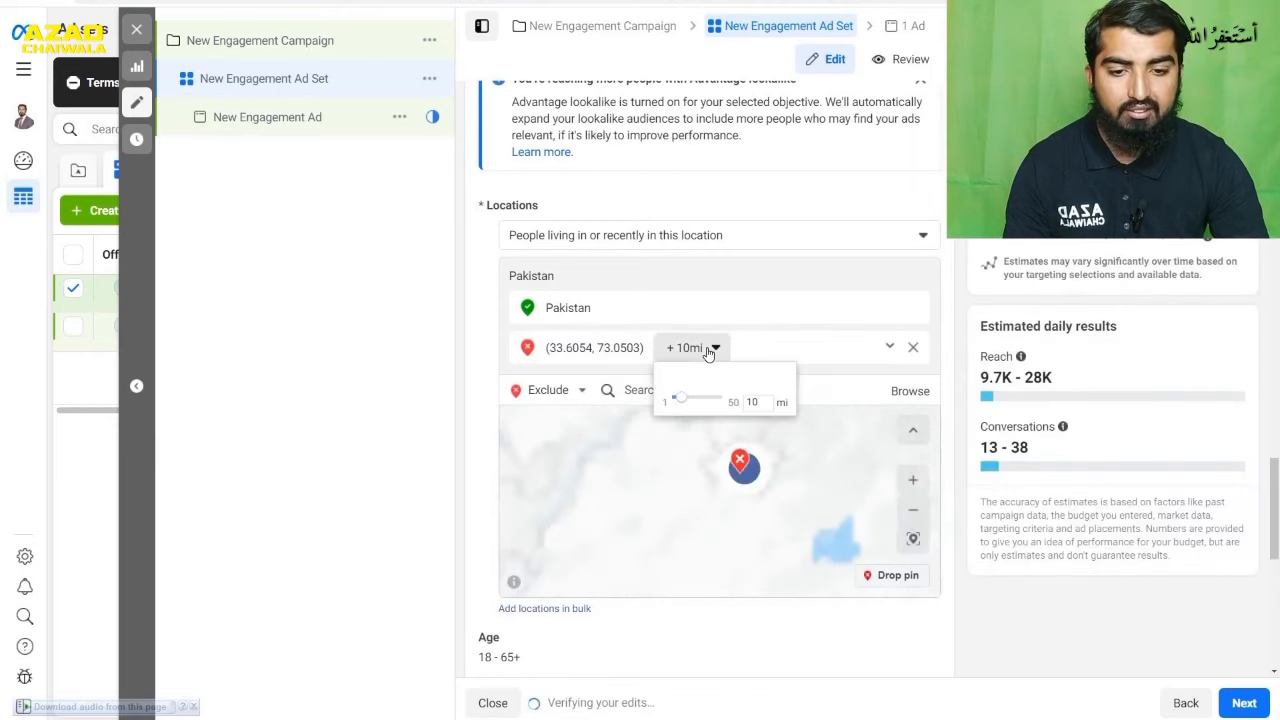
left_click_drag(684, 401, 735, 398)
left_click(728, 358)
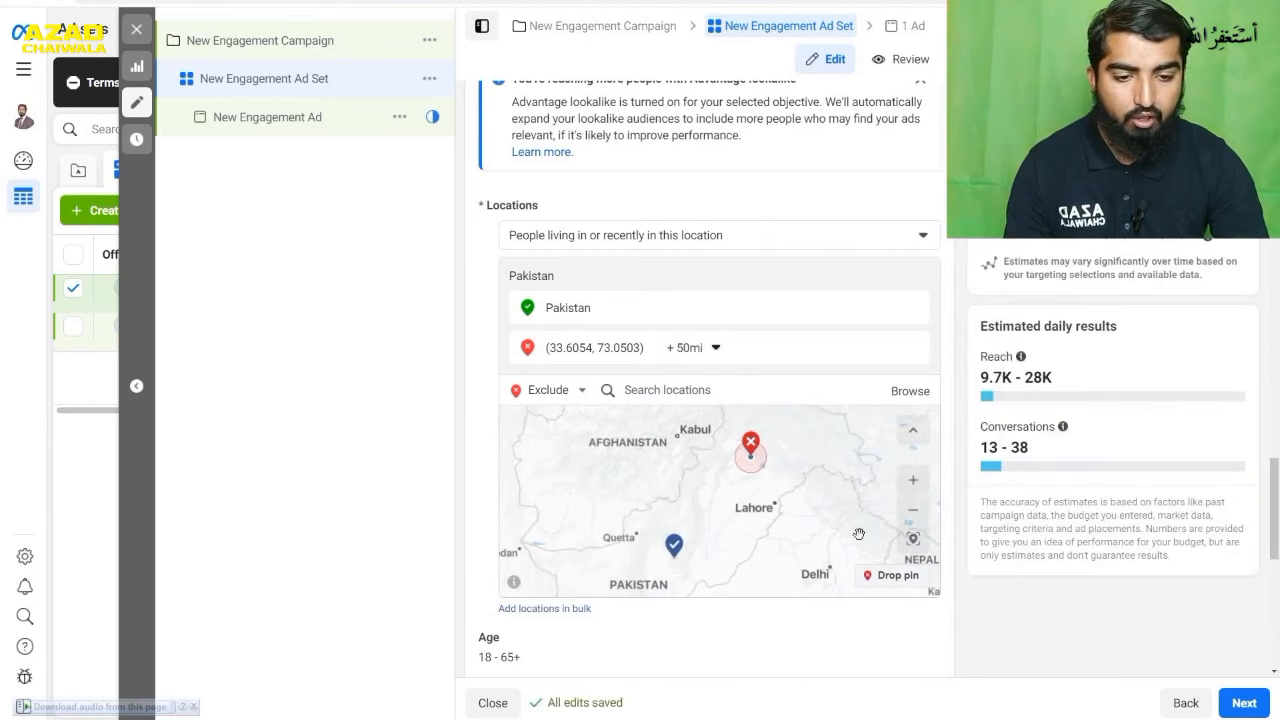
- Drop another exclusion pin just west of Lahore in the map and set its radius to 50 miles
left_click(897, 576)
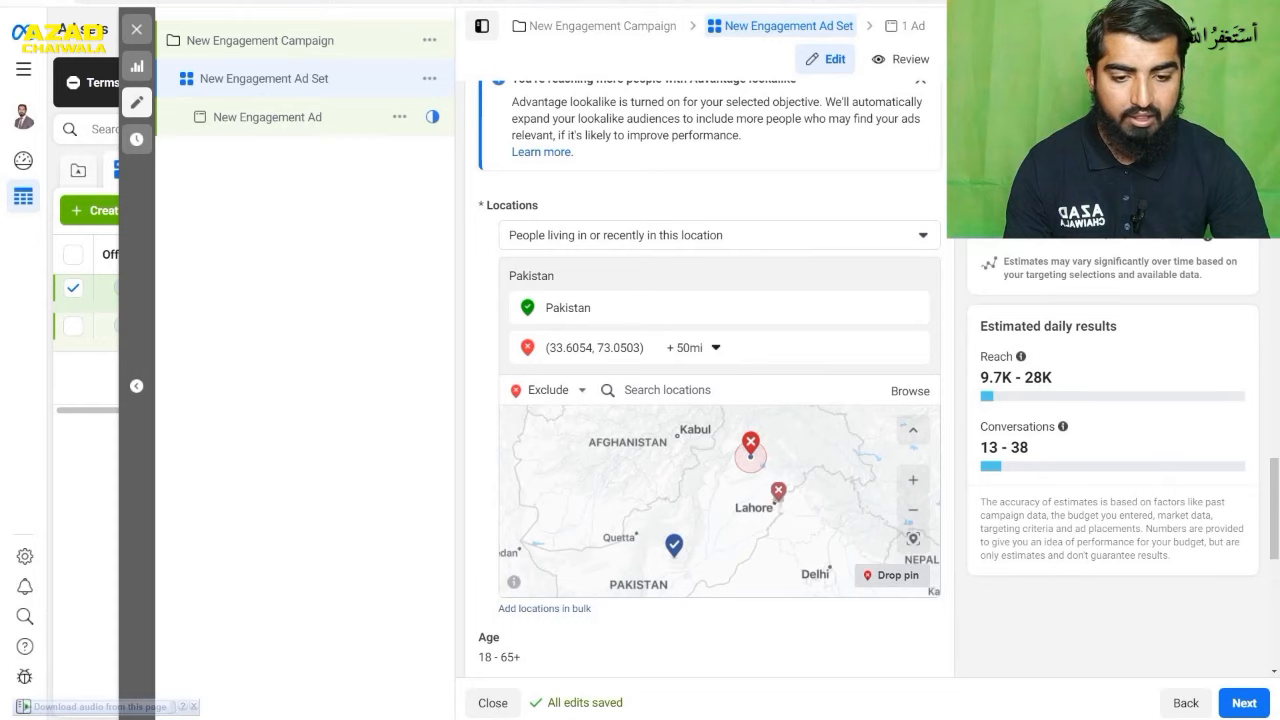
left_click(764, 503)
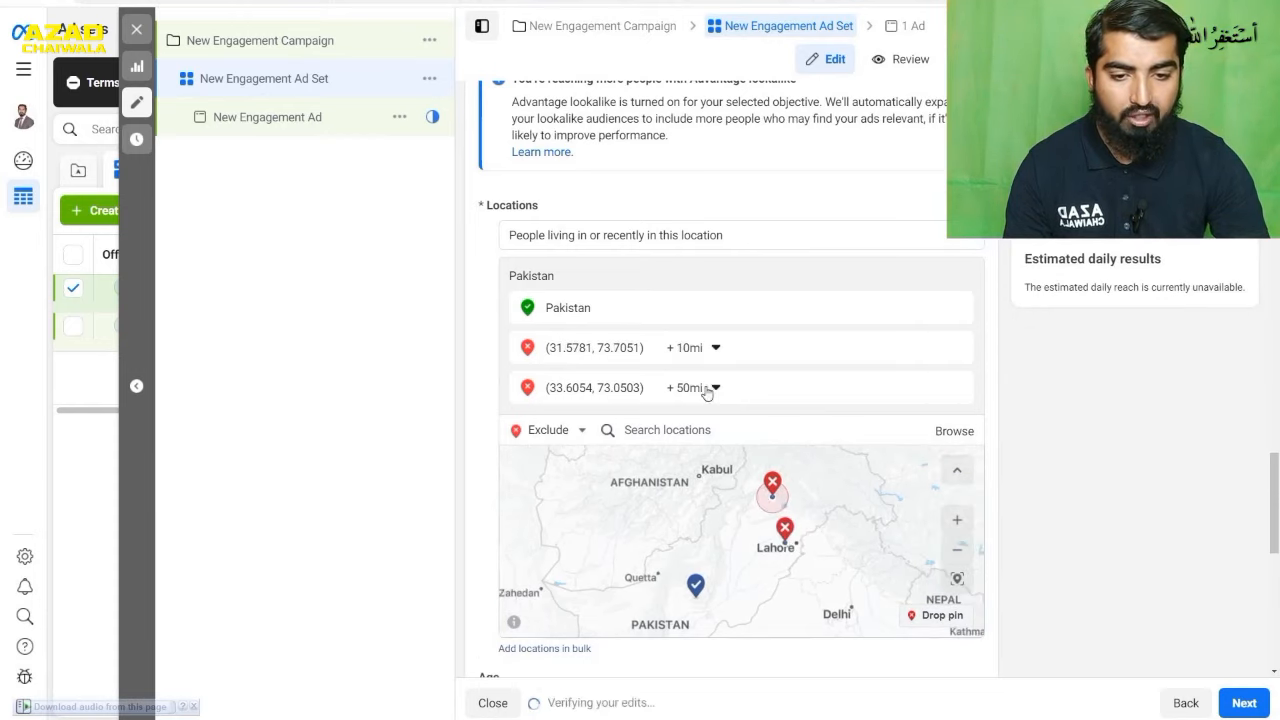
left_click(707, 358)
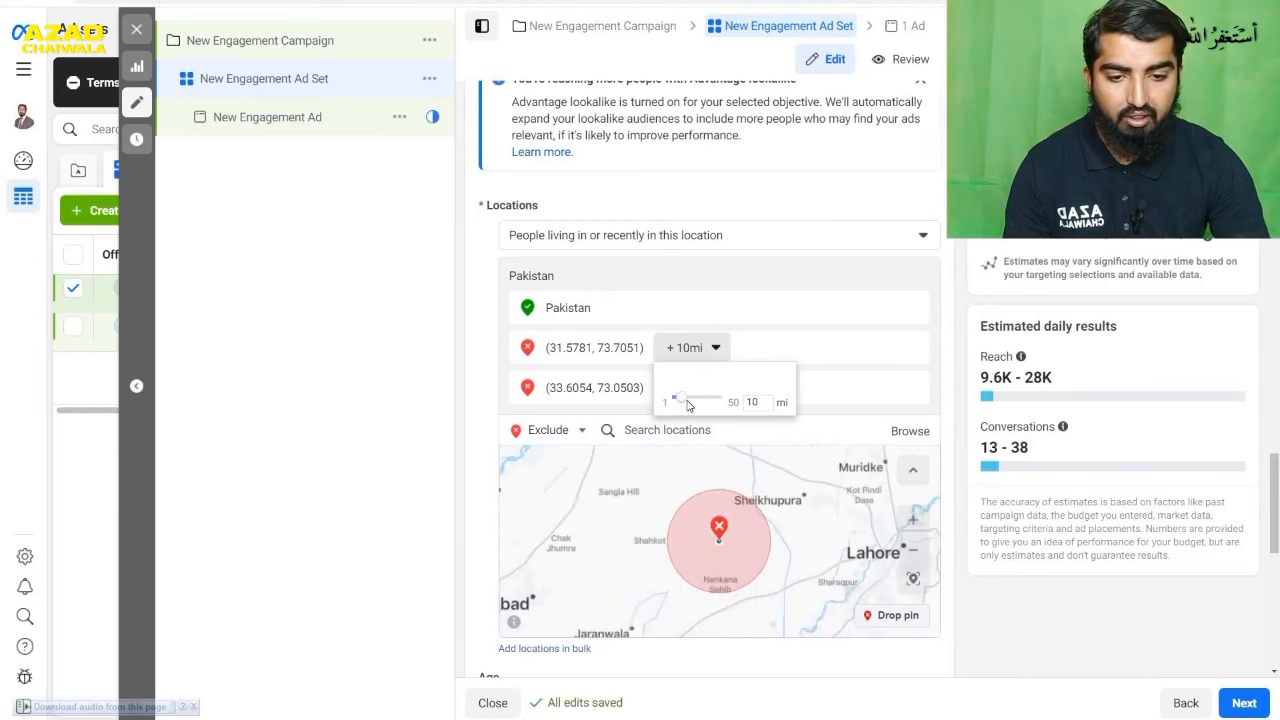
left_click_drag(687, 405, 737, 400)
left_click(786, 391)
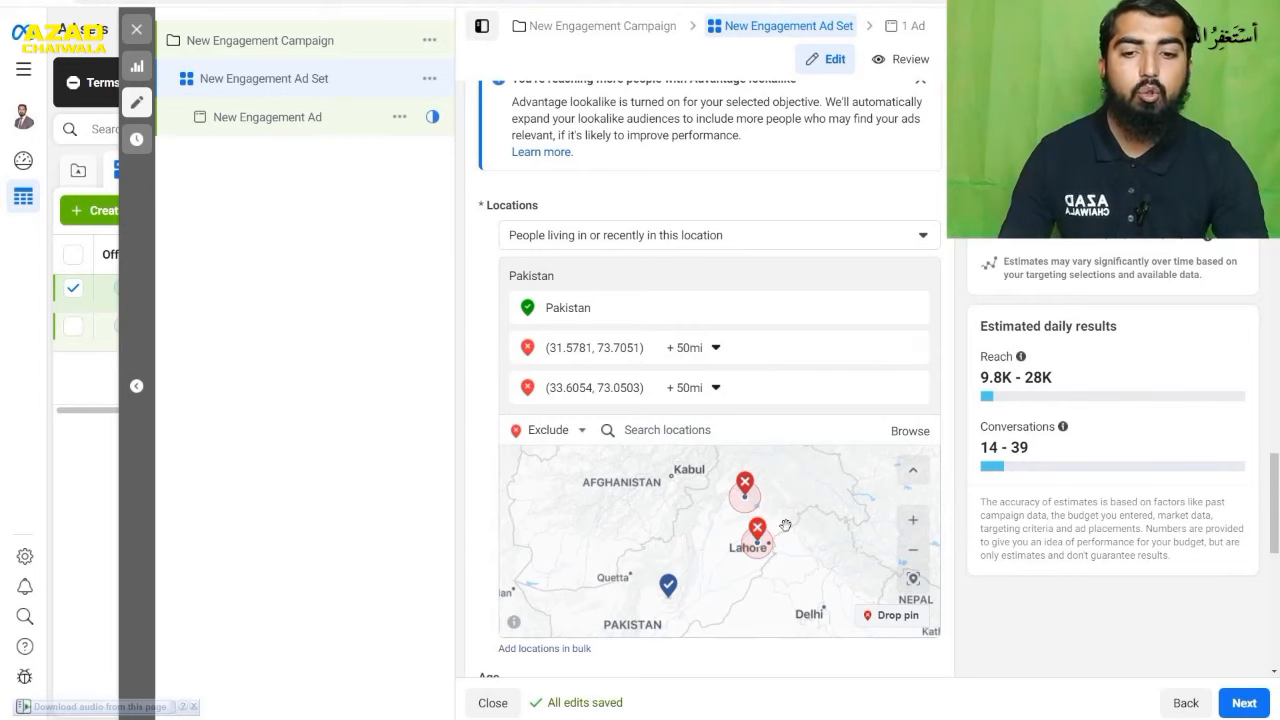
- Delete the exclusion pin on Rawalpindi from the map
left_click(744, 484)
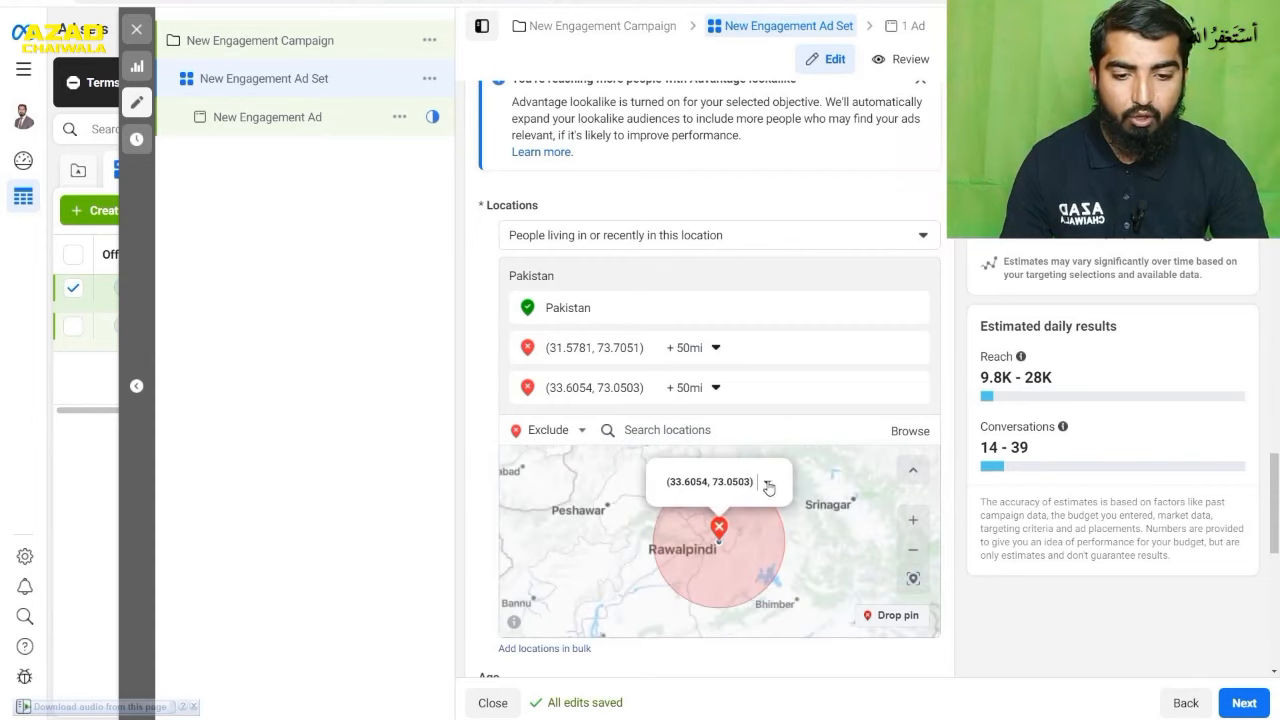
left_click(768, 485)
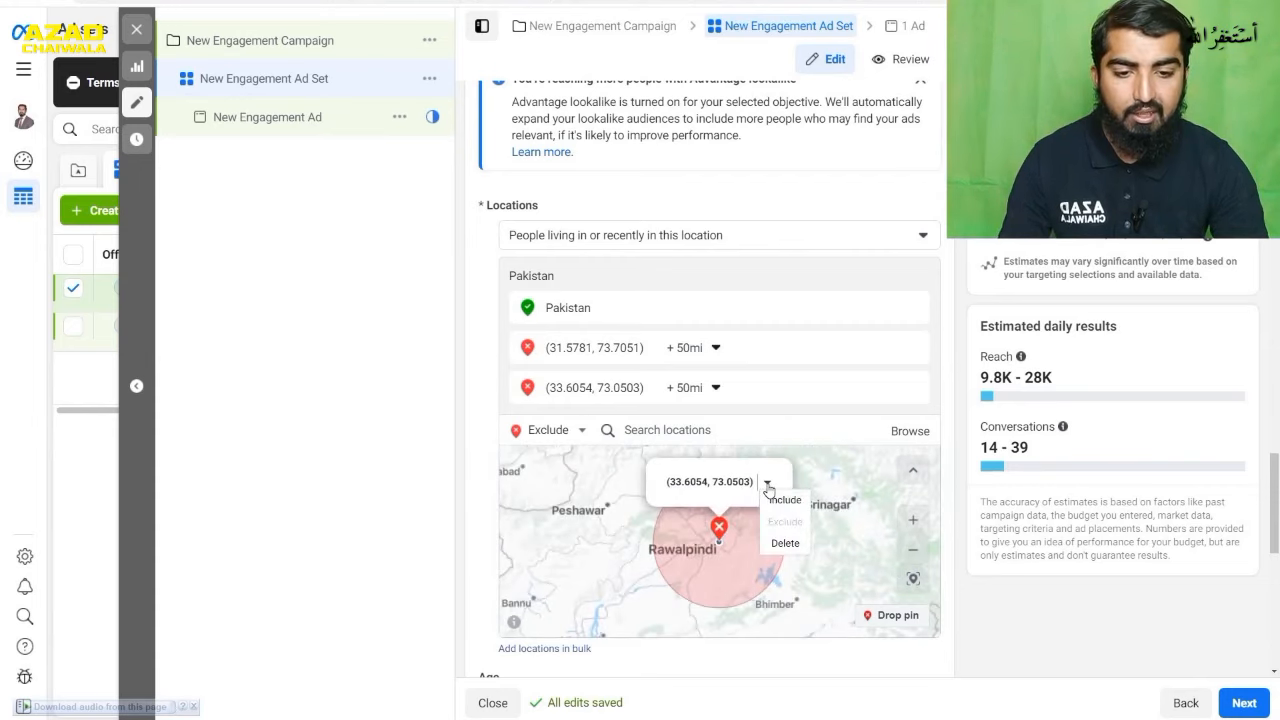
left_click(777, 542)
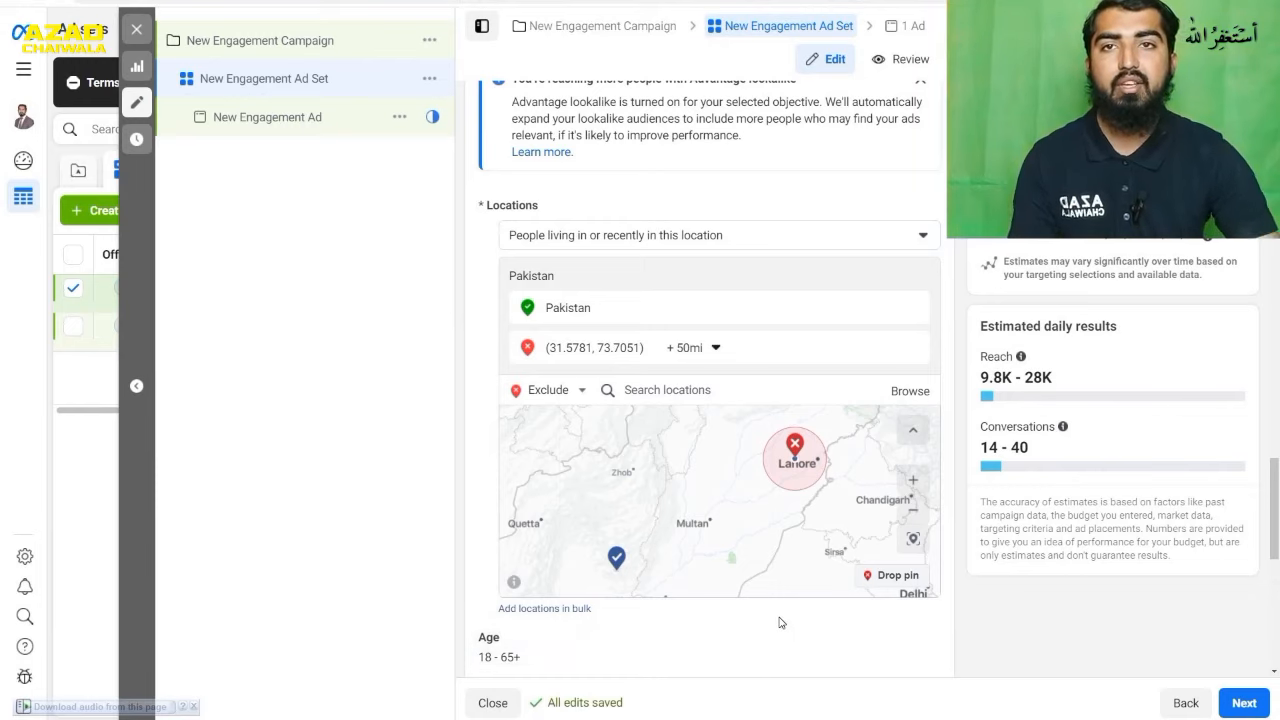
- Set the audience's maximum age to 30, keeping 18 as the minimum
scroll(780, 619, "down", 2)
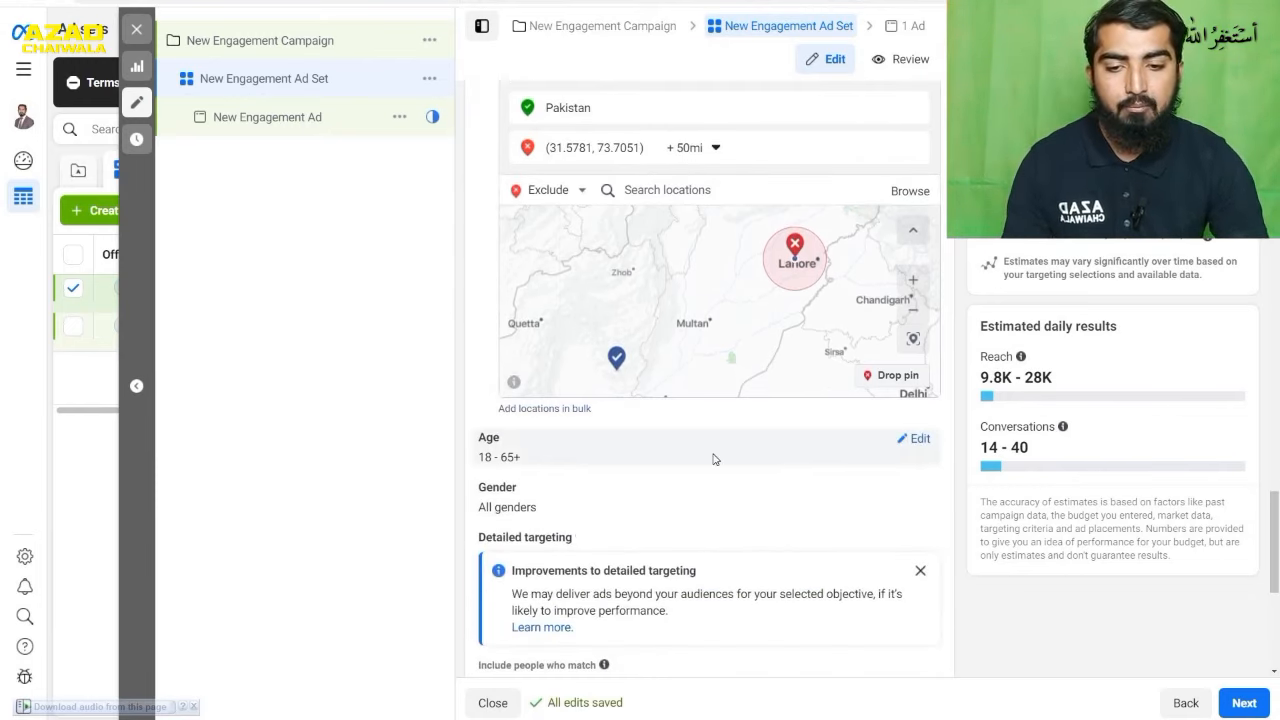
left_click(918, 440)
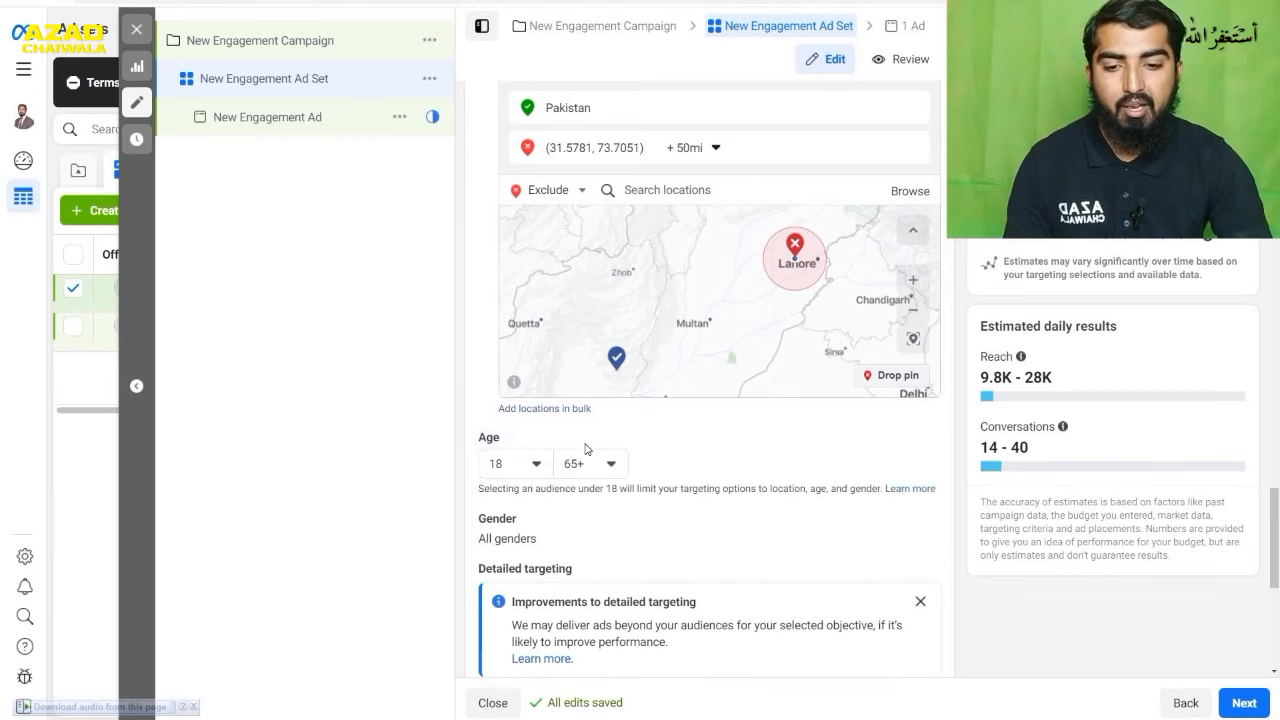
left_click(524, 478)
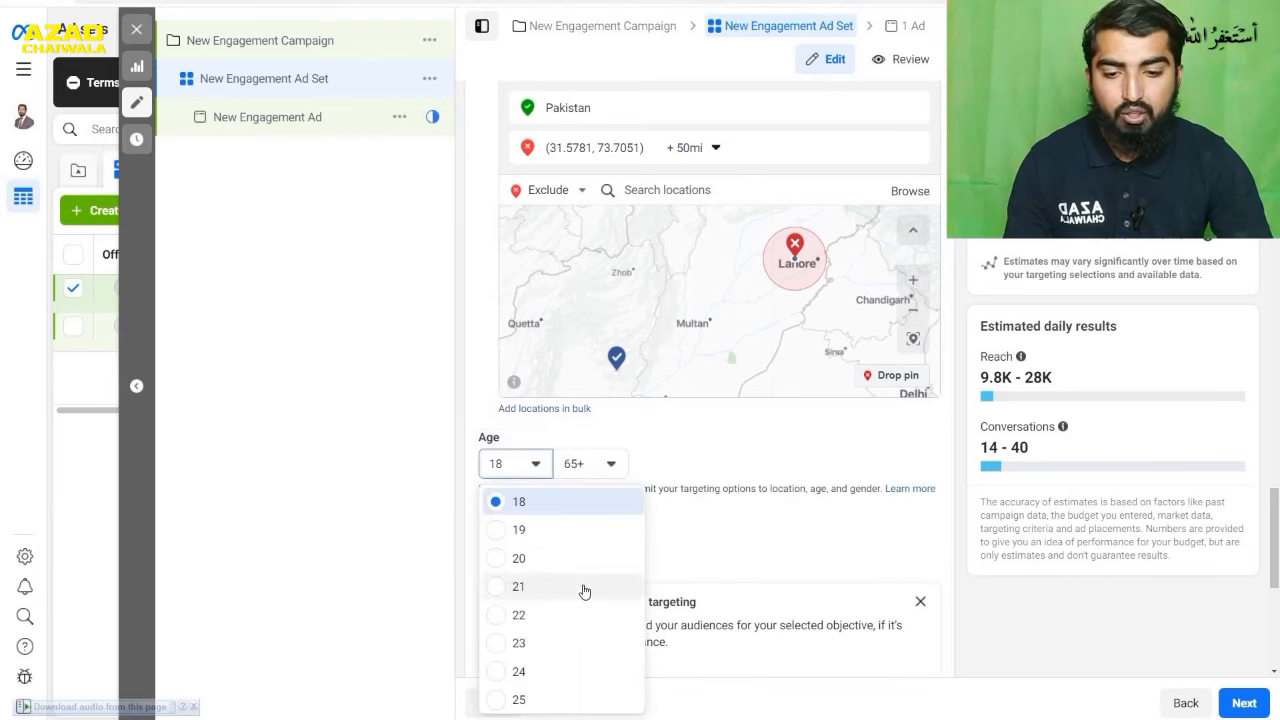
scroll(583, 591, "down", 1)
scroll(584, 591, "up", 1)
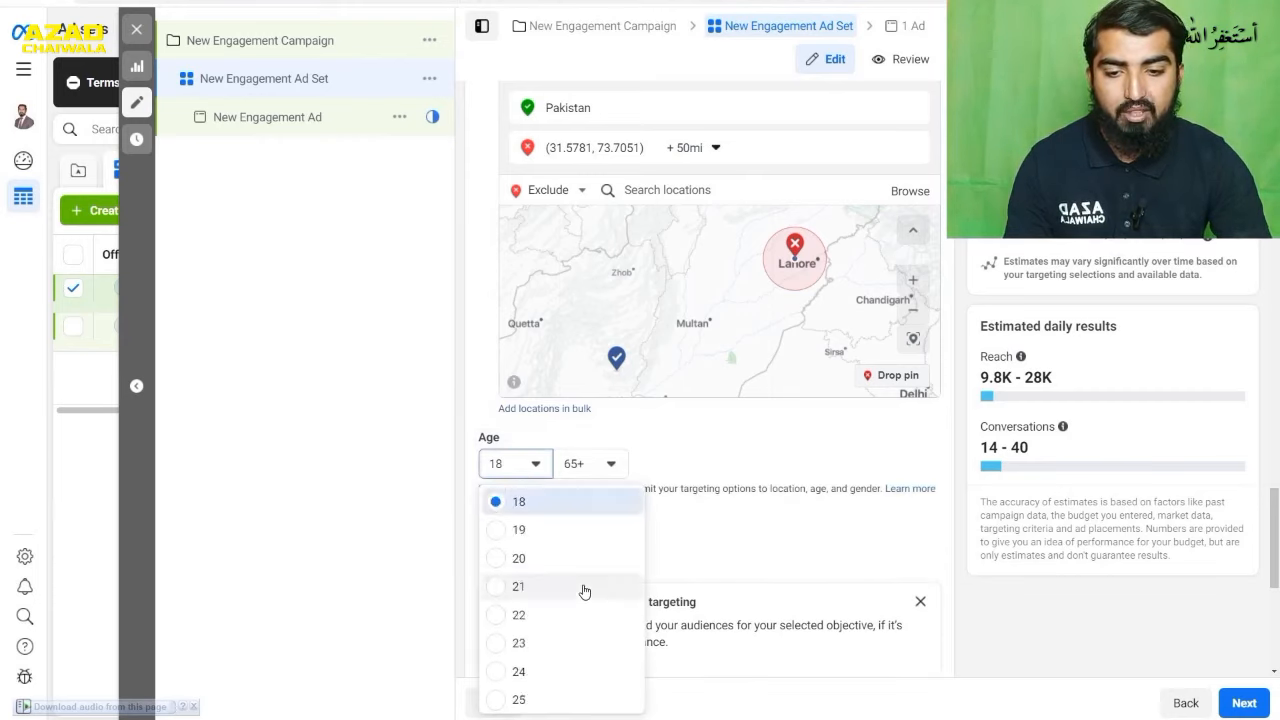
left_click(608, 463)
scroll(663, 681, "up", 12)
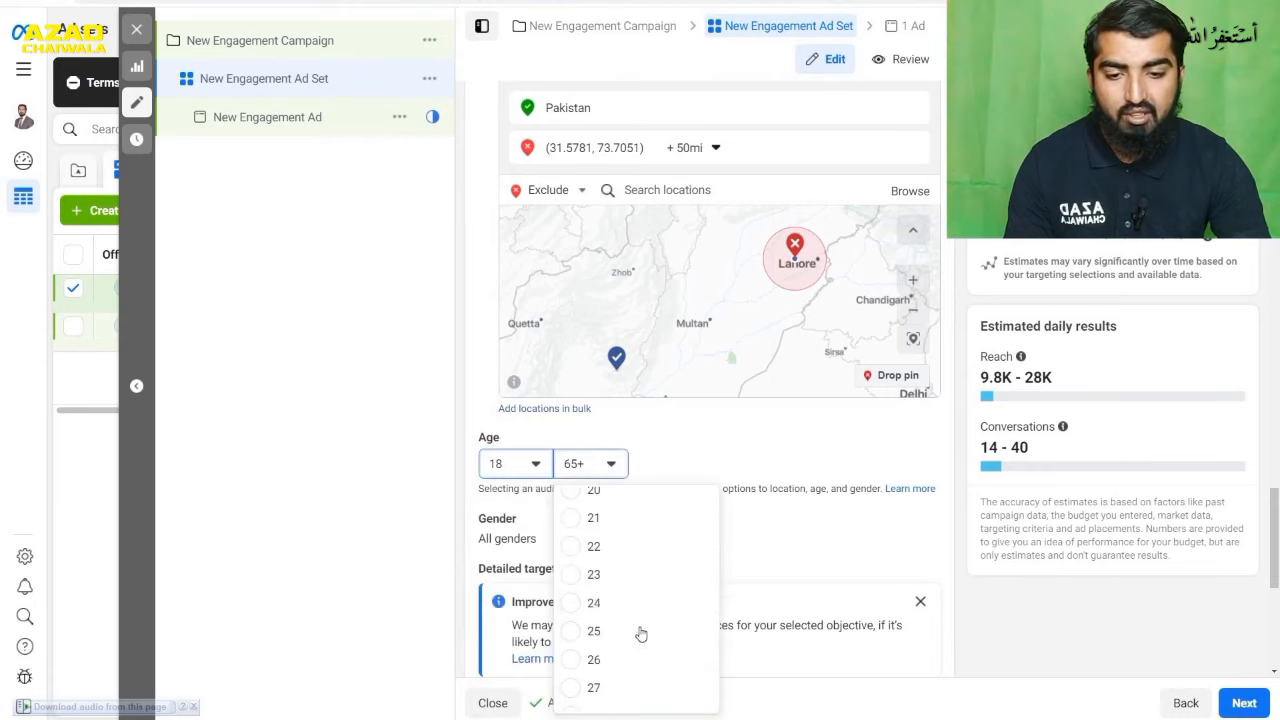
scroll(642, 595, "down", 1)
scroll(642, 595, "down", 1)
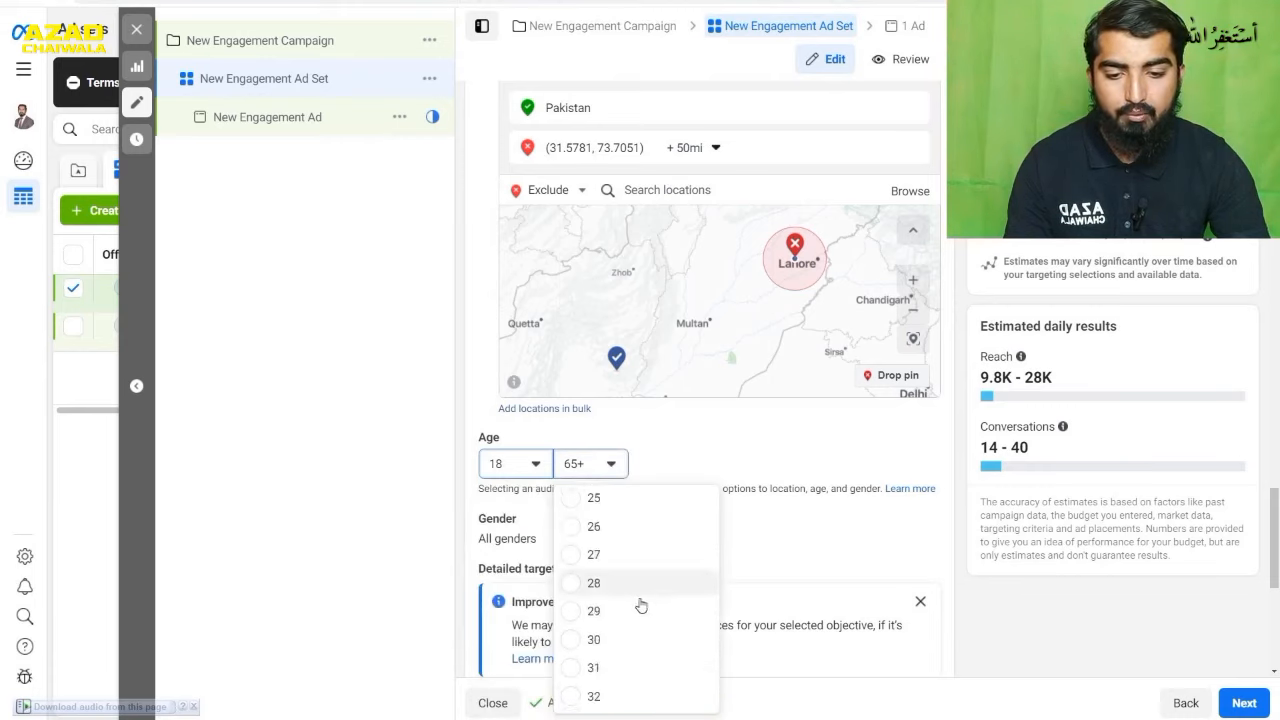
left_click(632, 642)
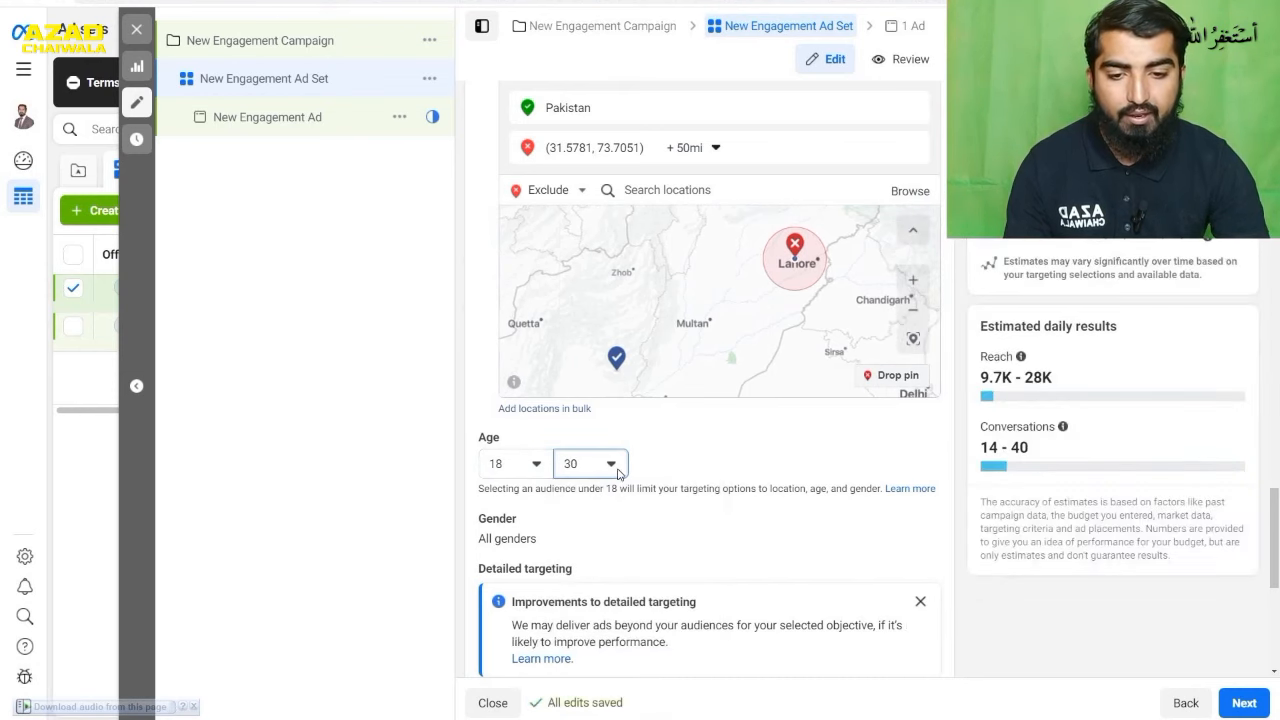
- Restrict the audience's gender to Men and change that choice to Women
scroll(691, 463, "down", 2)
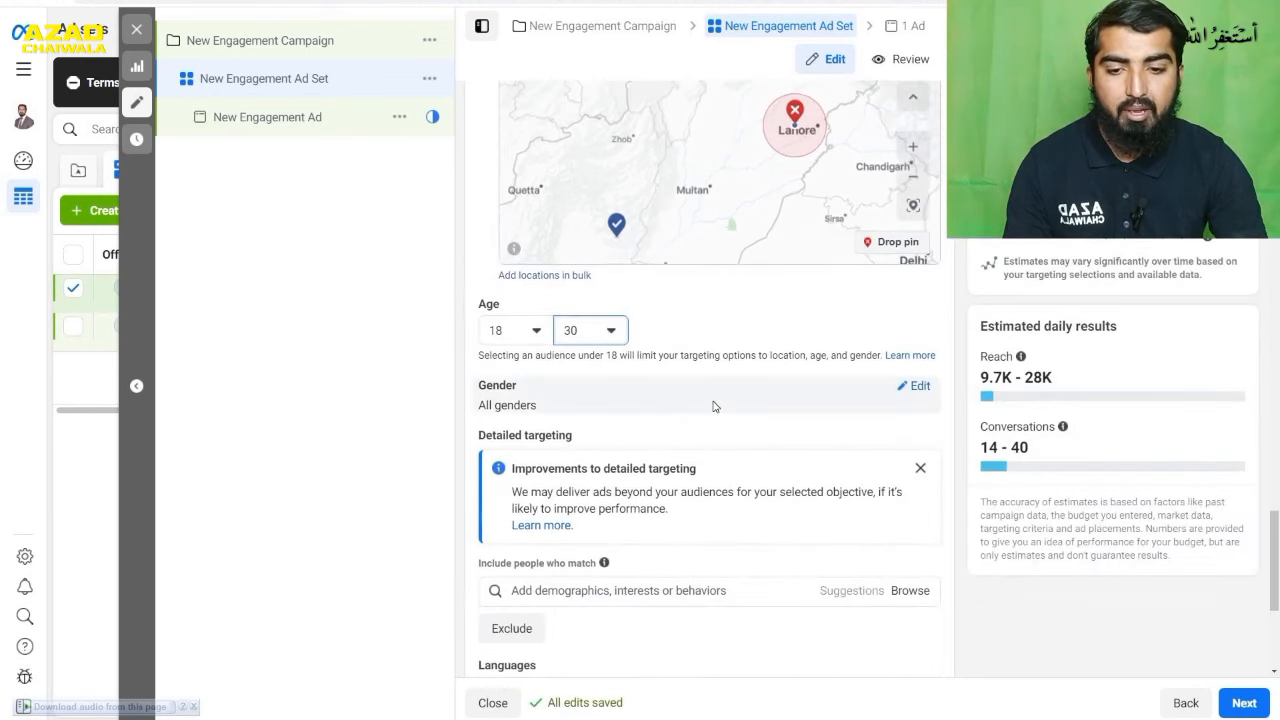
left_click(905, 393)
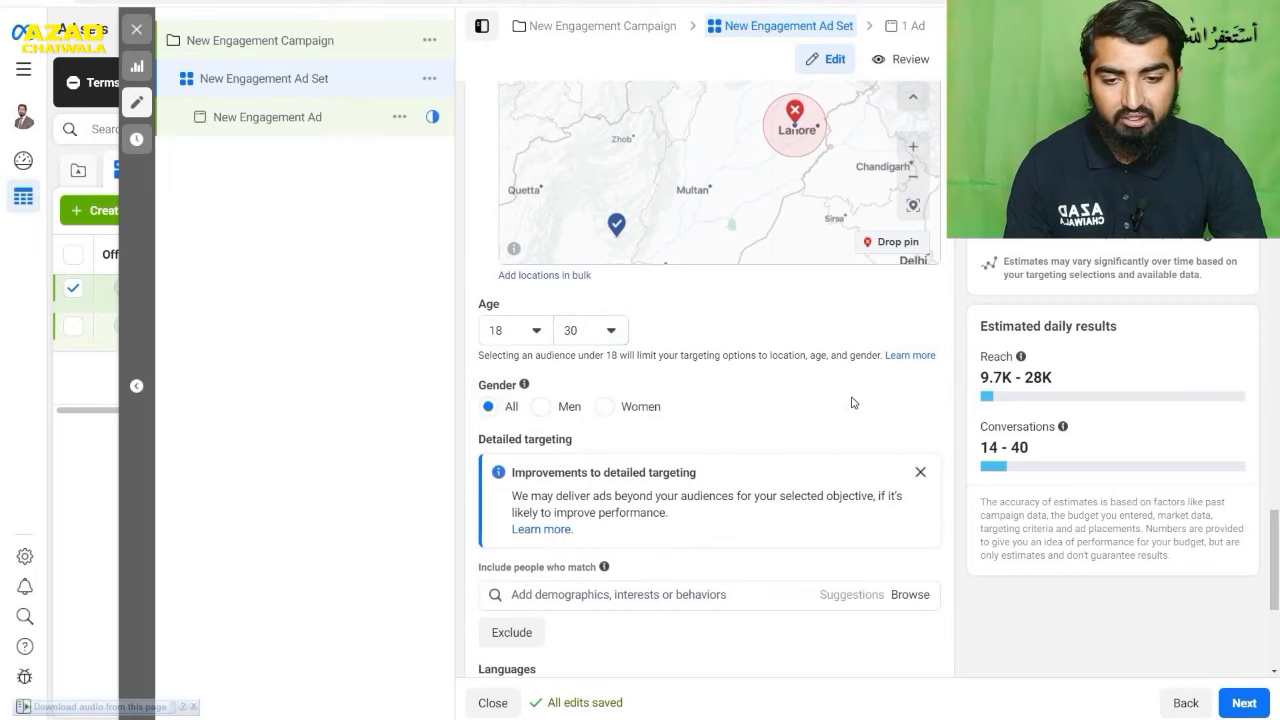
left_click(543, 407)
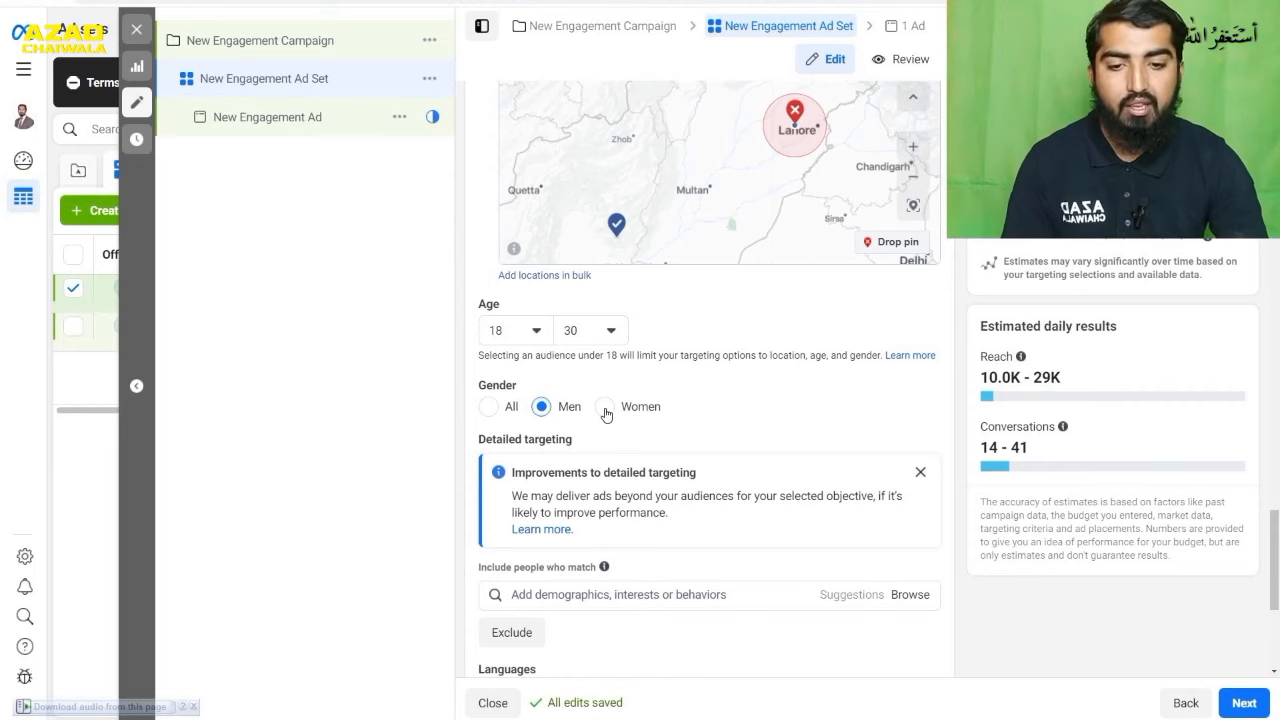
left_click(604, 407)
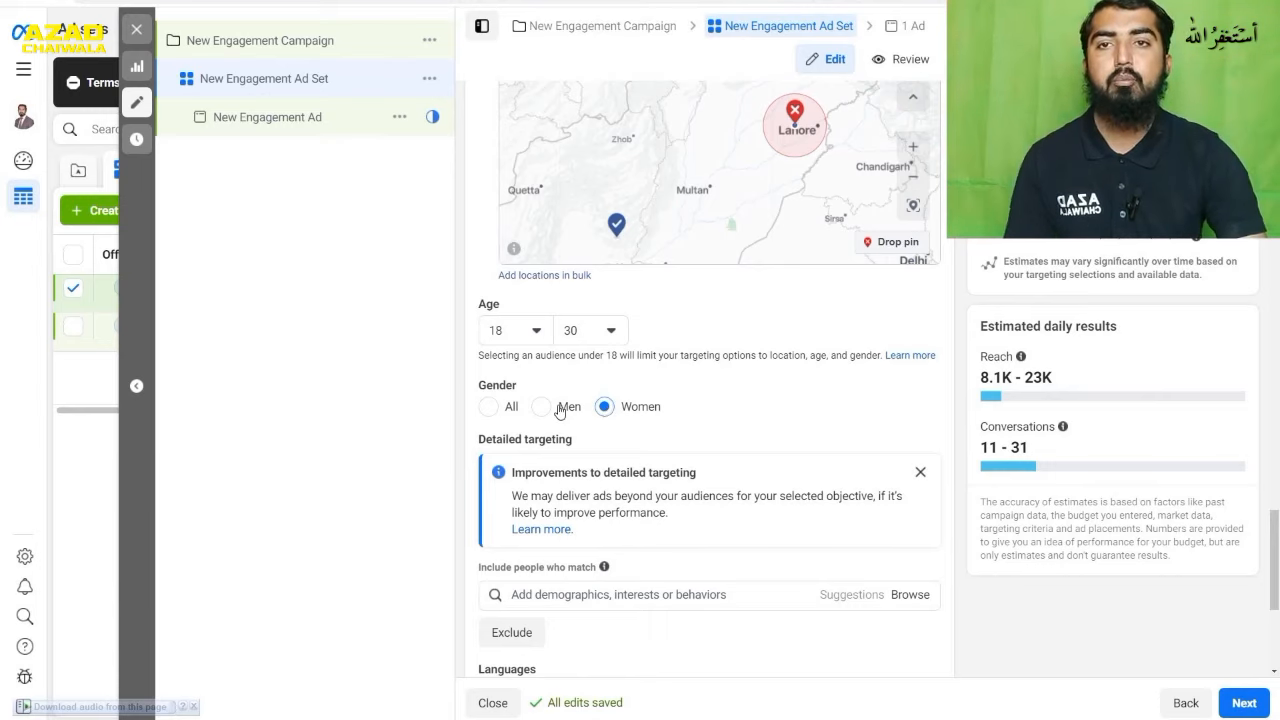
- Switch the audience's gender to Men and then set it to All
left_click(560, 410)
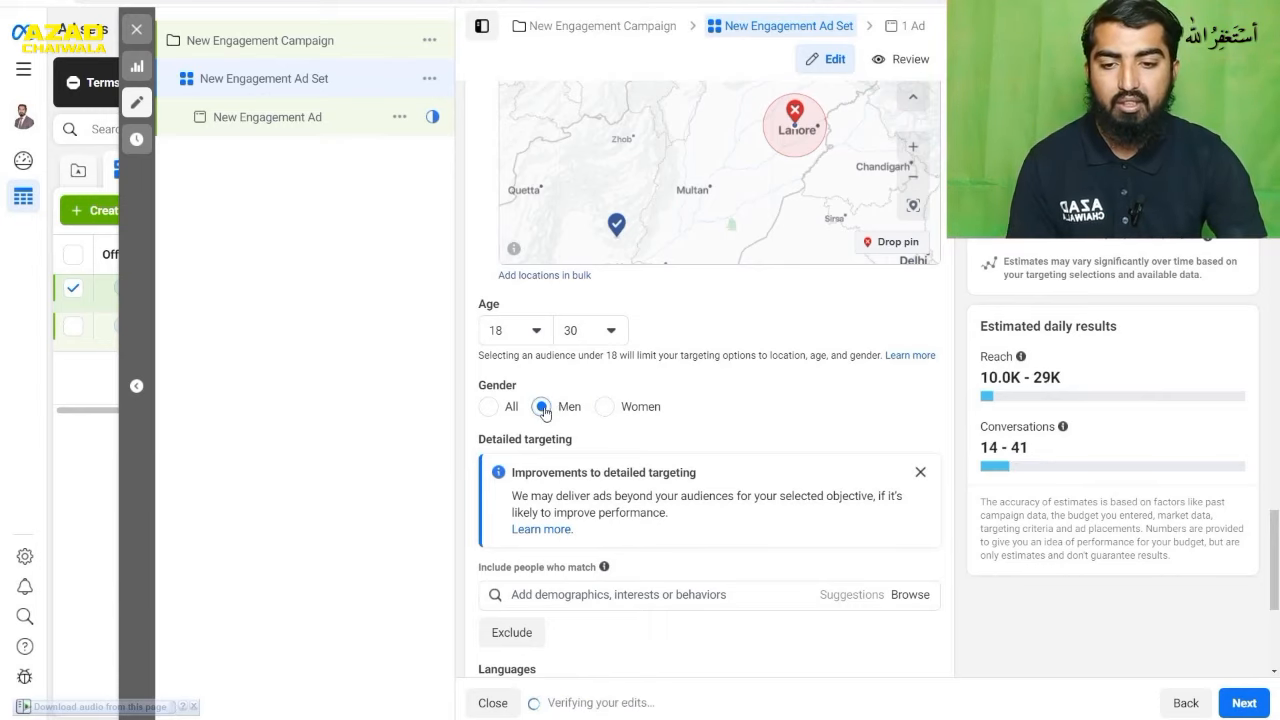
left_click(489, 407)
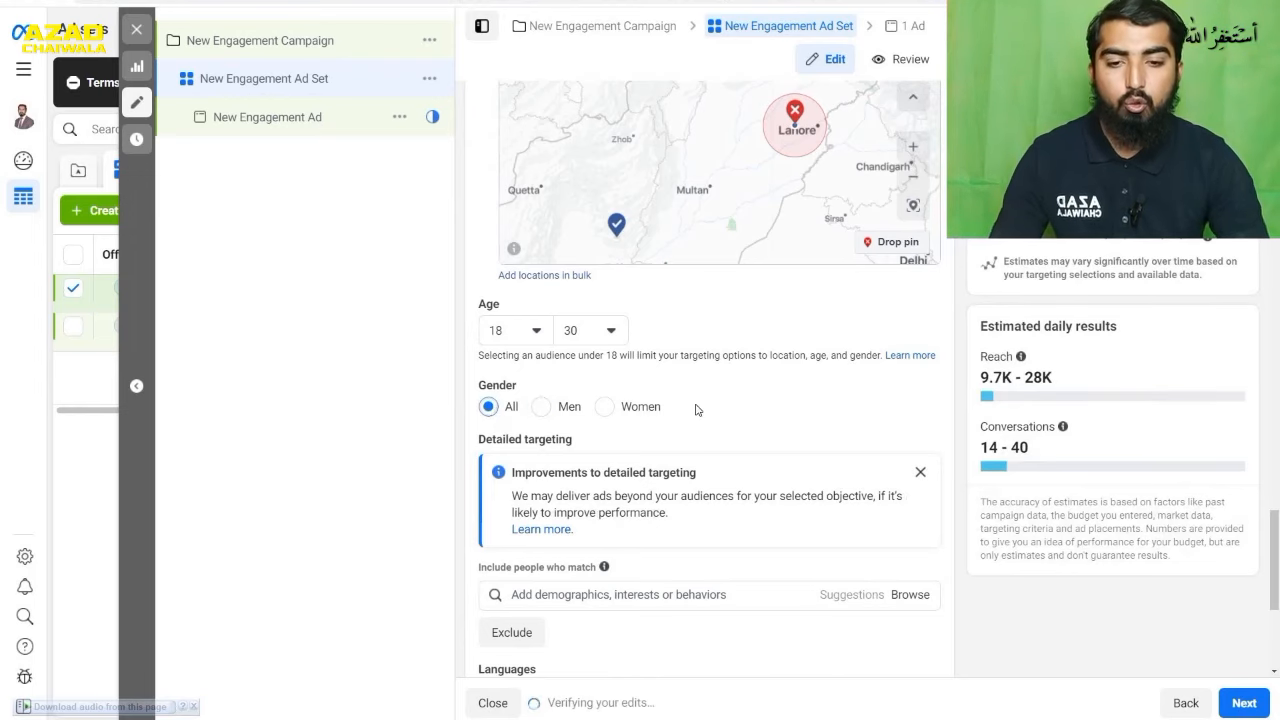
- Search detailed targeting for "freelancing" and include people with the interest Freelancer (careers)
scroll(755, 413, "down", 2)
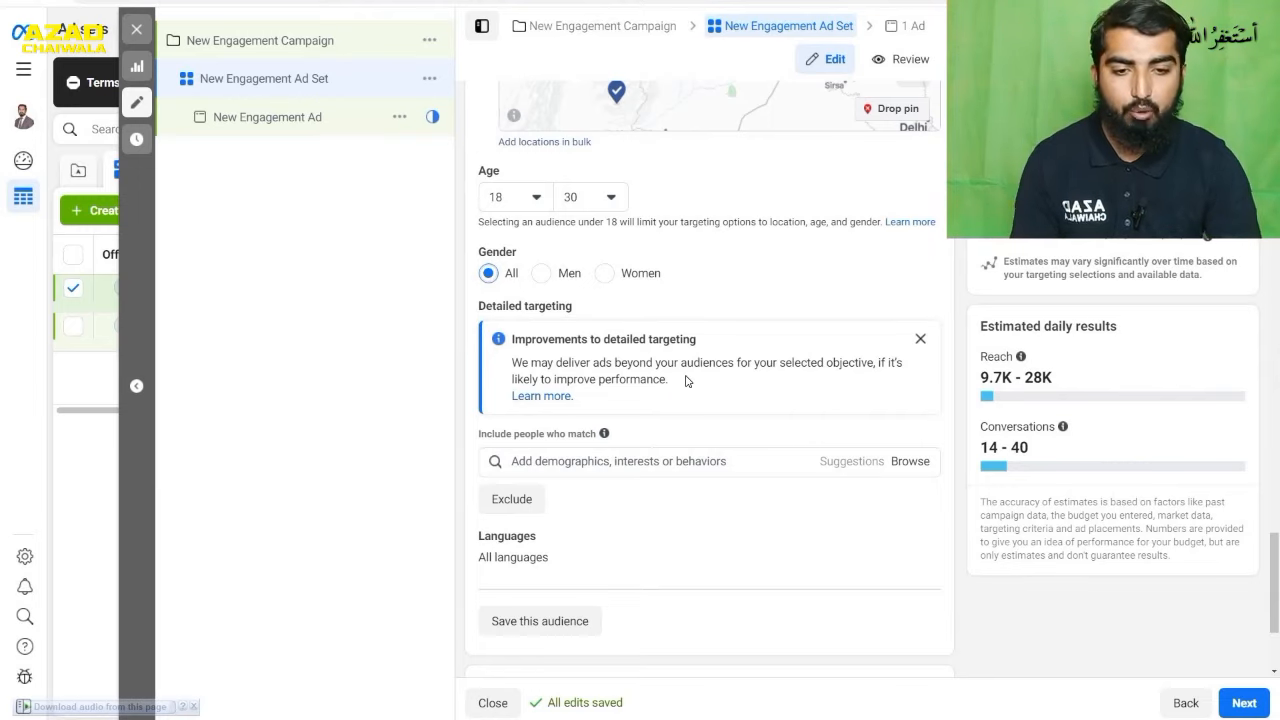
scroll(686, 381, "down", 1)
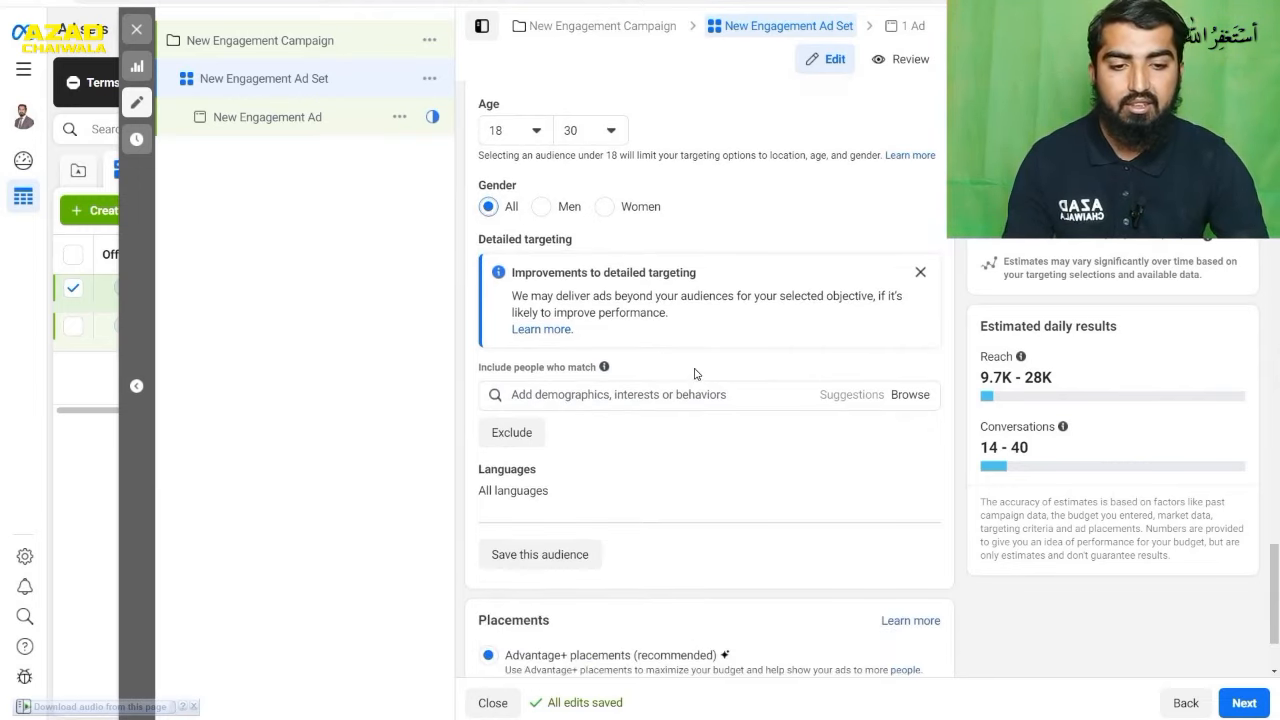
left_click(693, 396)
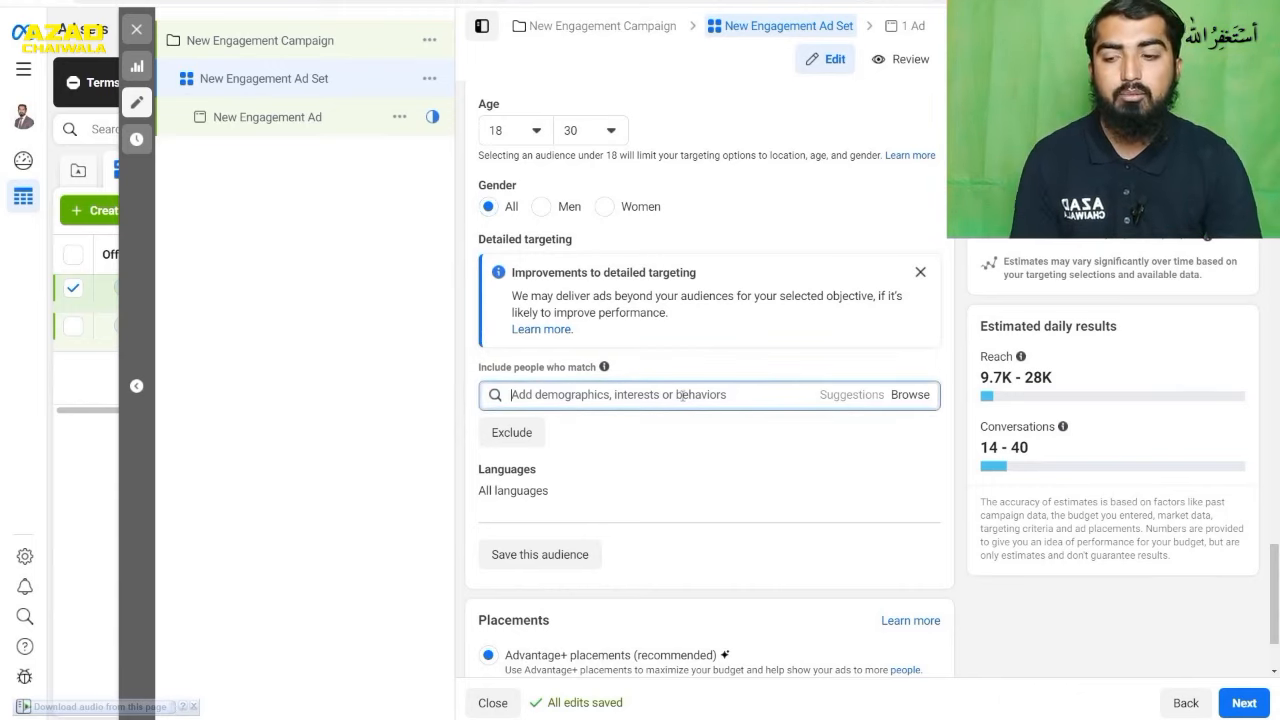
type("fre")
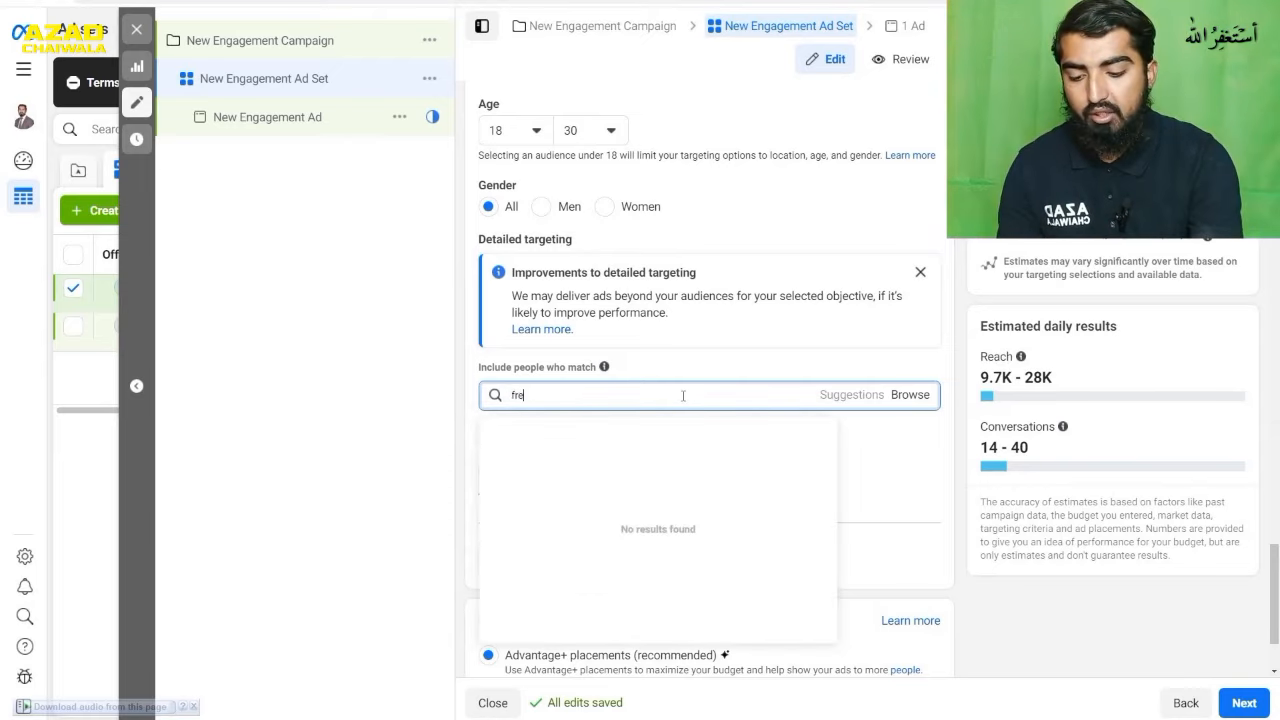
type("llancing")
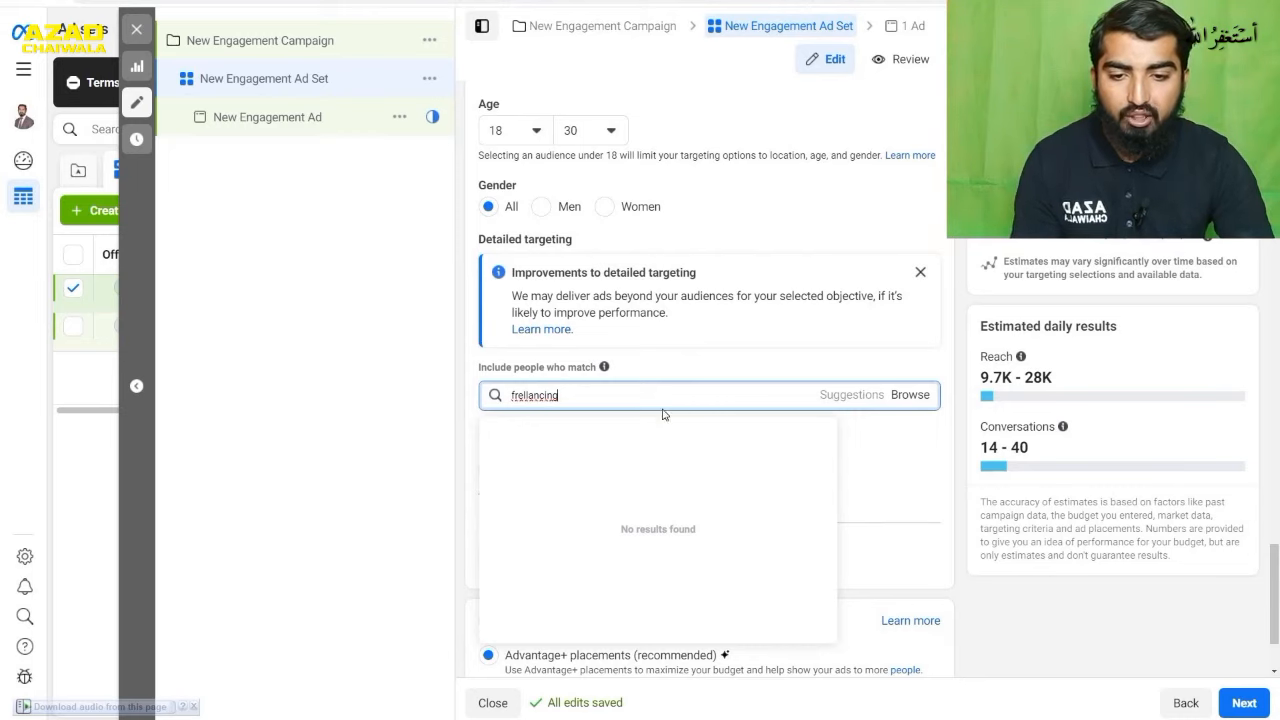
key("ctrl+a")
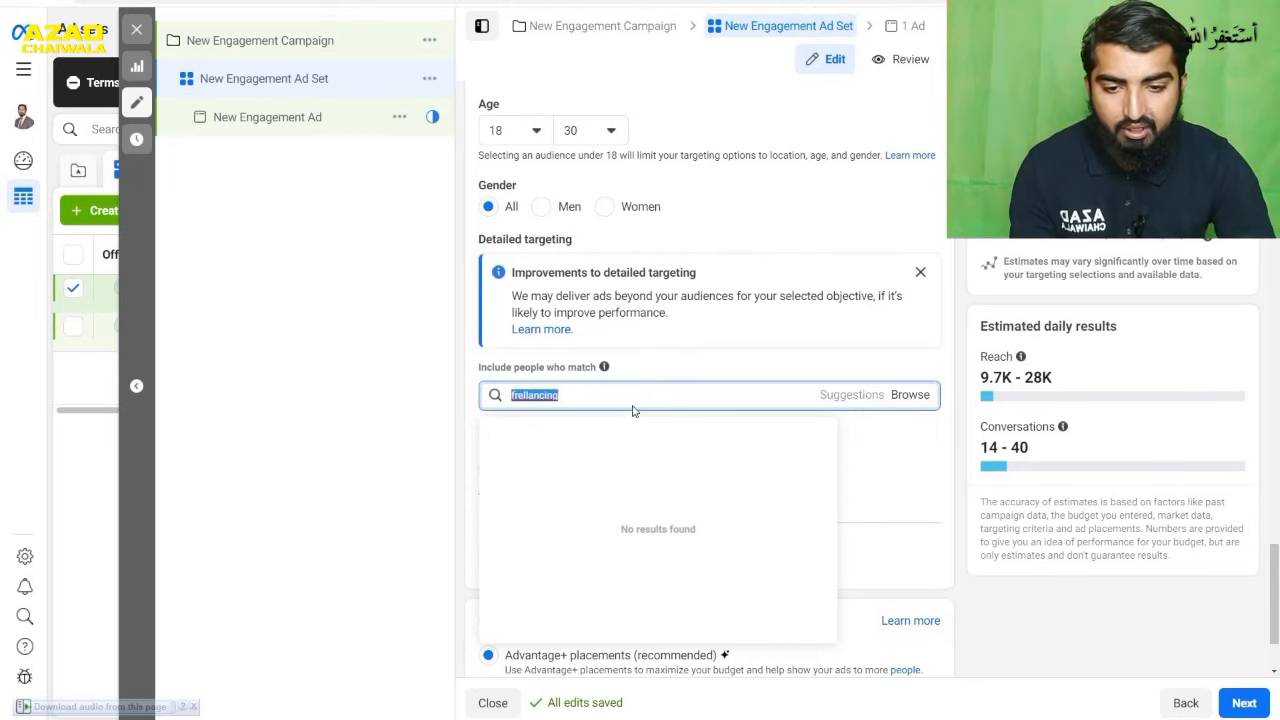
left_click(605, 391)
double_click(556, 396)
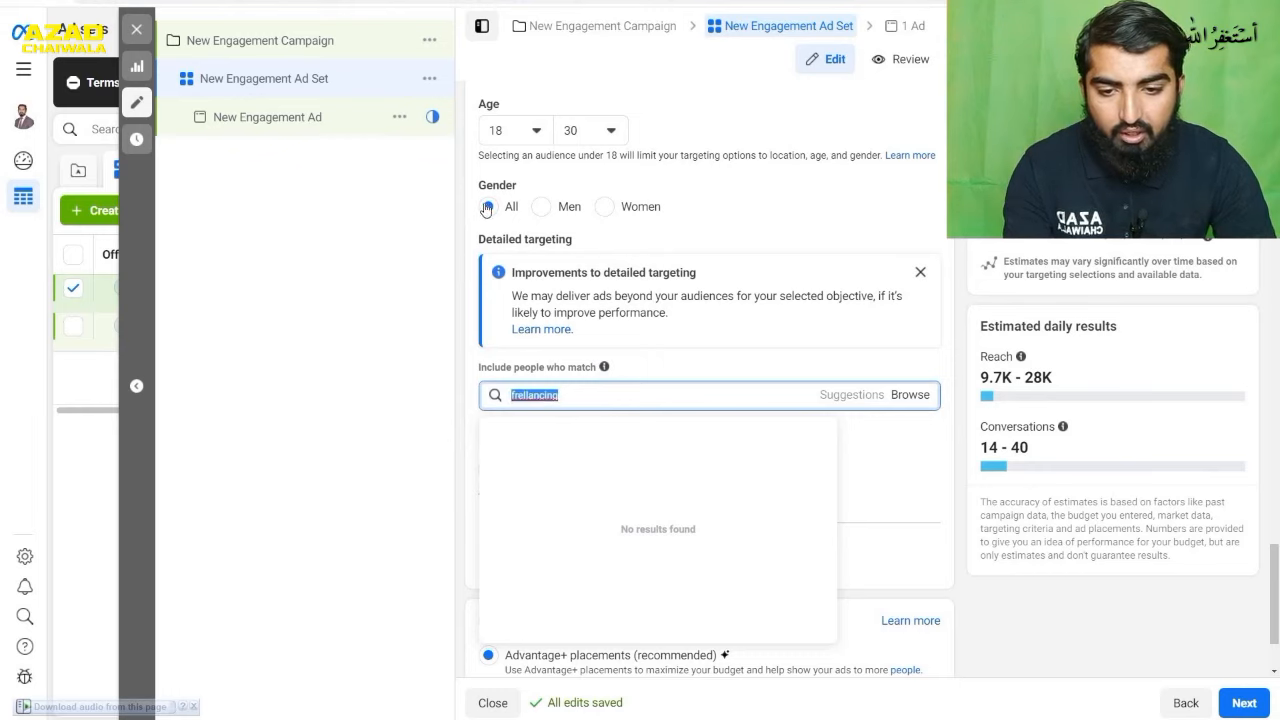
left_click(649, 396)
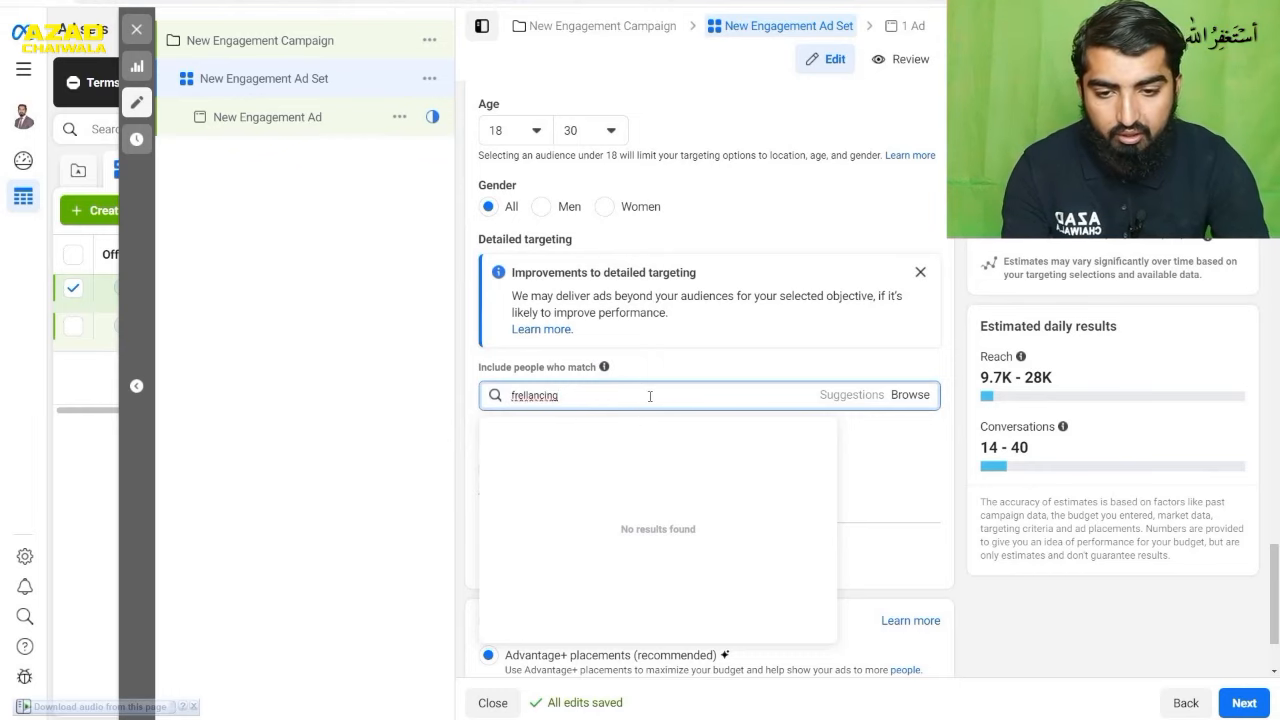
key("BackSpace")
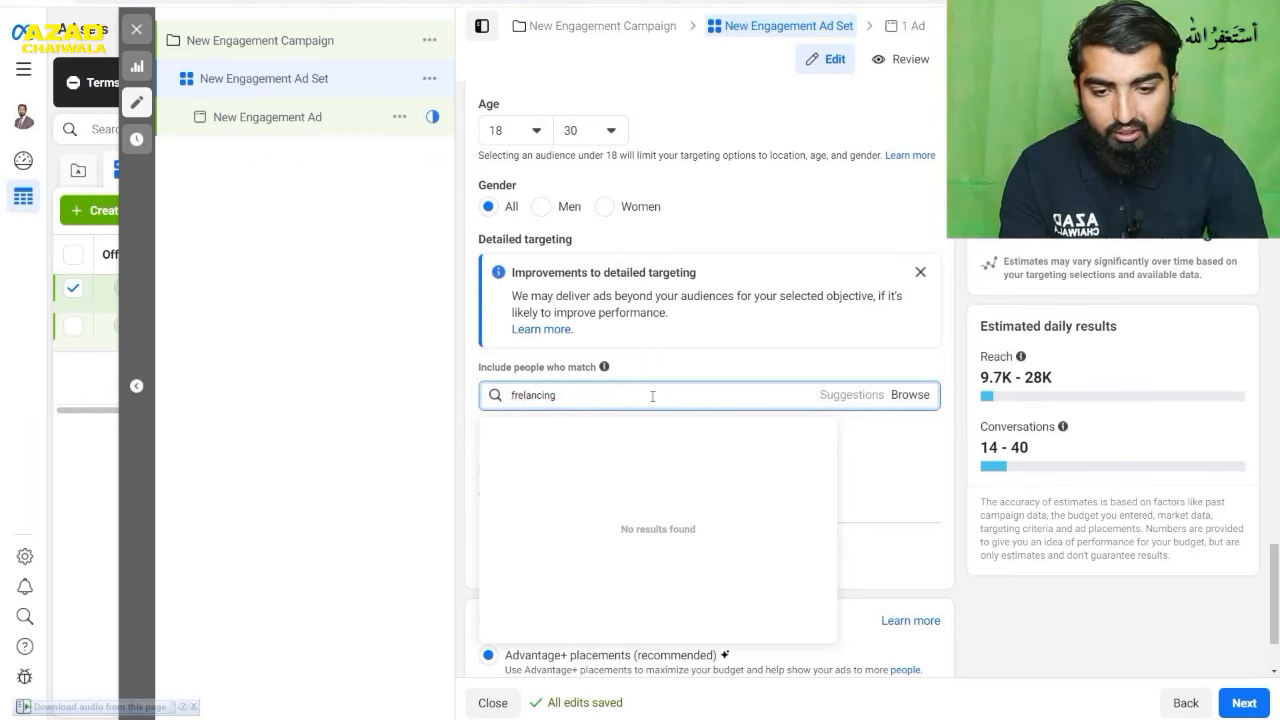
double_click(653, 396)
left_click(653, 396)
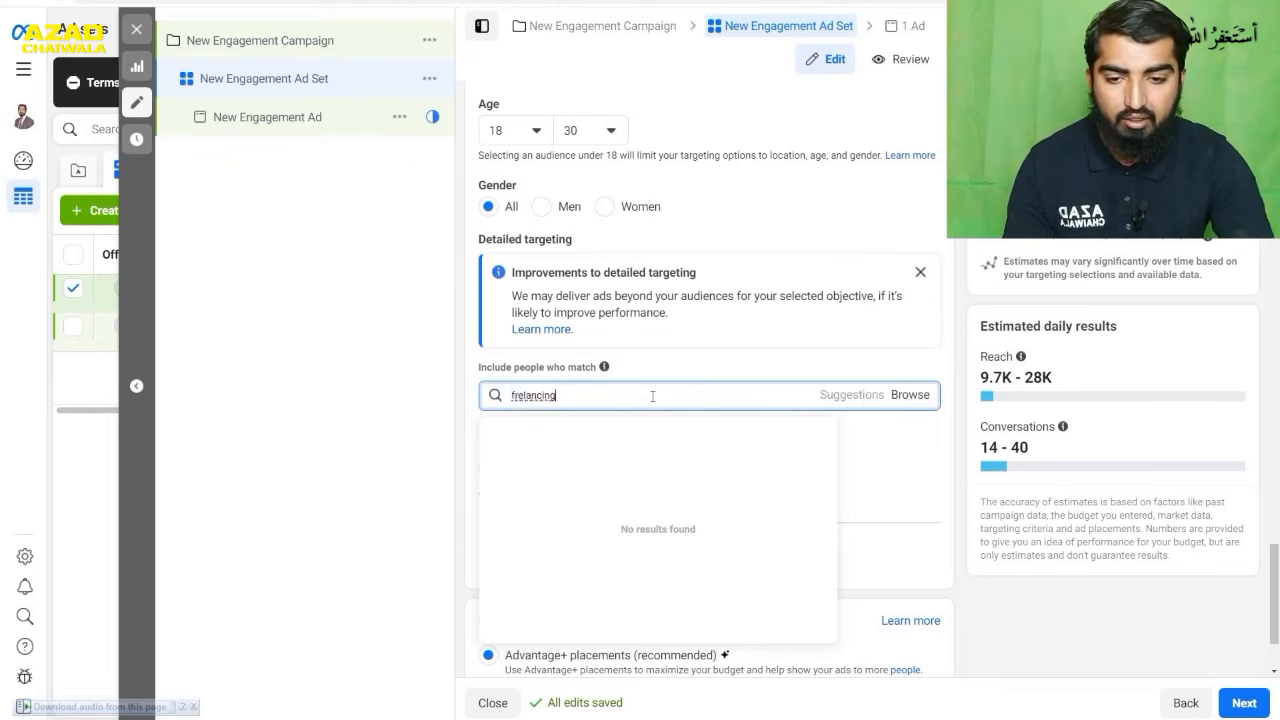
double_click(528, 396)
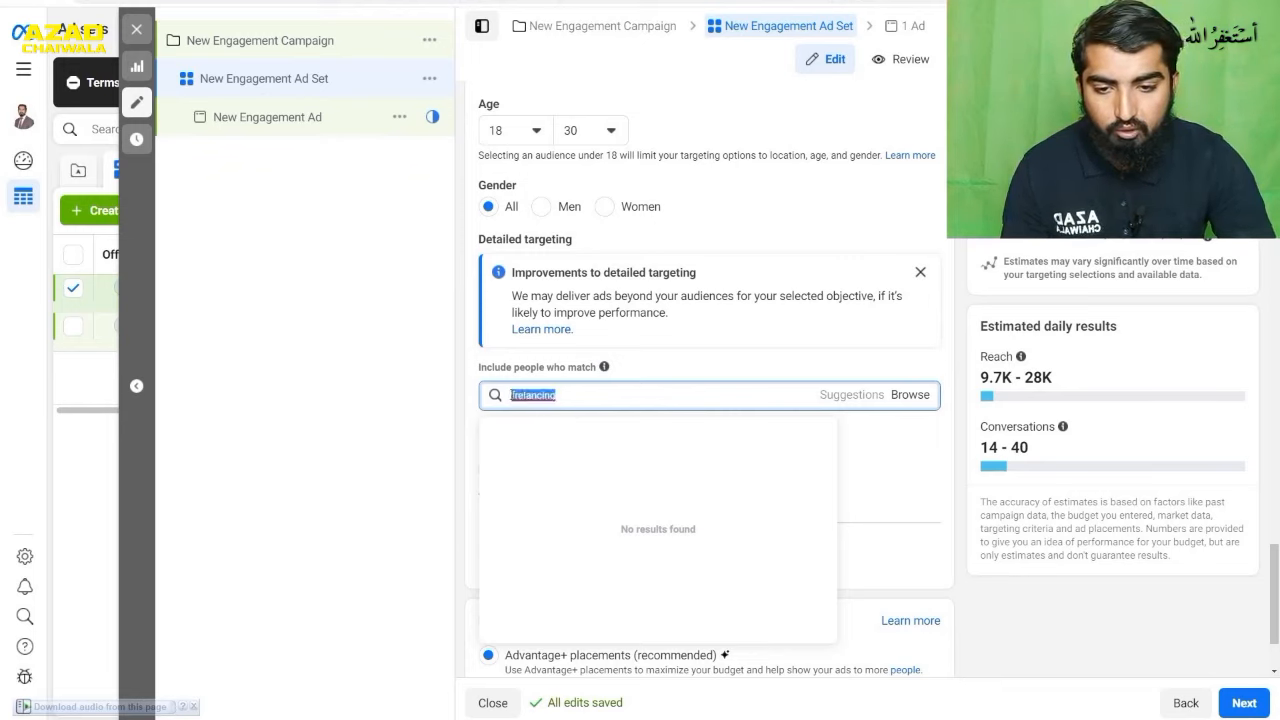
left_click(520, 396)
type("e")
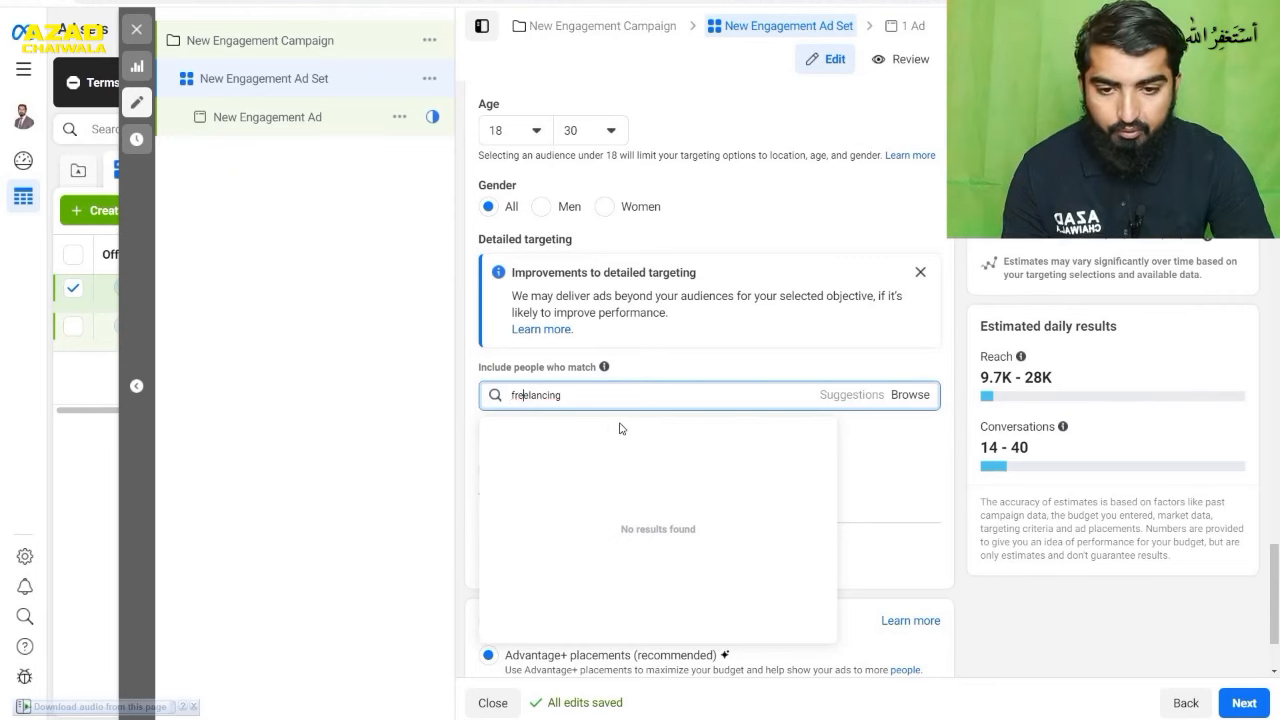
double_click(610, 396)
left_click(612, 398)
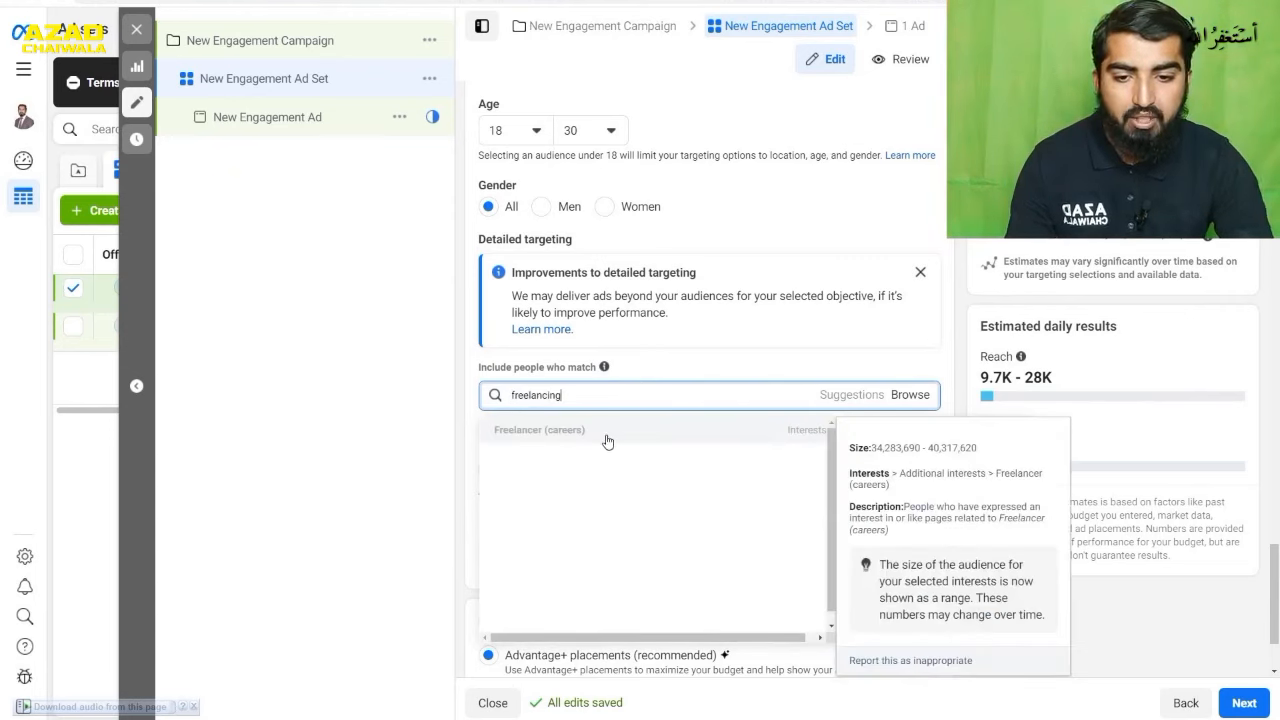
left_click(805, 436)
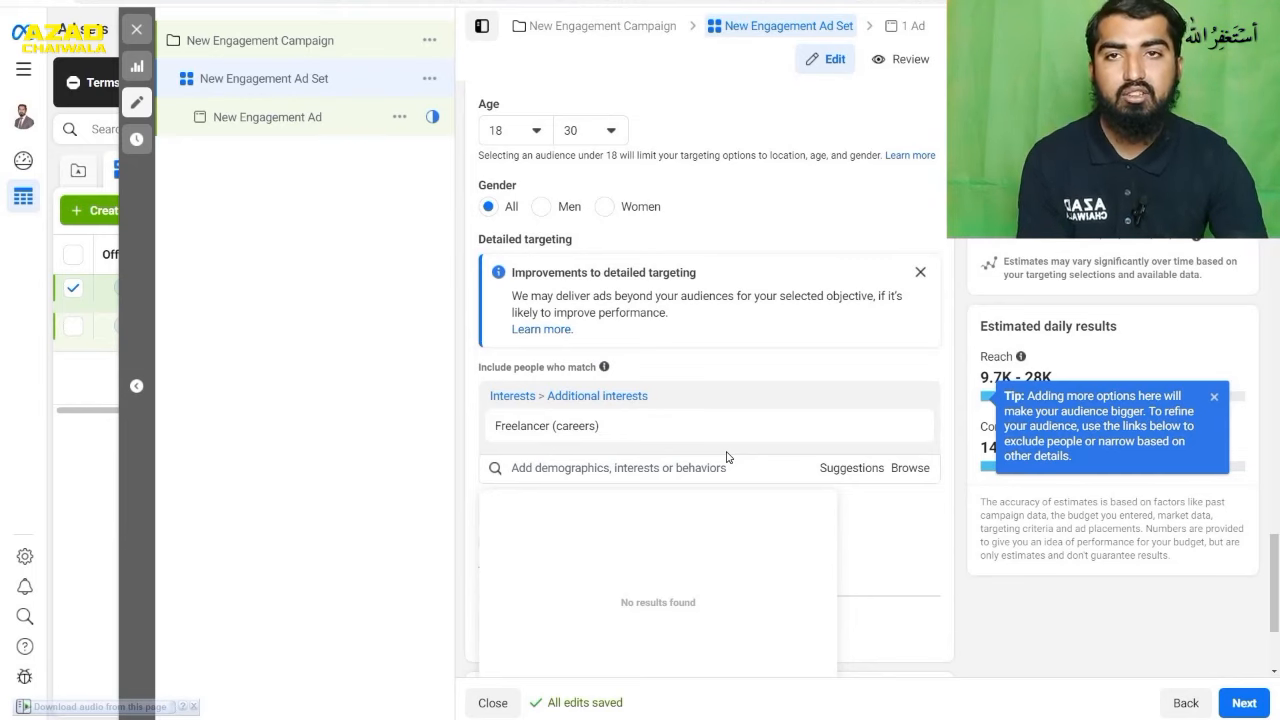
- Browse the Demographics targeting categories, examining the Education options and the Schools search
scroll(724, 450, "down", 1)
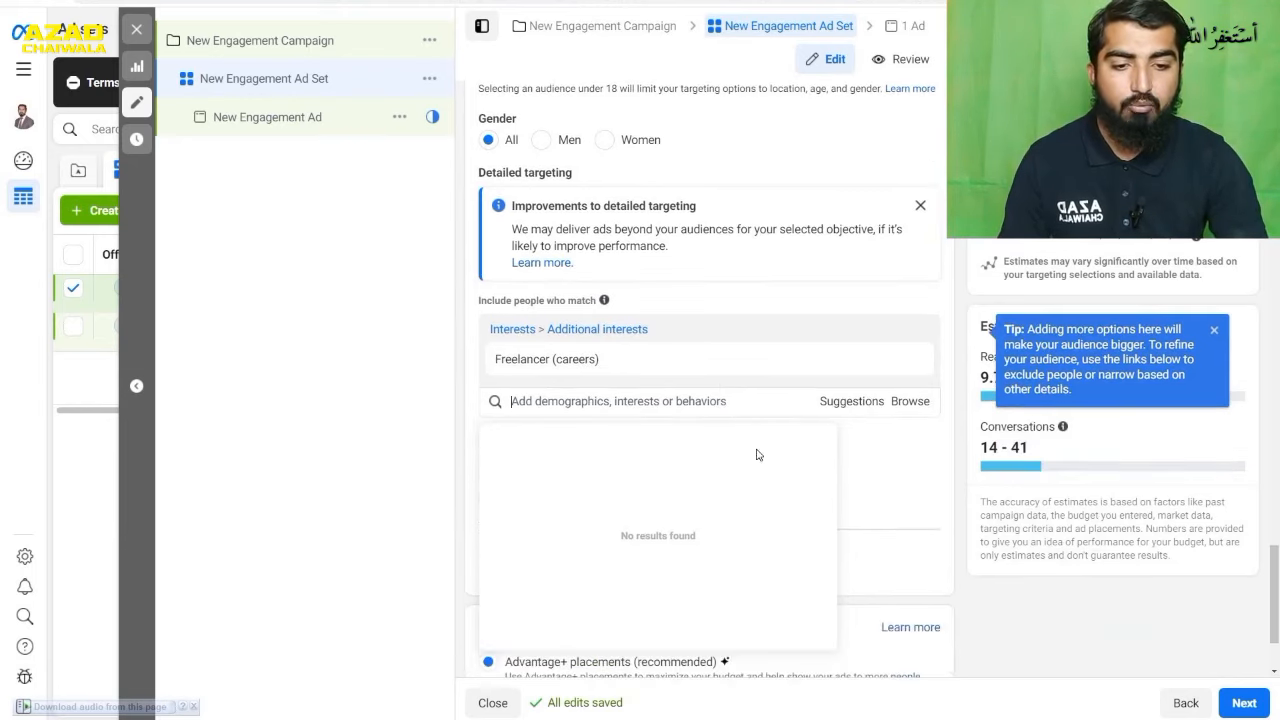
left_click(907, 403)
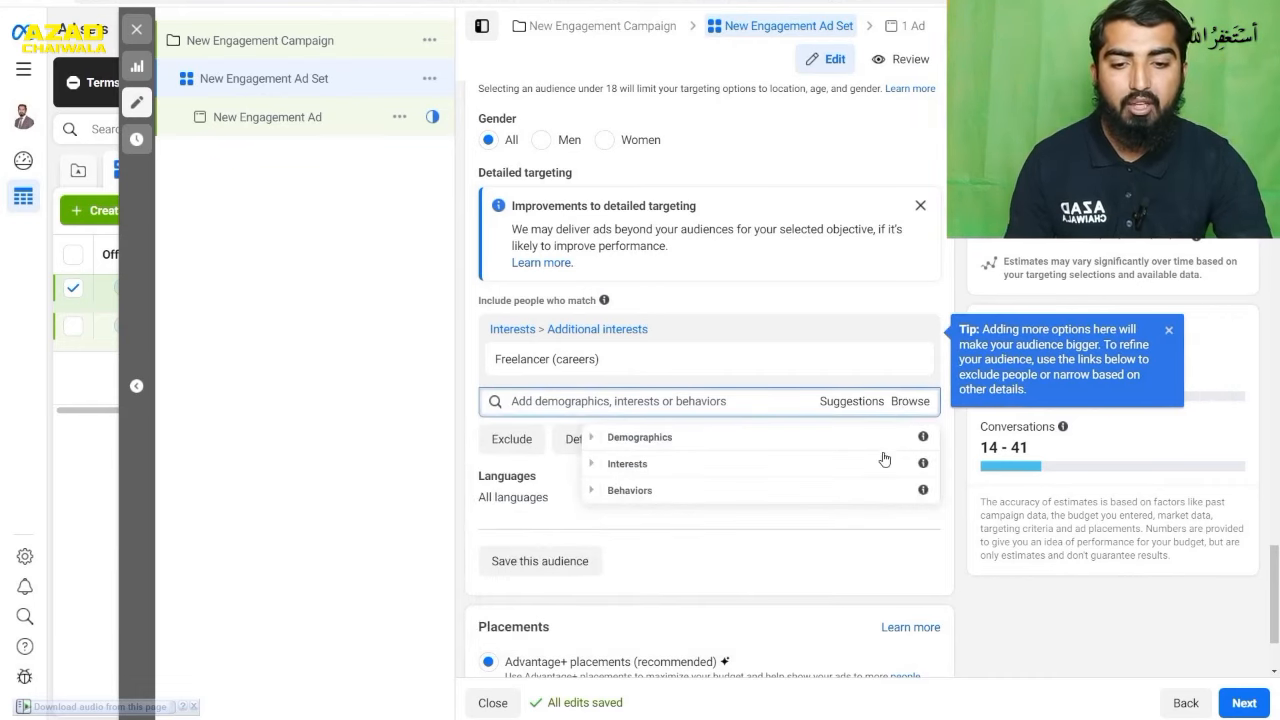
left_click(592, 439)
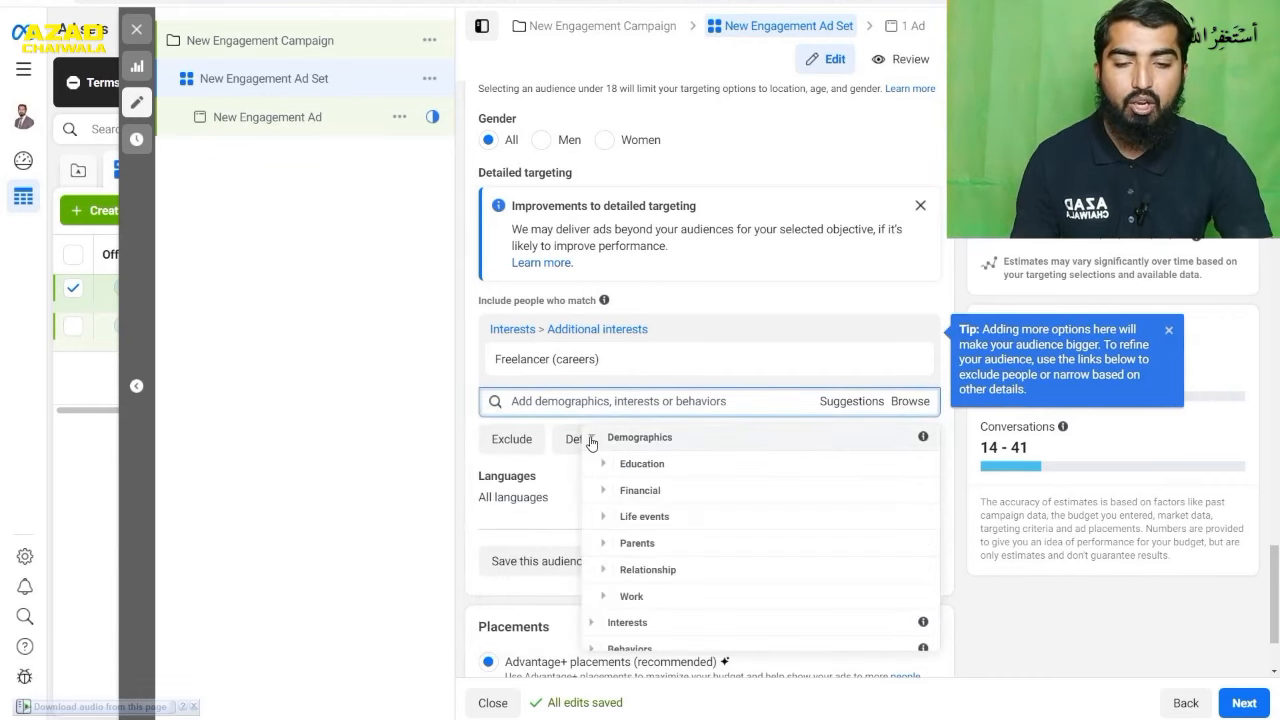
scroll(731, 420, "down", 1)
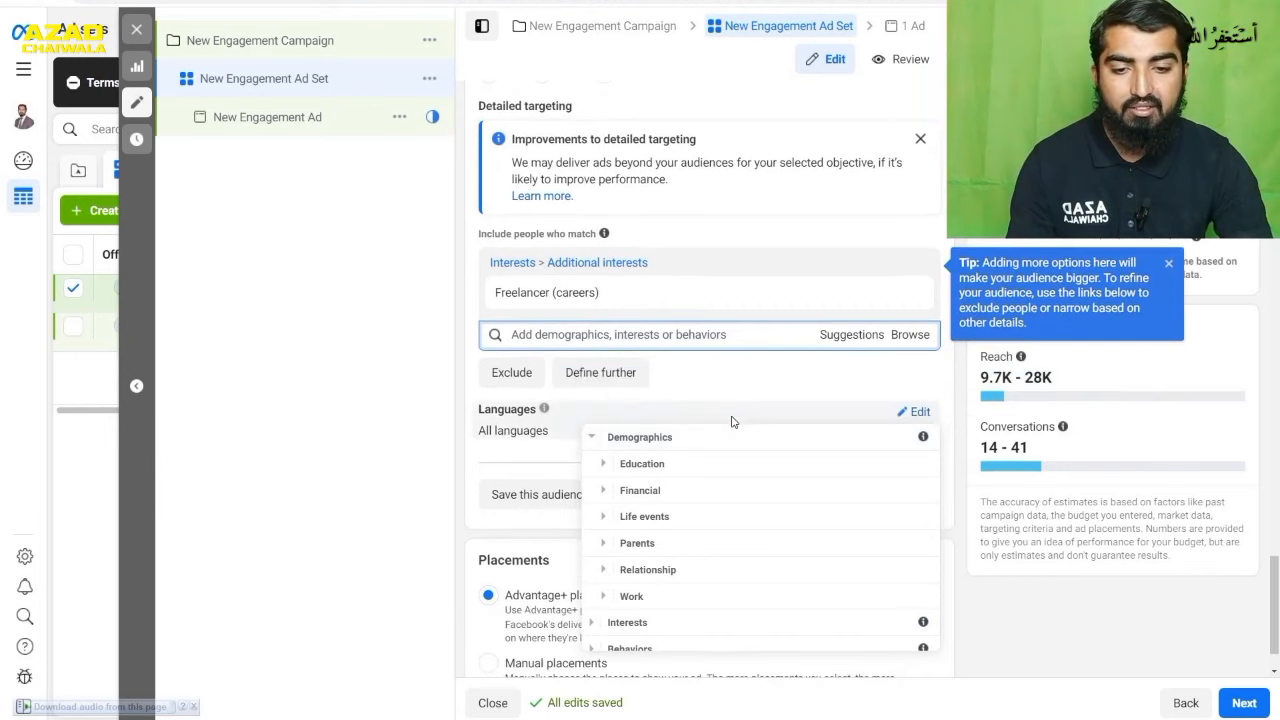
left_click(605, 467)
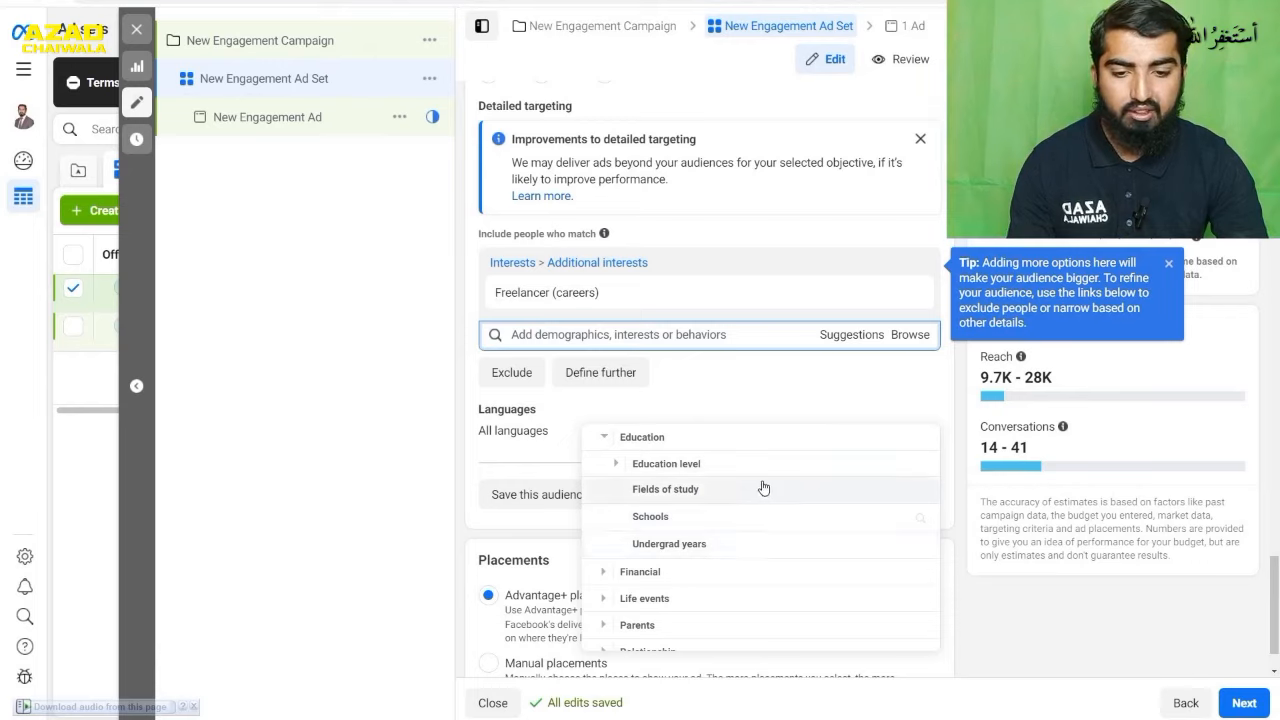
left_click(726, 517)
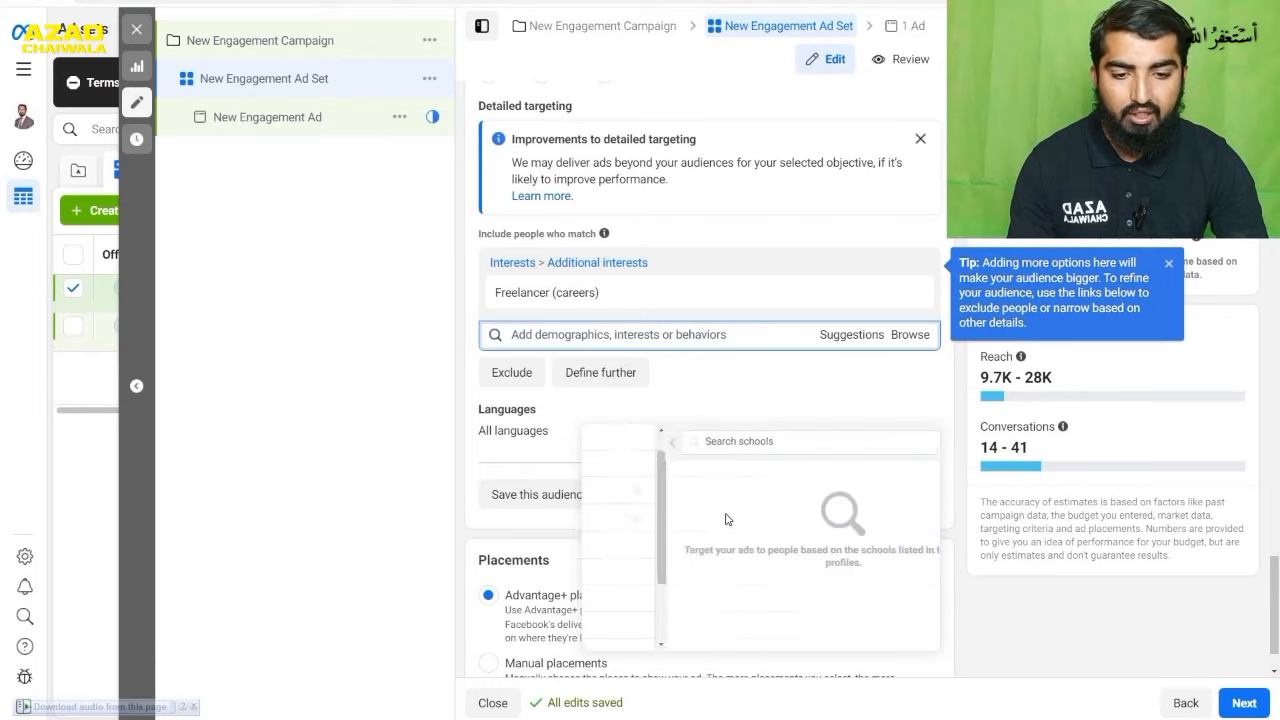
left_click(720, 444)
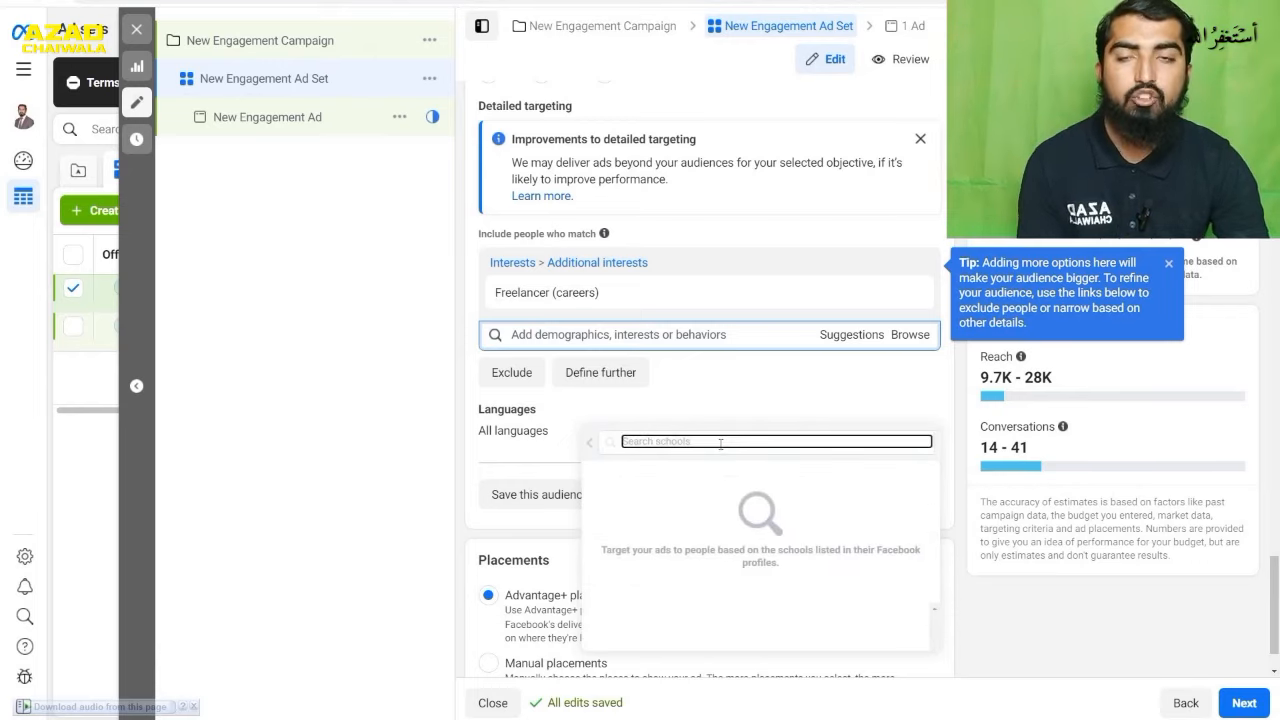
left_click(589, 443)
- Examine the household income options under Financial in the Demographics targeting categories
scroll(700, 500, "down", 2)
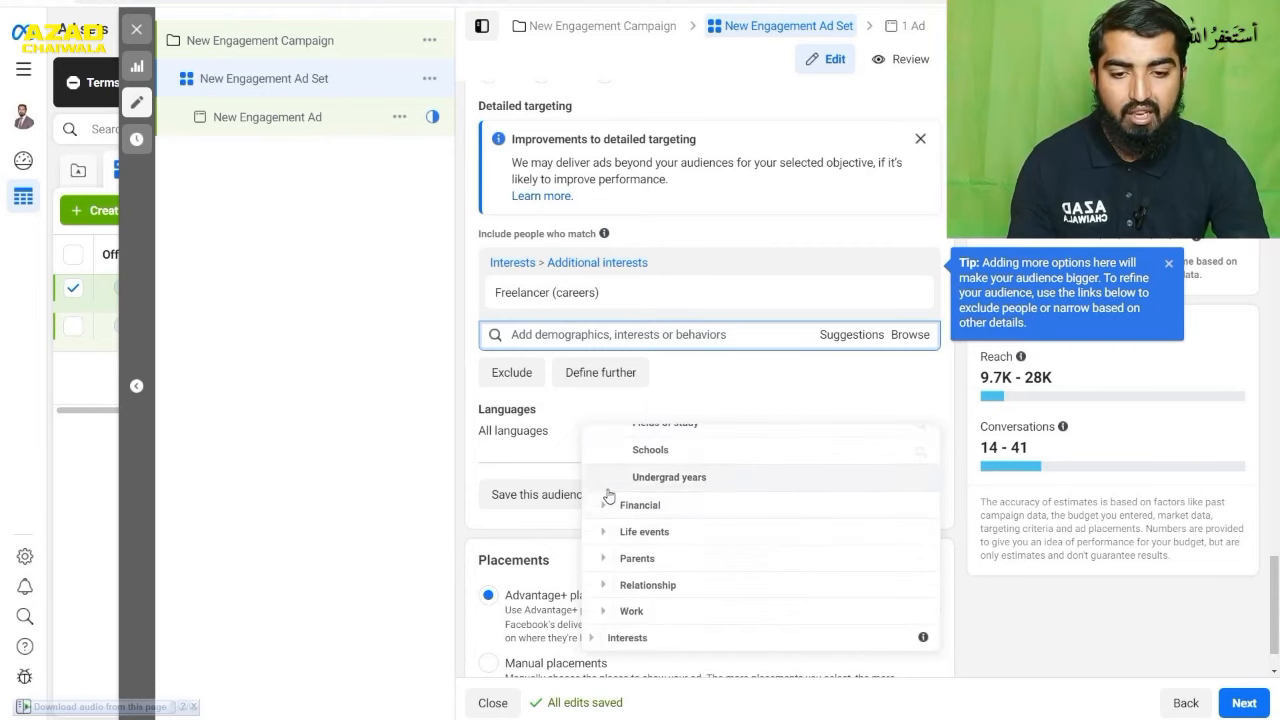
left_click(600, 506)
left_click(617, 482)
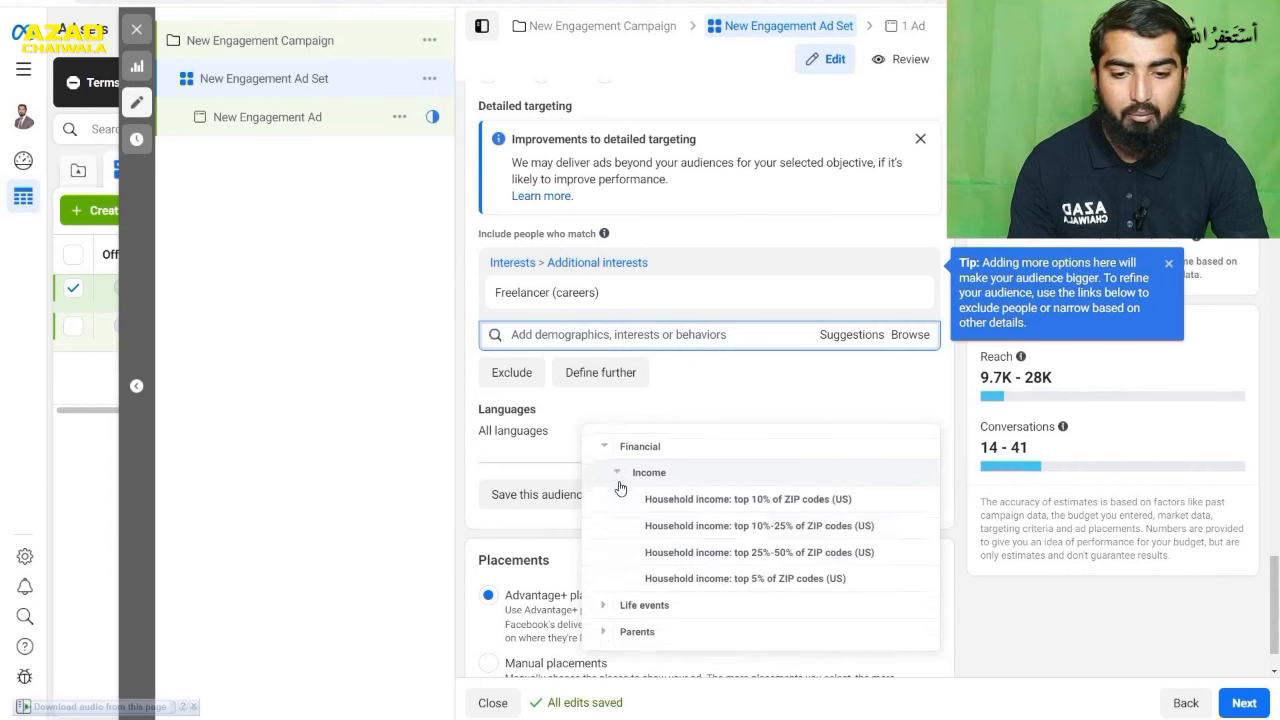
scroll(619, 487, "down", 1)
mouse_move(655, 472)
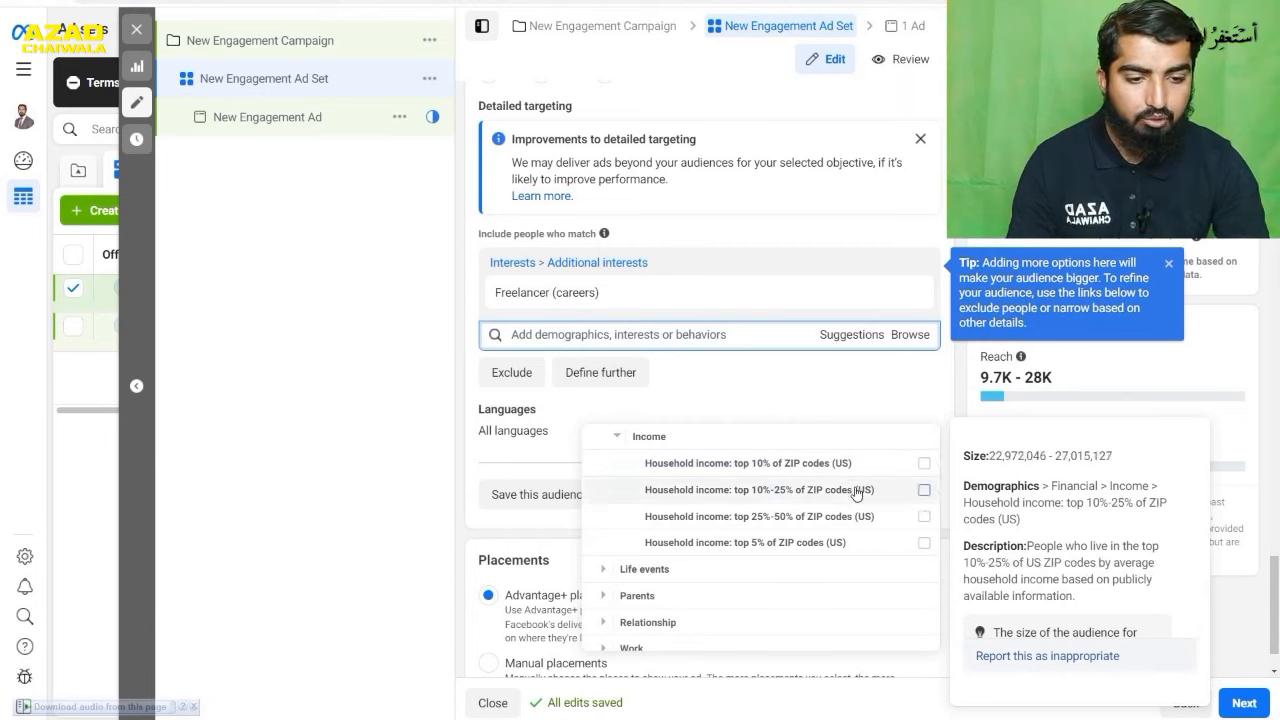
- Examine the Life events targeting options, including the Anniversary ranges, Away from family and Away from hometown
left_click(606, 569)
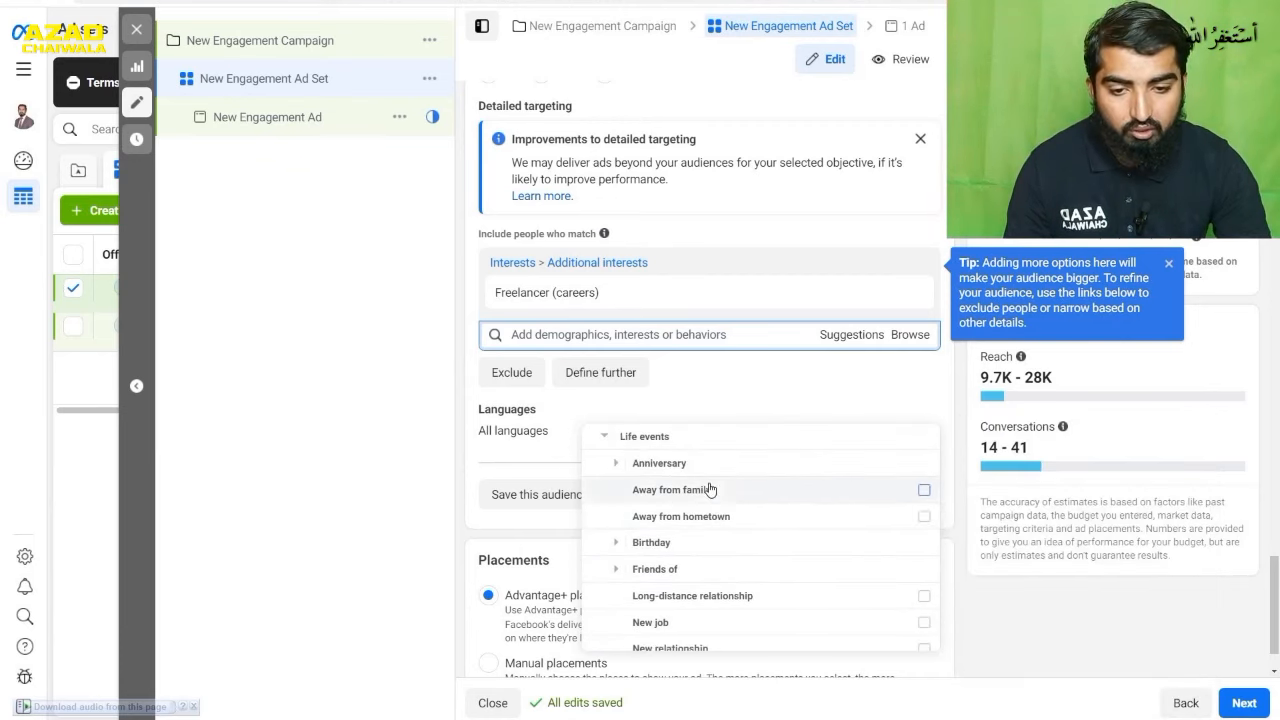
scroll(645, 496, "up", 1)
scroll(664, 478, "down", 1)
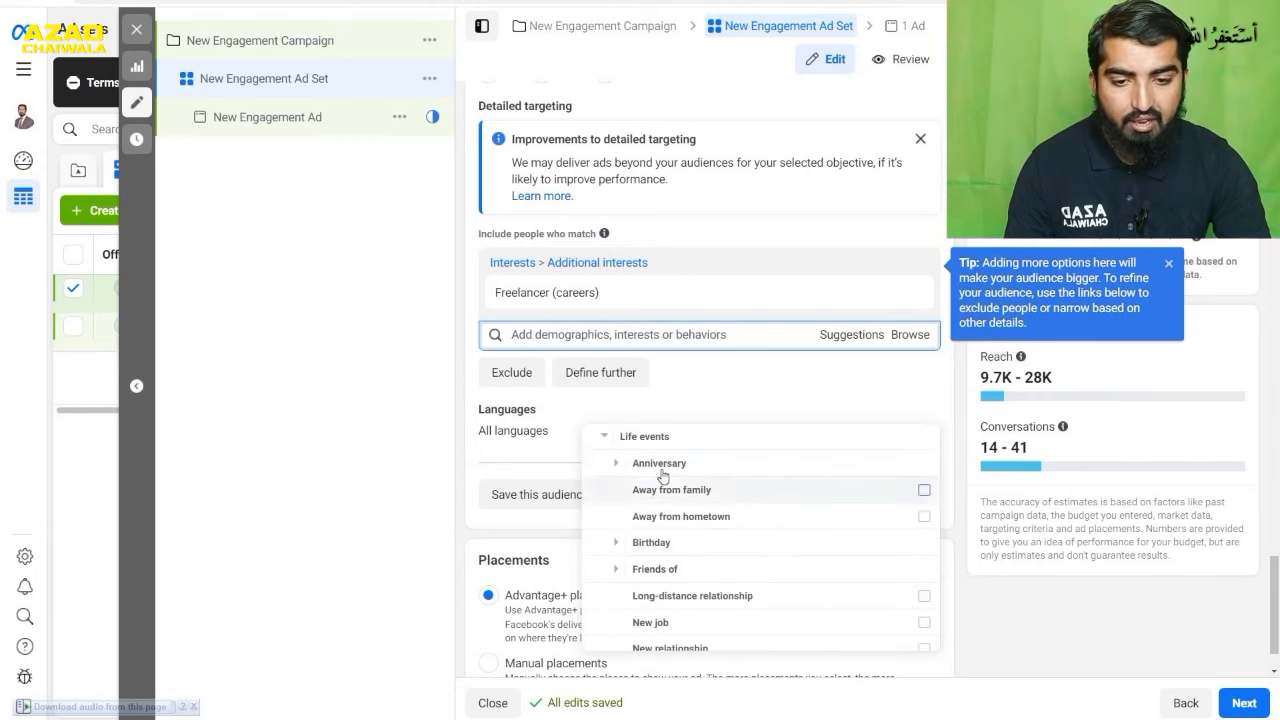
left_click(613, 466)
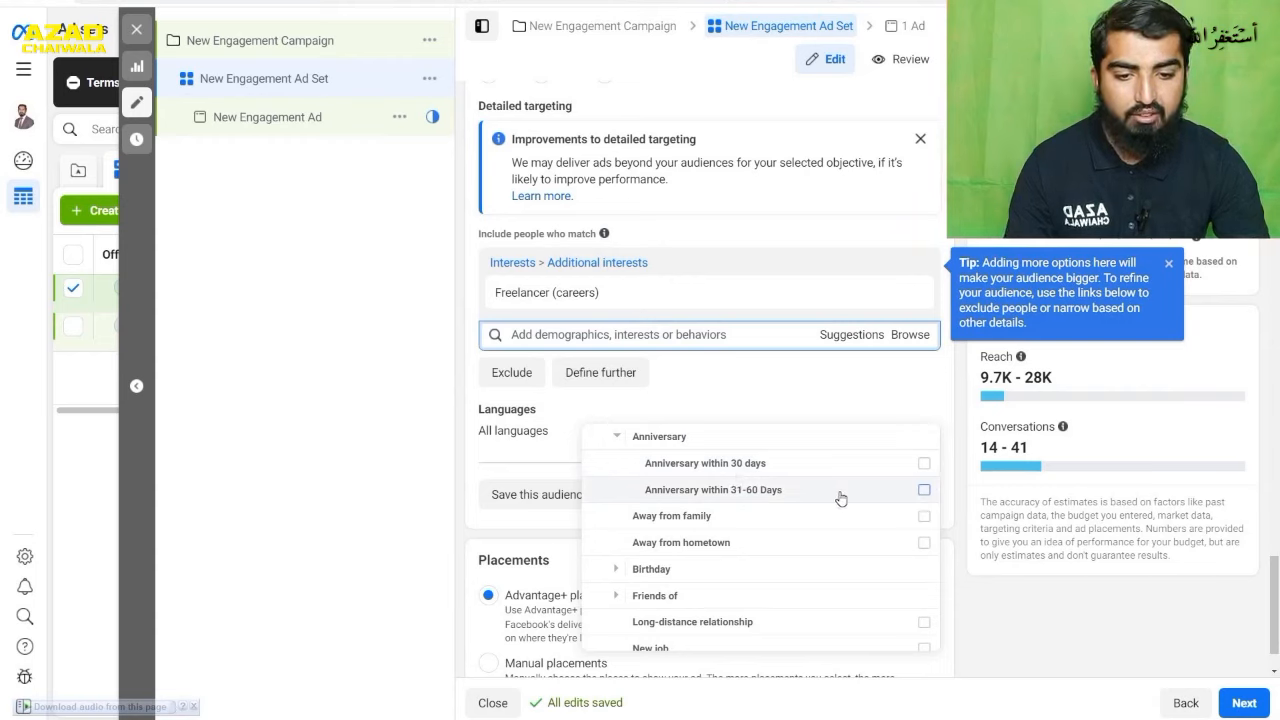
mouse_move(841, 497)
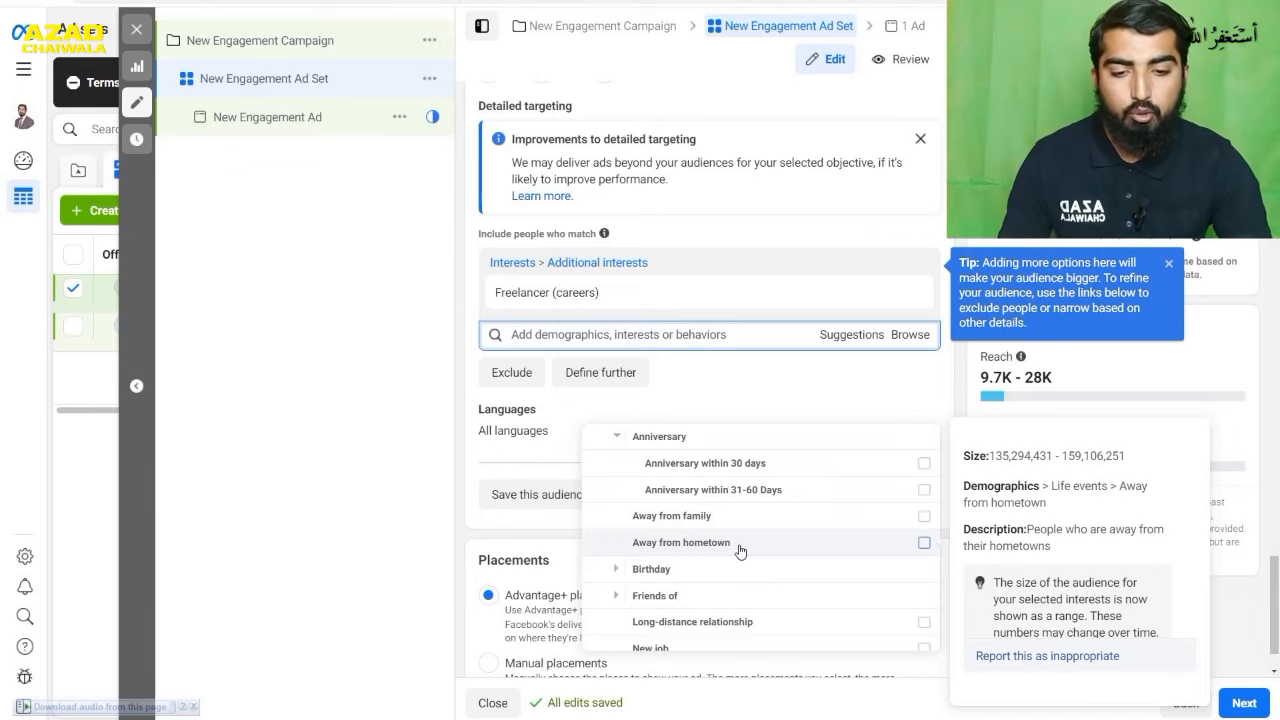
scroll(813, 512, "down", 1)
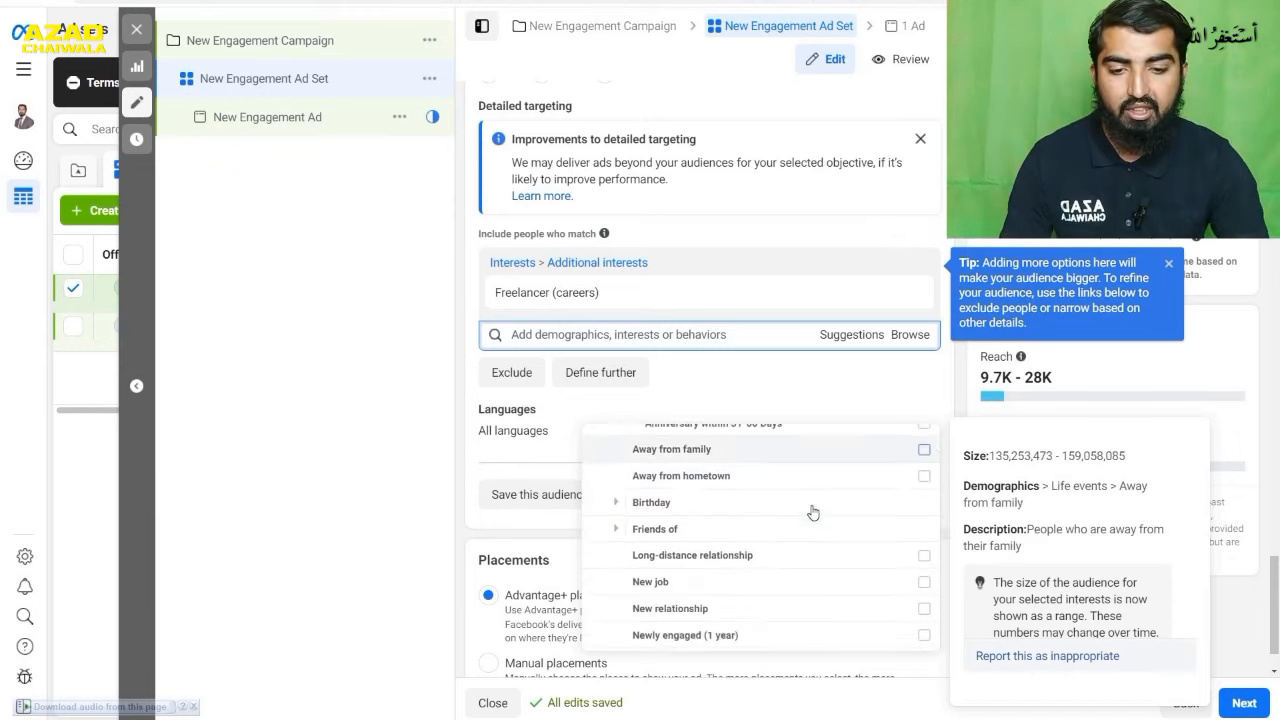
- Examine the Birthday and Friends of options under Life events, including Upcoming birthday and Friends of Men with a Birthday in 0-7 days
left_click(616, 503)
scroll(617, 509, "down", 1)
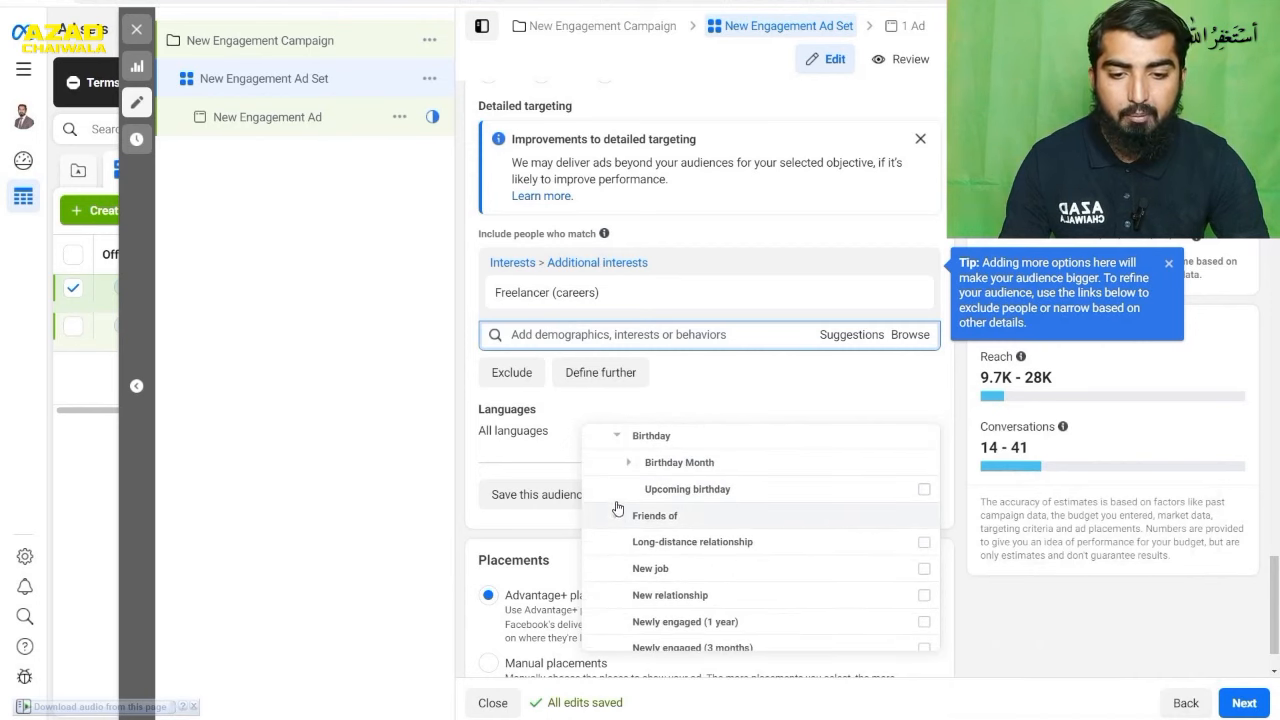
mouse_move(797, 503)
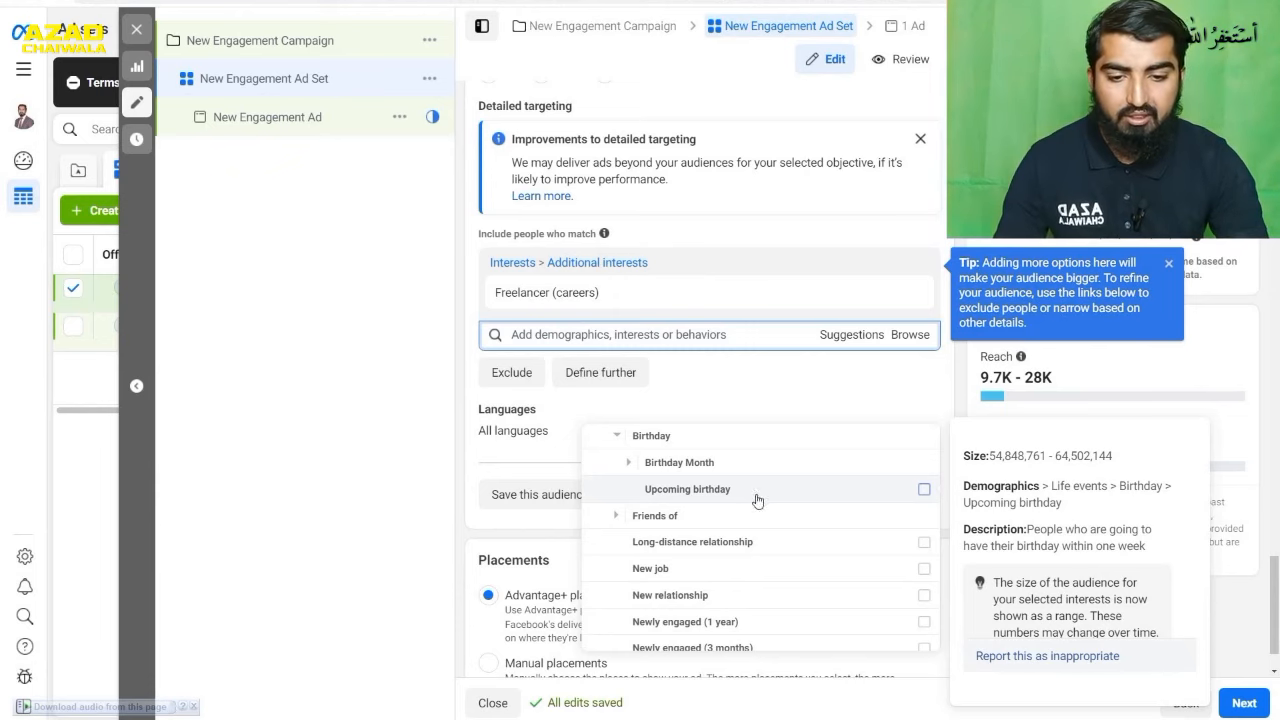
left_click(615, 517)
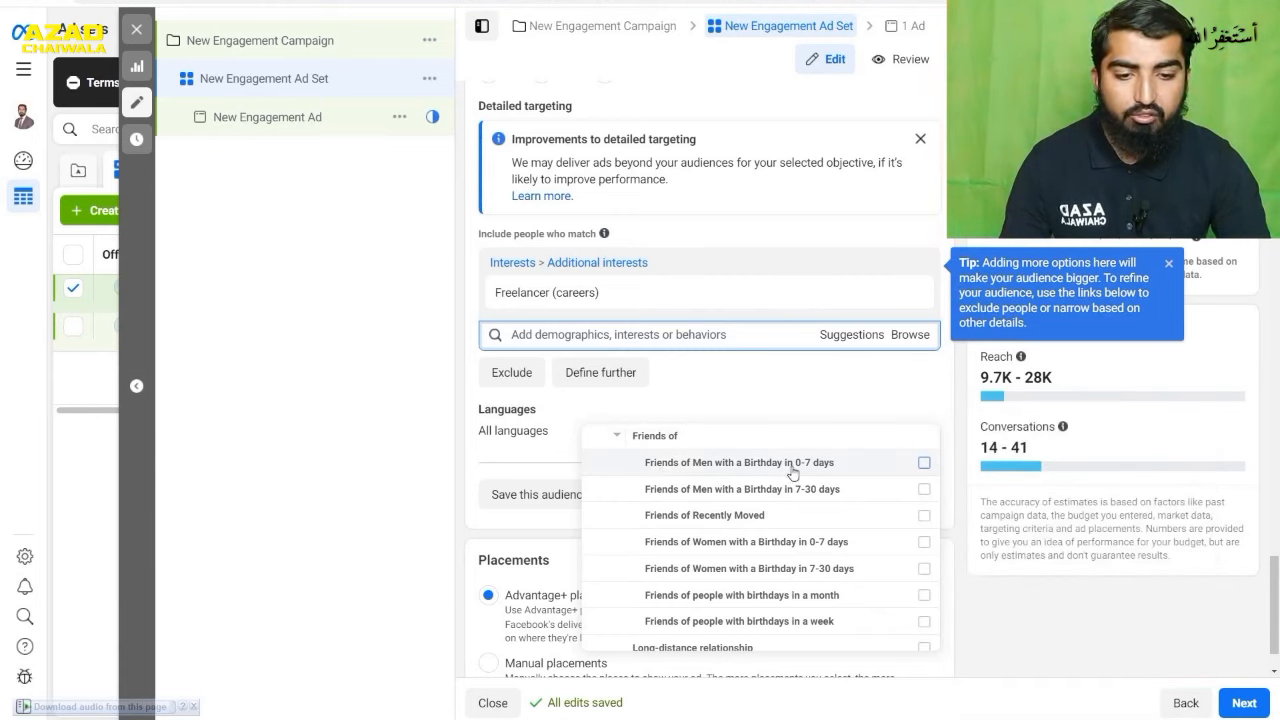
mouse_move(818, 472)
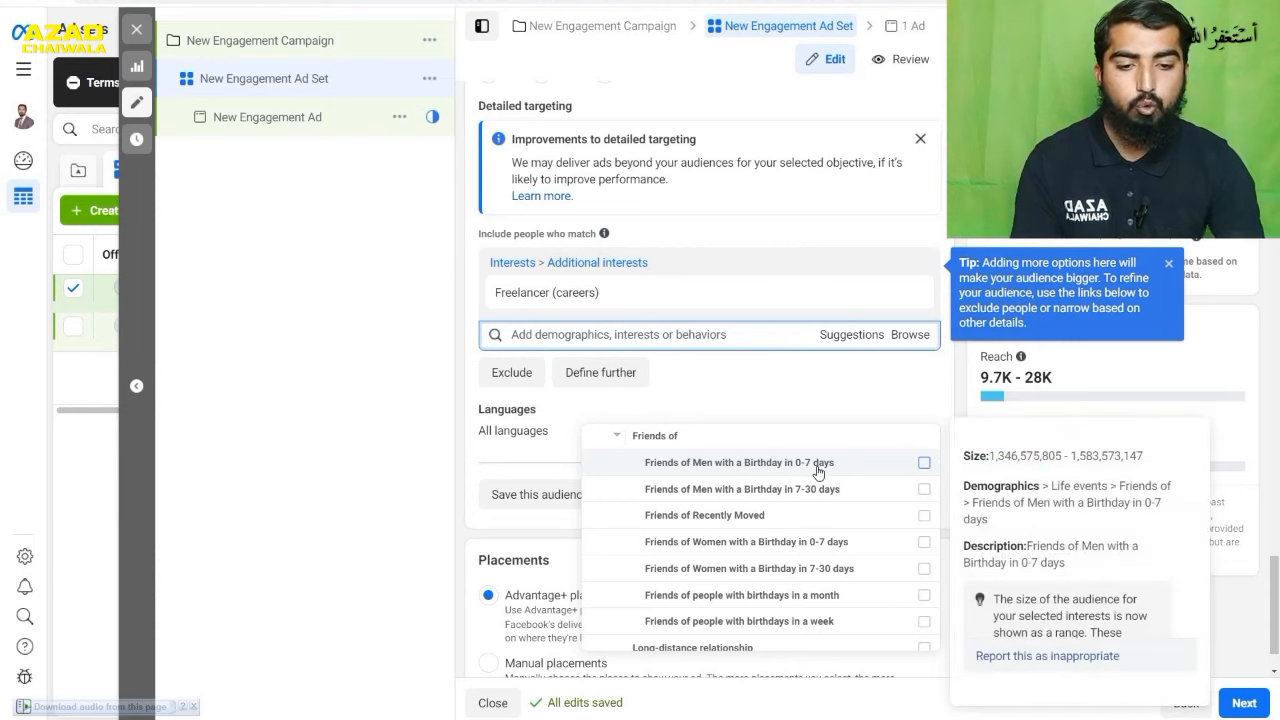
- Examine the remaining Friends of options and the other Life events, from Long-distance relationship and New job to Recently moved
scroll(818, 480, "down", 2)
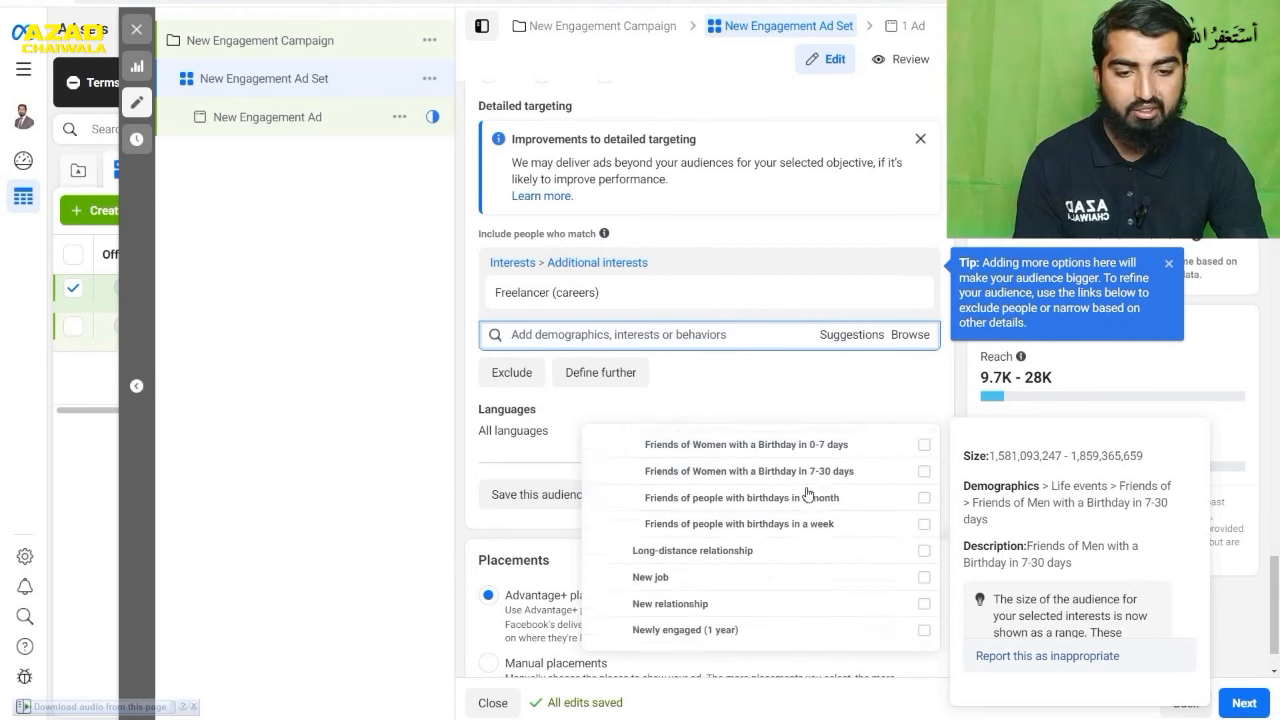
scroll(824, 487, "up", 1)
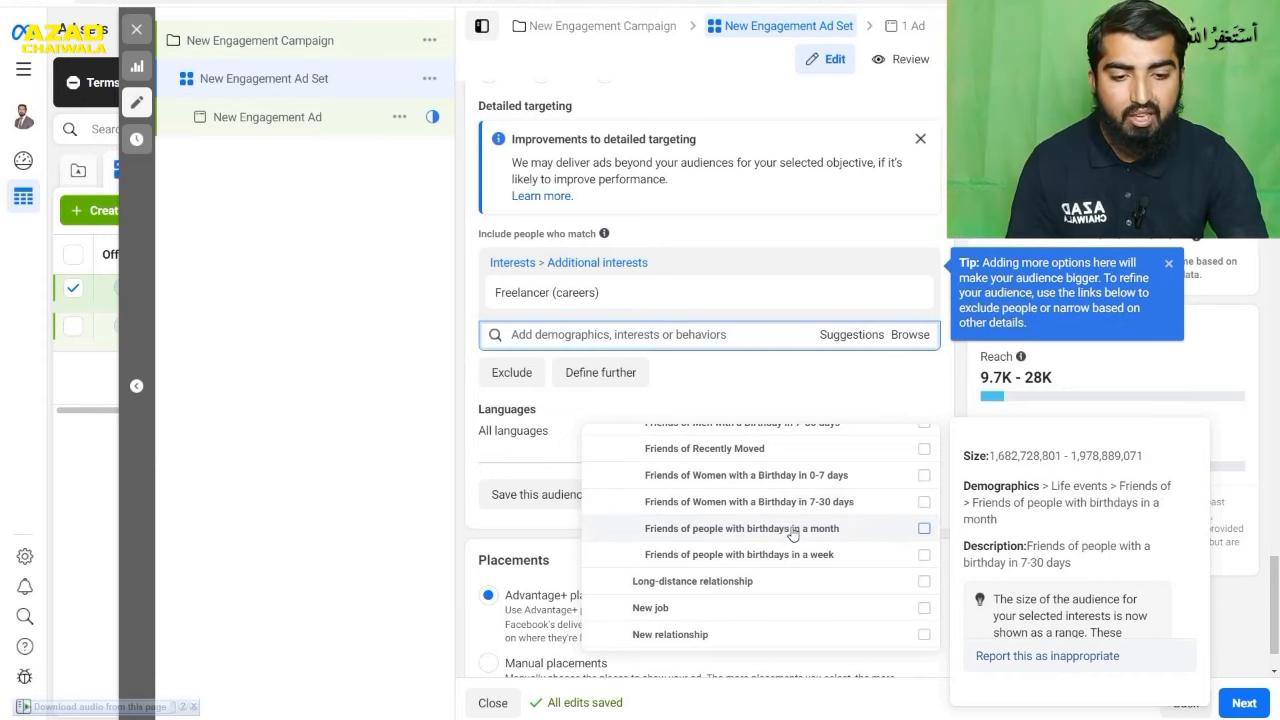
scroll(778, 538, "down", 1)
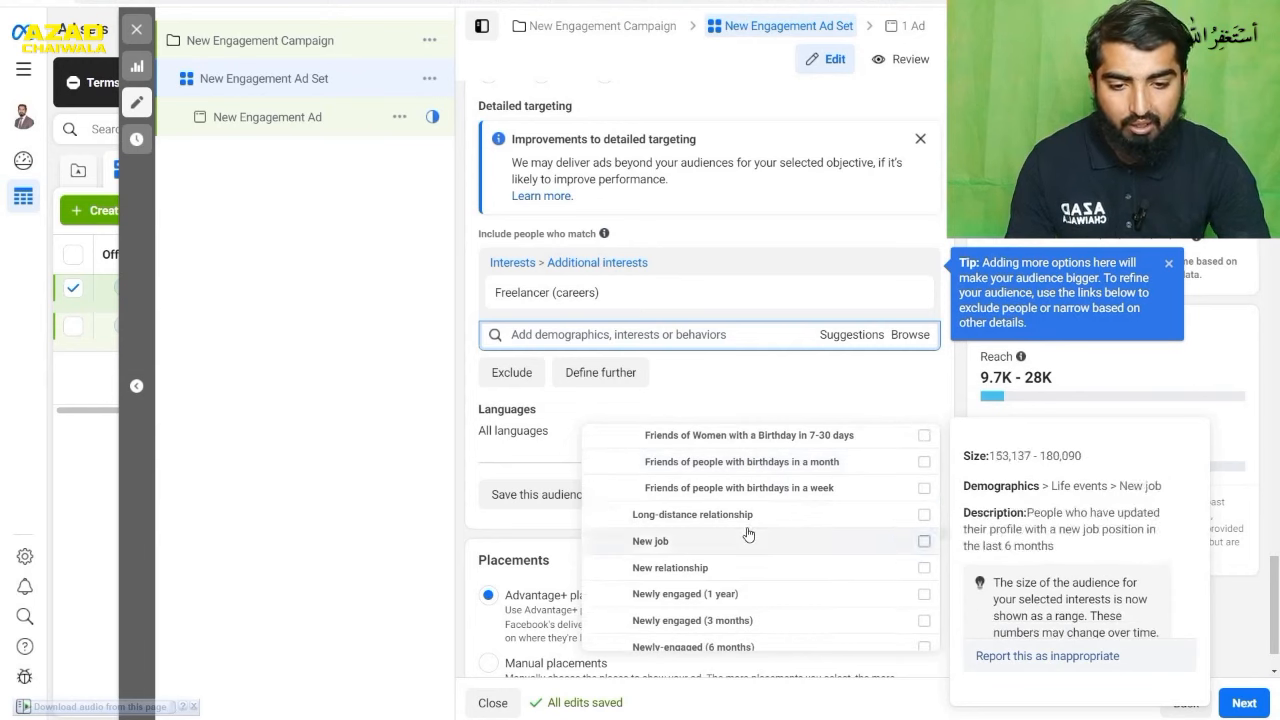
scroll(740, 518, "down", 2)
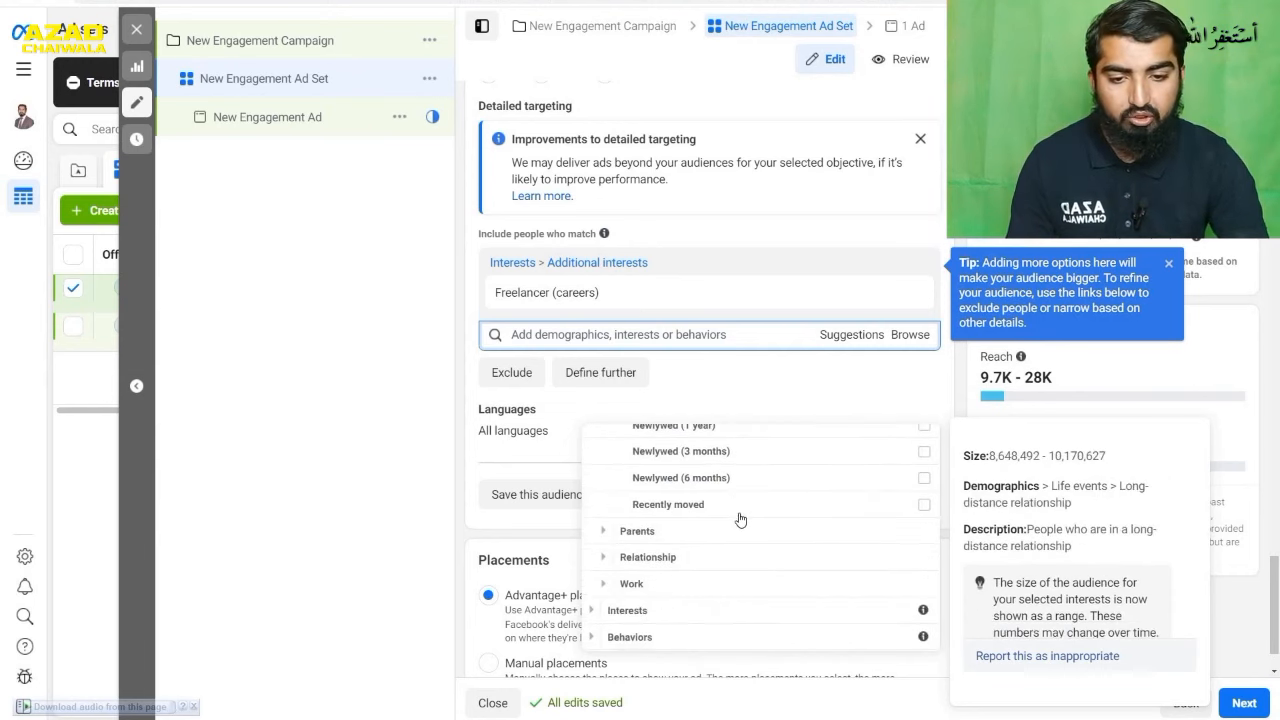
- Examine the All parents options under Parents, from New Parents (0-12 months) to Parents with toddlers (01-02 years)
left_click(604, 537)
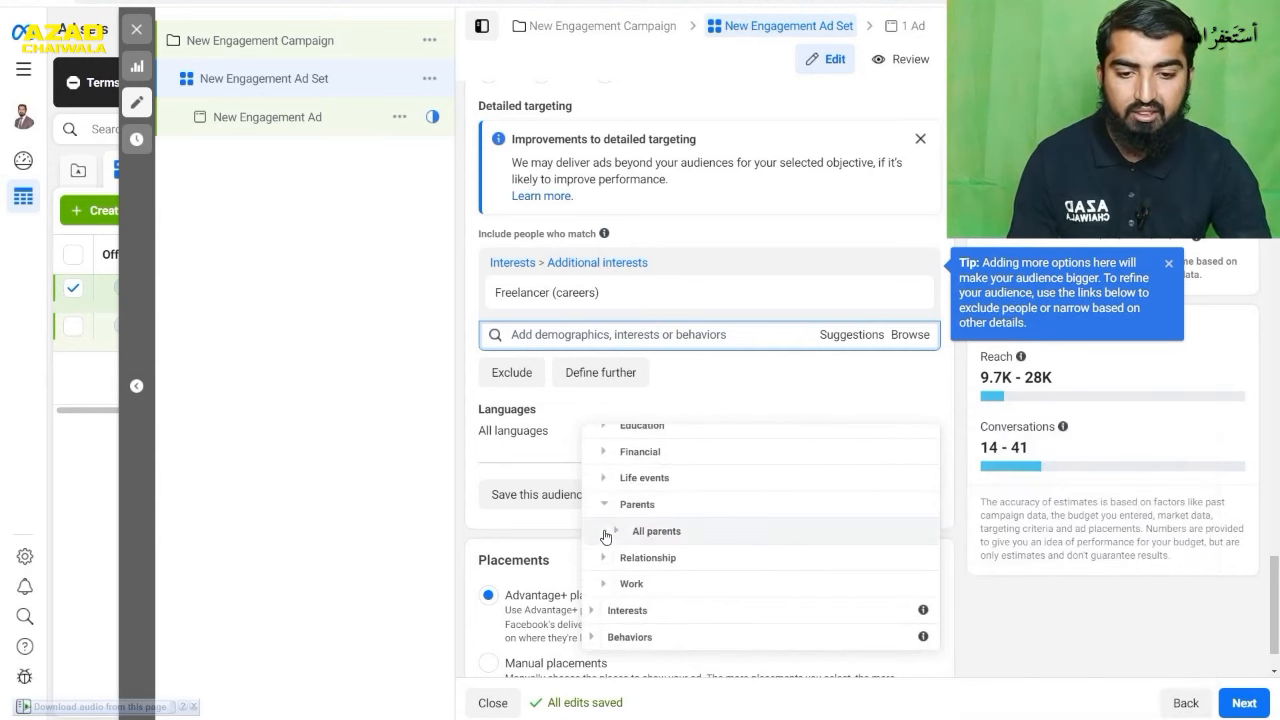
left_click(612, 531)
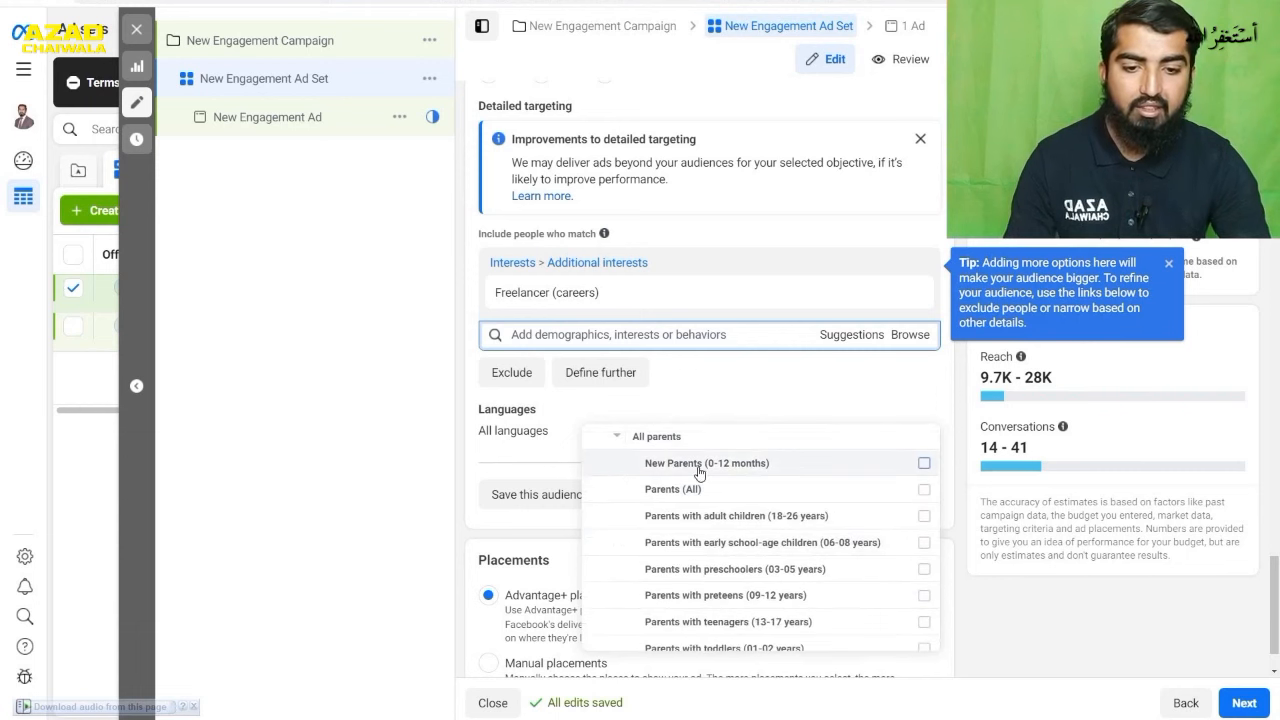
mouse_move(700, 472)
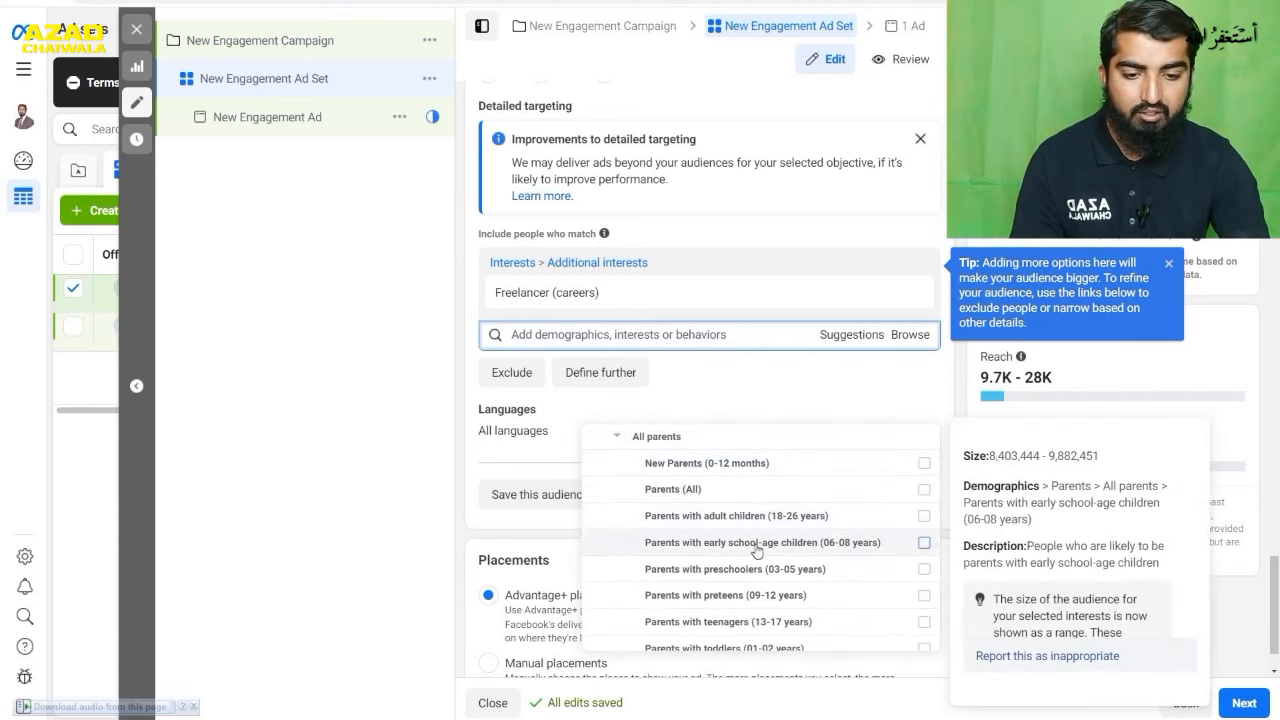
scroll(756, 575, "down", 1)
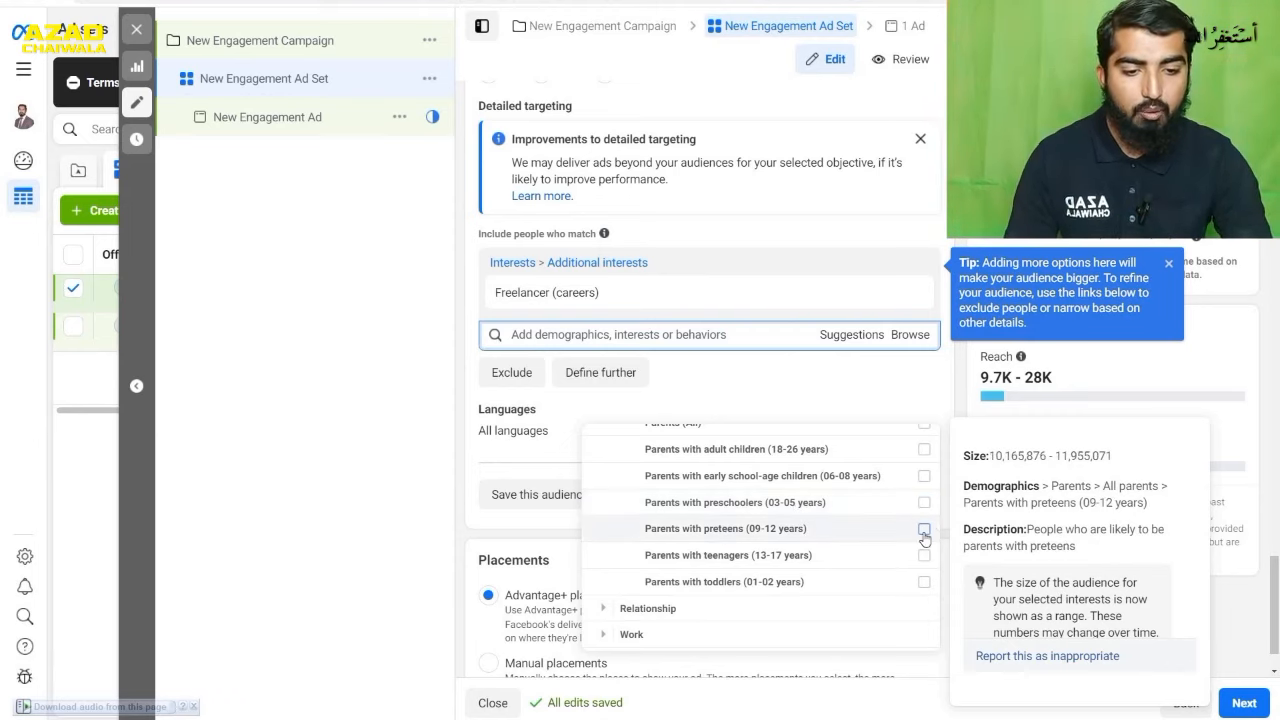
- Try adding Parents with preteens (09-12 years) to the detailed targeting, and remove it again
left_click(924, 530)
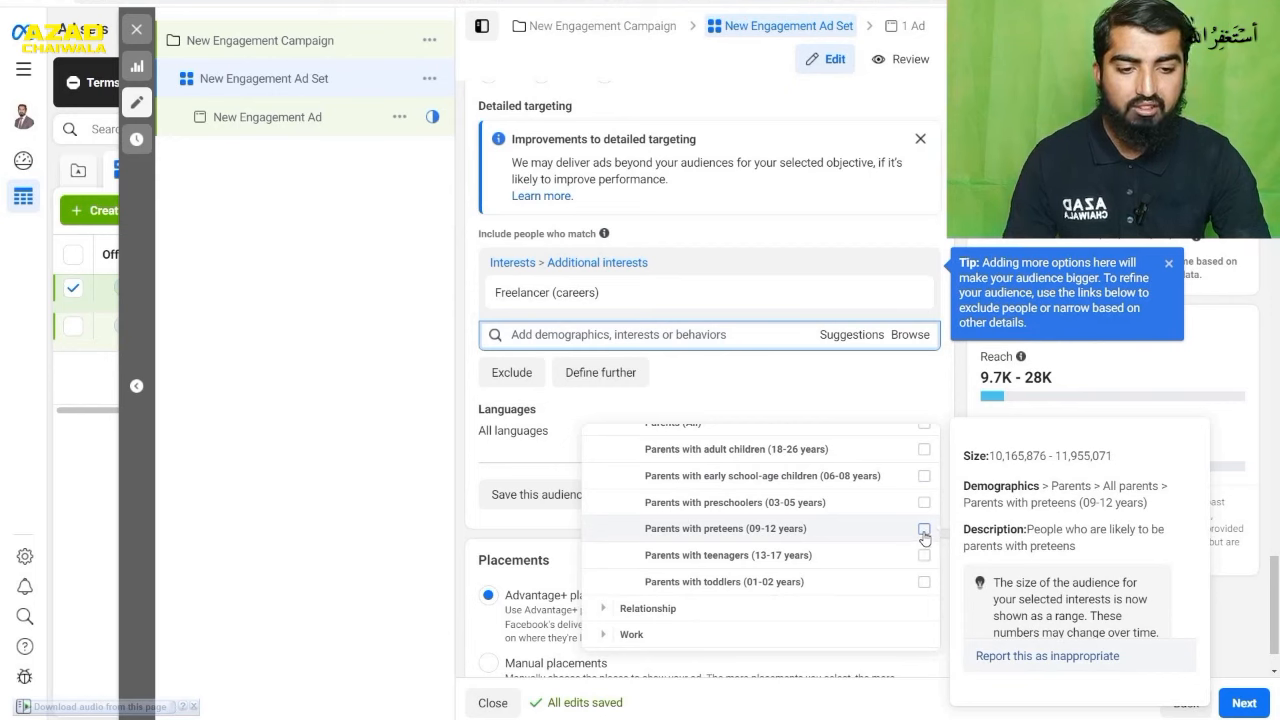
left_click(924, 530)
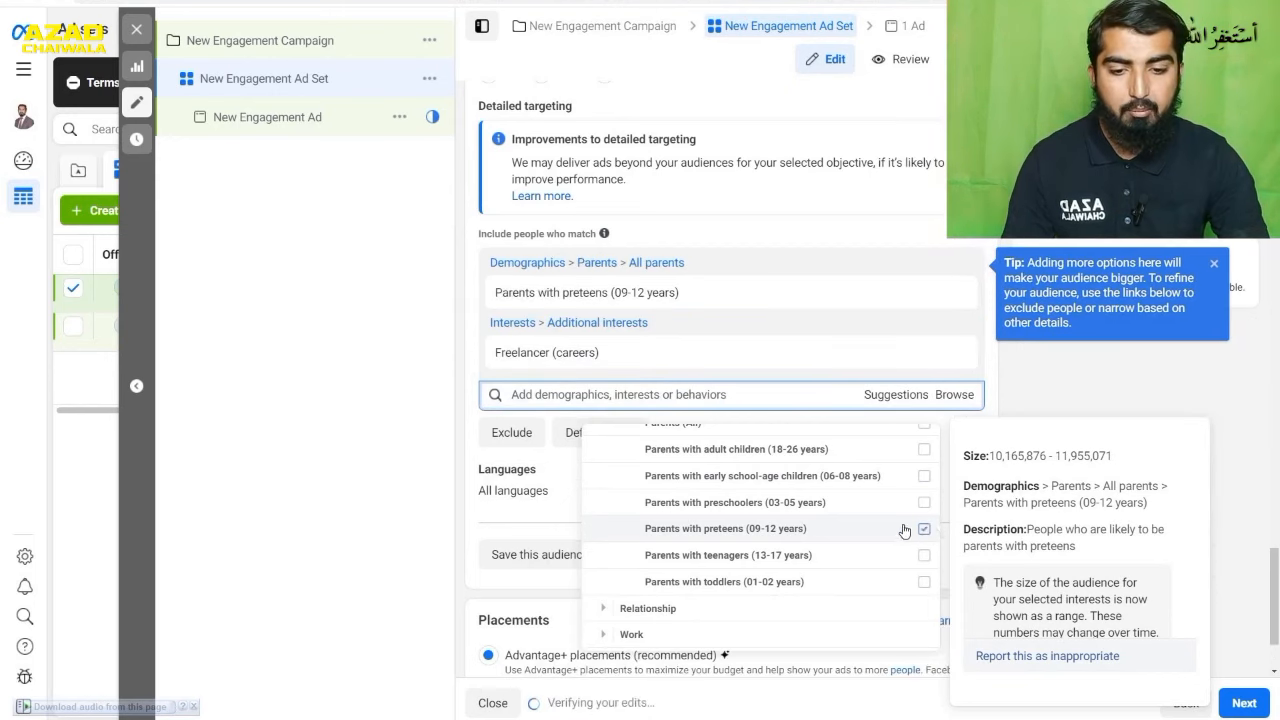
- Examine the Industries options under Work in Demographics, from Large business-to-business enterprise employees to Transportation and Moving
scroll(825, 517, "down", 1)
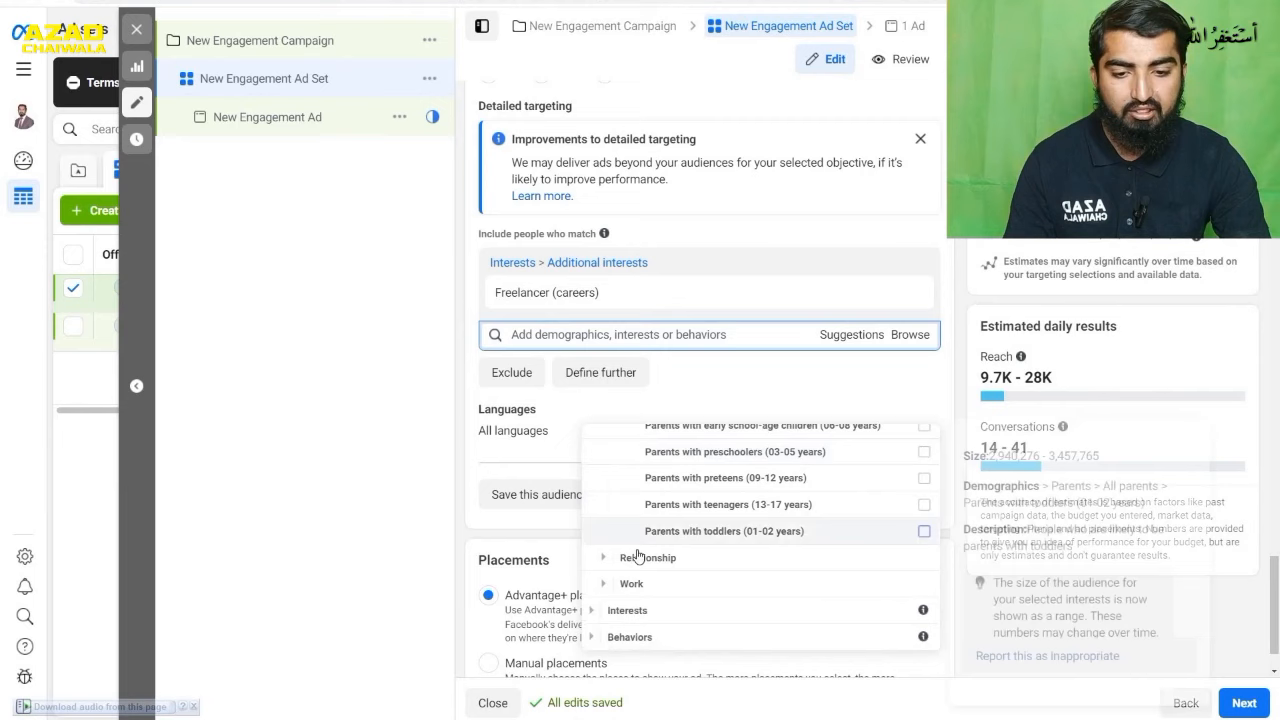
left_click(603, 589)
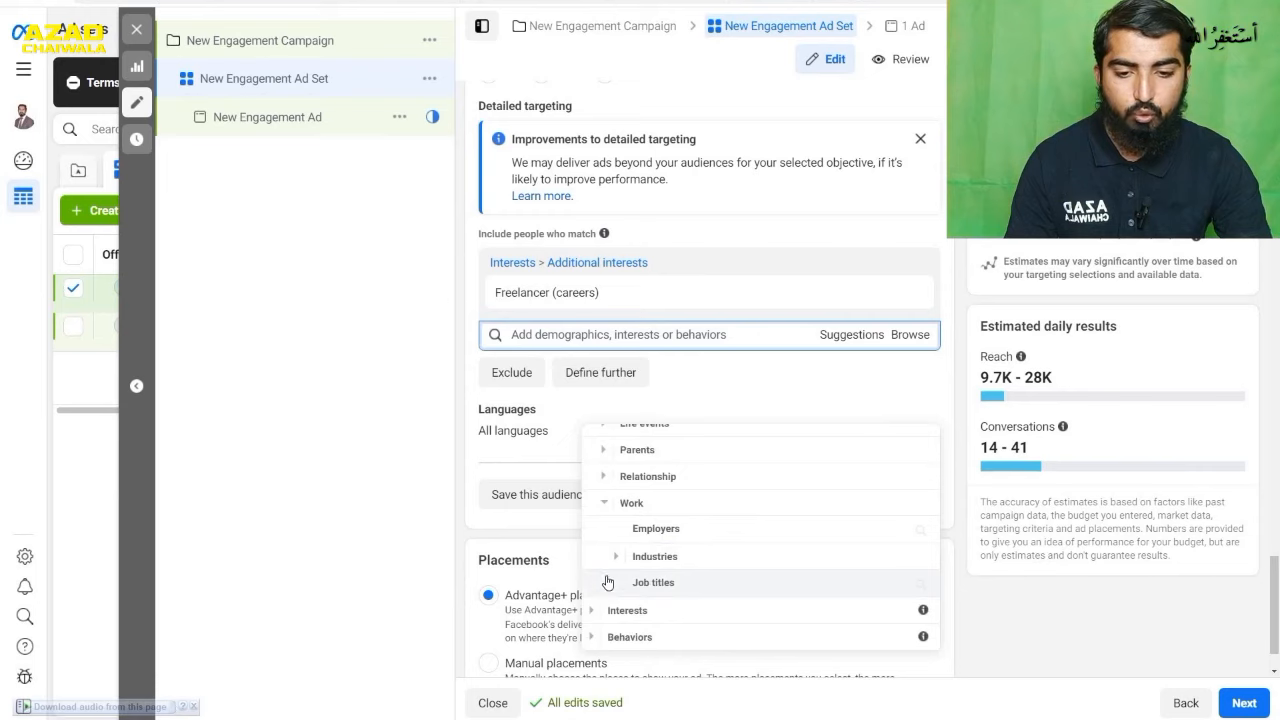
left_click(700, 566)
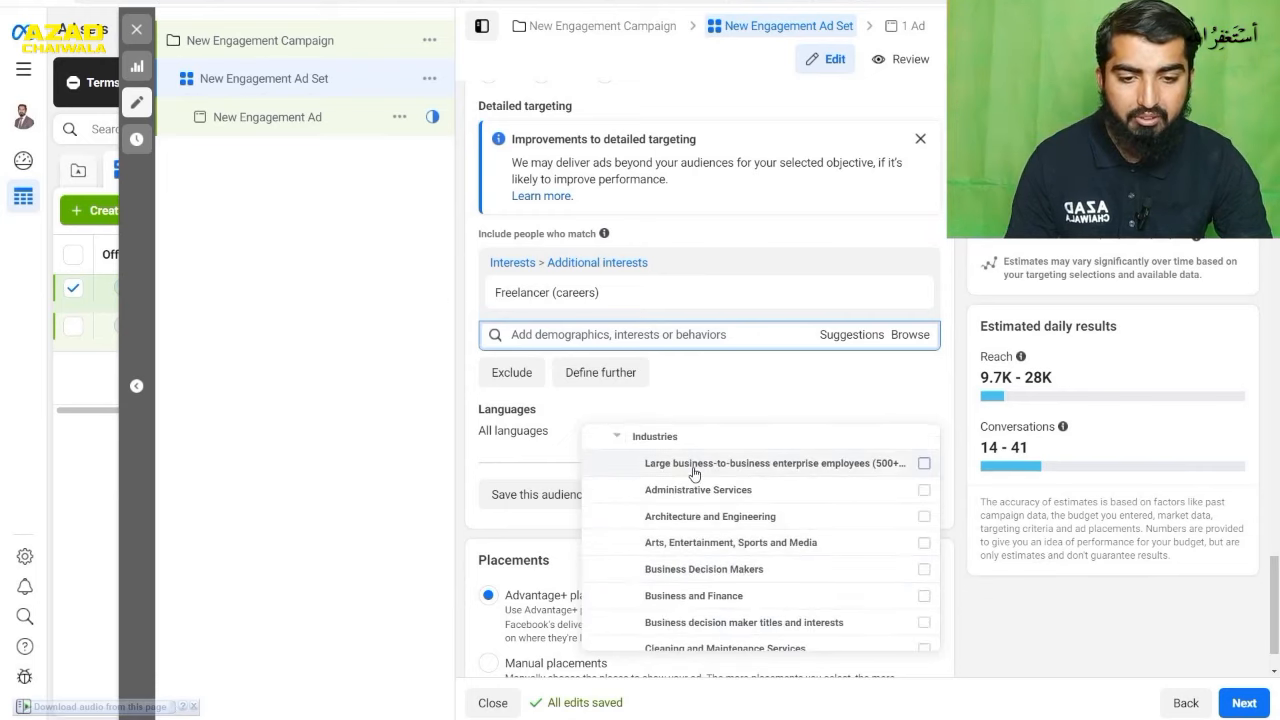
mouse_move(722, 478)
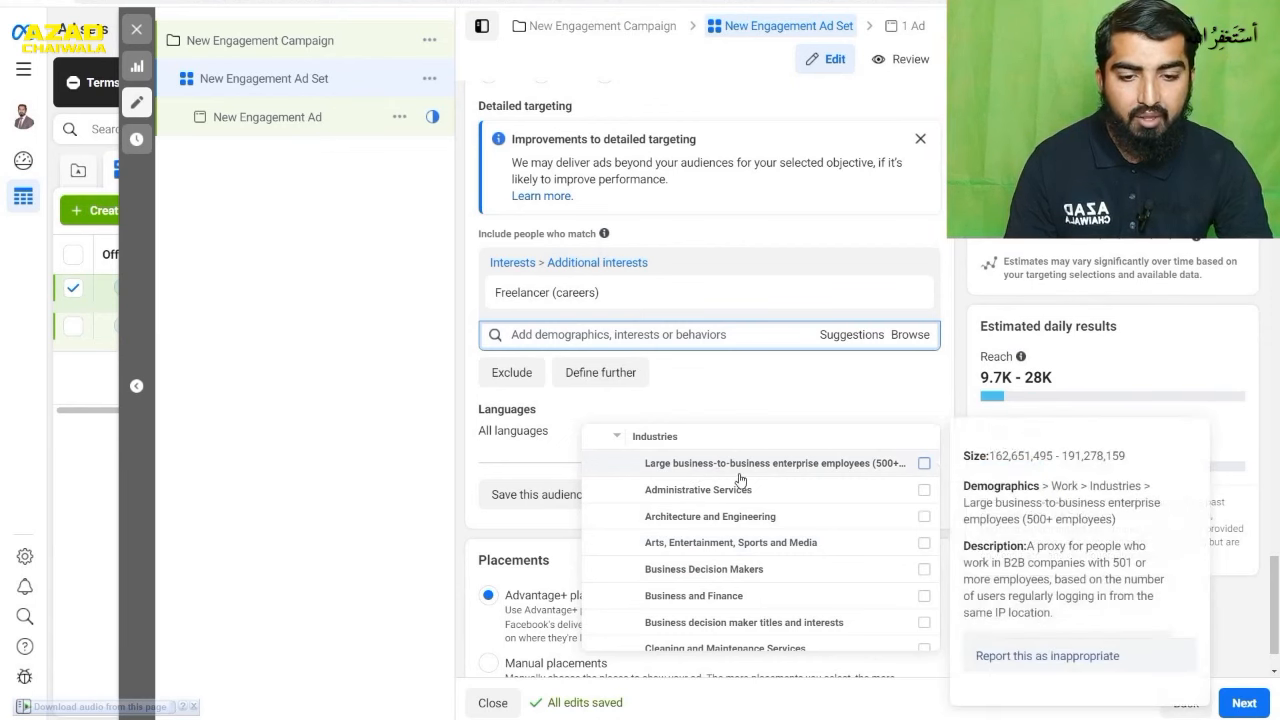
mouse_move(730, 524)
scroll(730, 524, "down", 6)
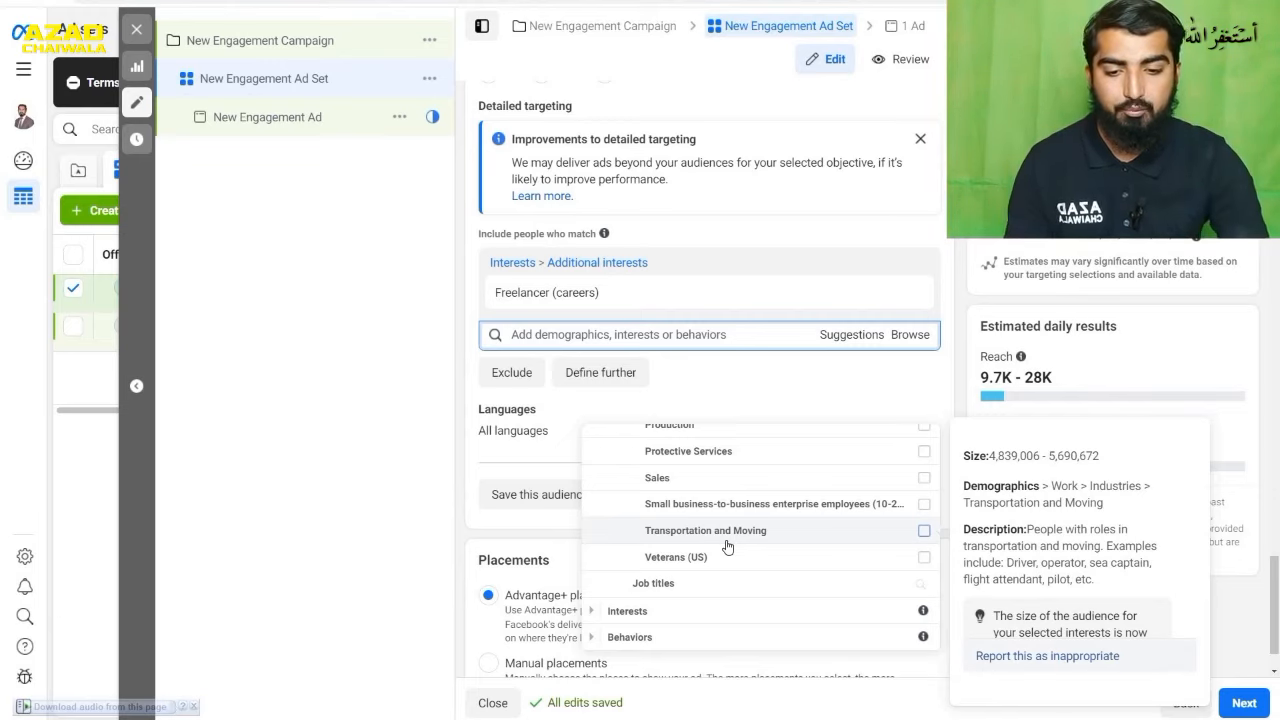
- Include all Technology (computers & electronics) interests in the ad set's detailed targeting
left_click(592, 611)
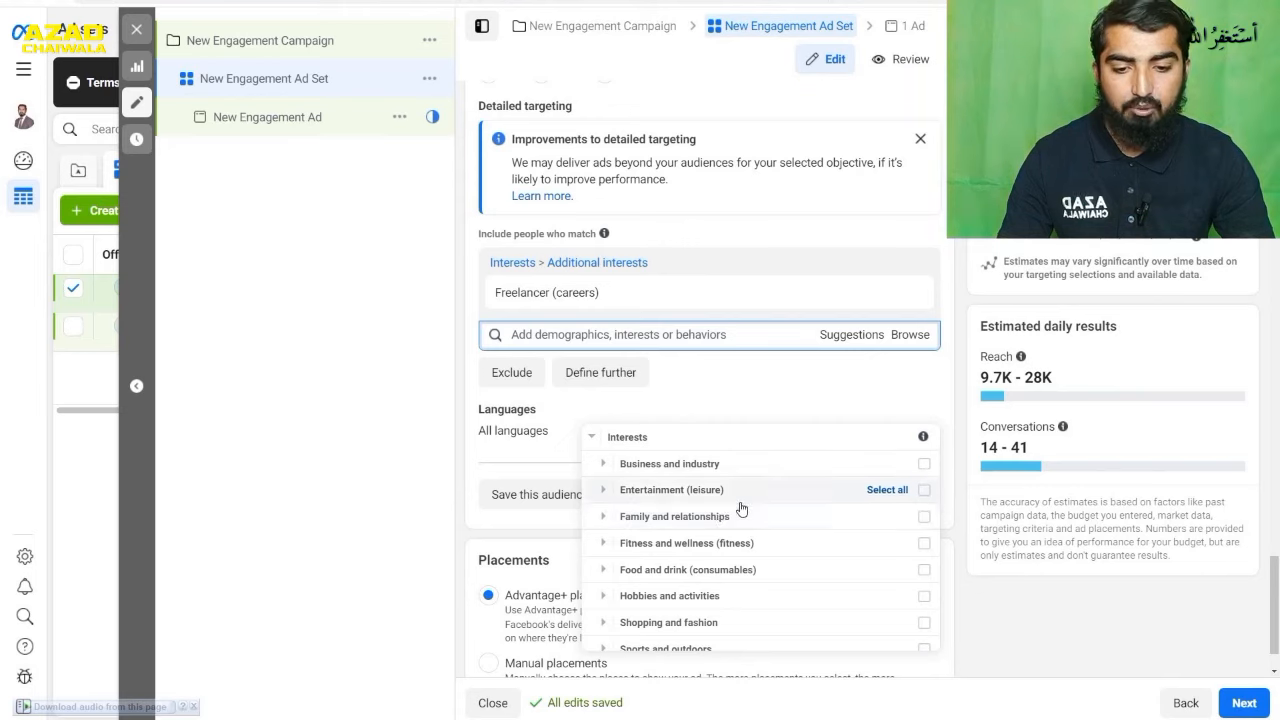
scroll(743, 505, "down", 1)
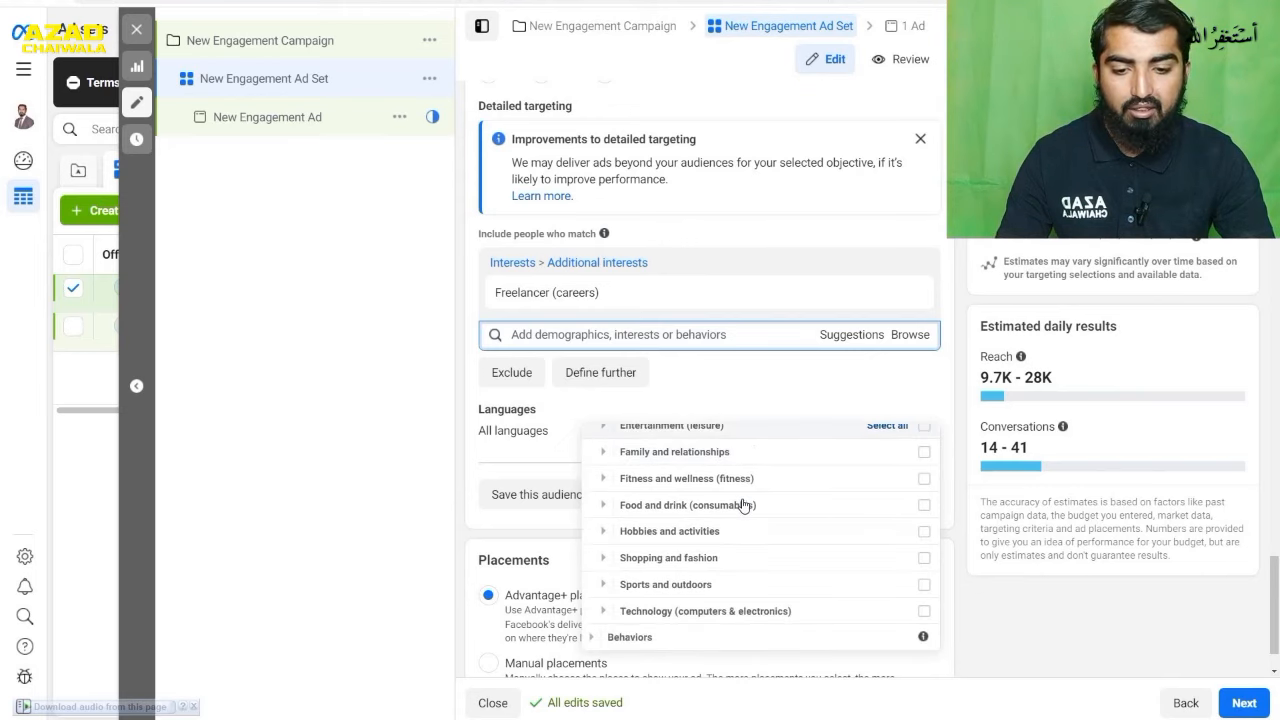
left_click(604, 612)
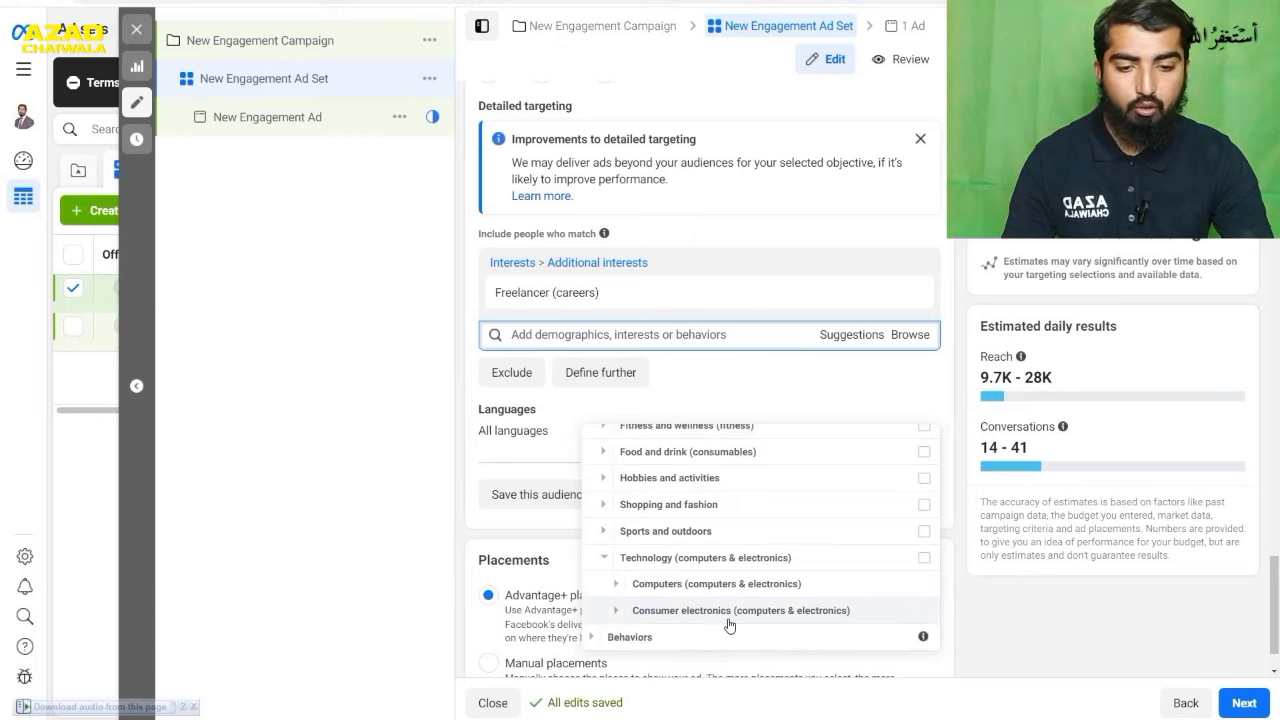
left_click(615, 589)
scroll(615, 591, "down", 2)
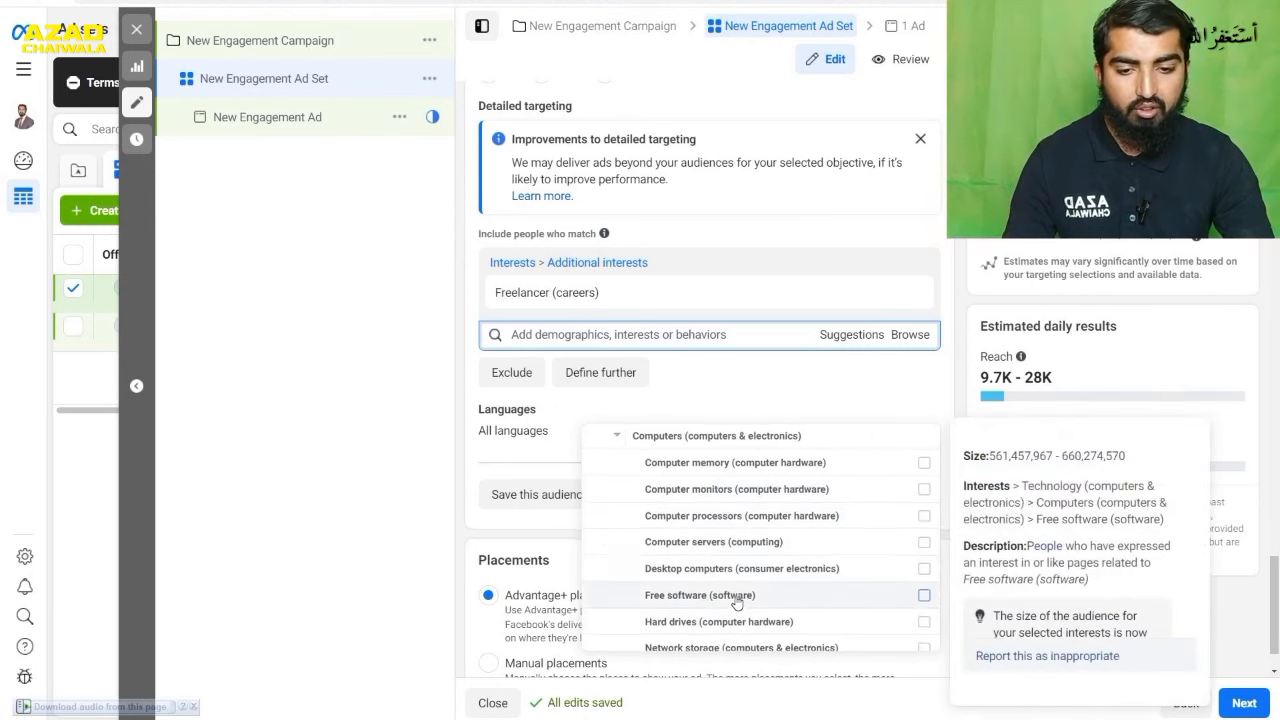
scroll(726, 600, "up", 2)
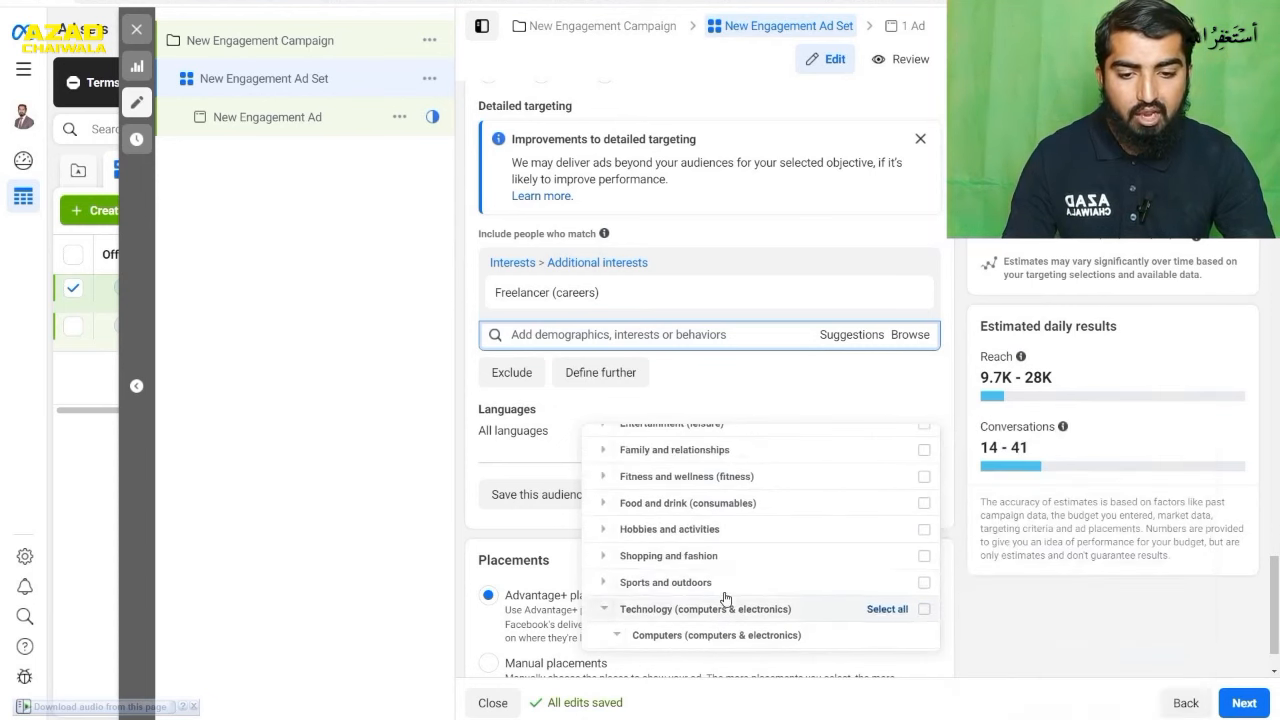
left_click(886, 609)
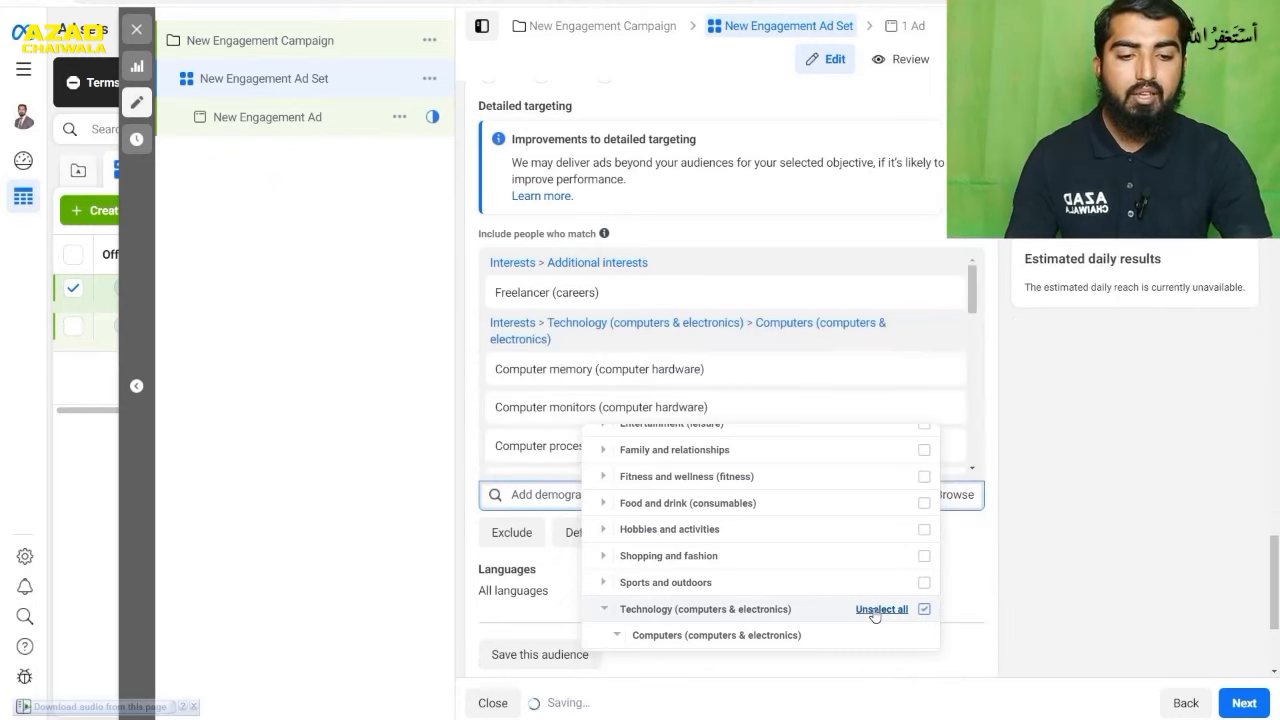
scroll(874, 606, "down", 5)
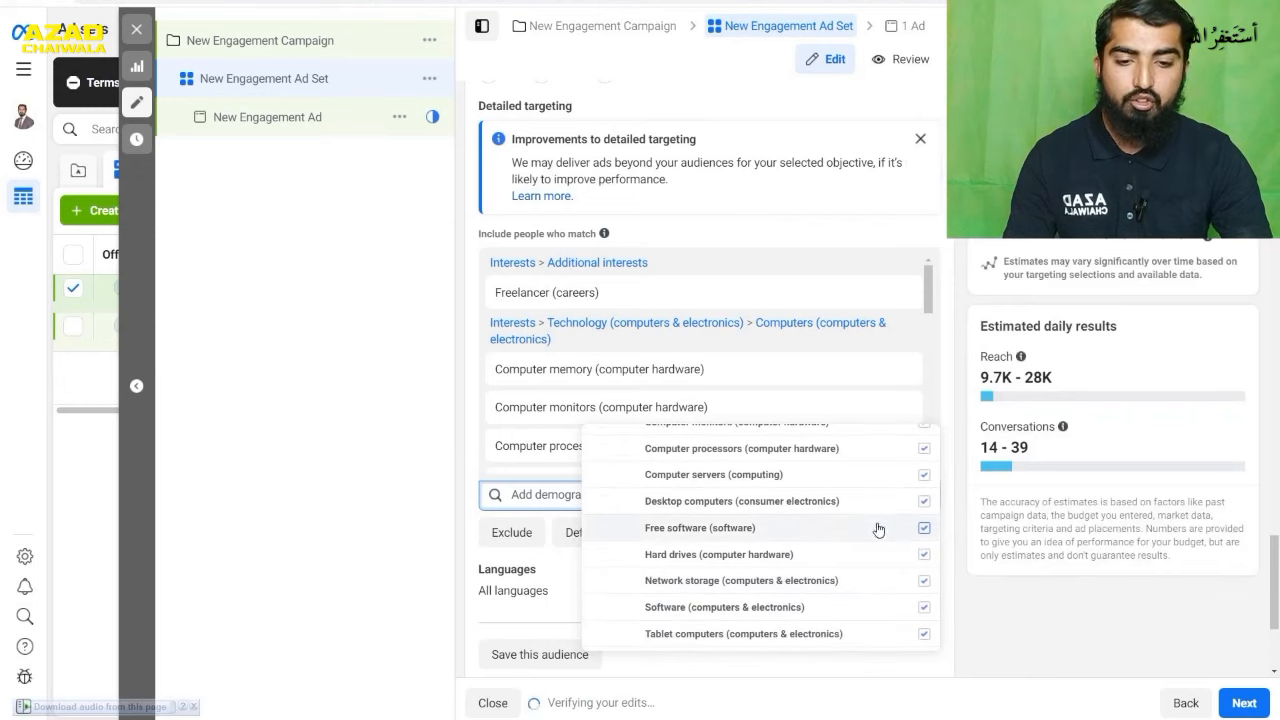
scroll(868, 539, "up", 5)
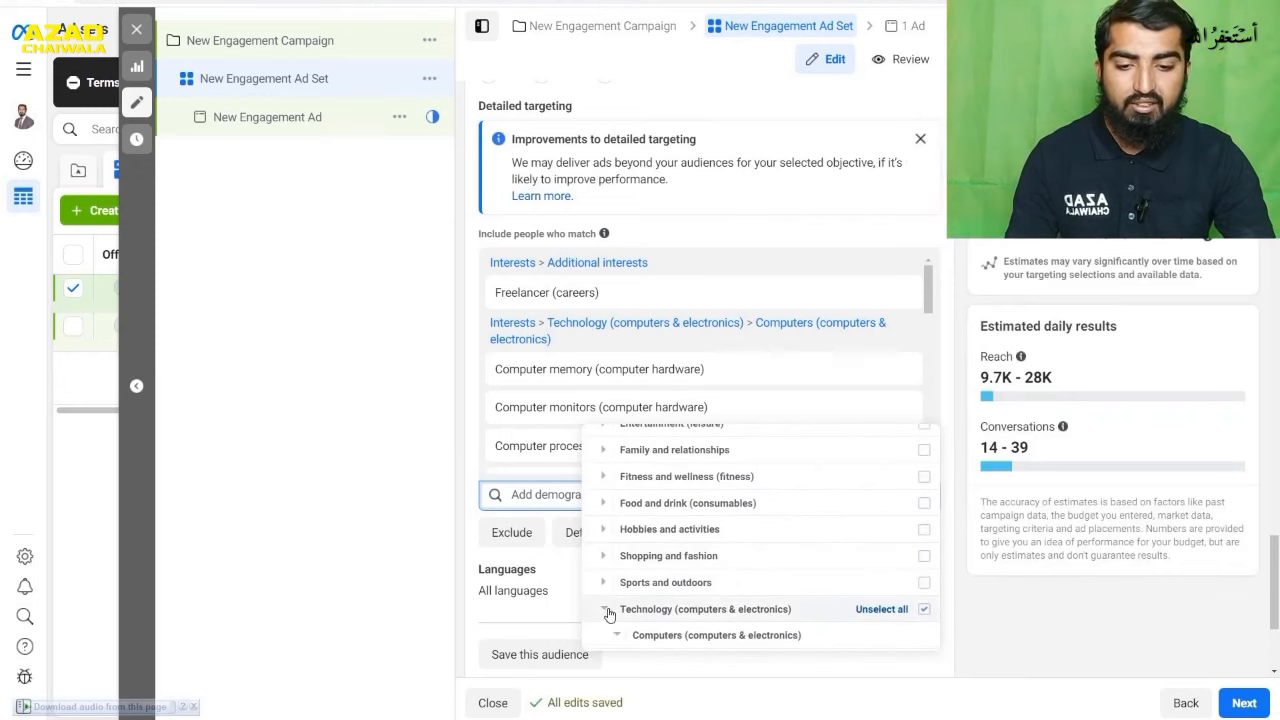
- Examine the Interests and Behaviors targeting categories, including the Anniversary (within 61-90 days) option under Behaviors
scroll(660, 590, "up", 2)
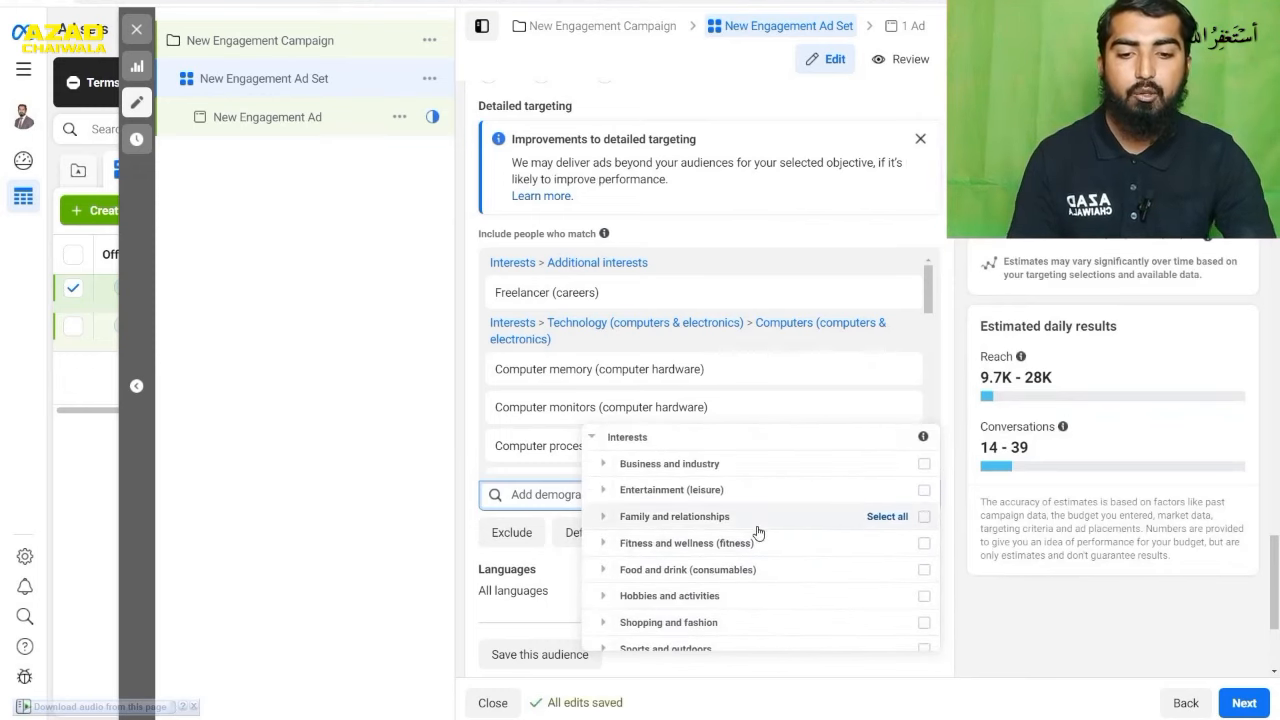
scroll(758, 533, "up", 1)
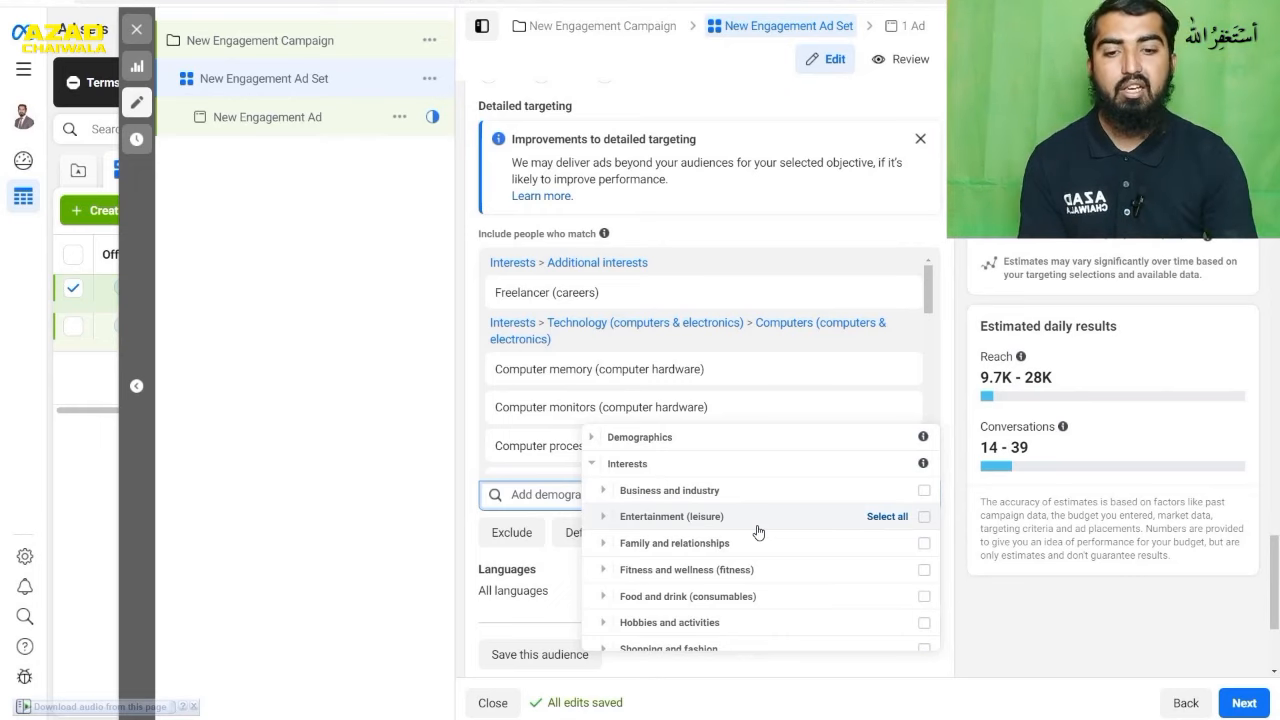
scroll(758, 532, "down", 2)
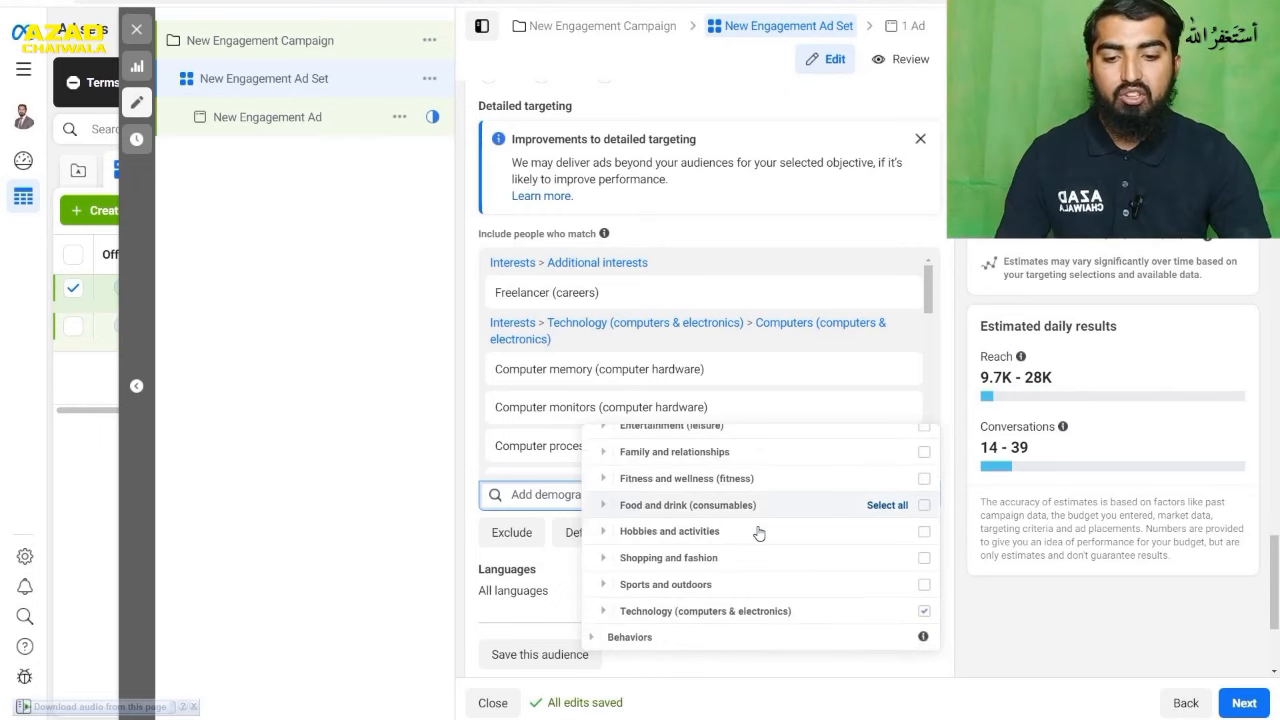
left_click(593, 640)
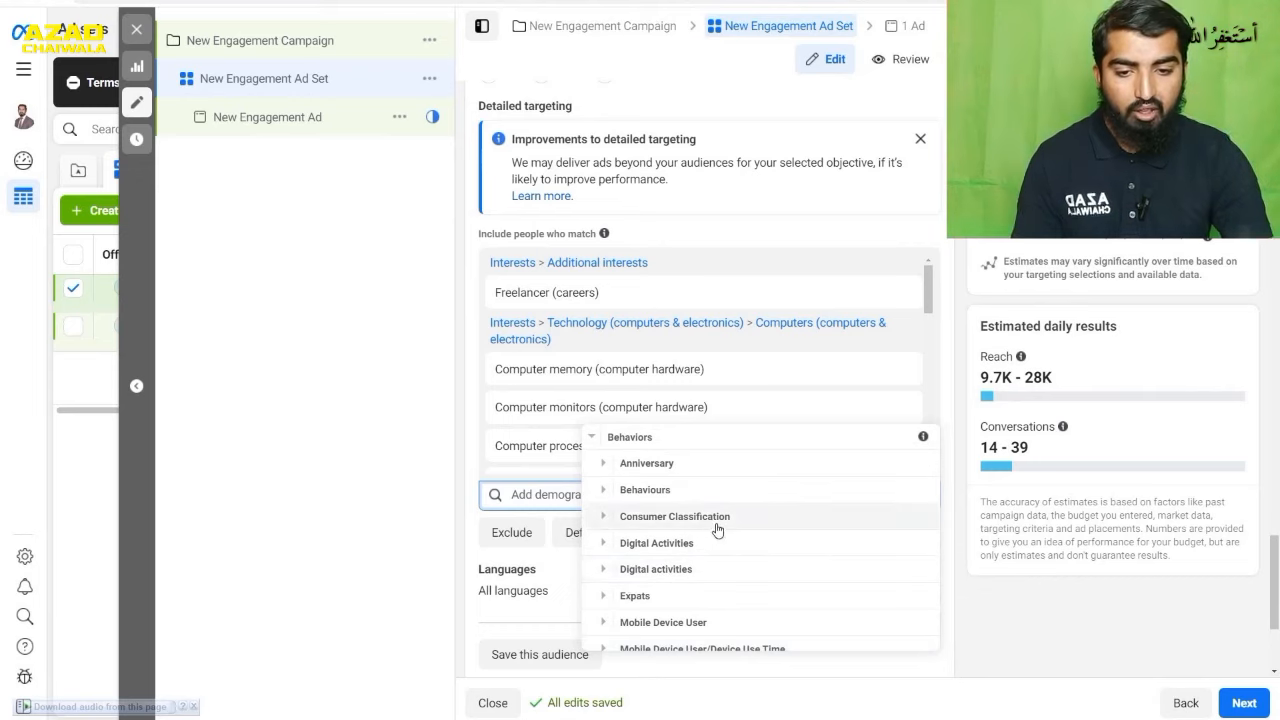
scroll(718, 530, "down", 1)
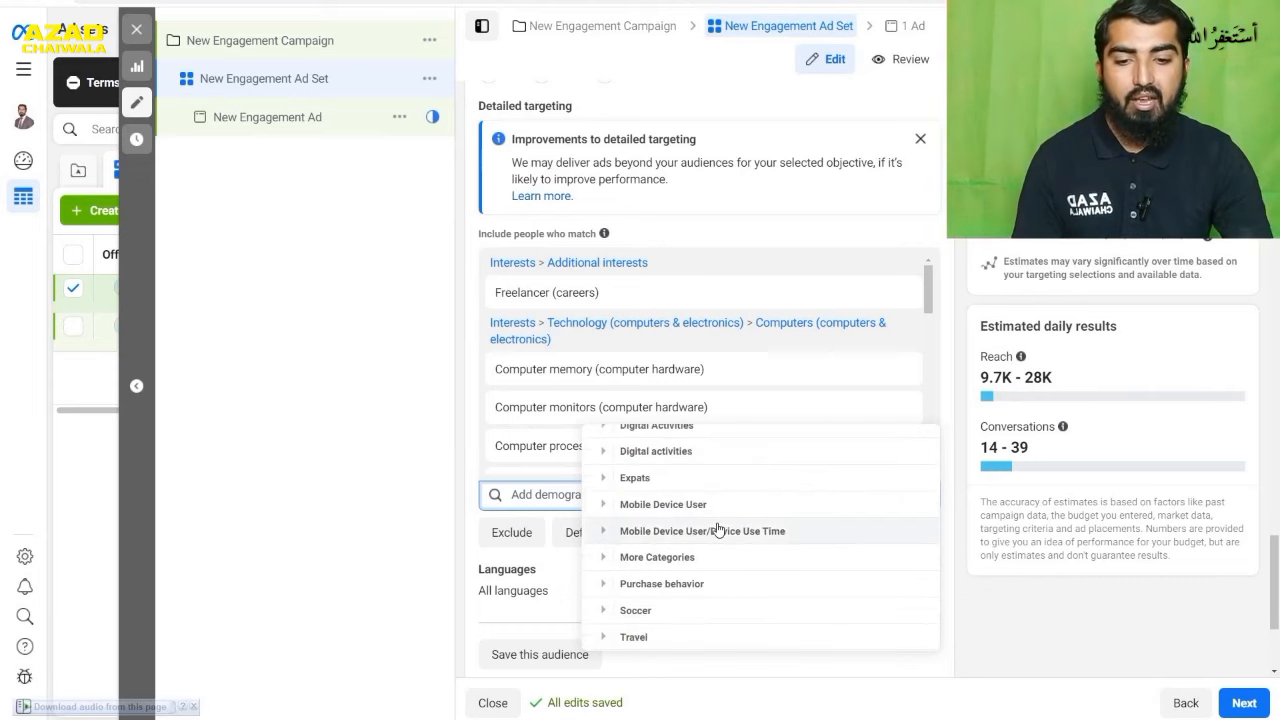
scroll(718, 530, "up", 1)
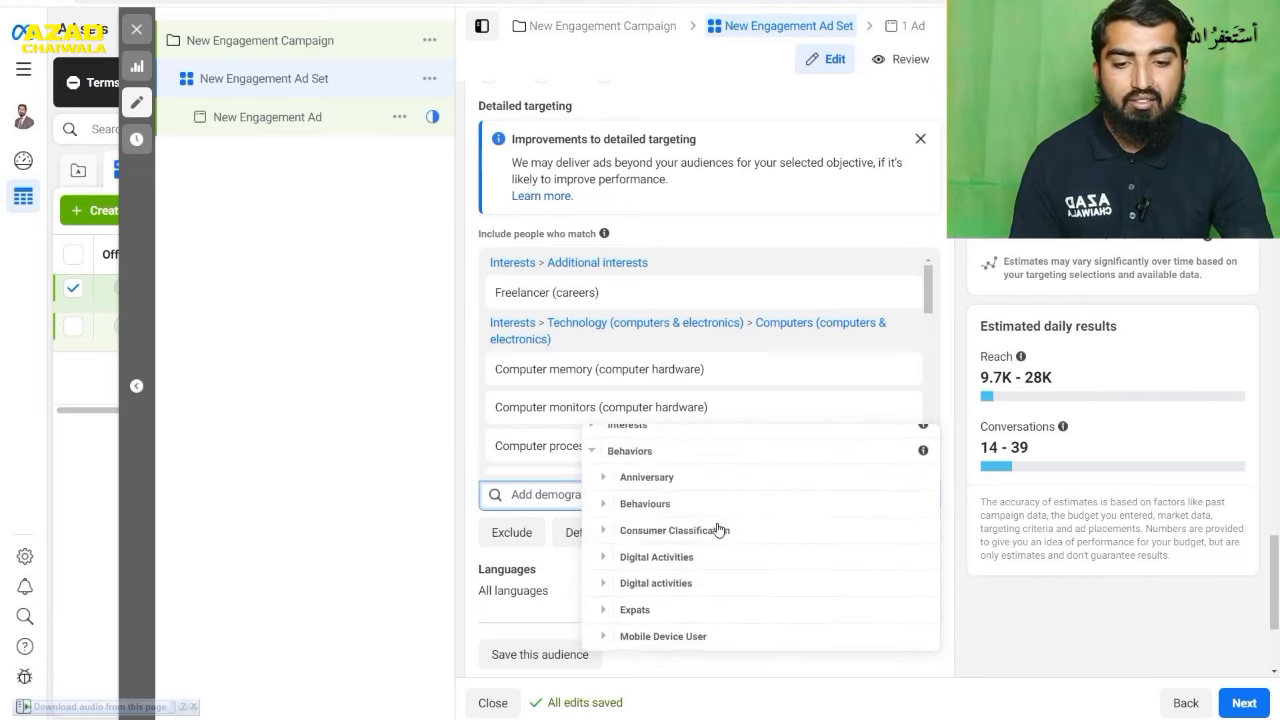
left_click(614, 482)
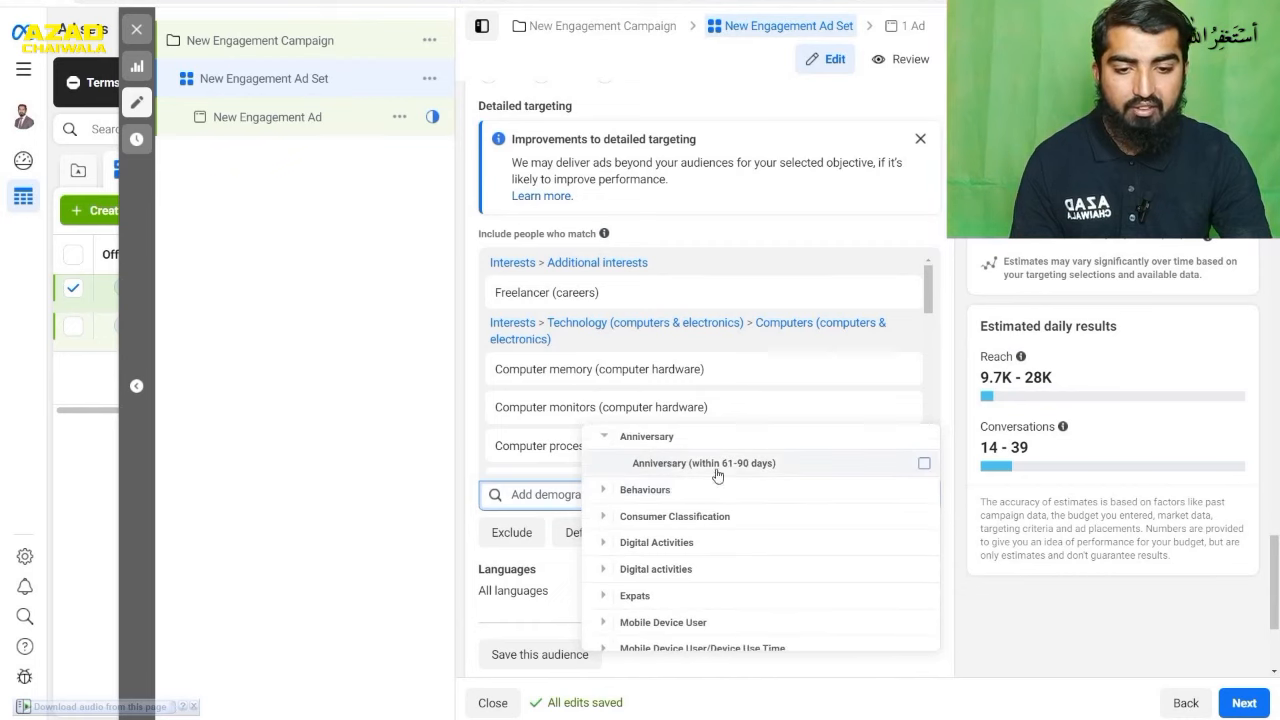
mouse_move(736, 470)
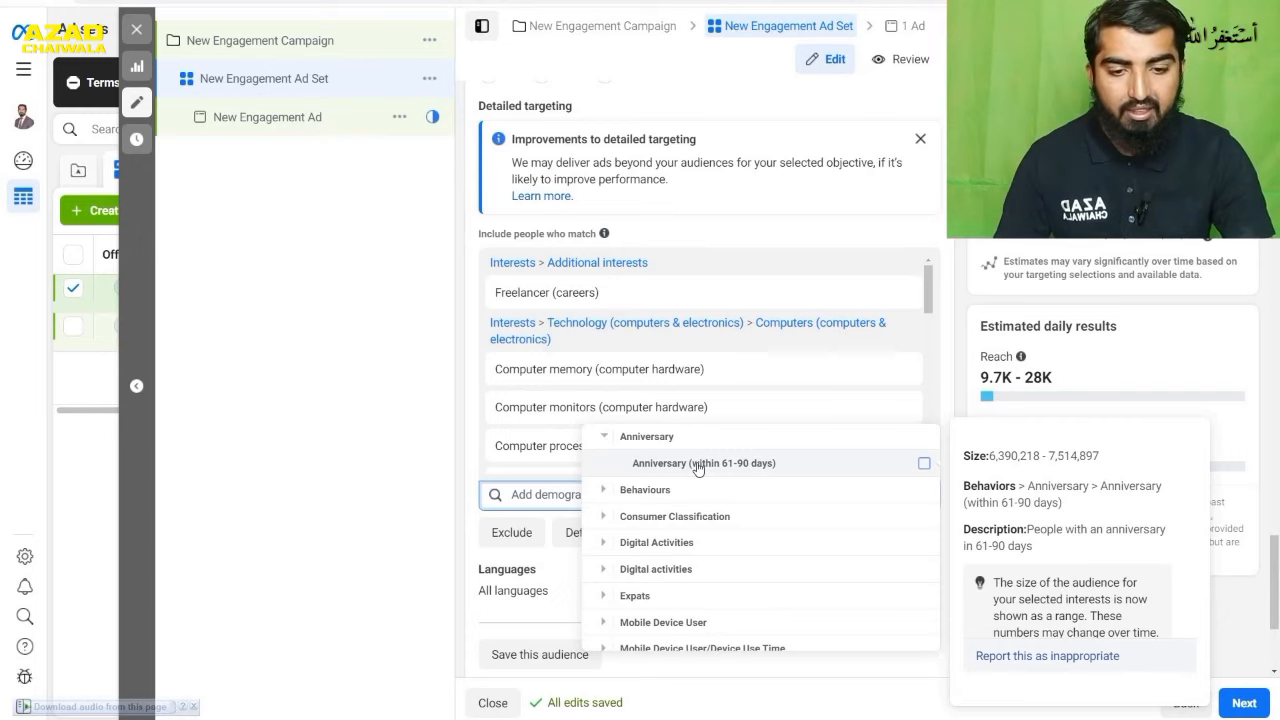
- Examine the Purchase with offer option under Behaviours > Purchase behaviours in the Behaviors category
left_click(605, 492)
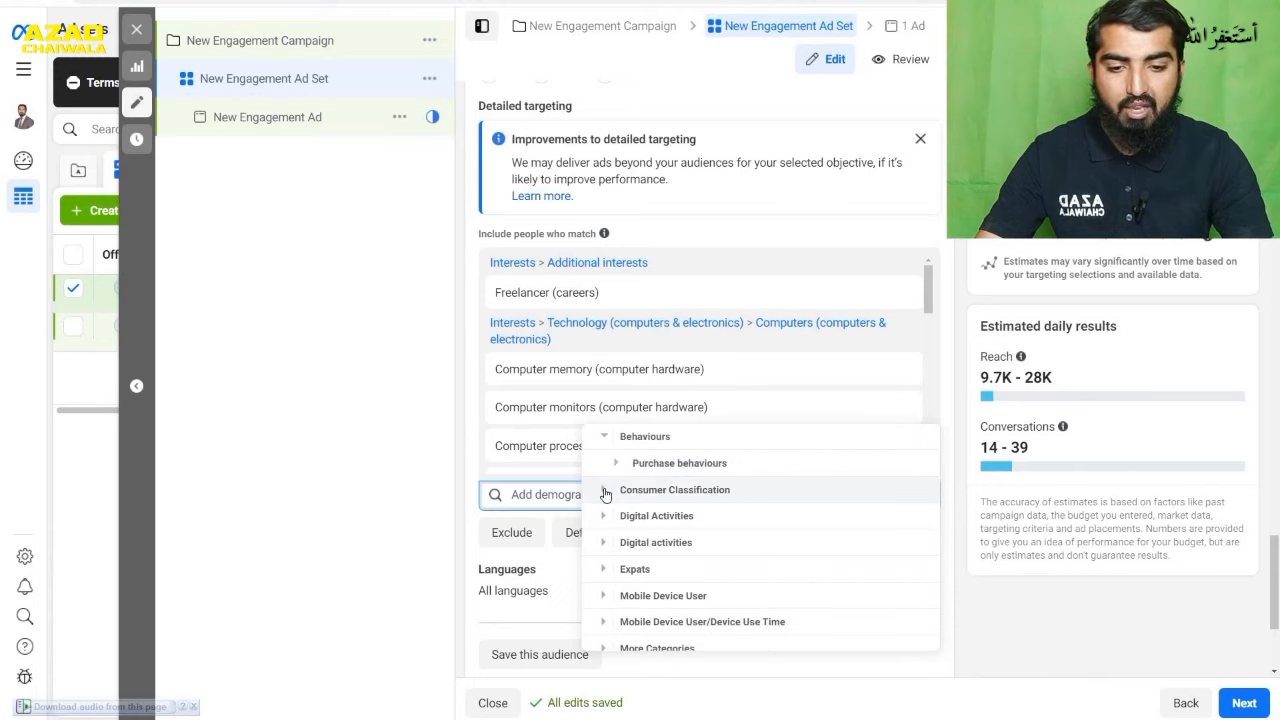
left_click(619, 467)
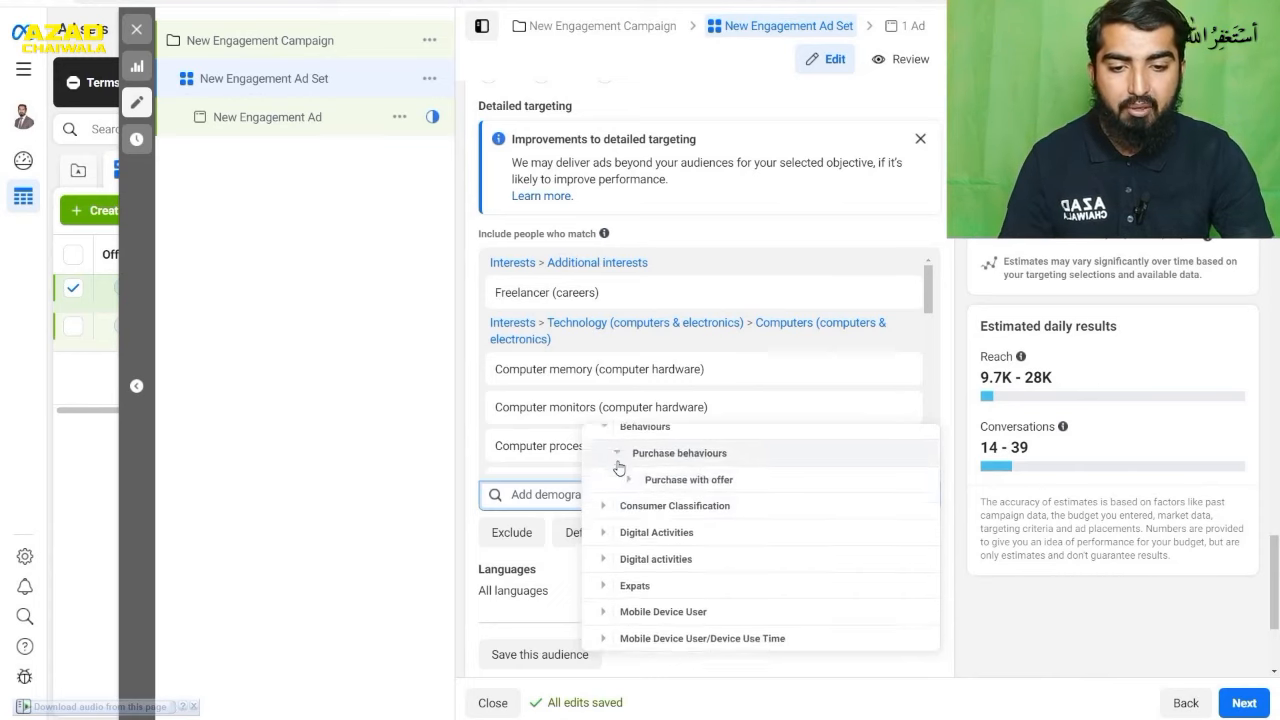
left_click(629, 466)
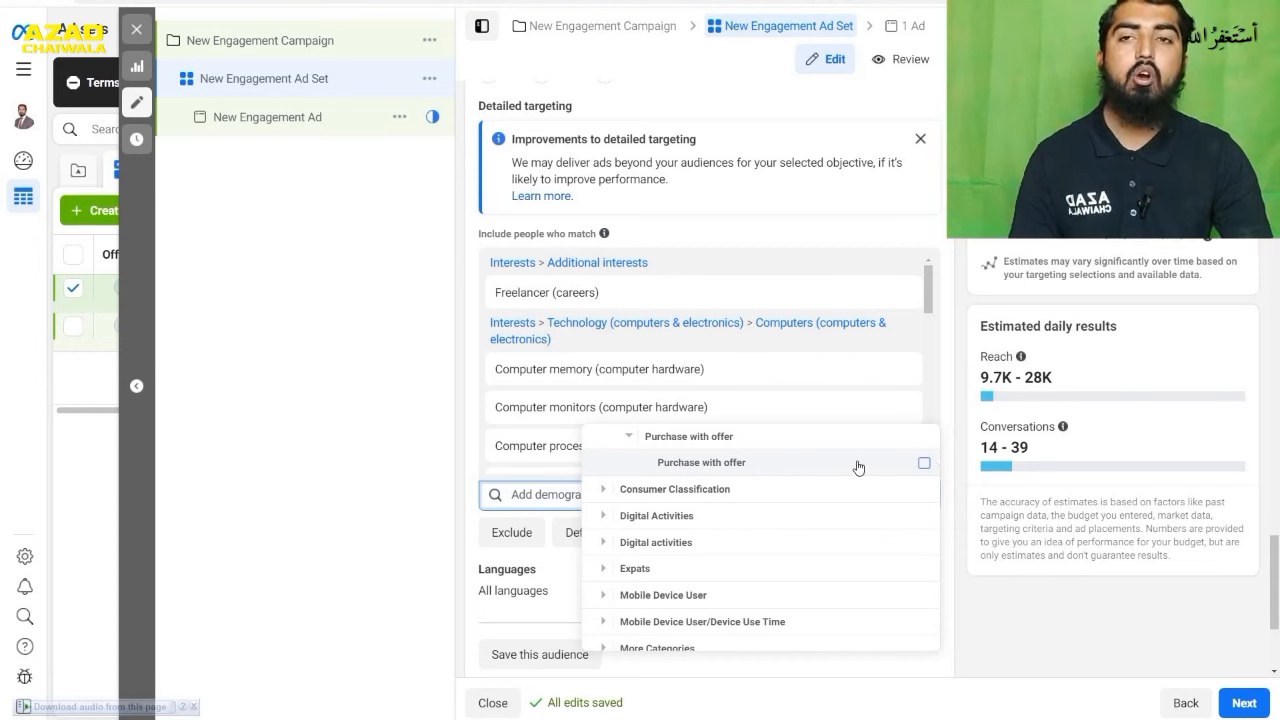
mouse_move(858, 467)
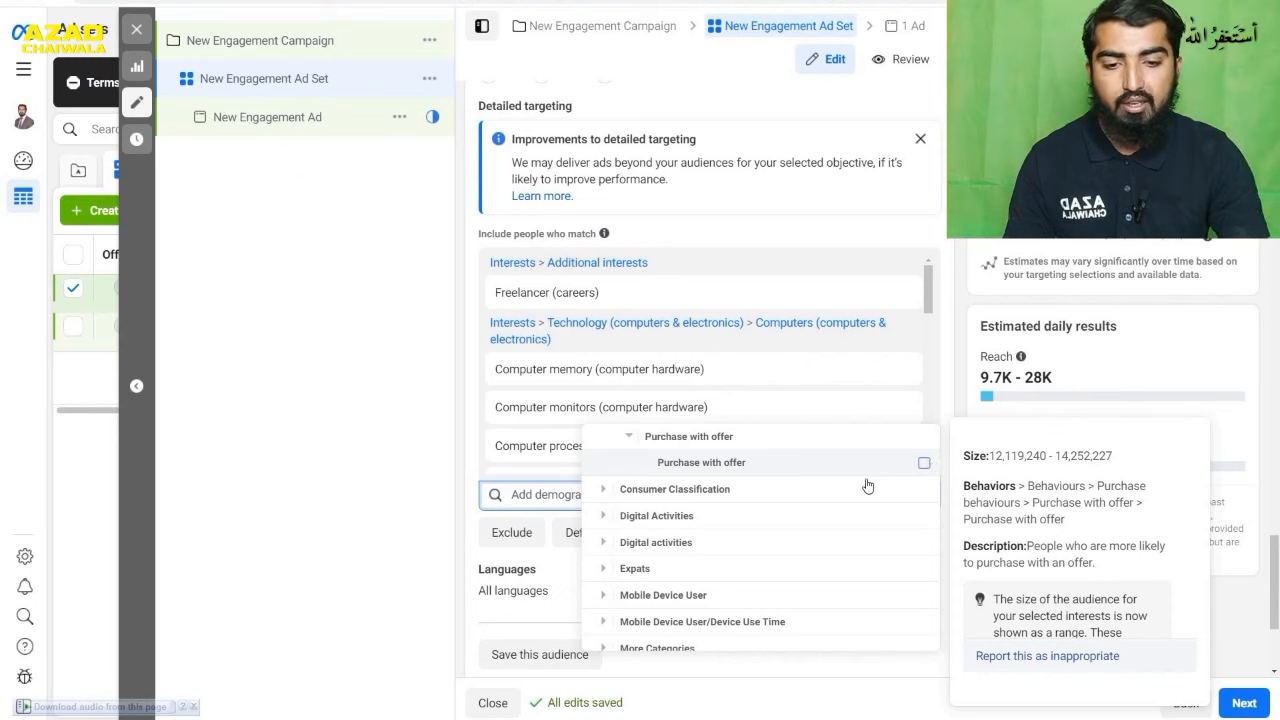
- Examine the New Active Business options under Digital Activities and the Digital activities options, from Console gamers to Technology early adopters, in Behaviors
left_click(608, 516)
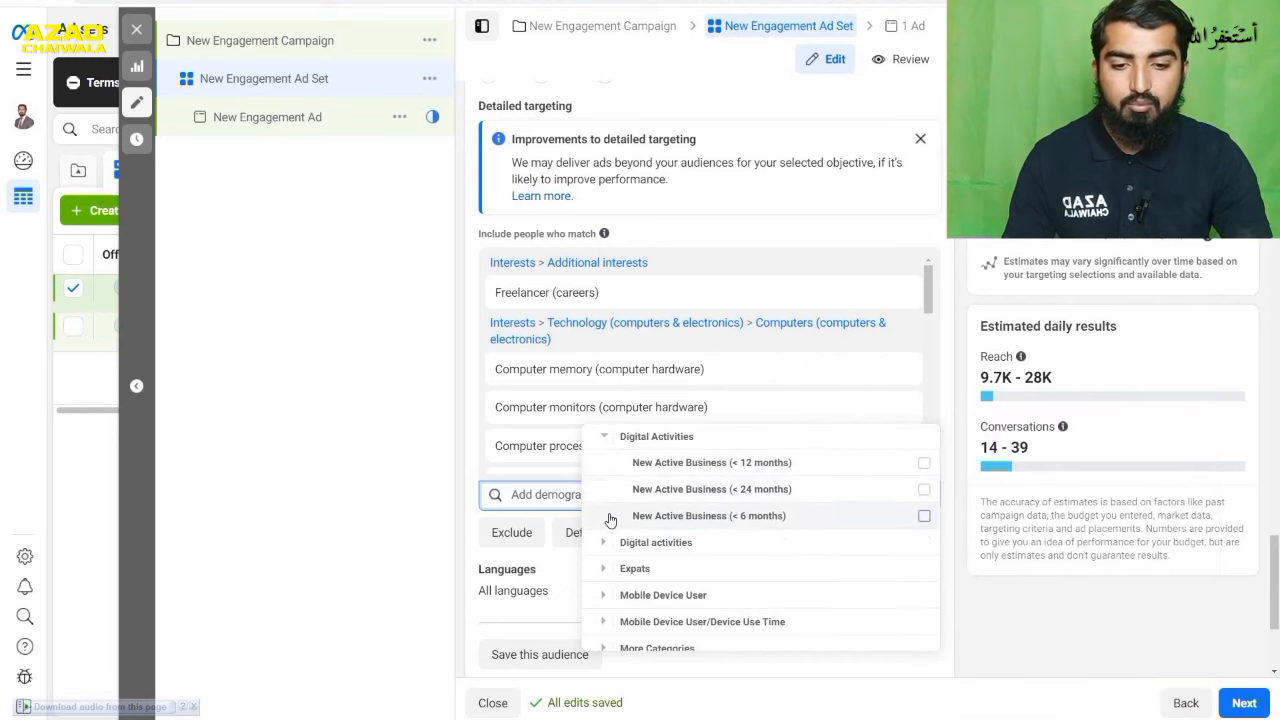
mouse_move(650, 475)
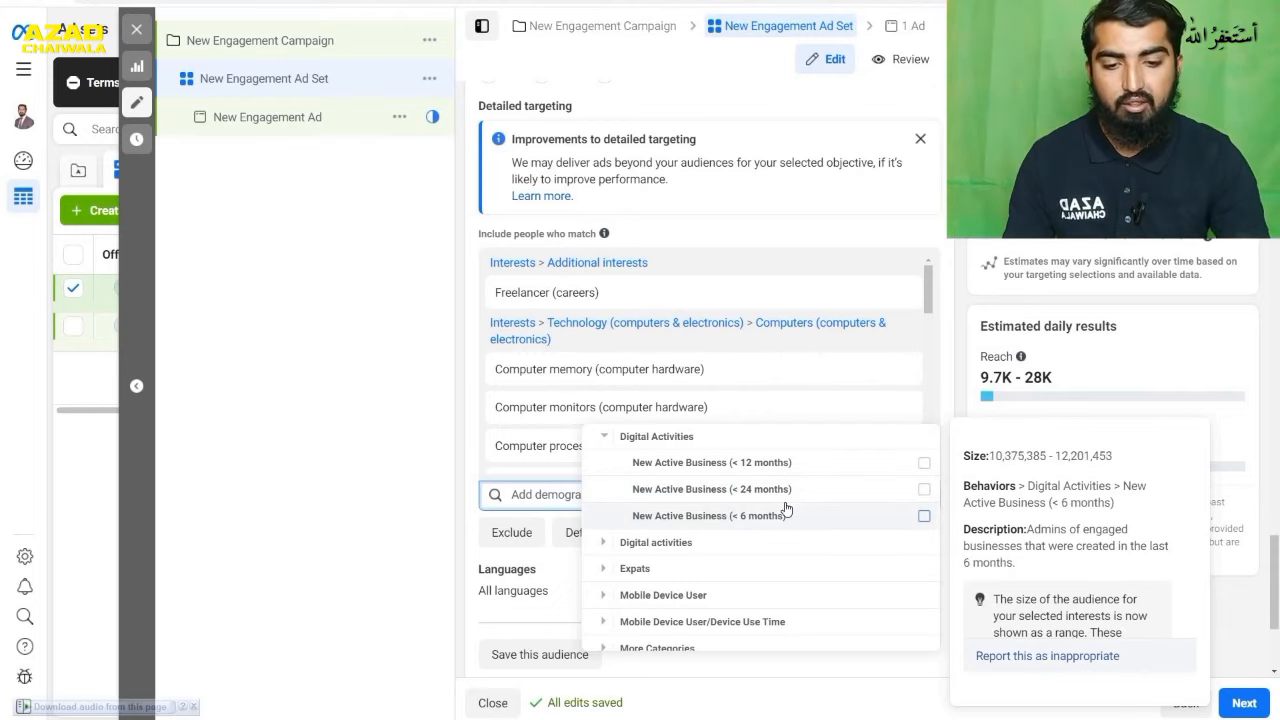
left_click(604, 545)
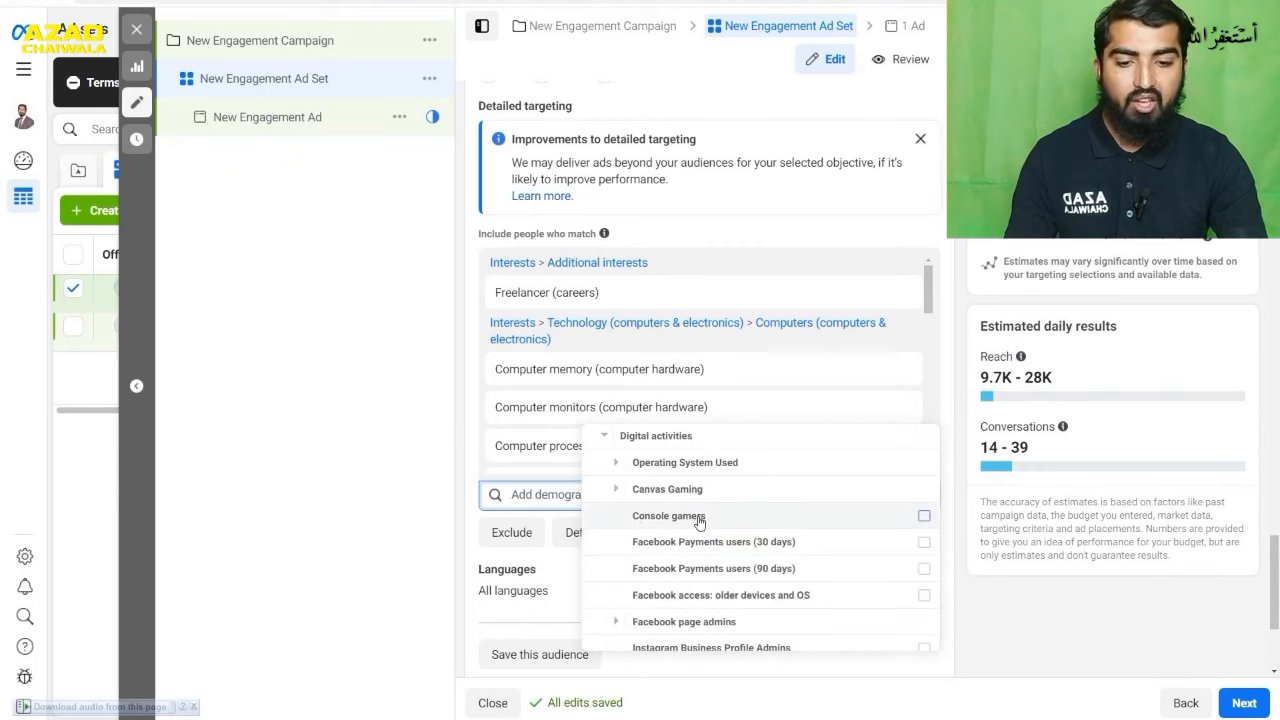
mouse_move(667, 549)
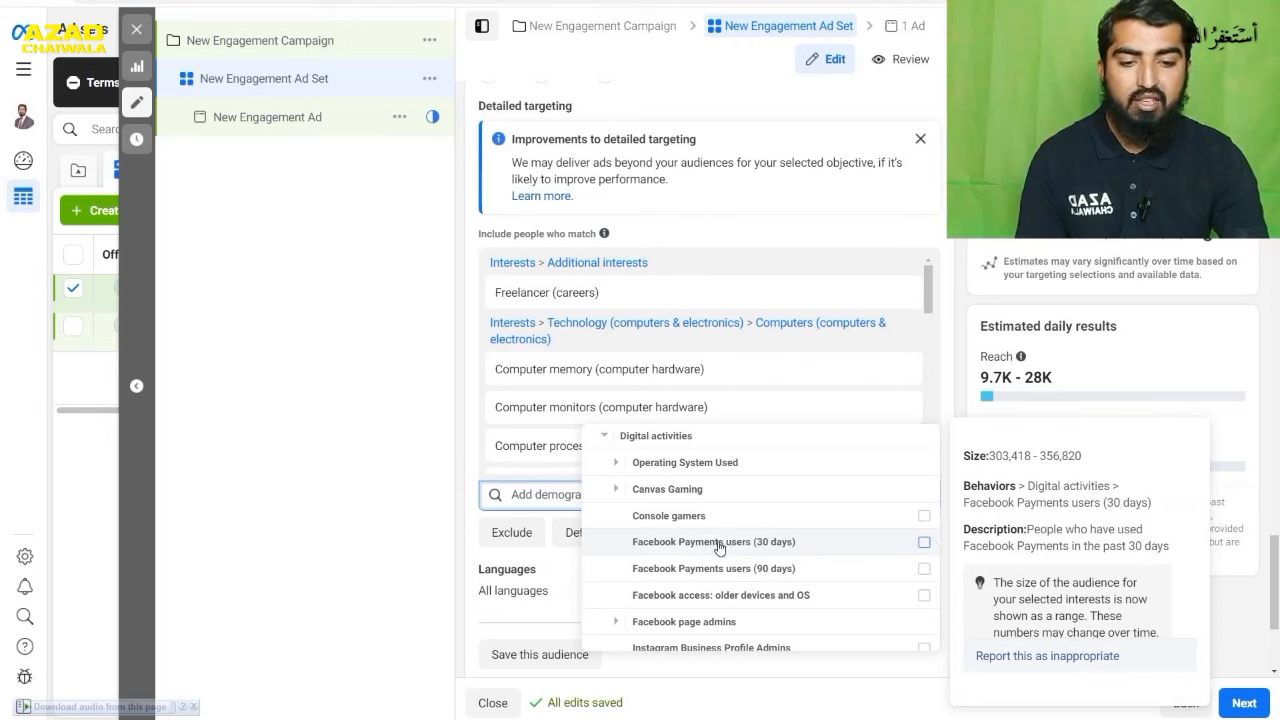
mouse_move(716, 566)
mouse_move(717, 597)
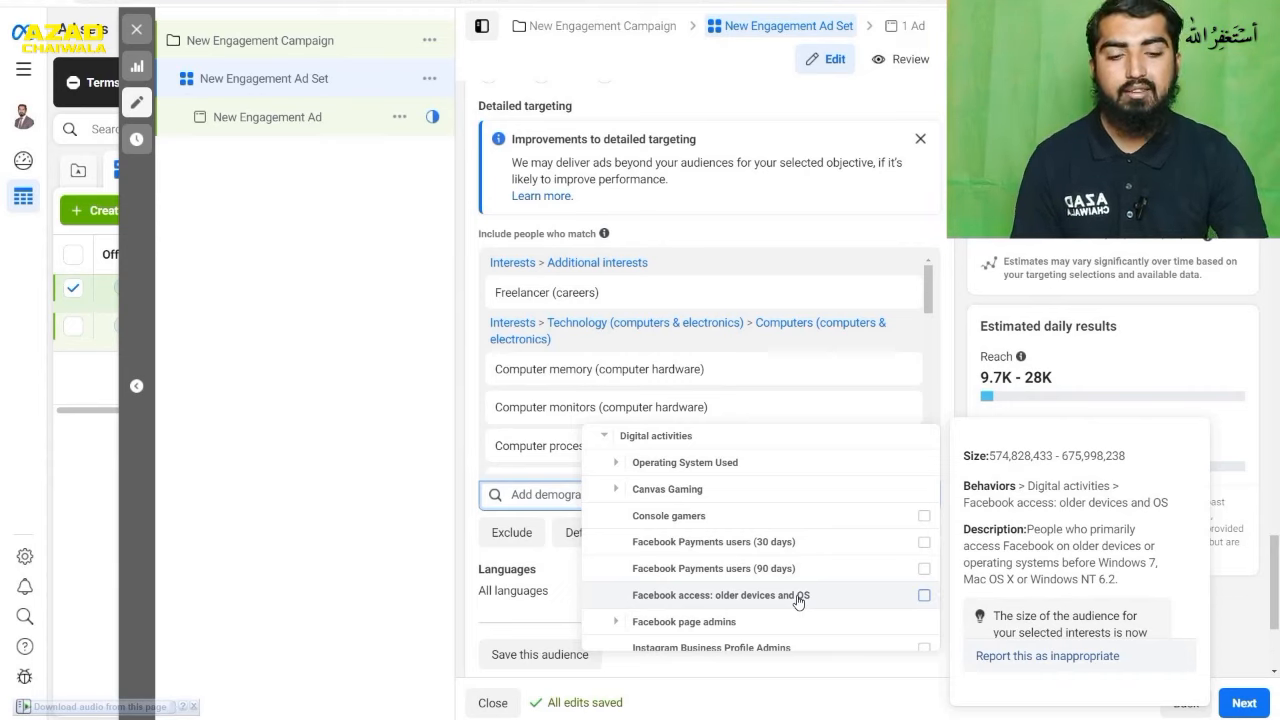
scroll(790, 595, "down", 2)
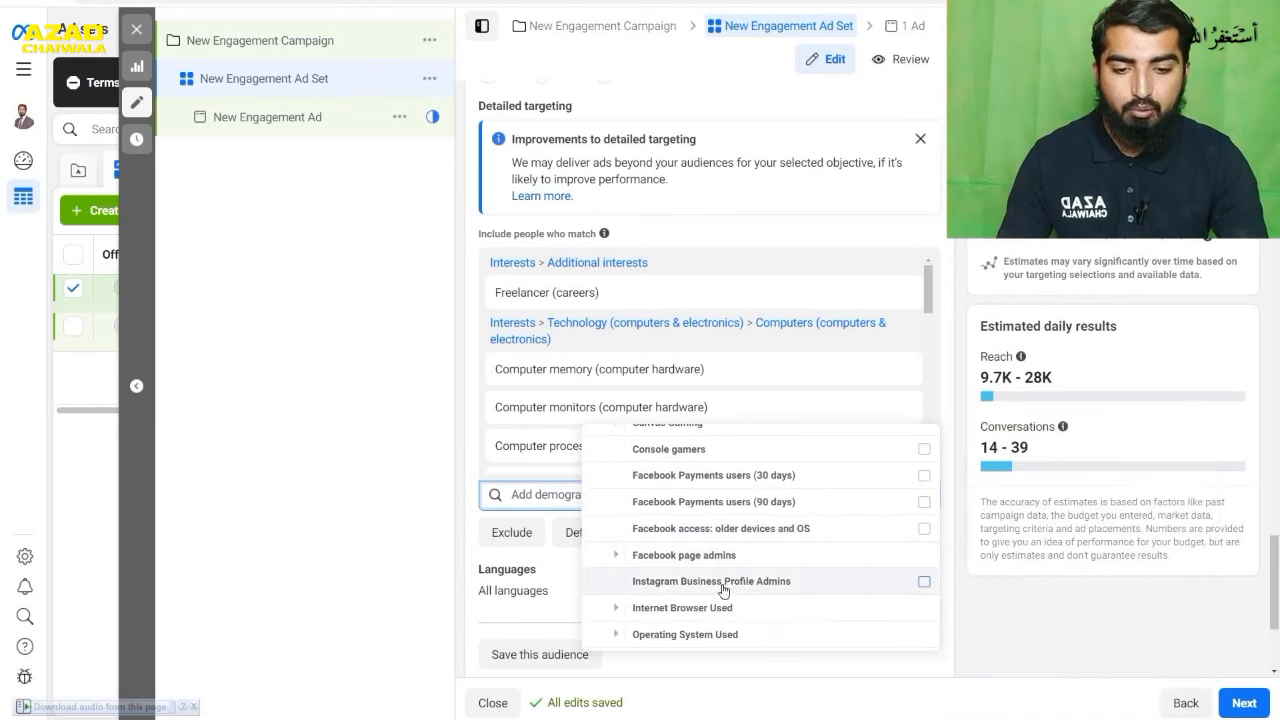
scroll(755, 588, "down", 2)
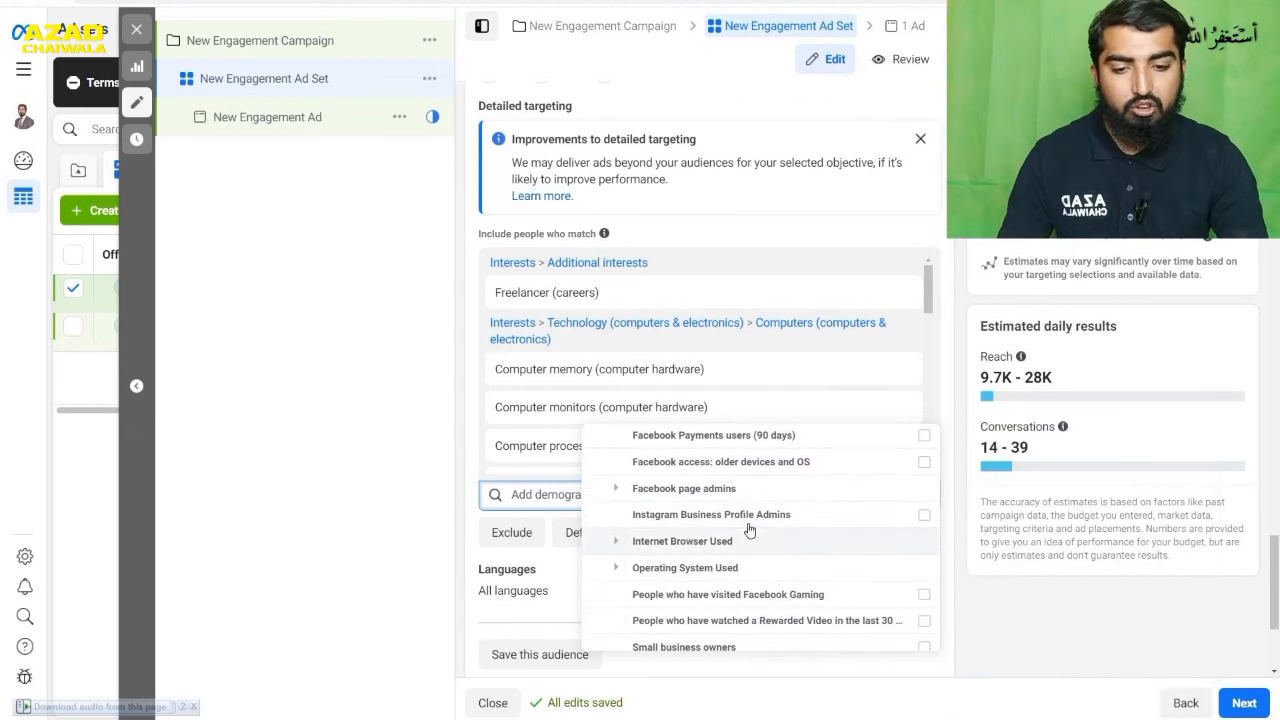
scroll(750, 530, "down", 6)
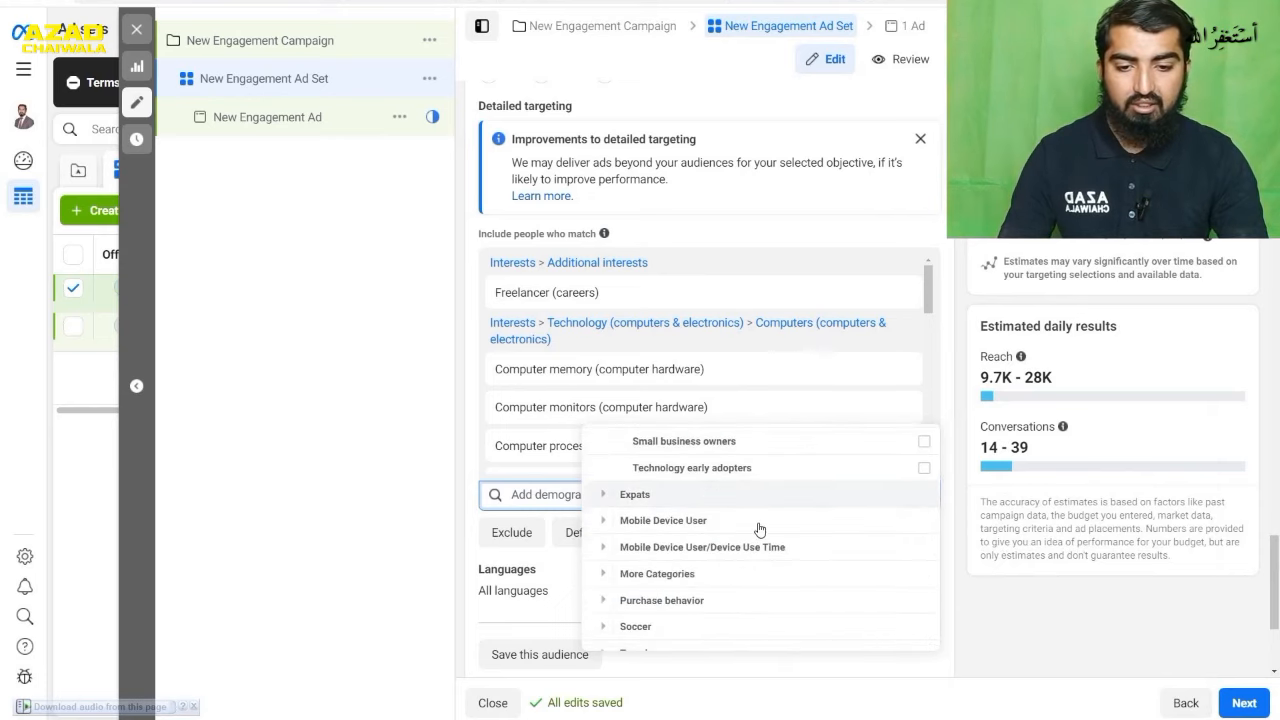
- Examine the Mobile Device User options in Behaviors, including Facebook access (mobile): all mobile devices, and close the targeting list
scroll(760, 530, "down", 1)
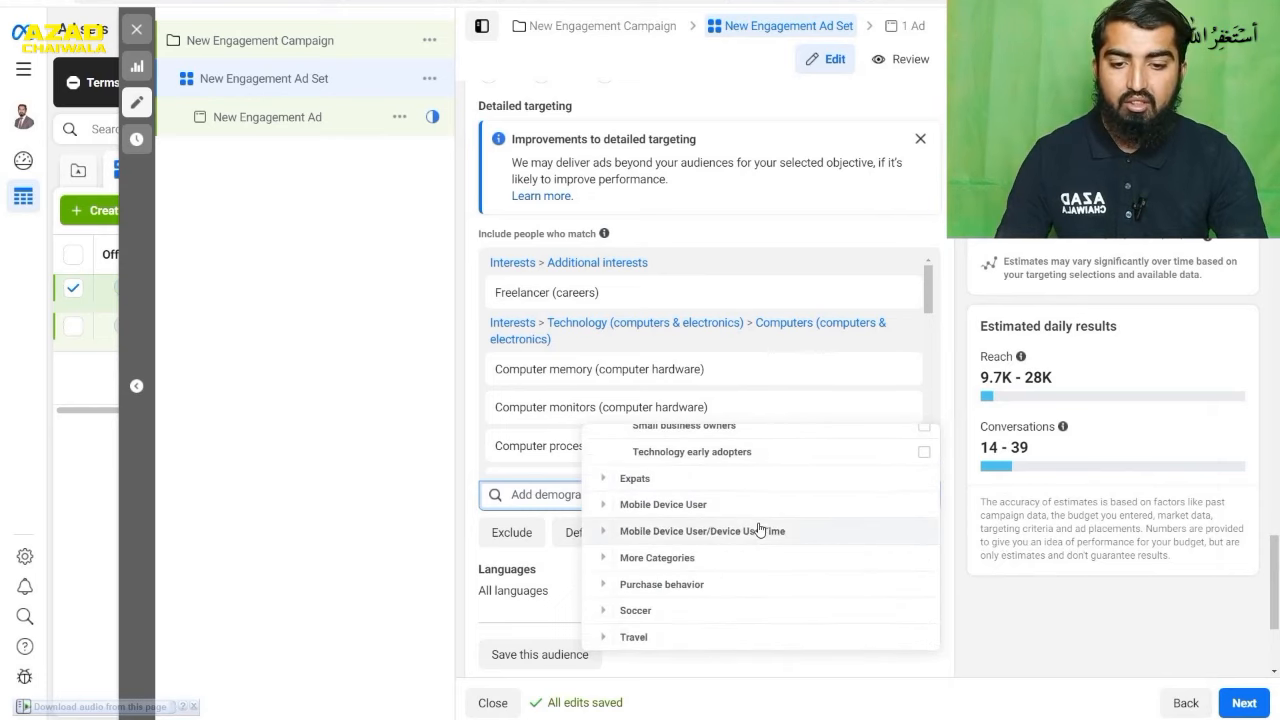
left_click(605, 508)
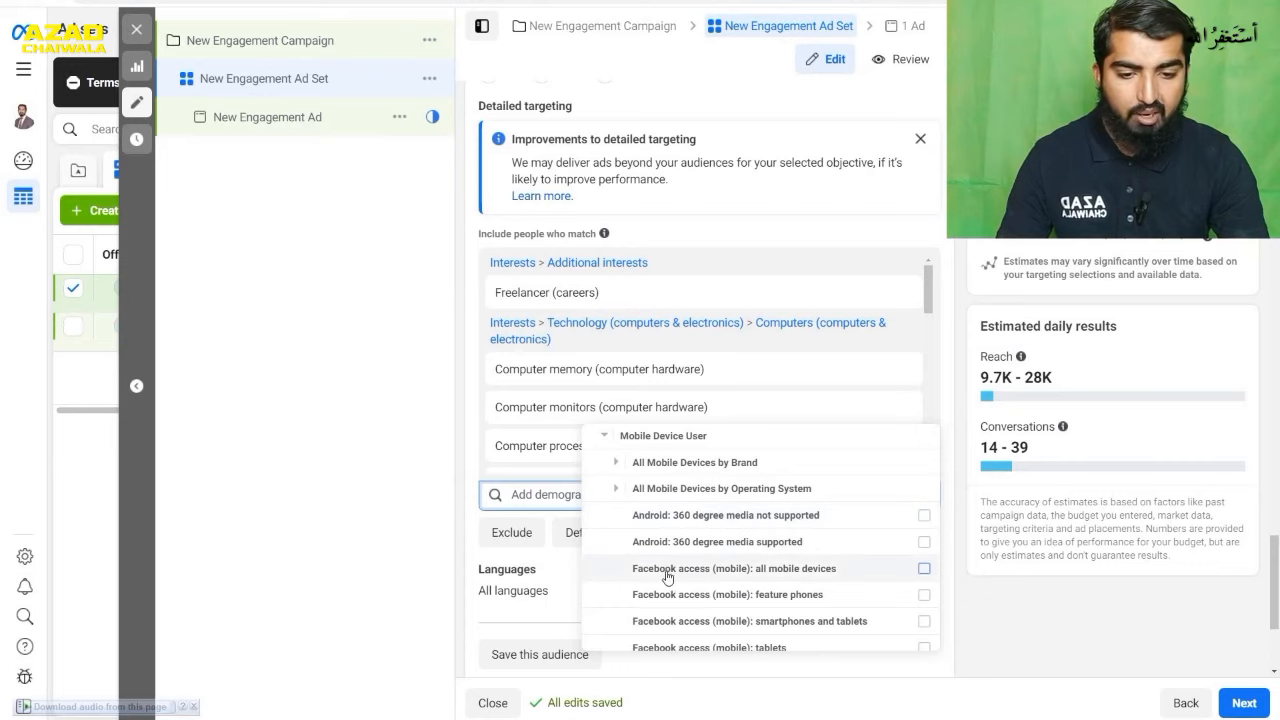
mouse_move(677, 577)
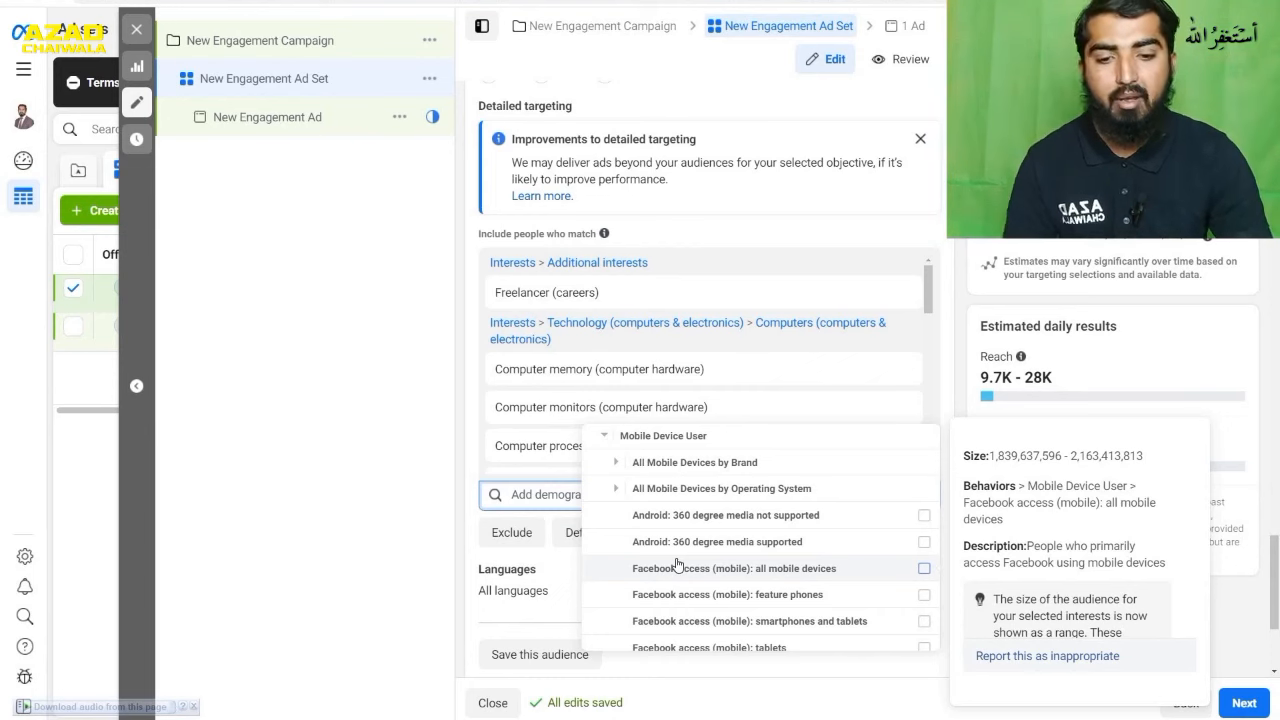
scroll(547, 548, "down", 2)
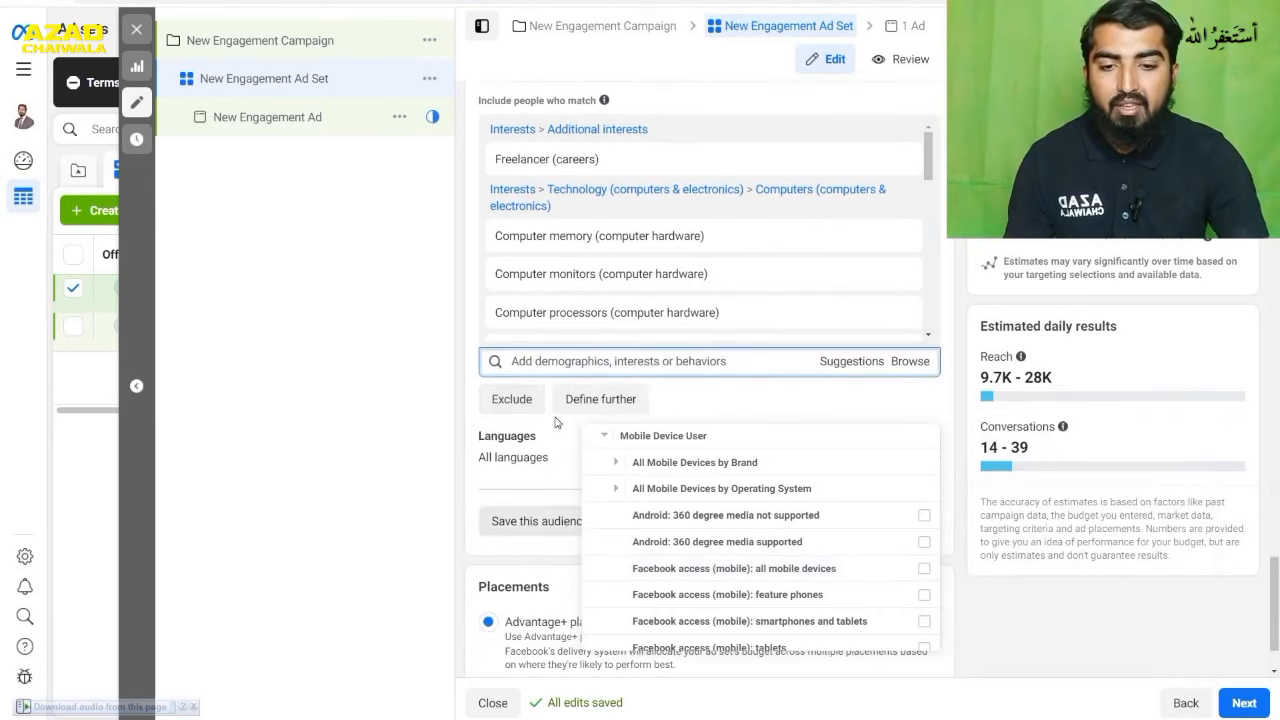
left_click(552, 360)
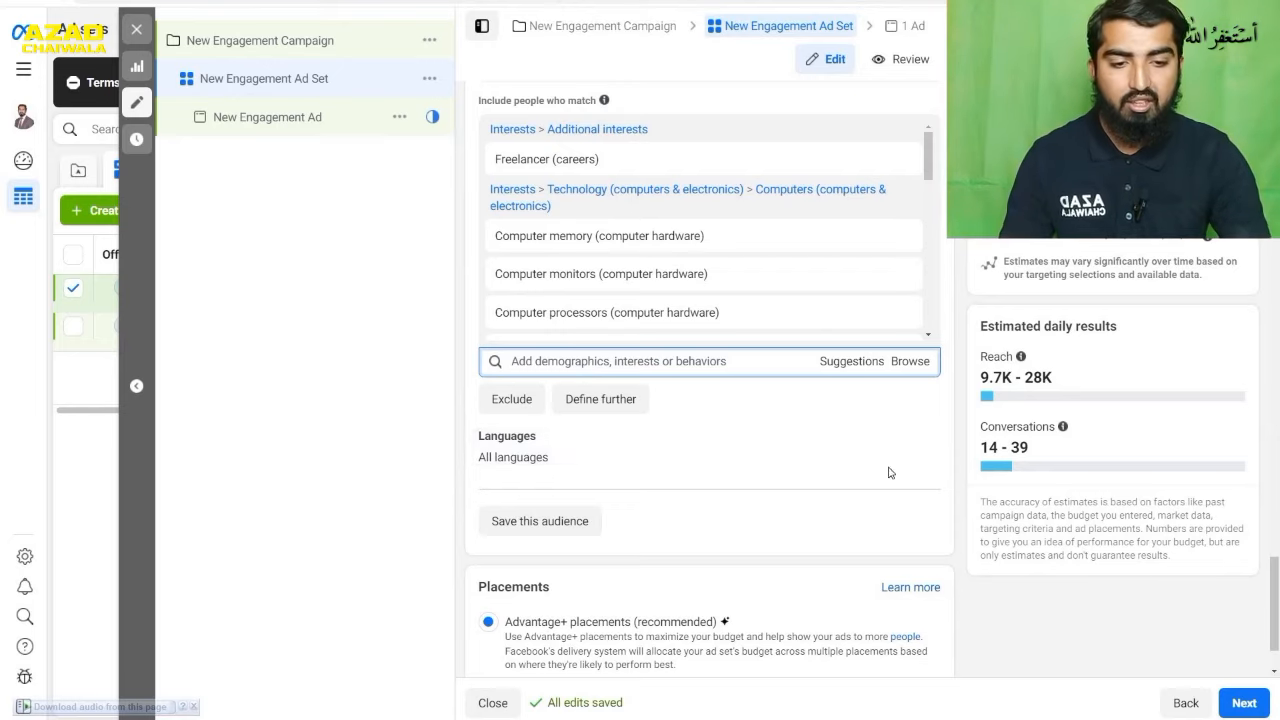
- Add Urdu and English (All) as the target languages of the engagement ad set's audience
left_click(914, 443)
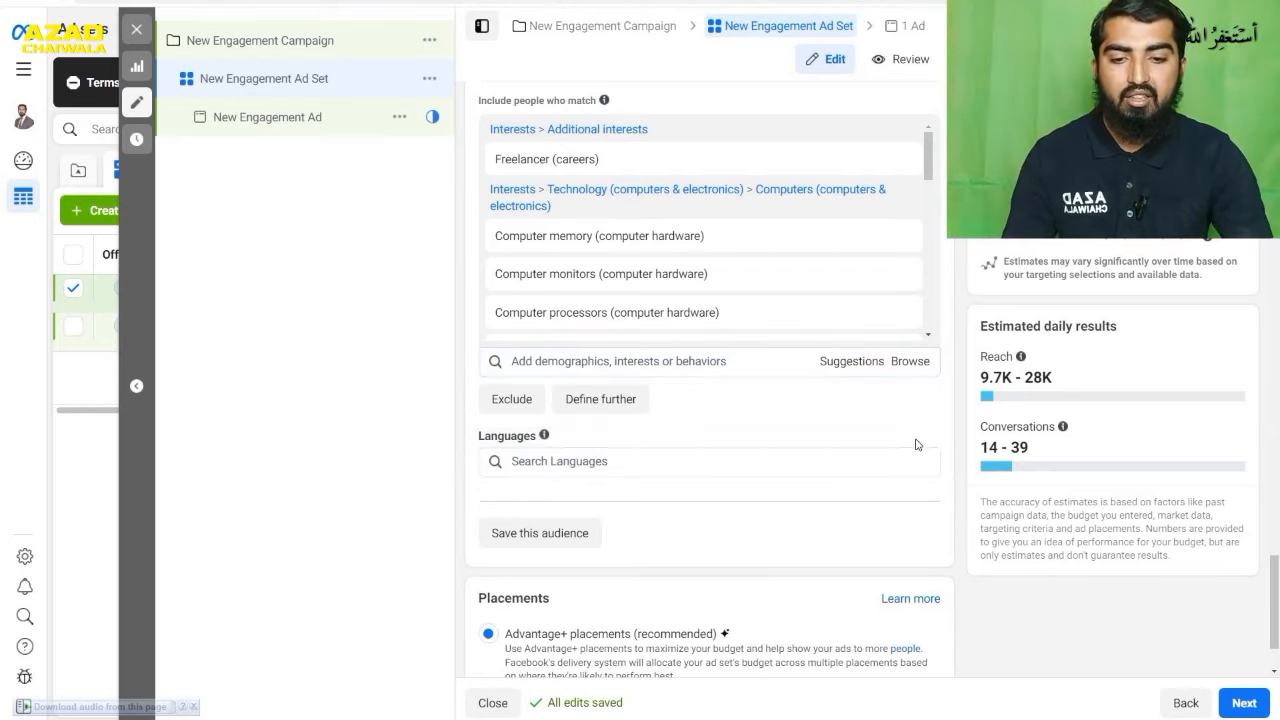
left_click(671, 461)
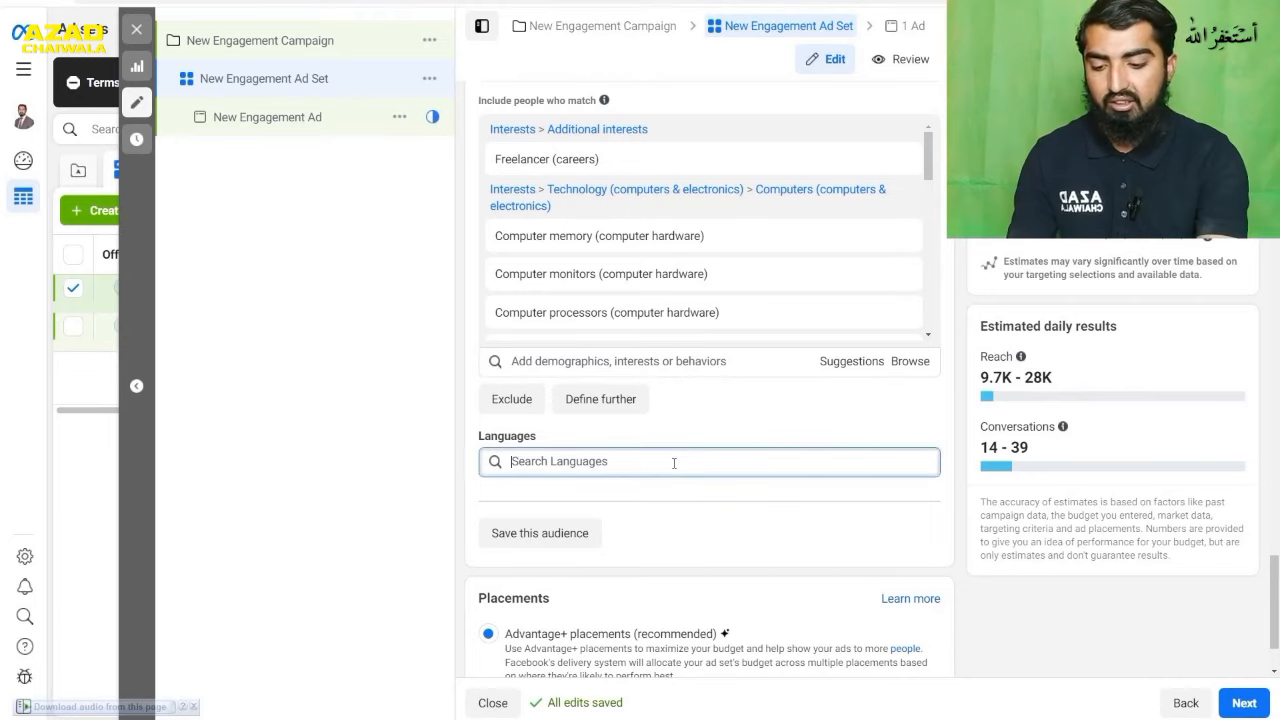
type("urud")
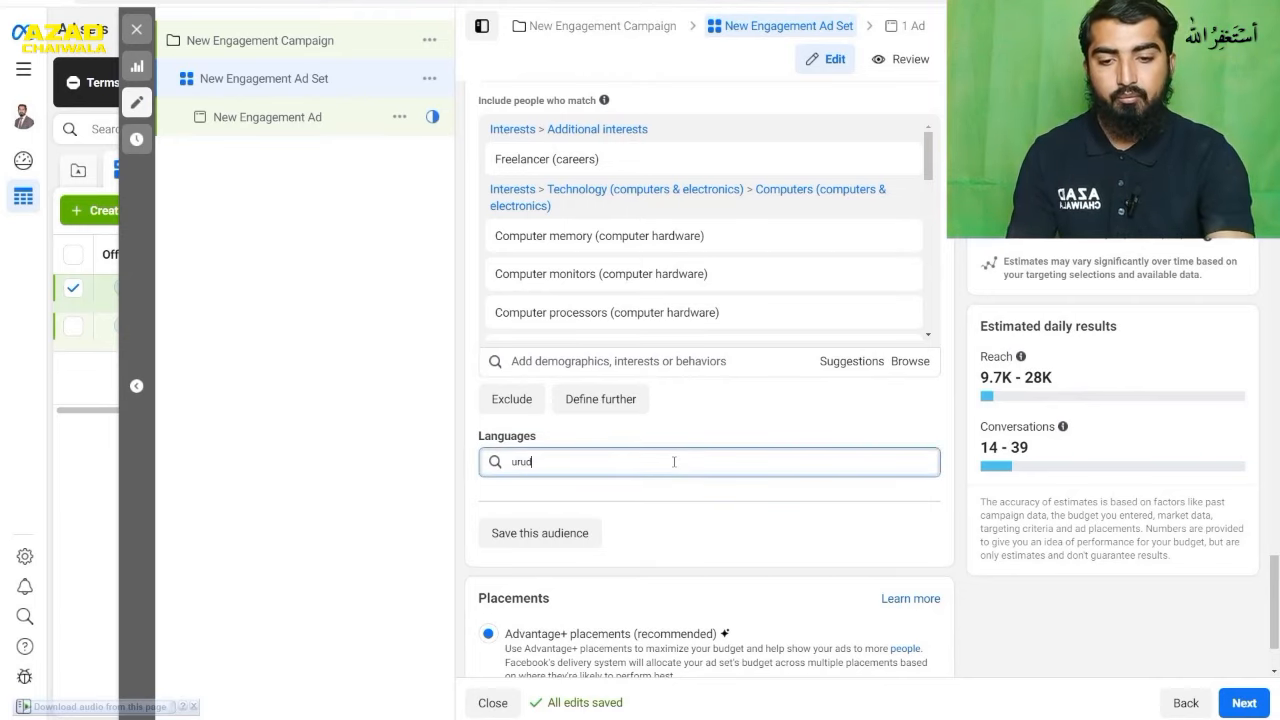
key("BackSpace")
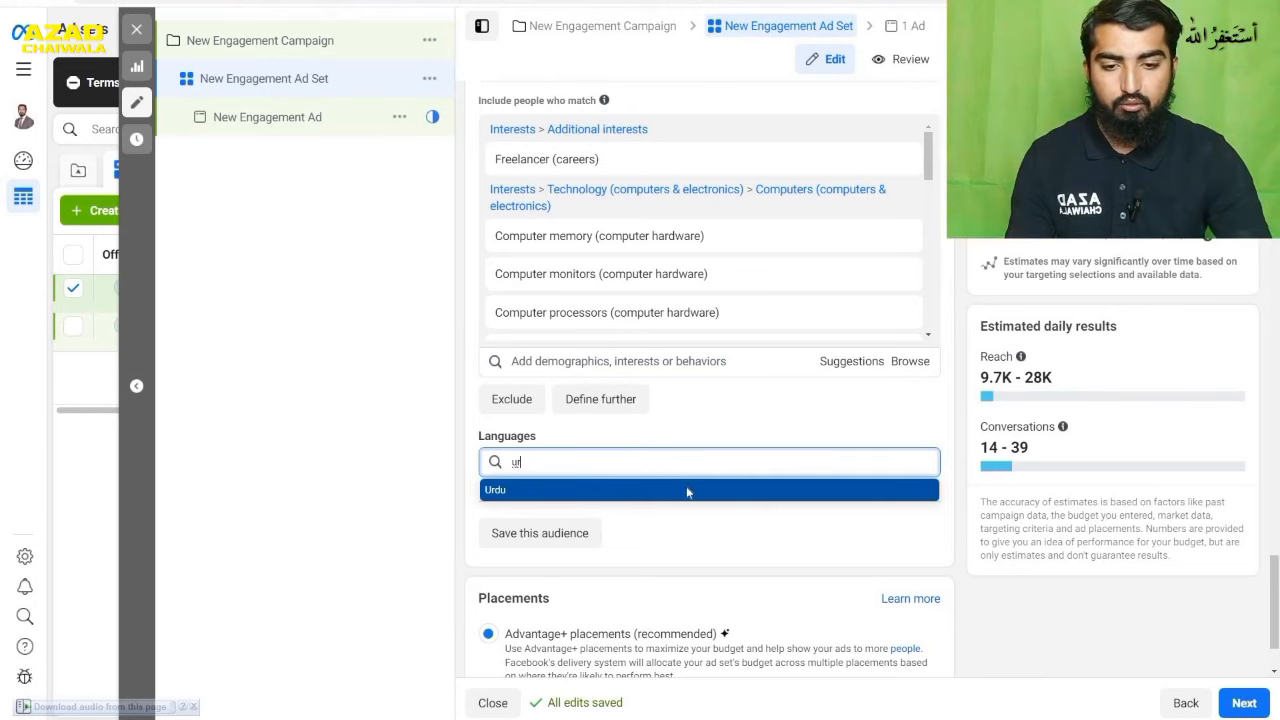
left_click(689, 493)
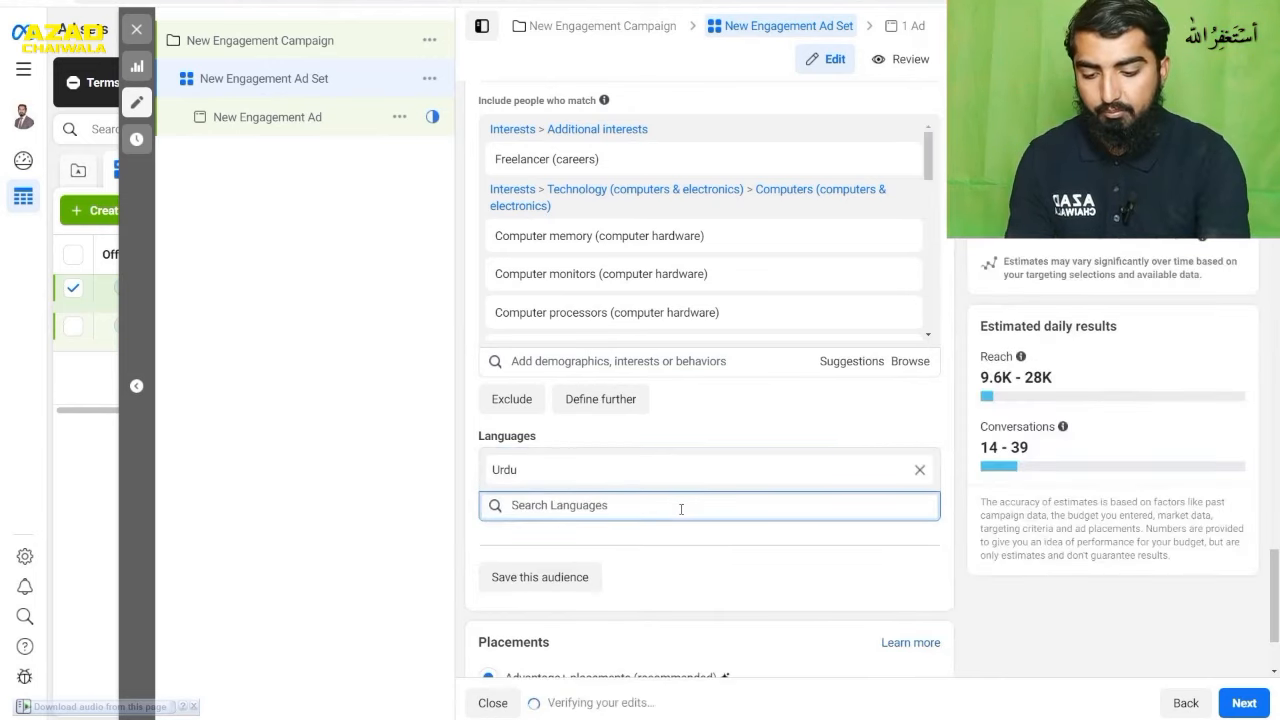
type("english")
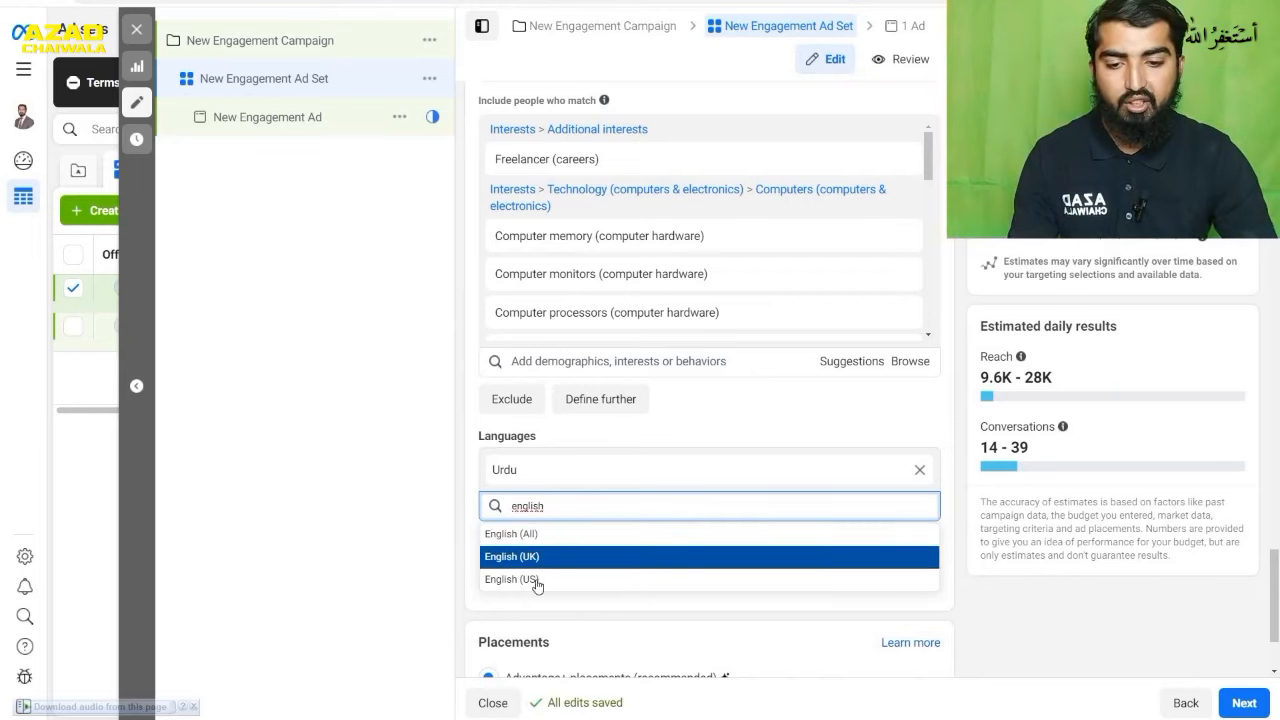
left_click(550, 536)
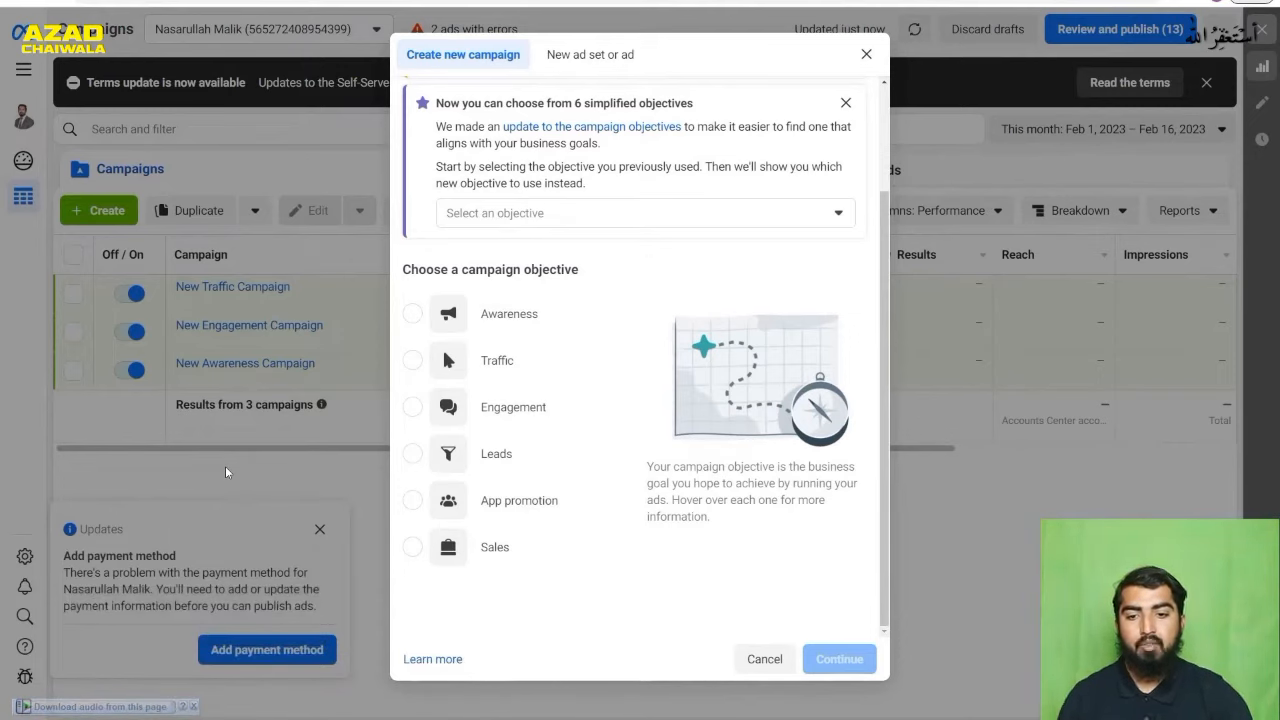
- Create a new campaign with the Awareness objective
mouse_move(512, 310)
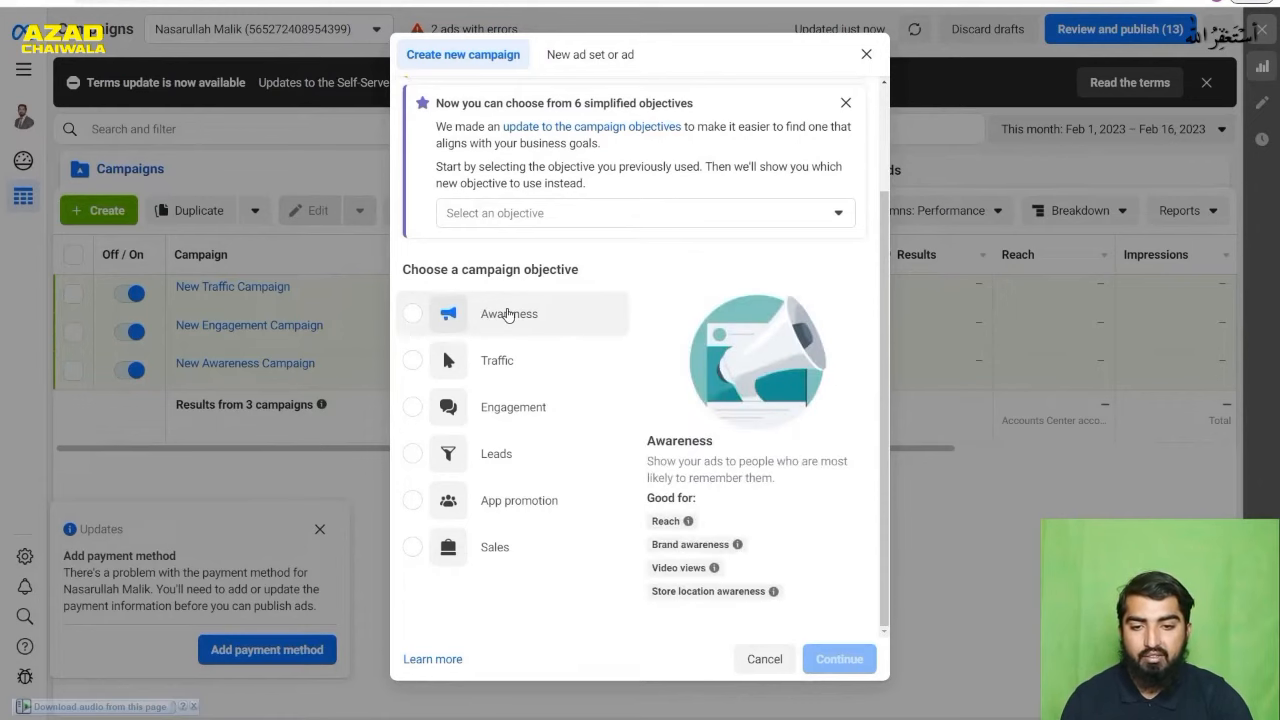
left_click(508, 315)
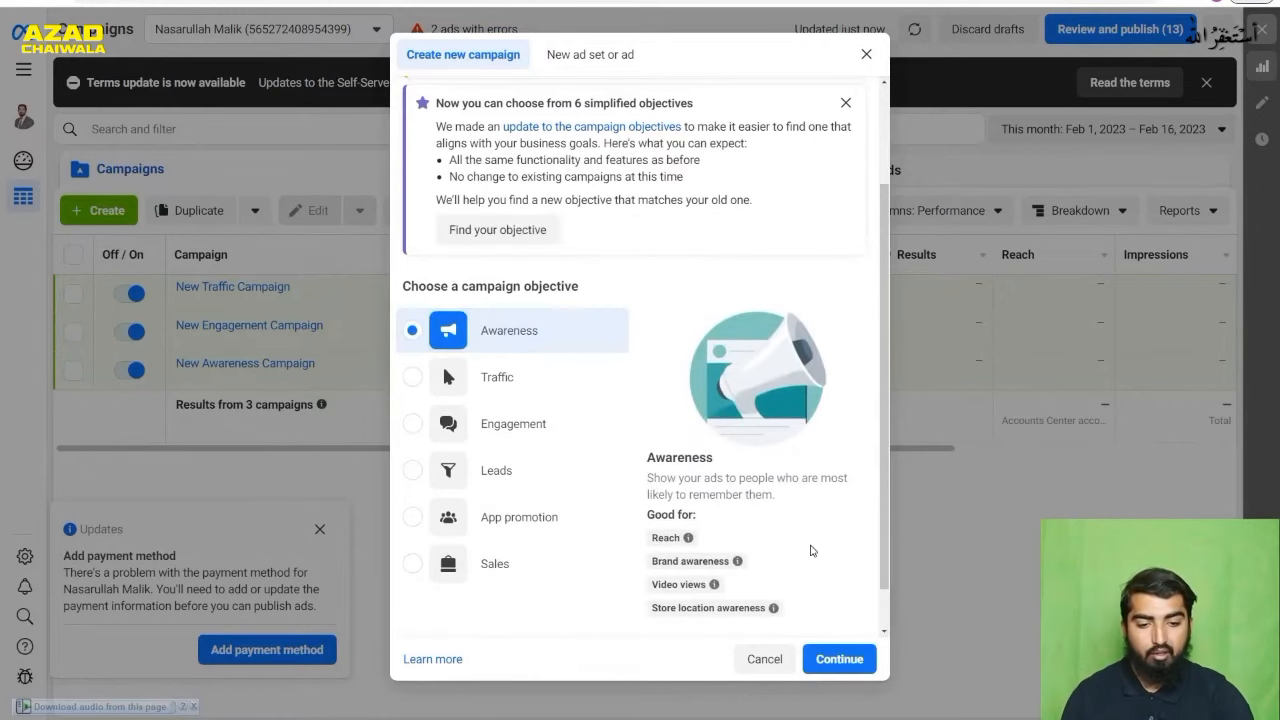
left_click(840, 659)
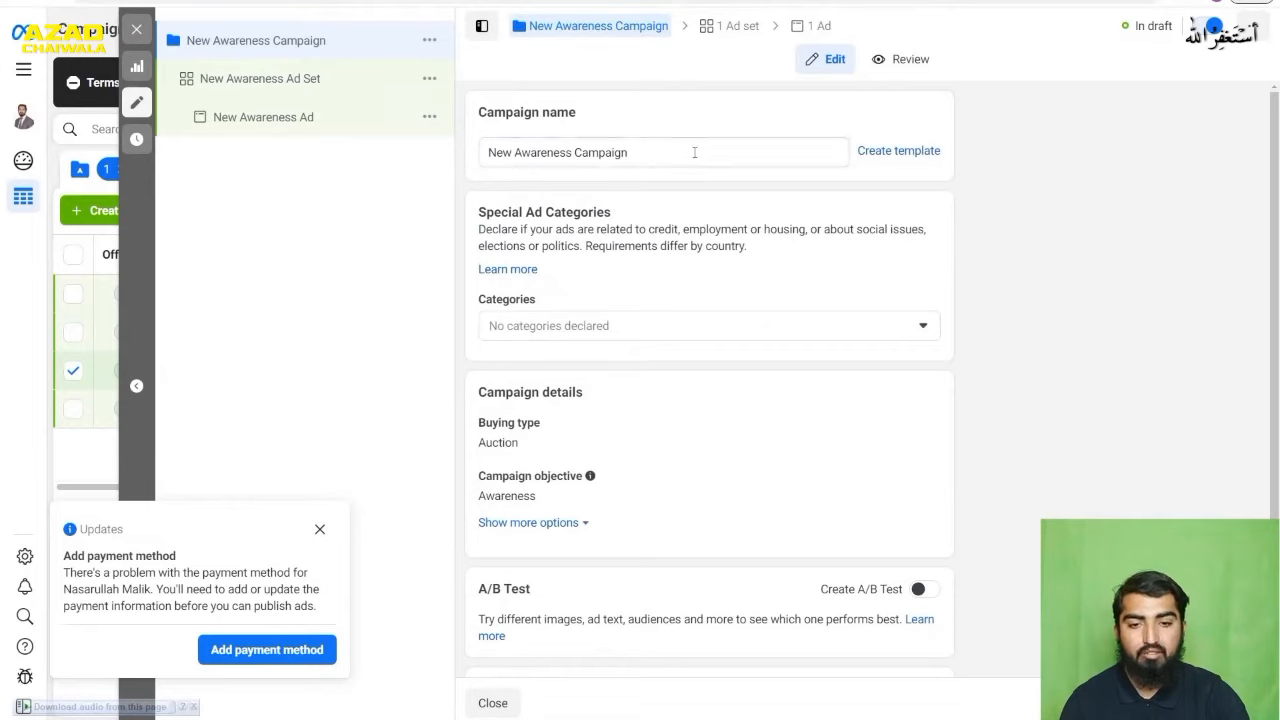
- Rename the campaign as Awareness Campaign 1
left_click_drag(640, 152, 480, 152)
left_click(516, 153)
key("BackSpace")
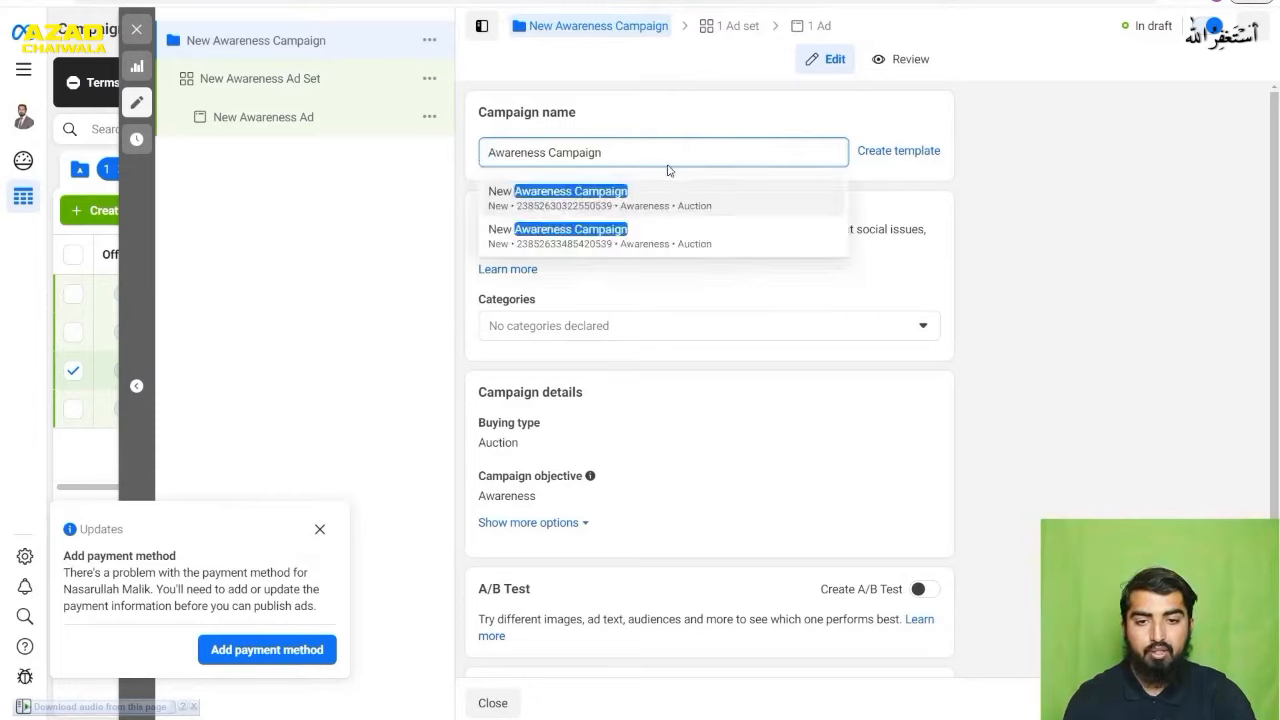
type("1")
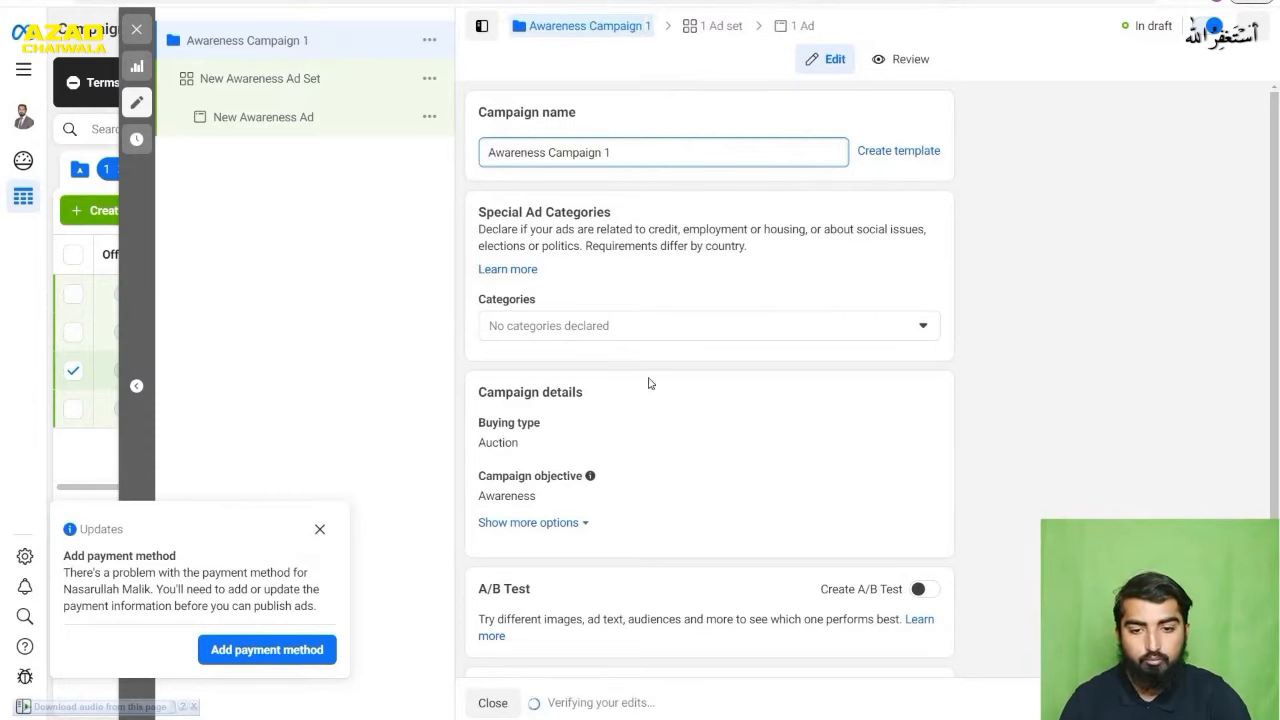
- Examine the Special Ad Categories options without declaring any, and continue to the campaign's ad set
left_click(672, 330)
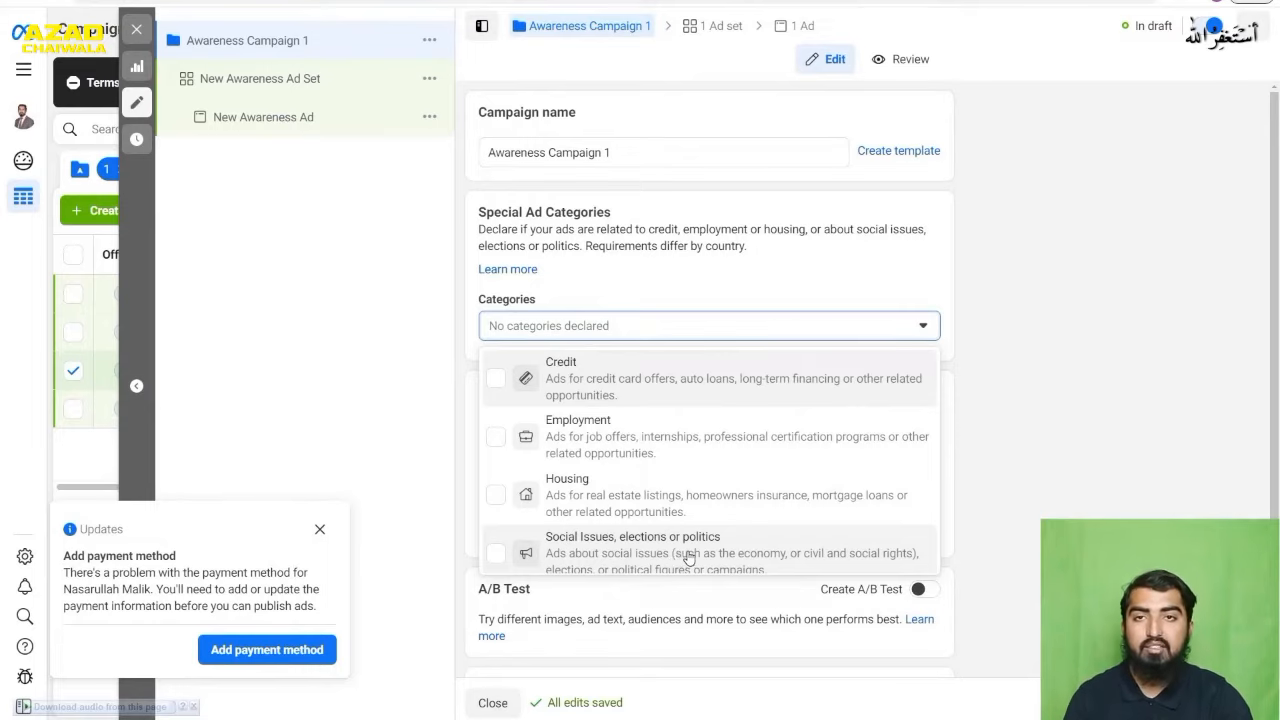
left_click(1066, 419)
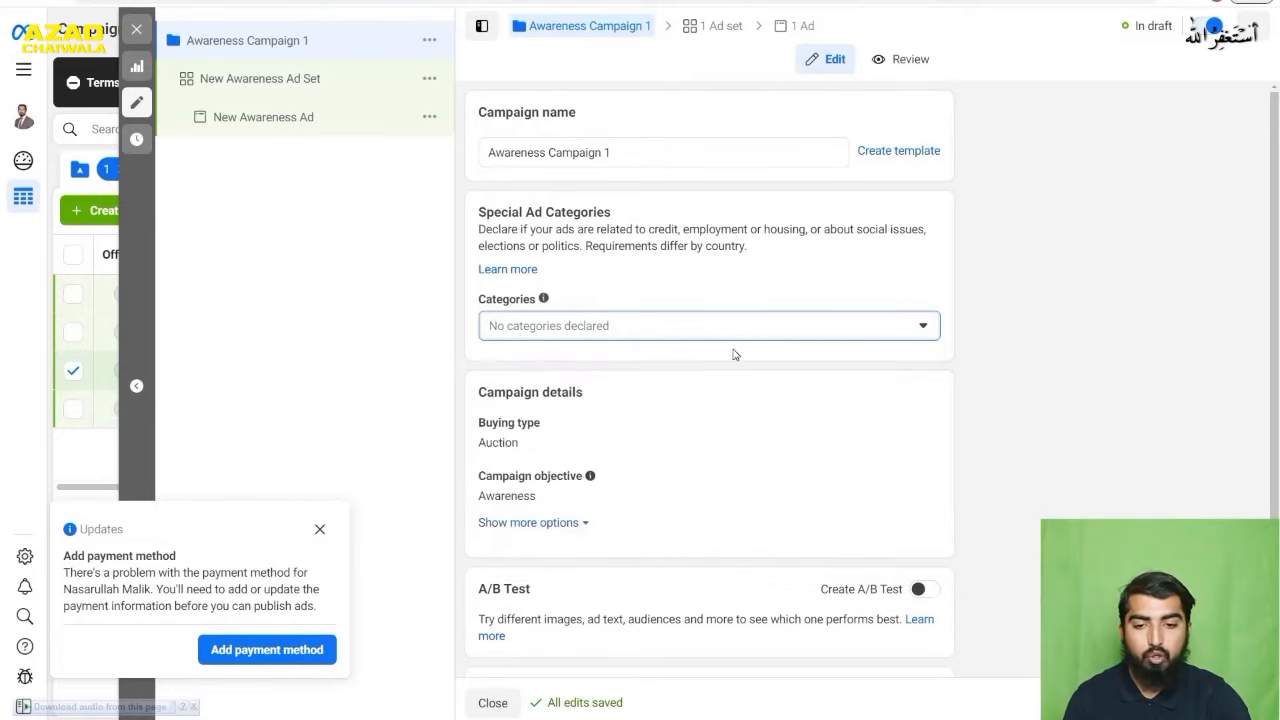
scroll(760, 515, "down", 1)
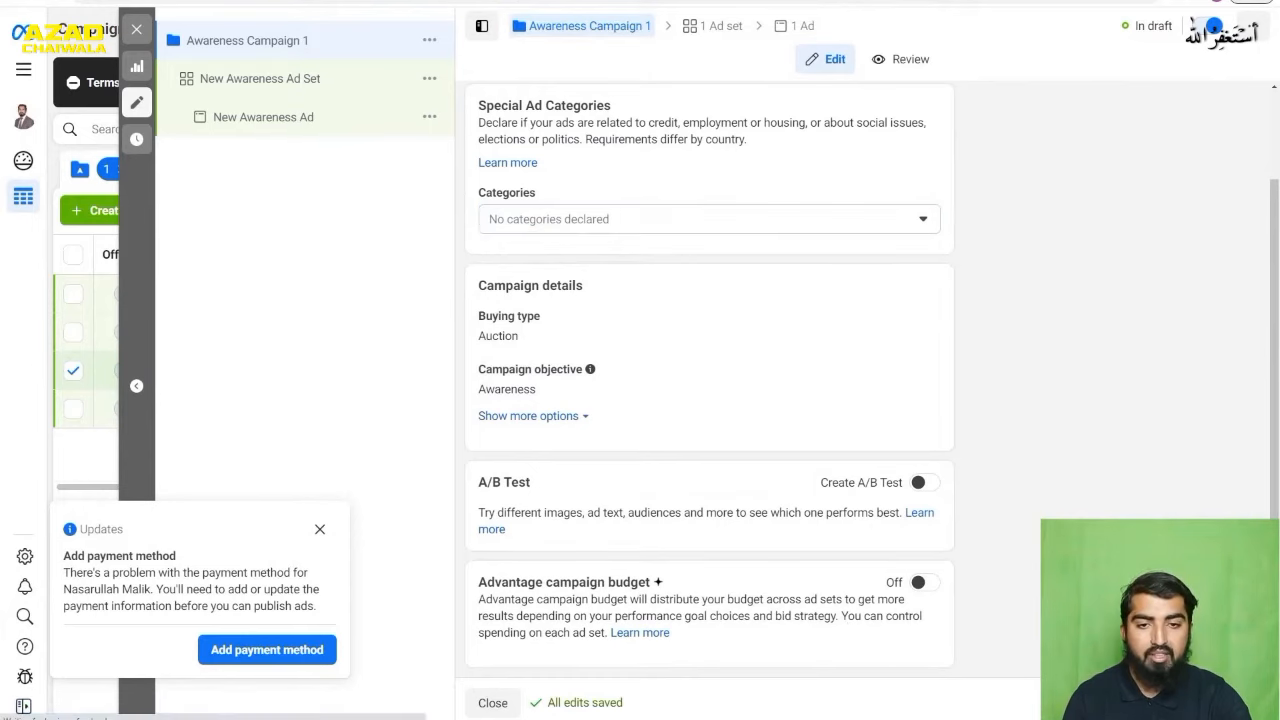
- Dismiss the payment method notice and rename the awareness ad set as ad set 1
left_click(320, 529)
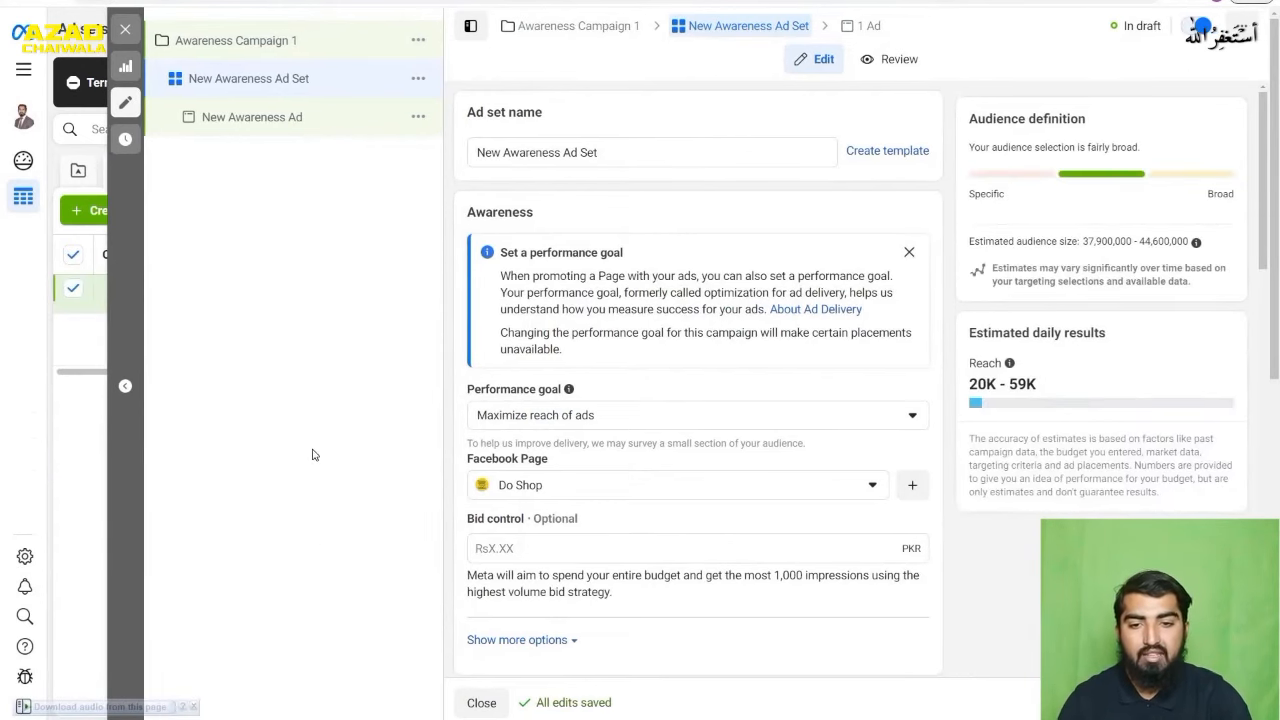
left_click(612, 150)
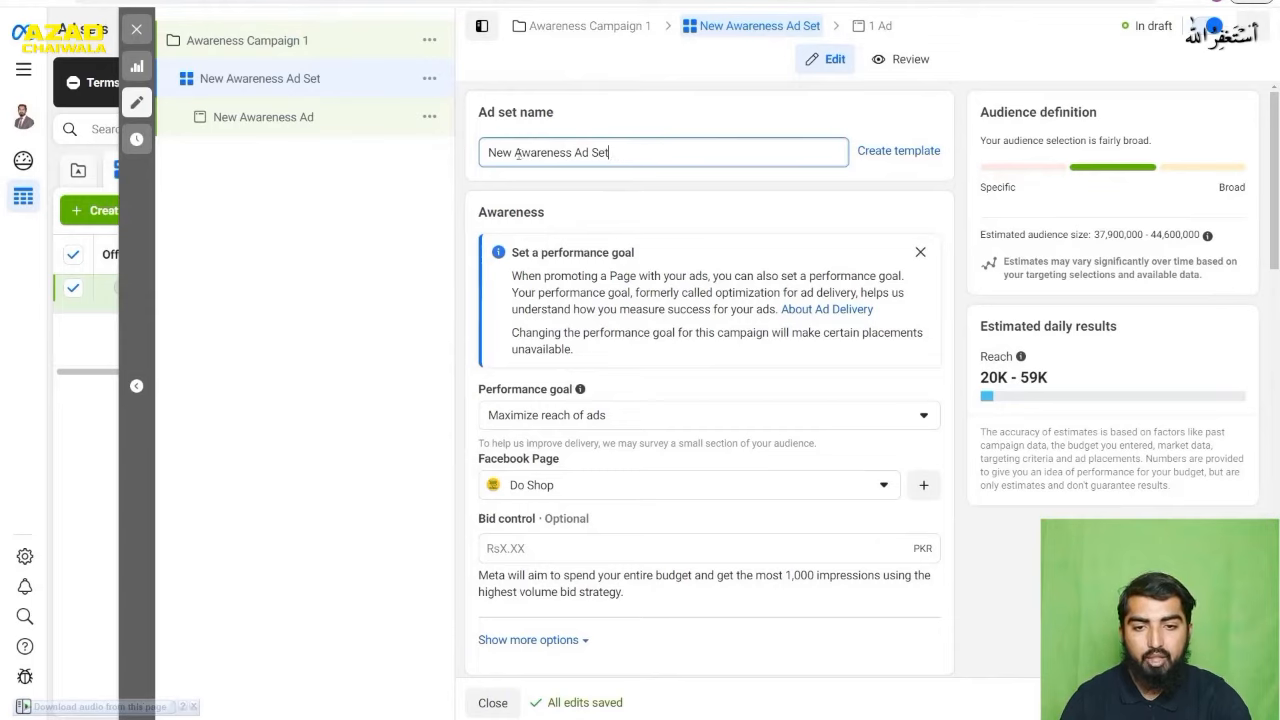
left_click_drag(636, 152, 440, 152)
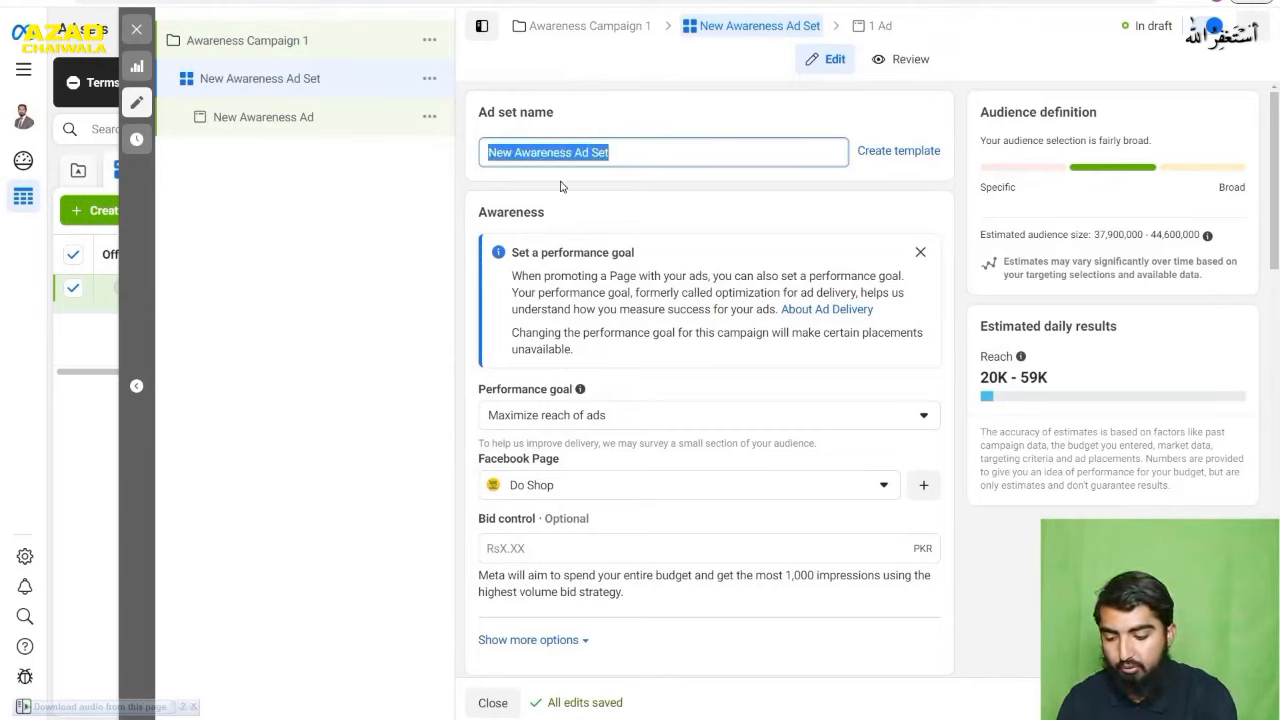
type("ad ")
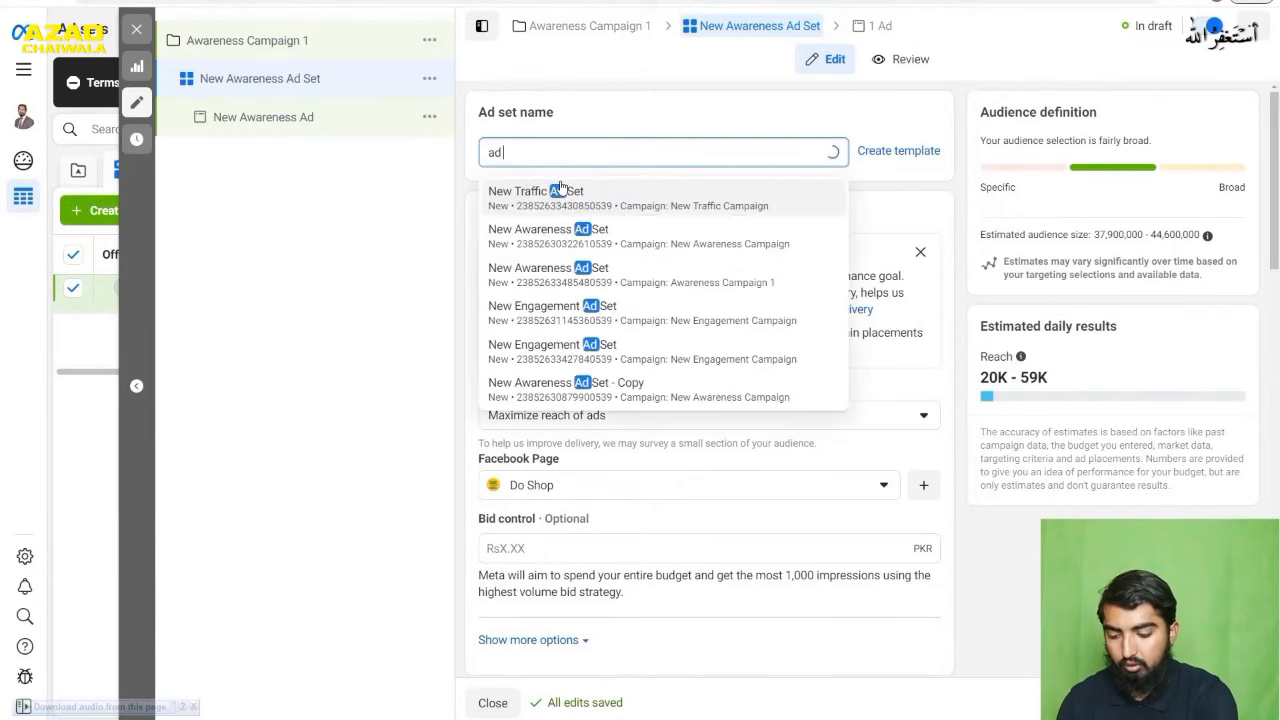
type("set 1")
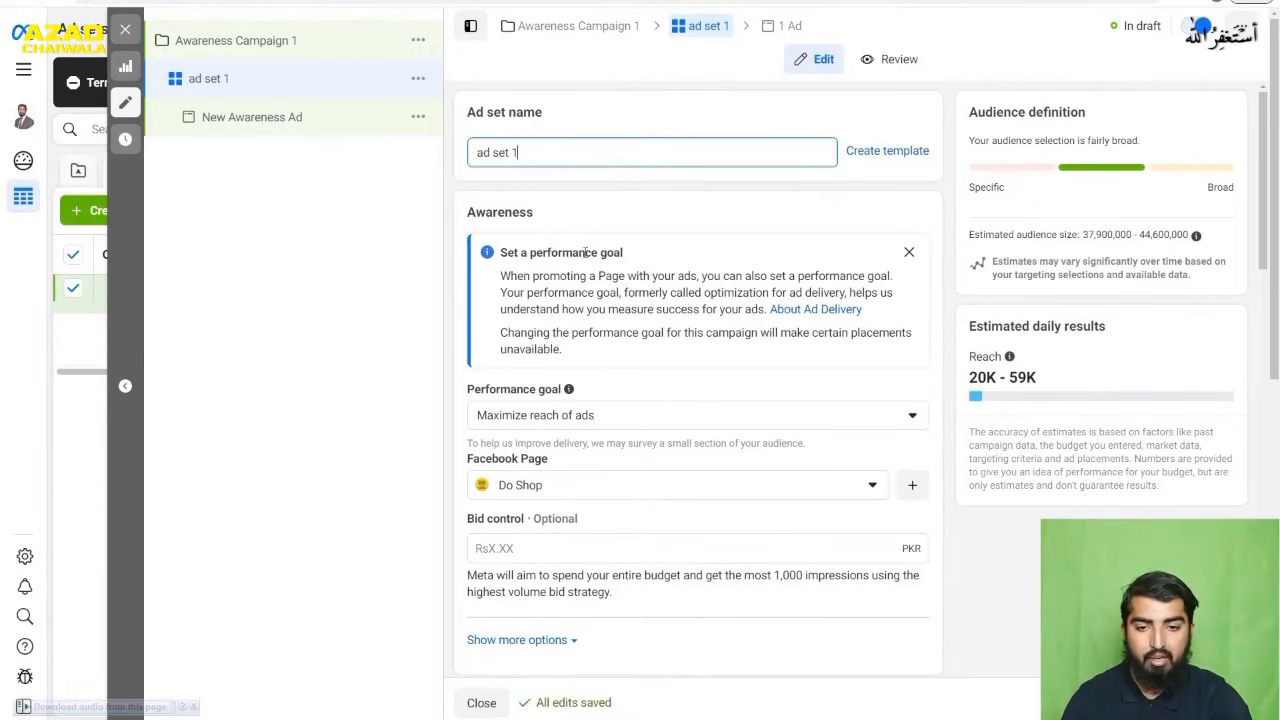
- Set the ad set's performance goal to Maximize number of impressions
scroll(586, 254, "down", 3)
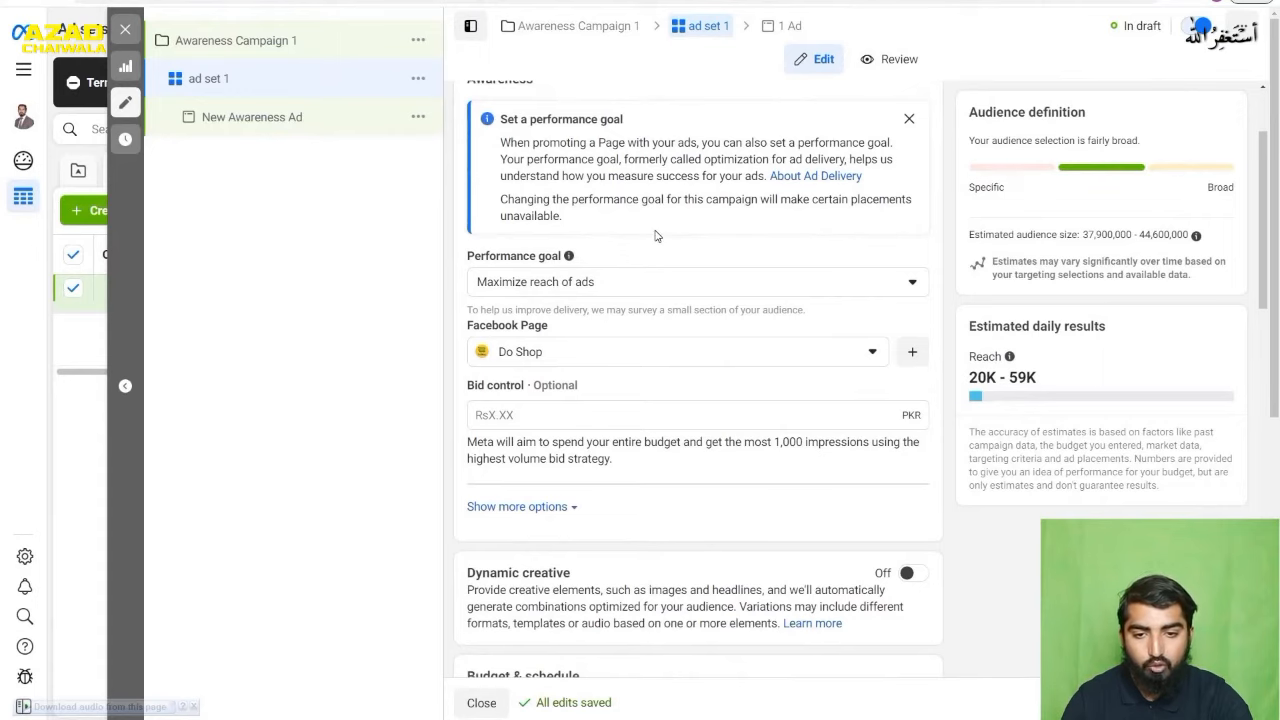
left_click(558, 284)
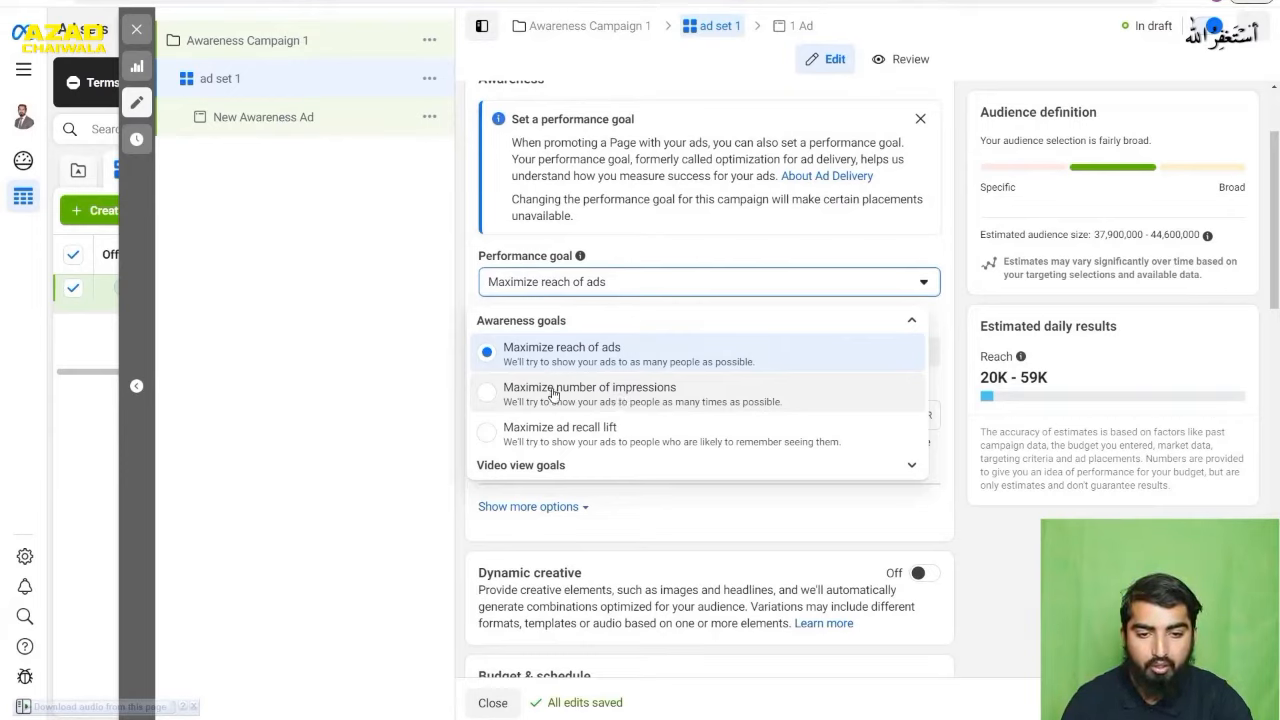
left_click(607, 396)
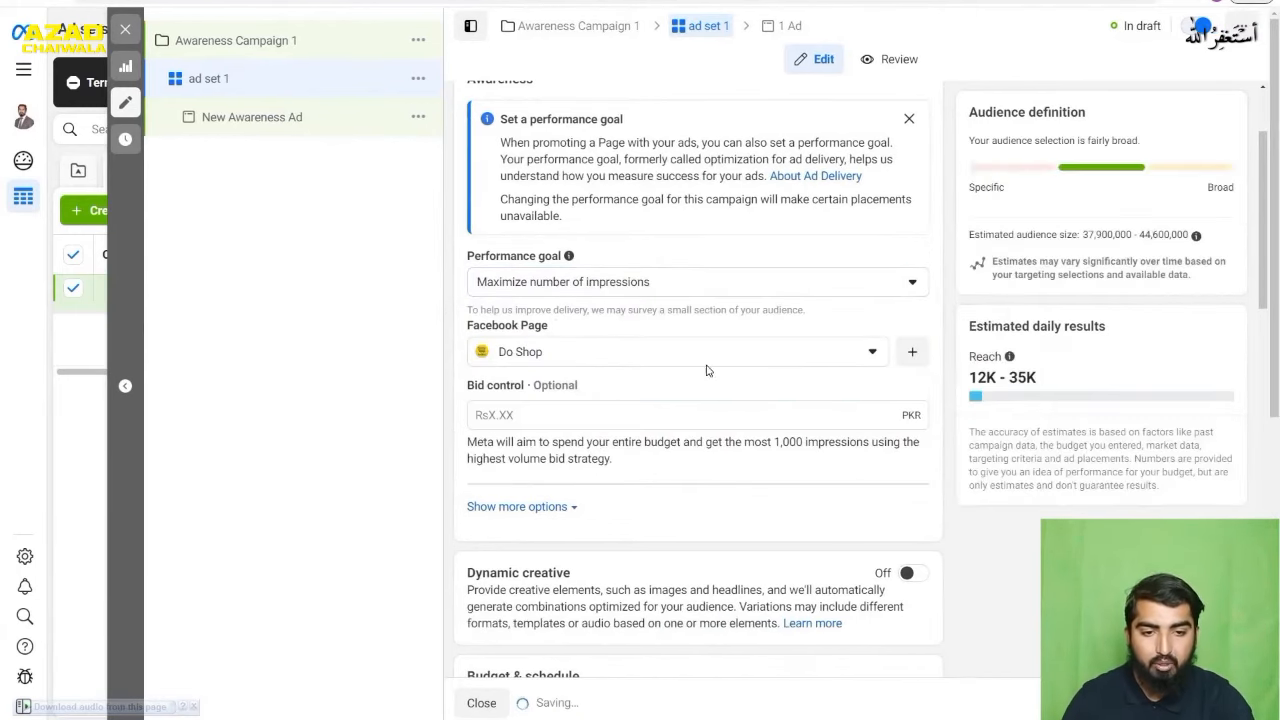
- Check the available Facebook Pages for the ad set and set its bid control to 100 PKR
left_click(809, 358)
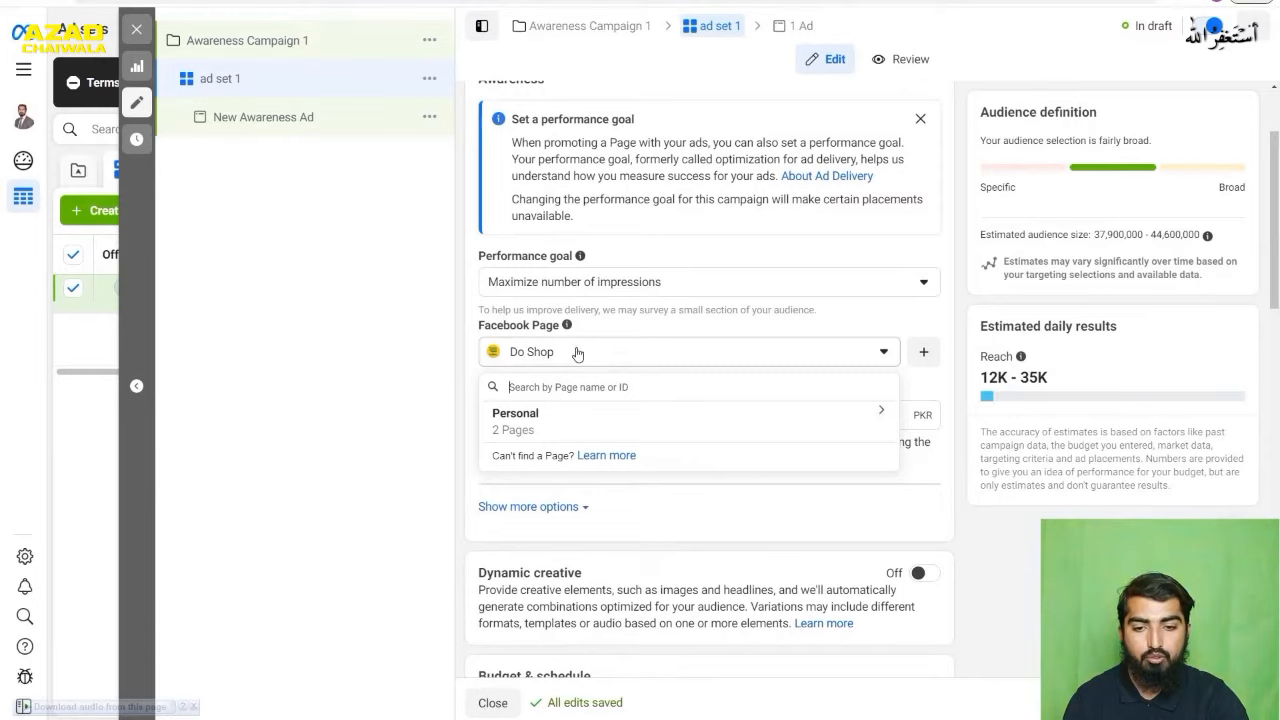
left_click(647, 354)
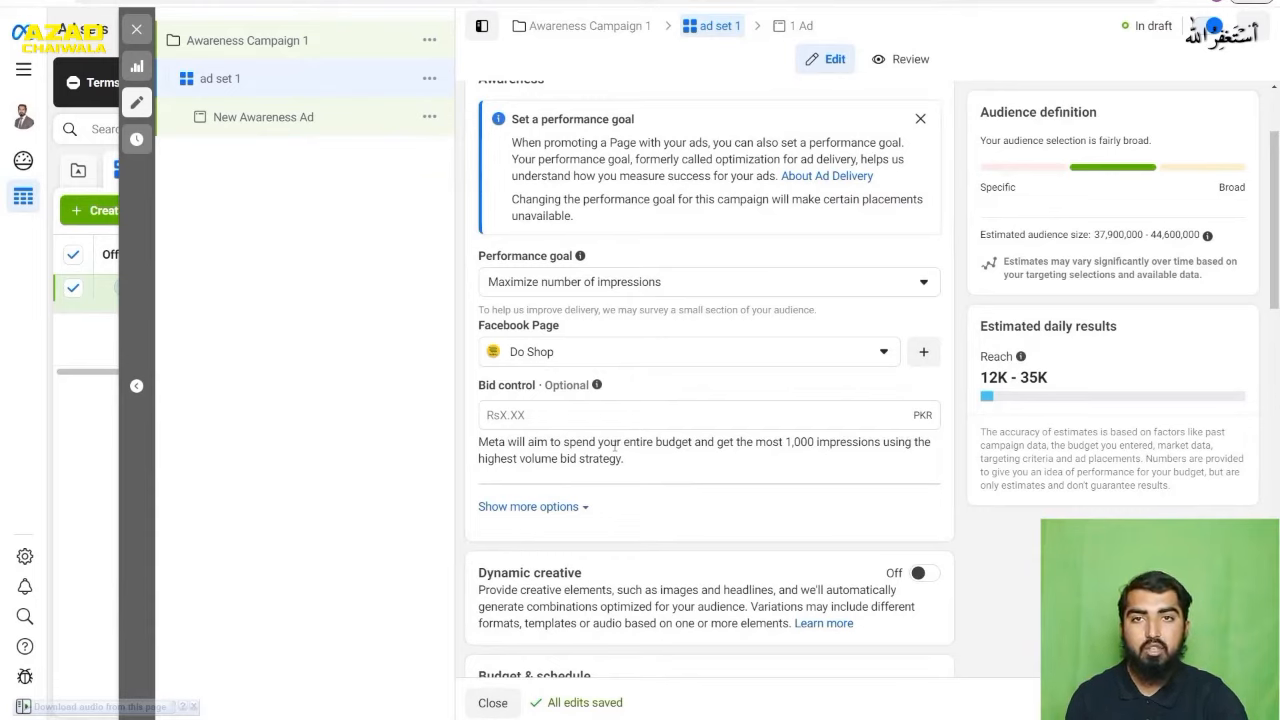
left_click(635, 409)
type("100")
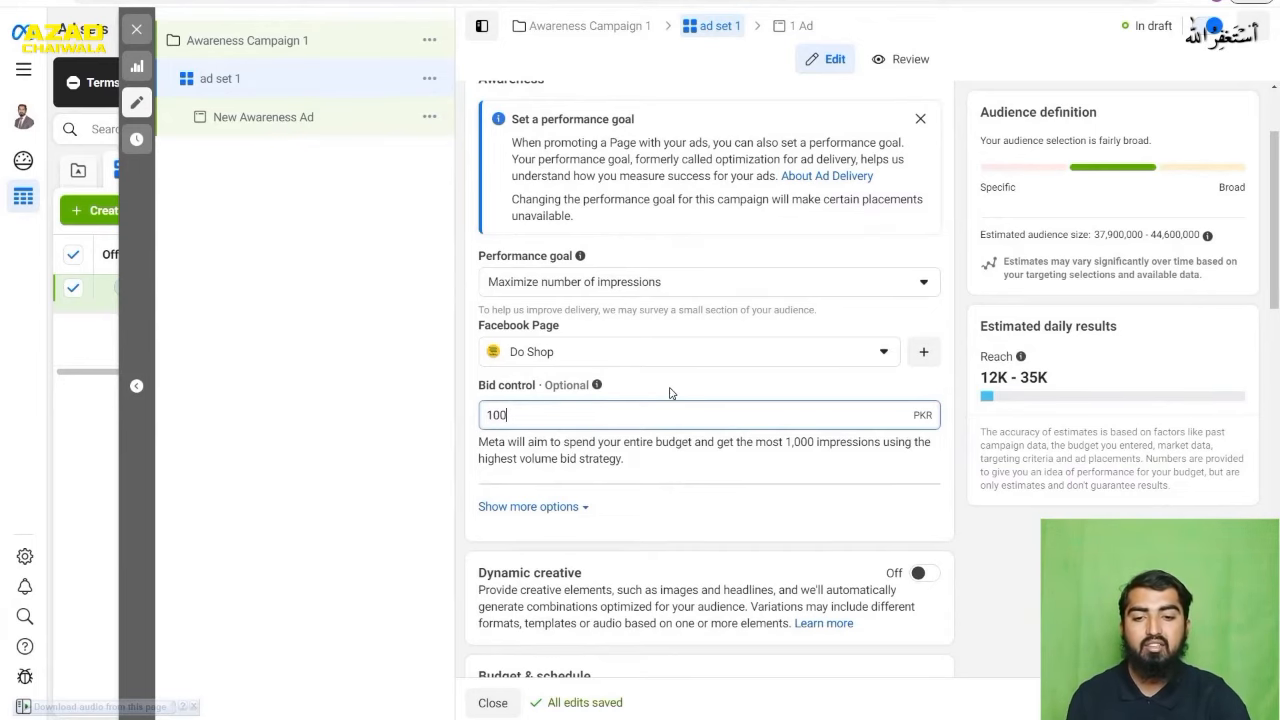
left_click(670, 393)
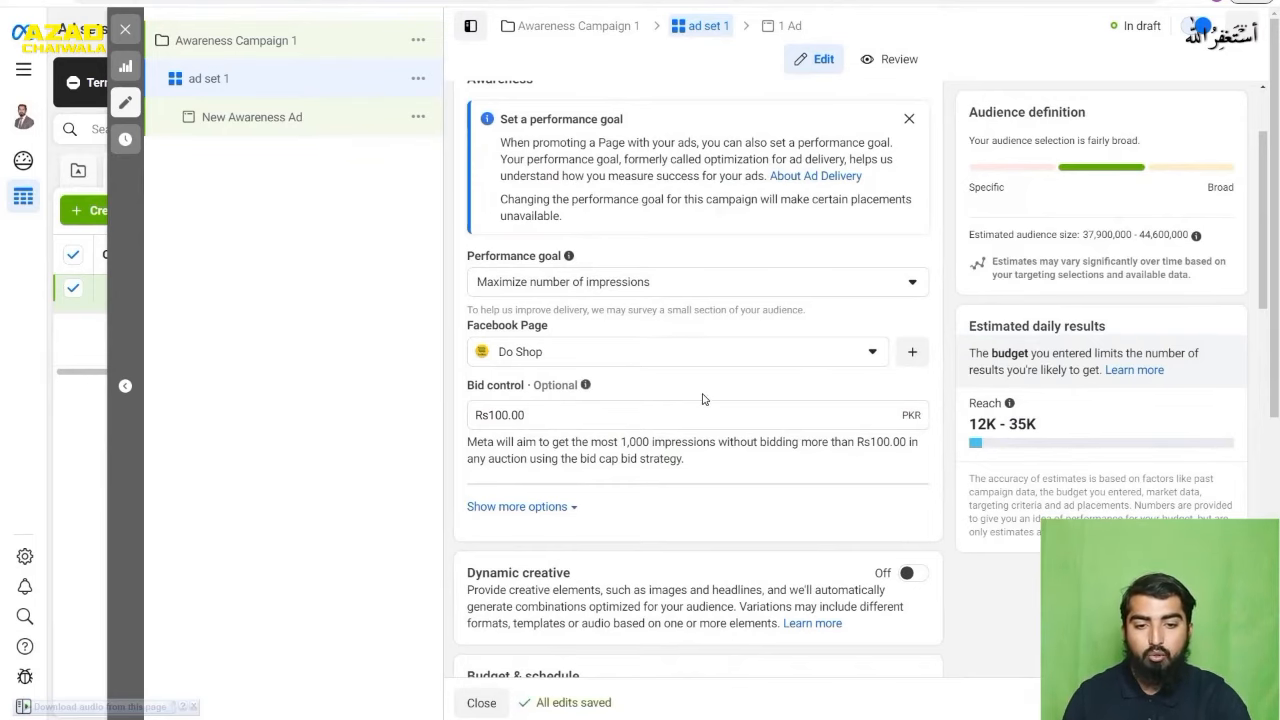
- Choose Daily Budget as the ad set's budget type and set the amount to 1,000 PKR
scroll(702, 399, "down", 3)
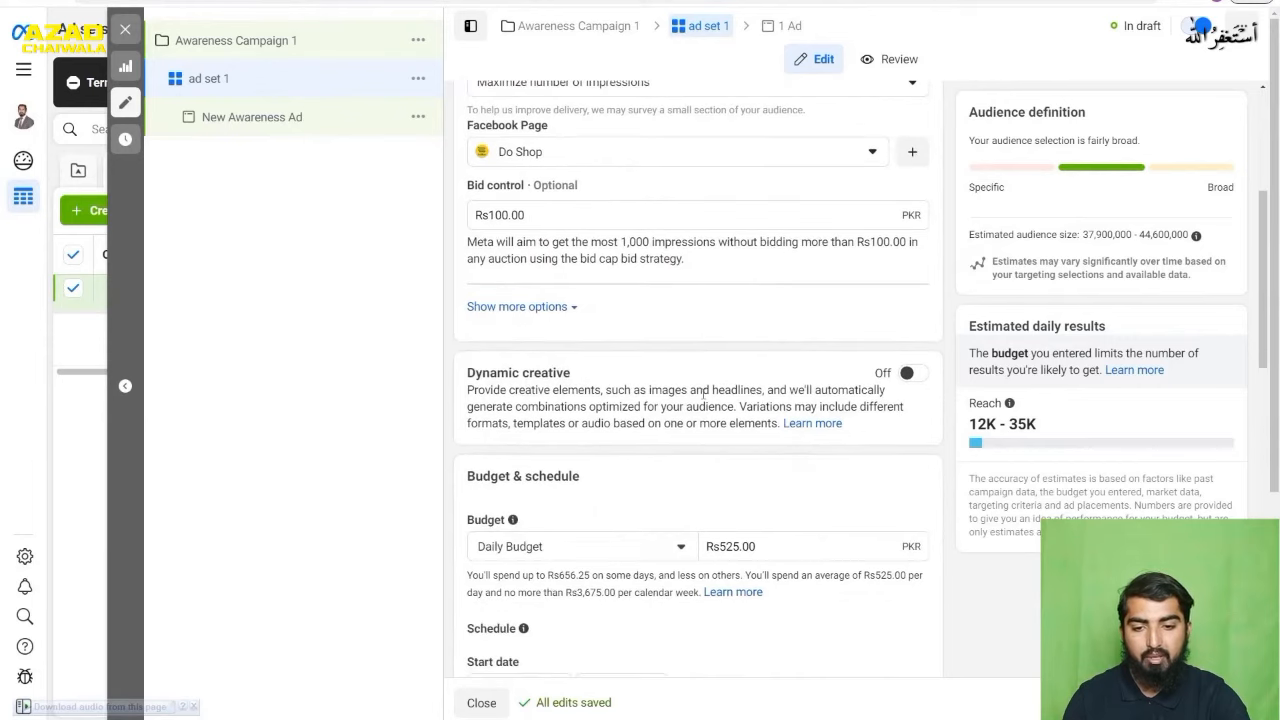
scroll(703, 392, "down", 2)
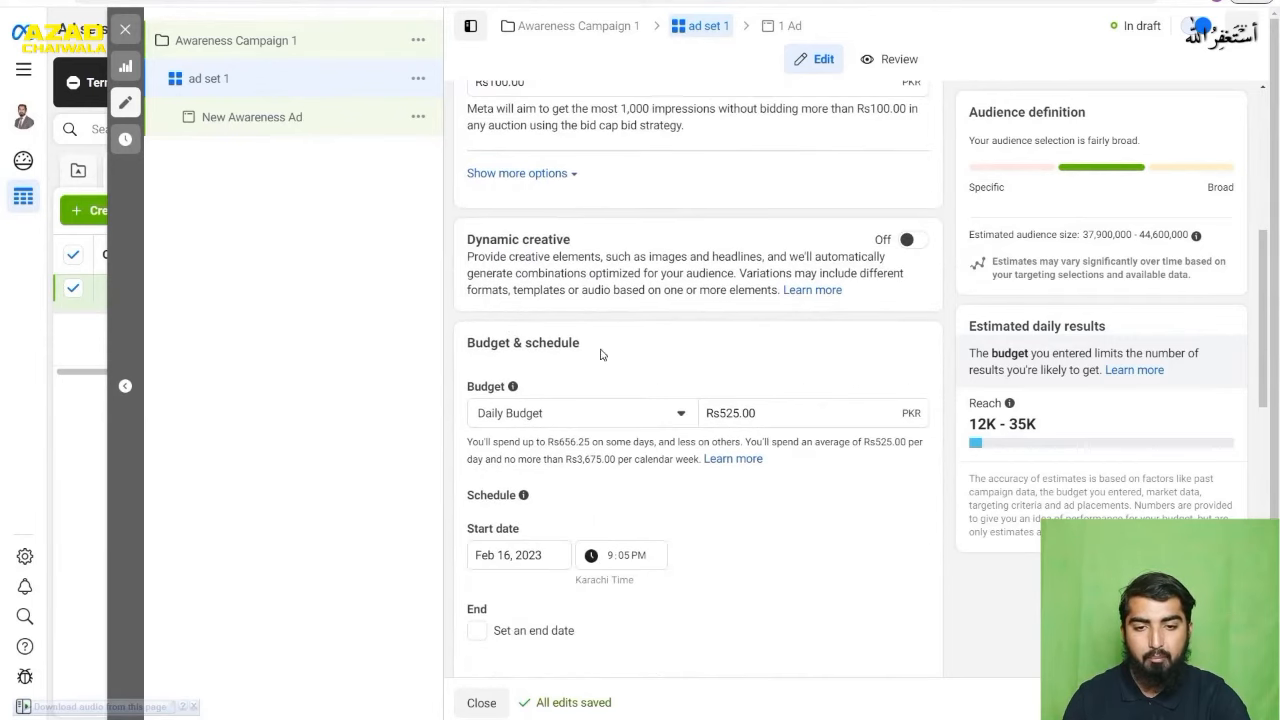
left_click(653, 421)
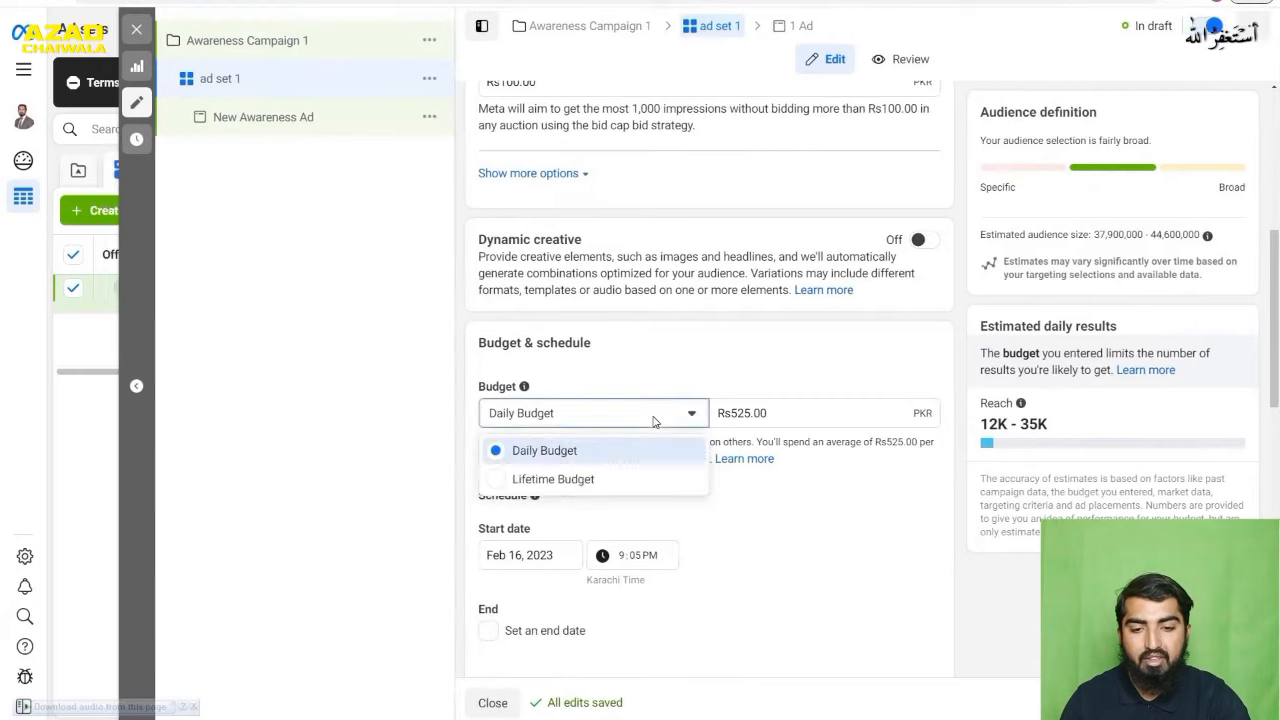
left_click(573, 459)
key("Tab")
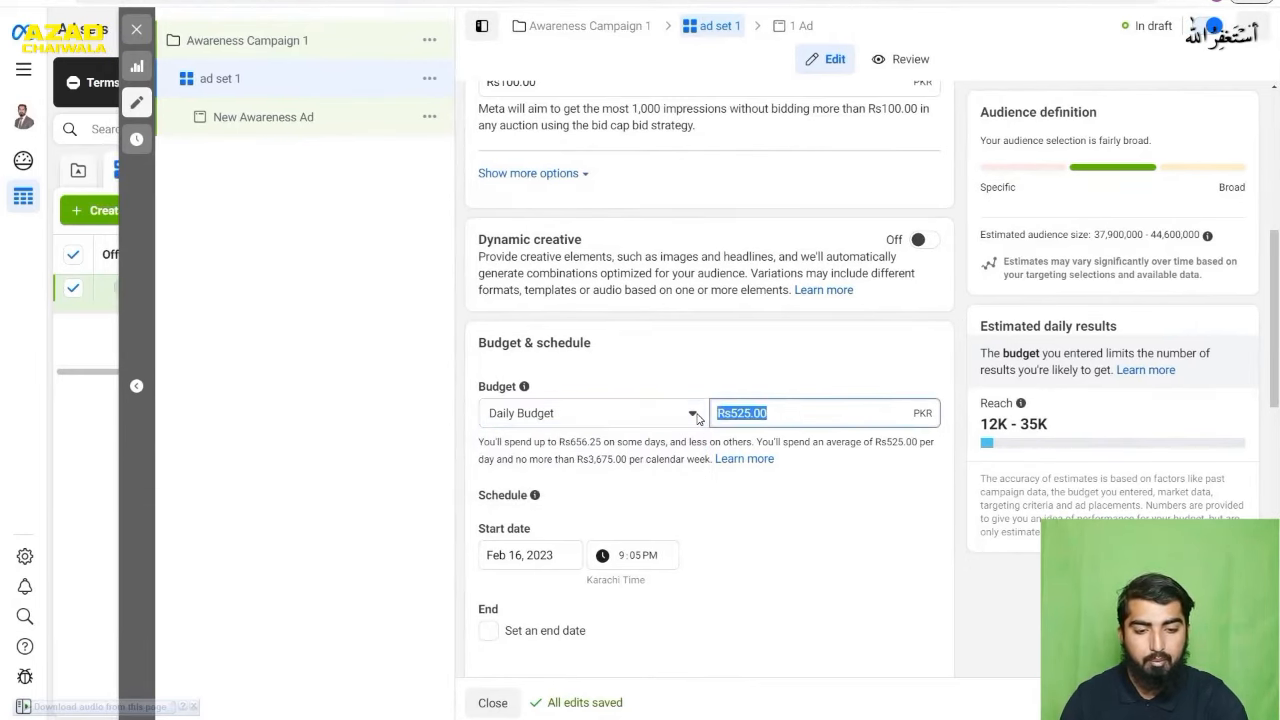
type("1000")
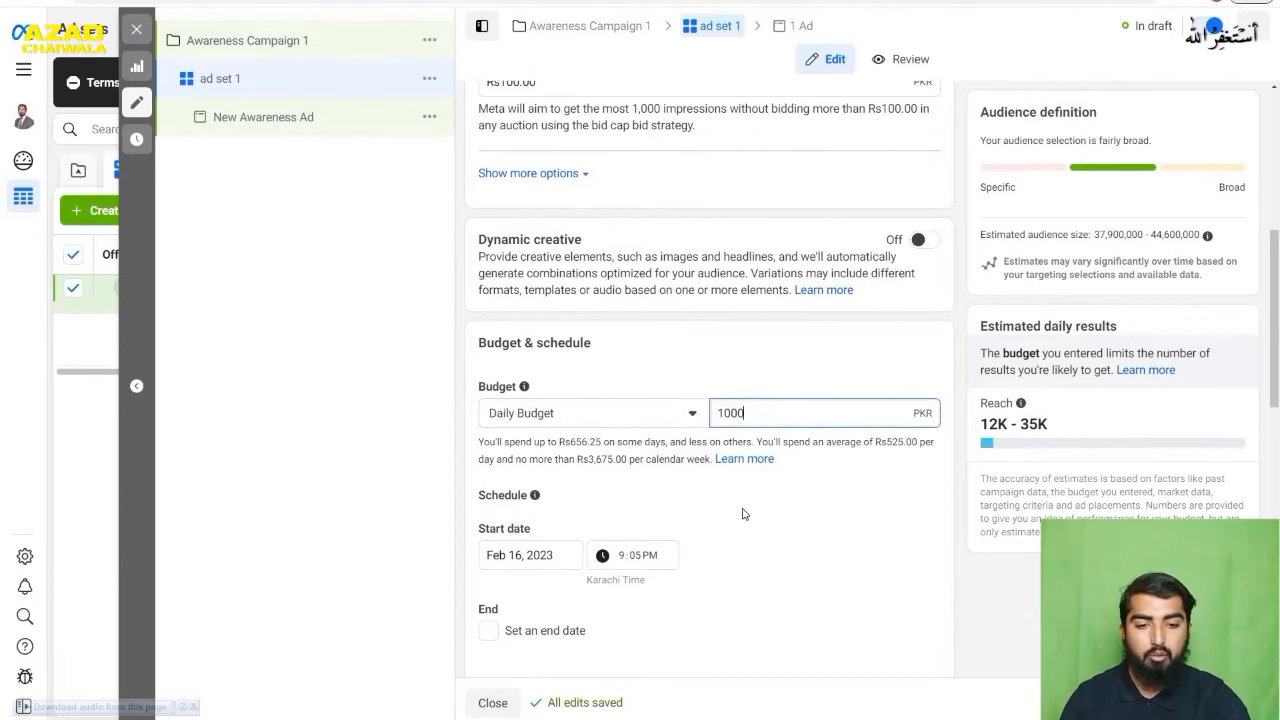
left_click(797, 501)
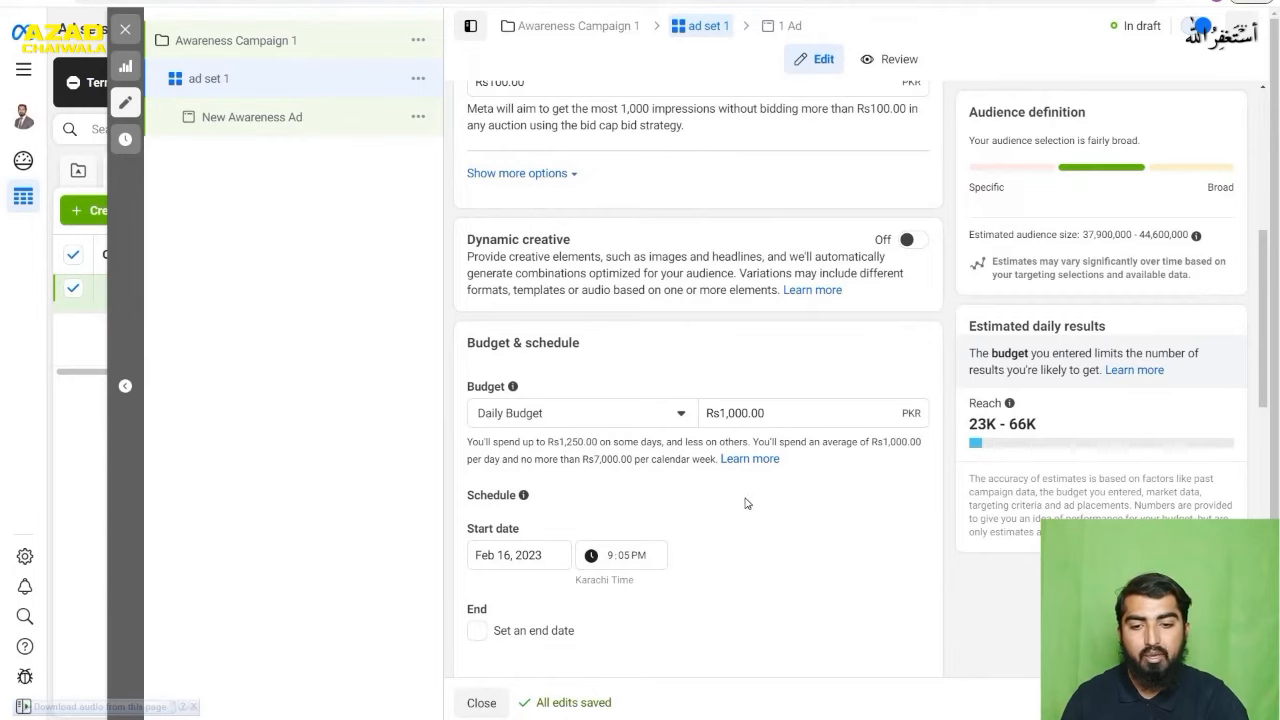
- Enable an end date in the ad set's schedule and set it to February 20, 2023
scroll(672, 447, "down", 1)
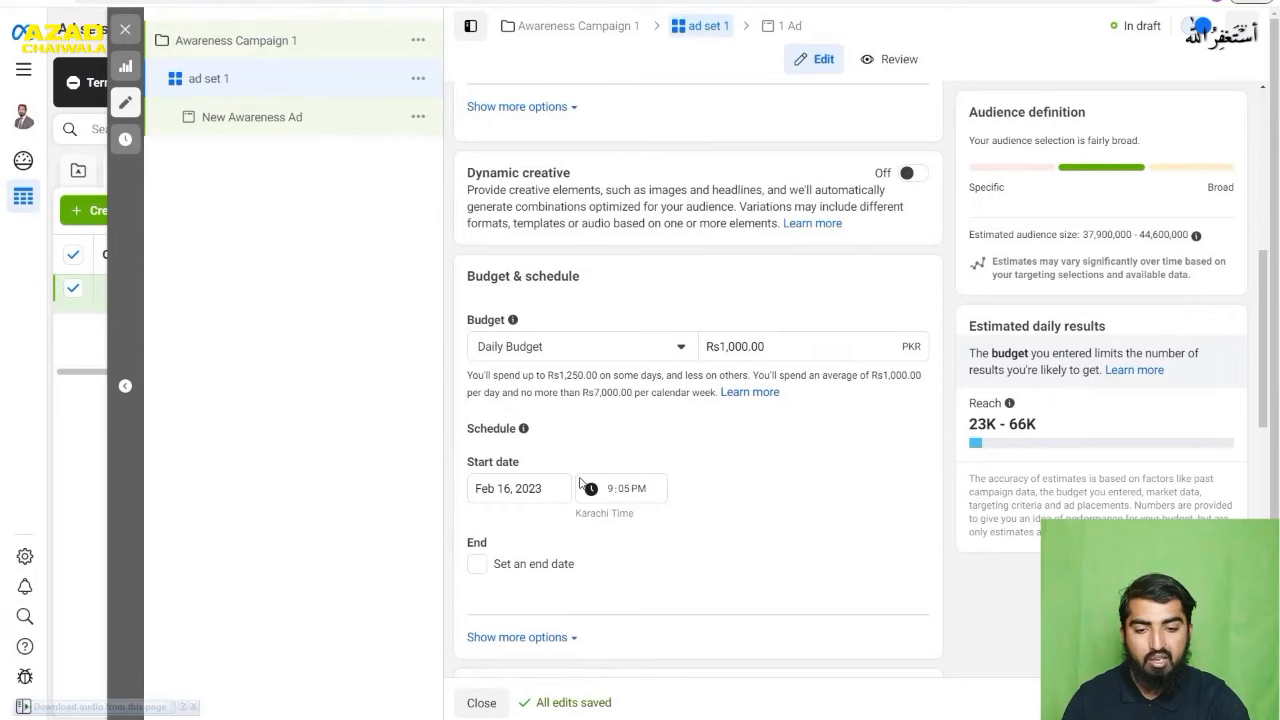
scroll(806, 475, "down", 1)
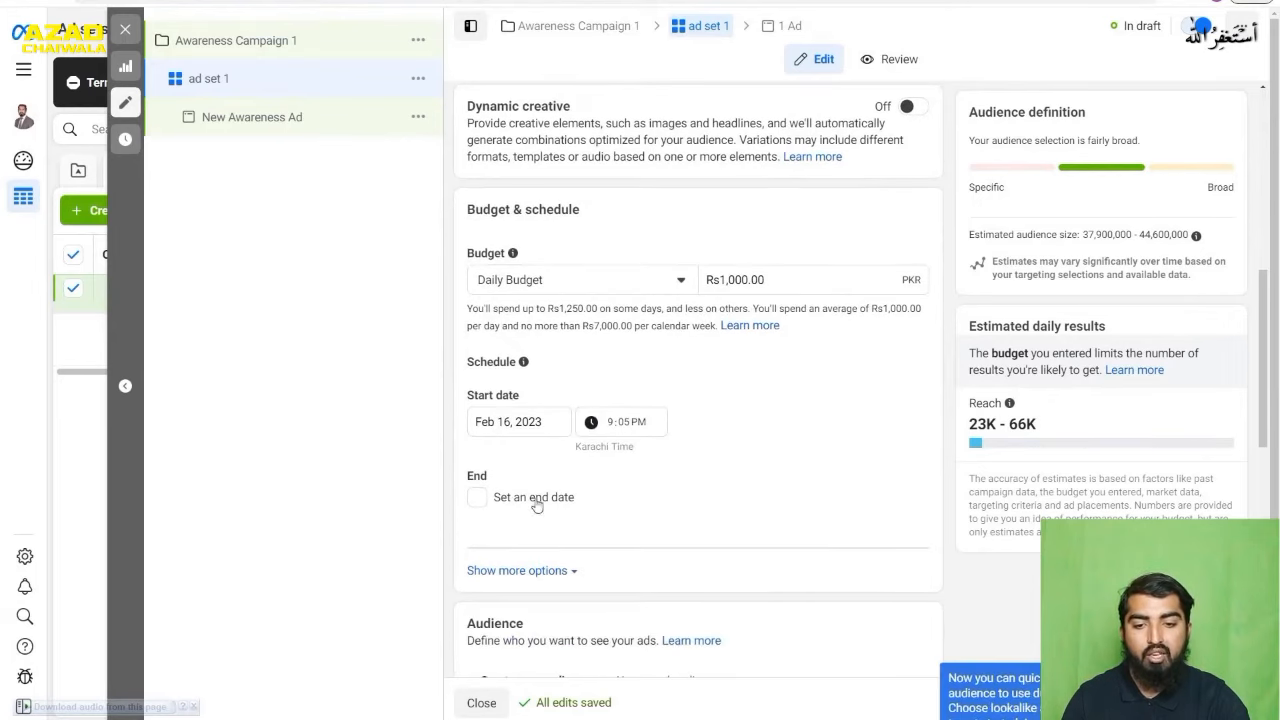
left_click(481, 498)
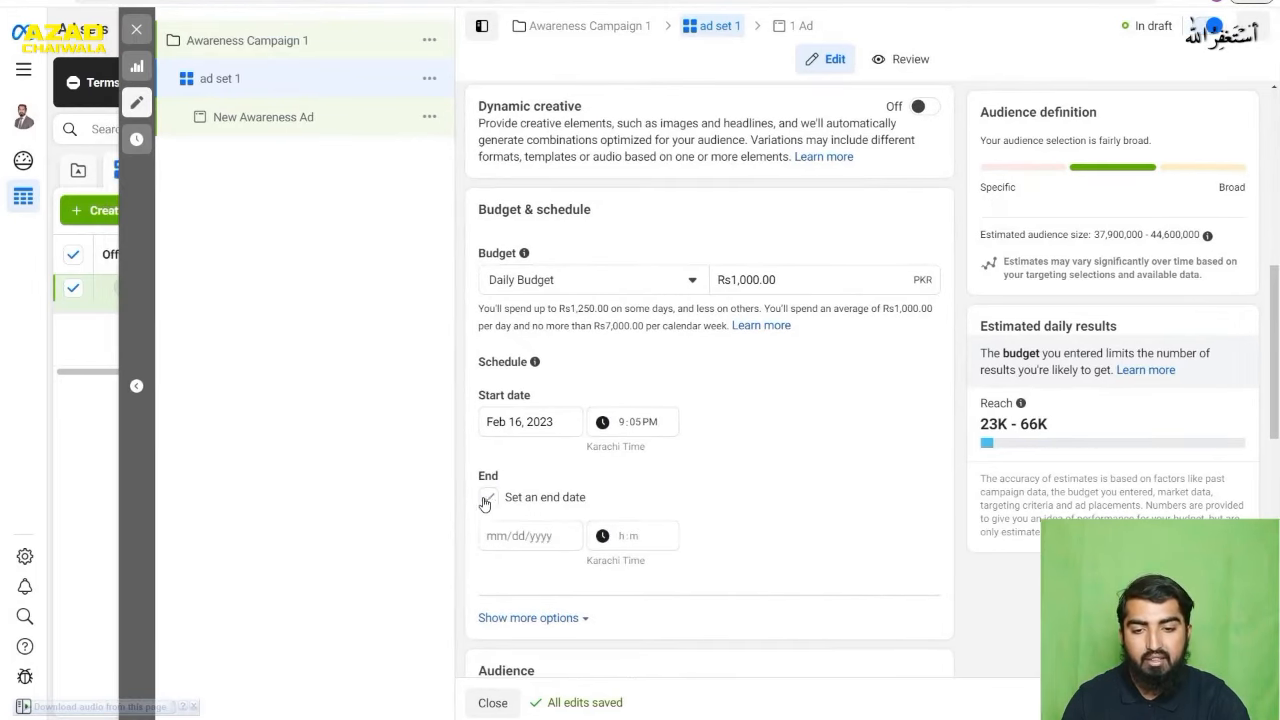
left_click(530, 535)
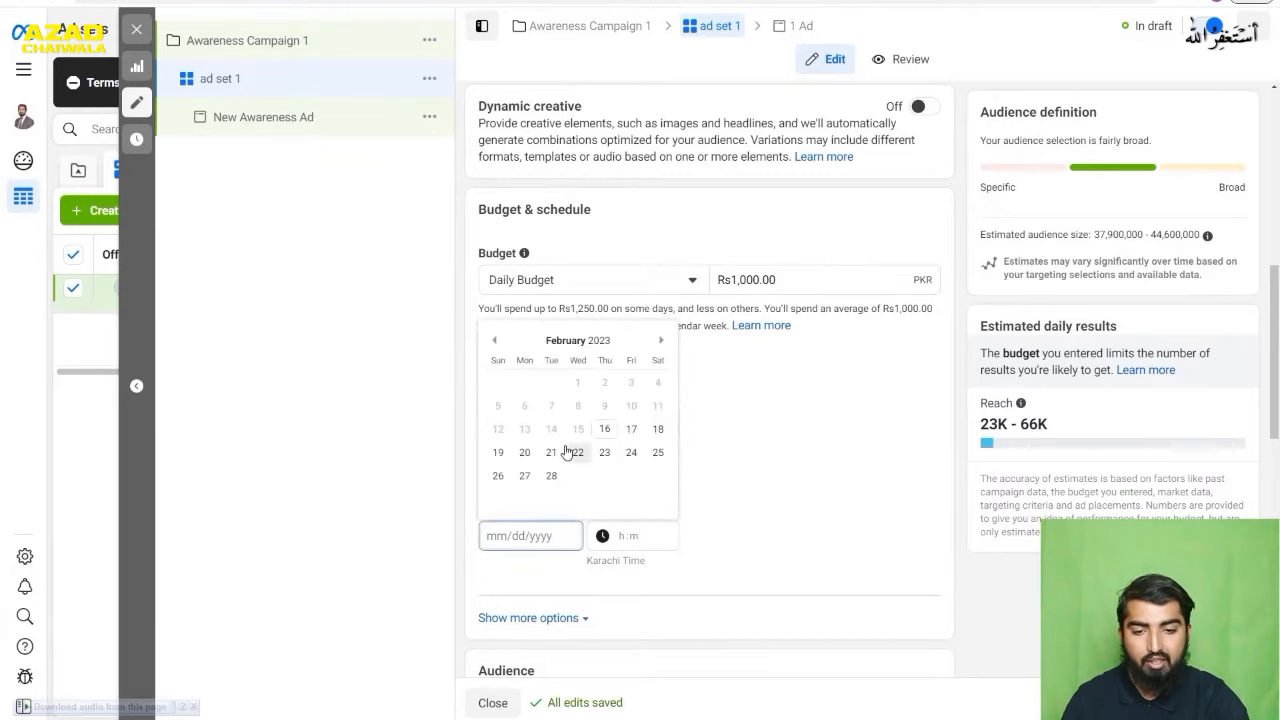
left_click(533, 453)
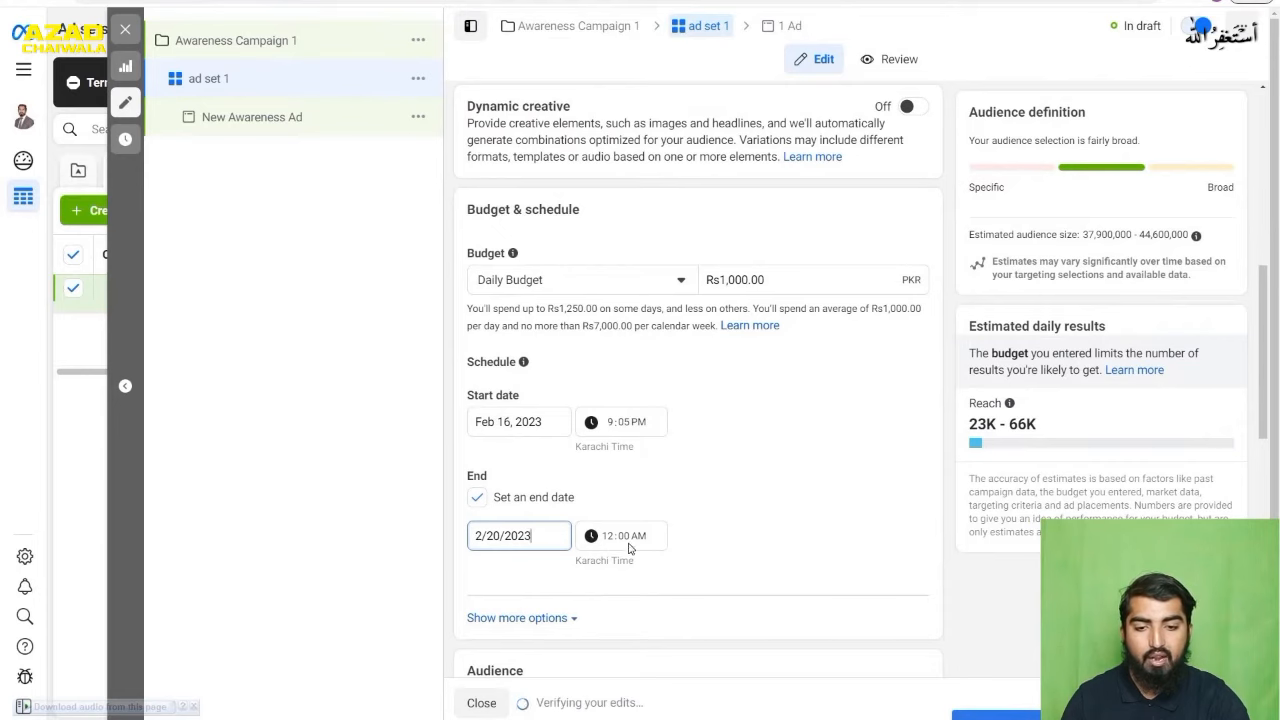
- Switch the ad set to a Lifetime Budget of 5,000 PKR
left_click(604, 288)
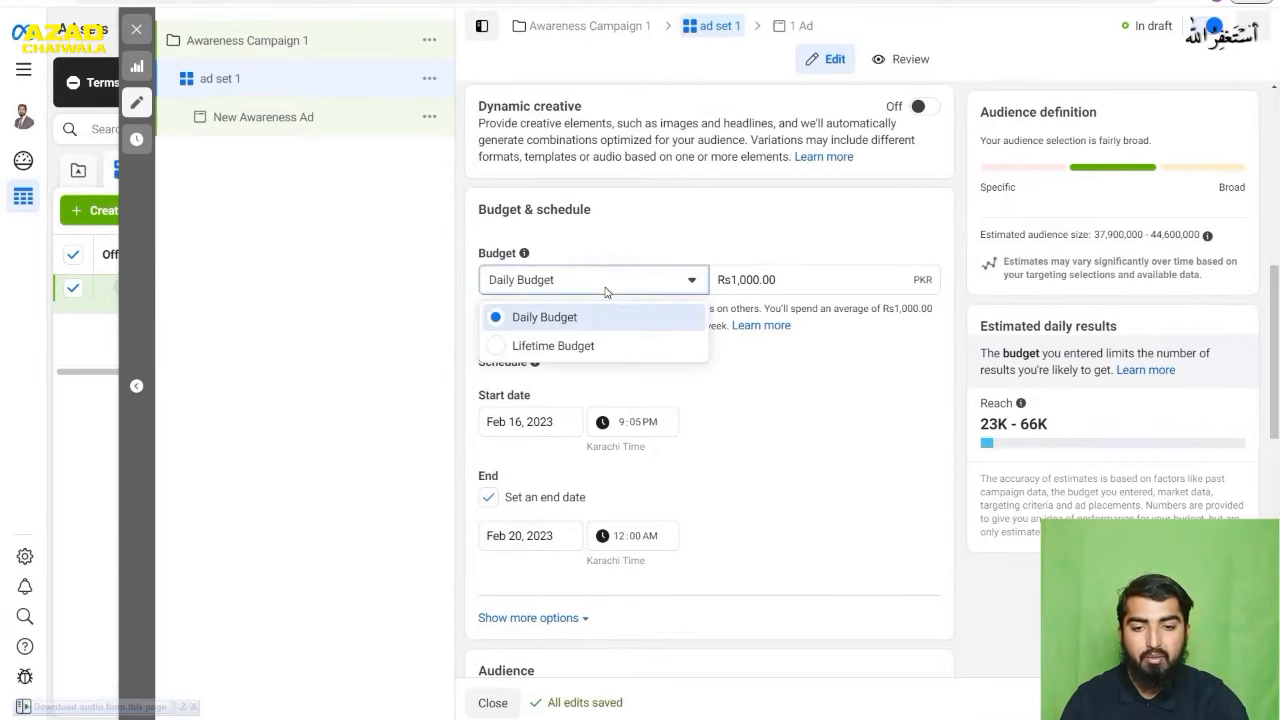
left_click(591, 345)
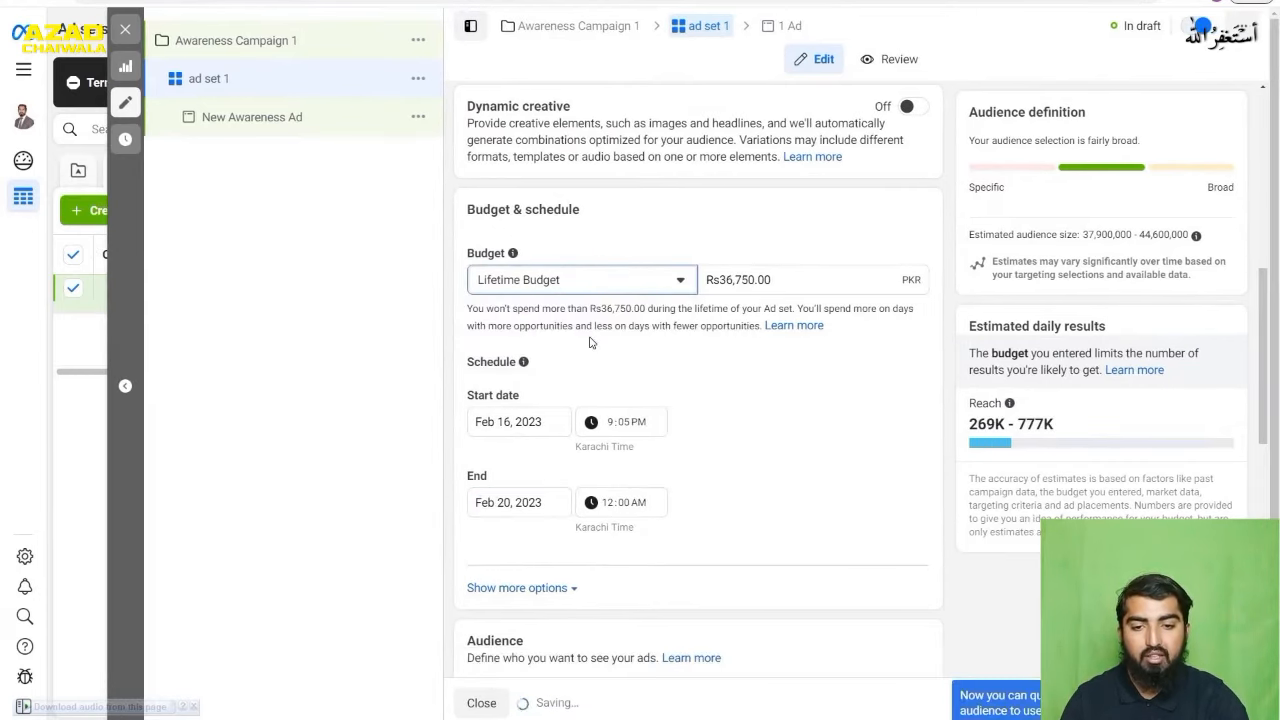
double_click(747, 280)
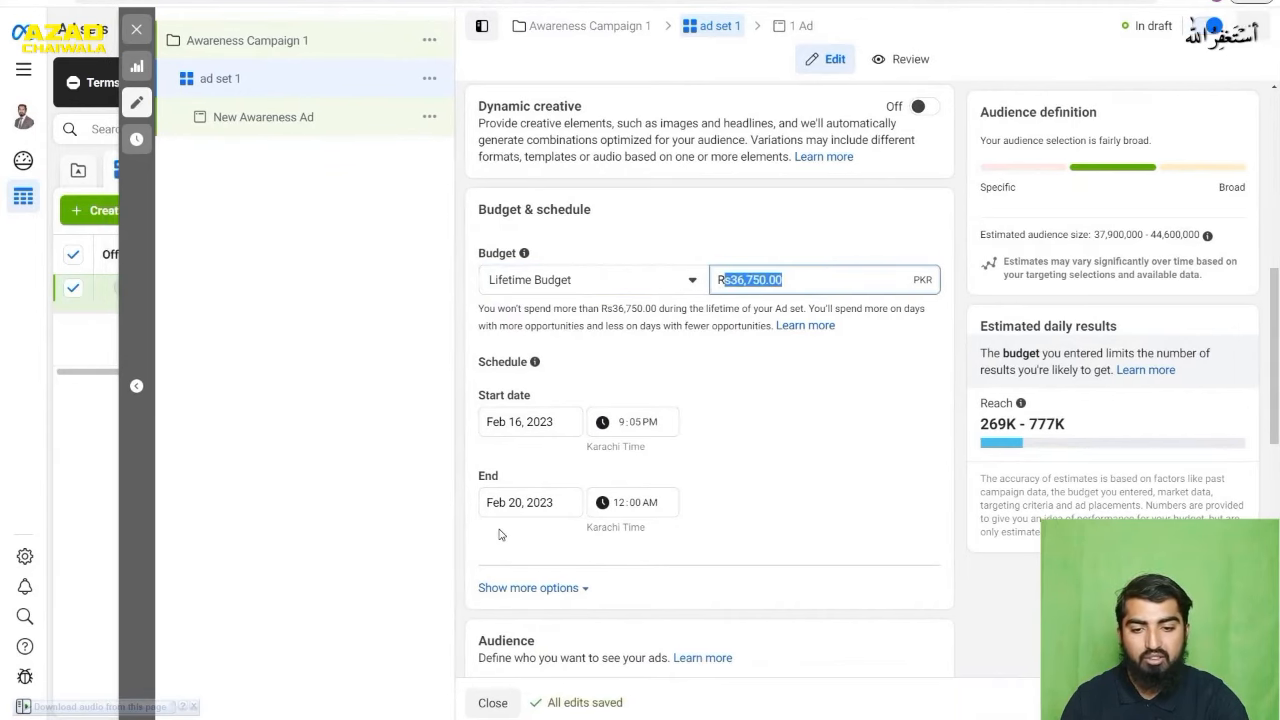
type("5,0")
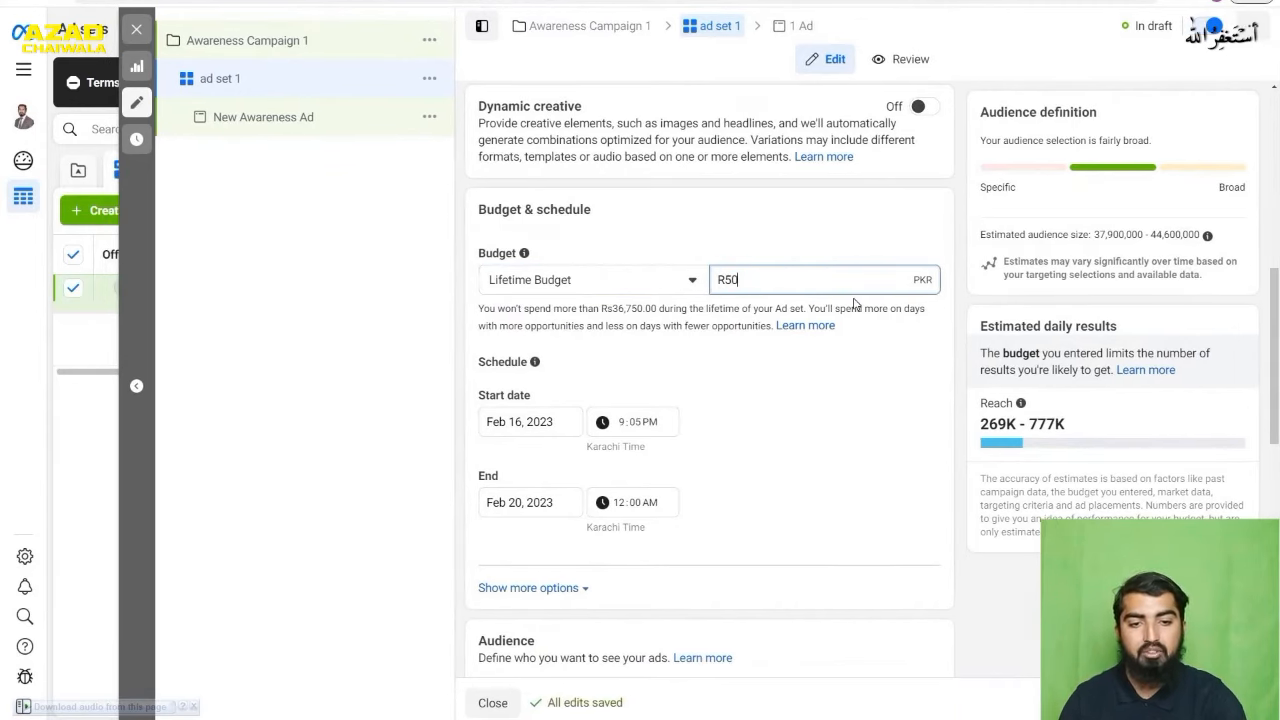
type("00")
left_click(805, 476)
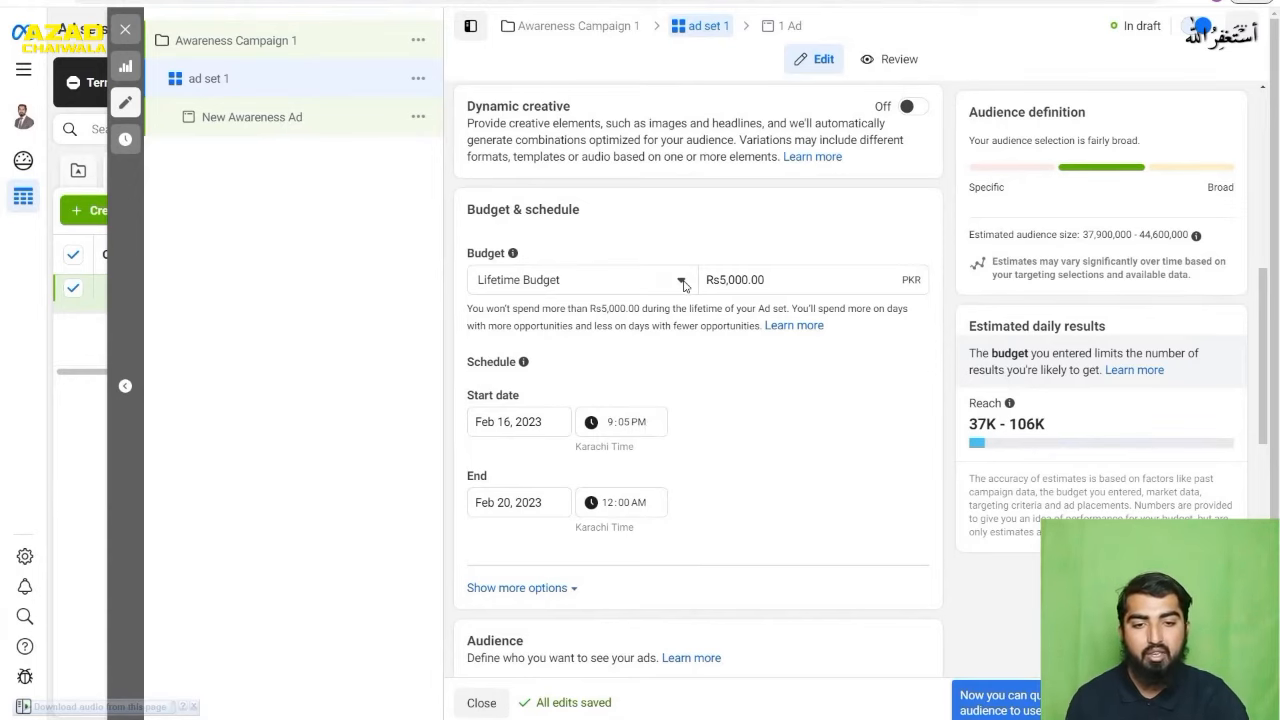
- Switch the ad set back to Daily Budget and enter 1,000 PKR as the amount
left_click(633, 285)
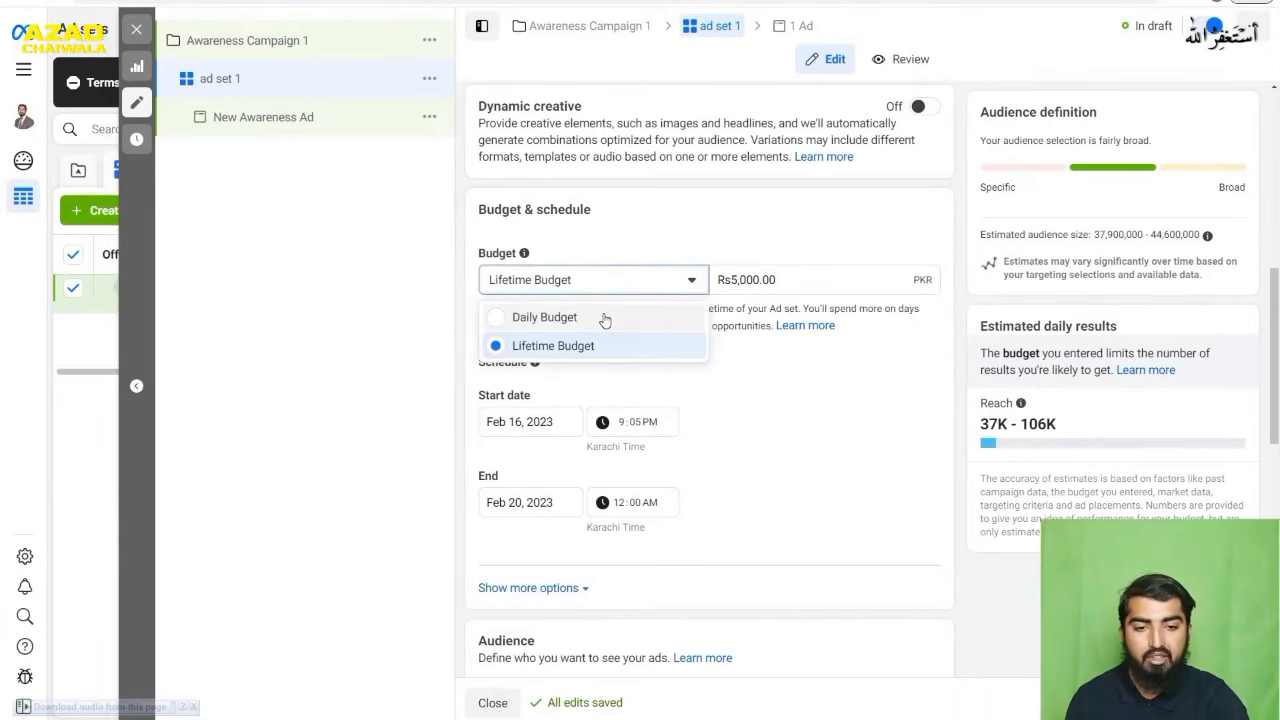
left_click(604, 318)
left_click_drag(757, 280, 694, 285)
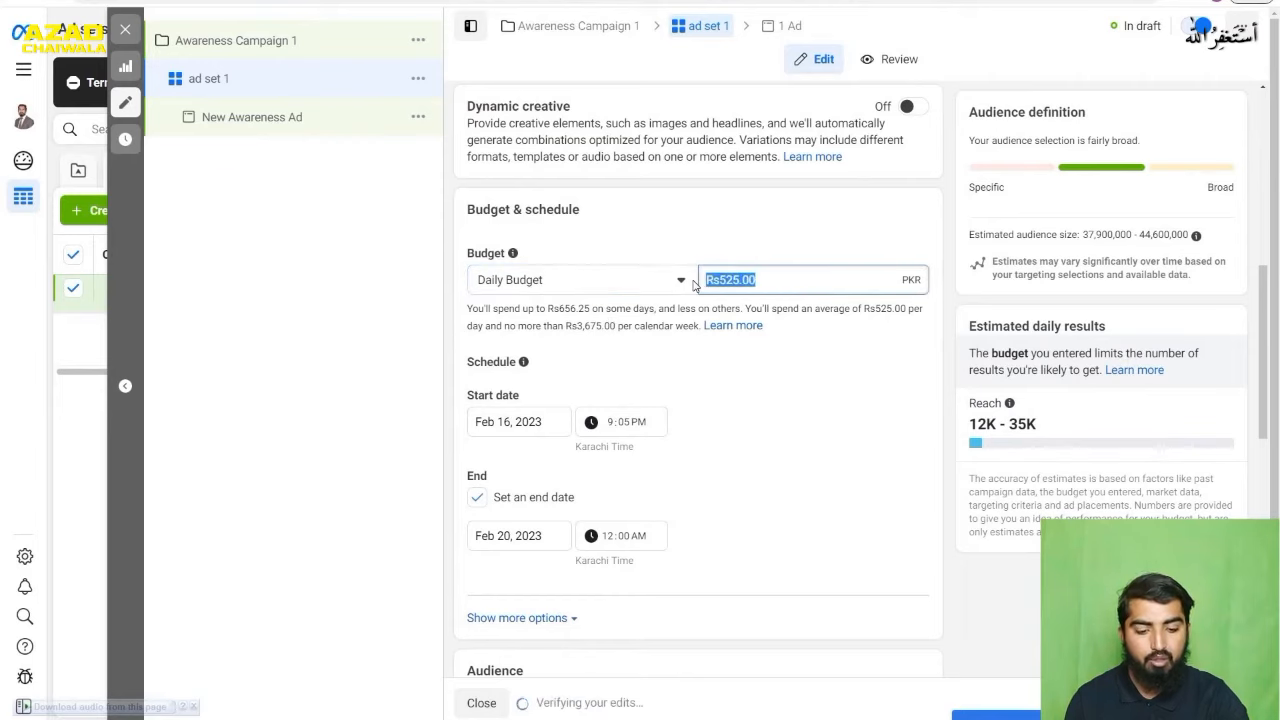
type("1000")
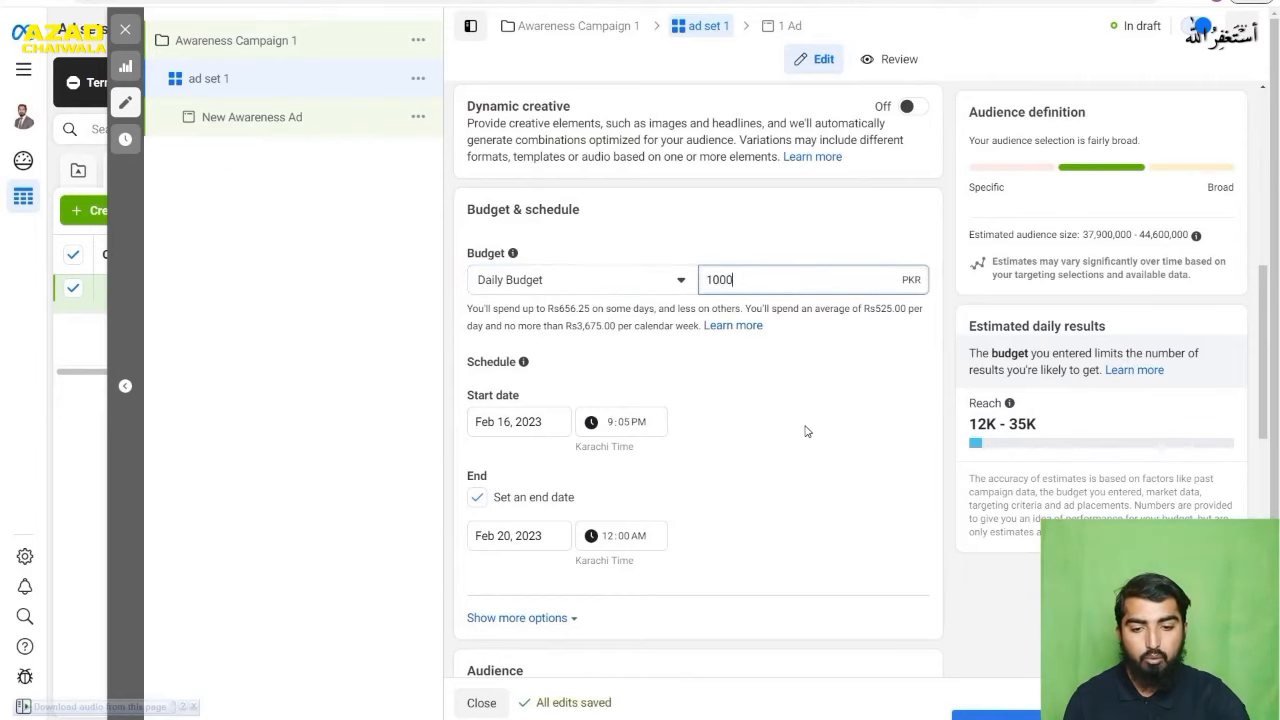
left_click(806, 431)
- Set the maximum age of the ad set's audience to 45
scroll(785, 406, "down", 2)
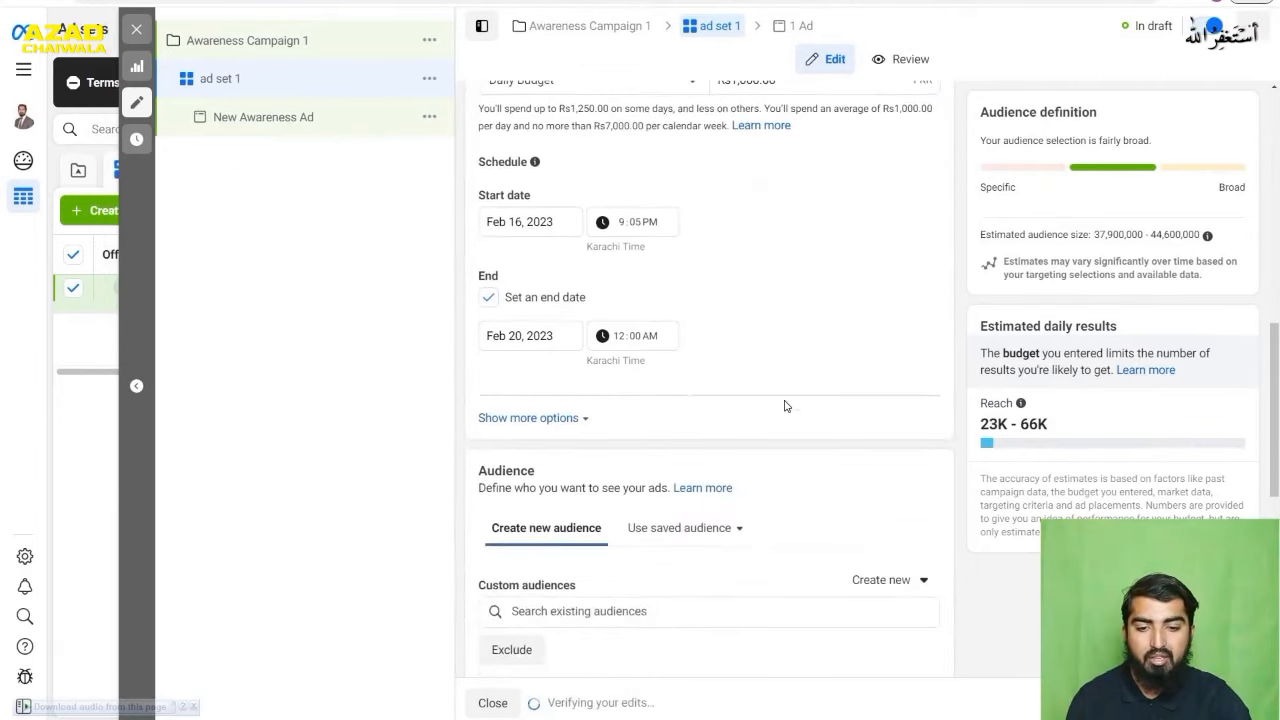
scroll(779, 374, "down", 5)
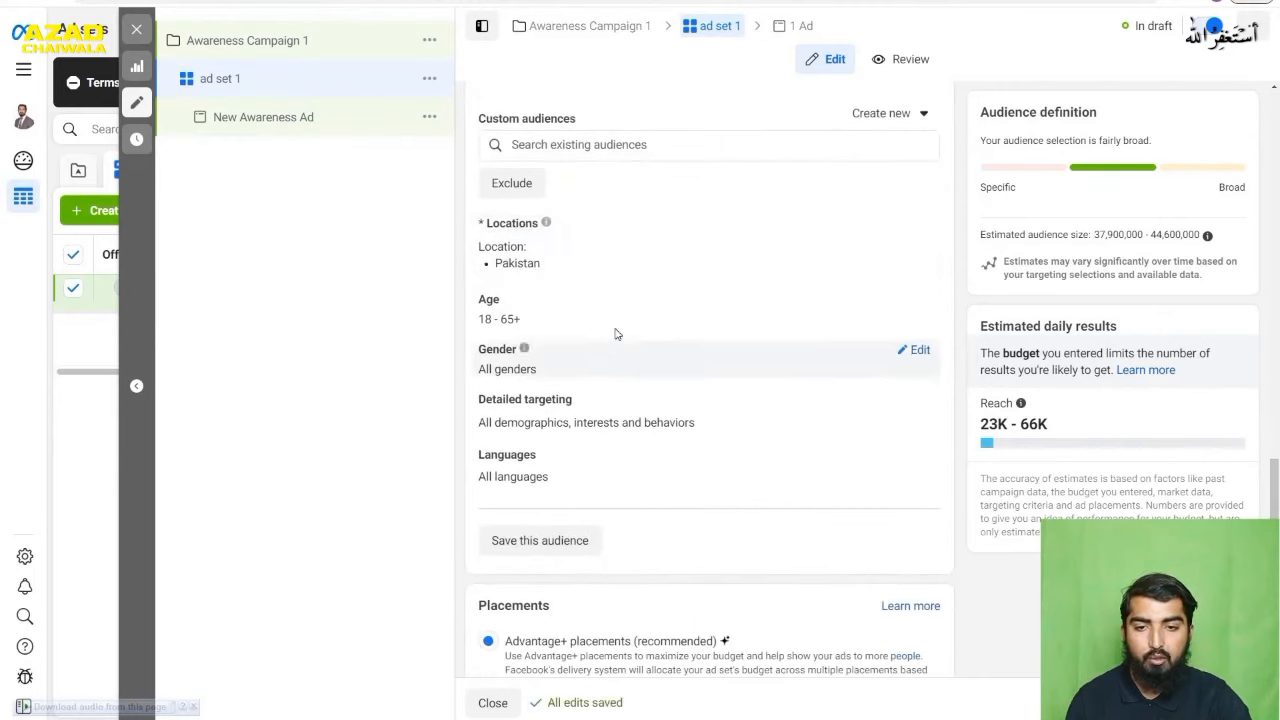
mouse_move(709, 250)
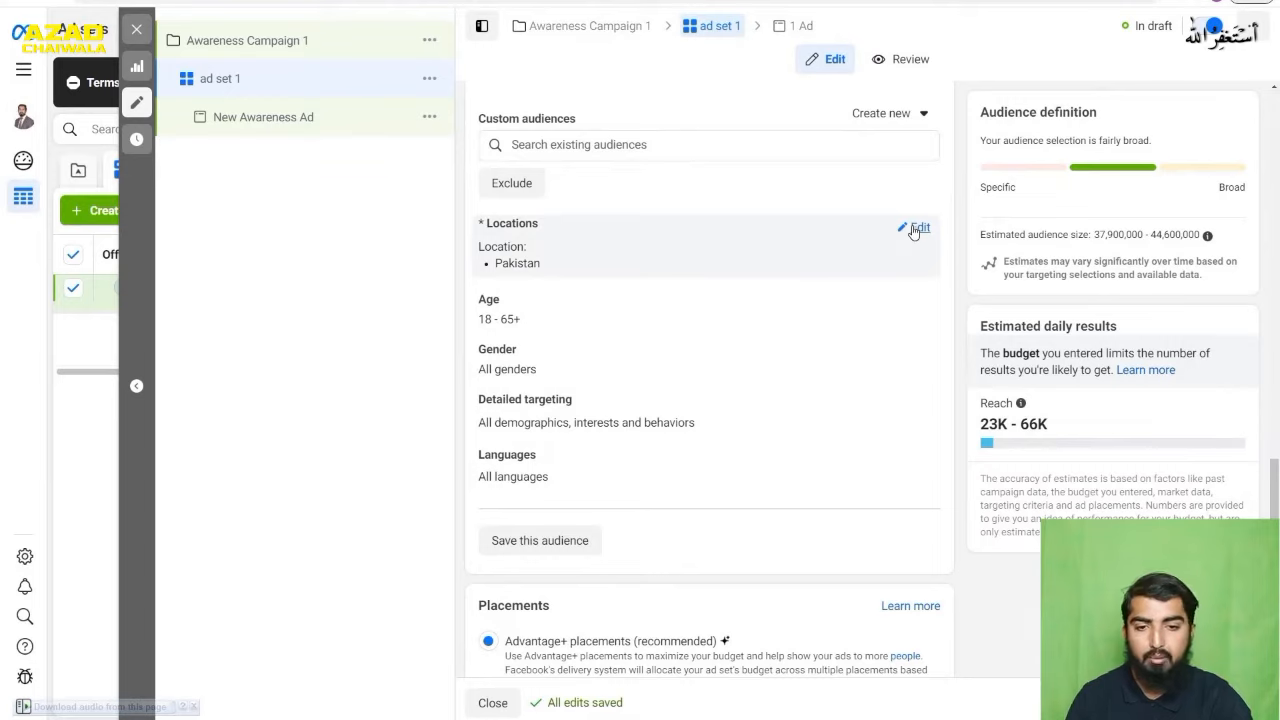
mouse_move(546, 222)
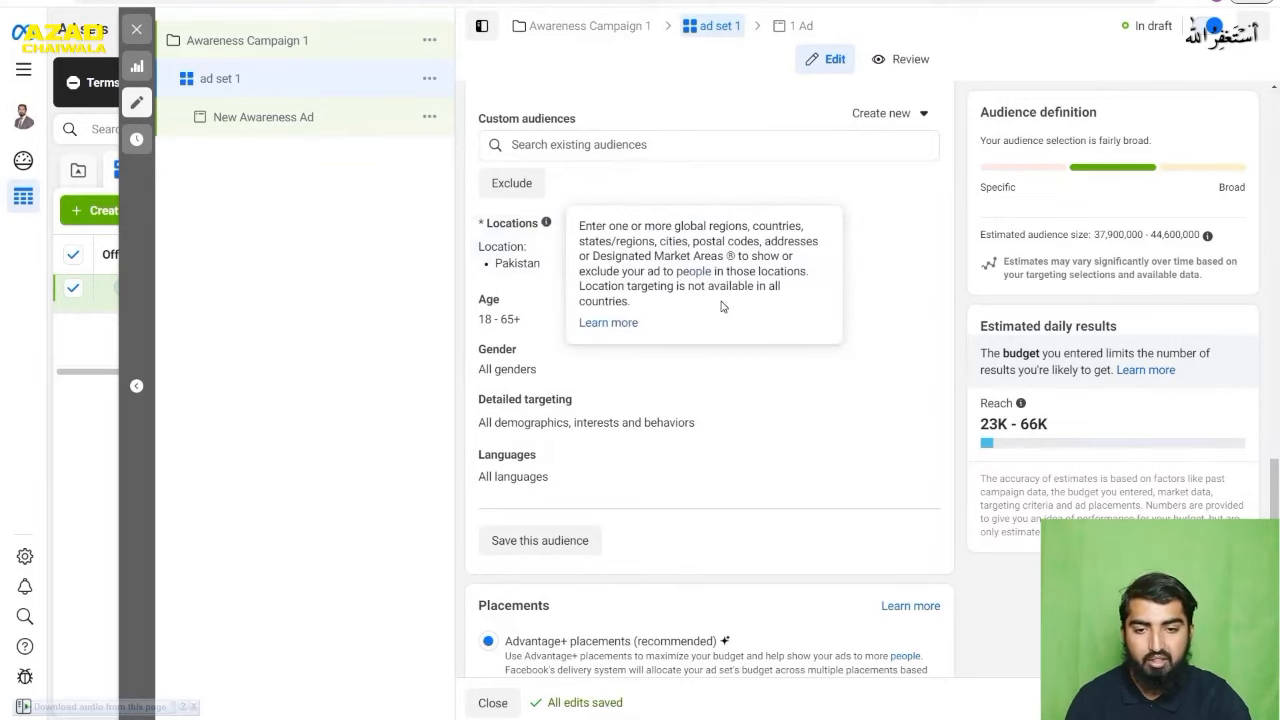
left_click(918, 305)
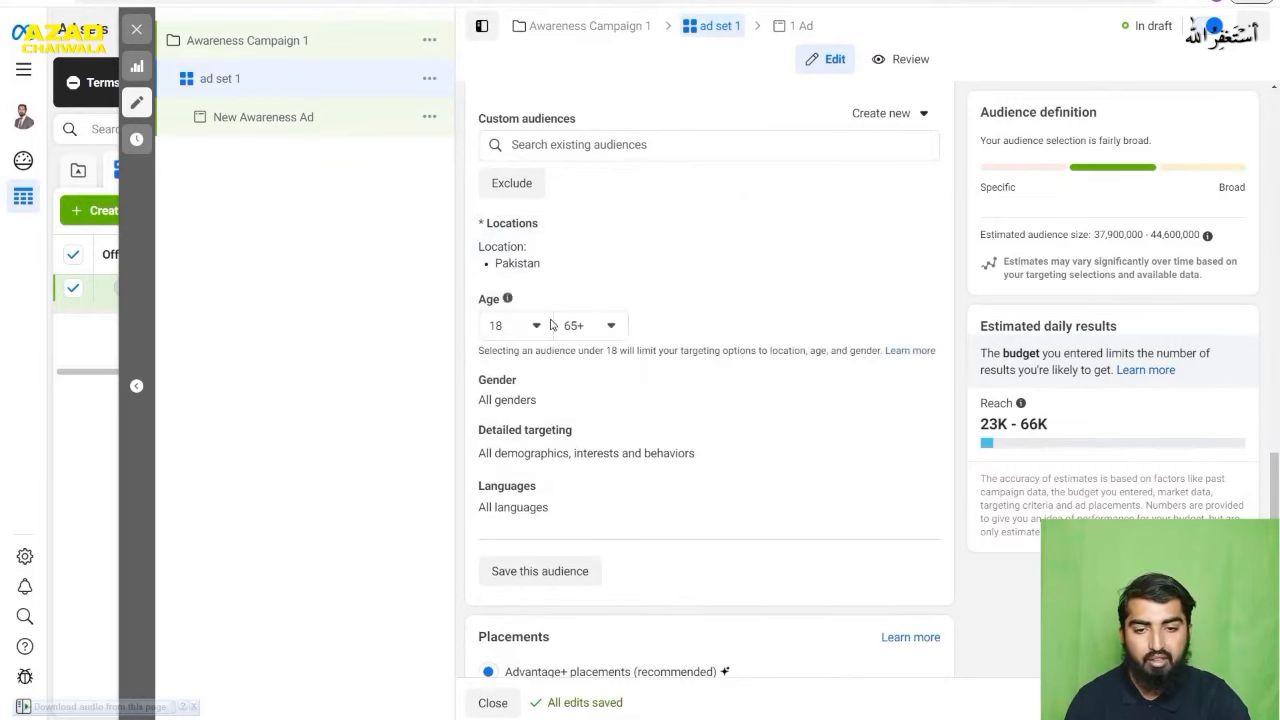
left_click(588, 326)
scroll(622, 519, "up", 3)
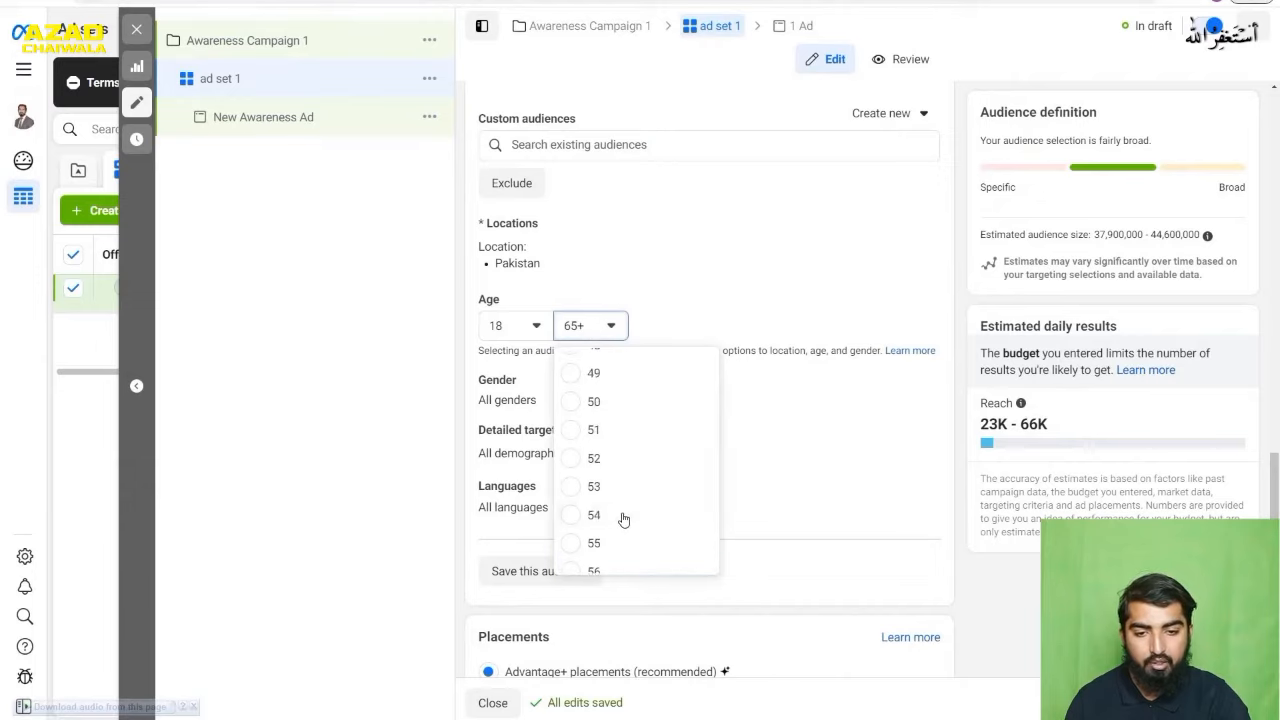
scroll(622, 519, "up", 3)
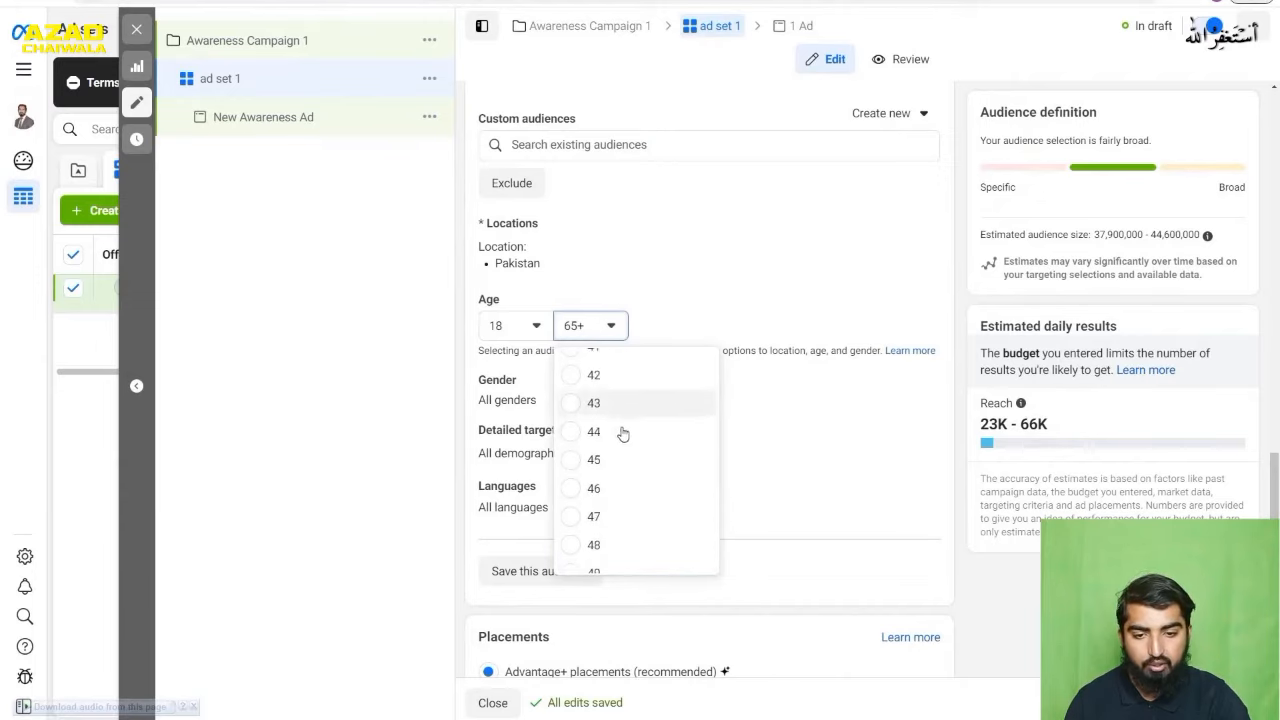
left_click(622, 466)
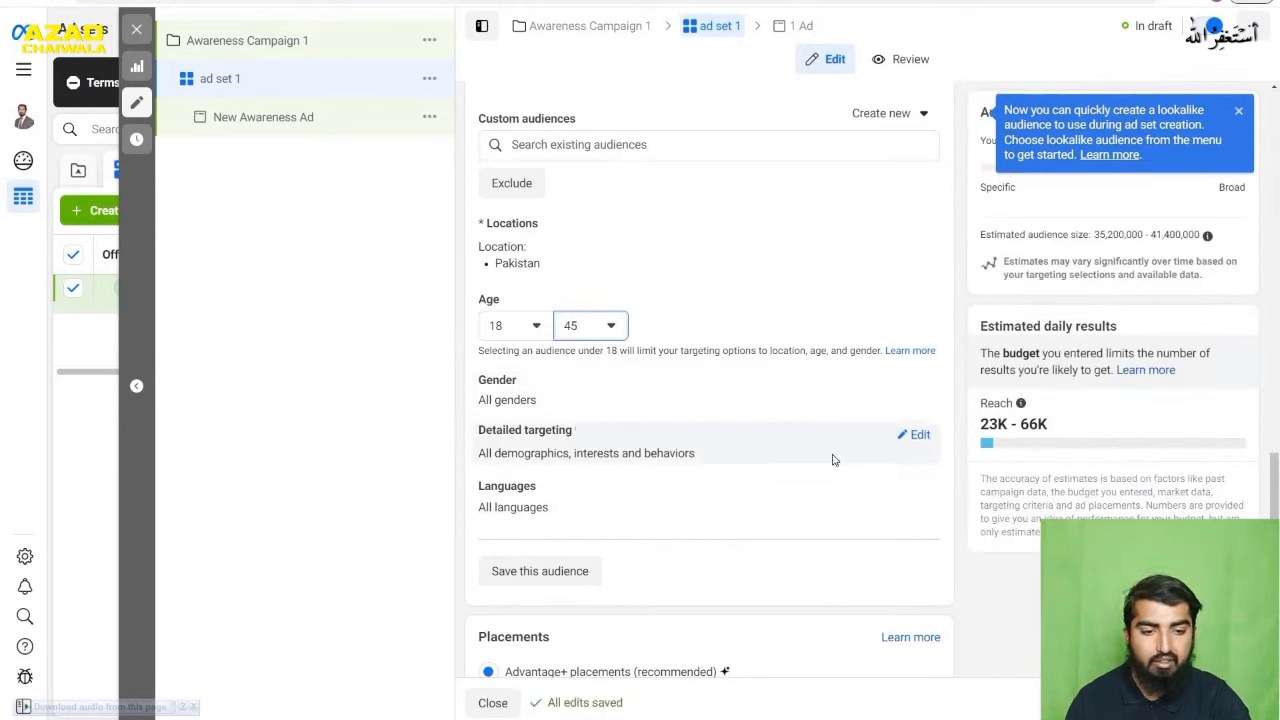
- Edit the ad set's detailed targeting and browse the demographics to the list of work industries
left_click(905, 435)
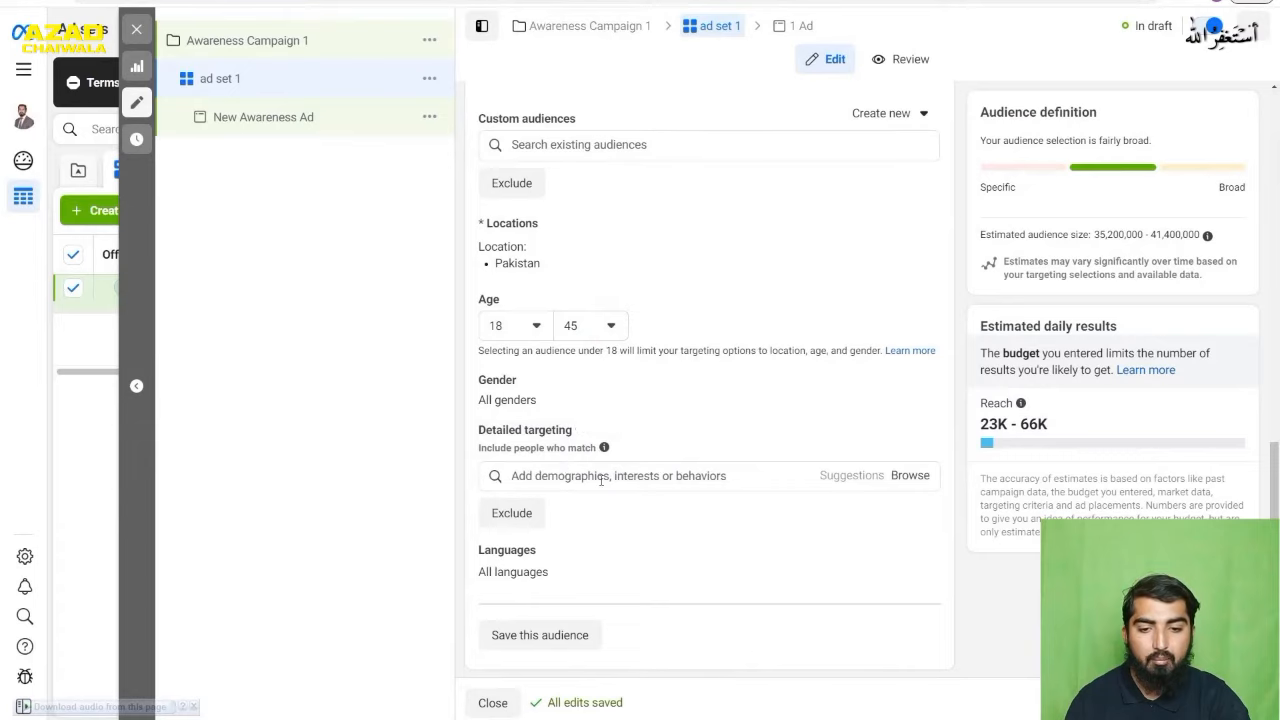
left_click(601, 477)
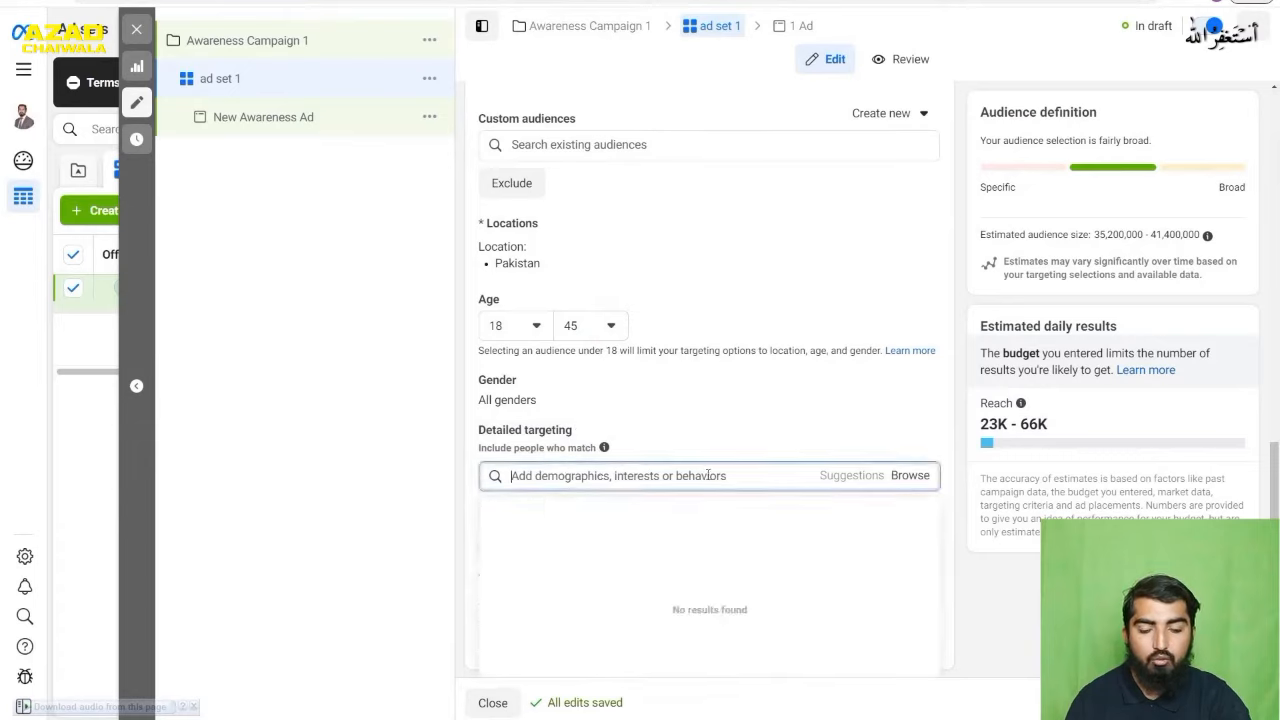
left_click(910, 476)
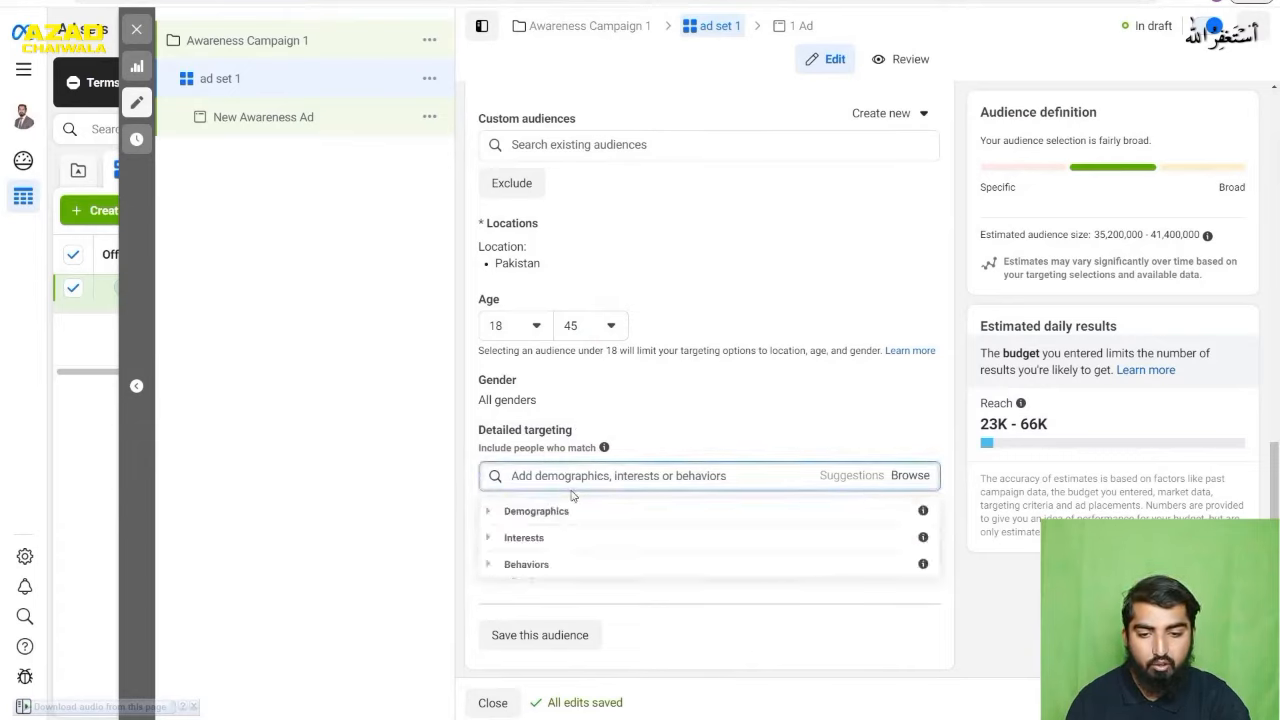
left_click(488, 513)
scroll(771, 560, "down", 1)
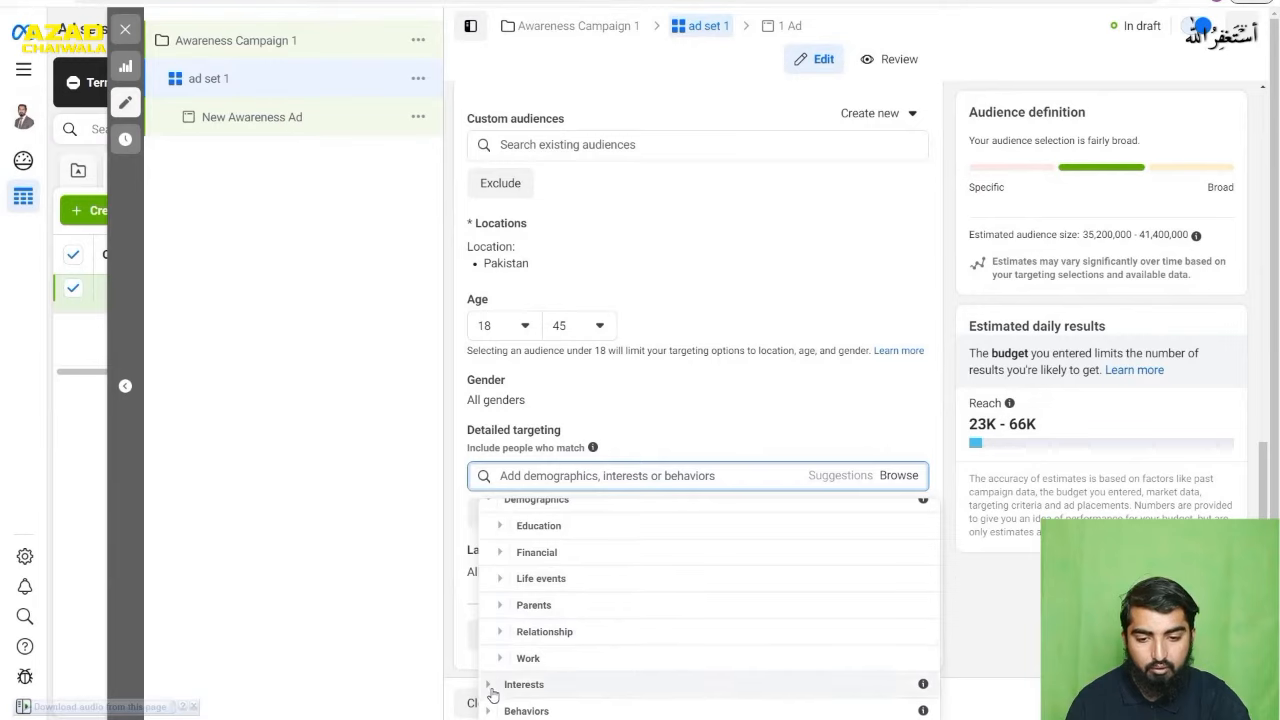
left_click(501, 659)
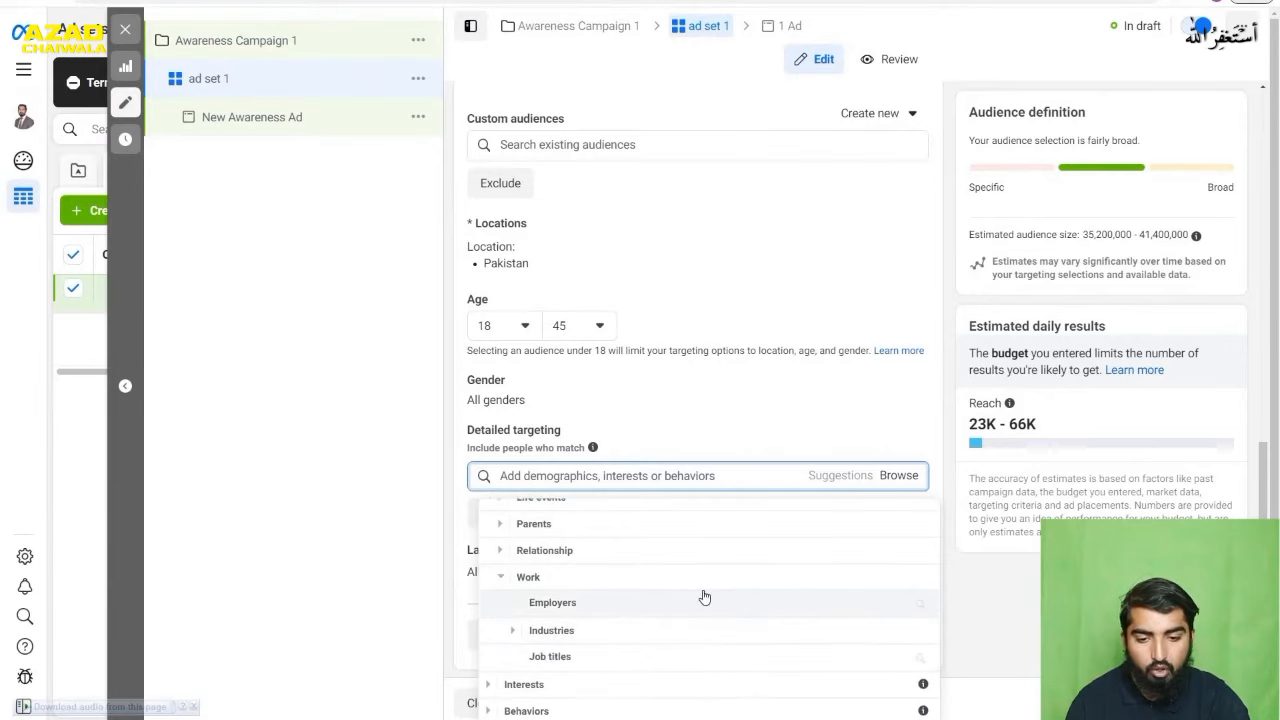
left_click(514, 631)
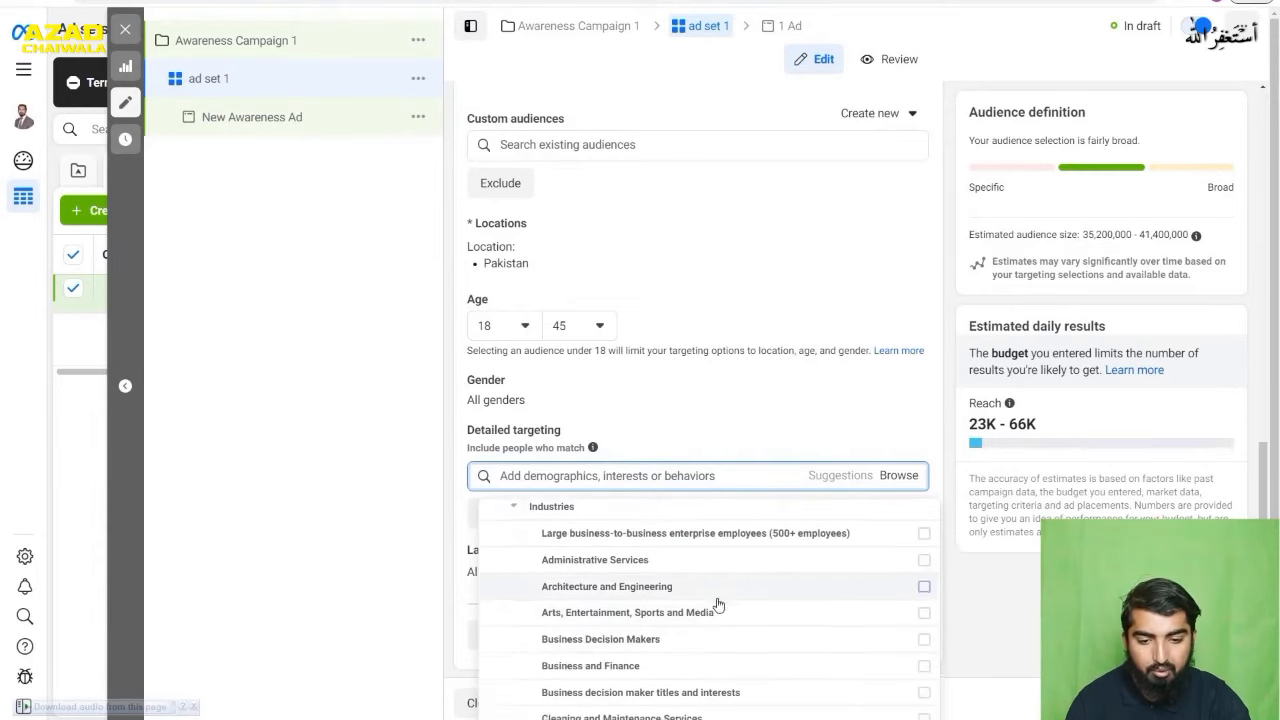
- Add the industries Education and Libraries, Government Employees (Global), Legal Services and Management to the detailed targeting
scroll(729, 612, "down", 3)
scroll(729, 612, "down", 2)
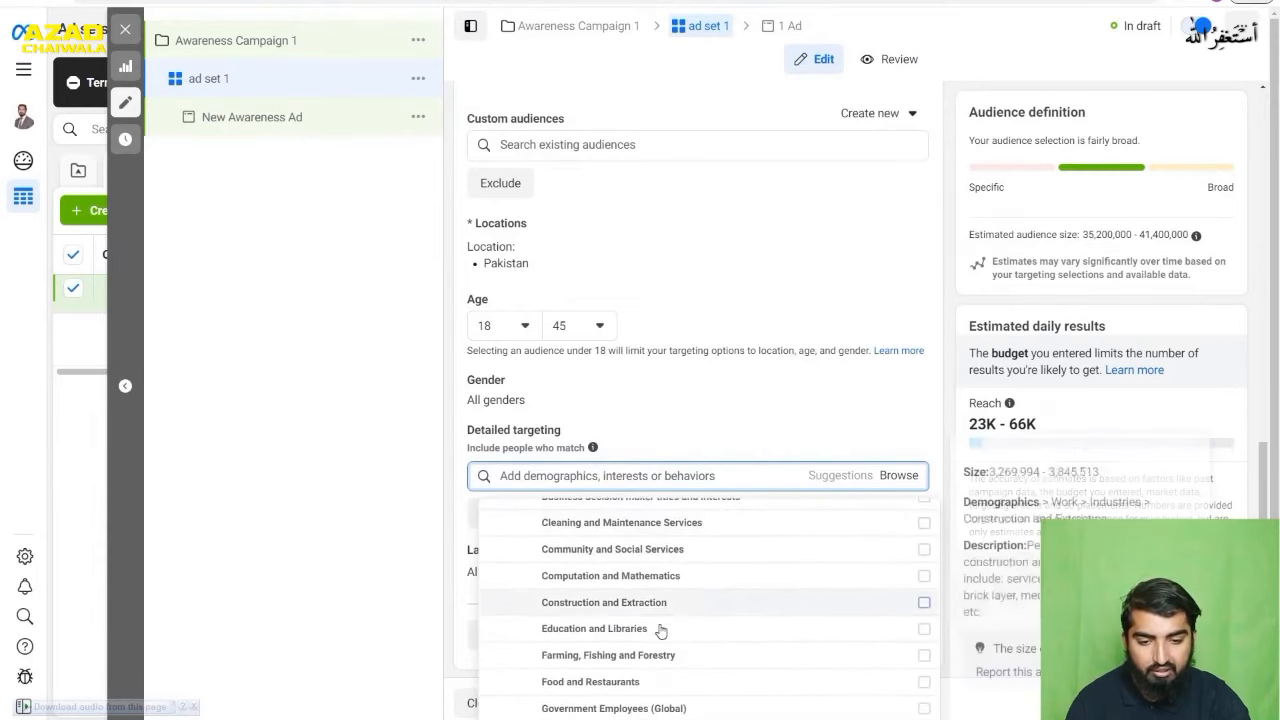
left_click(926, 635)
scroll(836, 614, "down", 2)
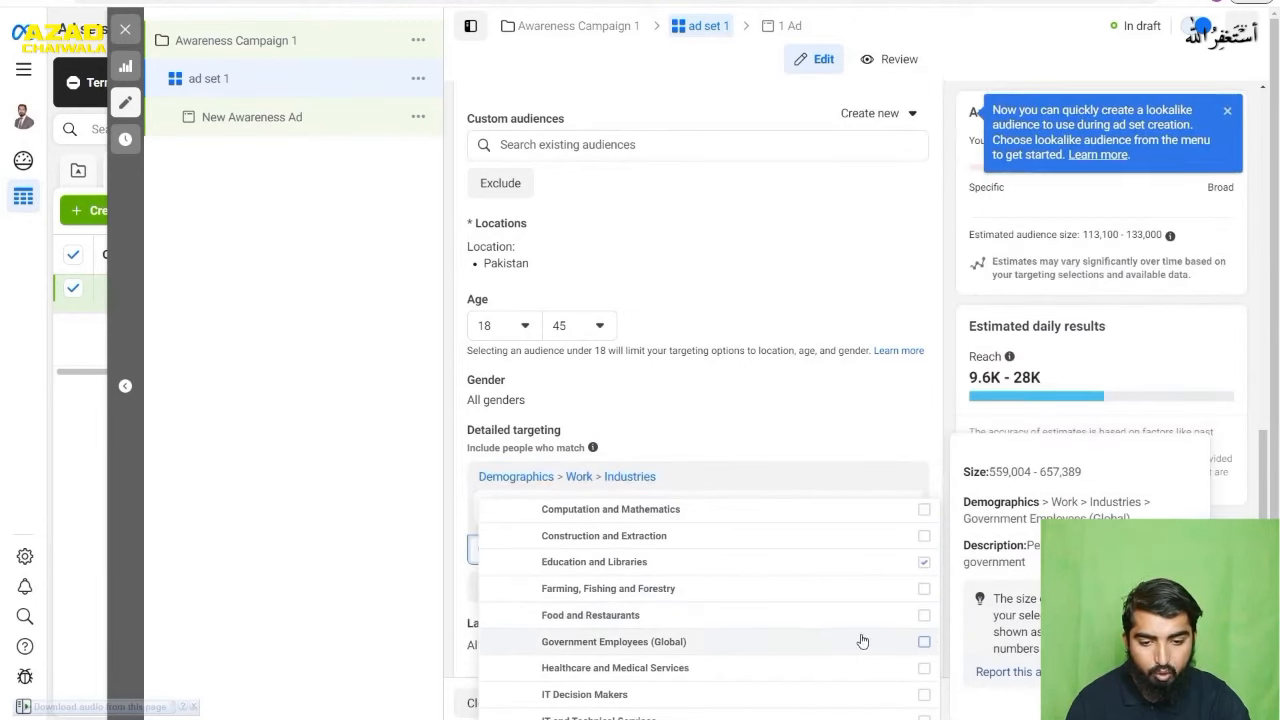
left_click(862, 640)
scroll(774, 609, "down", 4)
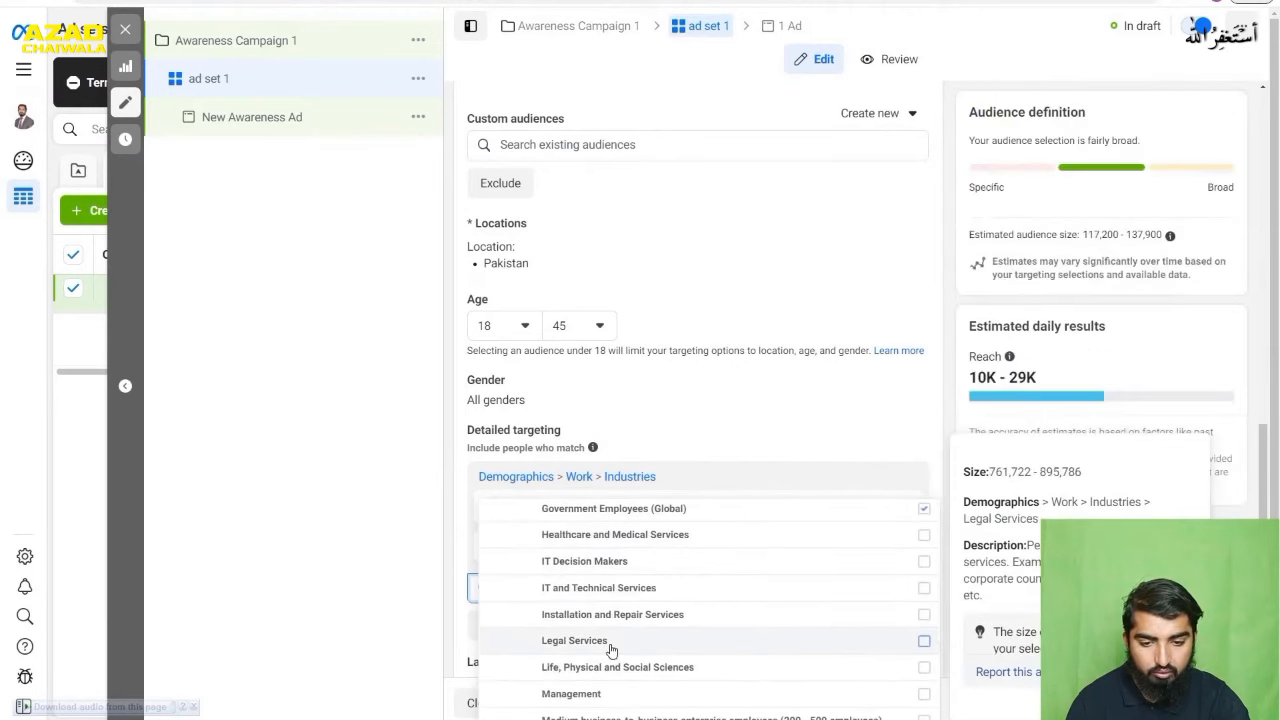
left_click(924, 645)
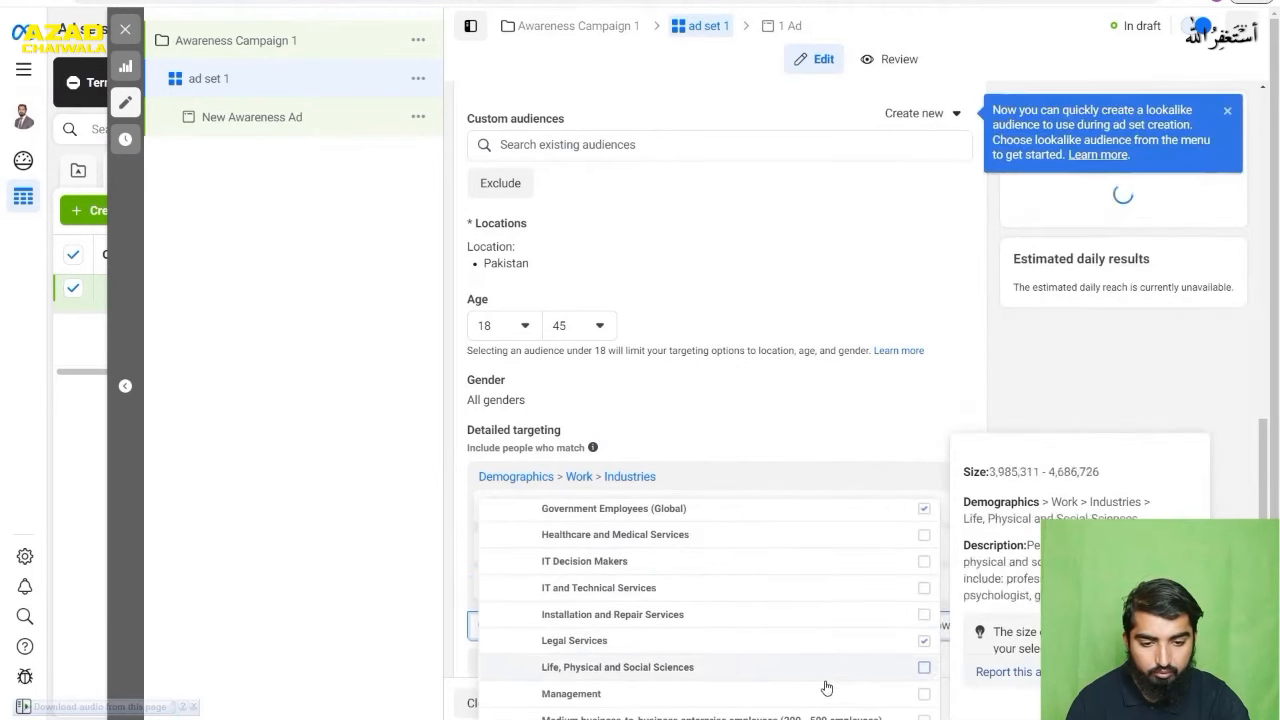
left_click(922, 694)
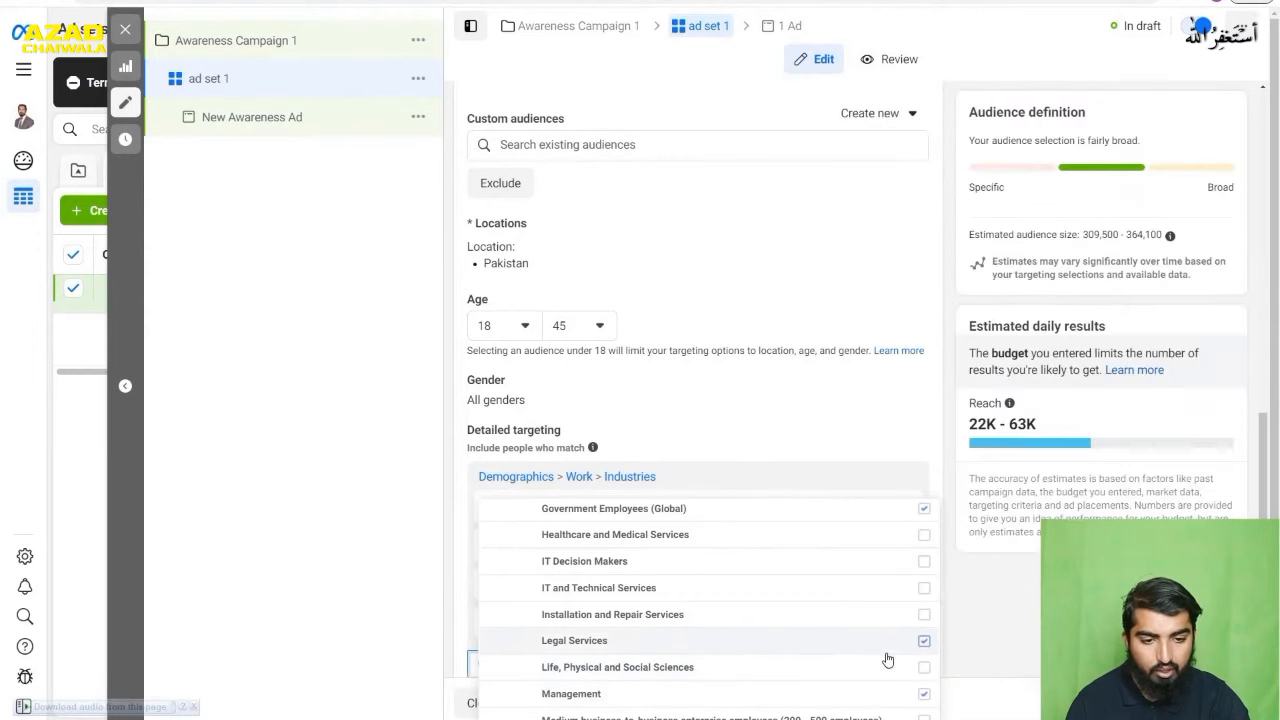
left_click(877, 416)
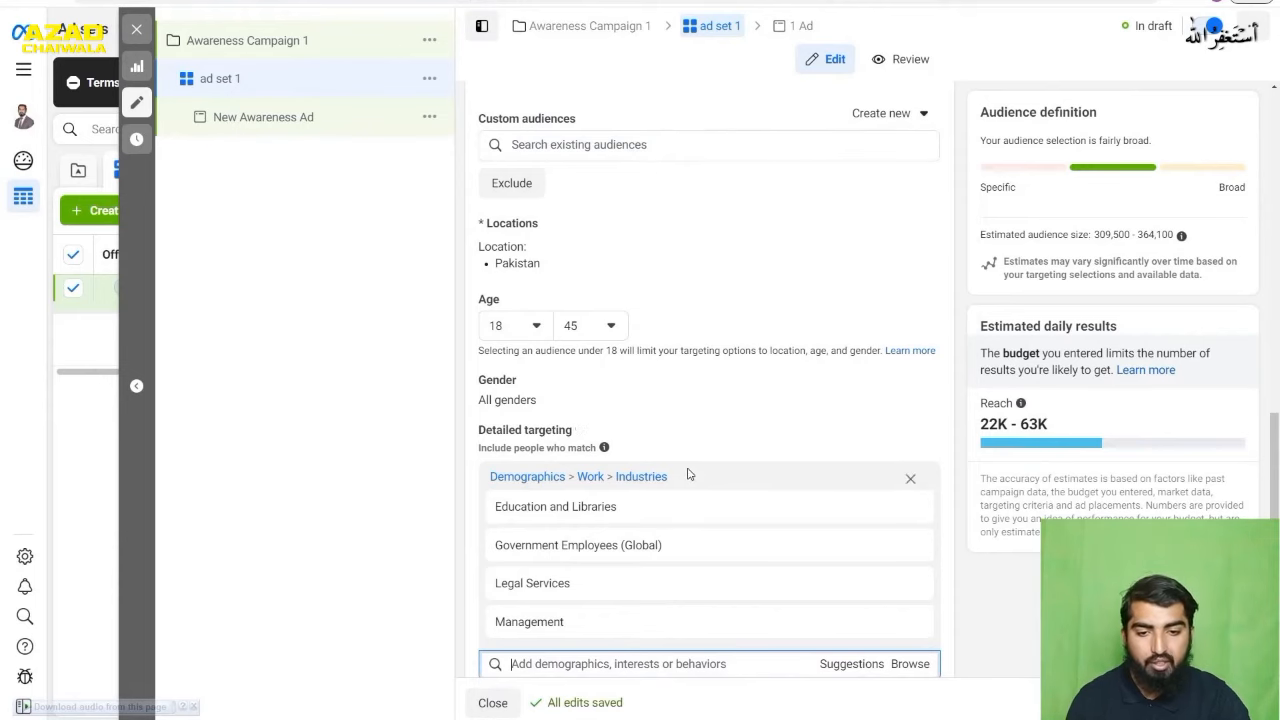
- Switch the ad set from Advantage+ placements to Manual placements
scroll(687, 474, "down", 1)
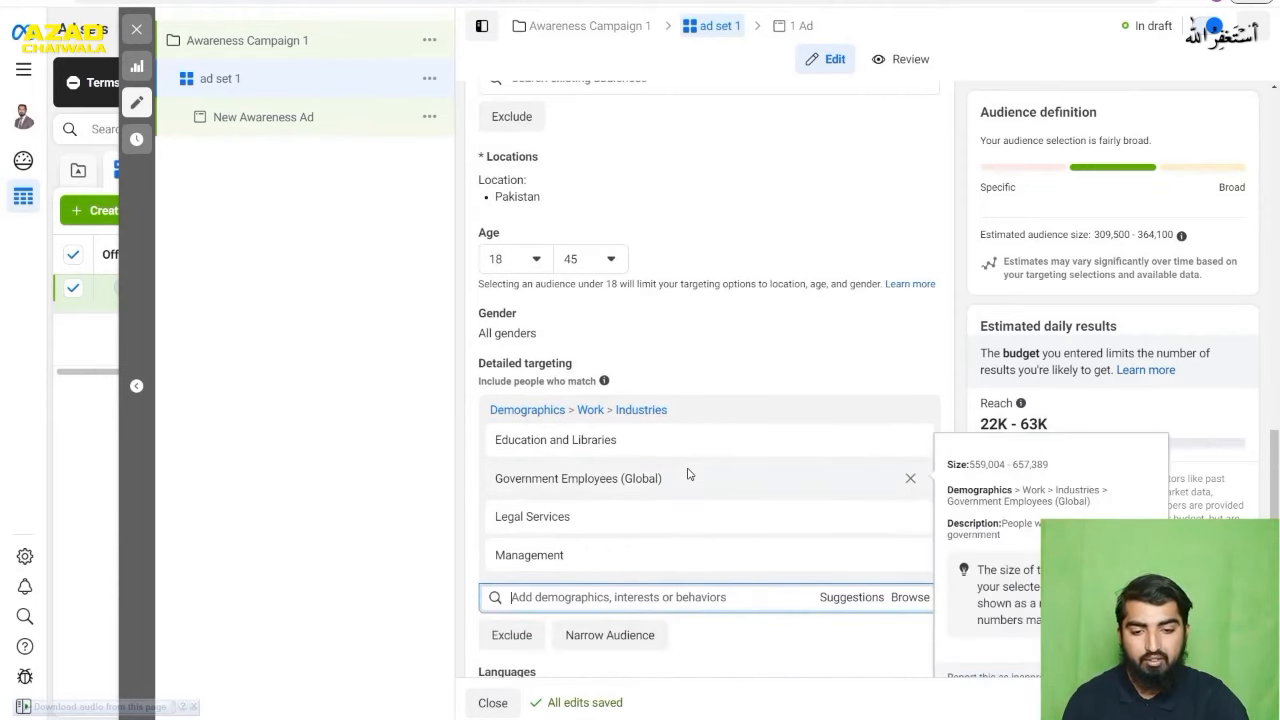
scroll(694, 457, "down", 1)
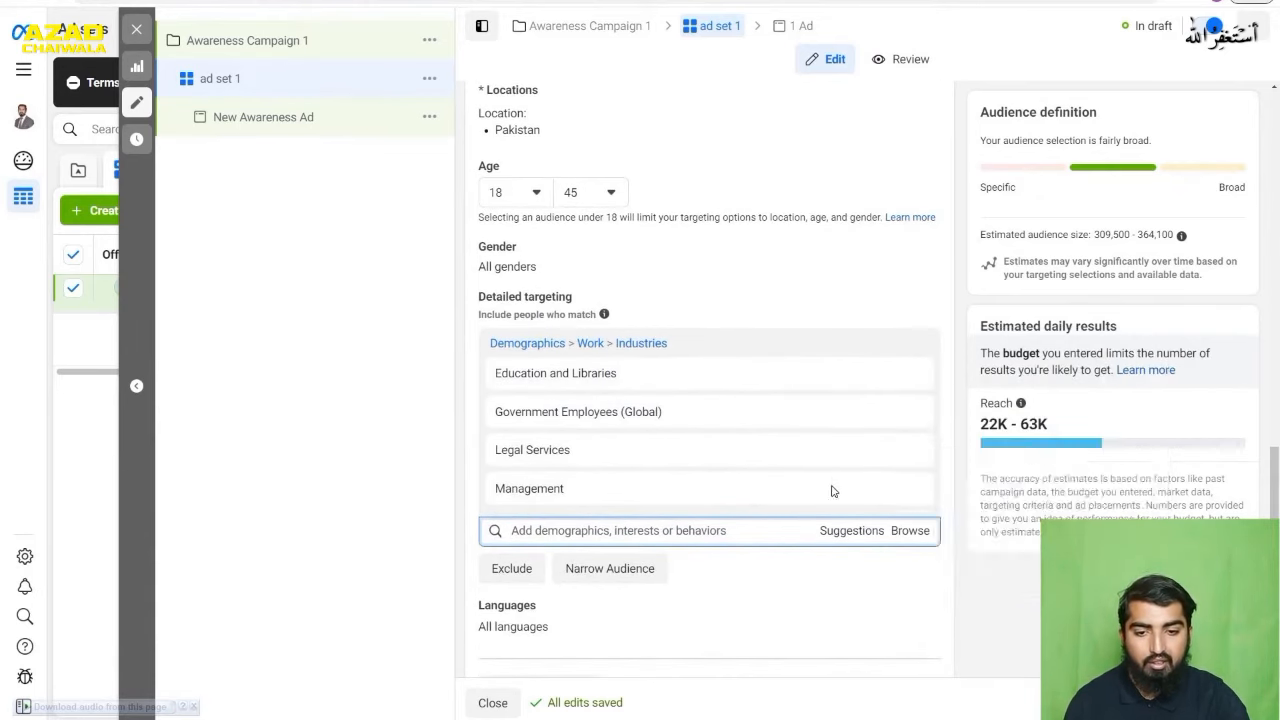
mouse_move(786, 487)
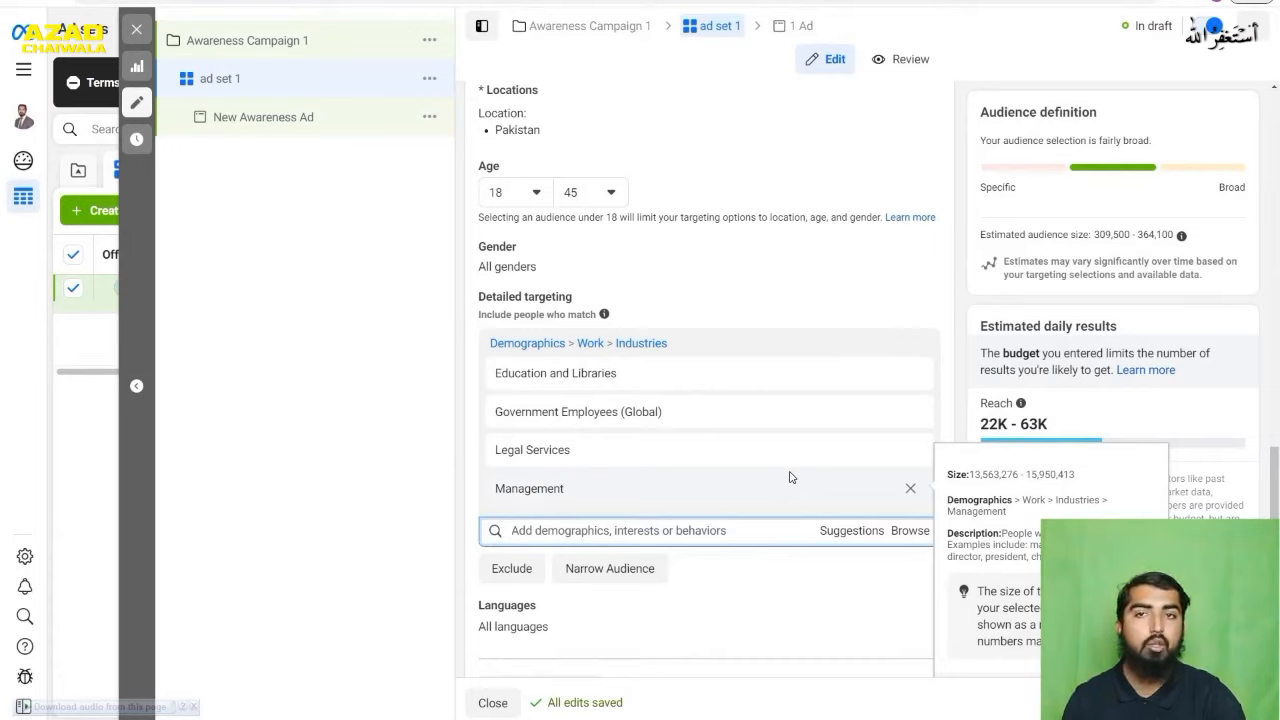
scroll(789, 477, "down", 2)
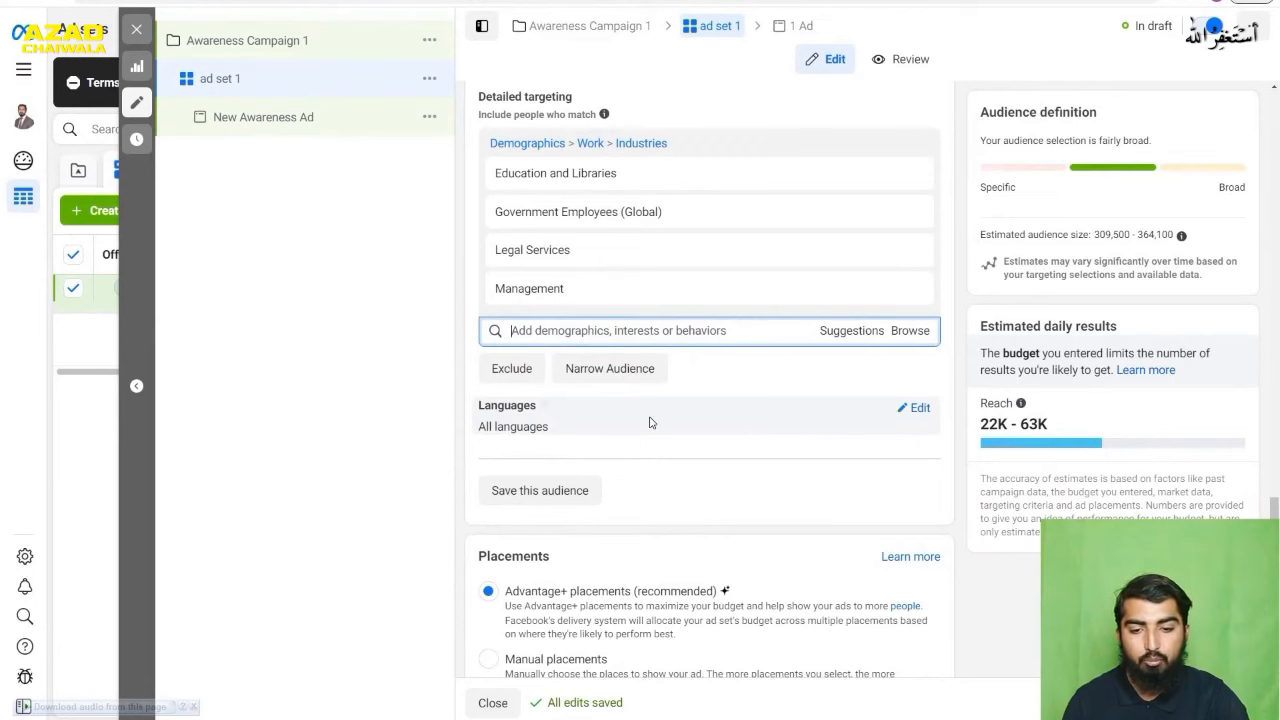
scroll(650, 422, "down", 1)
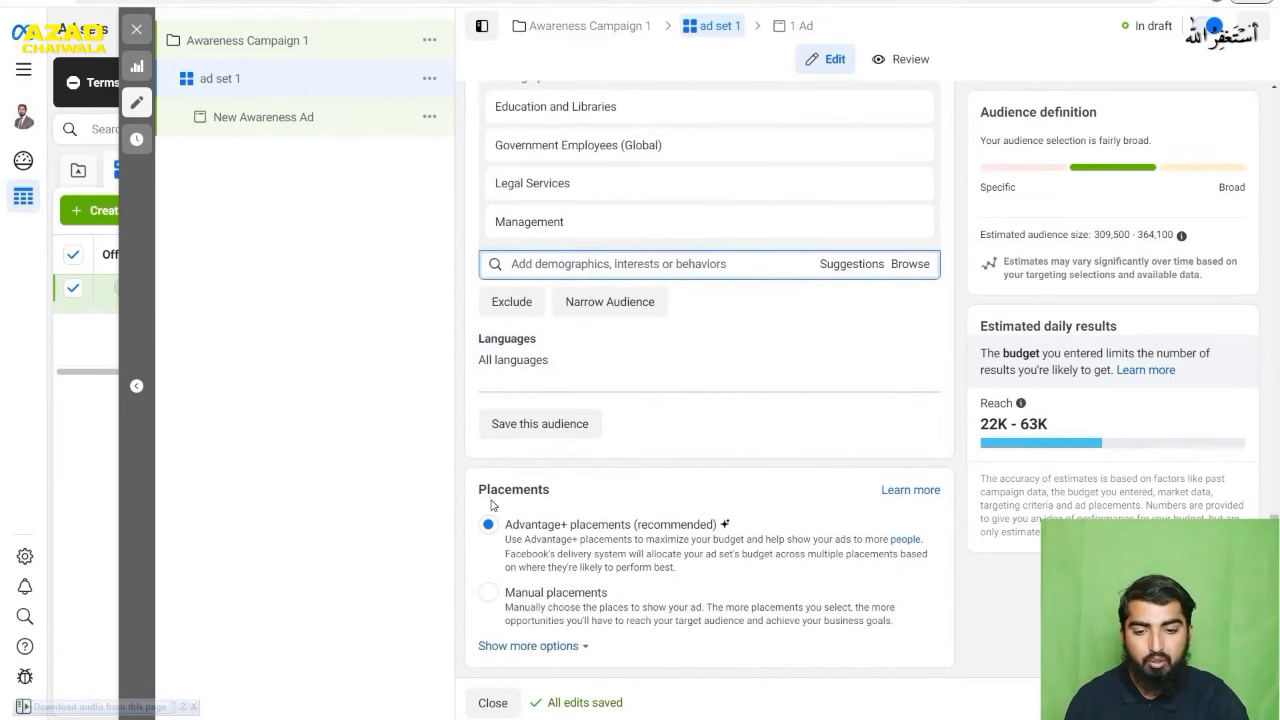
left_click(535, 600)
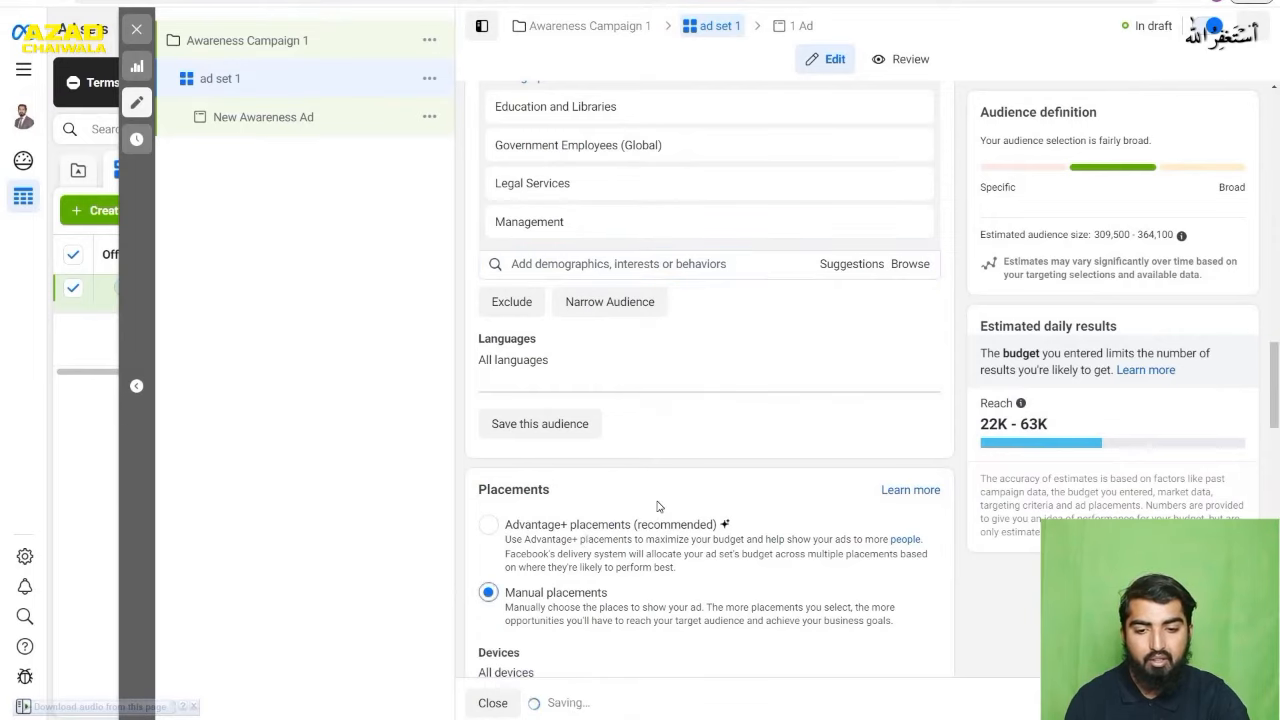
- Examine the manual placement options, from platforms and feeds to stories, in-stream, search, in-article, and apps and sites
scroll(652, 520, "down", 1)
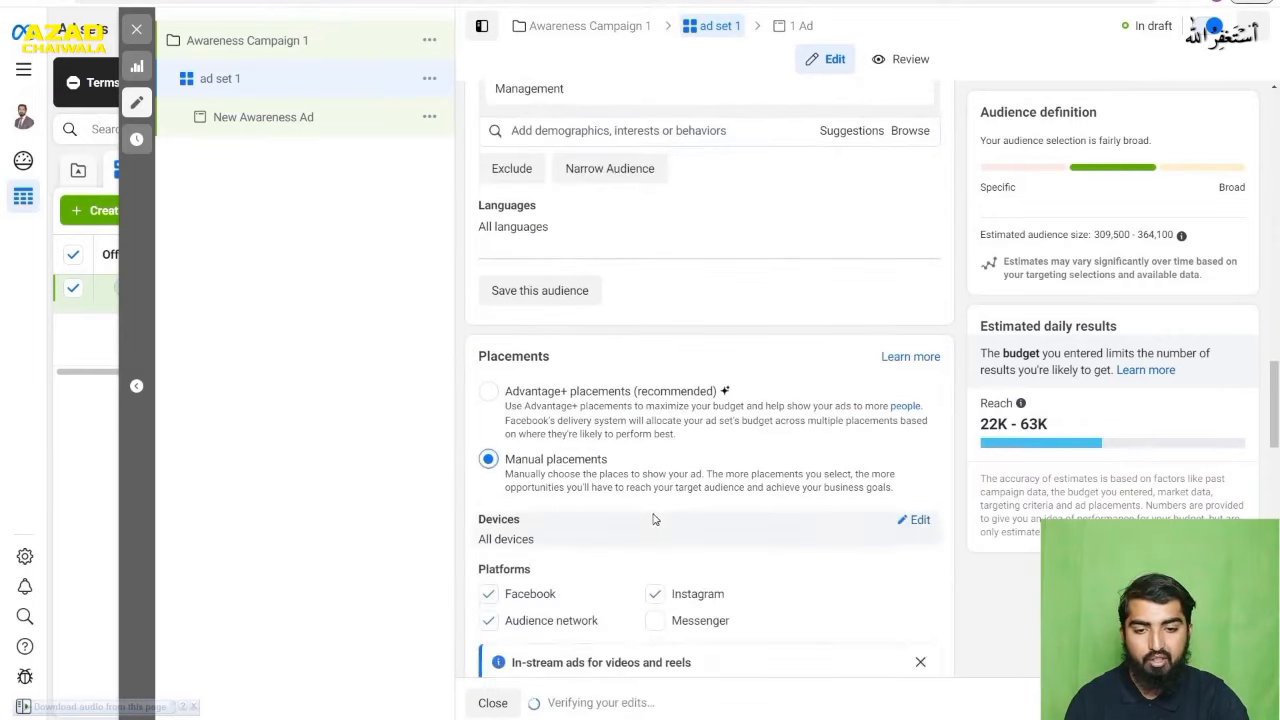
scroll(633, 445, "down", 2)
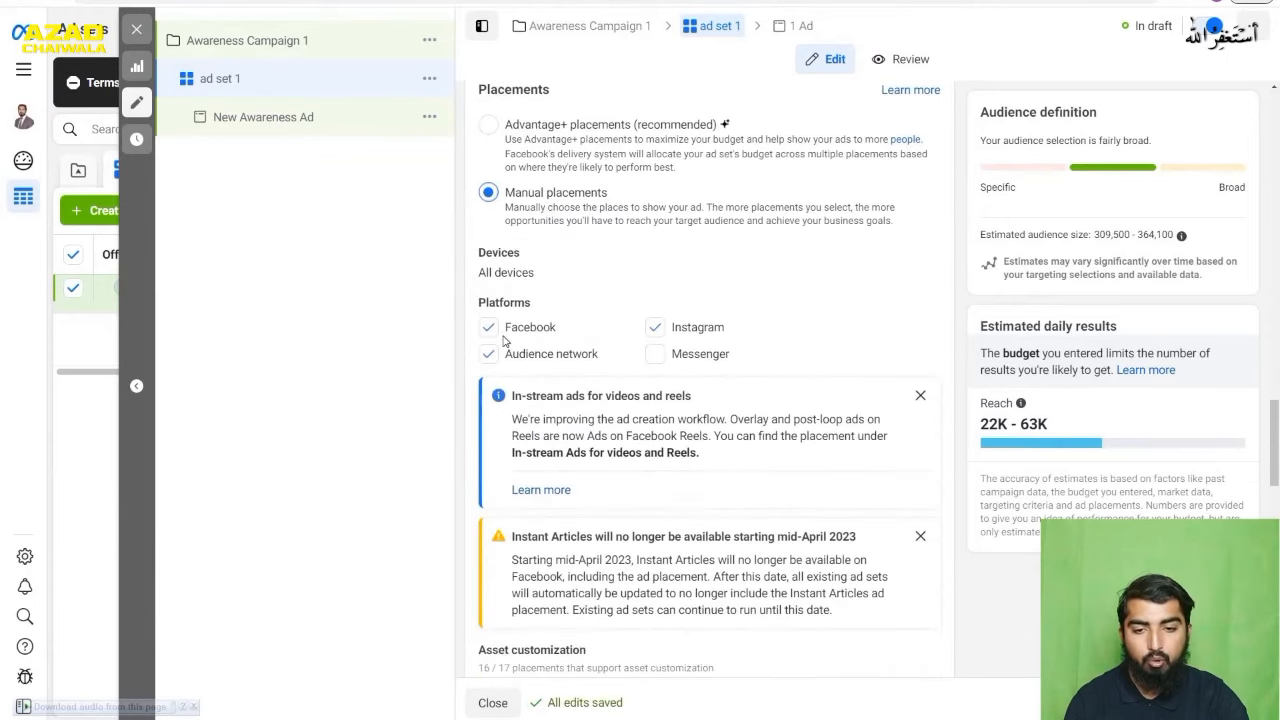
scroll(651, 380, "down", 3)
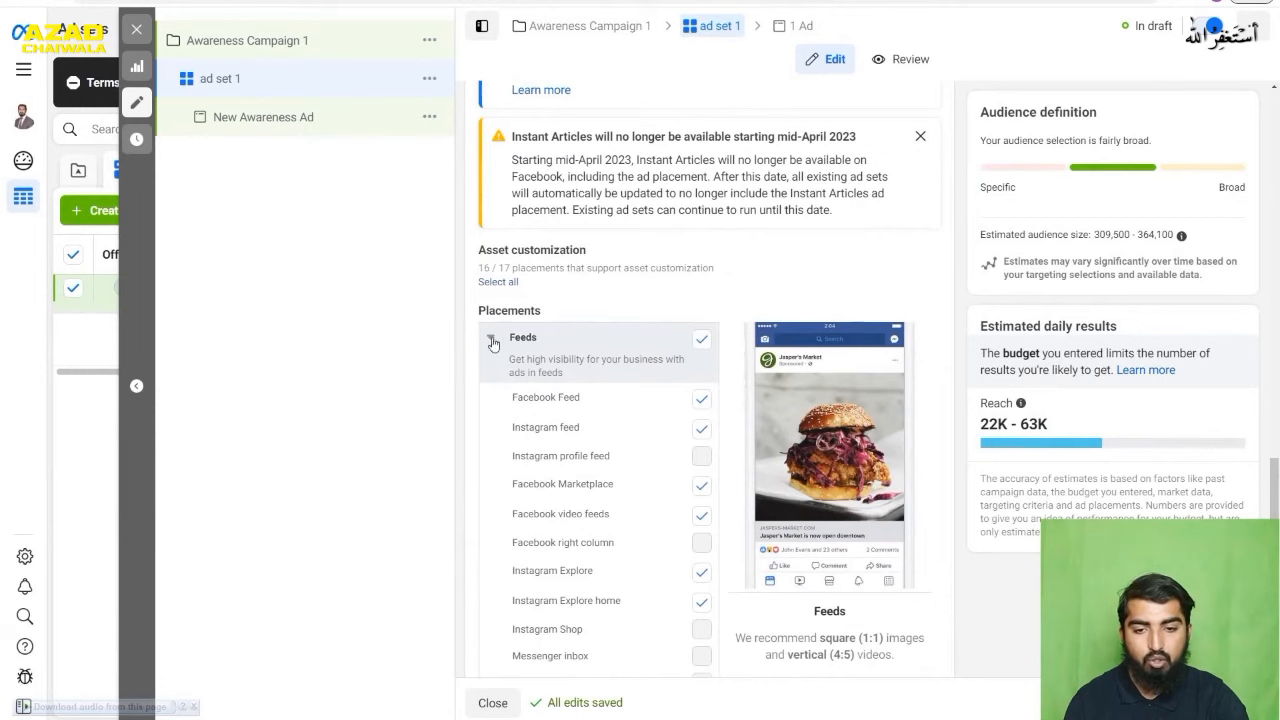
scroll(582, 345, "down", 3)
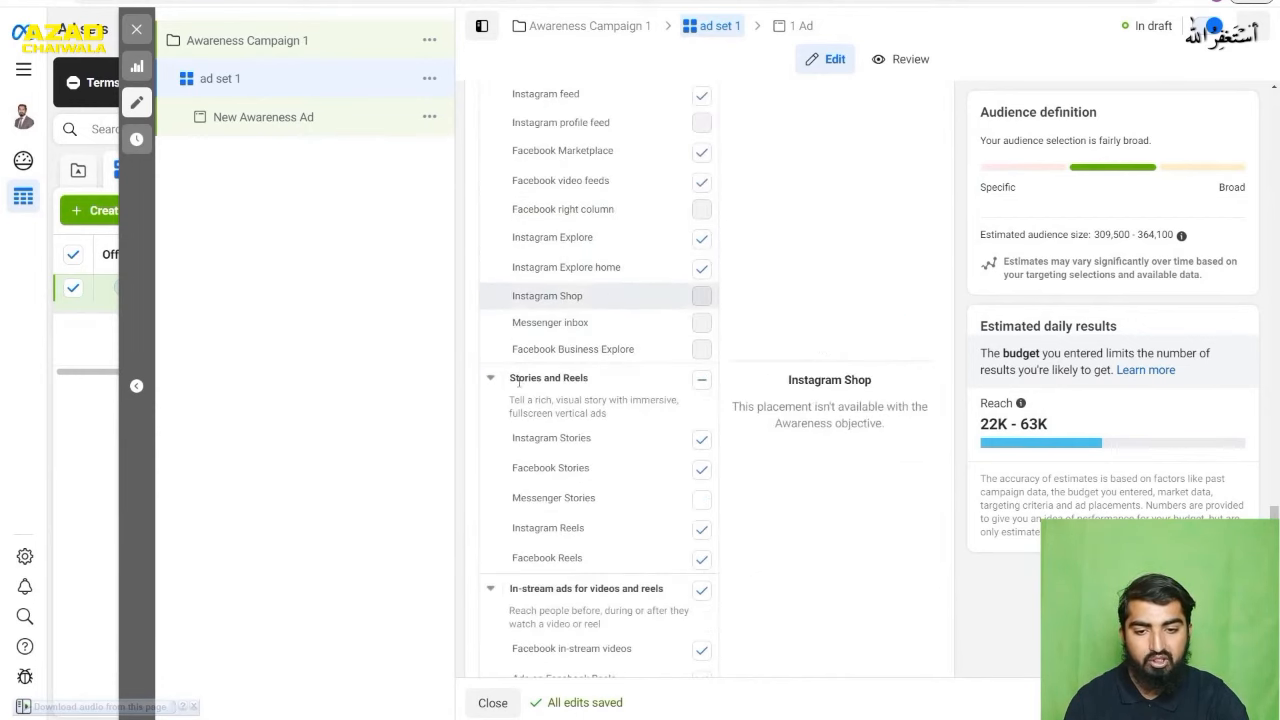
scroll(540, 420, "down", 2)
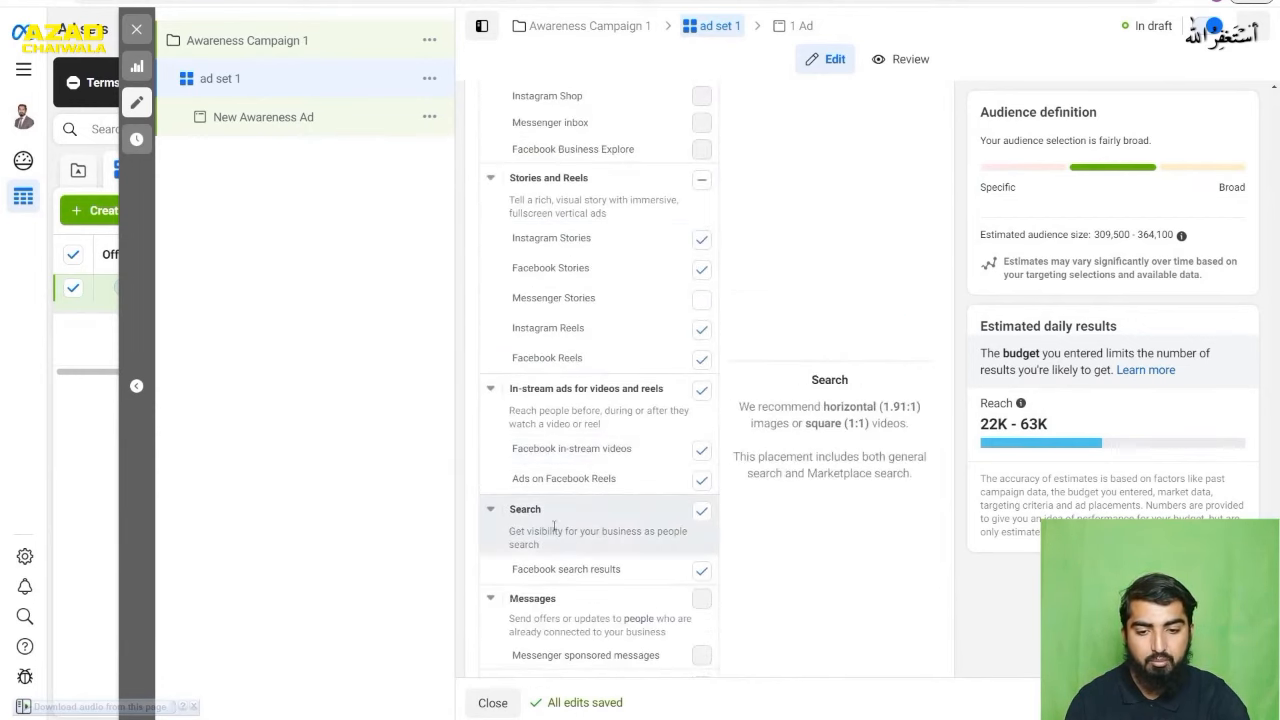
scroll(571, 550, "down", 2)
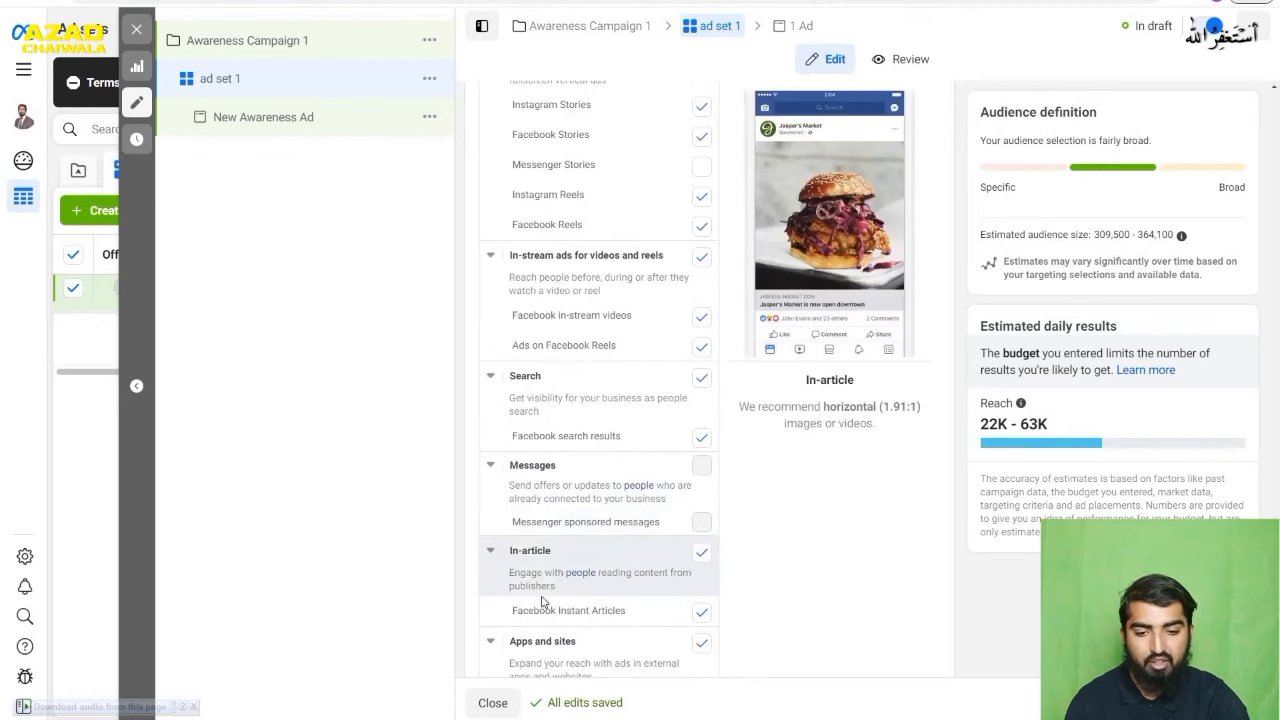
scroll(543, 608, "down", 2)
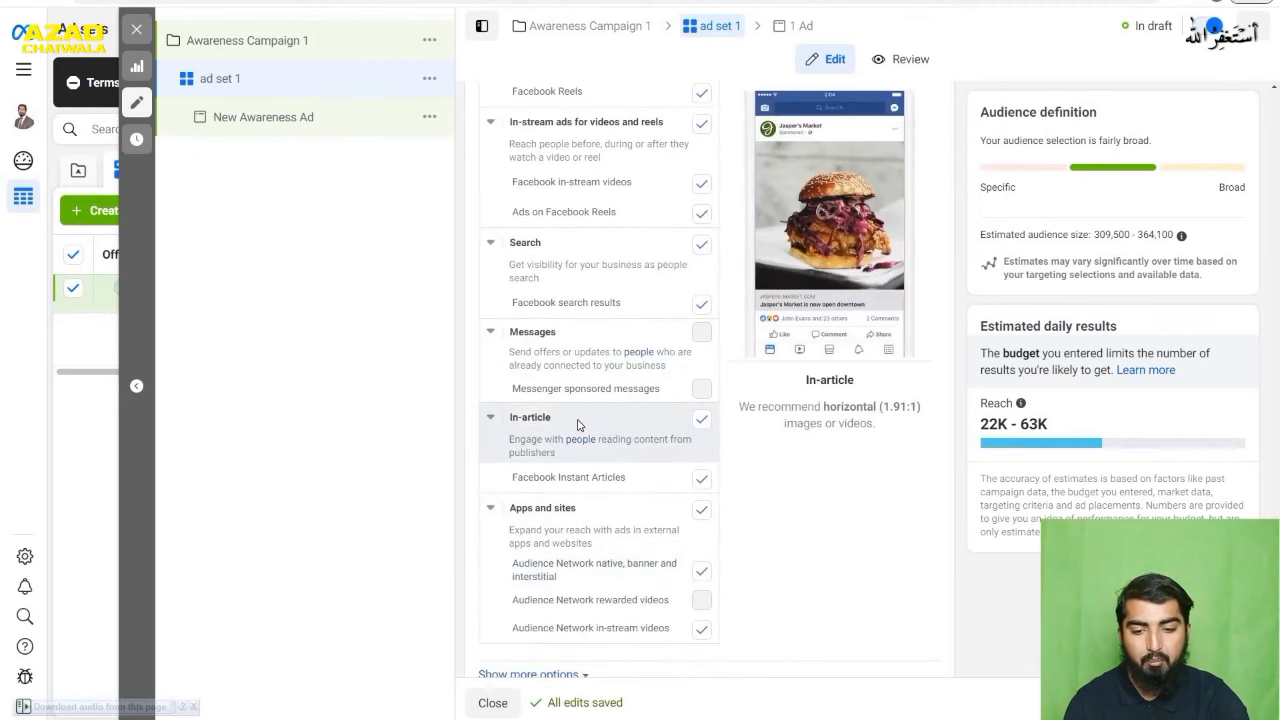
scroll(577, 425, "up", 10)
scroll(580, 428, "up", 6)
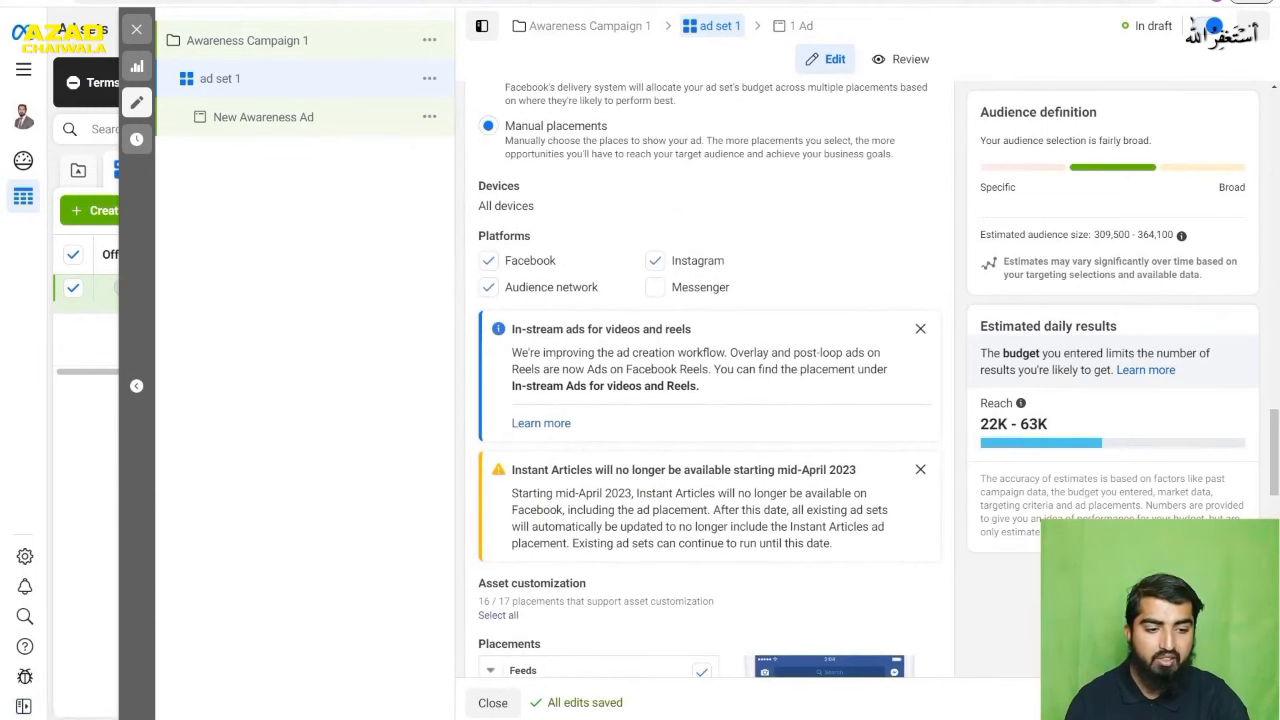
- Continue to the New Awareness Ad and check its Facebook Page and Instagram account settings
left_click(1222, 703)
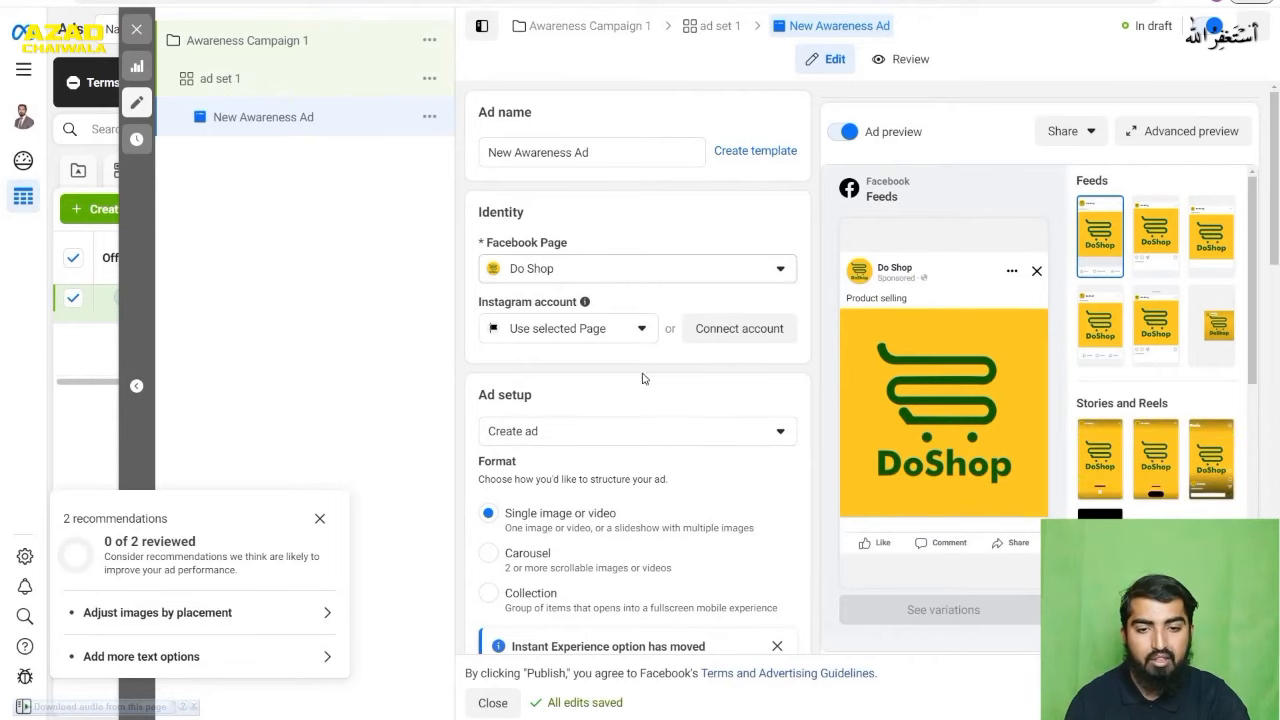
scroll(648, 380, "down", 1)
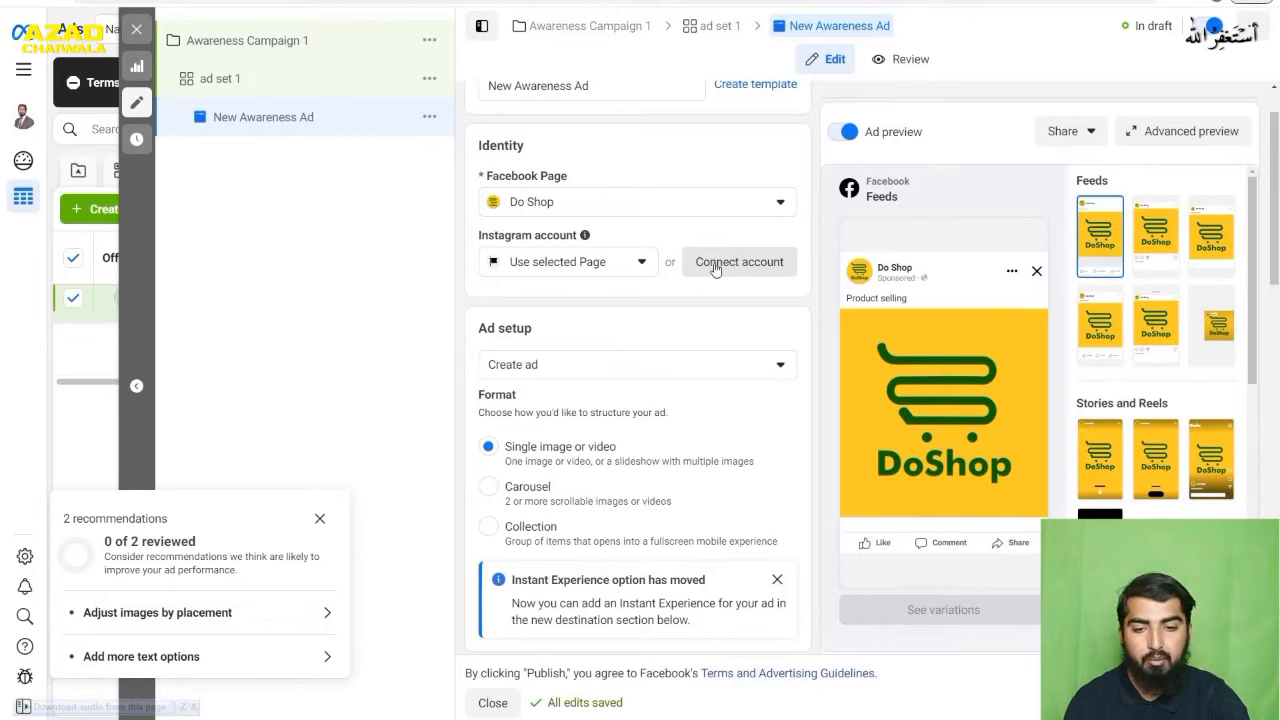
- Try the Use existing post option for the ad setup and switch it back to Create ad
left_click(669, 366)
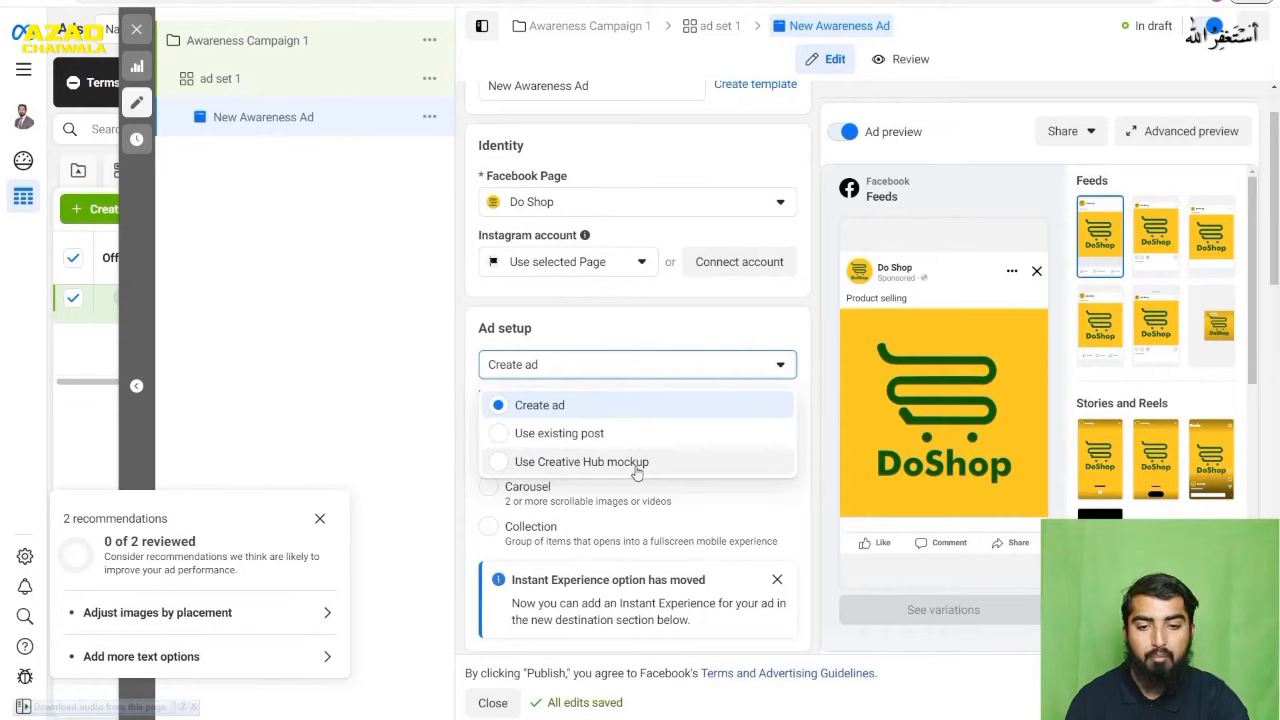
left_click(529, 436)
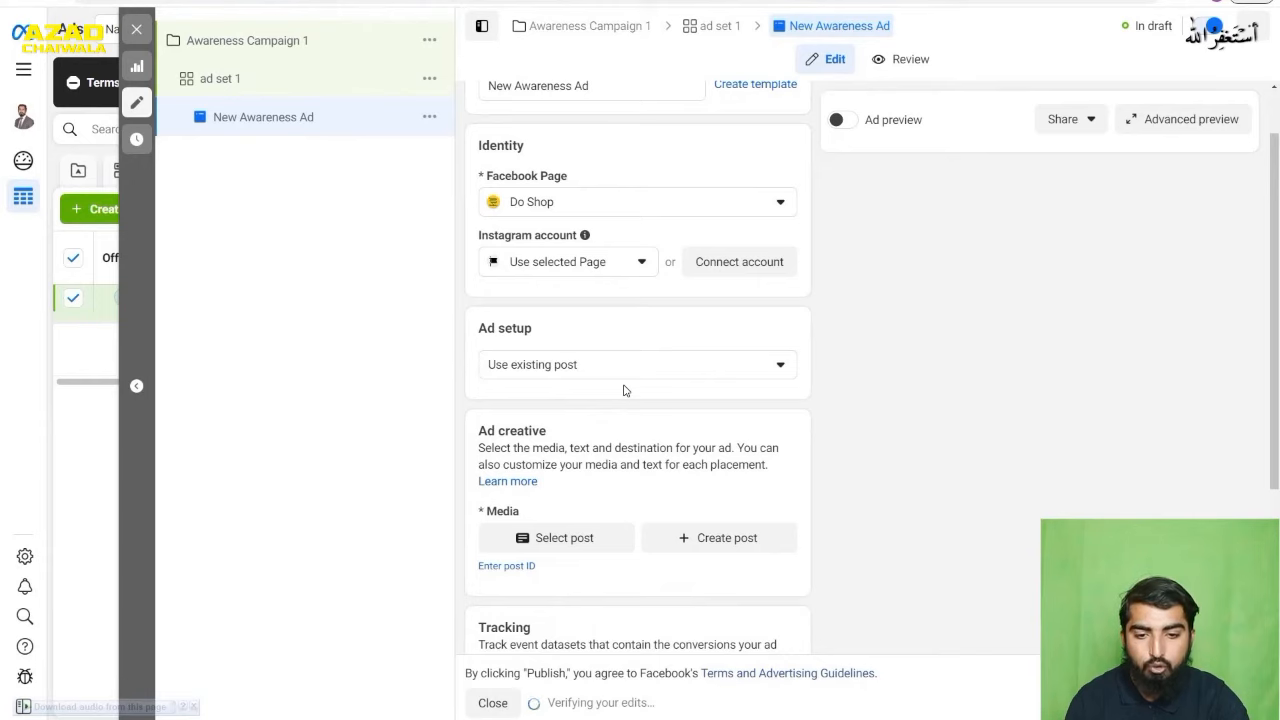
scroll(624, 390, "down", 1)
left_click(712, 290)
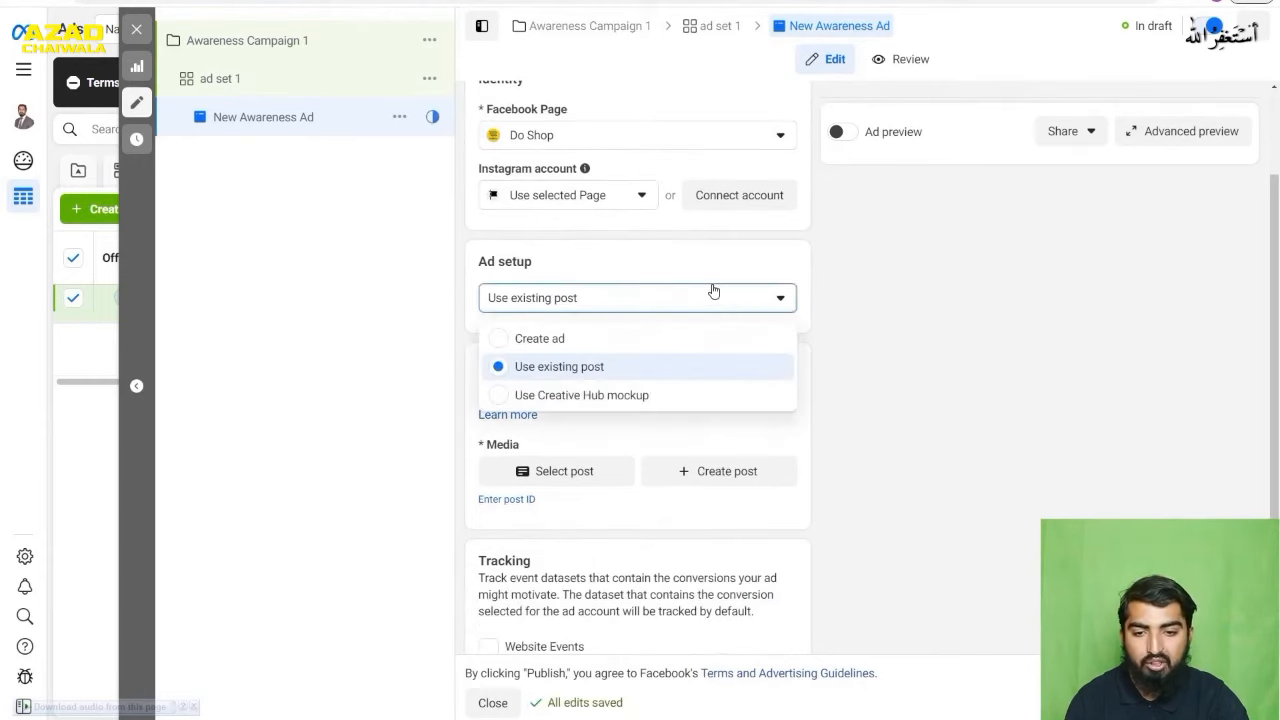
left_click(539, 343)
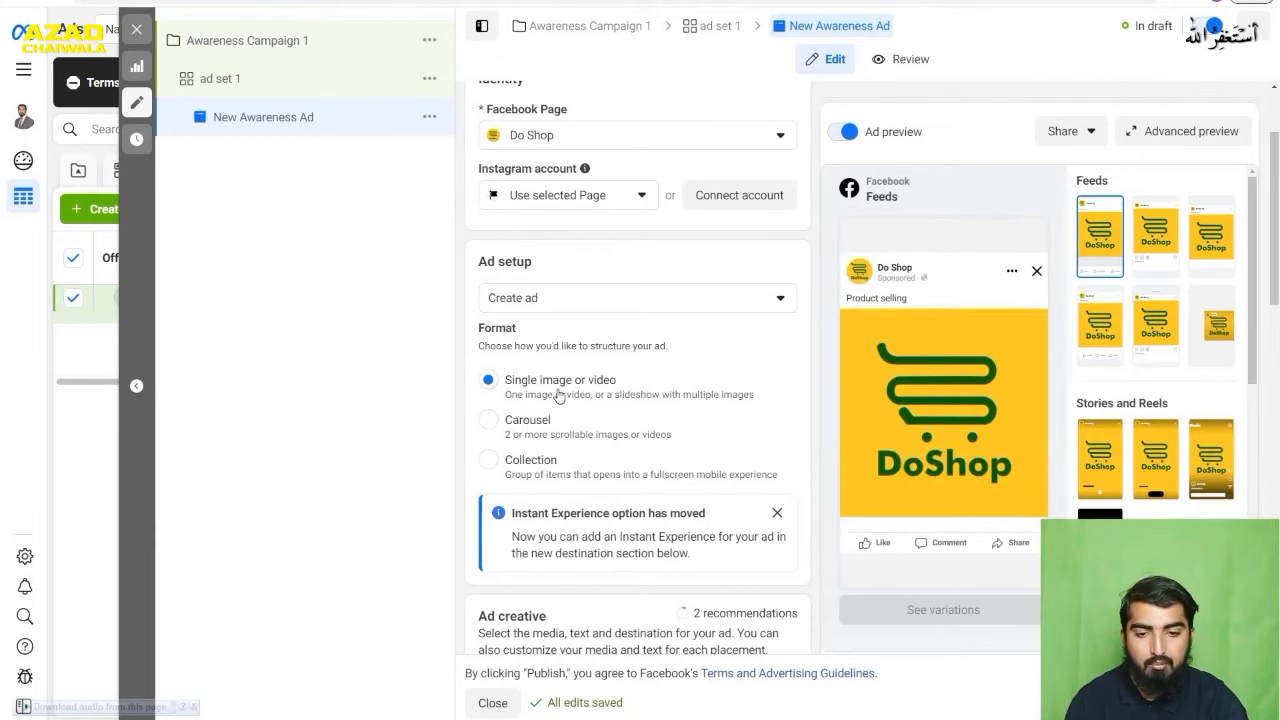
- Examine the ad's format, media, primary text, destination and languages settings, and keep the ad setup on Create ad
scroll(715, 355, "down", 1)
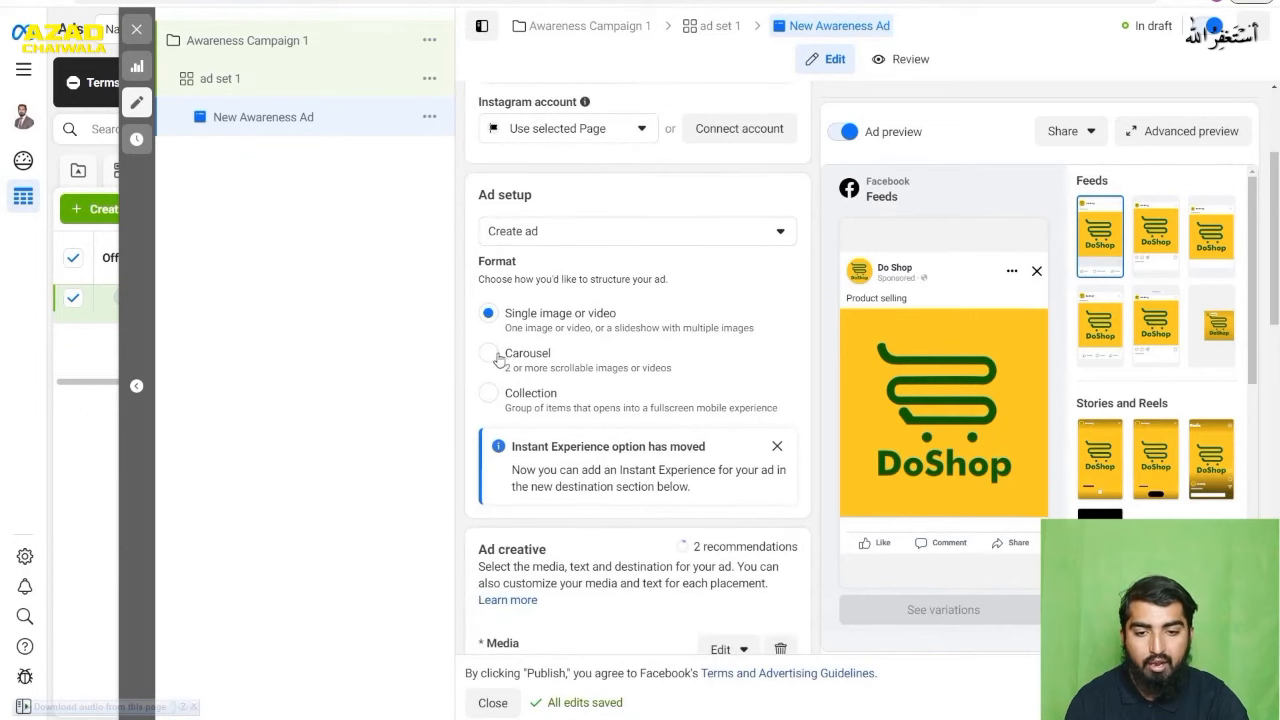
scroll(608, 309, "down", 3)
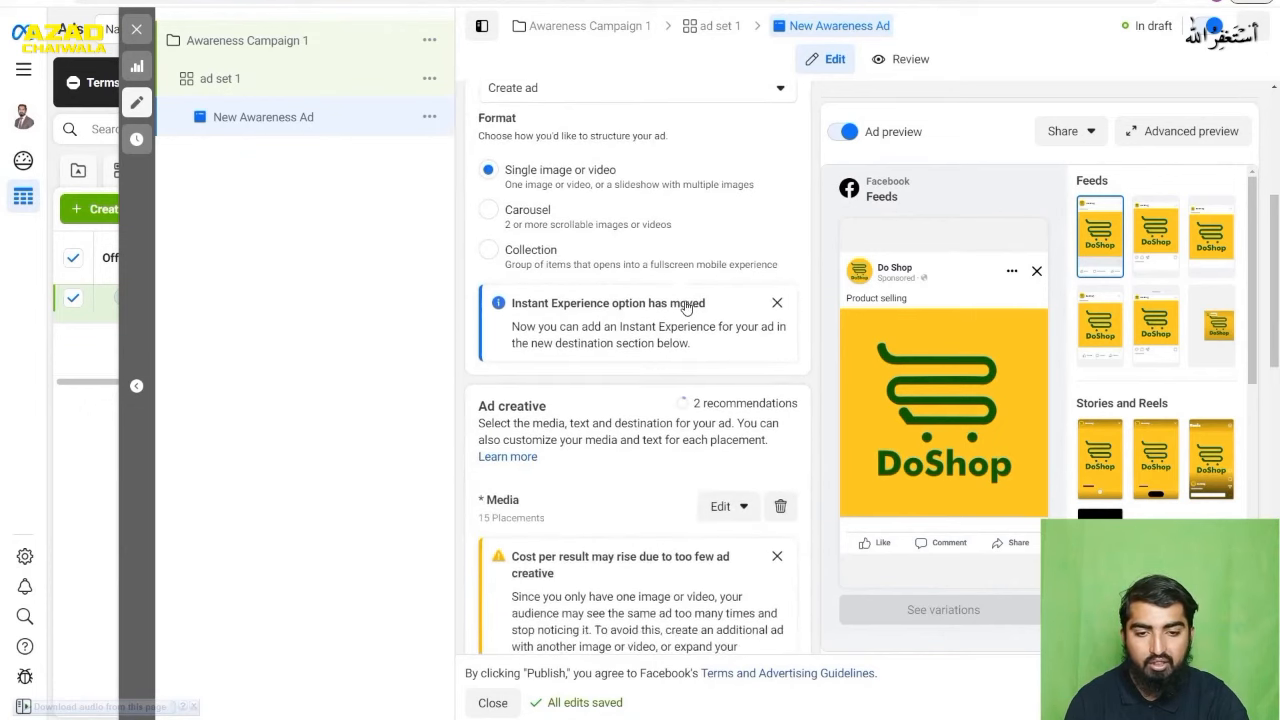
scroll(608, 325, "down", 5)
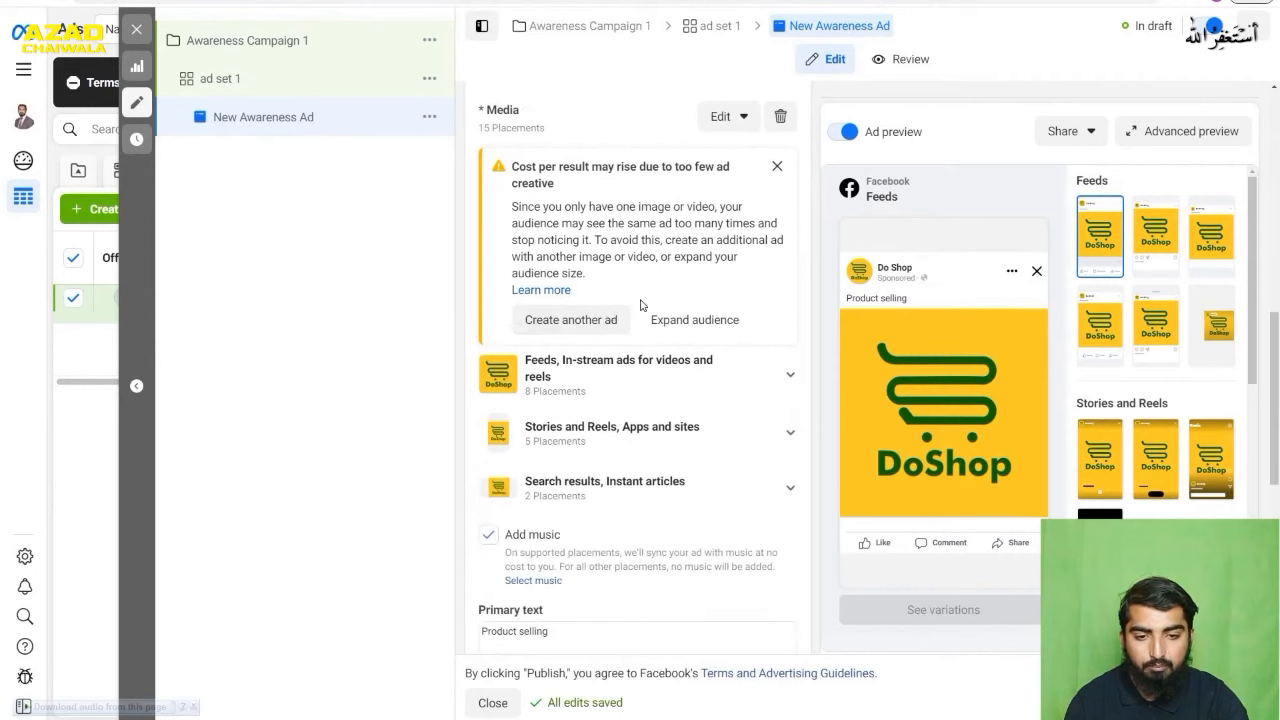
scroll(575, 328, "up", 6)
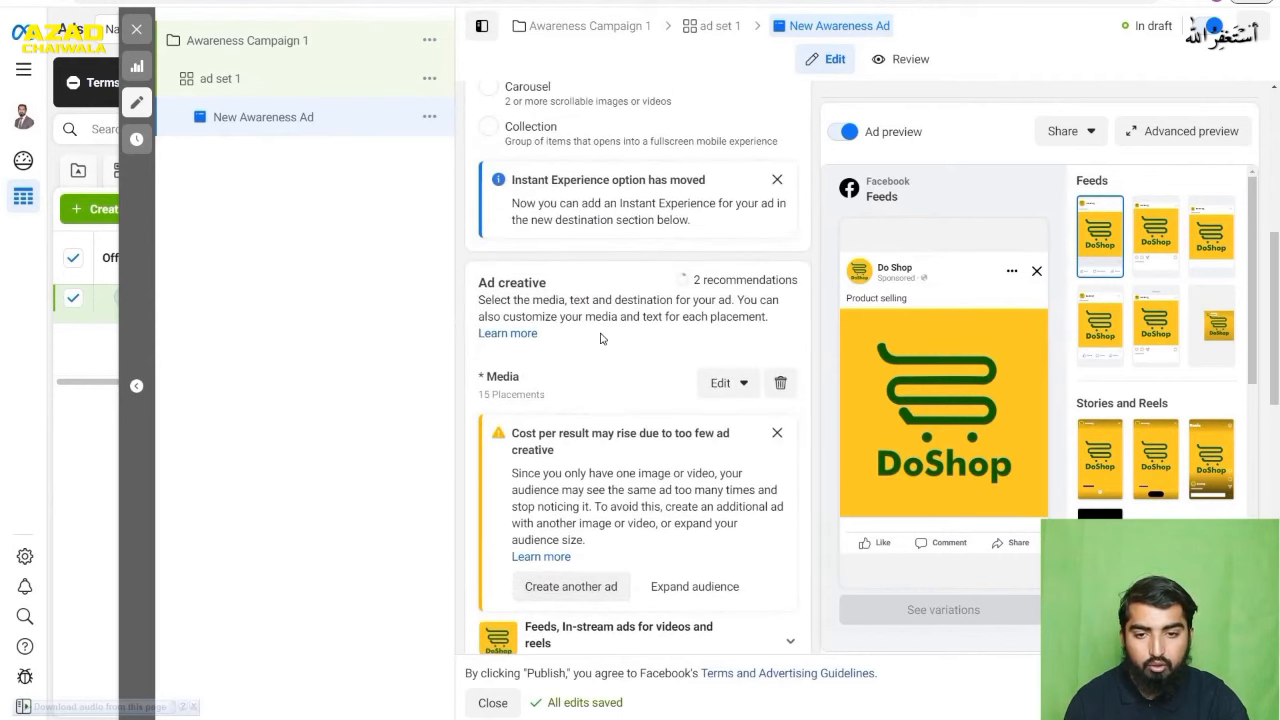
scroll(600, 300, "down", 2)
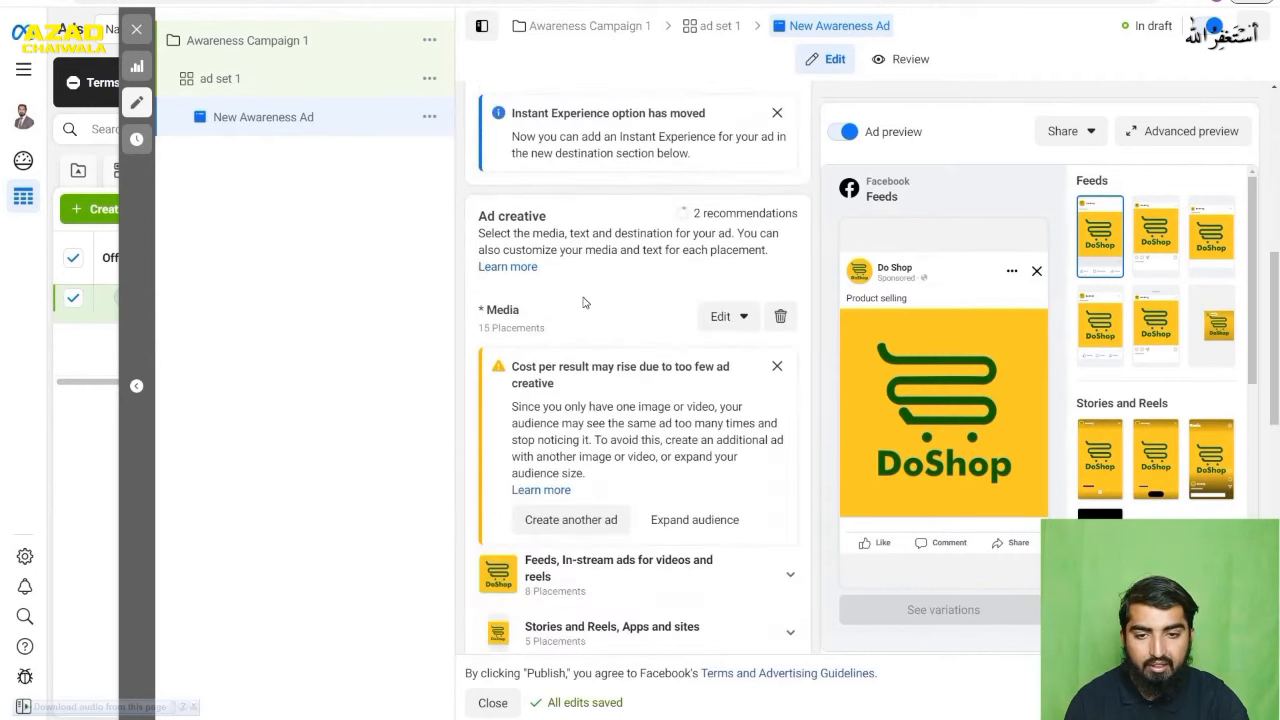
scroll(558, 353, "down", 1)
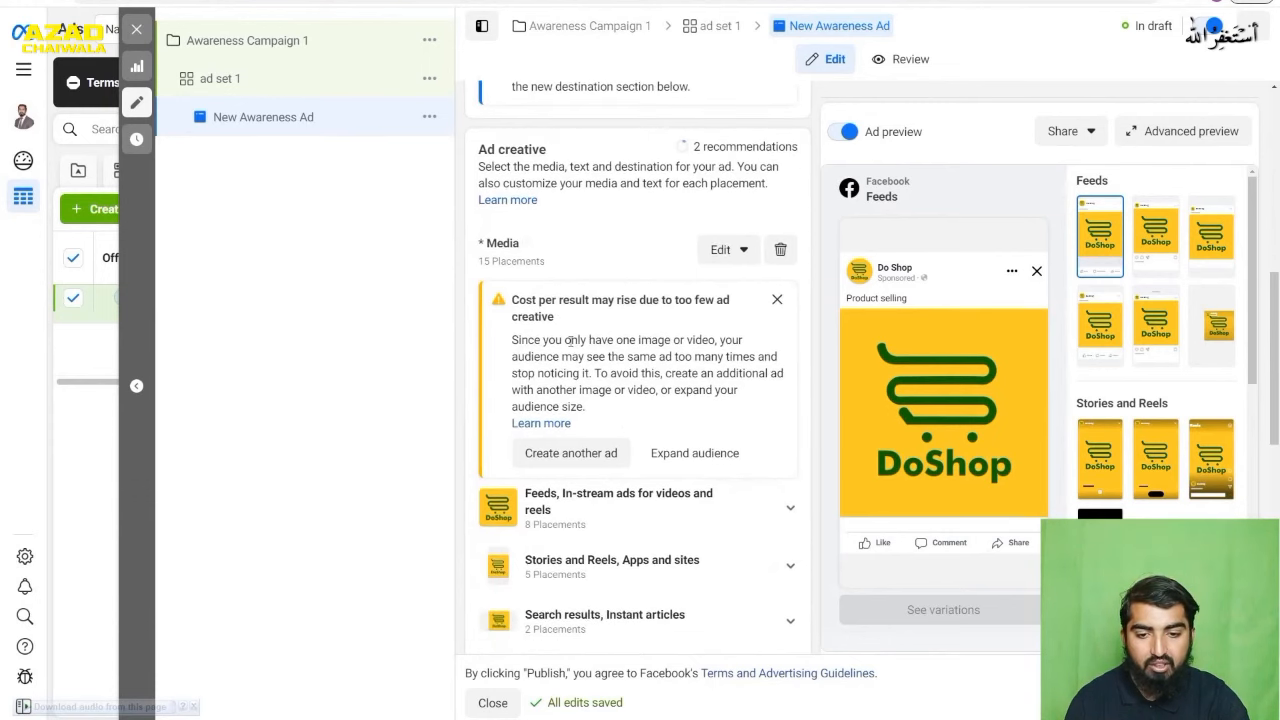
scroll(571, 337, "down", 3)
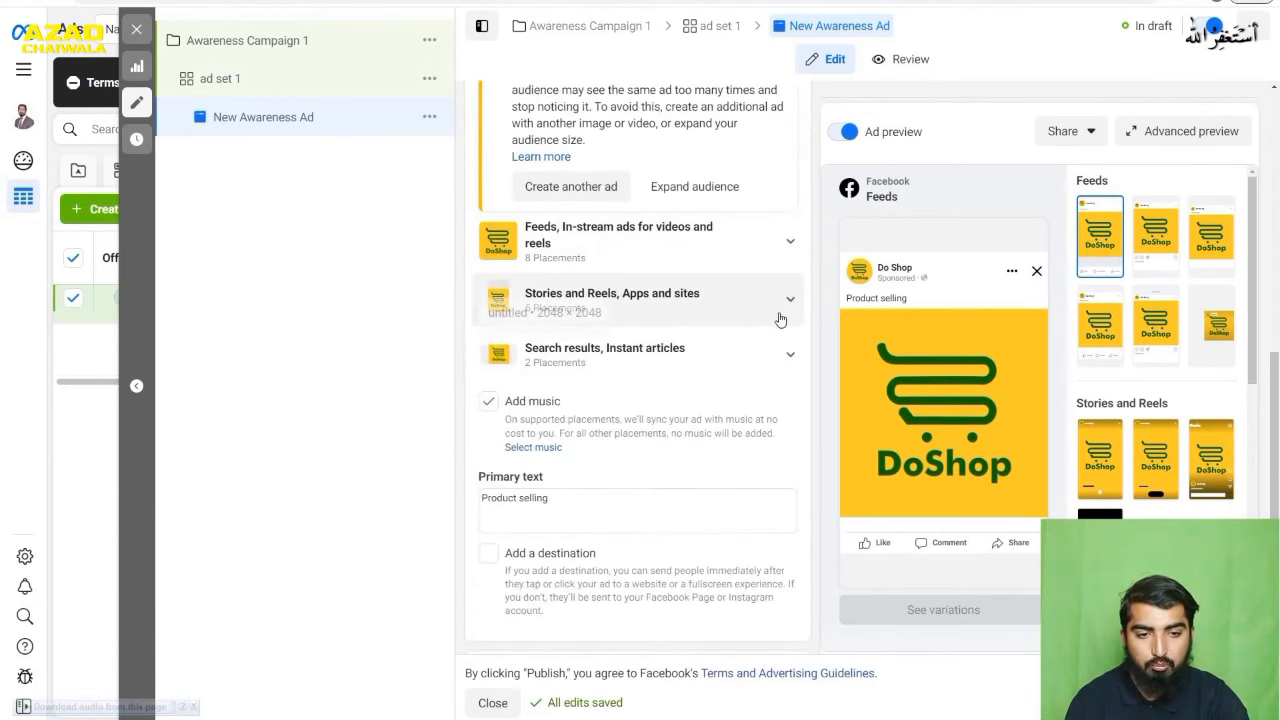
scroll(674, 340, "down", 1)
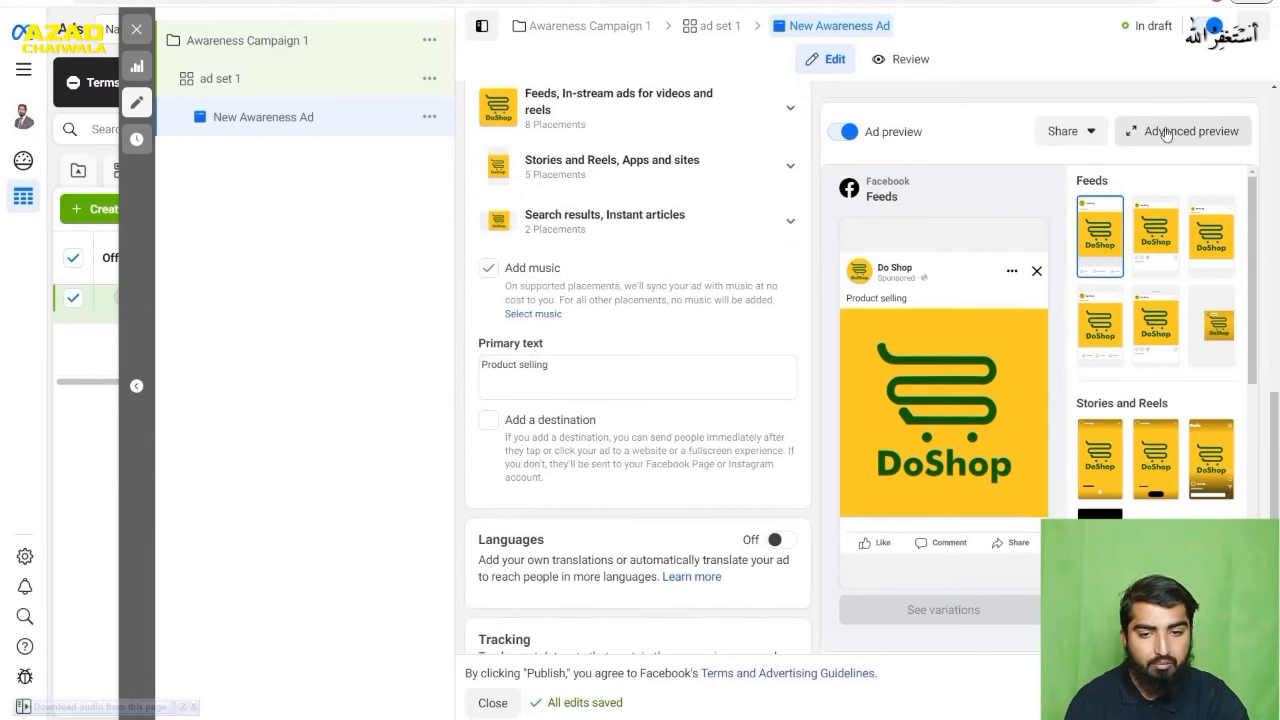
scroll(625, 325, "down", 1)
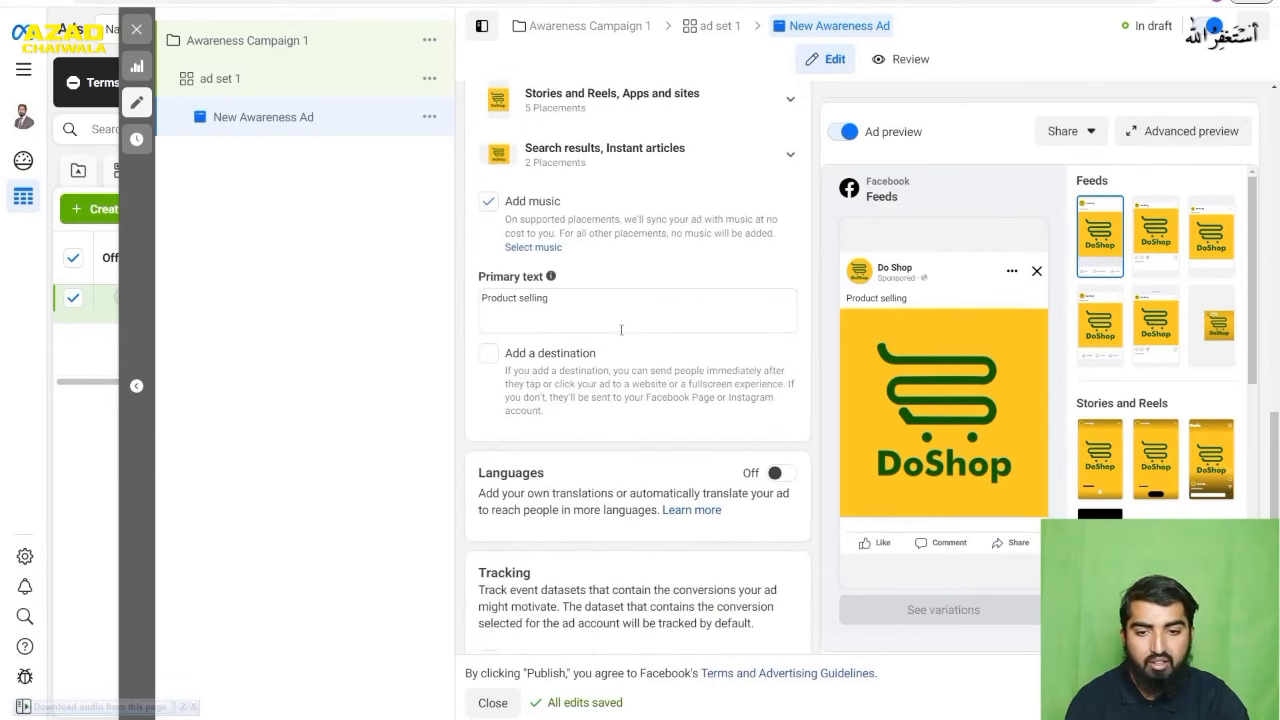
scroll(632, 315, "up", 7)
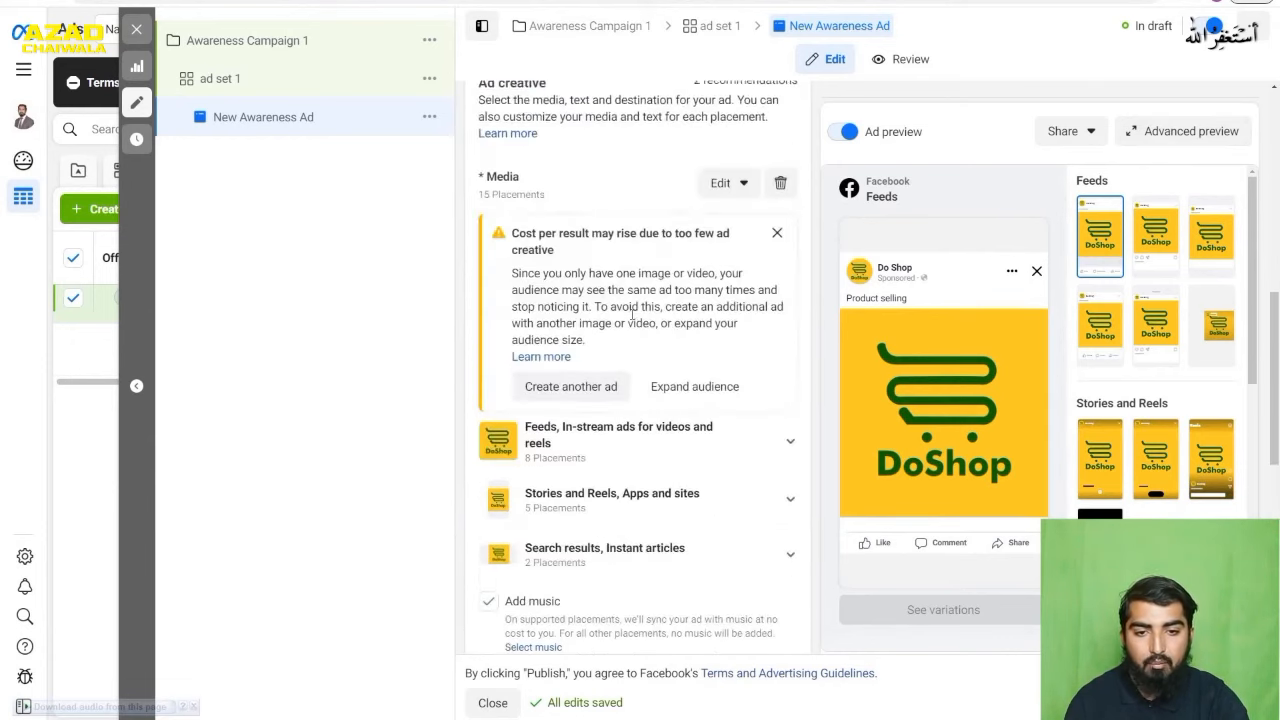
scroll(632, 315, "up", 3)
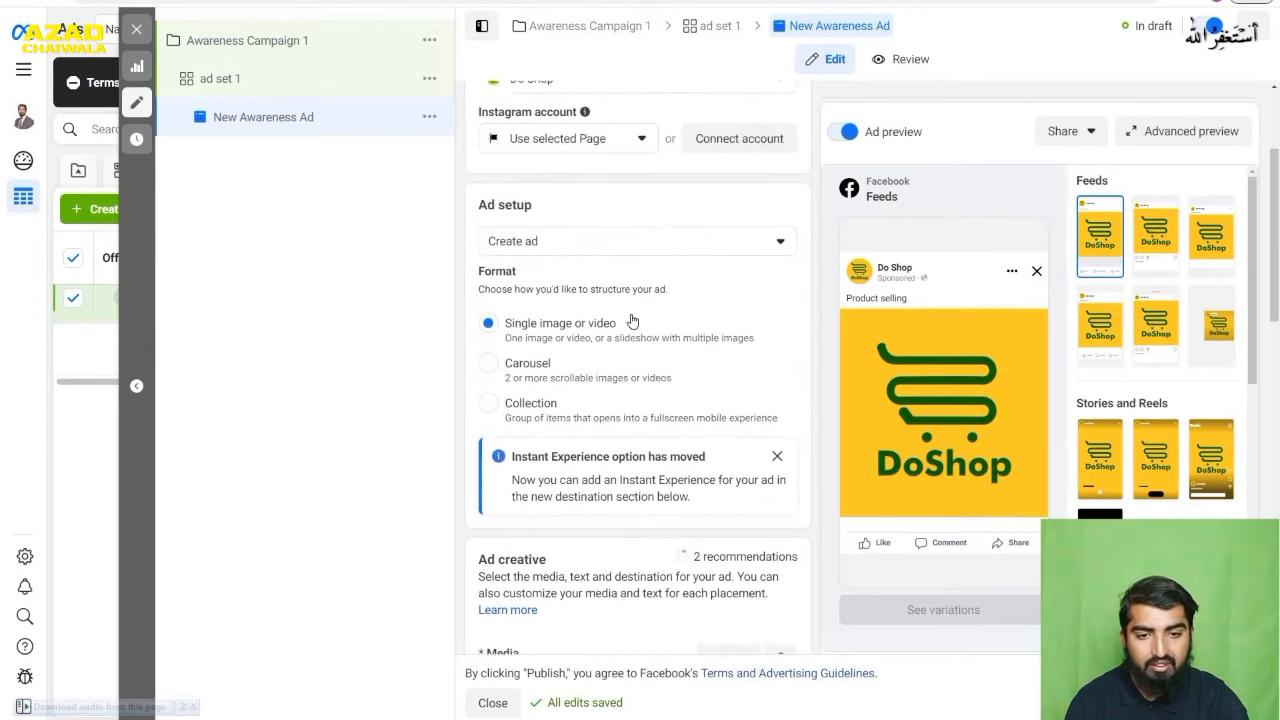
left_click(603, 366)
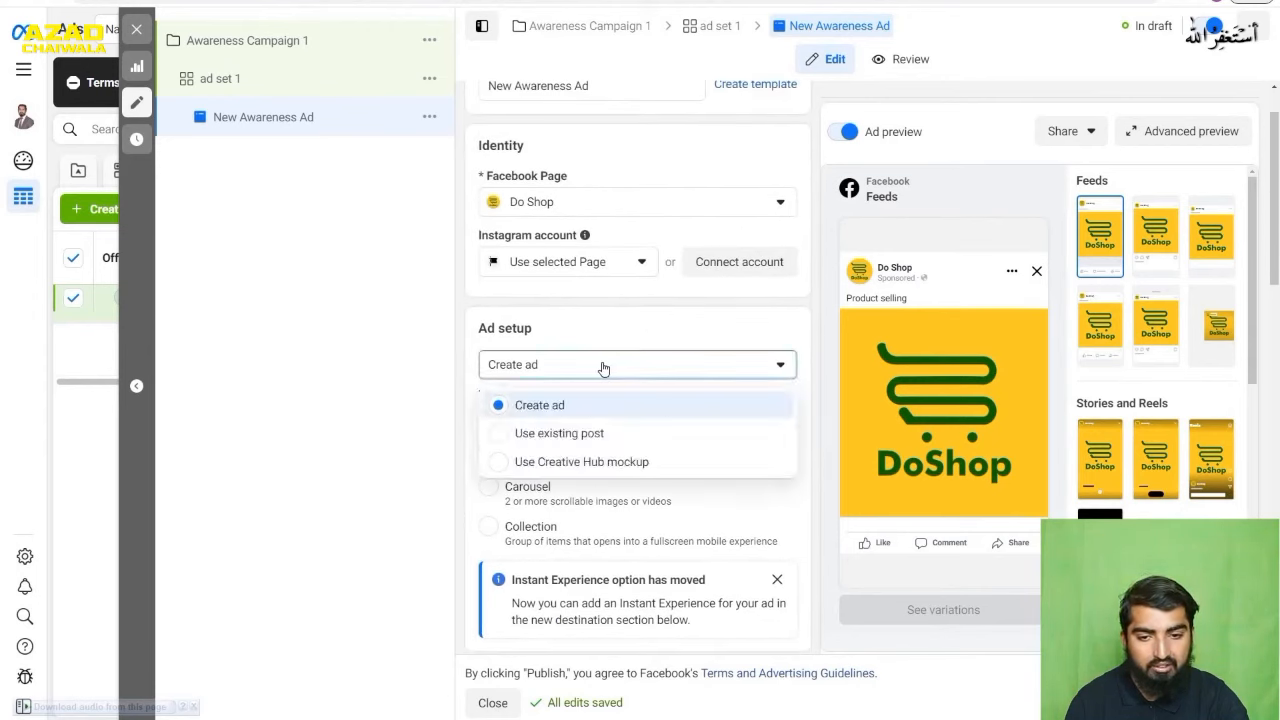
left_click(599, 405)
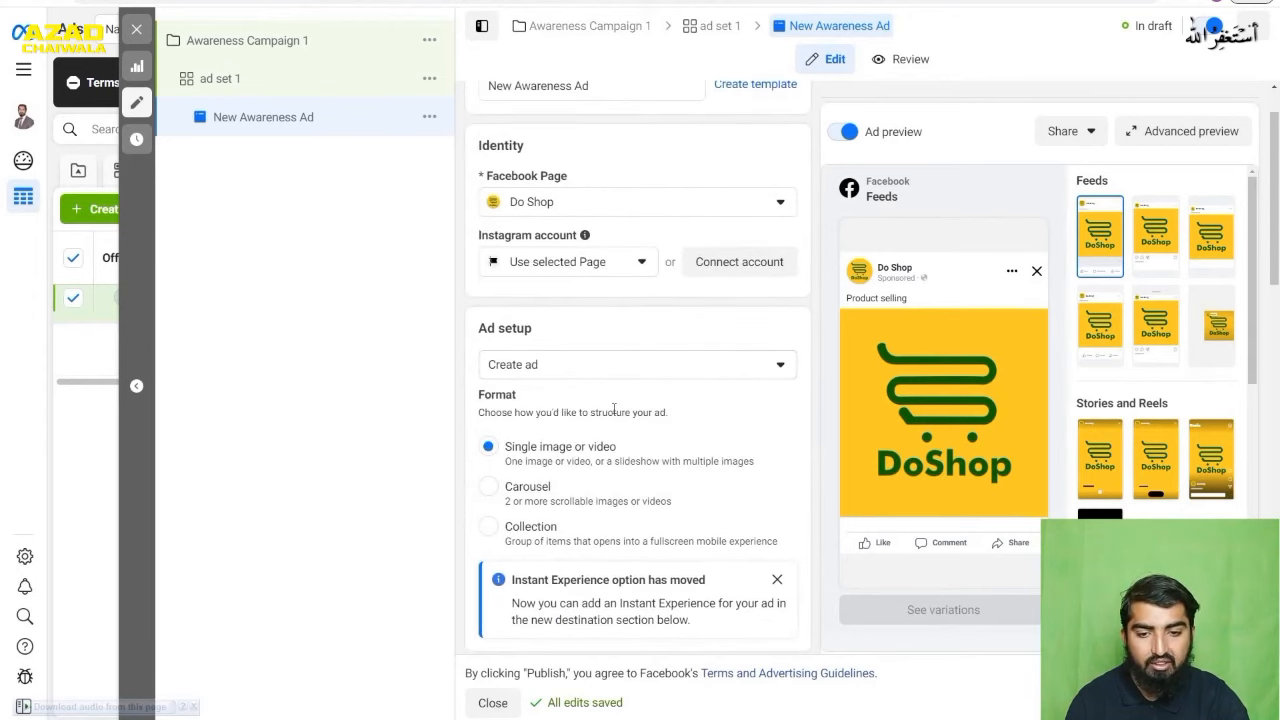
- Replace the ad's media with the Do Shop page's 2048 × 2047 four-clock special offer image, keeping the original crop for every placement group
scroll(610, 412, "down", 2)
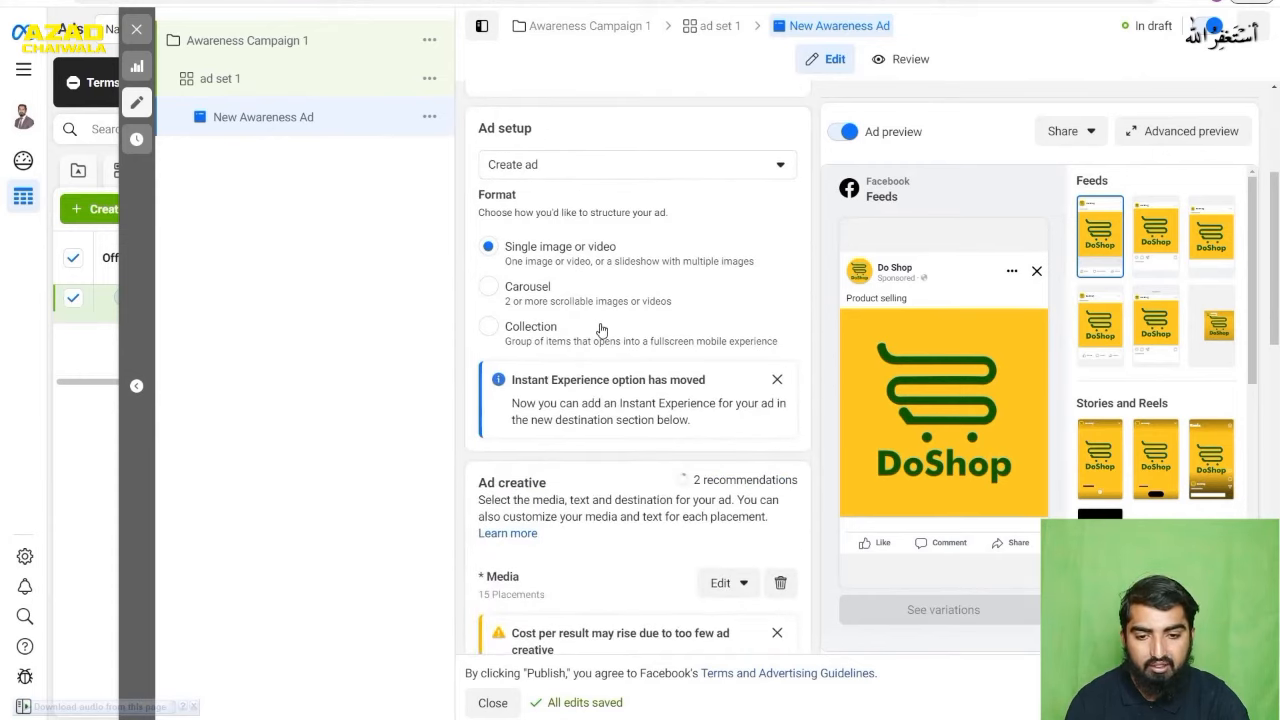
scroll(601, 330, "down", 2)
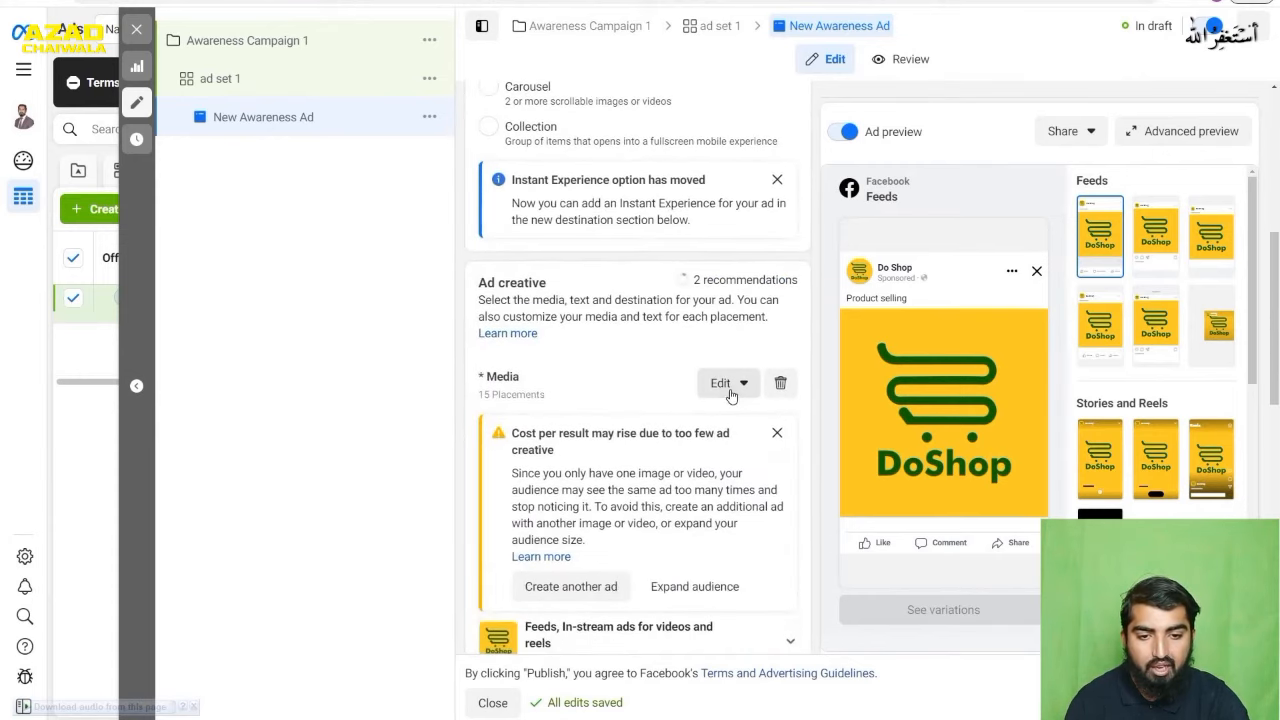
left_click(729, 388)
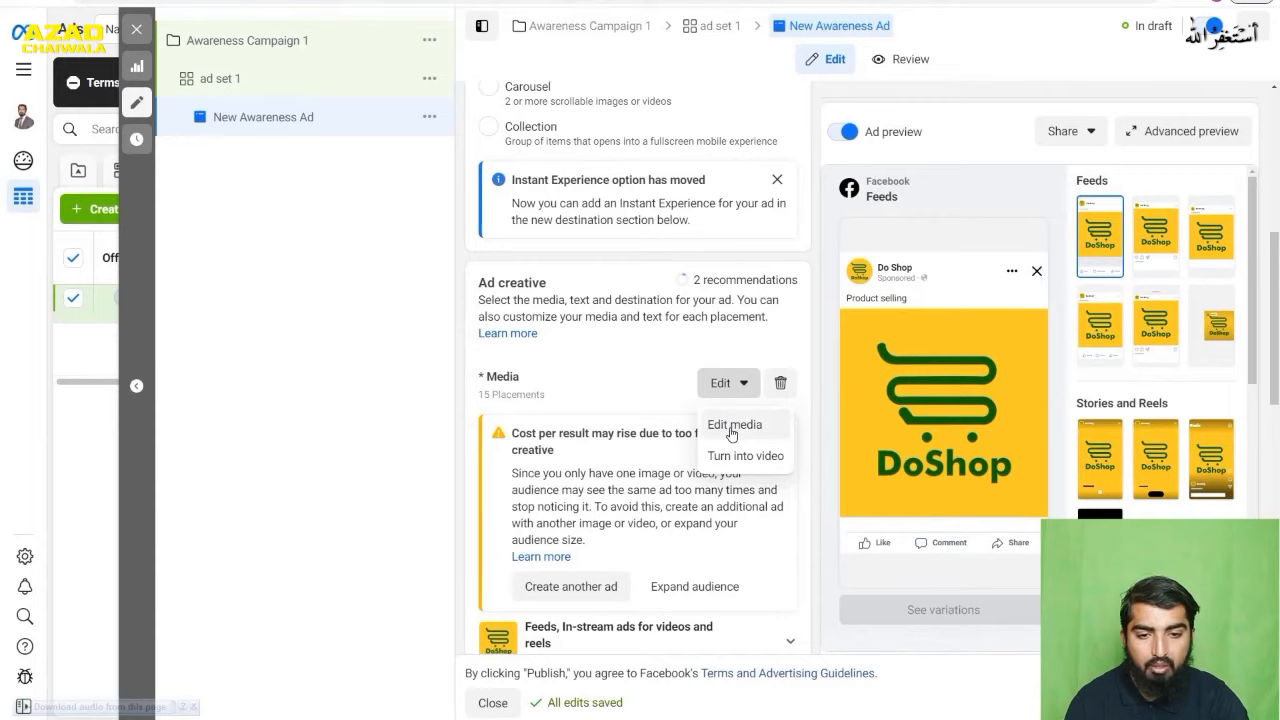
left_click(731, 425)
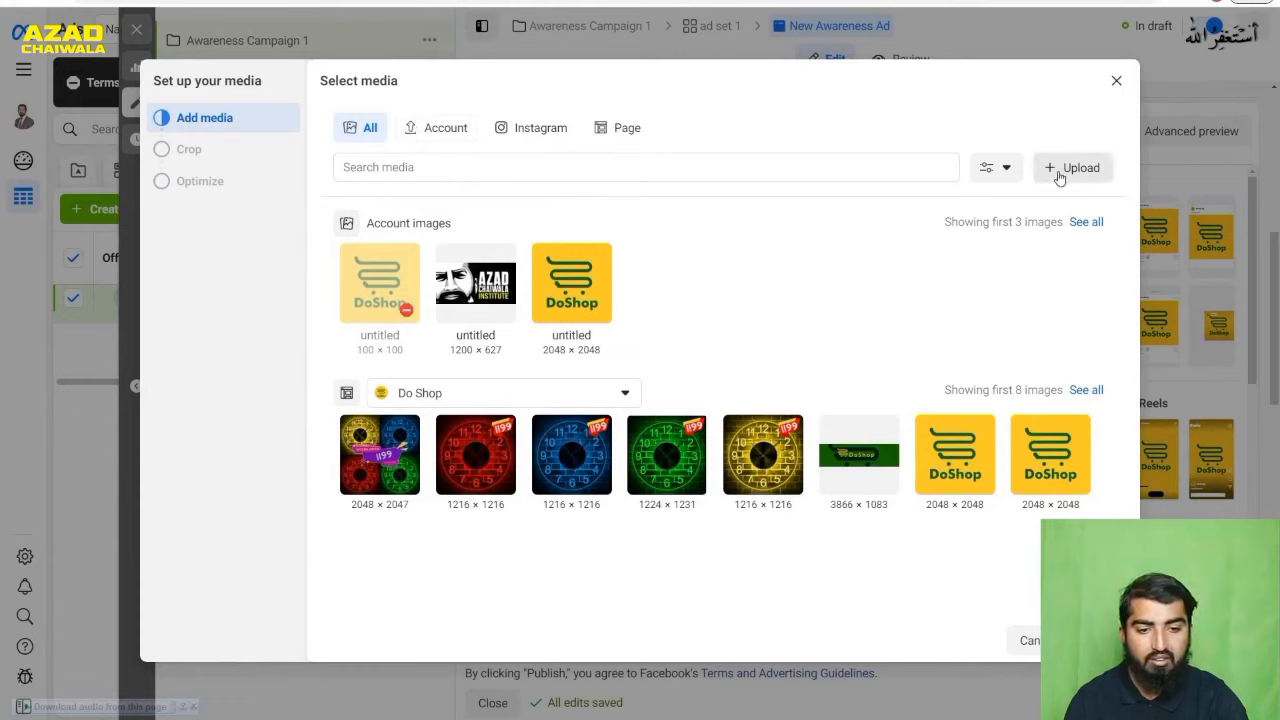
left_click(372, 455)
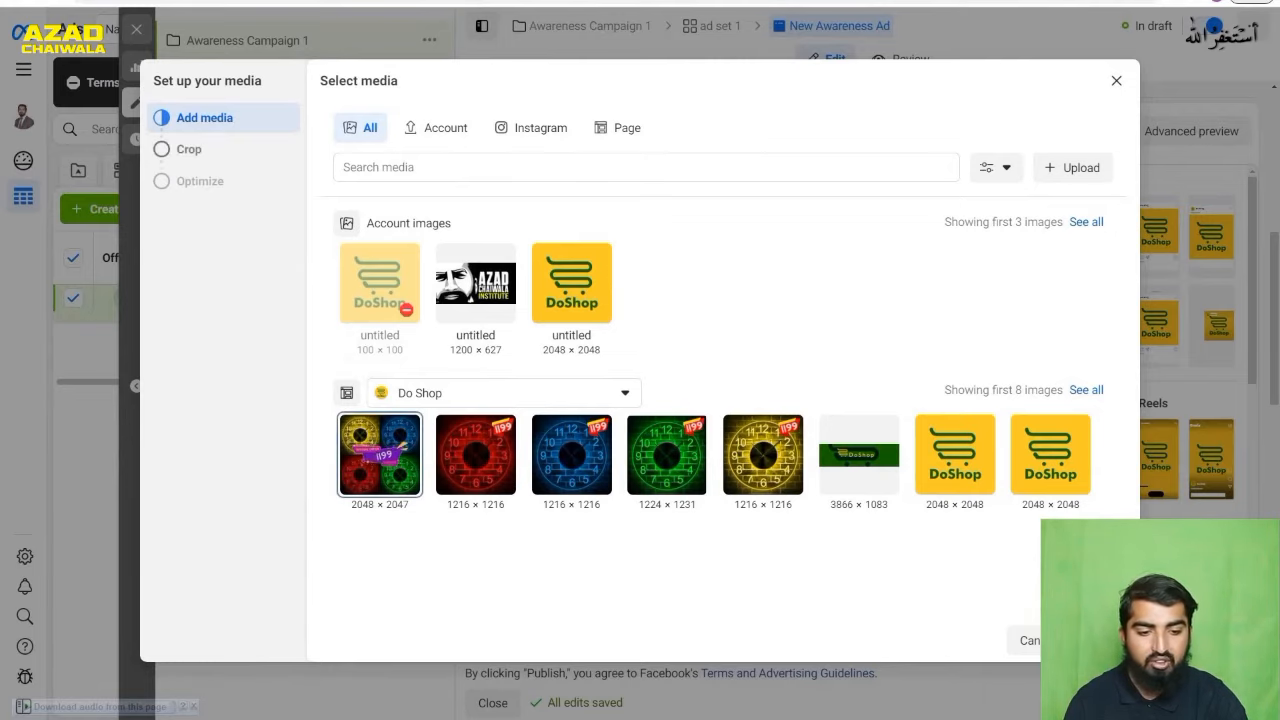
left_click(1097, 640)
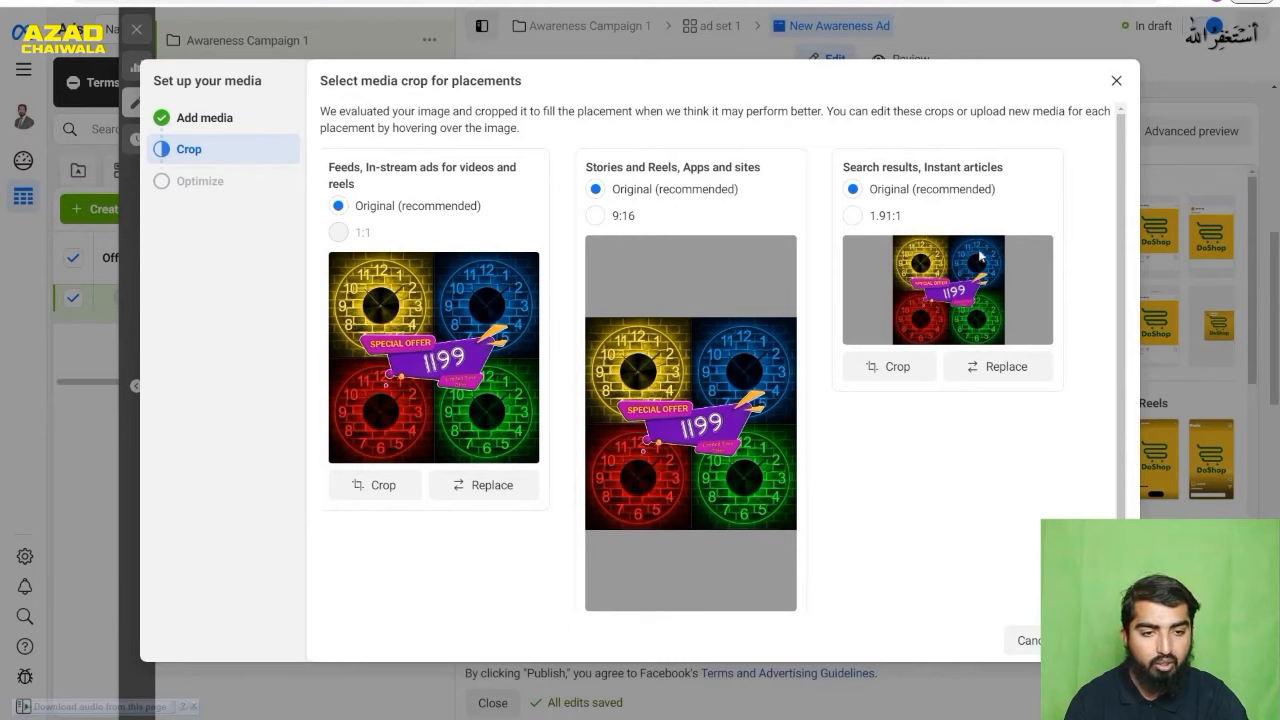
mouse_move(355, 237)
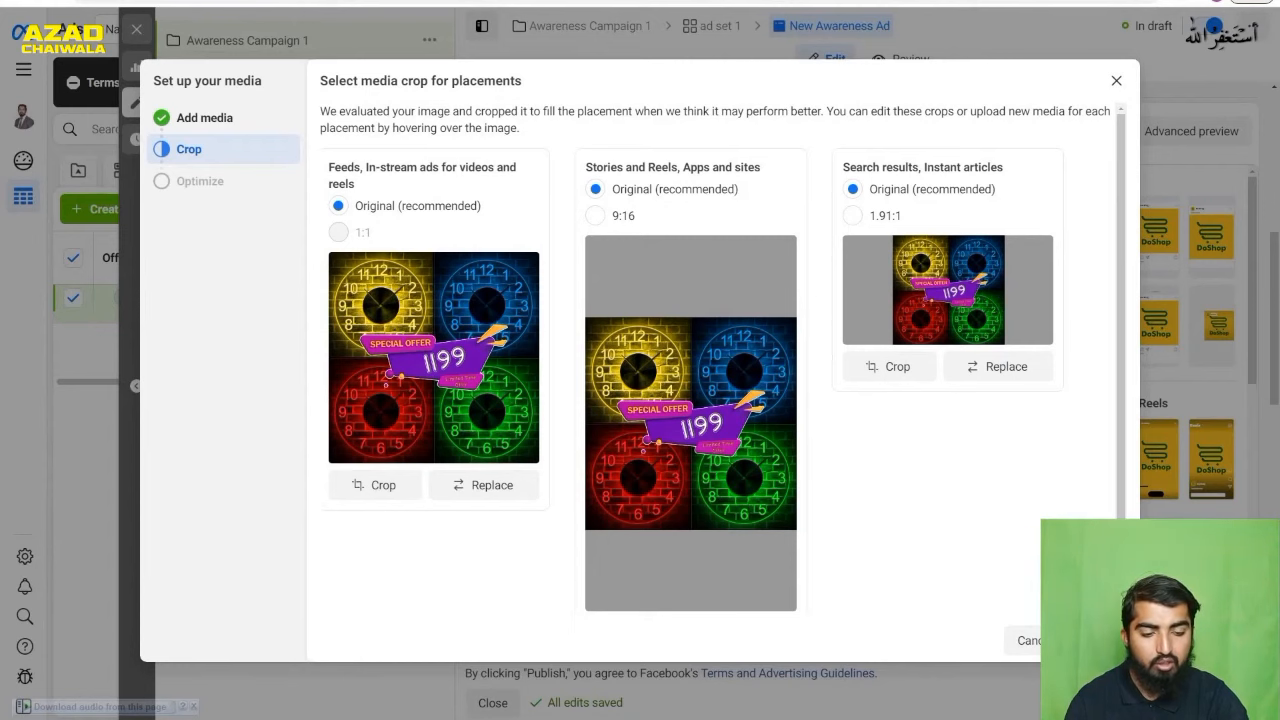
left_click(1099, 640)
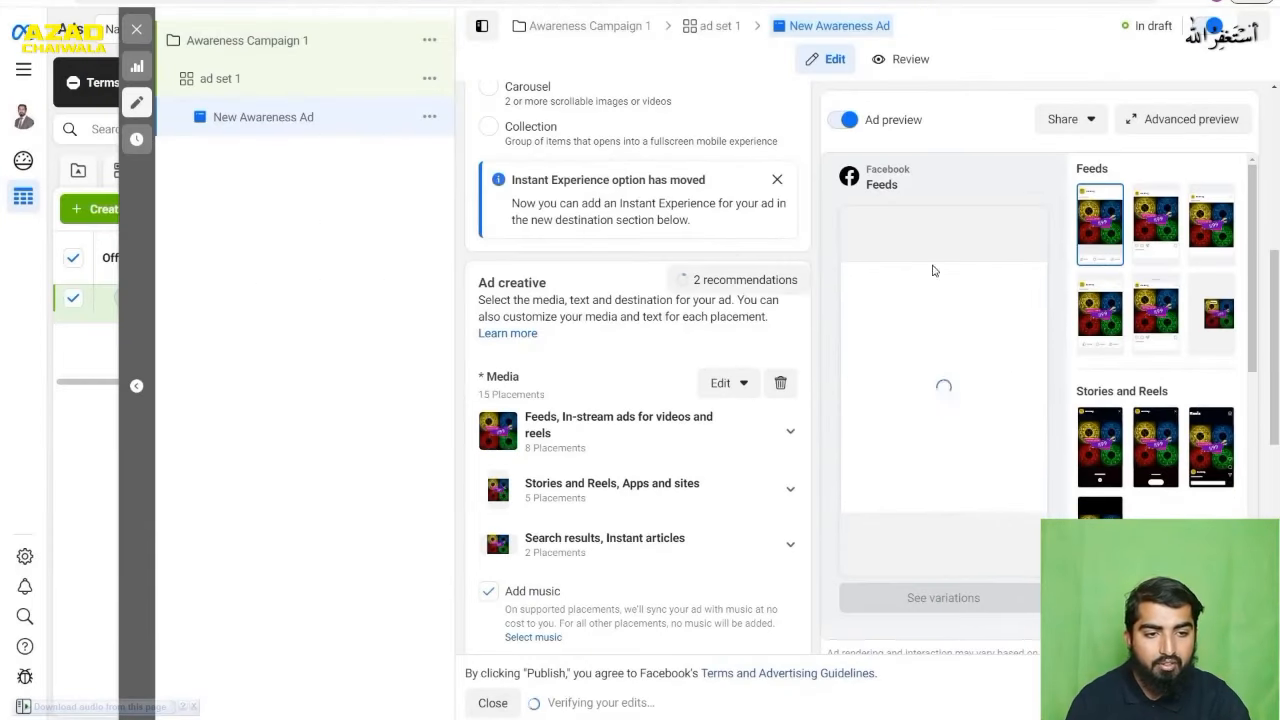
- Review the advanced preview of the ad across feeds, stories and reels, in-stream, search, and apps and sites placements
left_click(1152, 120)
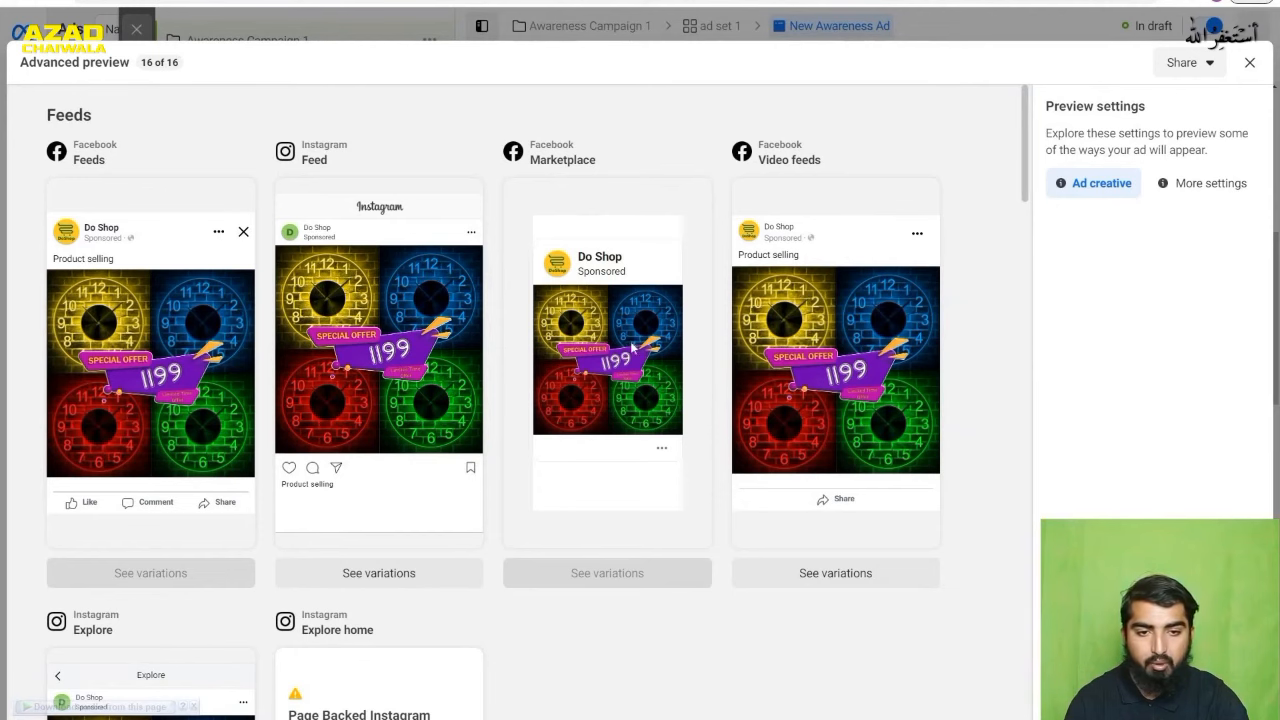
scroll(855, 376, "down", 3)
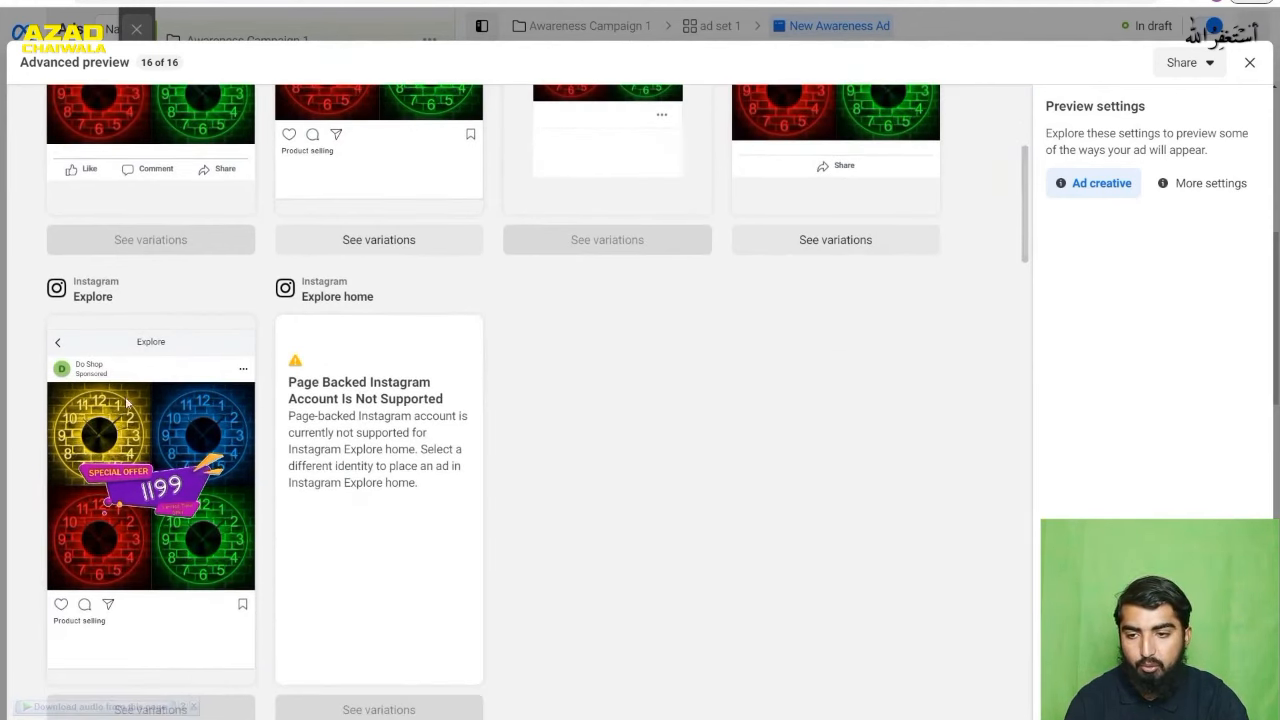
scroll(130, 415, "down", 2)
scroll(128, 419, "down", 4)
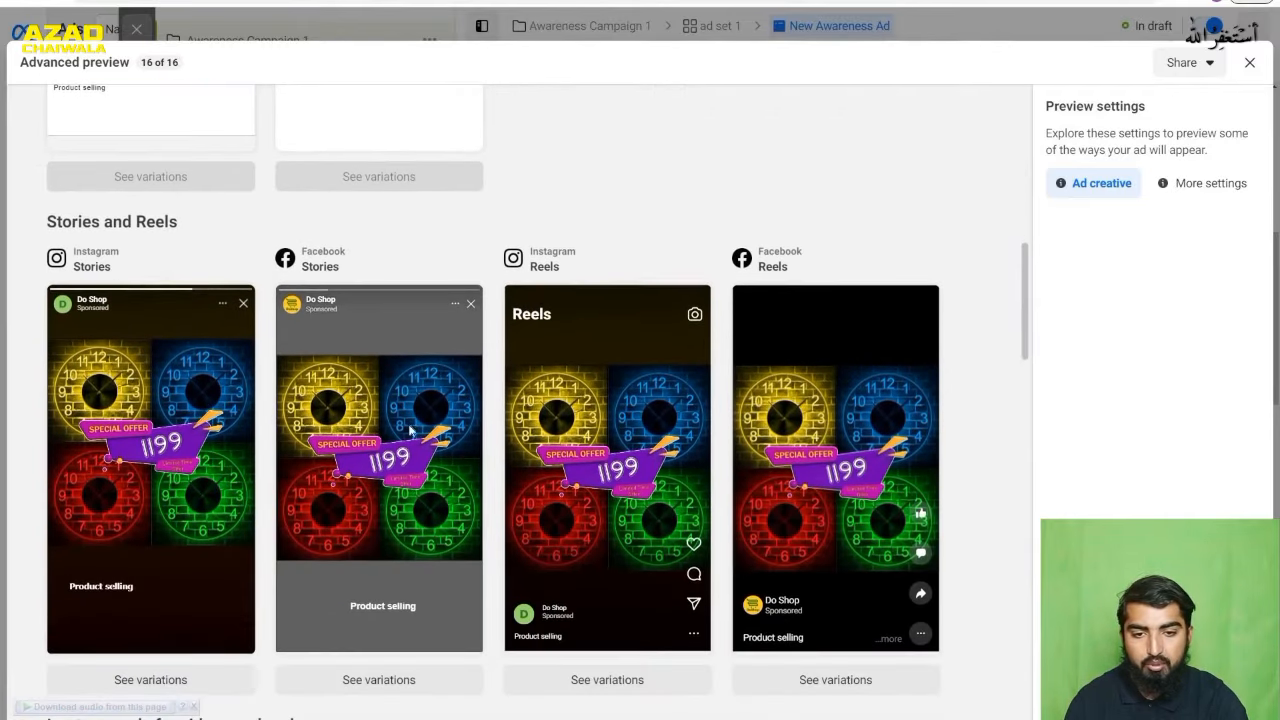
scroll(37, 349, "down", 12)
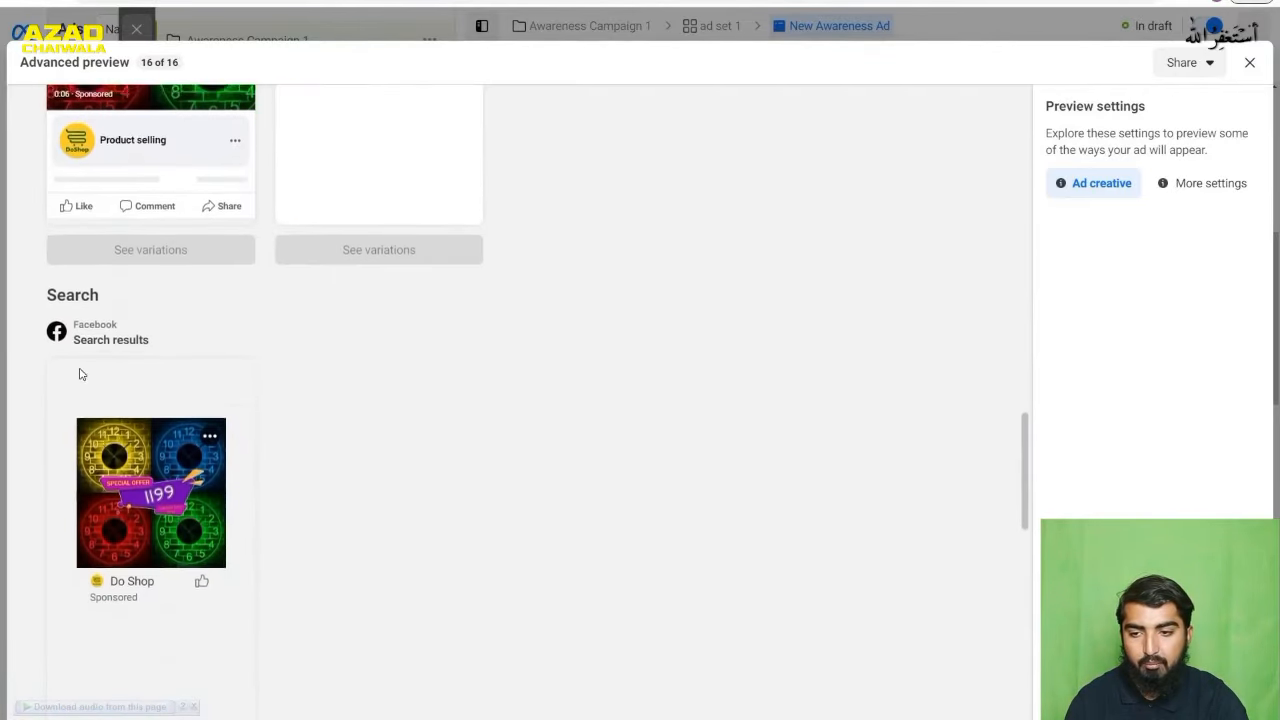
scroll(172, 411, "down", 7)
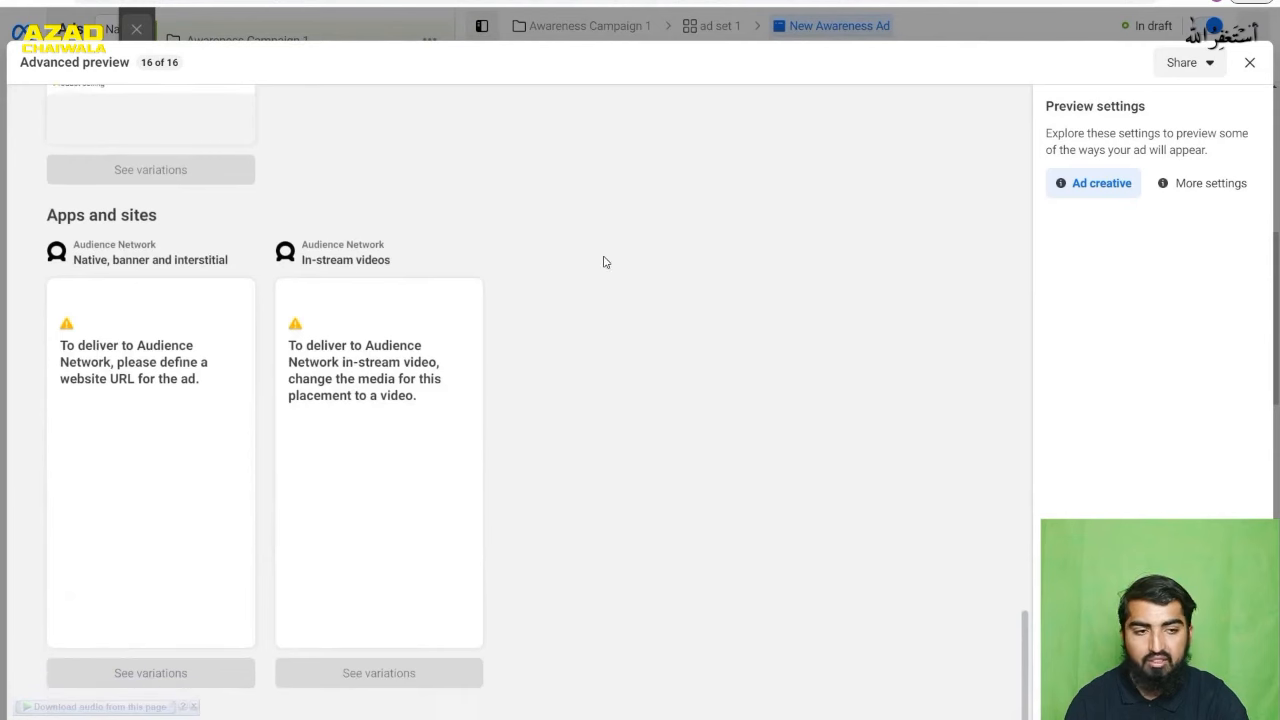
left_click(1249, 62)
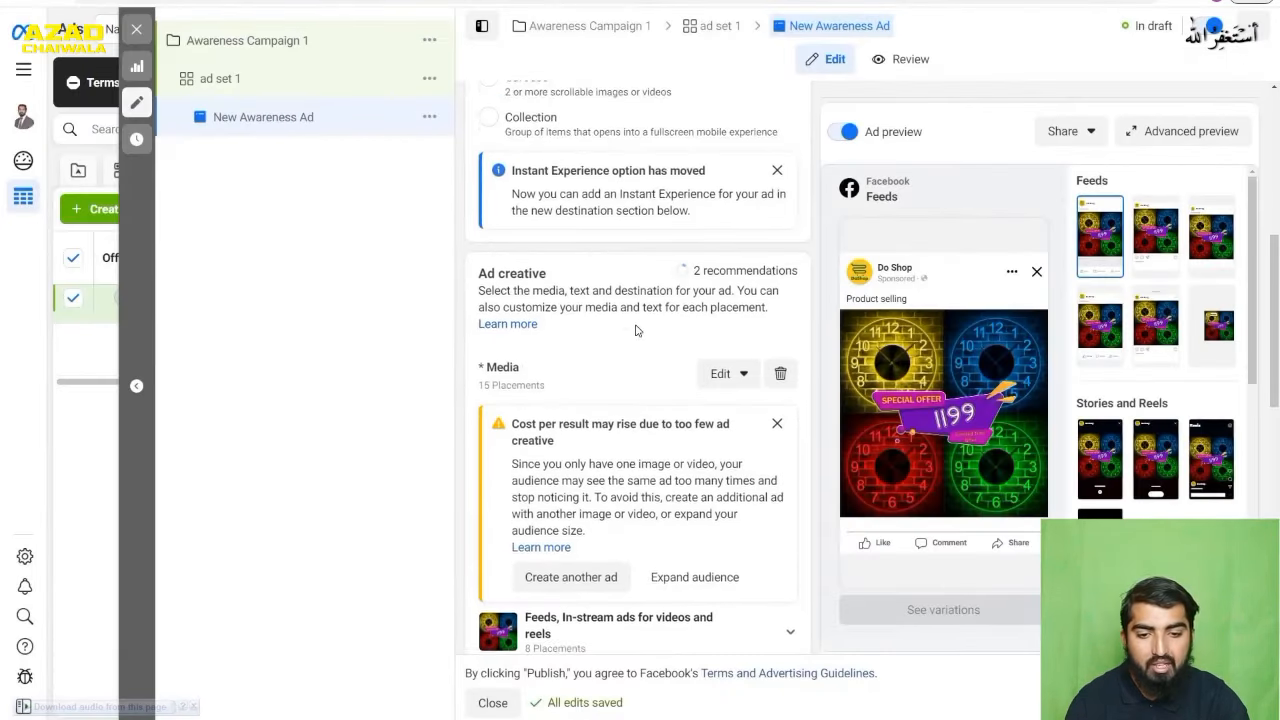
- Replace the ad's primary text with "Acrelic neon watches"
scroll(636, 330, "down", 3)
scroll(636, 330, "down", 3)
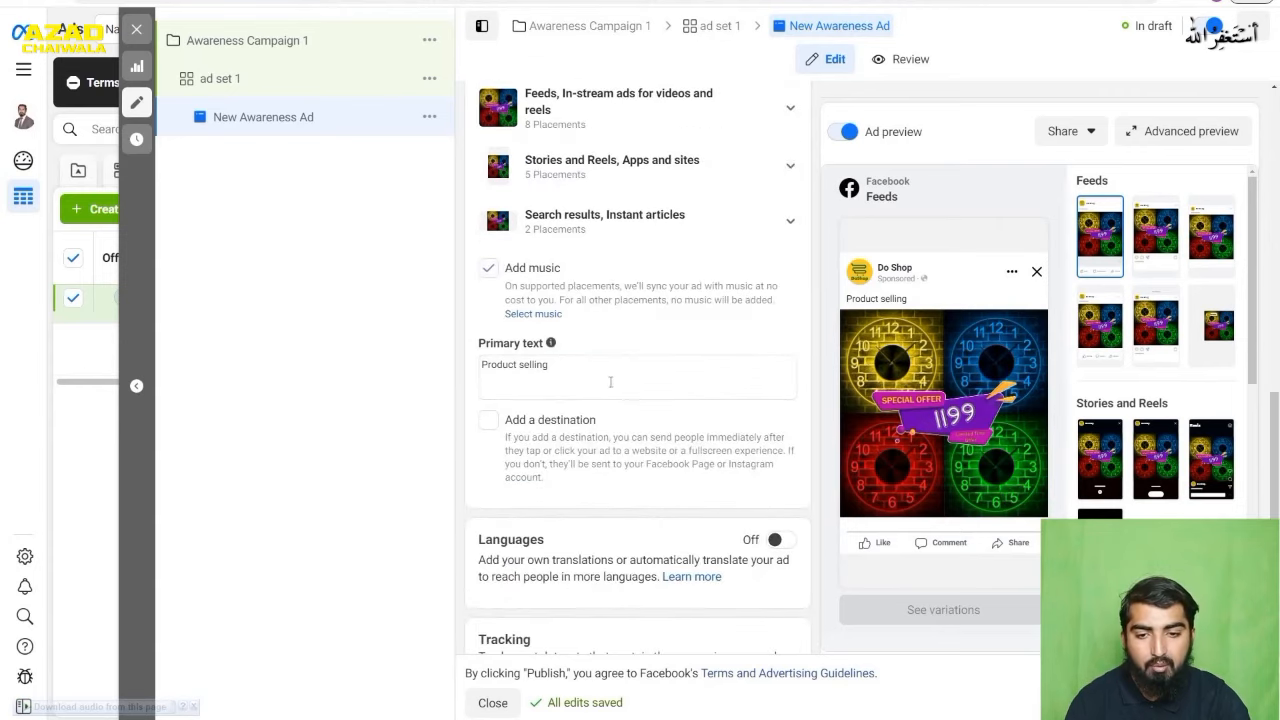
left_click(551, 367)
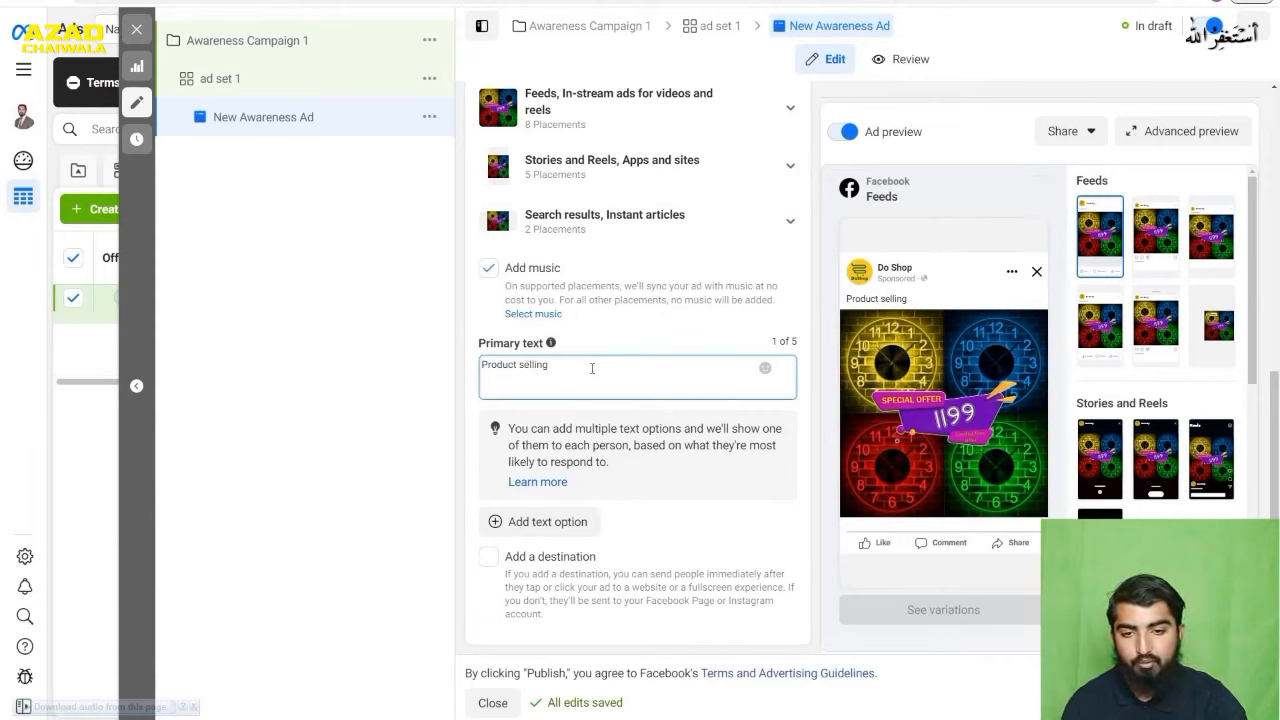
key("ctrl+a")
type("Acrelic neon watches")
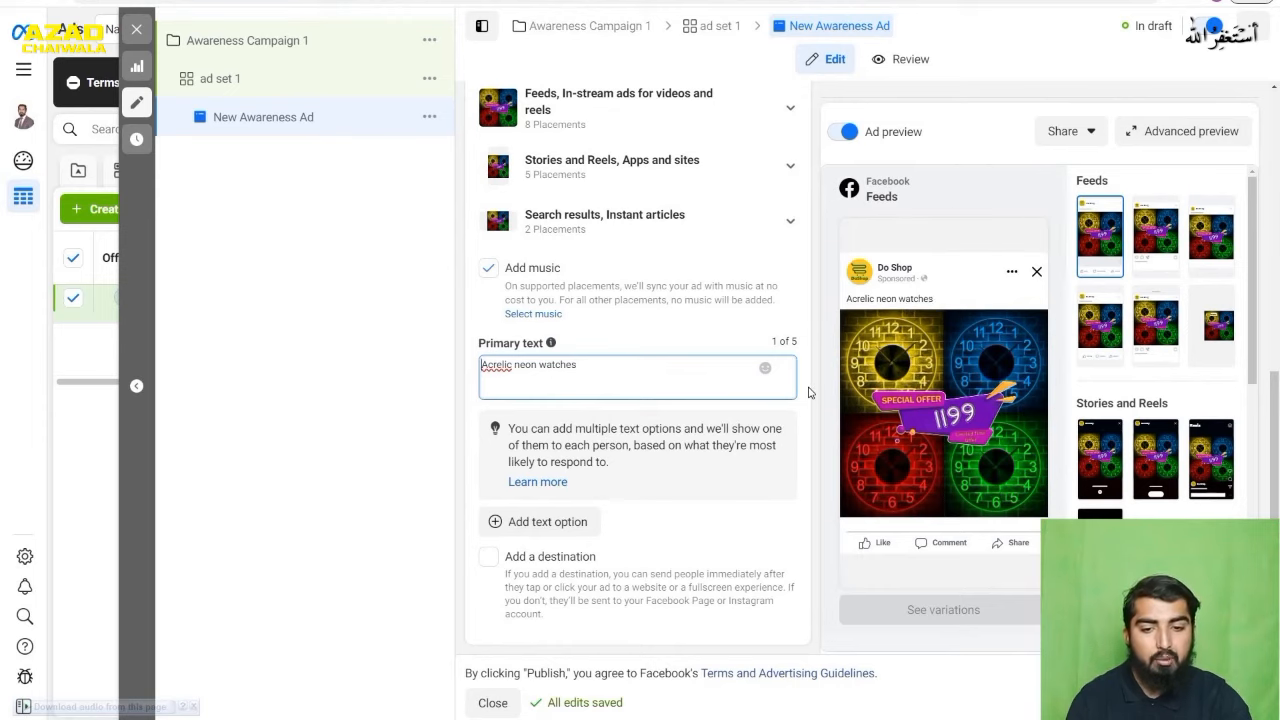
- Try adding a second primary text option to the ad and remove the empty option
scroll(809, 392, "down", 1)
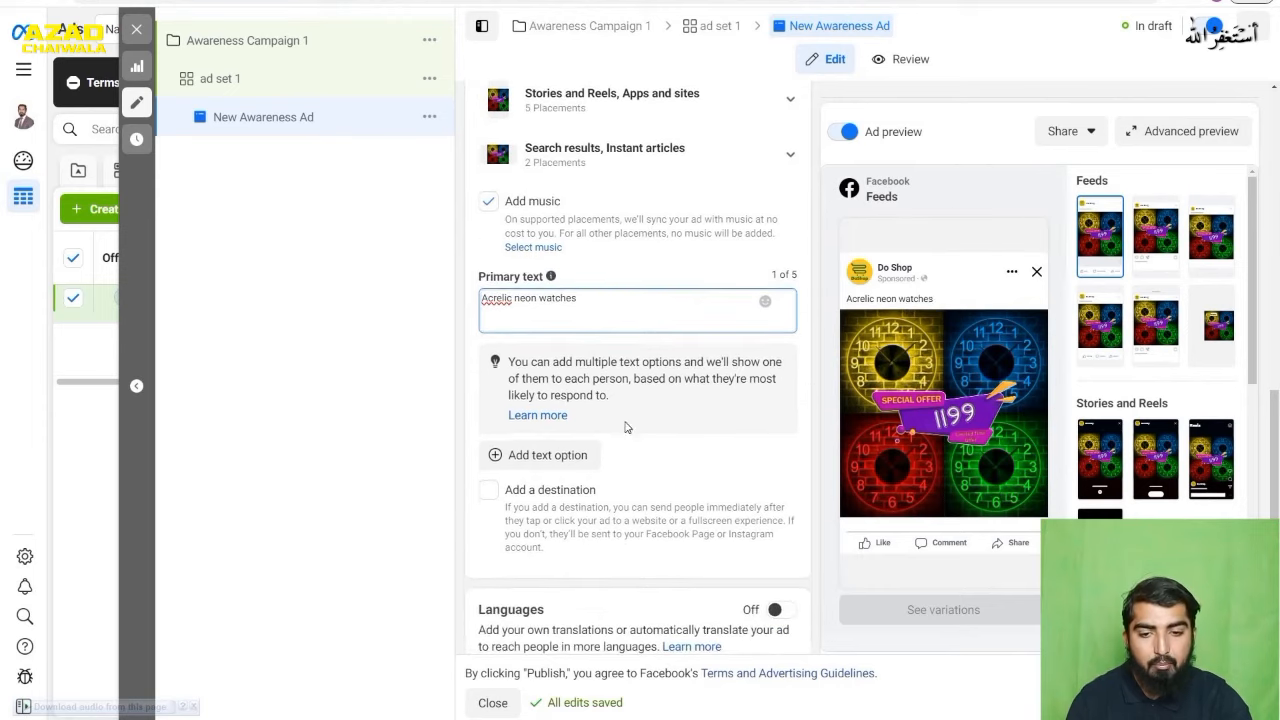
left_click(520, 457)
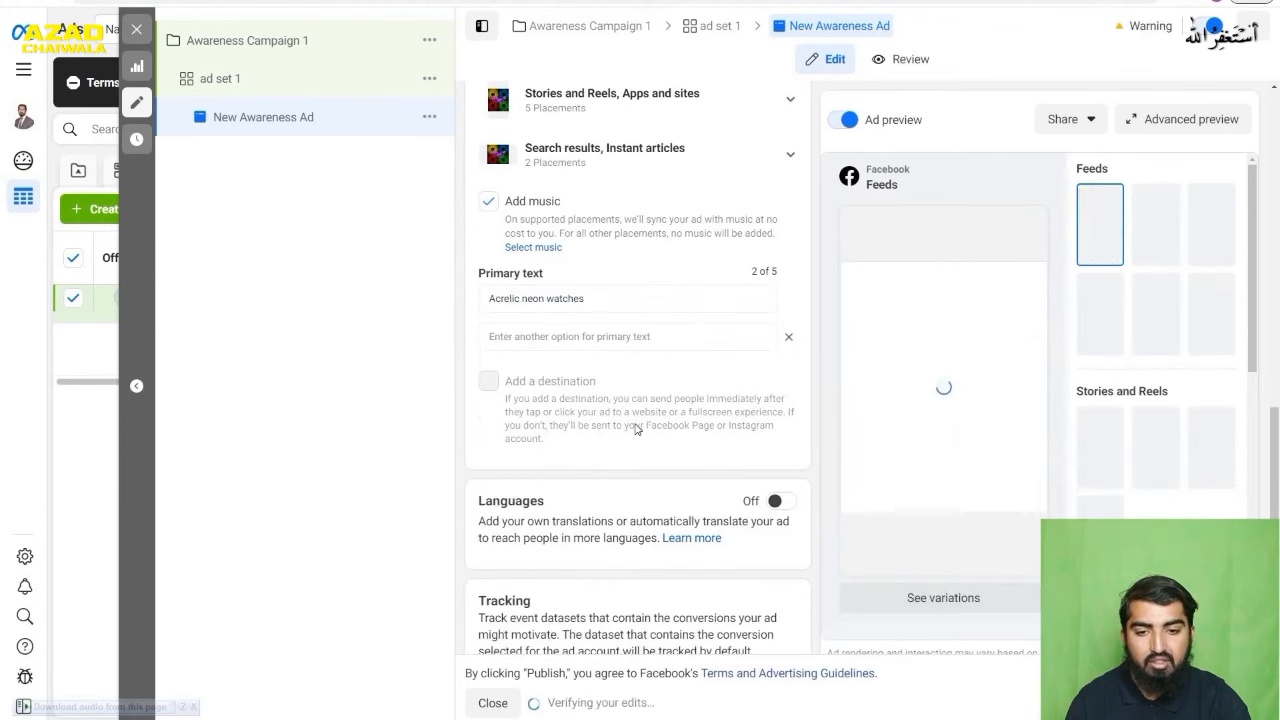
scroll(657, 413, "down", 3)
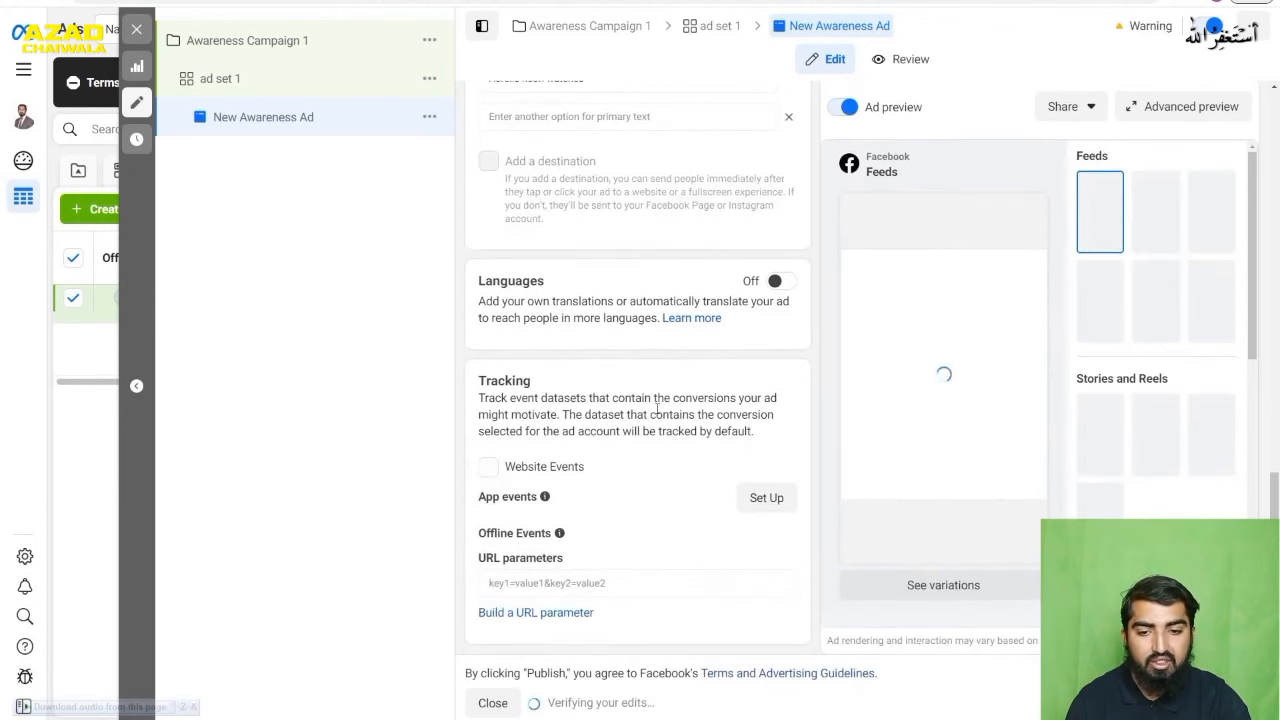
scroll(657, 413, "up", 4)
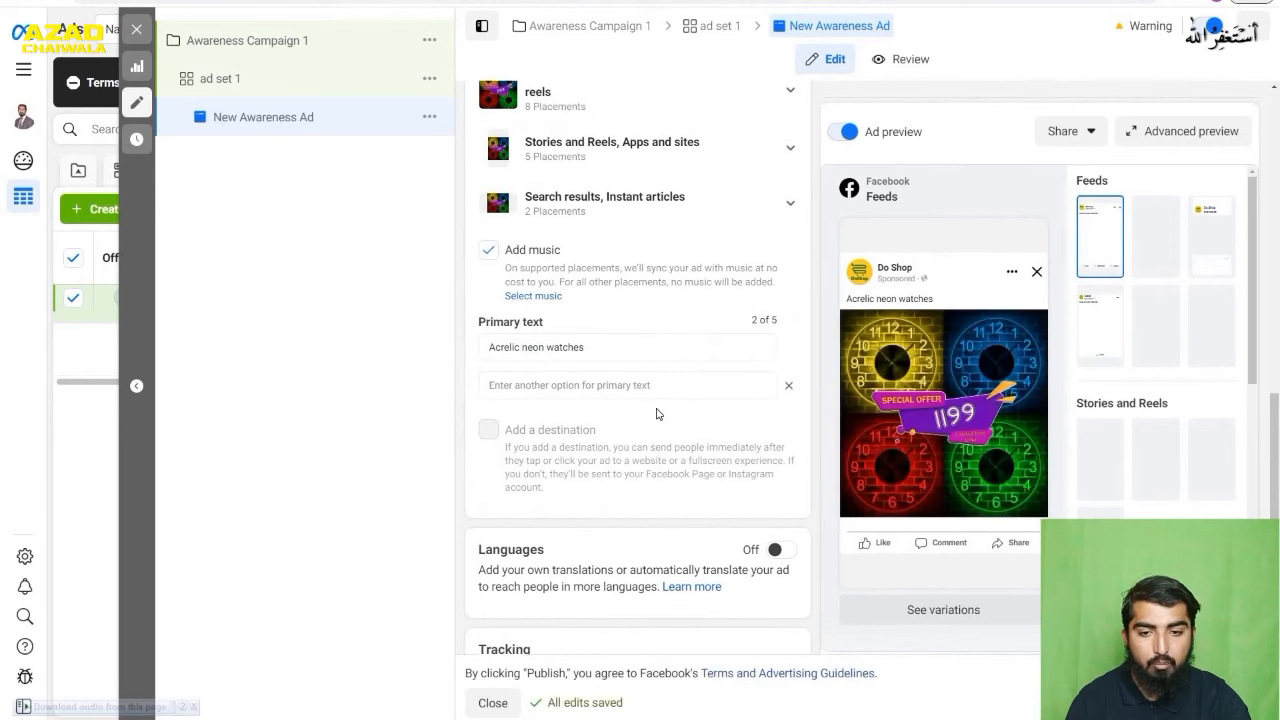
left_click(786, 453)
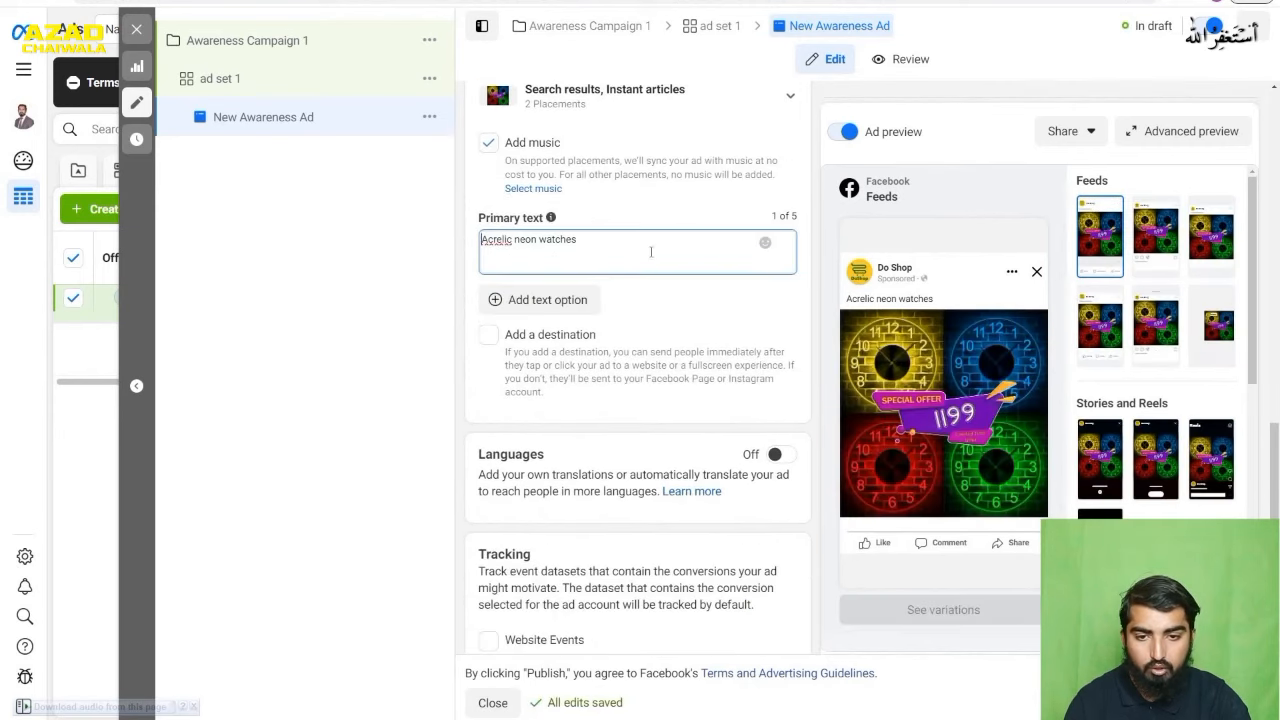
- Try adding a second primary text option reading "red and yellow acrylic watches", correcting the misspelled "acrelic" with the suggested spelling
left_click(572, 302)
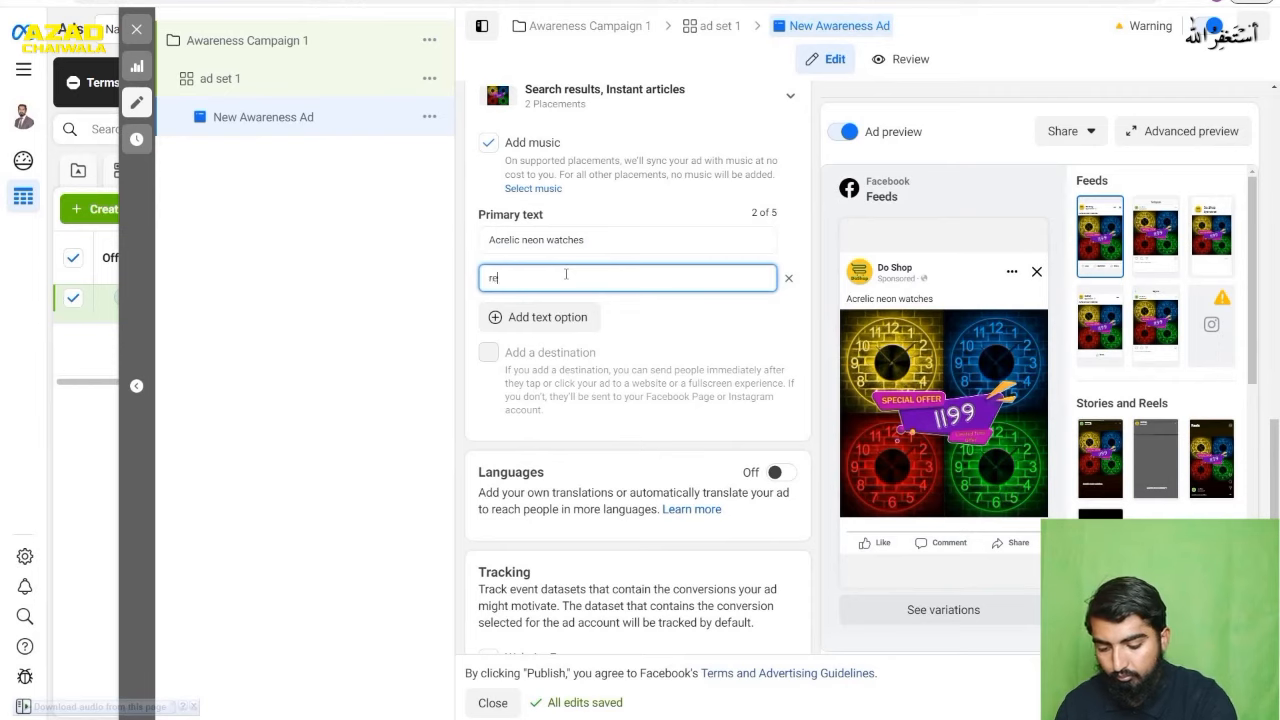
type("d and yellow")
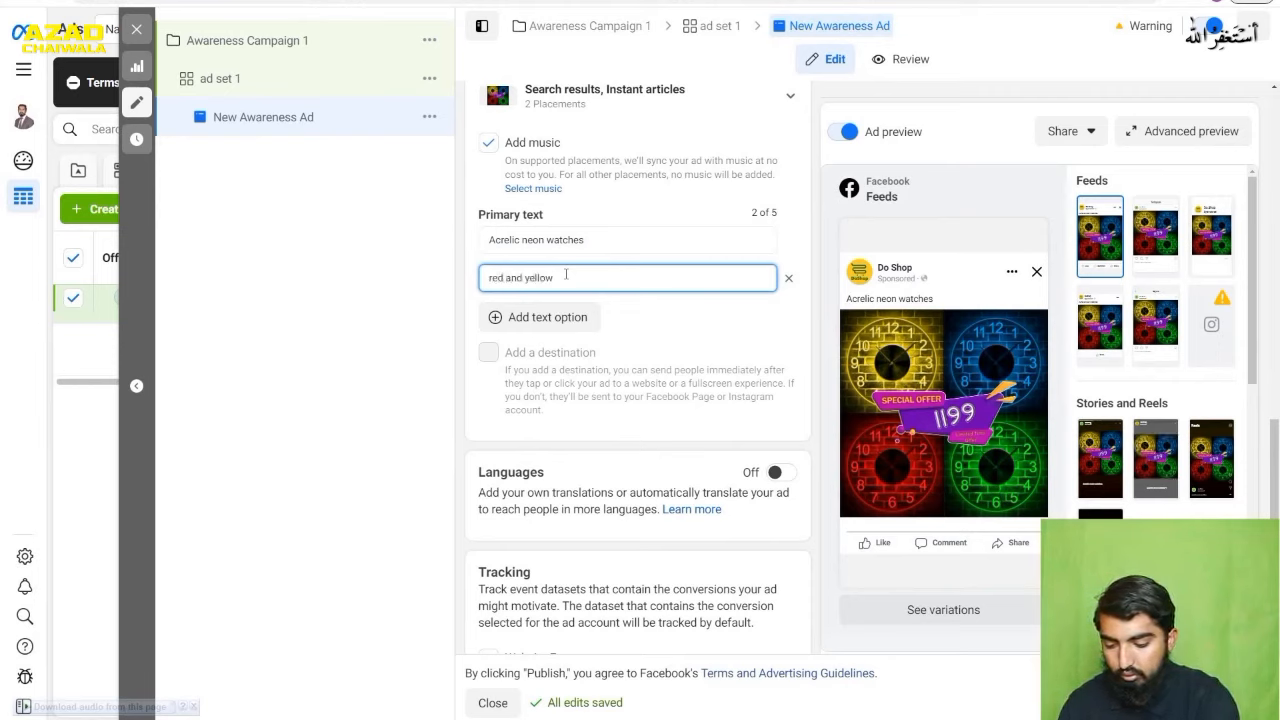
type(" acreli")
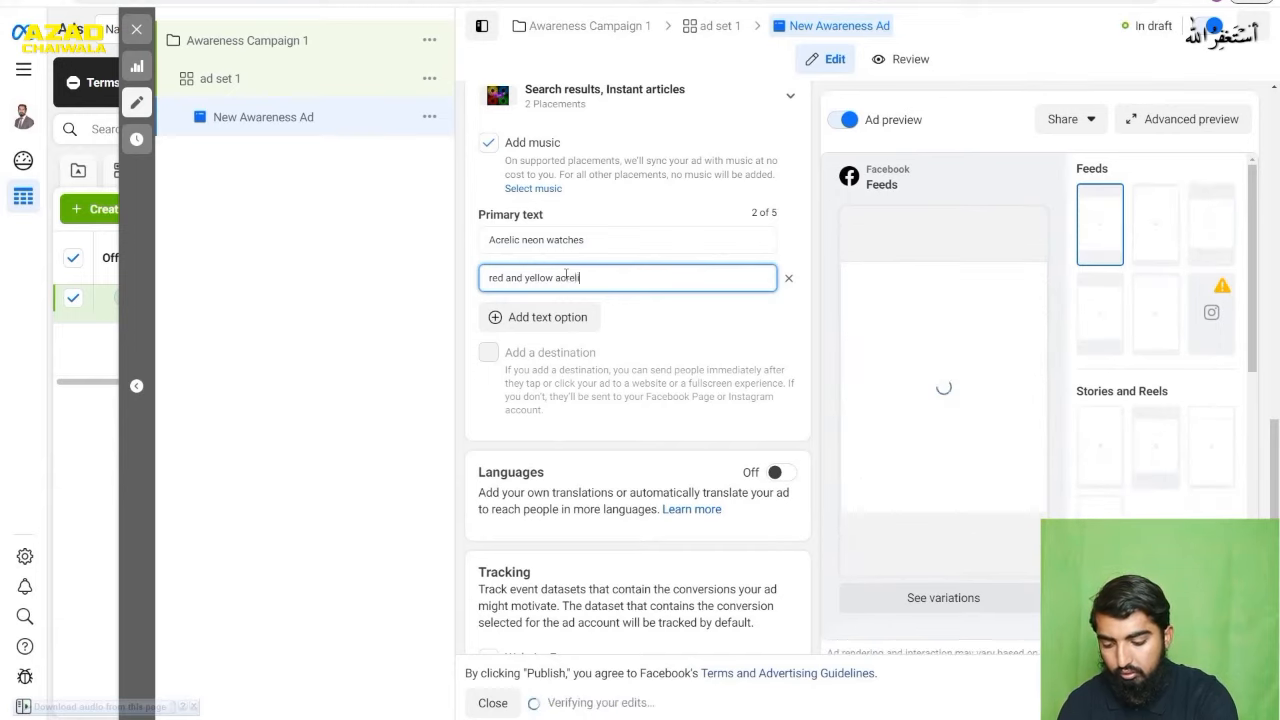
type("c watc")
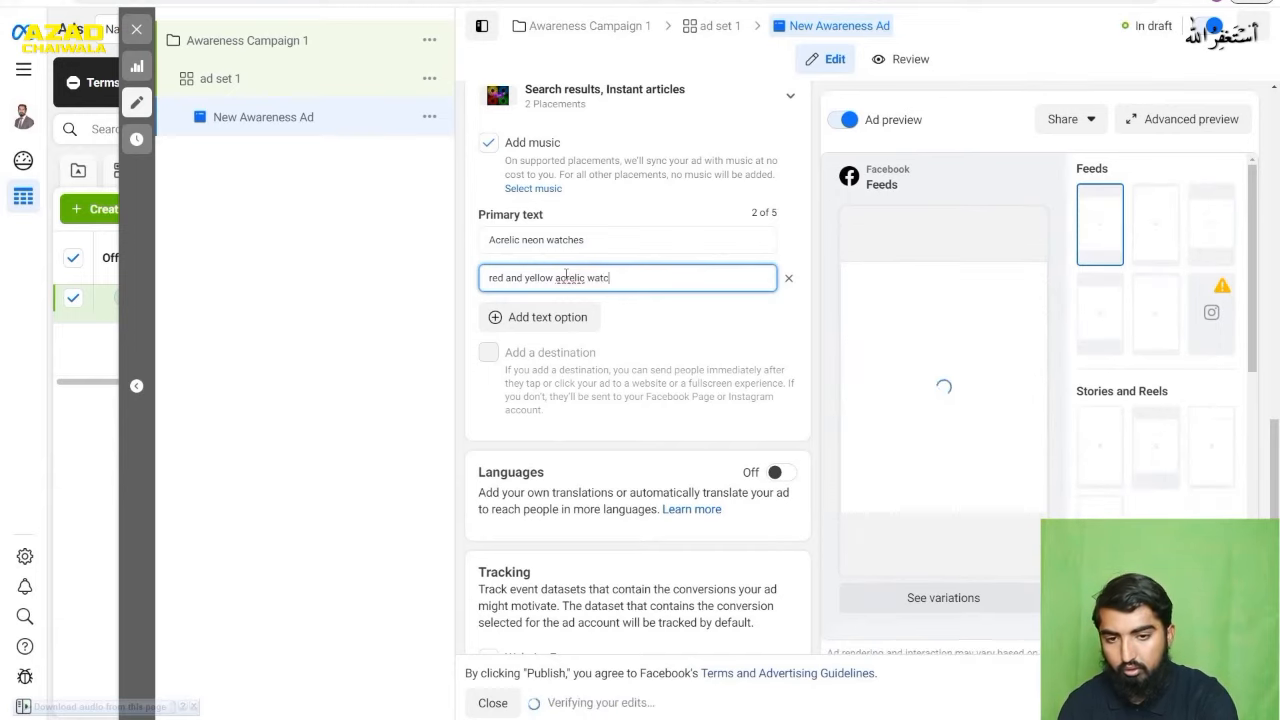
type("hes")
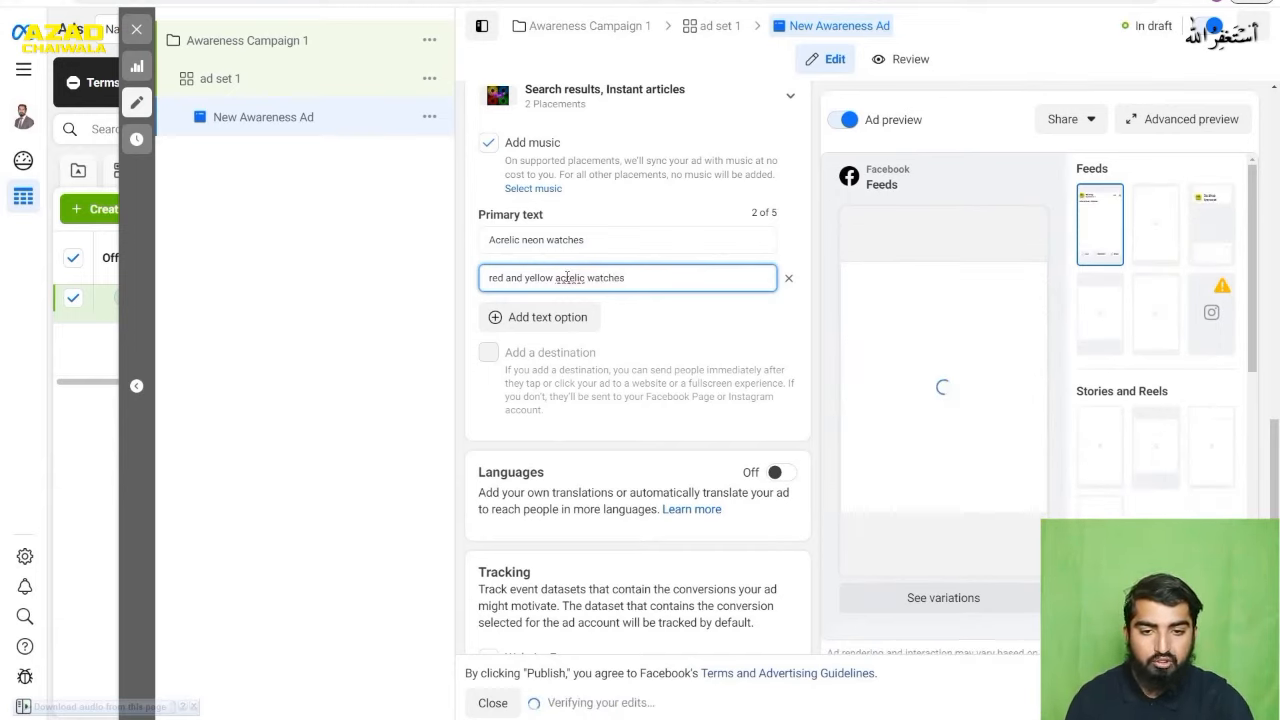
right_click(568, 277)
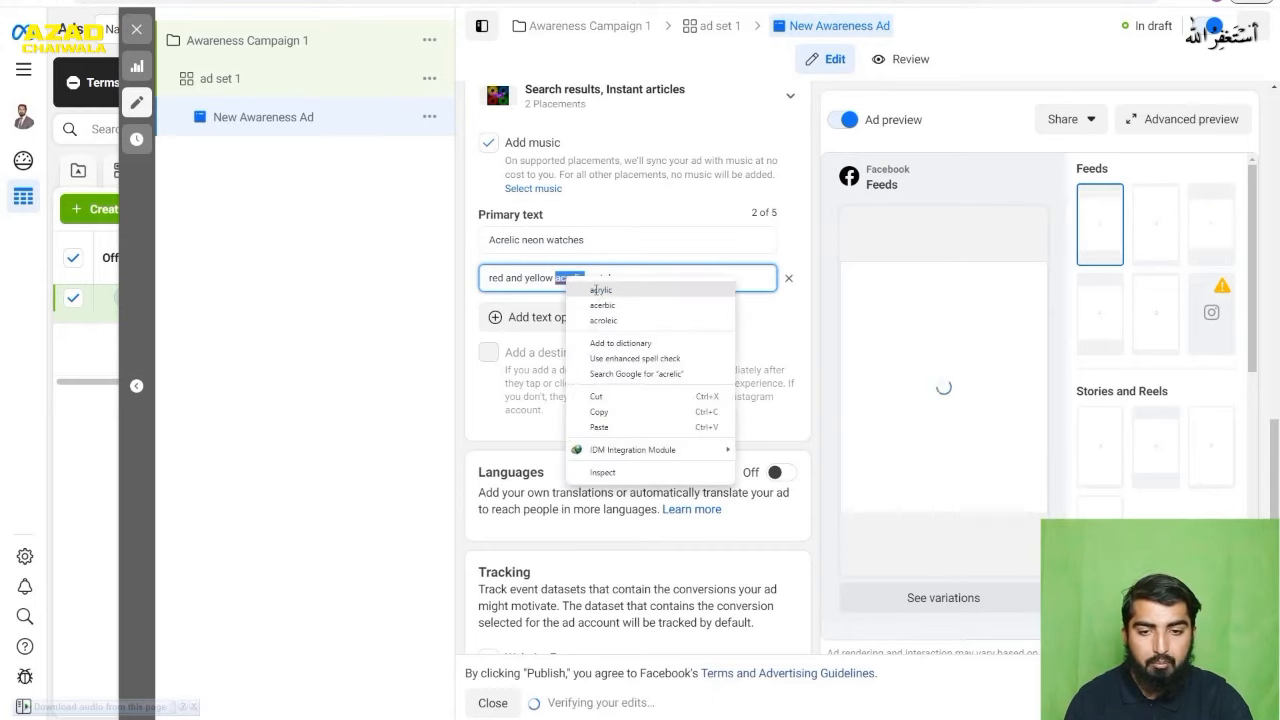
left_click(590, 290)
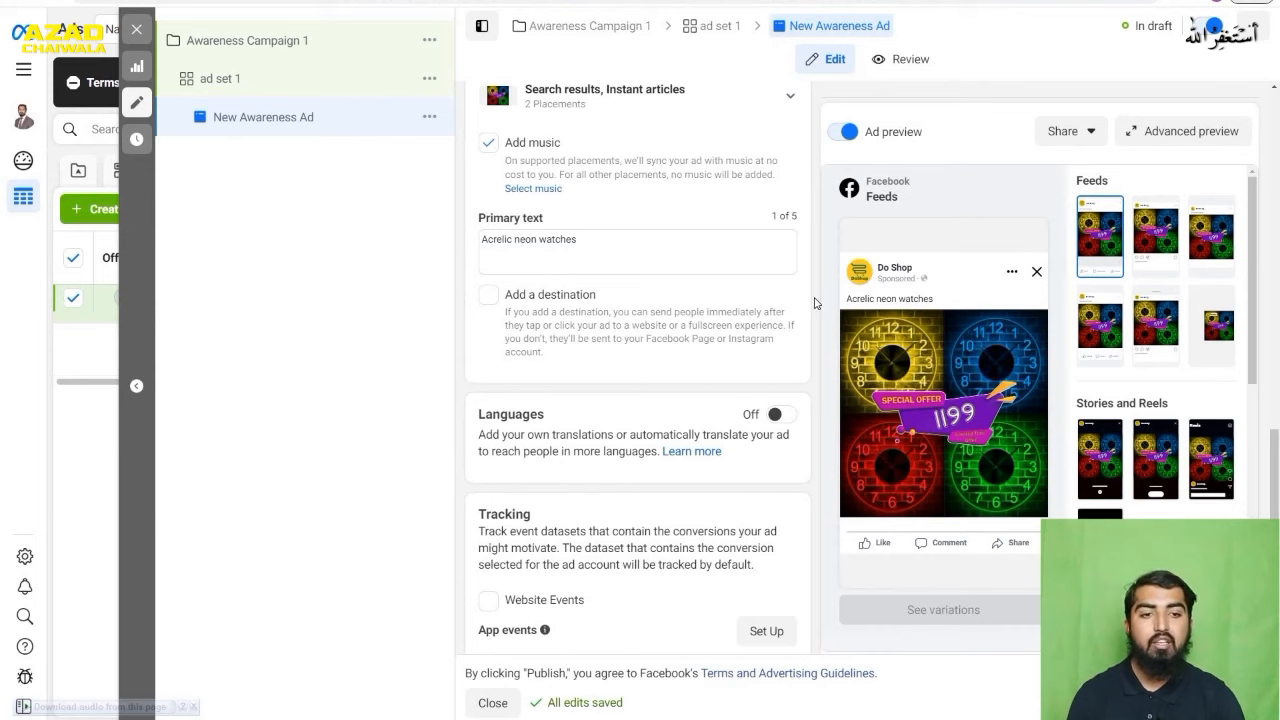
- Open the awareness ad's existing primary text for editing
scroll(811, 306, "down", 2)
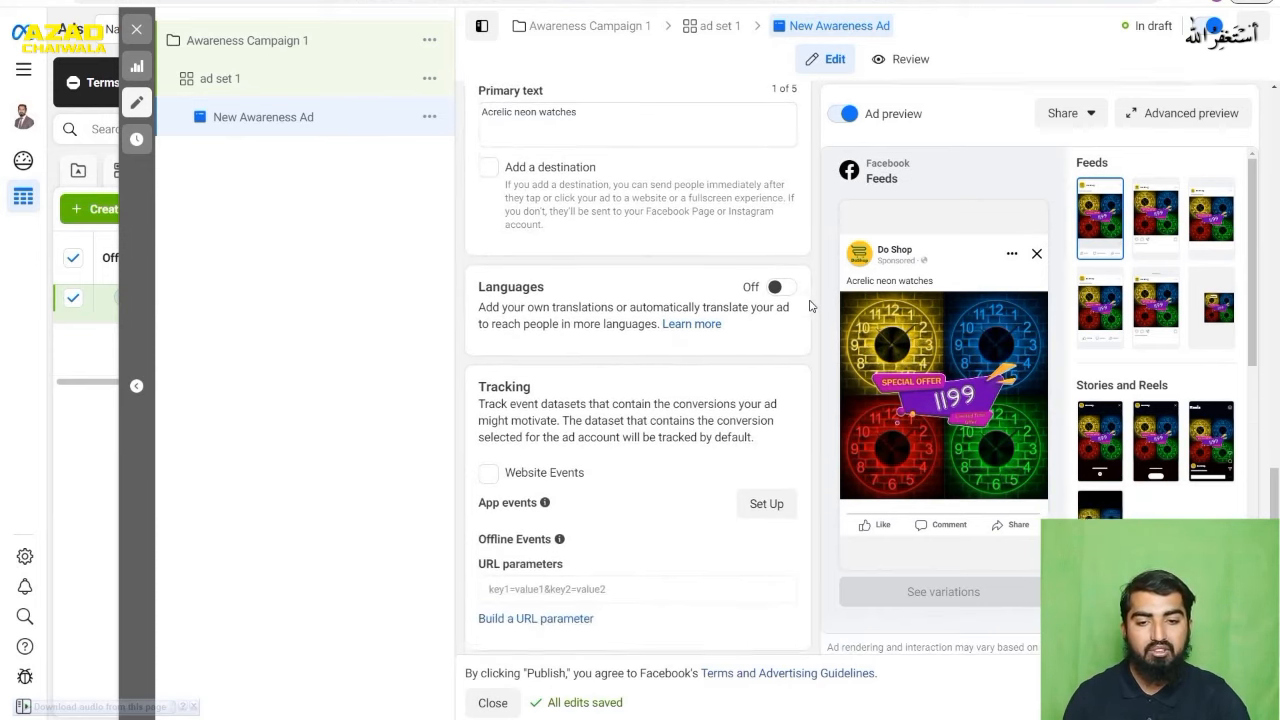
scroll(811, 306, "up", 2)
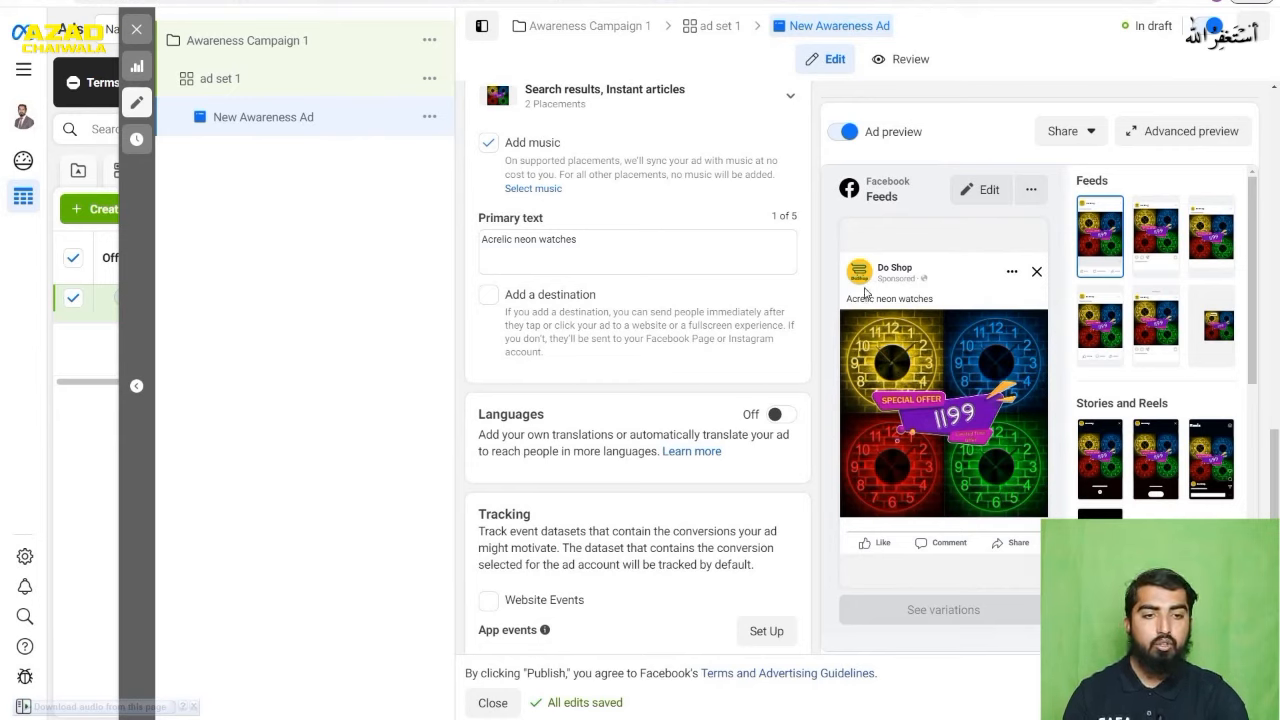
left_click(611, 238)
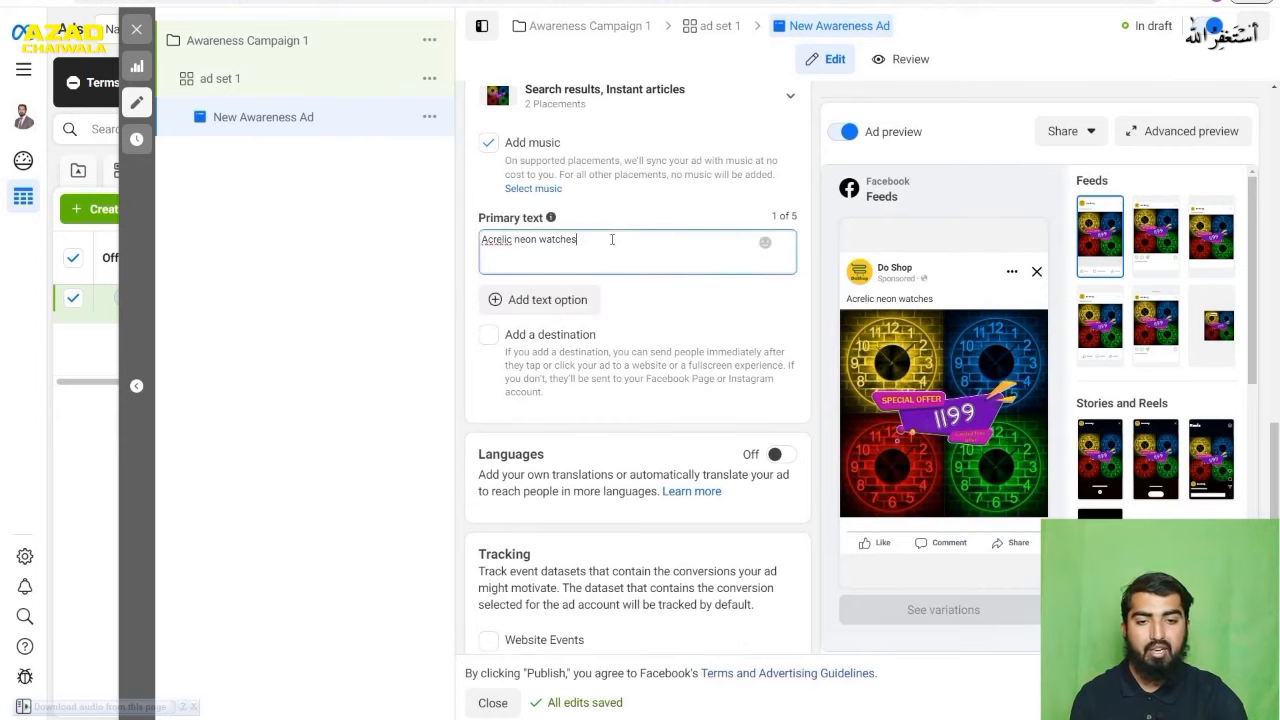
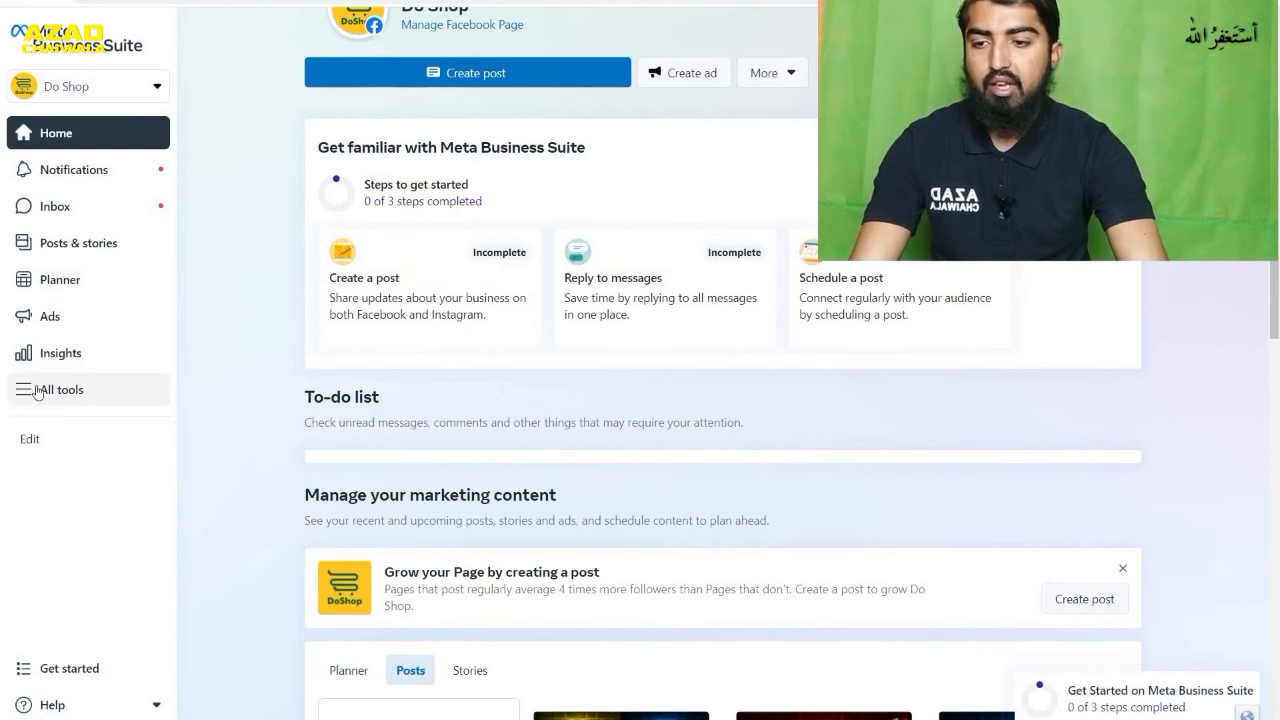
- Open Ads Manager from Meta Business Suite and create a new campaign with the Engagement objective
left_click(25, 395)
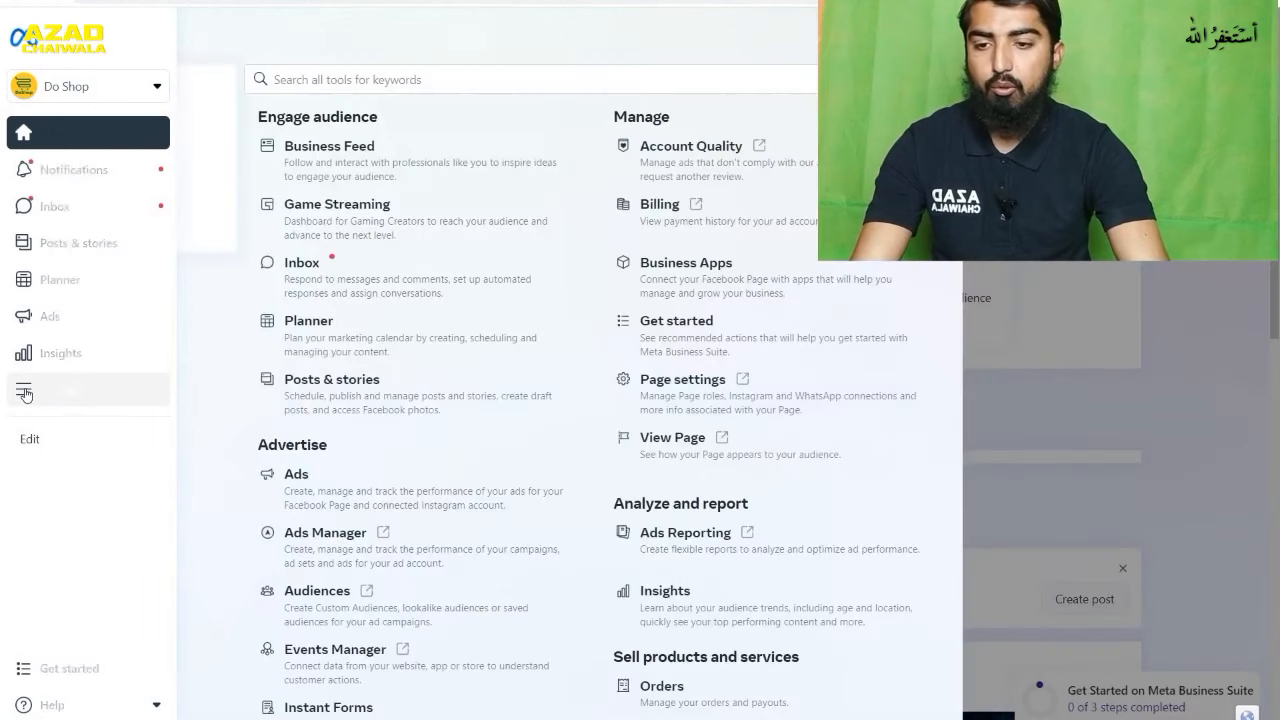
left_click(380, 556)
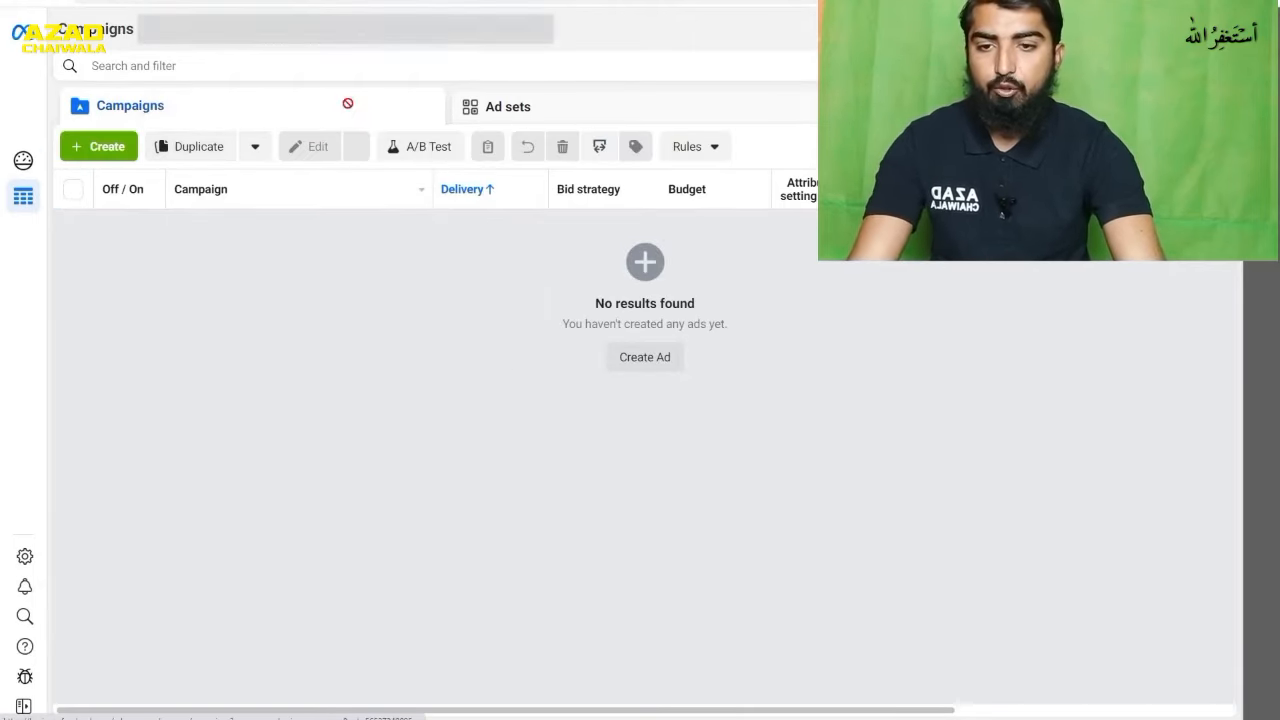
left_click(112, 157)
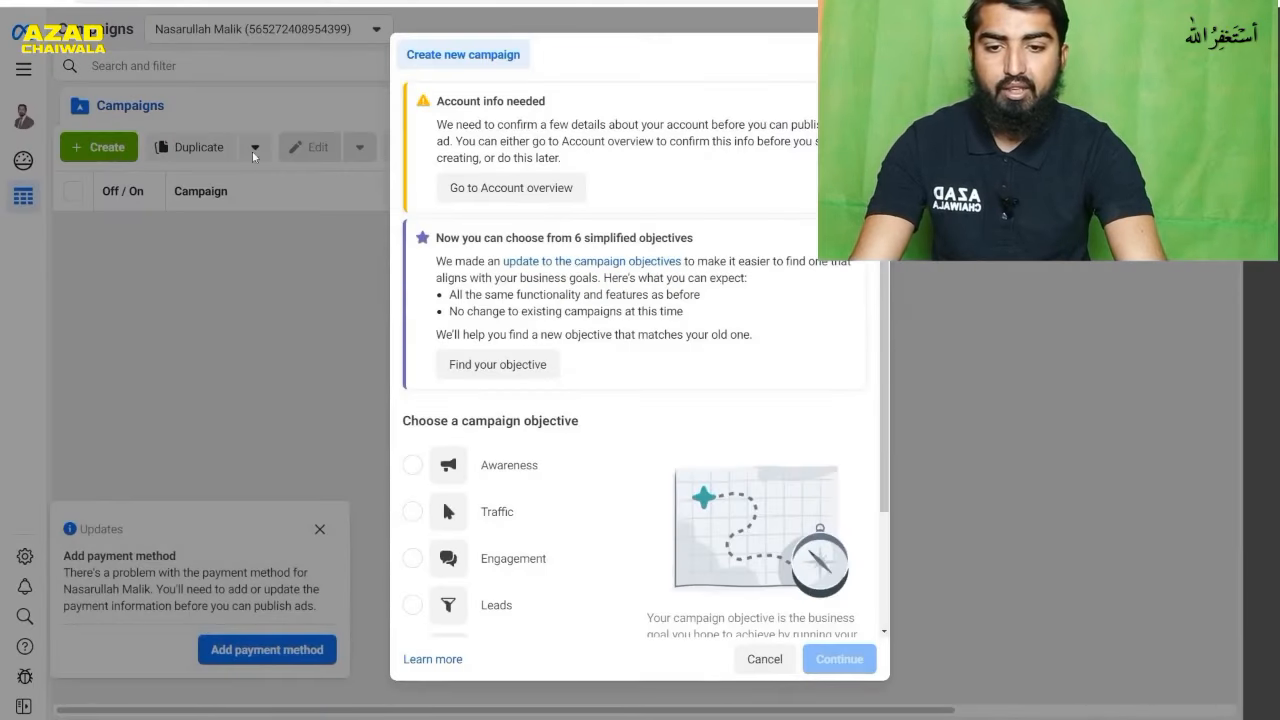
scroll(636, 335, "down", 2)
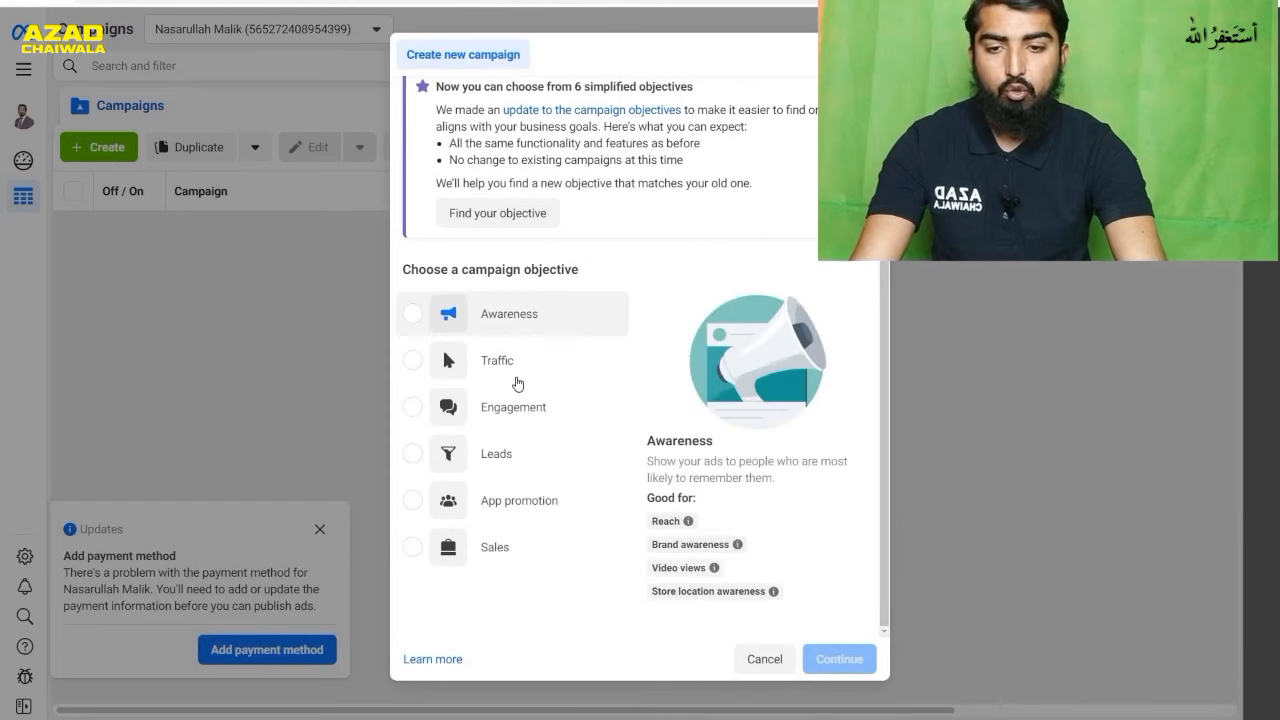
left_click(468, 416)
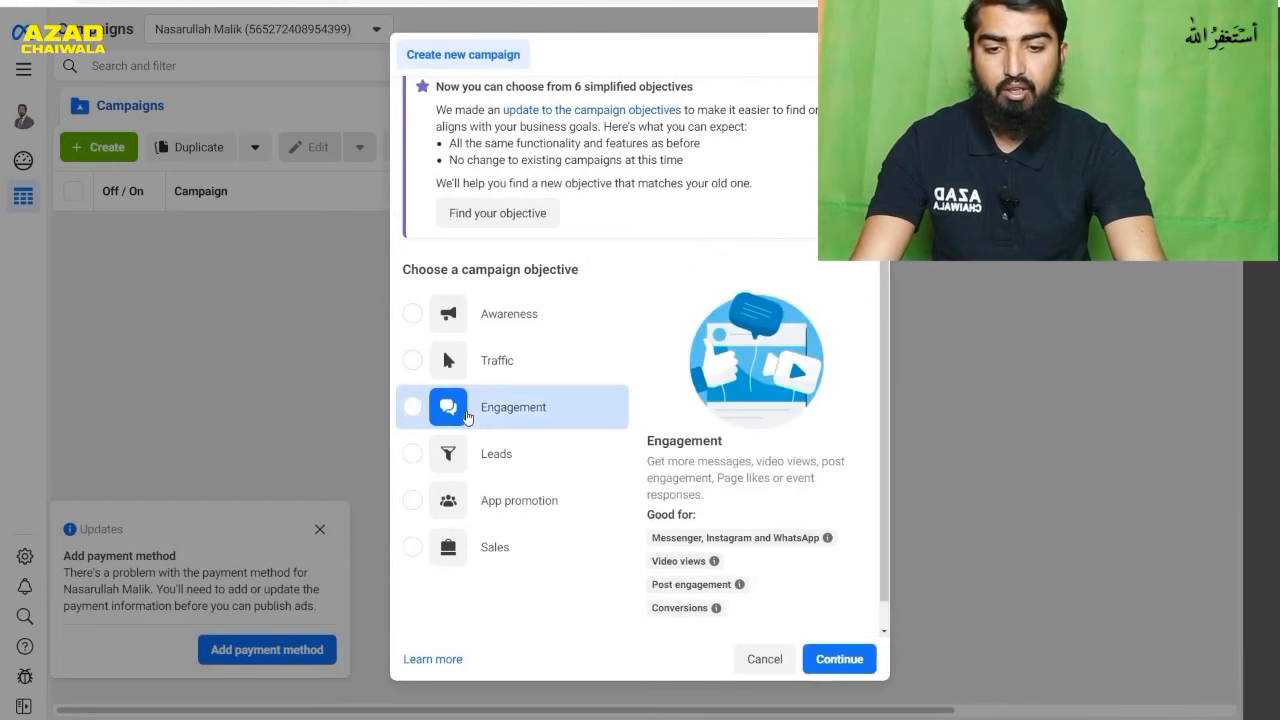
left_click(824, 657)
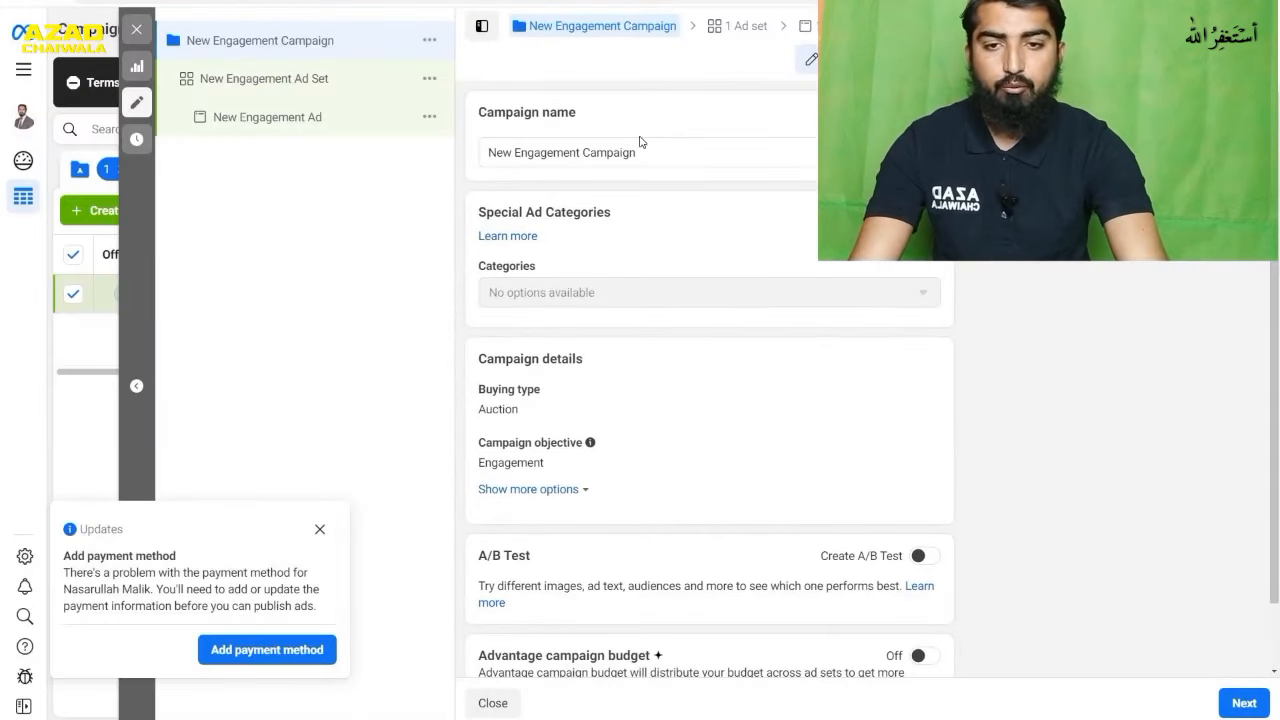
- Rename the campaign as "Engagement Campaign" by removing the word "New" from its name
triple_click(583, 160)
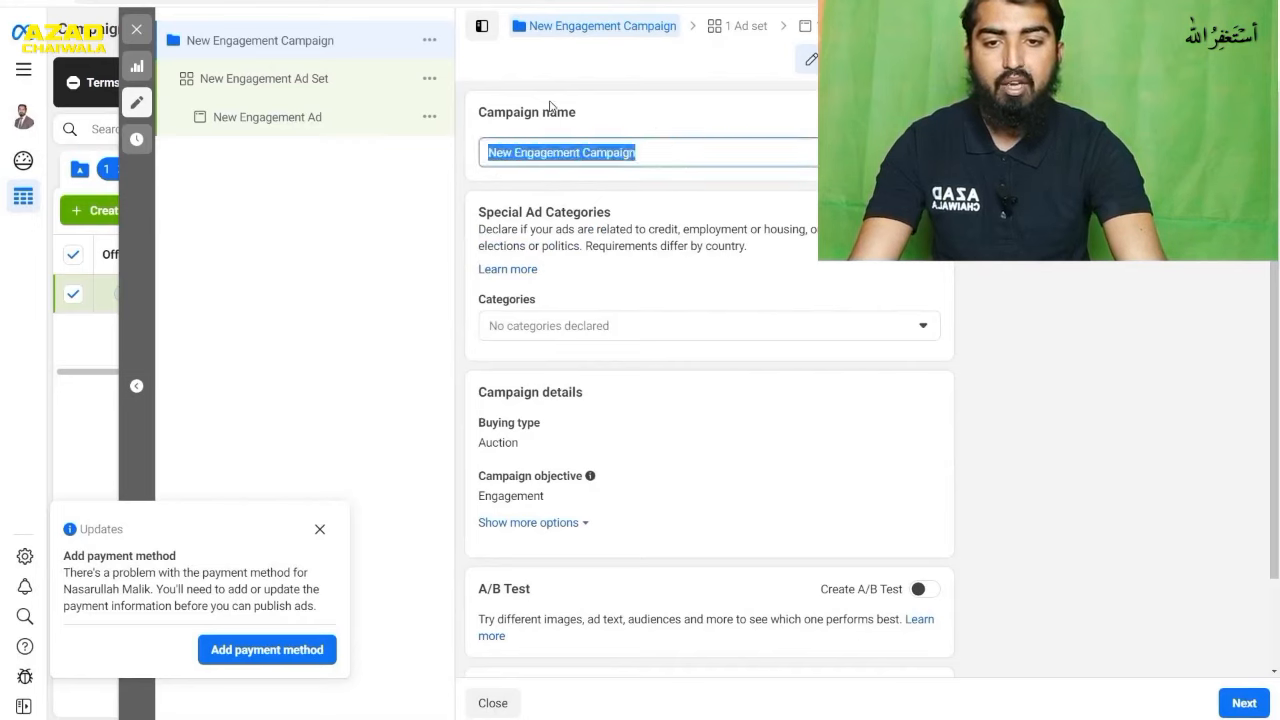
left_click(517, 153)
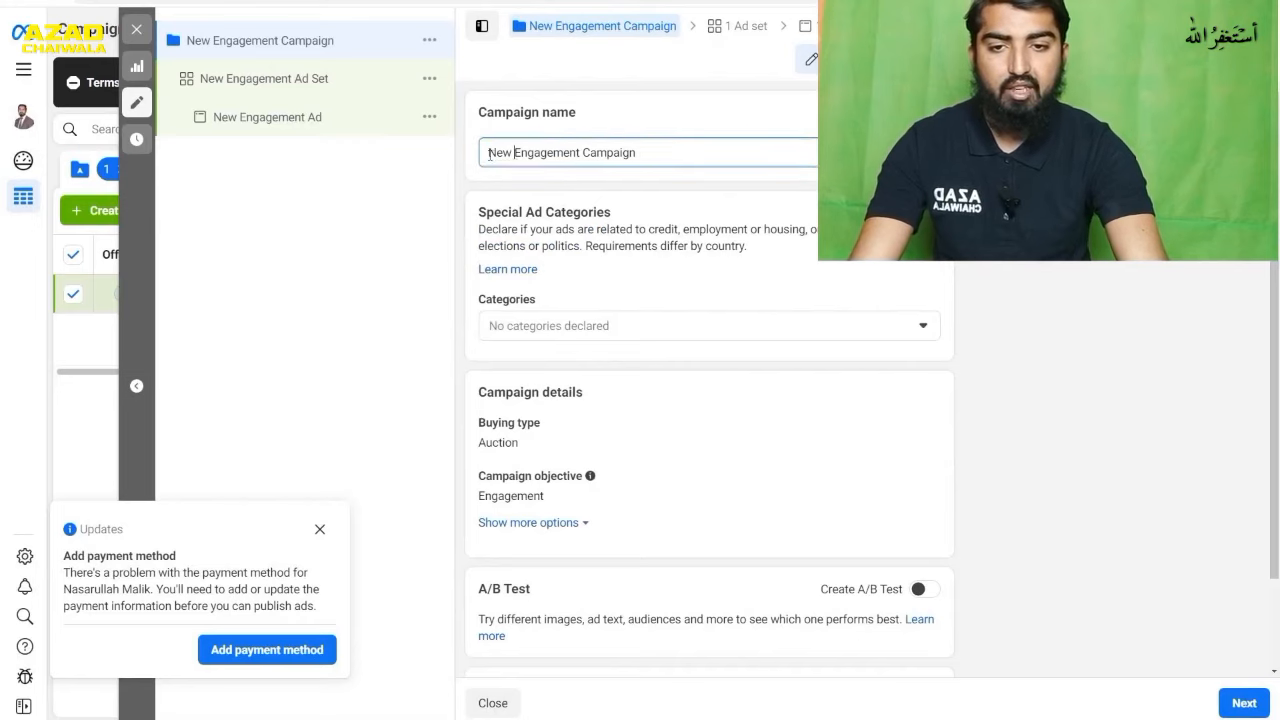
left_click_drag(517, 153, 485, 160)
left_click(513, 153)
key("BackSpace")
key("BackSpace")
key("BackSpace")
key("BackSpace")
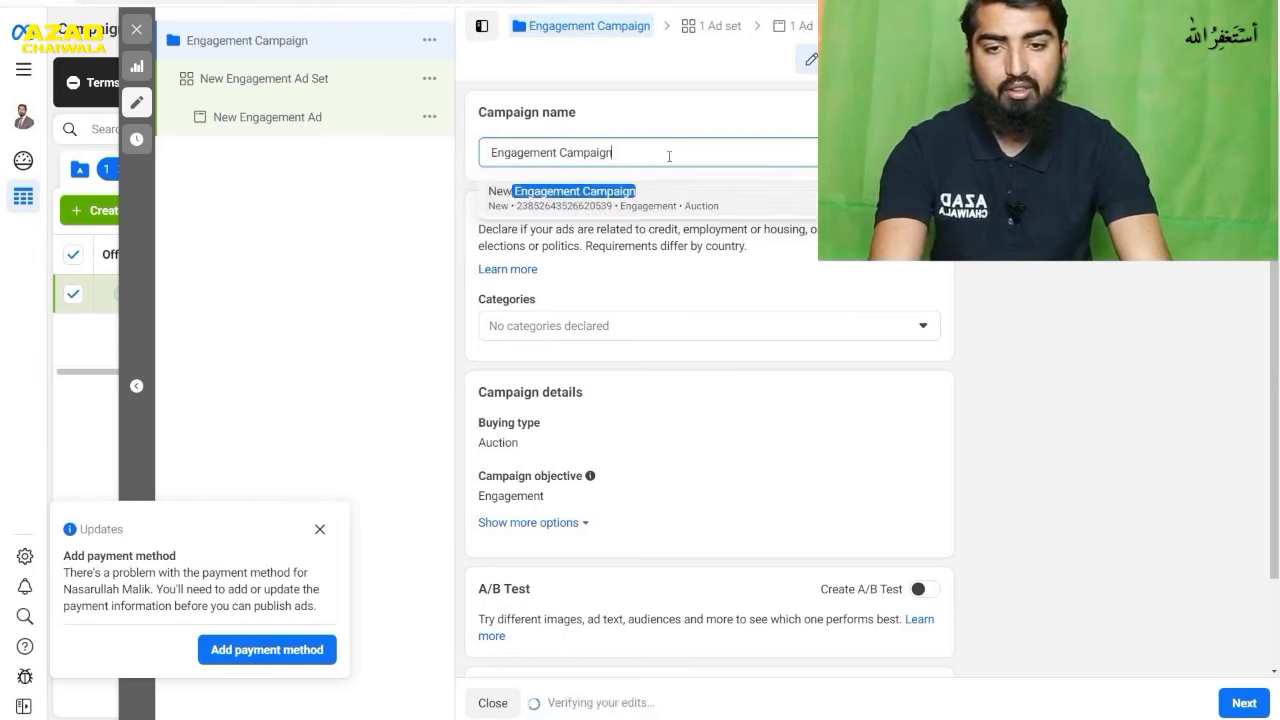
left_click(688, 128)
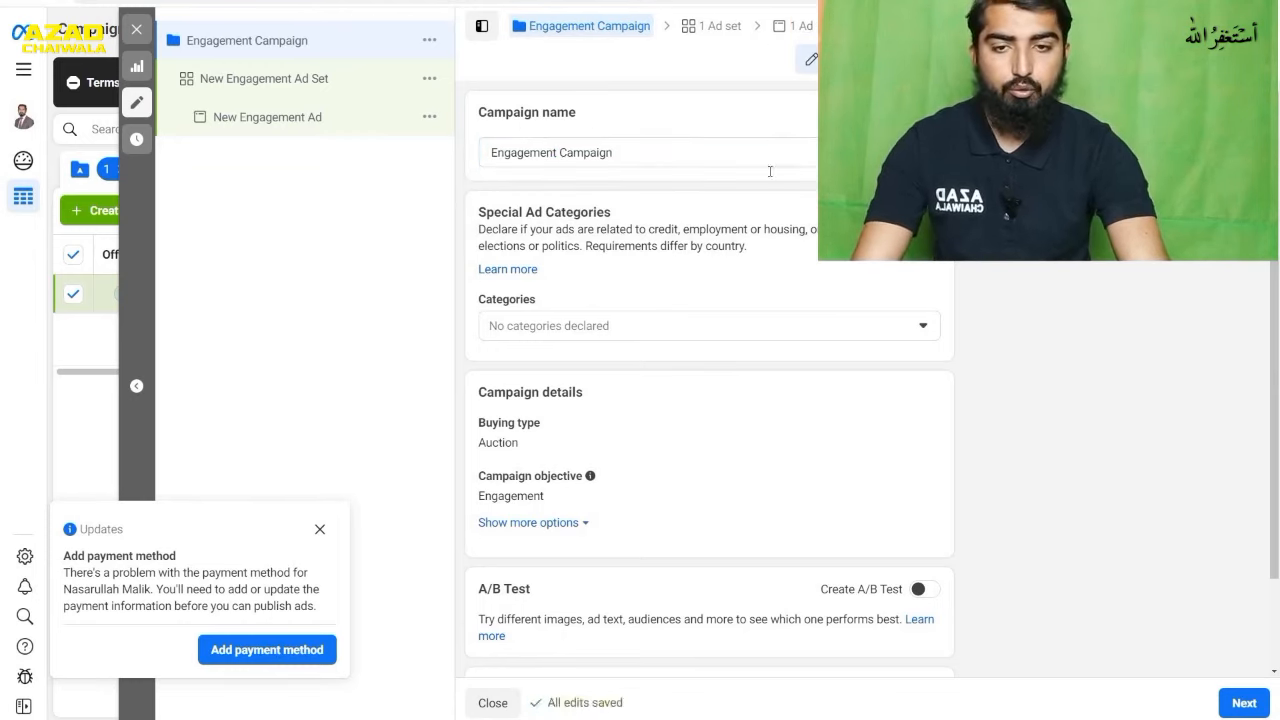
- Open the campaign's ad set and select Do Shop as the Facebook Page, leaving Messaging Apps as the conversion location
left_click(700, 27)
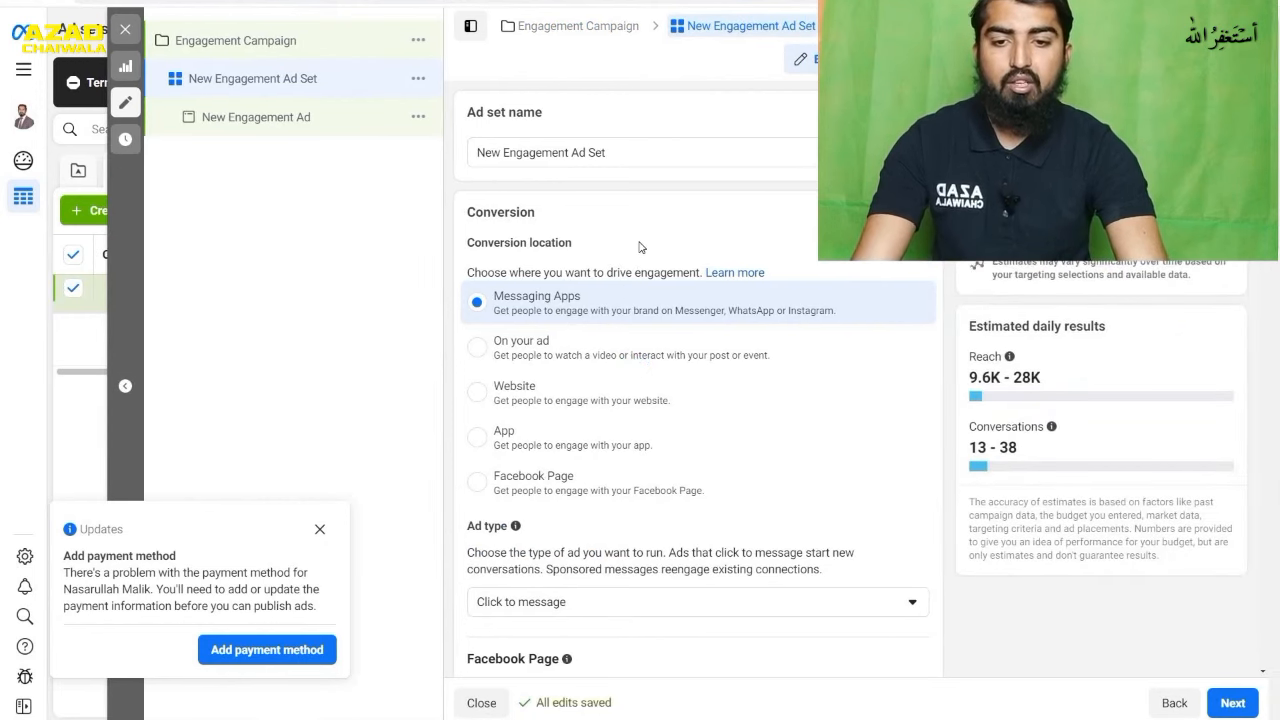
scroll(743, 247, "down", 1)
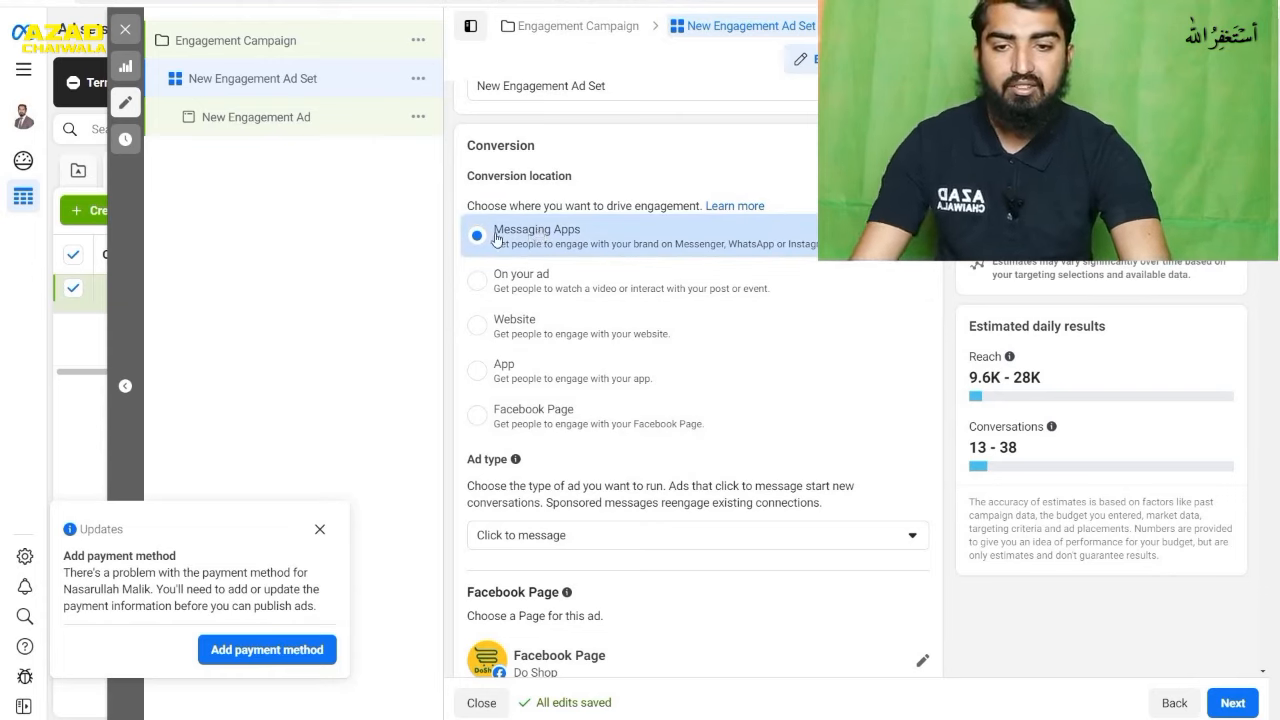
scroll(660, 250, "down", 5)
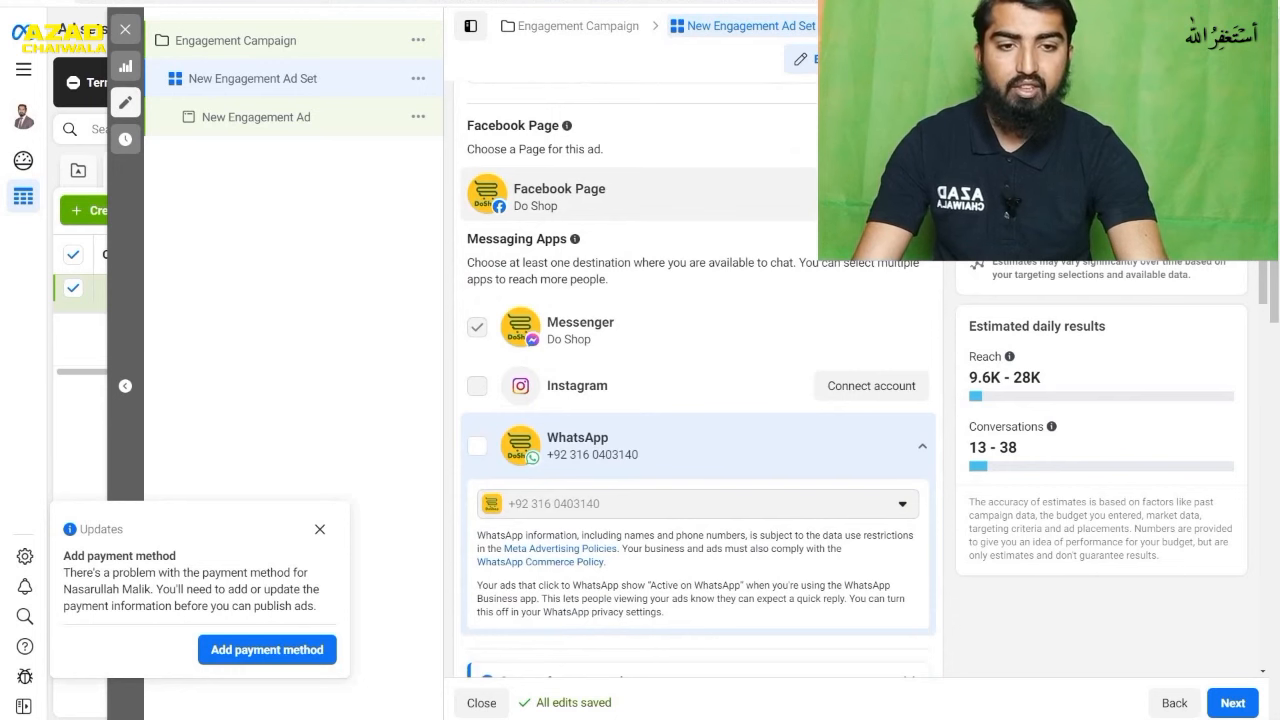
left_click(768, 198)
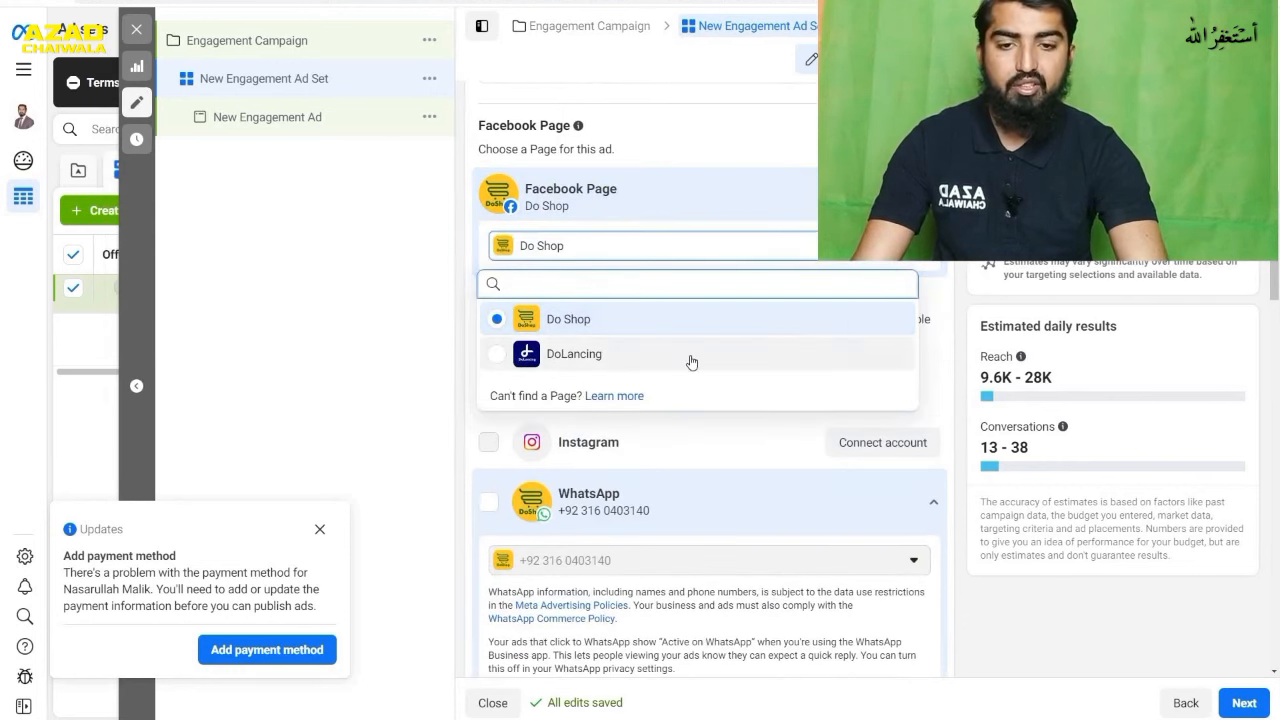
left_click(630, 320)
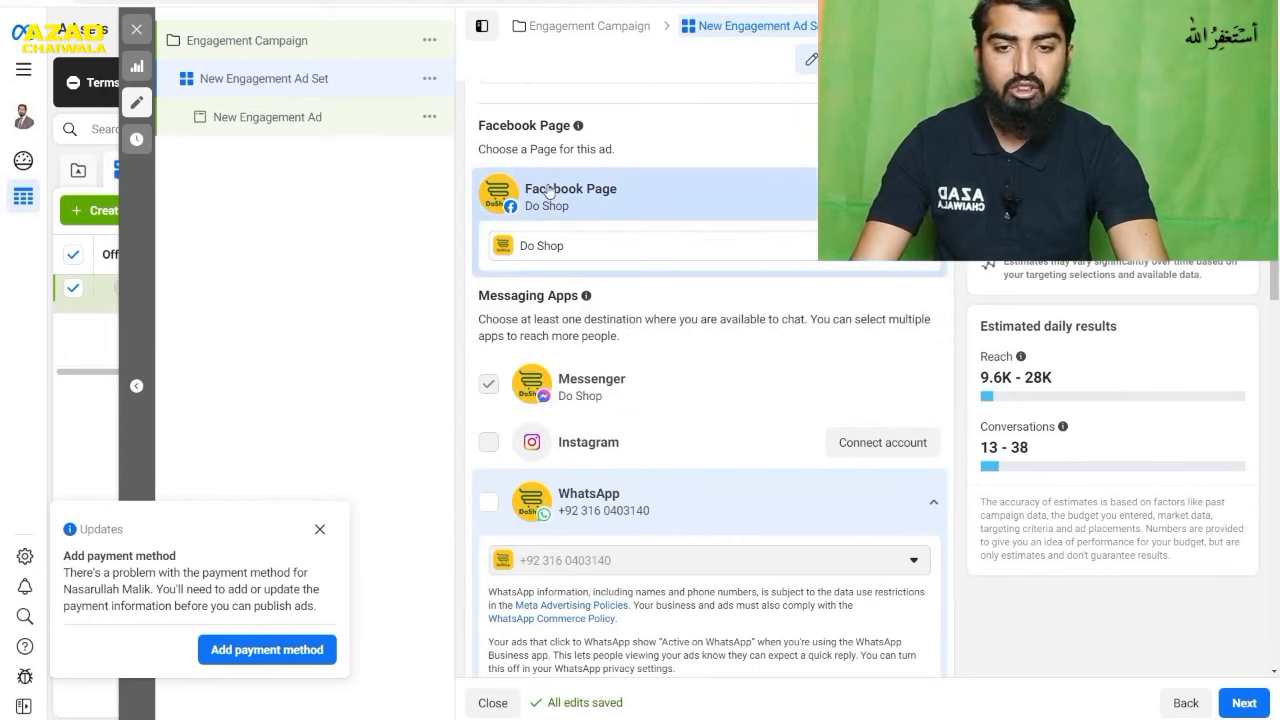
- Make WhatsApp the ad set's only messaging destination by enabling it and deselecting Messenger
scroll(714, 303, "down", 1)
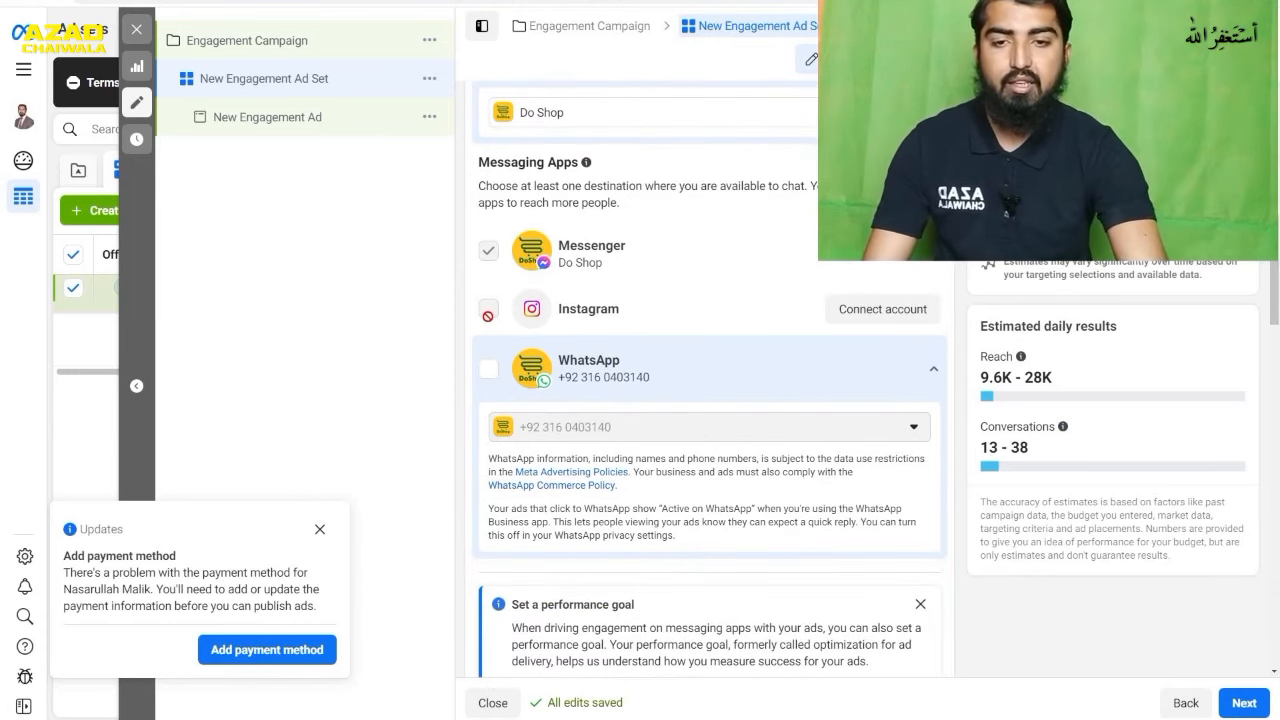
mouse_move(488, 316)
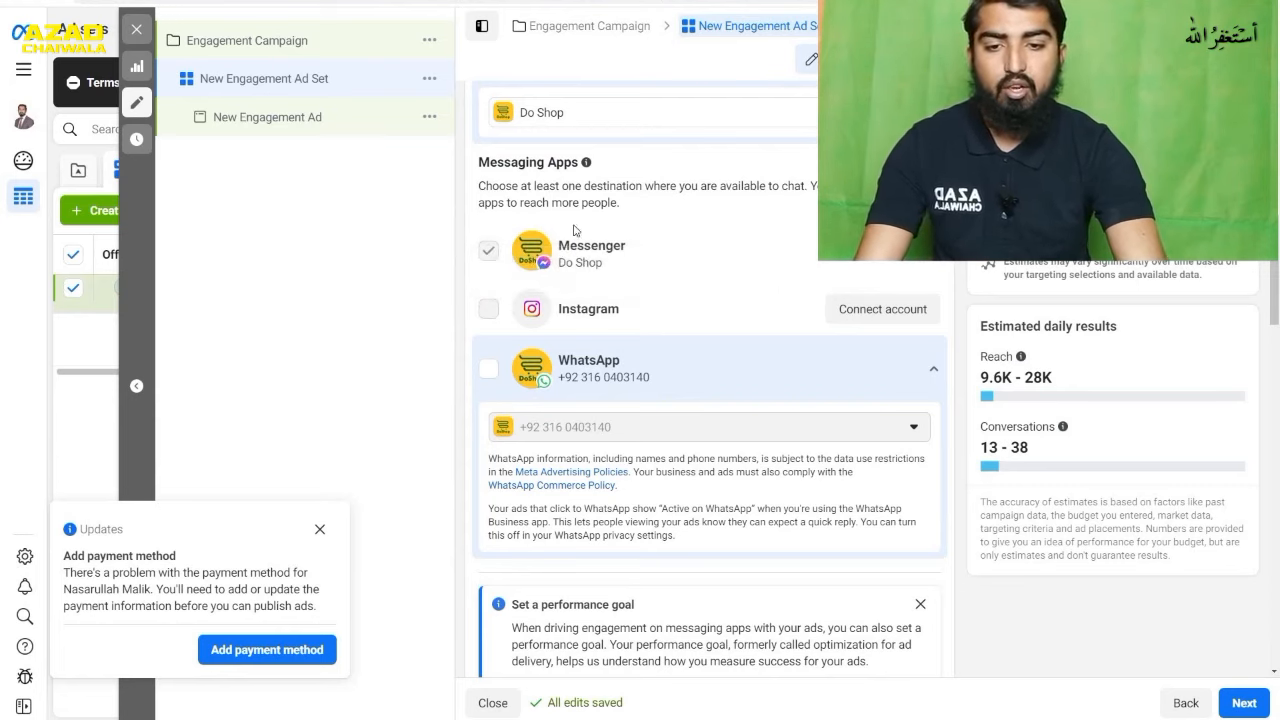
left_click(489, 369)
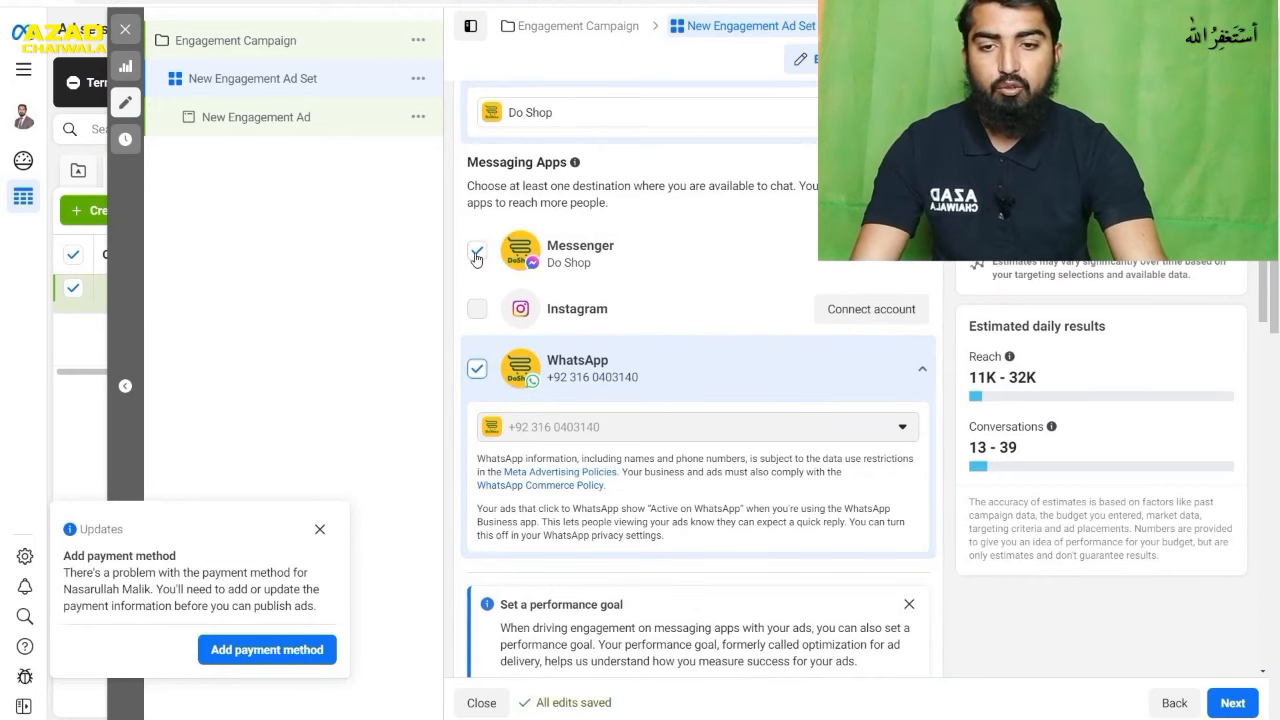
left_click(477, 251)
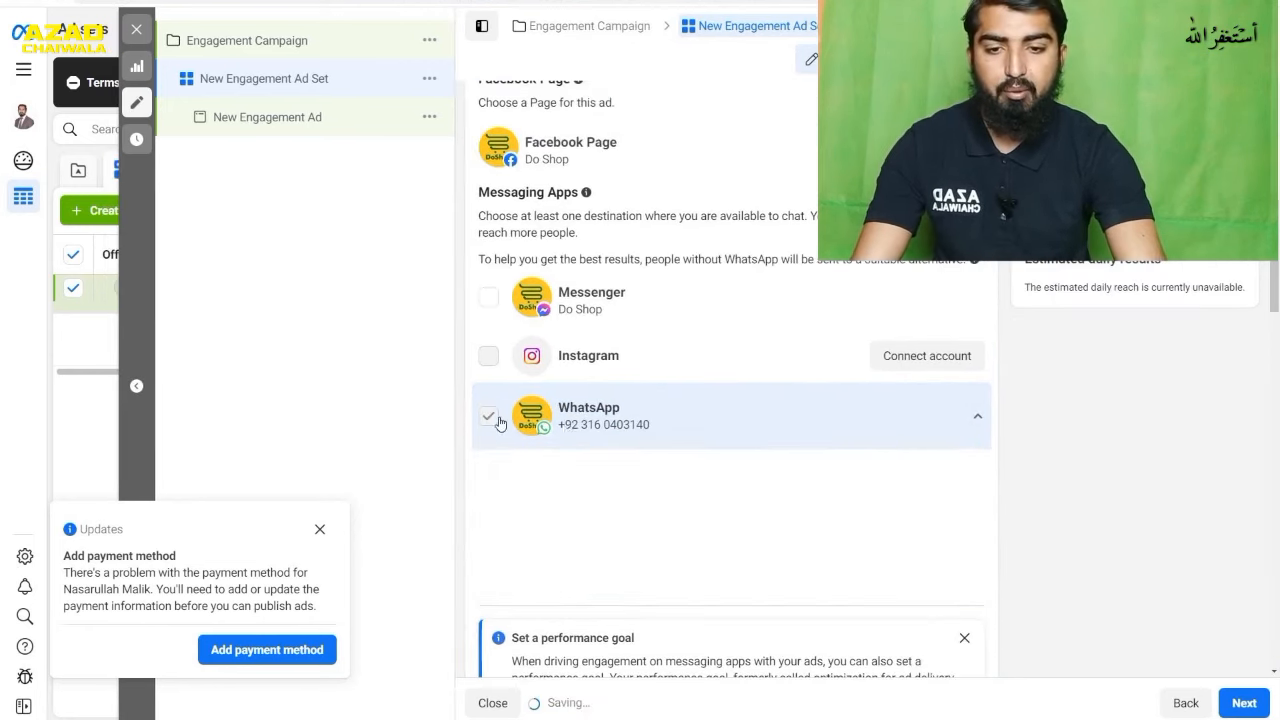
- Set the engagement ad set's daily budget to Rs1,000
scroll(743, 374, "down", 5)
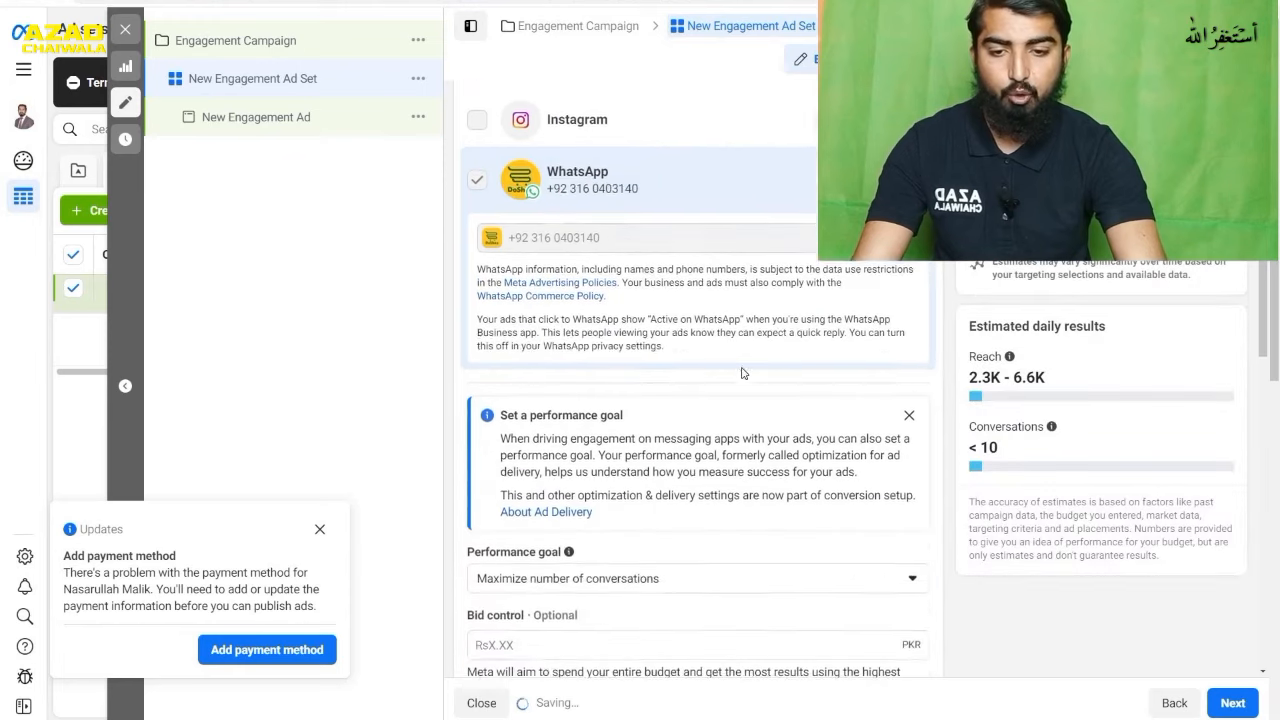
scroll(765, 322, "down", 4)
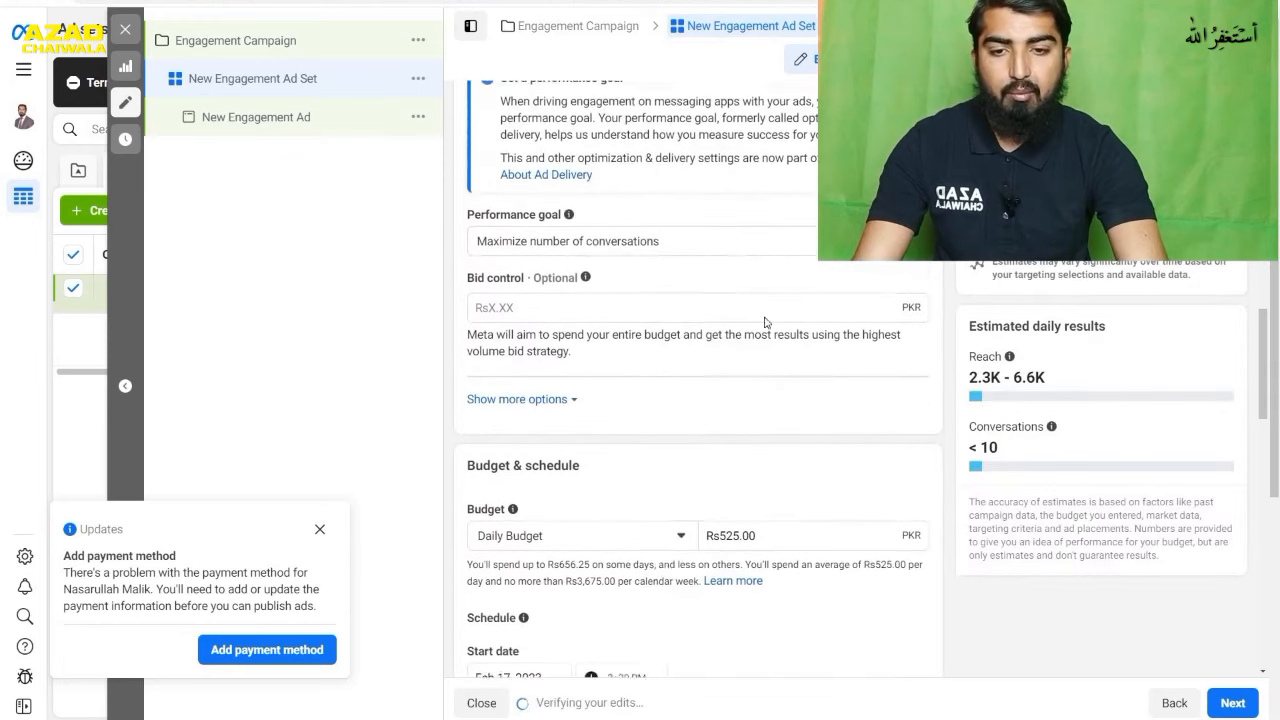
scroll(745, 285, "down", 1)
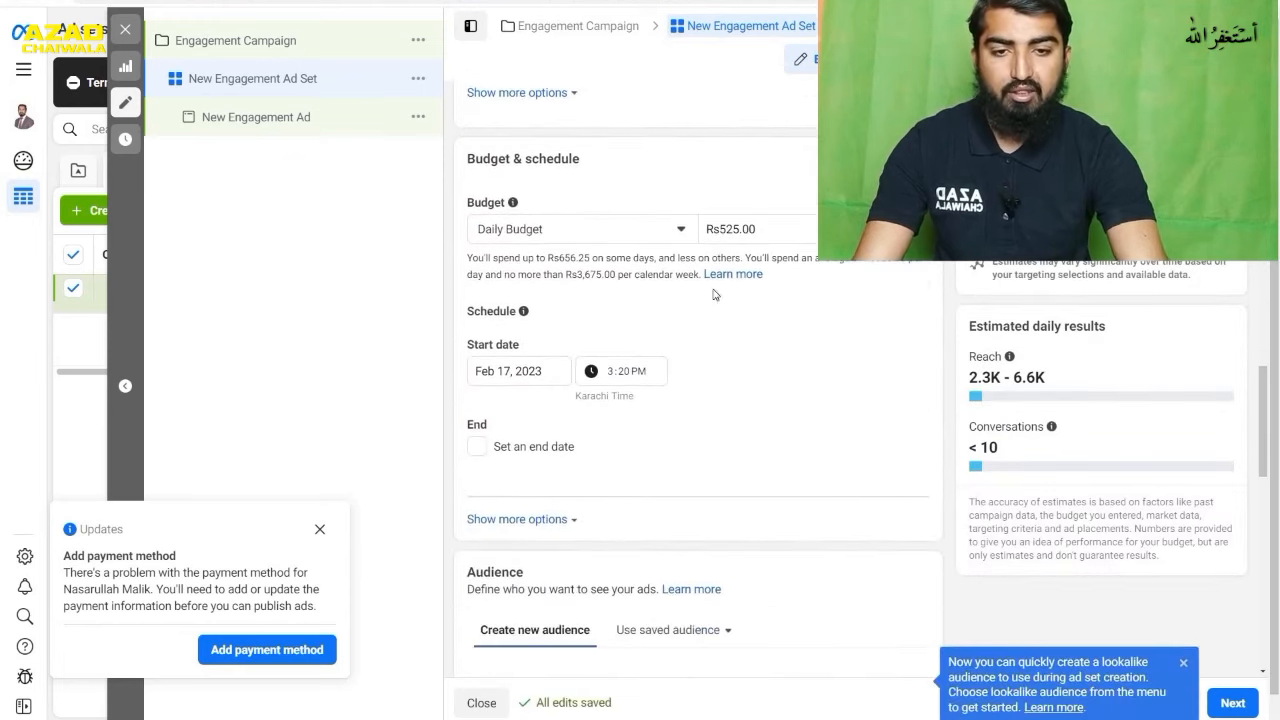
left_click_drag(770, 233, 692, 228)
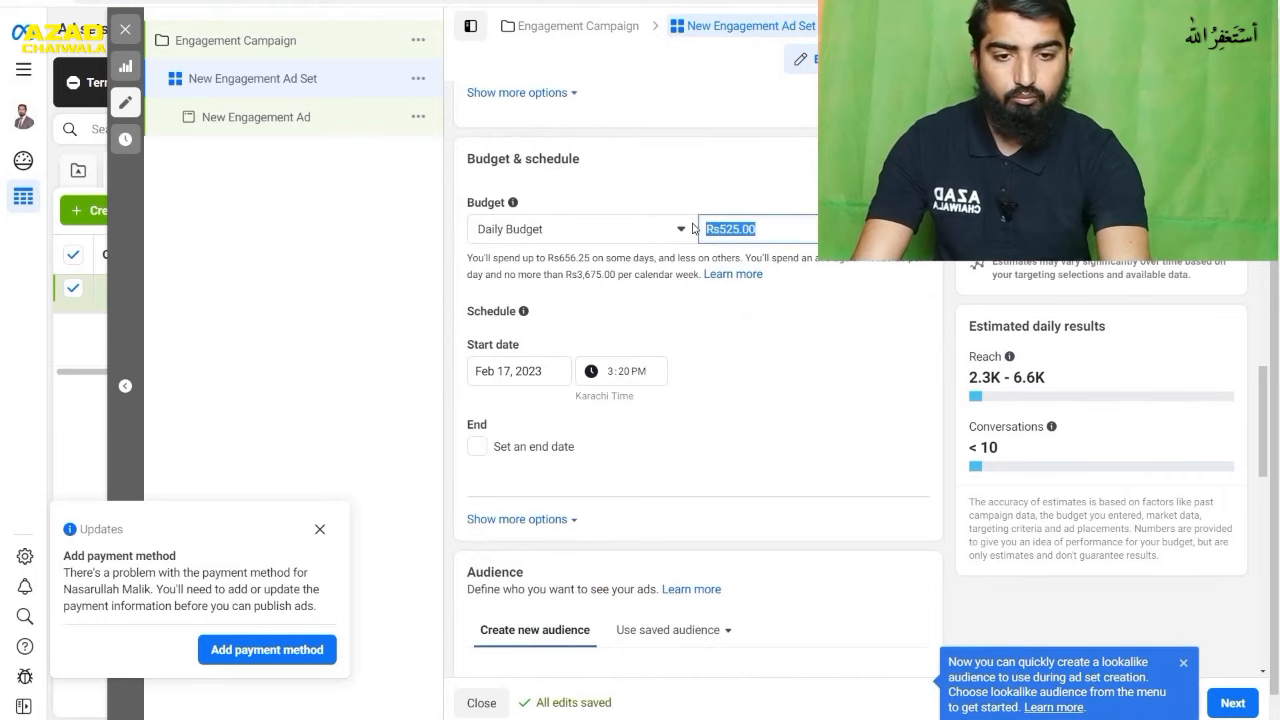
type("1,000")
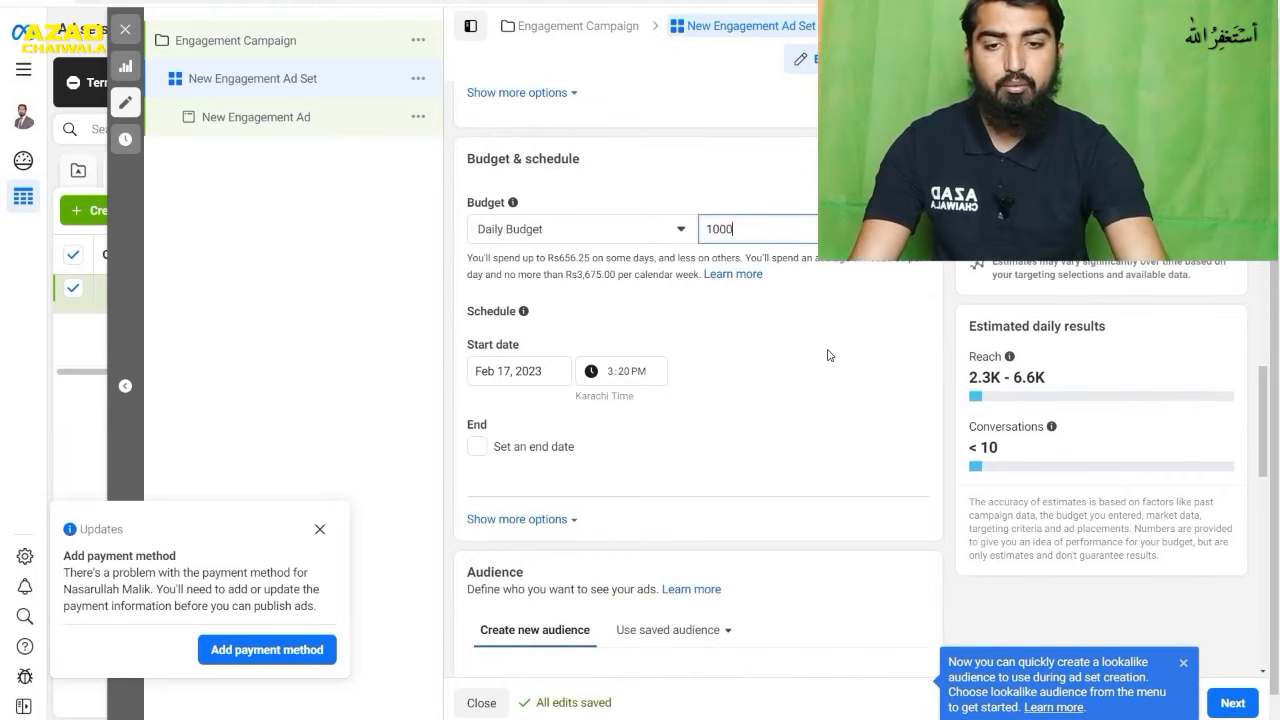
left_click(830, 355)
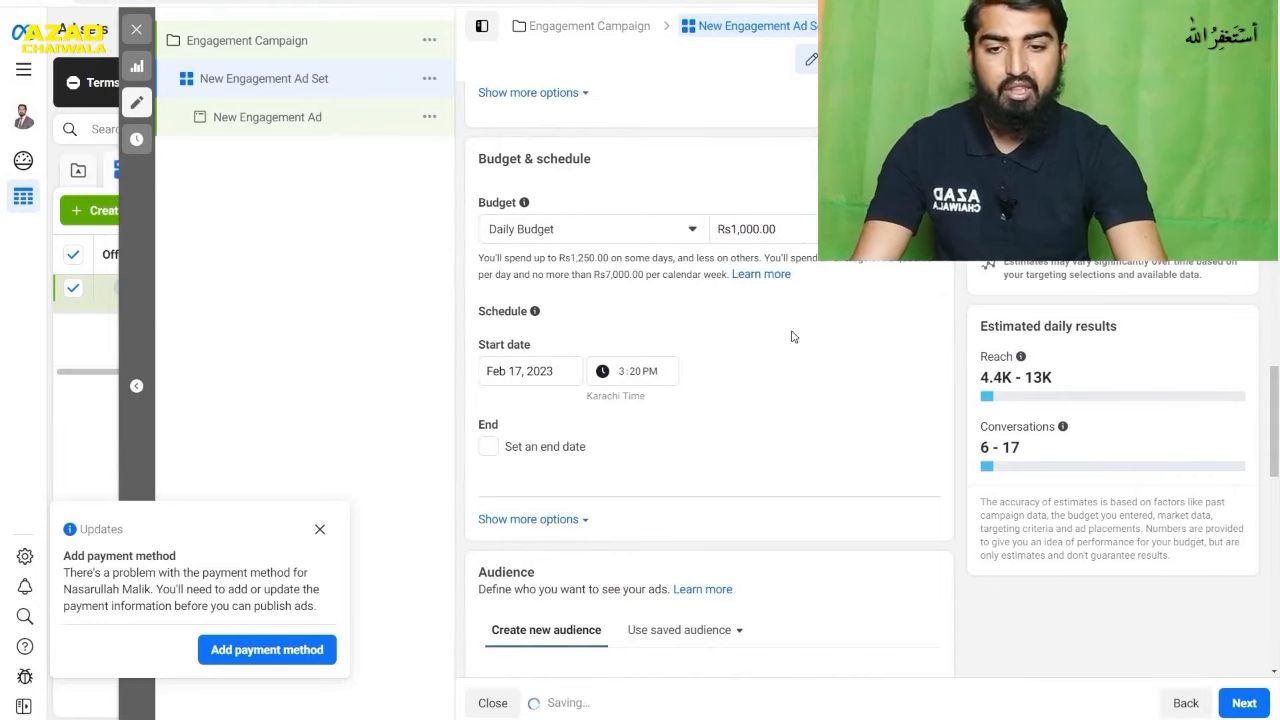
- Enable an end date for the ad set's schedule and set it to Feb 25, 2023
left_click(488, 447)
left_click(551, 485)
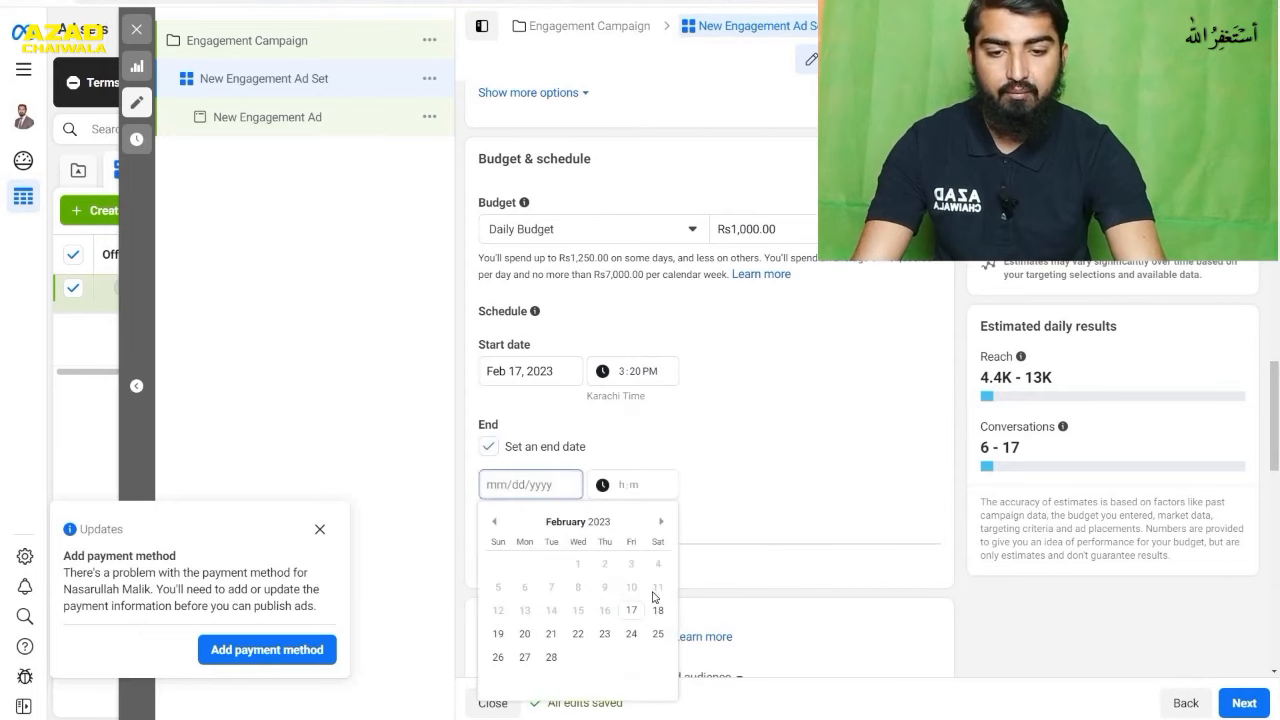
left_click(657, 634)
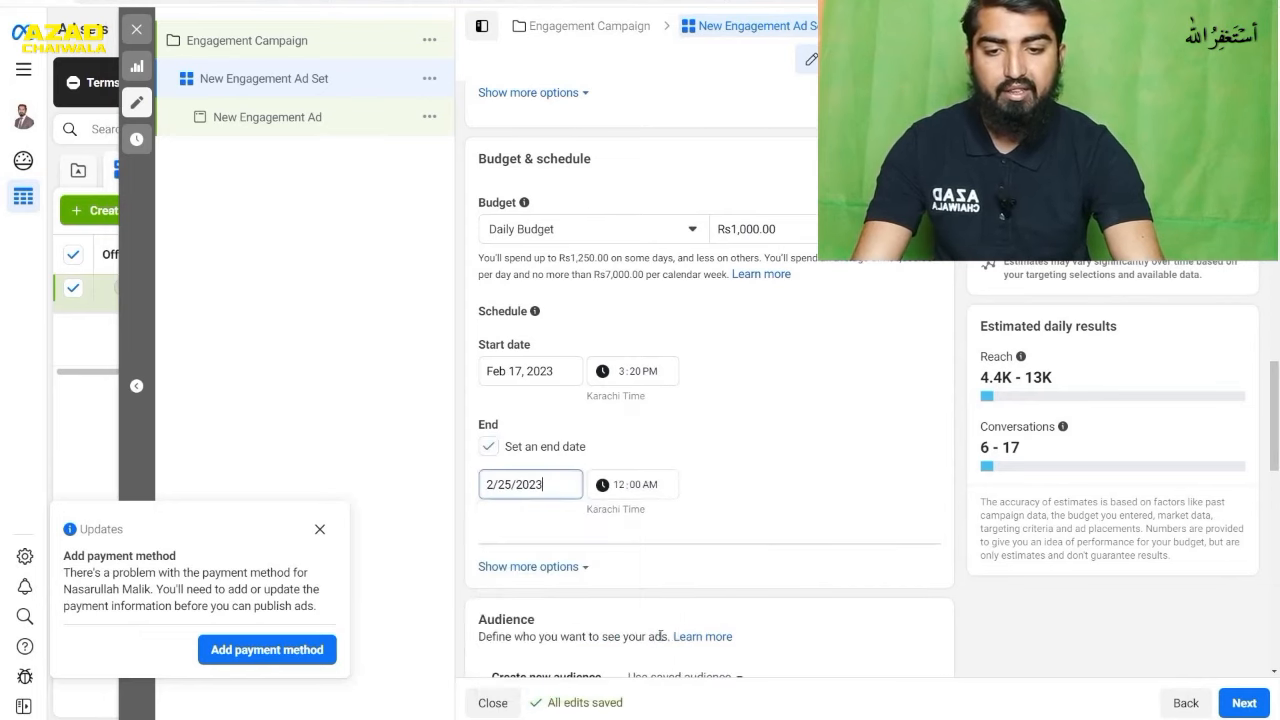
left_click(751, 407)
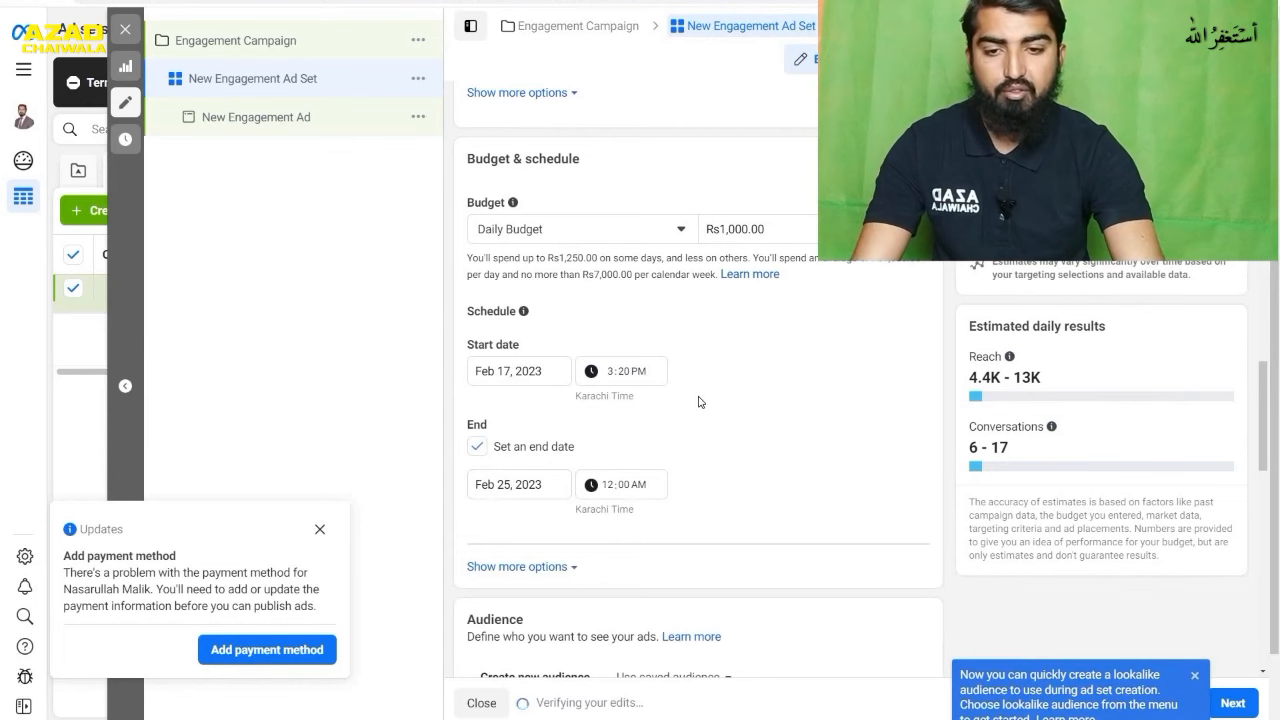
- Look over the ad set's audience and placement settings, and open the engagement ad to examine its identity, format and creative settings
scroll(738, 452, "down", 5)
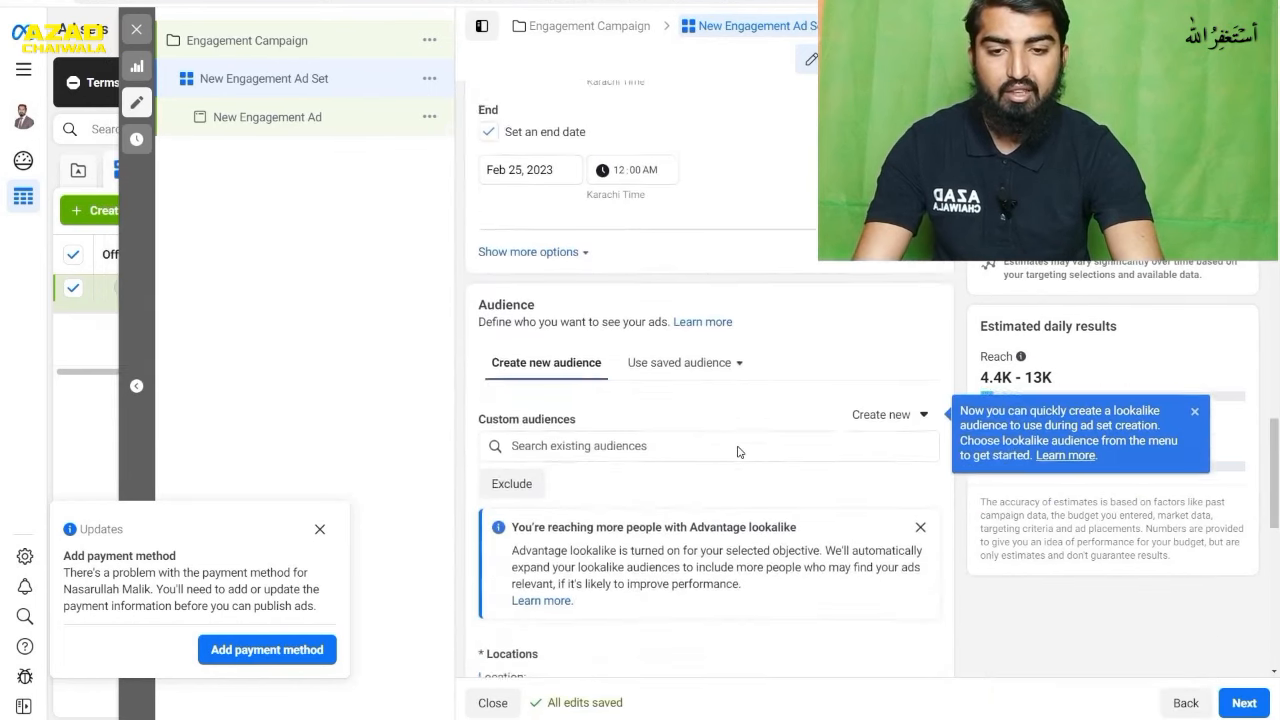
scroll(733, 448, "down", 3)
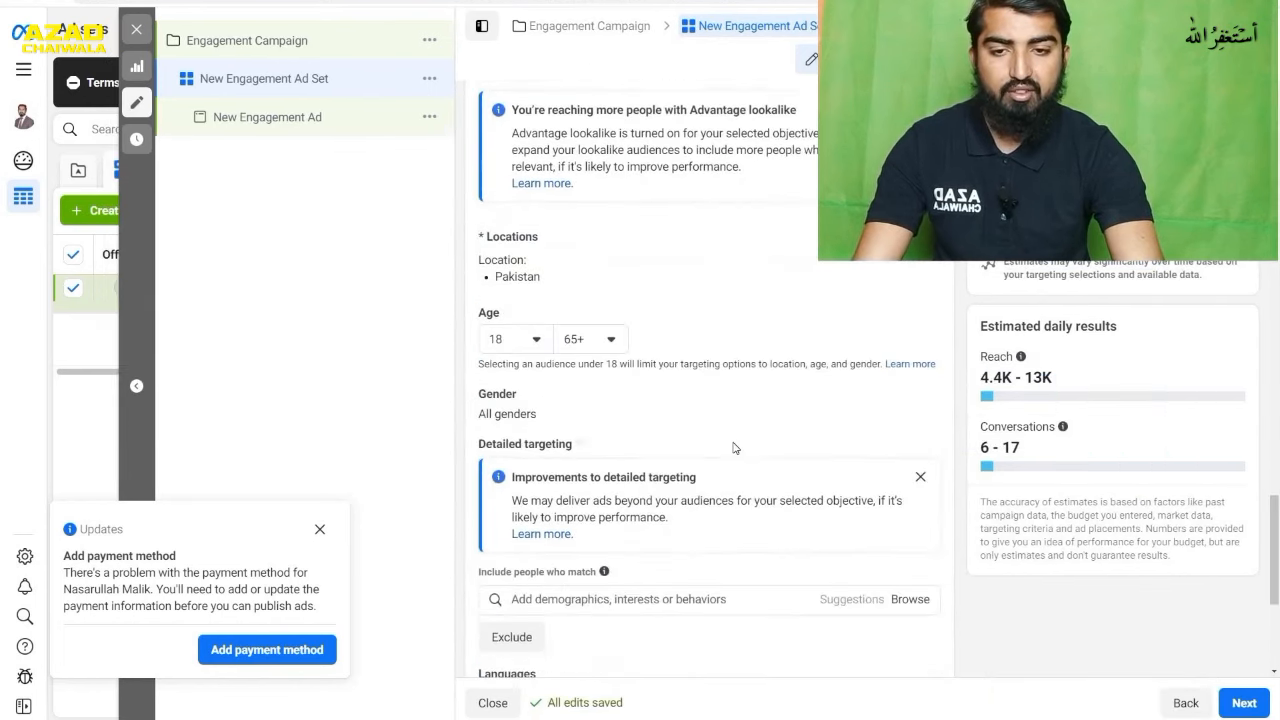
scroll(720, 442, "down", 1)
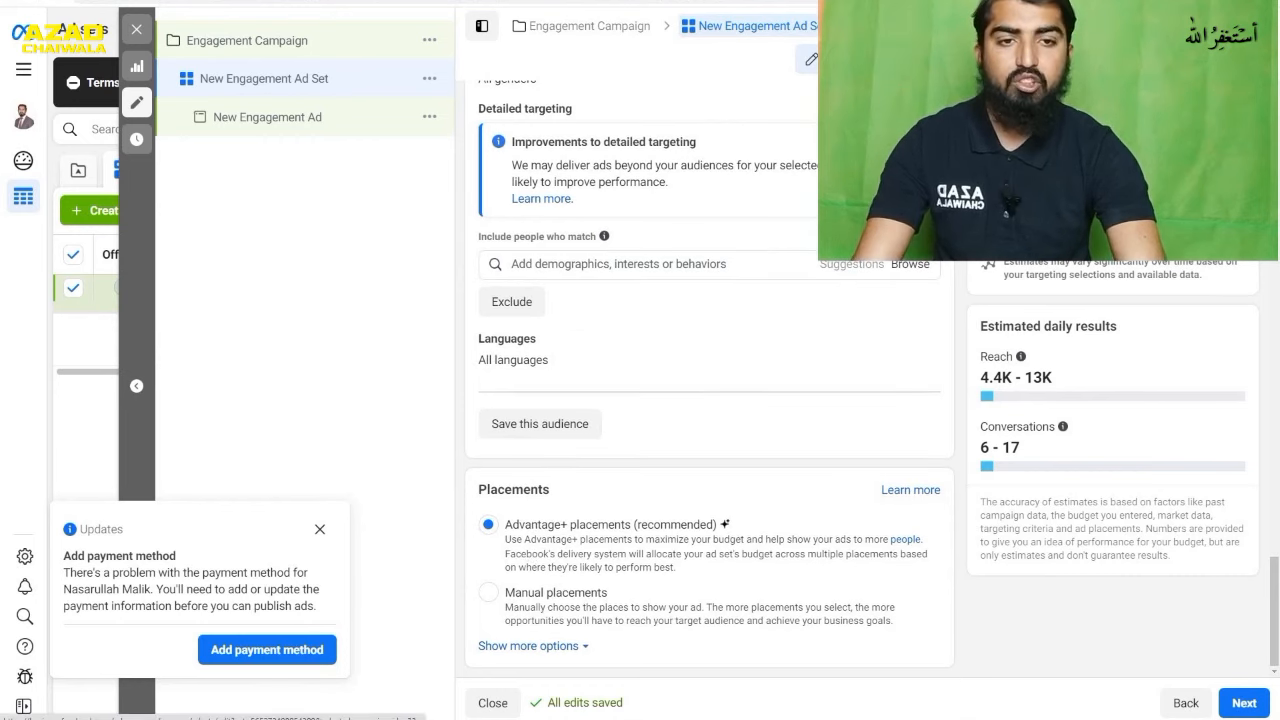
left_click(885, 26)
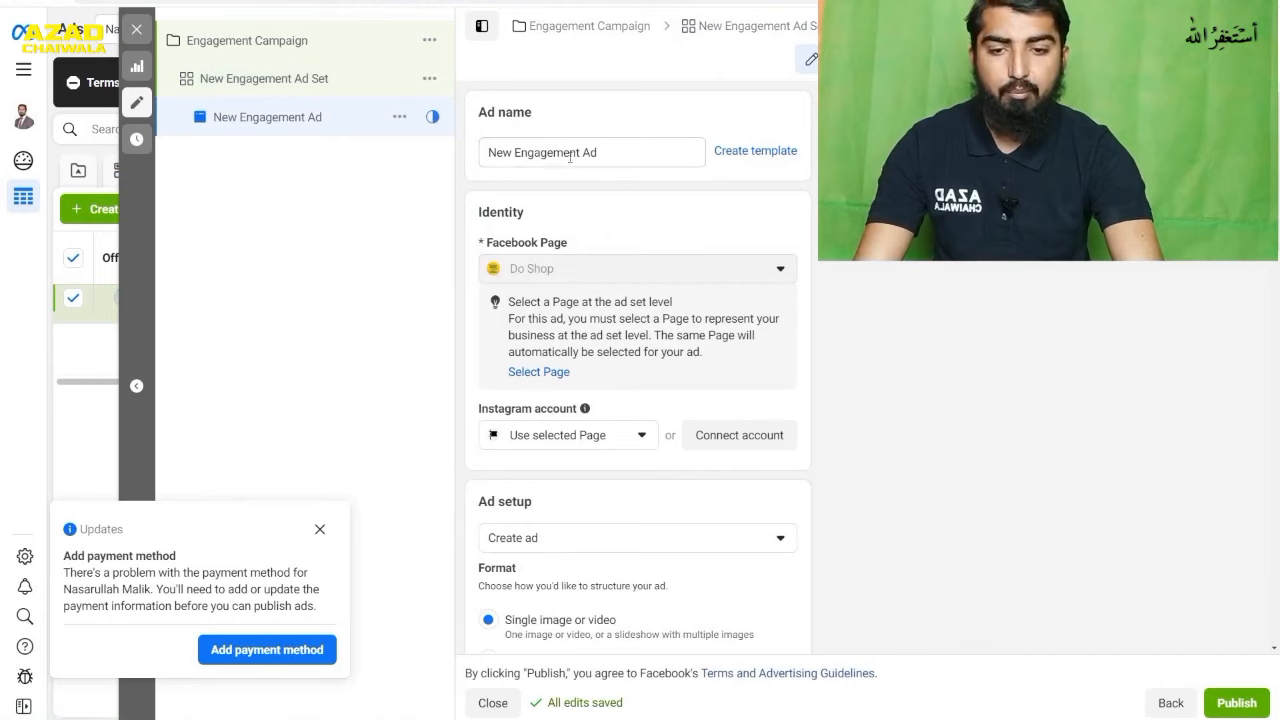
scroll(674, 262, "down", 2)
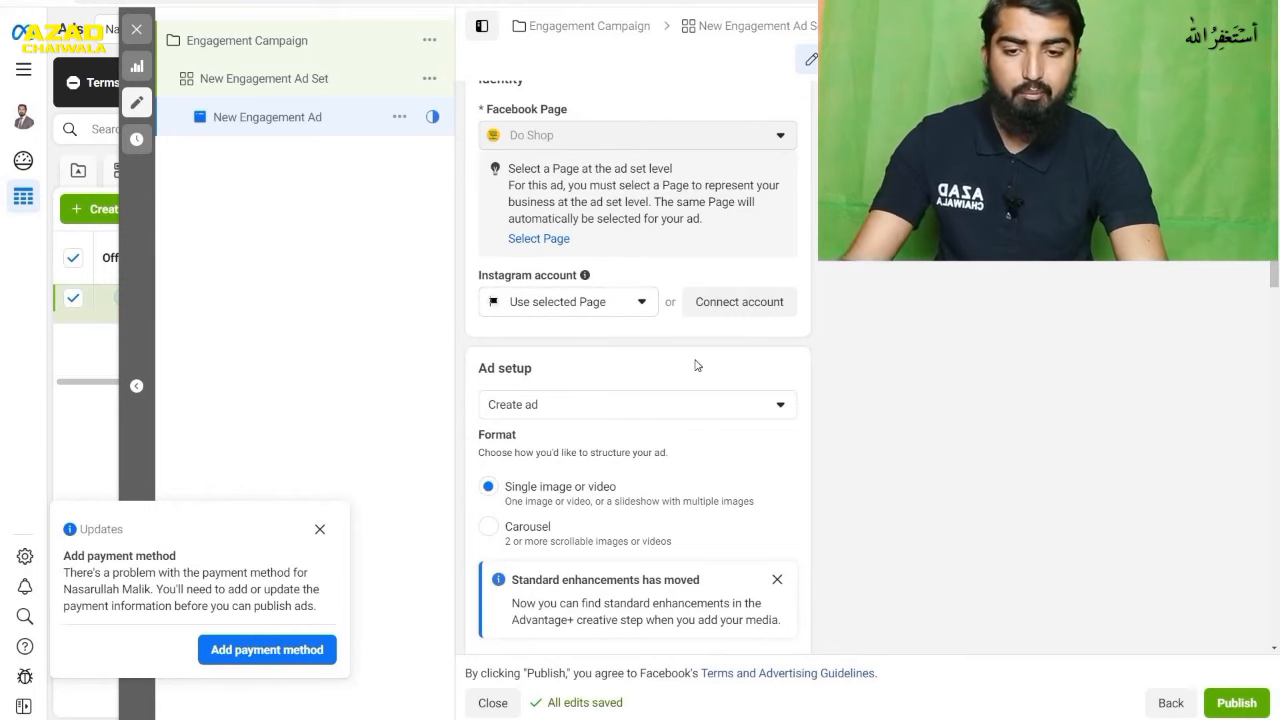
scroll(697, 366, "down", 1)
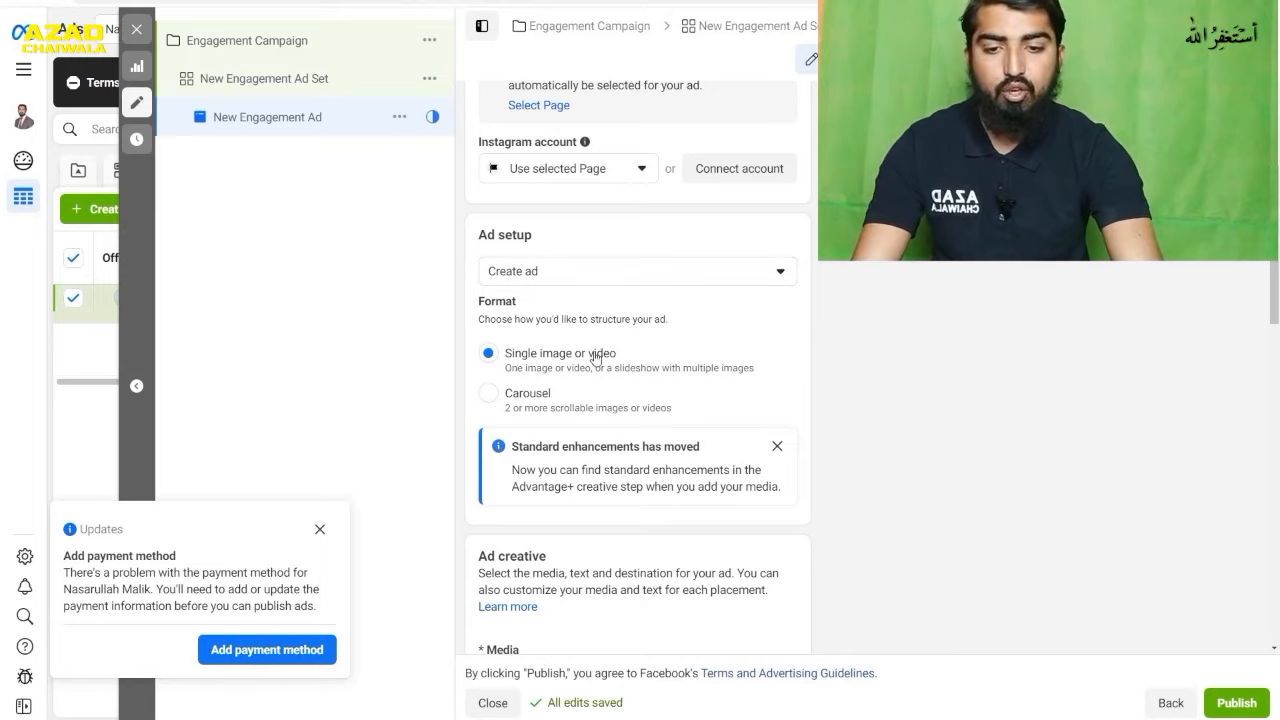
scroll(636, 355, "down", 1)
scroll(638, 356, "down", 2)
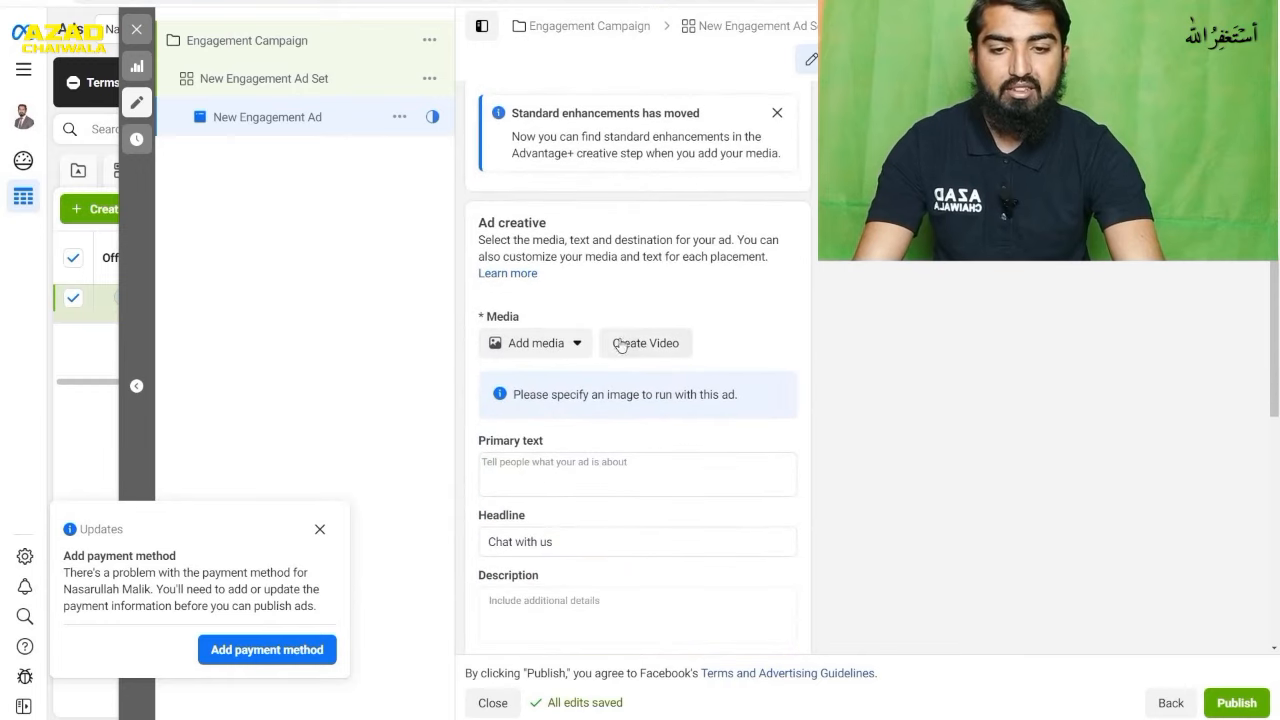
- Add the green 1224 × 1231 clock image from the Do Shop page to the ad, keeping the original crops and enhancements off
left_click(576, 344)
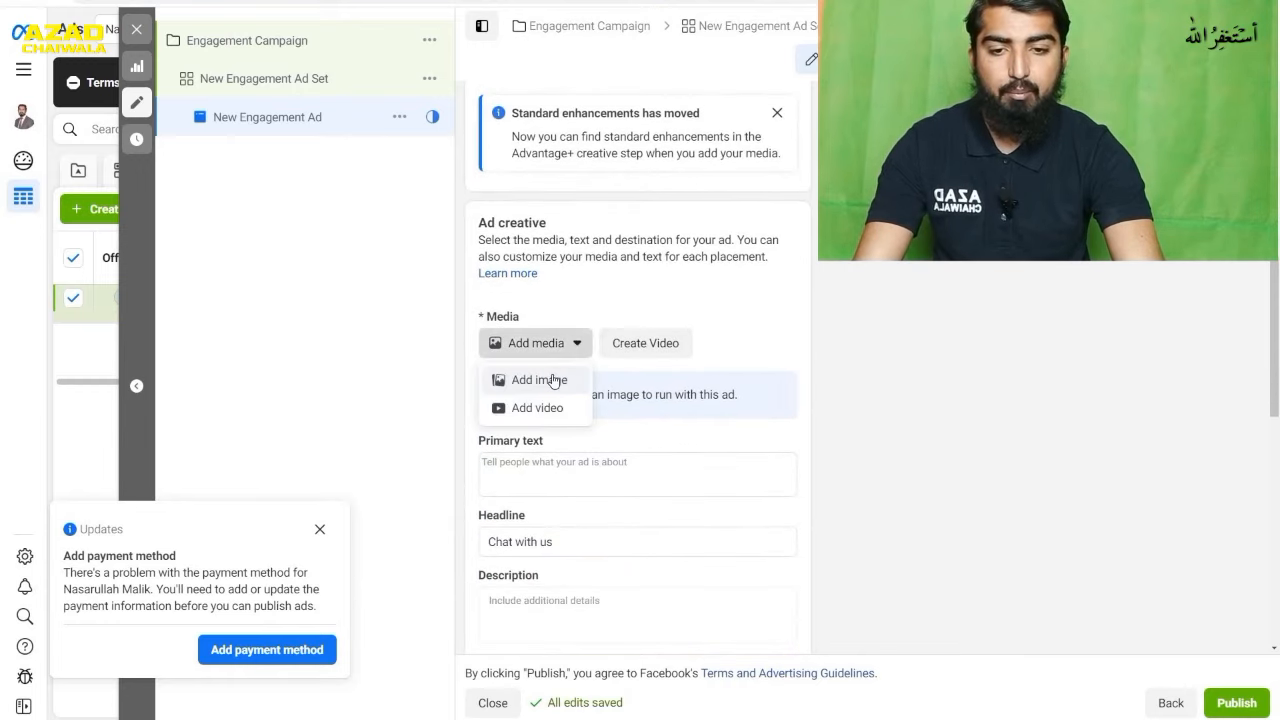
left_click(553, 379)
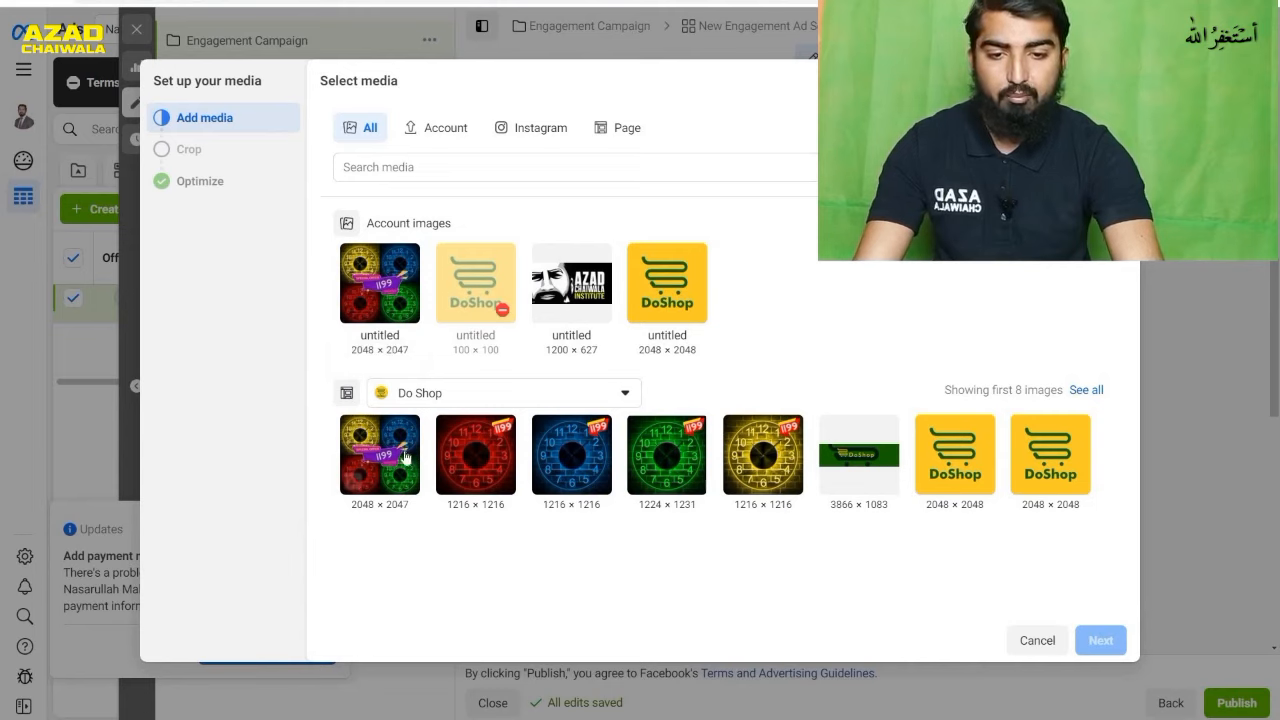
left_click(668, 458)
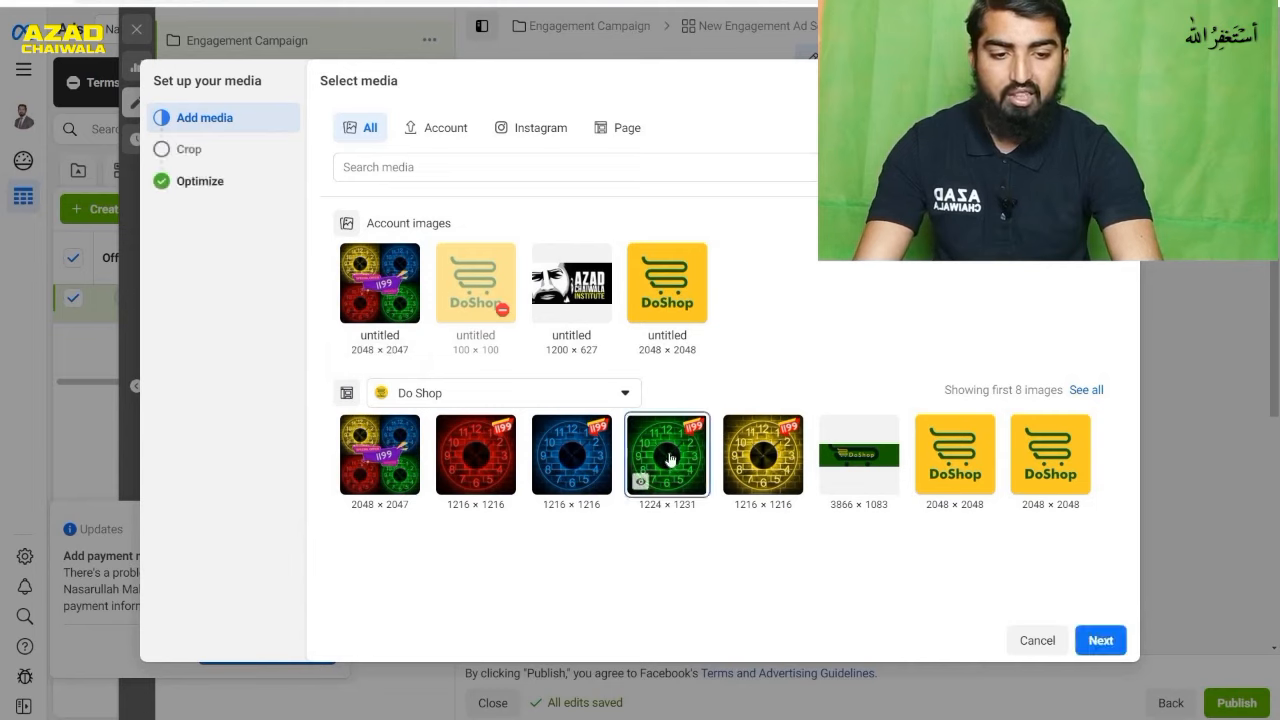
left_click(1100, 640)
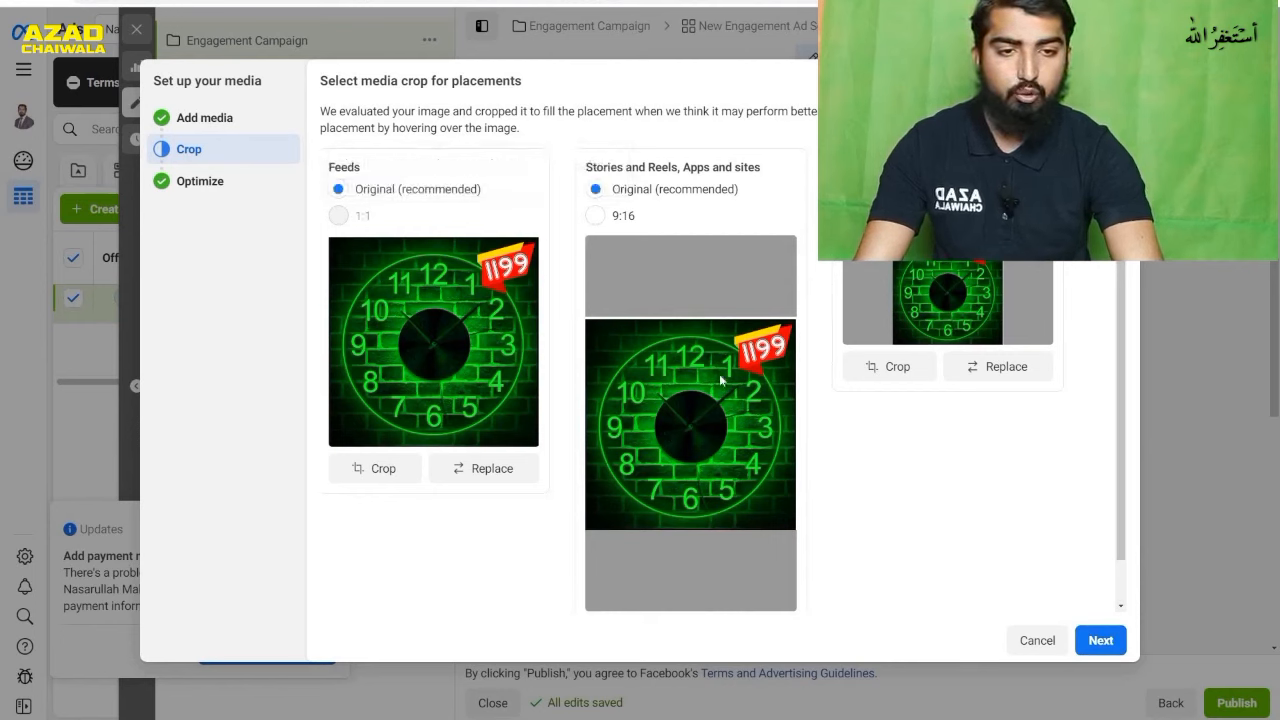
left_click(1101, 641)
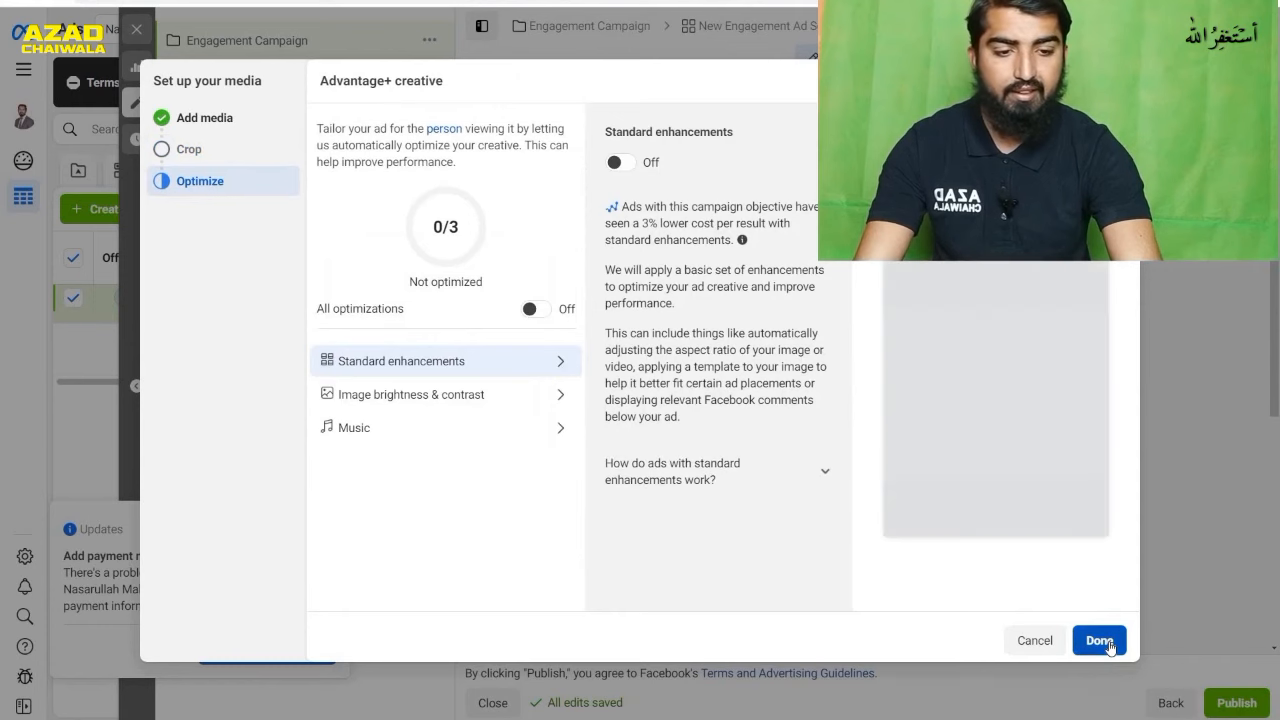
left_click(1106, 644)
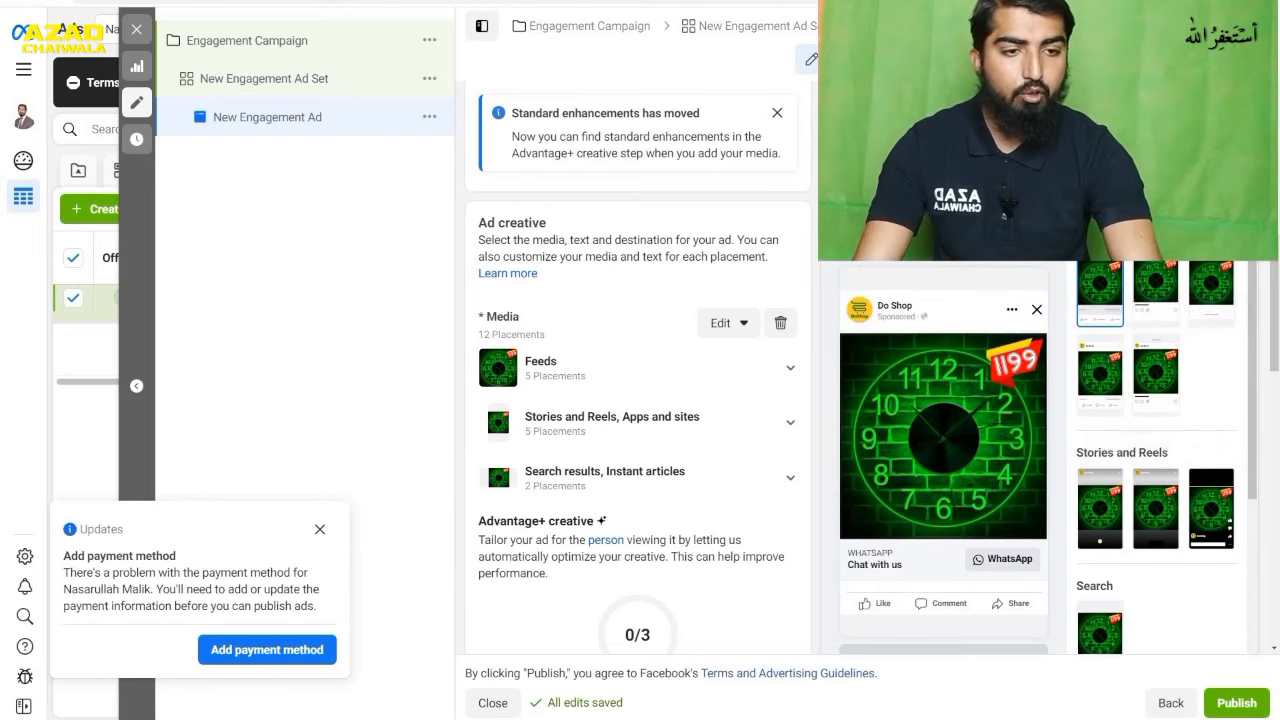
- Review the advanced preview of the ad across the feed, stories, reels and search placements, and close it
left_click(1178, 112)
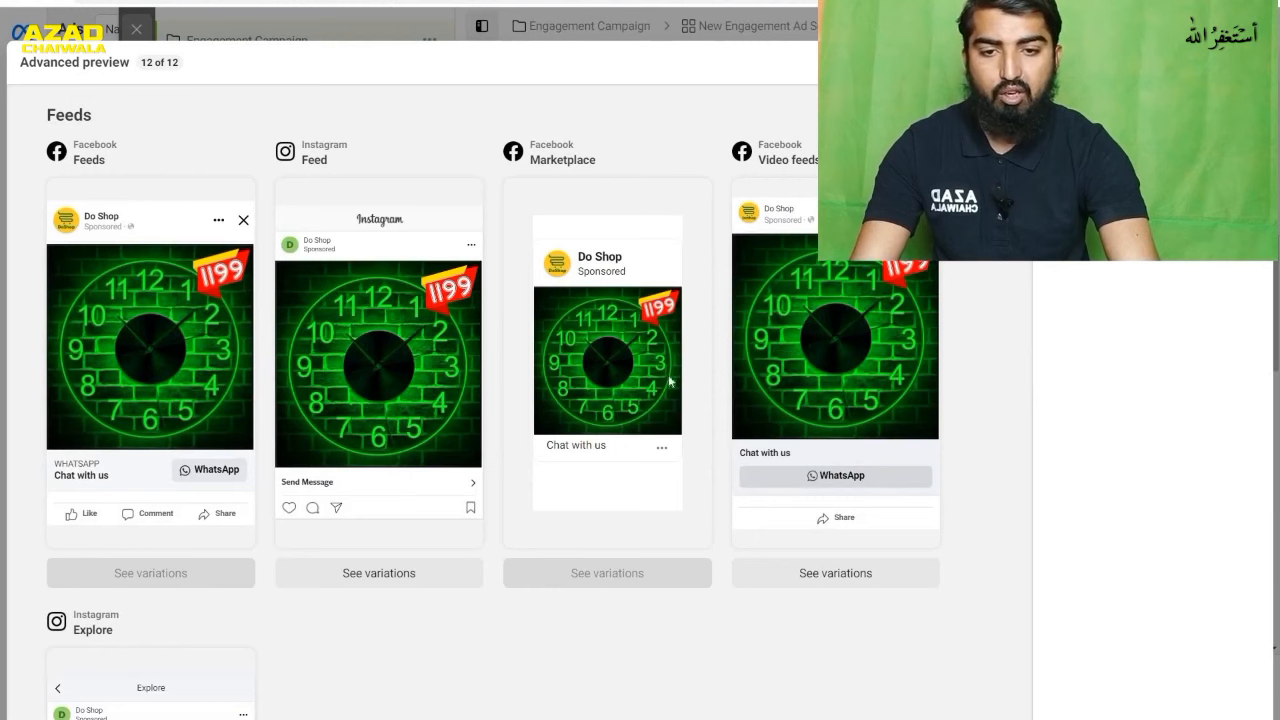
scroll(399, 286, "down", 3)
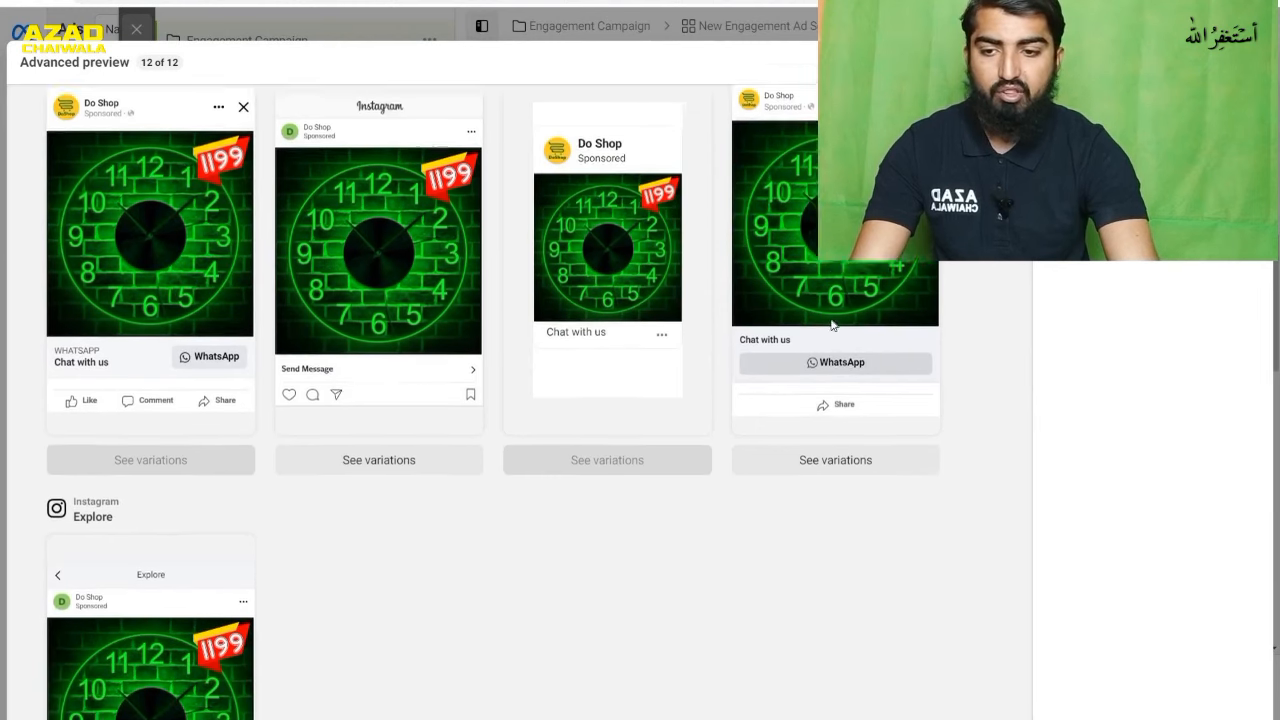
scroll(338, 334, "down", 10)
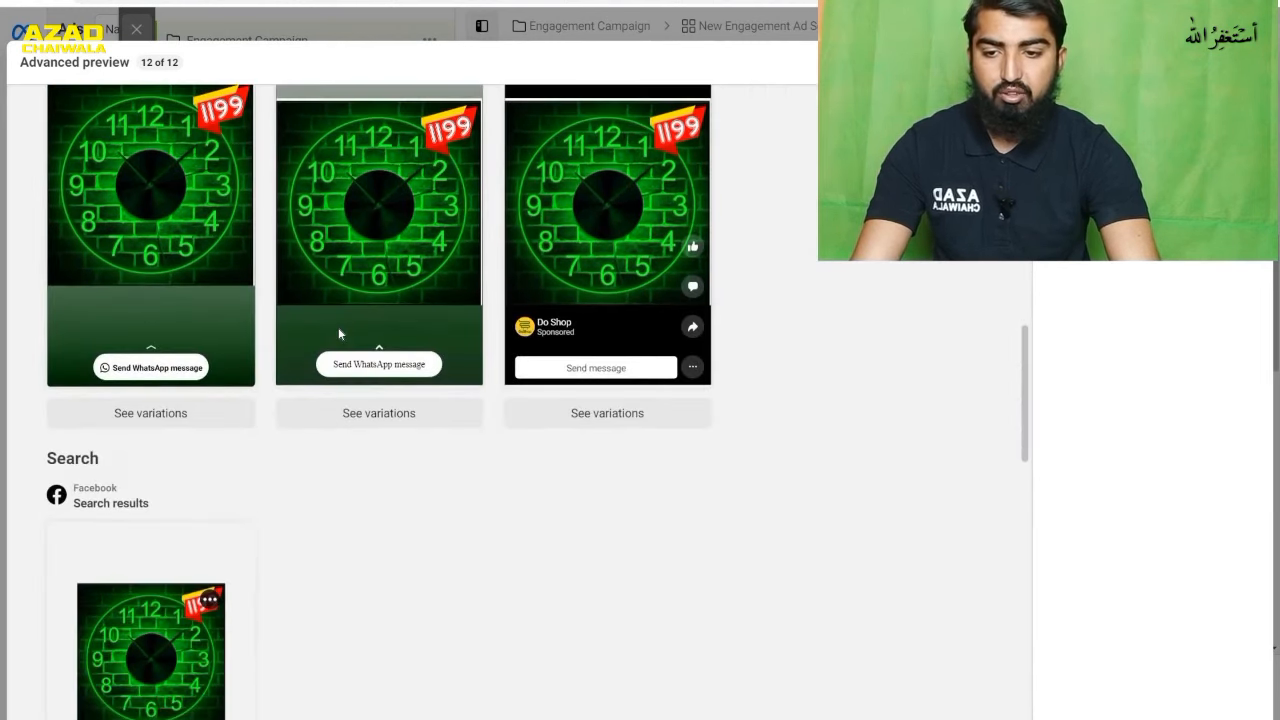
scroll(338, 334, "down", 6)
scroll(338, 334, "up", 14)
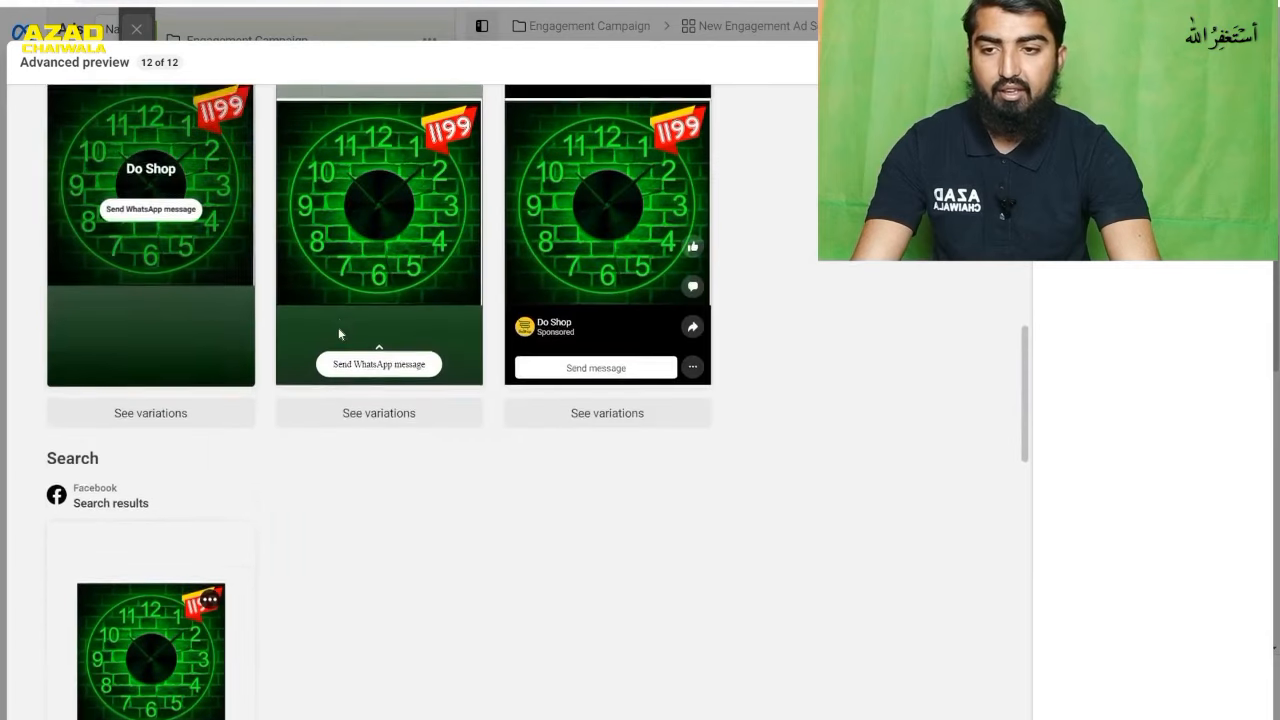
scroll(338, 334, "up", 5)
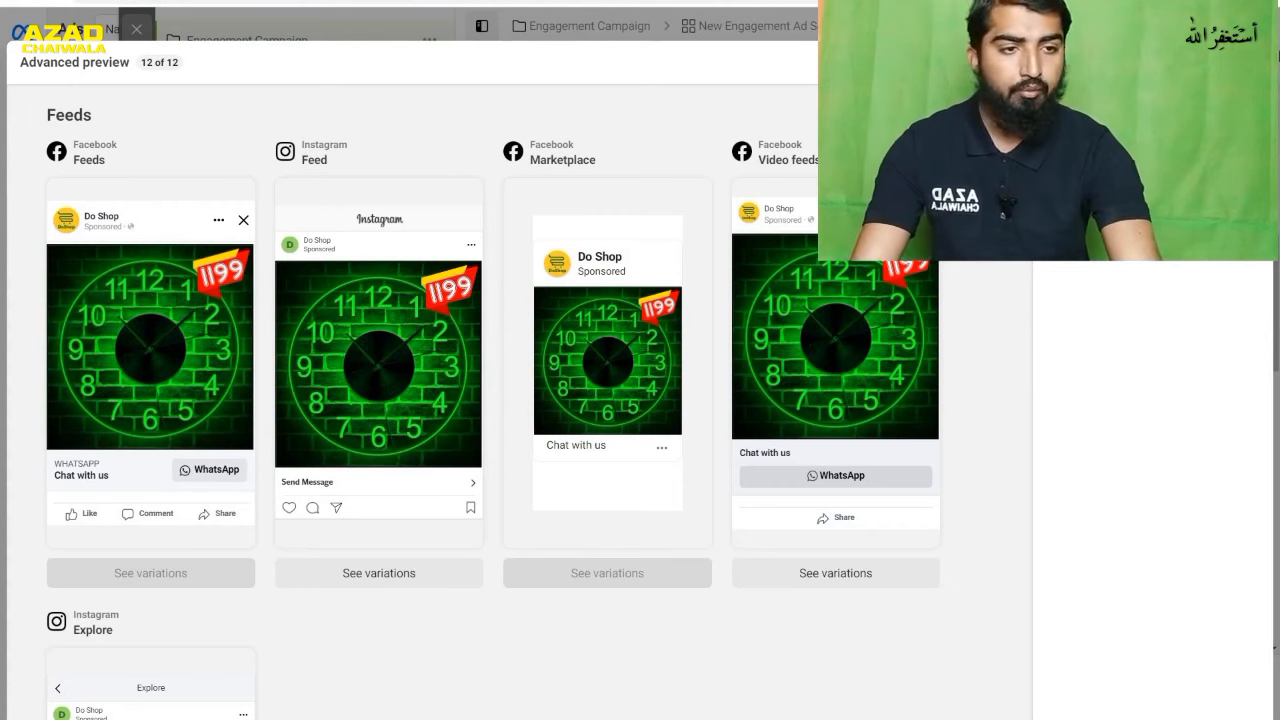
key("Escape")
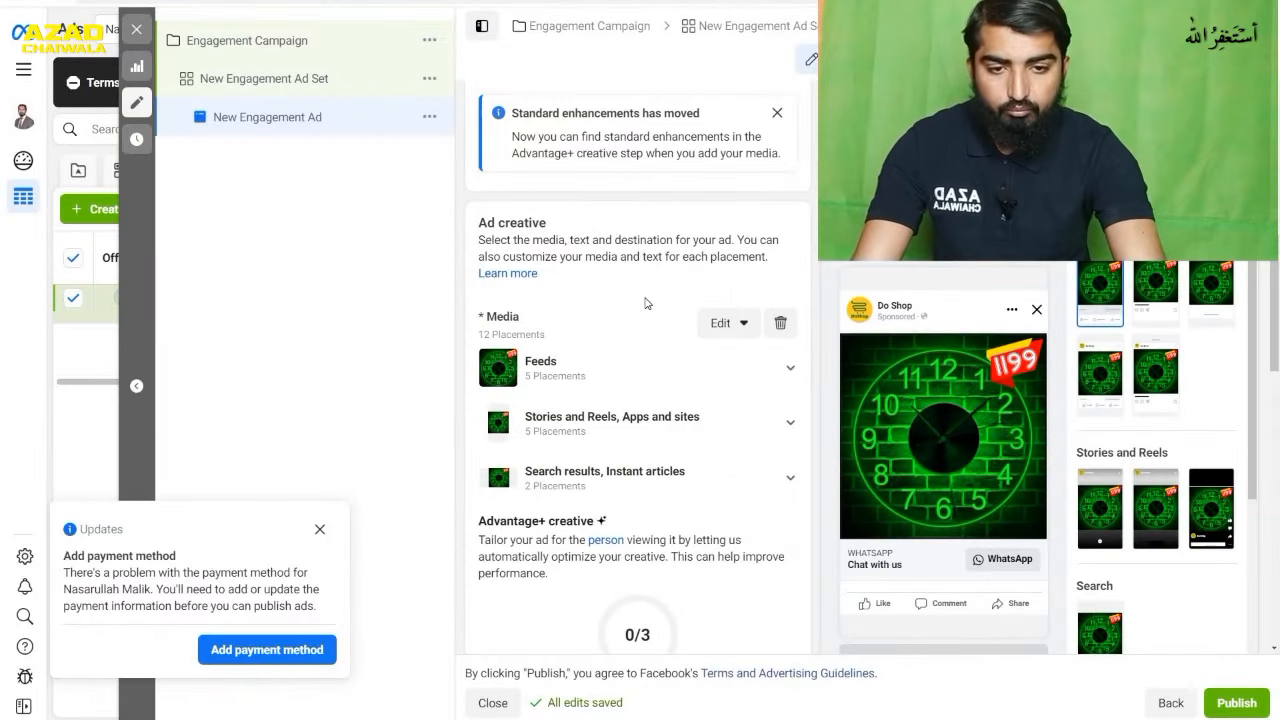
- Enter "Green Acrelic Watch" as the ad's primary text
scroll(647, 309, "down", 5)
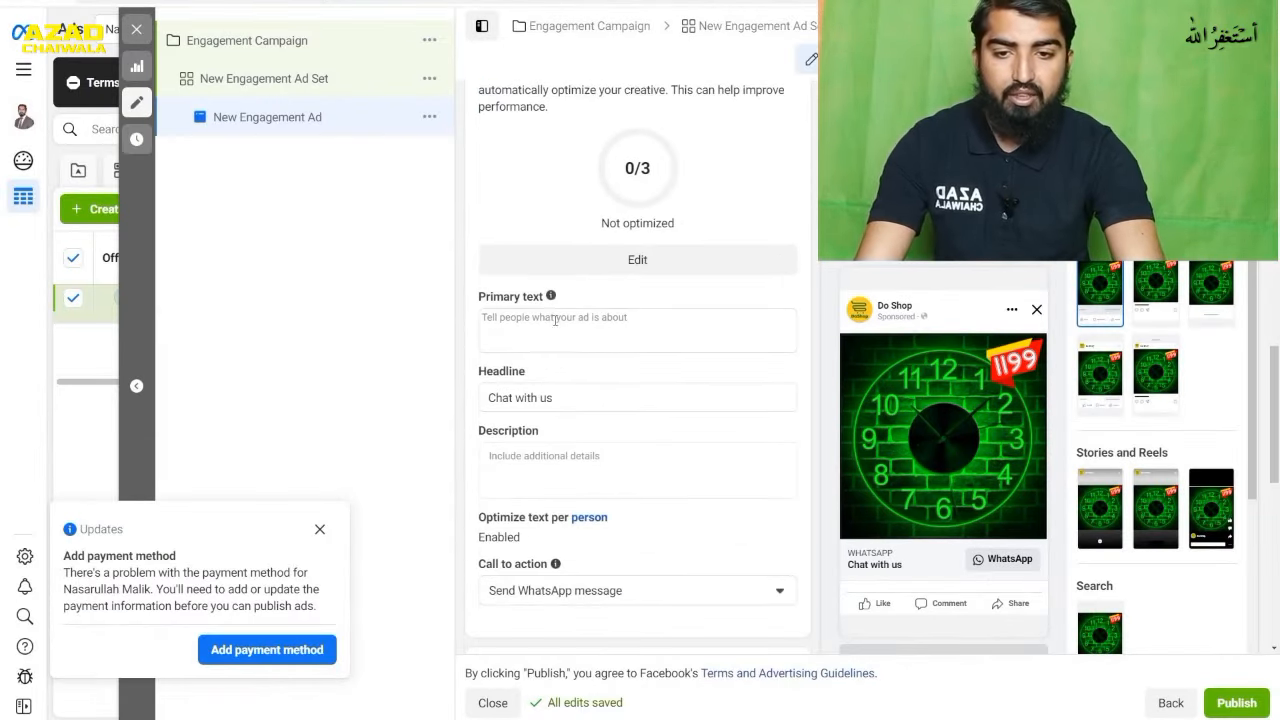
left_click(551, 323)
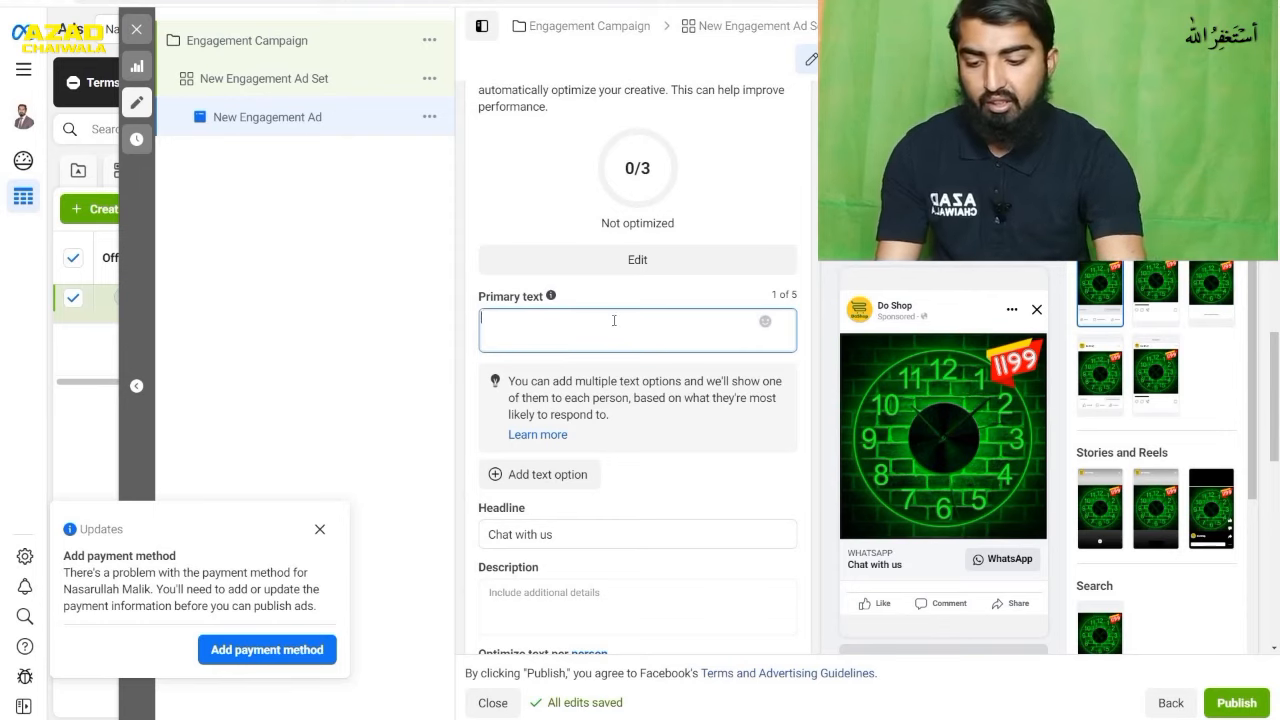
type("Gree")
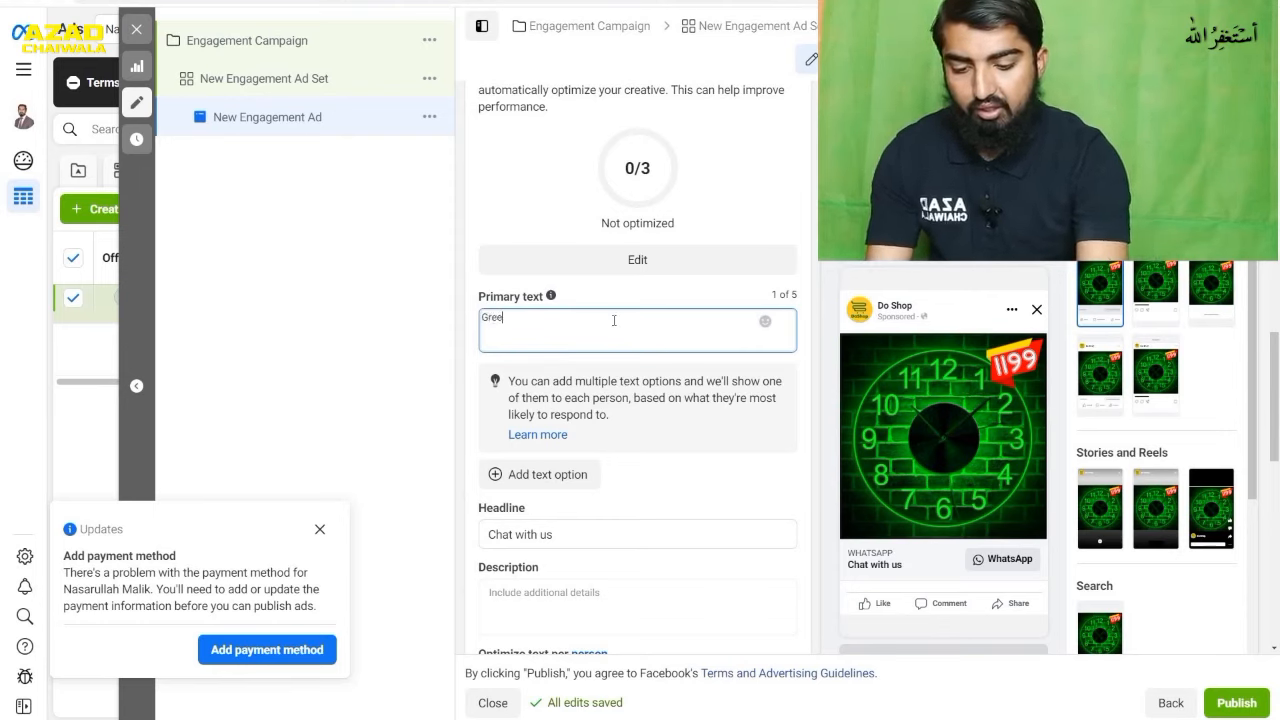
type("n Ac")
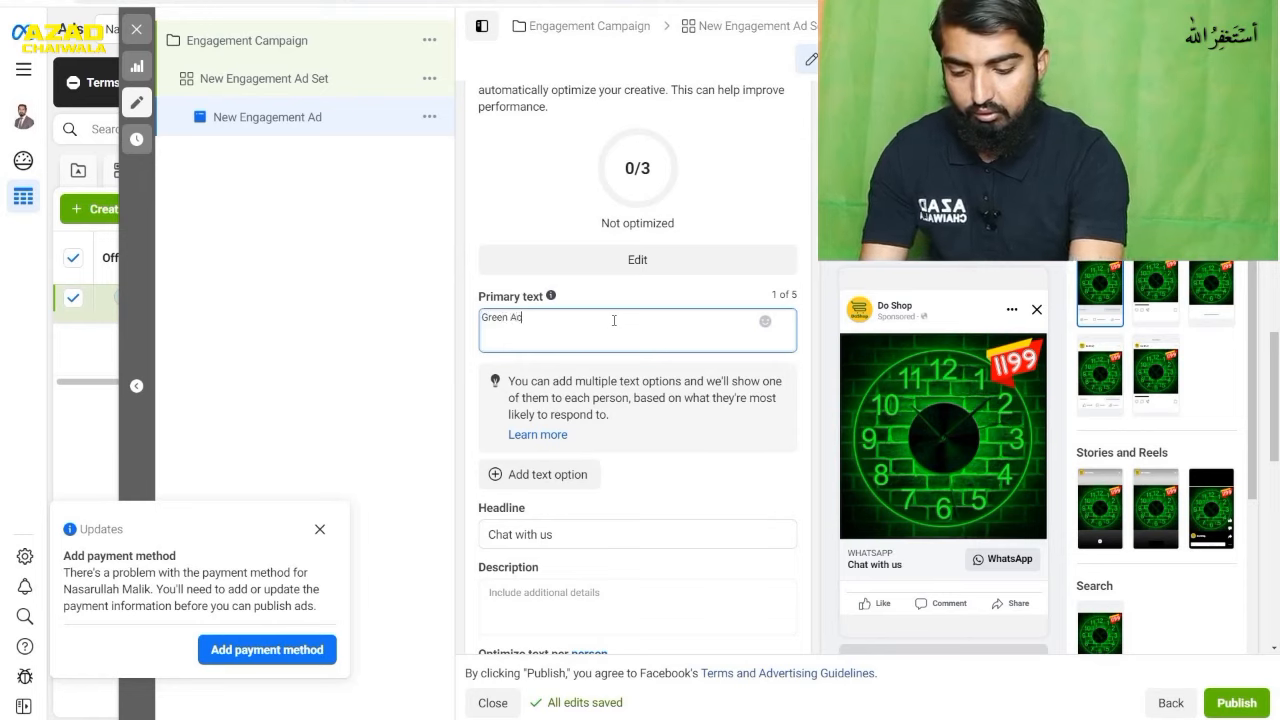
type("relic Watch")
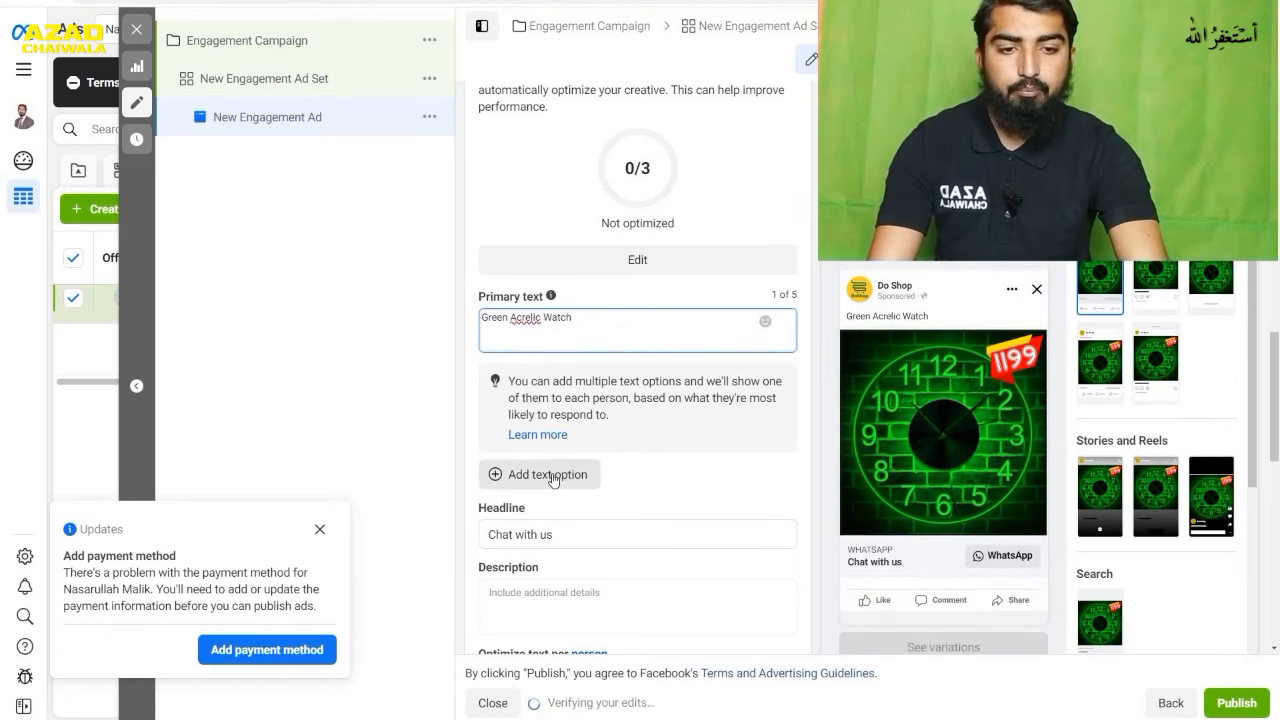
- Add a second primary text option reading "neon Acrelic Watch", reusing a copy of the first option's text
left_click(518, 482)
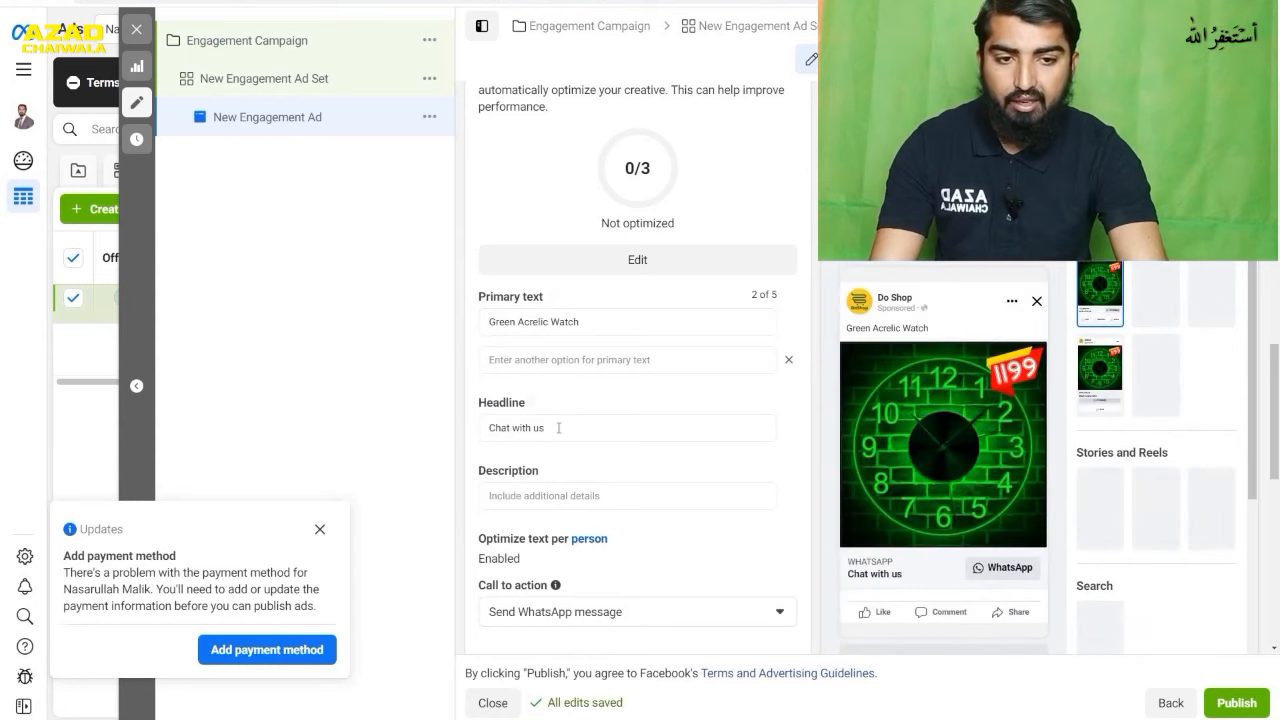
left_click(558, 362)
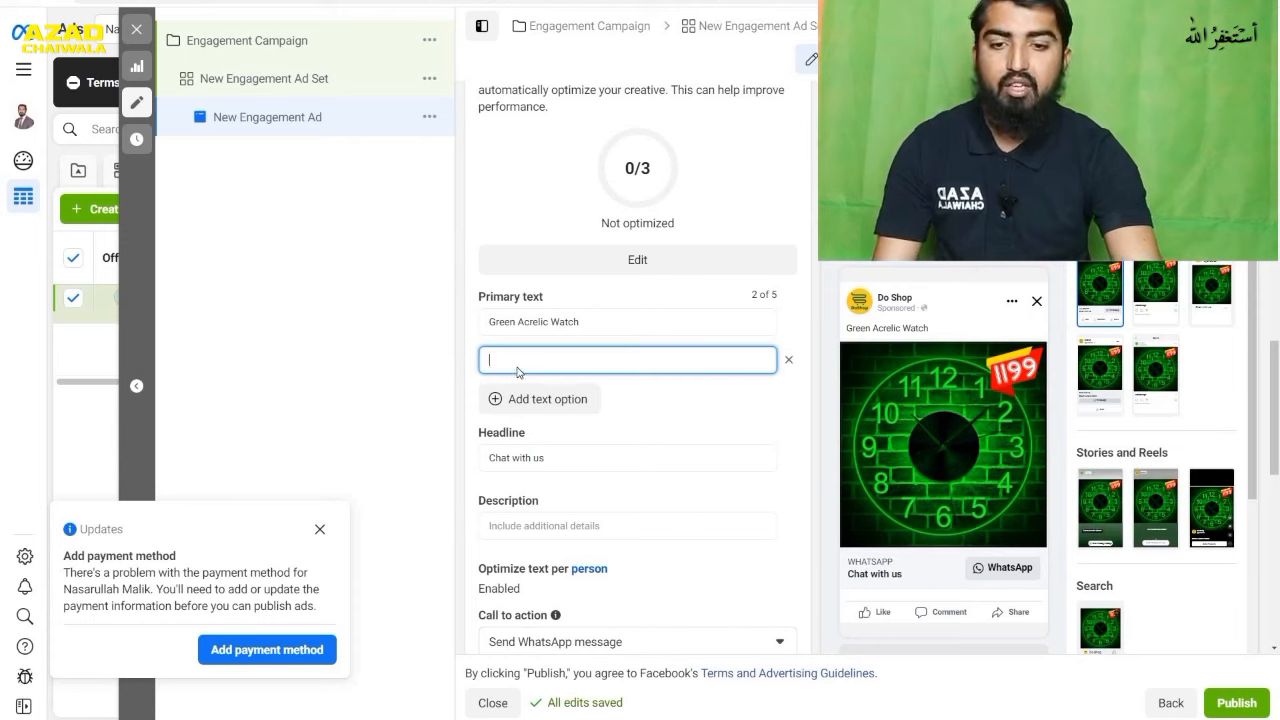
left_click_drag(584, 322, 475, 325)
key("ctrl+c")
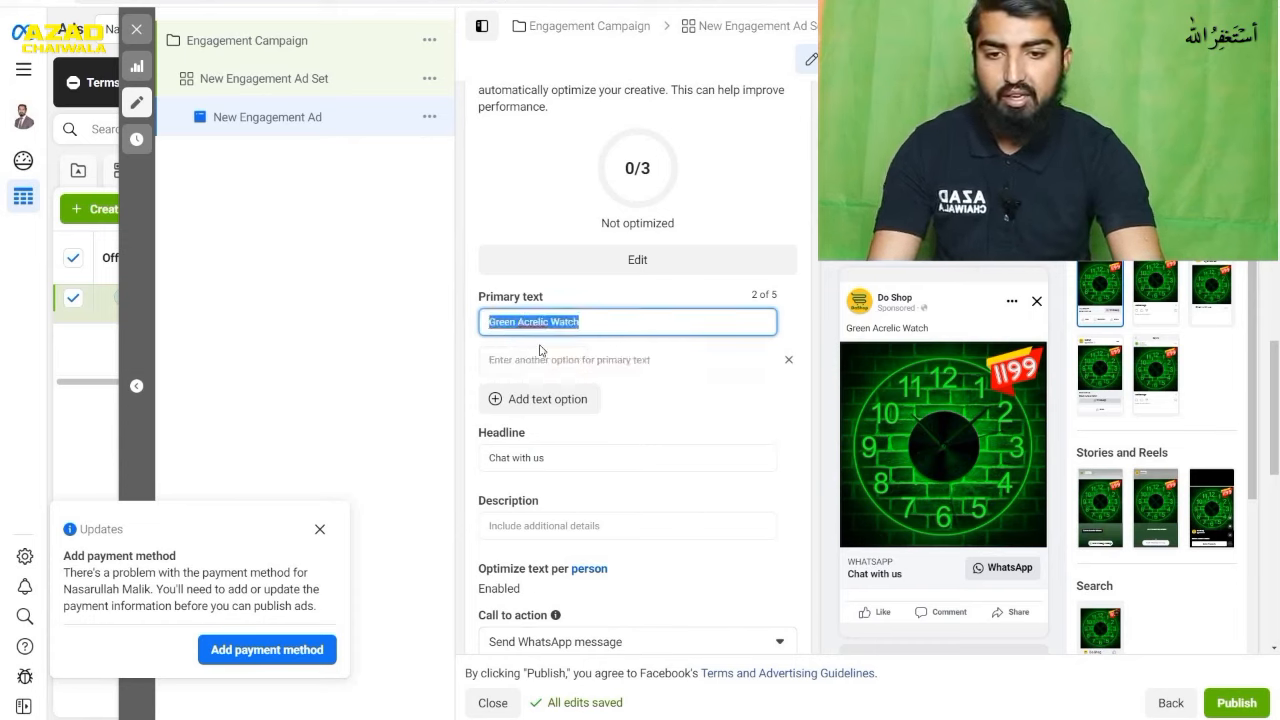
left_click(612, 360)
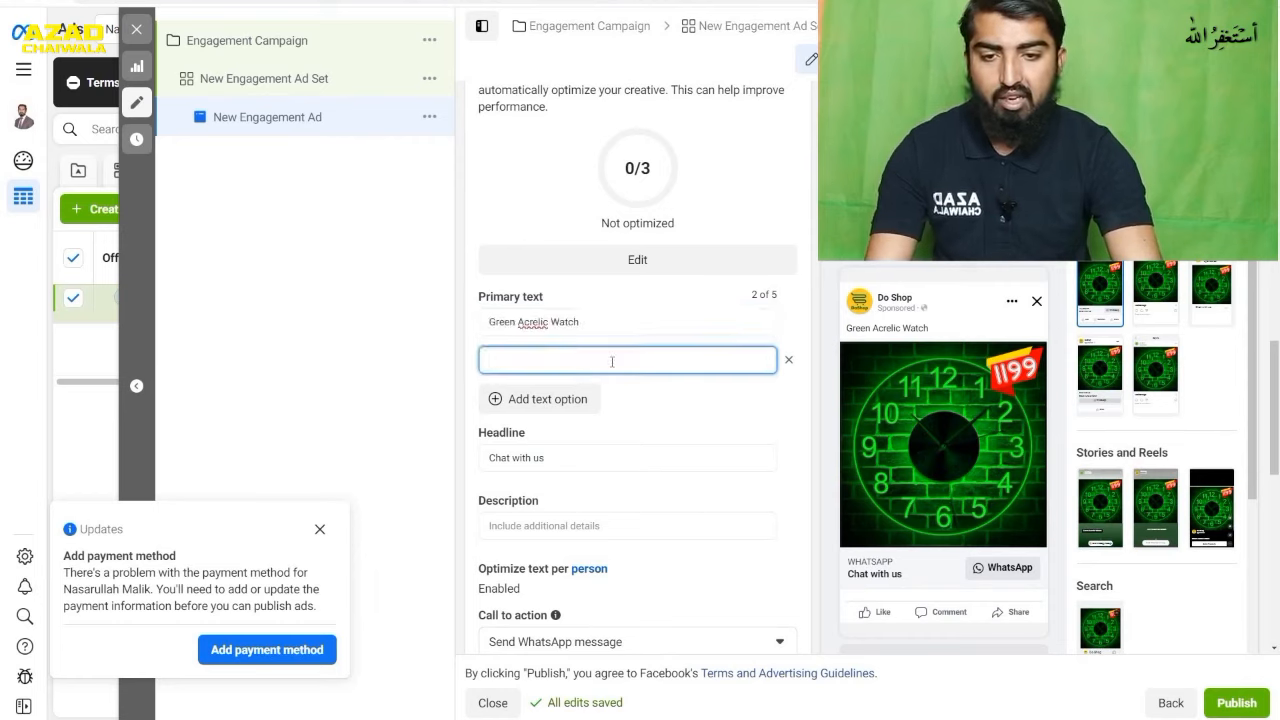
key("ctrl+v")
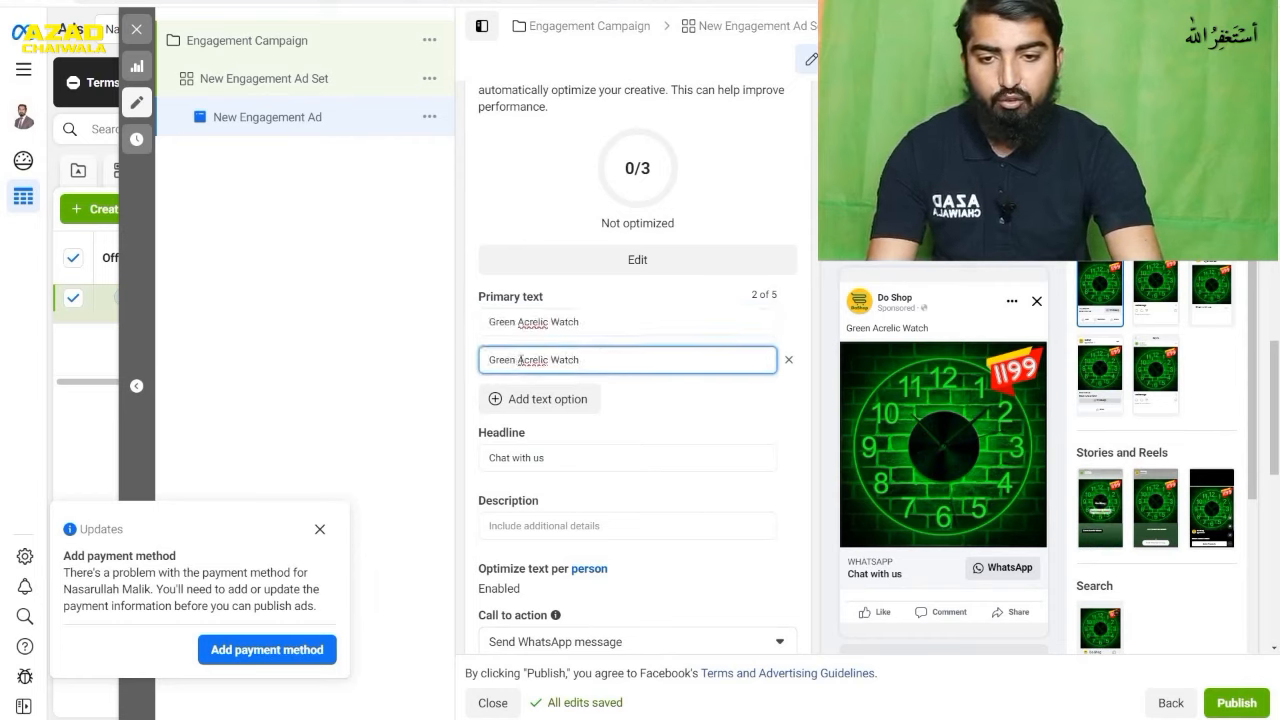
double_click(505, 360)
type("neo")
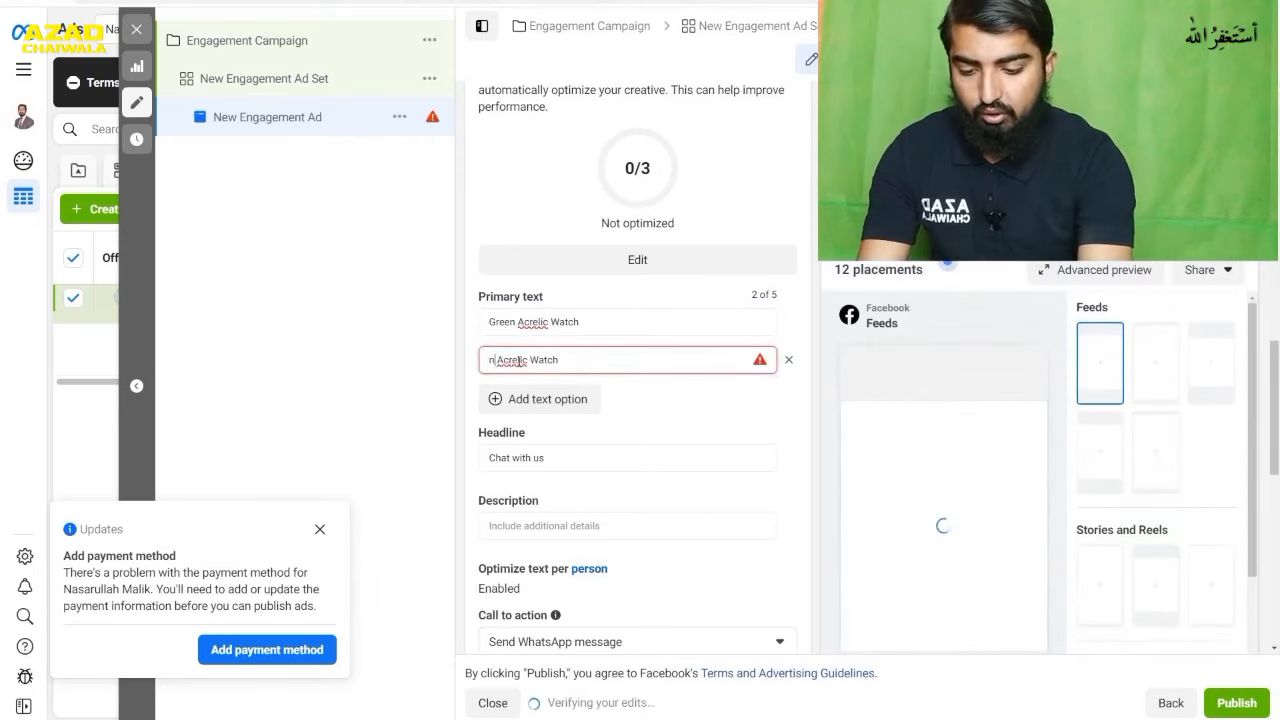
type("n")
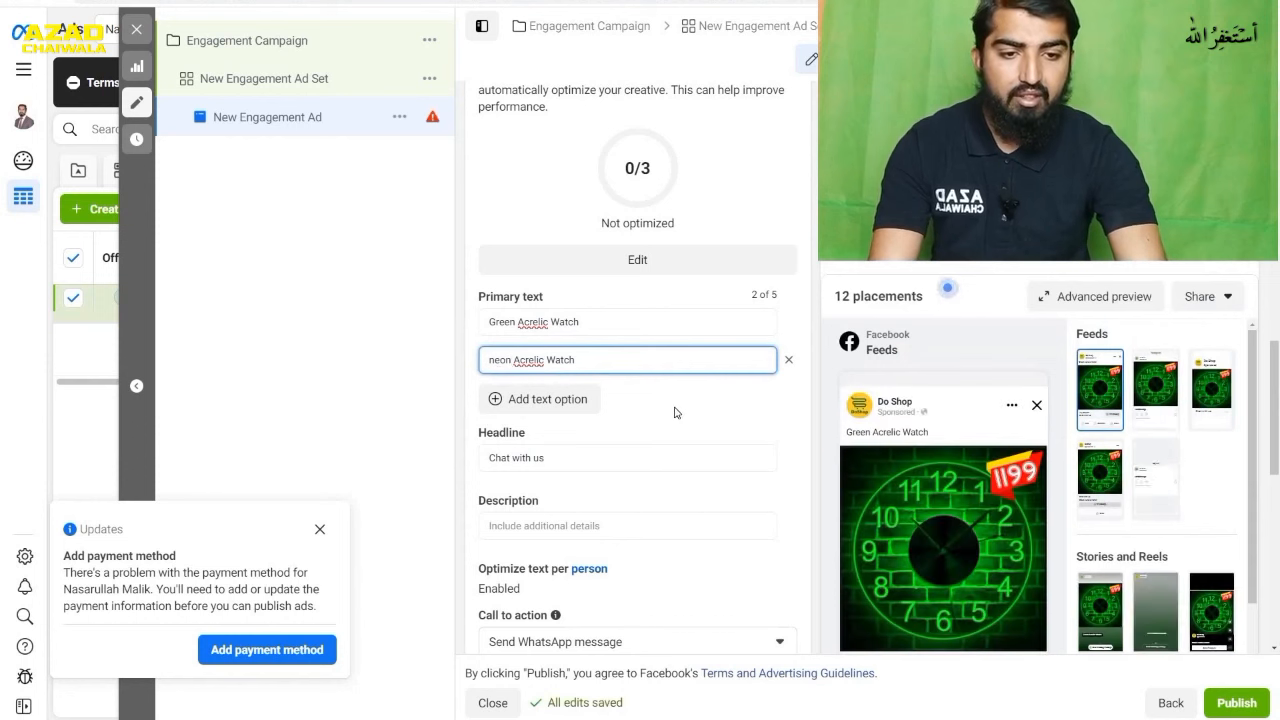
mouse_move(852, 437)
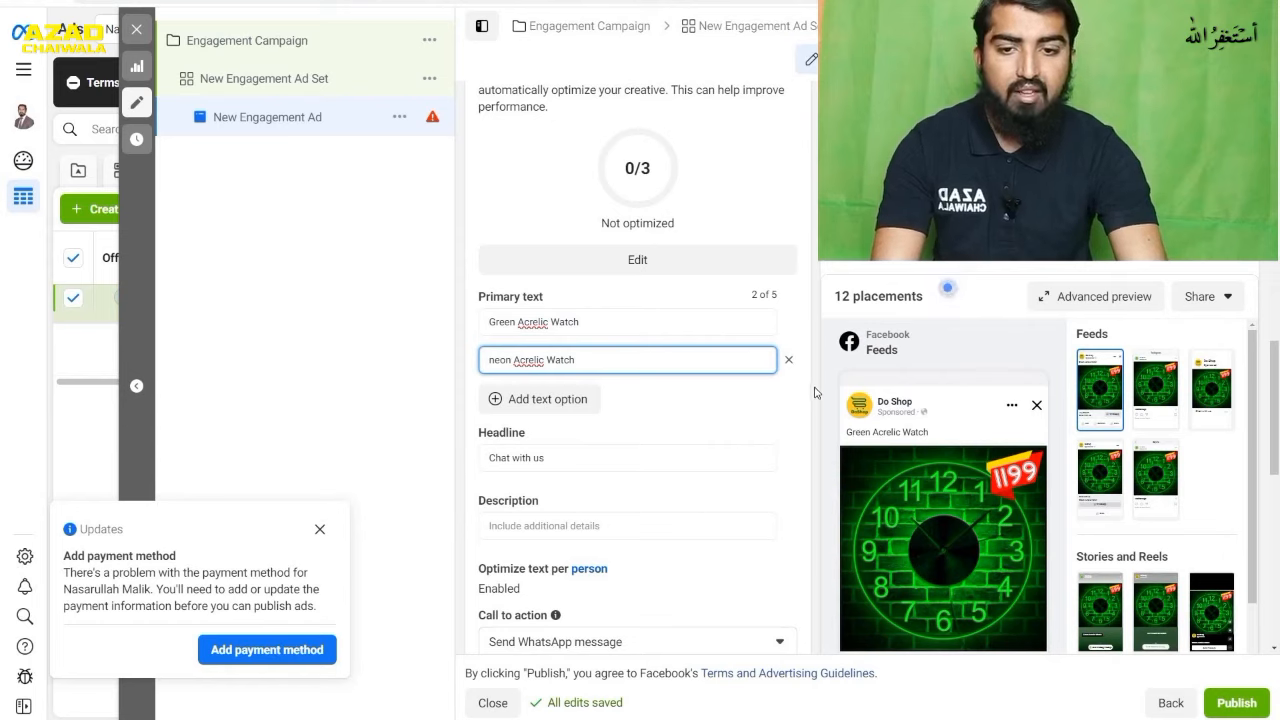
left_click(763, 398)
mouse_move(922, 425)
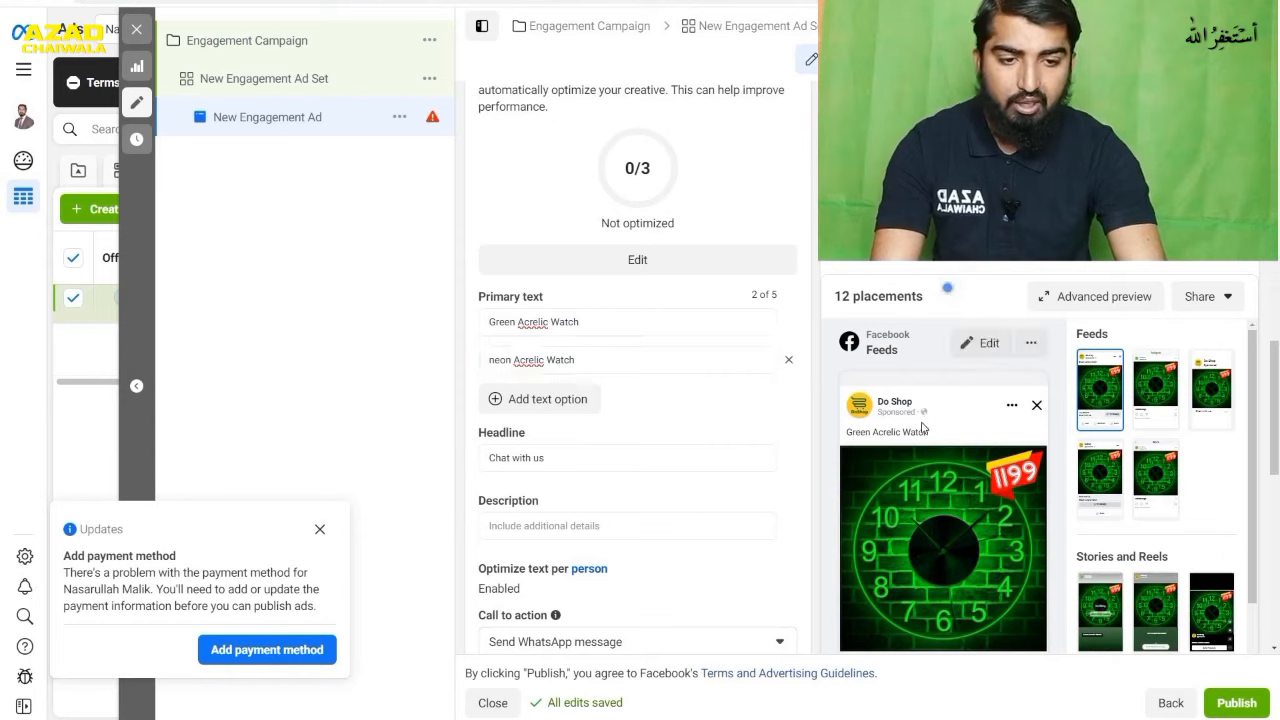
- Replace the ad's headline with "Contact us For Dtails"
scroll(803, 413, "down", 1)
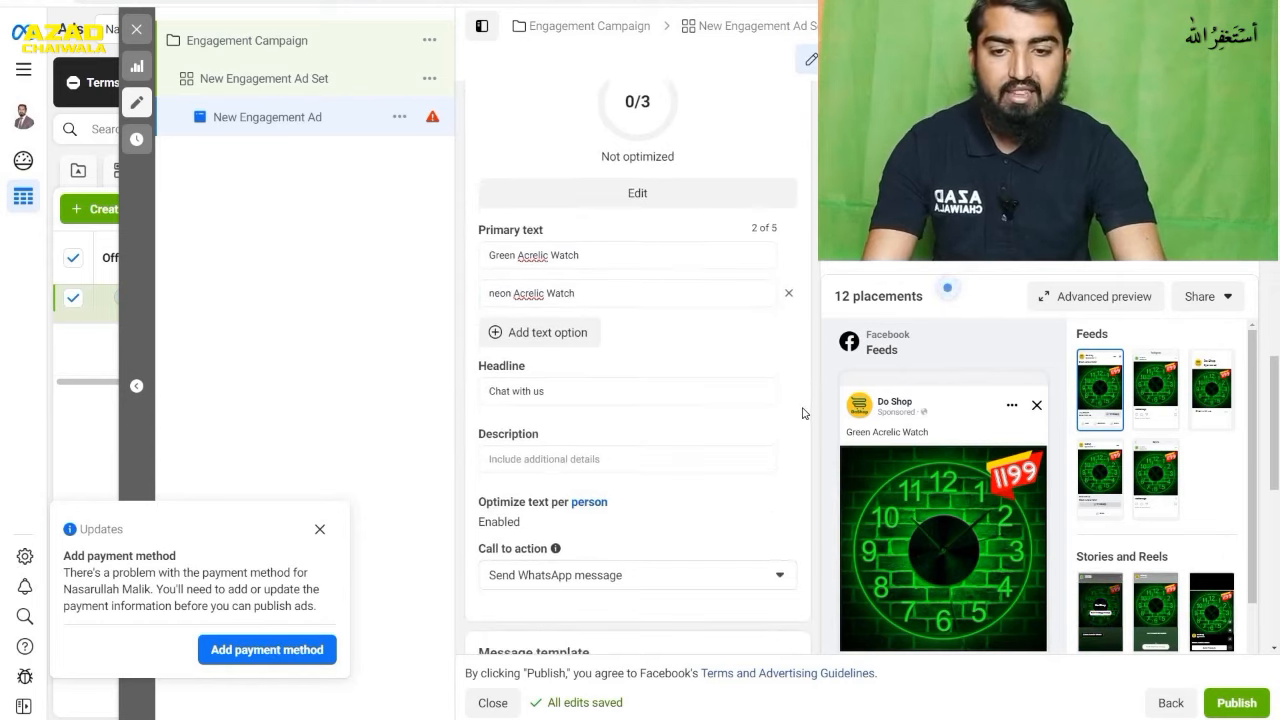
scroll(803, 413, "down", 6)
scroll(856, 529, "down", 2)
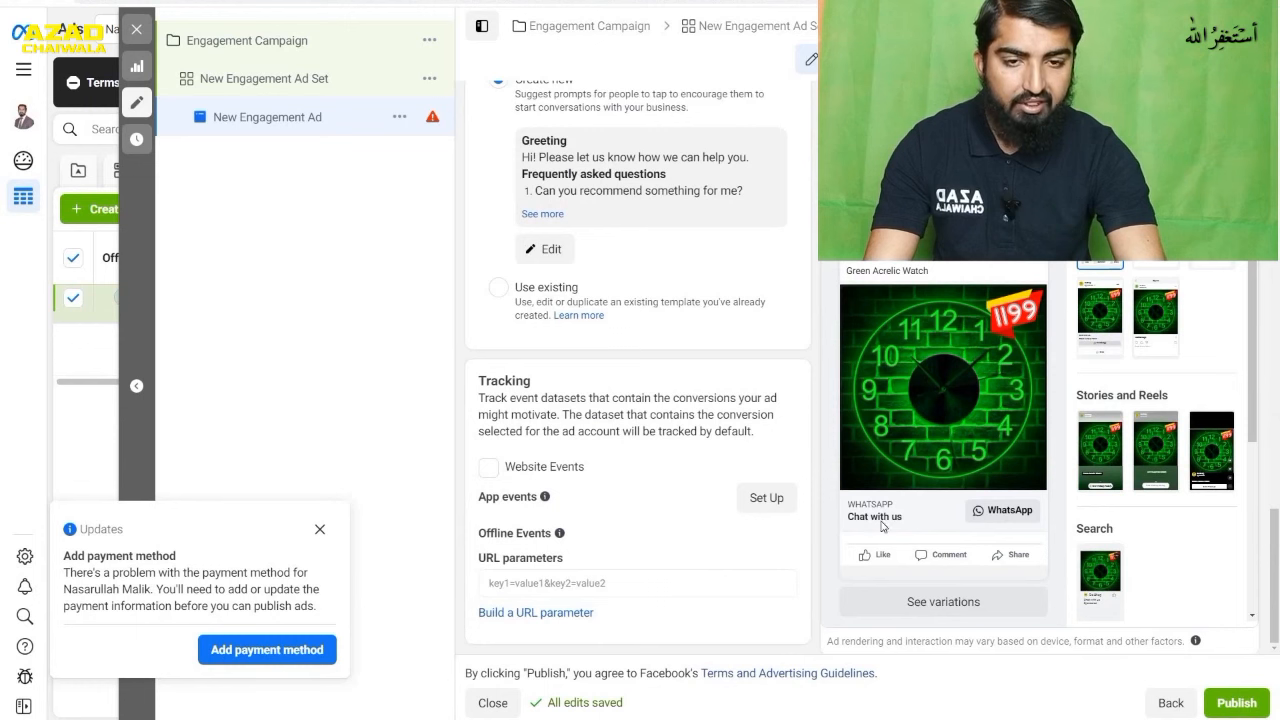
scroll(886, 421, "up", 2)
scroll(582, 343, "up", 6)
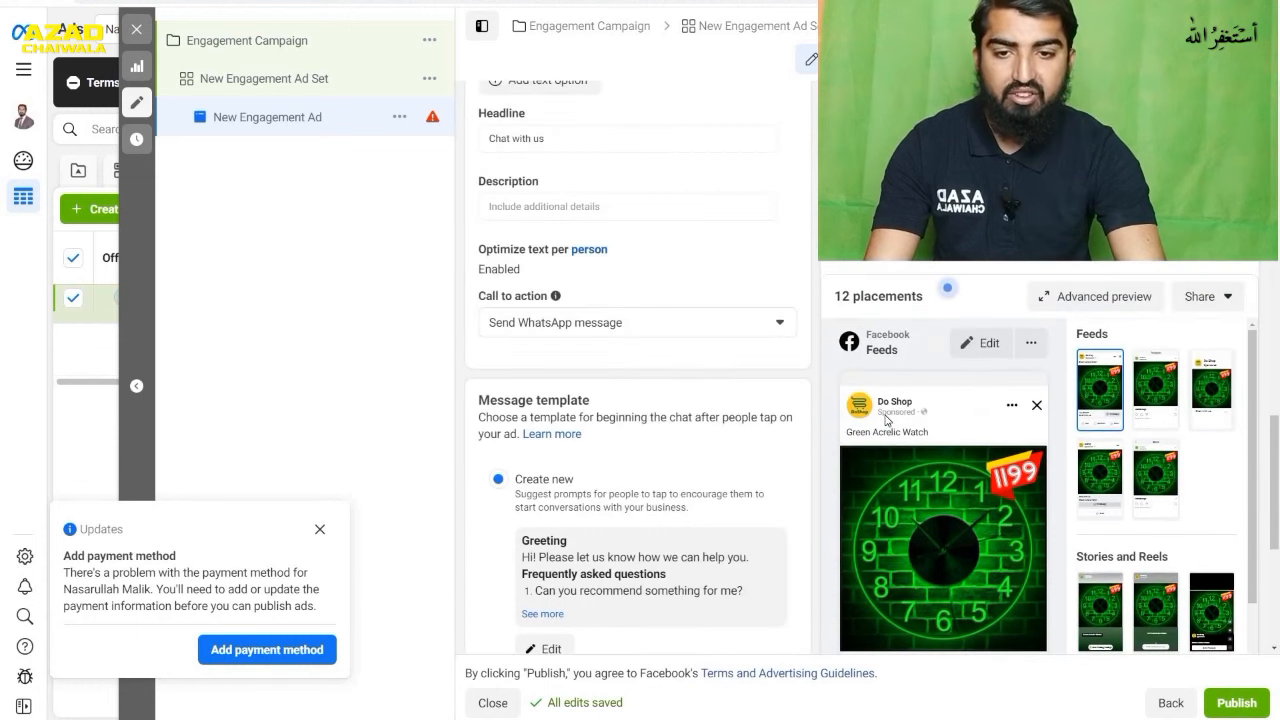
left_click(579, 340)
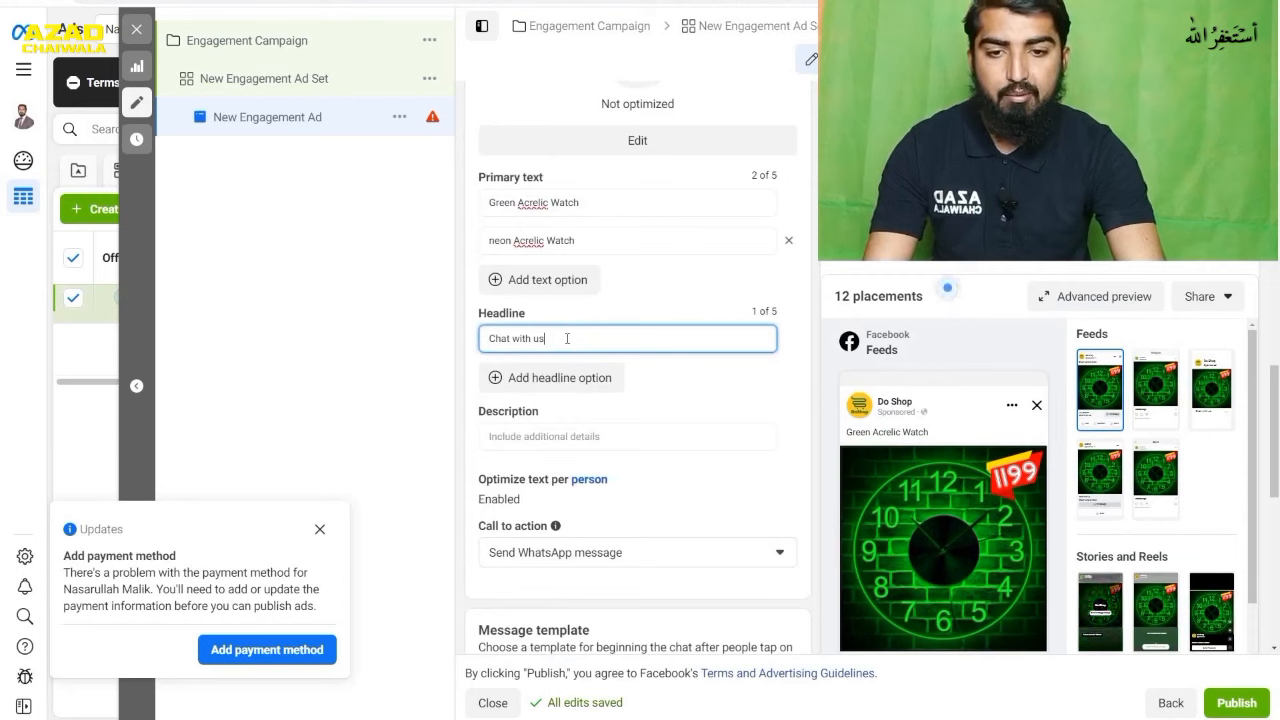
left_click_drag(566, 338, 465, 348)
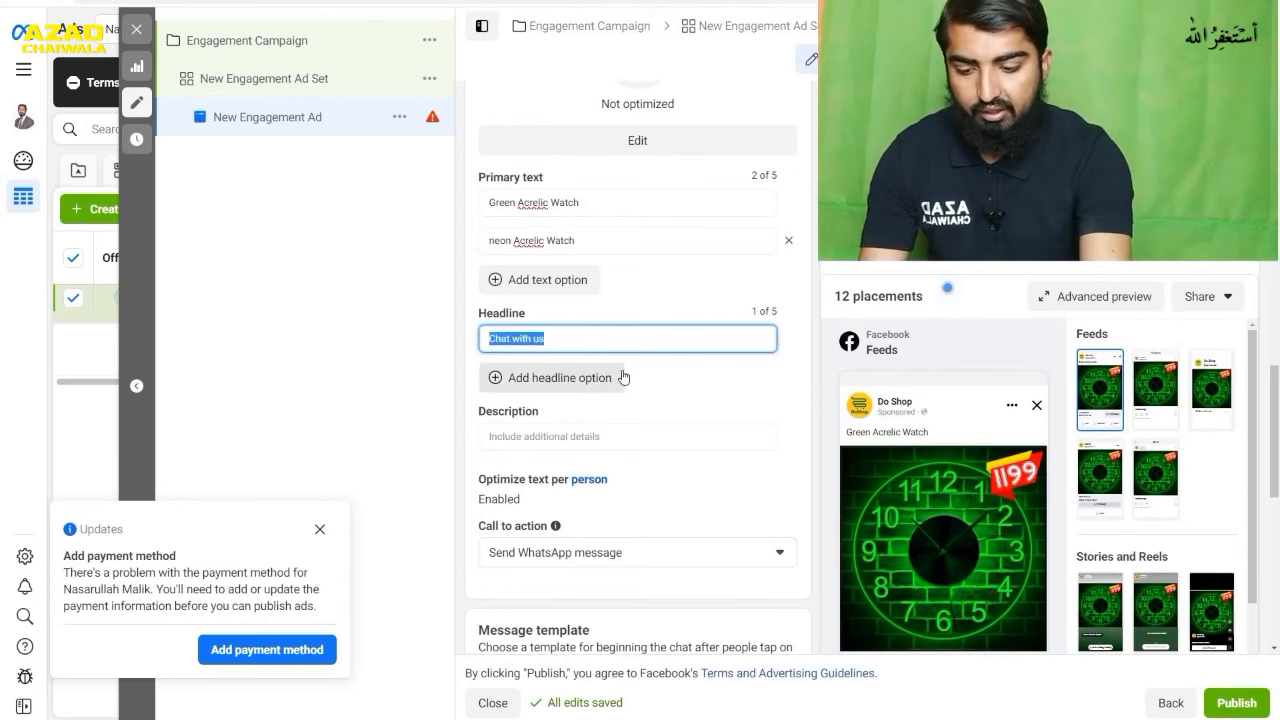
type("Contact Is")
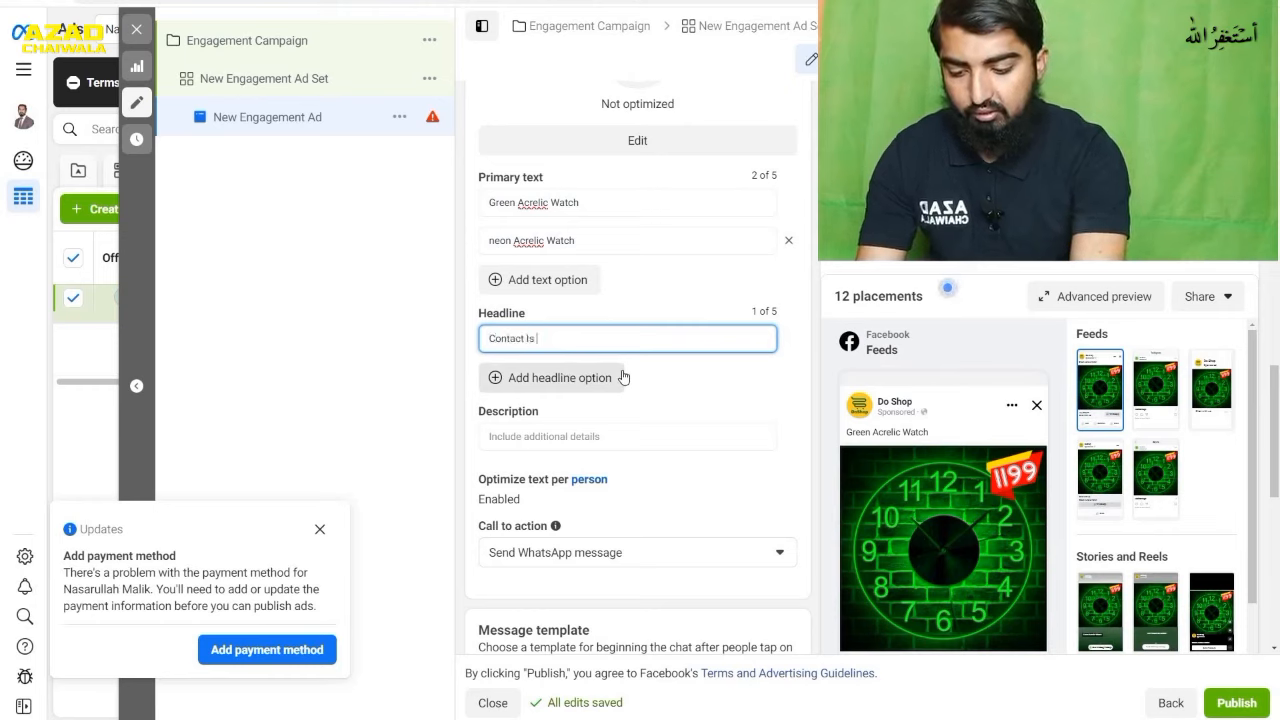
type(" For D")
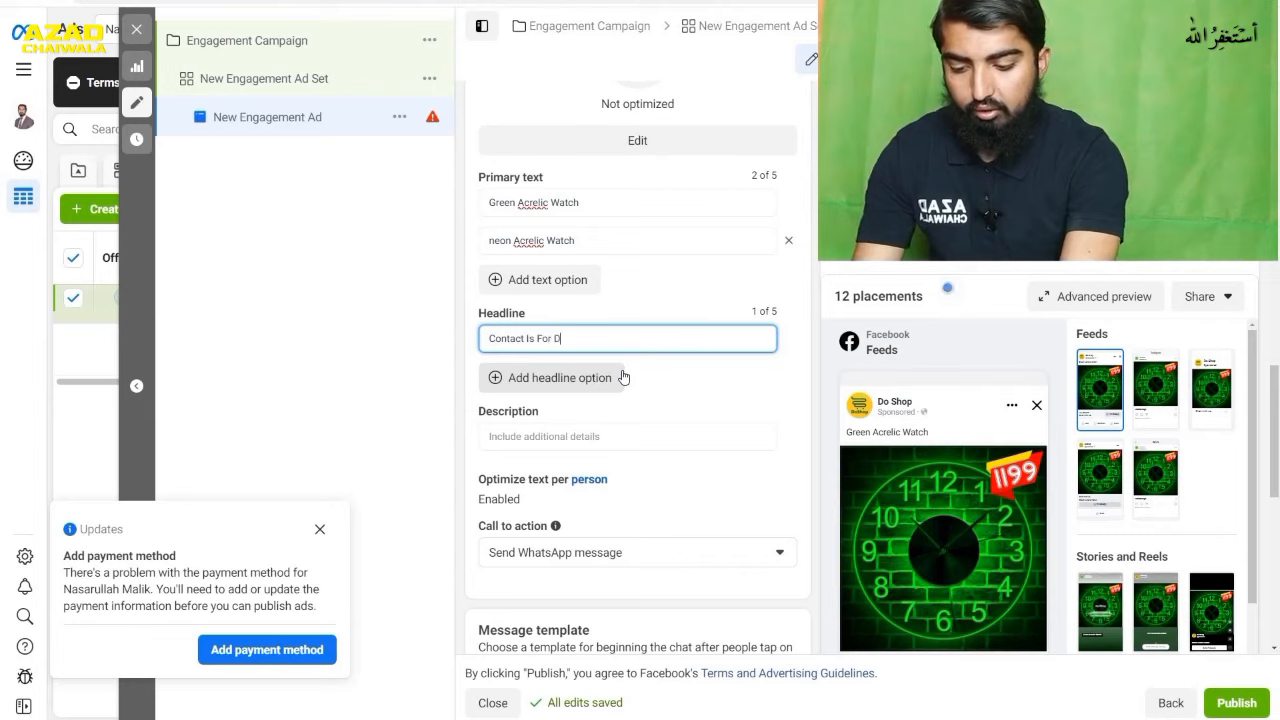
type("tails")
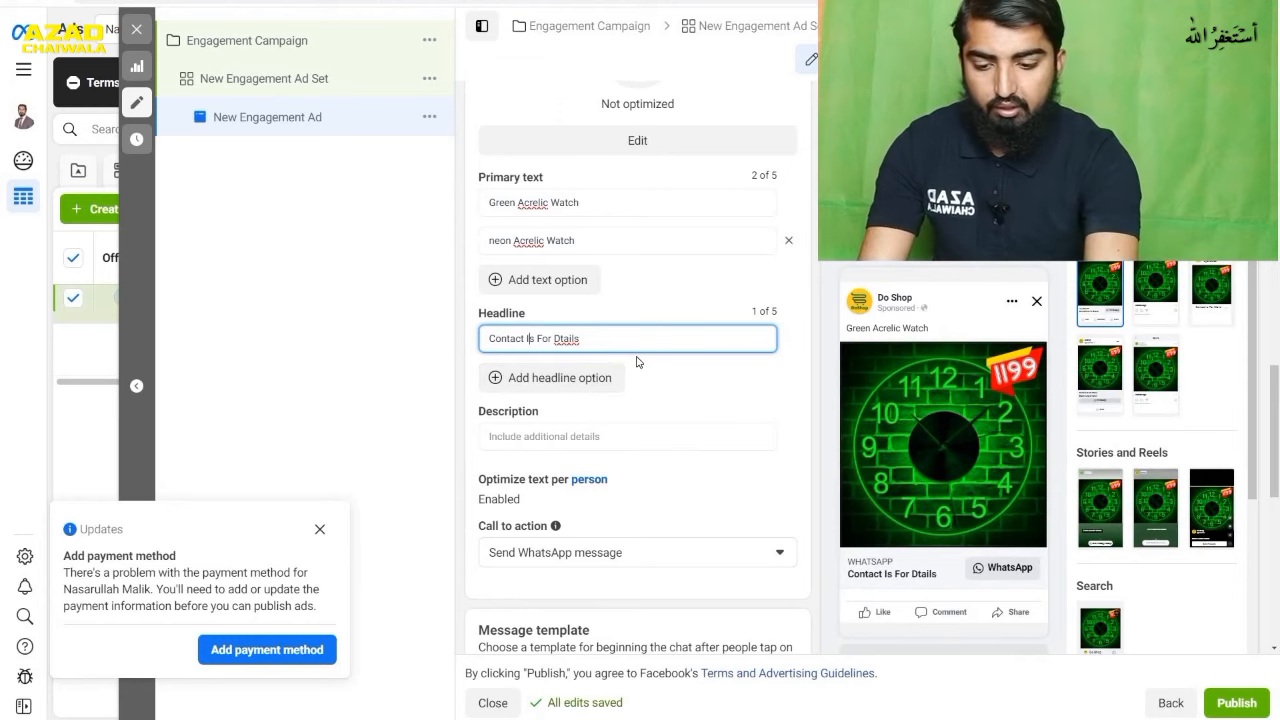
key("BackSpace")
type("u")
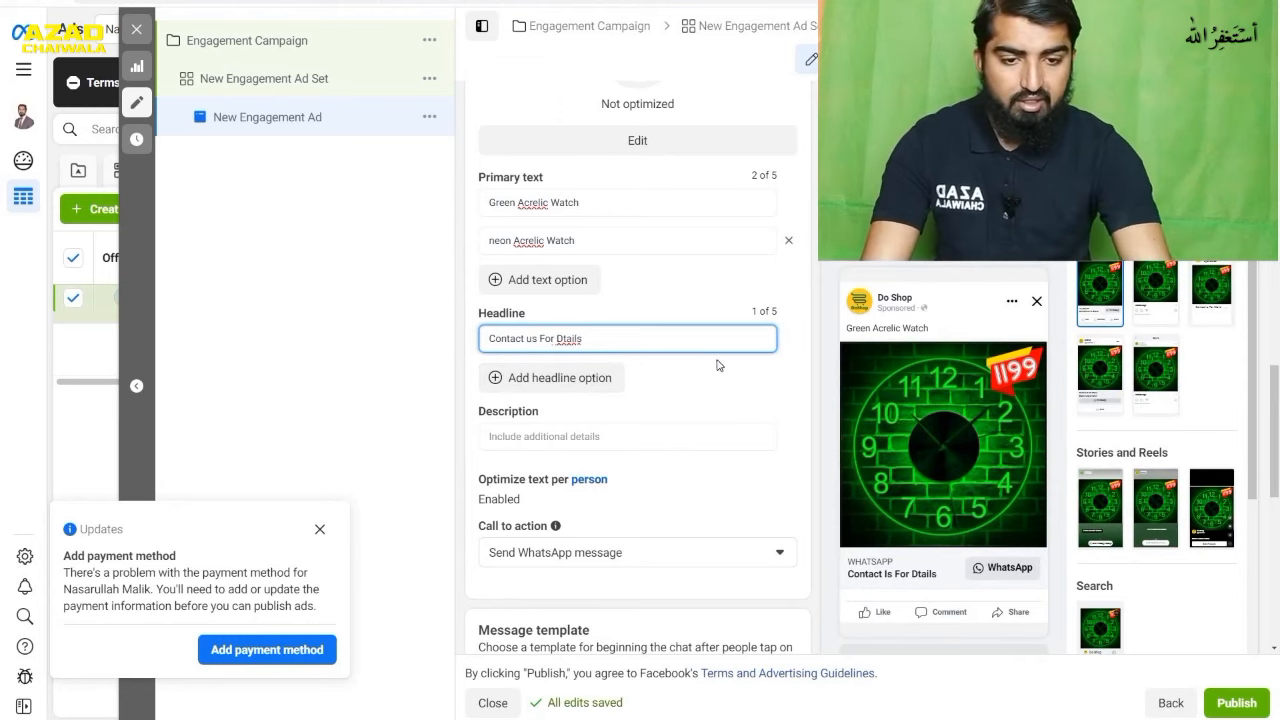
- Enter "12 by 12 inches neon acrelic watch" as the ad's description
left_click(815, 401)
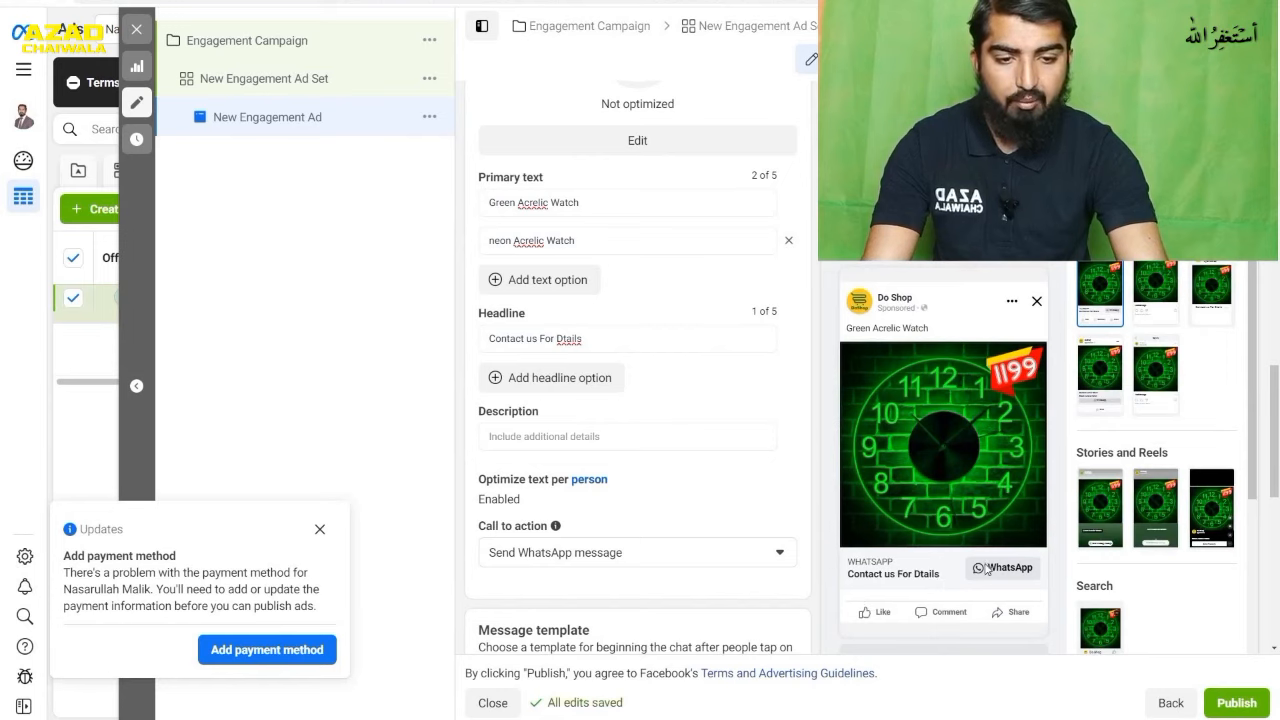
left_click(655, 434)
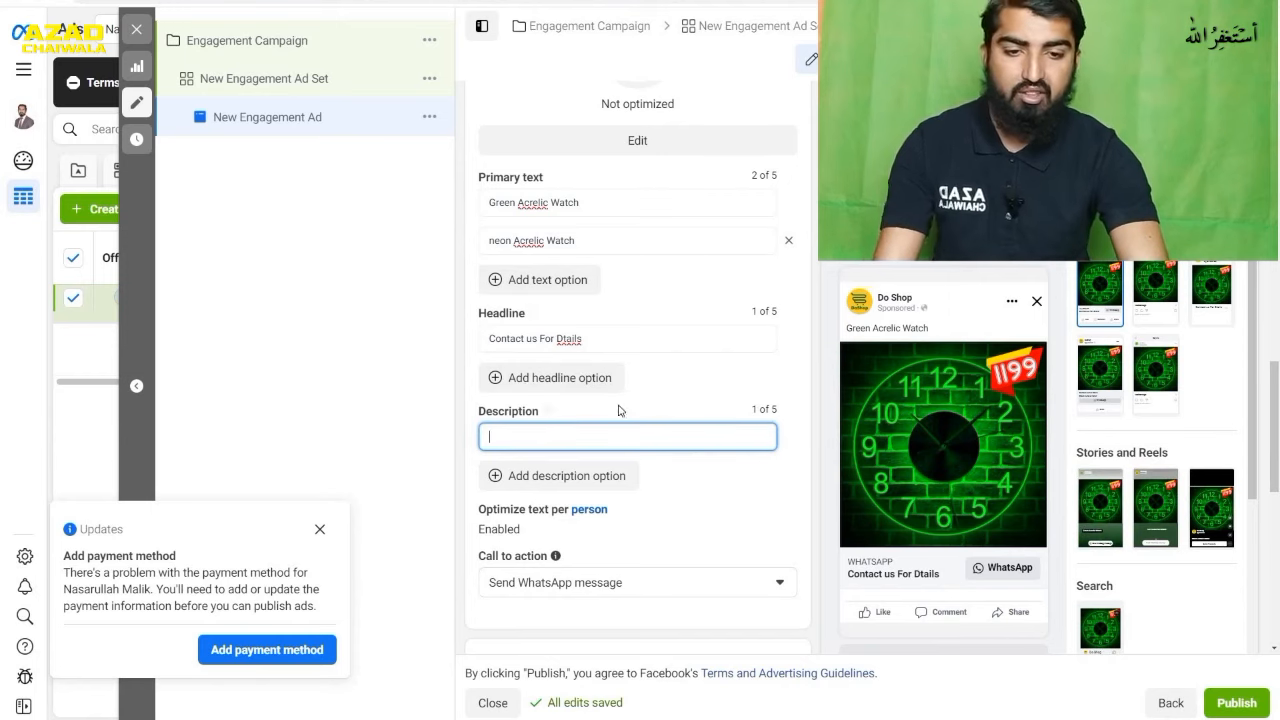
left_click(612, 437)
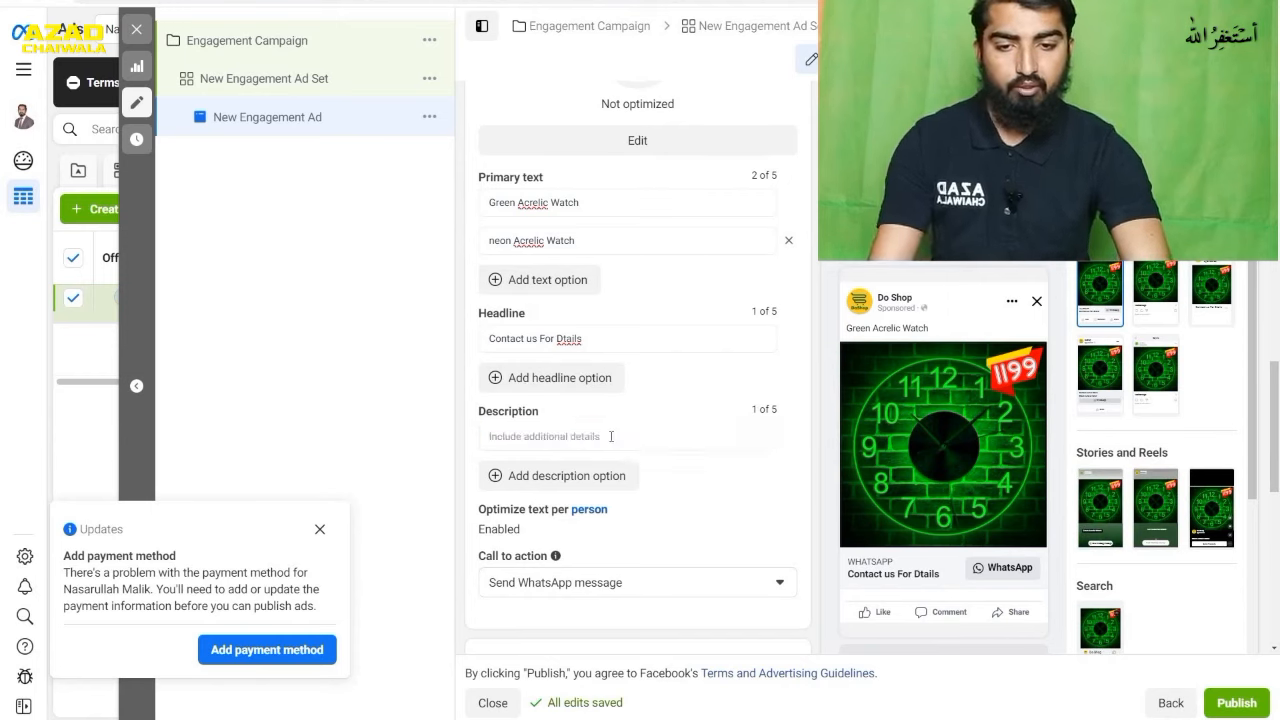
left_click(610, 438)
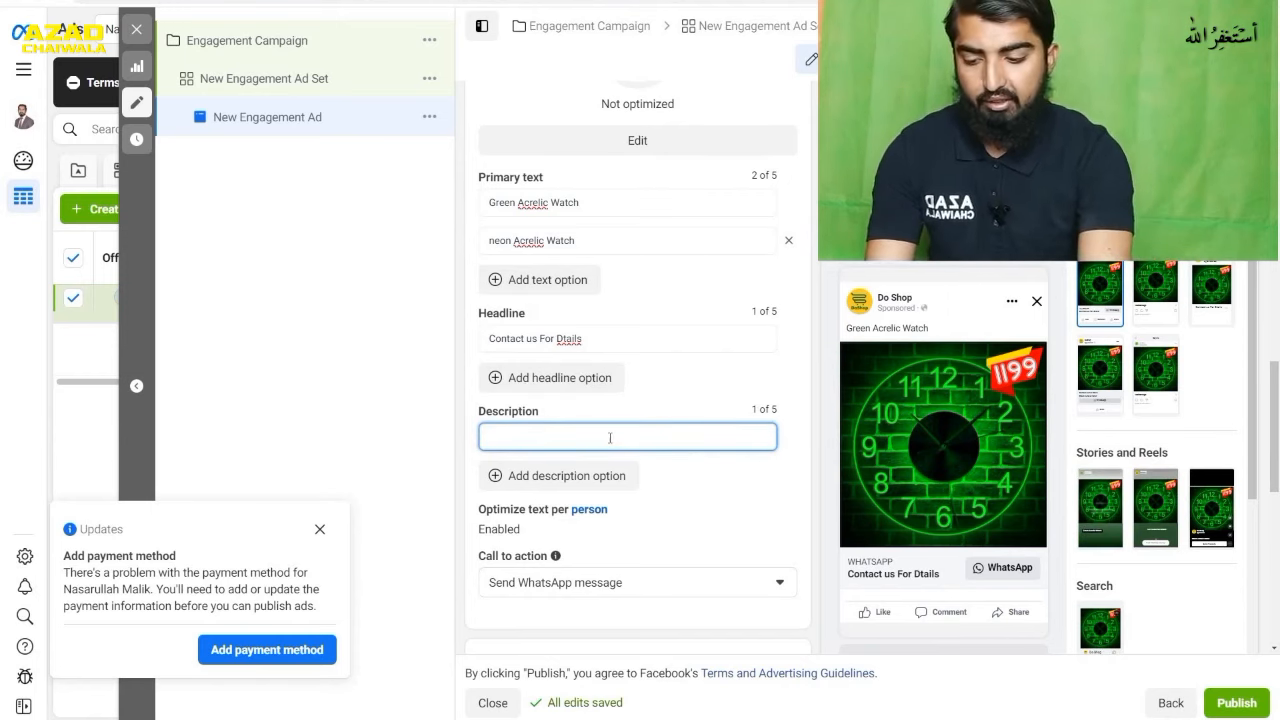
type("12")
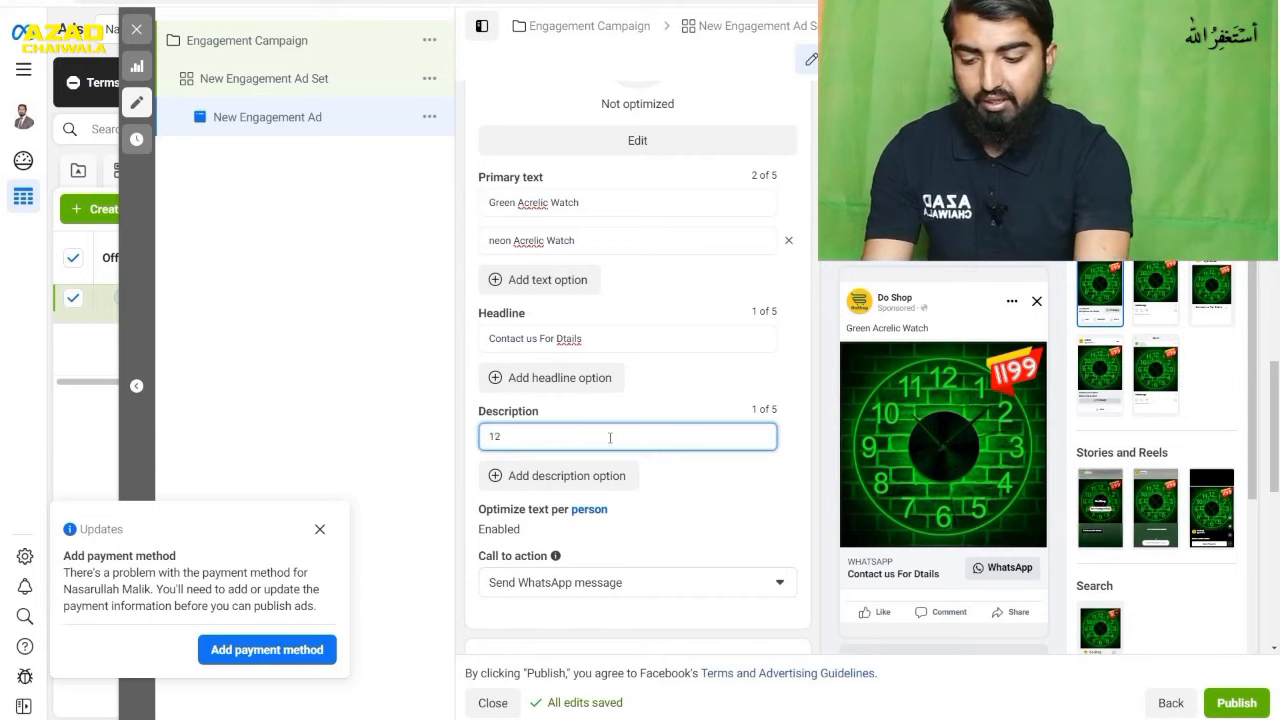
type(" by 12 inches ")
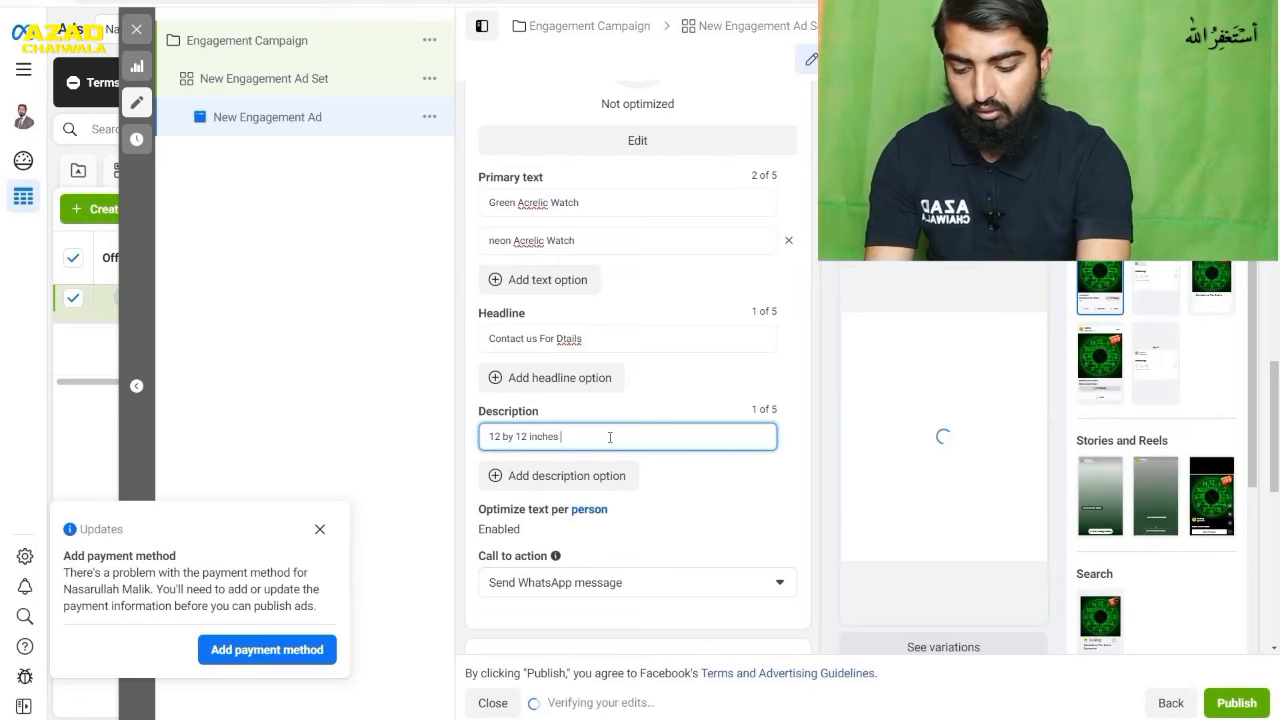
type("neon")
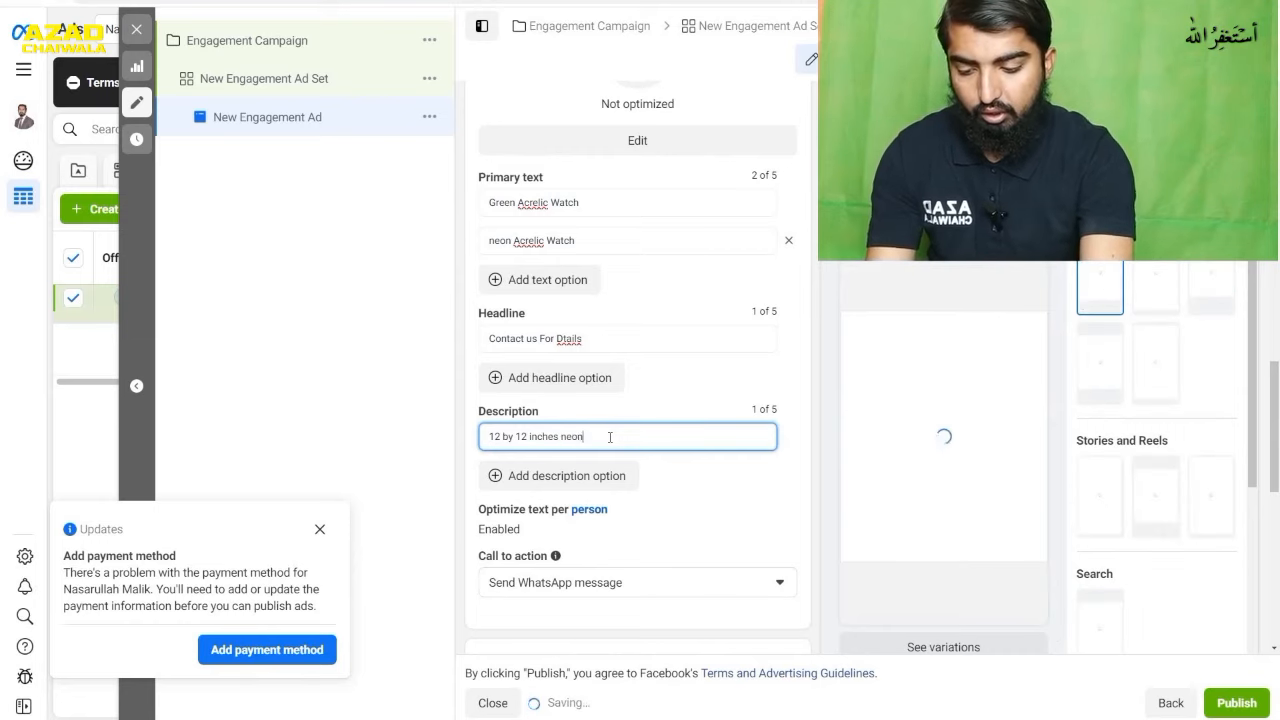
type(" acrelic ")
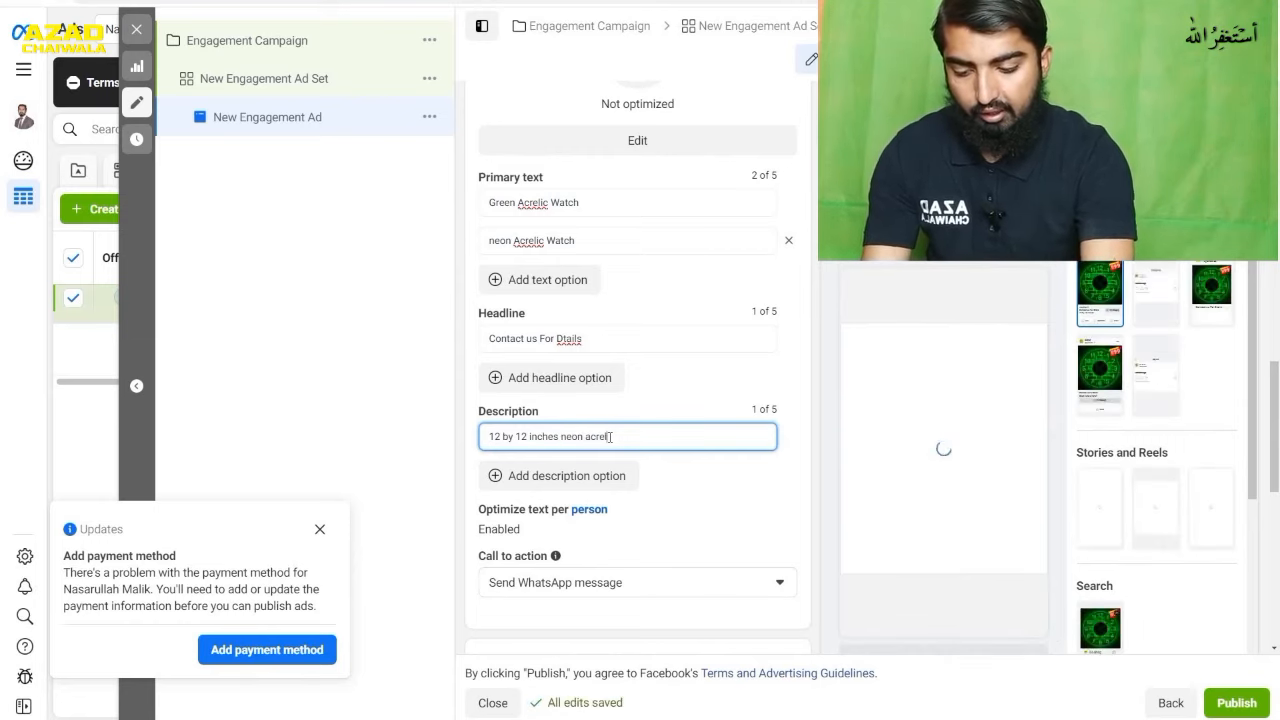
type("watch")
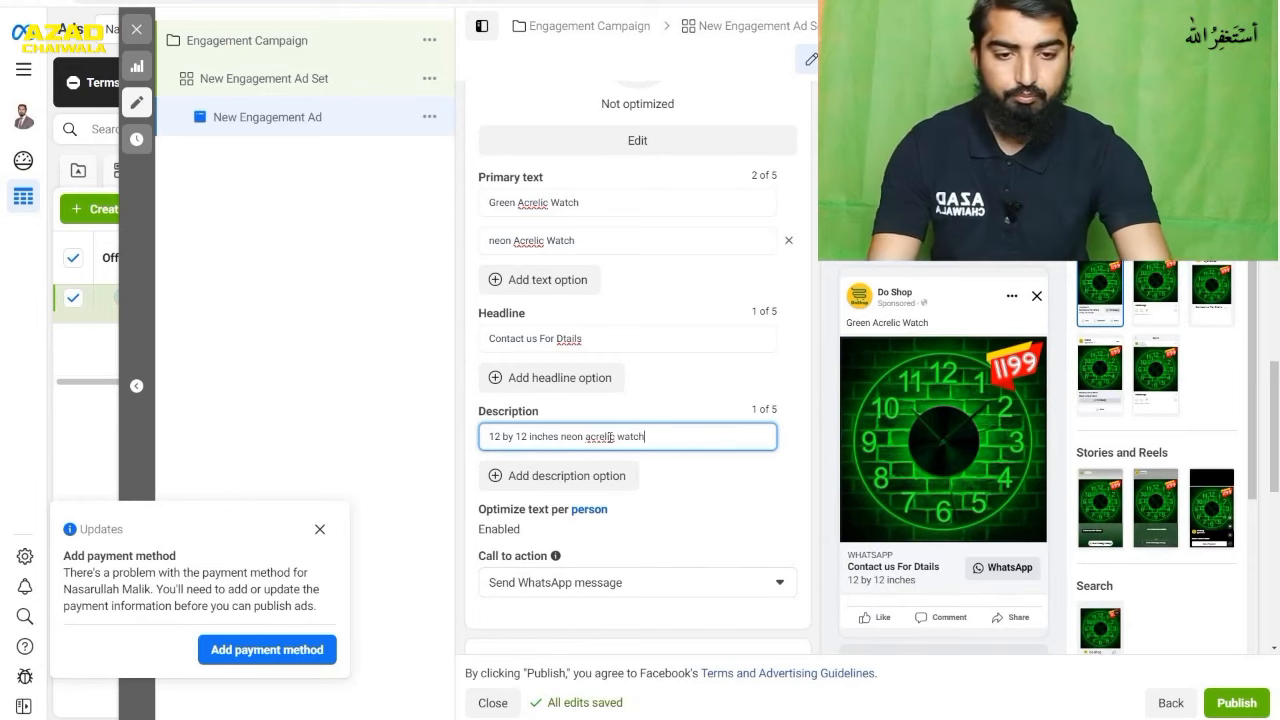
left_click(810, 468)
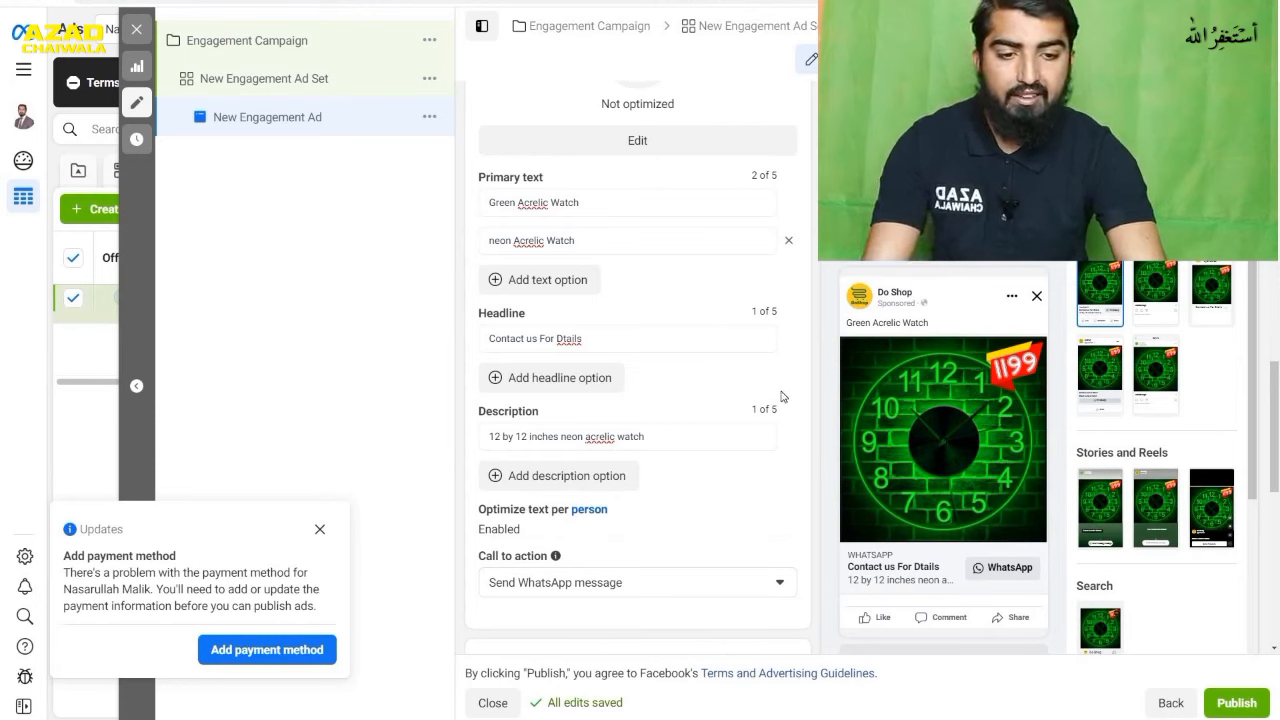
- Try Order now as the ad's call to action, and settle on Shop now
left_click(697, 585)
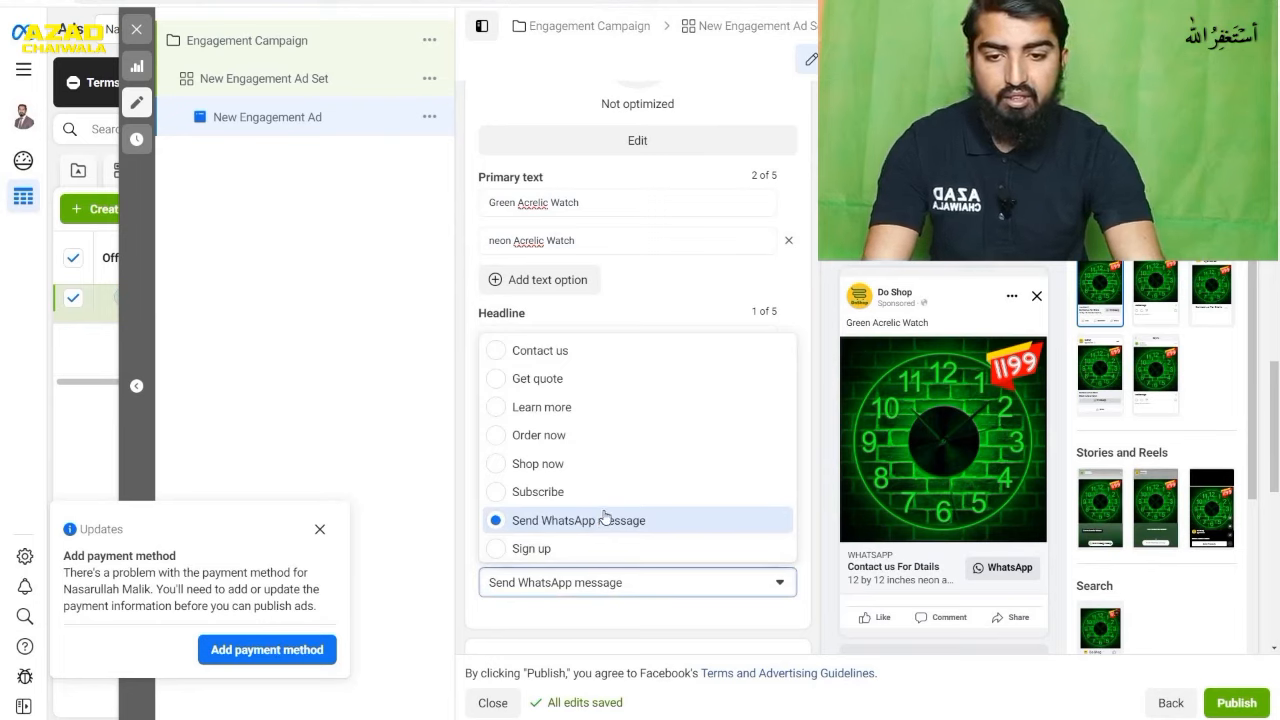
left_click(576, 437)
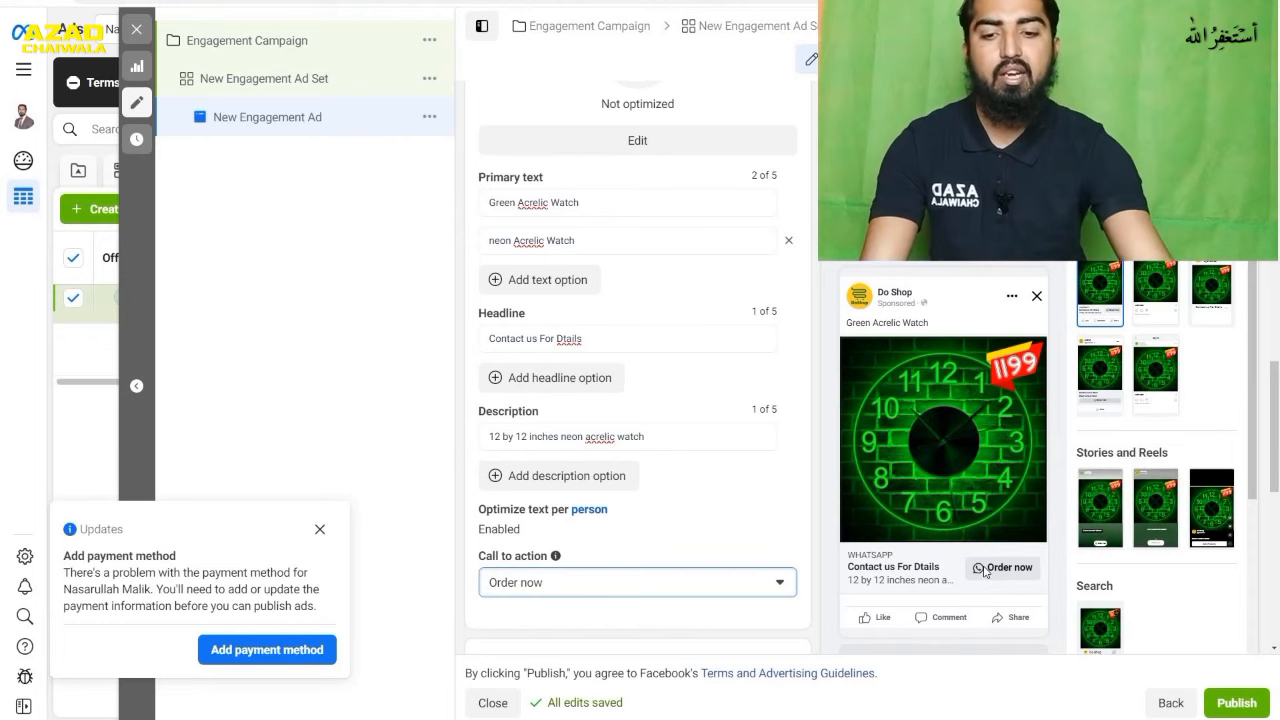
left_click(725, 595)
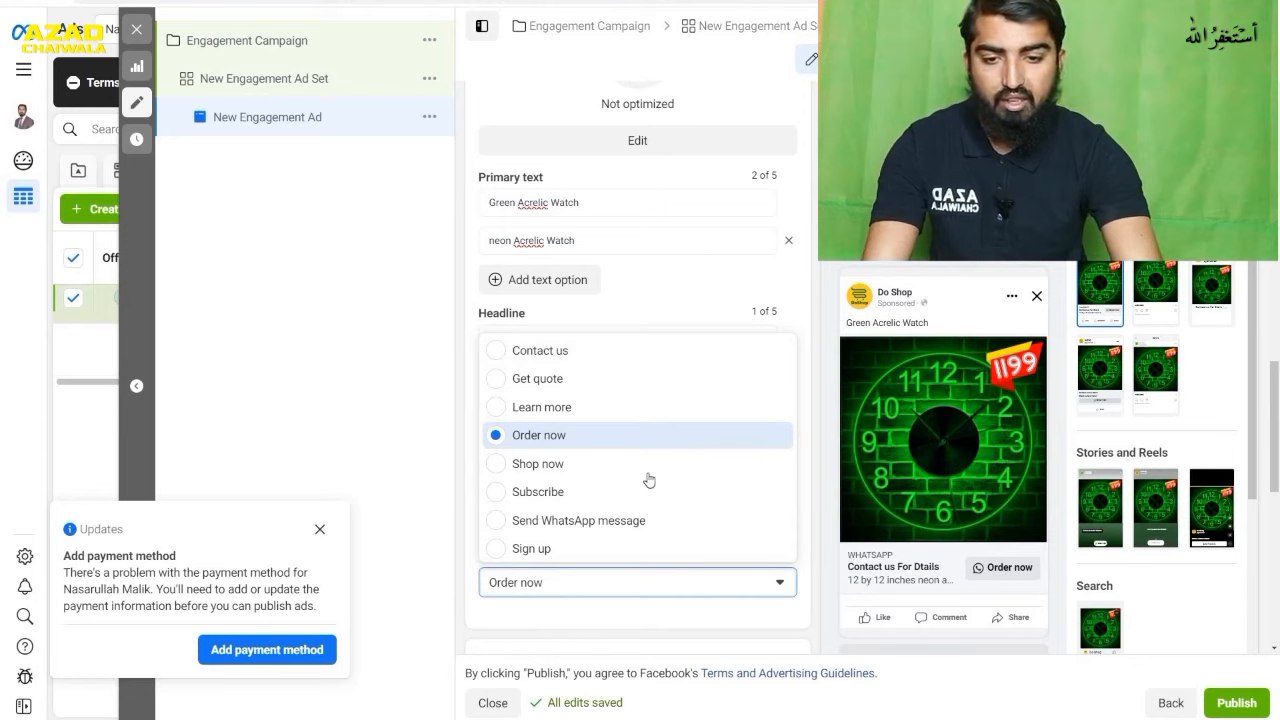
left_click(576, 463)
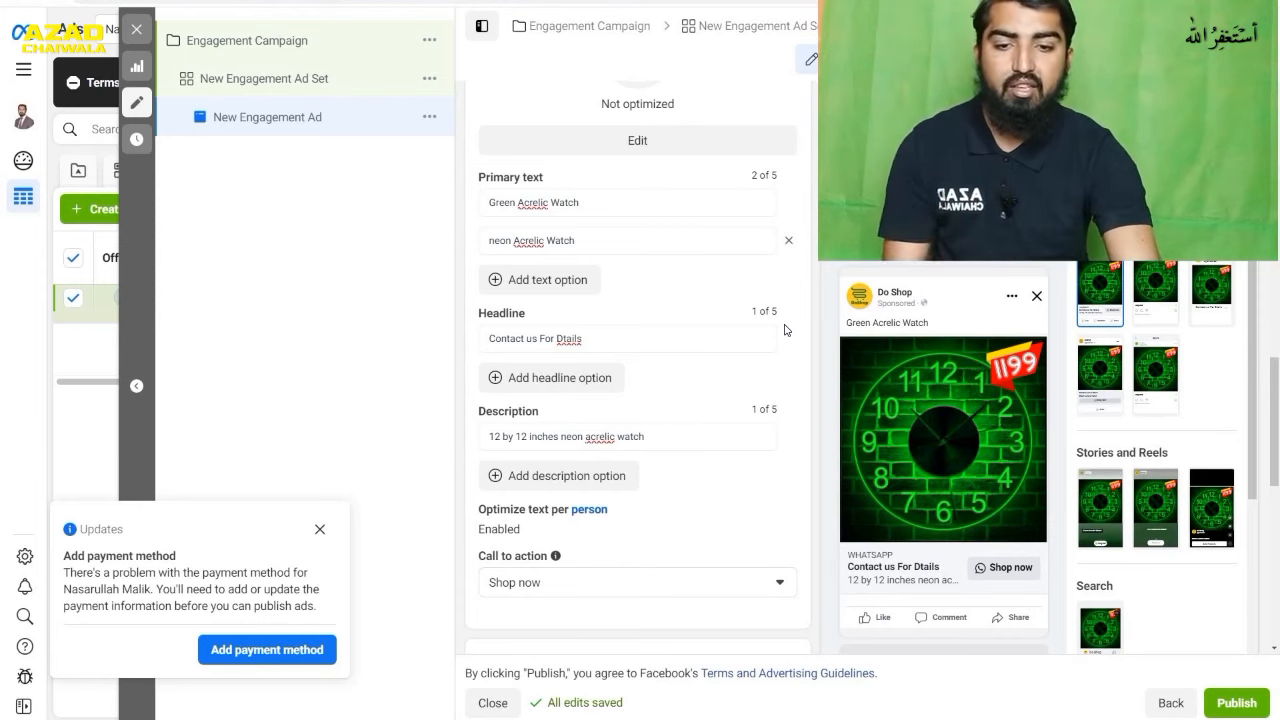
- Choose to create a new message template for the ad's chat and open it for editing
scroll(785, 330, "down", 3)
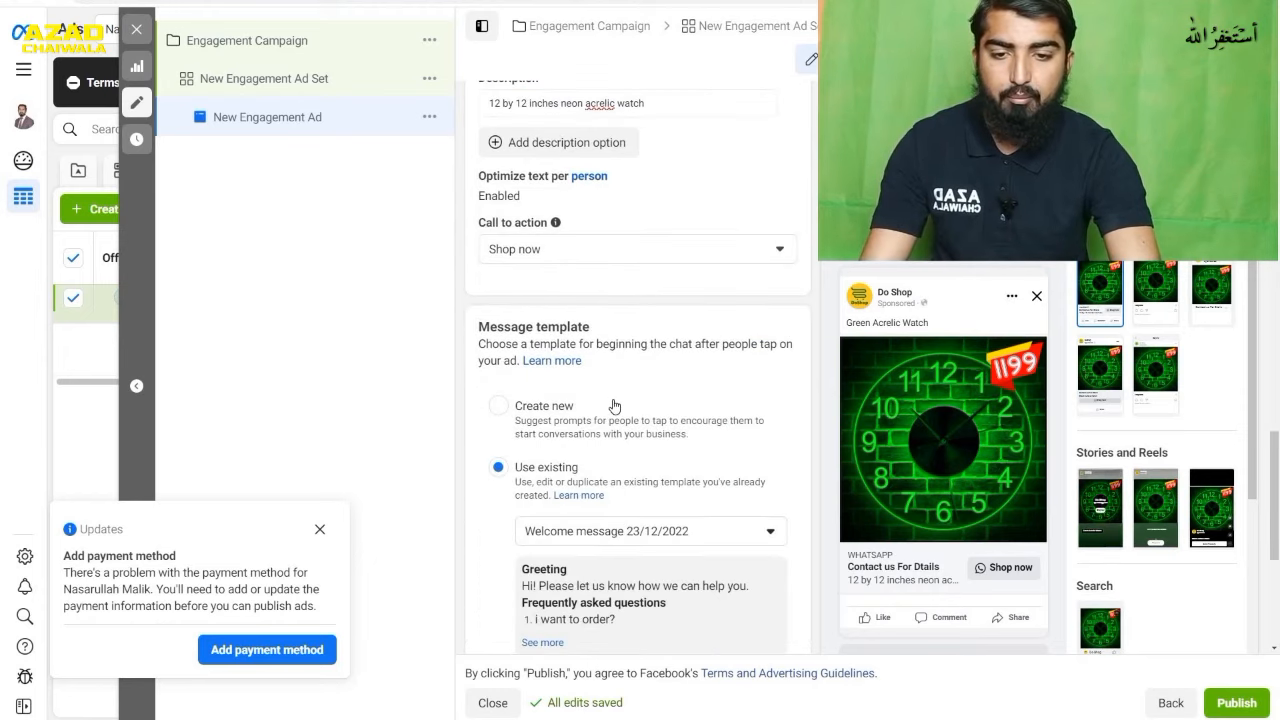
scroll(614, 406, "down", 1)
left_click(562, 355)
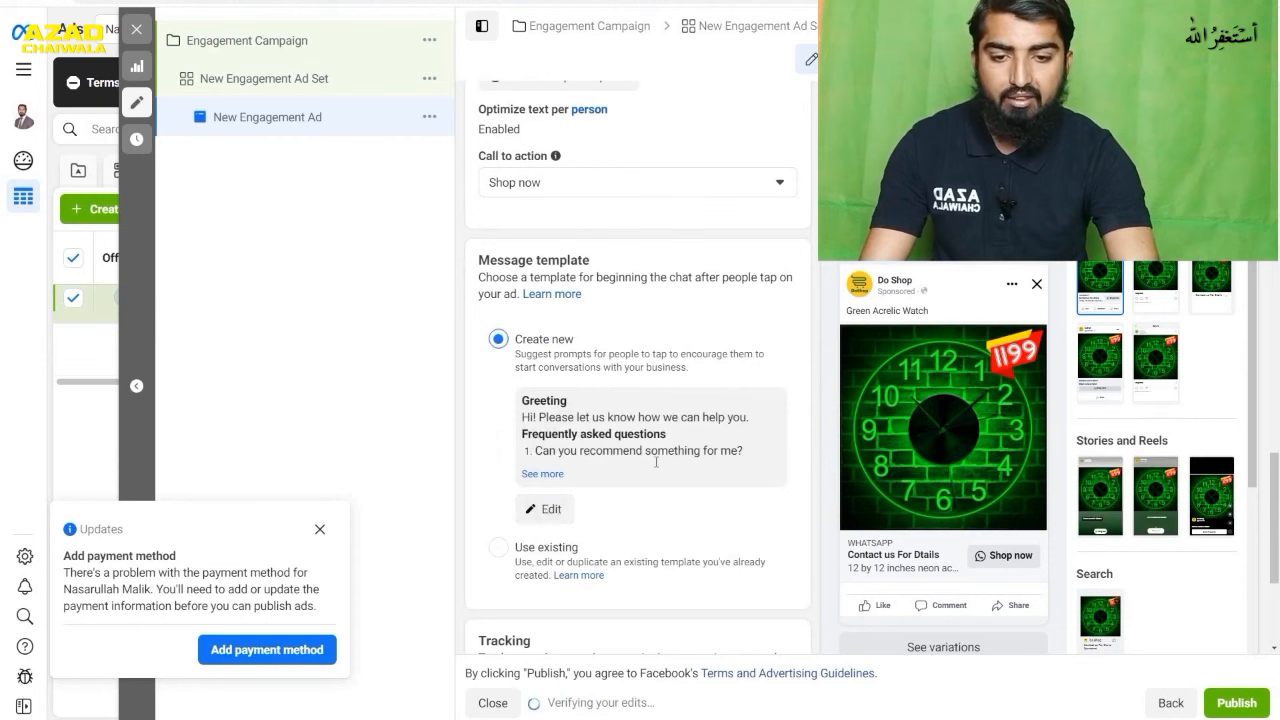
left_click(553, 522)
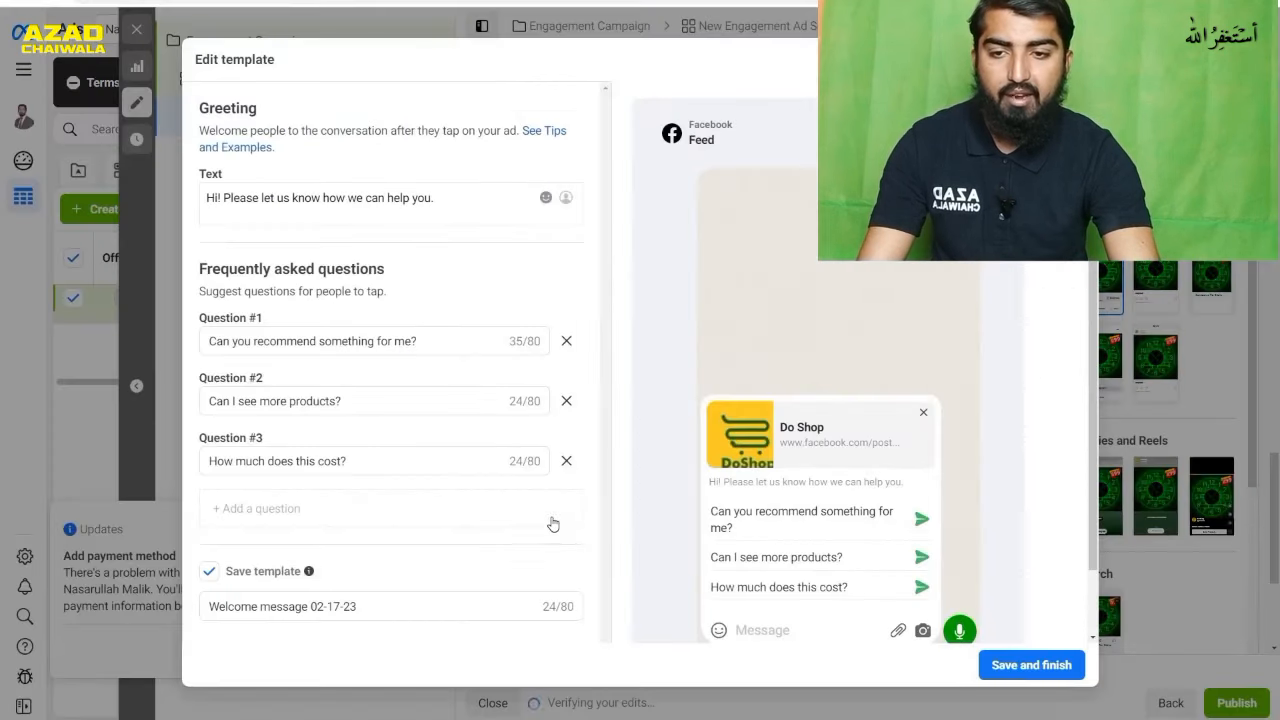
scroll(452, 332, "down", 1)
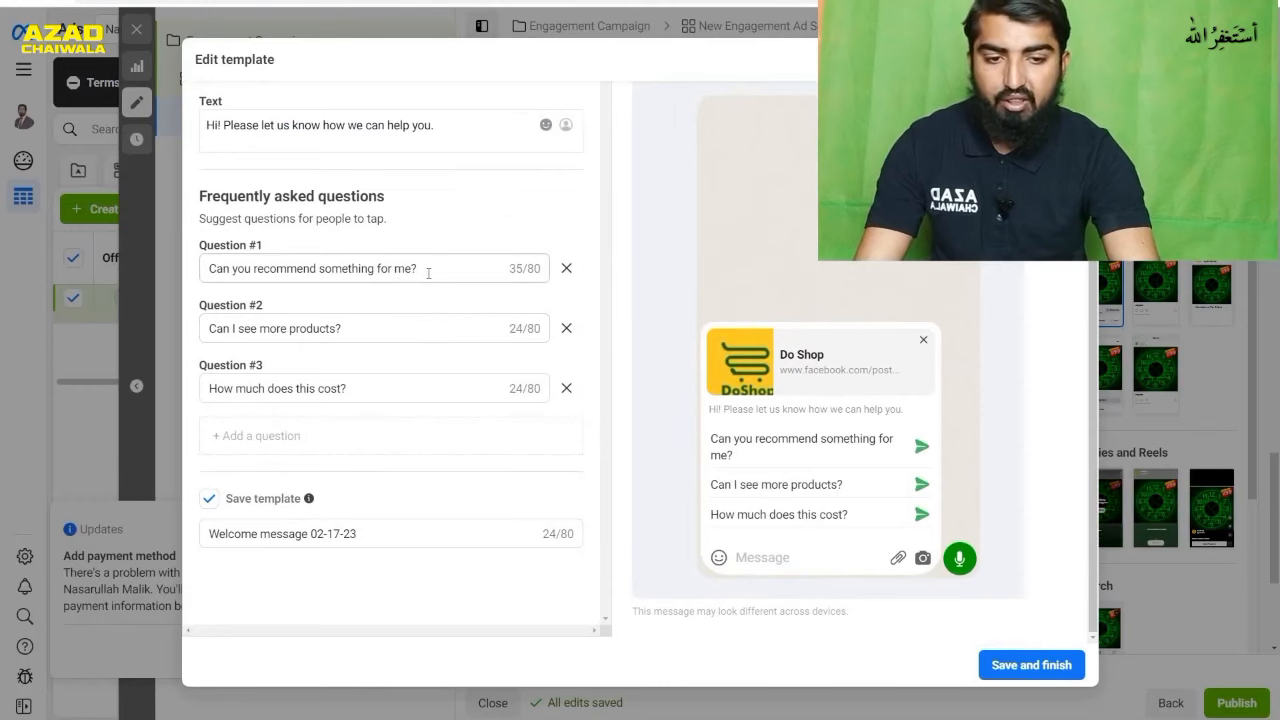
- Replace the template's first frequently asked question with "what are color options?"
left_click_drag(428, 270, 200, 280)
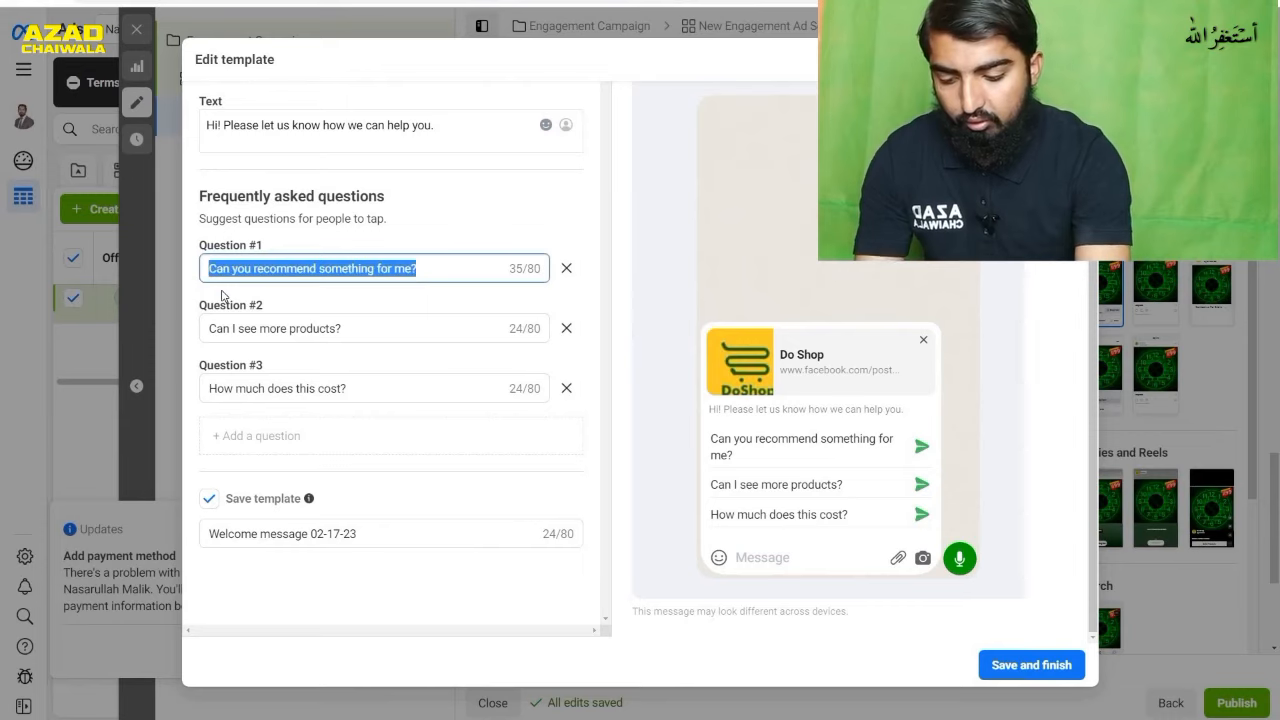
type("what are ")
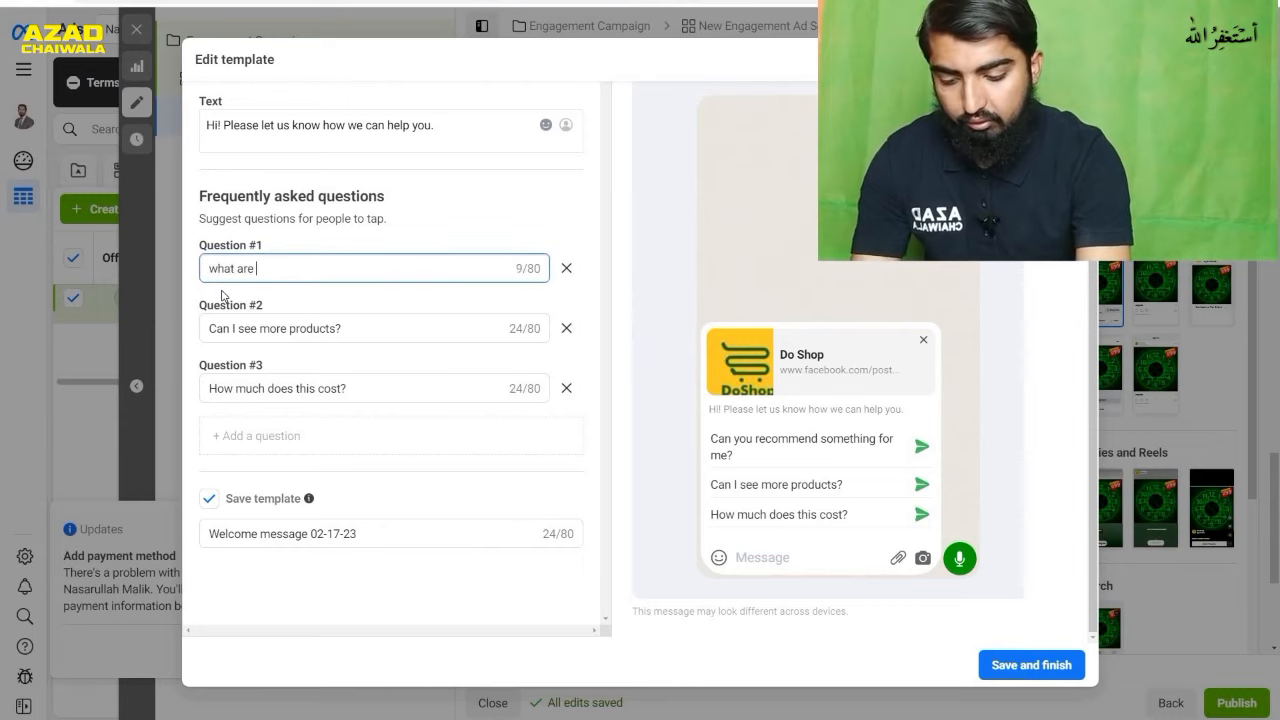
type("color")
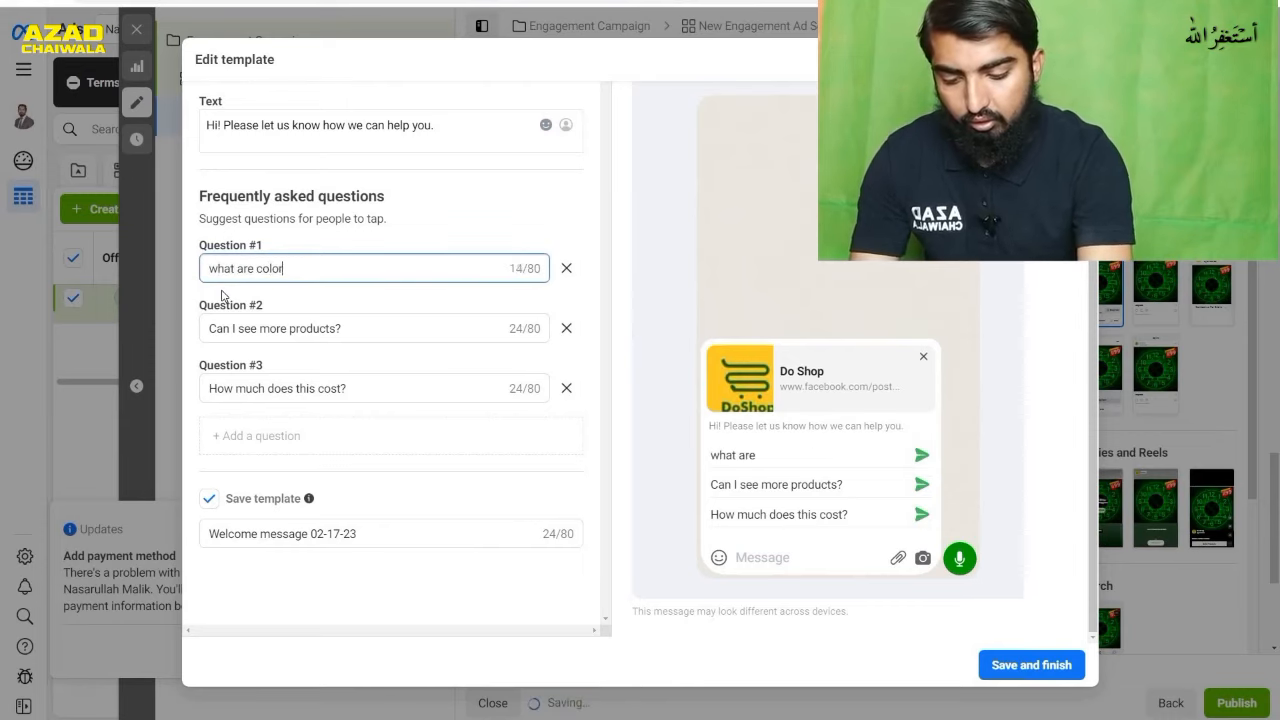
type(" optio")
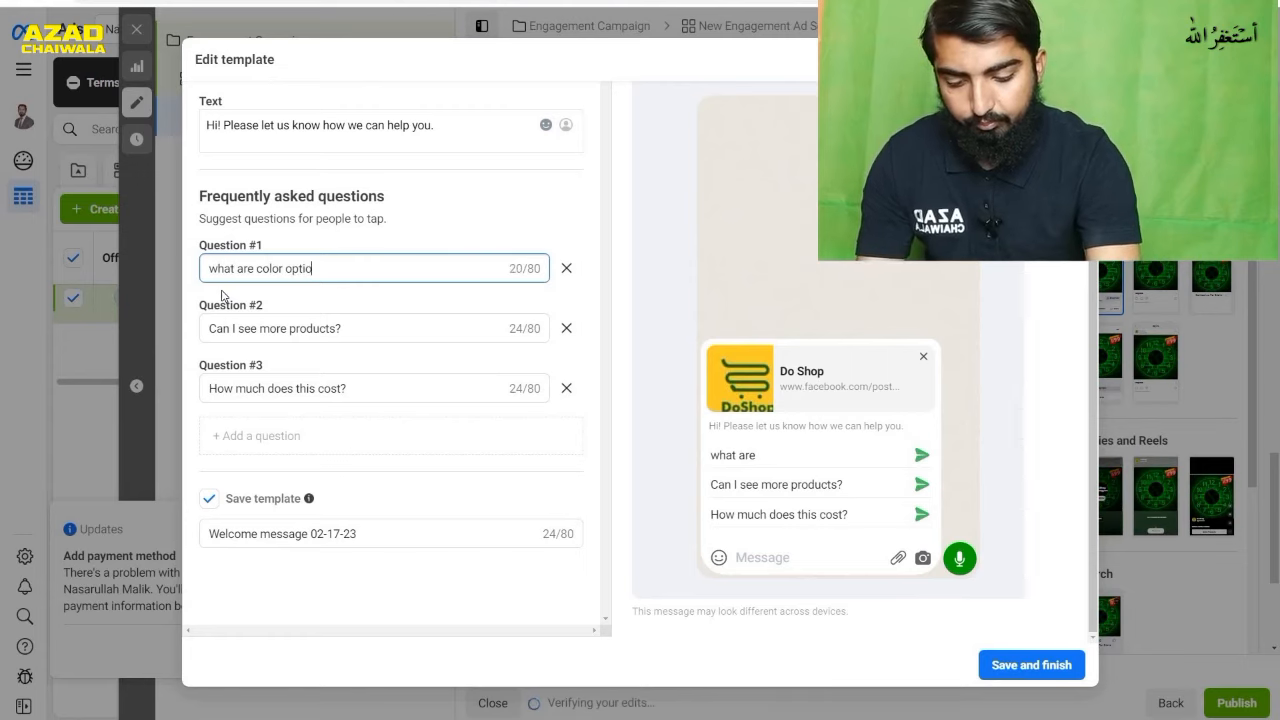
type("ns")
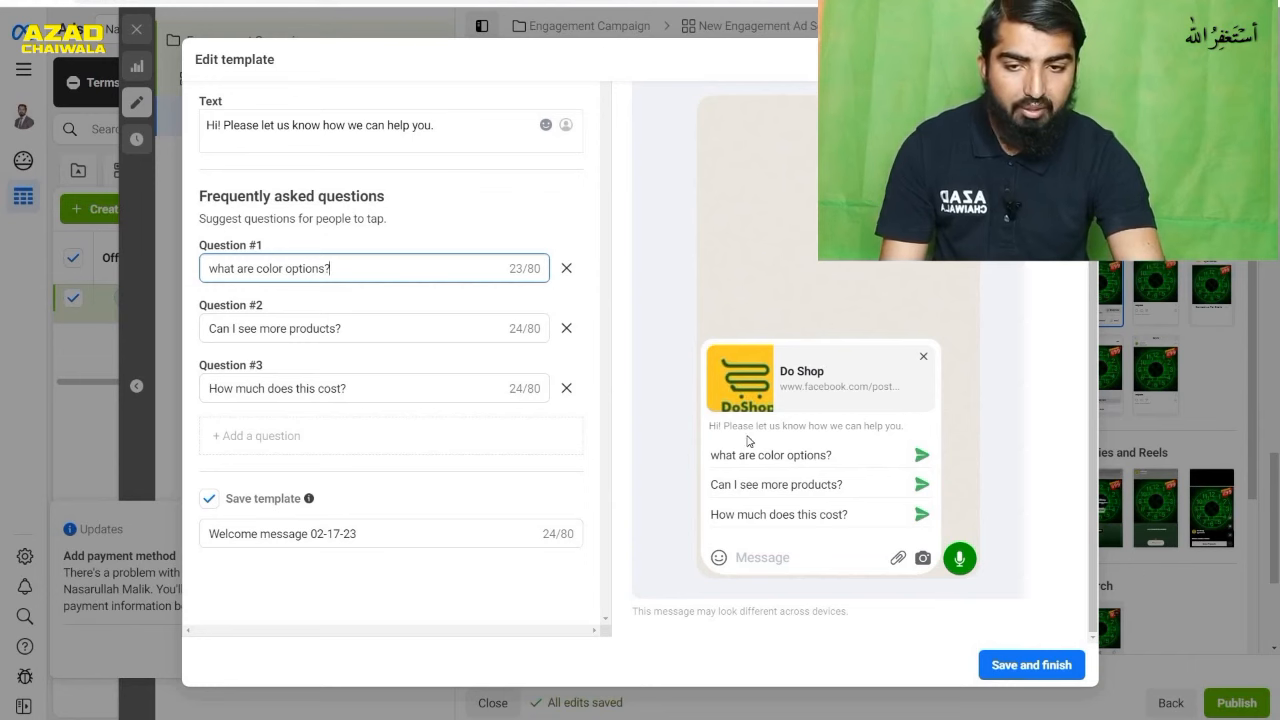
- Check the template's chat preview, save the template, and review the chat in the ad preview
scroll(411, 381, "up", 1)
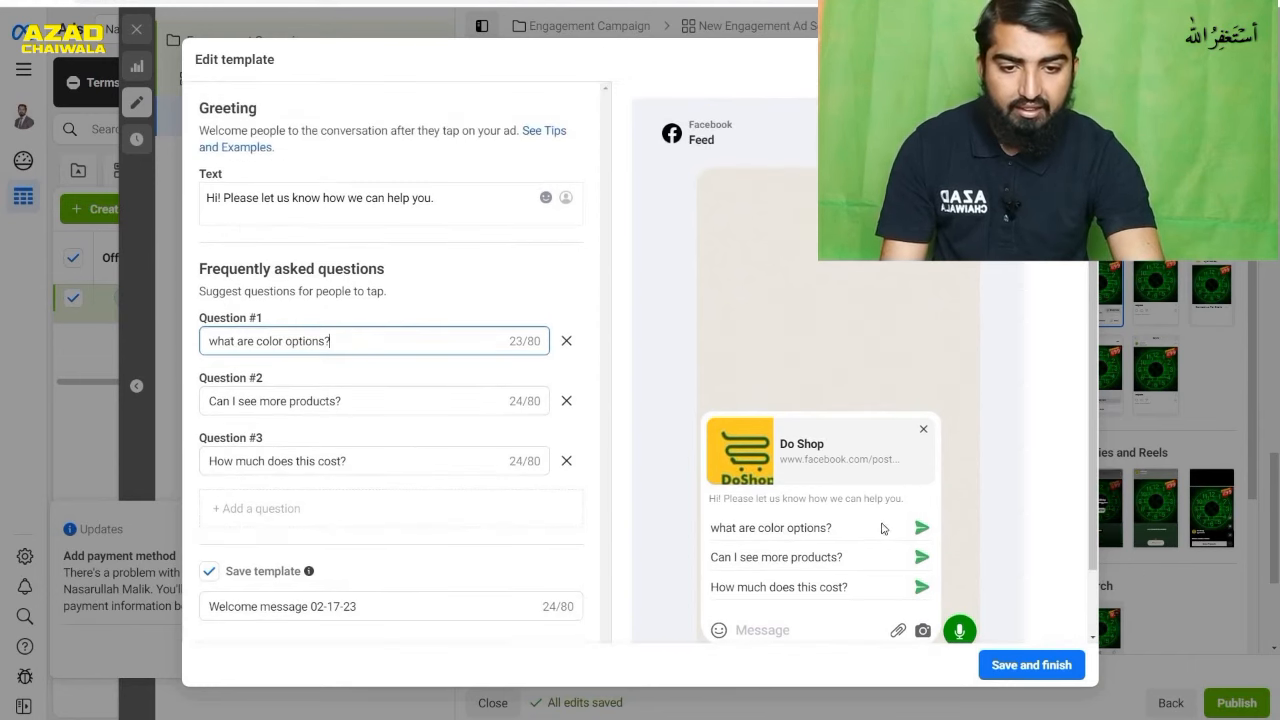
scroll(883, 528, "down", 1)
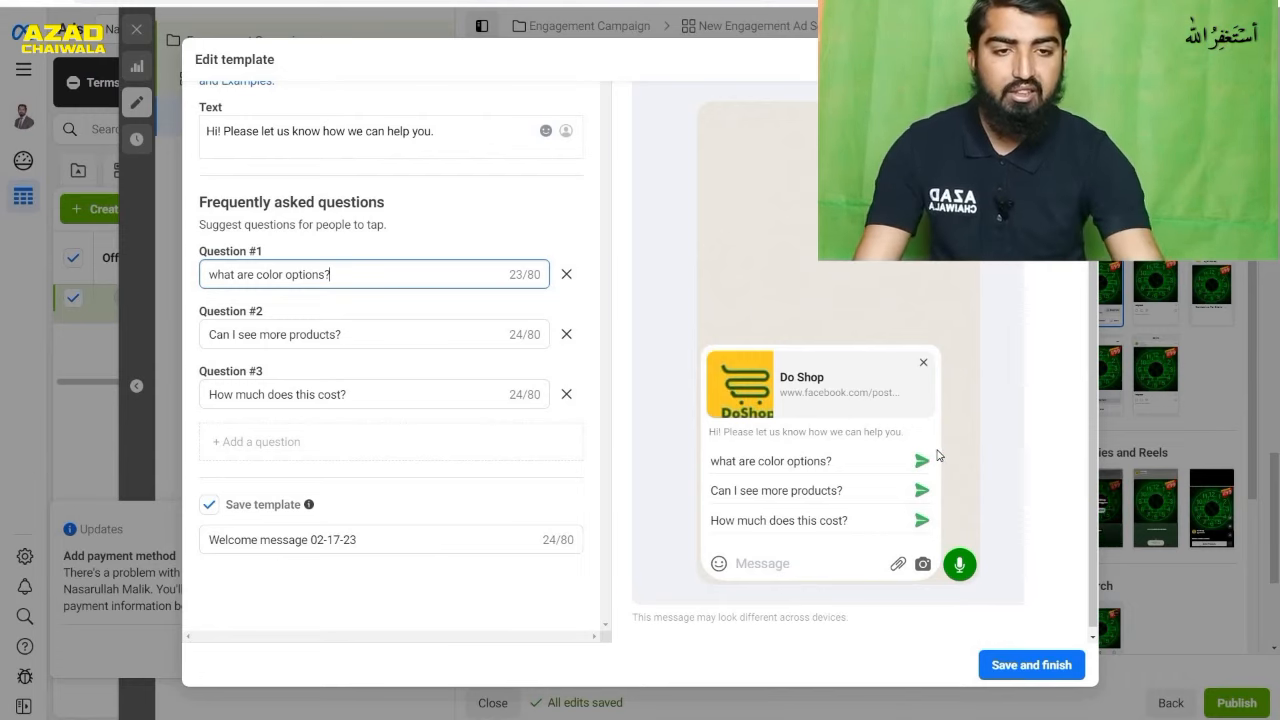
left_click(1025, 667)
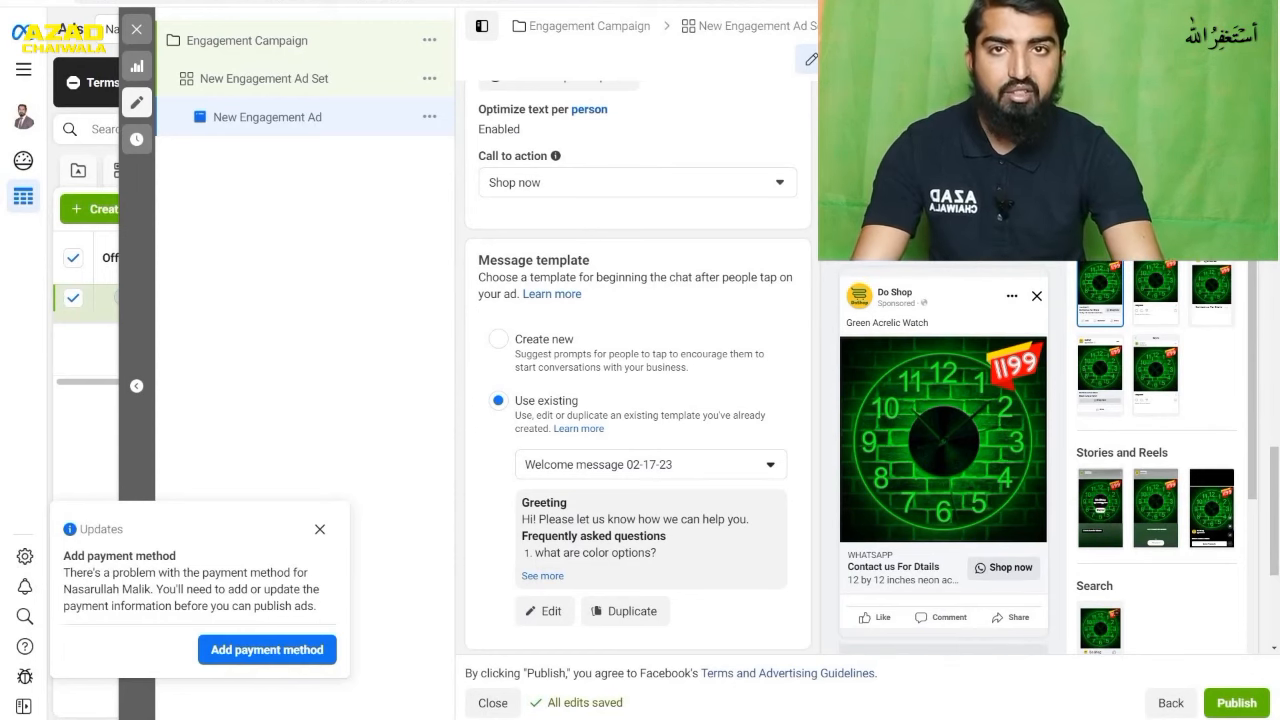
scroll(1030, 359, "down", 3)
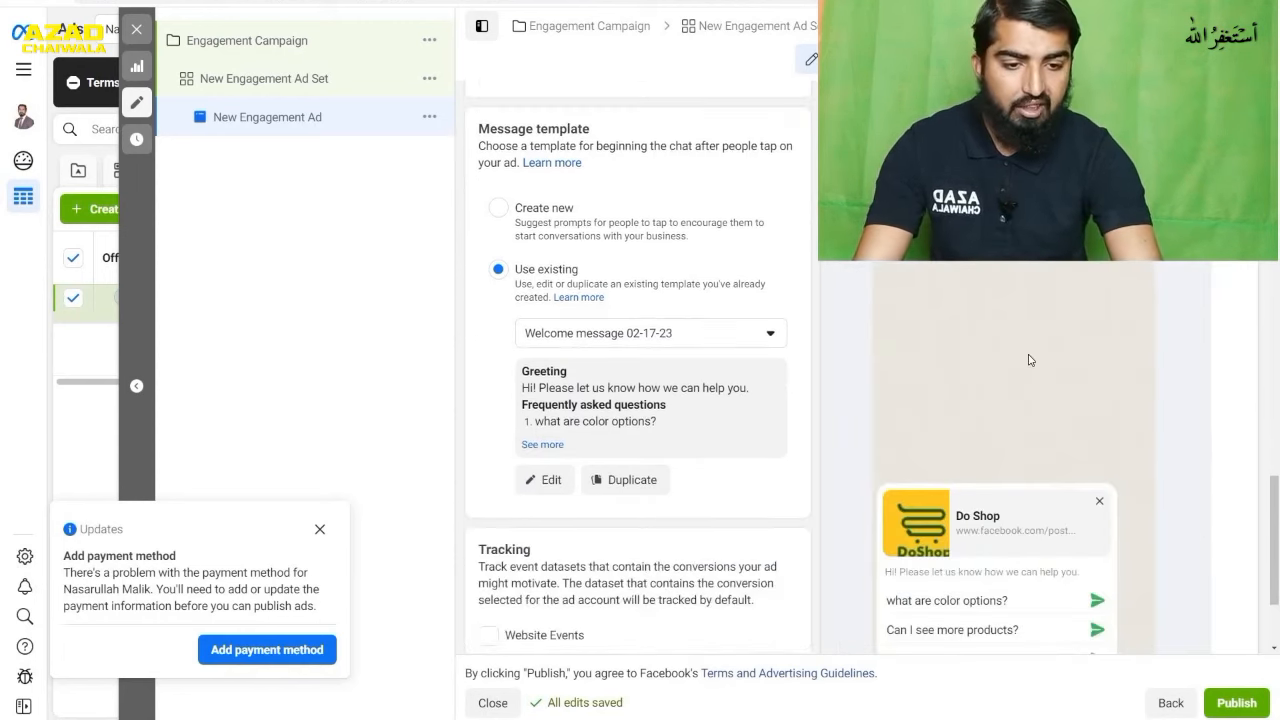
scroll(1024, 585, "down", 1)
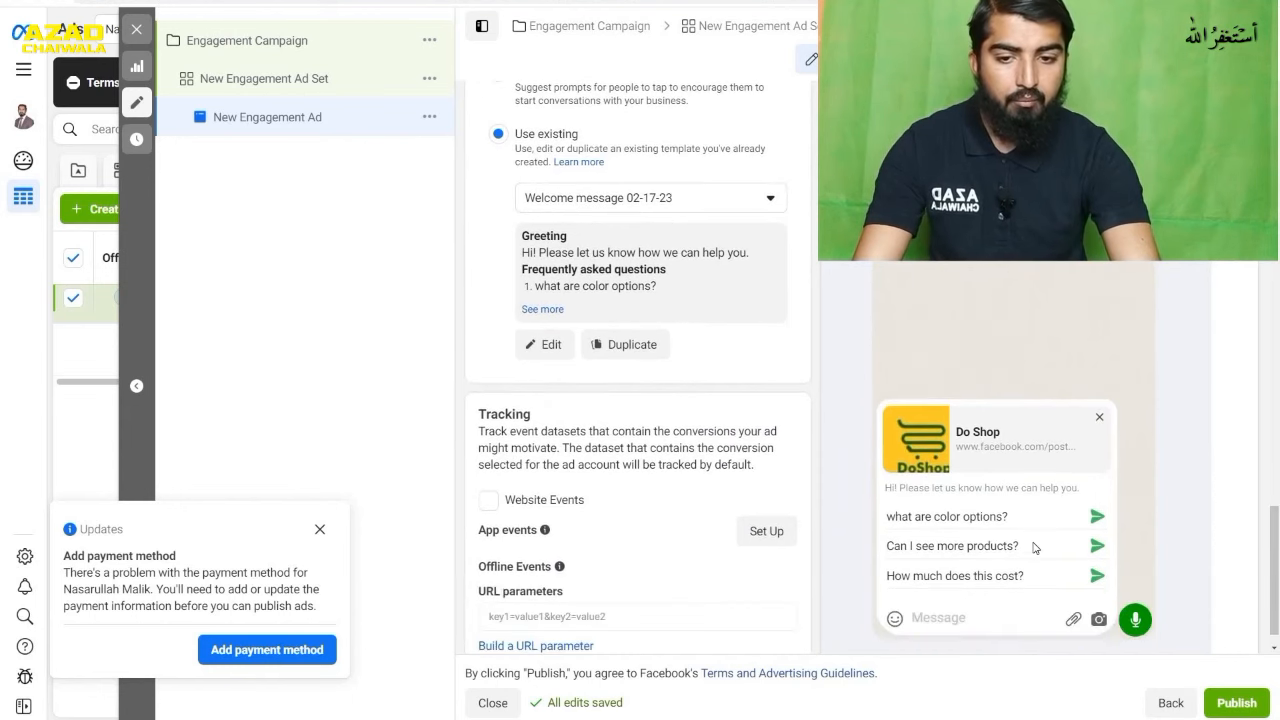
scroll(978, 557, "up", 8)
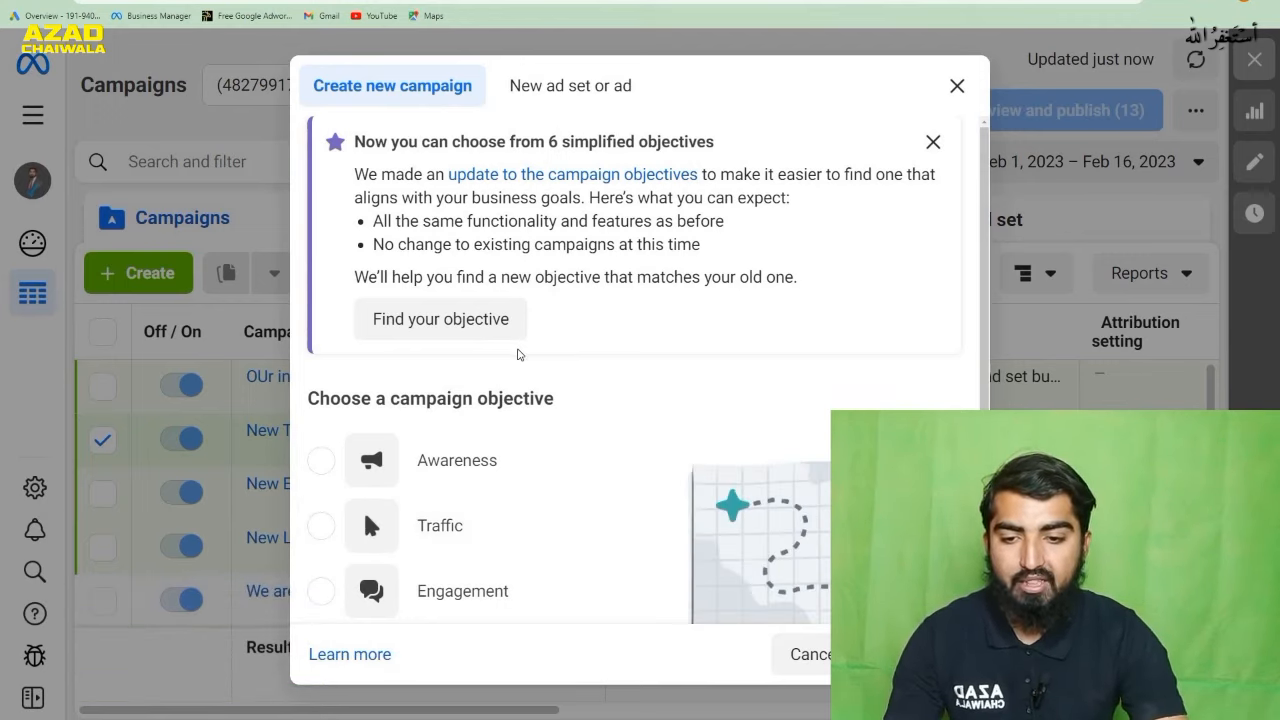
- Create a new campaign with the Traffic objective and select its campaign name for editing
scroll(323, 527, "up", 1)
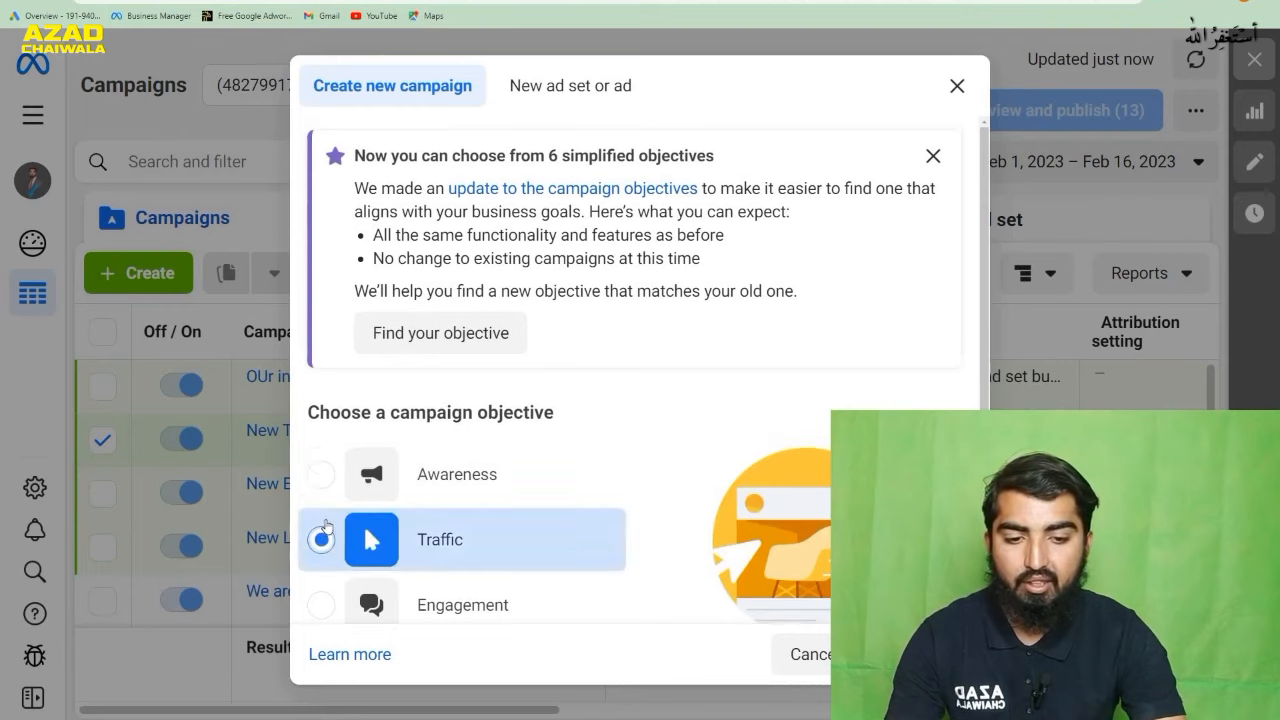
left_click(323, 530)
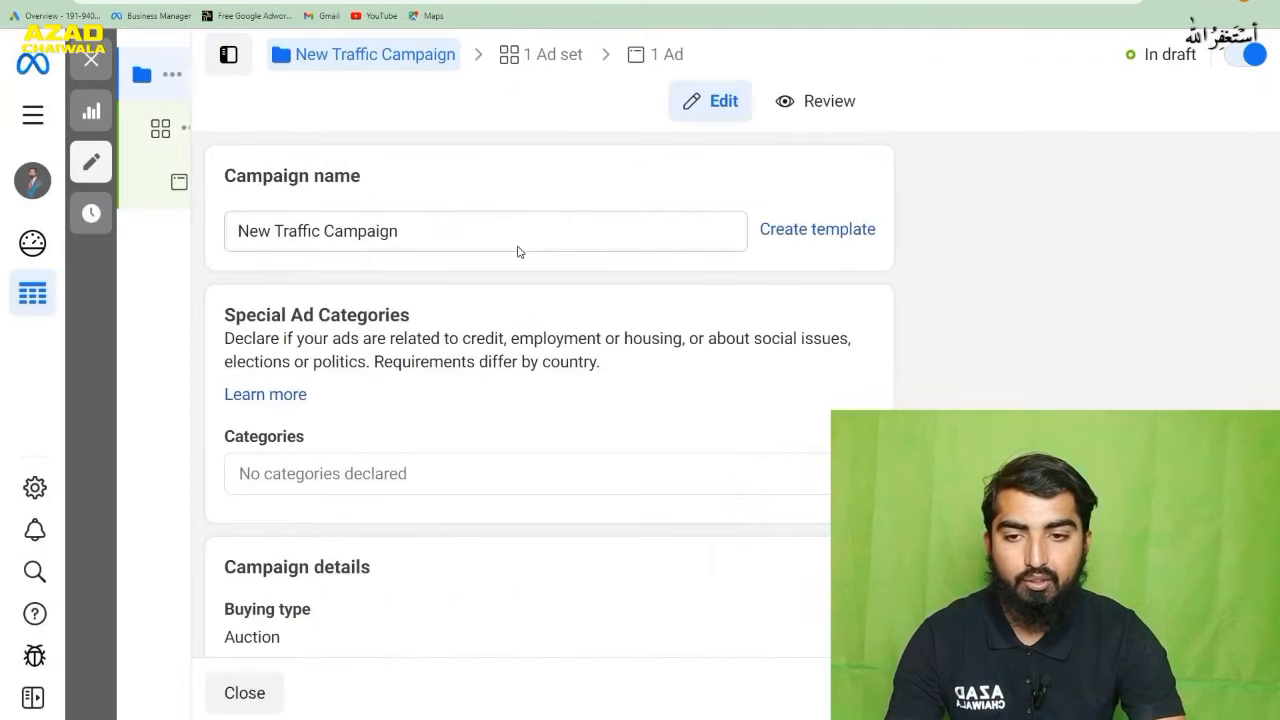
left_click(453, 233)
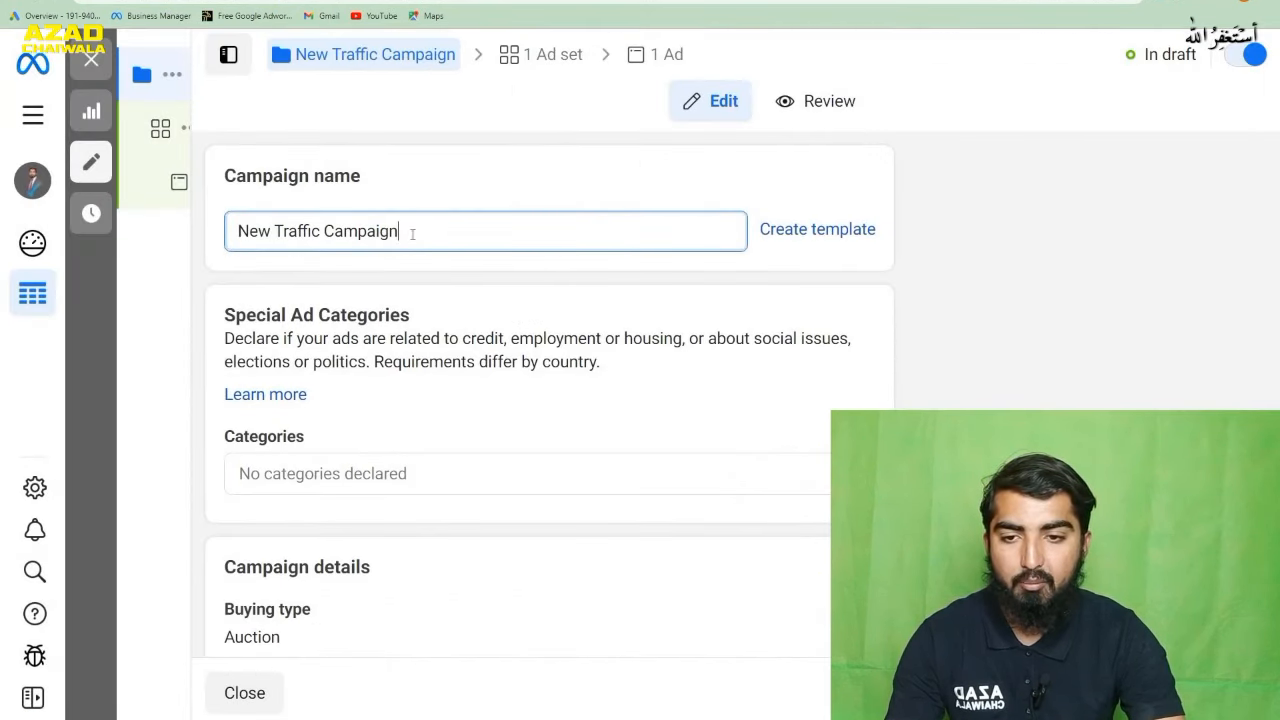
left_click_drag(413, 232, 229, 237)
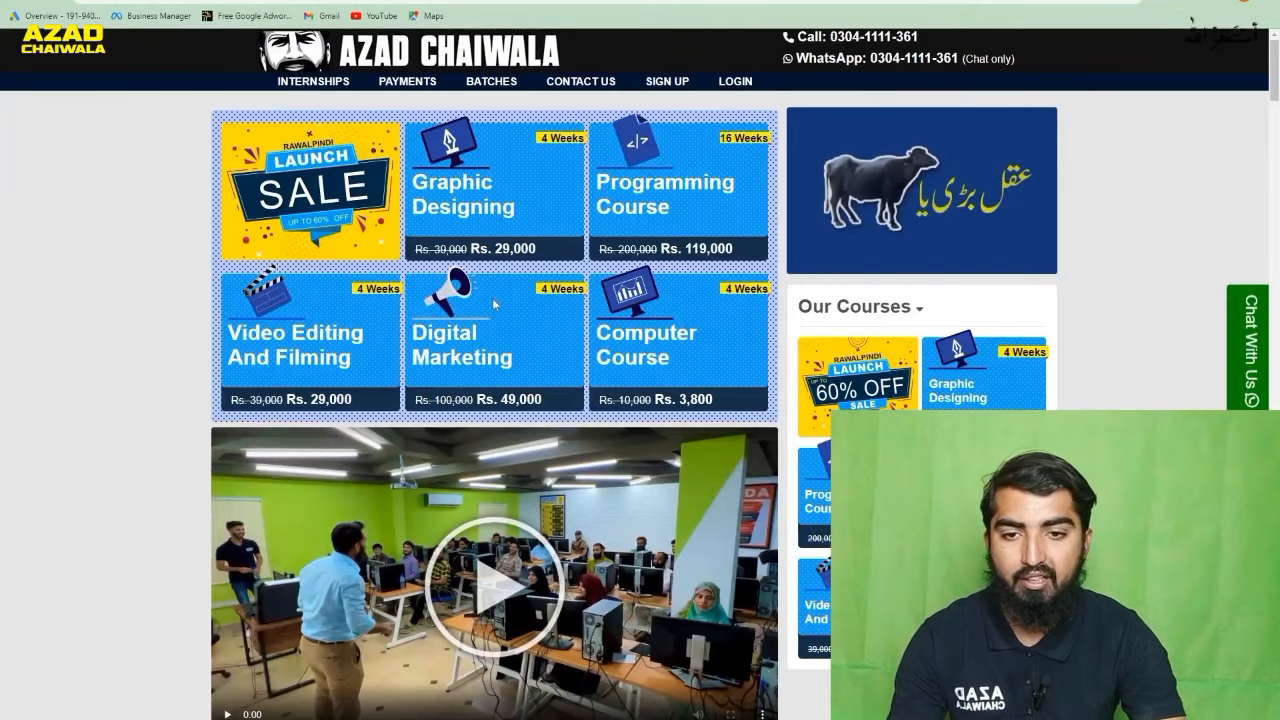
- Examine the course offers, video and student testimonials on the Azad Chaiwala website's home page
scroll(541, 285, "down", 7)
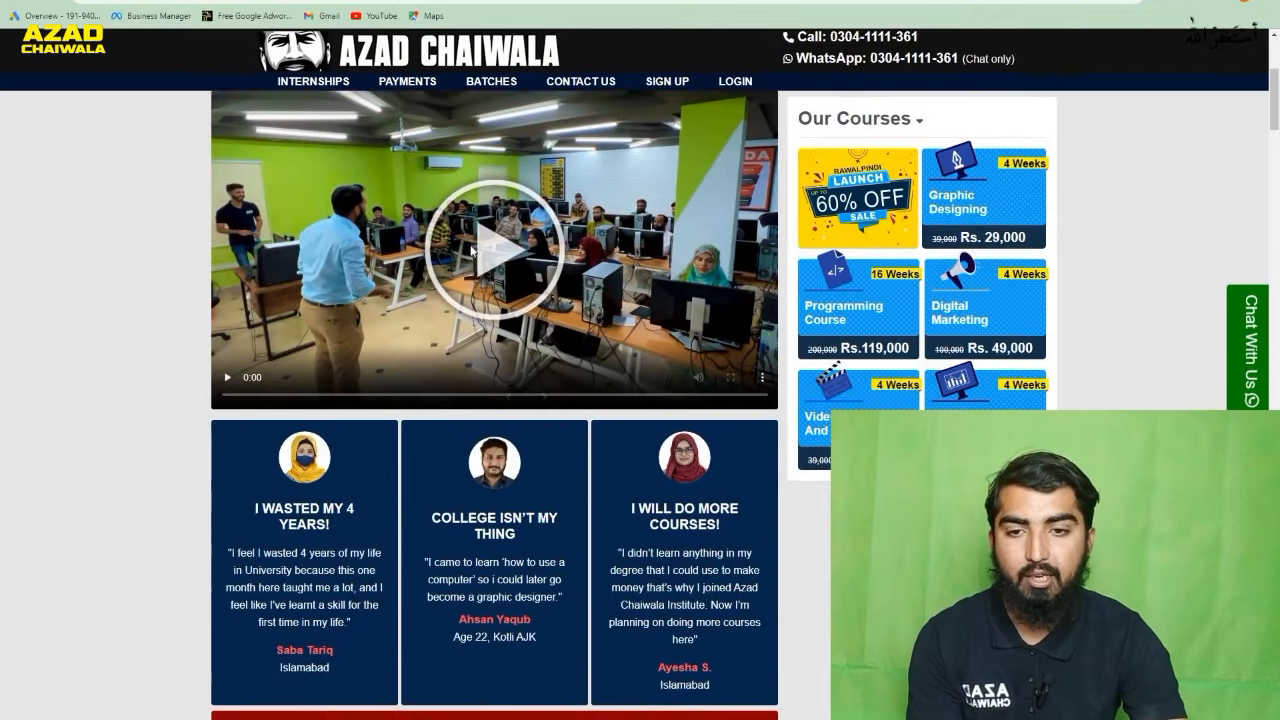
scroll(494, 400, "up", 7)
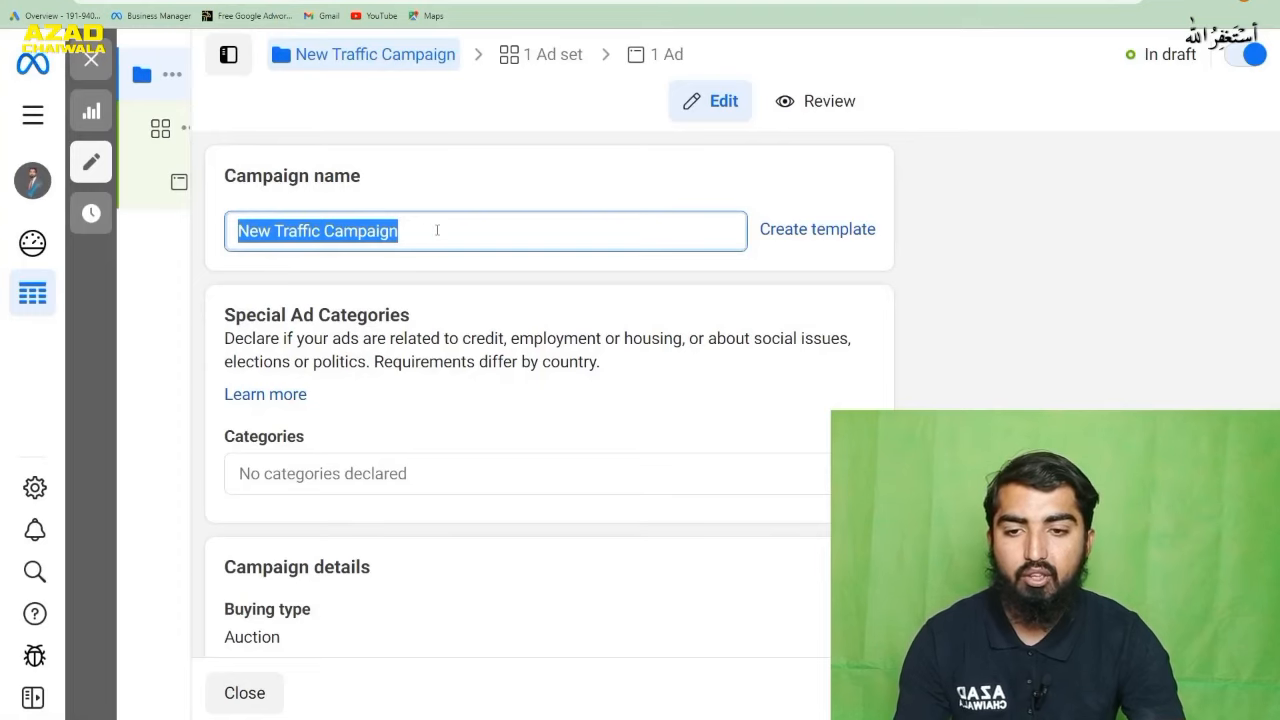
- Rename the traffic campaign "azad chaiwala campaign for web traffic" and continue to its ad set
left_click(437, 230)
left_click_drag(437, 230, 222, 226)
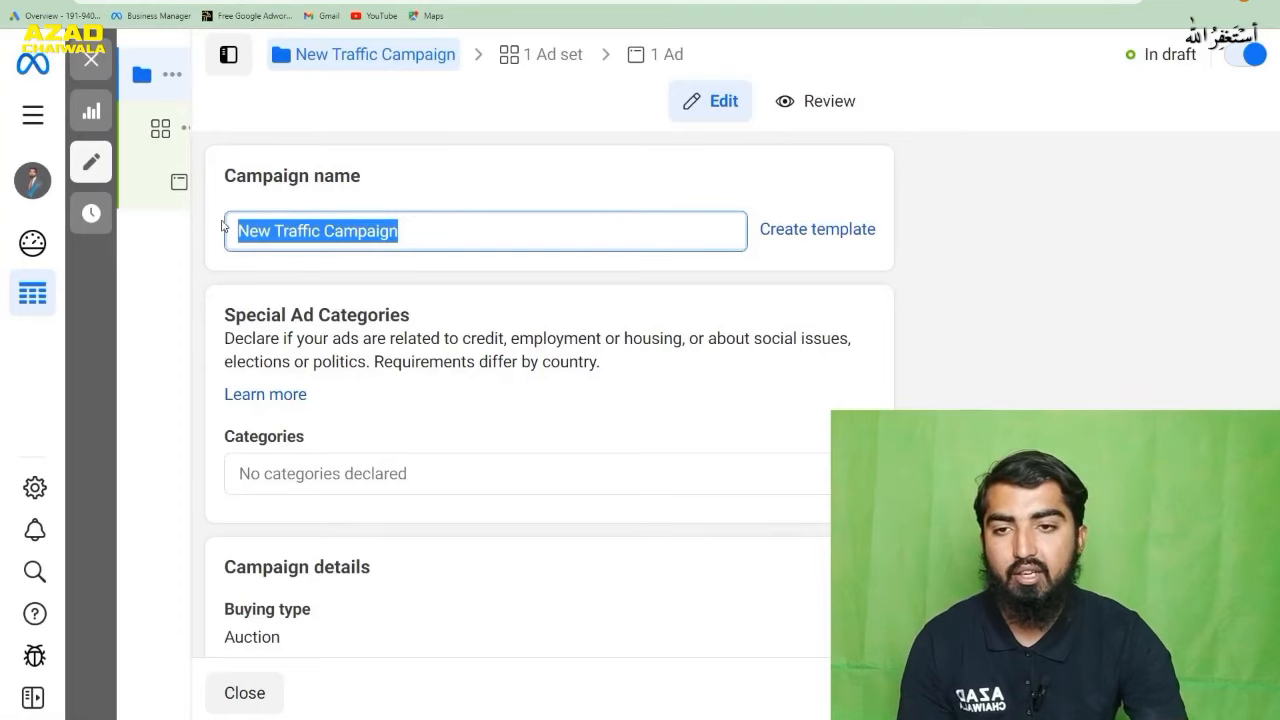
type("aza")
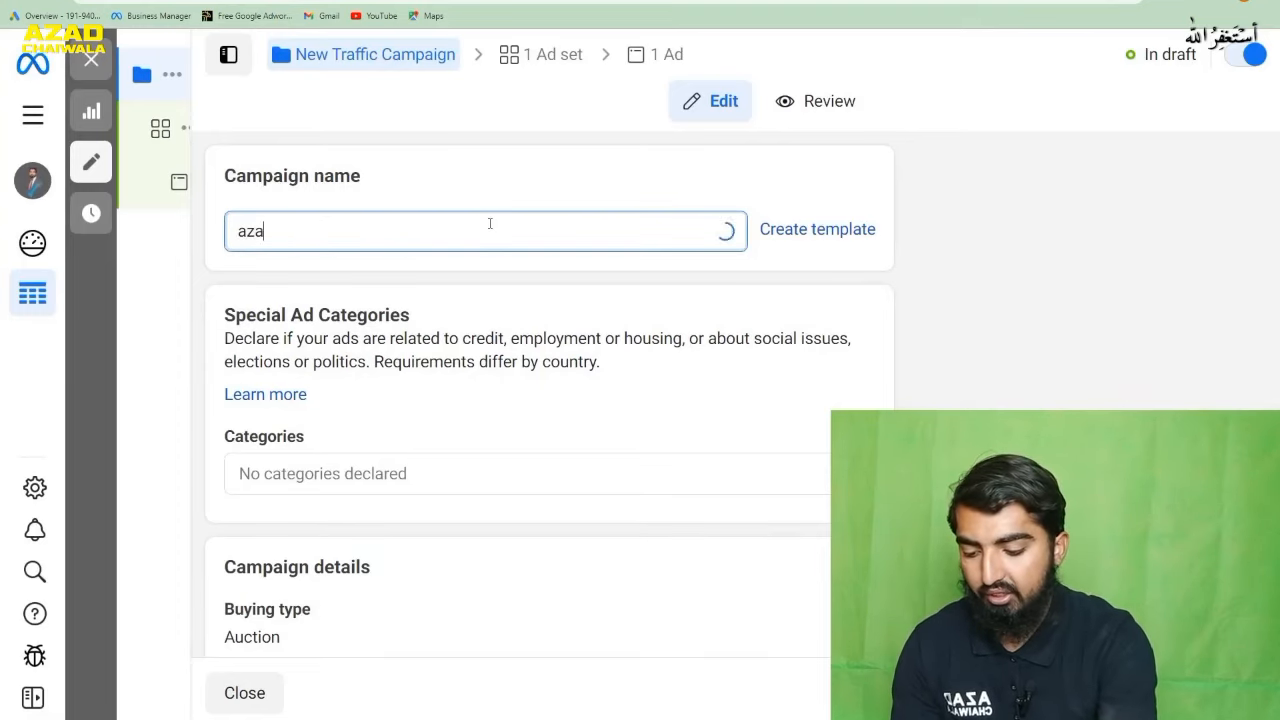
type("d chai")
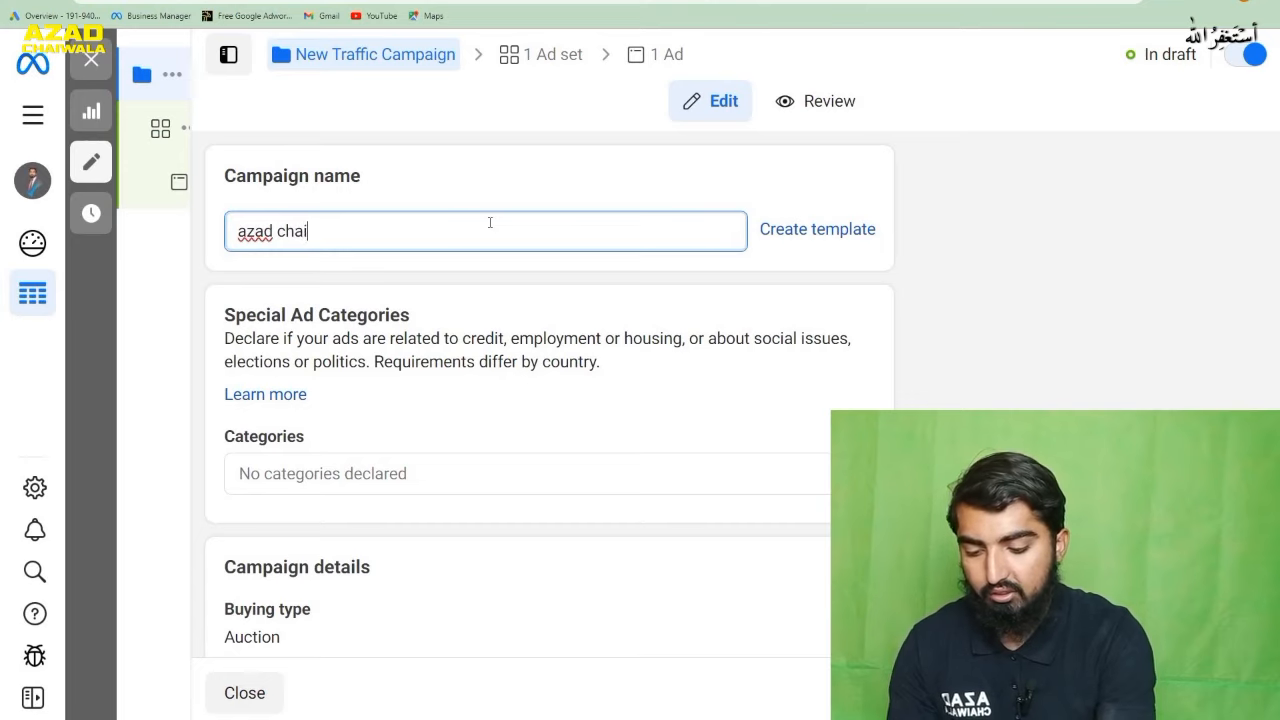
type("wala ")
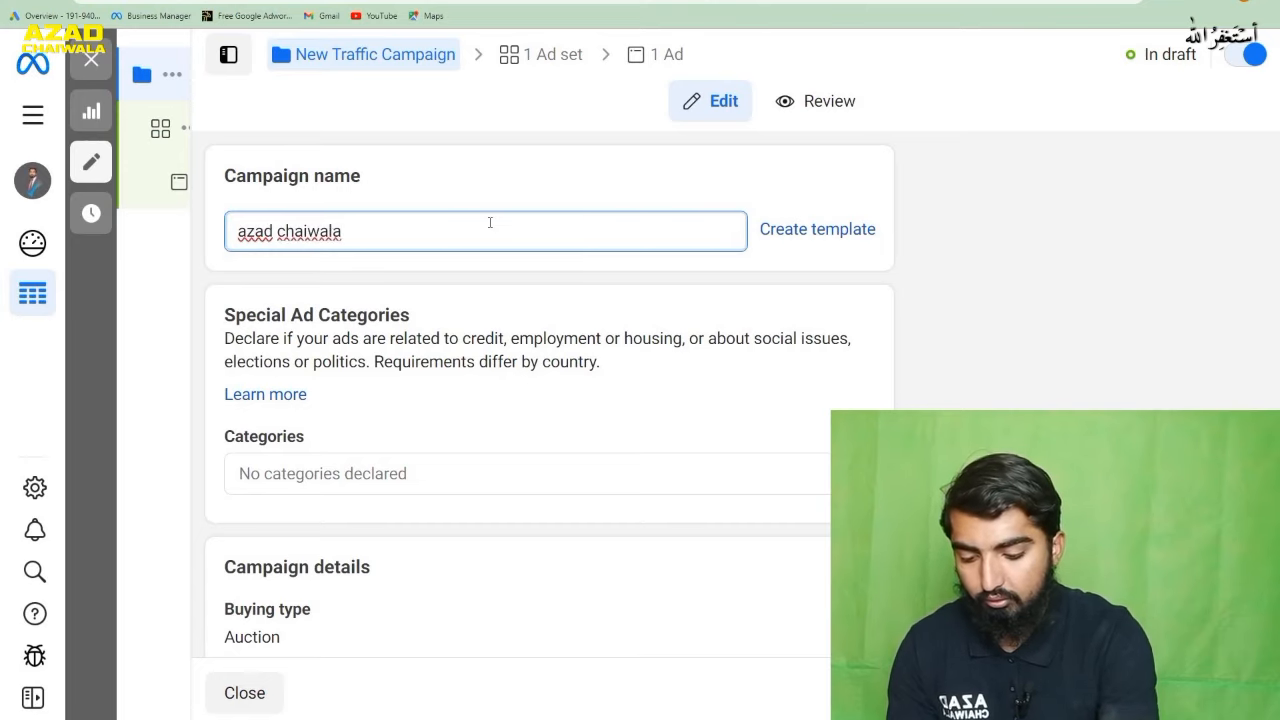
type("campaig")
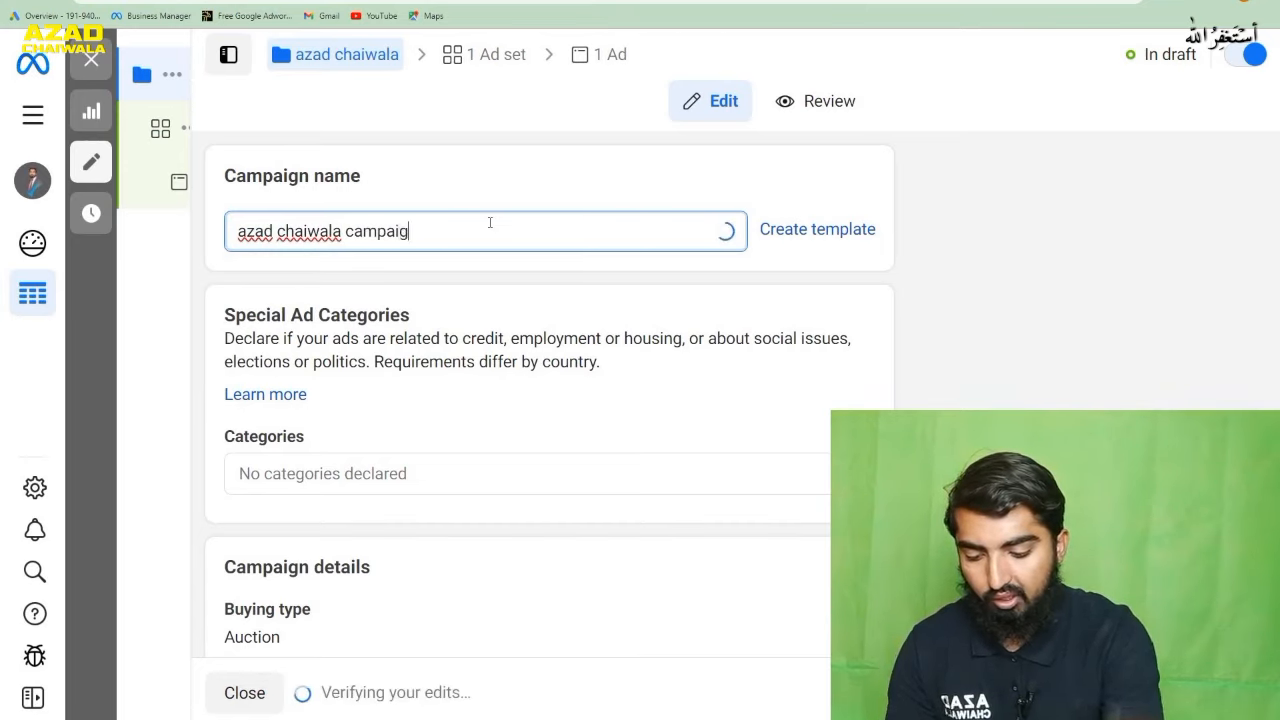
type("n fo")
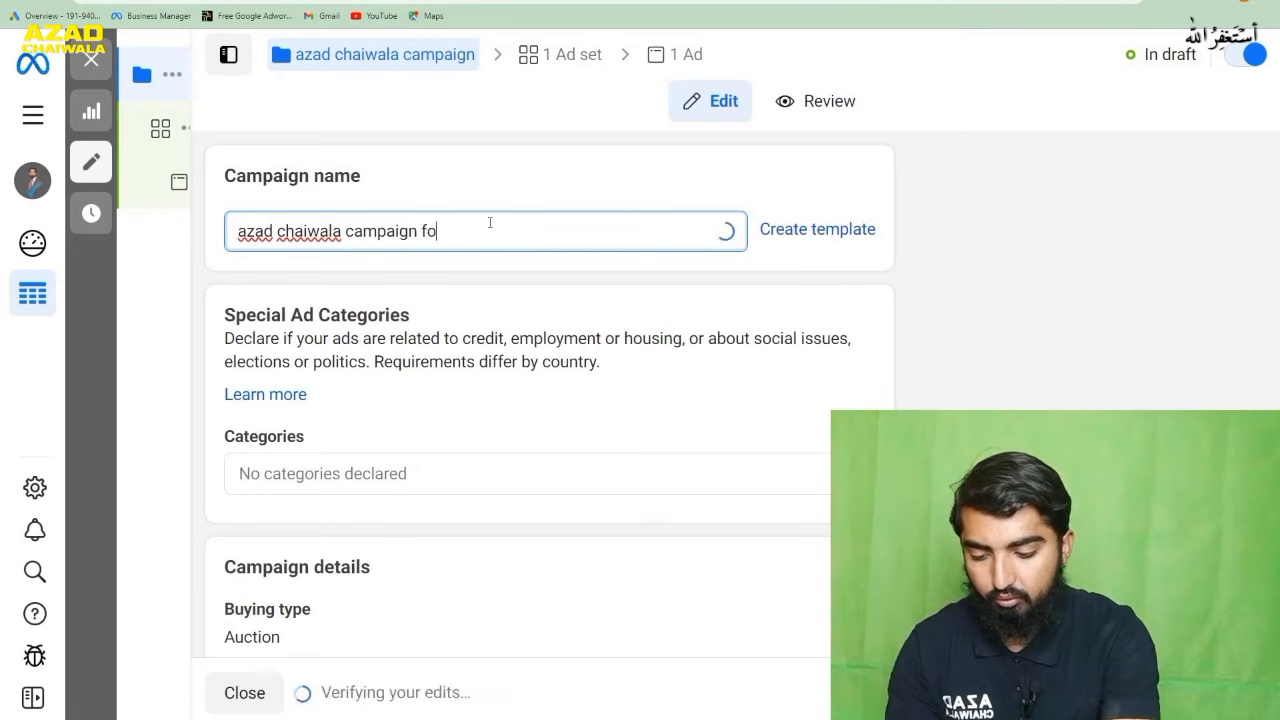
type("r we")
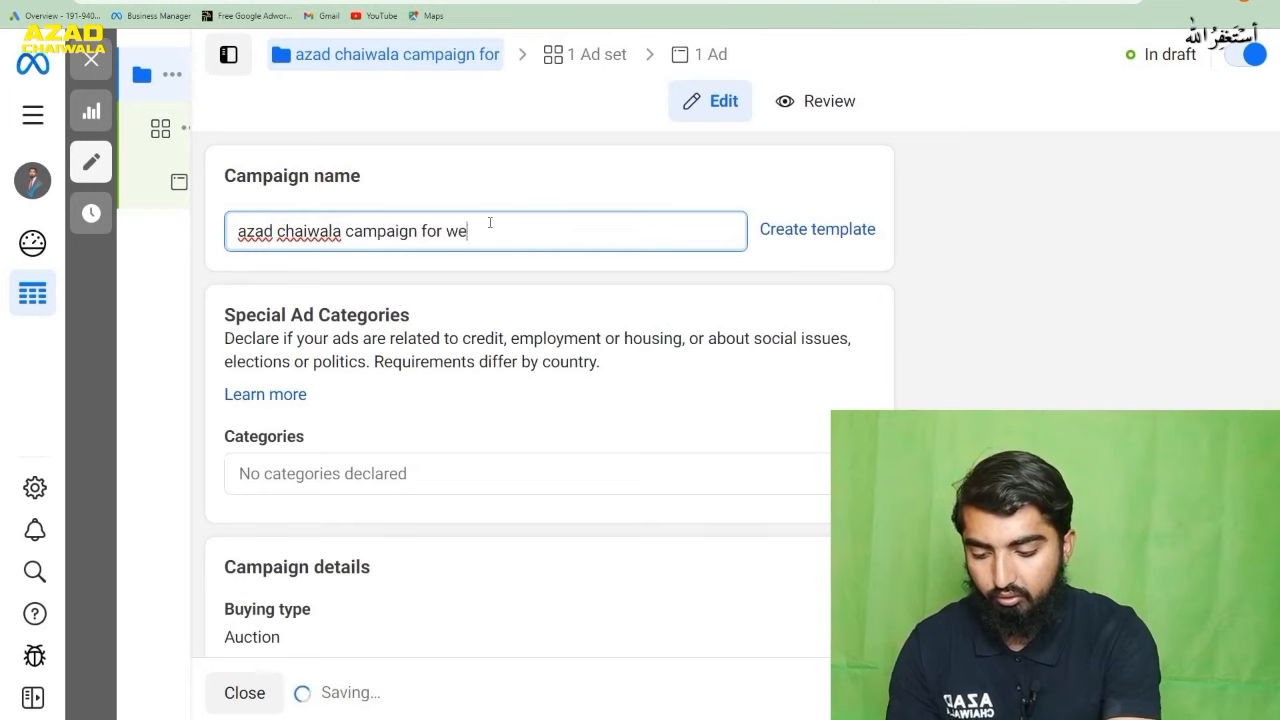
type("b traffic")
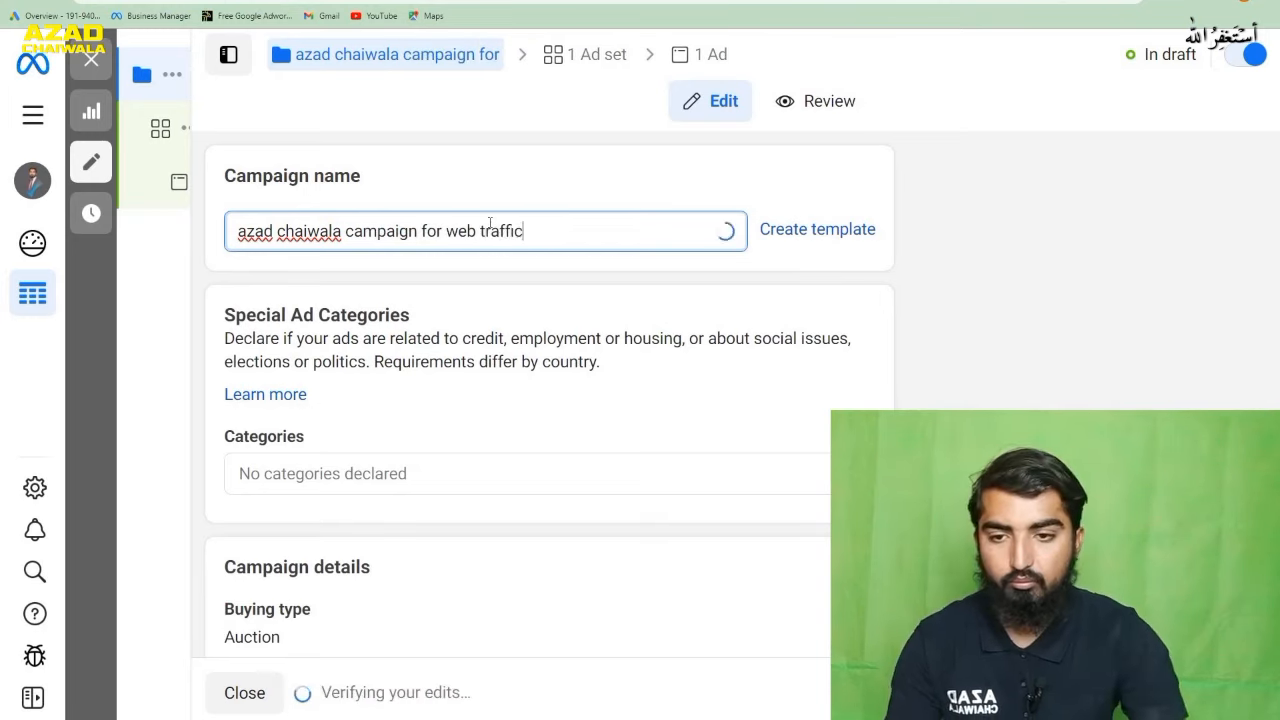
key("Return")
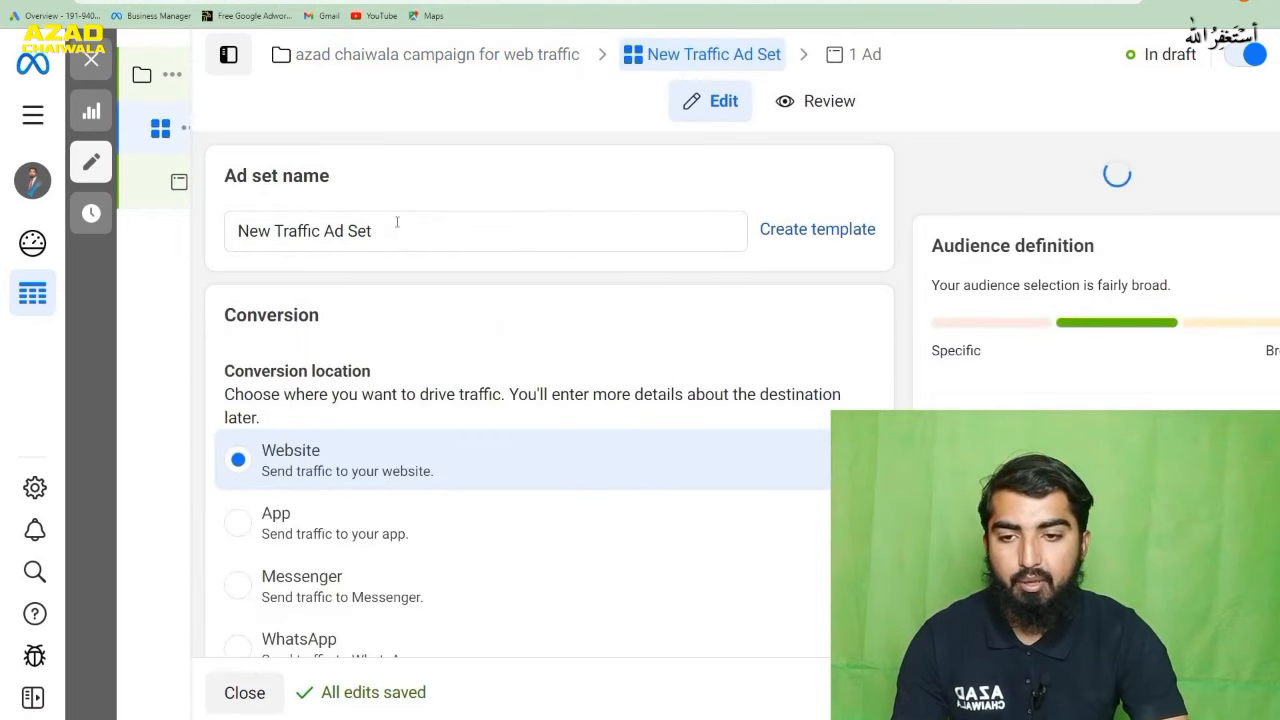
- Rename the ad set "azad web traffic"
left_click(390, 229)
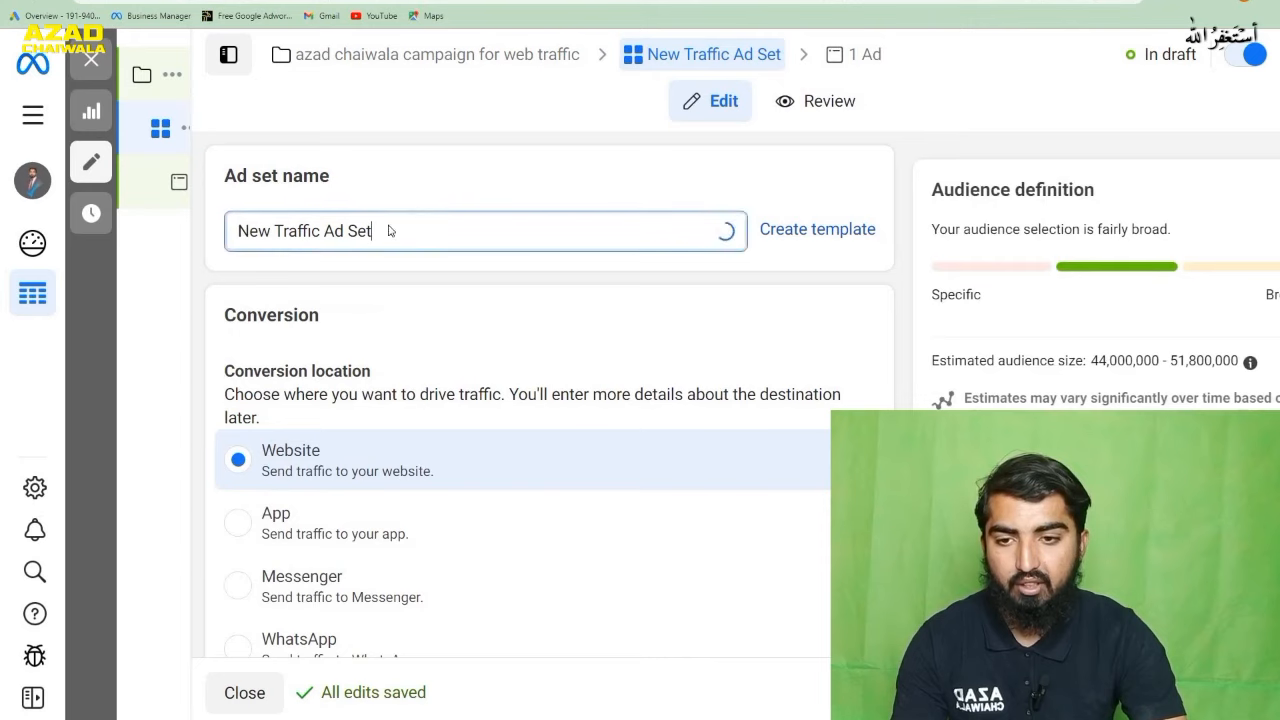
key("ctrl+a")
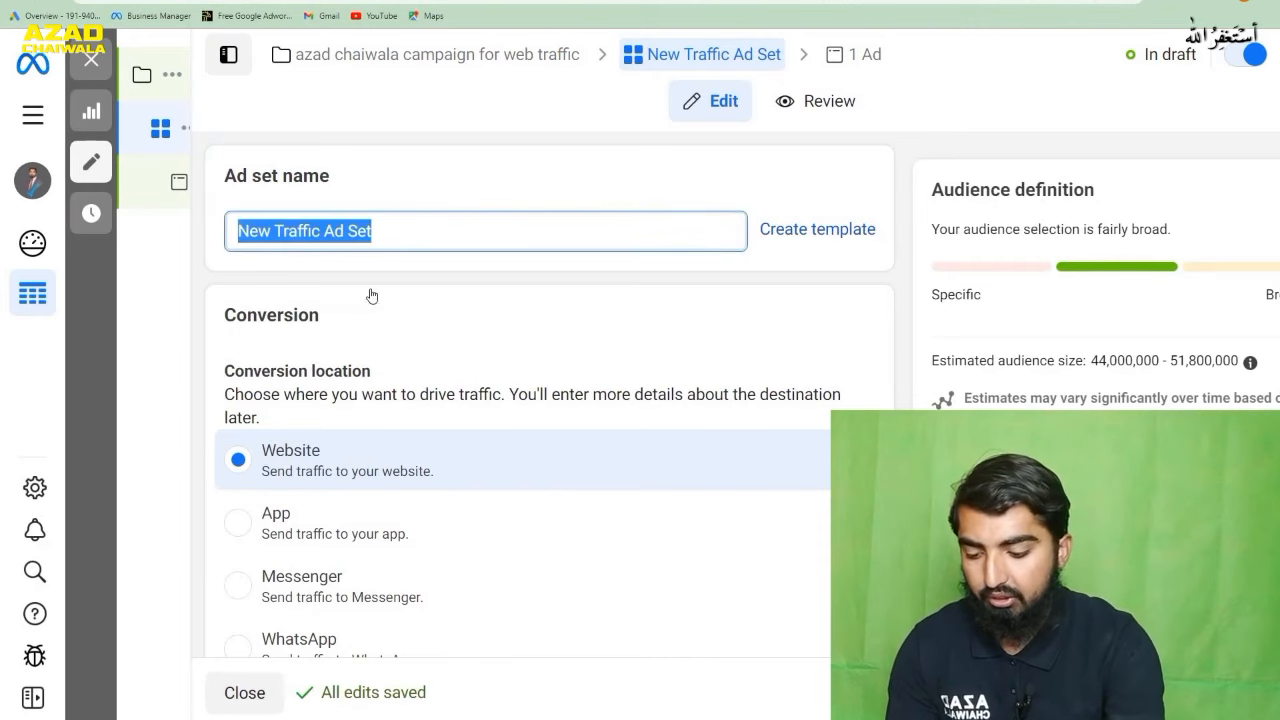
type("azad w")
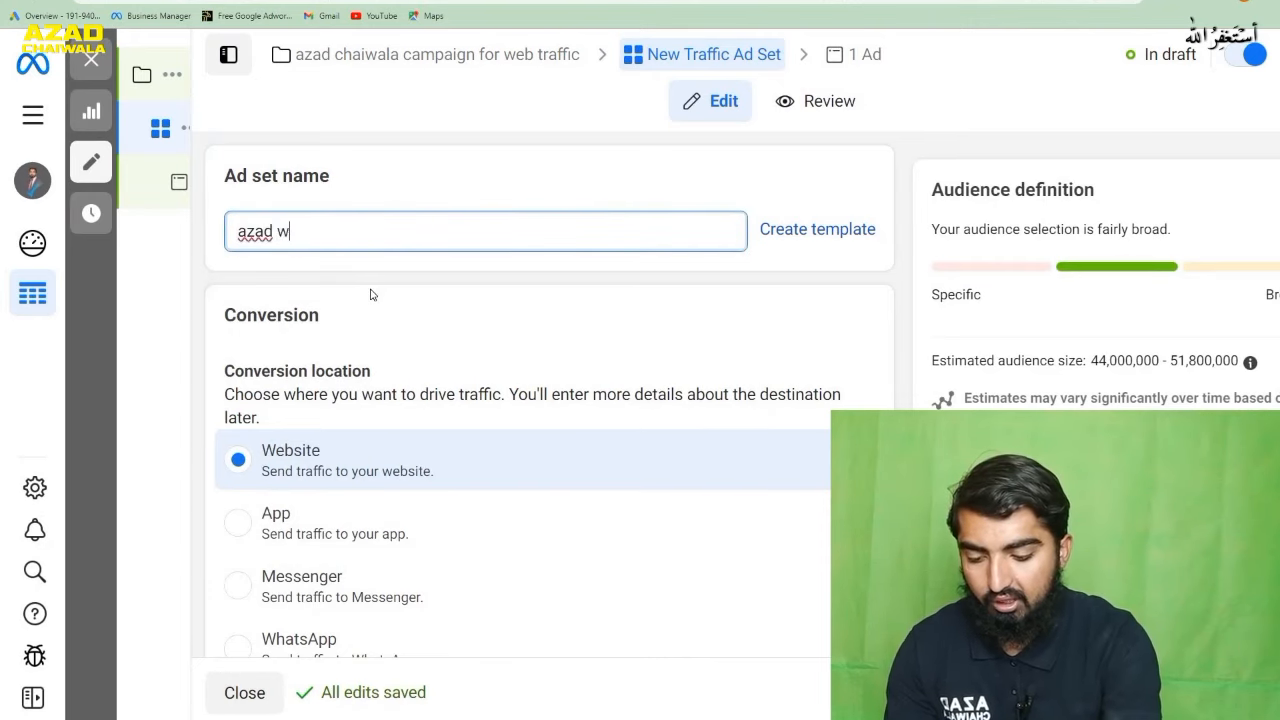
type("eb traff")
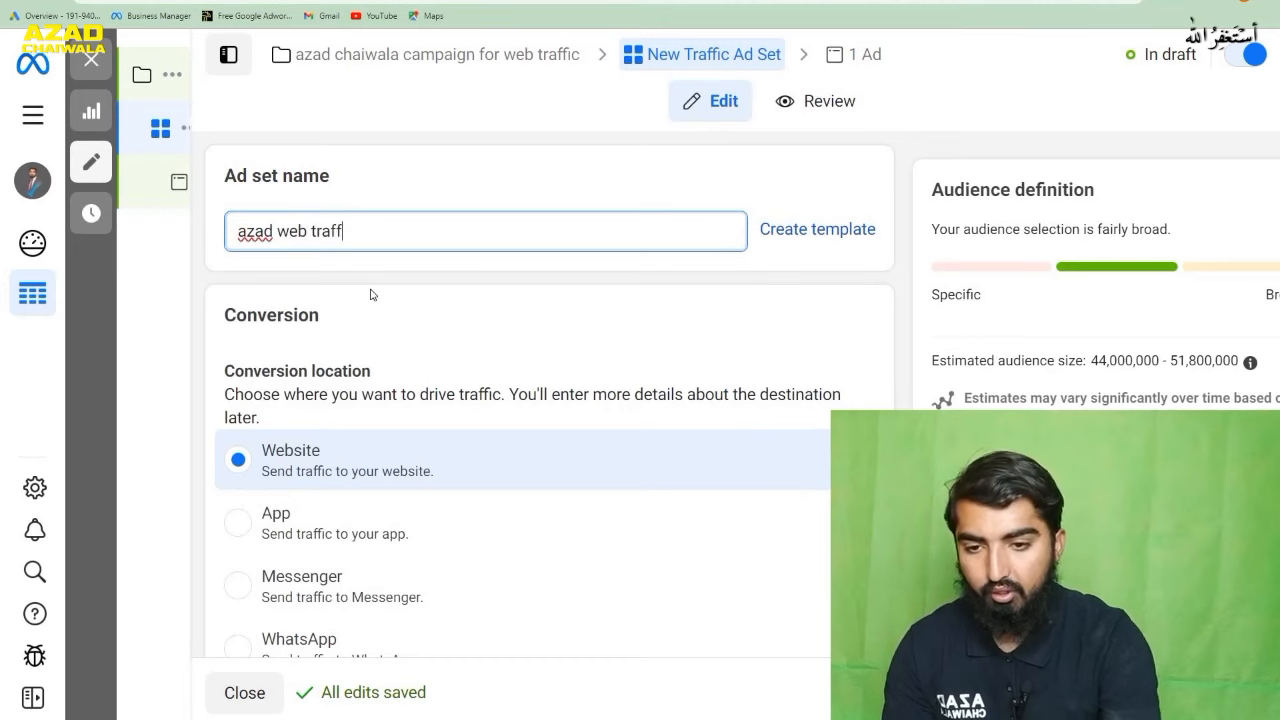
type("ic")
- Review the ad set's conversion locations and set its performance goal to "Maximize number of link clicks"
scroll(443, 337, "down", 1)
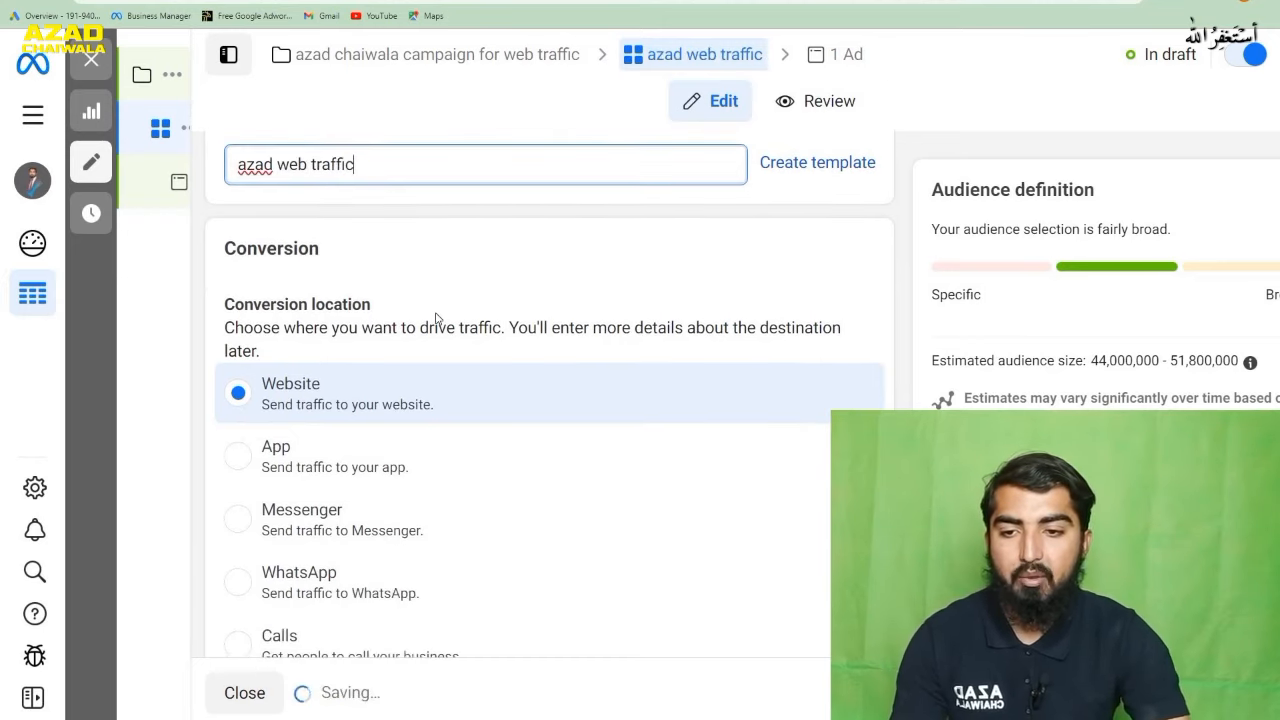
scroll(414, 321, "down", 1)
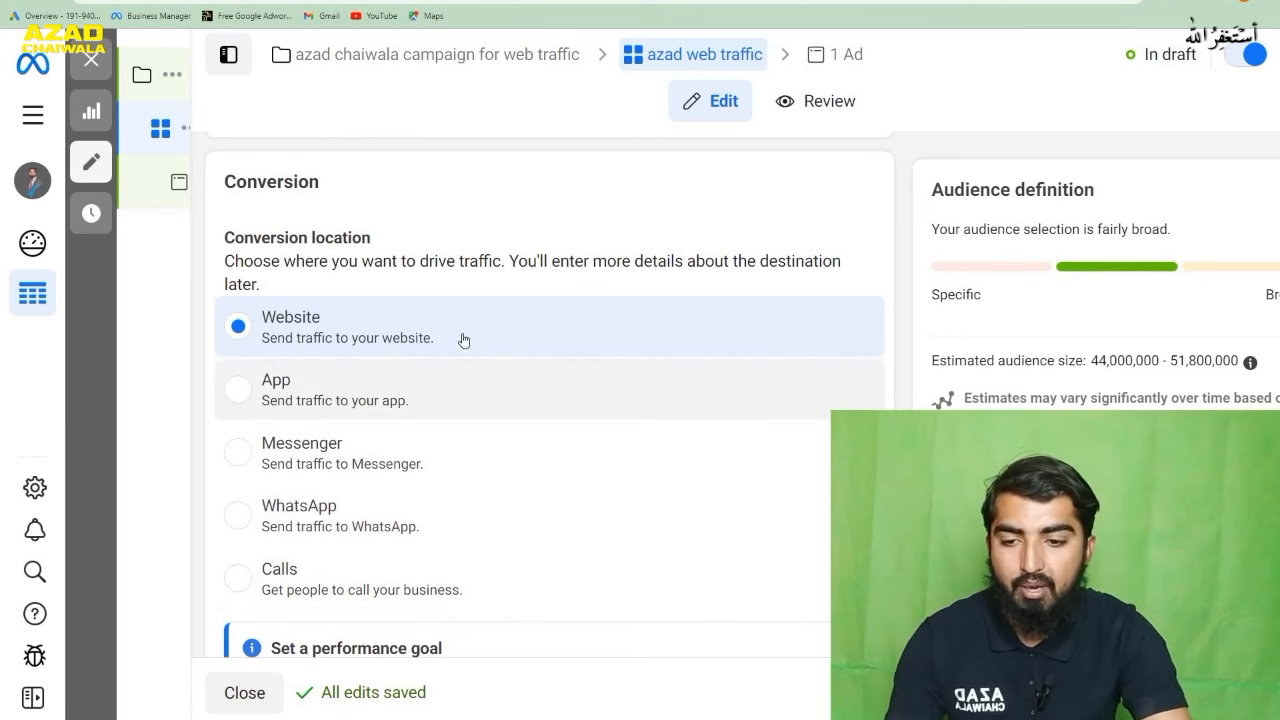
scroll(452, 331, "down", 3)
scroll(452, 331, "down", 2)
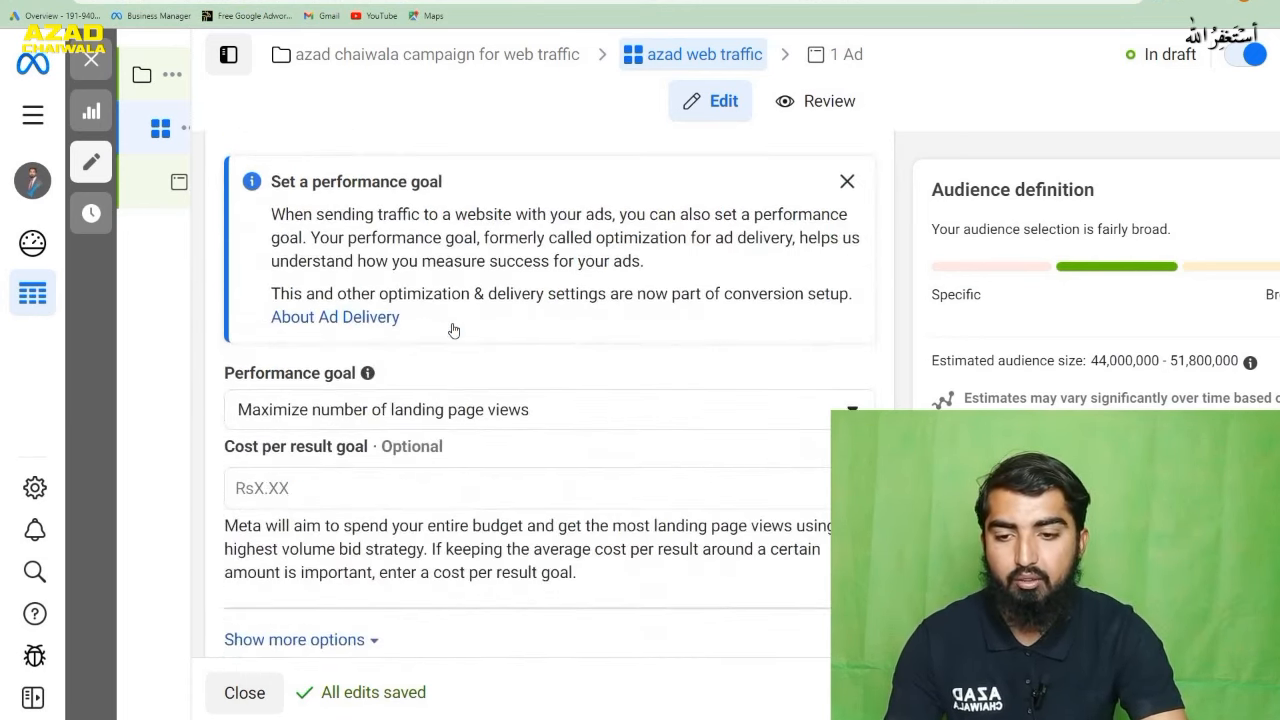
scroll(452, 329, "down", 1)
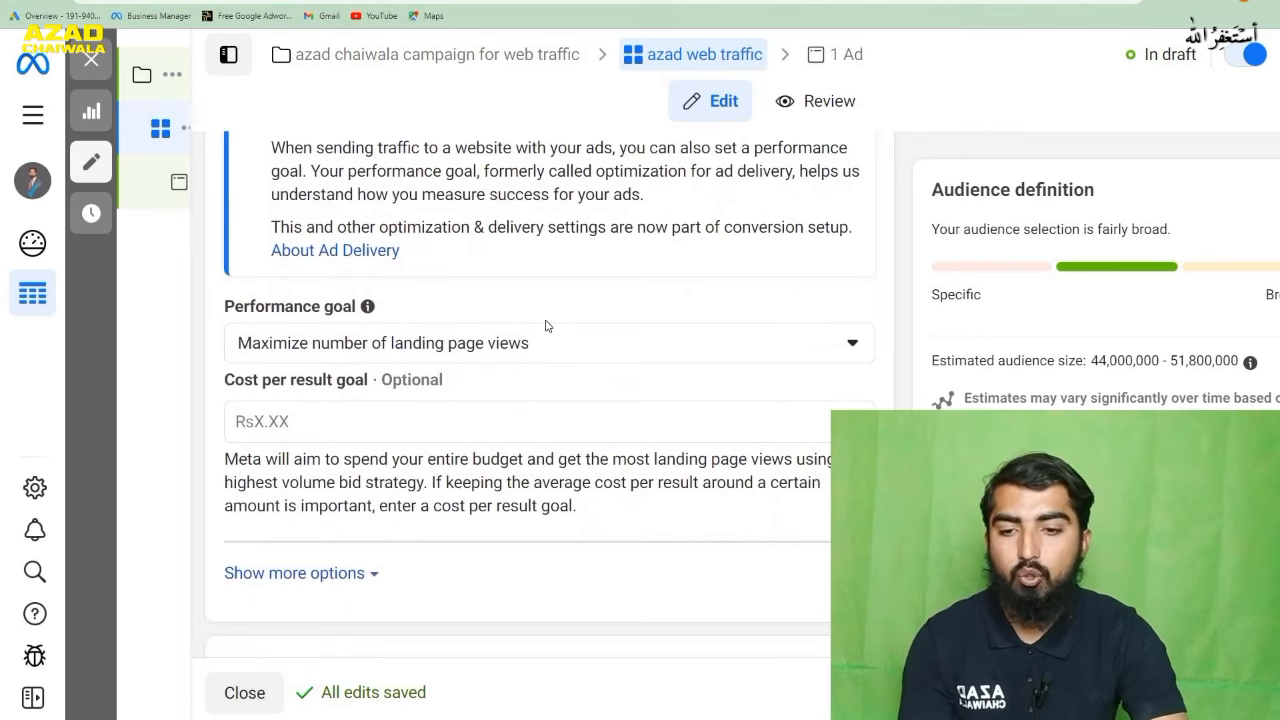
left_click(386, 421)
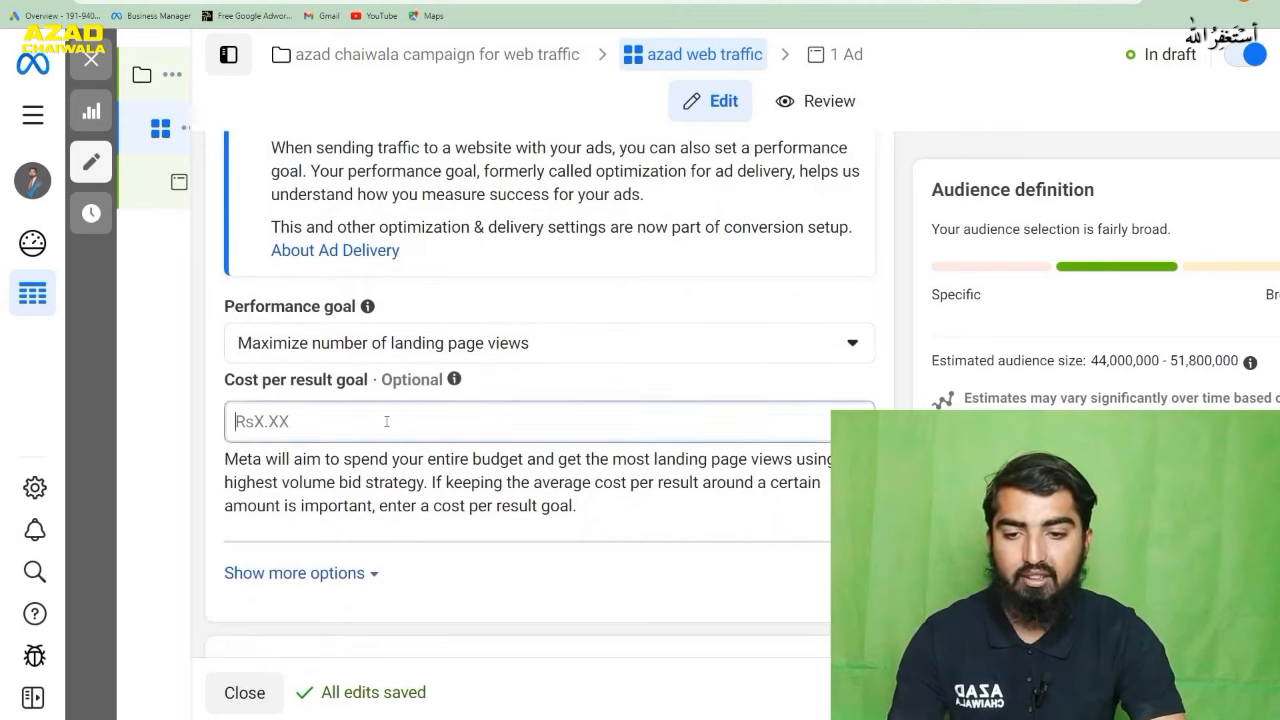
scroll(384, 421, "up", 4)
scroll(383, 426, "down", 2)
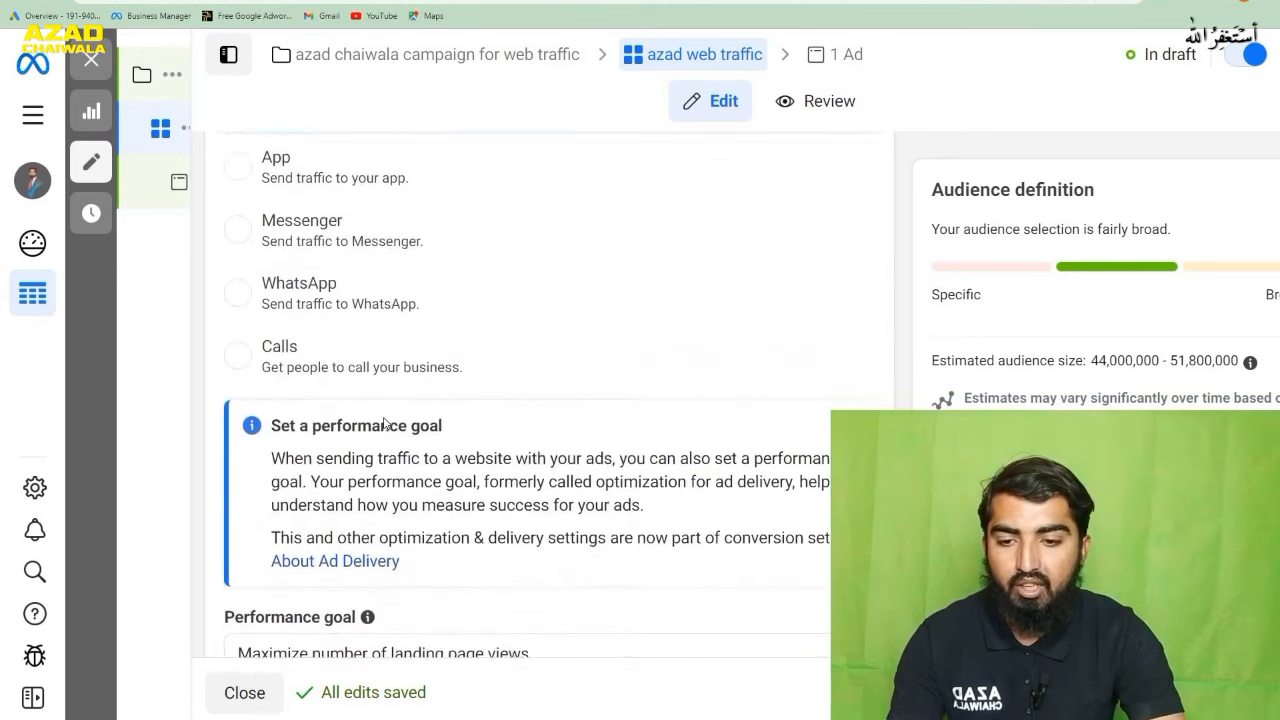
scroll(465, 479, "down", 1)
left_click(447, 476)
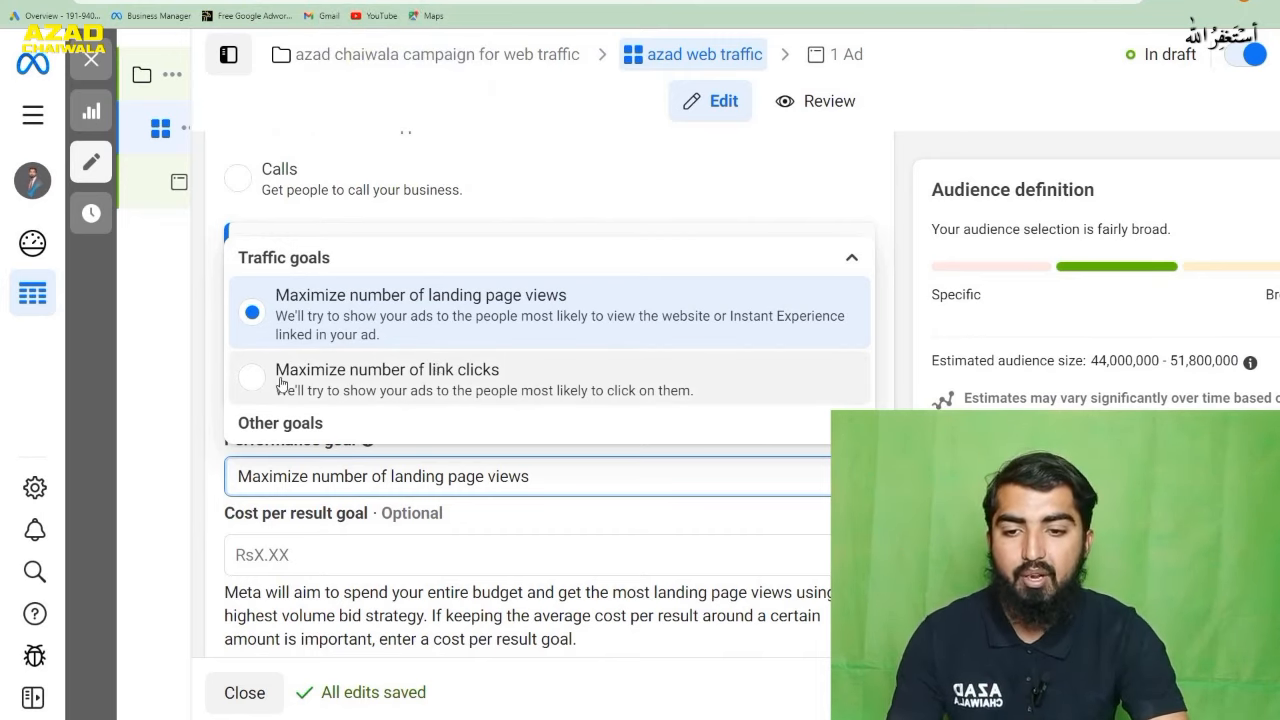
left_click(483, 388)
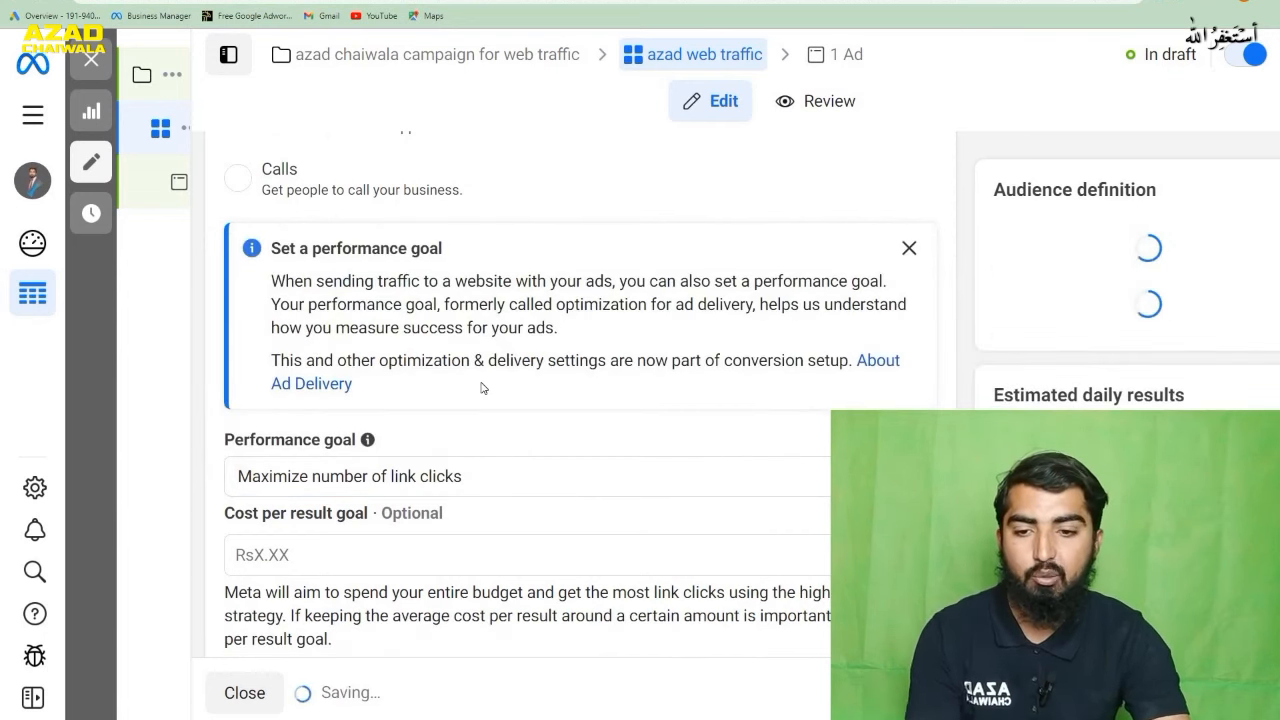
- Try a cost per result goal of 10 for the ad set, and clear the value again
scroll(477, 408, "down", 2)
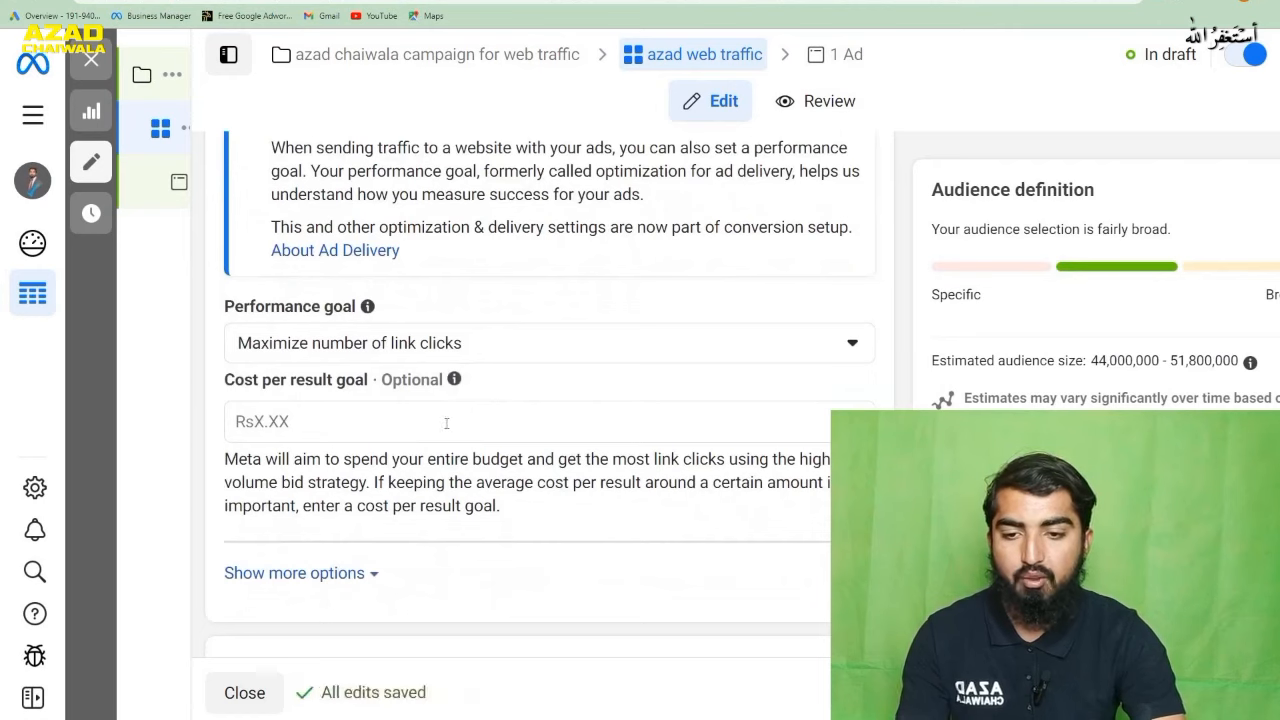
left_click(446, 422)
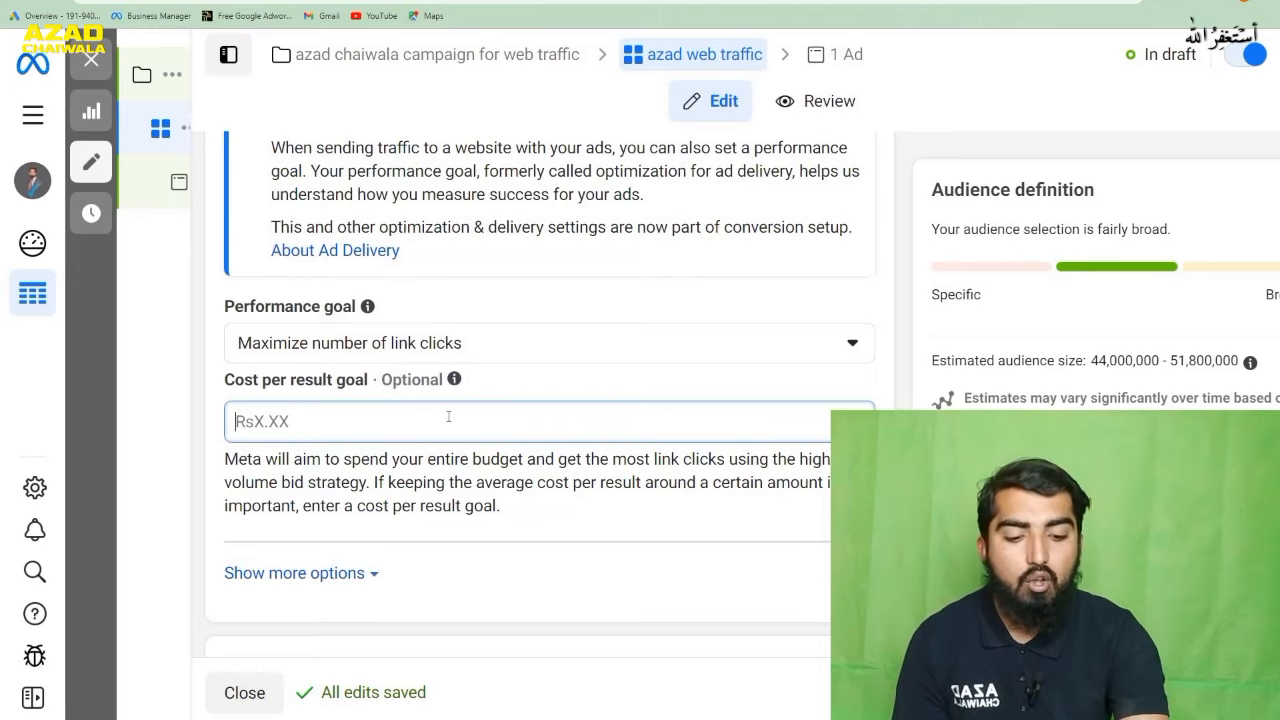
type("10")
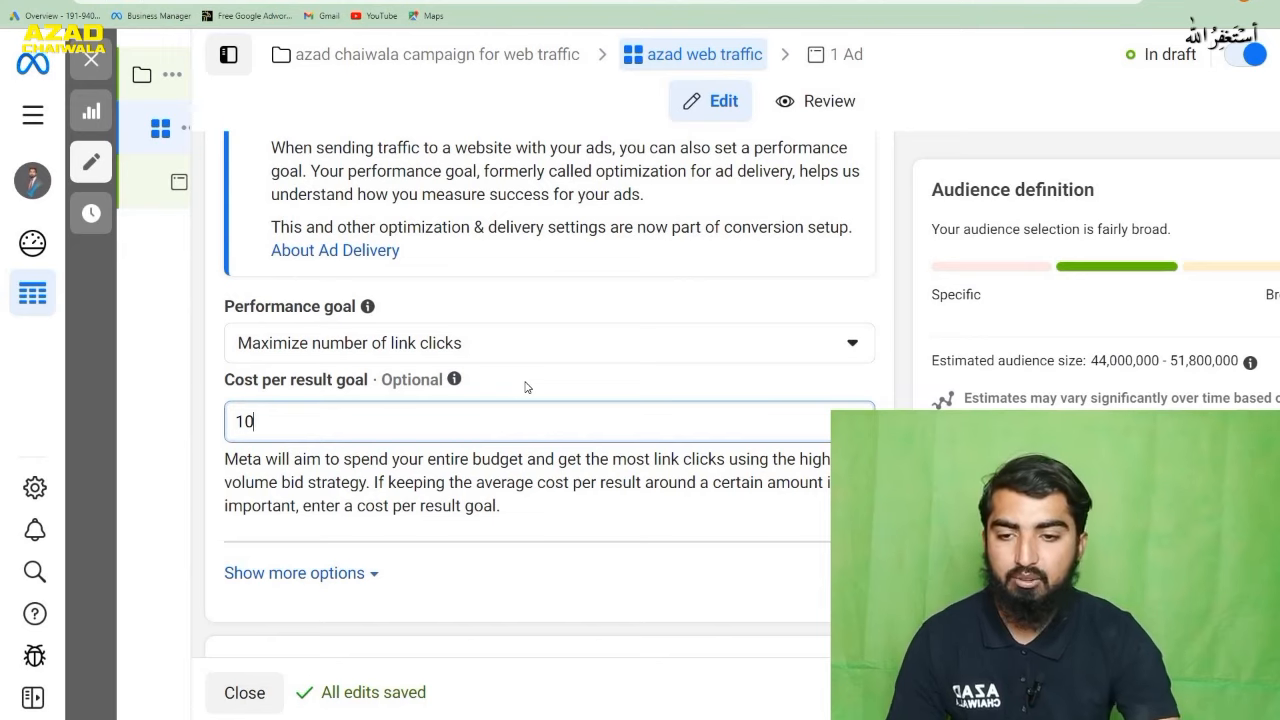
left_click_drag(318, 421, 218, 423)
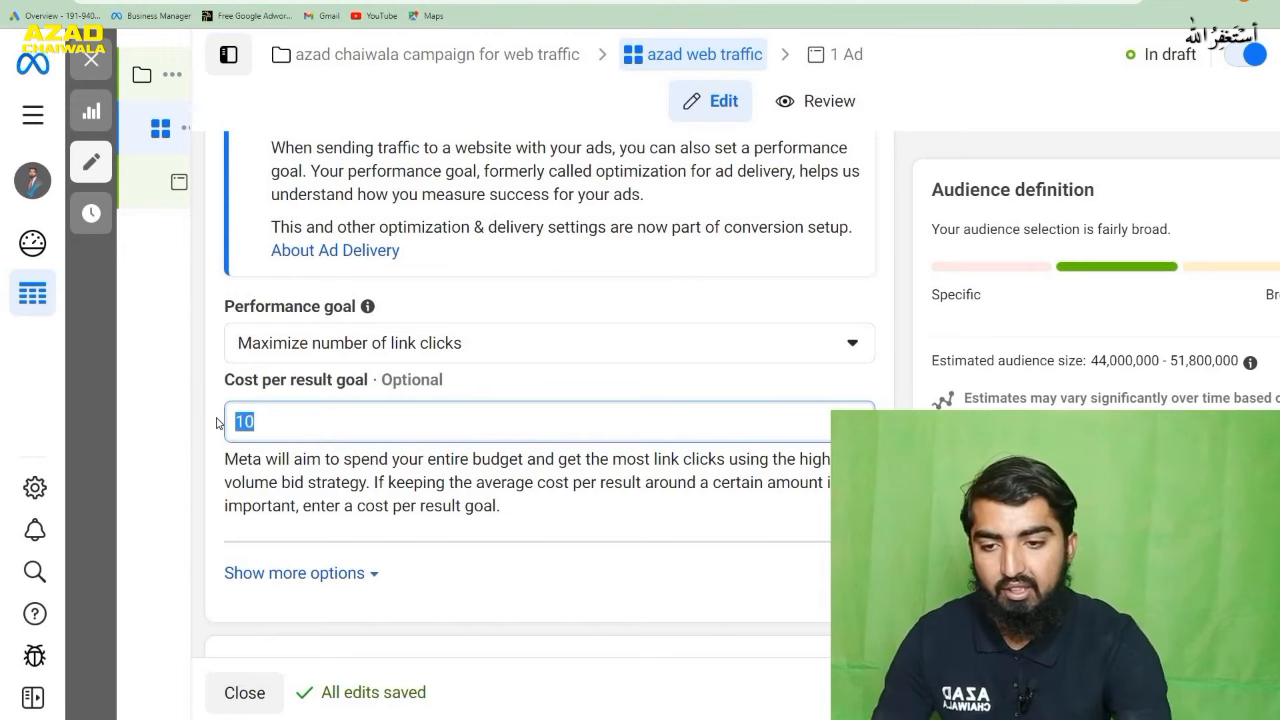
key("BackSpace")
left_click(530, 390)
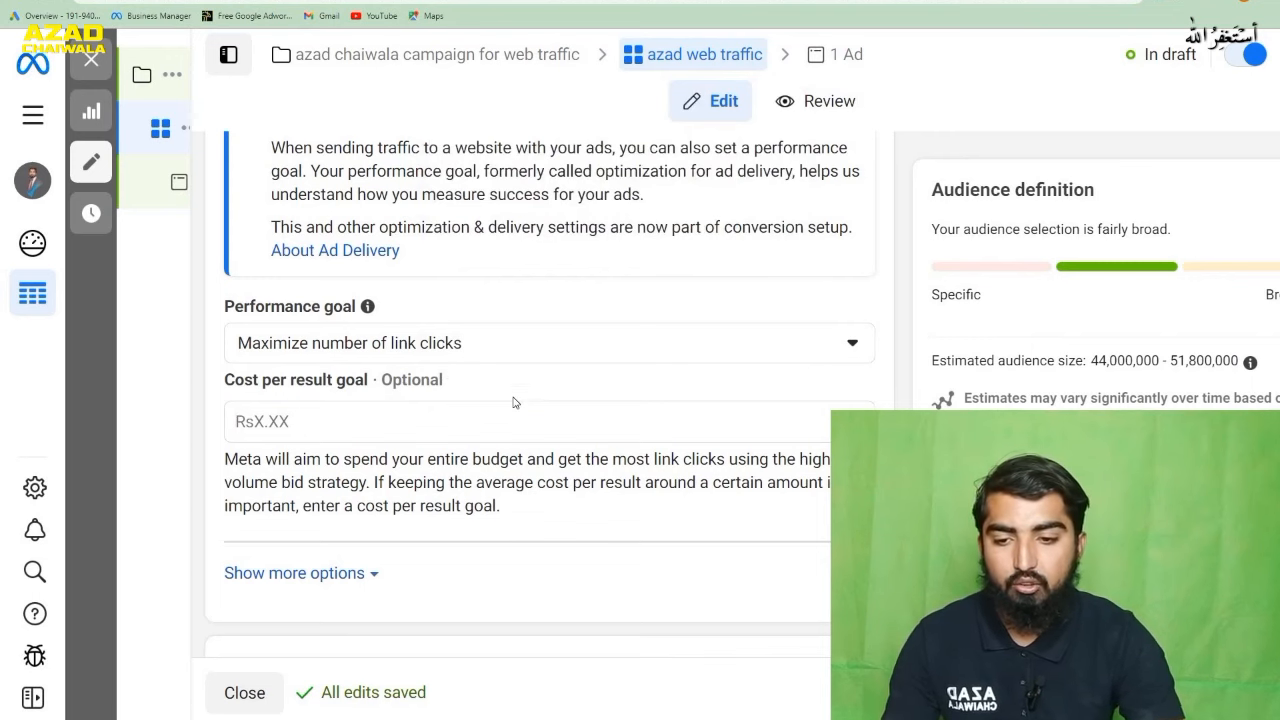
- Set the ad set's daily budget to Rs1,000
scroll(515, 402, "down", 2)
scroll(523, 392, "down", 2)
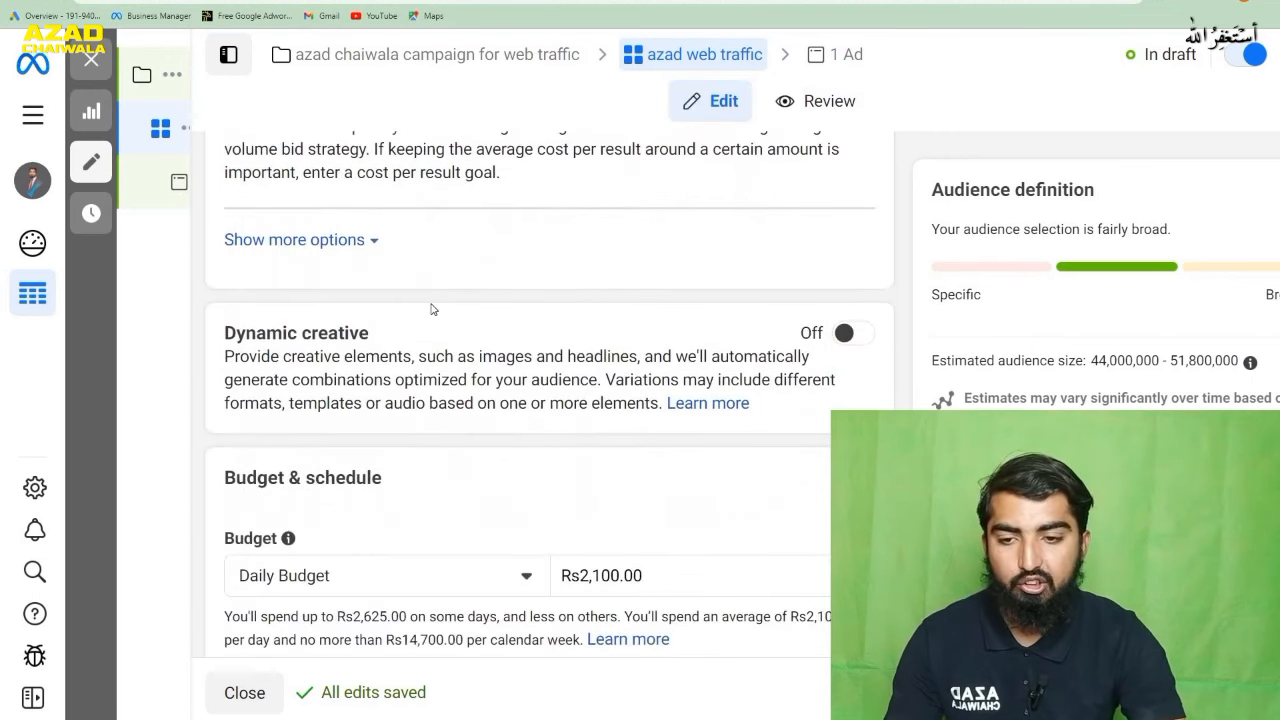
scroll(432, 309, "down", 1)
scroll(426, 397, "down", 1)
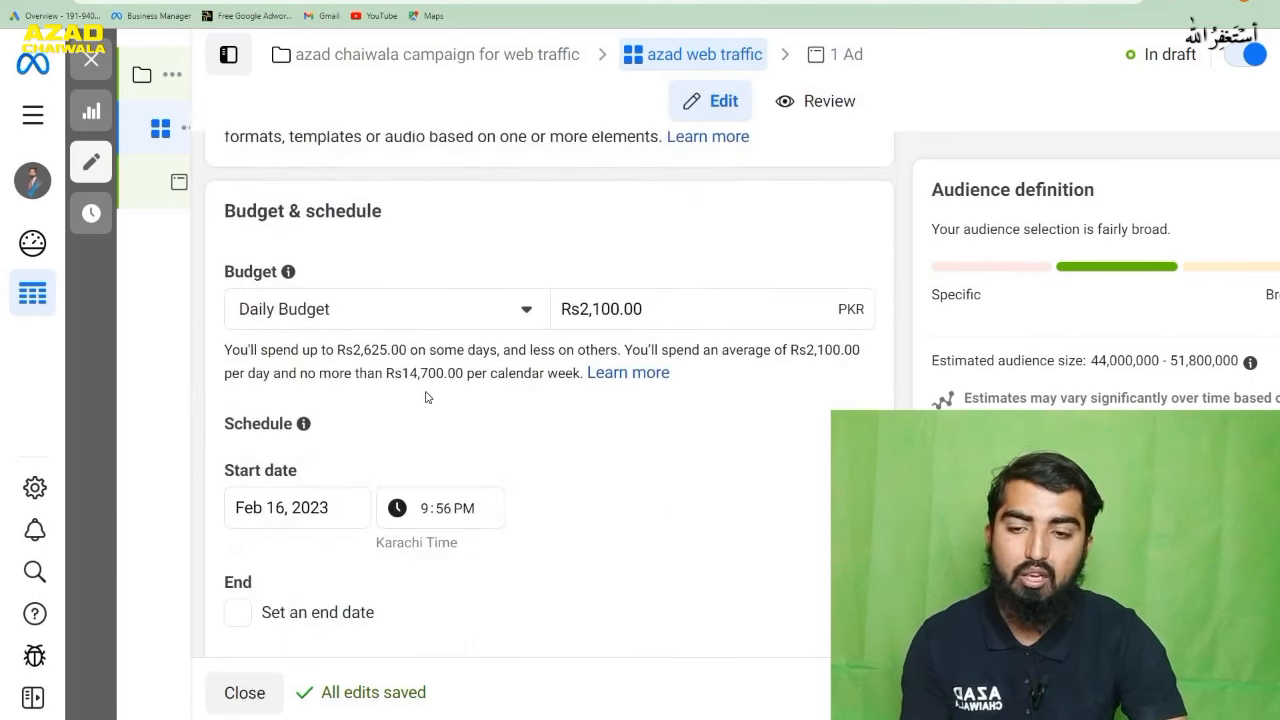
left_click_drag(668, 310, 517, 339)
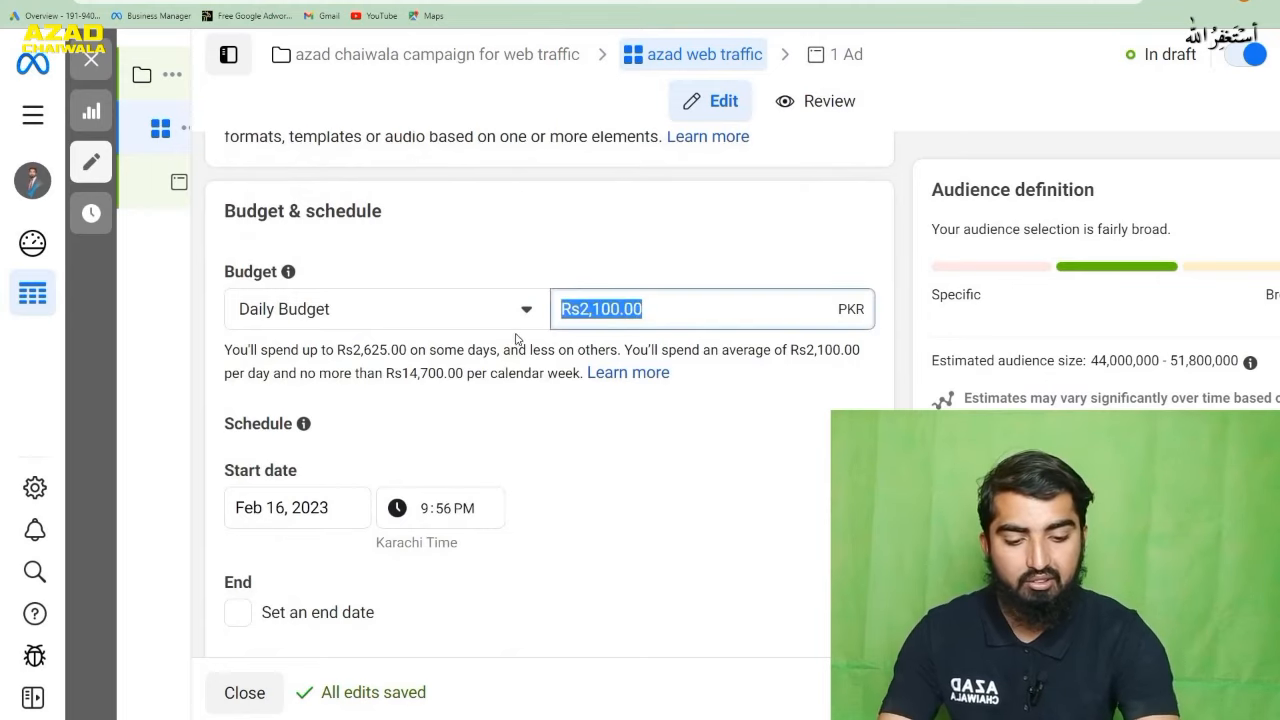
type("1000")
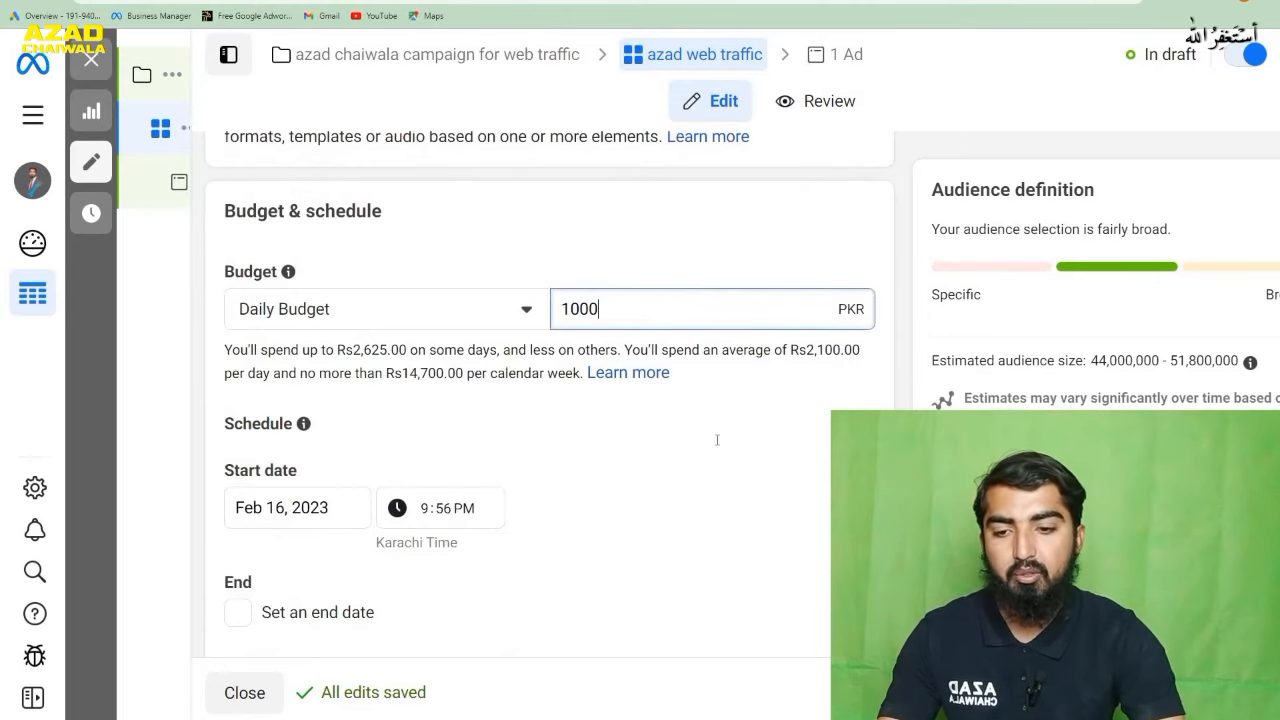
left_click(690, 477)
- Enable an end date for the ad set's schedule and set it to February 22, 2023
scroll(414, 400, "down", 1)
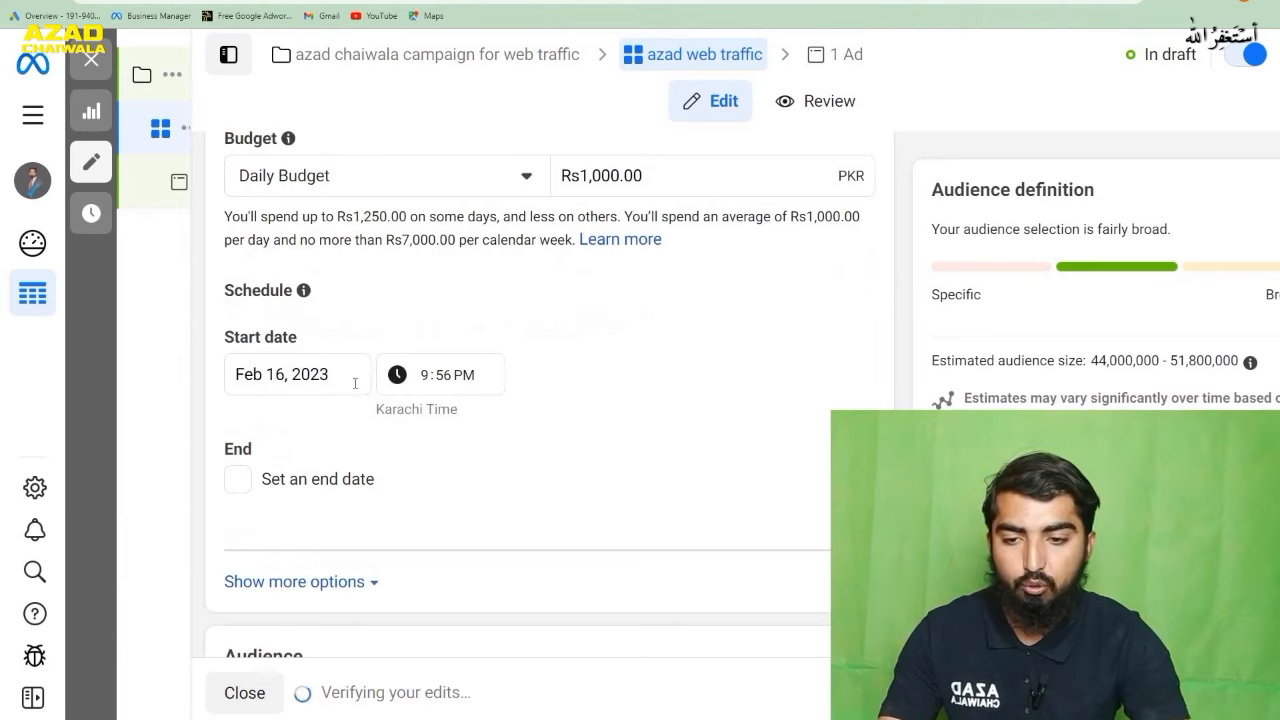
left_click(237, 479)
scroll(620, 415, "down", 1)
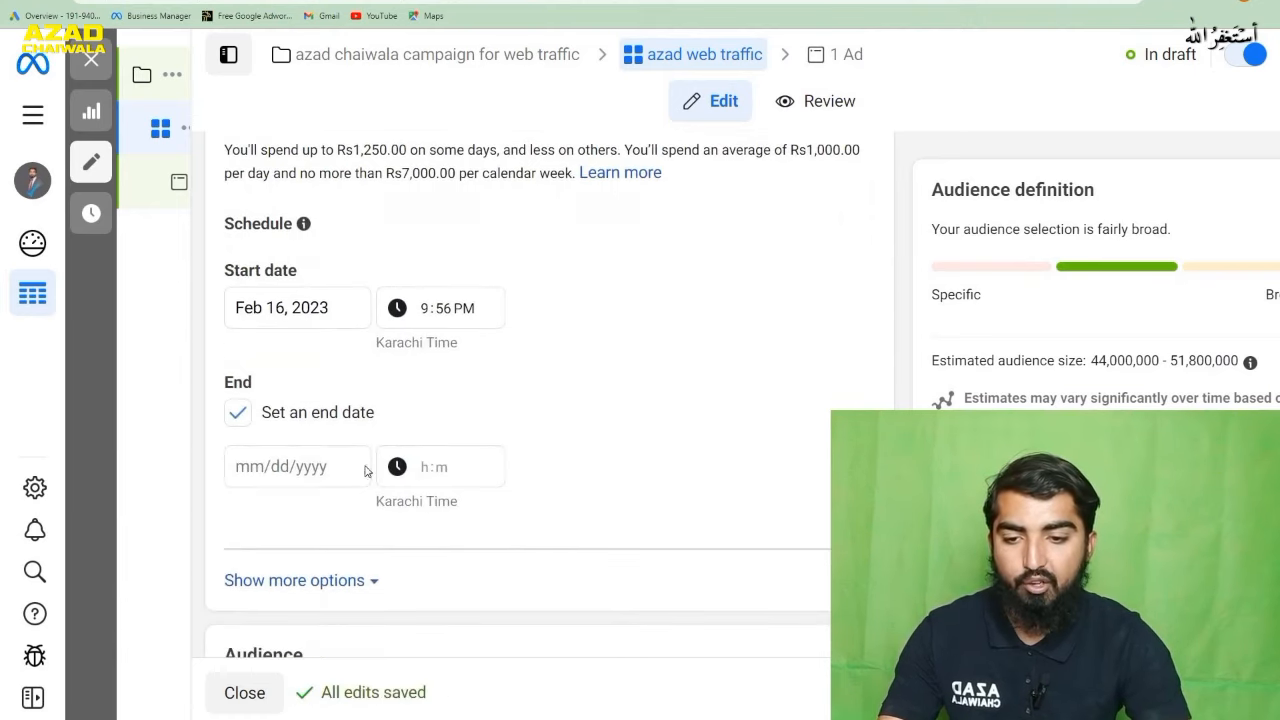
left_click(324, 466)
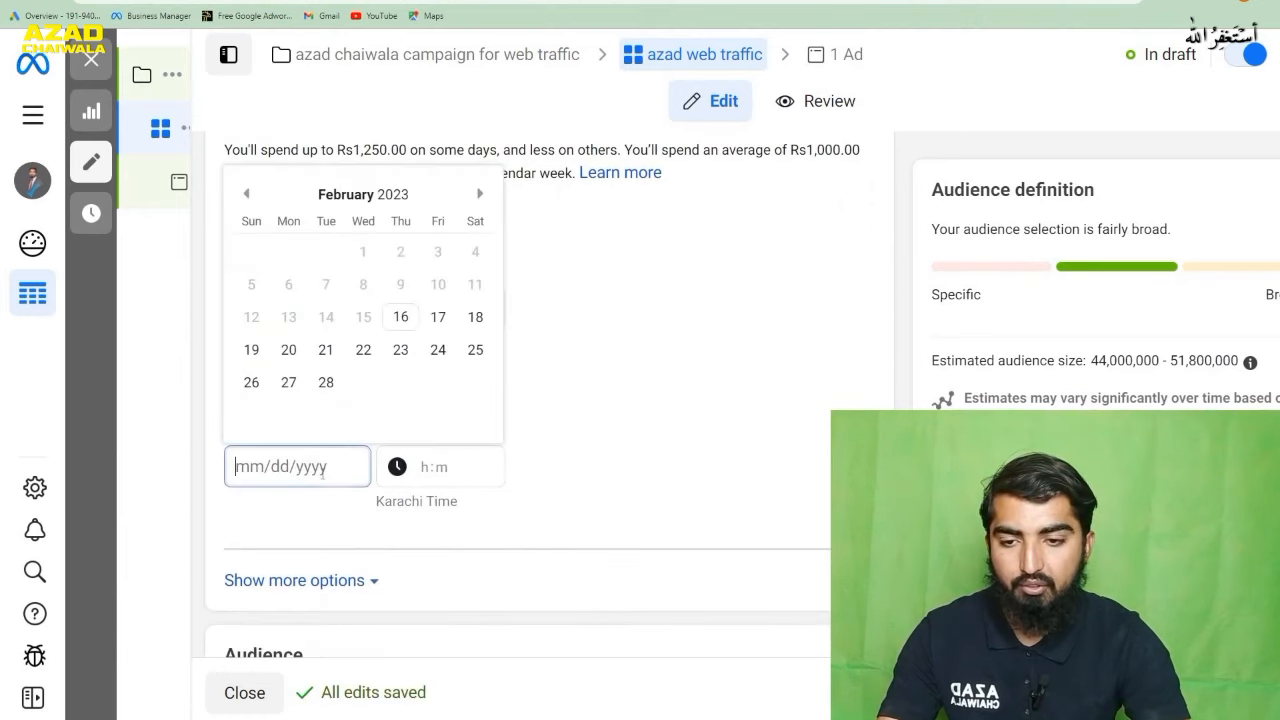
left_click(363, 351)
- Review the ad set's audience settings, including location, age, gender, detailed targeting and languages, and its placement options
scroll(659, 469, "down", 5)
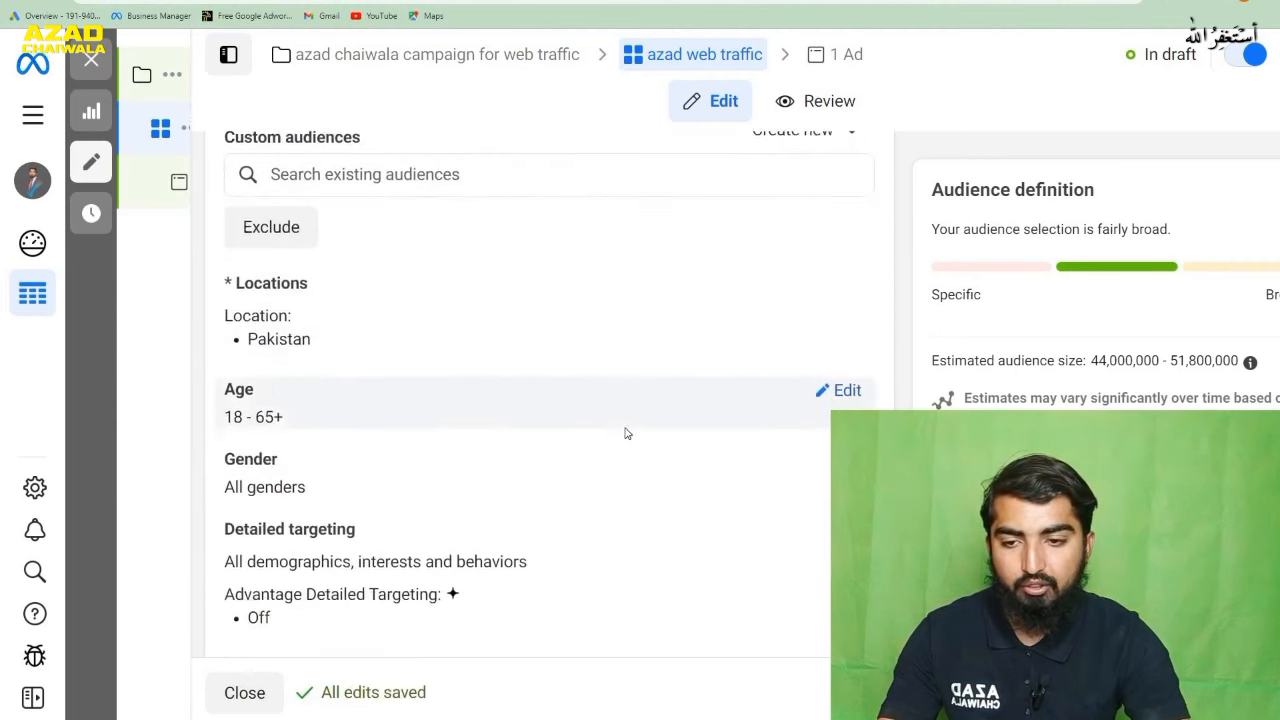
scroll(434, 383, "down", 5)
scroll(343, 380, "up", 2)
mouse_move(316, 410)
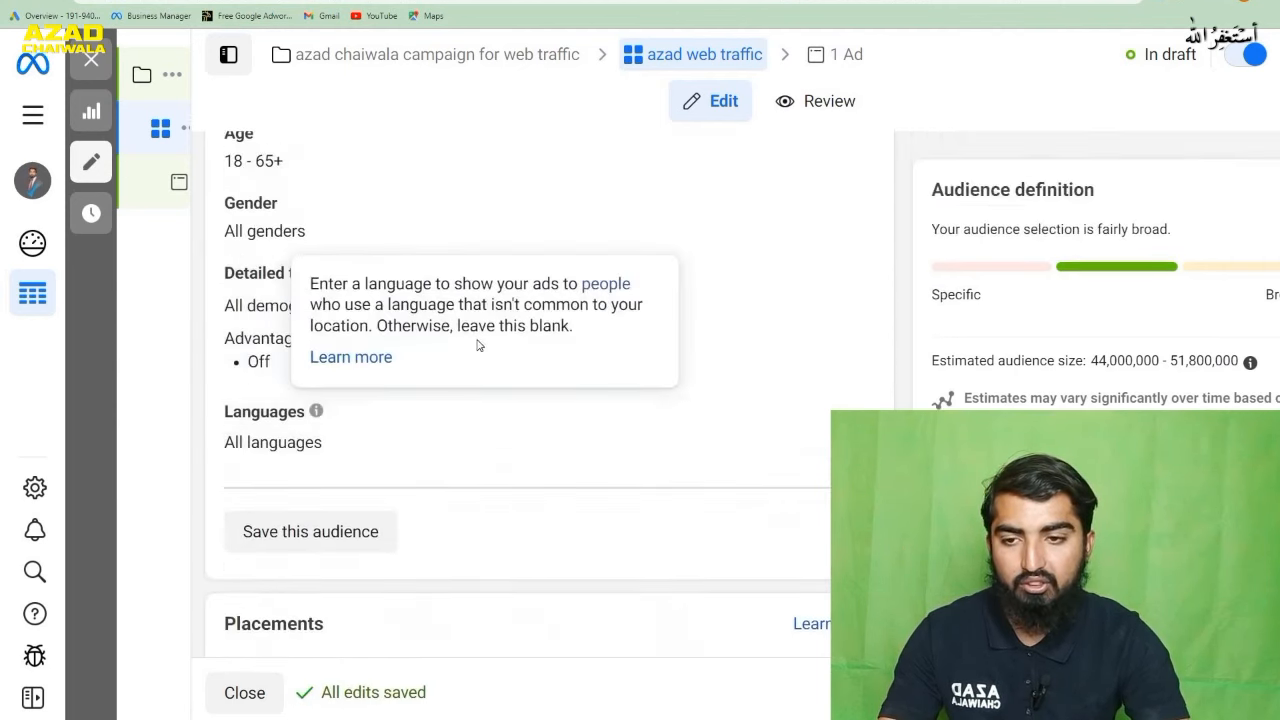
scroll(544, 392, "up", 1)
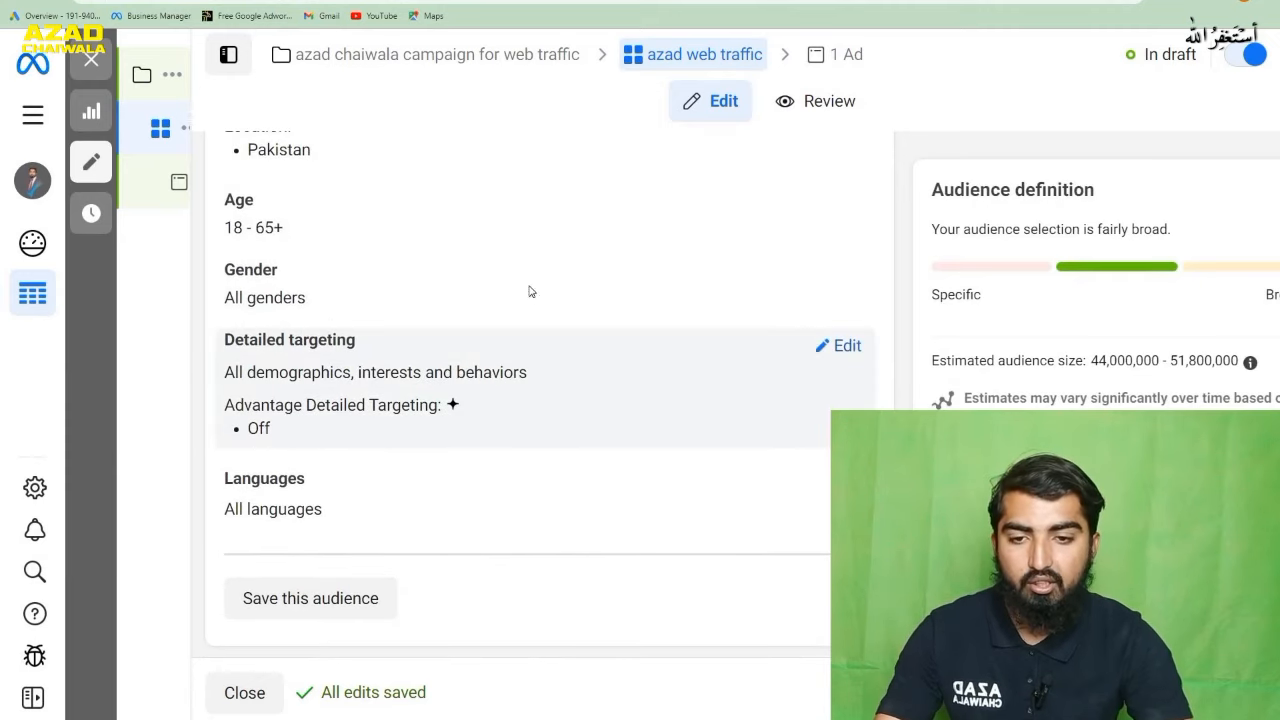
scroll(400, 325, "up", 1)
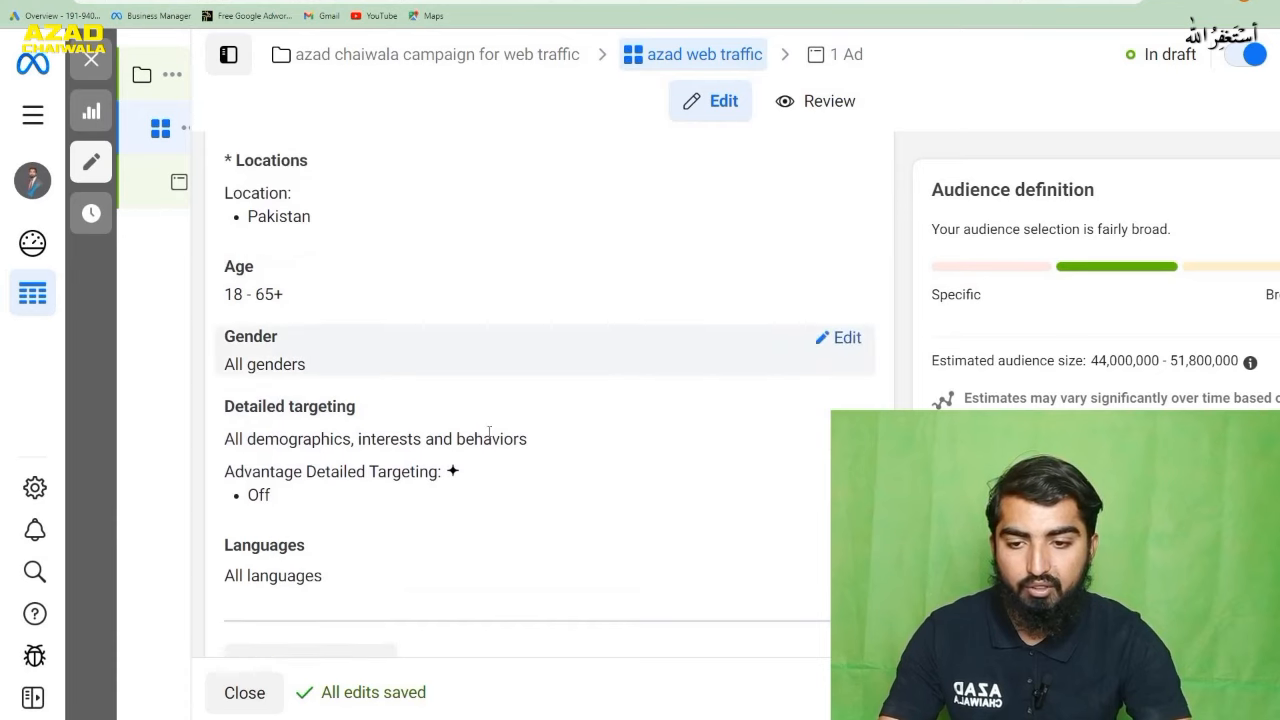
scroll(403, 357, "down", 4)
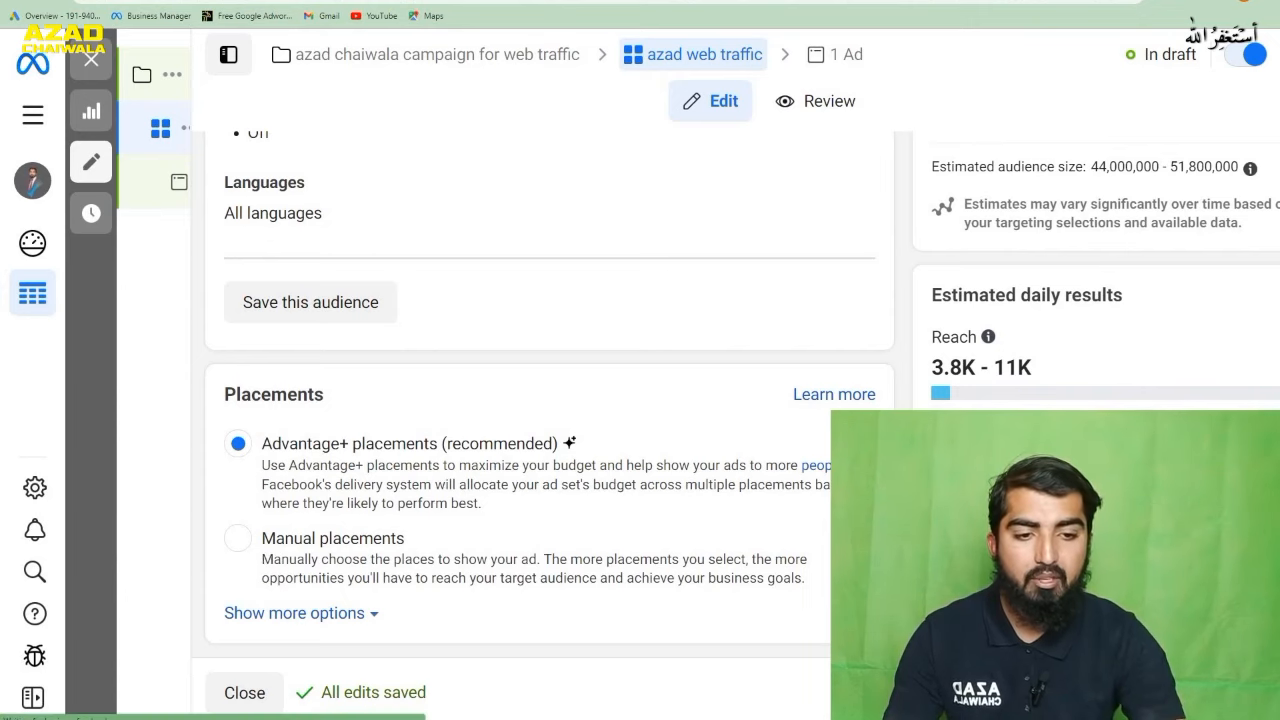
- Continue to the new traffic ad and open the personal Facebook Pages available for its identity
left_click(1240, 692)
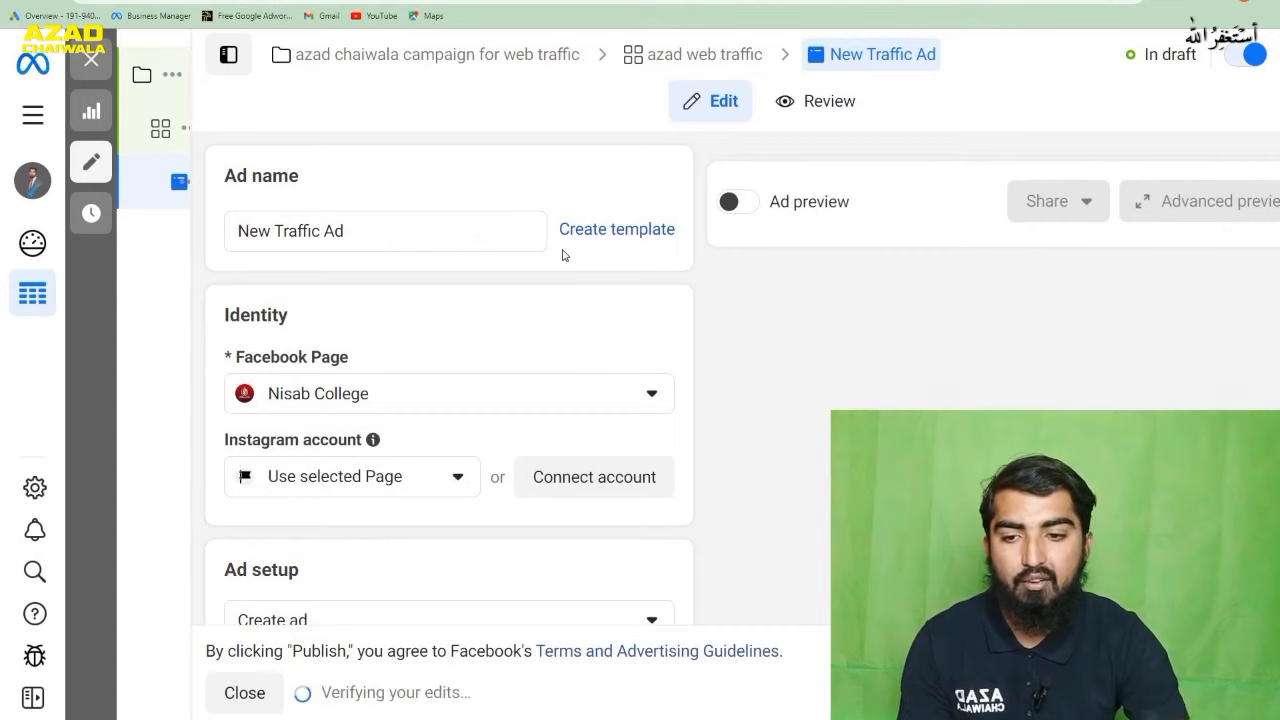
left_click(633, 403)
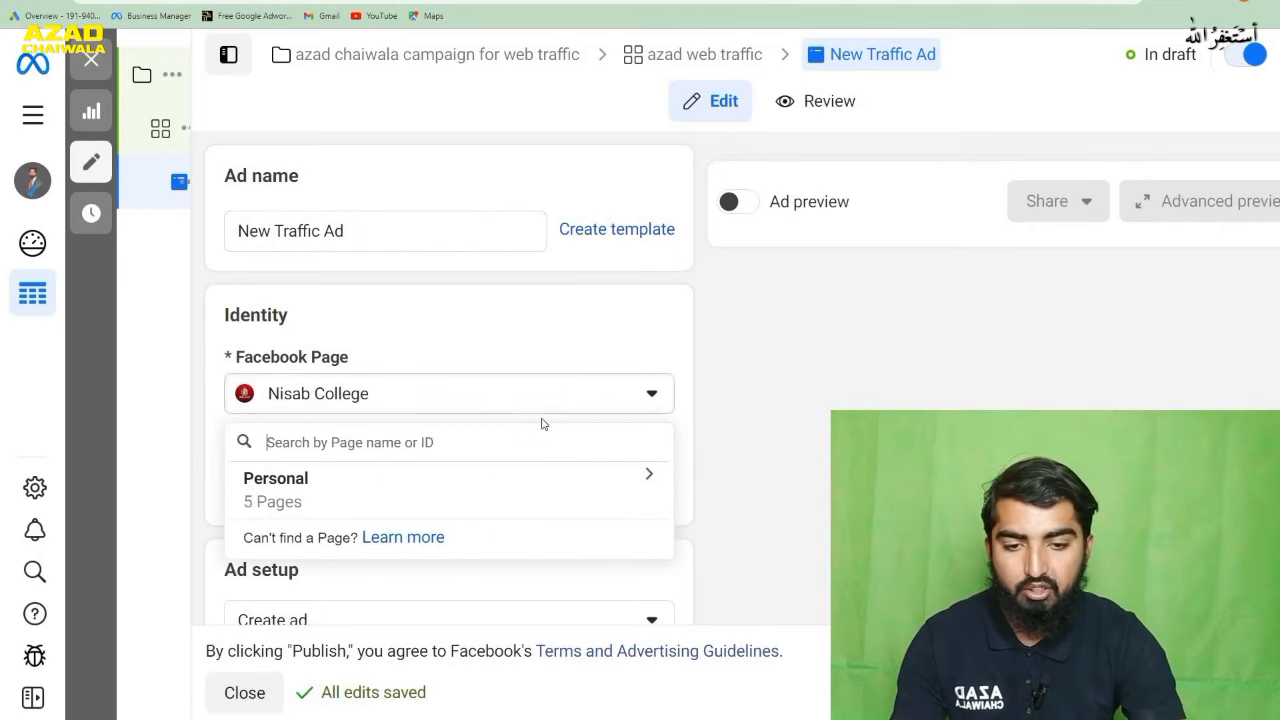
left_click(649, 474)
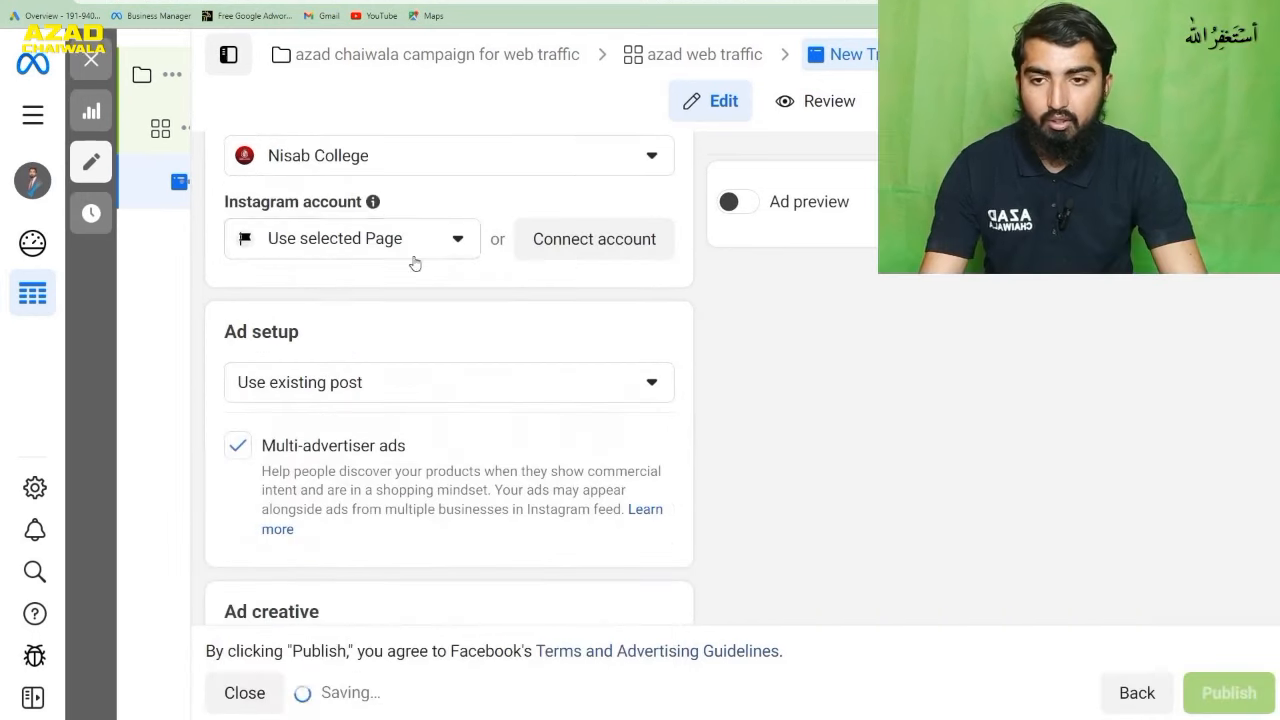
- Choose the existing "Pray For Turkey" Facebook post from February 7, 2023 as the ad creative
scroll(440, 291, "down", 3)
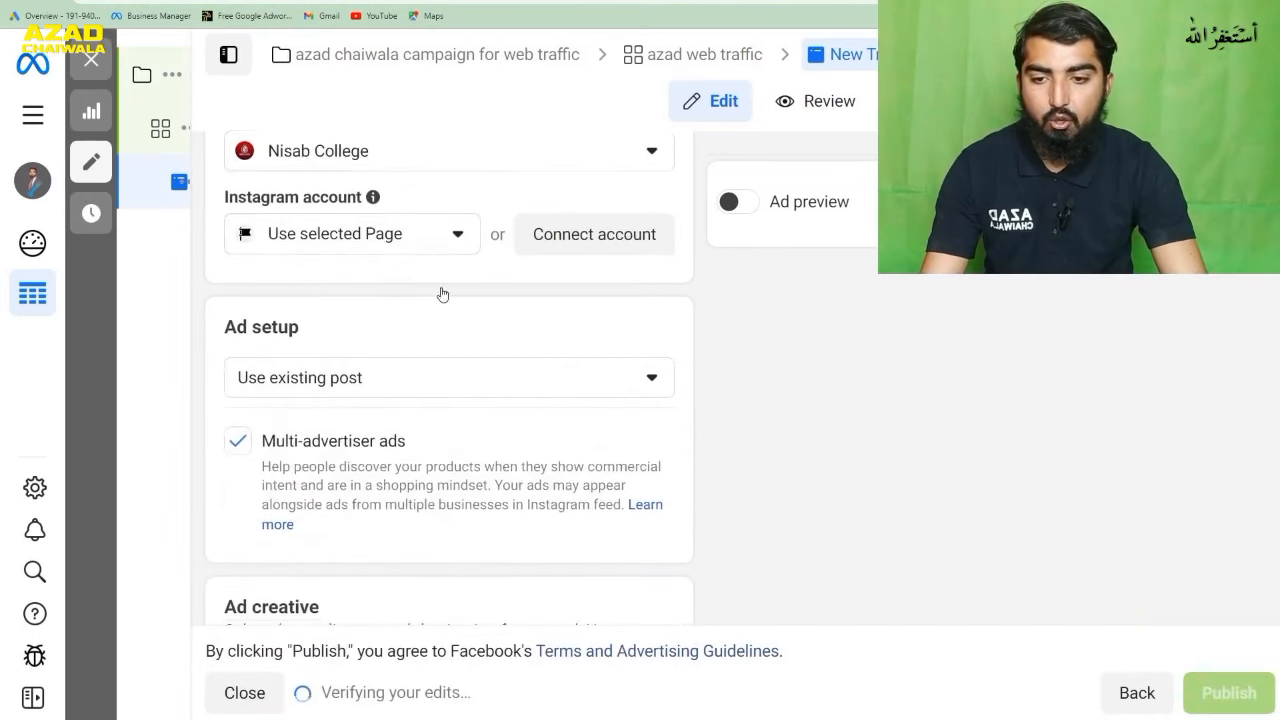
left_click(385, 492)
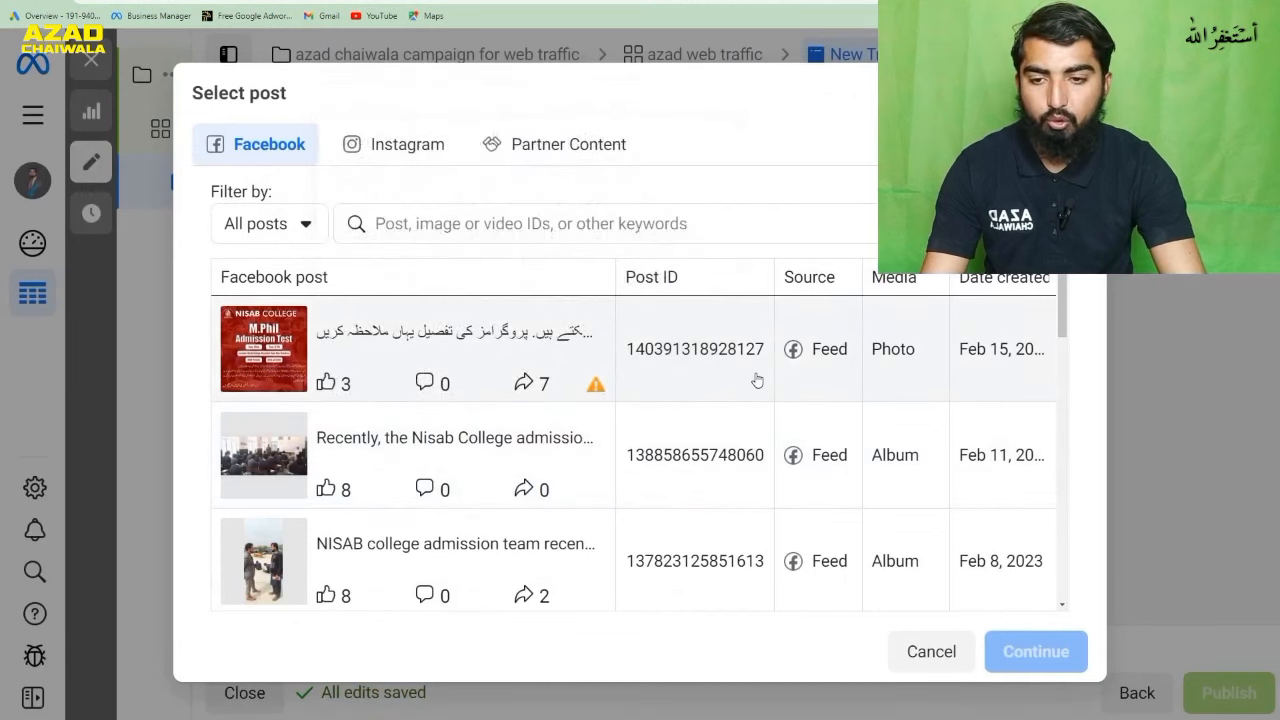
scroll(740, 382, "down", 5)
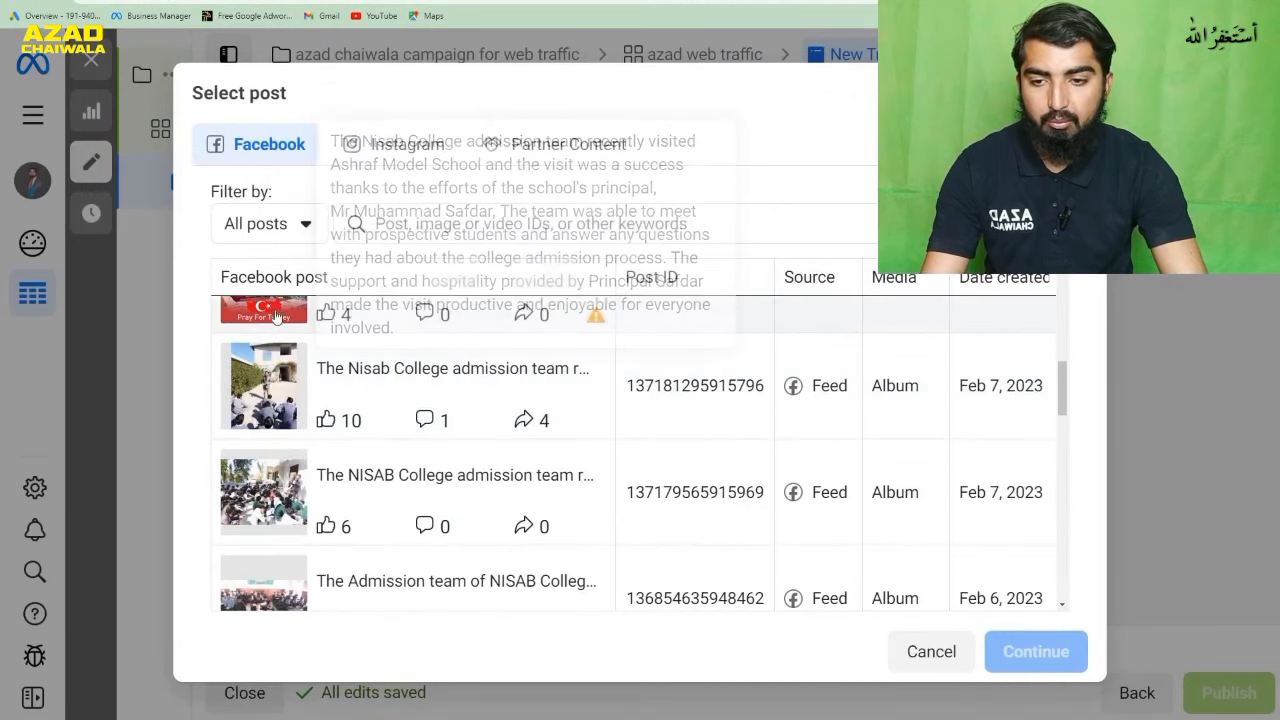
left_click(275, 305)
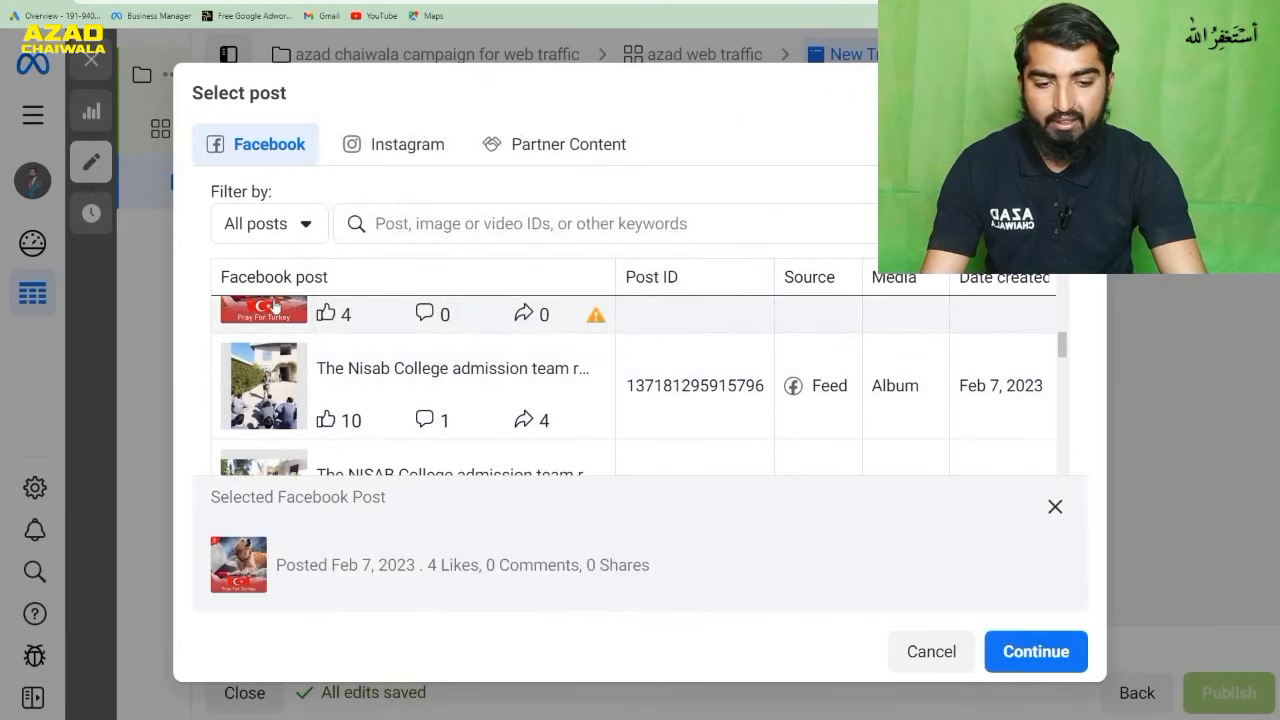
left_click(1015, 652)
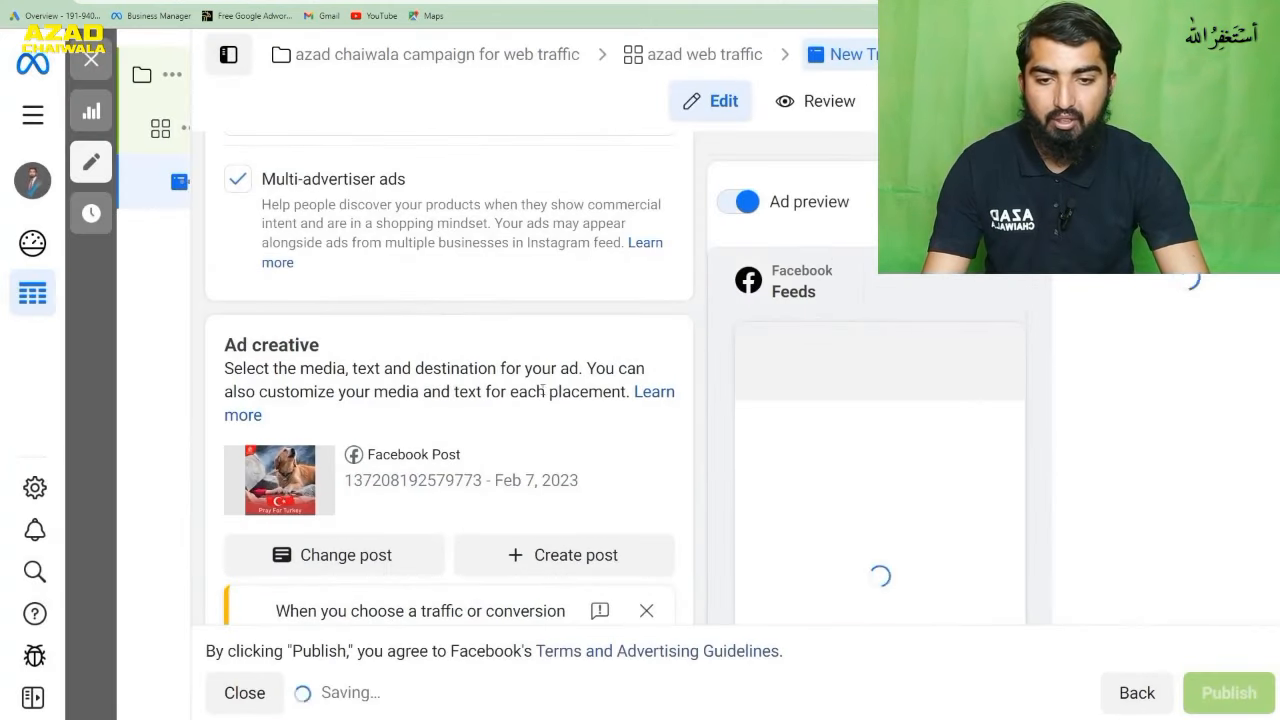
scroll(599, 416, "down", 2)
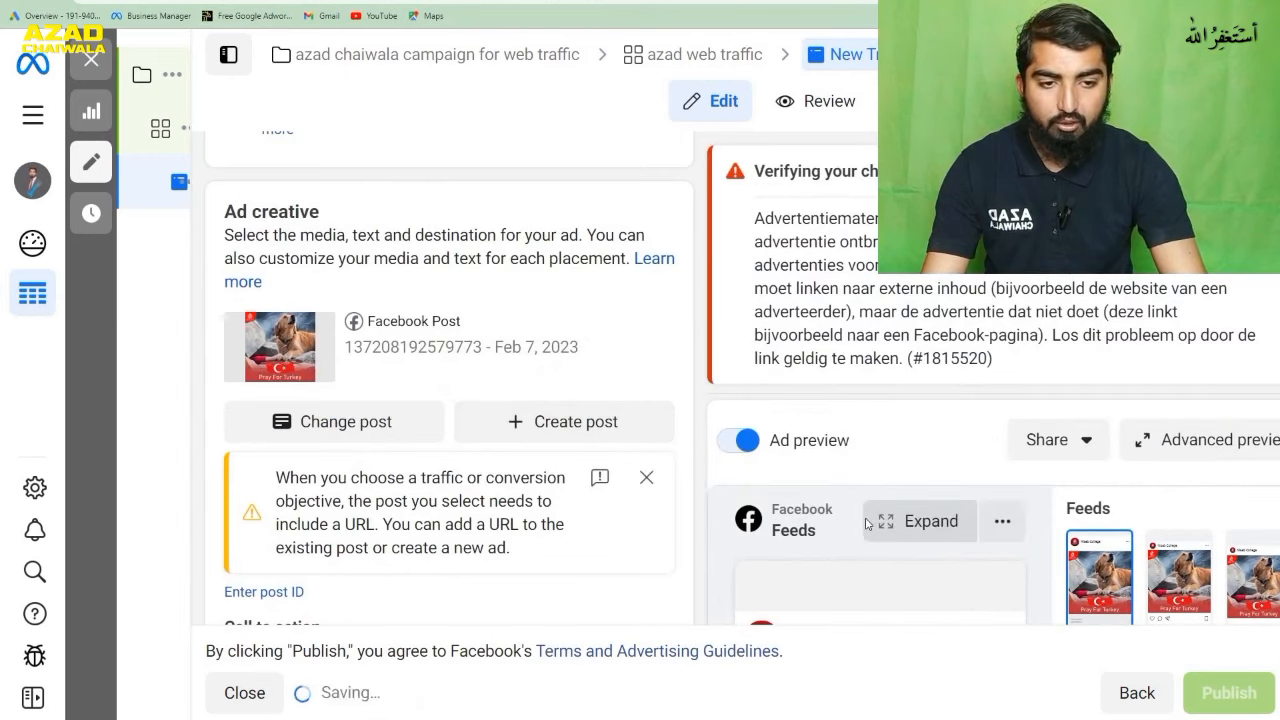
scroll(875, 505, "down", 3)
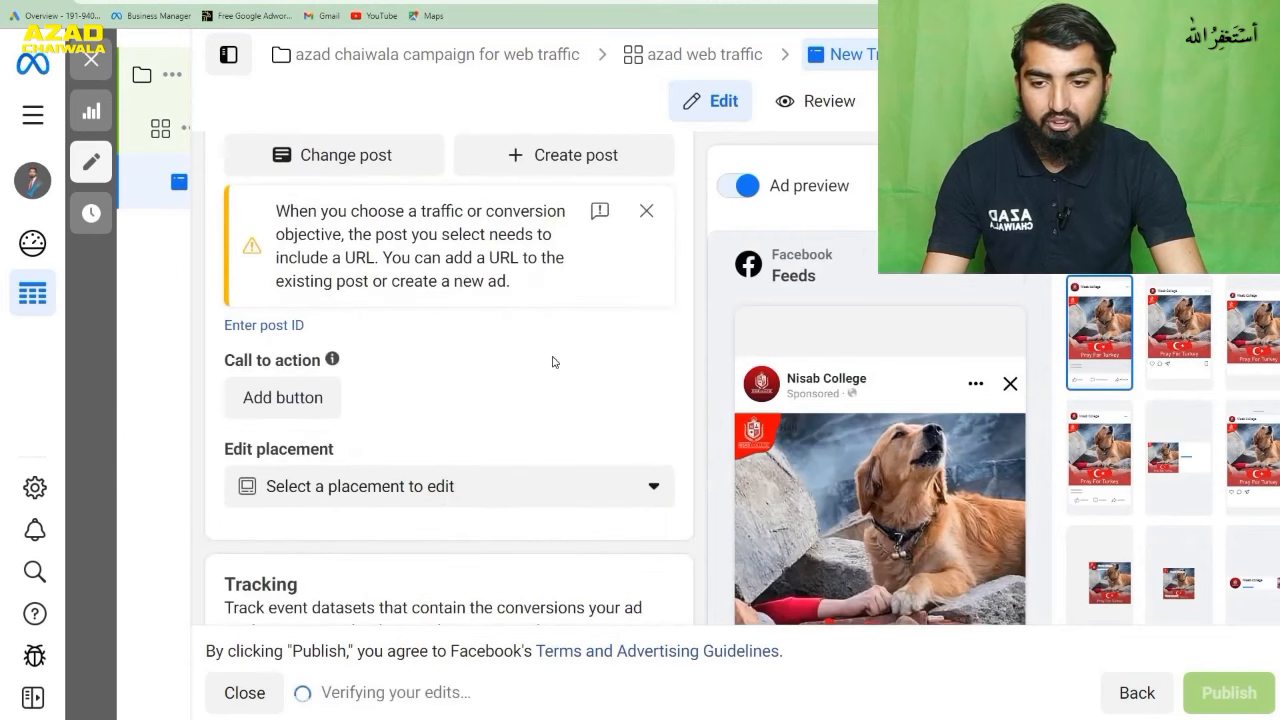
scroll(576, 345, "down", 4)
scroll(581, 345, "up", 3)
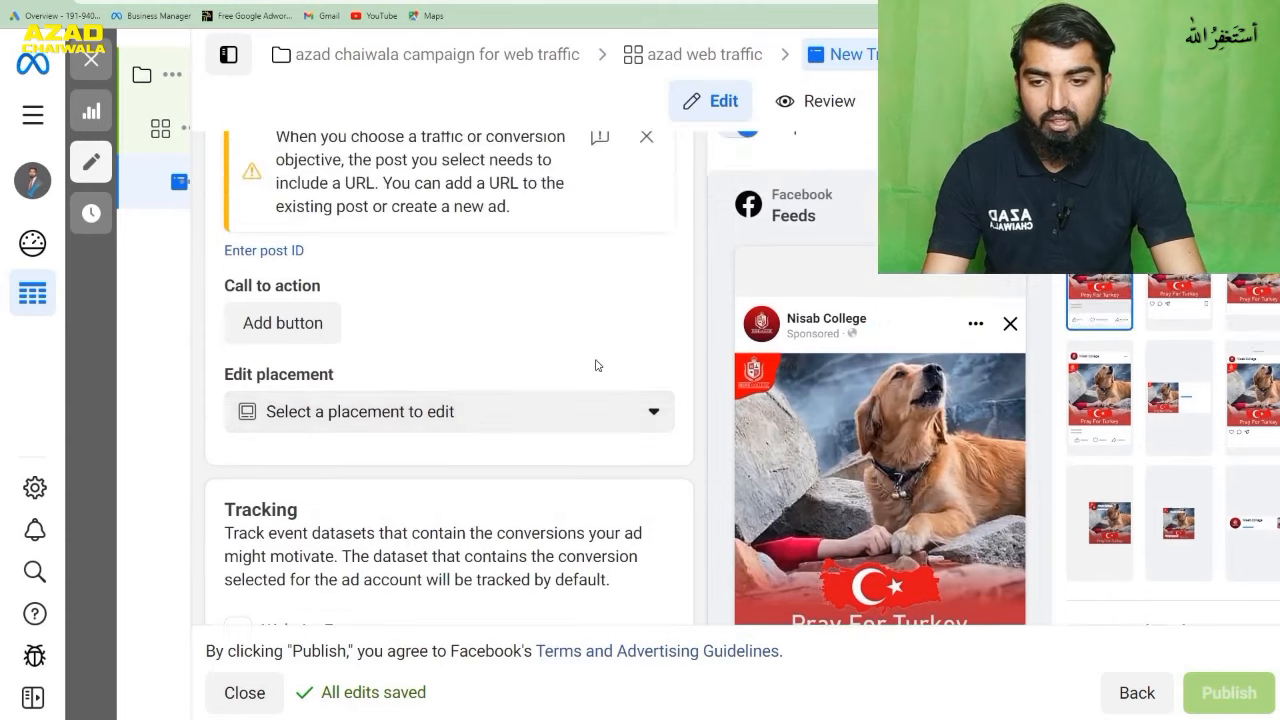
scroll(594, 363, "down", 1)
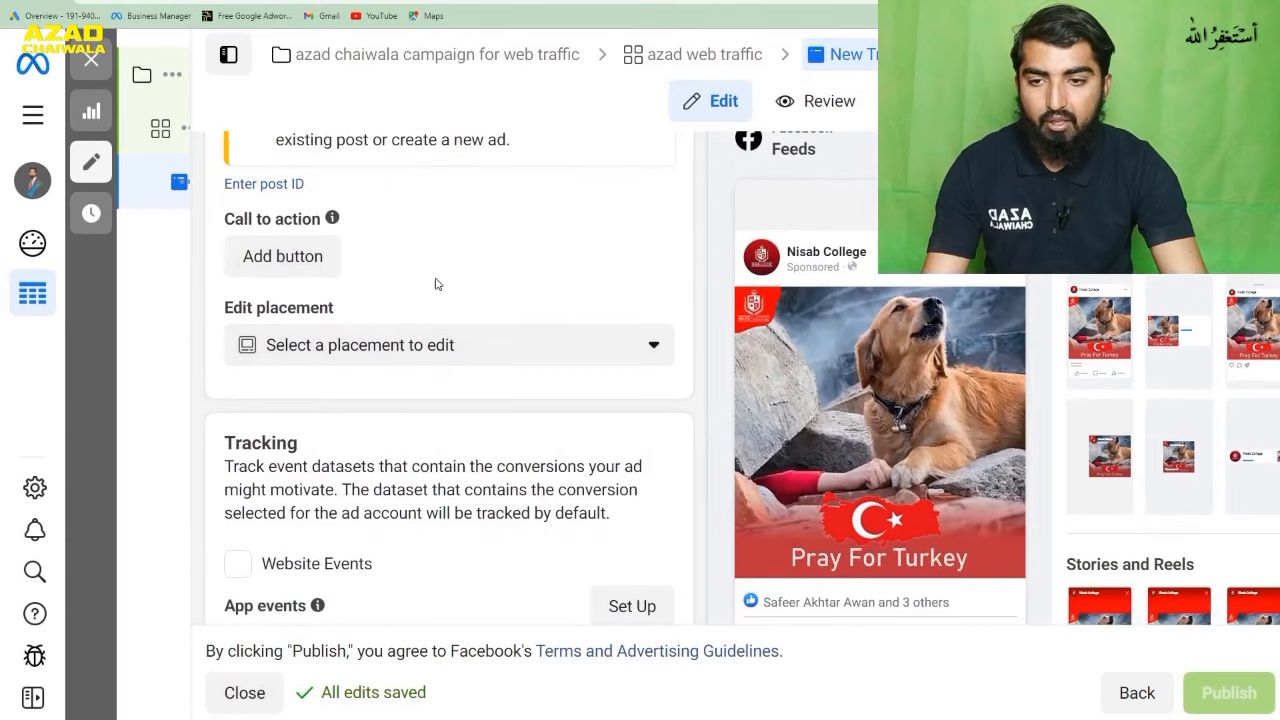
left_click(313, 262)
left_click(485, 304)
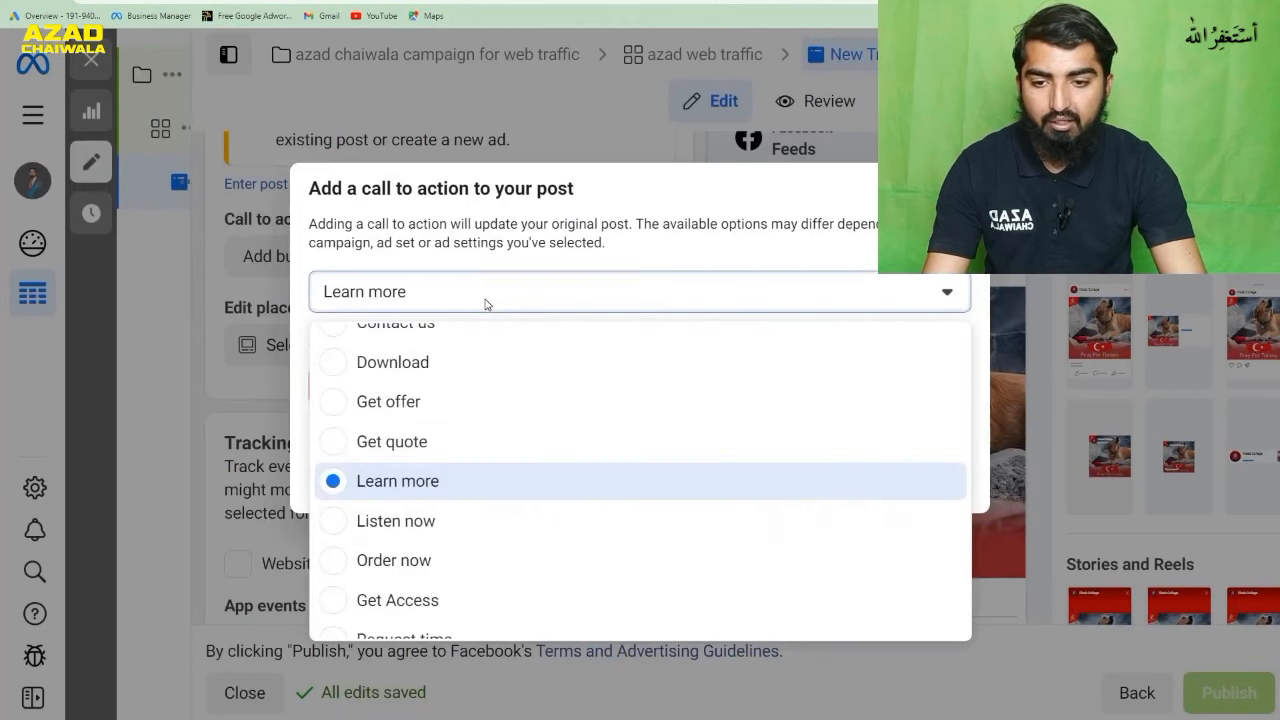
left_click(453, 487)
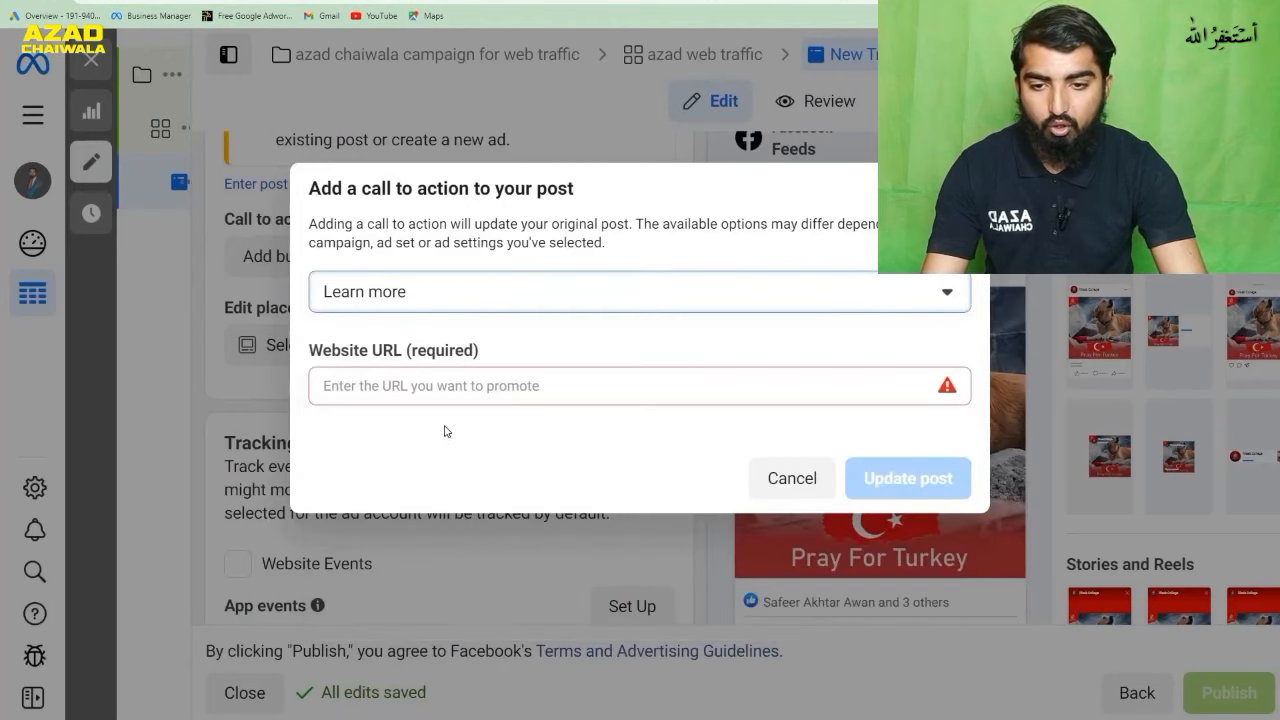
left_click(480, 390)
type("https://www.azadchaiwala.com/")
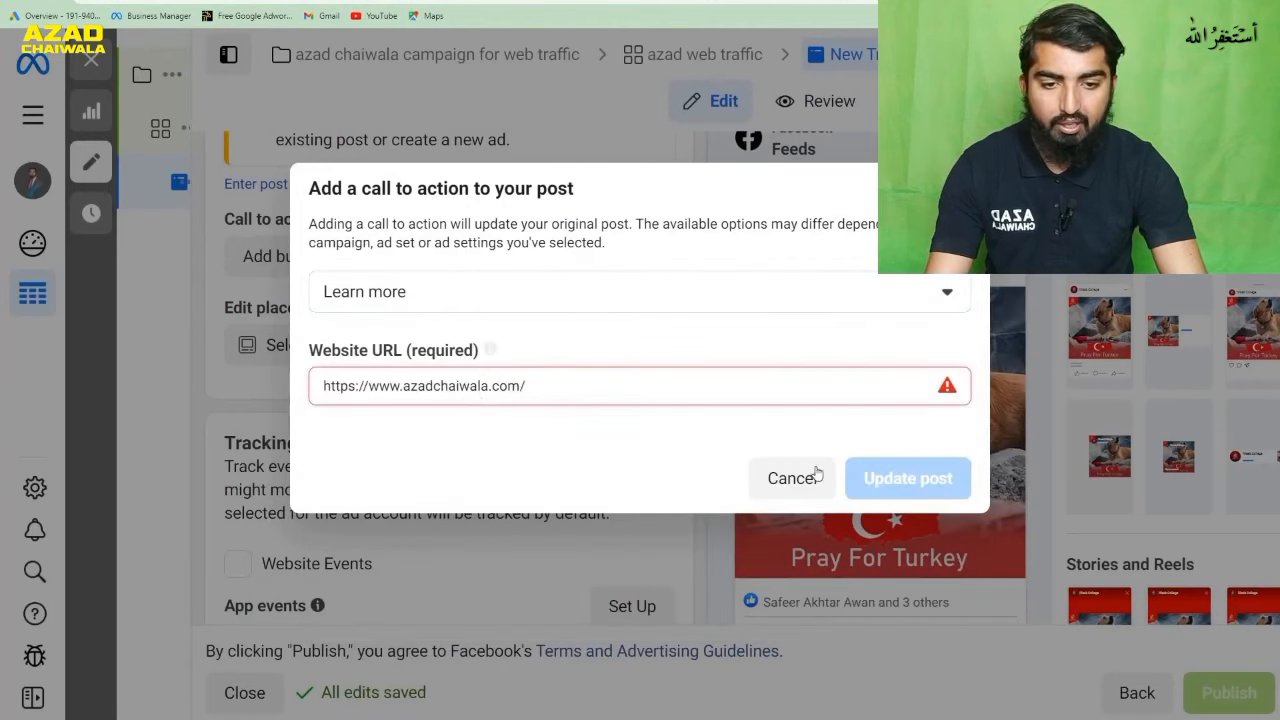
left_click(865, 481)
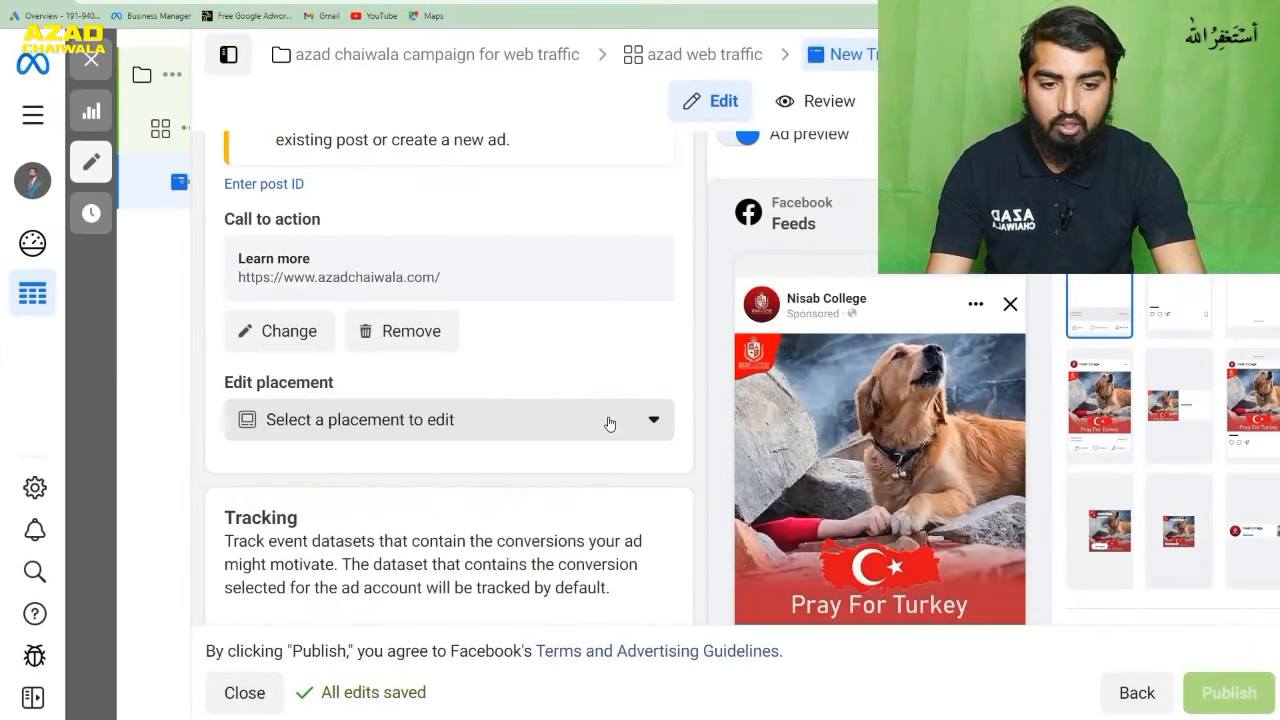
- Test the "Learn more" link in the Facebook feed preview and return to the ad editor
scroll(815, 455, "down", 2)
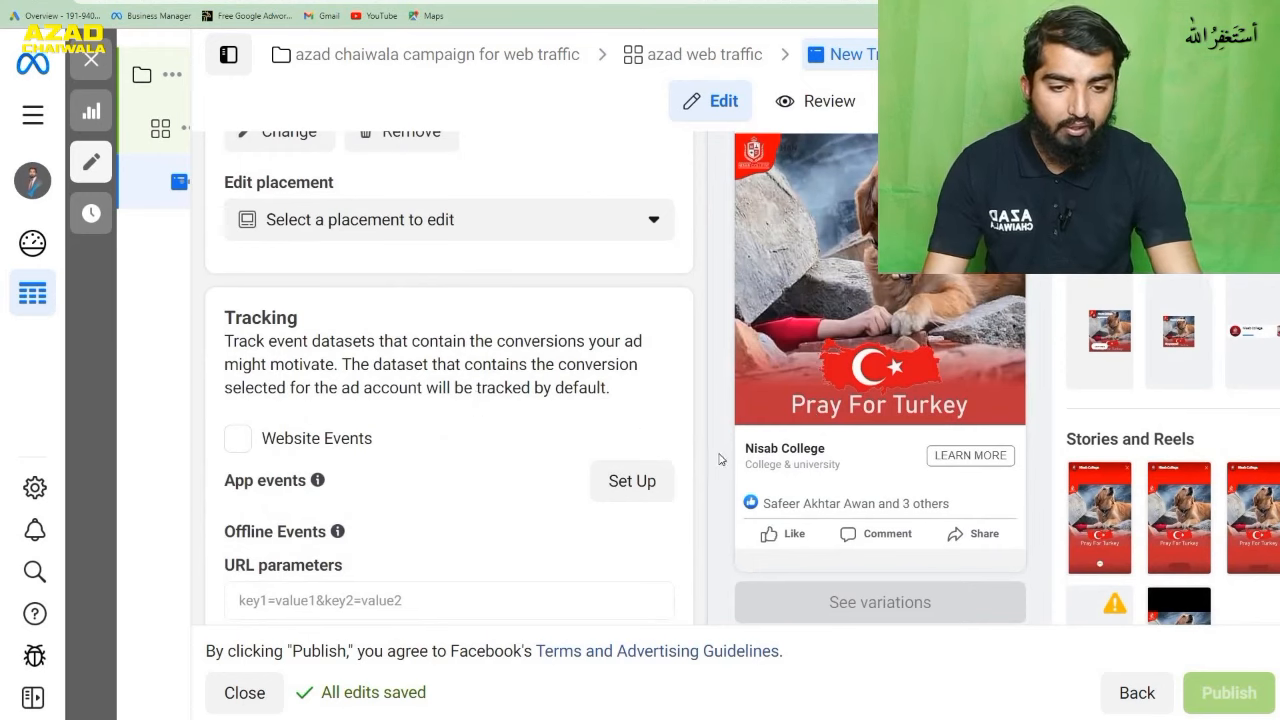
left_click(943, 457)
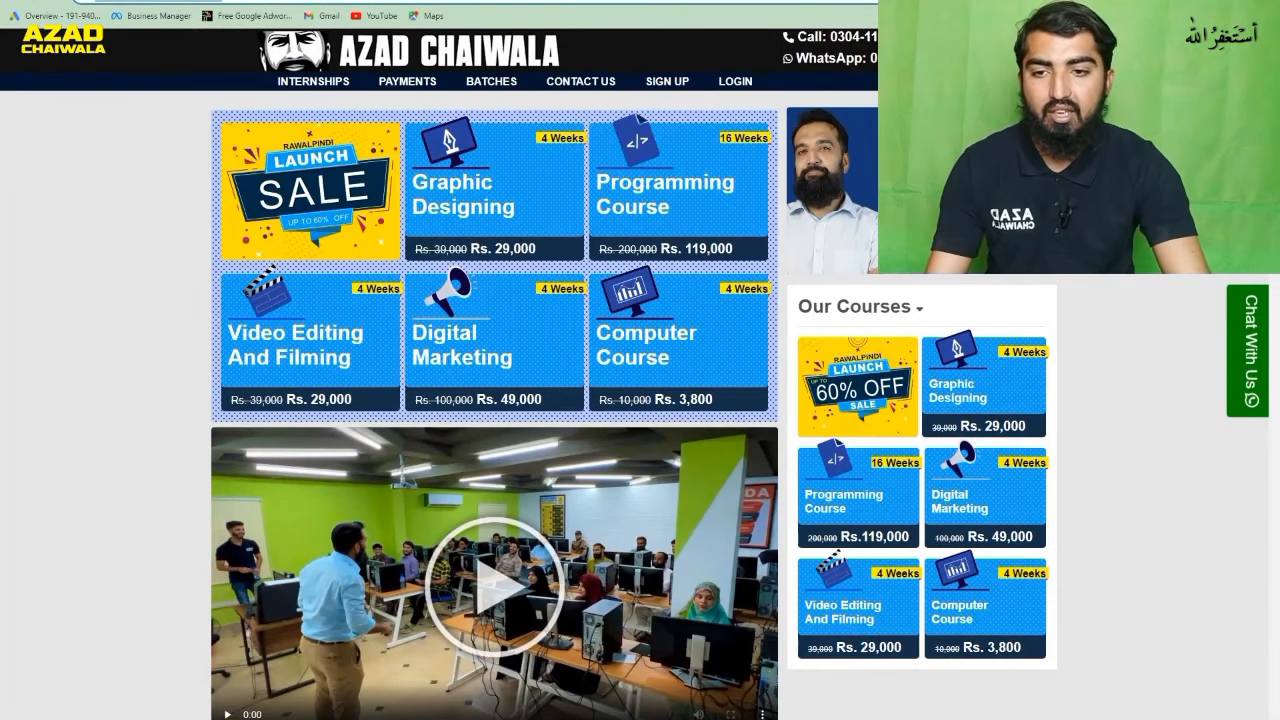
left_click(170, 1)
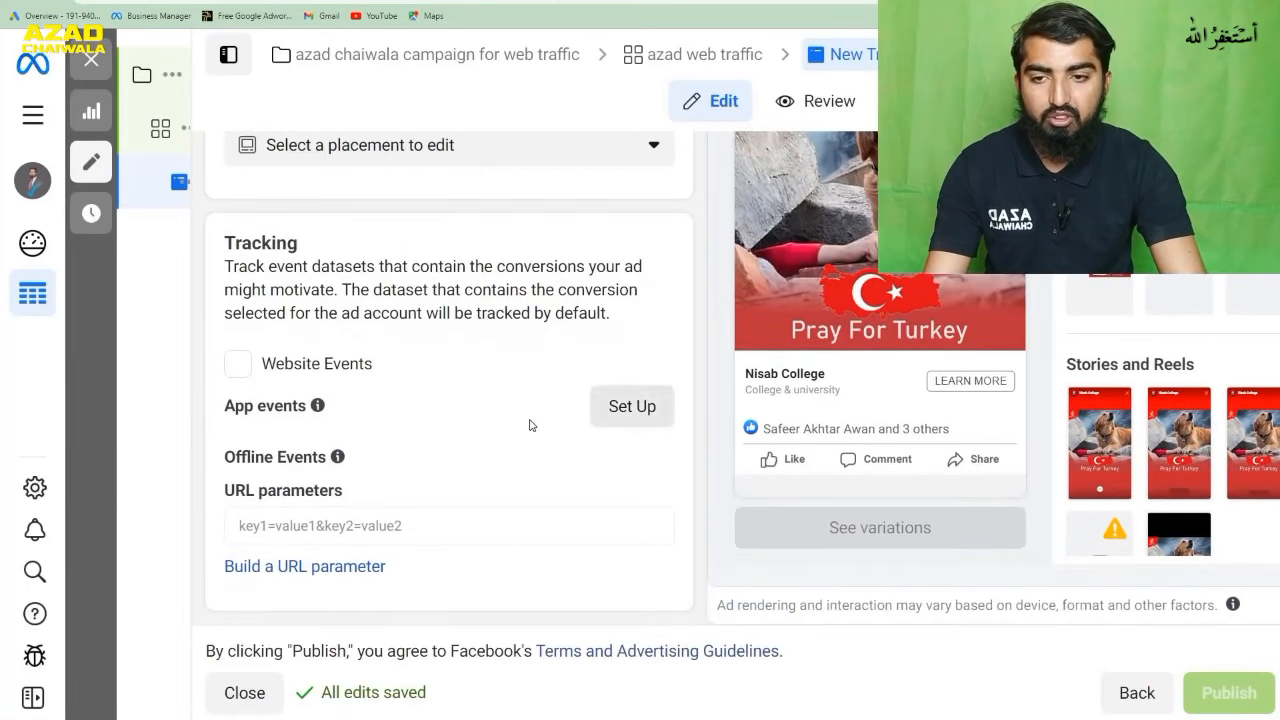
- Look through the placement groups and single placements that can be edited for the ad, without choosing one
scroll(528, 423, "up", 1)
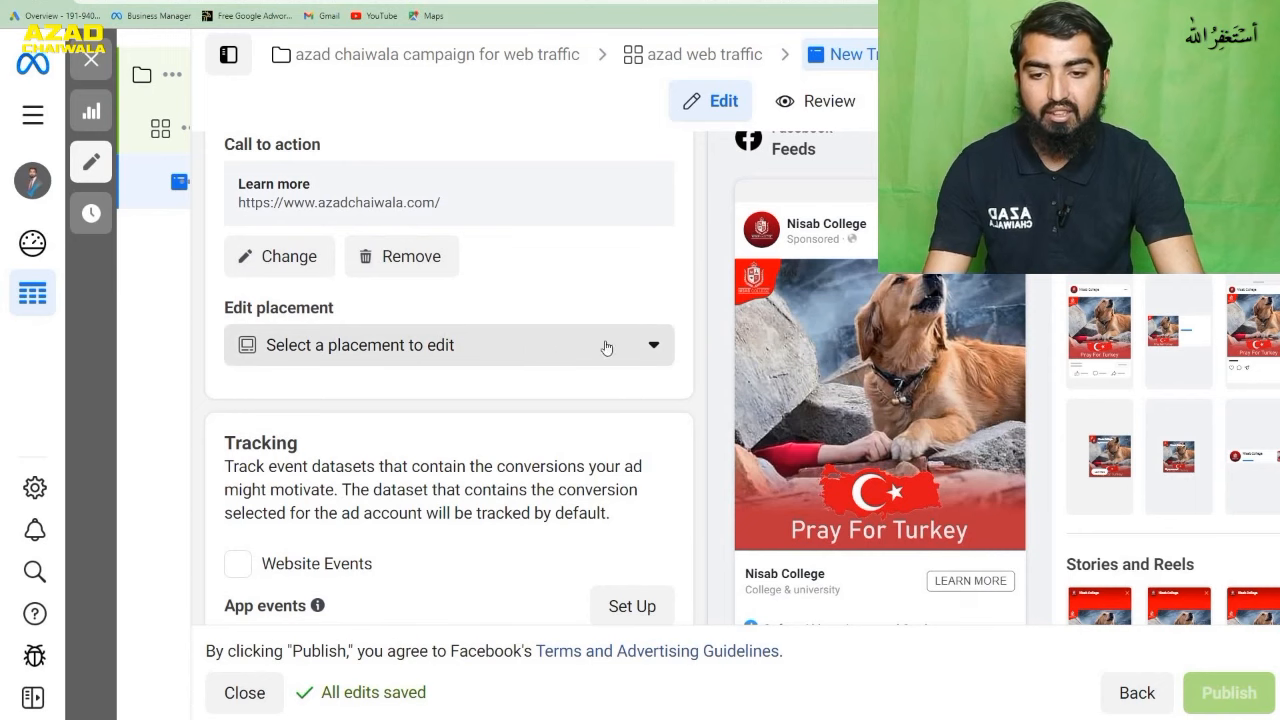
left_click(629, 350)
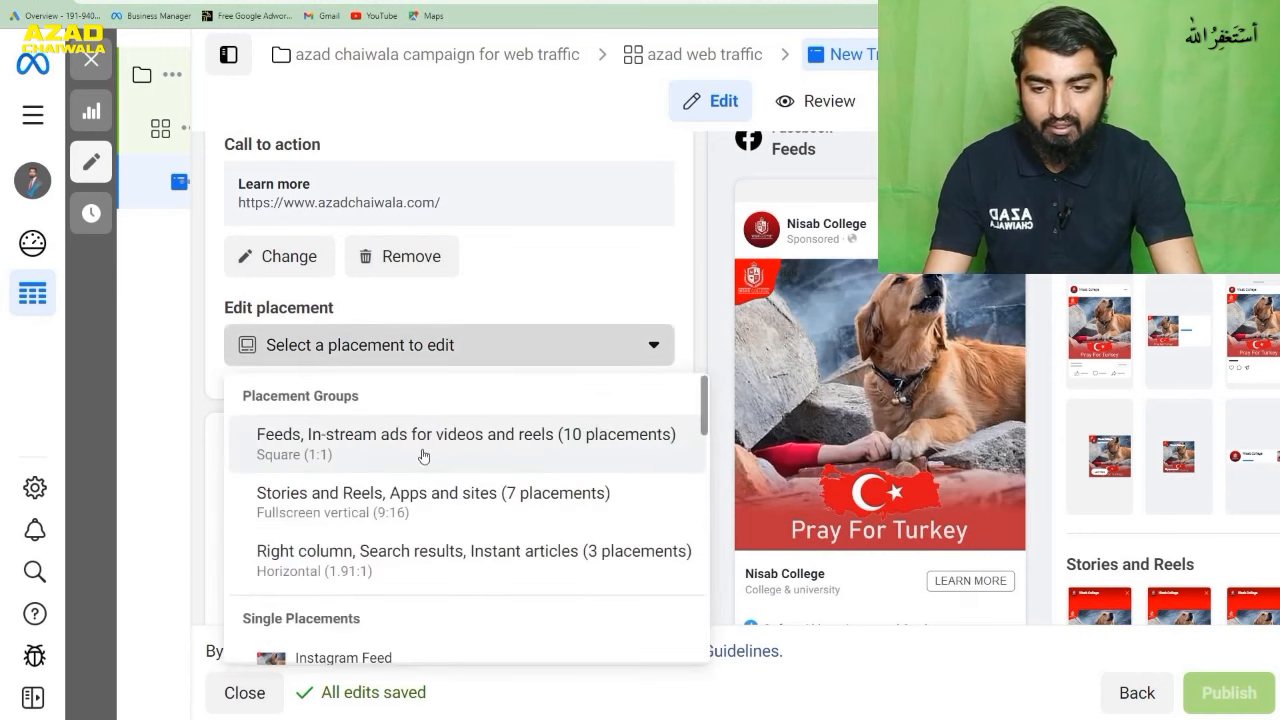
scroll(423, 420, "down", 5)
scroll(423, 482, "down", 5)
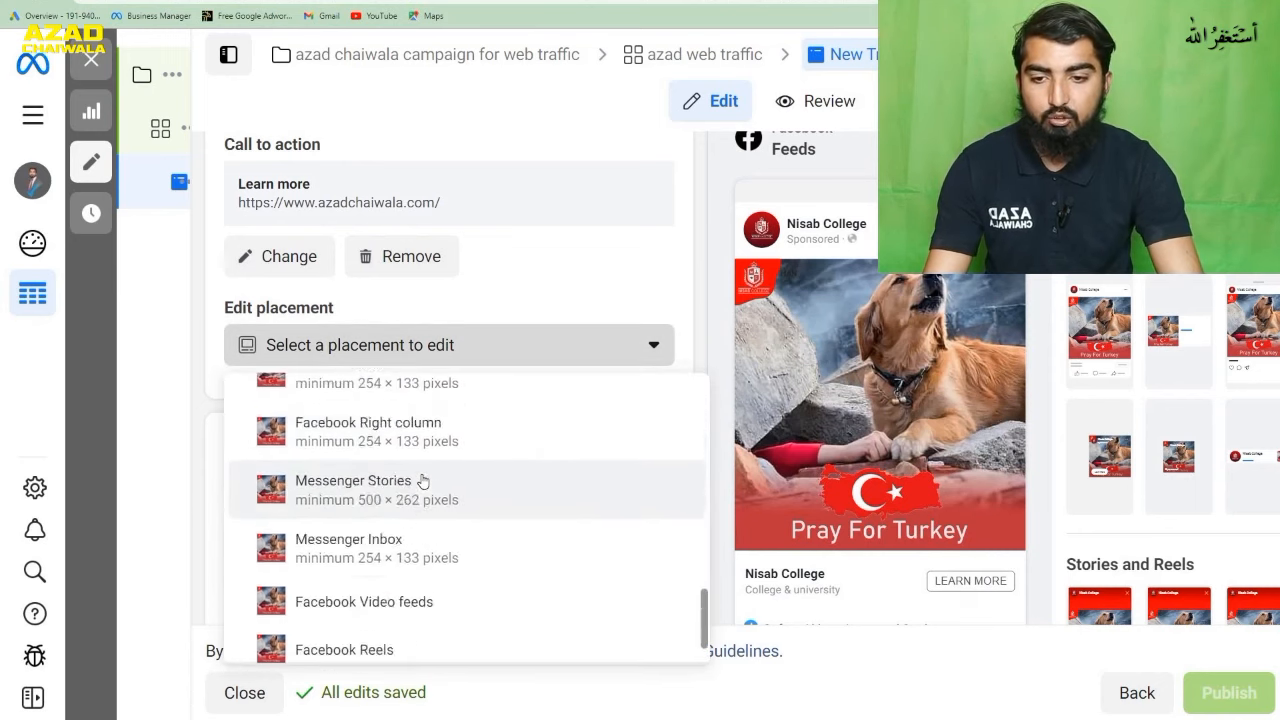
left_click(601, 335)
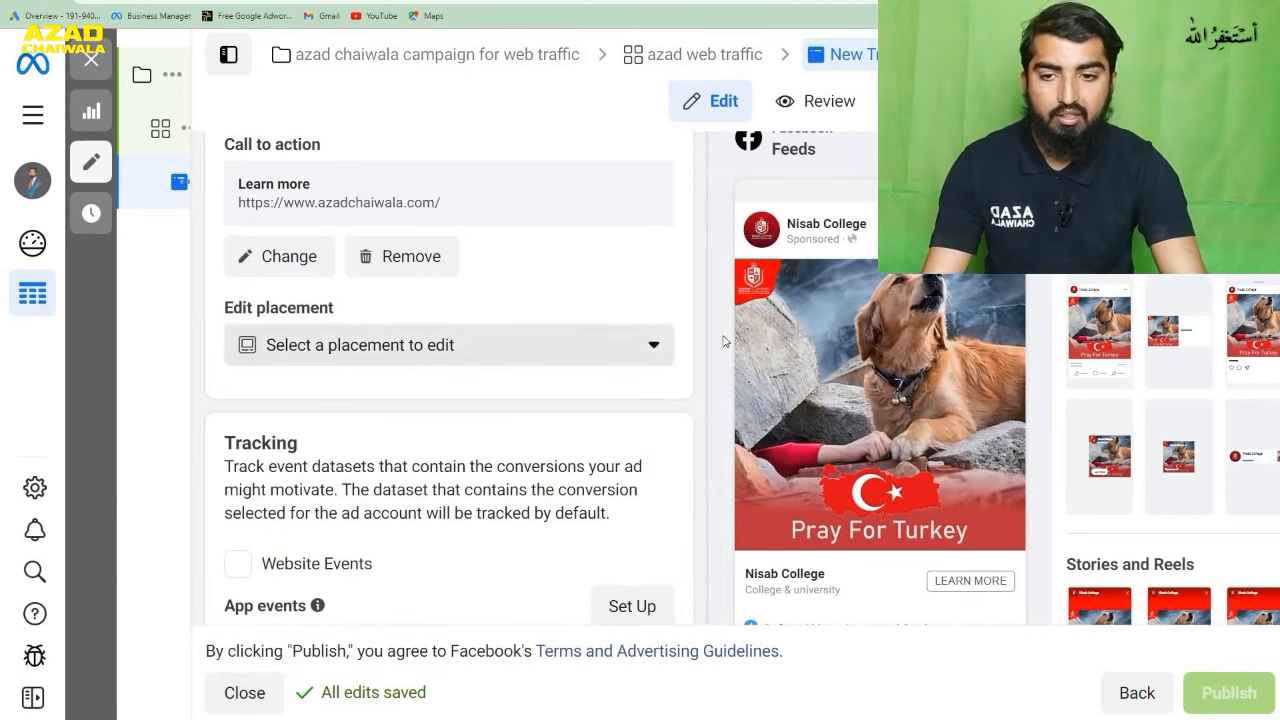
scroll(640, 338, "up", 2)
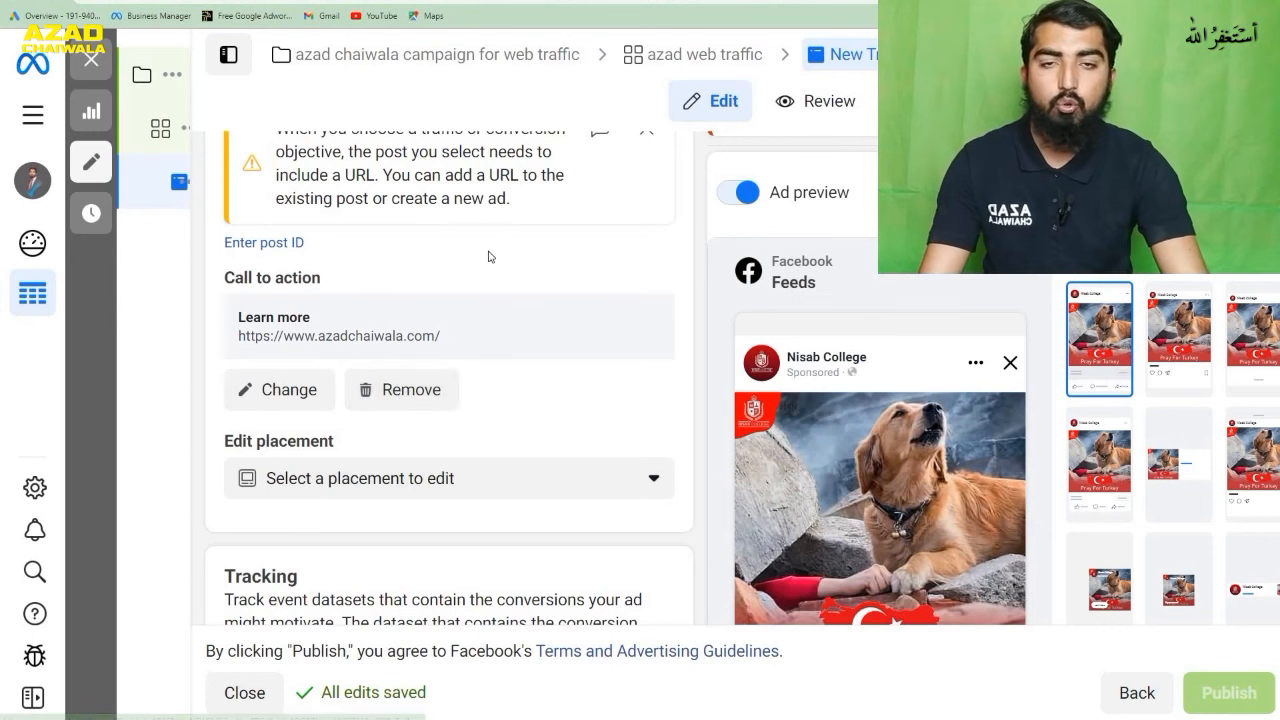
- Switch to the Facebook feed and browse the cards of Meeshan's sponsored dining chair carousel ad
key("ctrl+Tab")
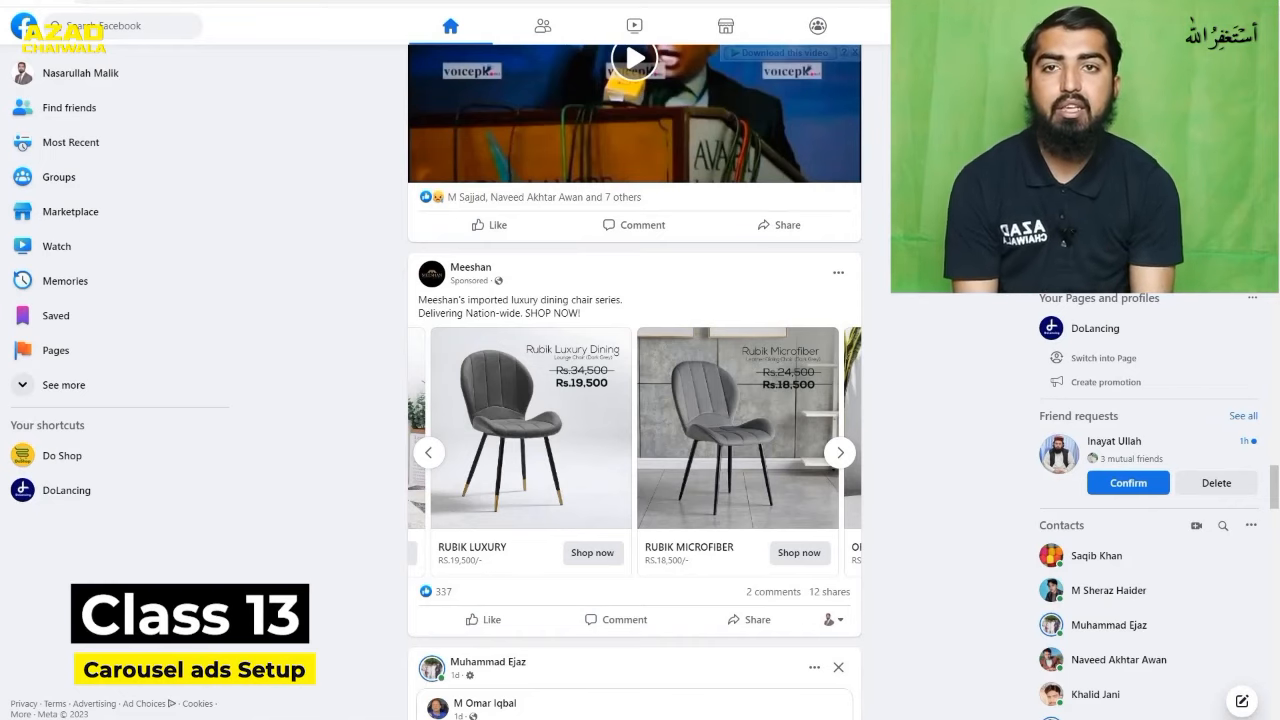
left_click(432, 454)
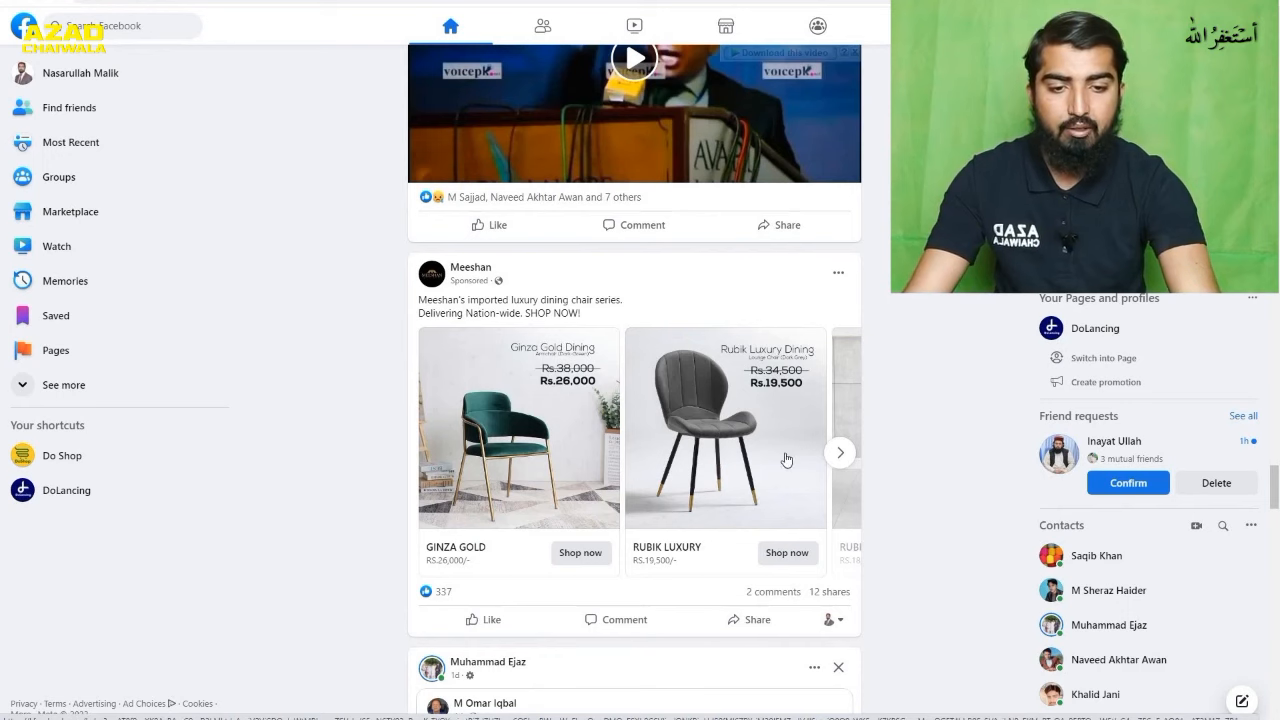
left_click(840, 452)
left_click(840, 452)
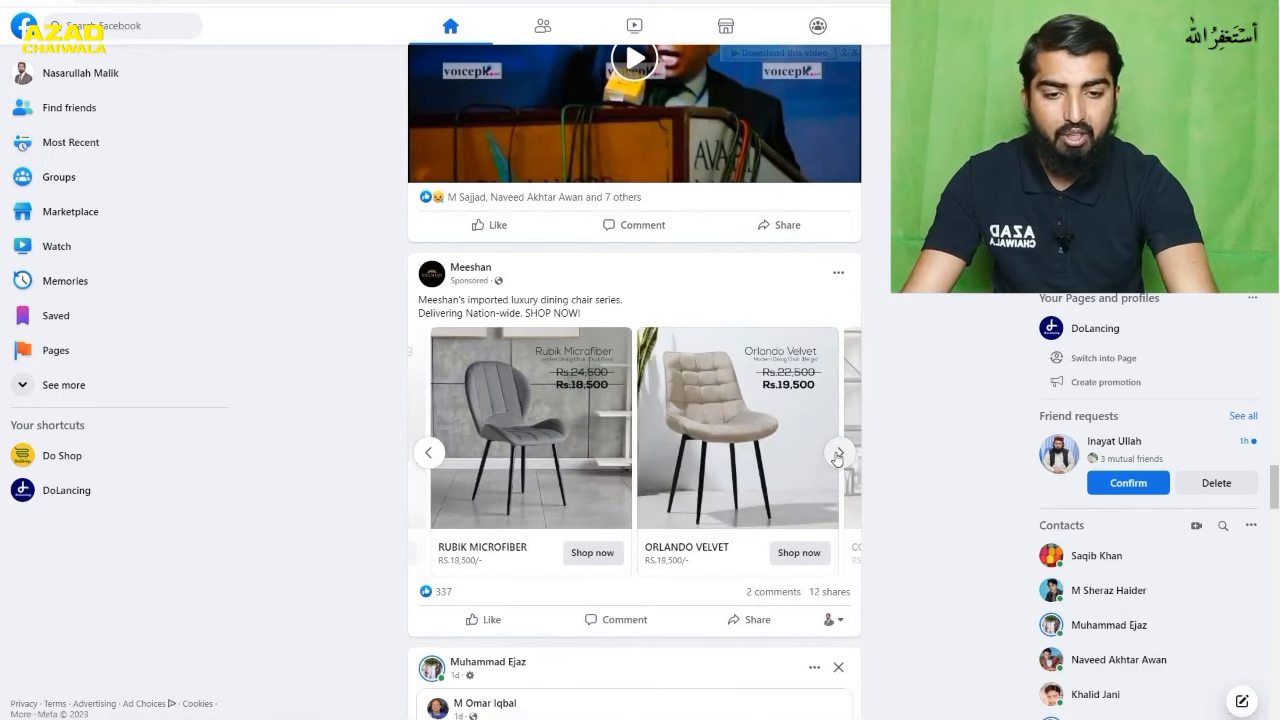
left_click(840, 452)
left_click(838, 454)
left_click(838, 454)
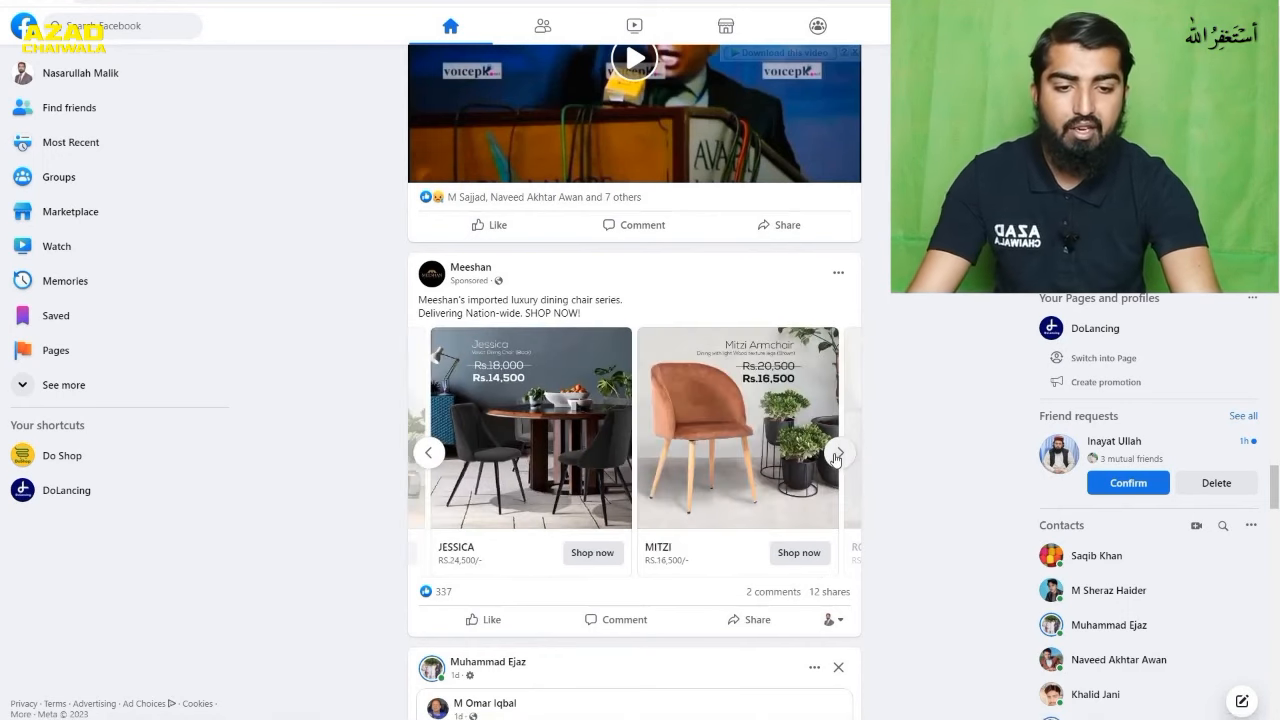
left_click(838, 454)
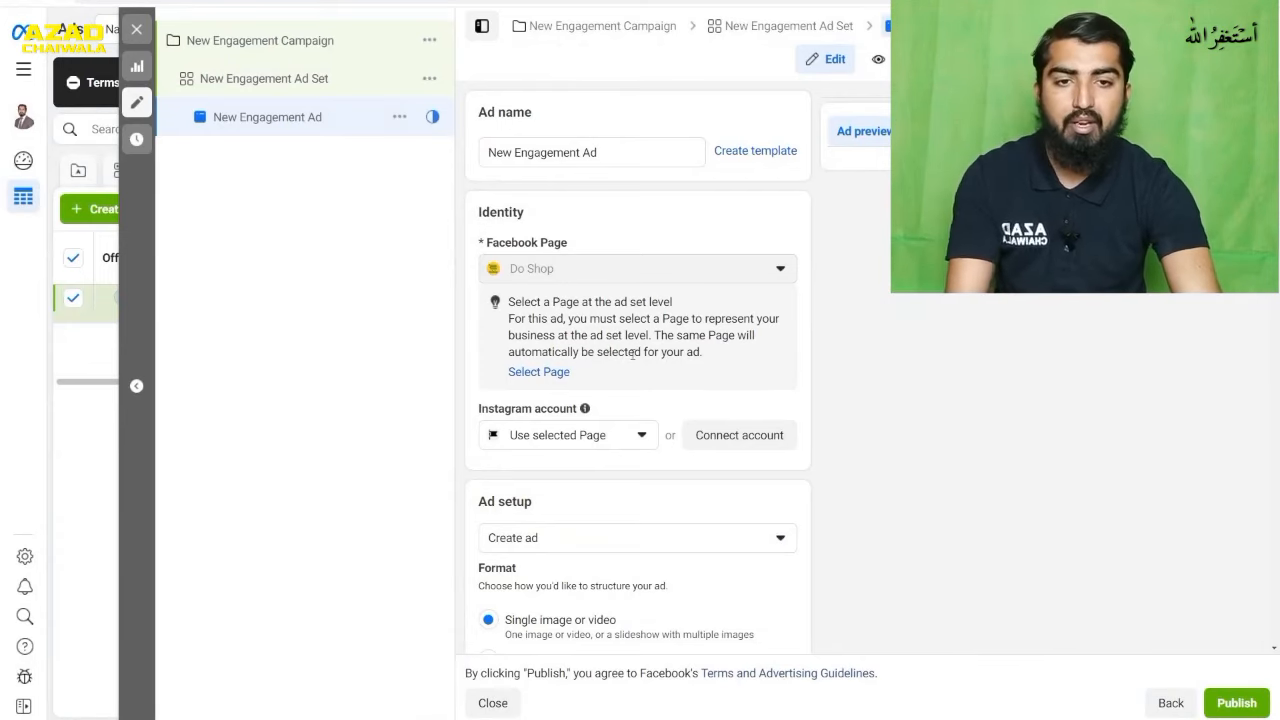
mouse_move(575, 241)
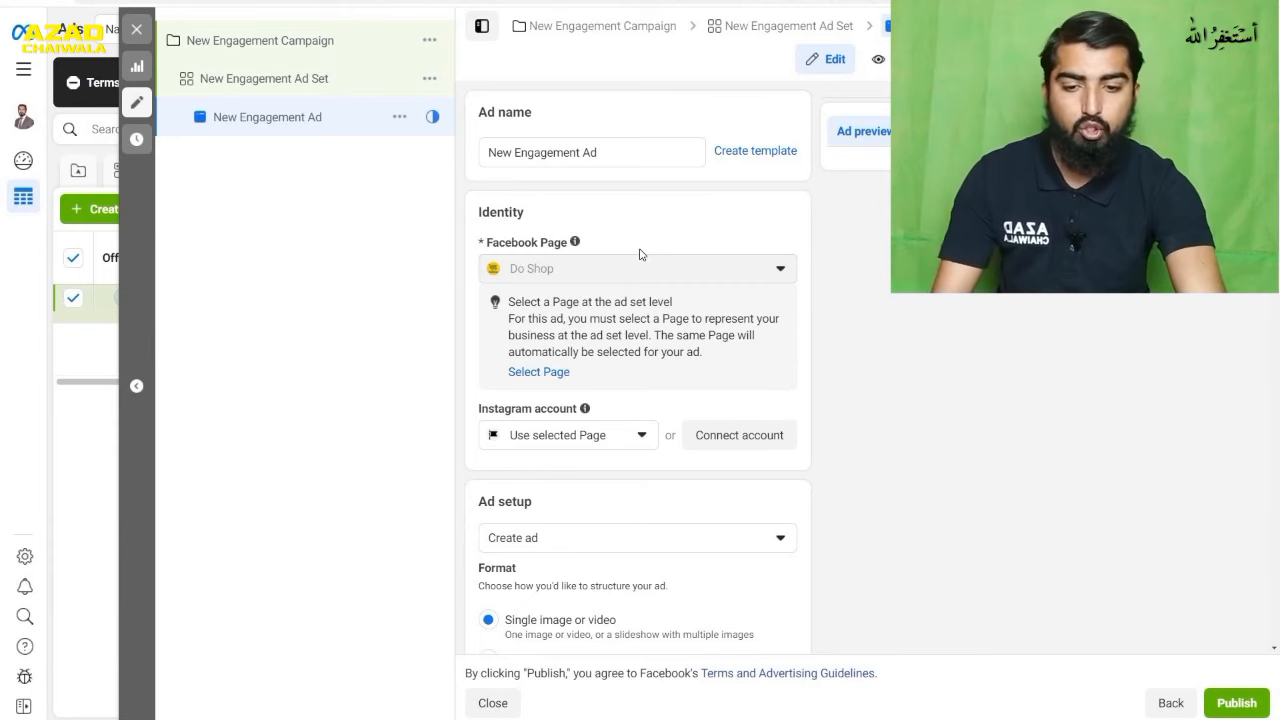
- Set the format of the new engagement ad to Carousel and check how many cards are allowed
scroll(640, 254, "down", 3)
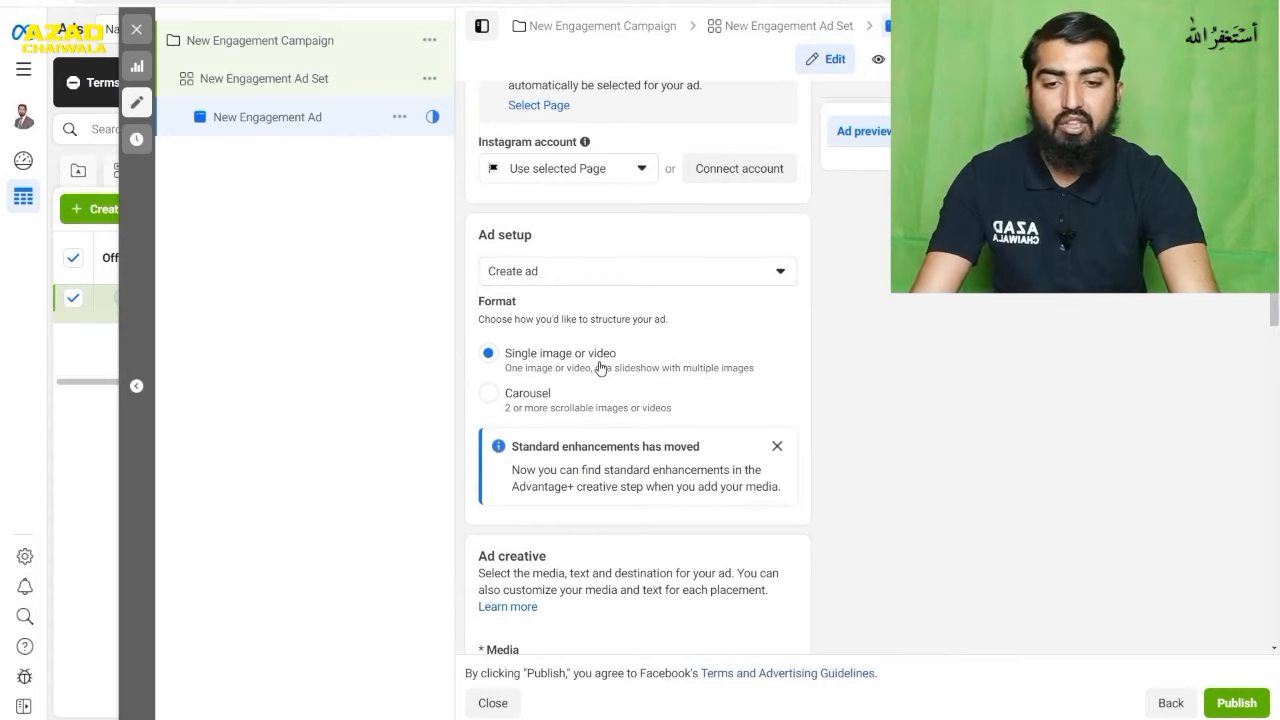
left_click(536, 397)
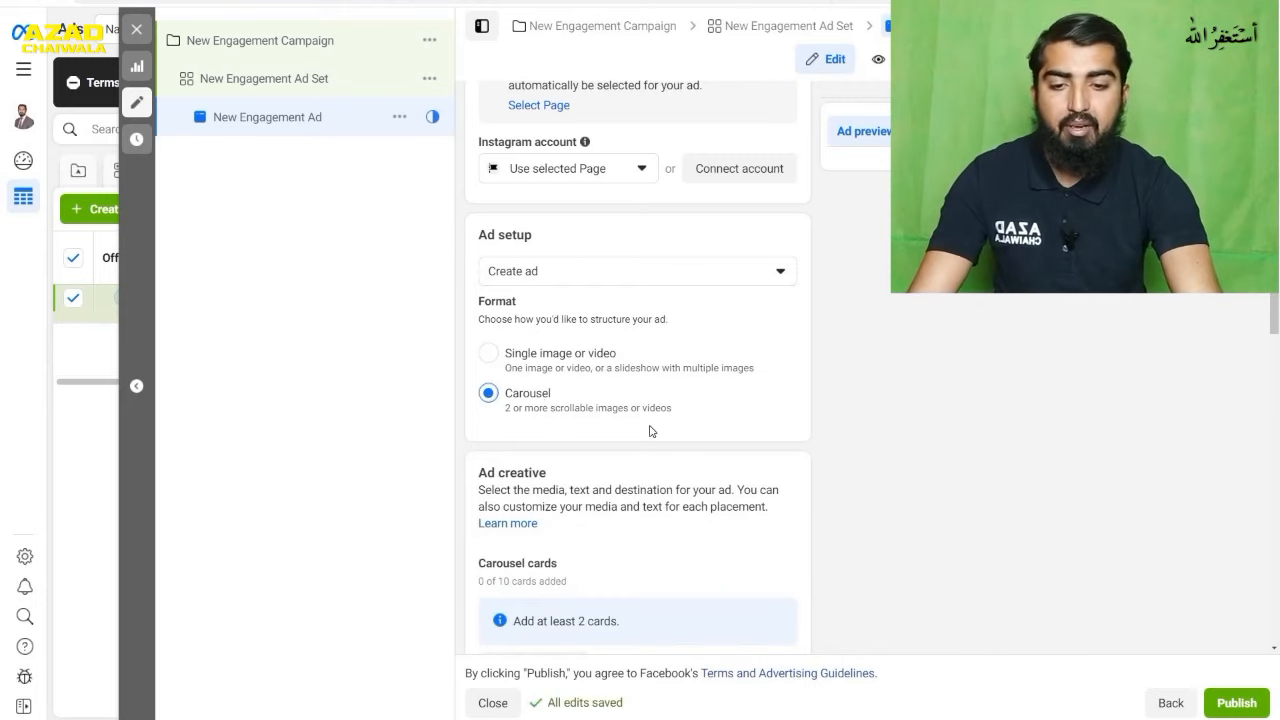
scroll(650, 431, "down", 1)
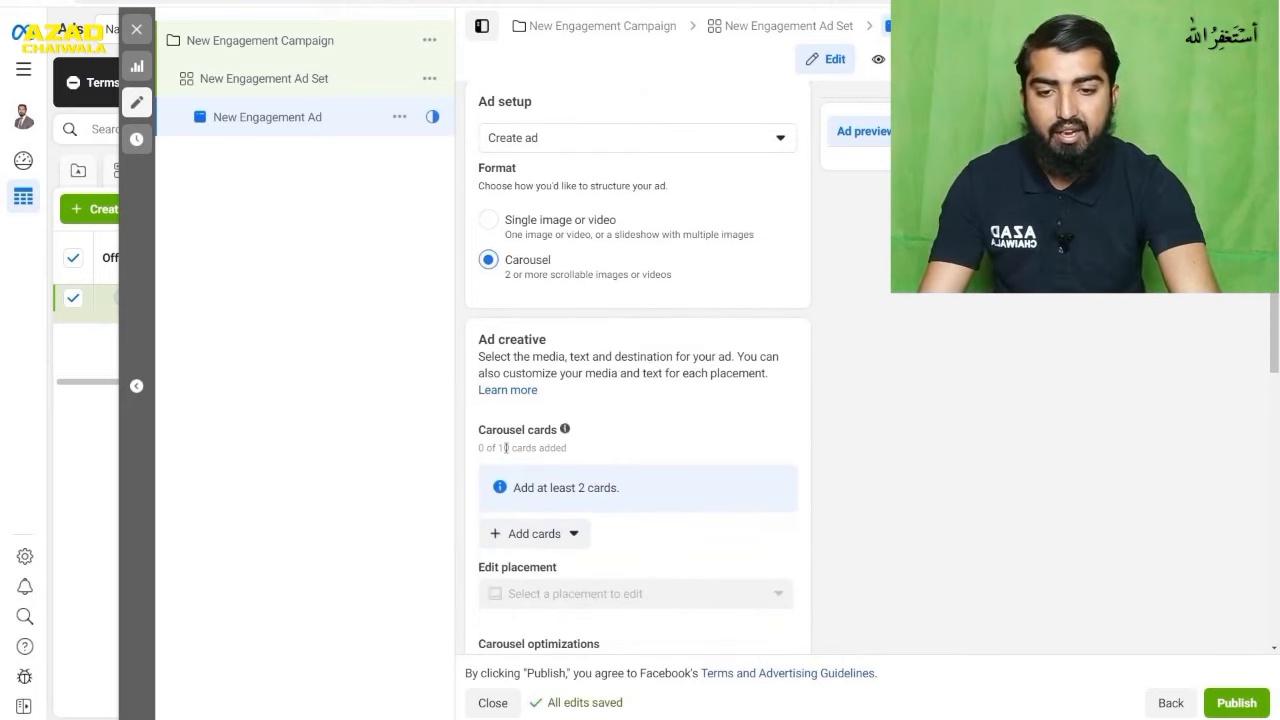
left_click_drag(509, 448, 485, 448)
left_click(594, 455)
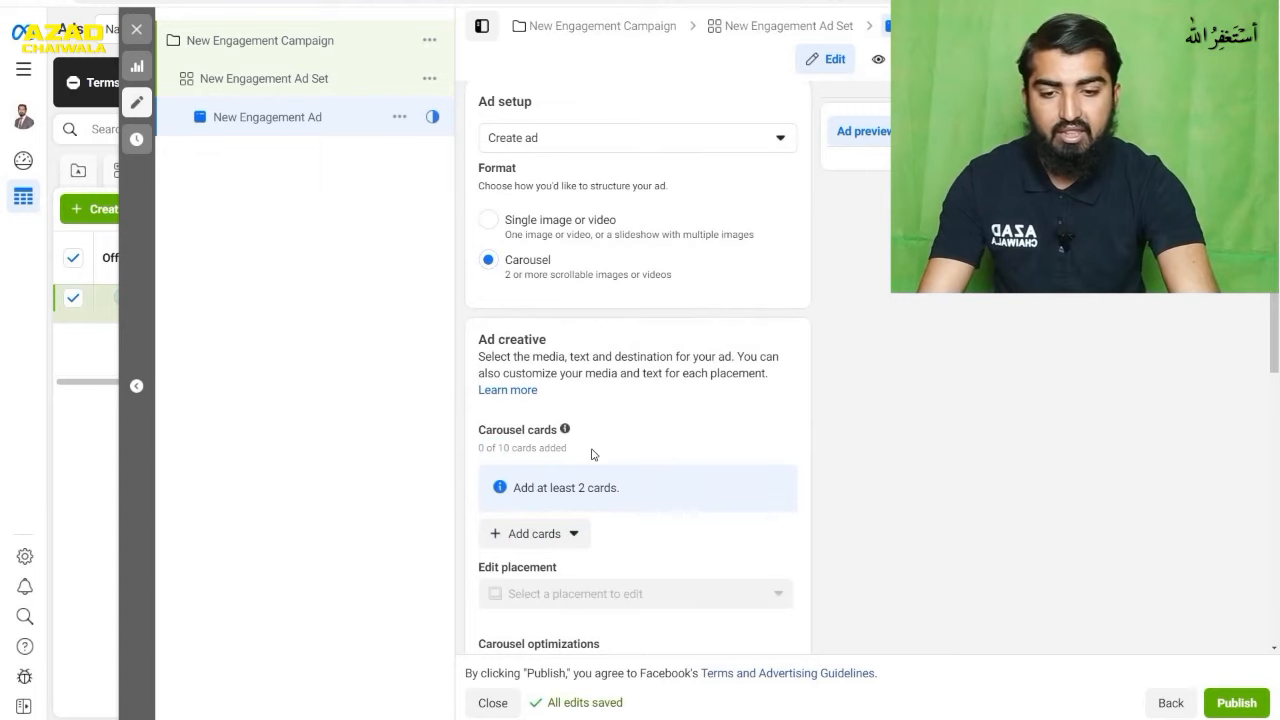
- Start adding image cards and select the multicolour offer image and the red, blue, green and yellow clocks from the Do Shop page images
left_click(549, 541)
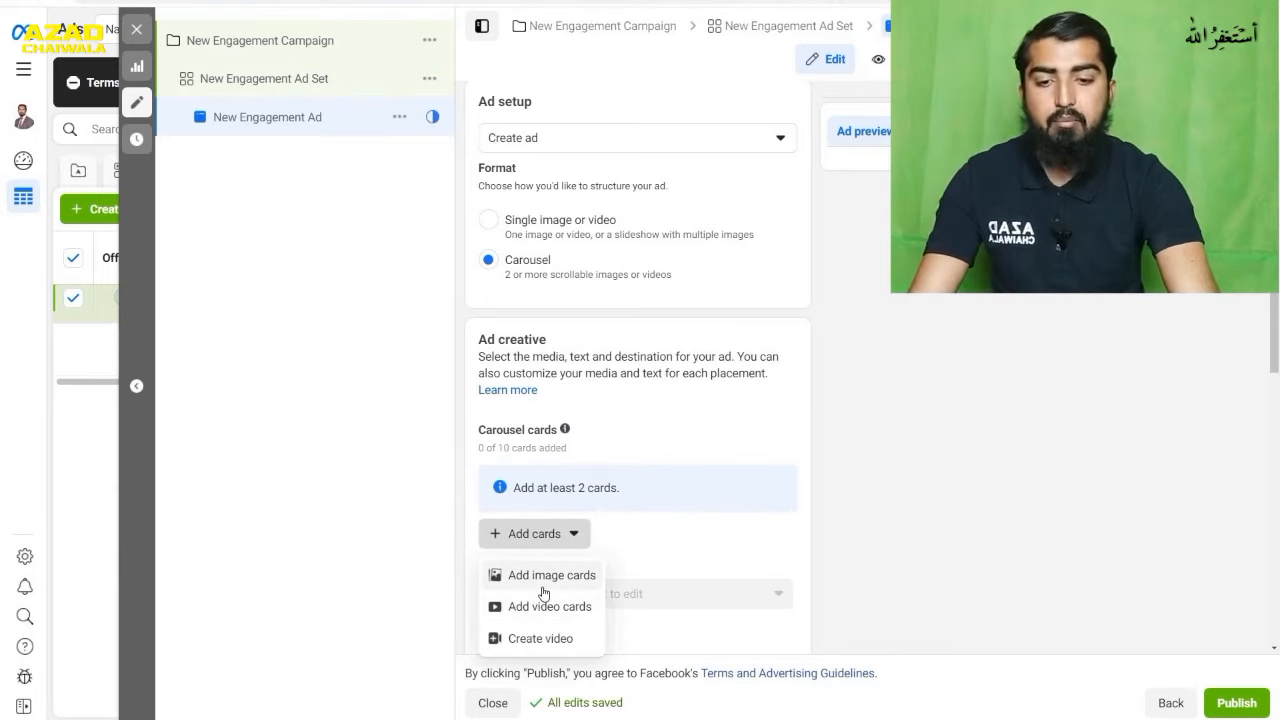
left_click(543, 590)
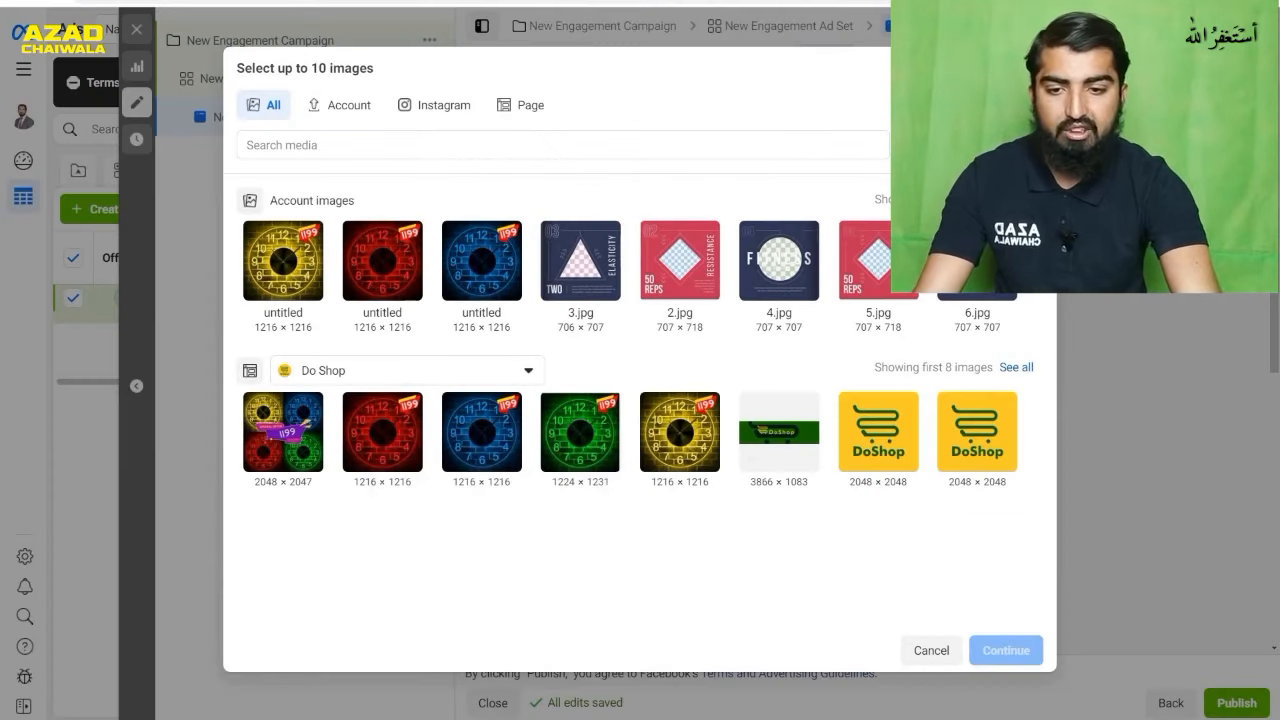
left_click(323, 434)
left_click(354, 456)
left_click(458, 450)
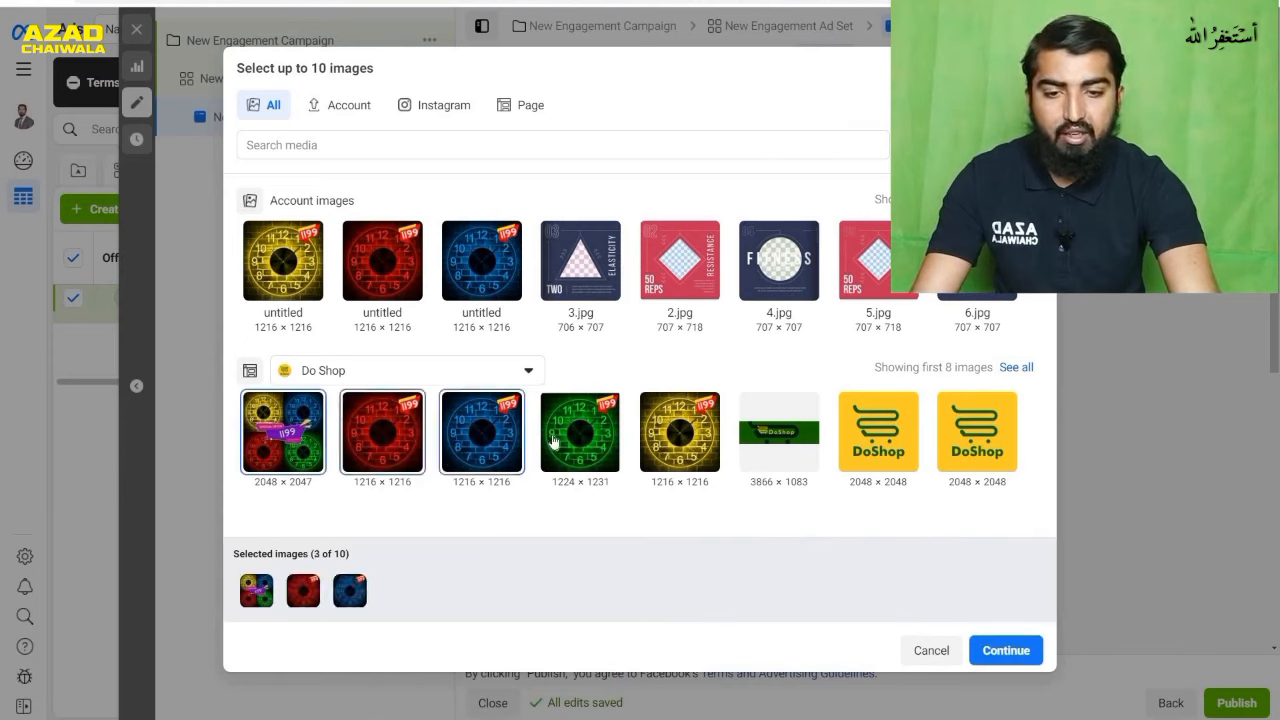
left_click(553, 441)
left_click(654, 458)
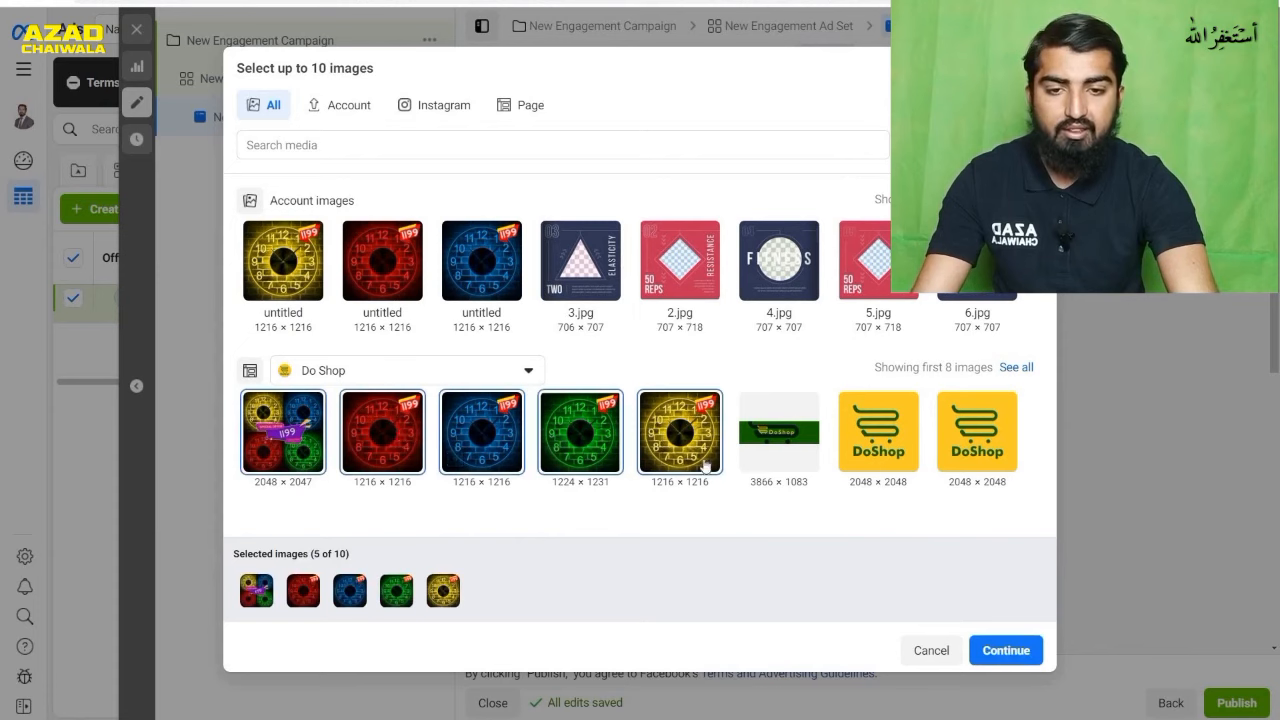
- Add 3.jpg, 2.jpg, 4.jpg, a yellow DoShop logo and 5.jpg to the selection and insert all ten images as carousel cards
left_click(578, 268)
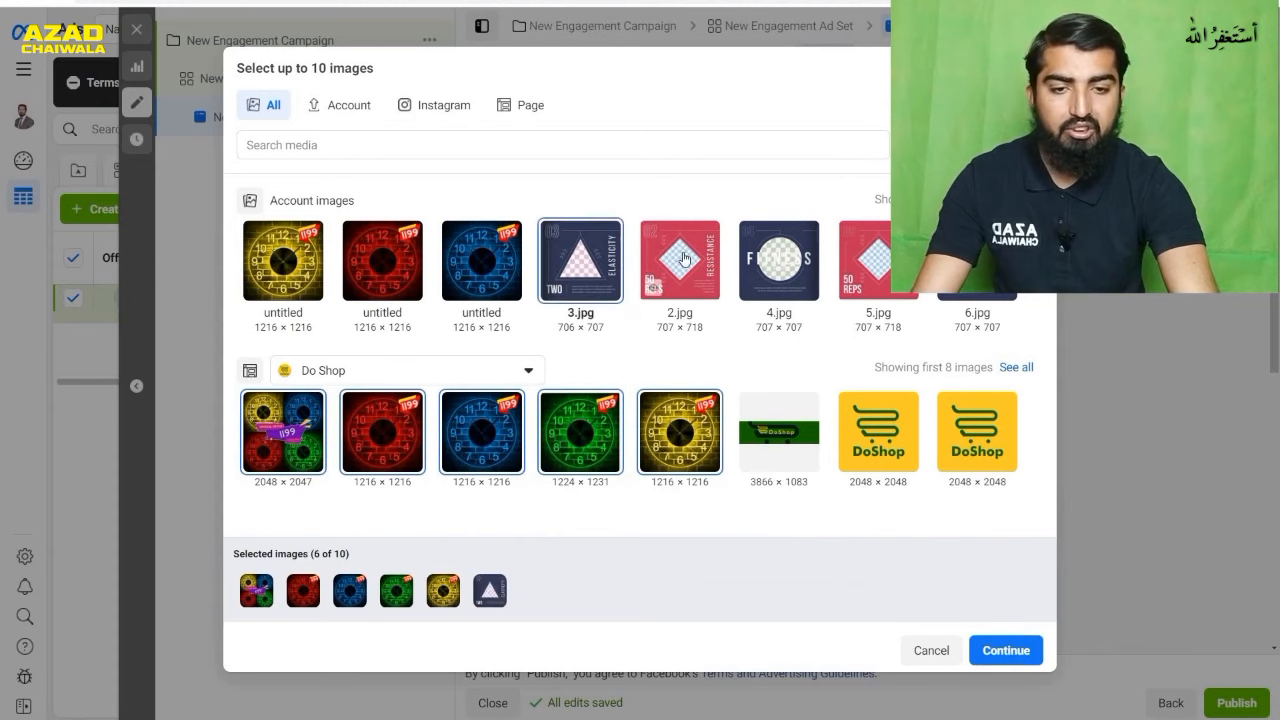
left_click(684, 258)
left_click(781, 264)
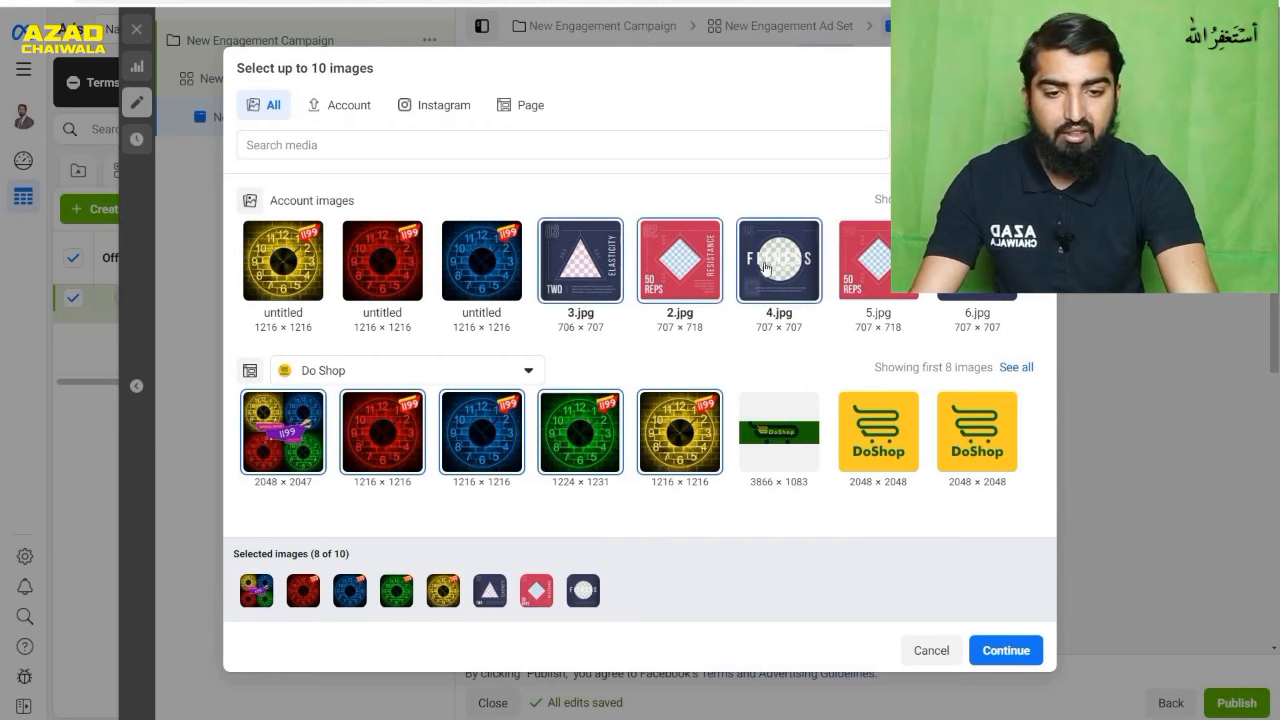
left_click(880, 428)
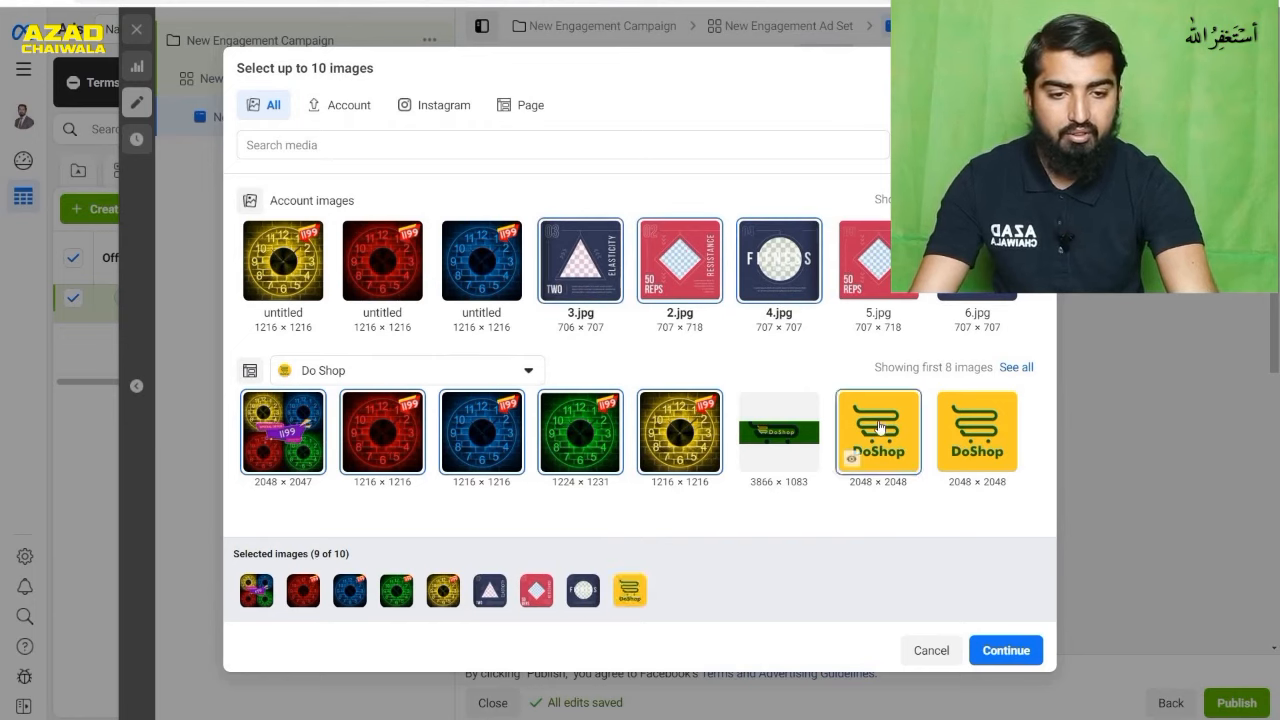
left_click(850, 284)
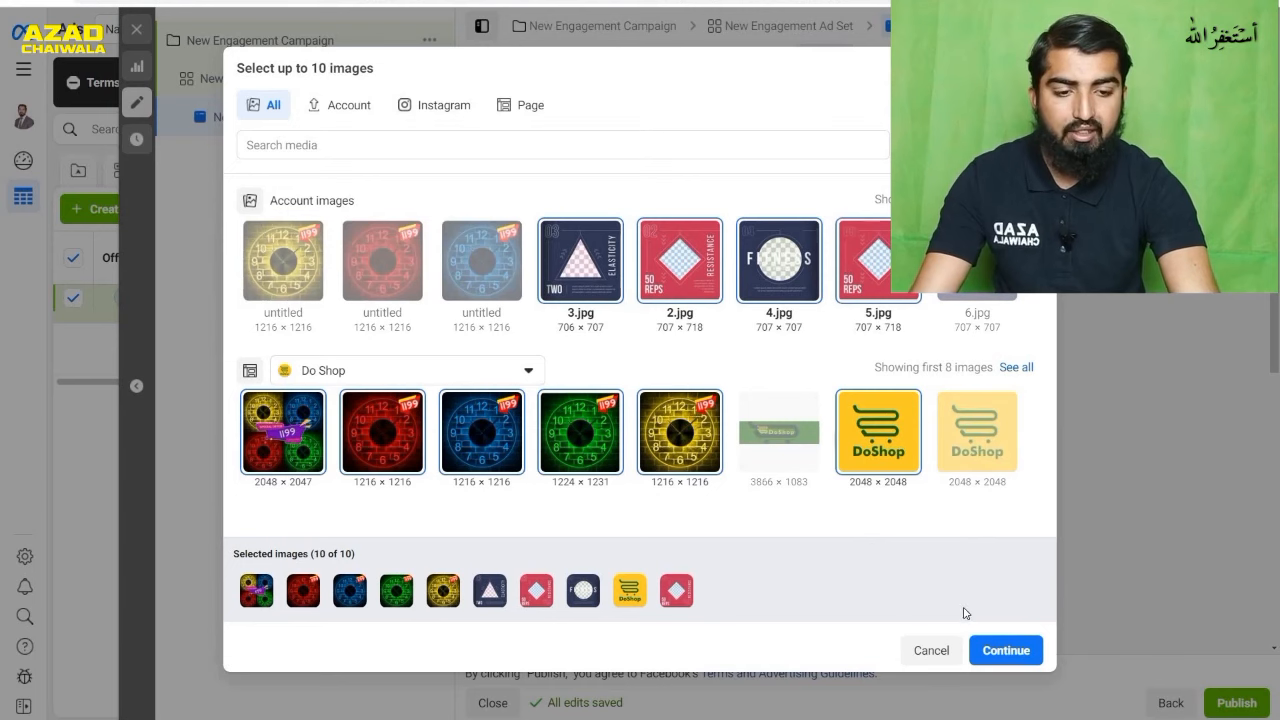
left_click(993, 648)
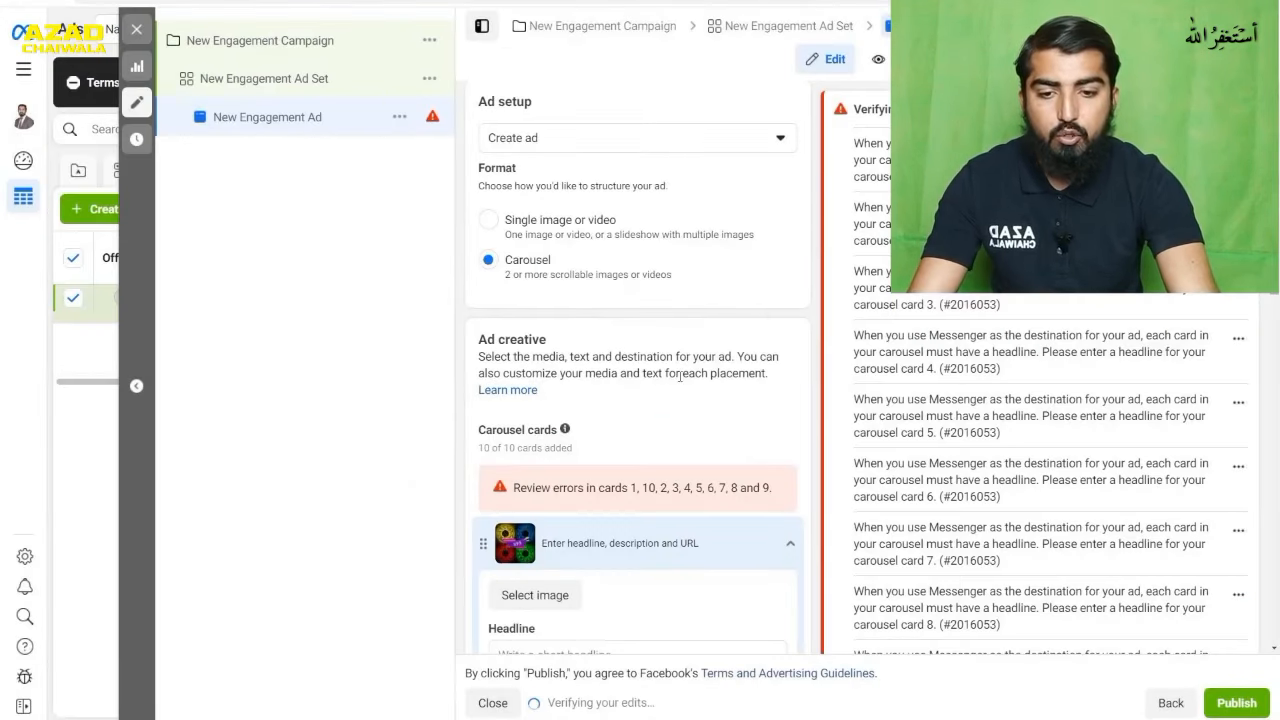
- Give the first carousel card, with the multicolour offer image, the headline "Acrelic Watches"
scroll(667, 432, "down", 2)
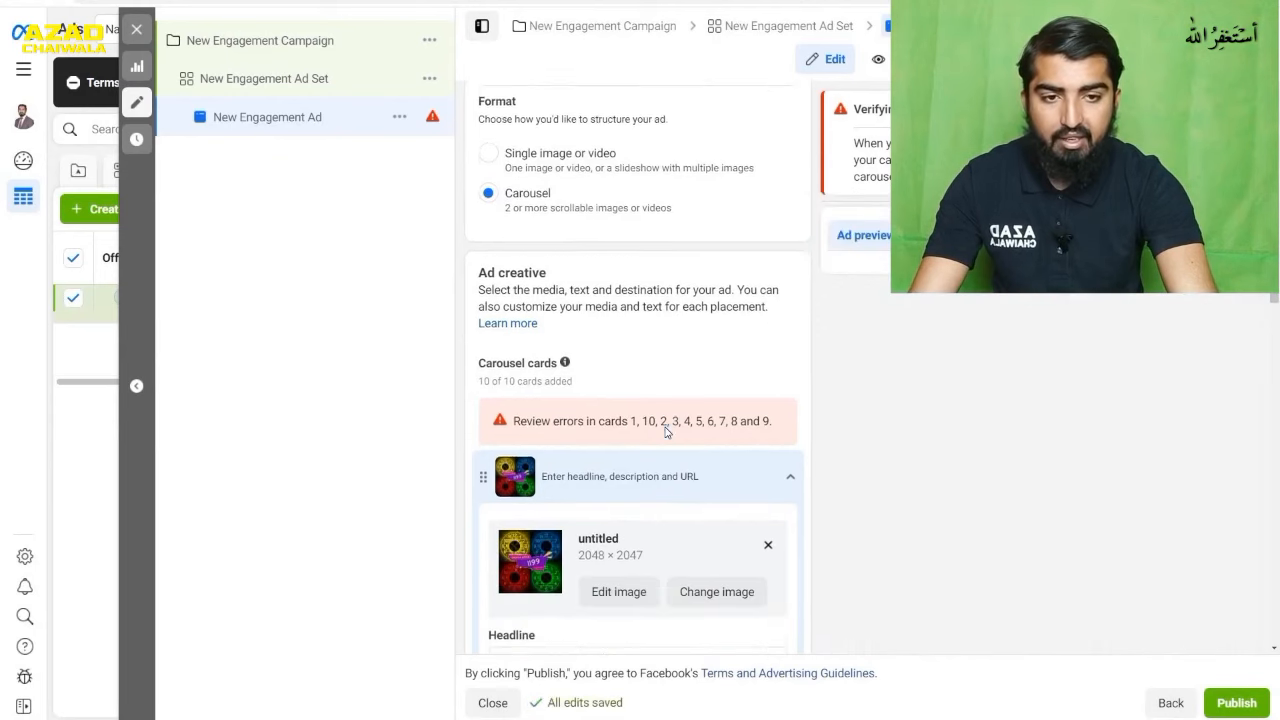
scroll(659, 464, "down", 6)
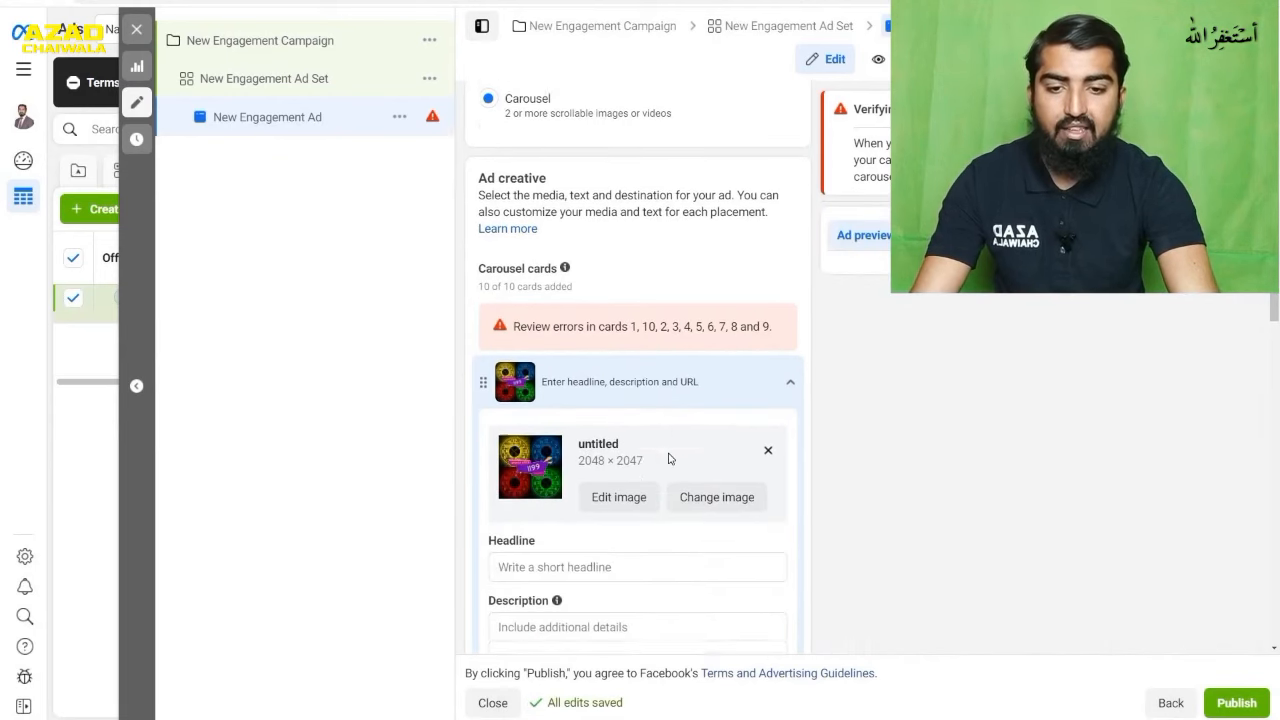
scroll(669, 458, "down", 1)
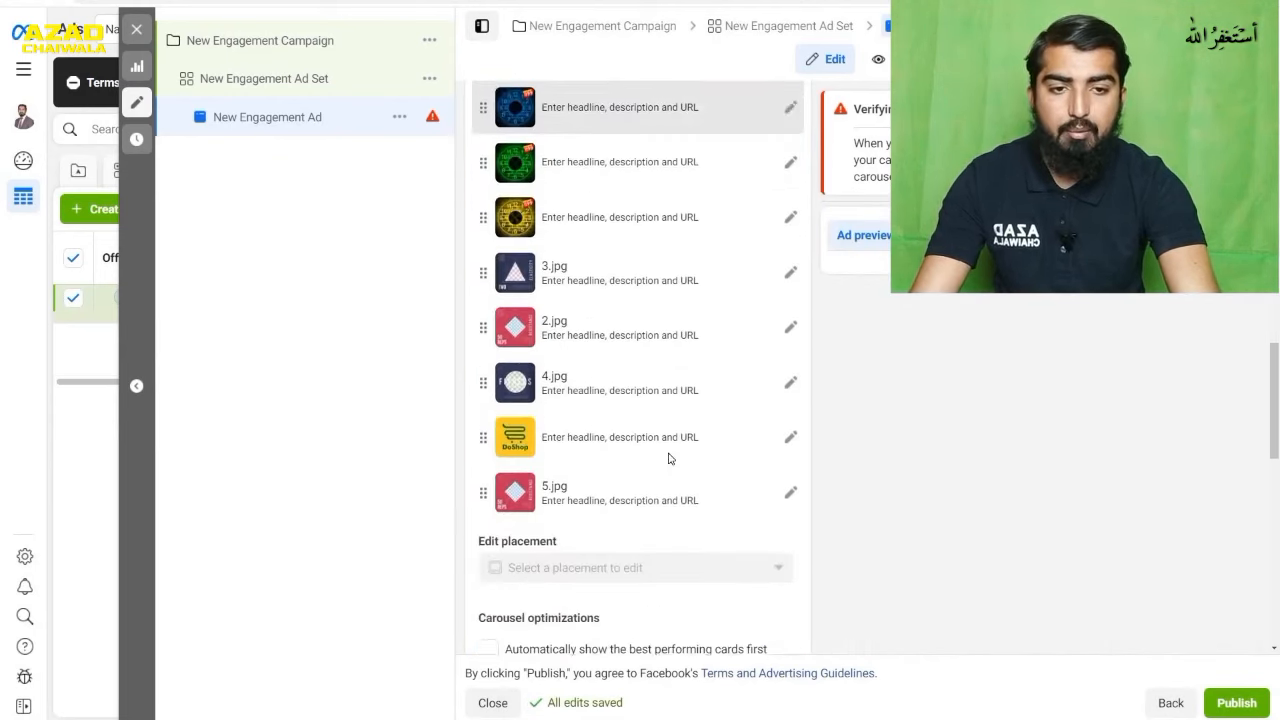
scroll(669, 457, "up", 8)
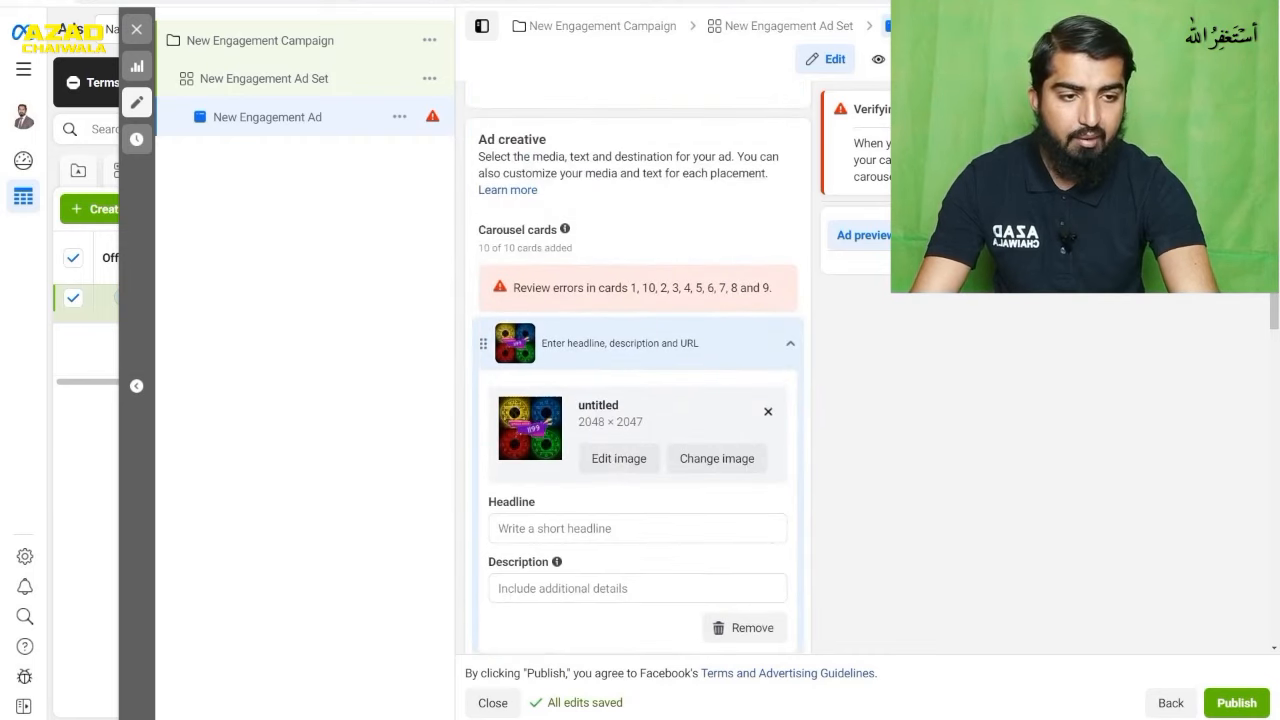
scroll(637, 400, "up", 1)
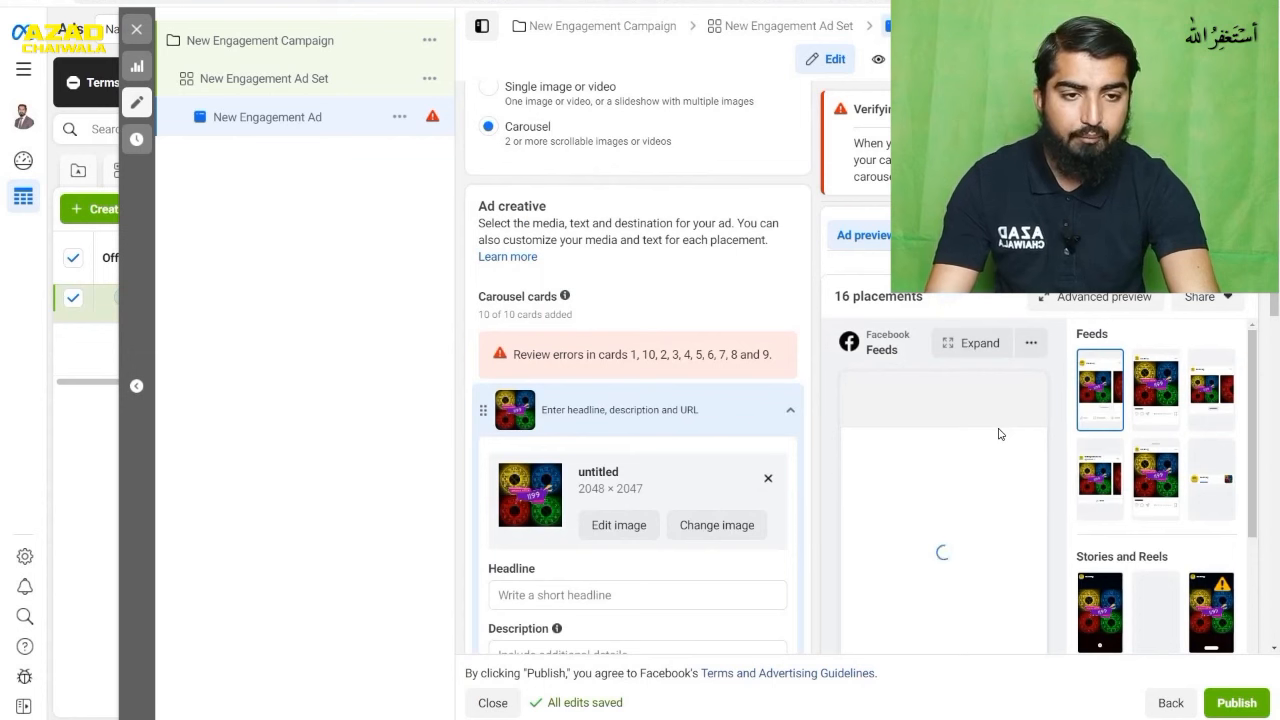
scroll(998, 433, "down", 1)
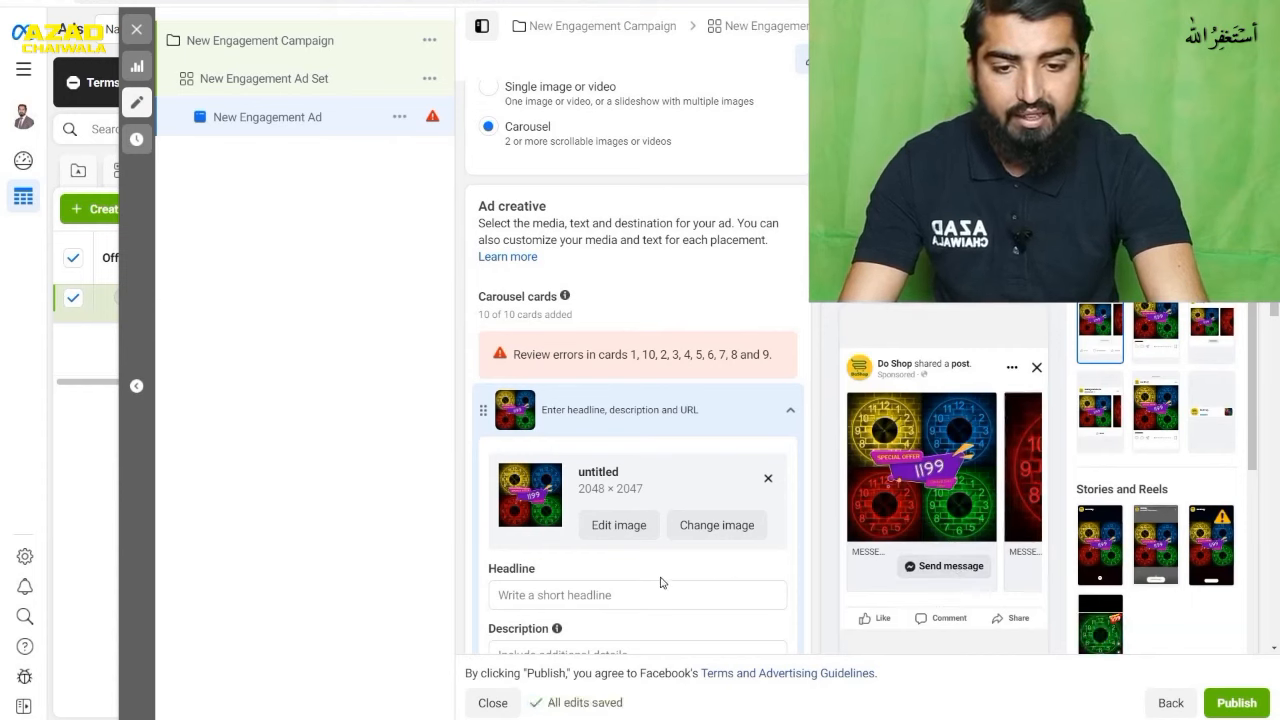
left_click(640, 594)
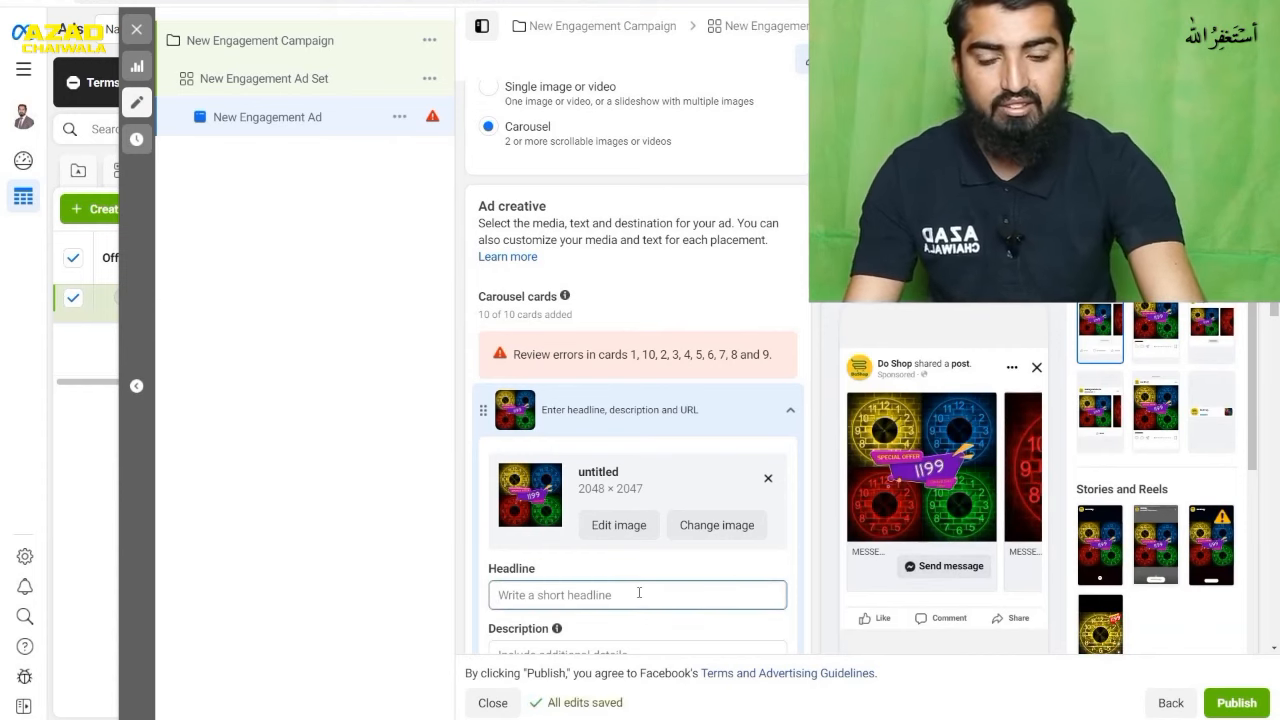
type("A")
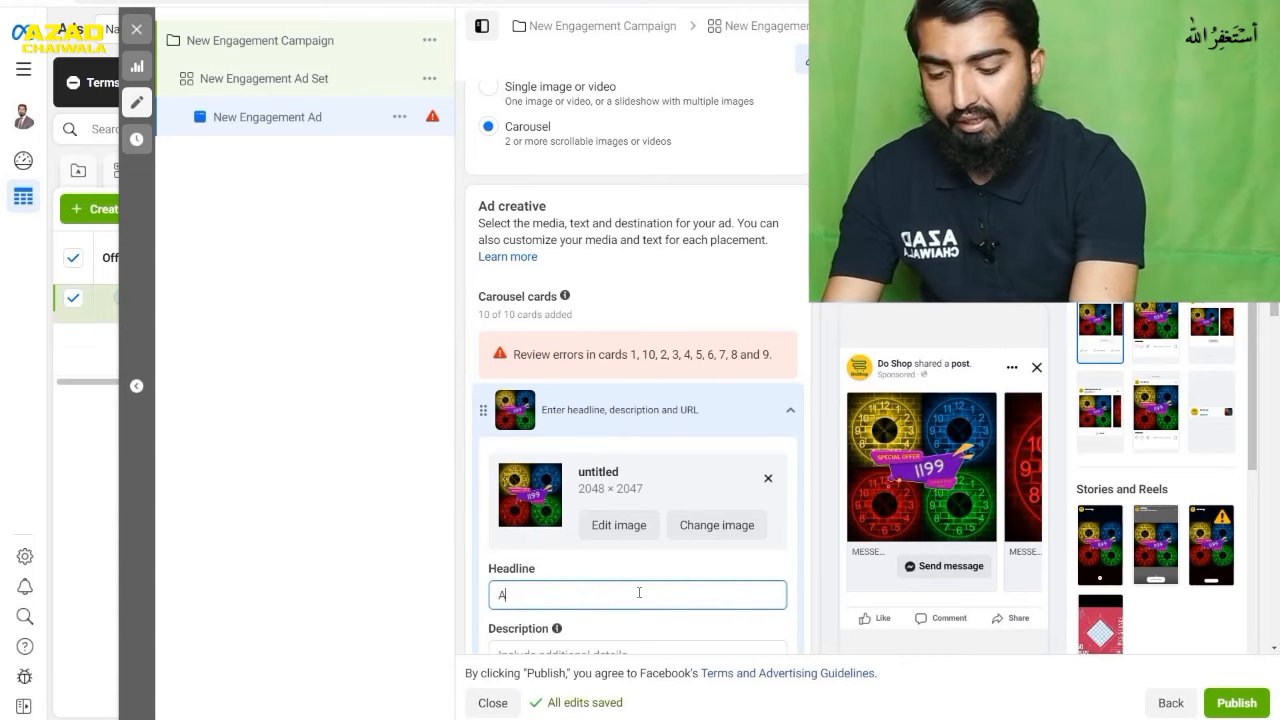
type("crelic")
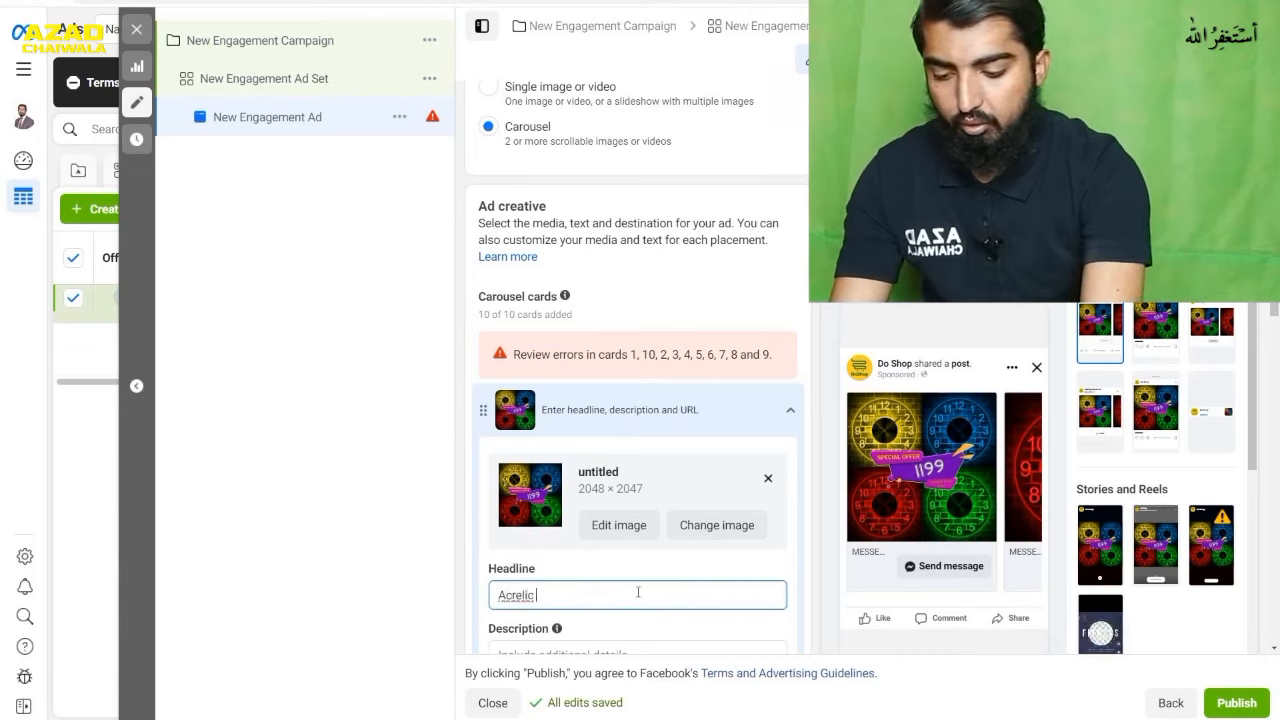
type(" Watches")
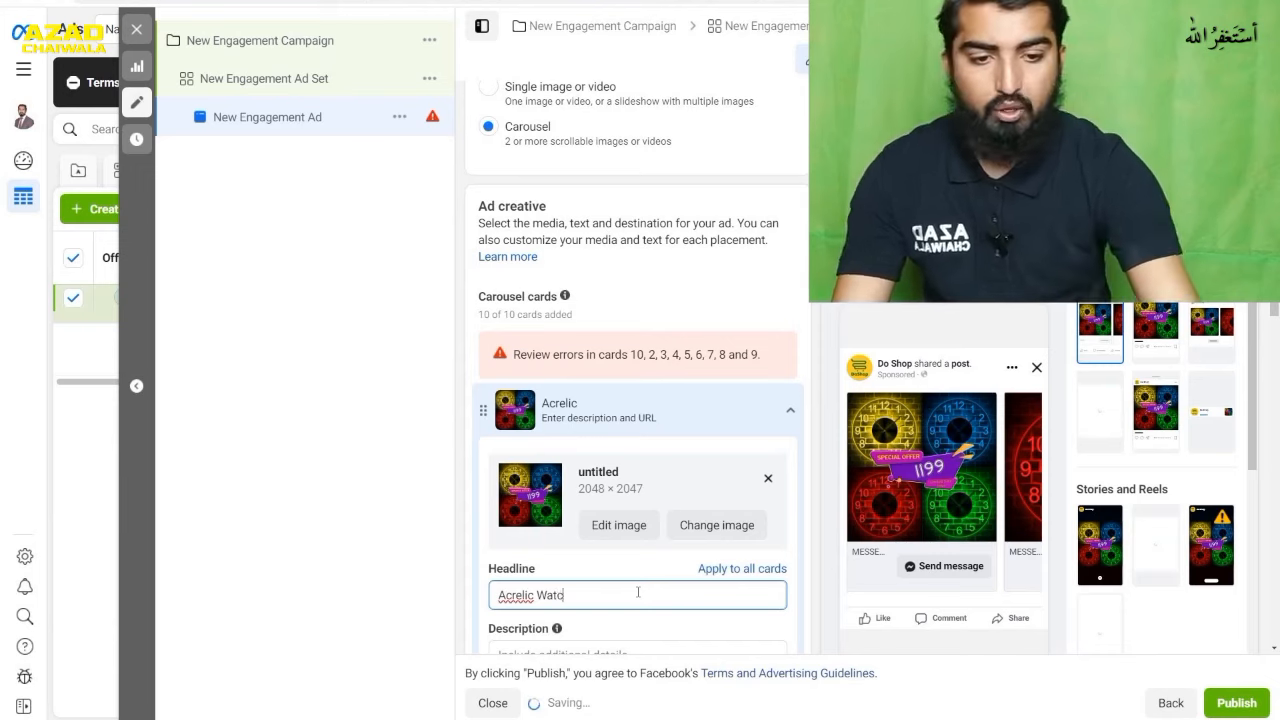
left_click(812, 569)
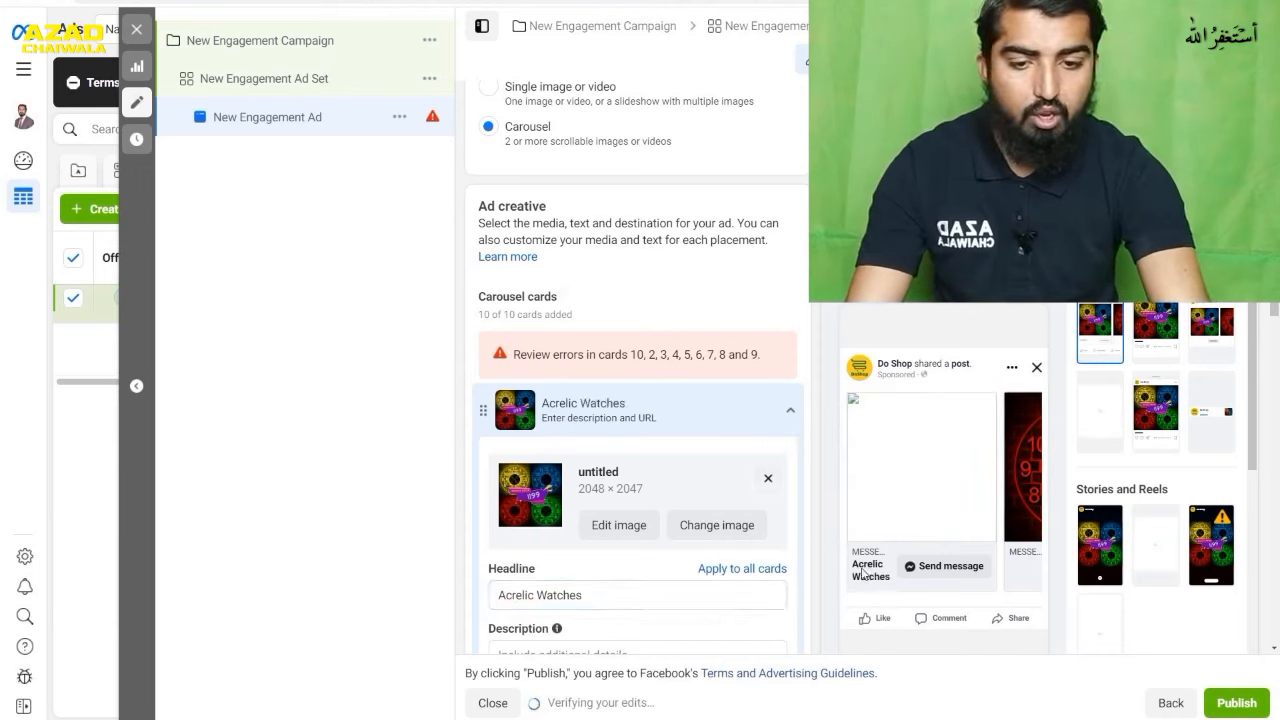
- Enter "12 by 12 size" as the description of the first carousel card
scroll(684, 517, "down", 1)
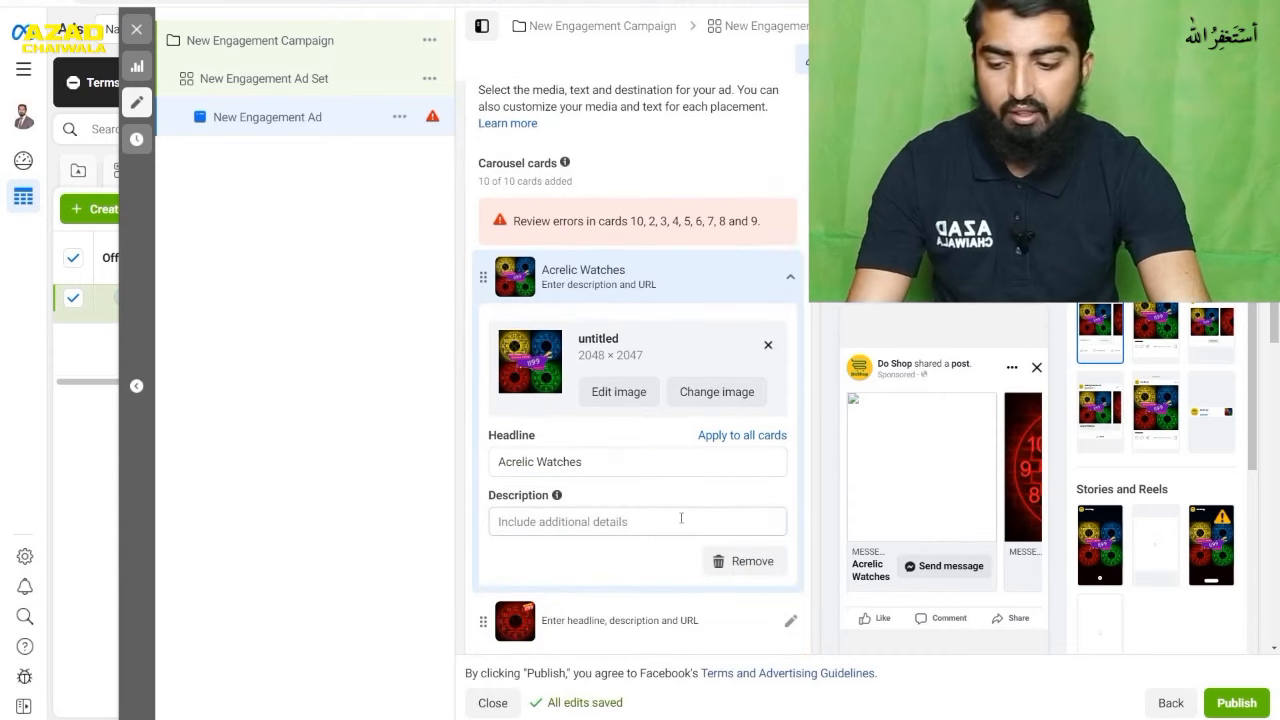
left_click(681, 518)
type("12 b")
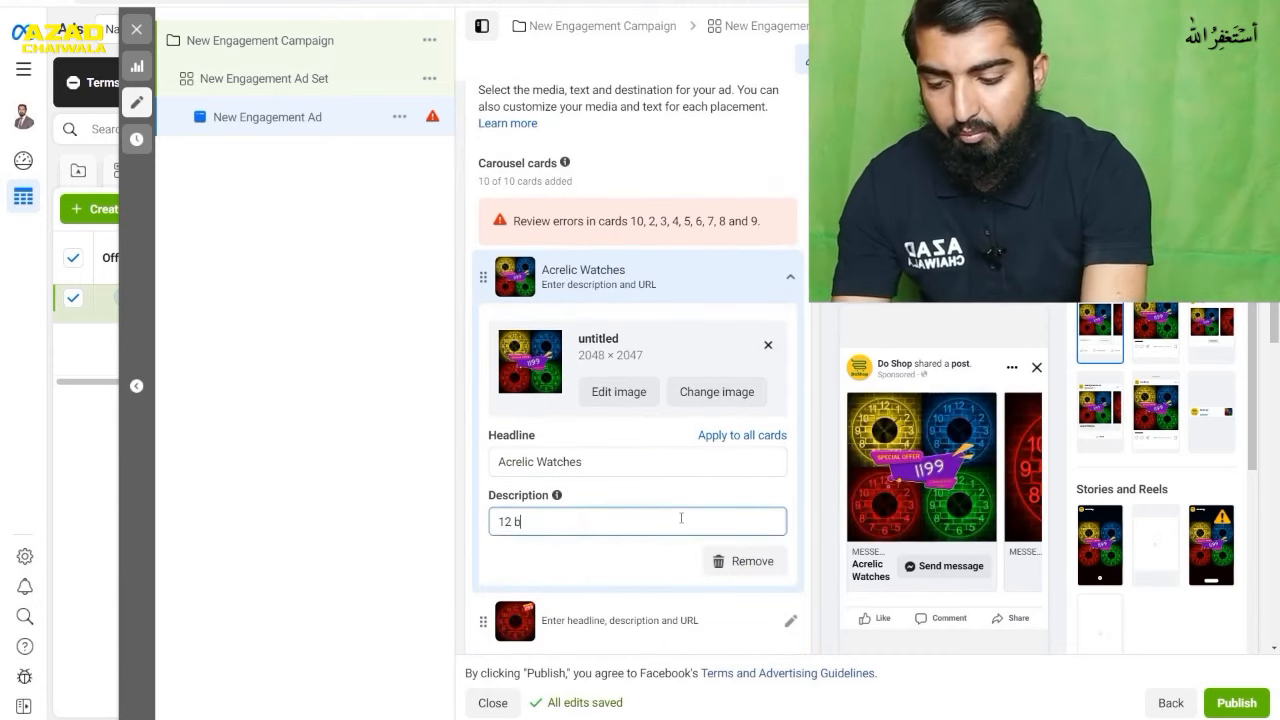
type("y 12 size")
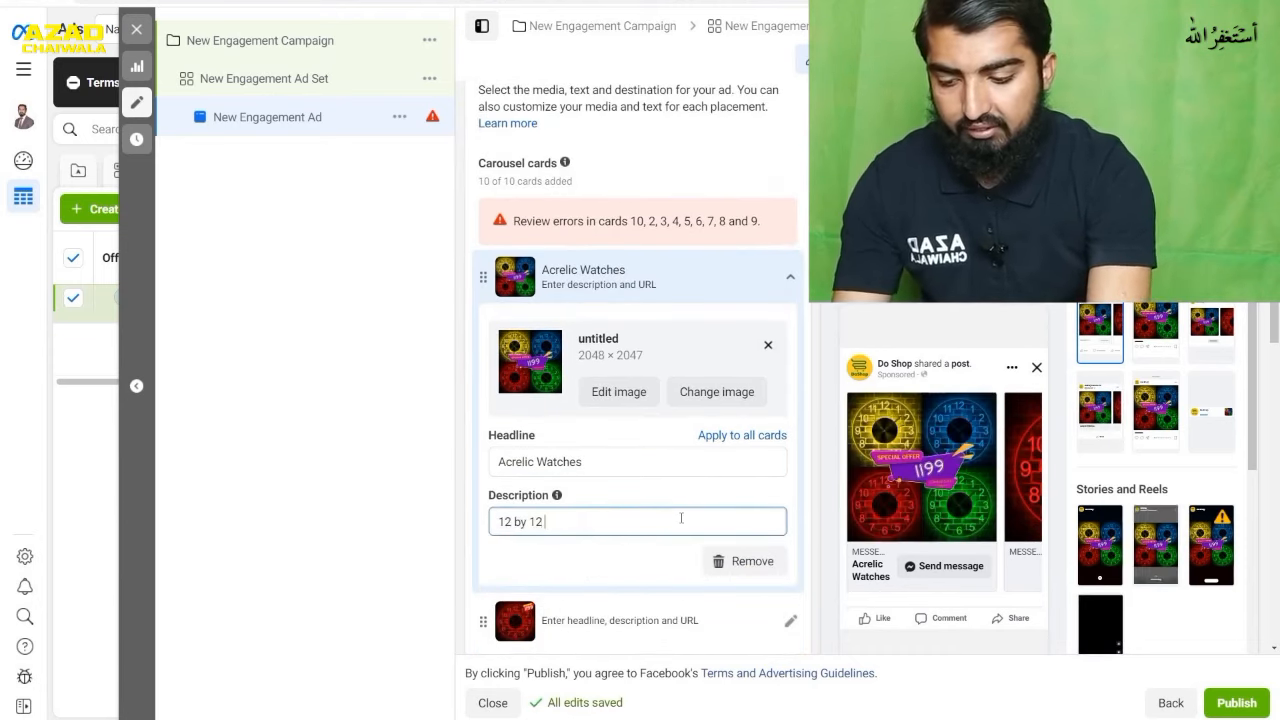
left_click(818, 582)
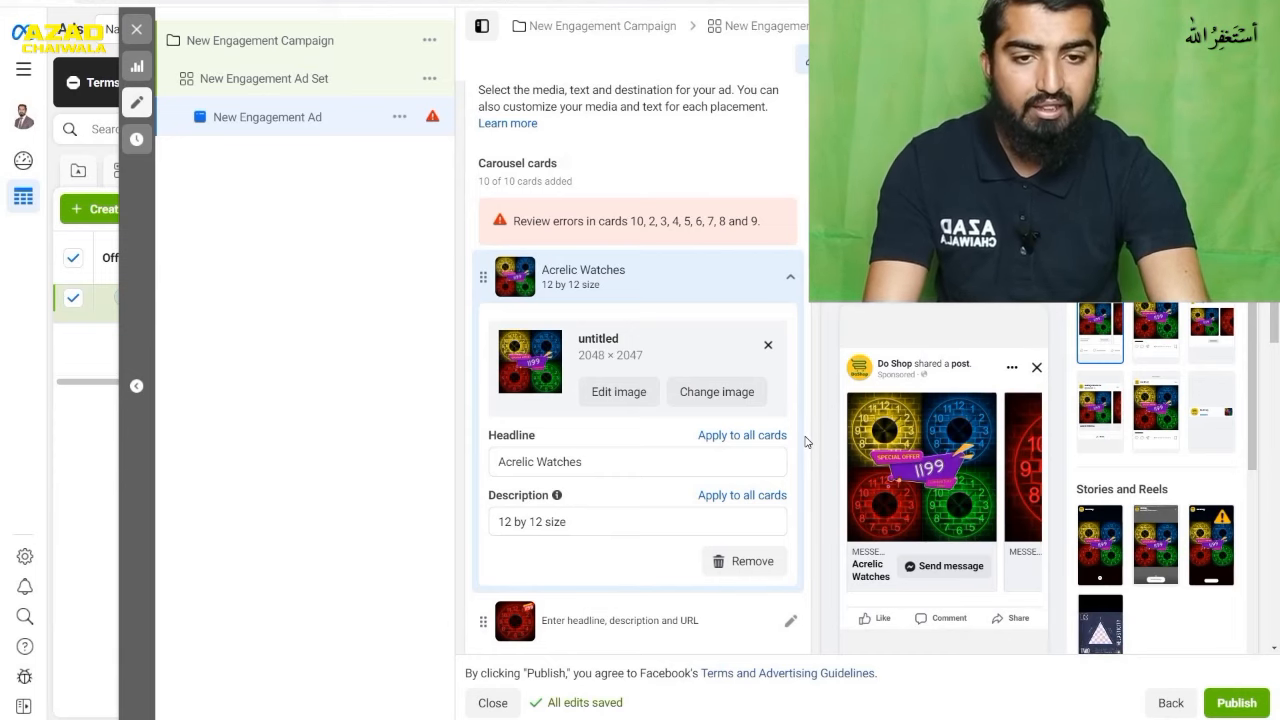
- Expand the red clock card to view its empty headline and description fields, and look through the remaining carousel cards
scroll(806, 442, "down", 4)
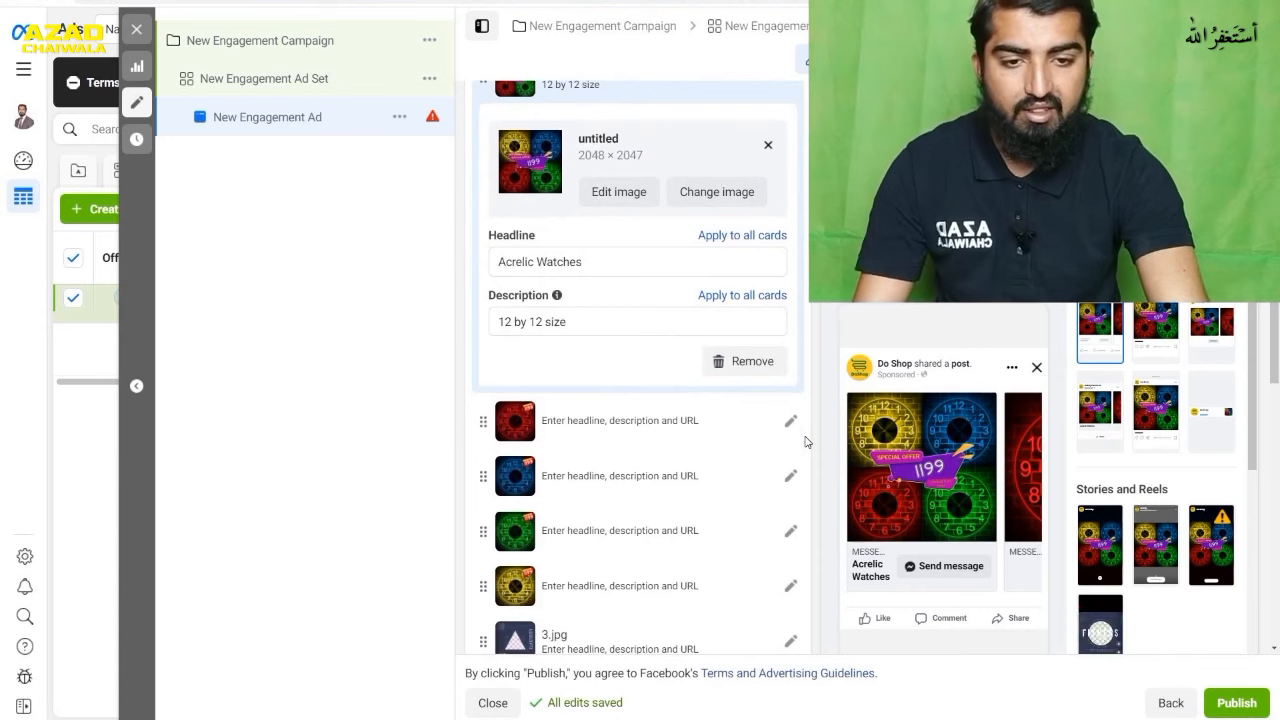
scroll(806, 442, "down", 1)
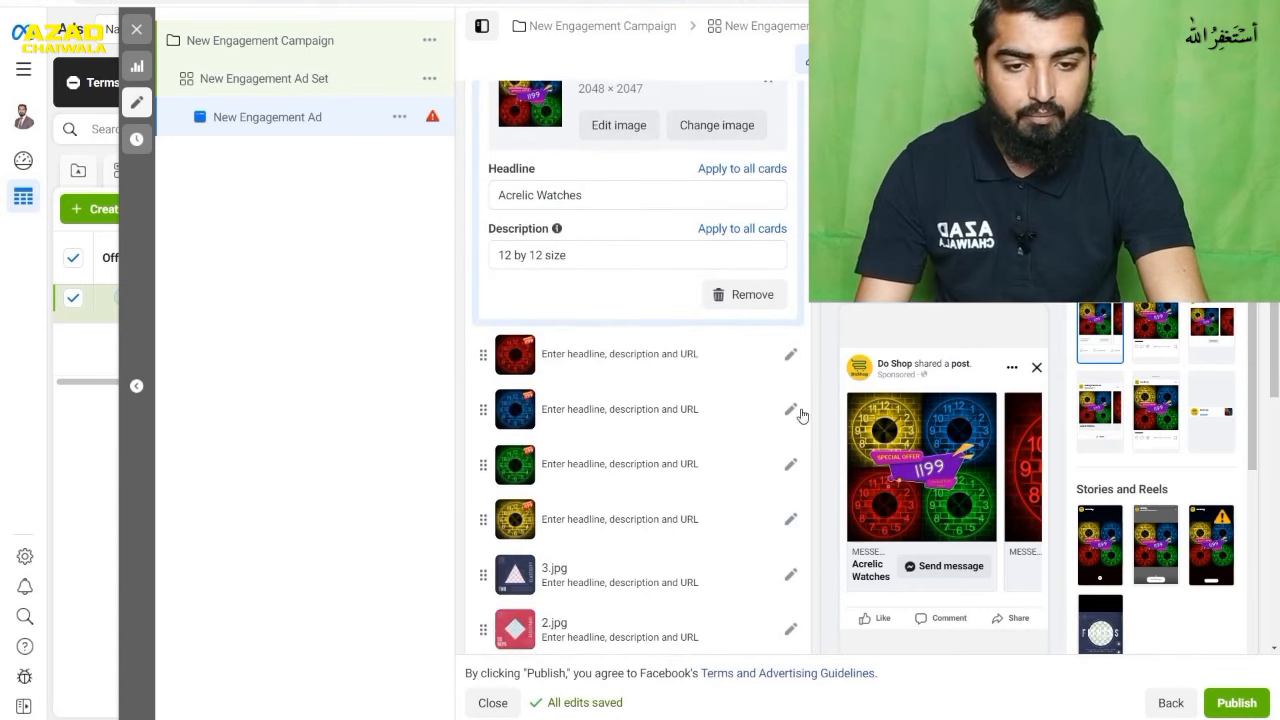
left_click(788, 360)
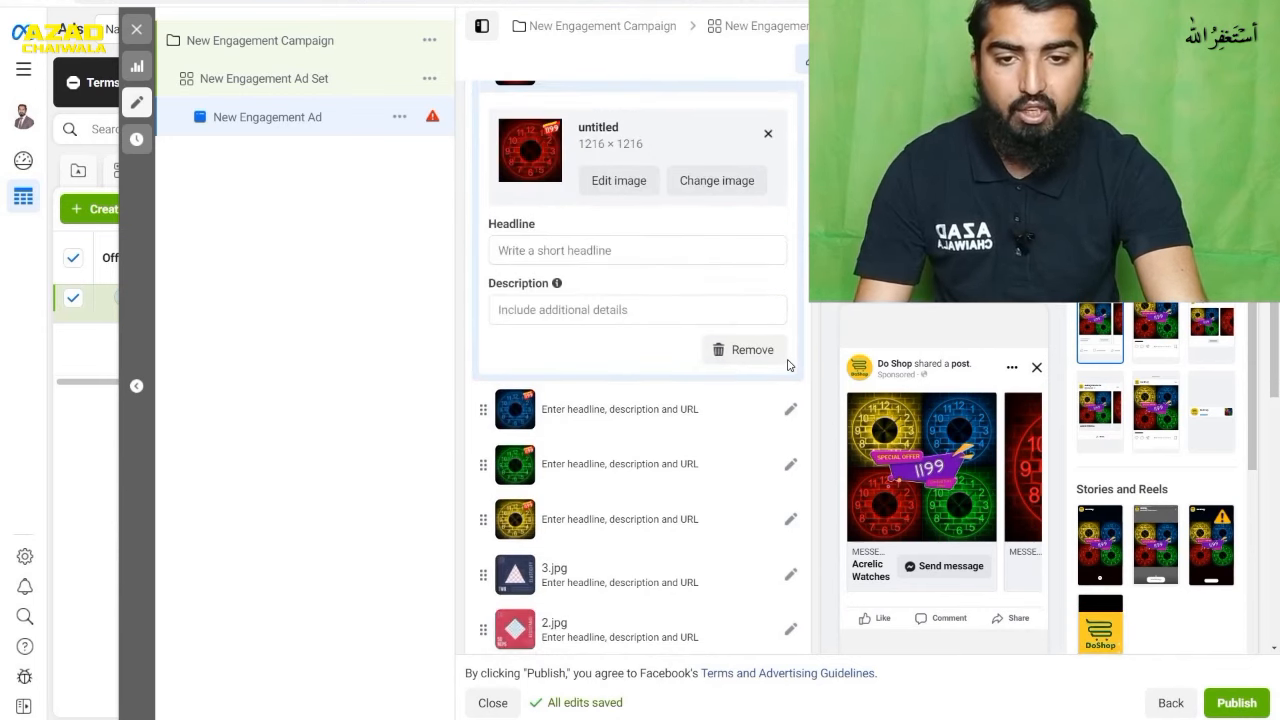
left_click(647, 248)
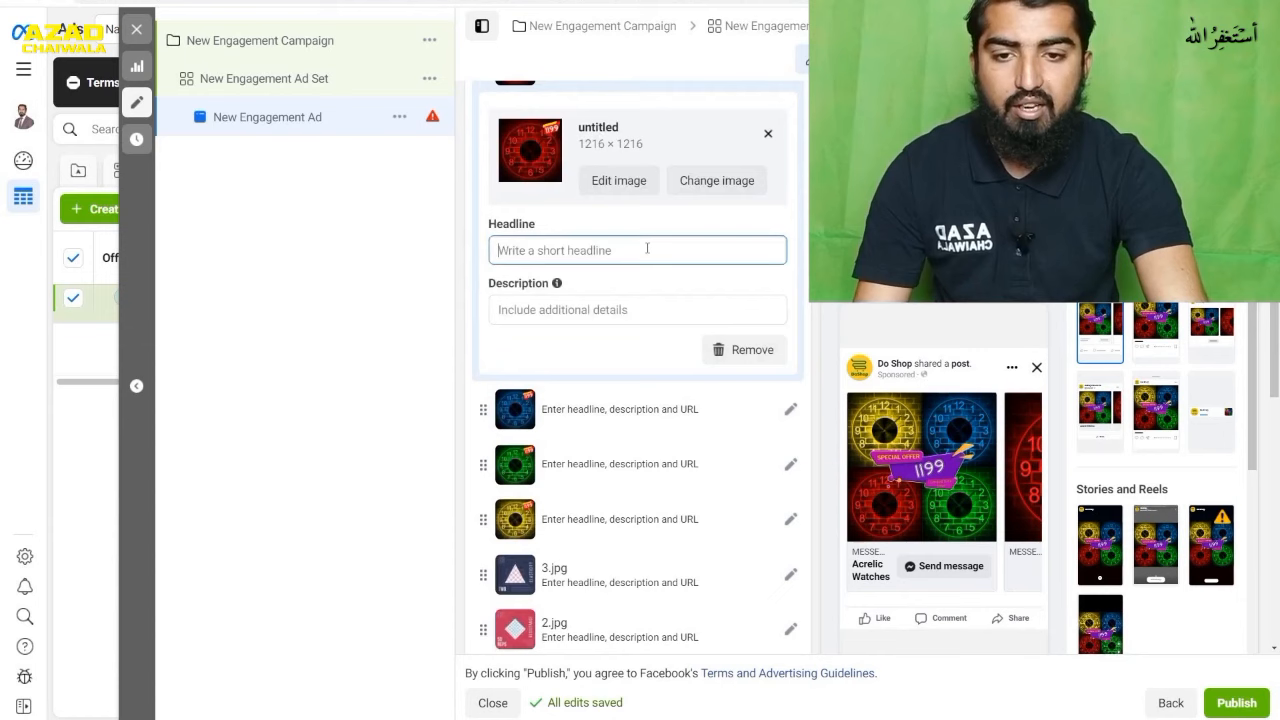
left_click(630, 309)
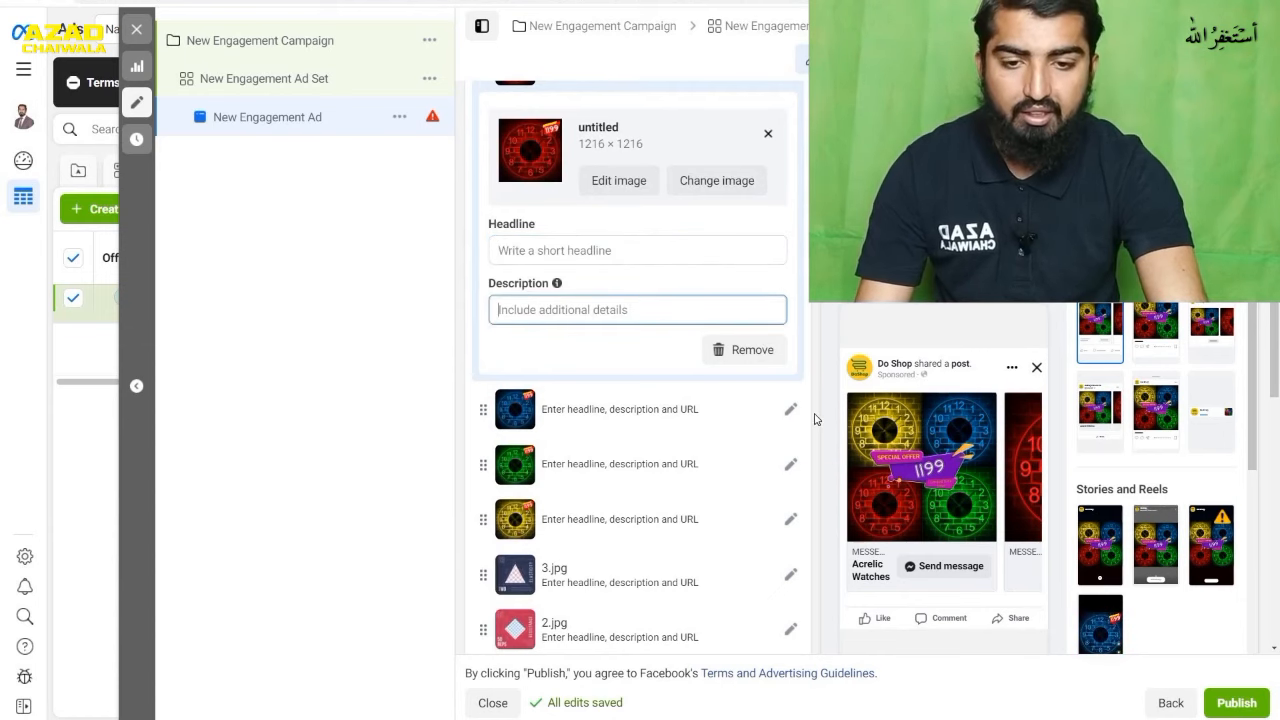
scroll(814, 419, "down", 2)
scroll(814, 419, "down", 3)
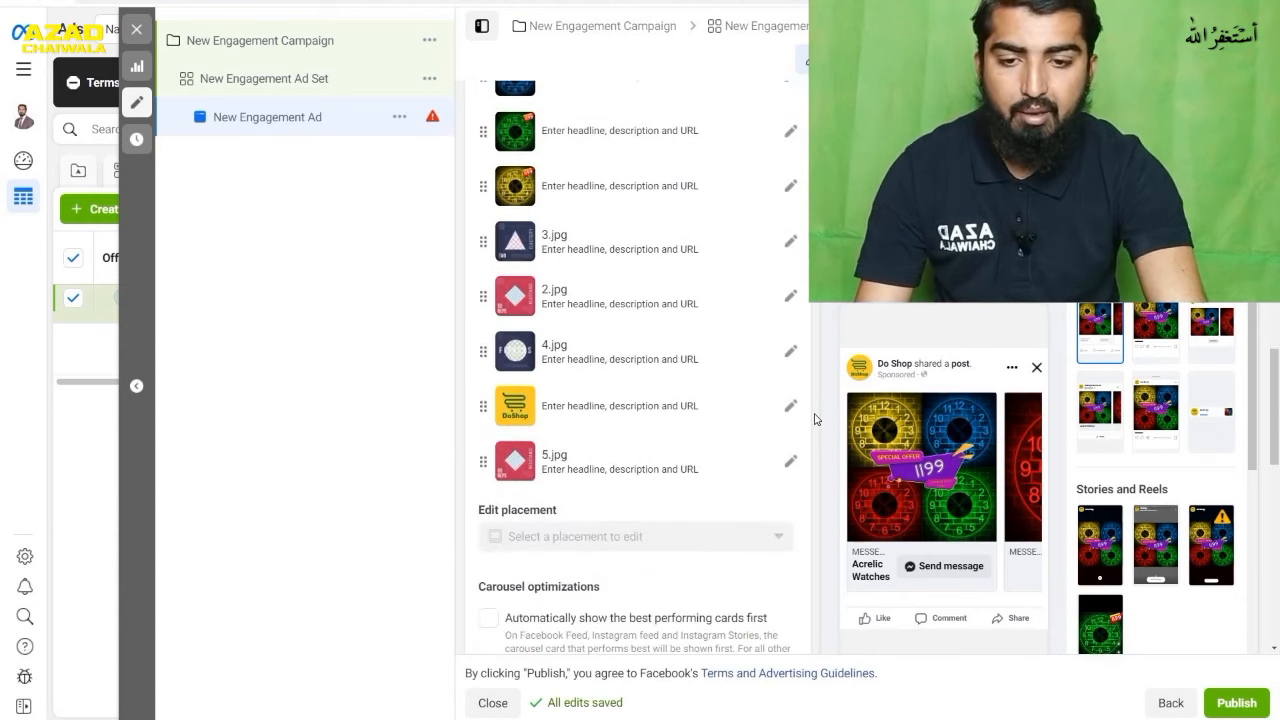
scroll(814, 419, "down", 5)
scroll(814, 419, "up", 10)
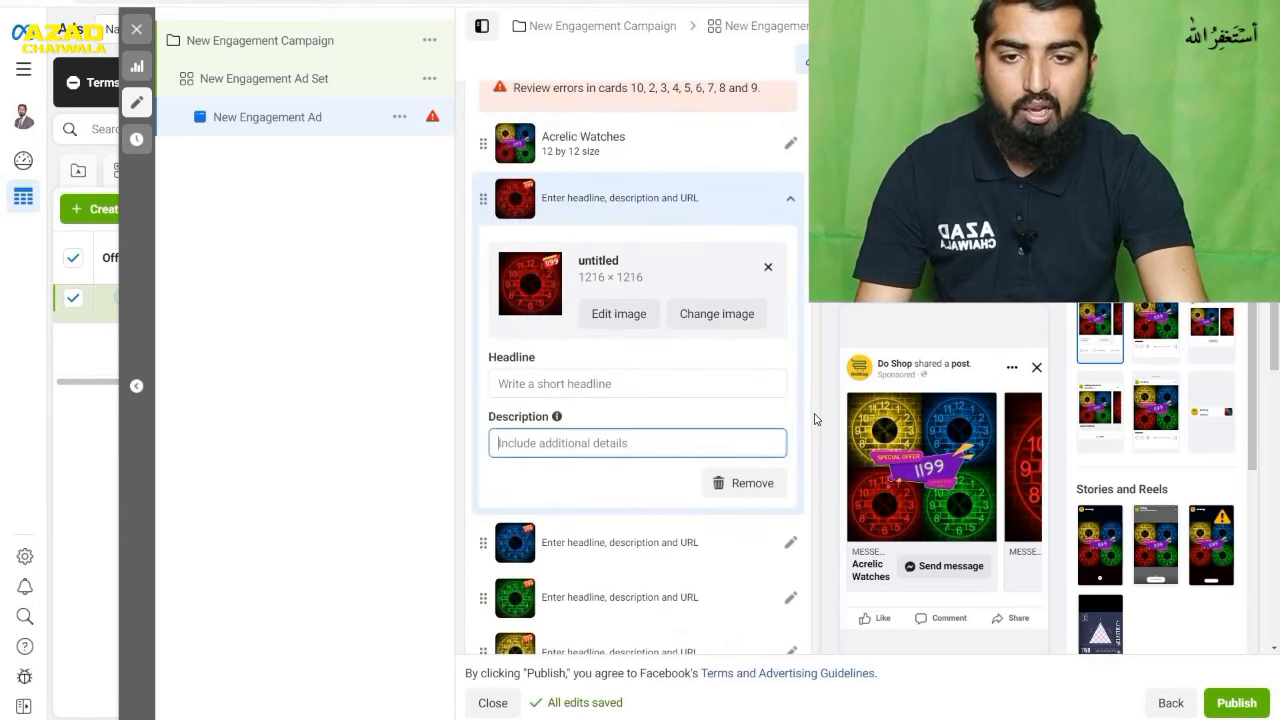
- Look through the engagement ad's carousel cards, carousel optimizations, primary text, call to action, message template and tracking settings
scroll(814, 419, "up", 3)
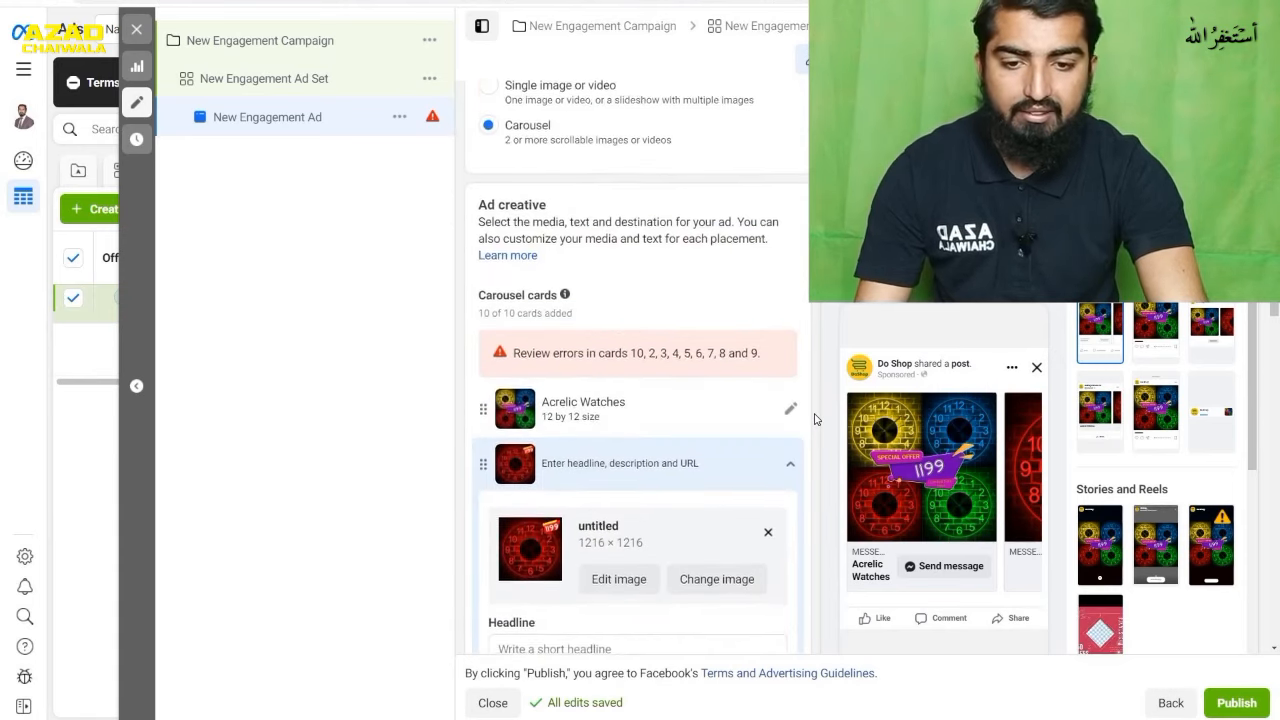
scroll(814, 419, "down", 5)
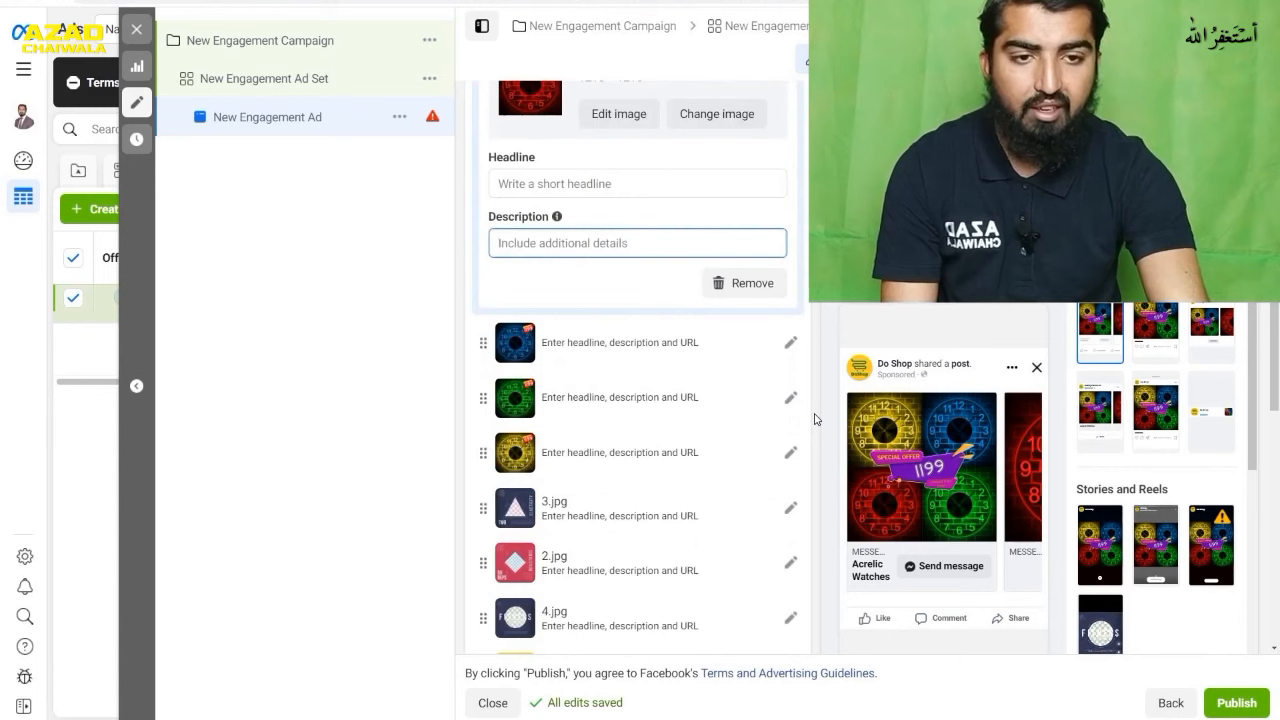
scroll(815, 419, "down", 6)
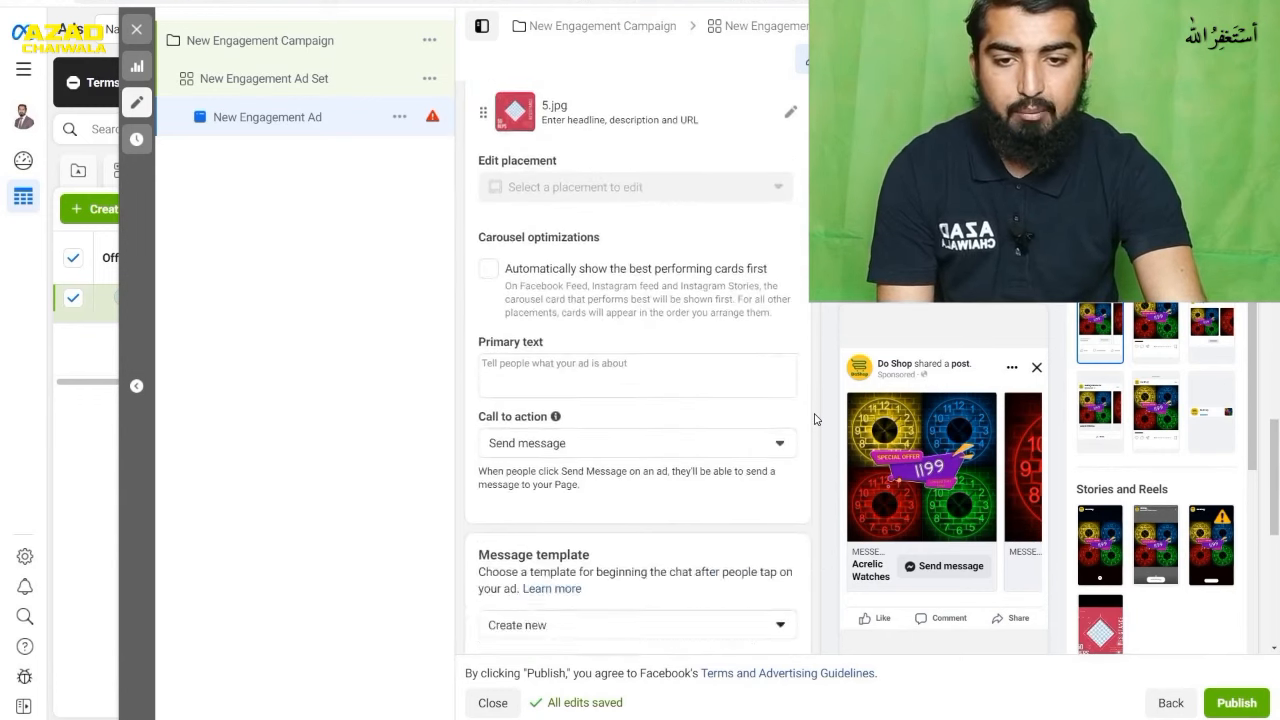
scroll(815, 419, "down", 3)
scroll(815, 419, "down", 2)
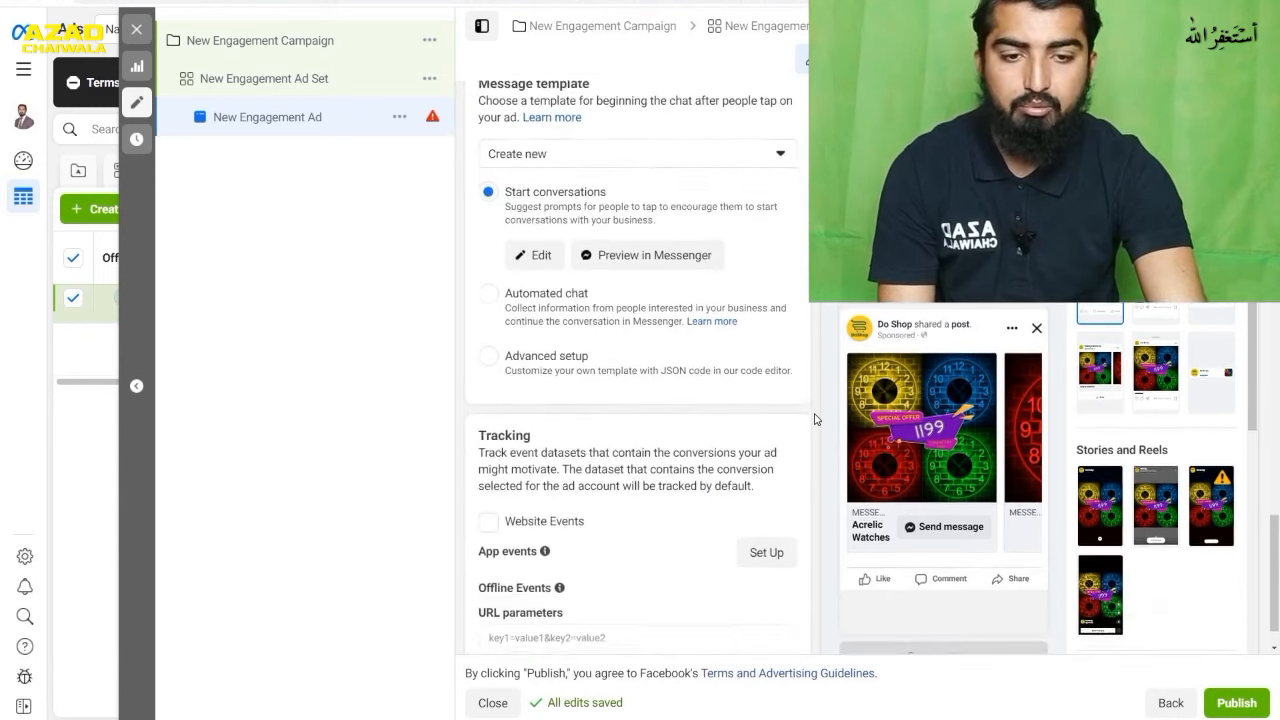
scroll(815, 419, "up", 4)
scroll(815, 419, "up", 10)
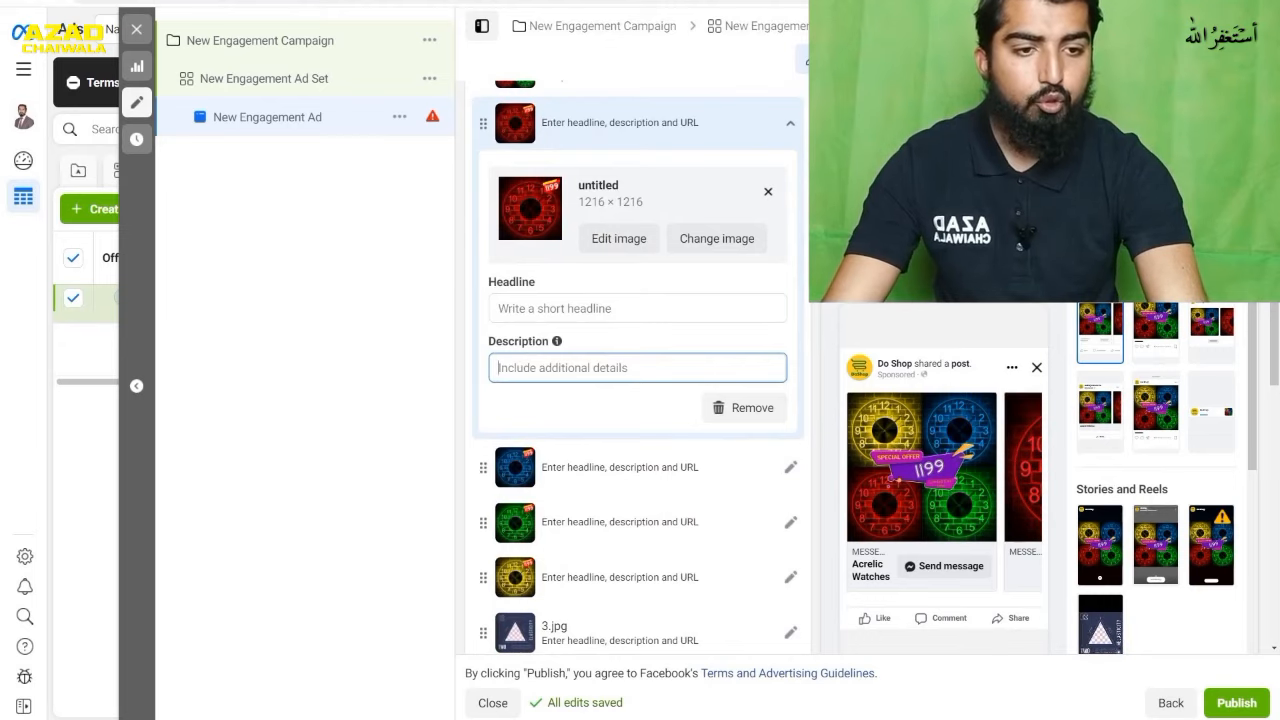
- Open the carousel ad's advanced preview and examine it across feeds, stories and reels, in-stream, search, in-article and apps placements
left_click(1180, 132)
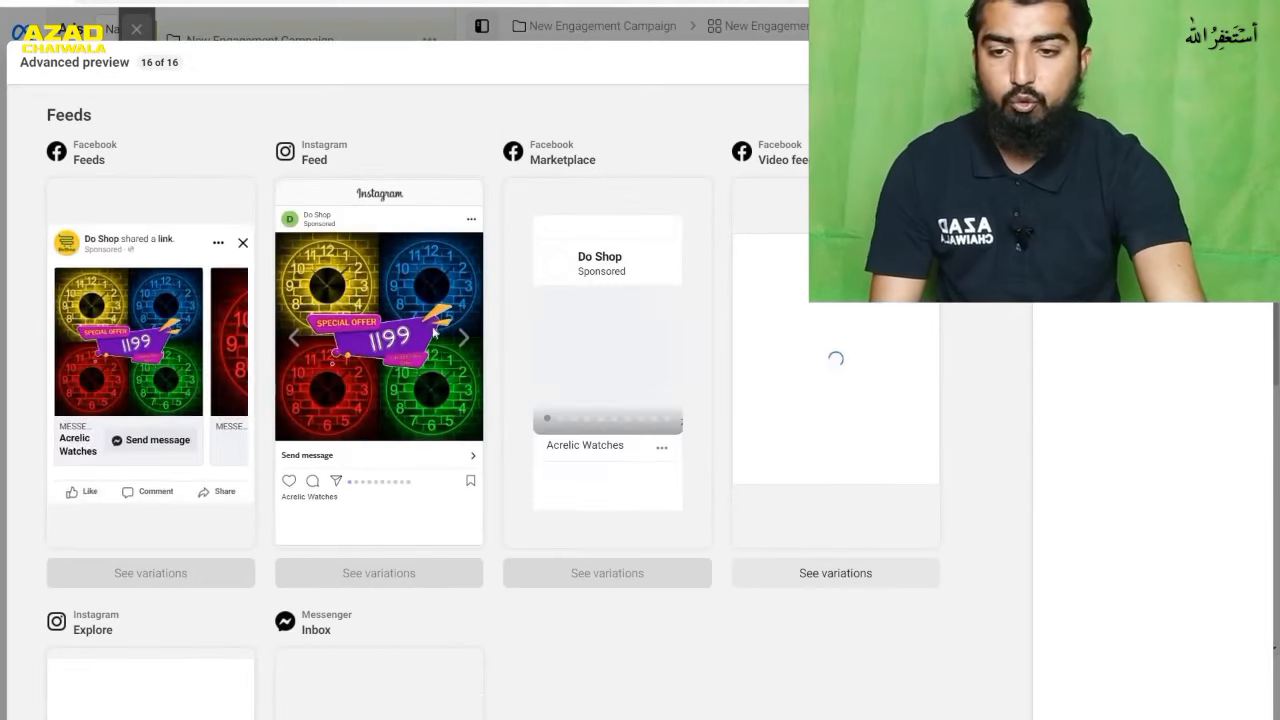
scroll(353, 333, "down", 10)
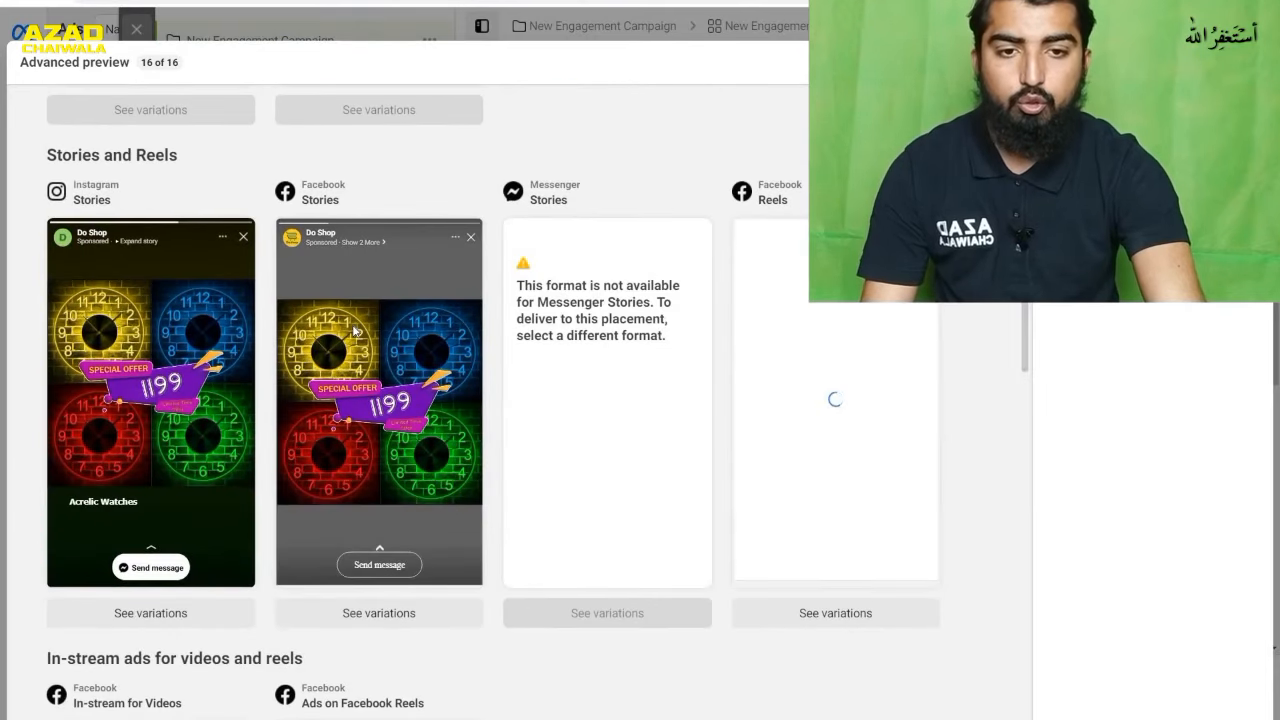
scroll(861, 344, "down", 2)
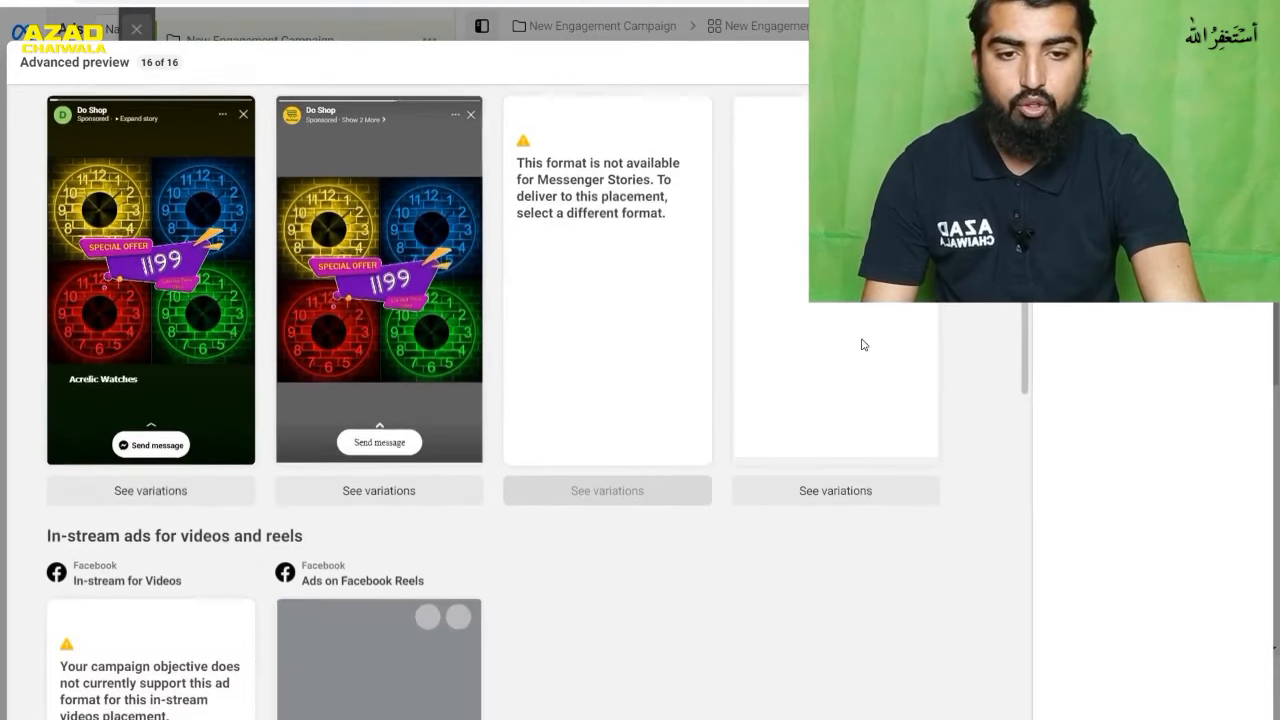
scroll(861, 344, "up", 1)
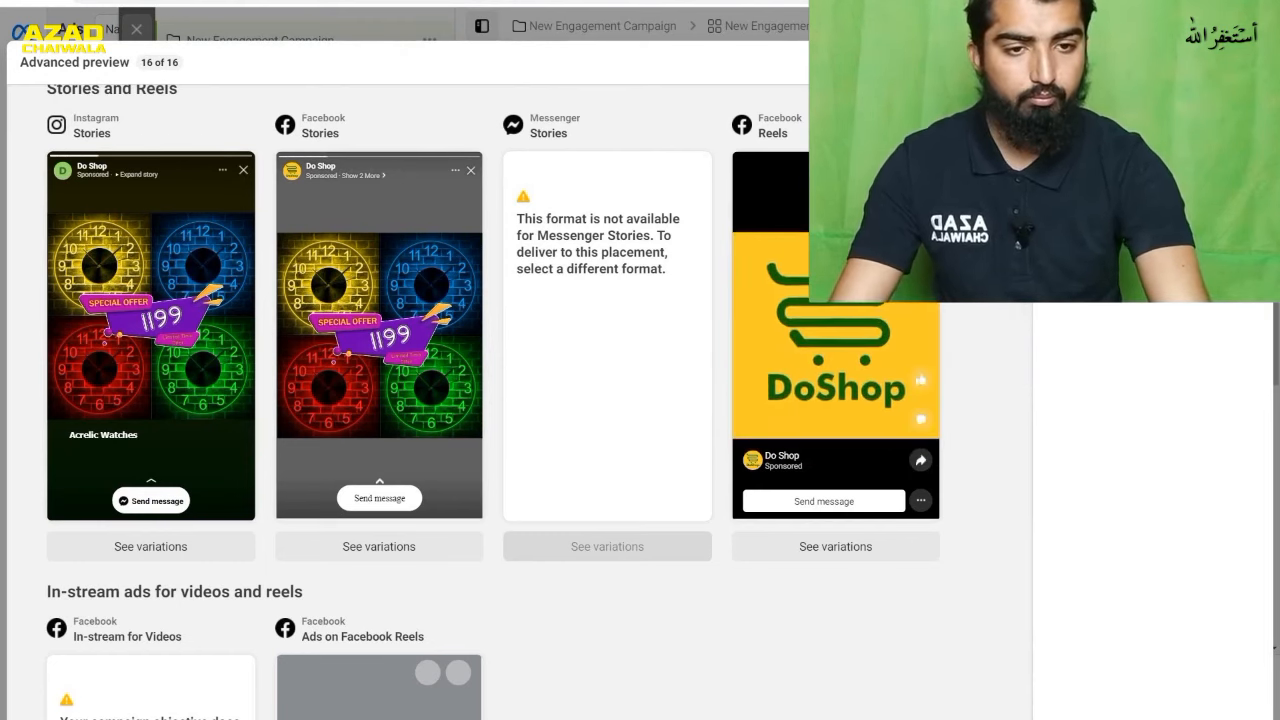
scroll(997, 334, "down", 5)
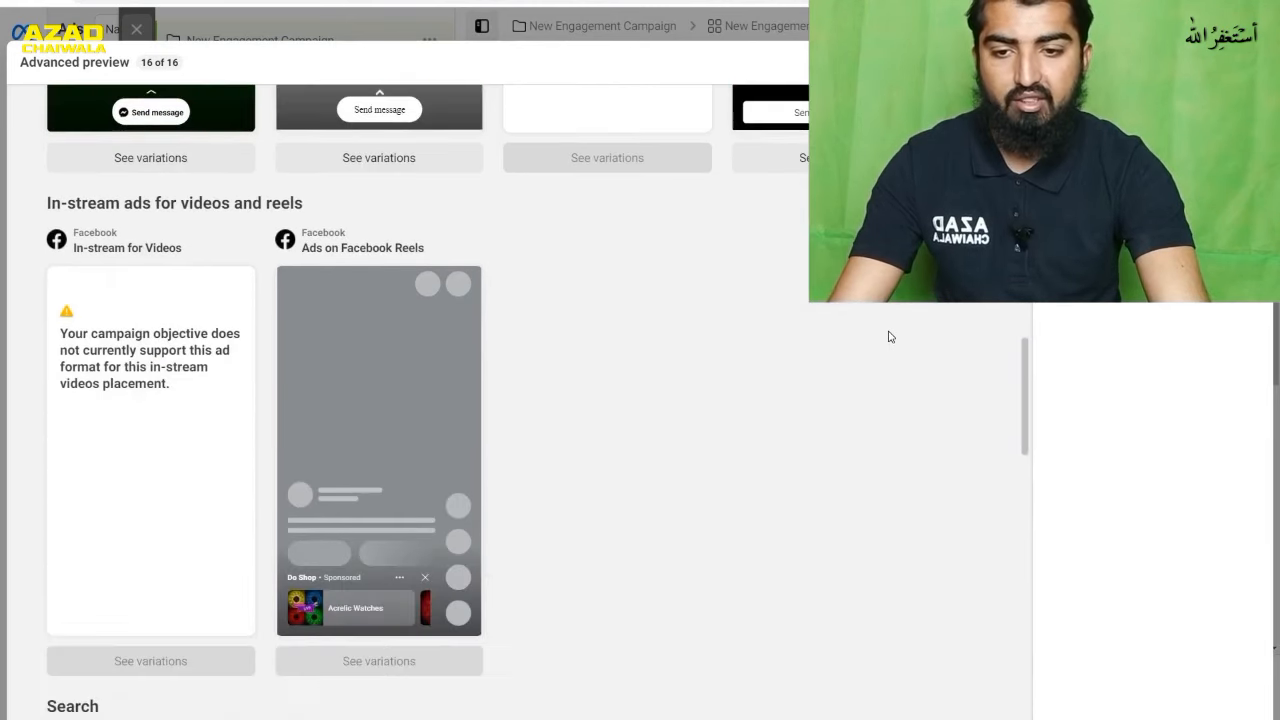
scroll(520, 349, "down", 7)
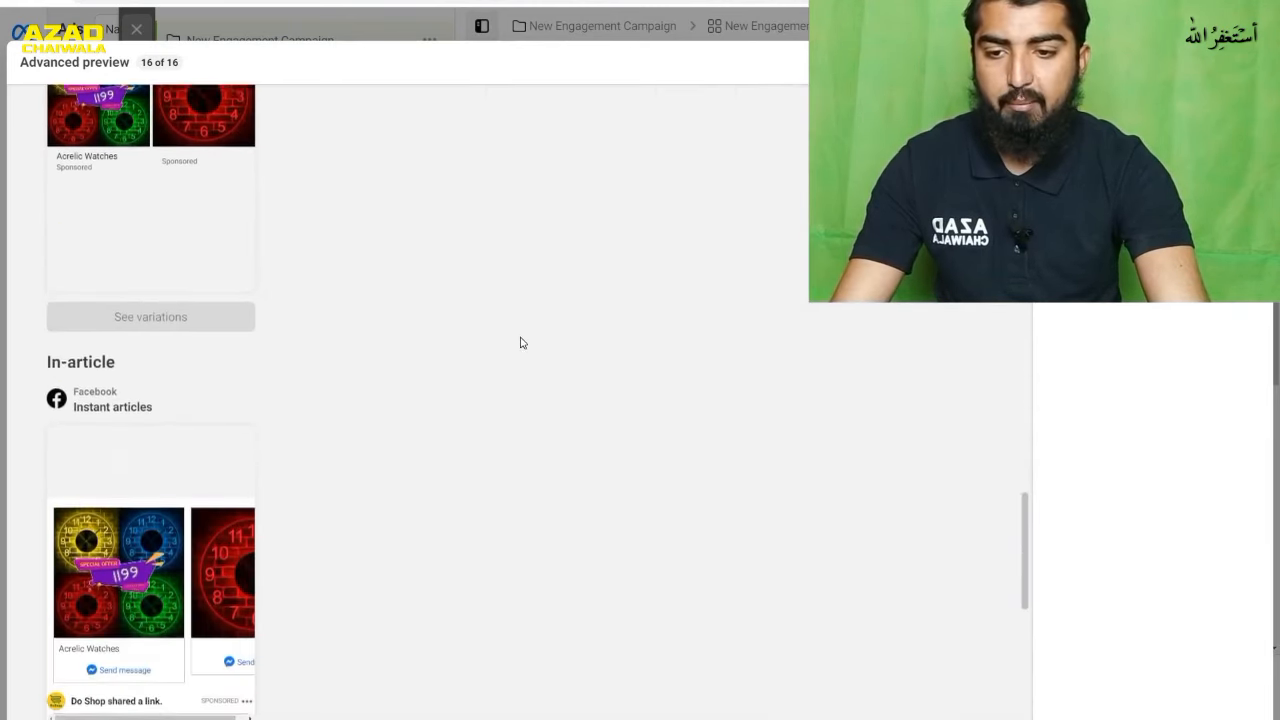
scroll(509, 343, "down", 4)
scroll(370, 240, "down", 2)
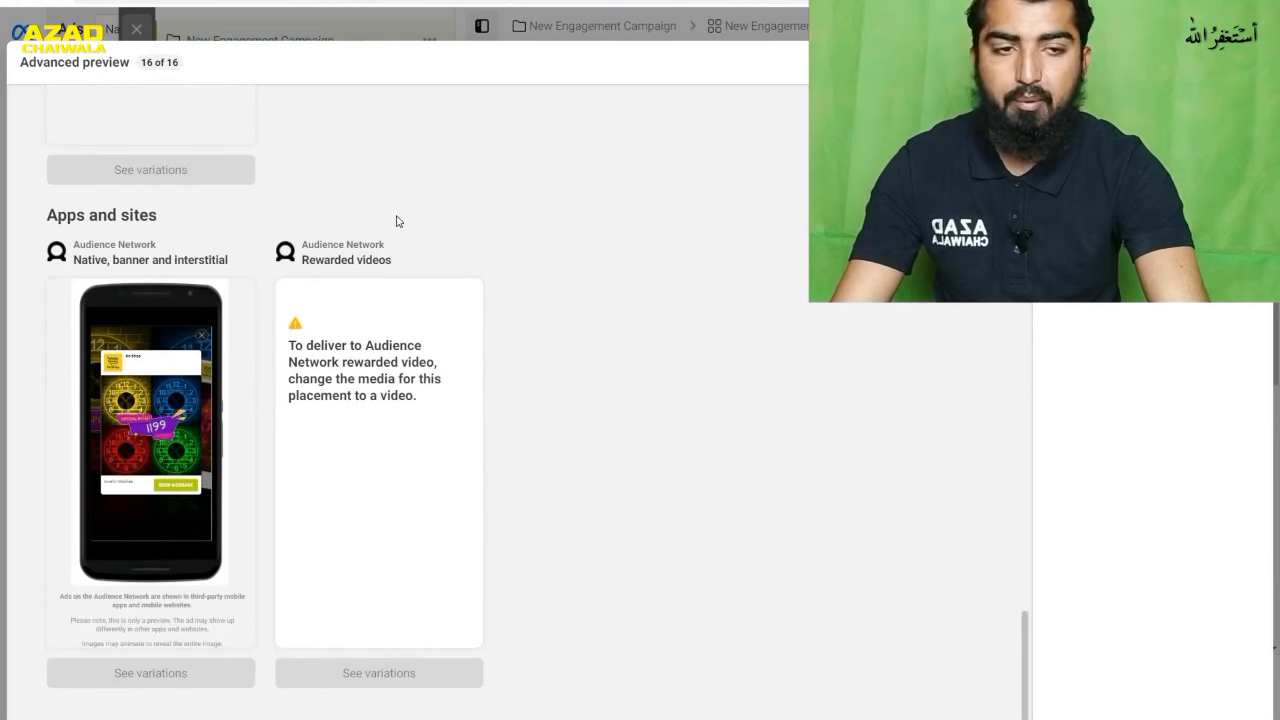
key("Escape")
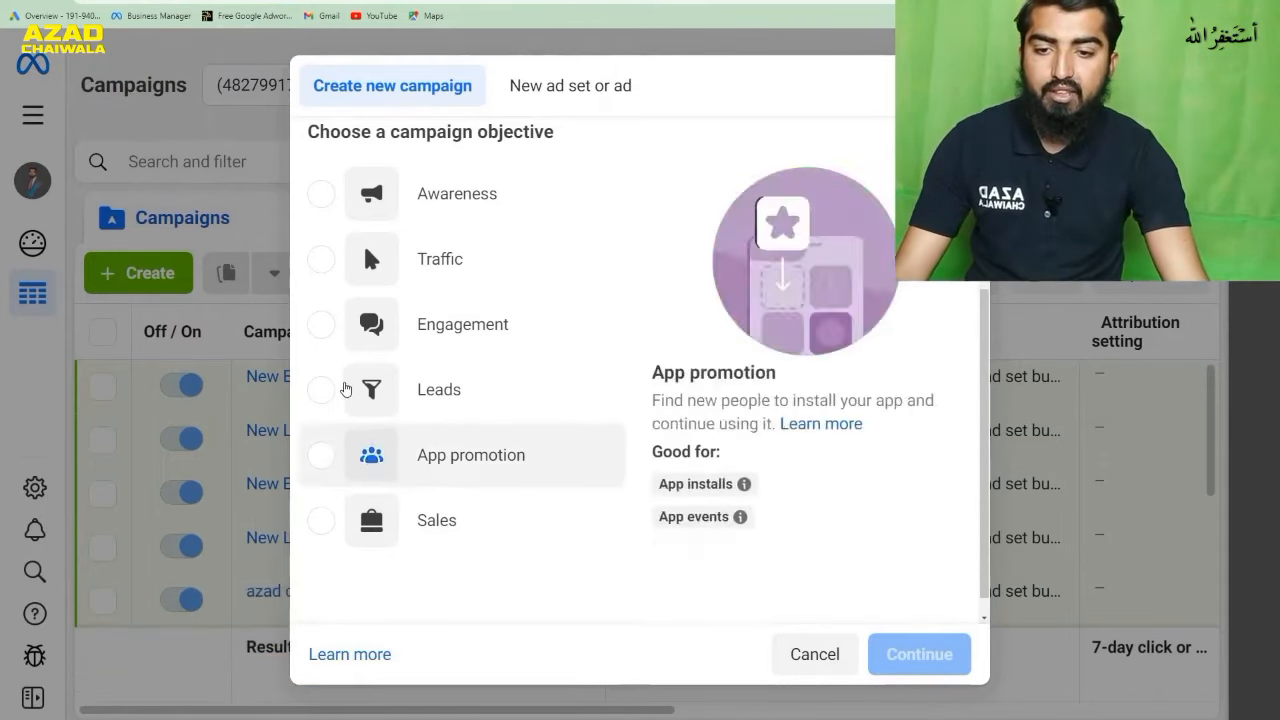
- Create a new campaign with the Leads objective
mouse_move(362, 390)
left_click(442, 388)
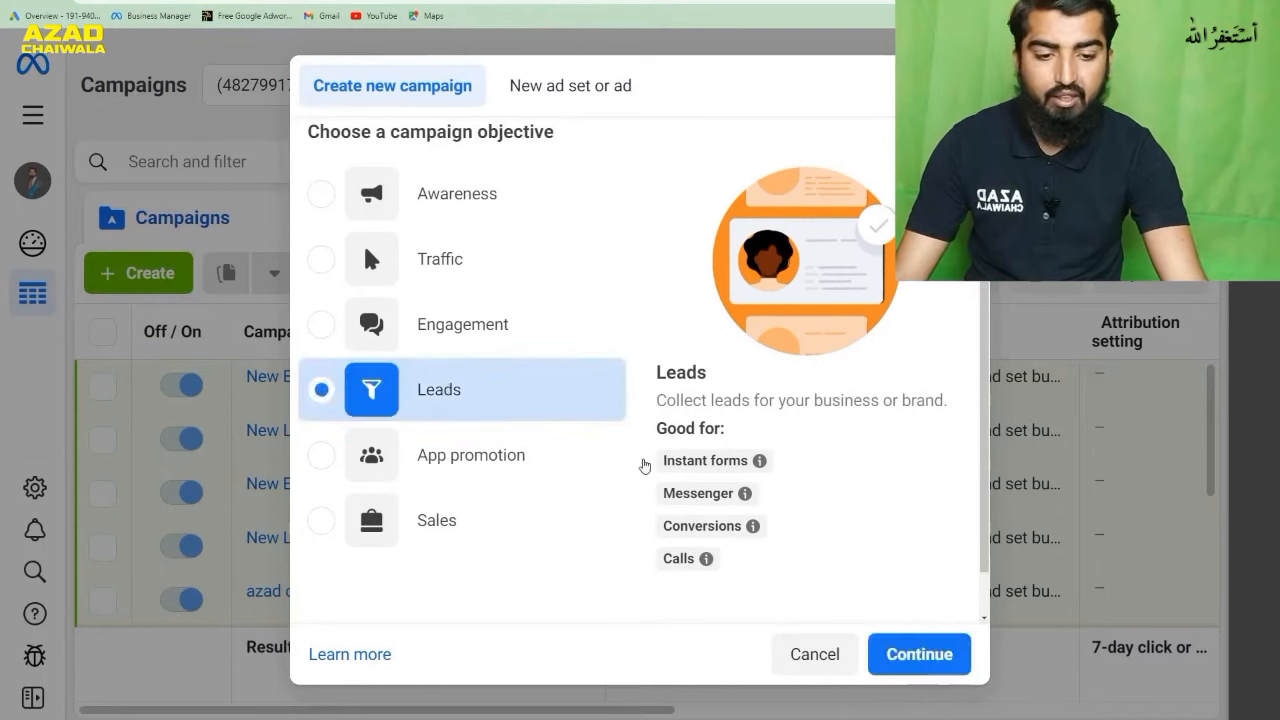
left_click(930, 655)
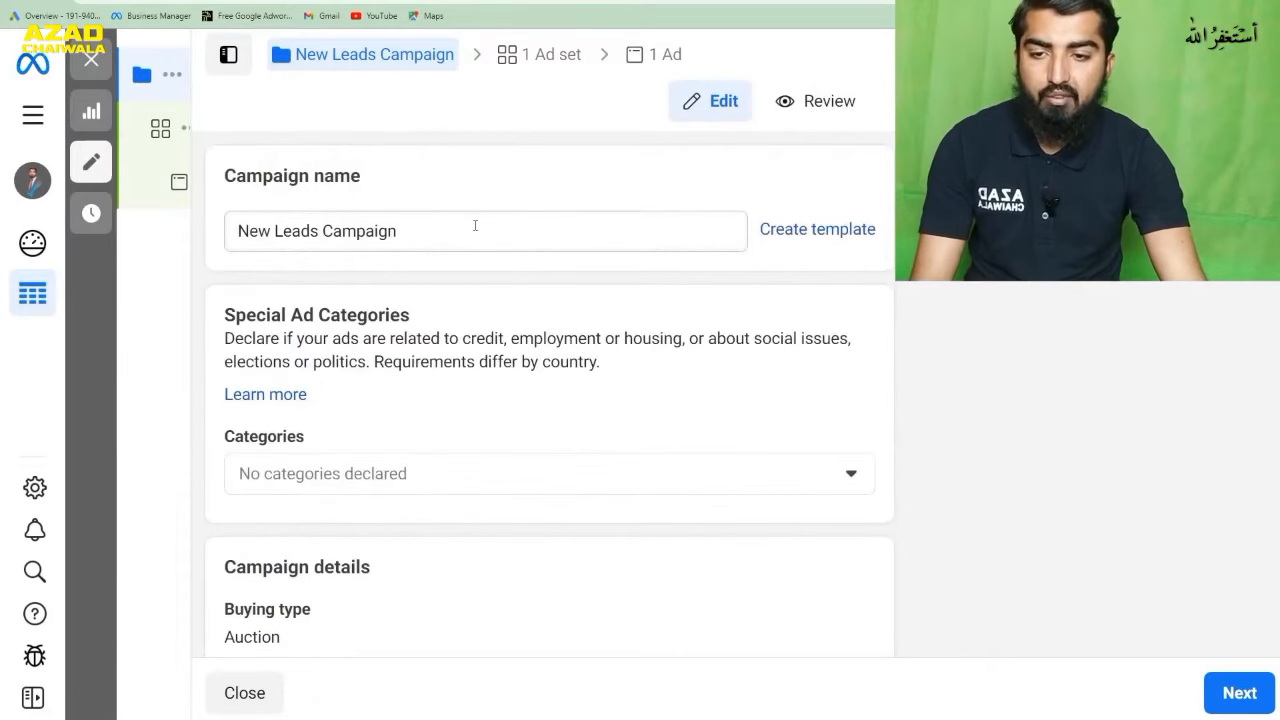
- Rename the leads campaign as "leads ch"
left_click(475, 226)
left_click_drag(386, 233, 195, 240)
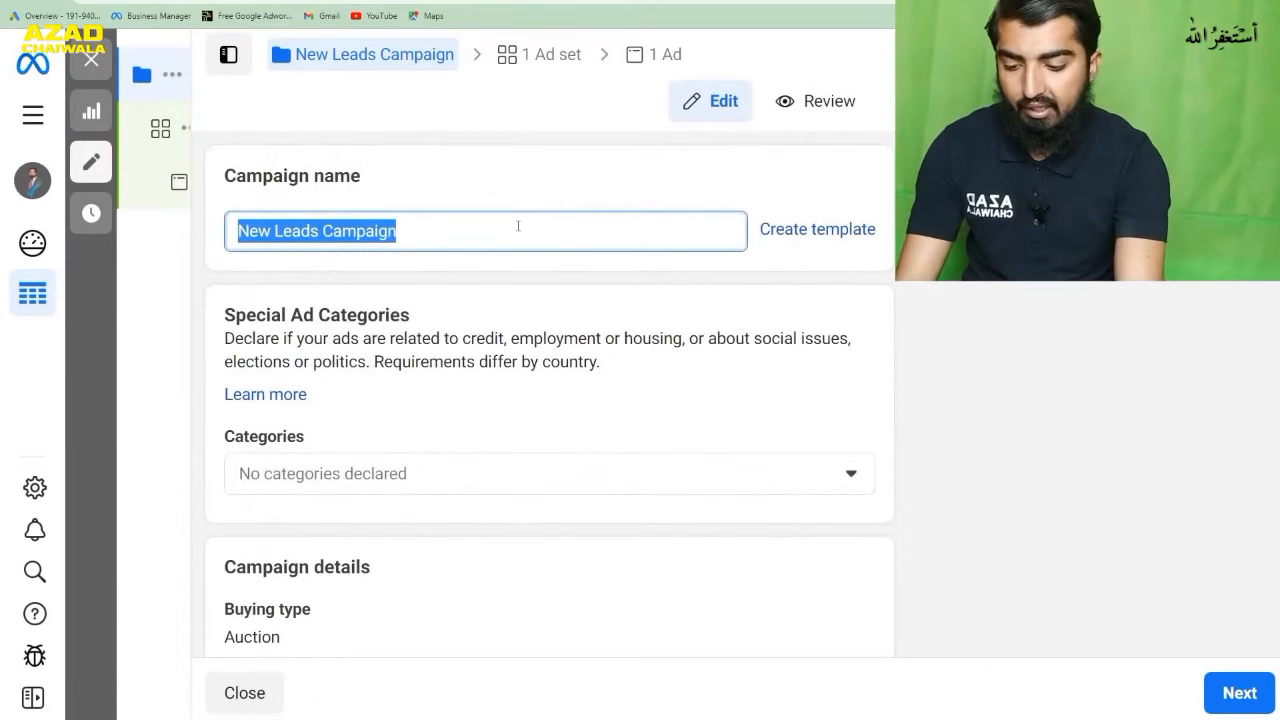
type("leads ")
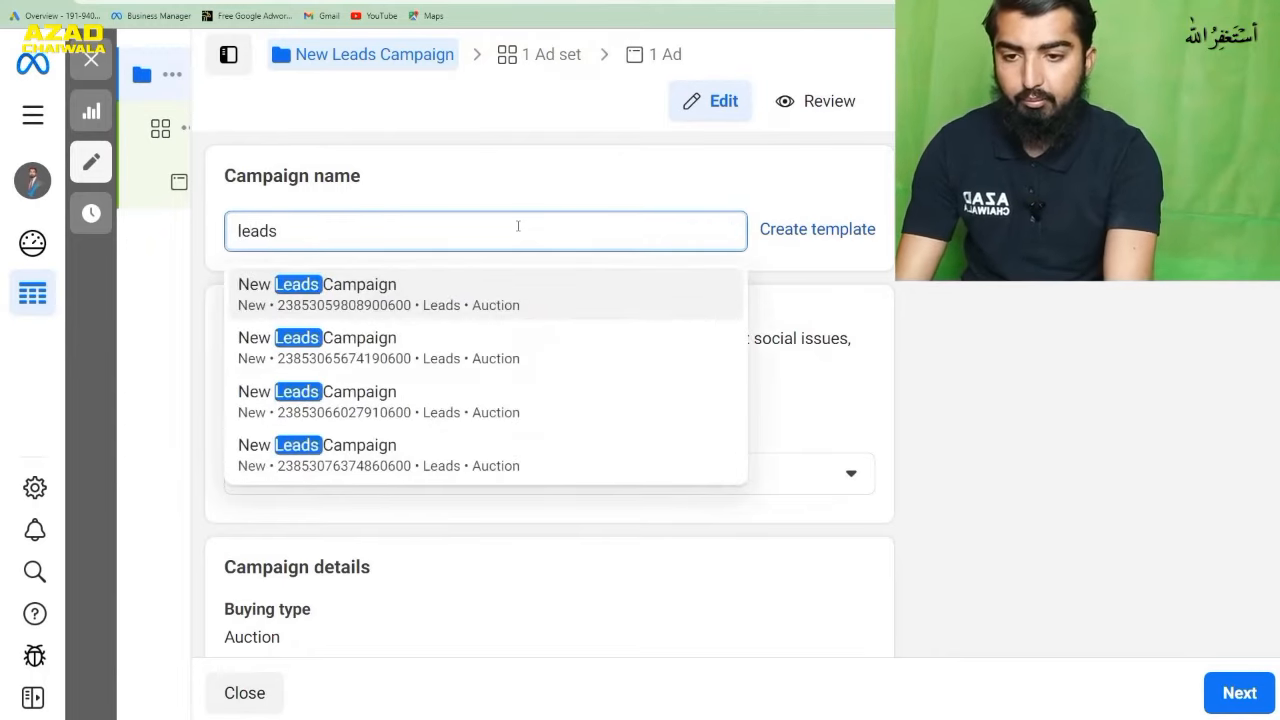
type("ch")
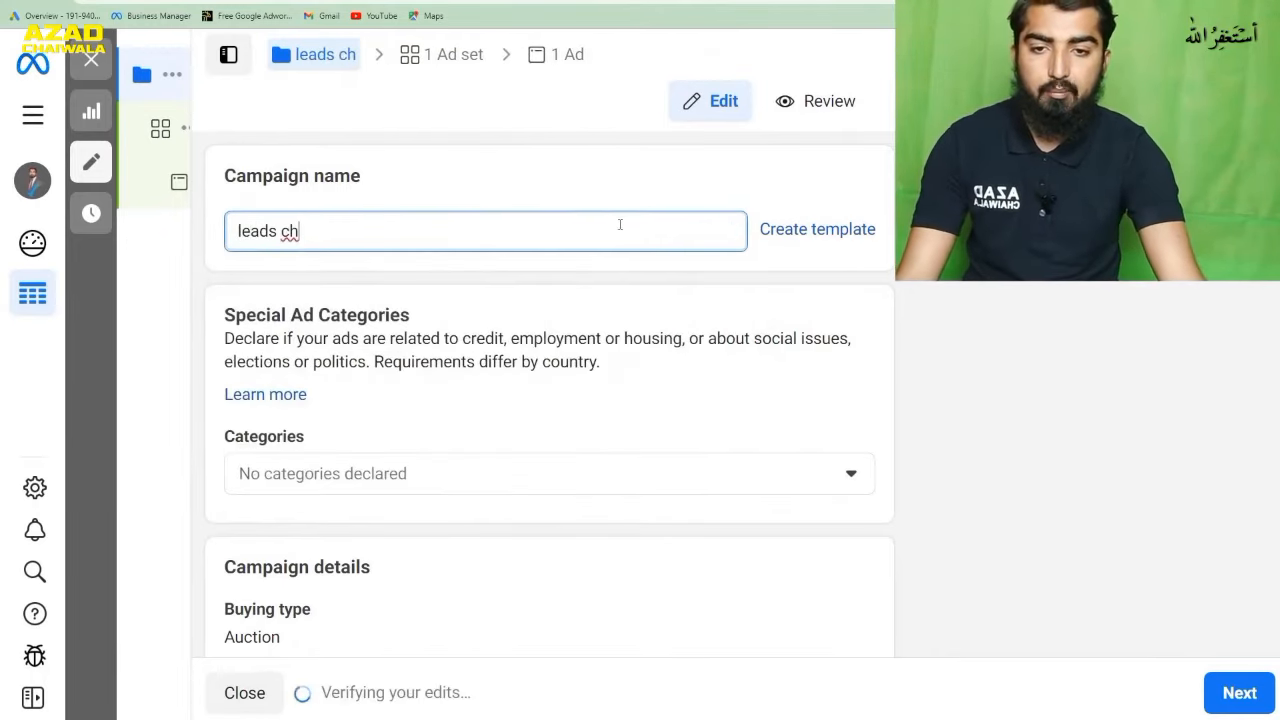
- Open the leads ad set and set its conversion location to Instant forms
left_click(450, 58)
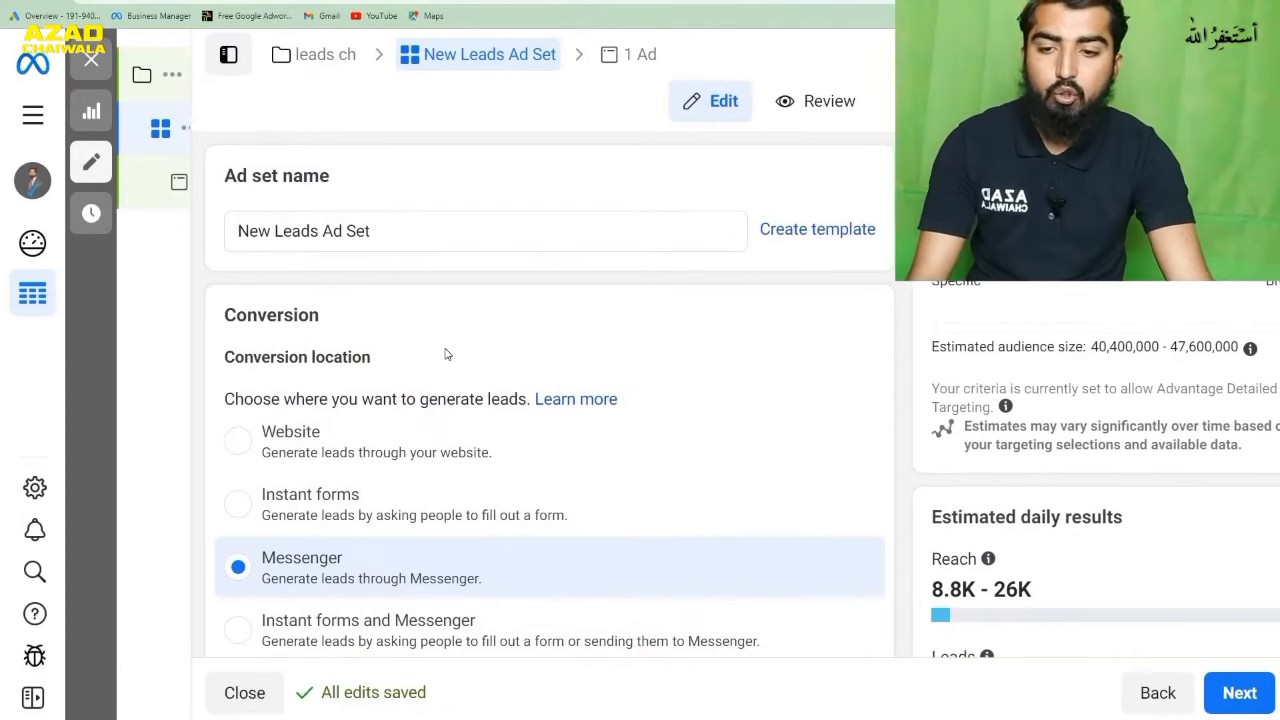
scroll(447, 354, "down", 1)
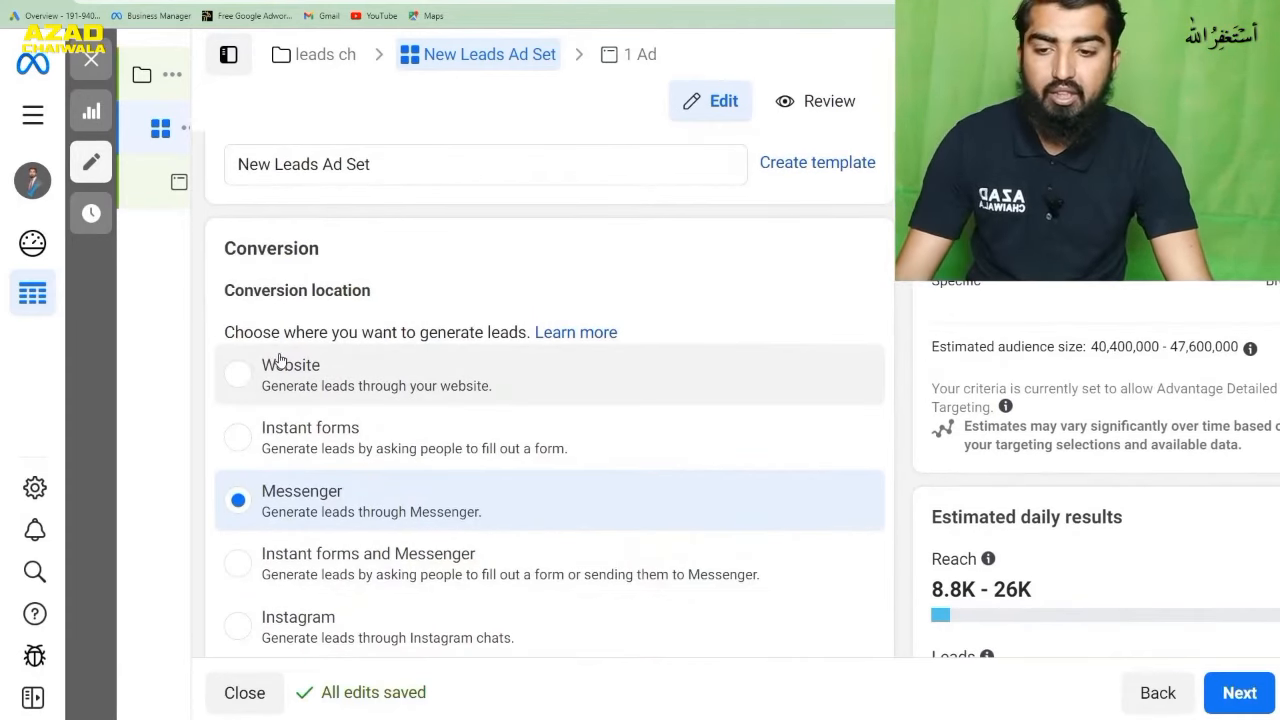
scroll(425, 443, "down", 1)
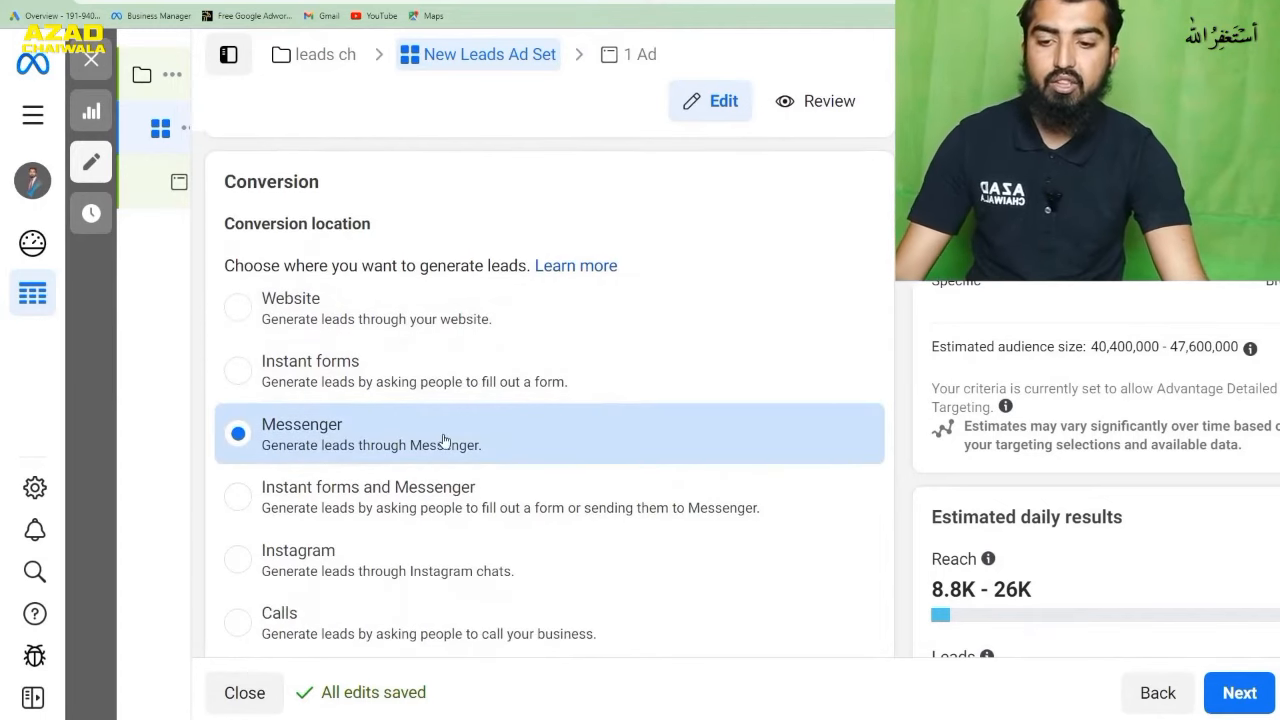
scroll(444, 440, "down", 1)
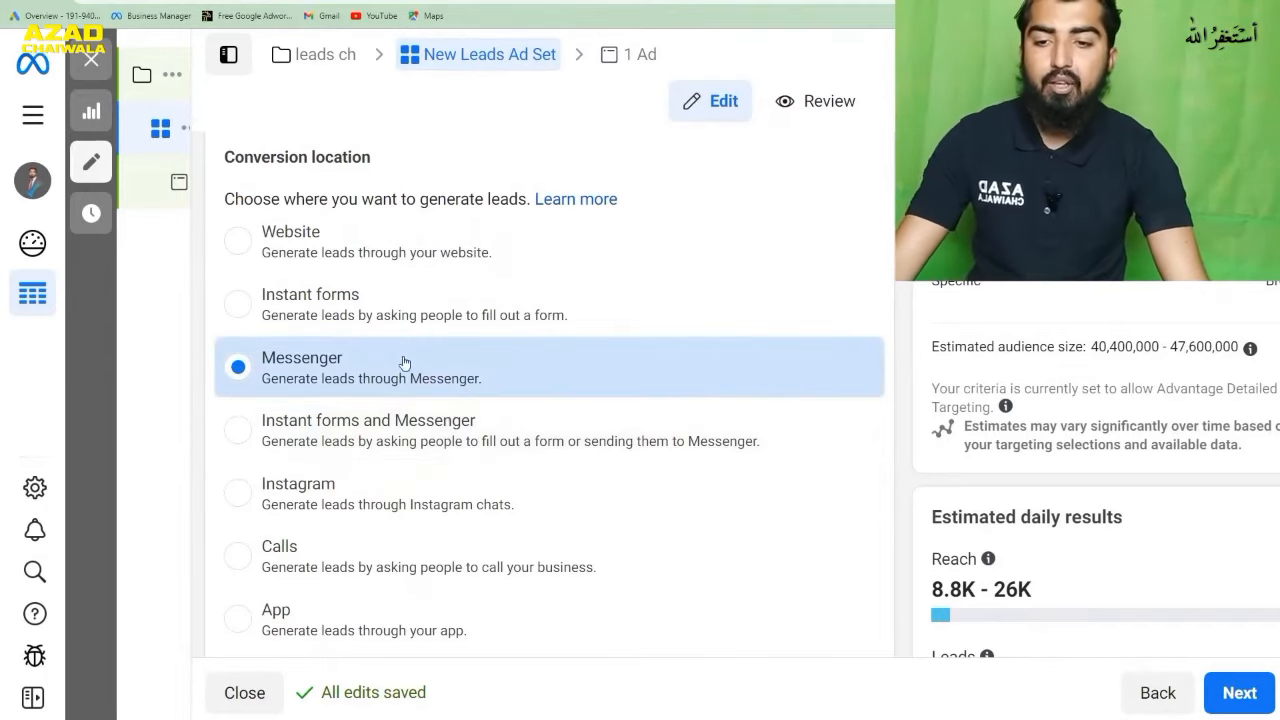
left_click(330, 317)
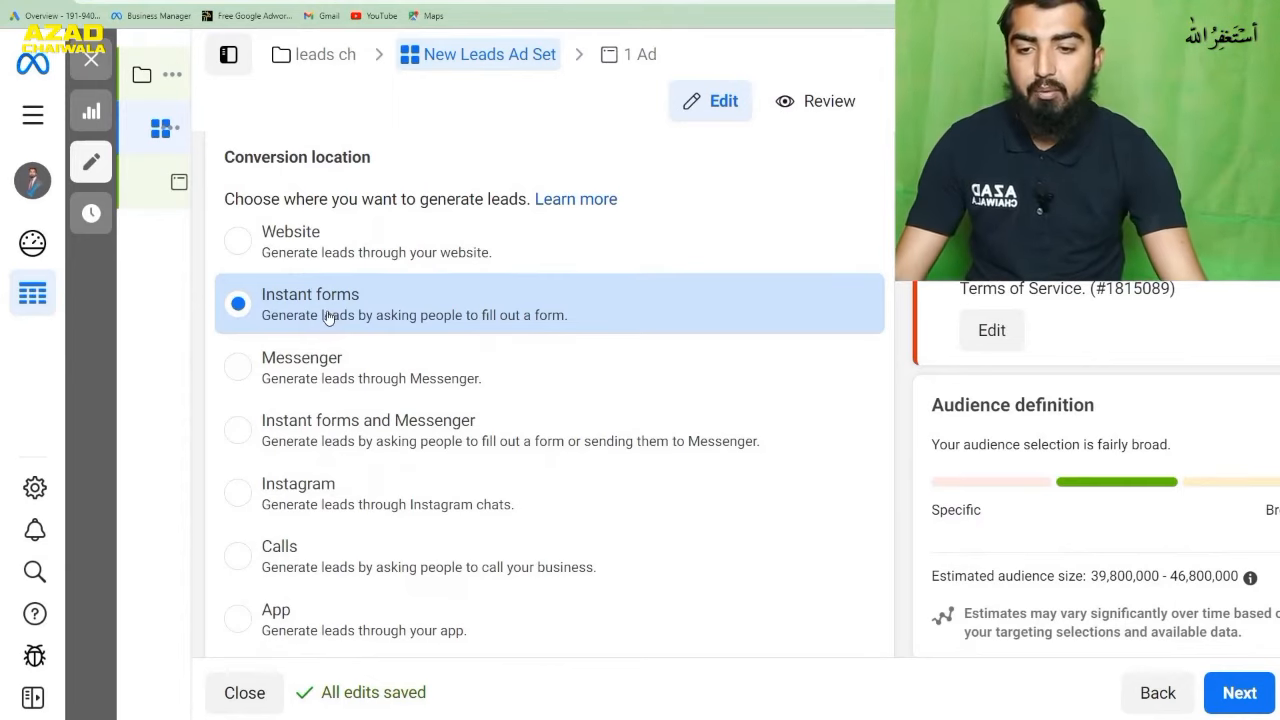
- Try Do Shop as the leads ad set's Facebook Page
scroll(409, 308, "down", 3)
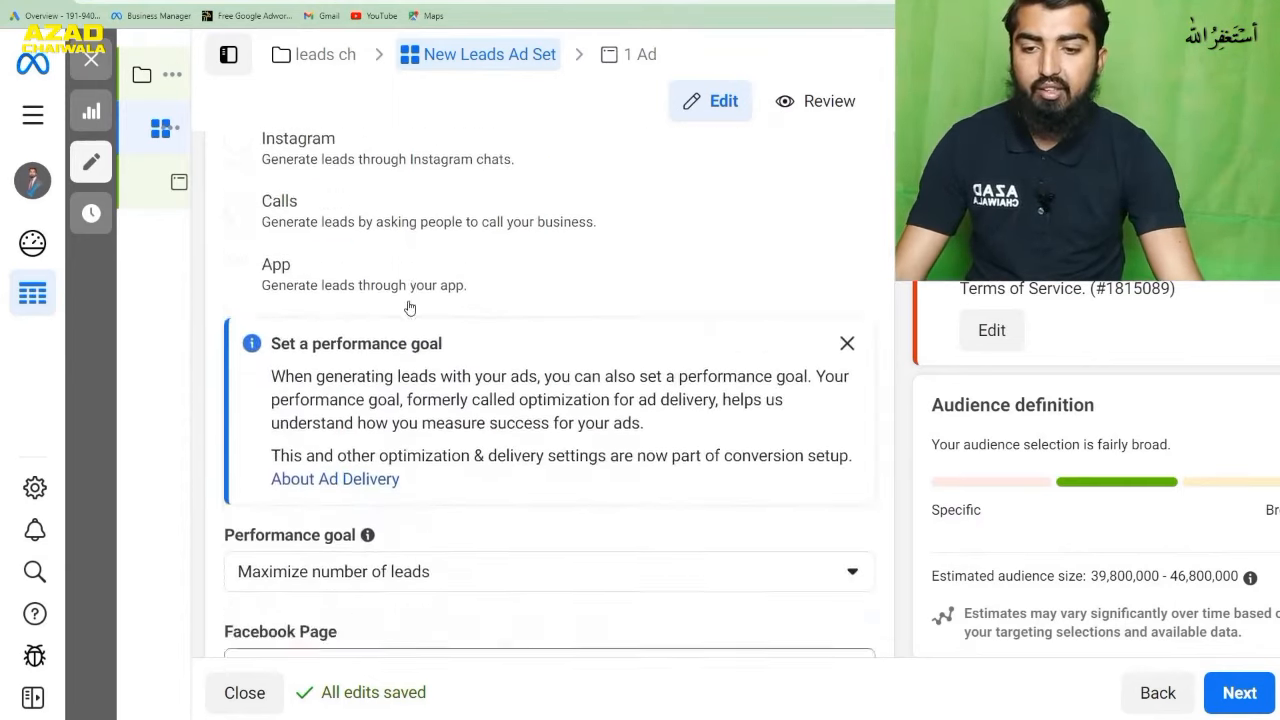
scroll(409, 308, "down", 3)
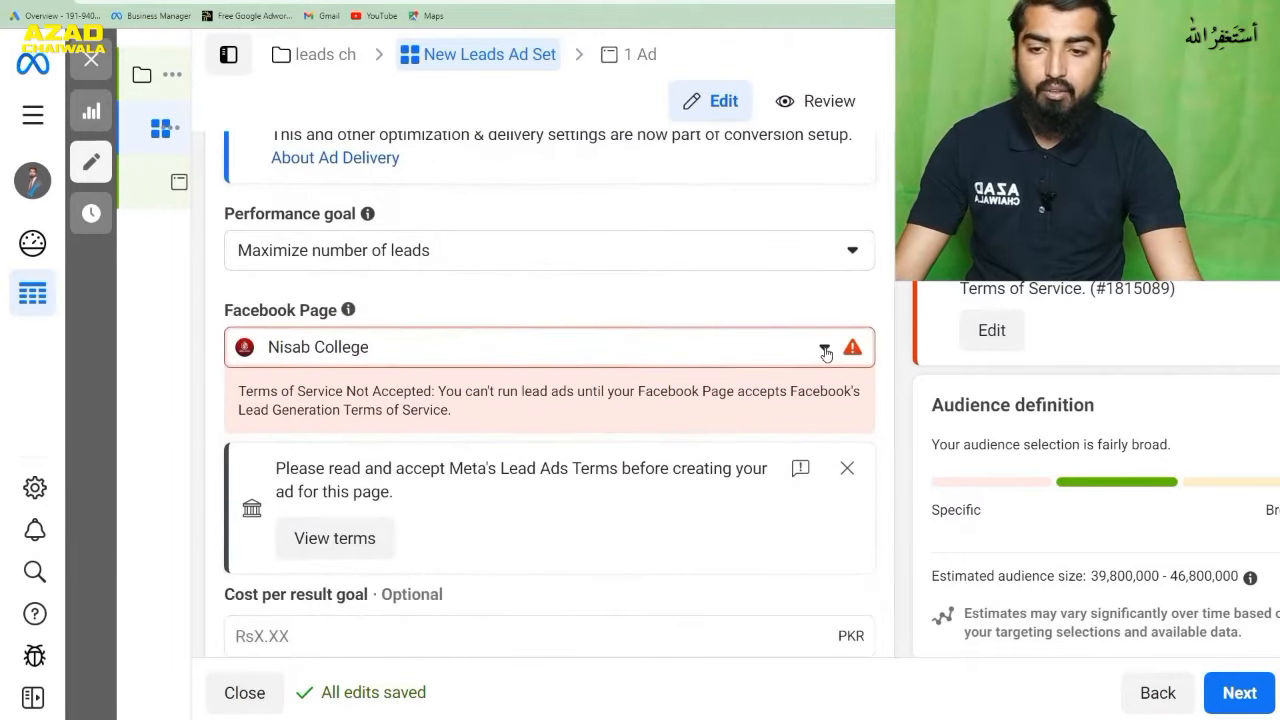
left_click(824, 350)
left_click(843, 428)
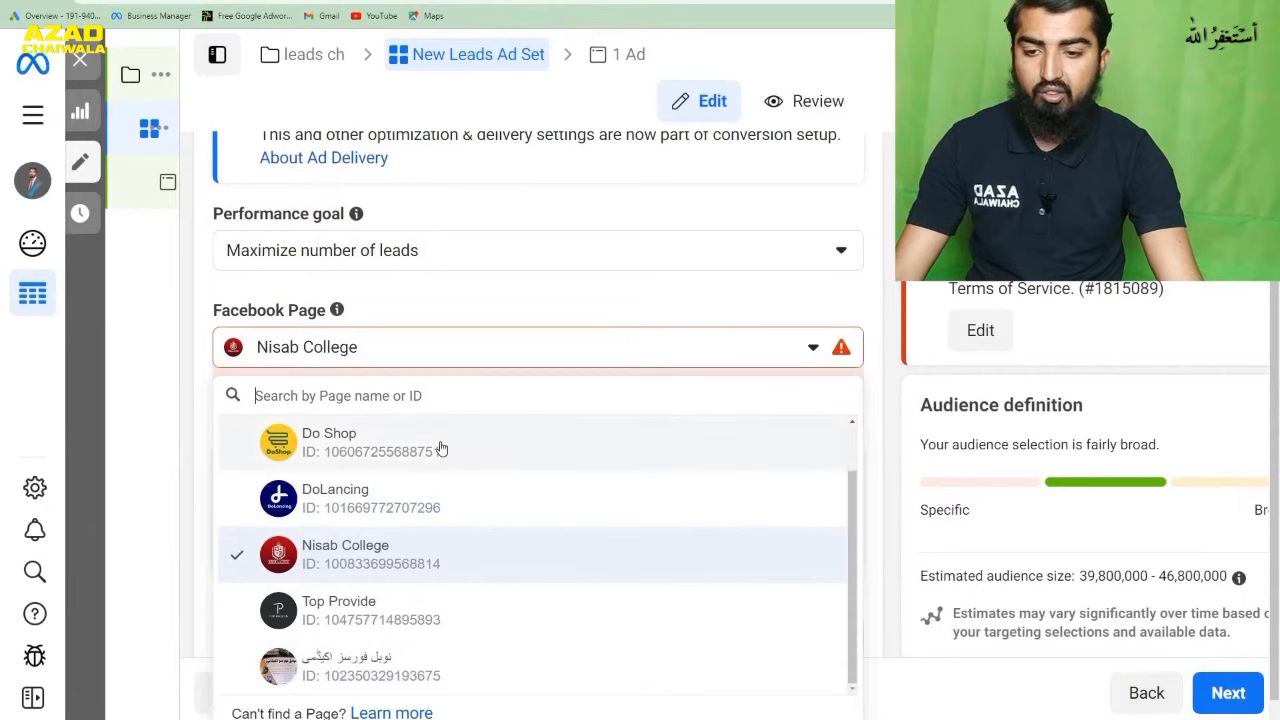
left_click(437, 448)
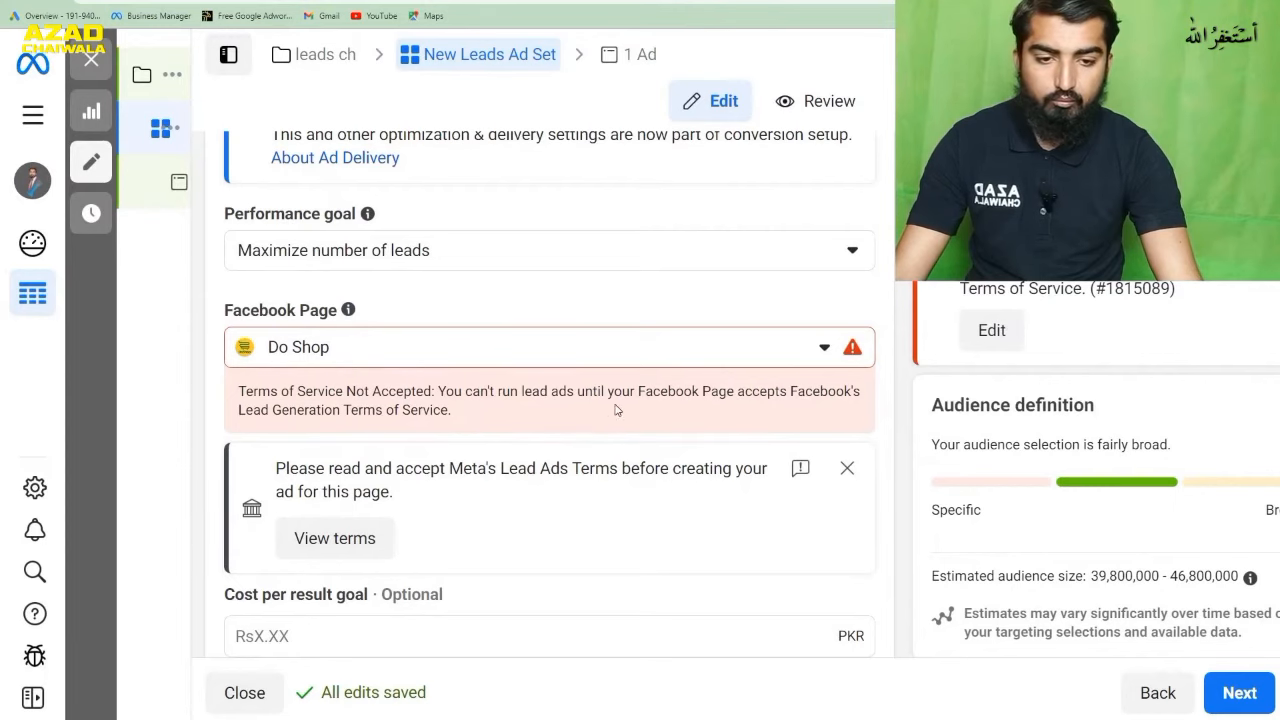
- Set the leads ad set's Facebook Page to Top Provide
left_click(823, 362)
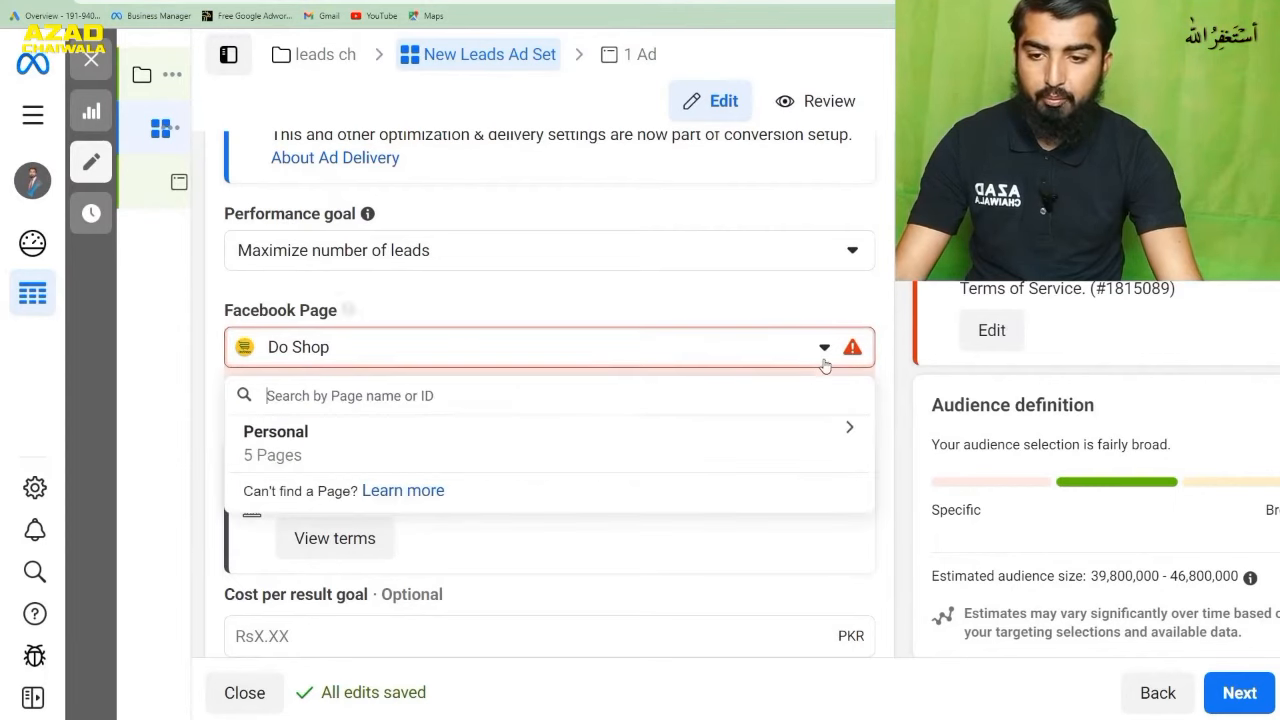
left_click(434, 455)
left_click(468, 660)
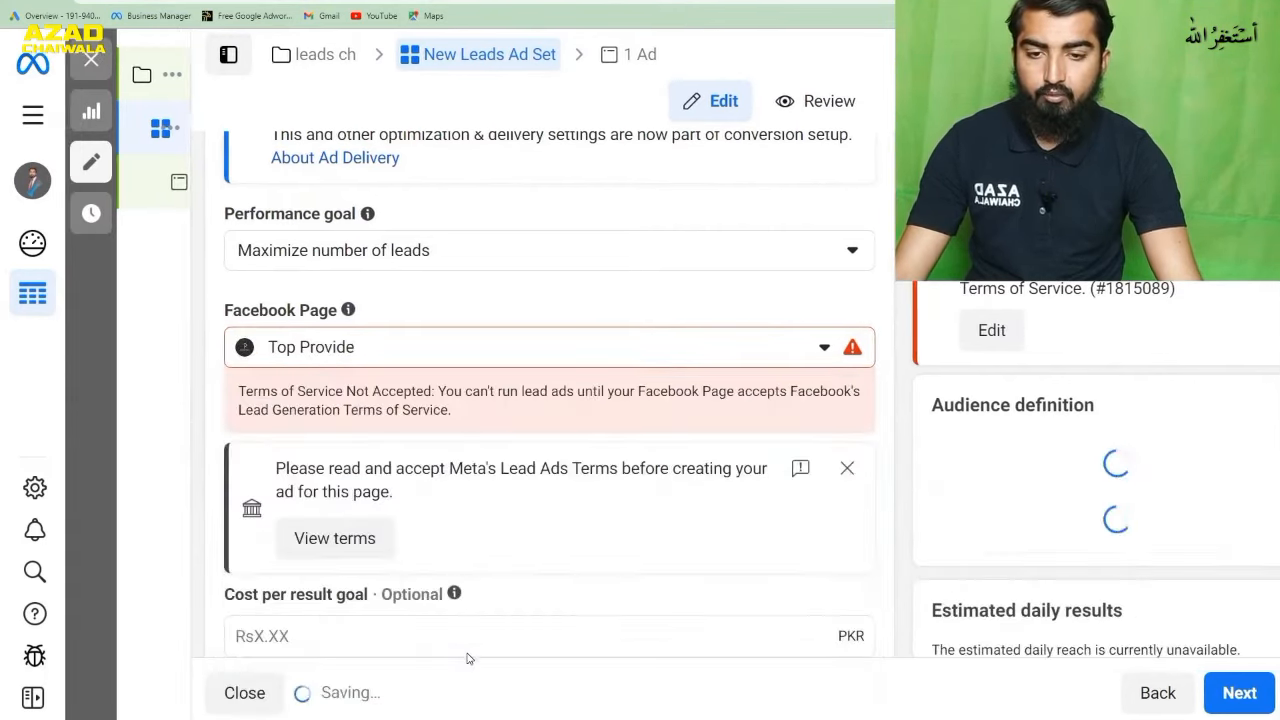
- Review the ad set's dynamic creative, budget, schedule, audience and placement settings, and continue to the New Leads Ad
scroll(565, 431, "down", 5)
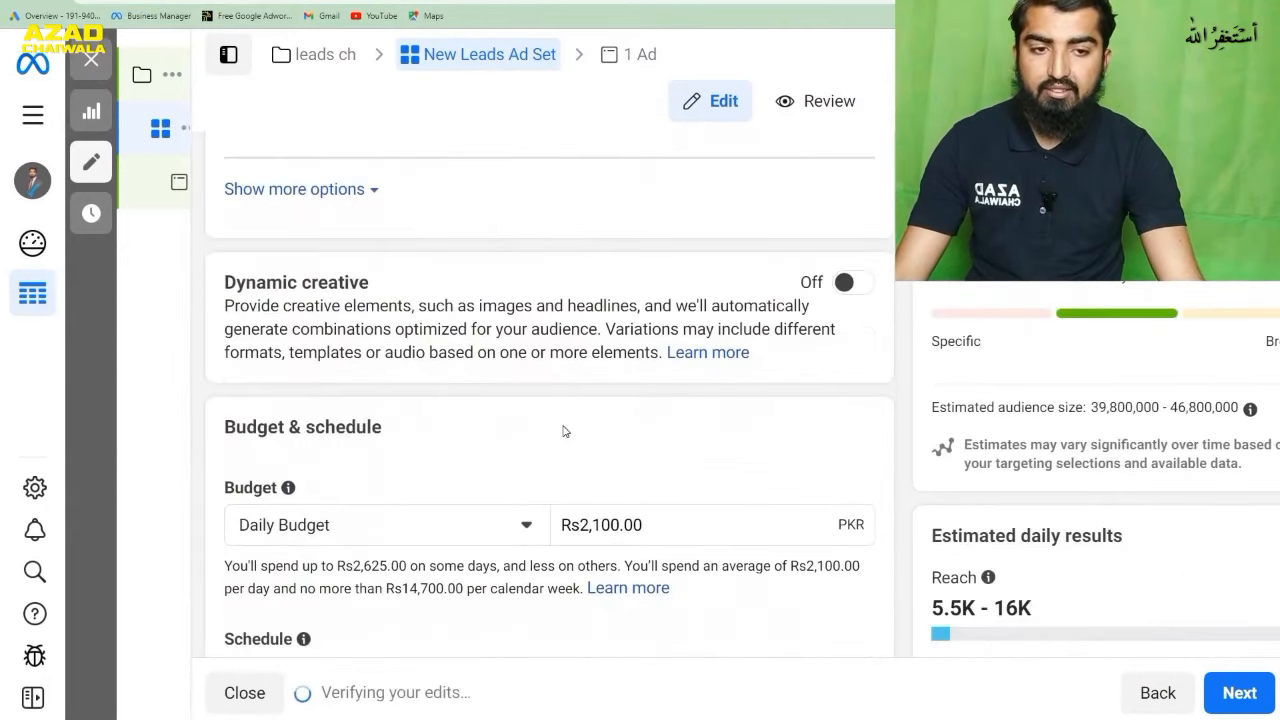
scroll(551, 371, "down", 1)
scroll(550, 374, "down", 2)
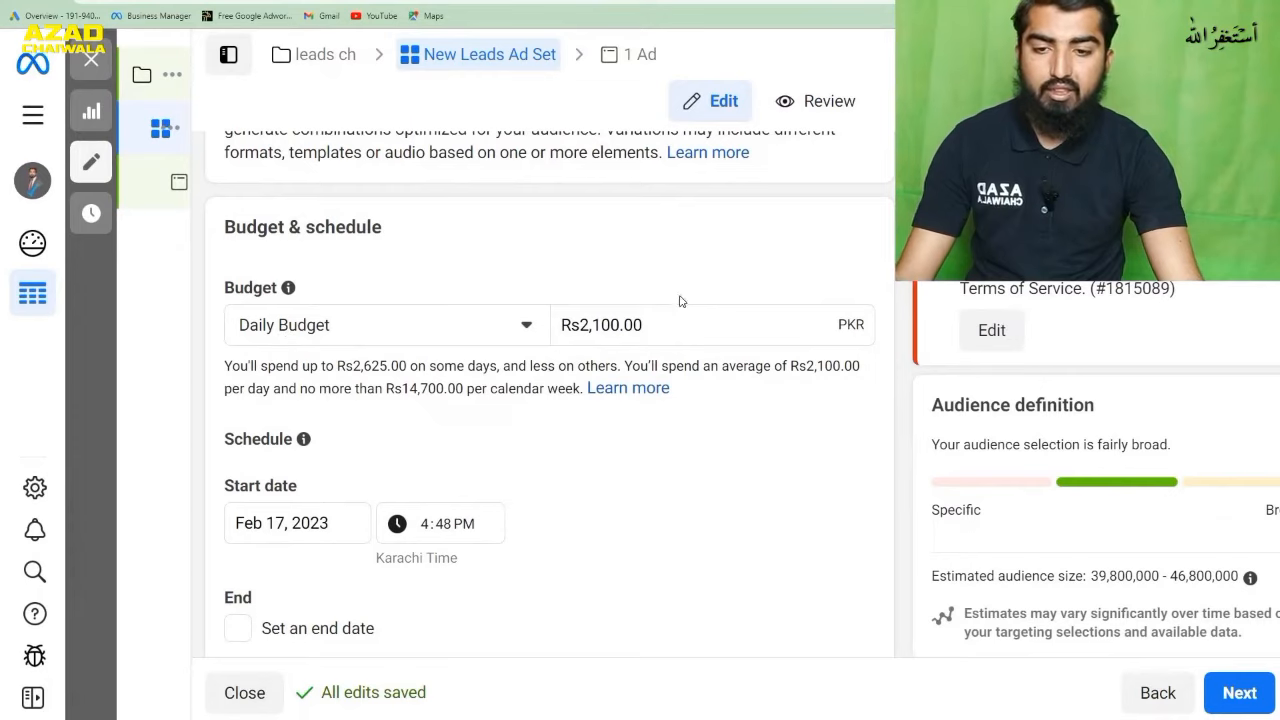
scroll(457, 410, "down", 6)
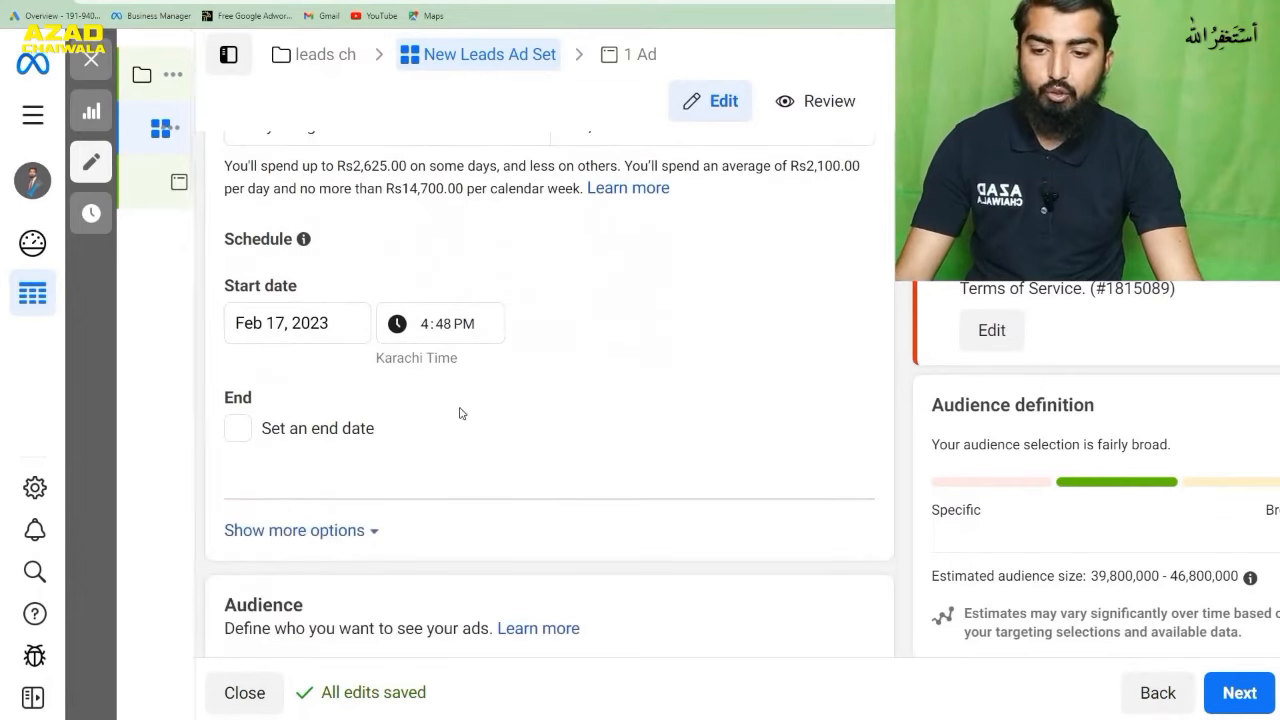
scroll(487, 412, "down", 5)
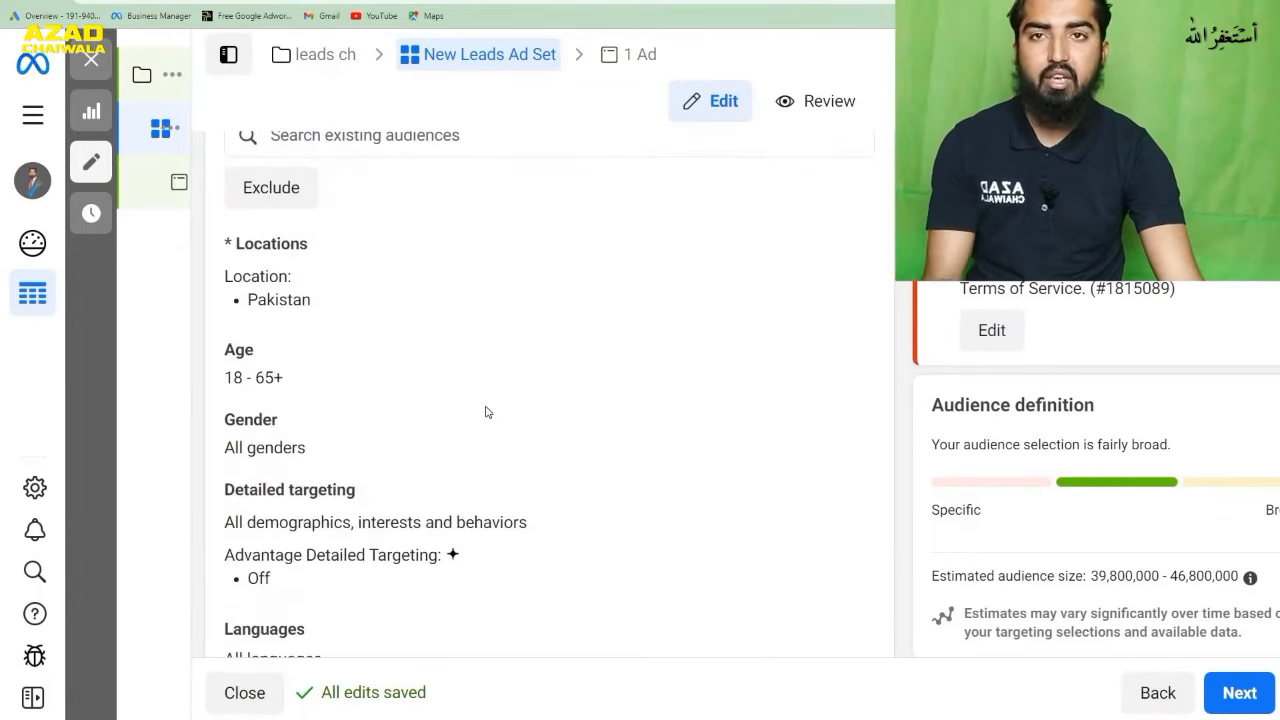
scroll(487, 412, "down", 1)
scroll(487, 412, "down", 5)
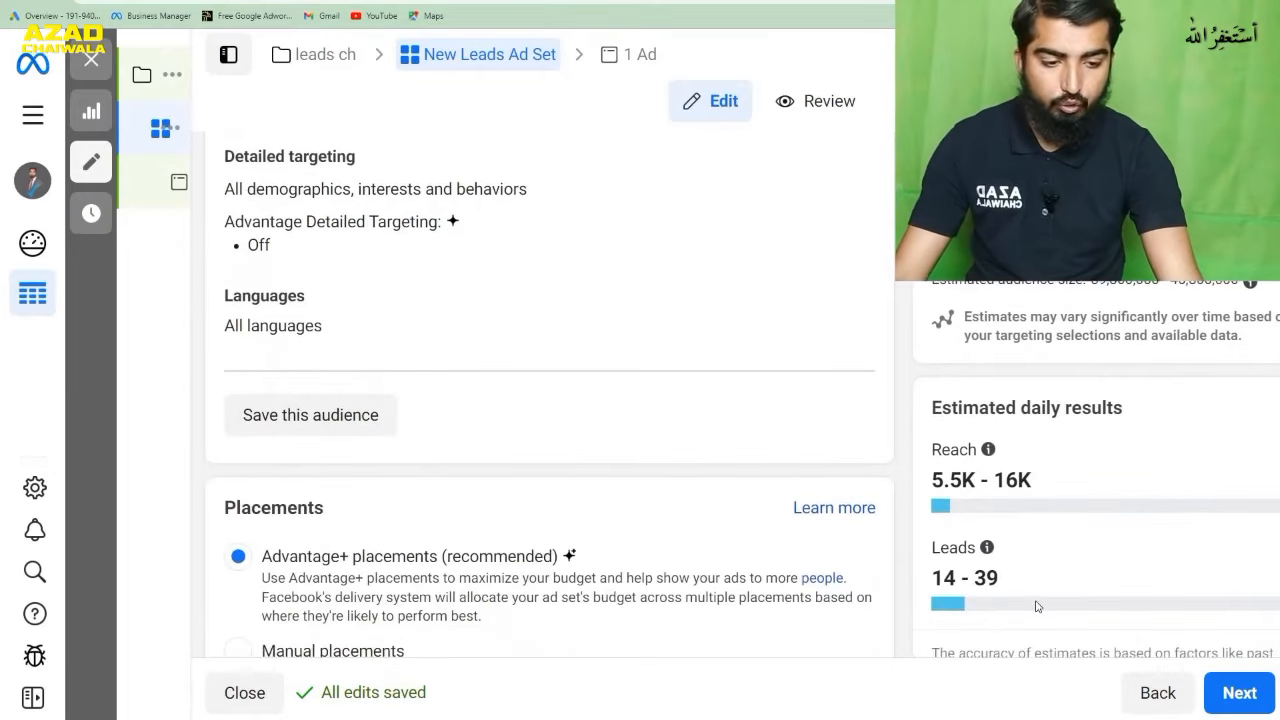
left_click(1212, 690)
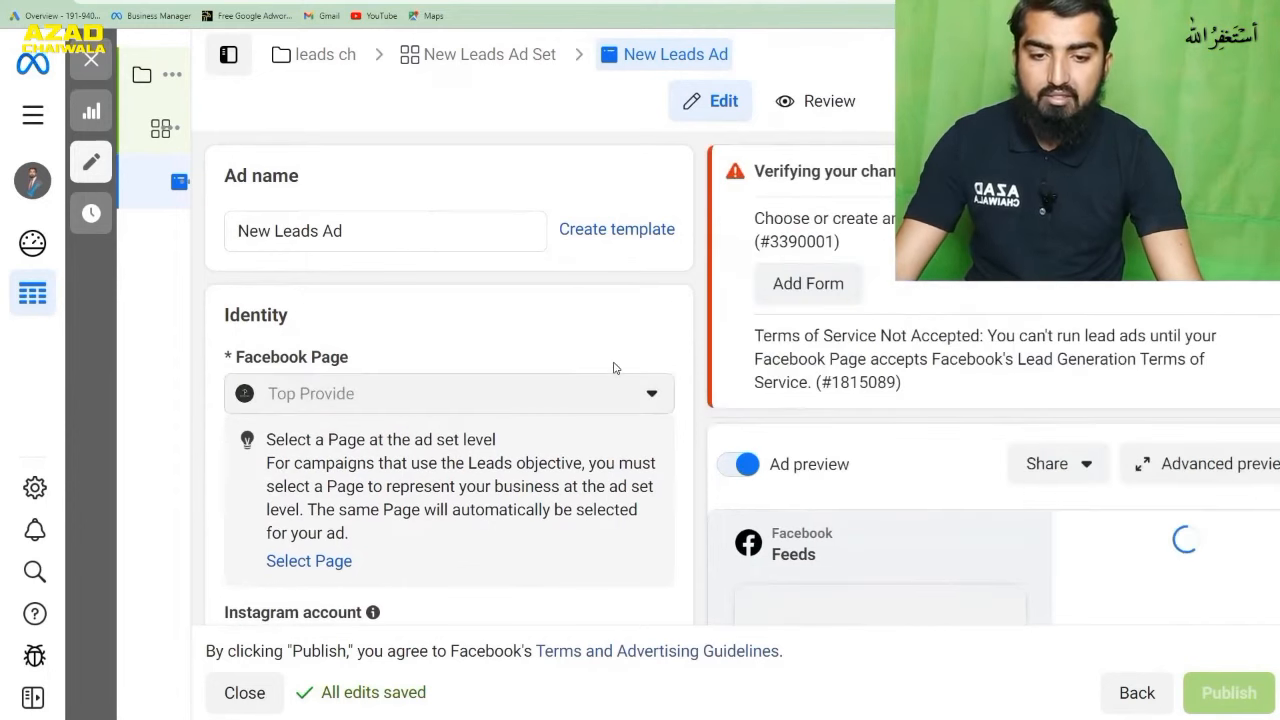
- Add the Instagram image of the purple-leaf wall above a sofa as the single-image lead ad's media, keeping the suggested placement crops
scroll(632, 381, "down", 5)
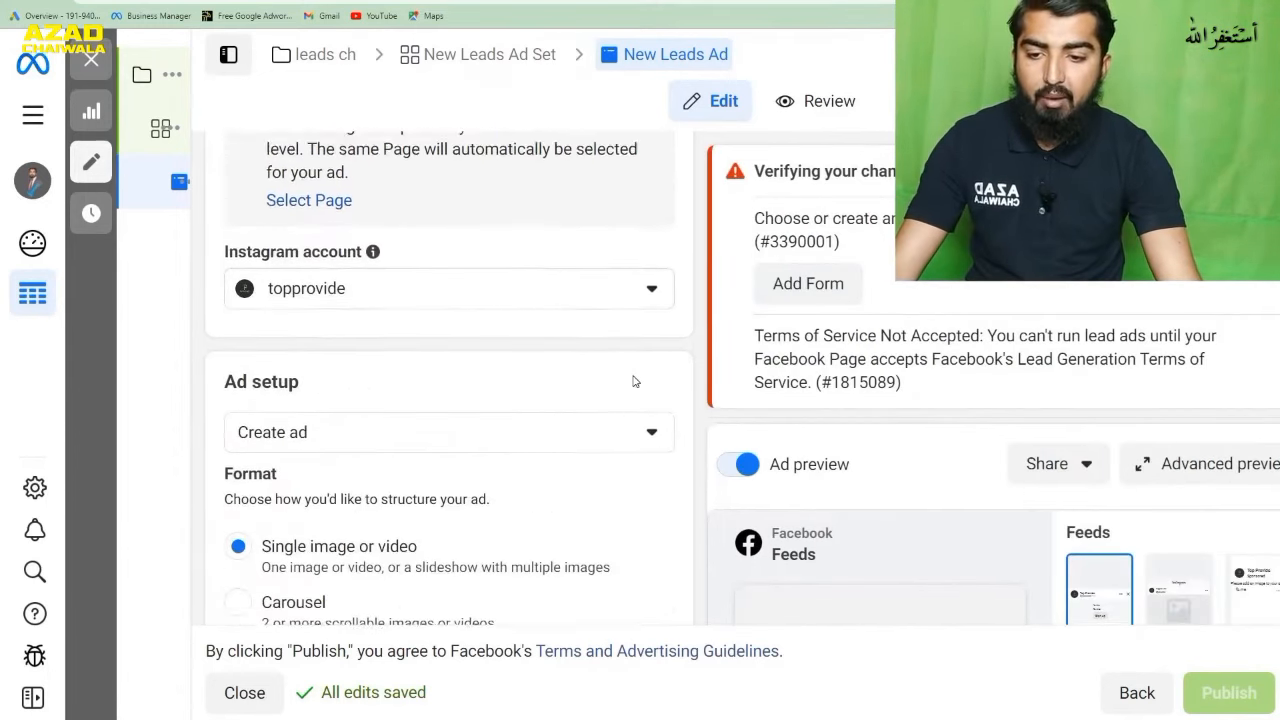
scroll(632, 381, "down", 1)
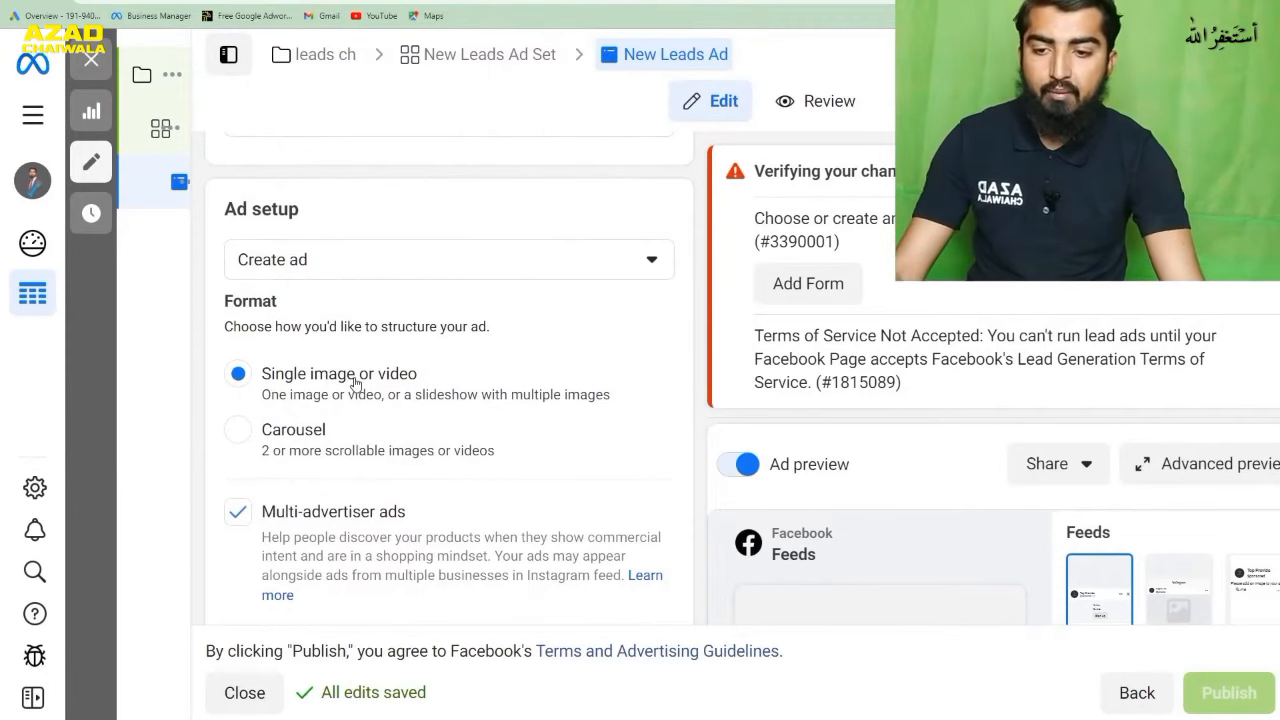
scroll(330, 385, "down", 2)
scroll(390, 365, "down", 3)
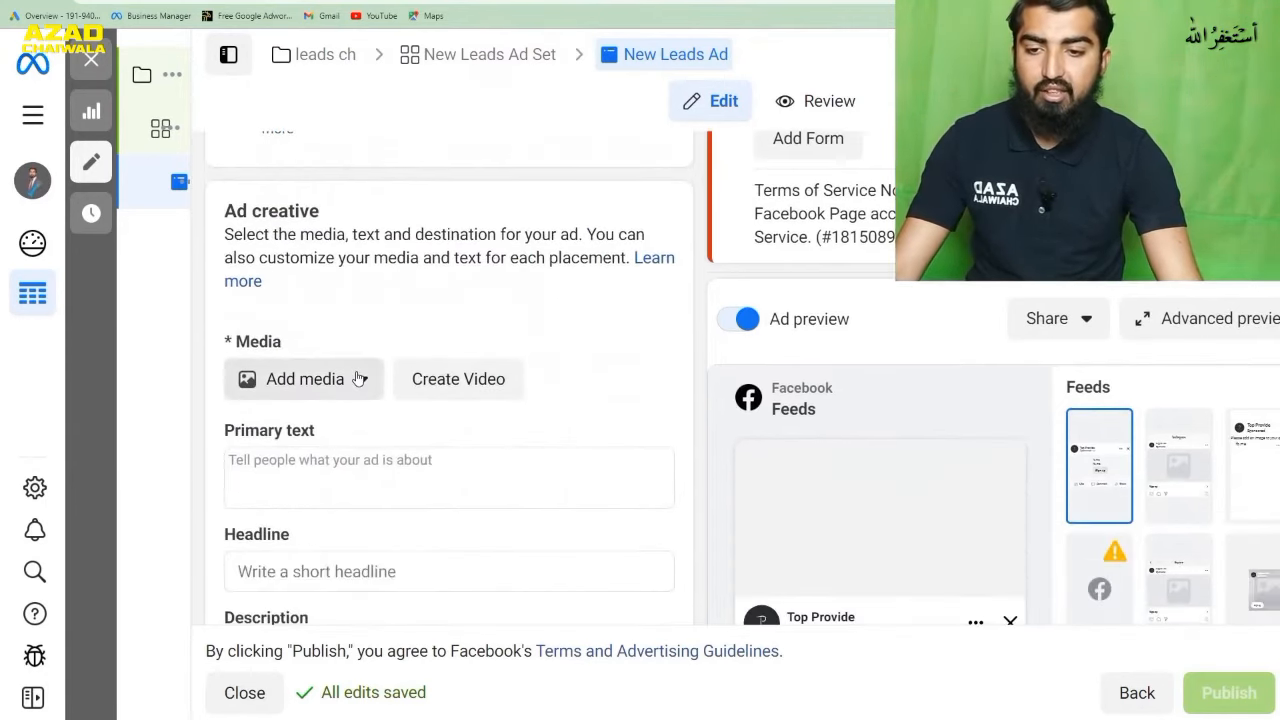
left_click(358, 378)
left_click(309, 431)
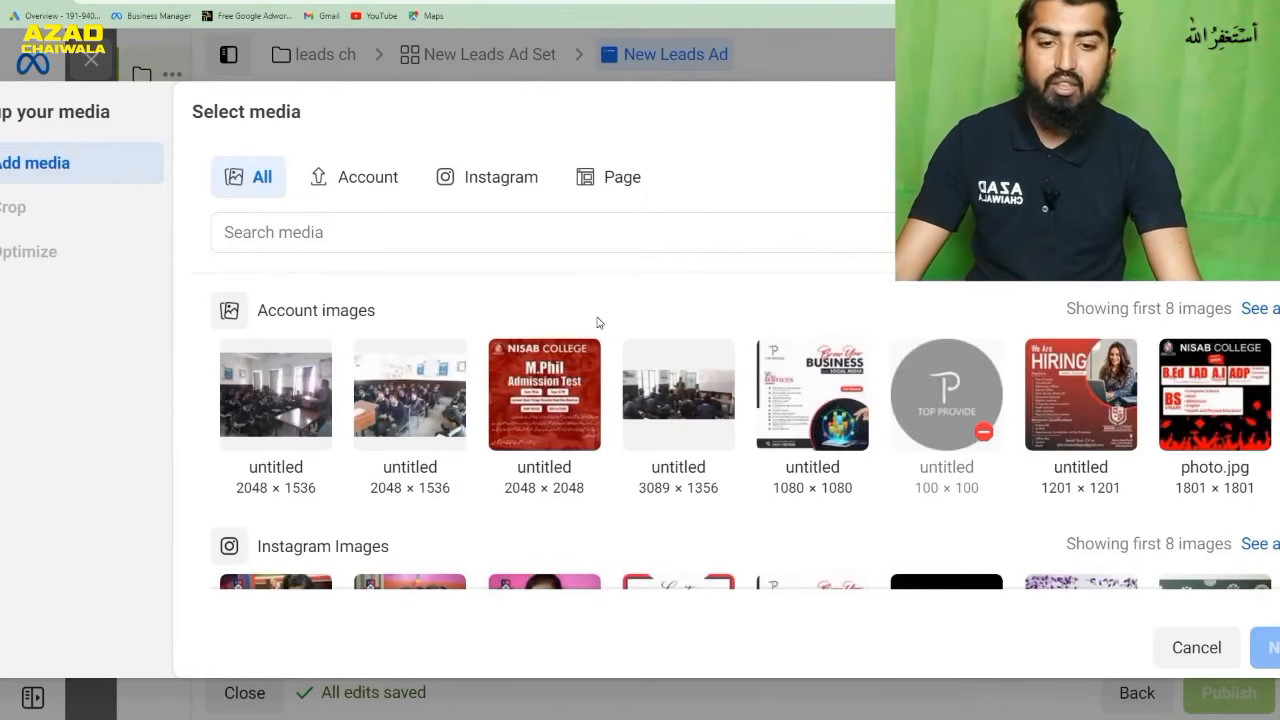
scroll(702, 309, "down", 1)
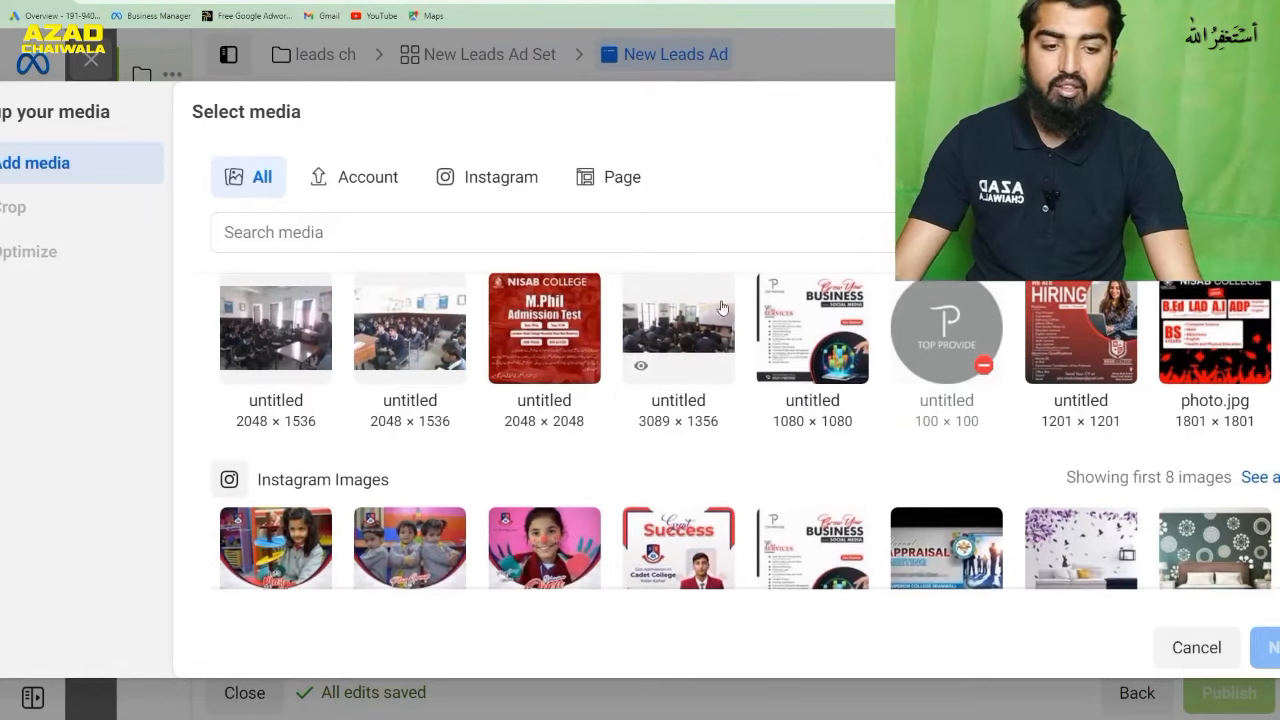
left_click(1082, 548)
left_click(1257, 640)
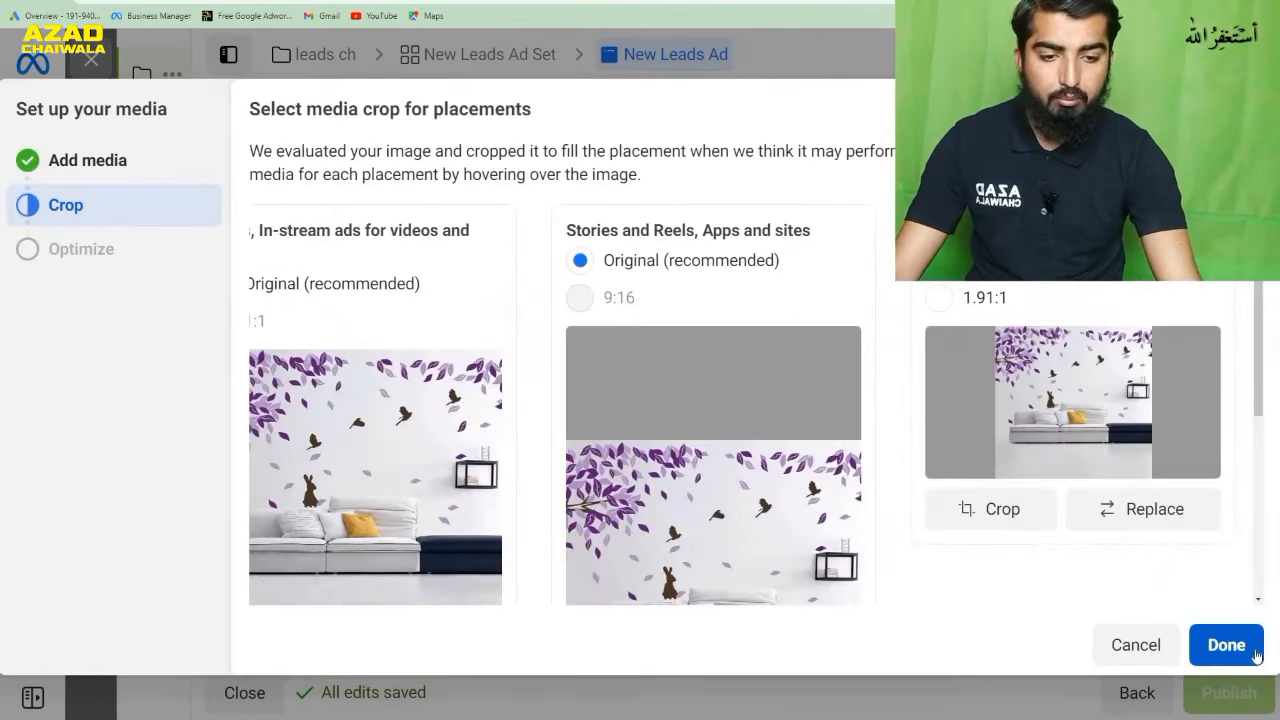
left_click(1255, 645)
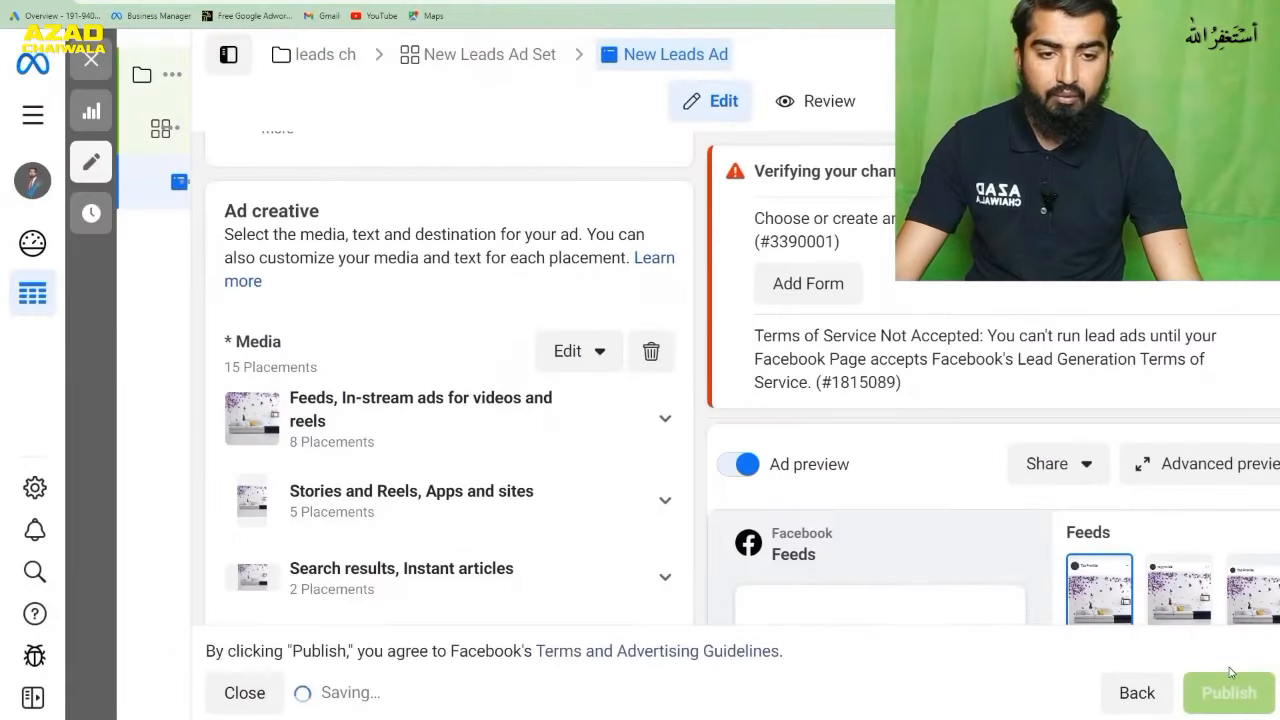
- Look over the lead ad's primary text, headline and description fields, and start creating a new instant form for the ad
scroll(633, 346, "down", 1)
scroll(633, 346, "down", 3)
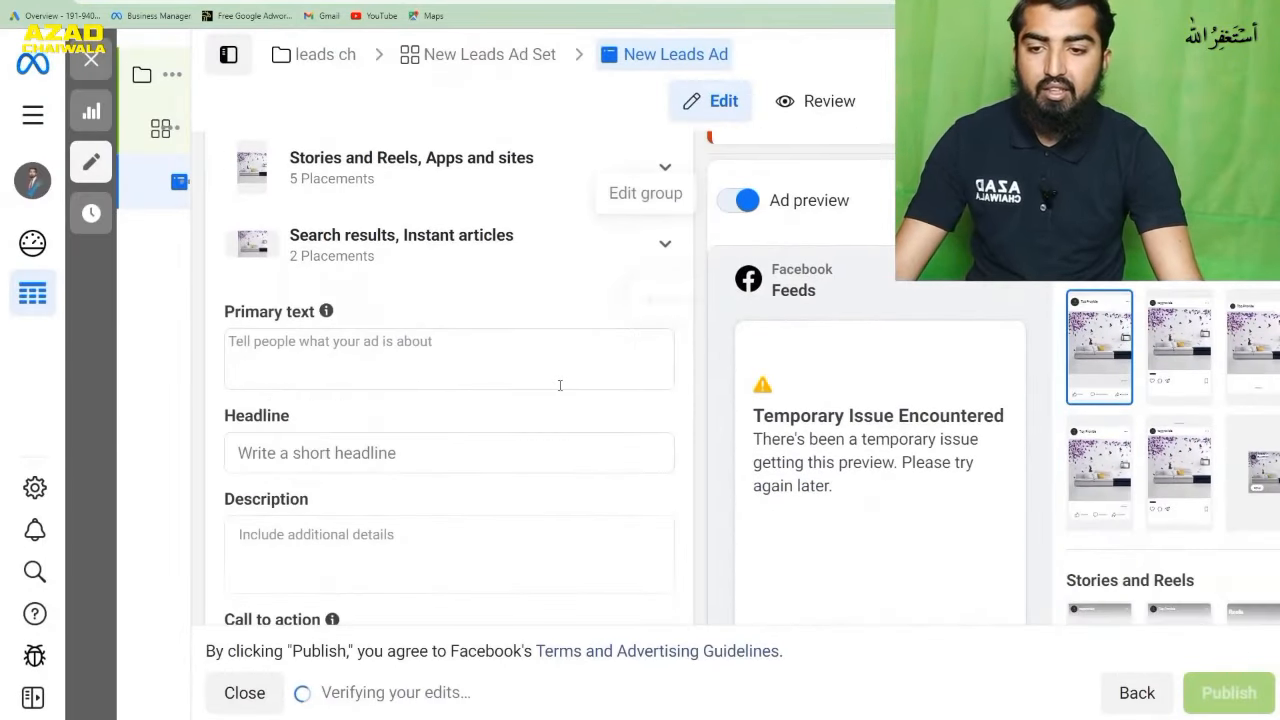
left_click(443, 345)
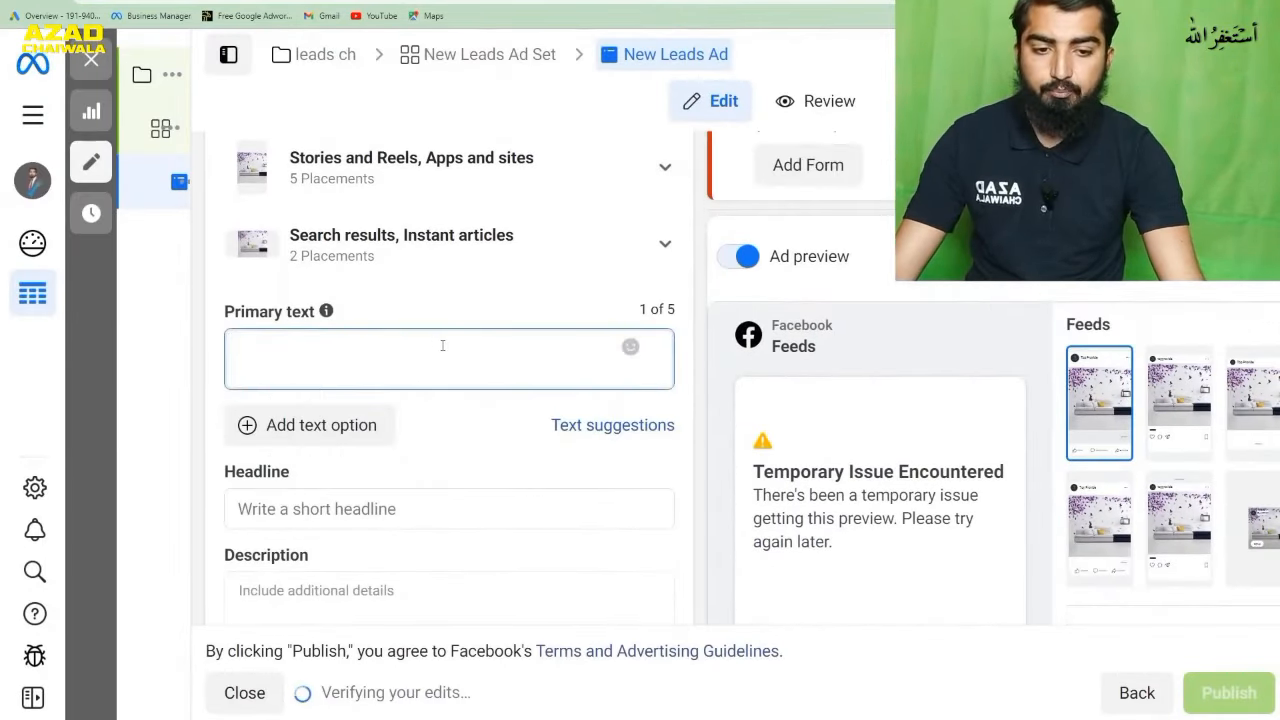
scroll(460, 310, "down", 1)
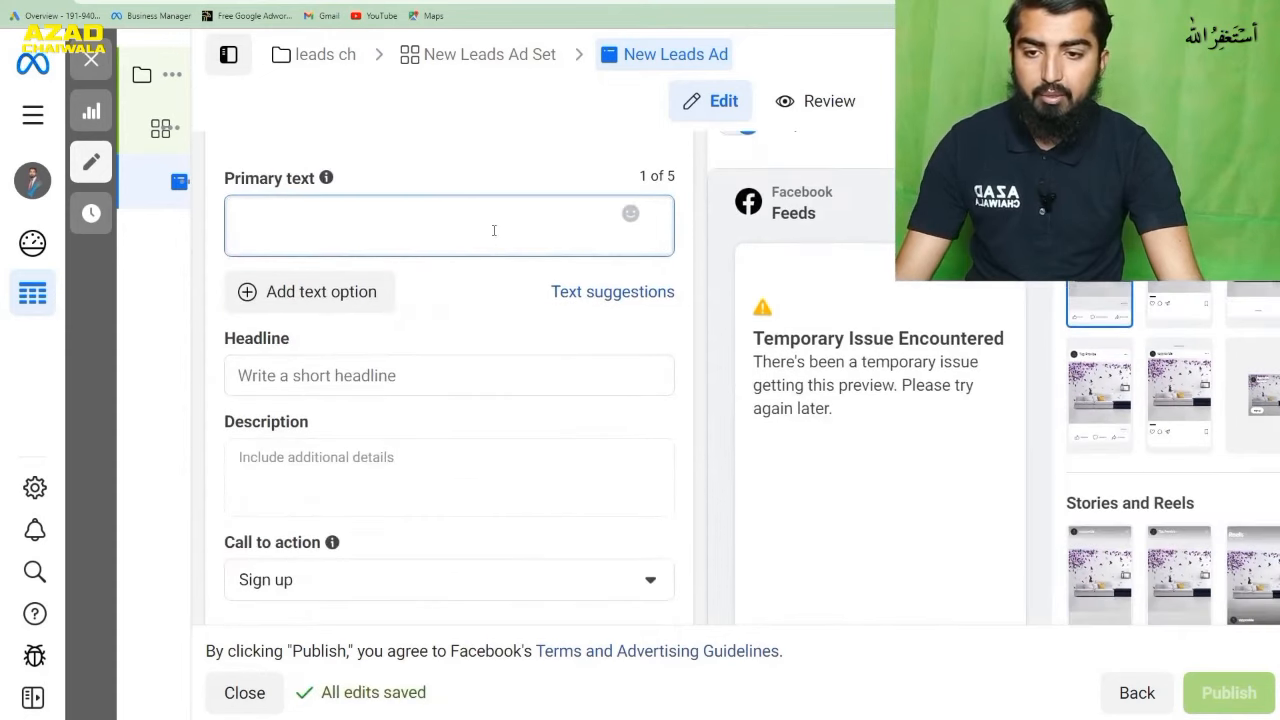
left_click(425, 372)
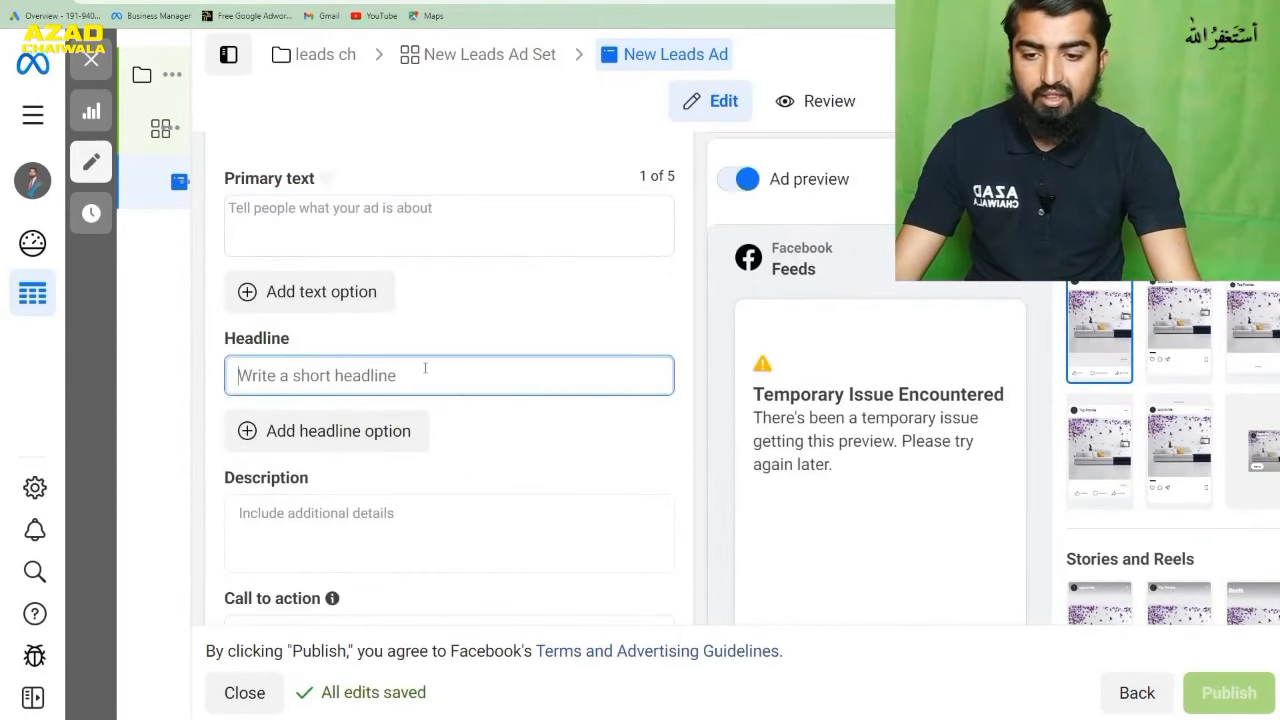
left_click(437, 476)
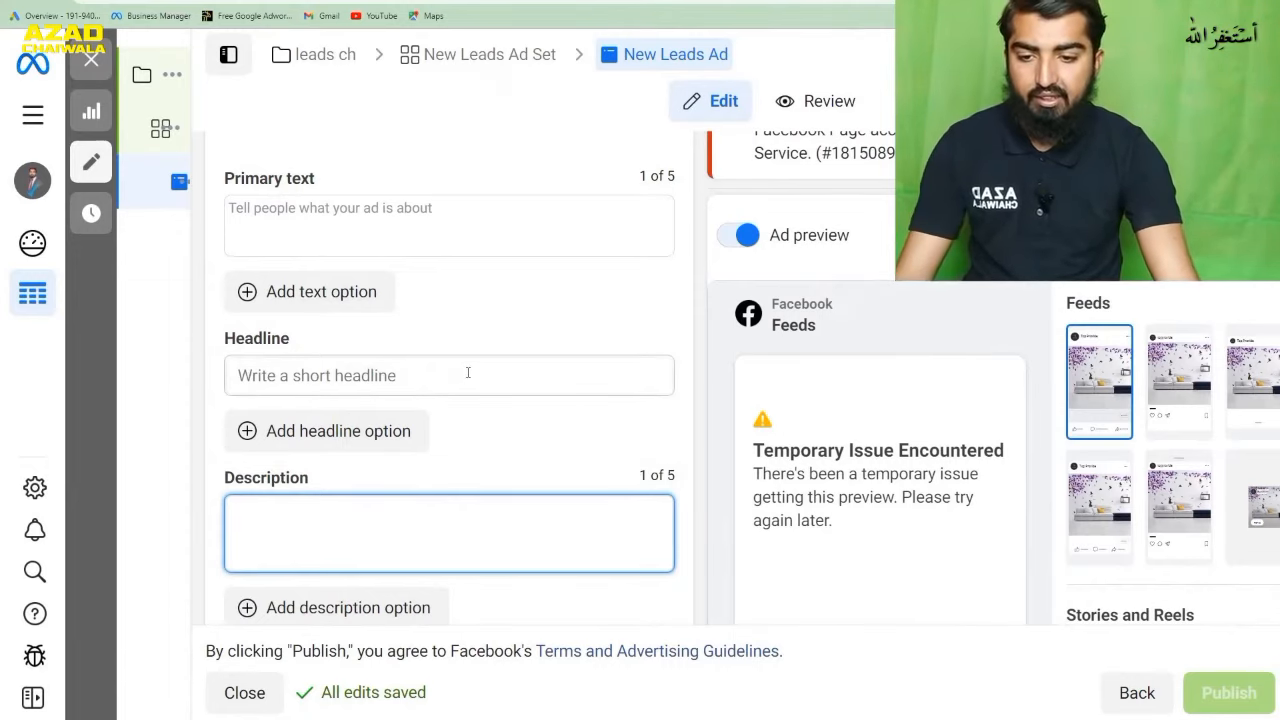
scroll(468, 372, "down", 7)
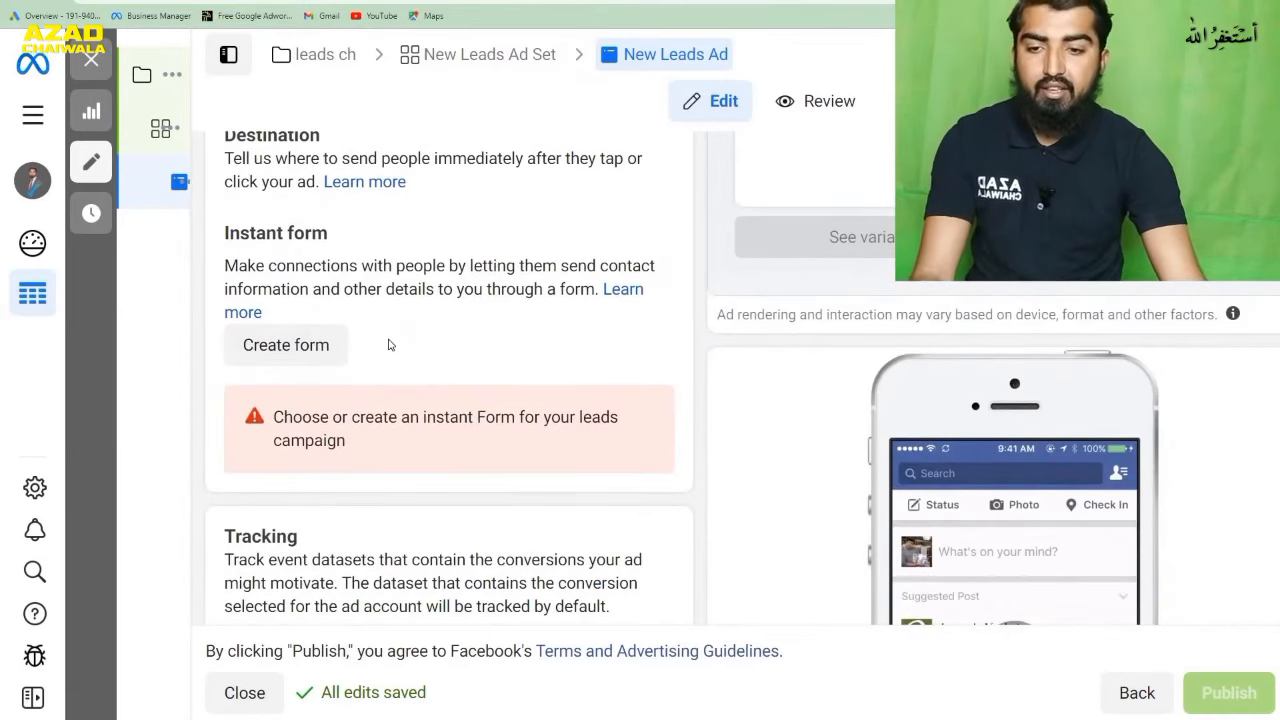
left_click(305, 344)
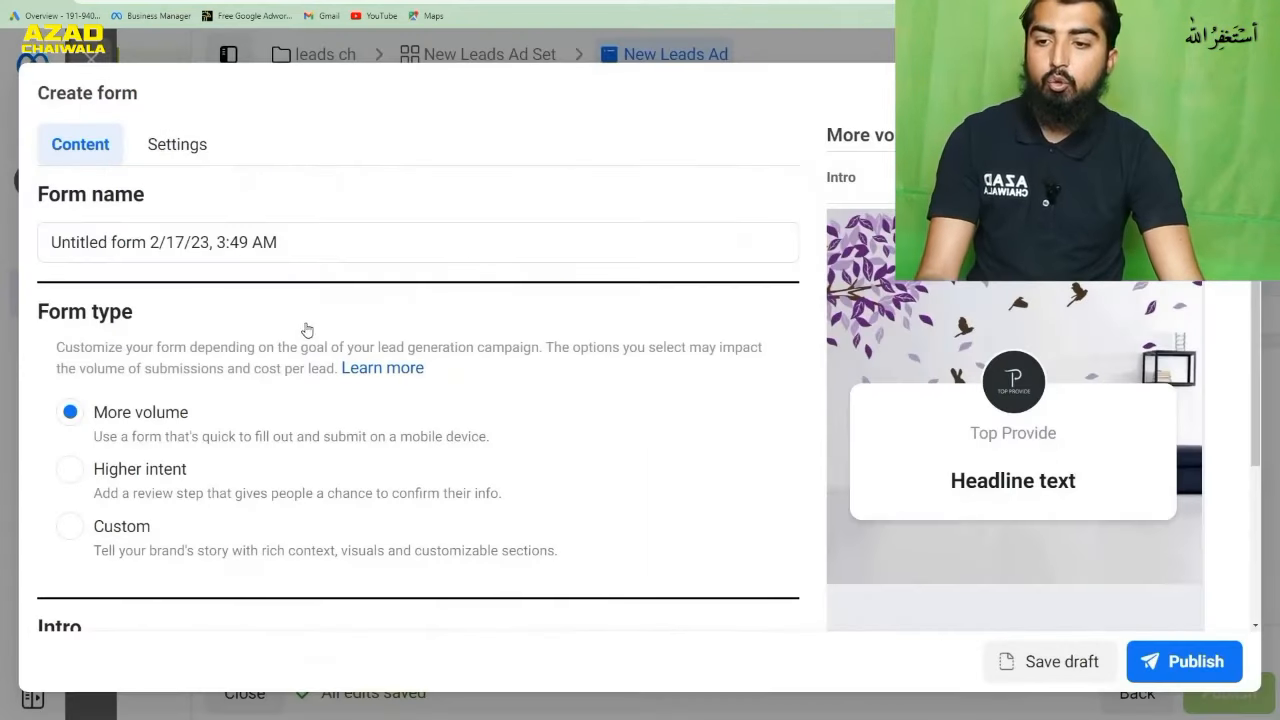
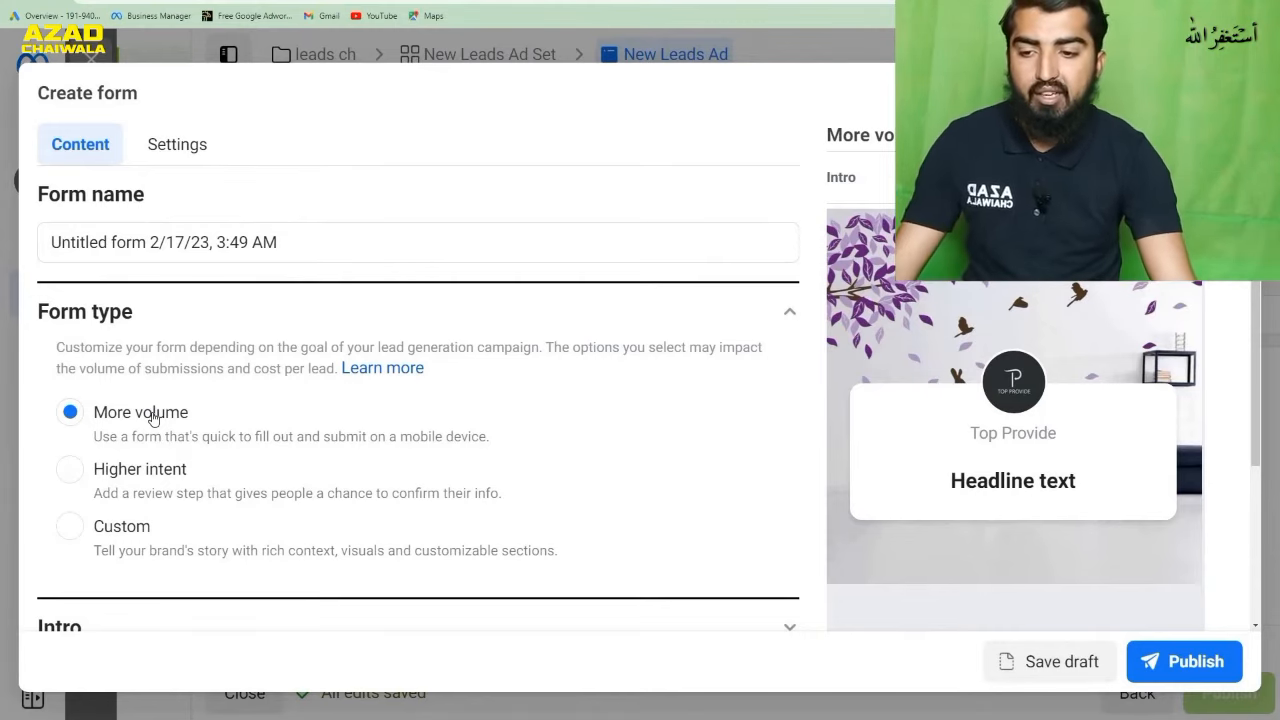
- Look over the form type options and open the intro section's greeting headline for editing
scroll(348, 418, "down", 2)
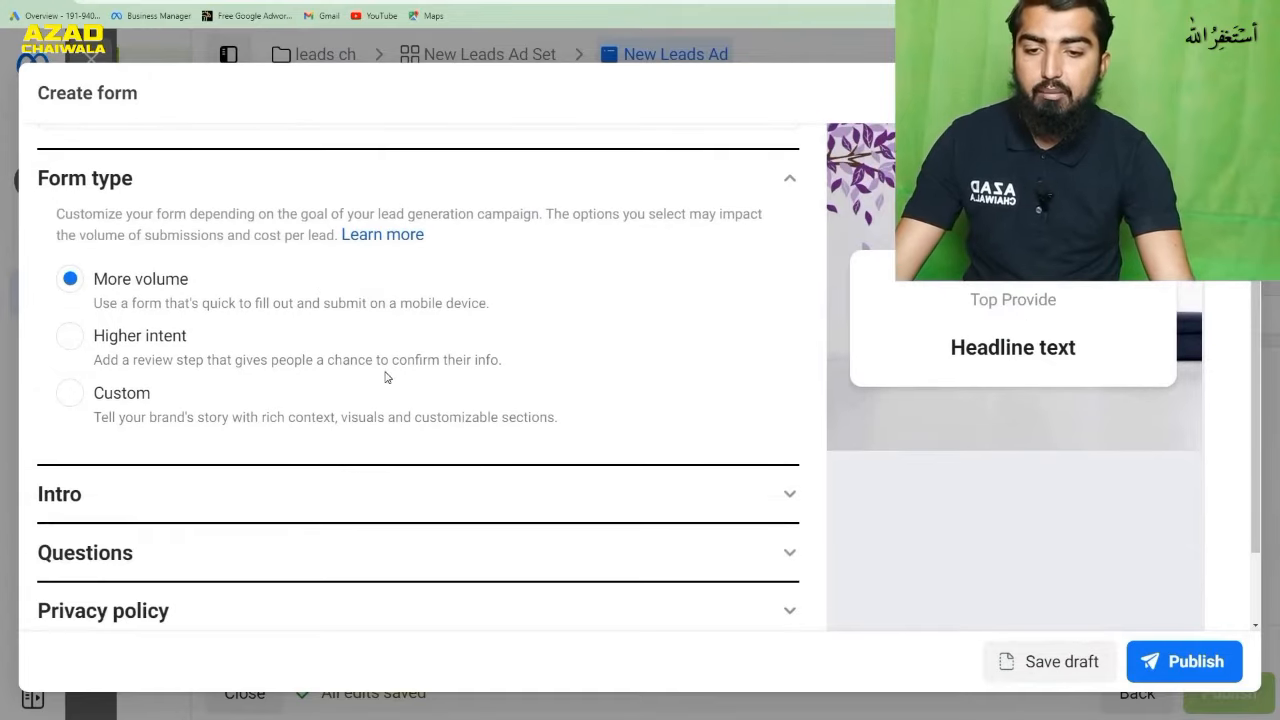
scroll(386, 377, "down", 2)
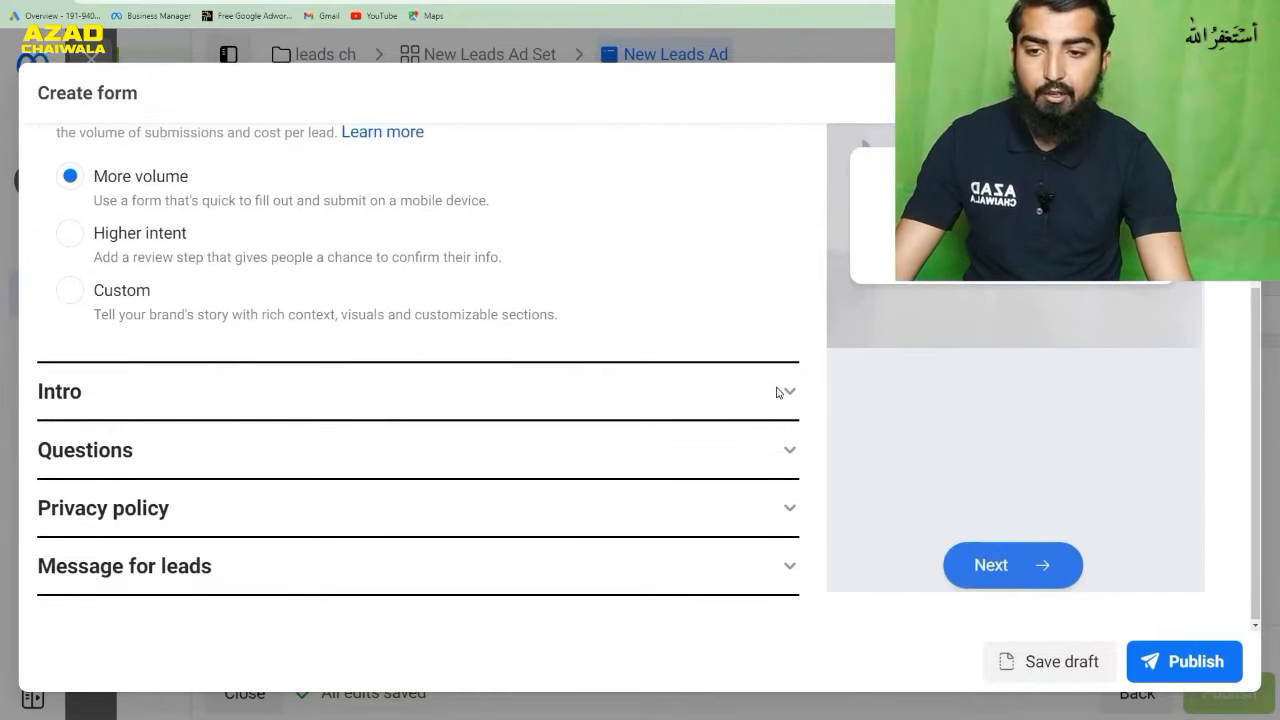
left_click(777, 392)
scroll(557, 394, "down", 2)
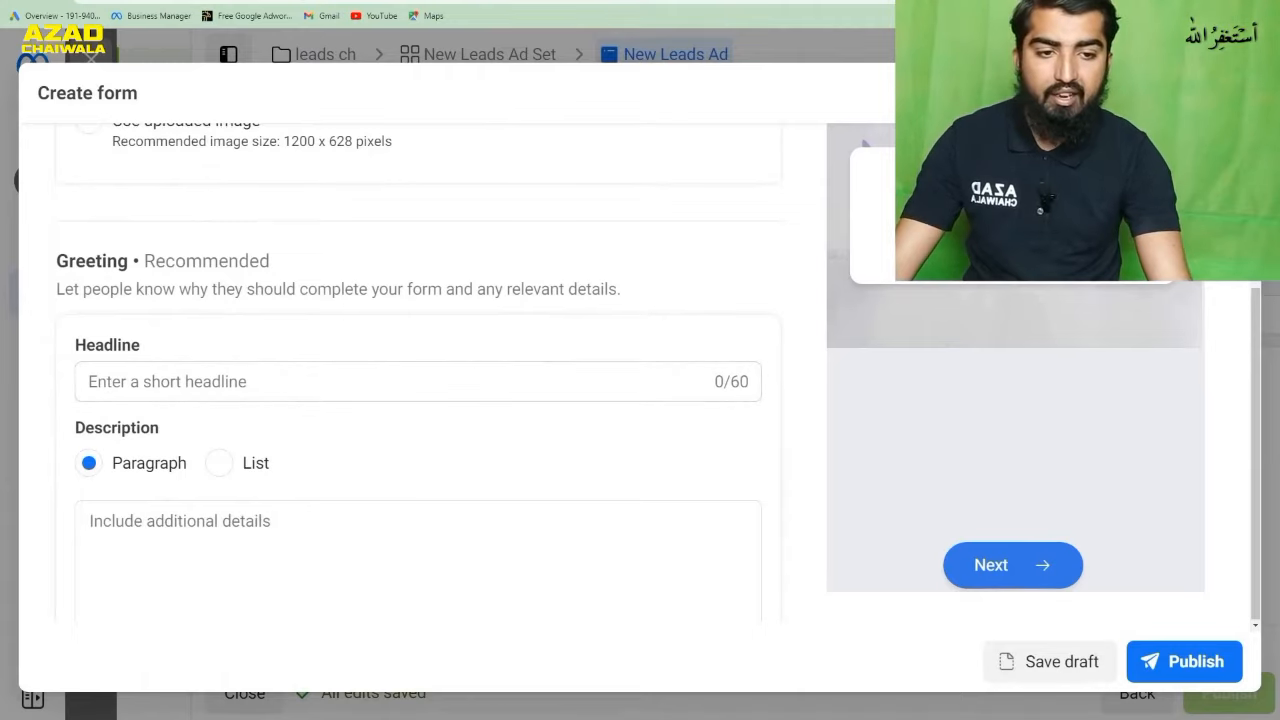
left_click(217, 381)
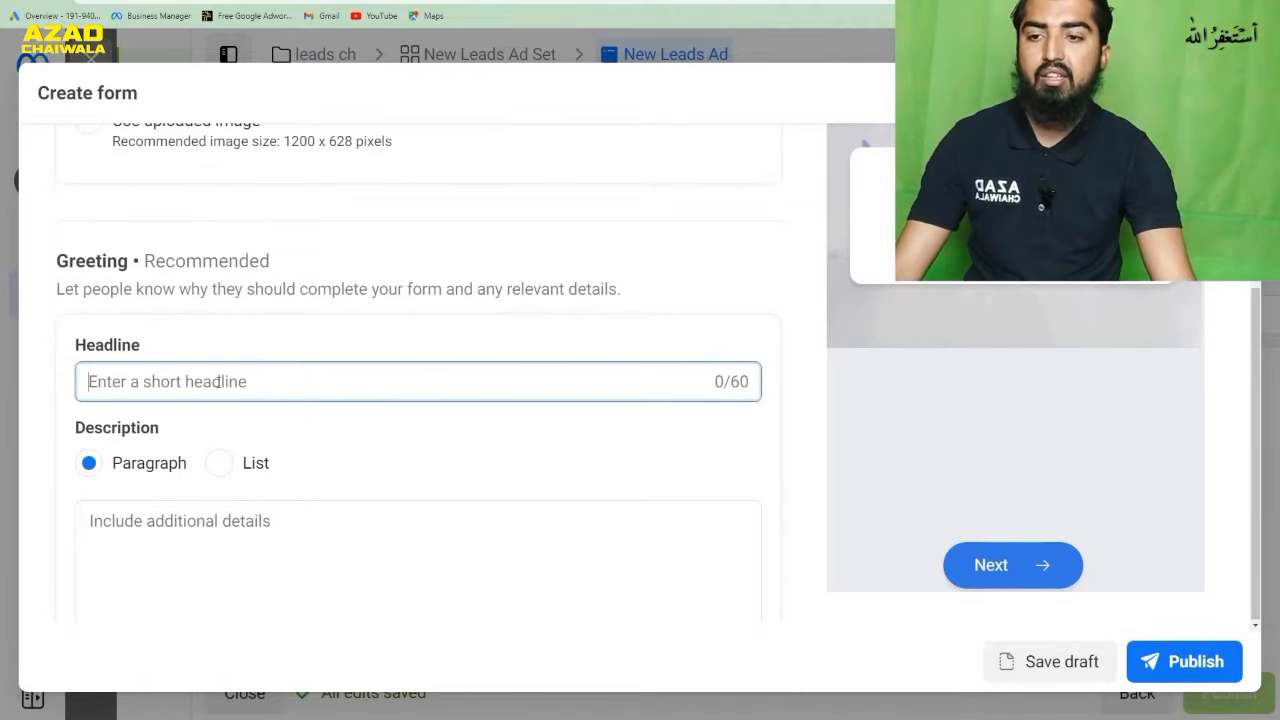
- Open the Azad Chaiwala website in a new browser tab and look through its home page for greeting copy
key("ctrl+t")
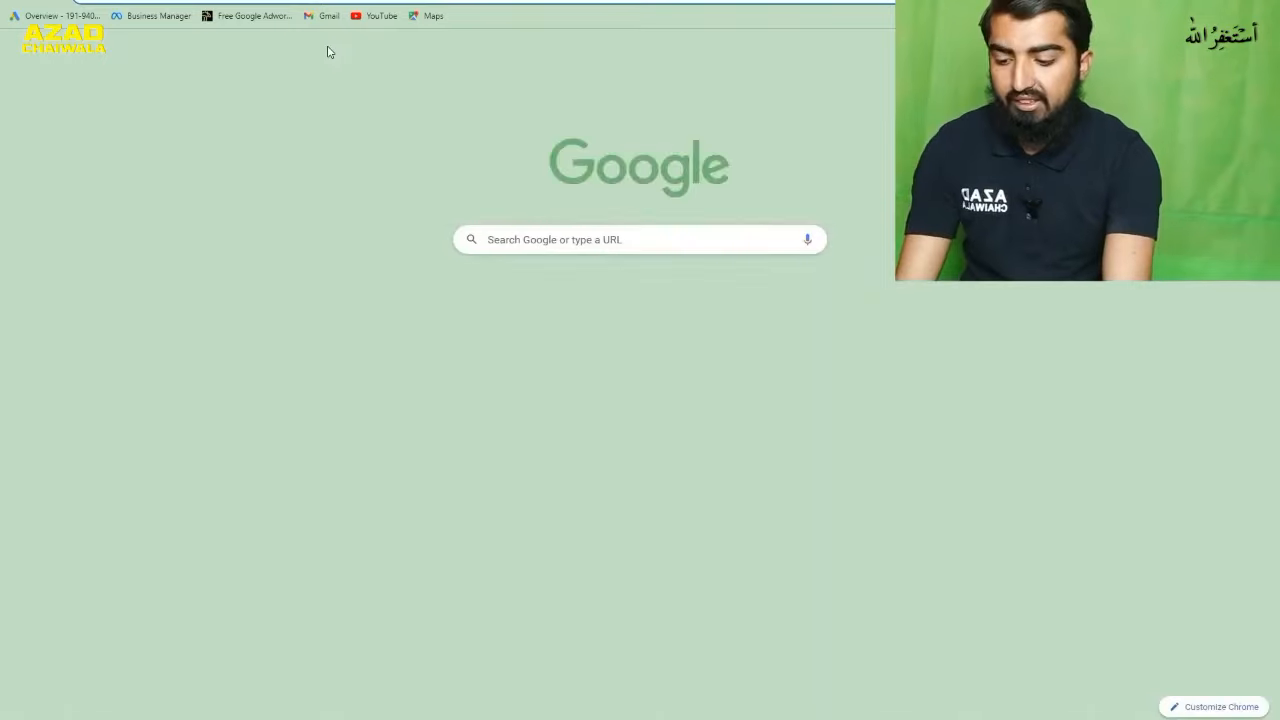
type("azad")
key("Return")
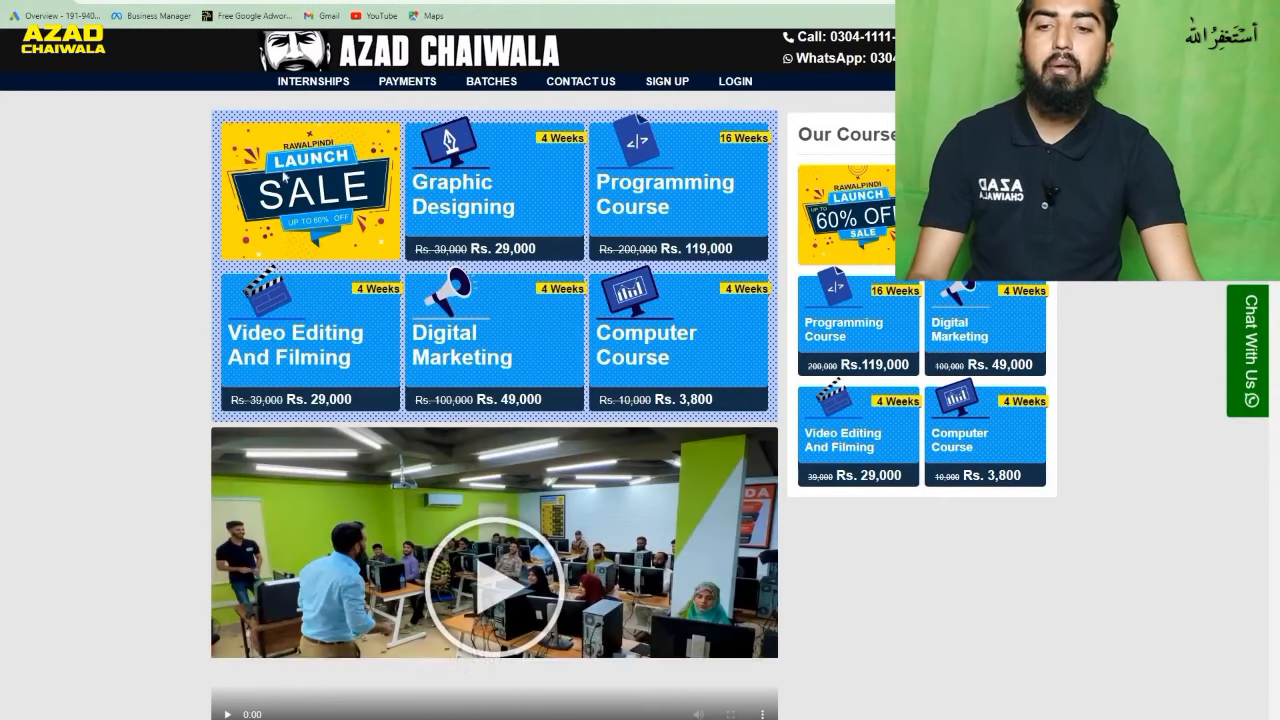
scroll(255, 265, "down", 5)
scroll(255, 264, "down", 10)
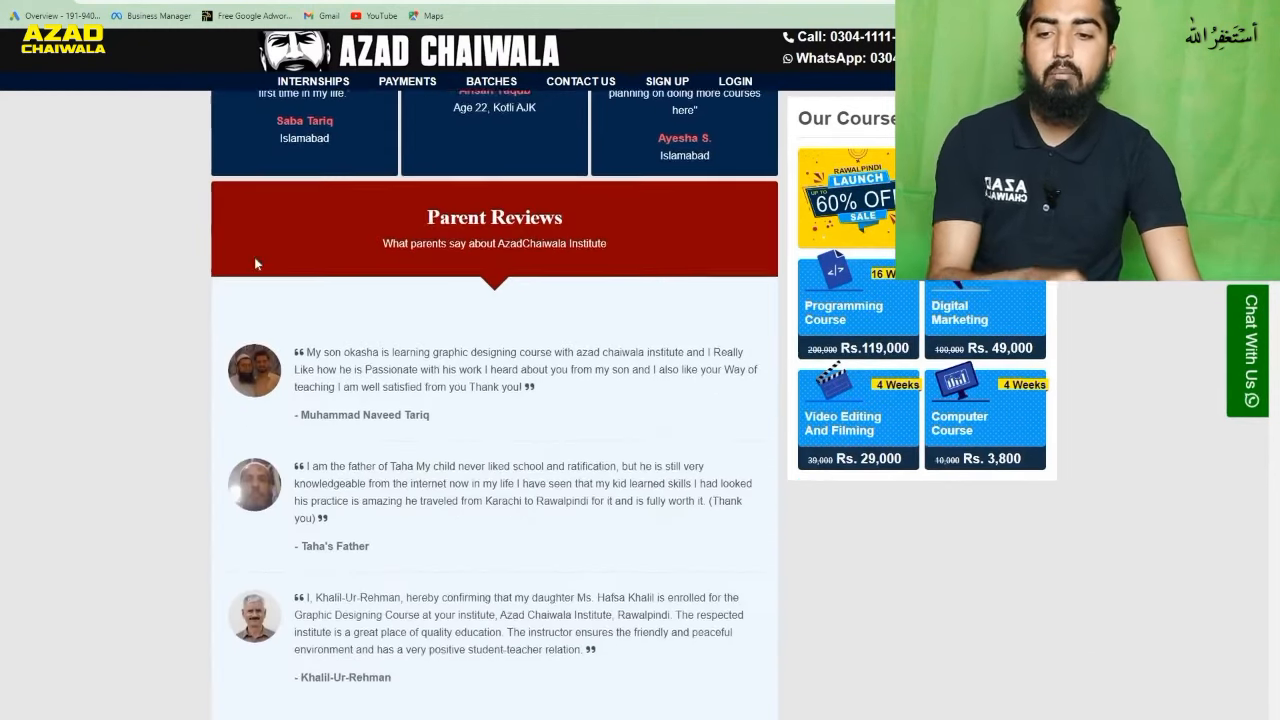
scroll(255, 264, "down", 10)
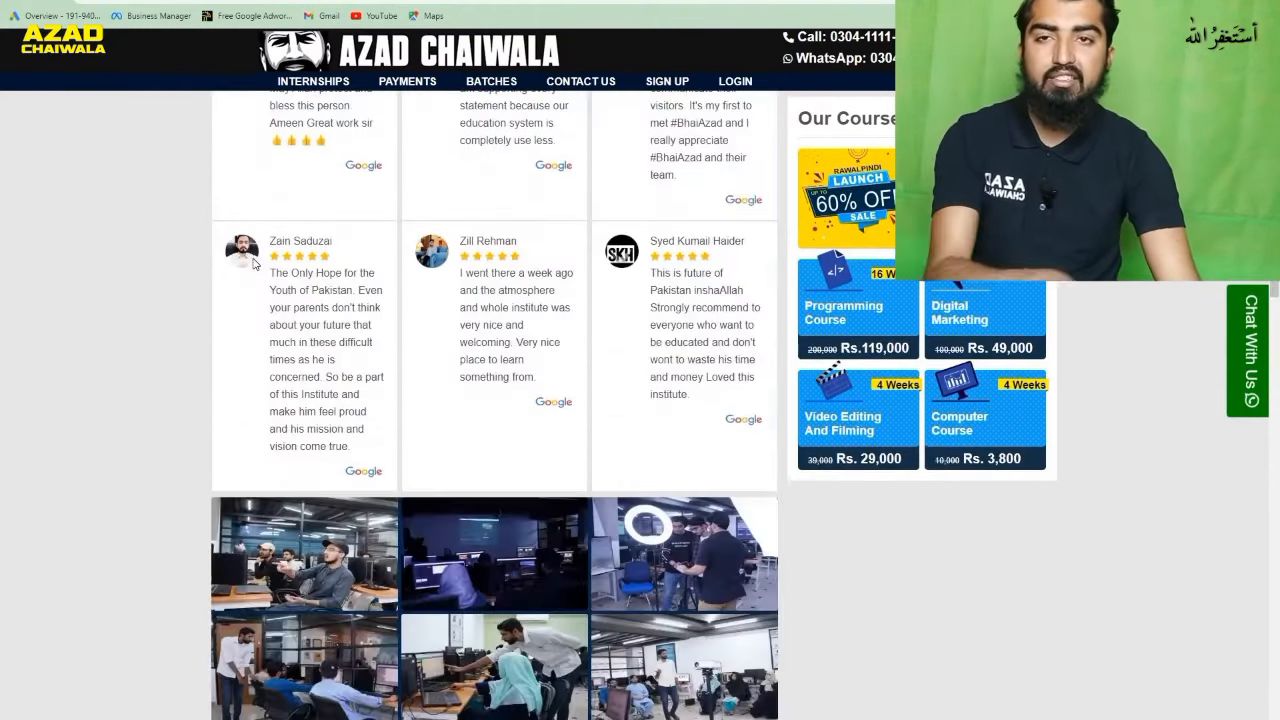
scroll(255, 262, "down", 10)
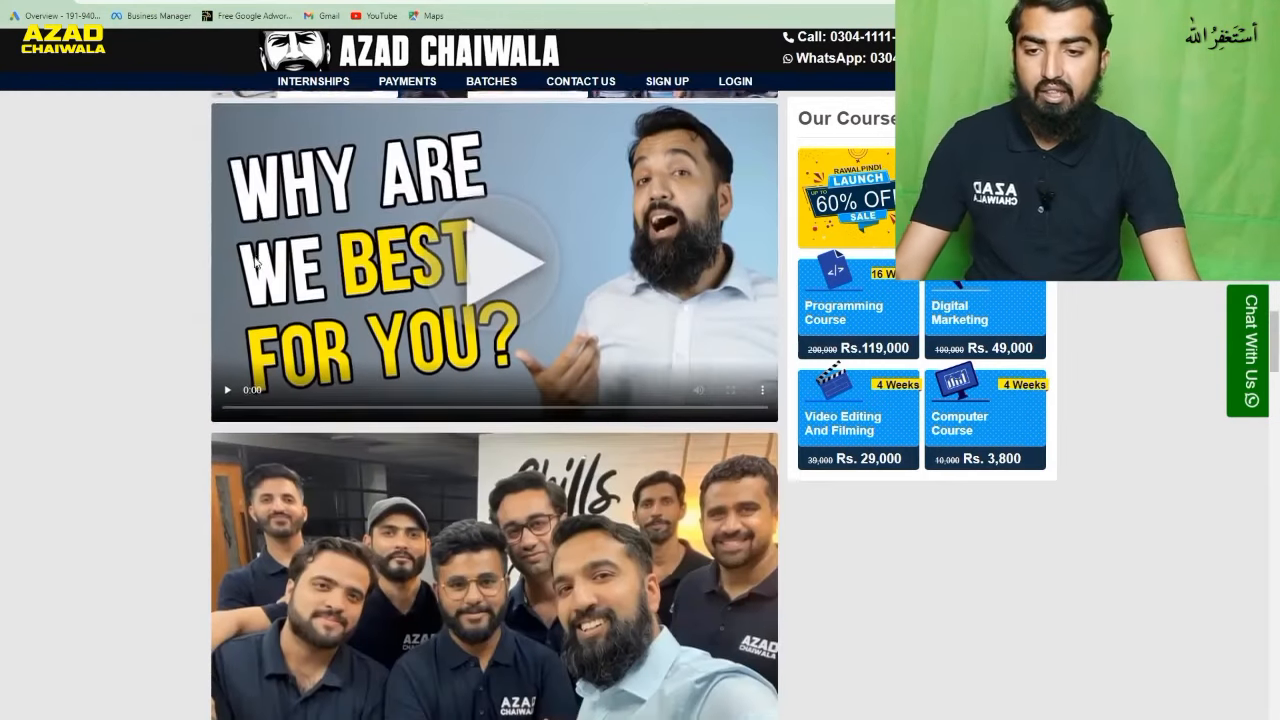
scroll(255, 262, "down", 10)
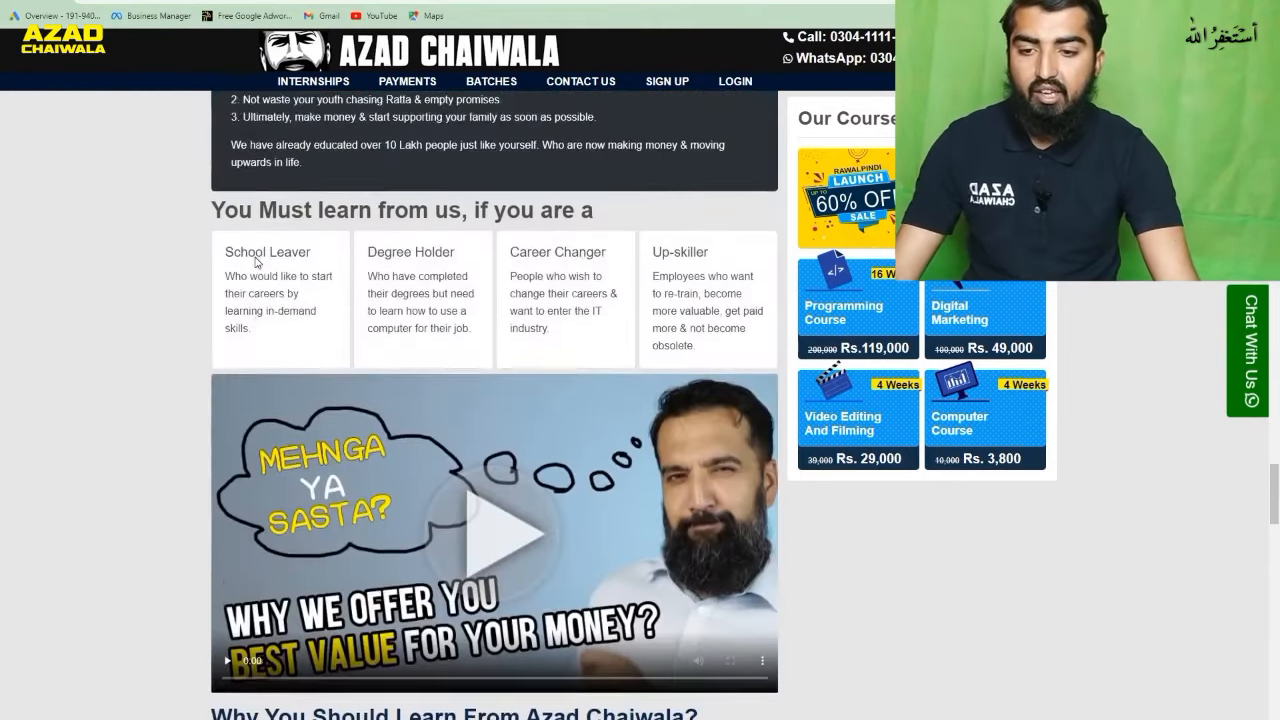
scroll(255, 262, "down", 10)
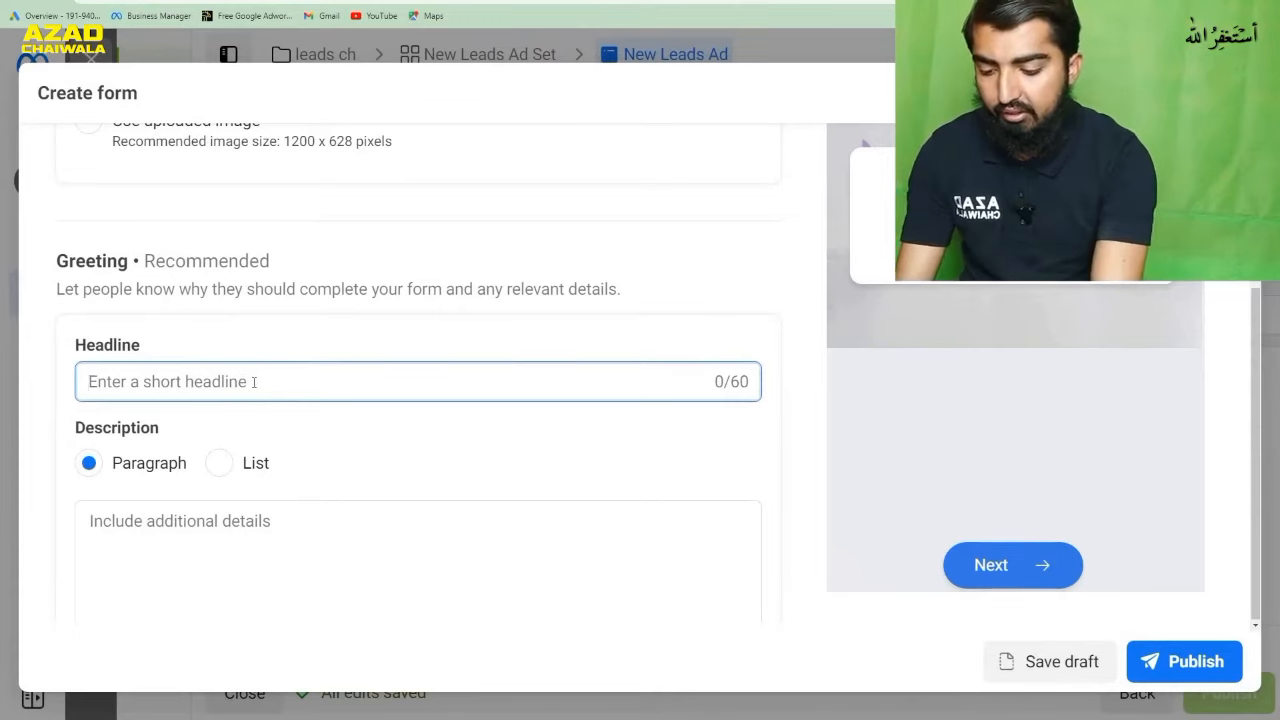
- Set the form's greeting headline to "Free Digital Marketing Course"
type("Free Di")
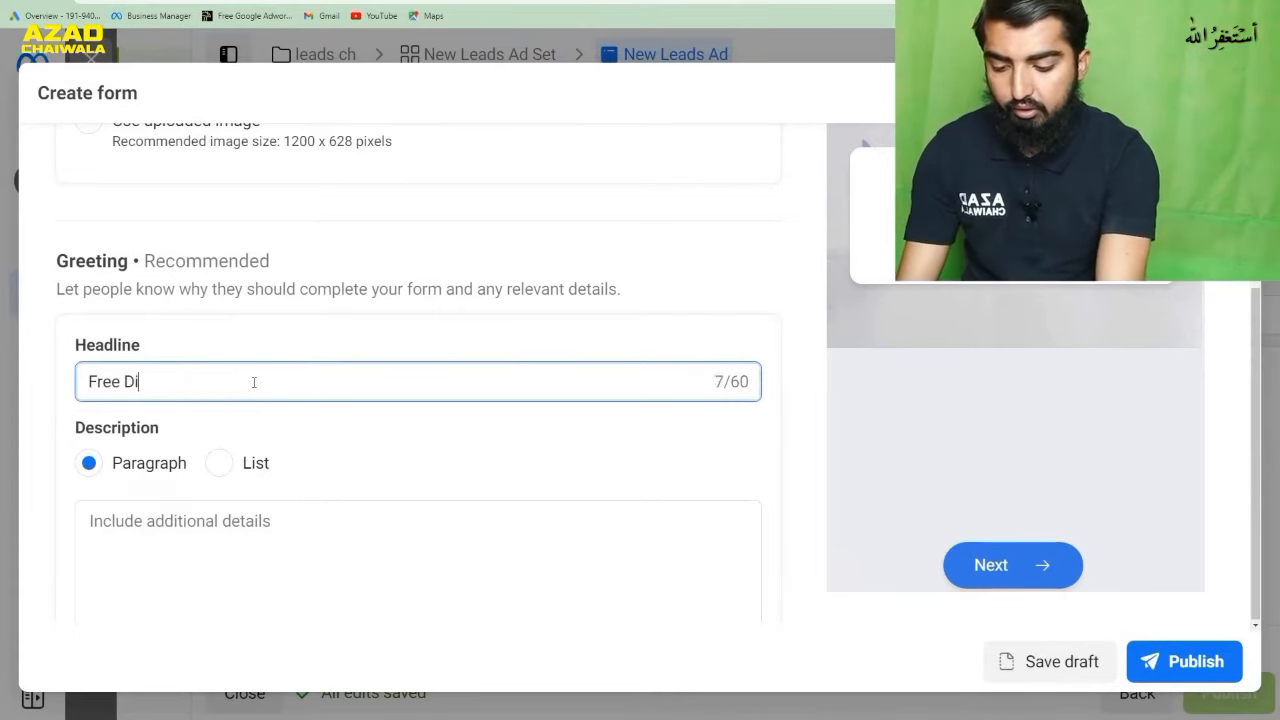
type("gital Marketing ")
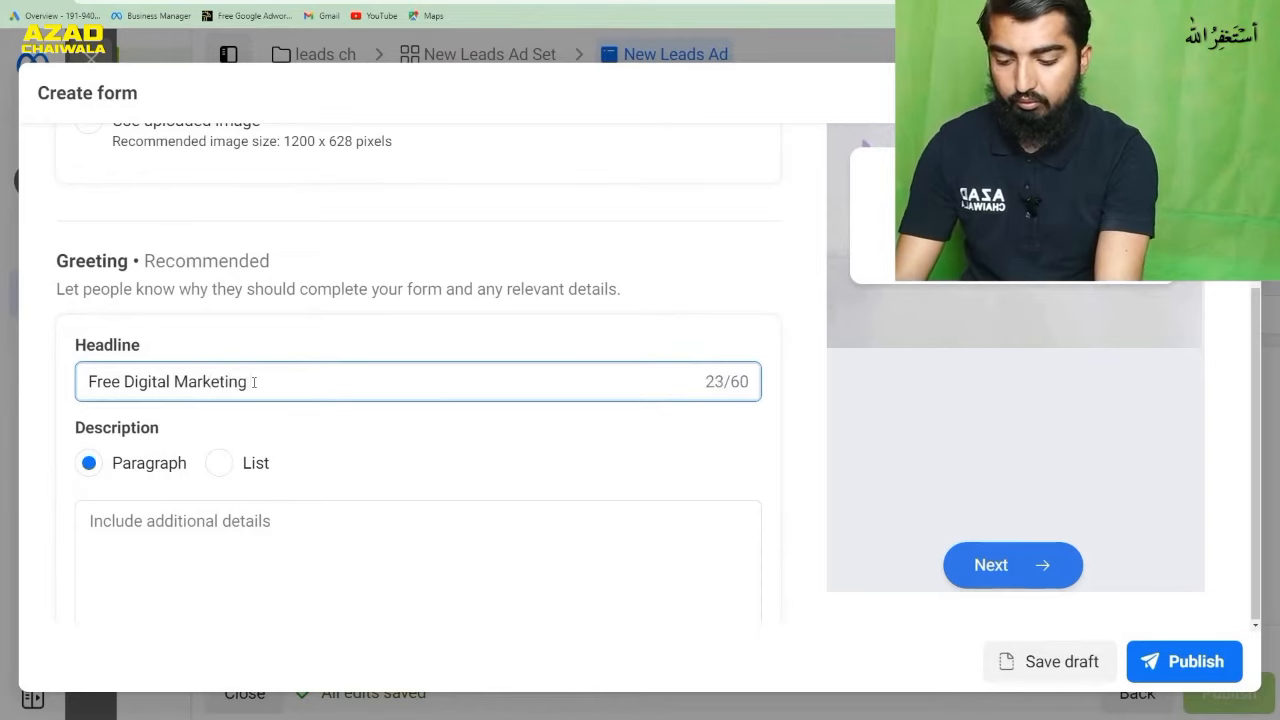
type("Course")
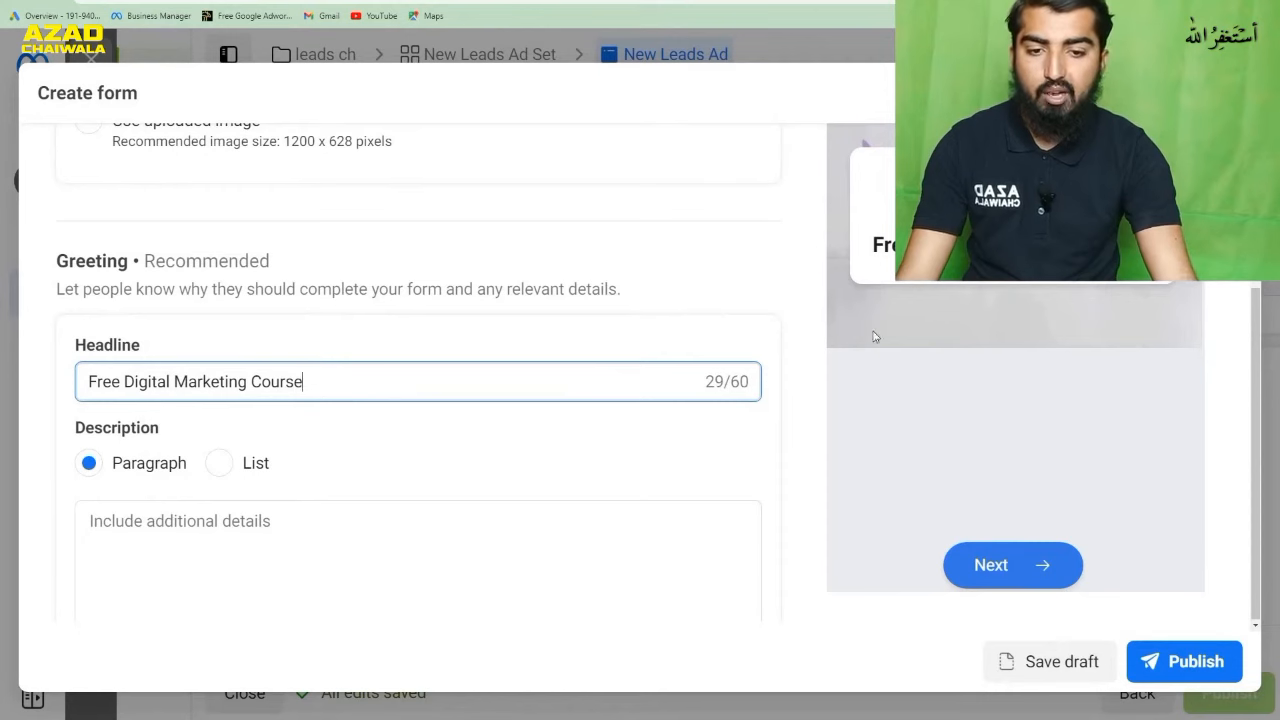
left_click(767, 455)
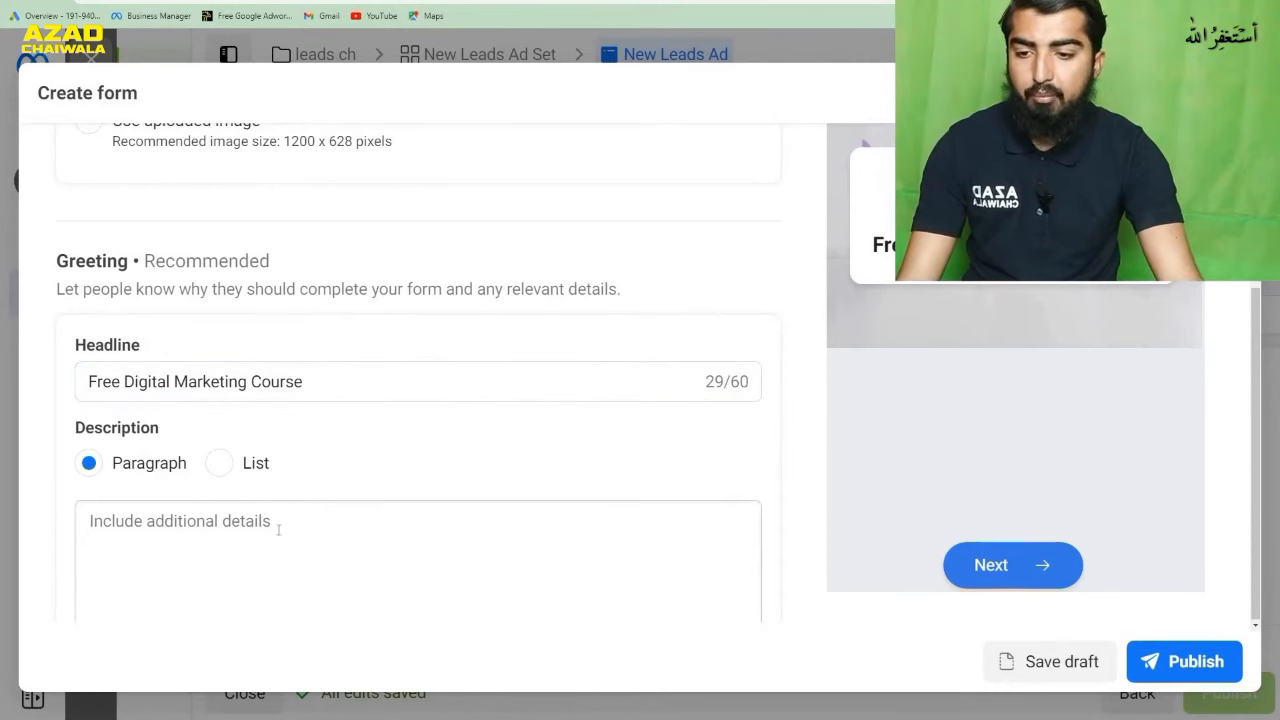
- Copy the website text from "Don't waste your time" to "3 weeks to a few months" into the greeting's paragraph description
left_click(150, 528)
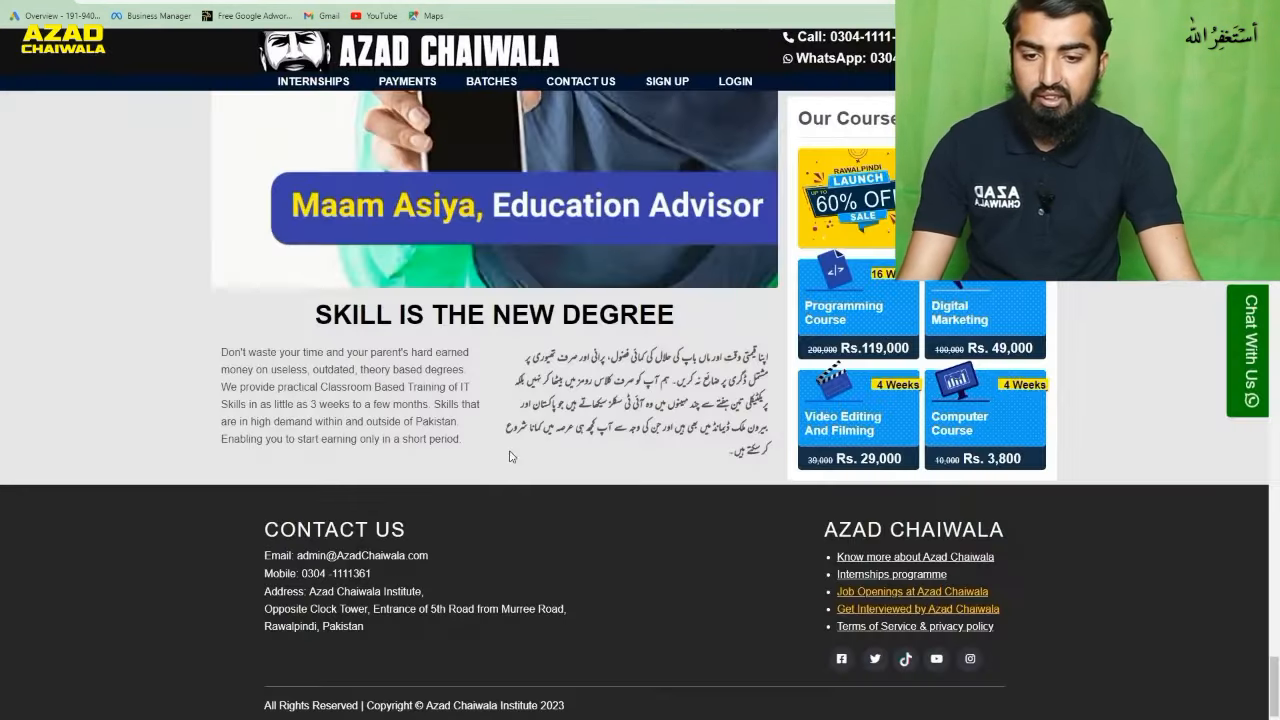
left_click_drag(474, 457, 368, 434)
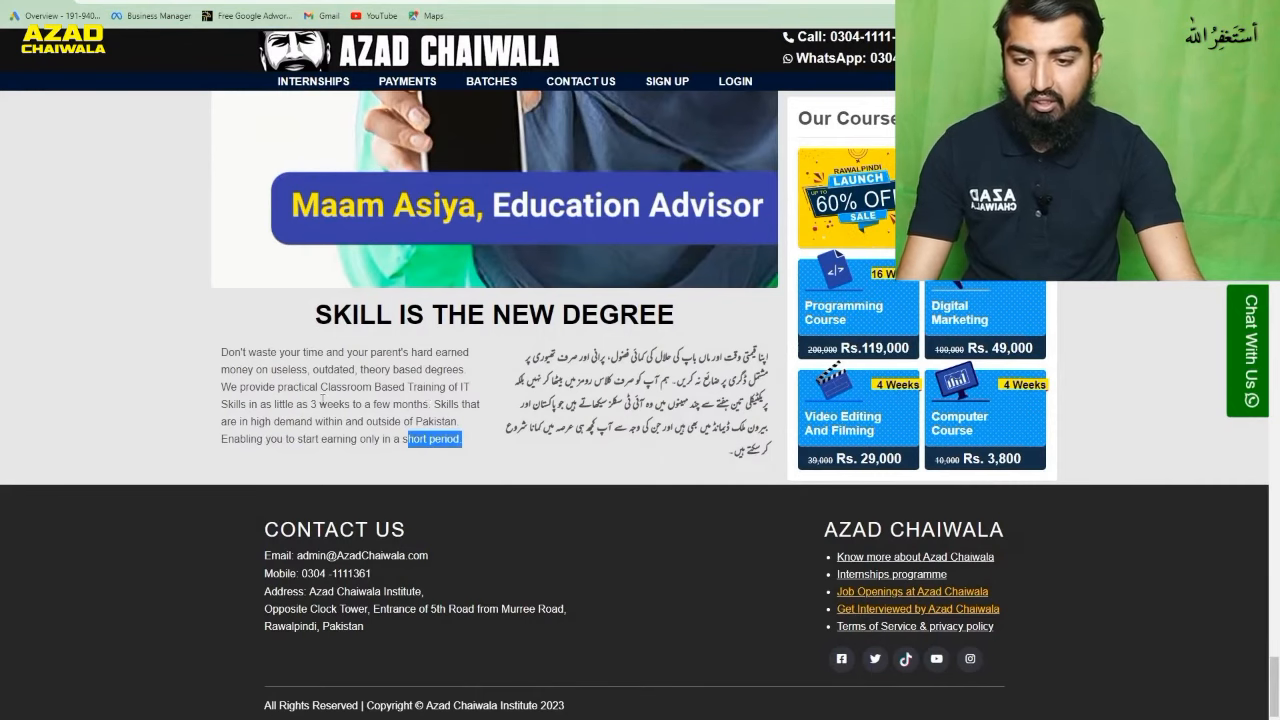
left_click_drag(428, 404, 221, 350)
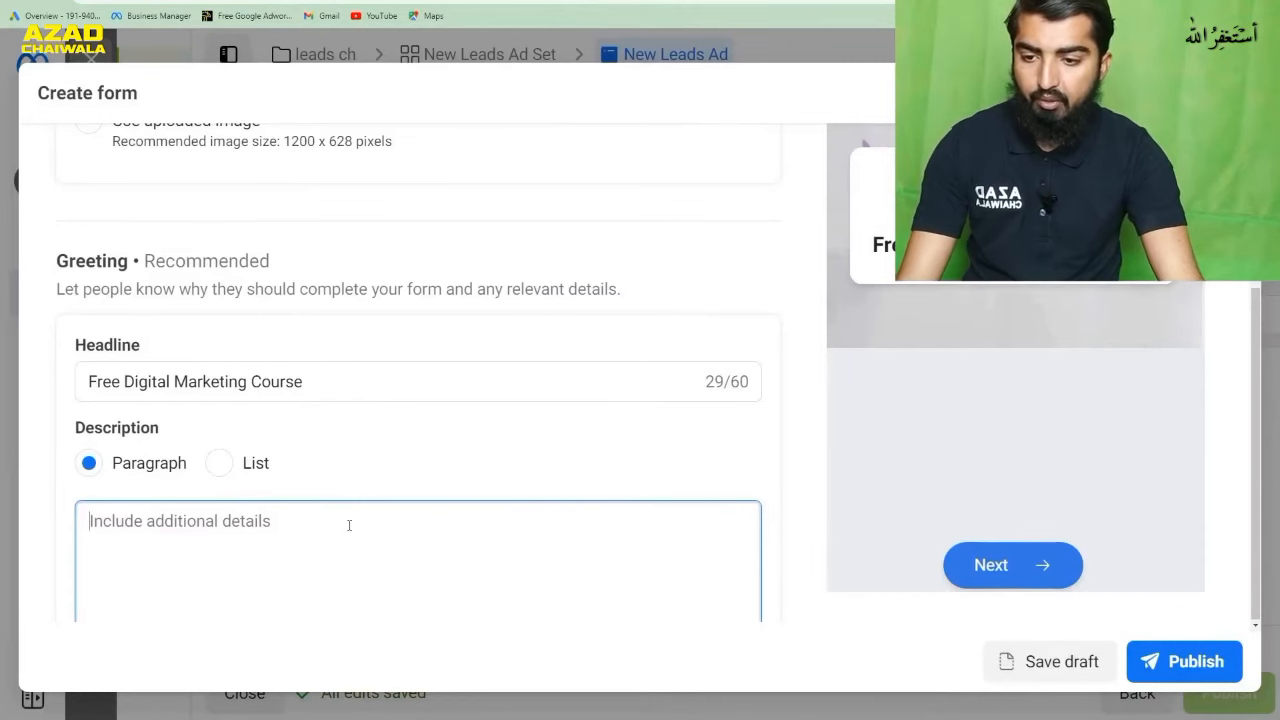
type("Don't waste your time and your parent's hard earned money on useless, outdated, theory based degrees. We provide practical Classroom Based Training of IT Skills in as little as 3 weeks to a few months")
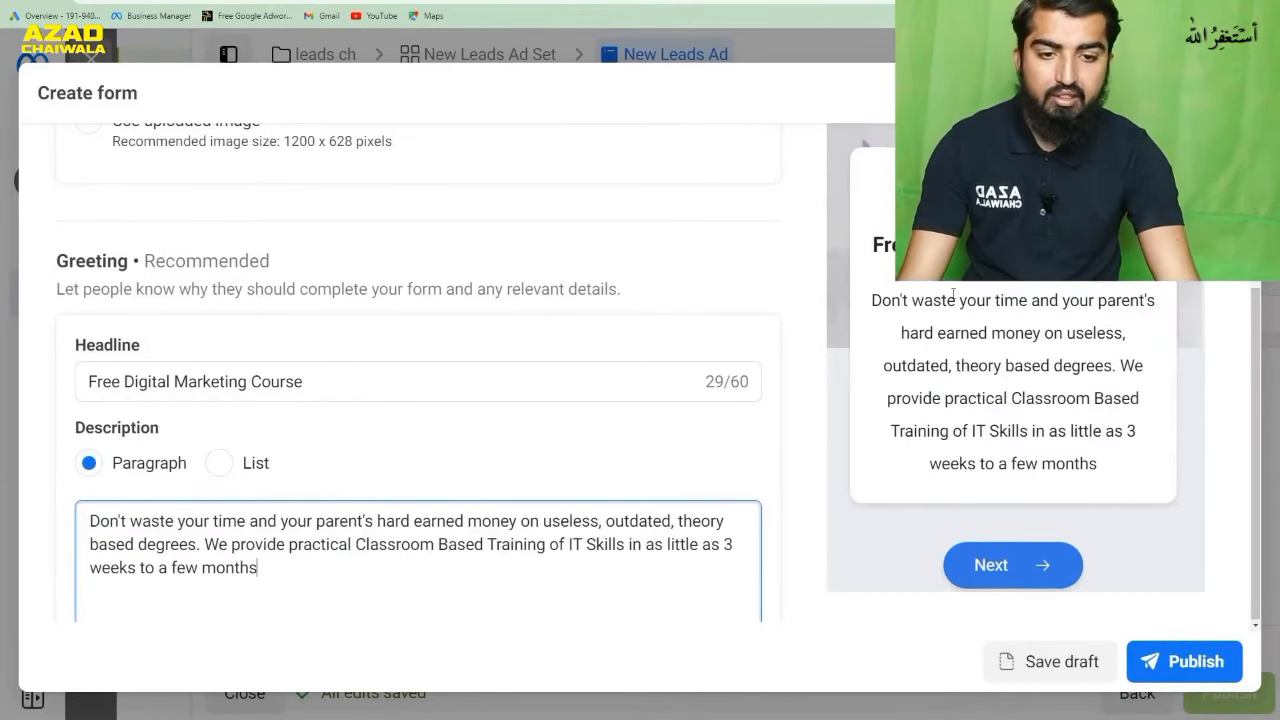
scroll(768, 403, "down", 3)
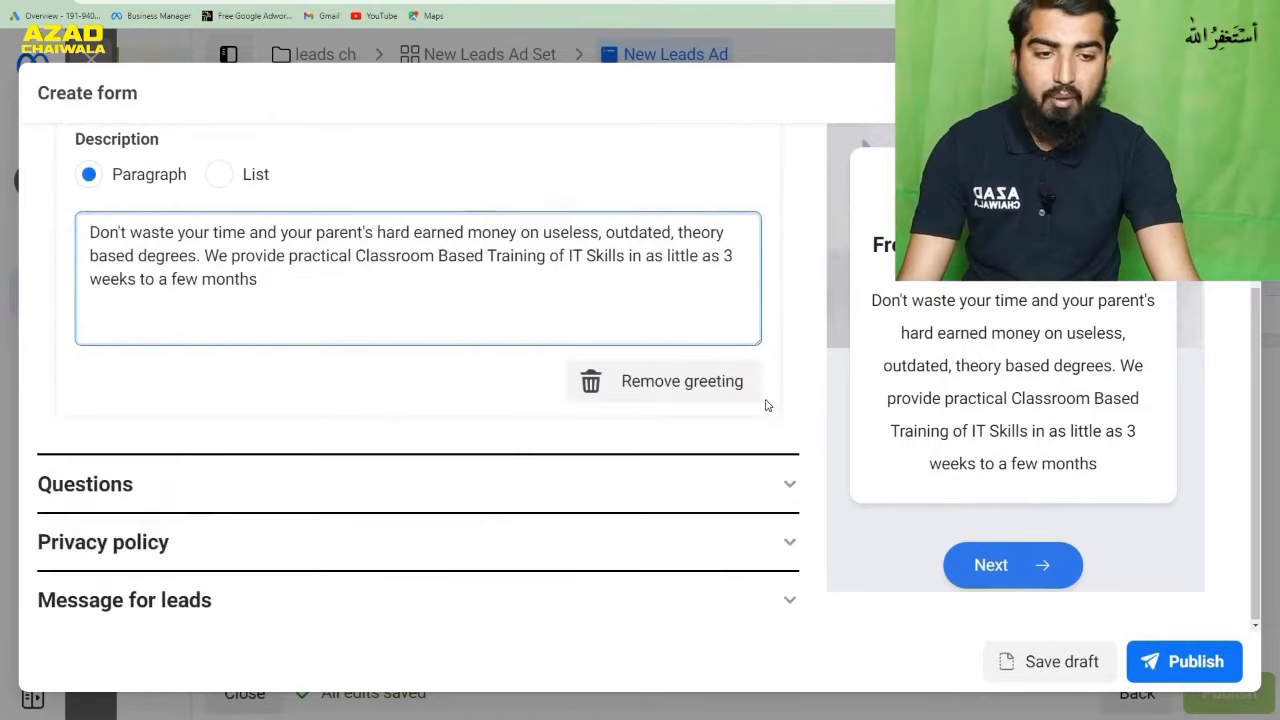
scroll(1033, 366, "up", 3)
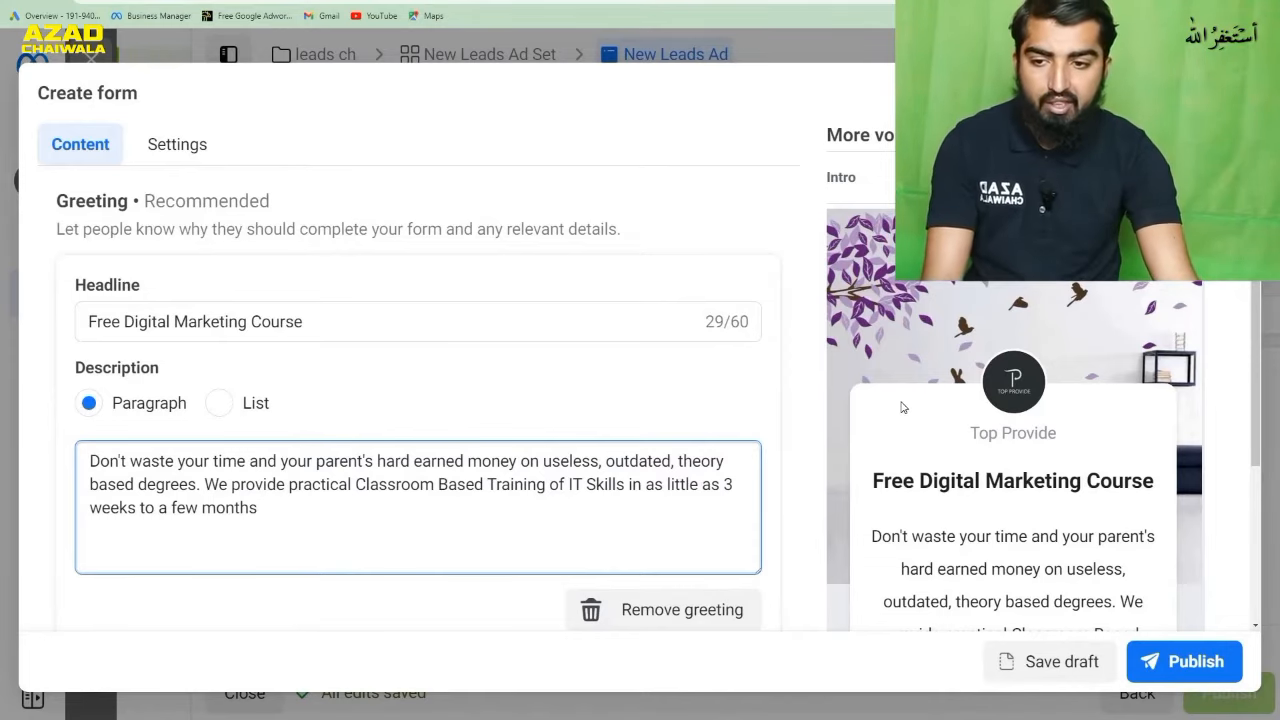
- Add a short answer custom question to the form's Questions section
scroll(900, 450, "down", 2)
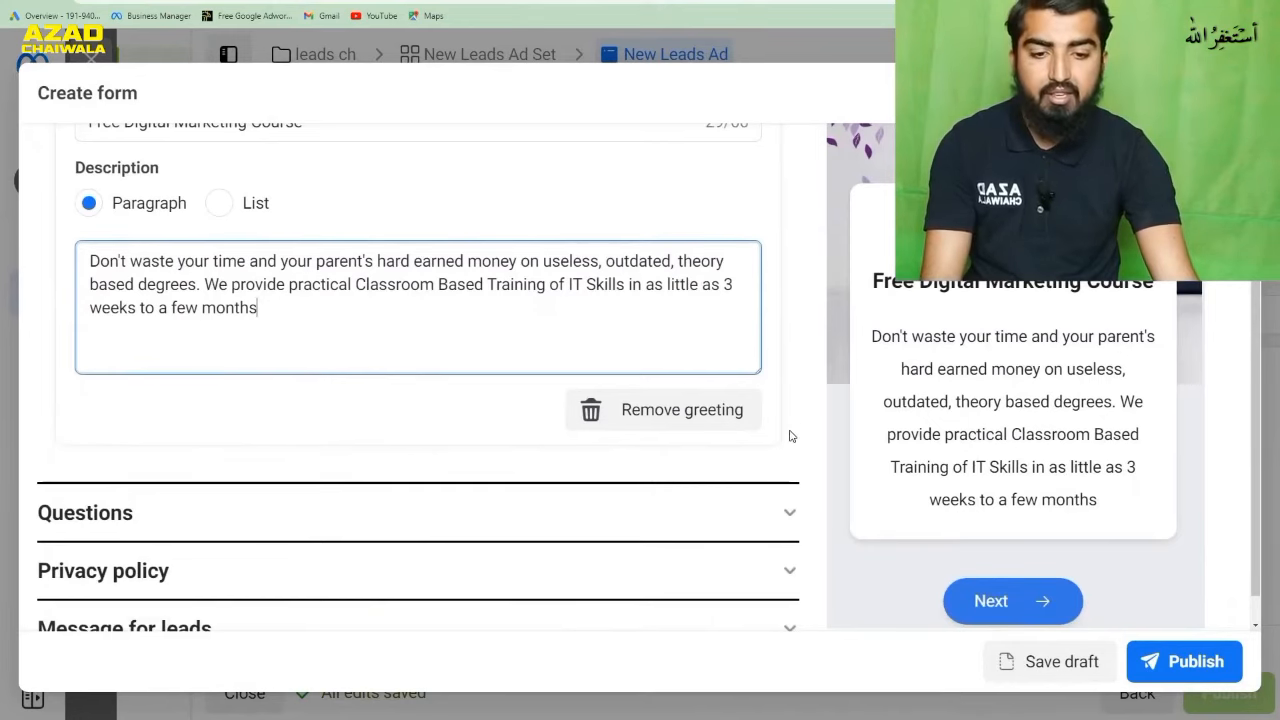
left_click(780, 517)
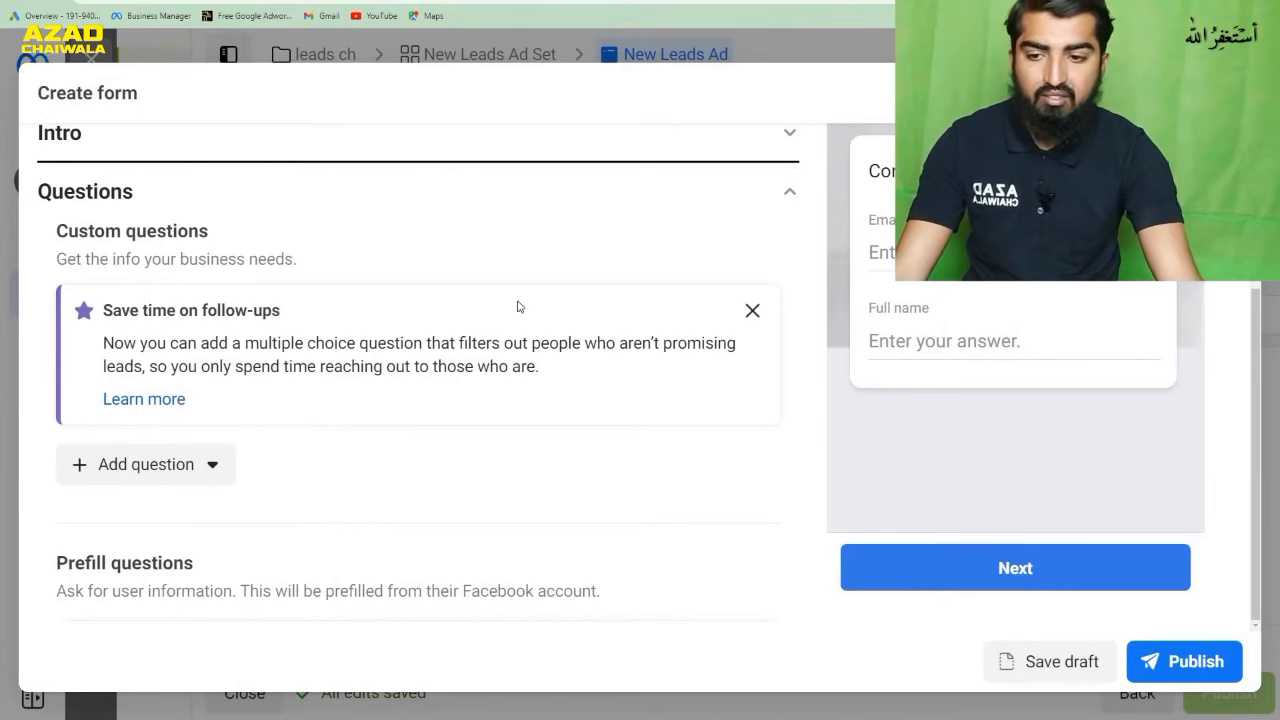
scroll(524, 403, "down", 1)
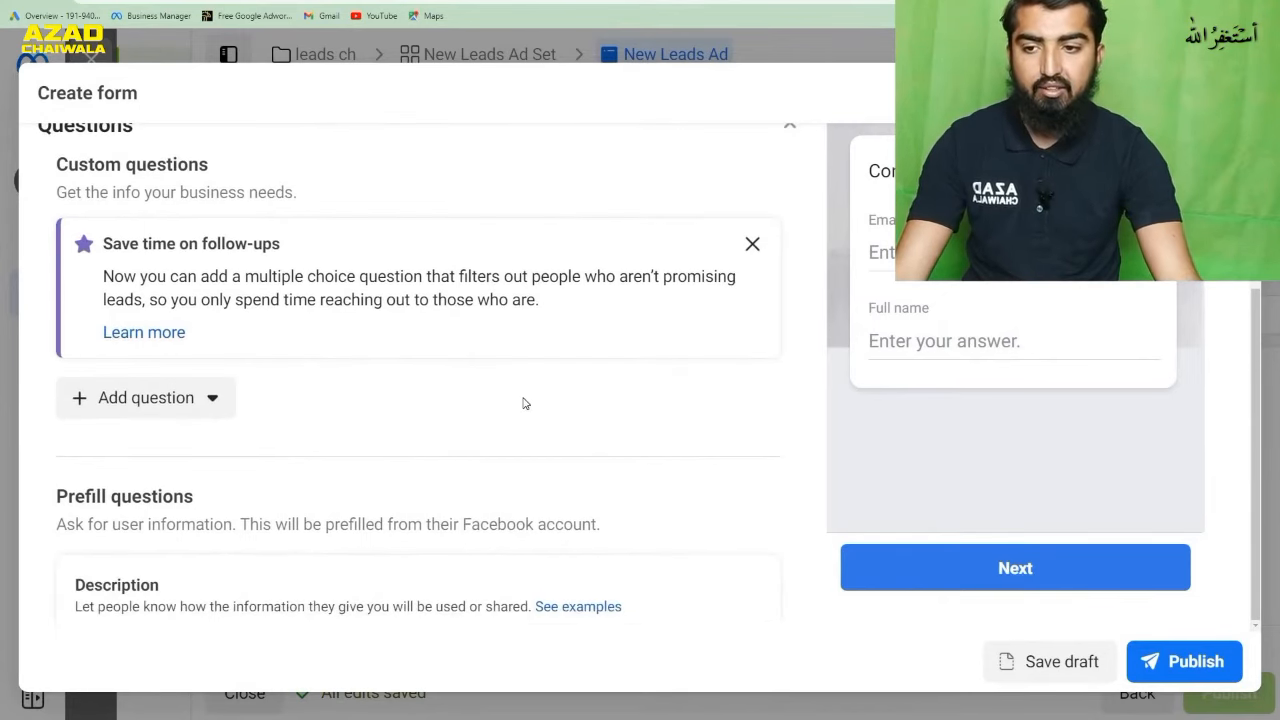
left_click(193, 403)
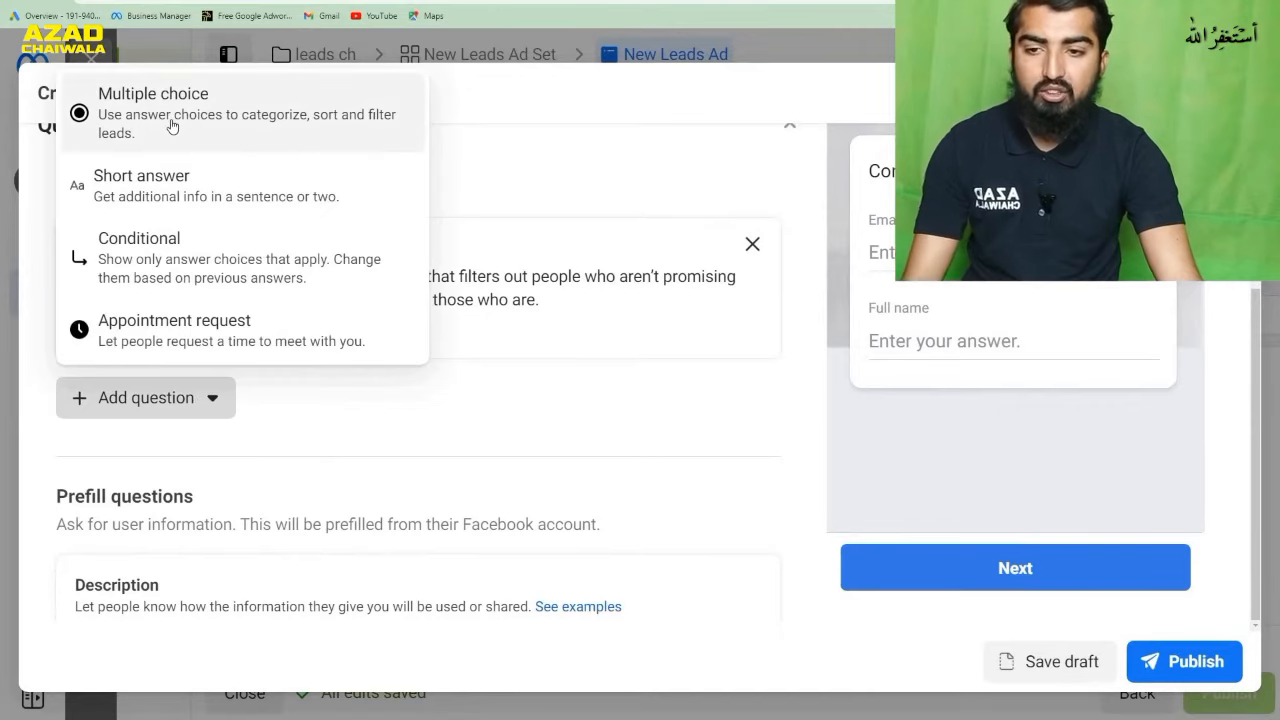
left_click(163, 201)
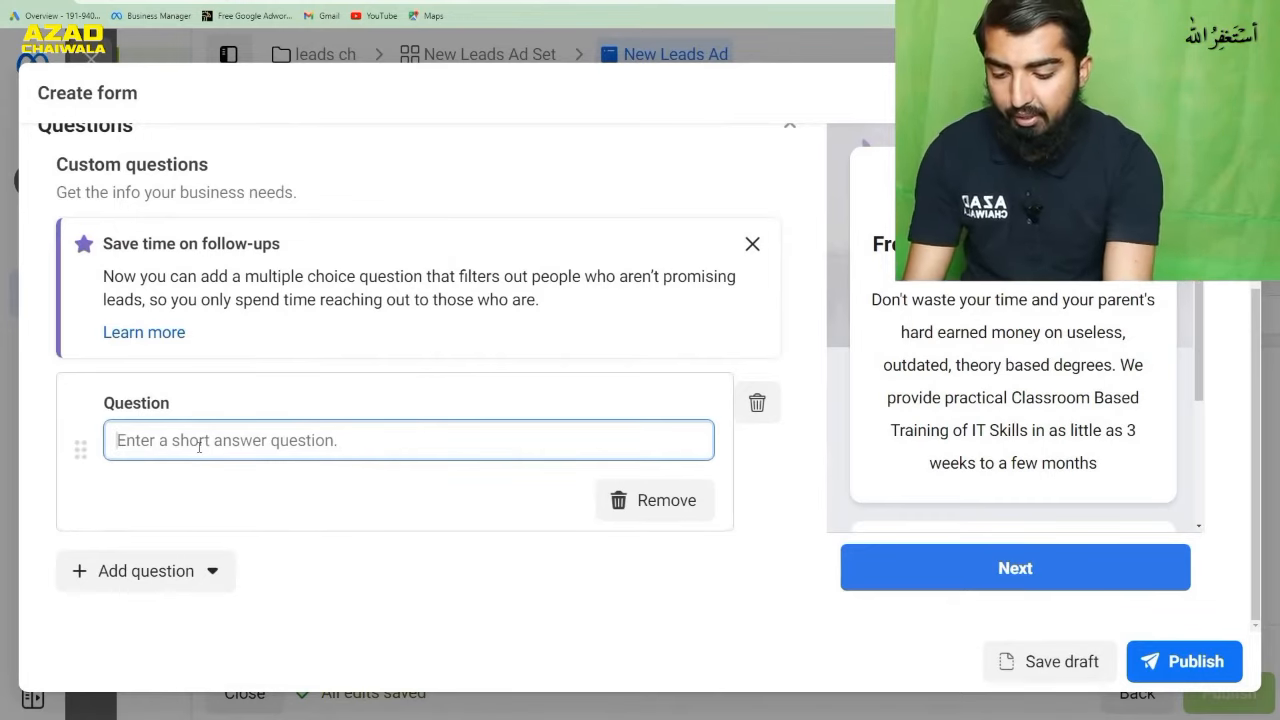
- Set the short answer question's text to "What is Your Previous Experience."
type("What is ")
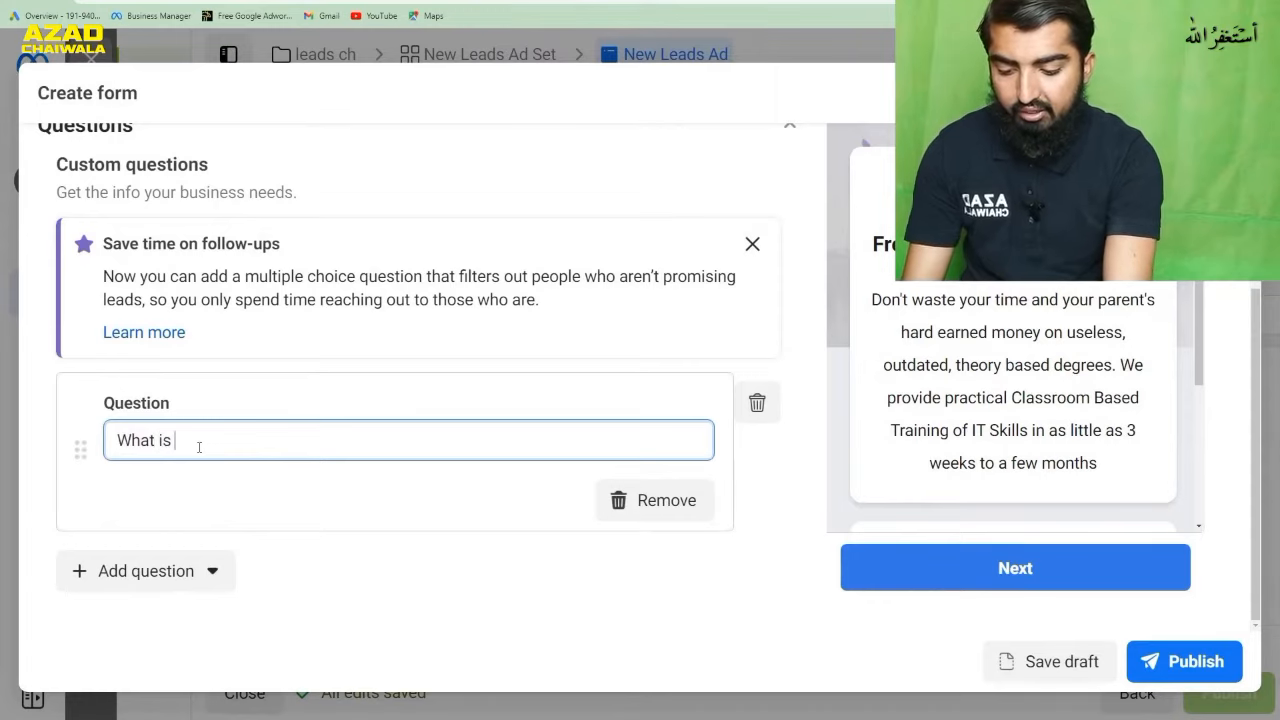
type("Your P")
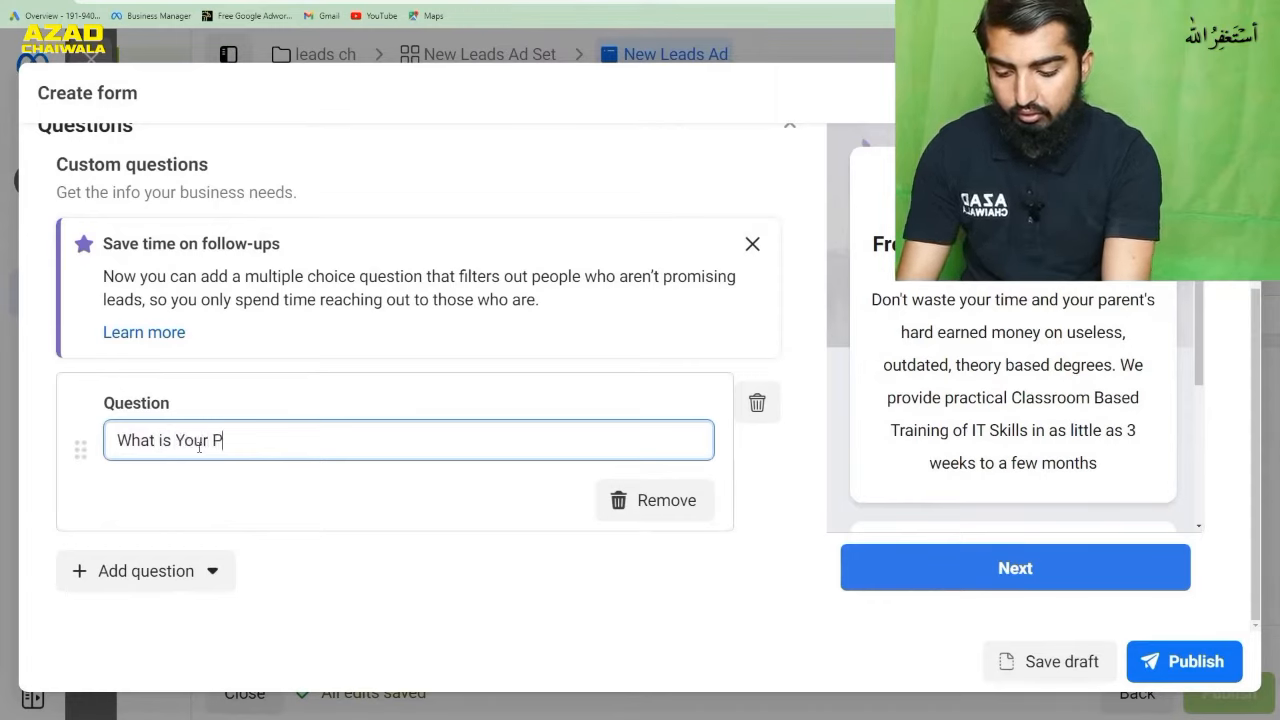
type("revious")
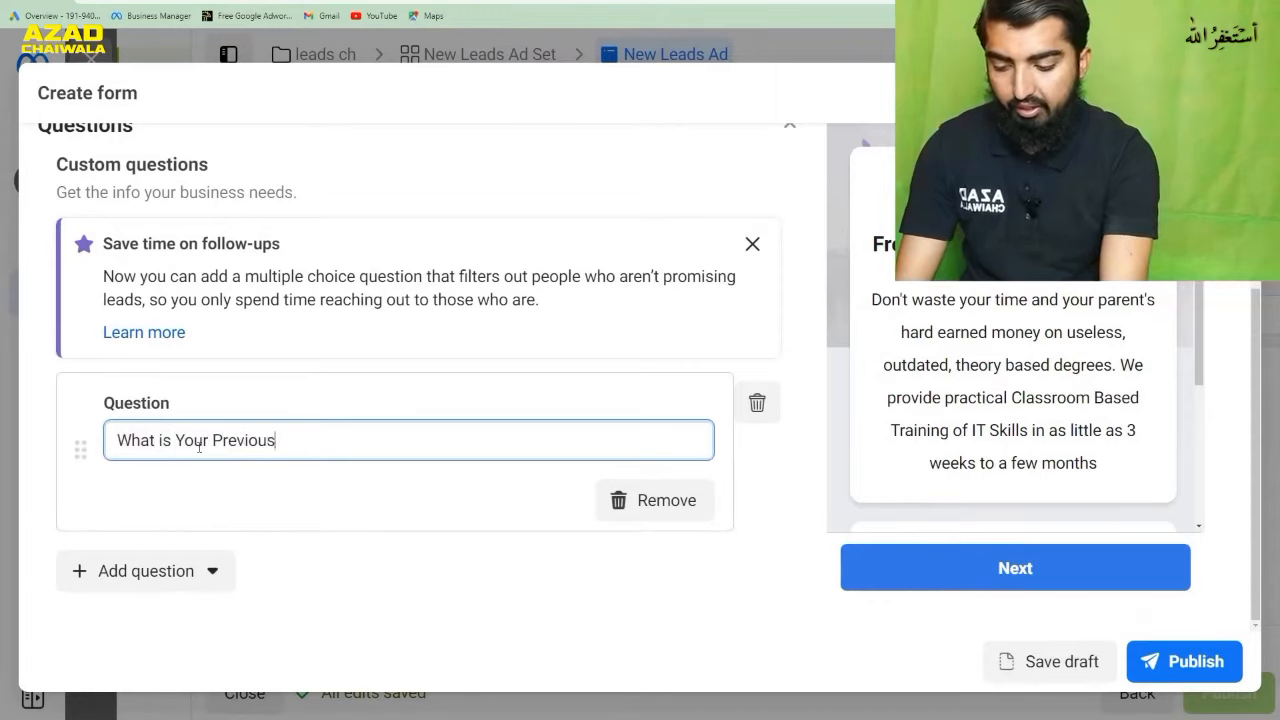
type(" Experi")
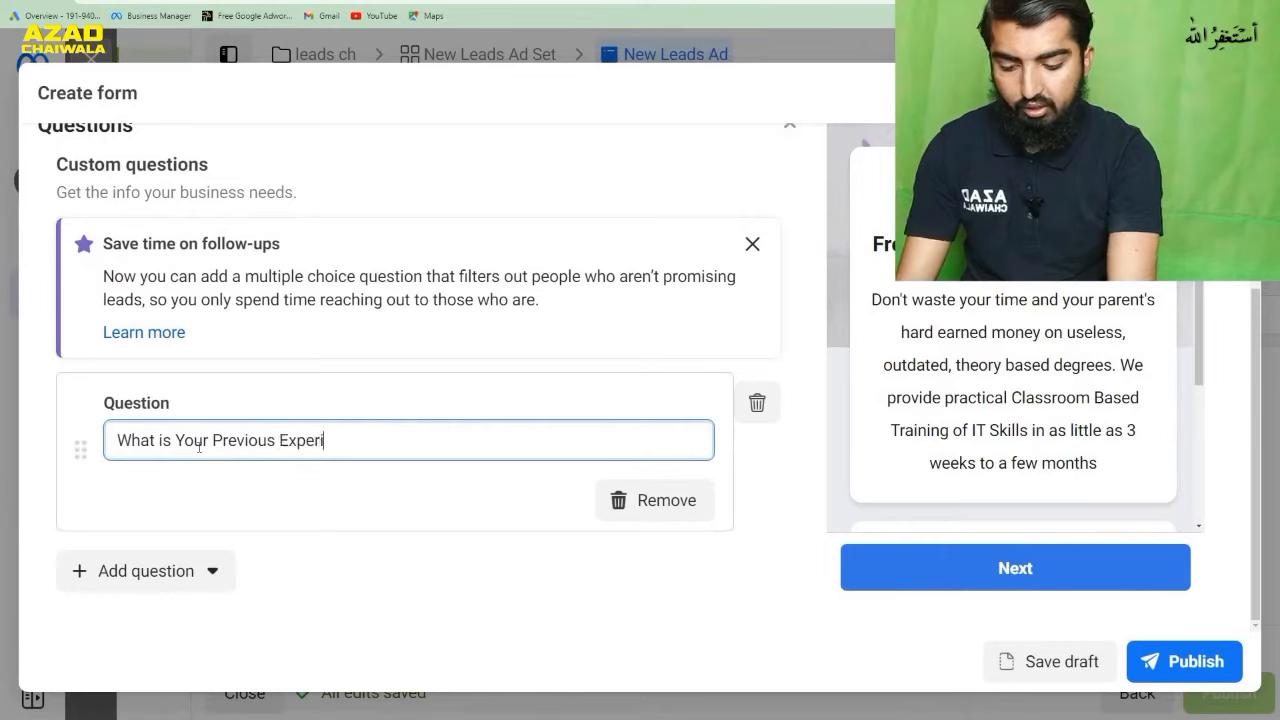
type("ence.")
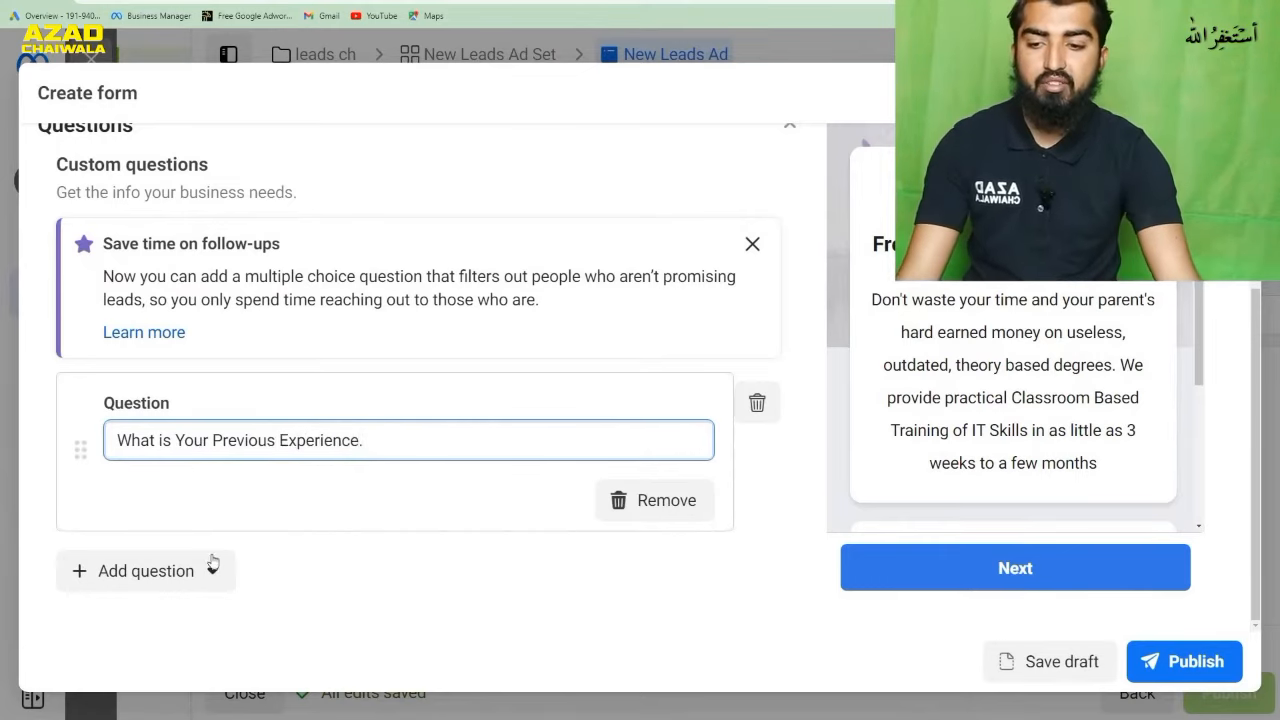
left_click(417, 567)
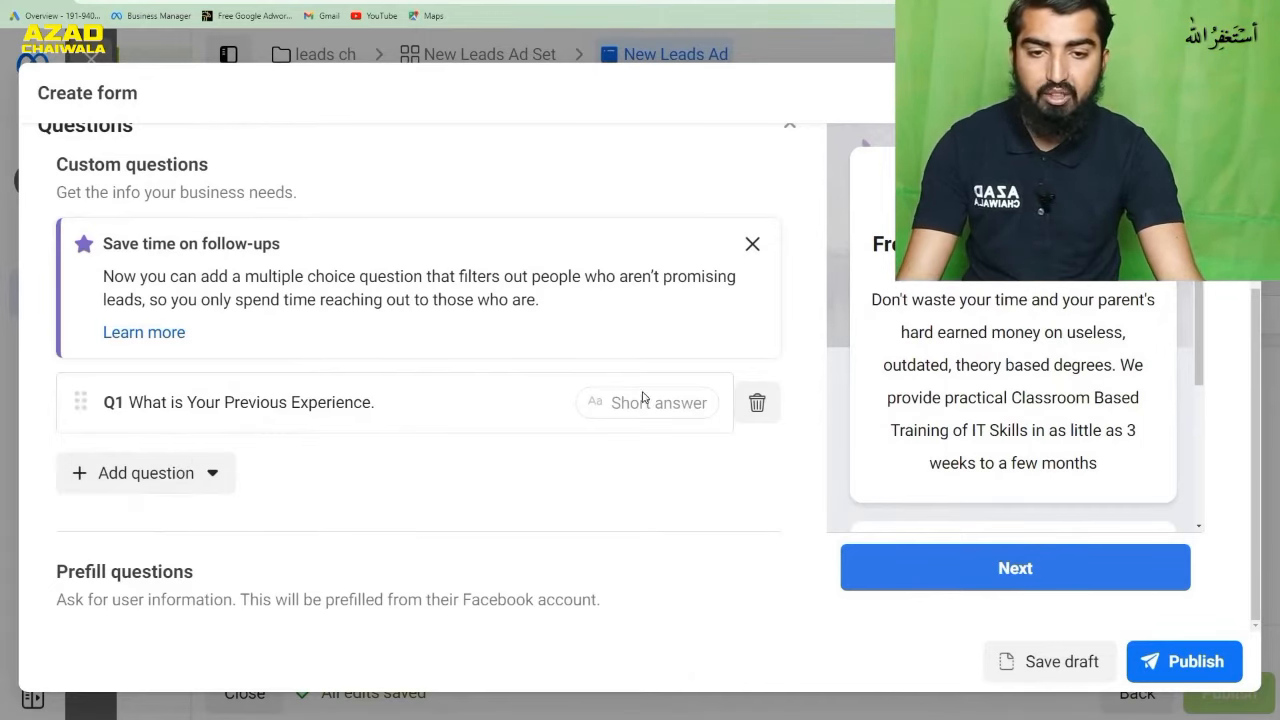
scroll(700, 396, "up", 1)
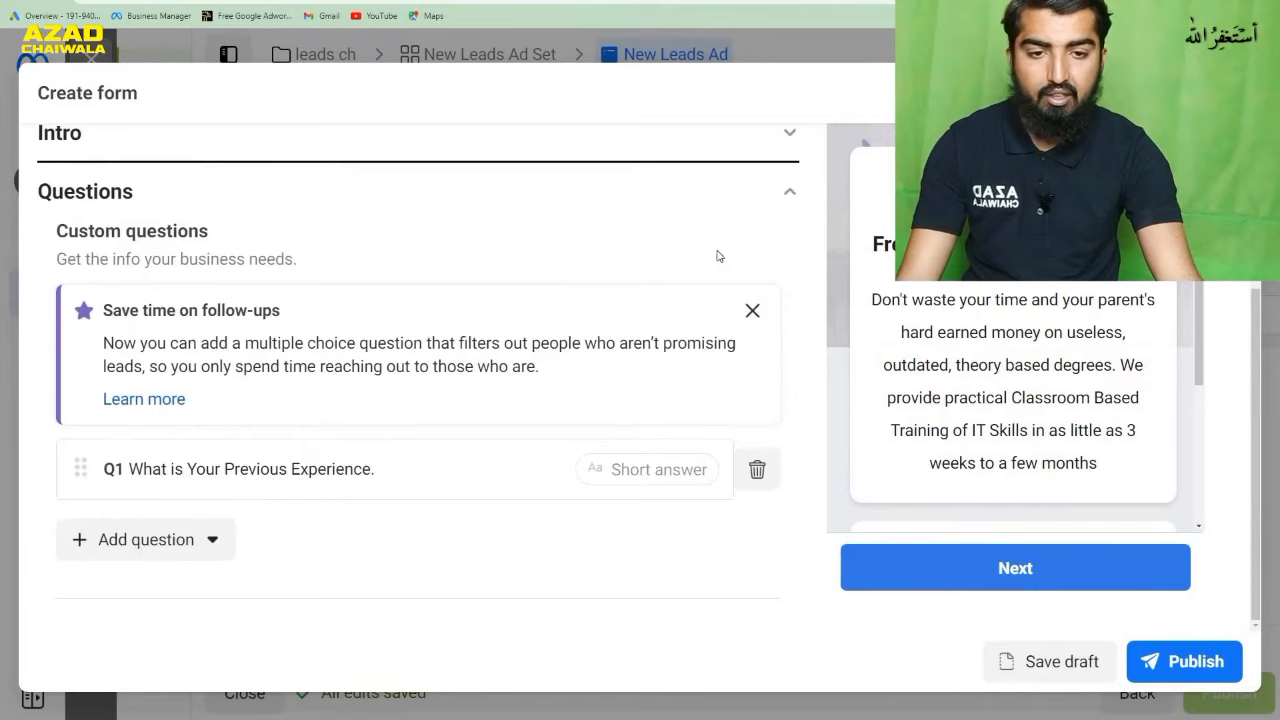
left_click(794, 203)
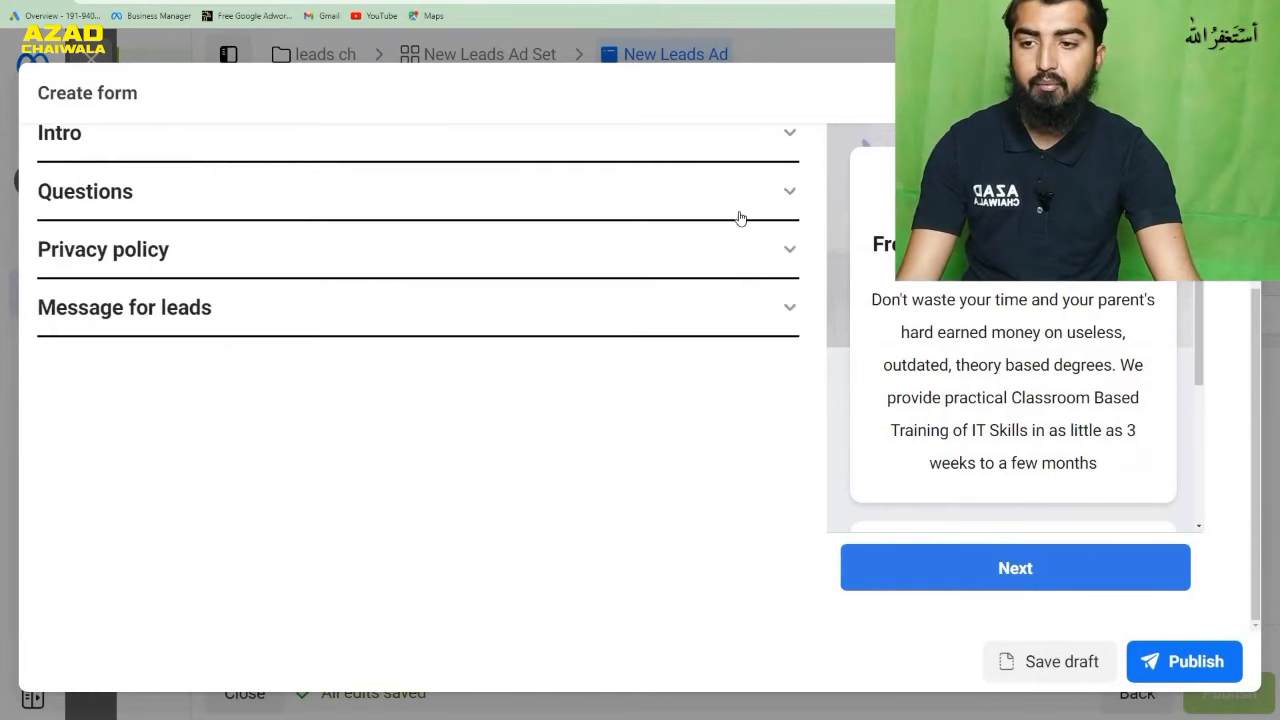
left_click(660, 269)
left_click(307, 416)
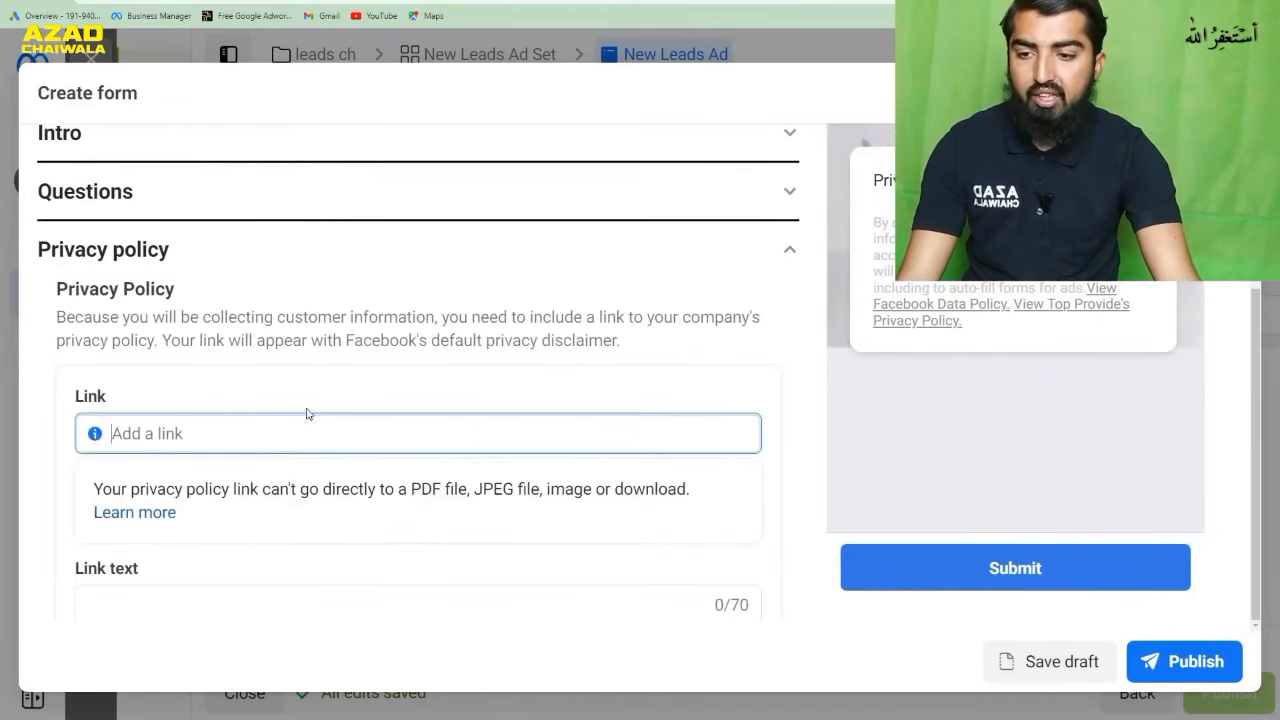
scroll(403, 386, "down", 2)
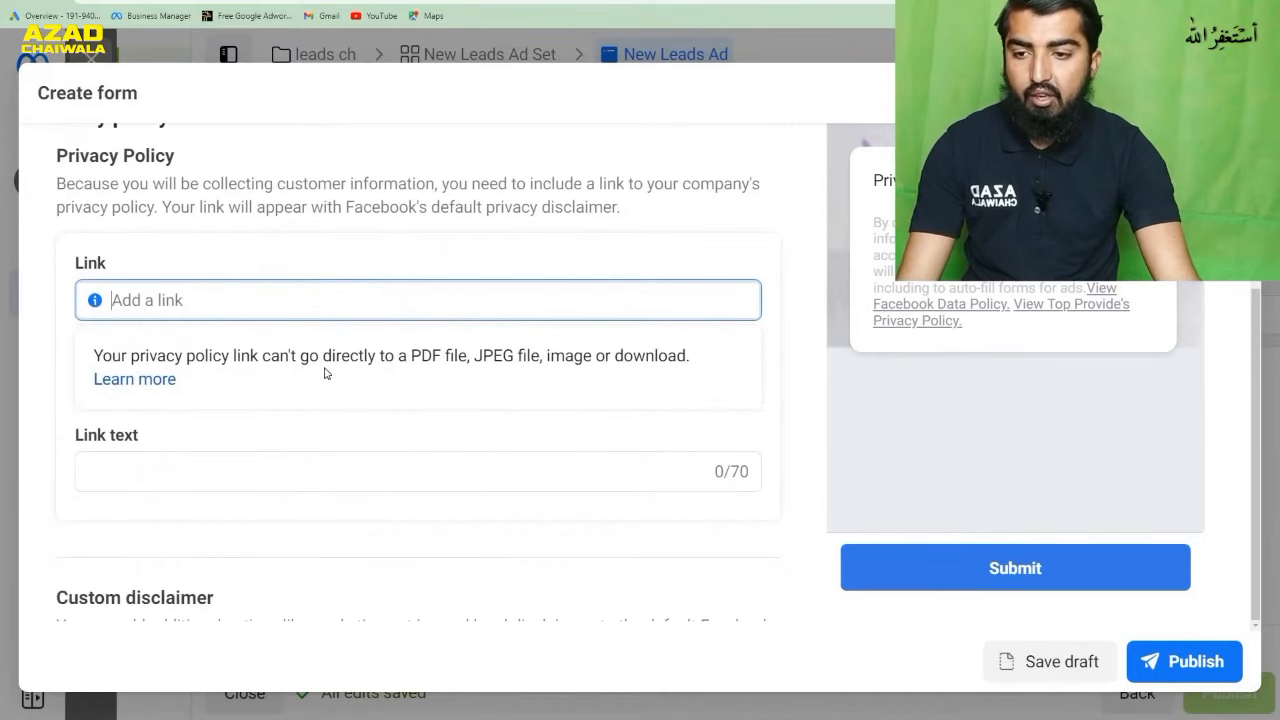
left_click(300, 2)
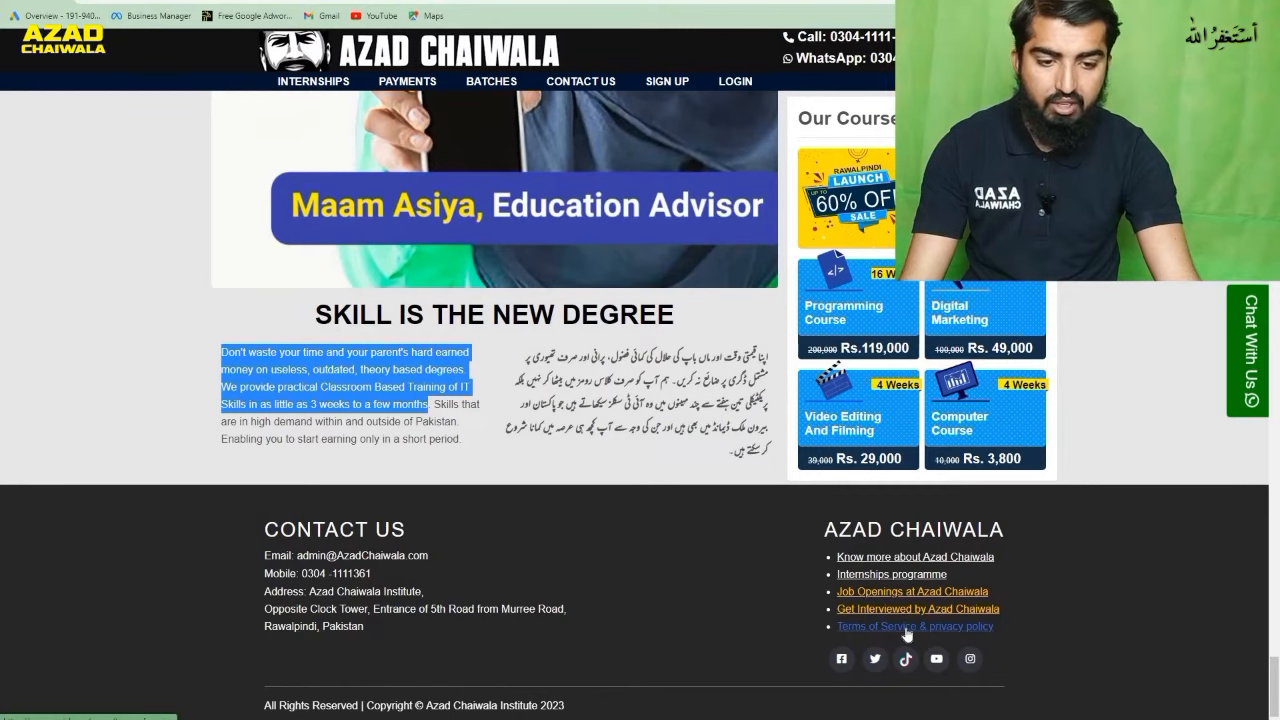
left_click(950, 628)
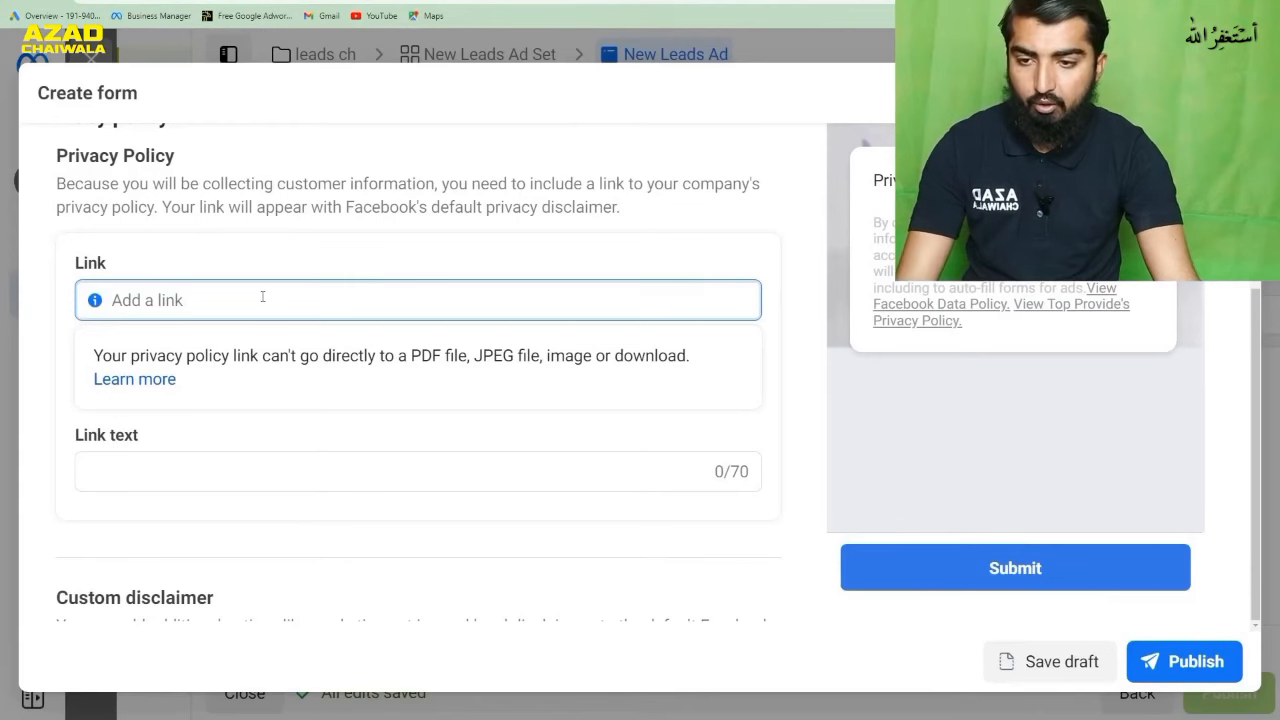
type("https://www.azadchaiwala.com/terms-of-service")
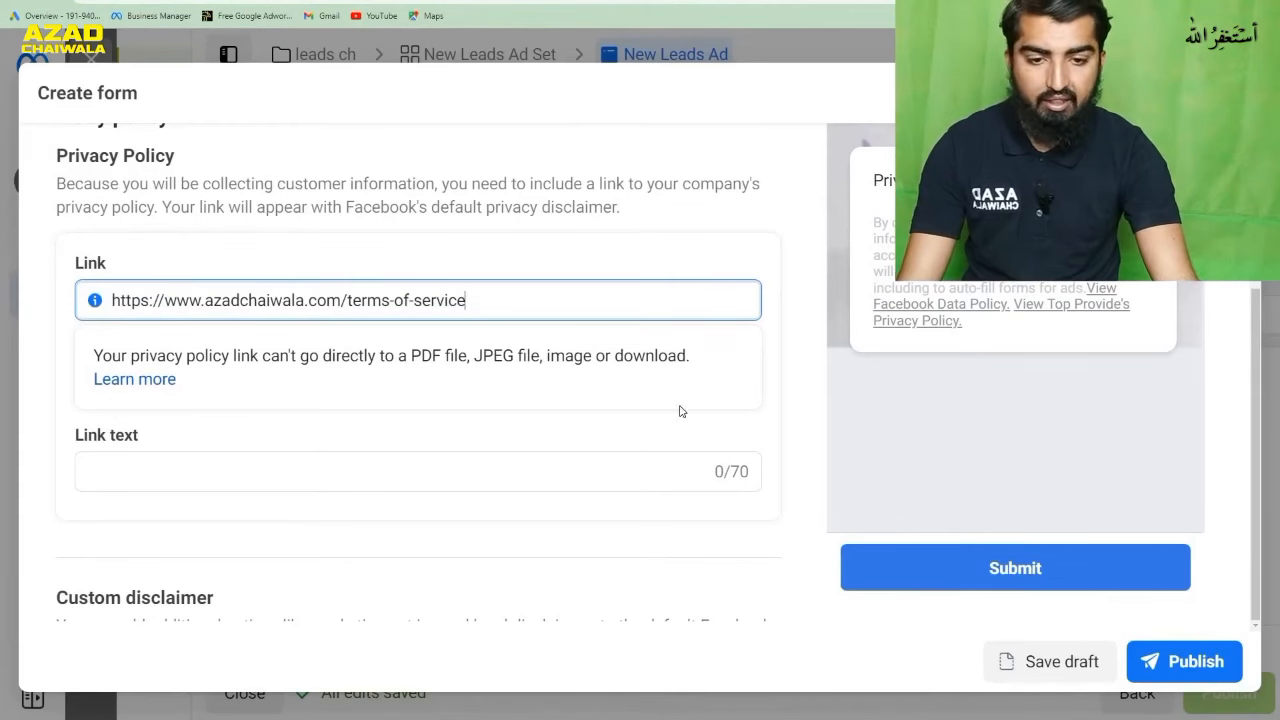
left_click(798, 342)
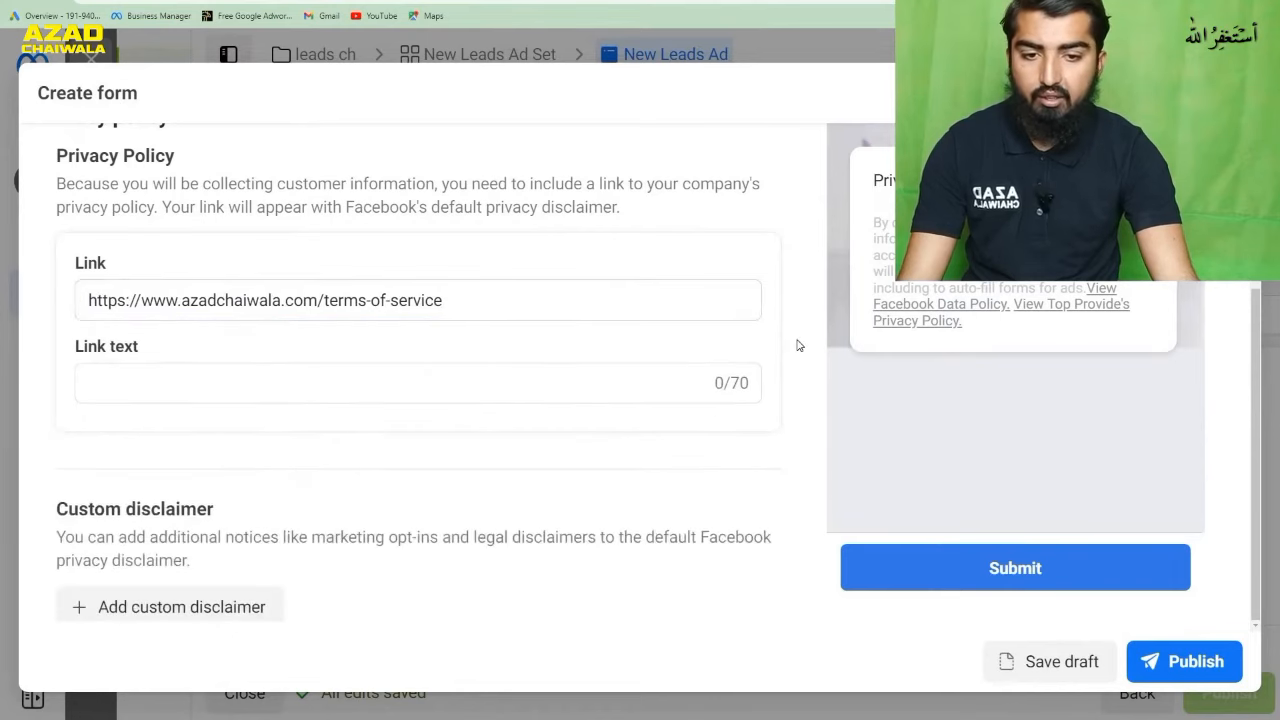
- Set the privacy policy's link text to "Policies" and collapse the Privacy policy section
left_click(587, 381)
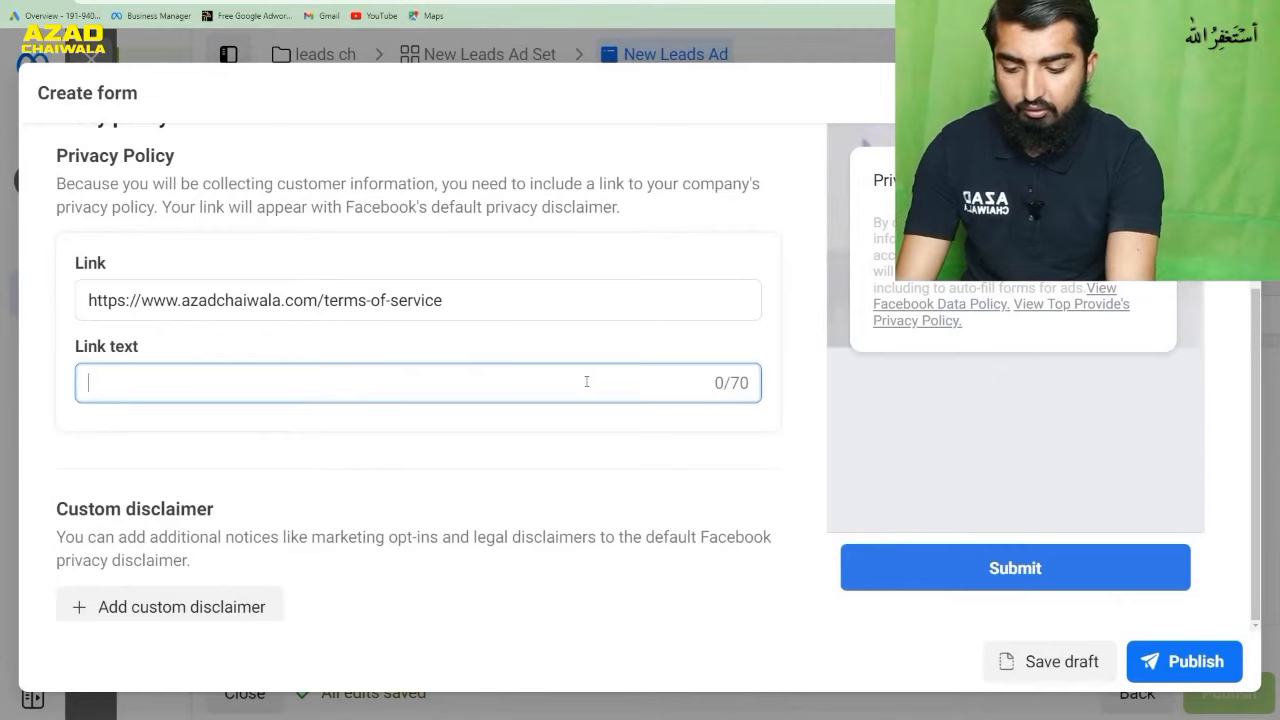
type("Policie")
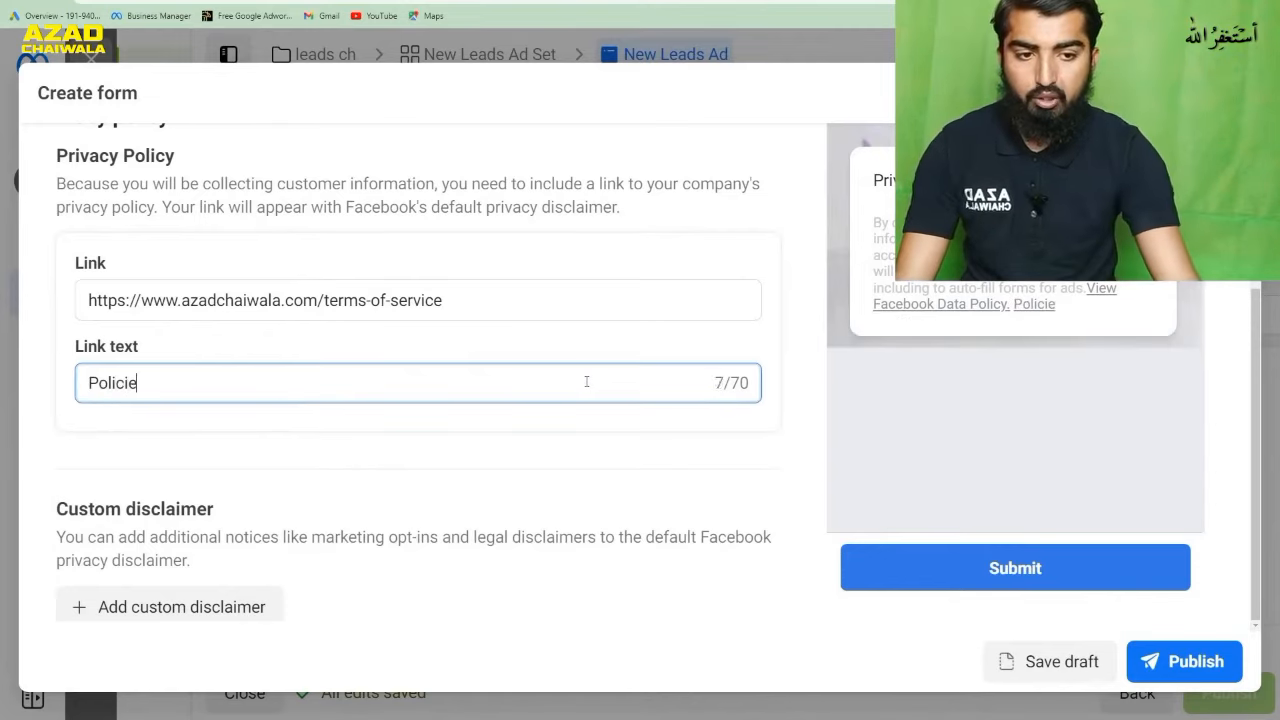
type("s")
left_click(796, 421)
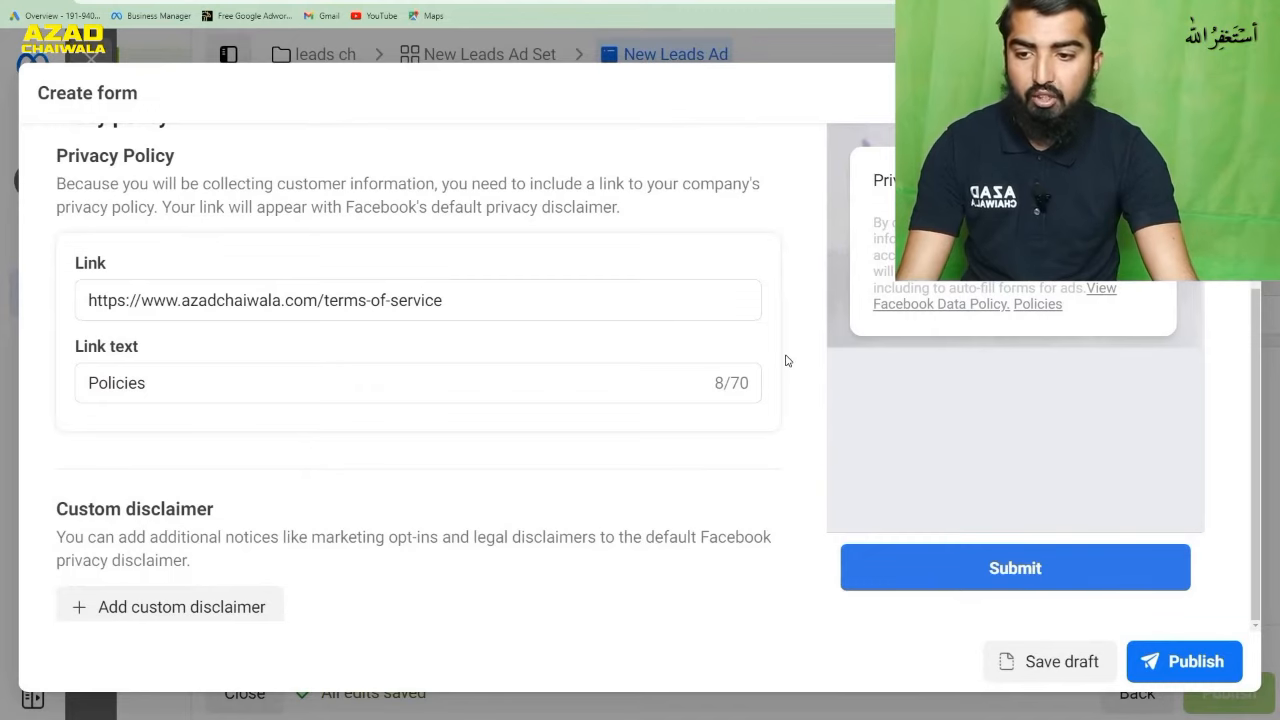
scroll(786, 360, "down", 1)
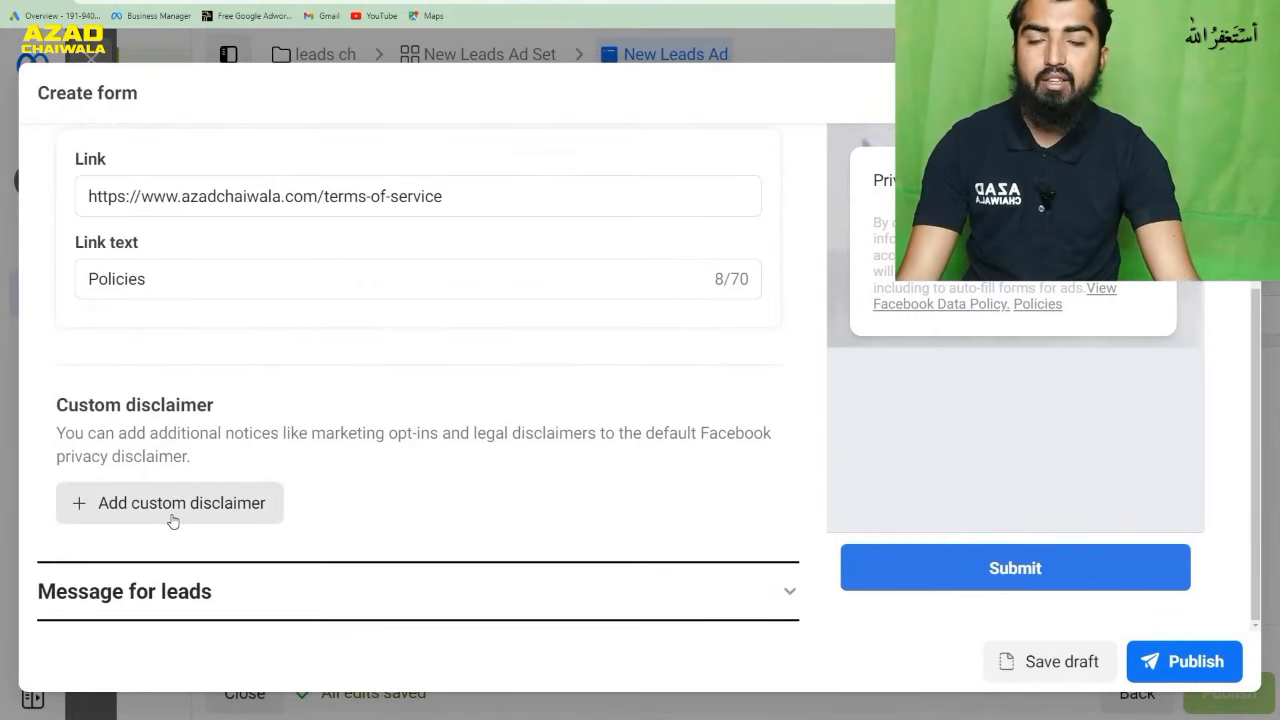
scroll(325, 497, "up", 1)
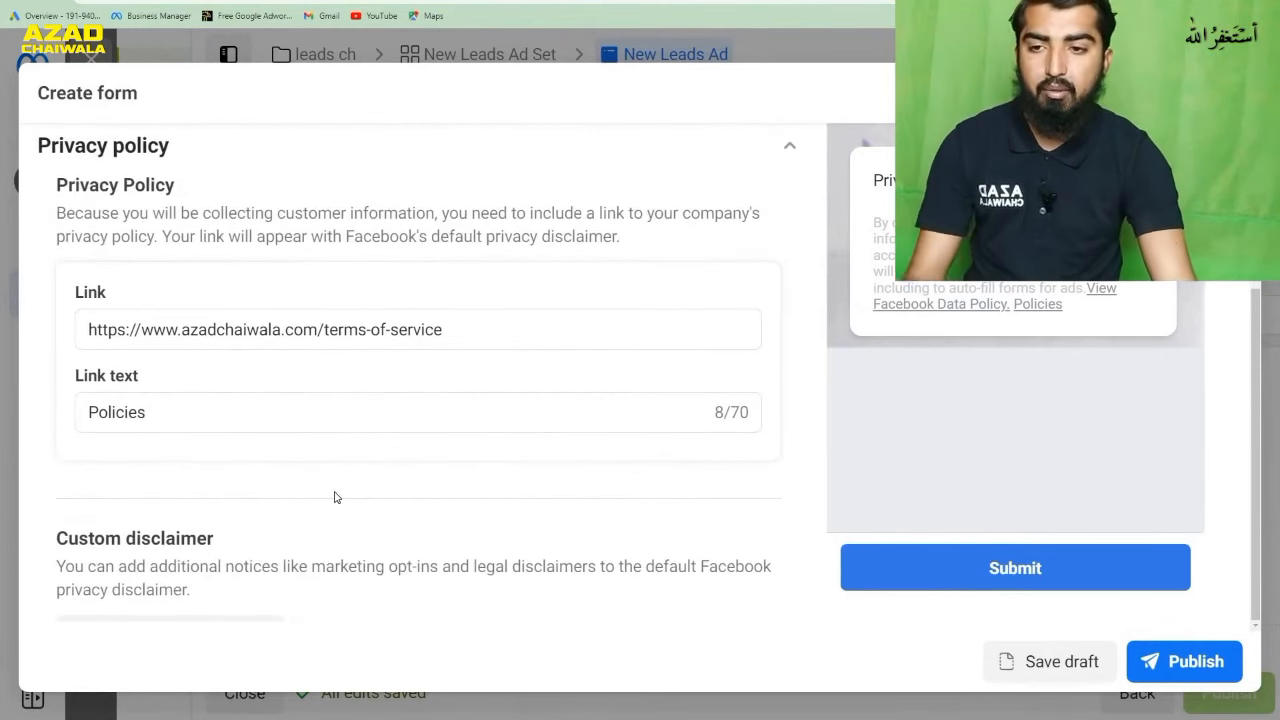
scroll(390, 430, "up", 1)
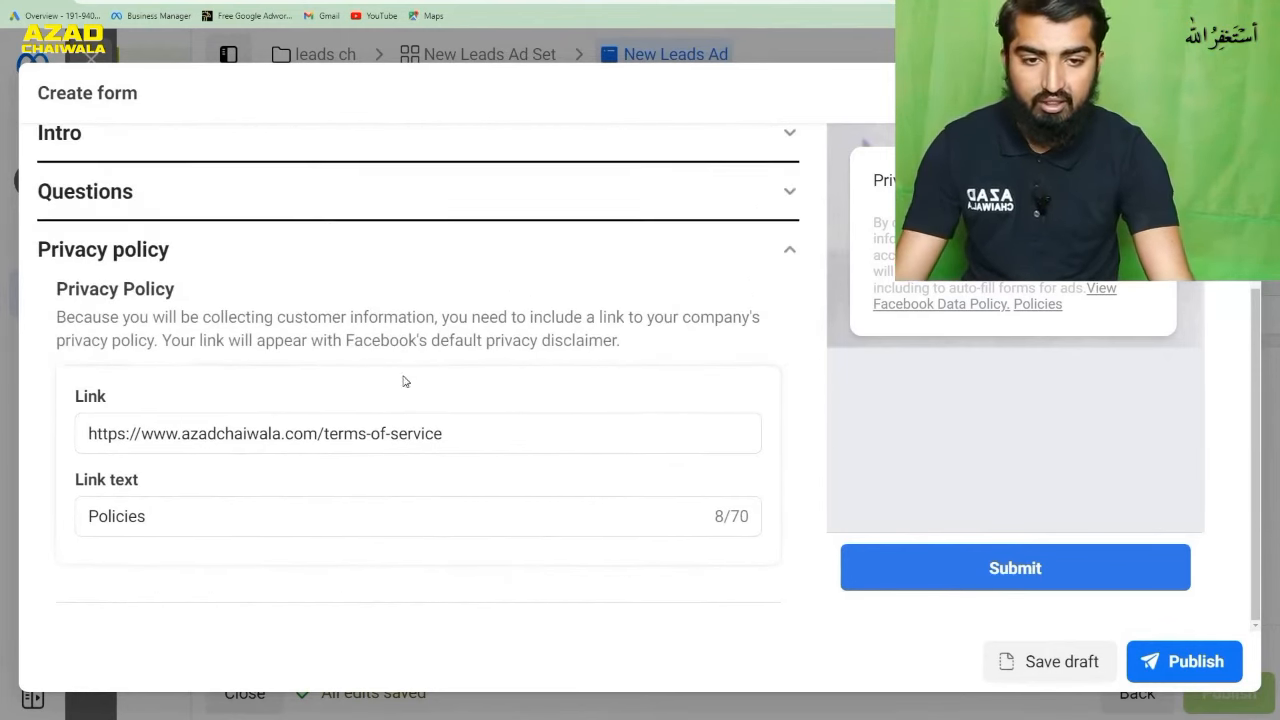
left_click(787, 253)
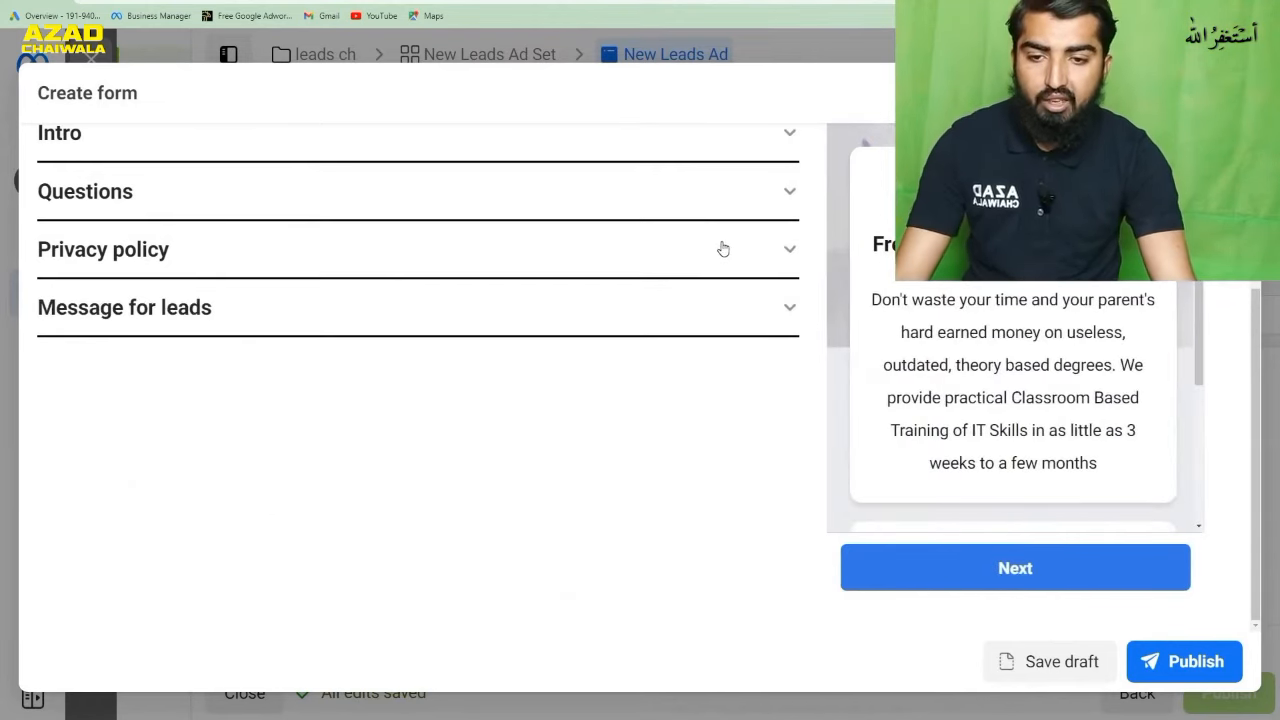
- Expand the form's Message for leads section and choose View website as its call-to-action button
left_click(787, 311)
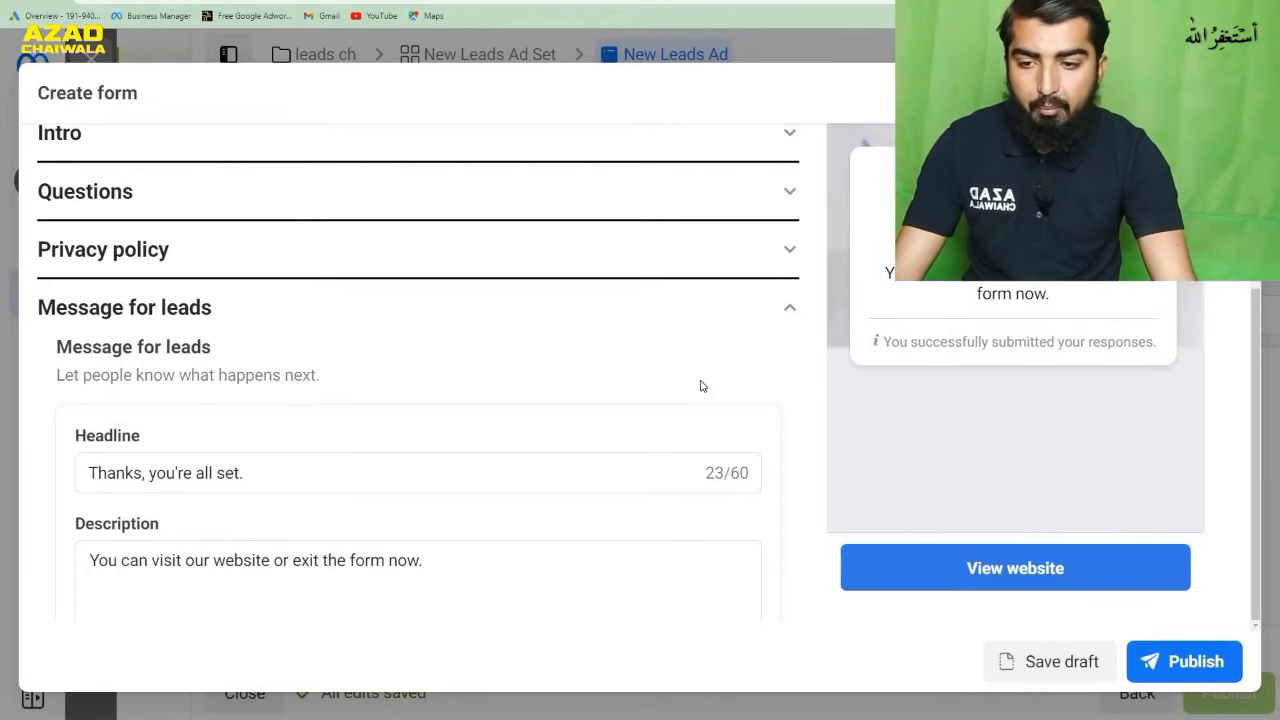
scroll(701, 386, "down", 3)
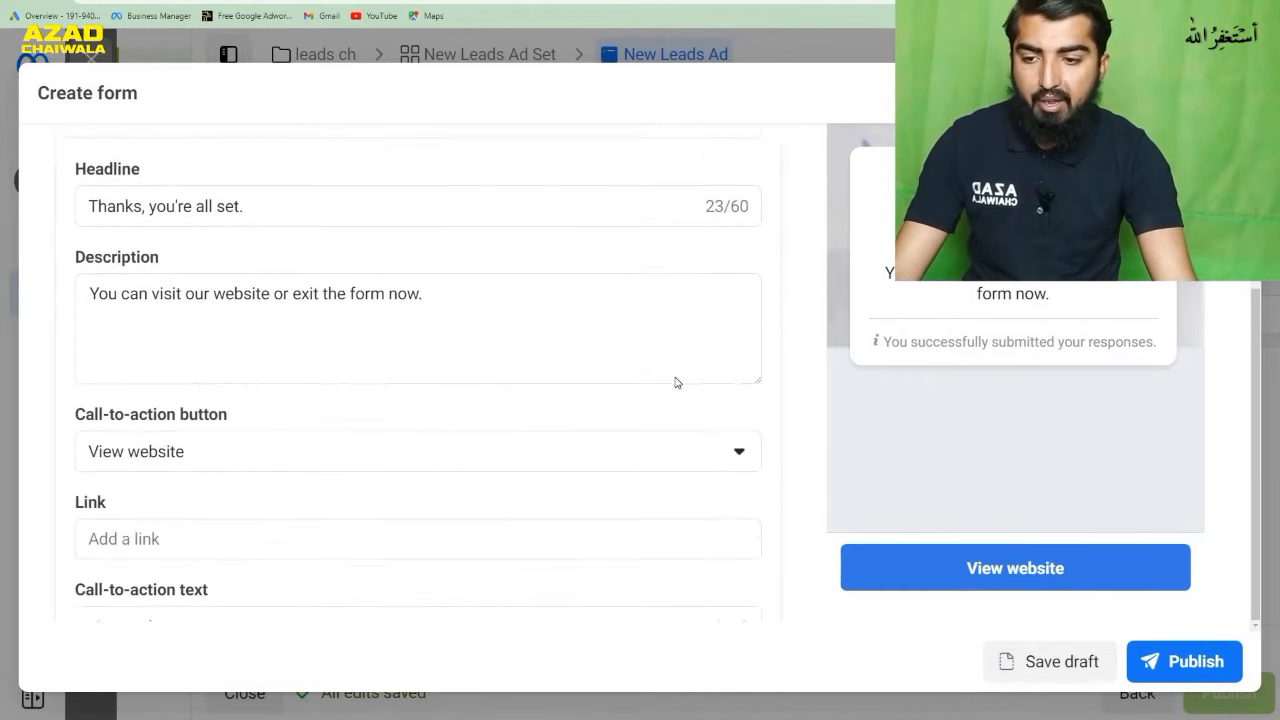
scroll(640, 381, "down", 2)
scroll(600, 385, "up", 5)
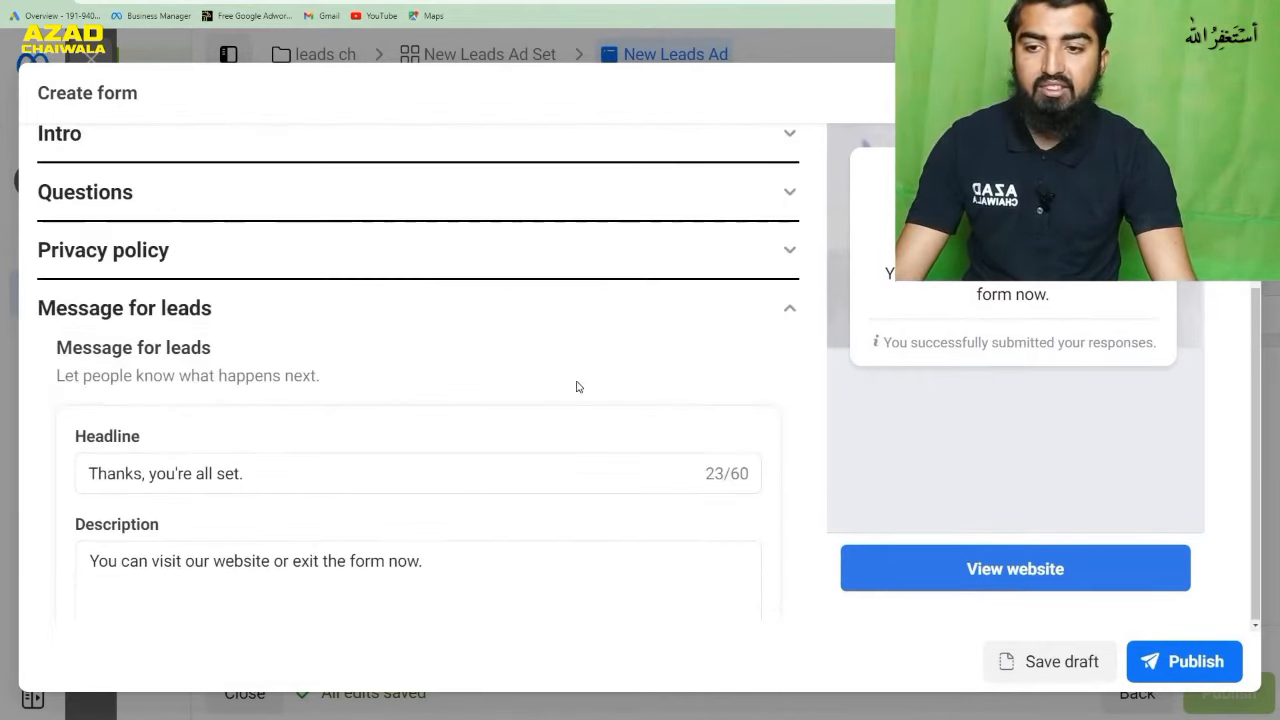
scroll(789, 328, "up", 3)
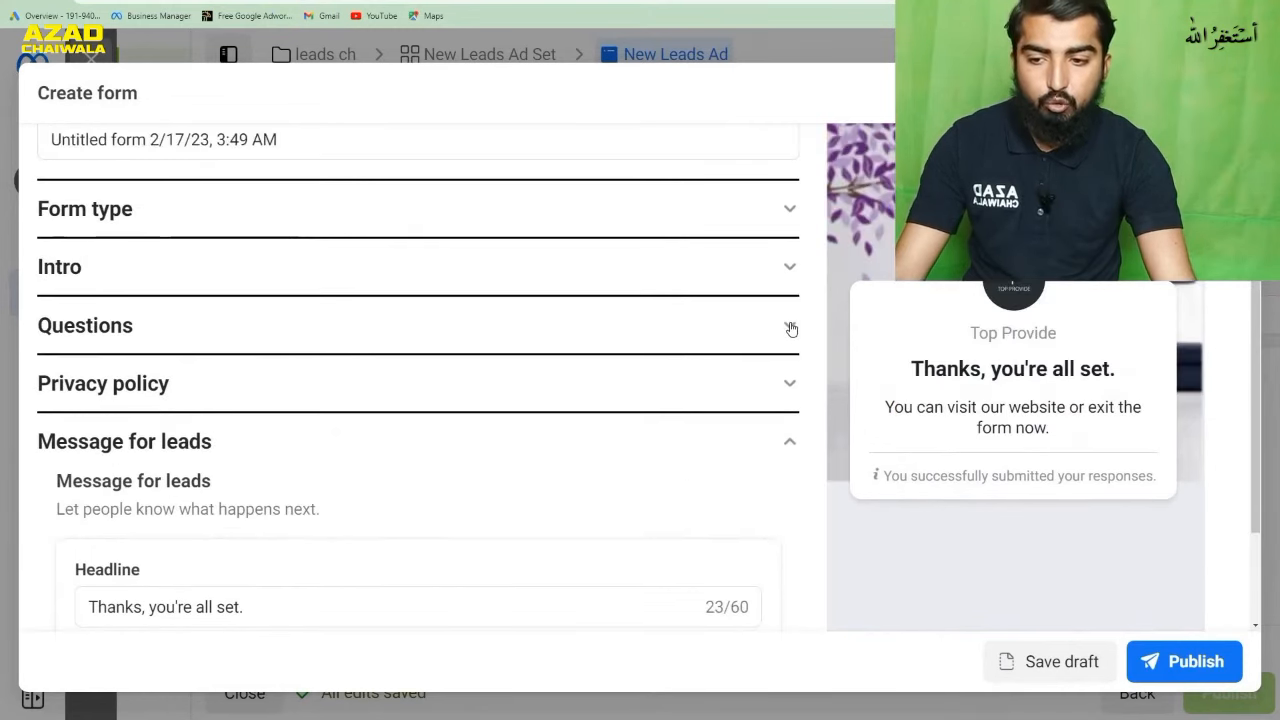
scroll(600, 440, "down", 4)
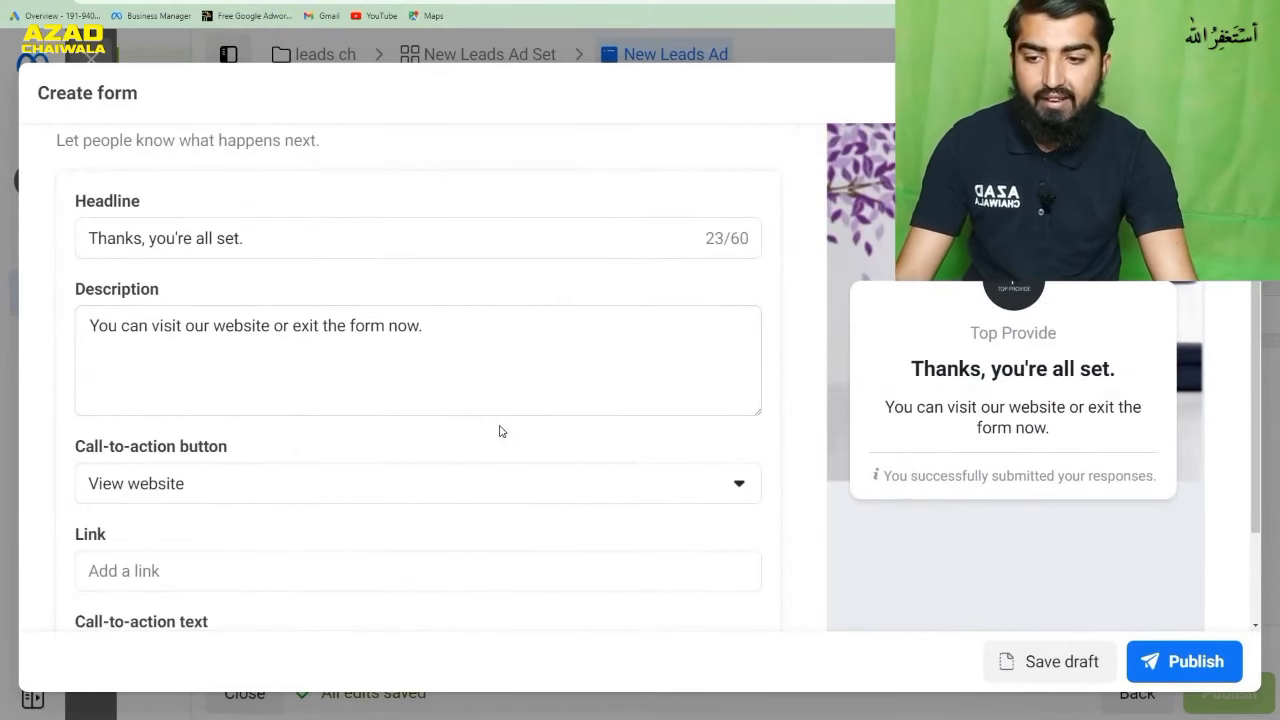
left_click(367, 493)
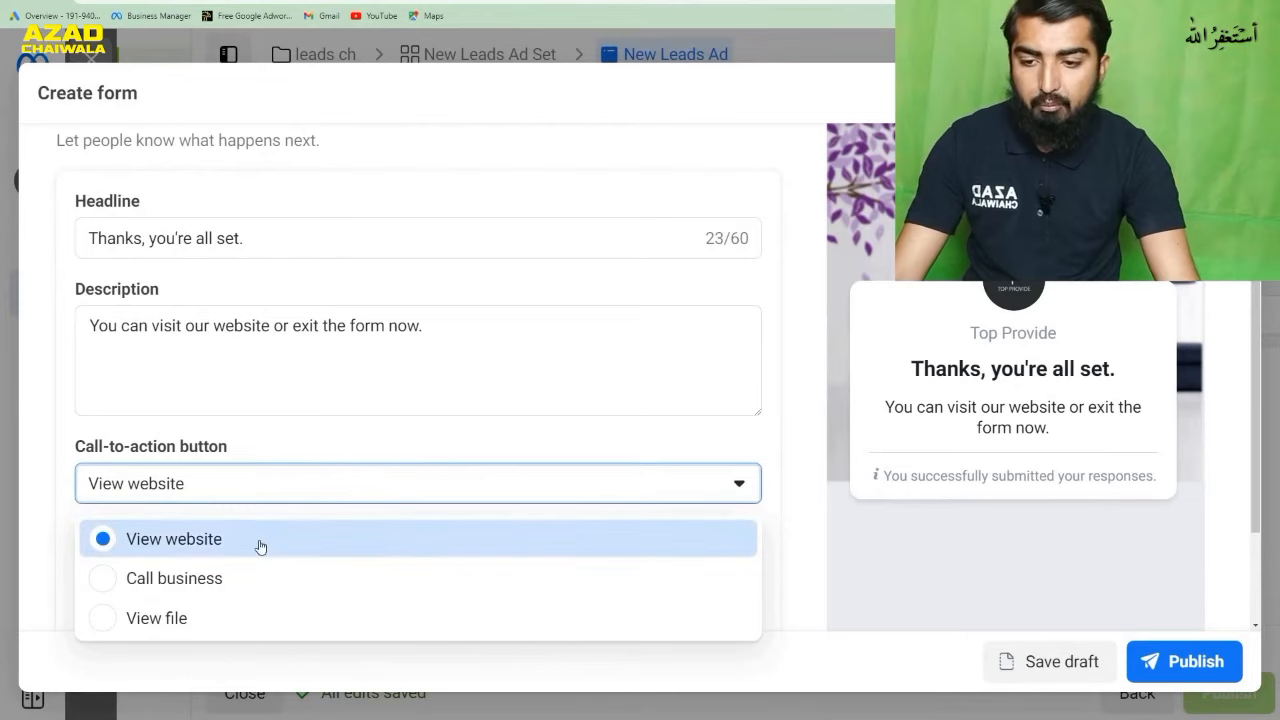
left_click(180, 544)
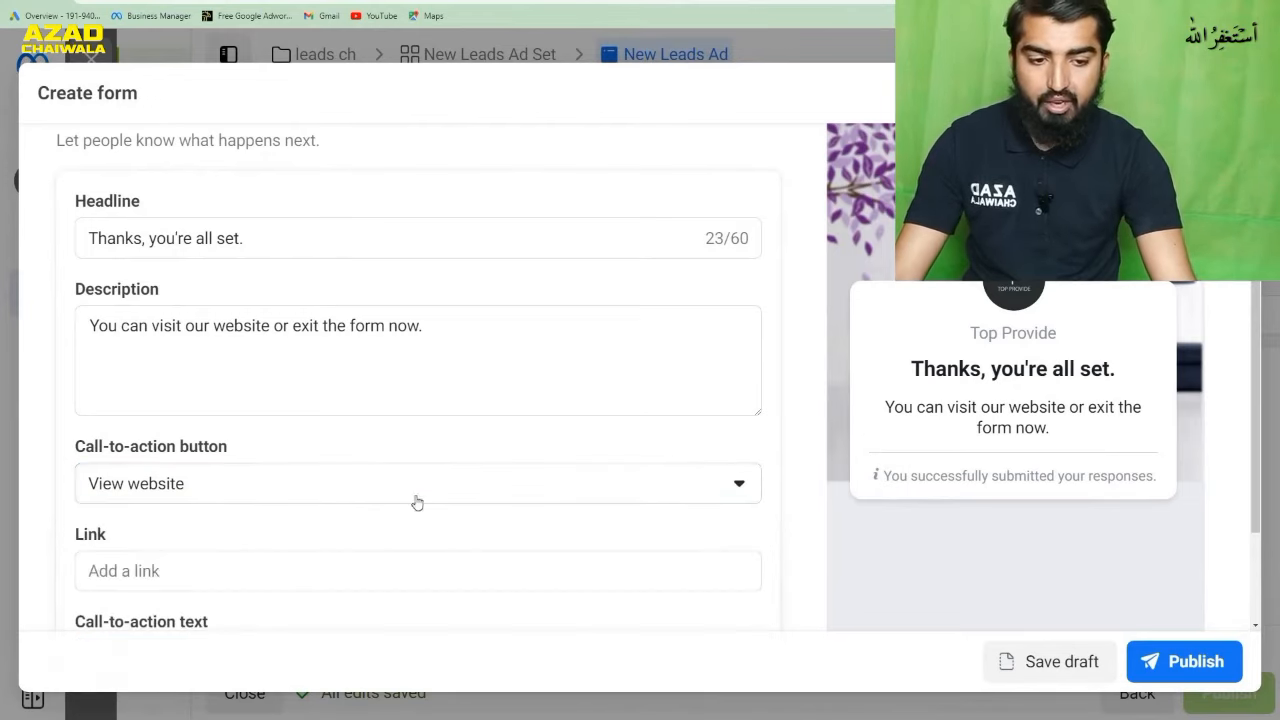
left_click(355, 570)
scroll(443, 508, "down", 1)
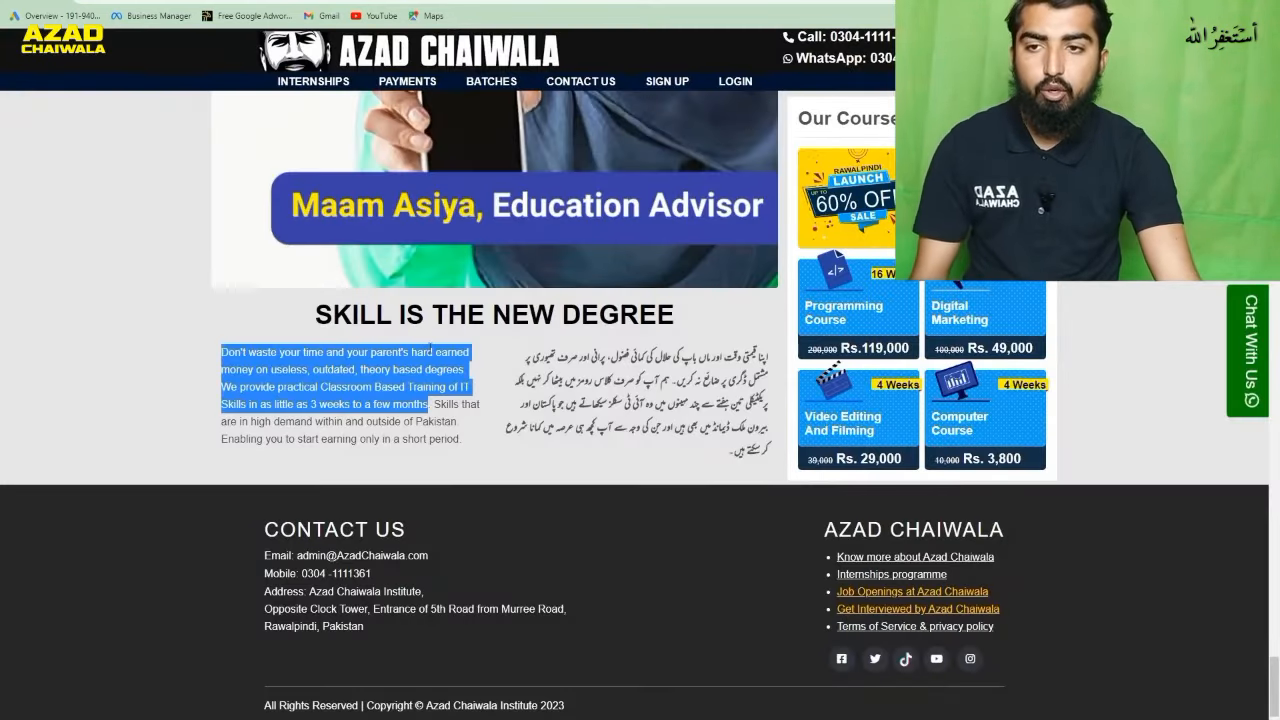
scroll(495, 300, "up", 1)
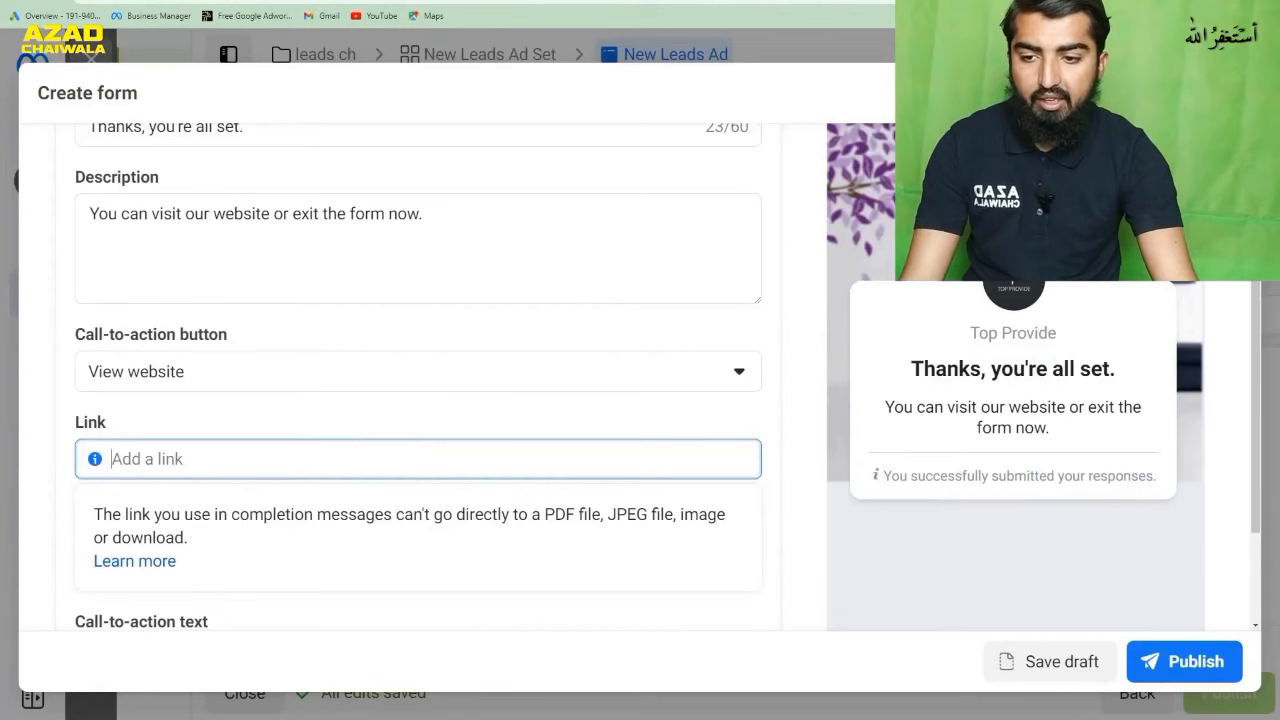
type("https://www.azadchaiwala.com/")
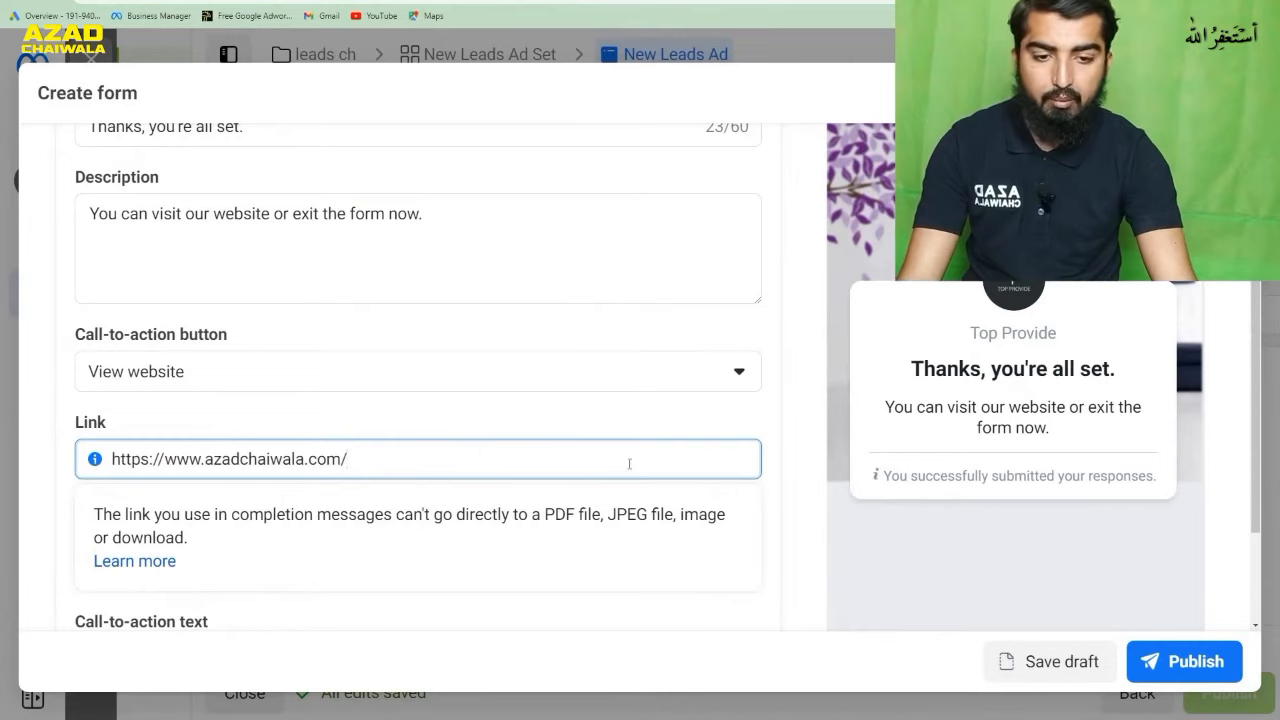
left_click(784, 461)
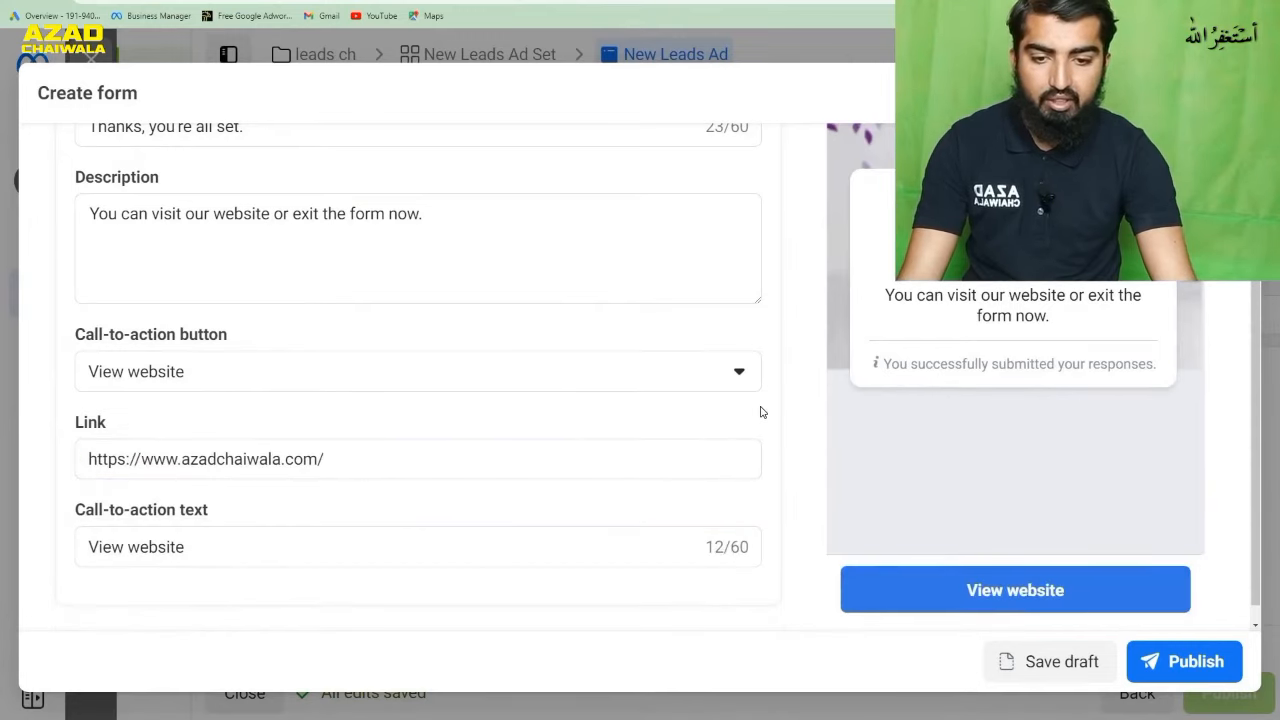
- Replace the call-to-action text of the message for leads with "Visit For Details"
left_click(514, 540)
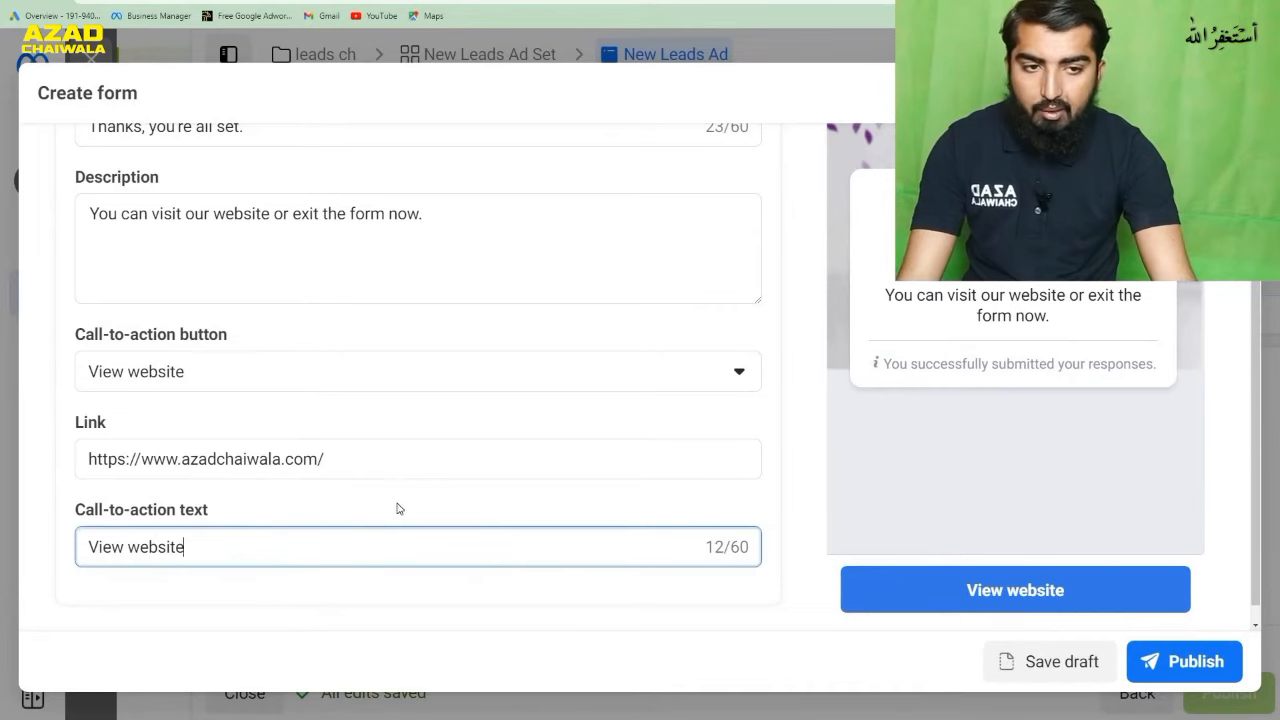
scroll(714, 411, "up", 4)
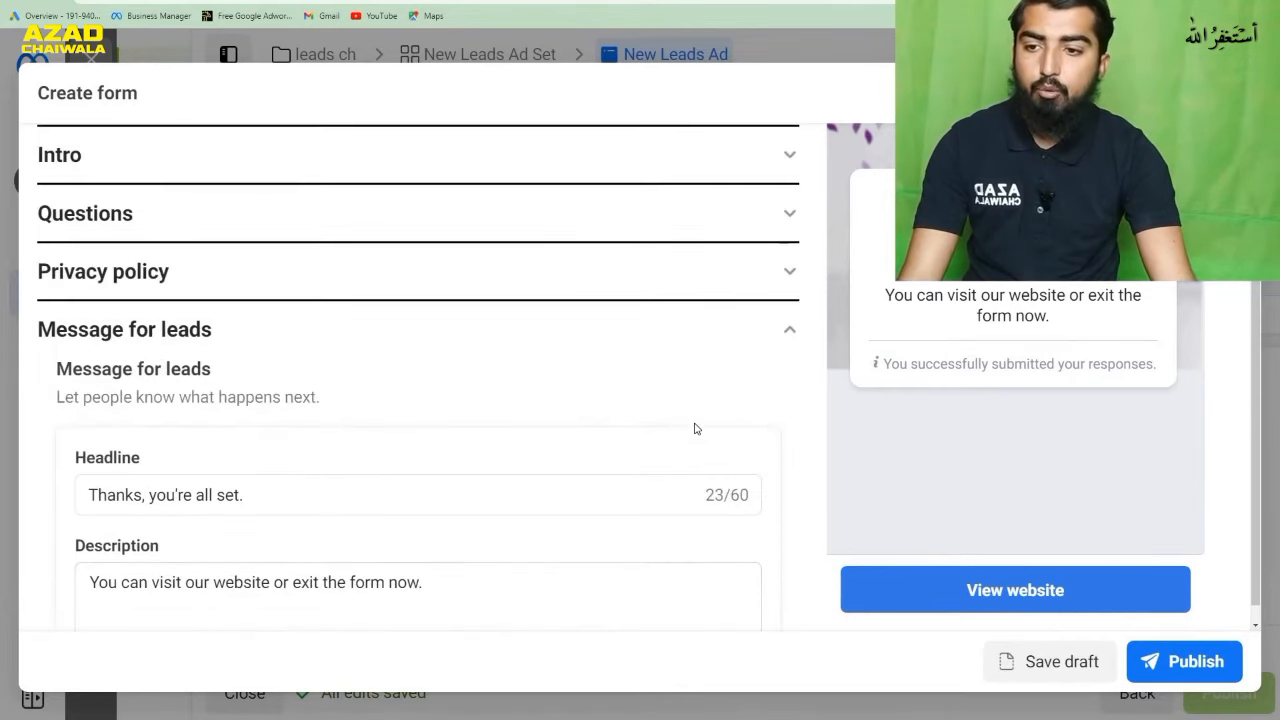
scroll(695, 428, "up", 2)
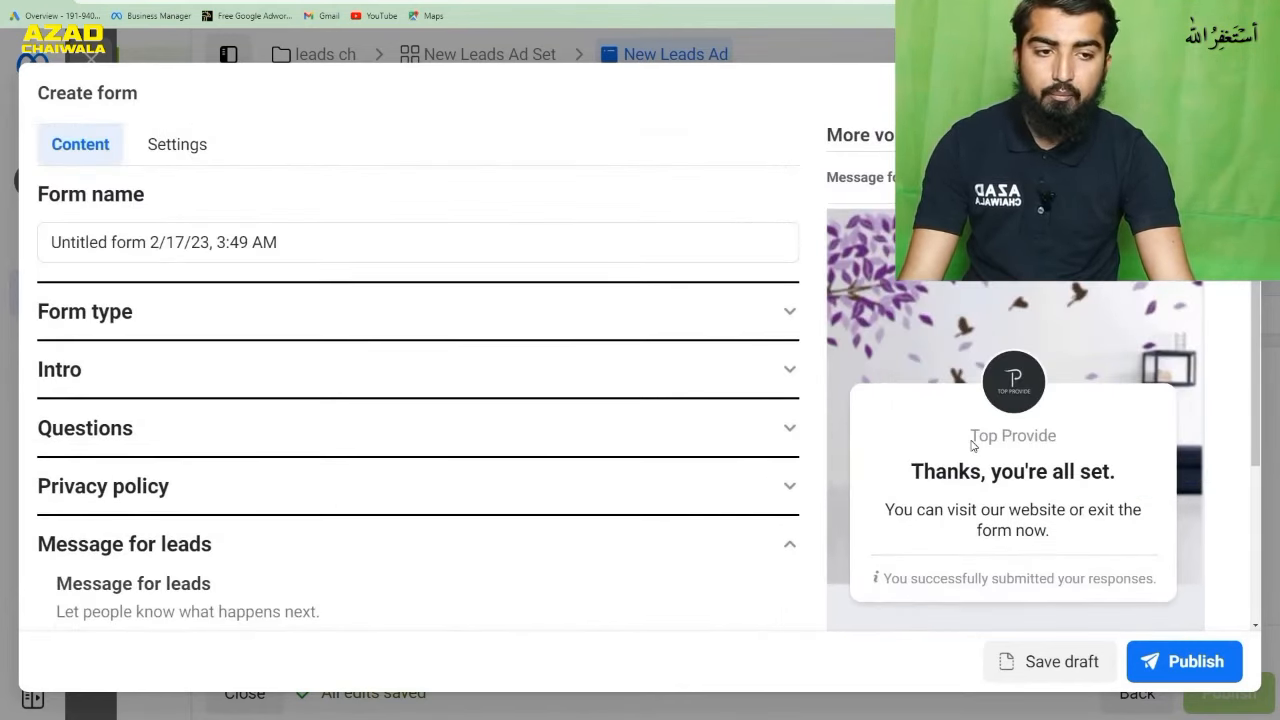
scroll(694, 434, "down", 6)
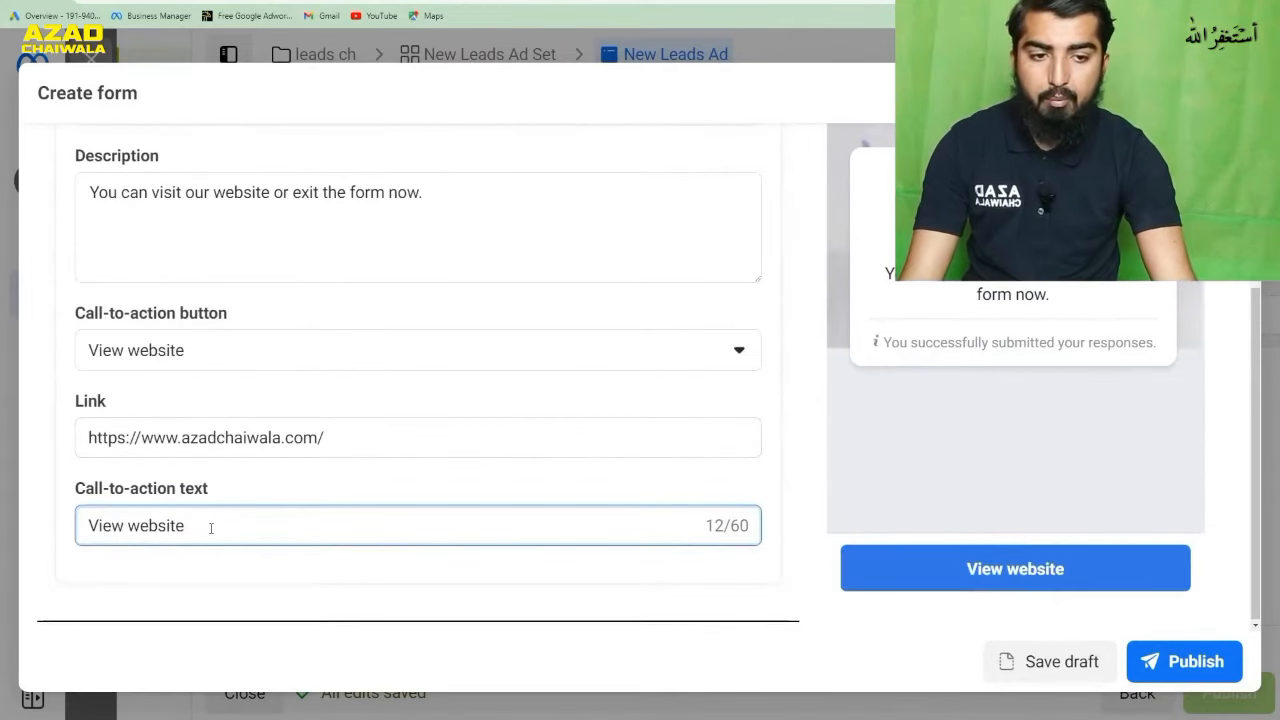
left_click_drag(211, 528, 65, 536)
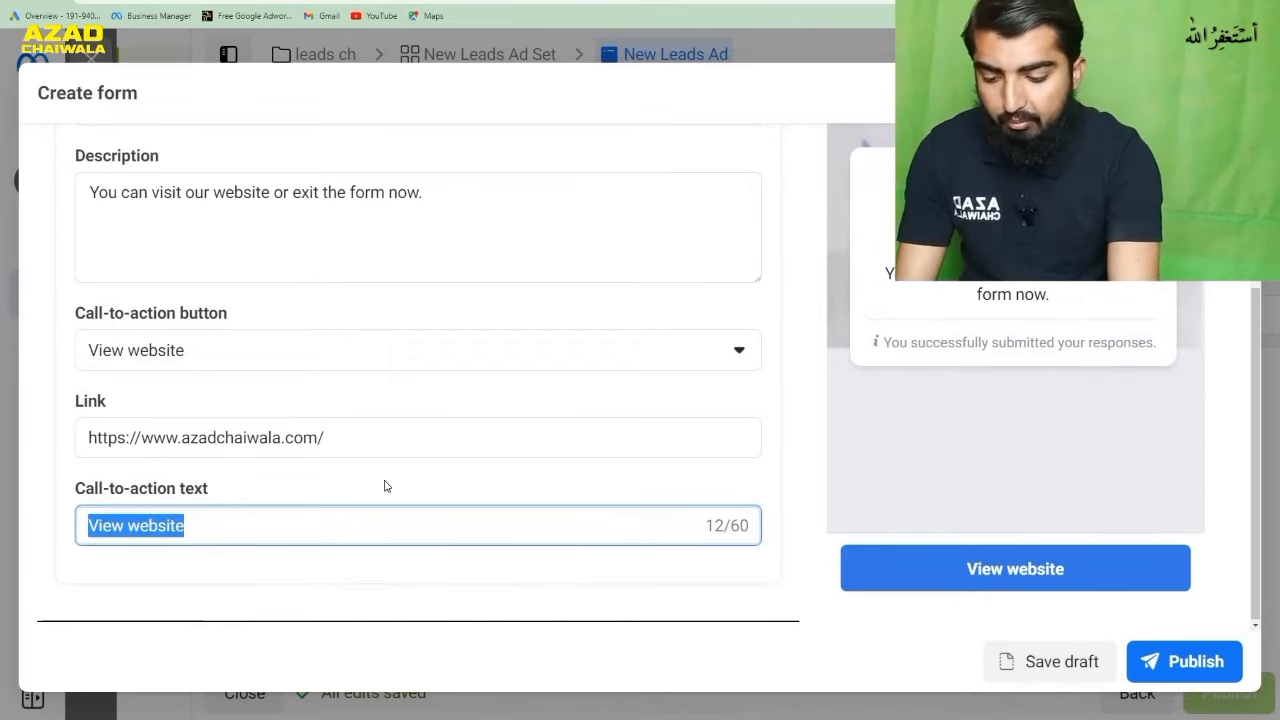
type("Visit F")
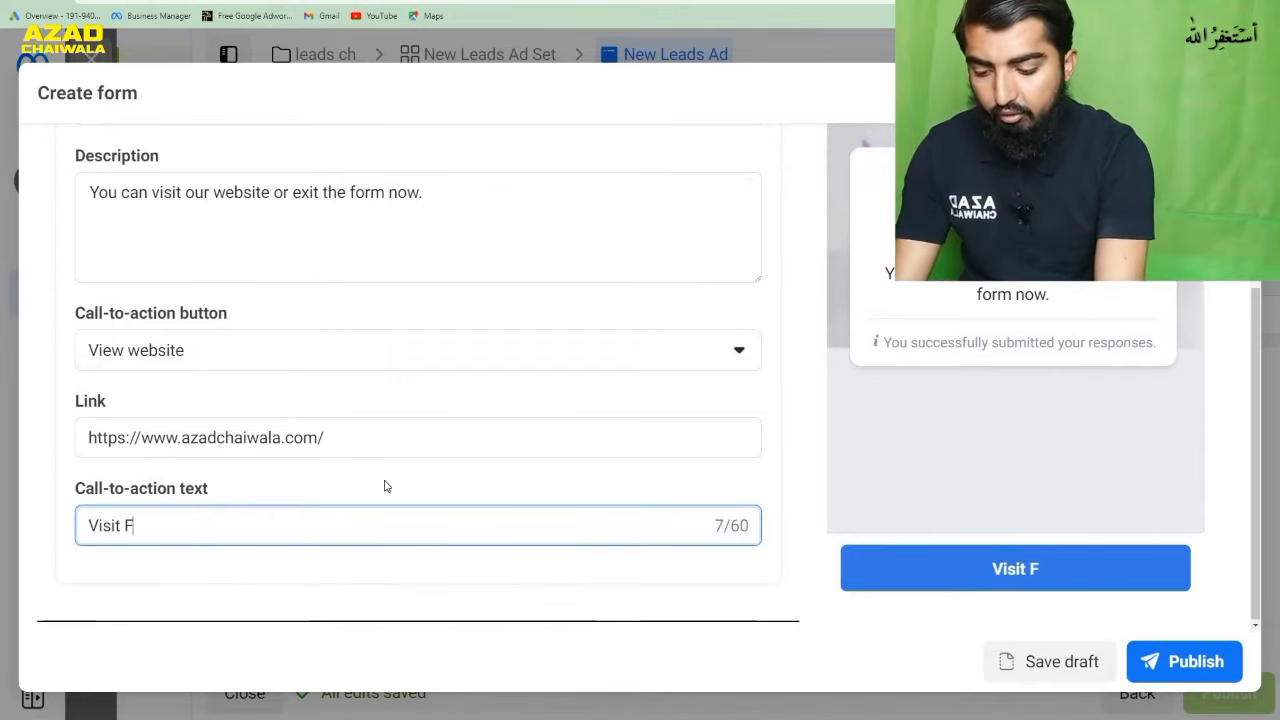
type("or De")
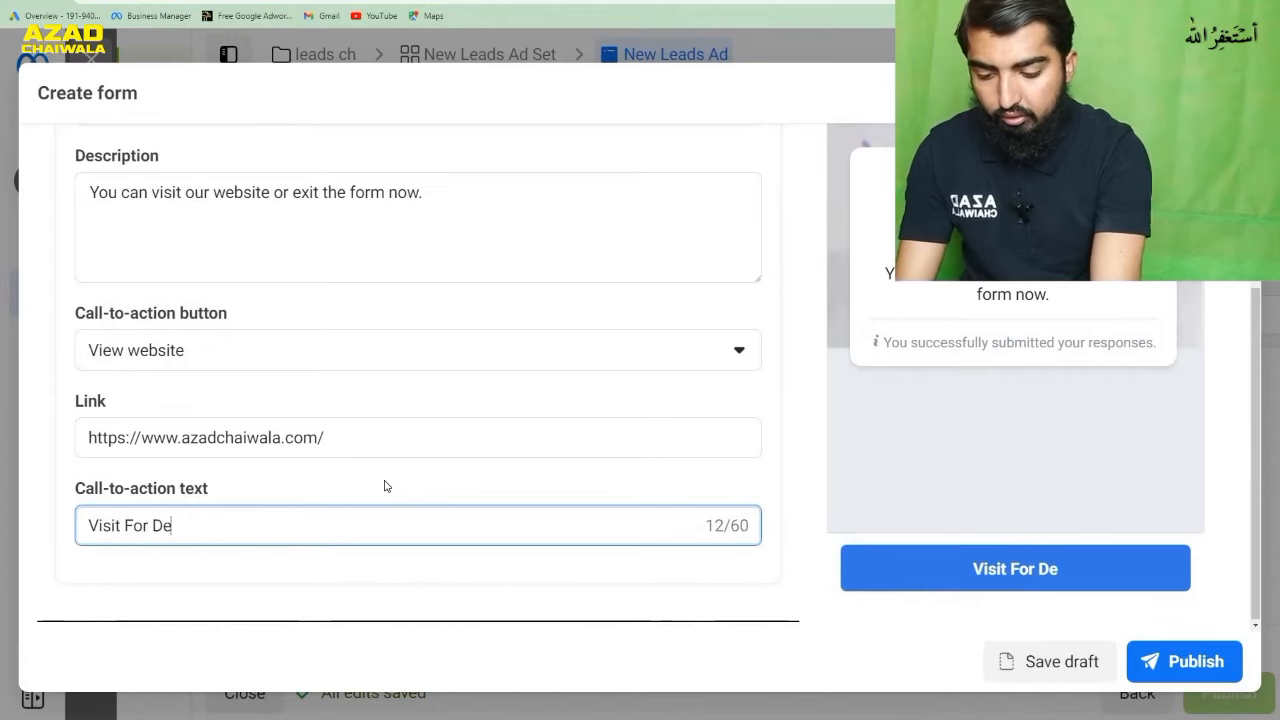
type("tails")
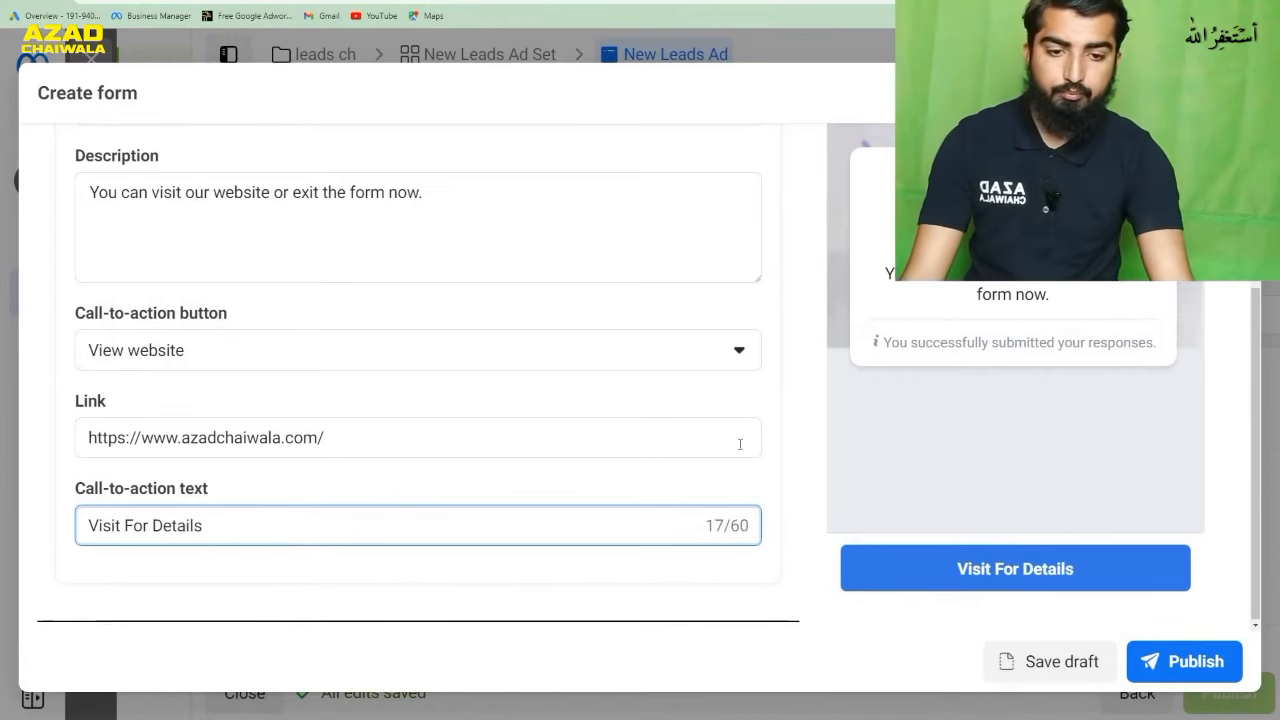
left_click(792, 526)
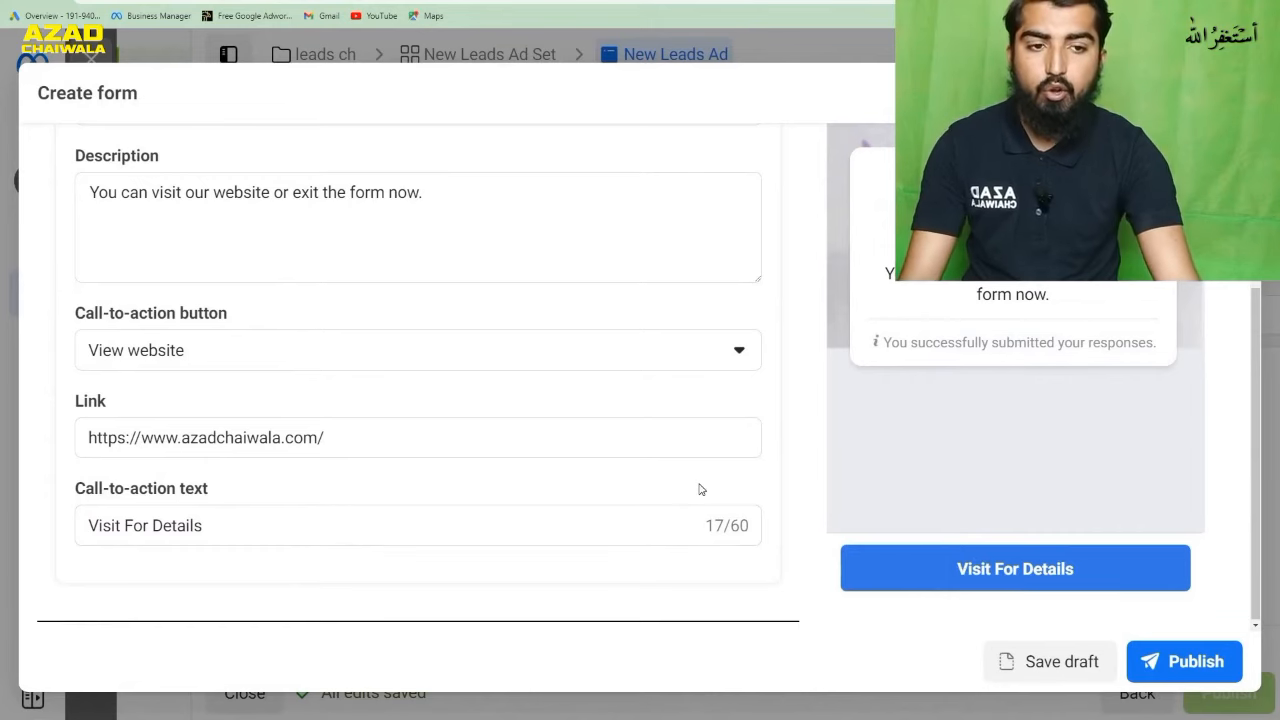
- Expand the form's Questions section and remove the Email and Full name fields from the prefill questions
scroll(591, 510, "up", 3)
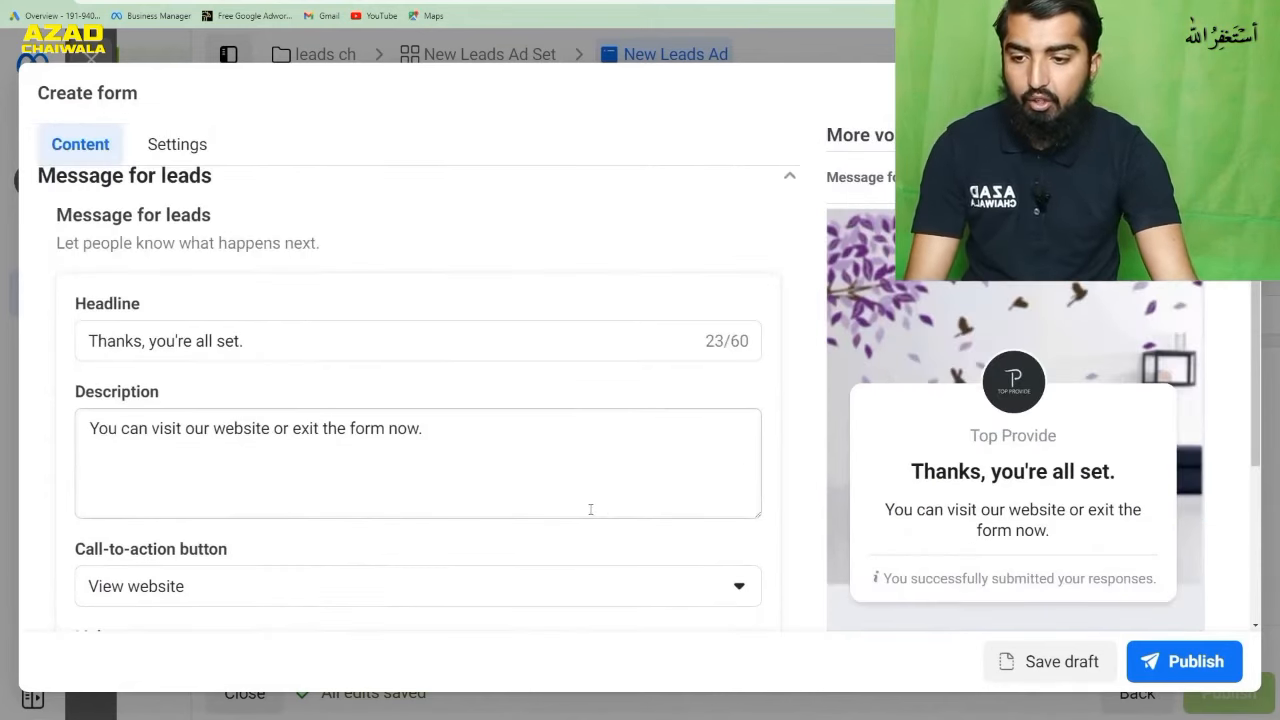
scroll(375, 500, "up", 5)
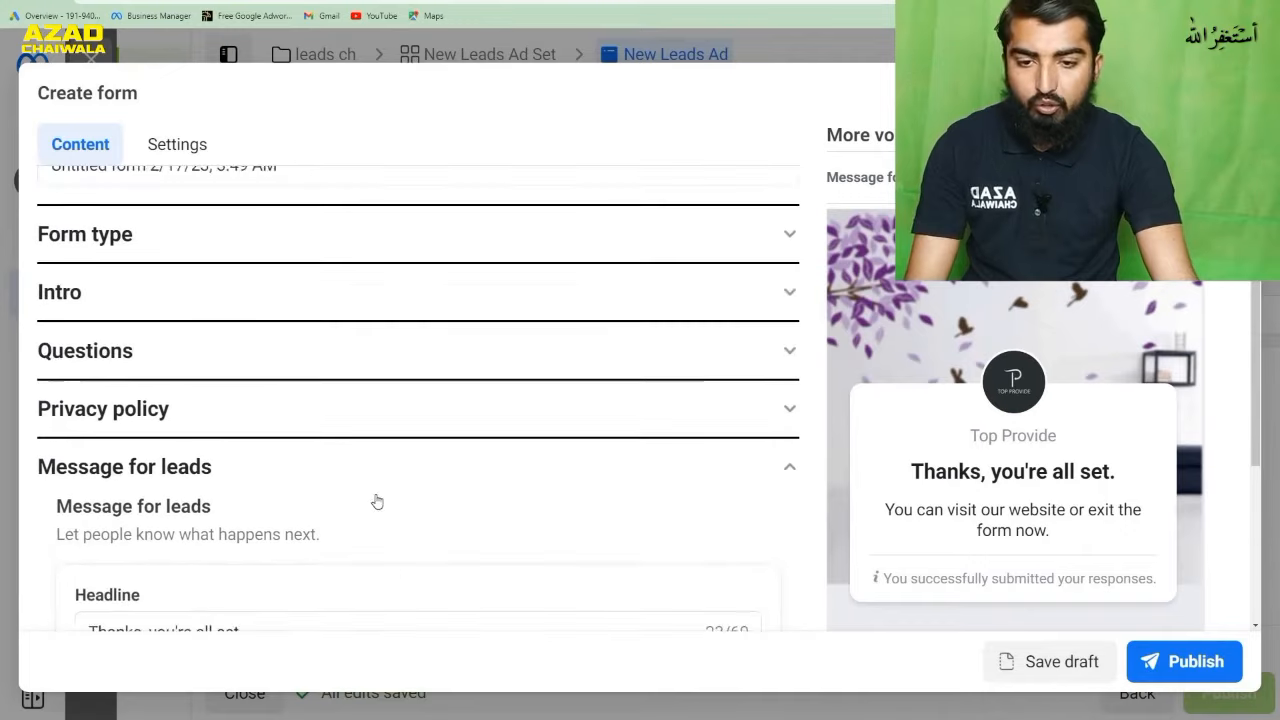
left_click(522, 394)
scroll(551, 463, "down", 5)
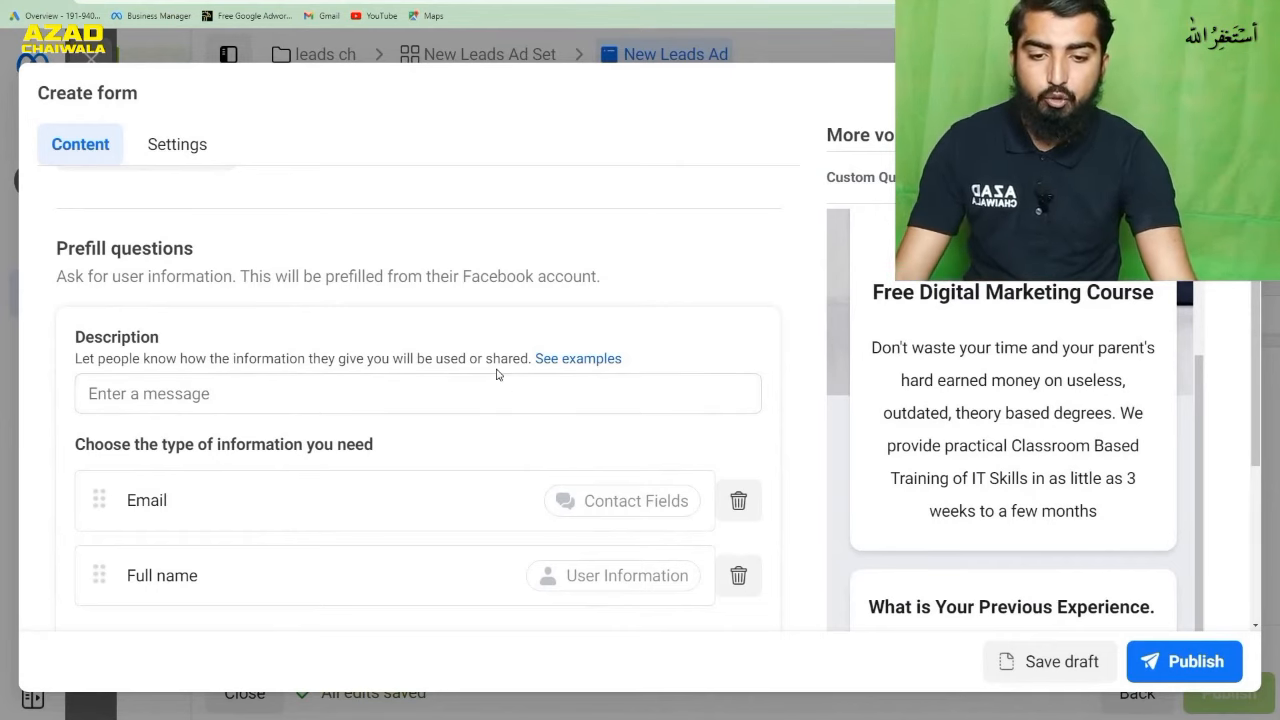
left_click(740, 501)
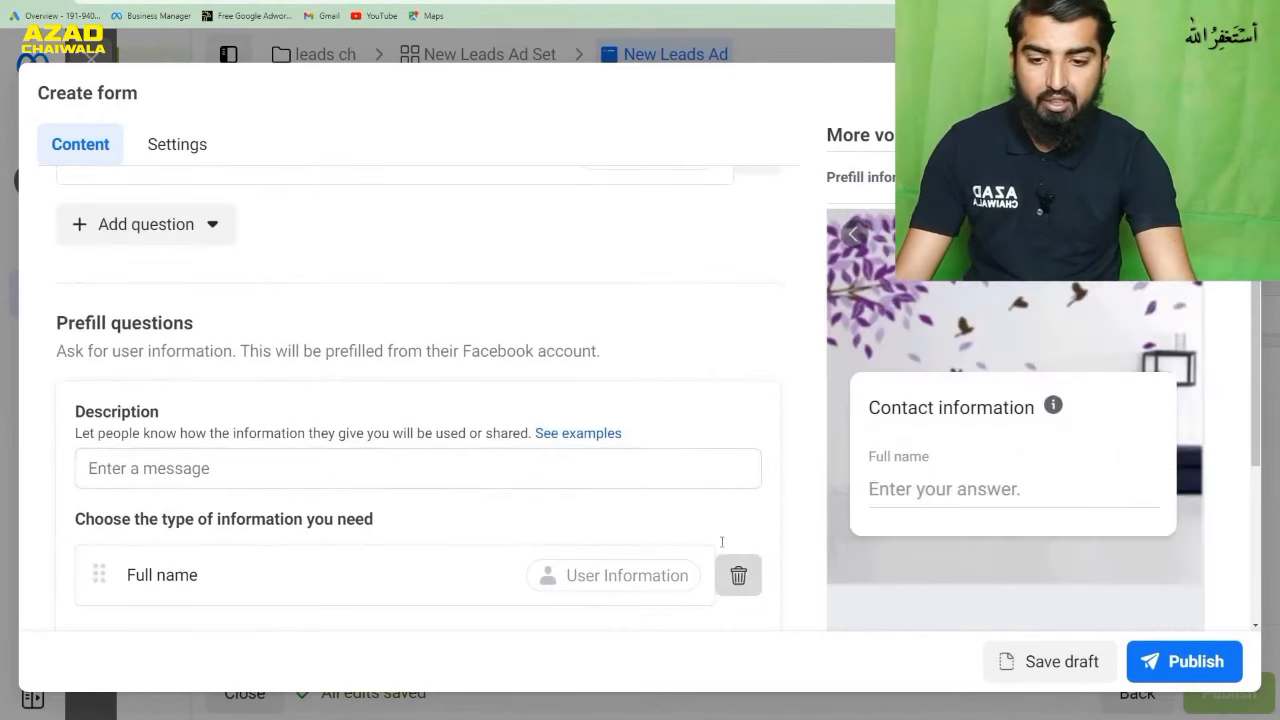
left_click(722, 542)
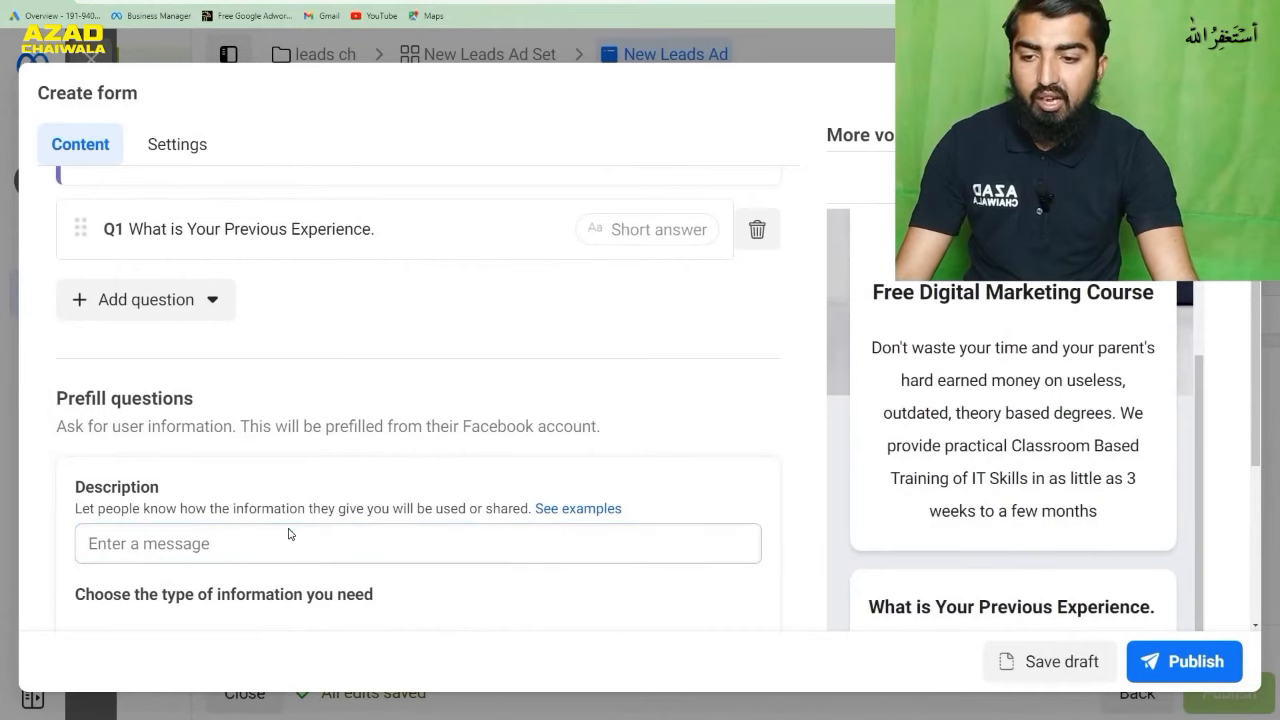
- Add Full name from User information and Phone number from Contact fields to the prefill questions
scroll(377, 409, "down", 3)
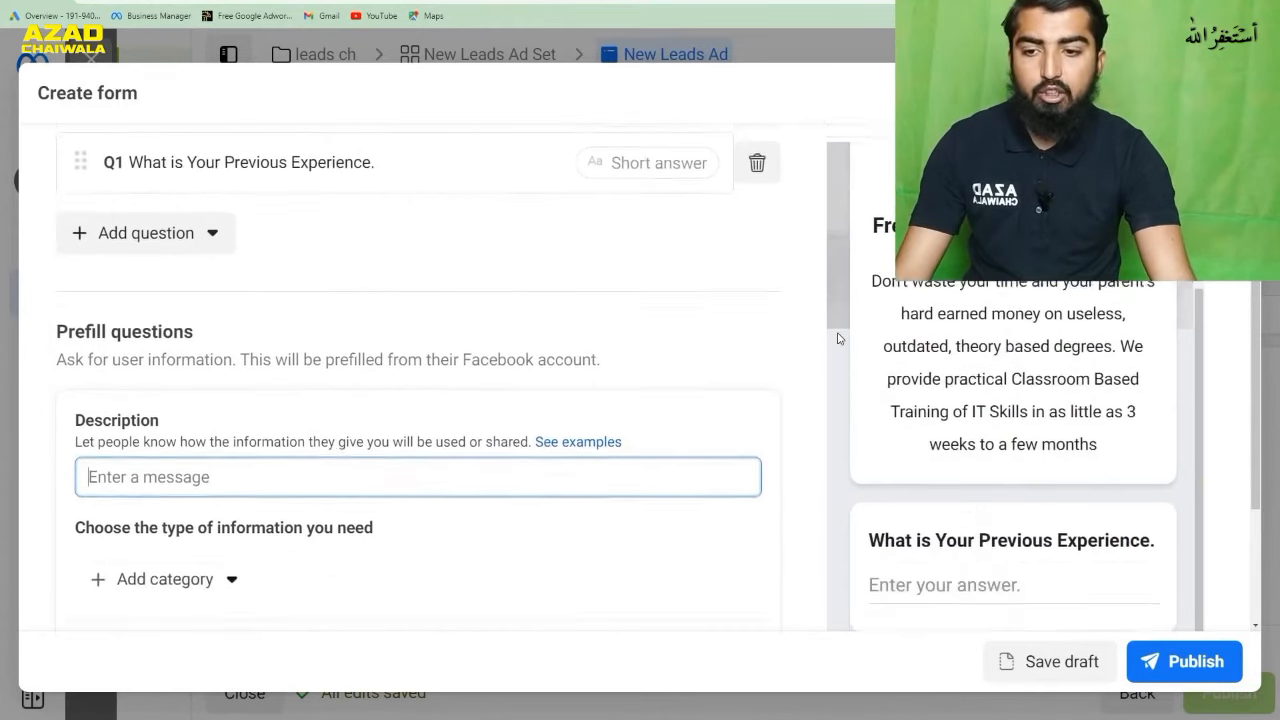
left_click(233, 422)
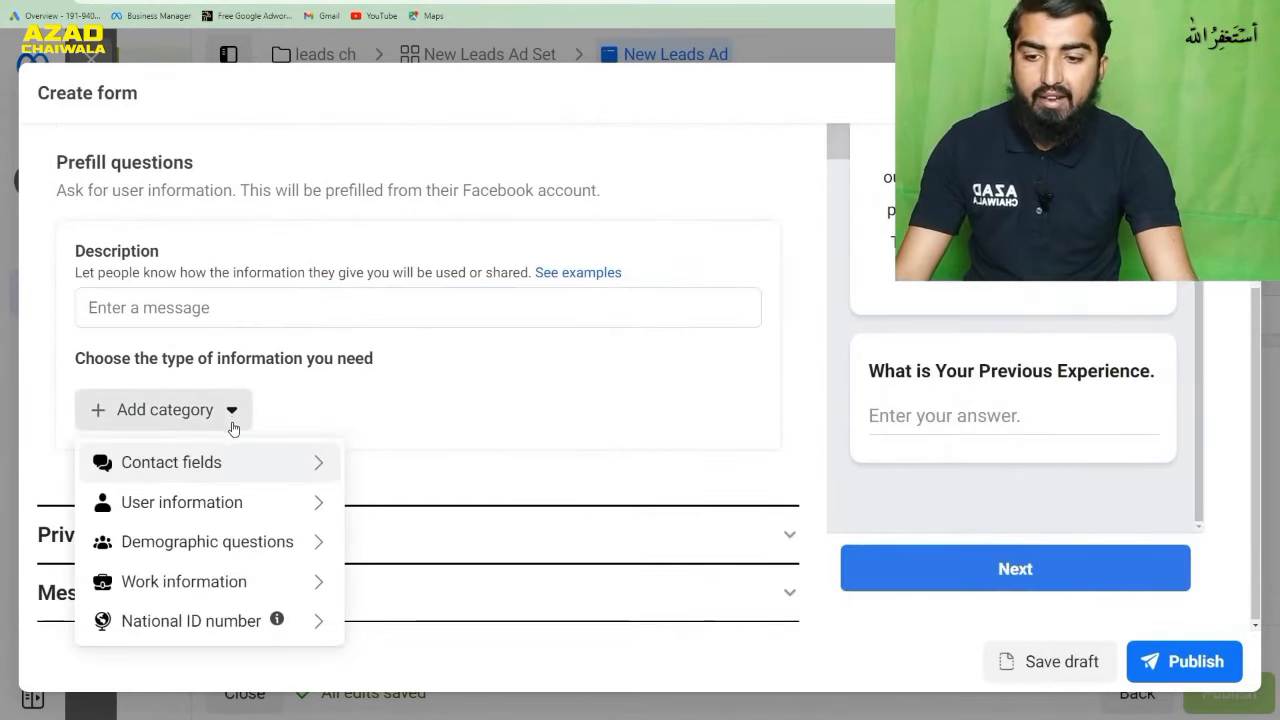
mouse_move(254, 469)
mouse_move(275, 503)
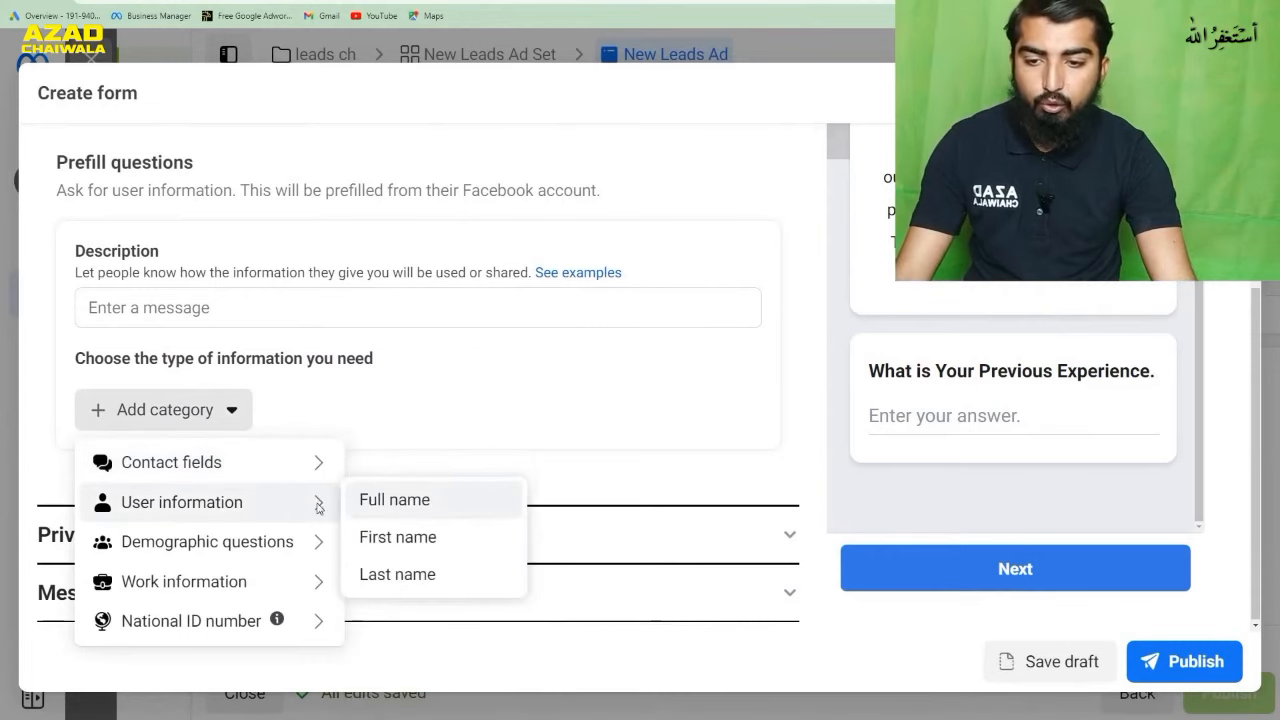
left_click(365, 506)
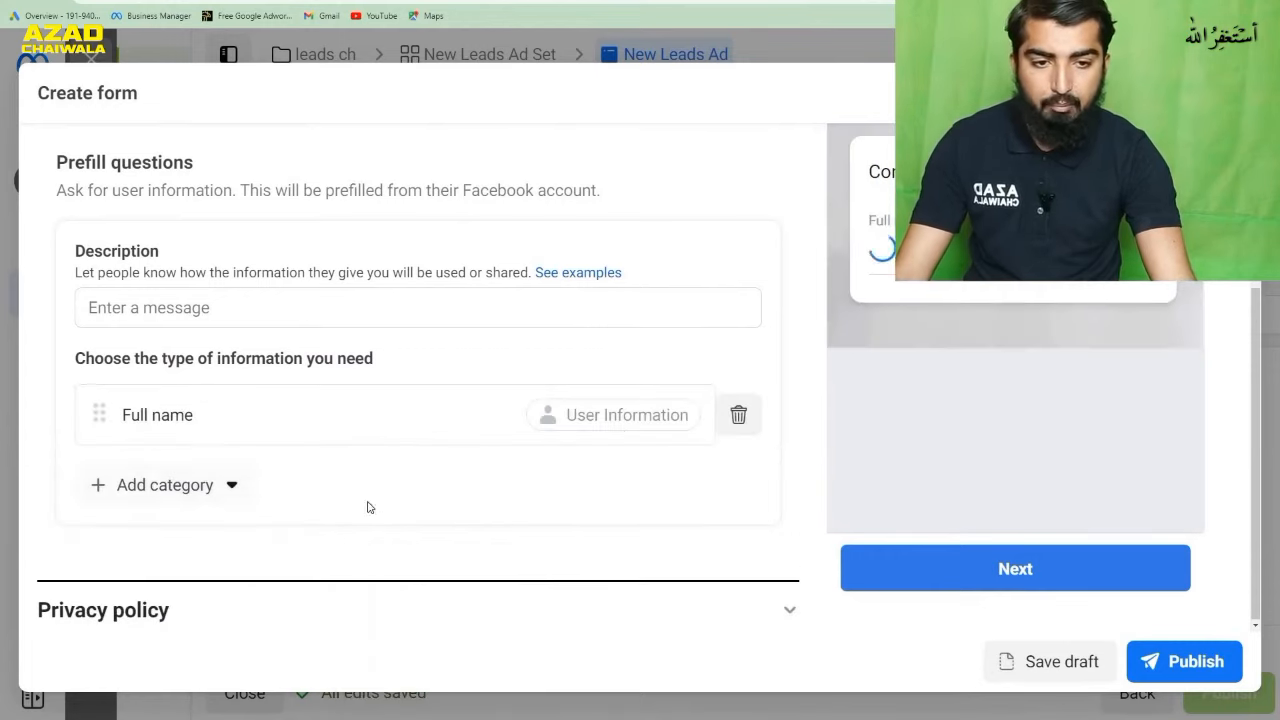
left_click(222, 492)
mouse_move(266, 534)
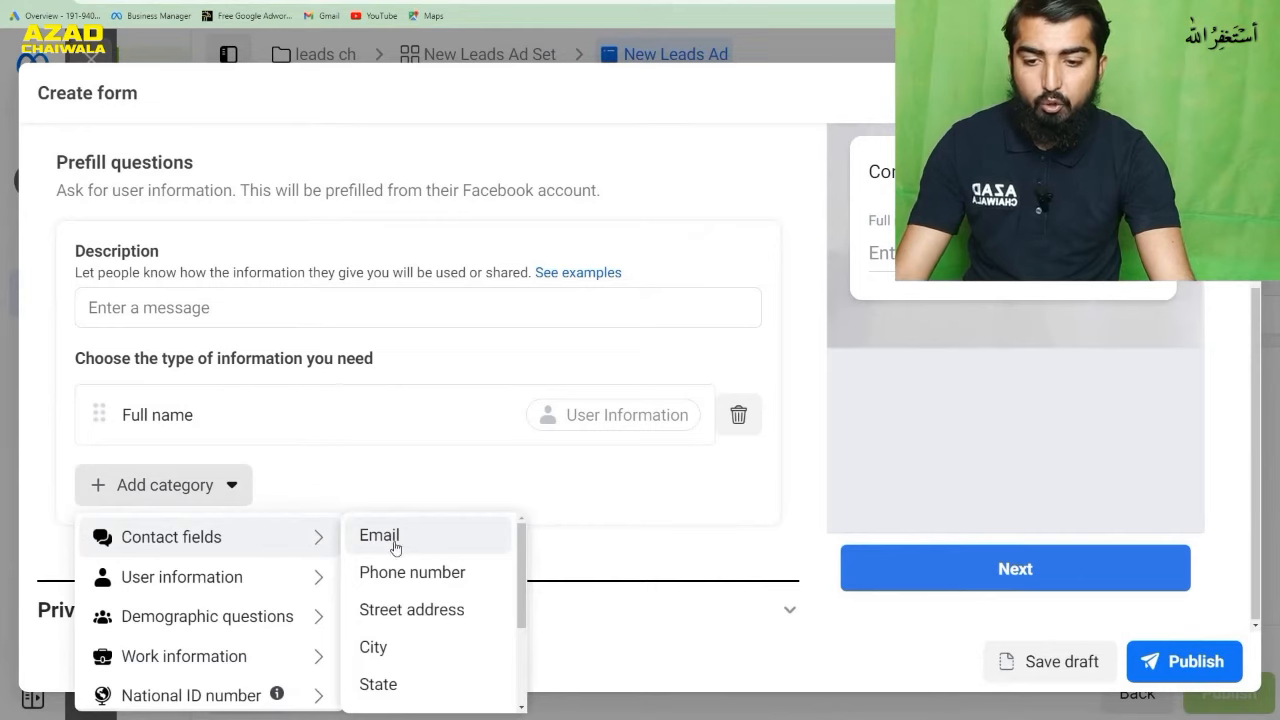
left_click(421, 582)
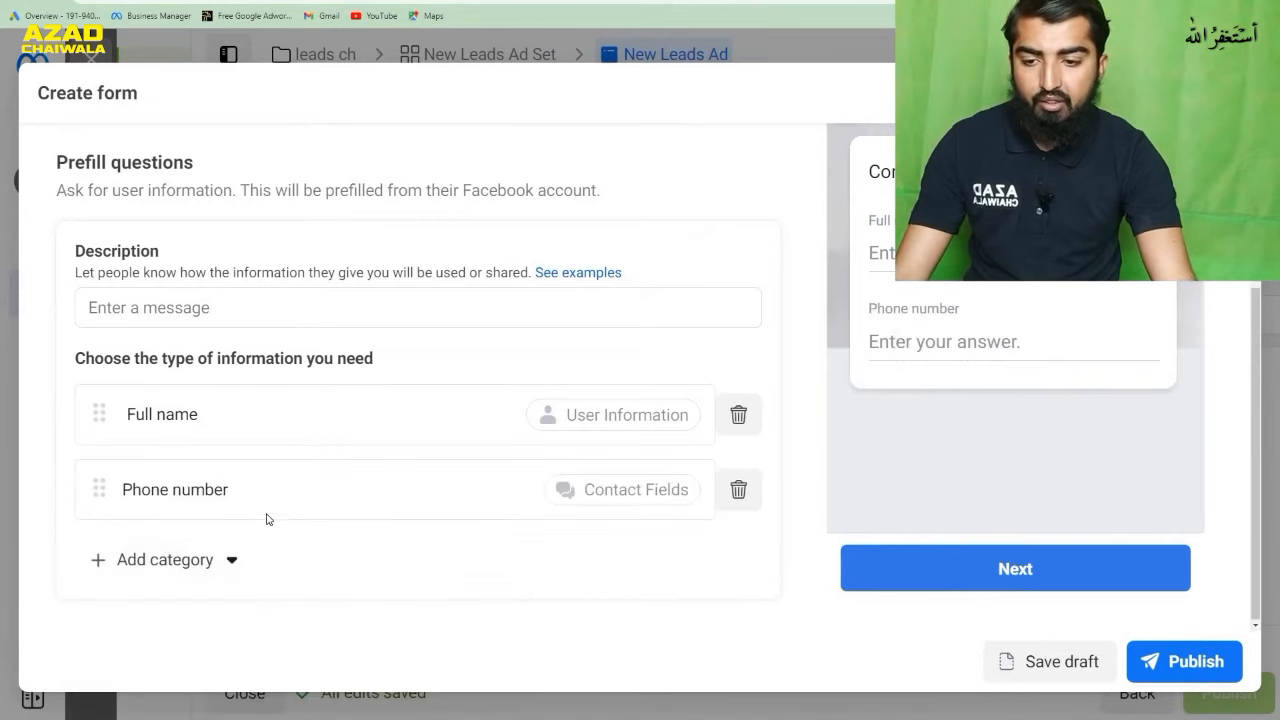
- Add the demographic questions Date of birth and Gender to the prefill questions
left_click(215, 568)
mouse_move(286, 426)
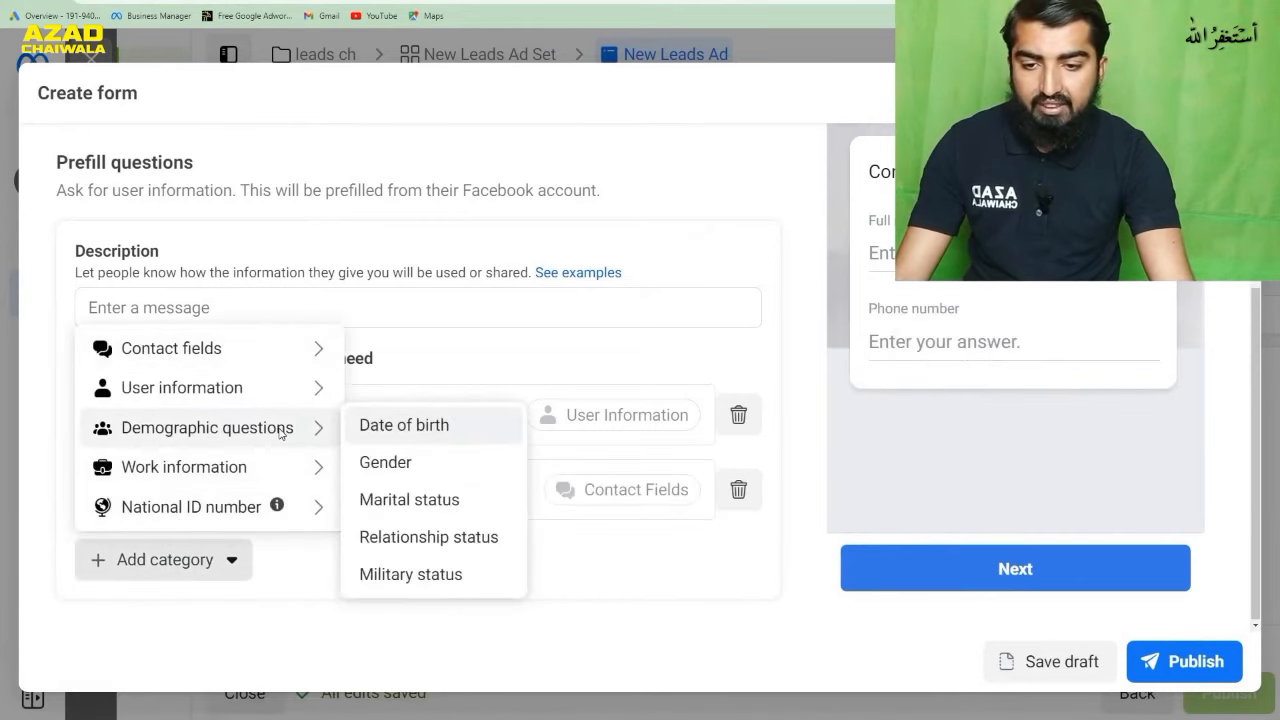
left_click(418, 430)
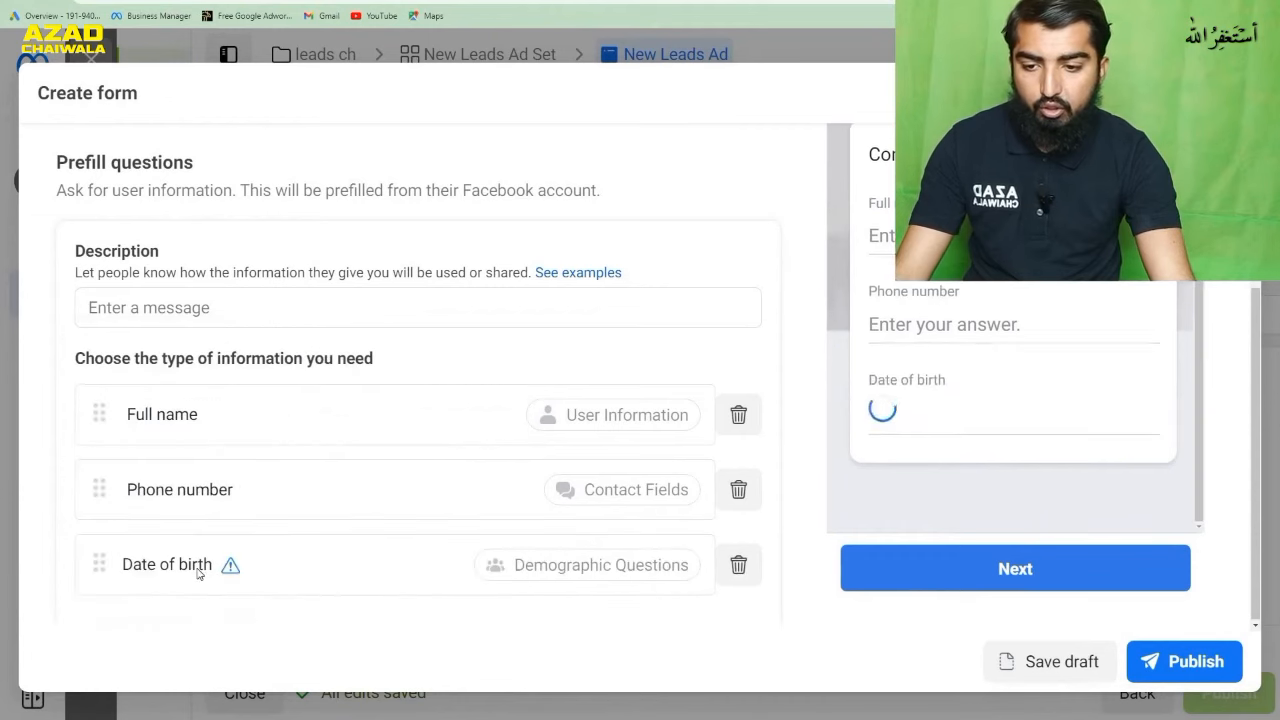
scroll(388, 526, "down", 2)
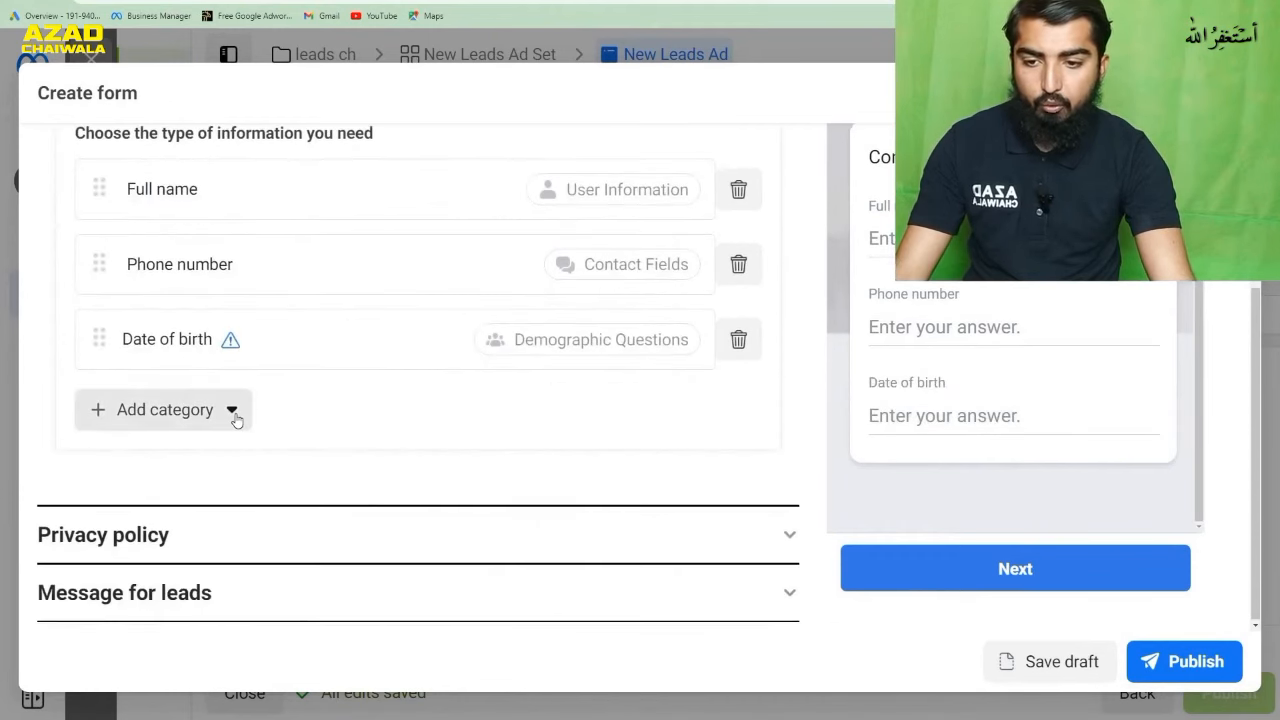
left_click(233, 412)
mouse_move(297, 513)
mouse_move(293, 546)
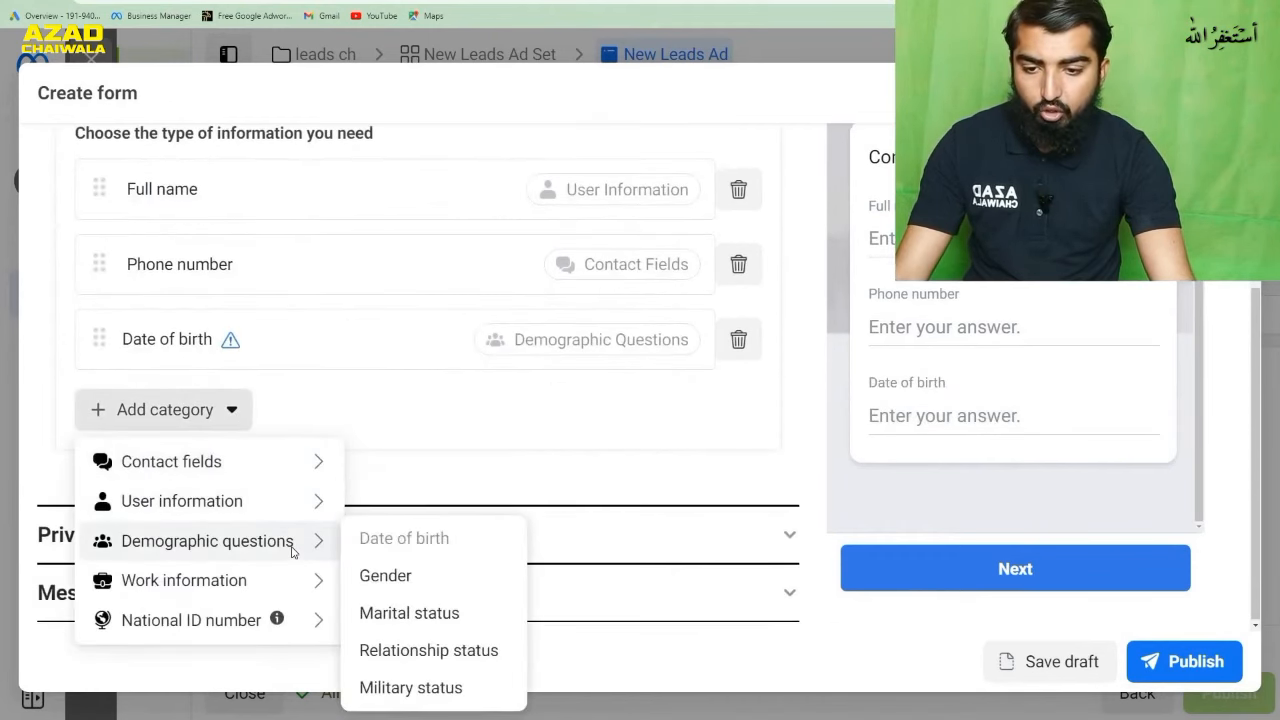
left_click(373, 574)
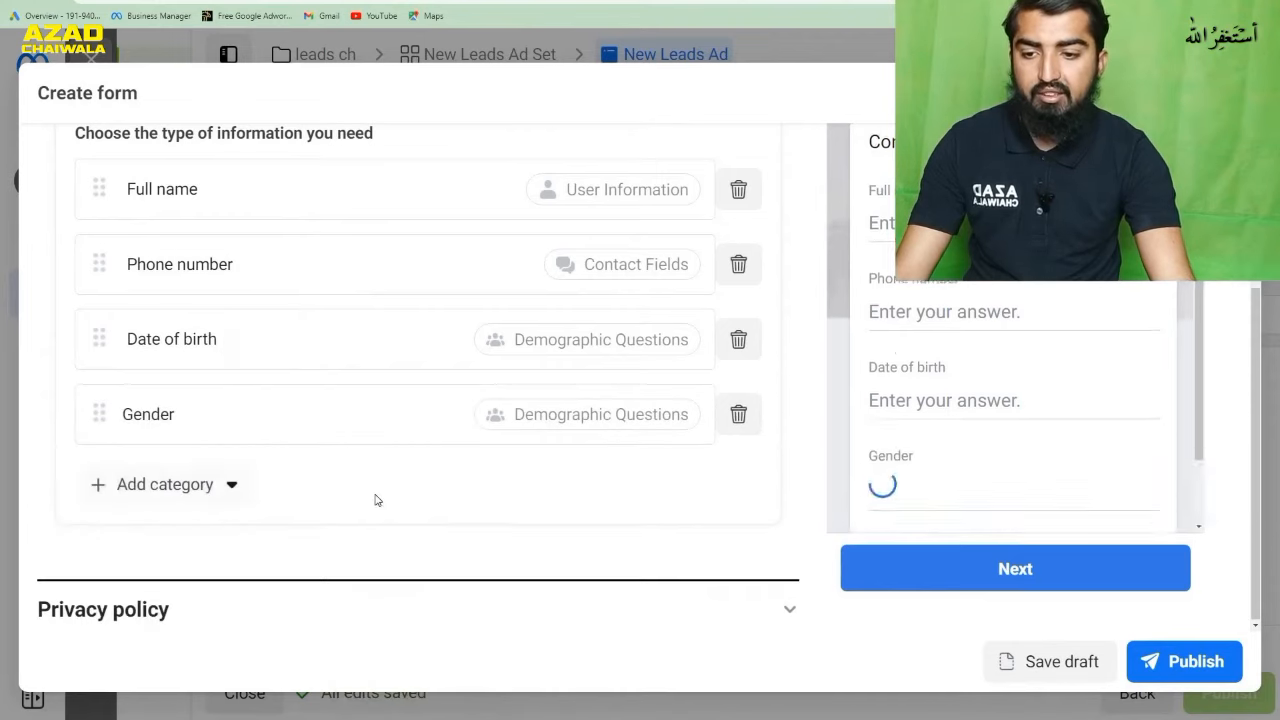
- Add City from the Contact fields category to the prefill questions
left_click(211, 496)
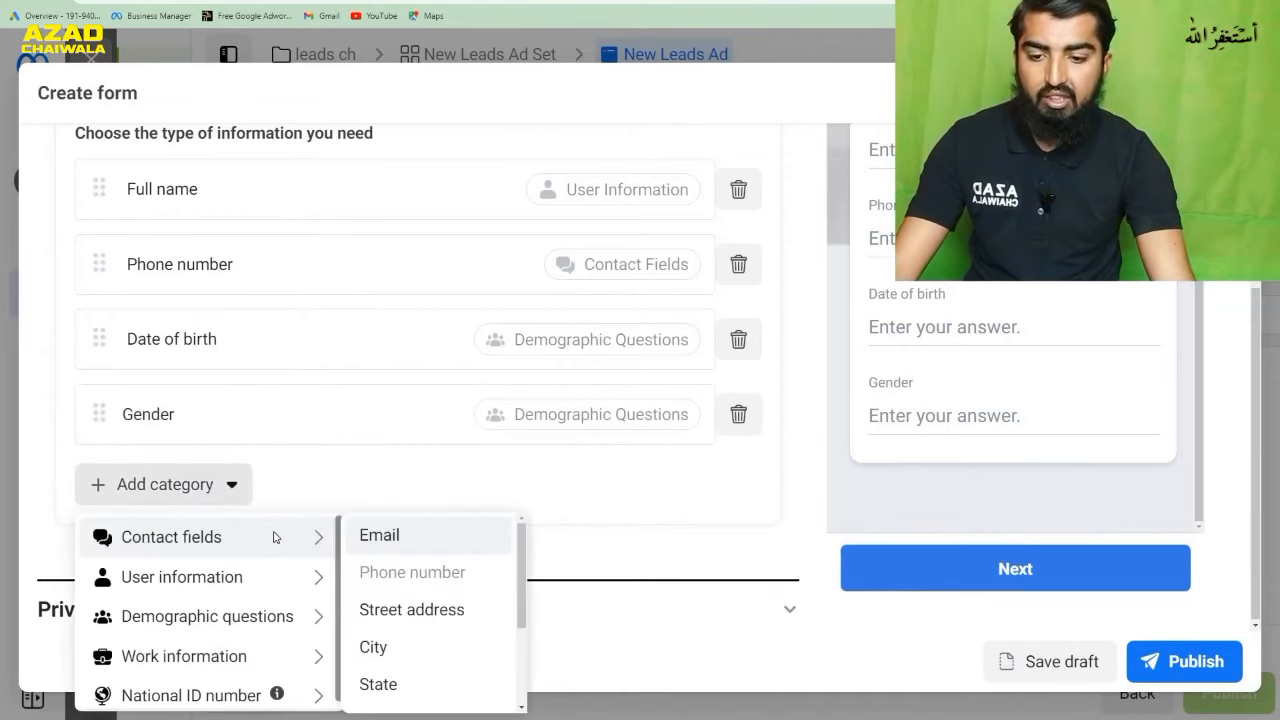
mouse_move(300, 541)
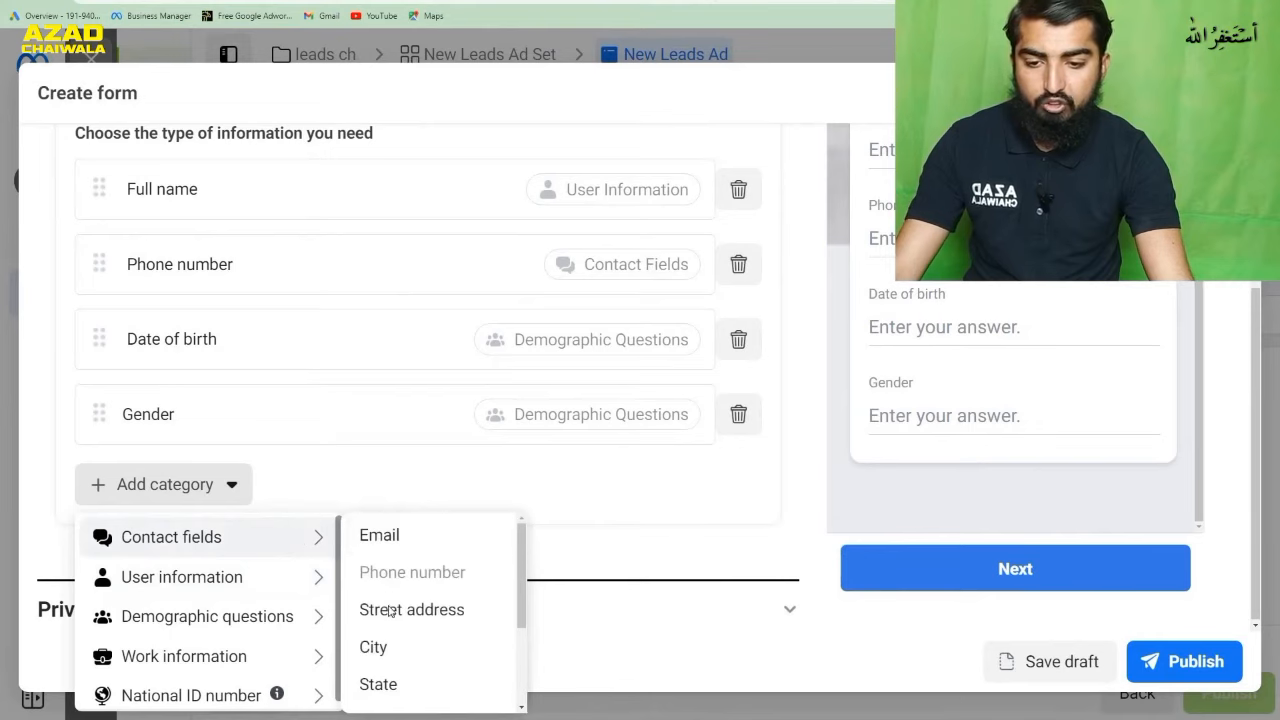
left_click(407, 648)
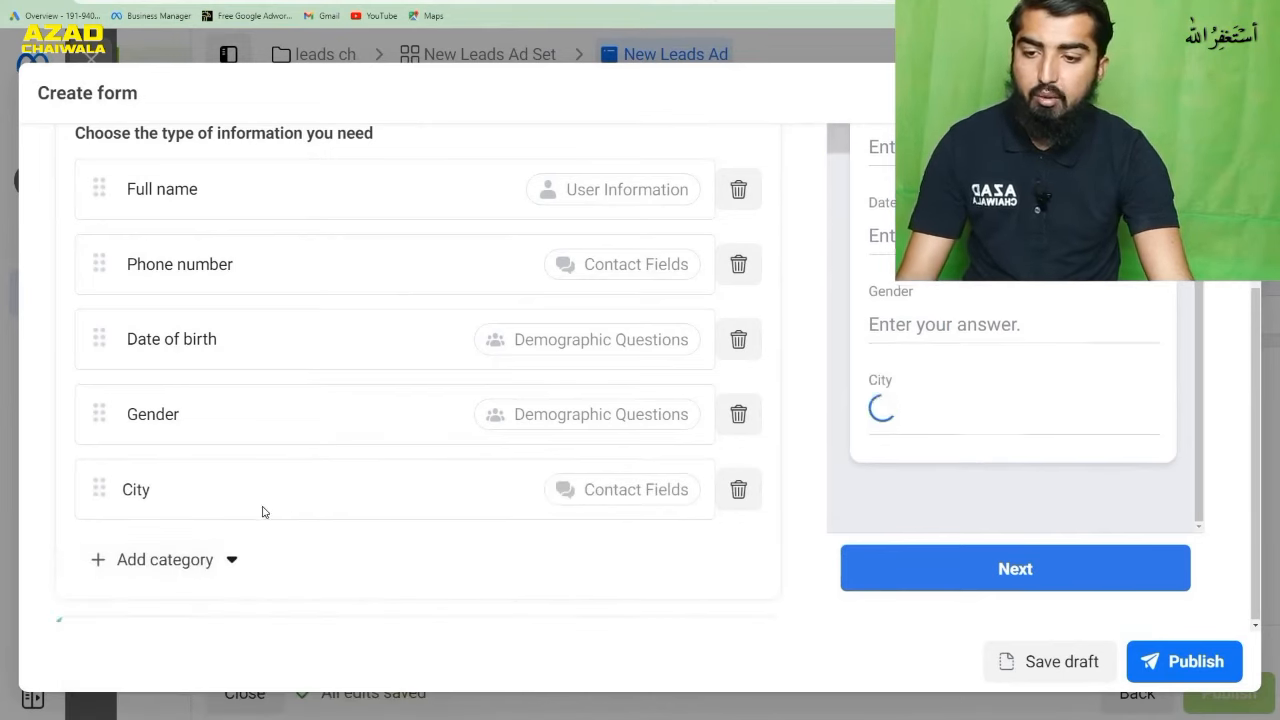
left_click(200, 560)
mouse_move(249, 459)
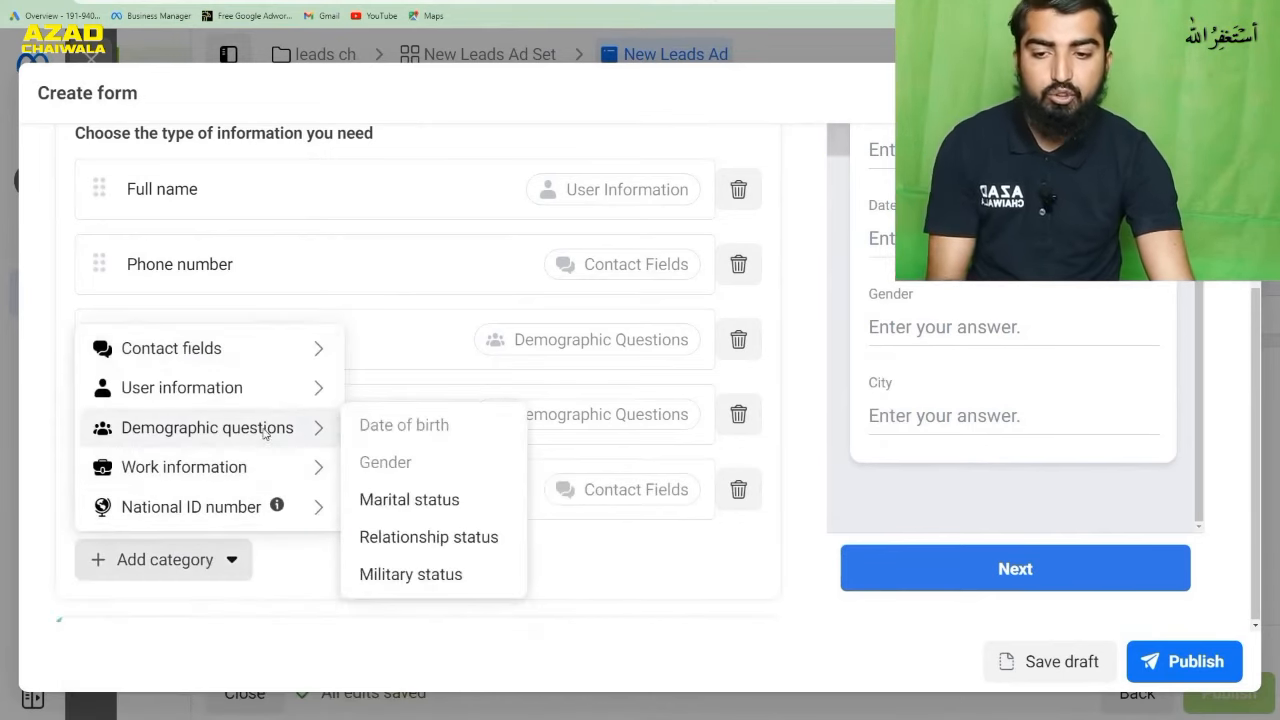
mouse_move(272, 392)
mouse_move(273, 440)
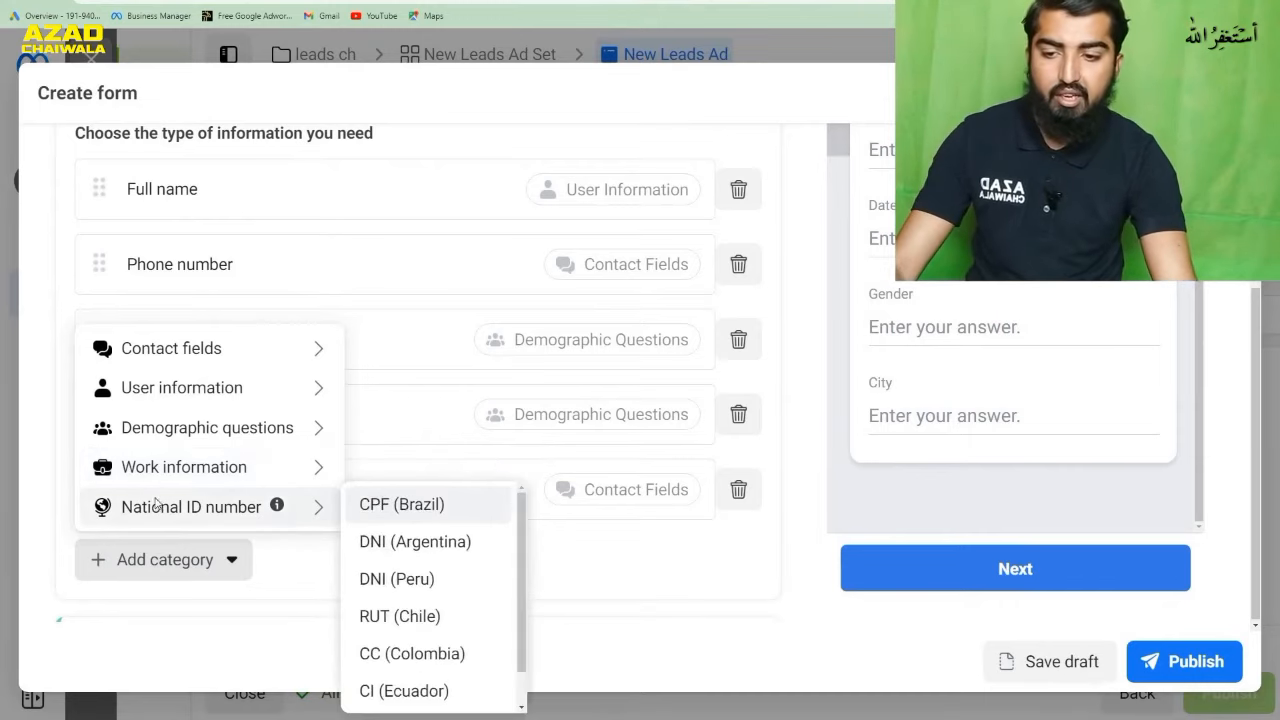
mouse_move(295, 360)
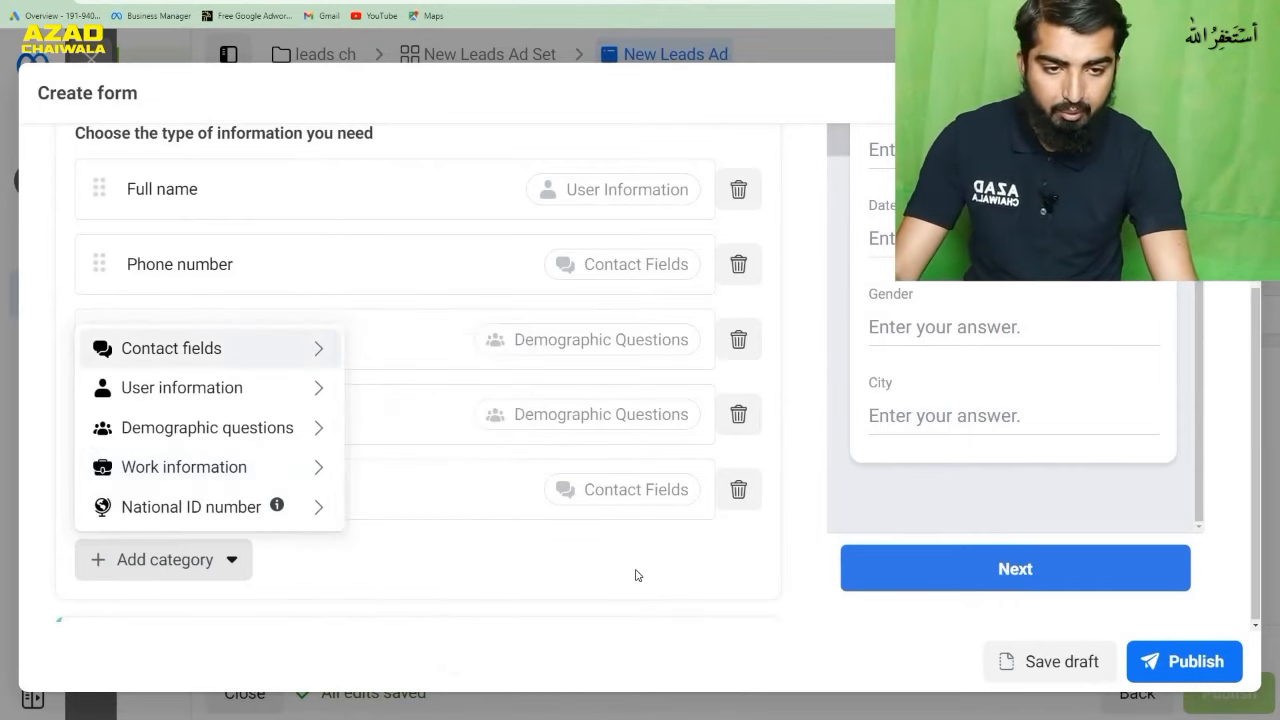
- Review the form preview, checking the contact information fields and the page with the course introduction and custom question
scroll(1039, 415, "up", 1)
scroll(1039, 415, "up", 5)
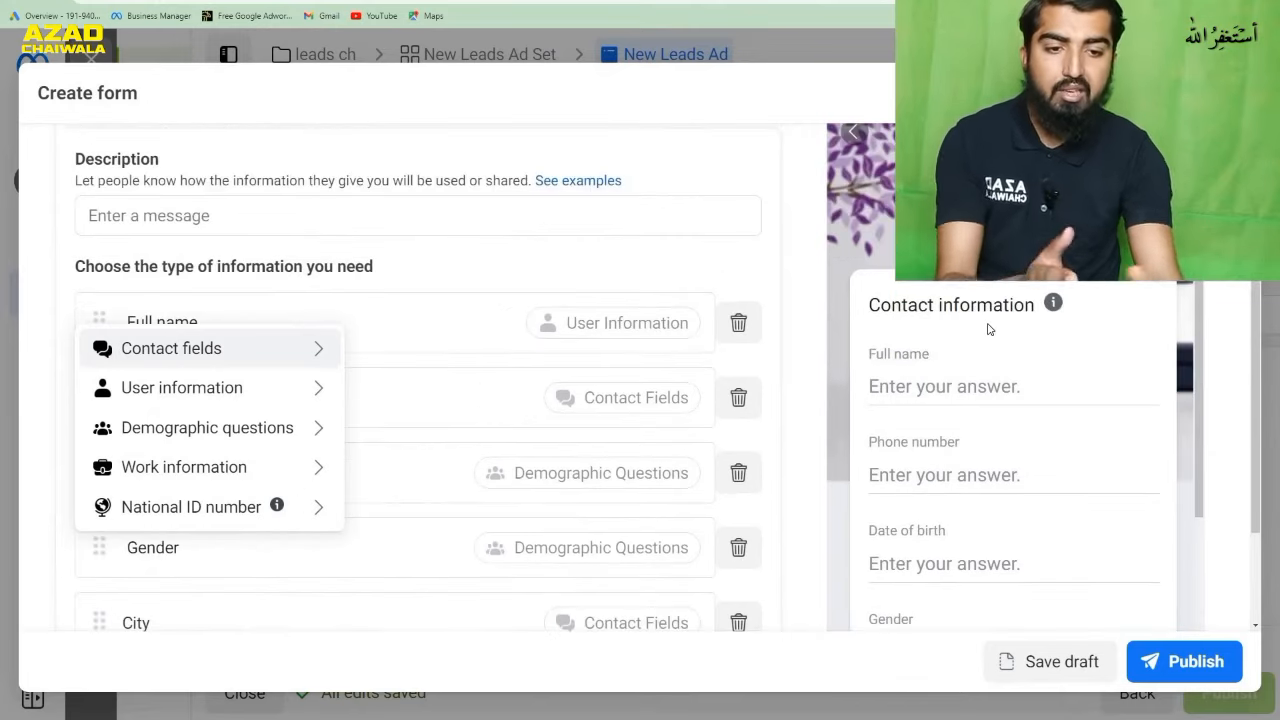
scroll(986, 324, "down", 2)
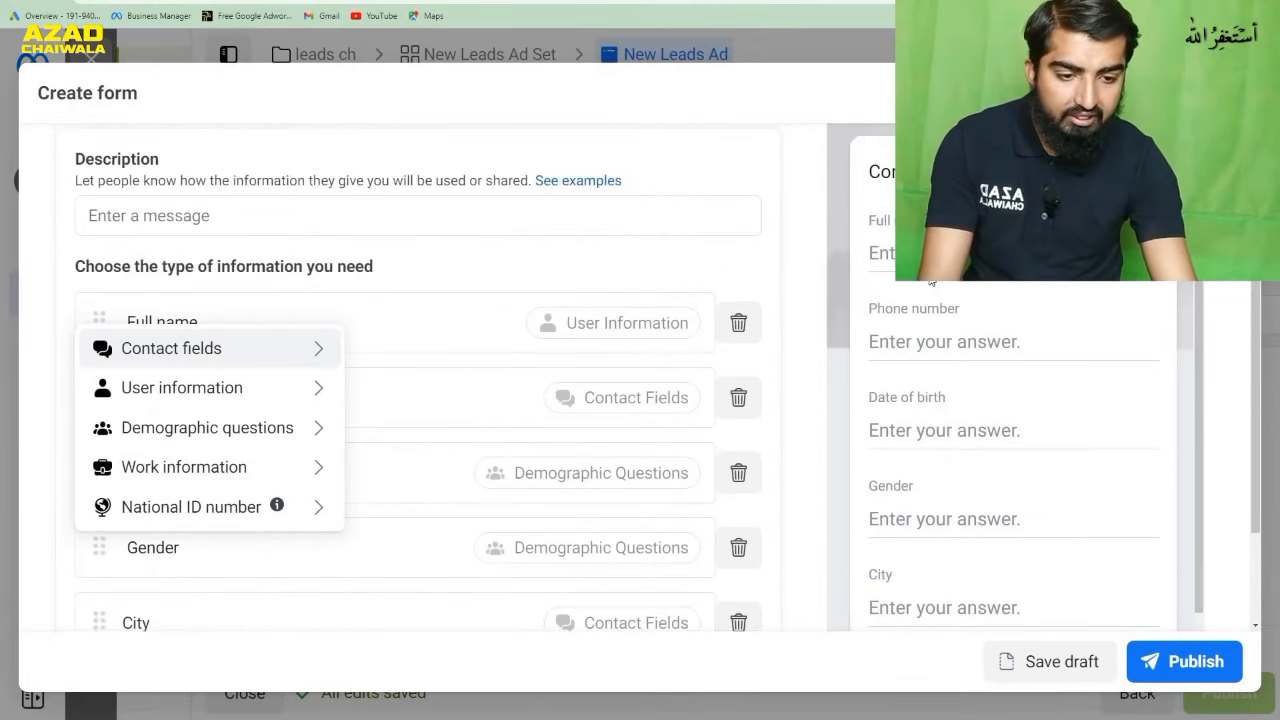
scroll(1040, 470, "up", 5)
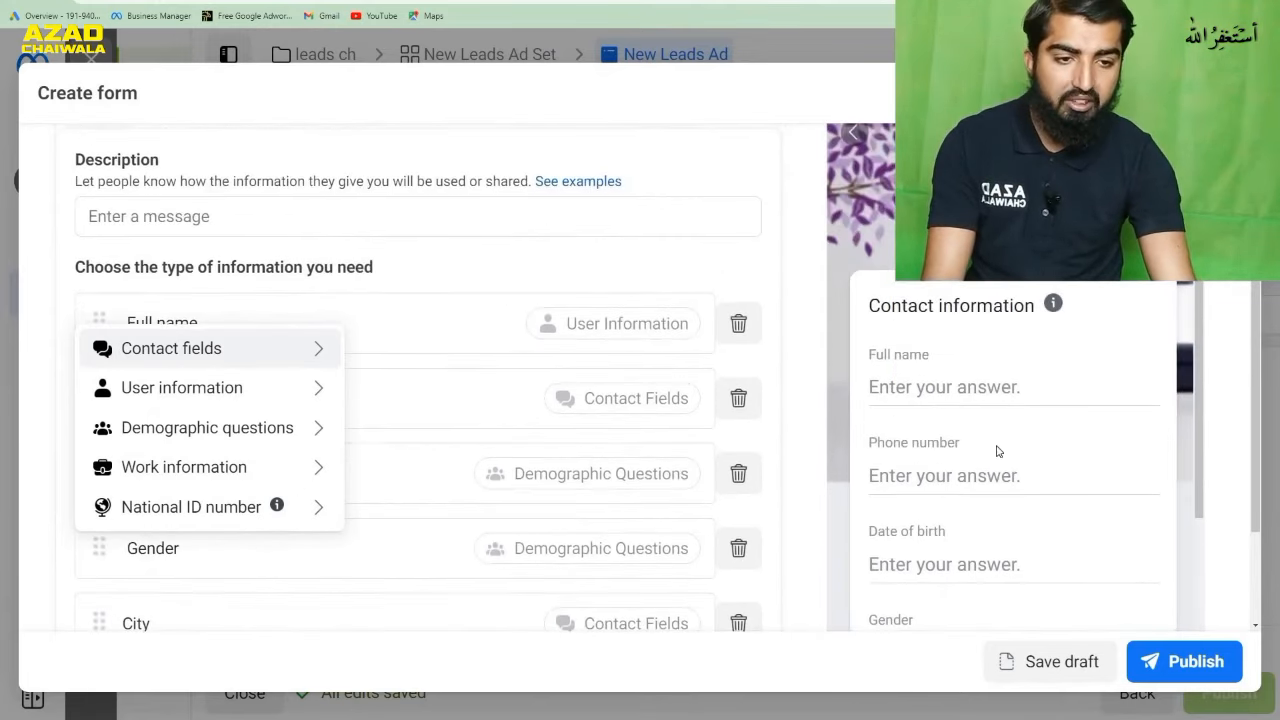
left_click(1152, 177)
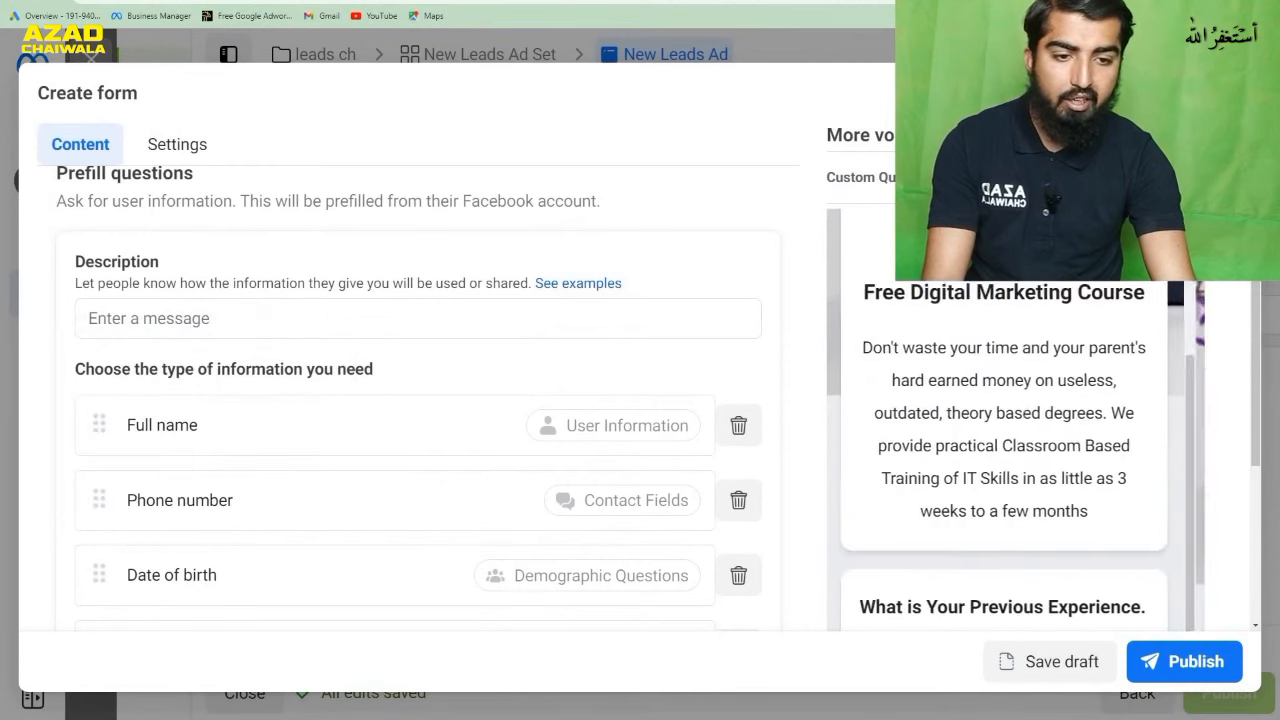
scroll(996, 371, "up", 3)
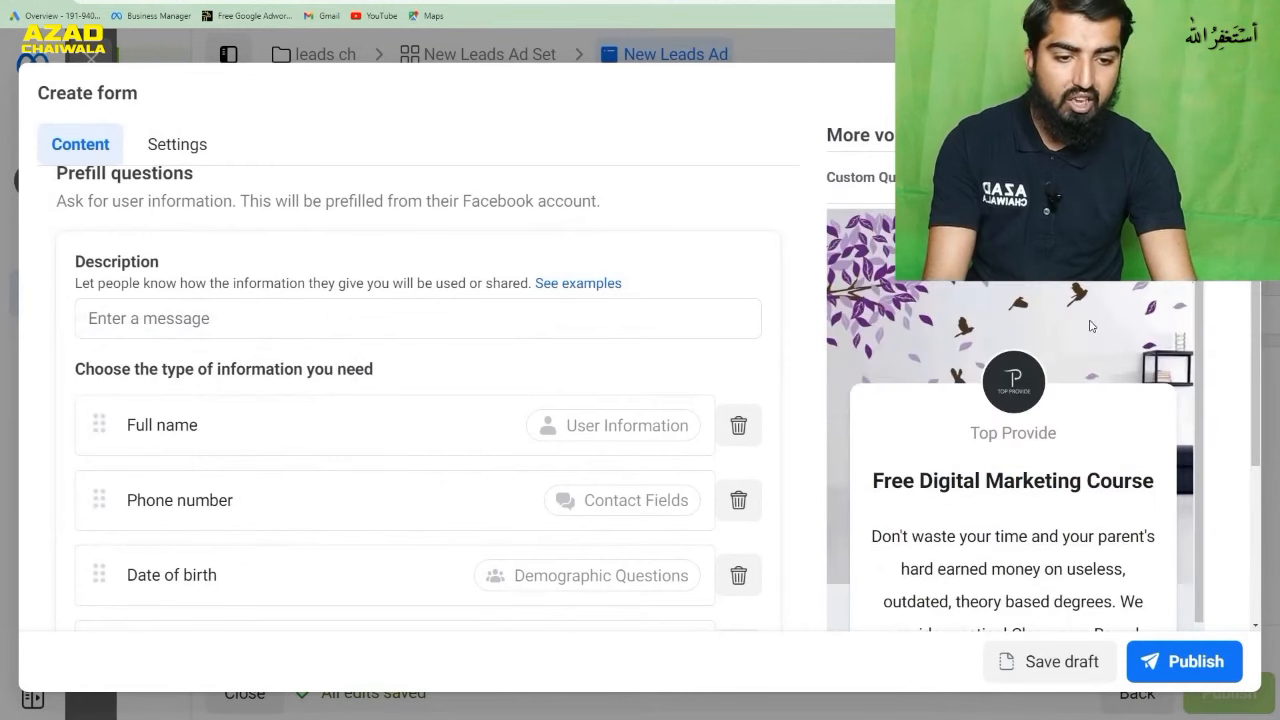
scroll(1076, 400, "down", 3)
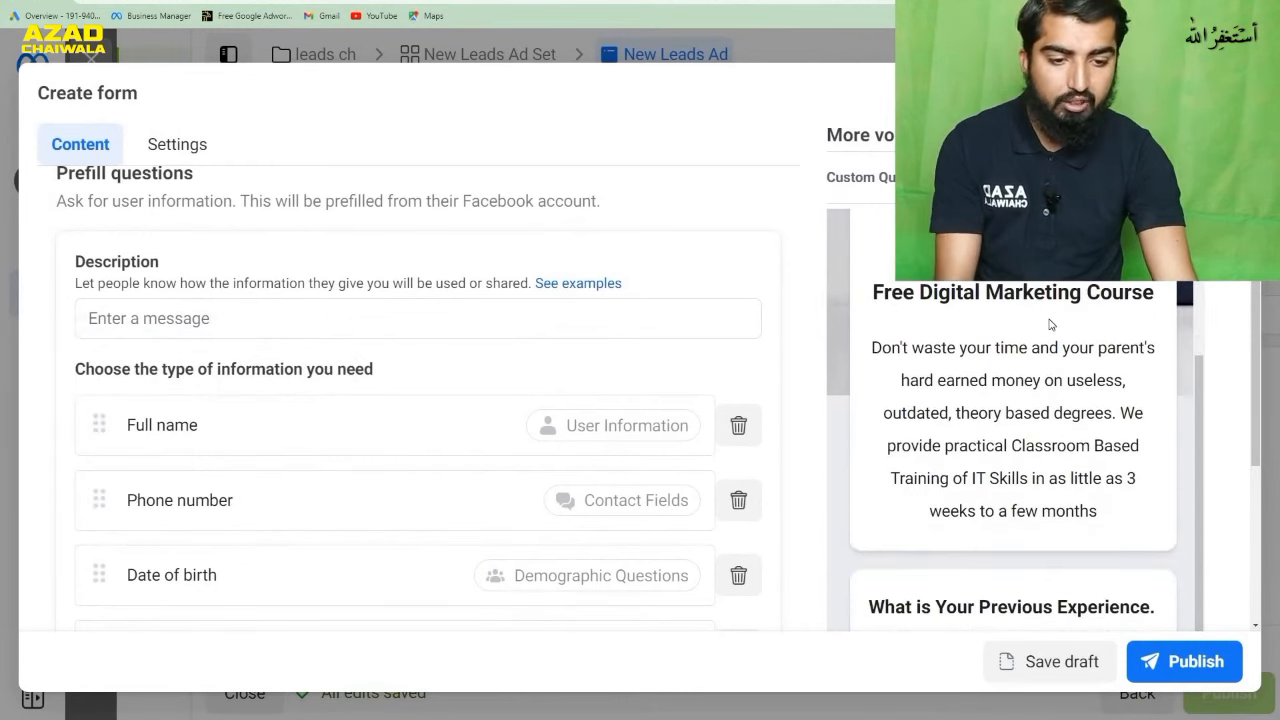
scroll(1050, 324, "down", 3)
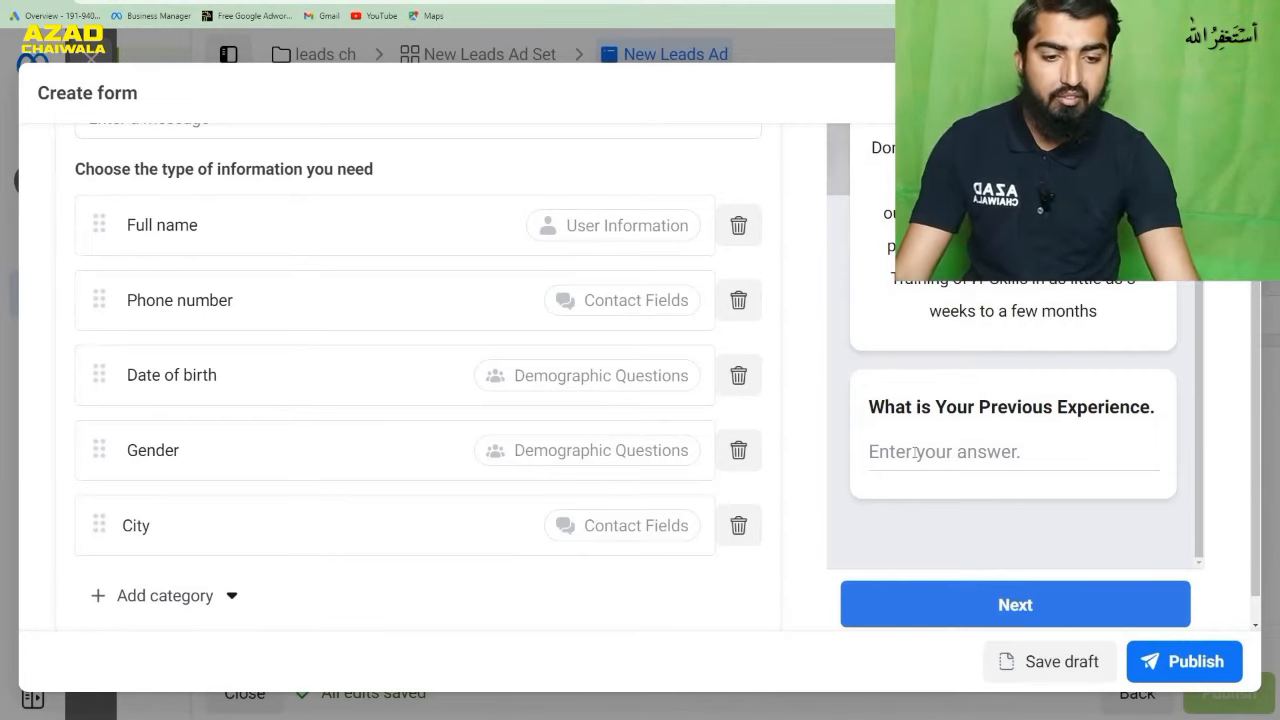
scroll(972, 452, "up", 3)
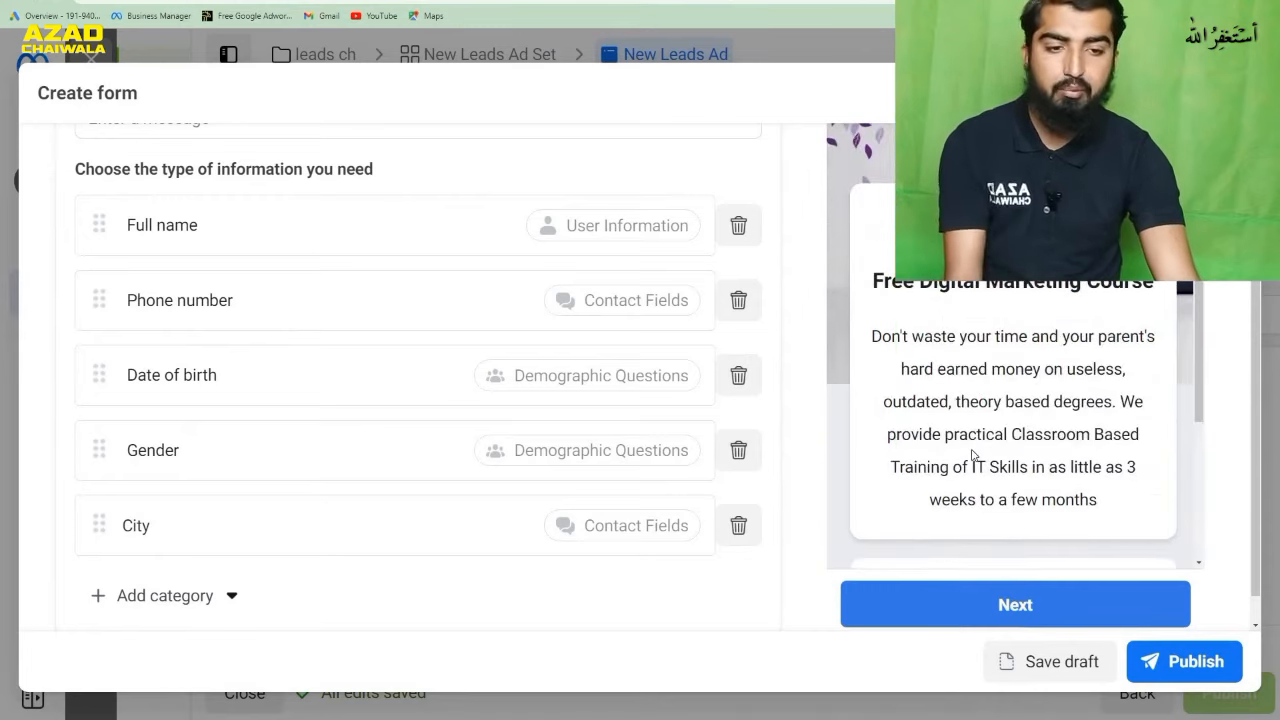
scroll(972, 452, "down", 3)
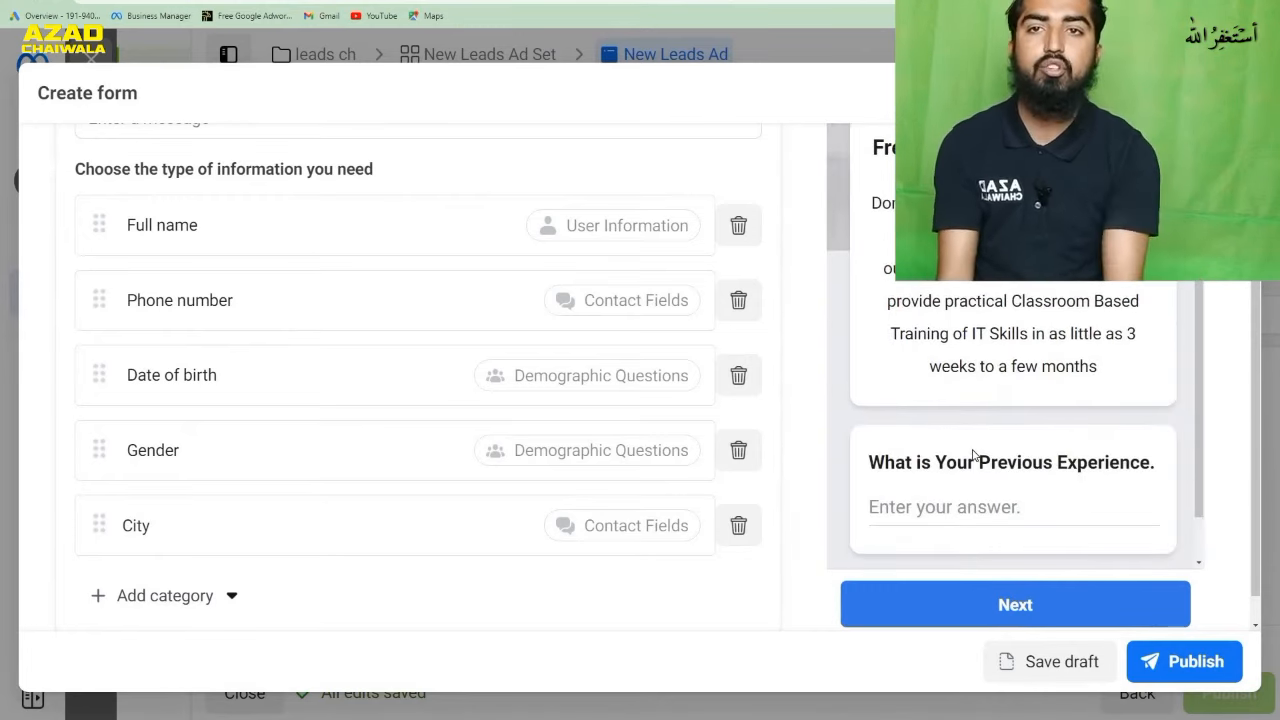
scroll(972, 453, "up", 3)
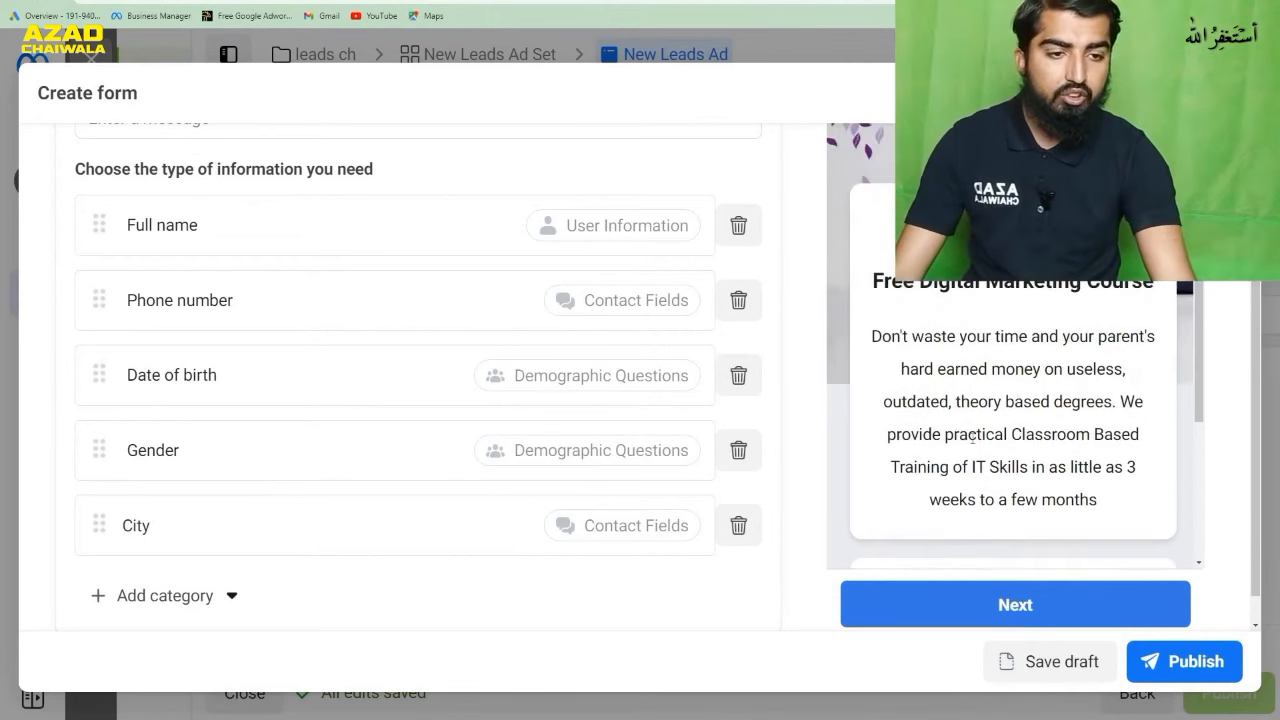
scroll(1089, 316, "up", 2)
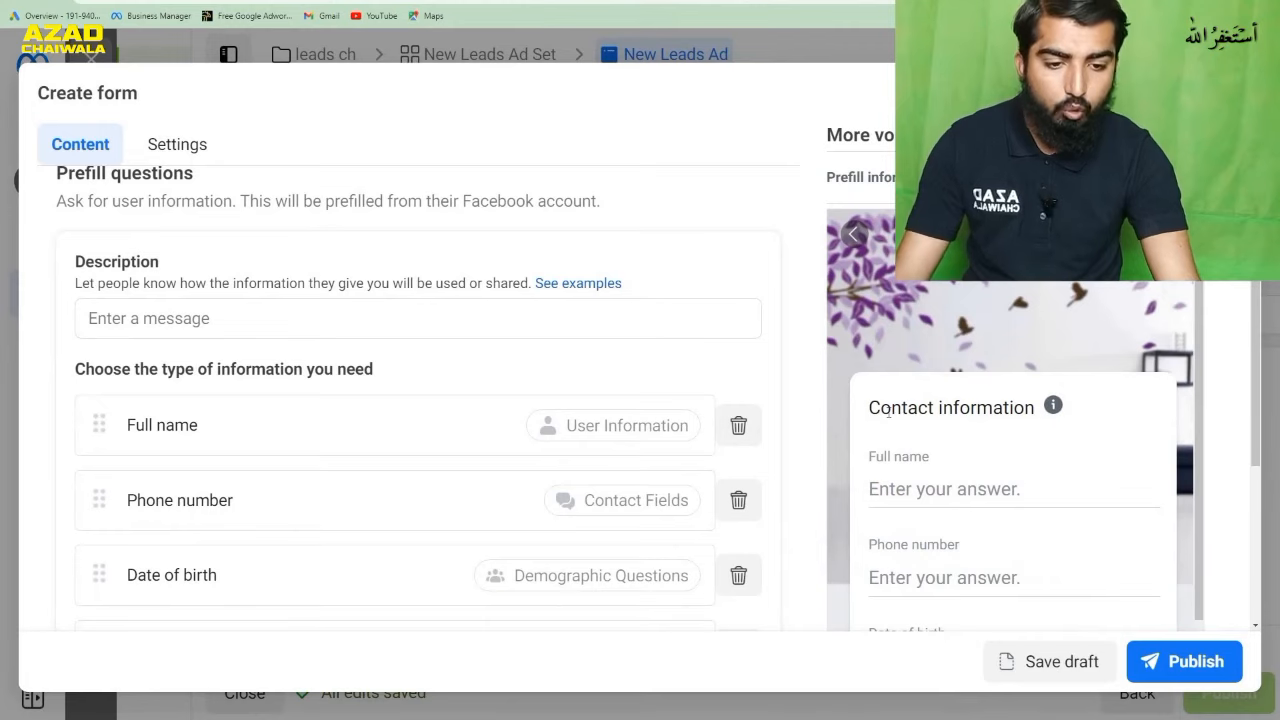
scroll(970, 410, "down", 1)
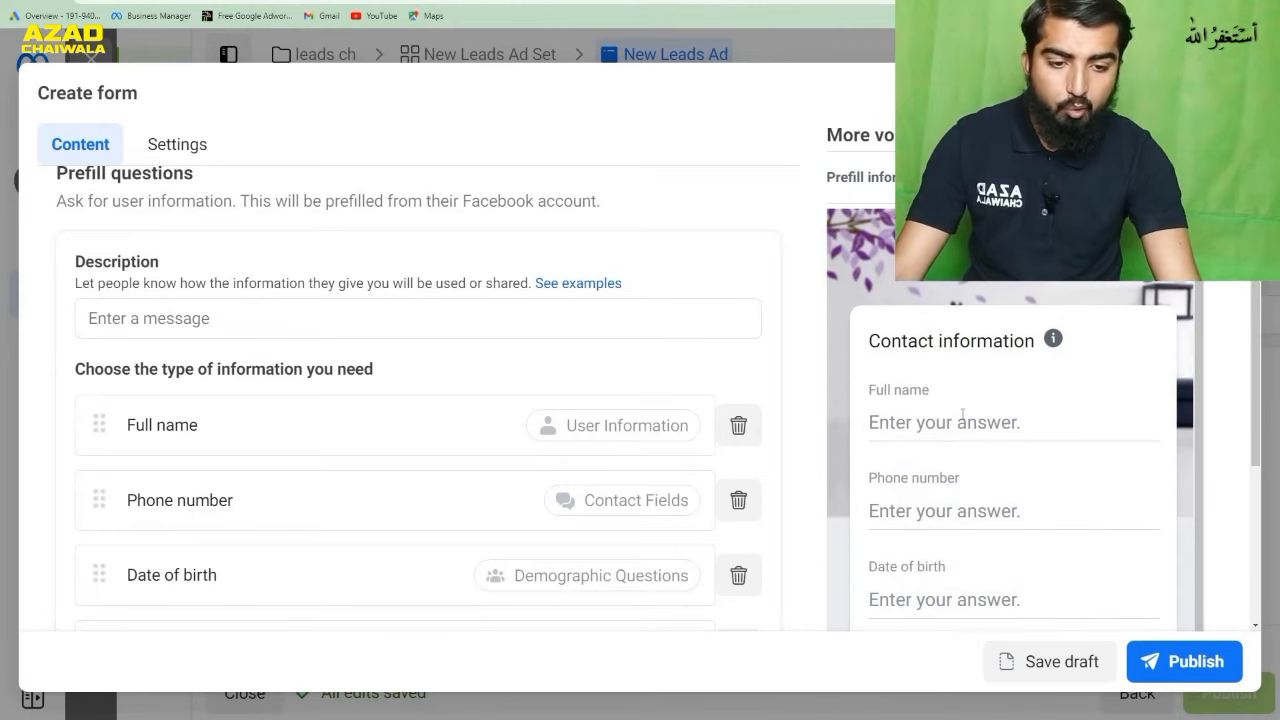
scroll(962, 414, "down", 4)
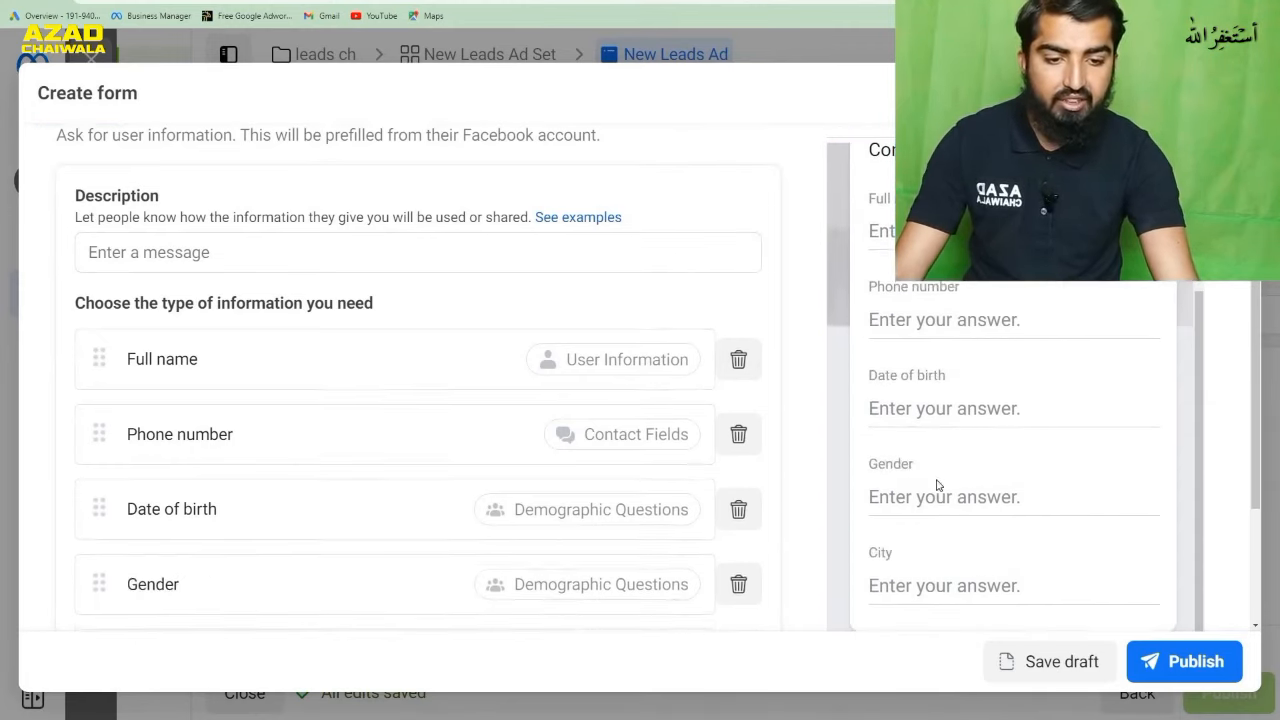
- Review the form preview's contact information fields, privacy policy page and closing thank-you message page
scroll(937, 485, "down", 3)
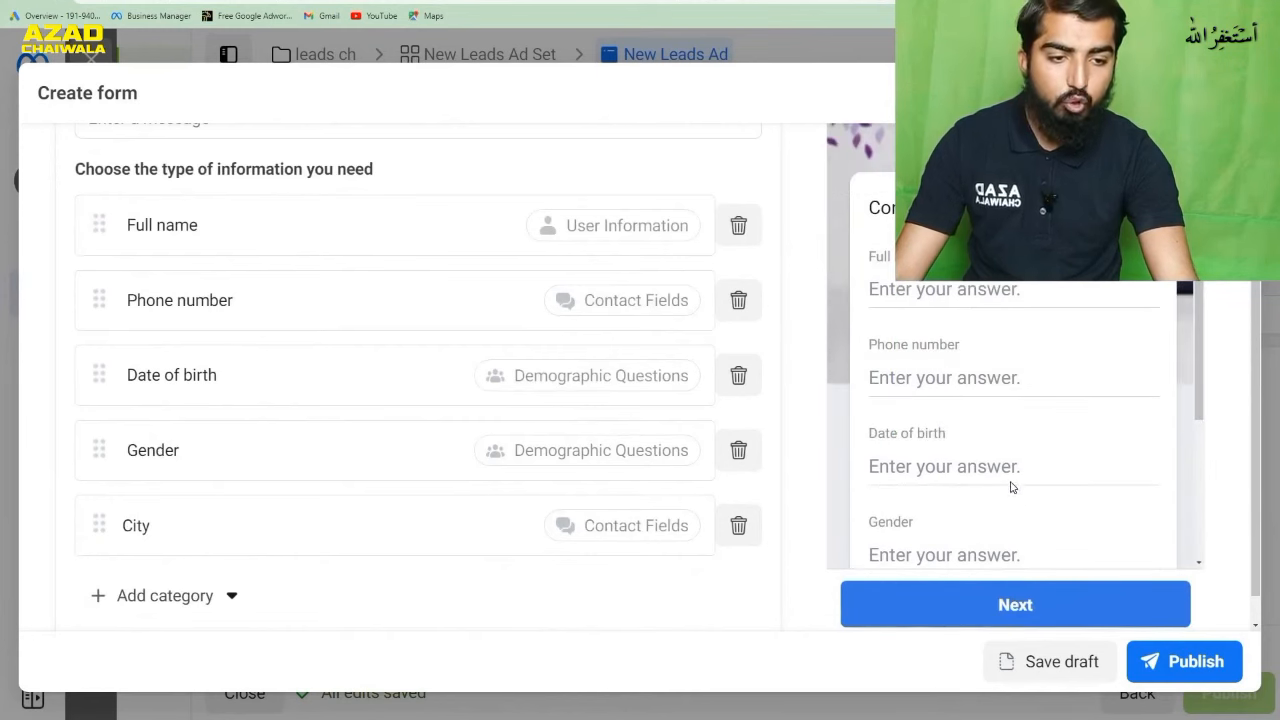
scroll(1088, 334, "up", 3)
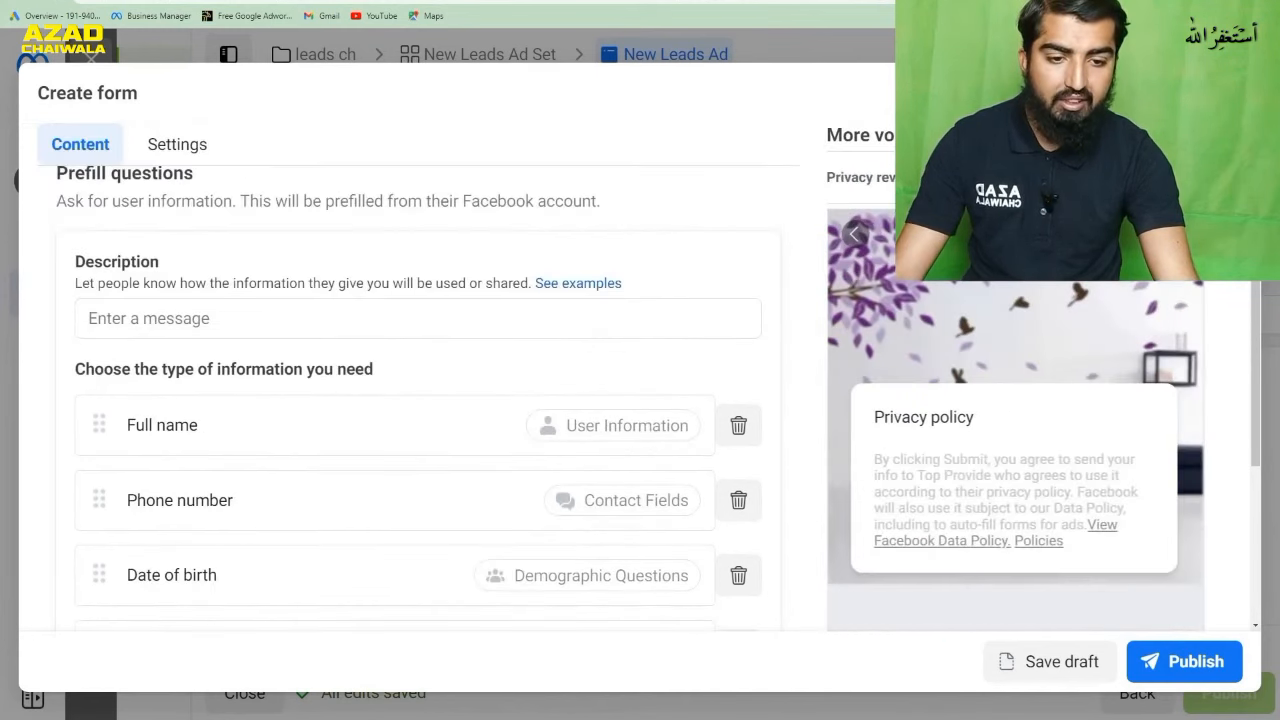
scroll(1057, 382, "down", 1)
scroll(1020, 415, "up", 1)
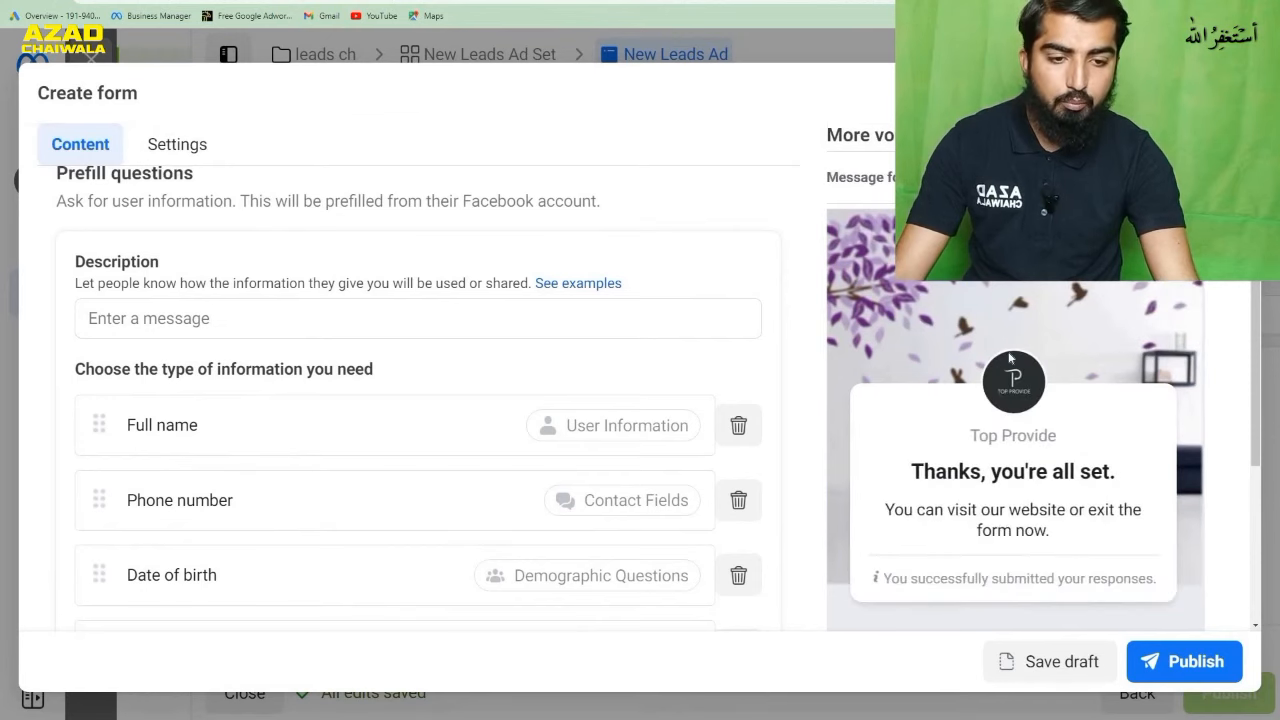
scroll(1000, 355, "down", 3)
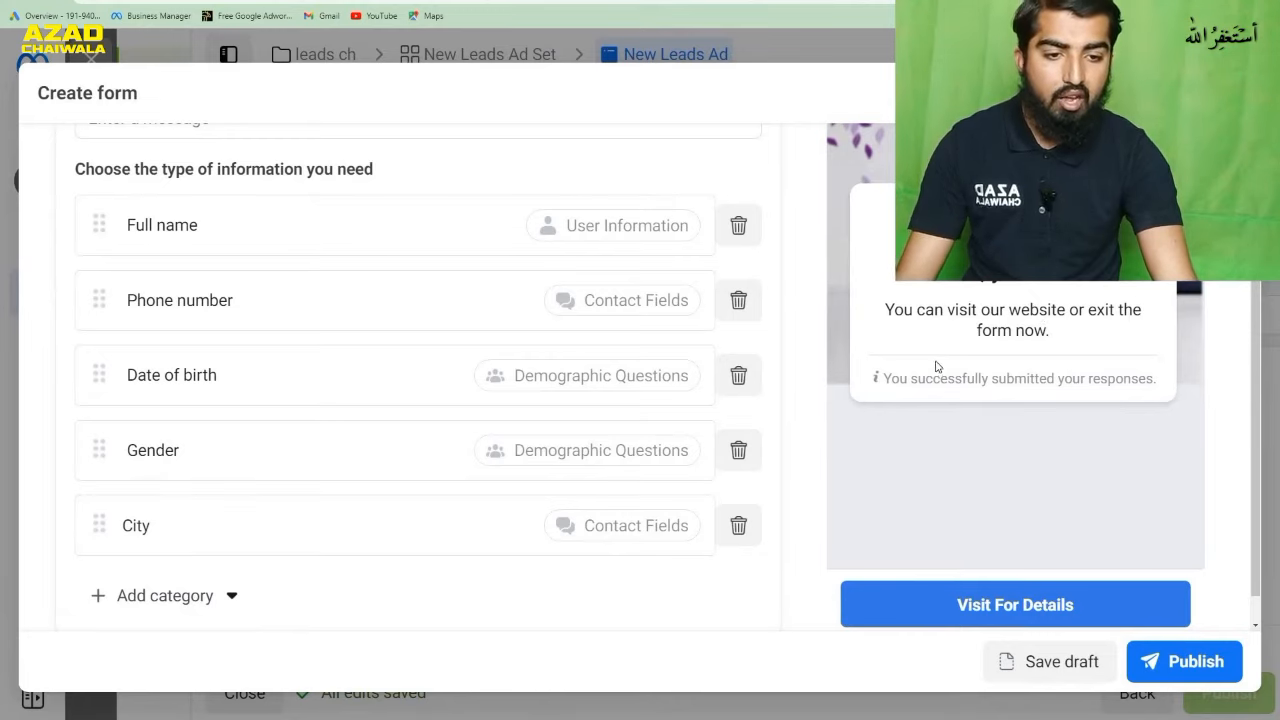
scroll(781, 372, "up", 5)
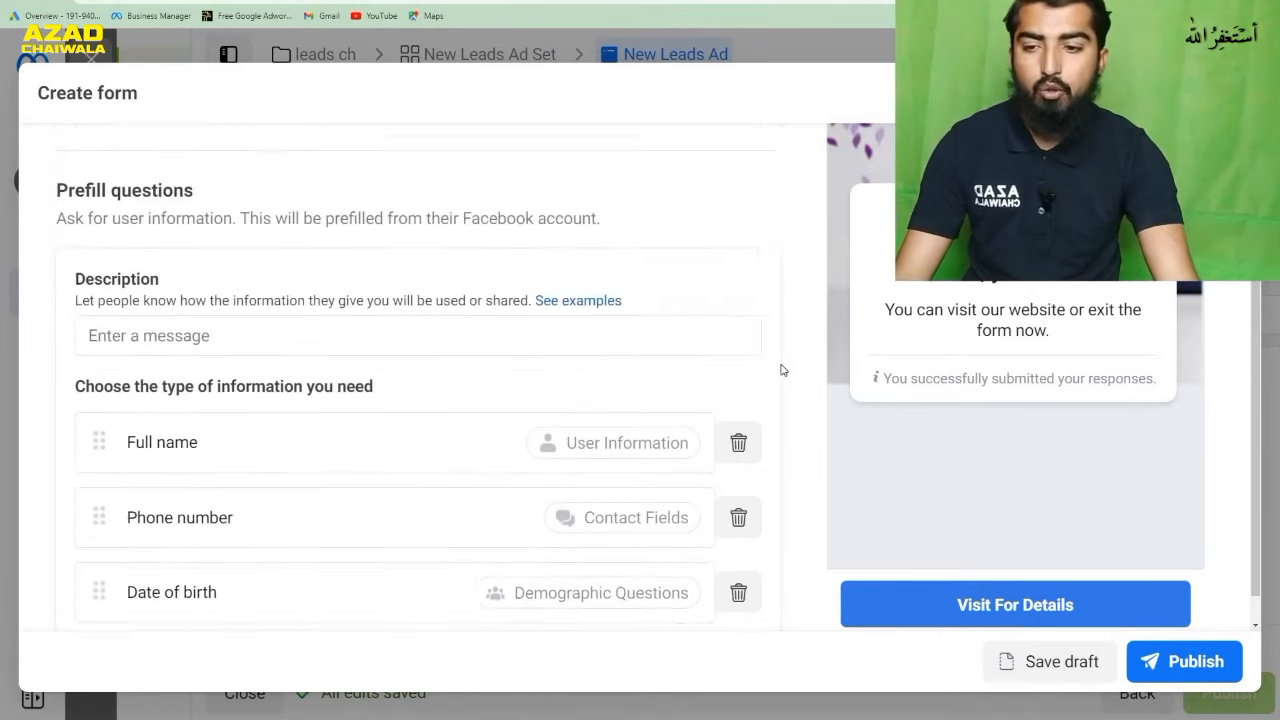
- Examine the form's Intro section with its background image and greeting settings, and expand the Form type options
scroll(780, 366, "up", 4)
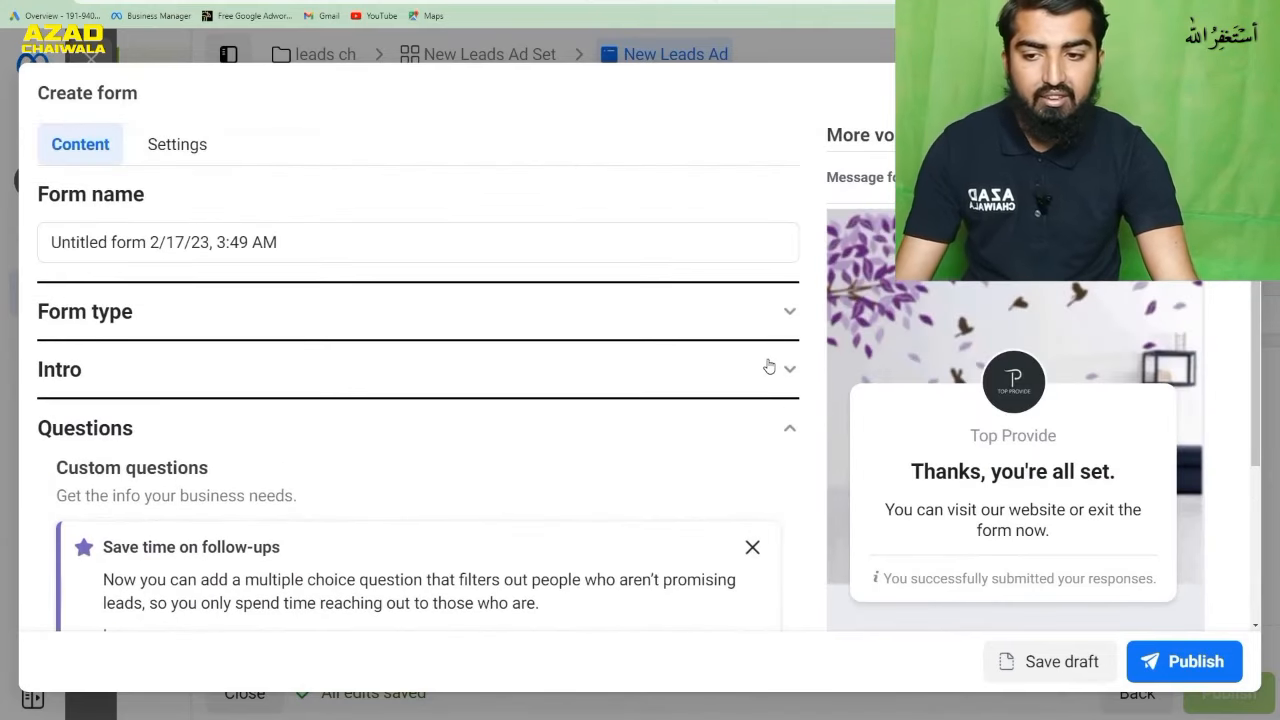
left_click(757, 368)
scroll(768, 376, "down", 1)
scroll(768, 376, "down", 3)
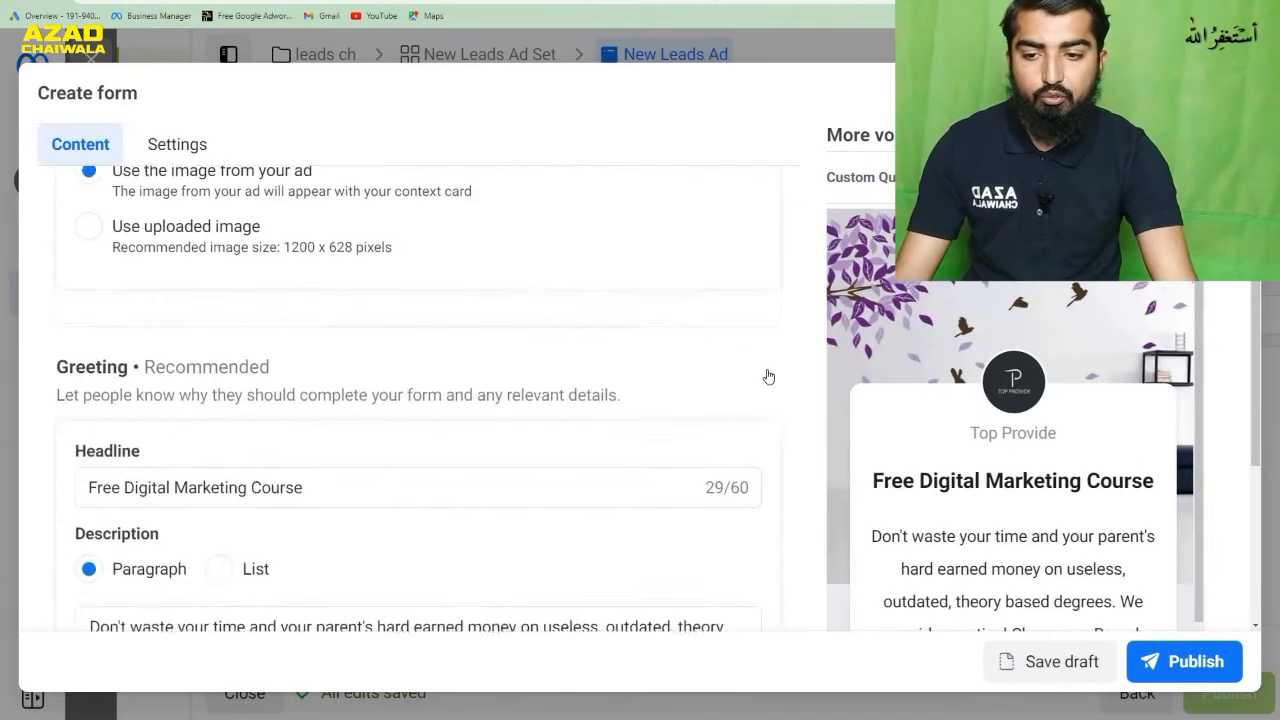
scroll(790, 405, "up", 4)
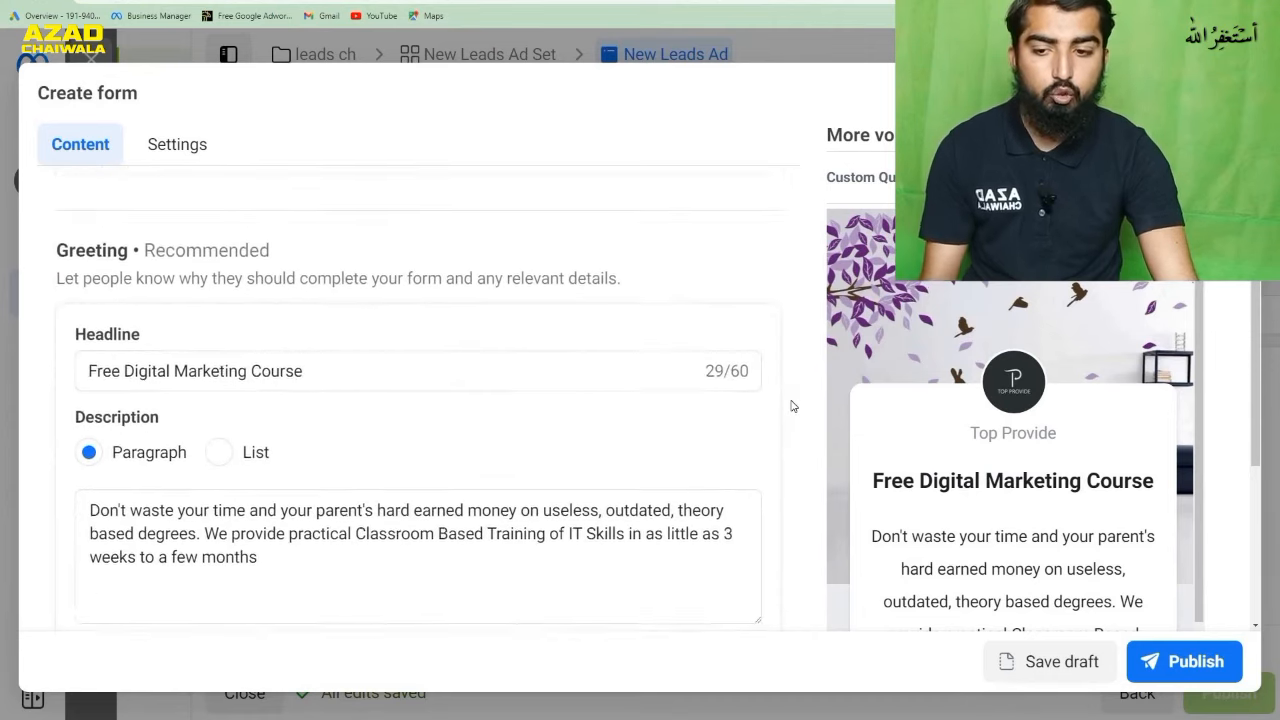
scroll(790, 405, "down", 4)
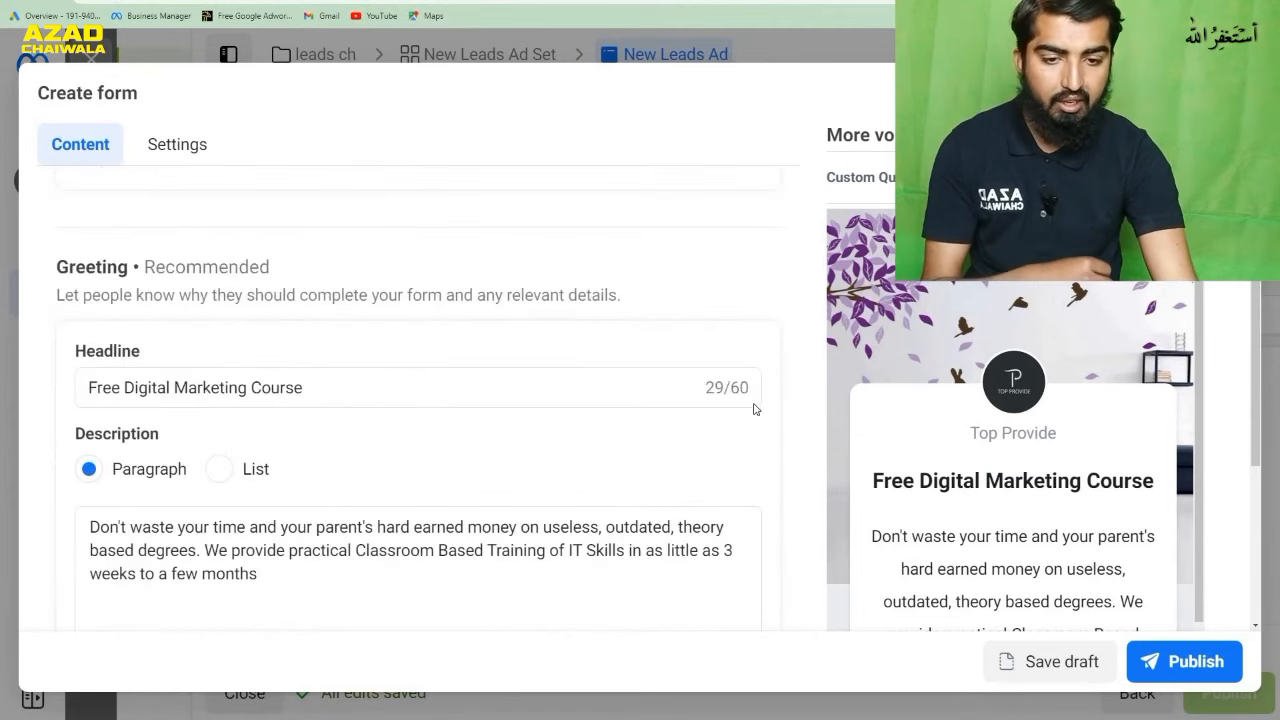
scroll(760, 400, "up", 5)
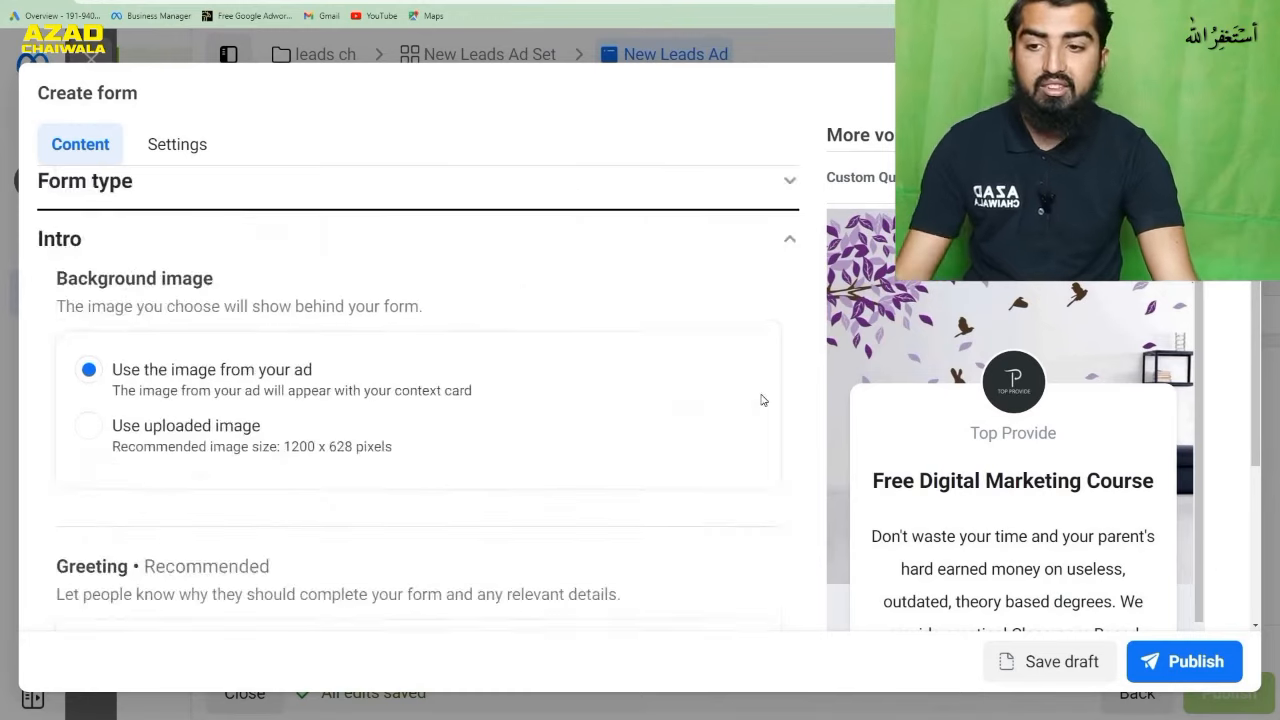
left_click(665, 287)
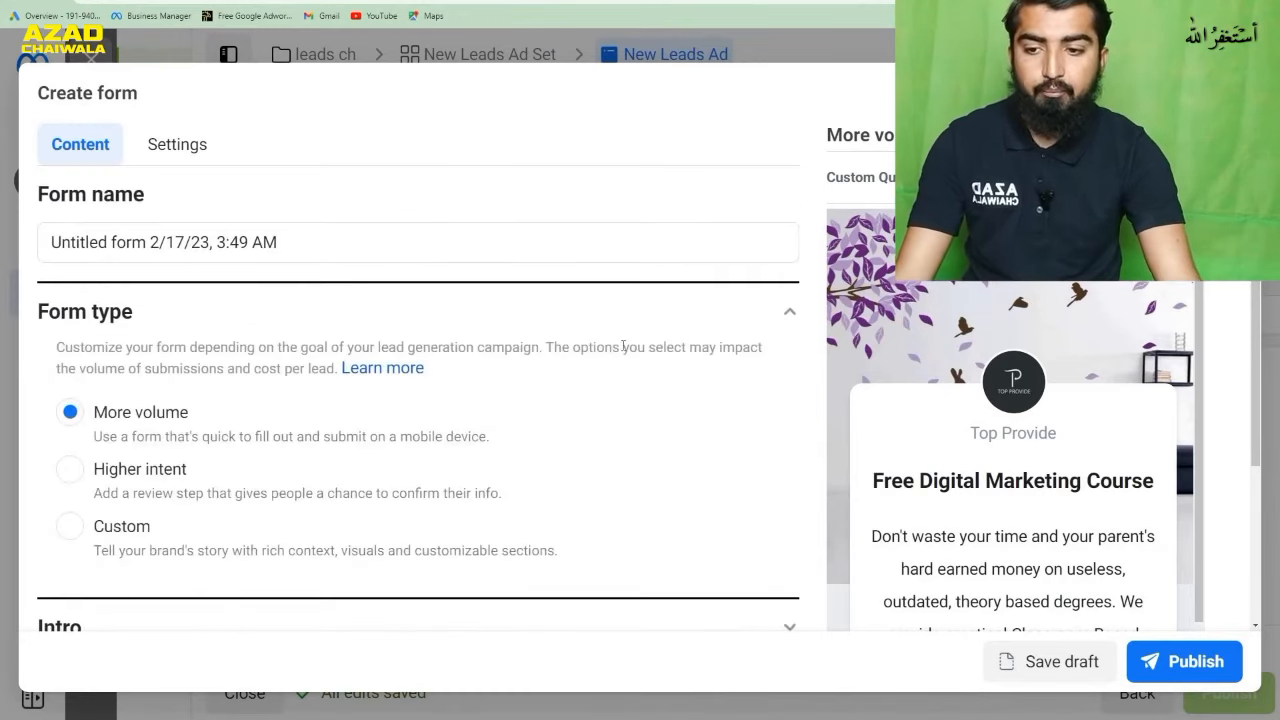
- Set the description in the Message for leads section to "You can visit our website for more details."
scroll(620, 350, "down", 3)
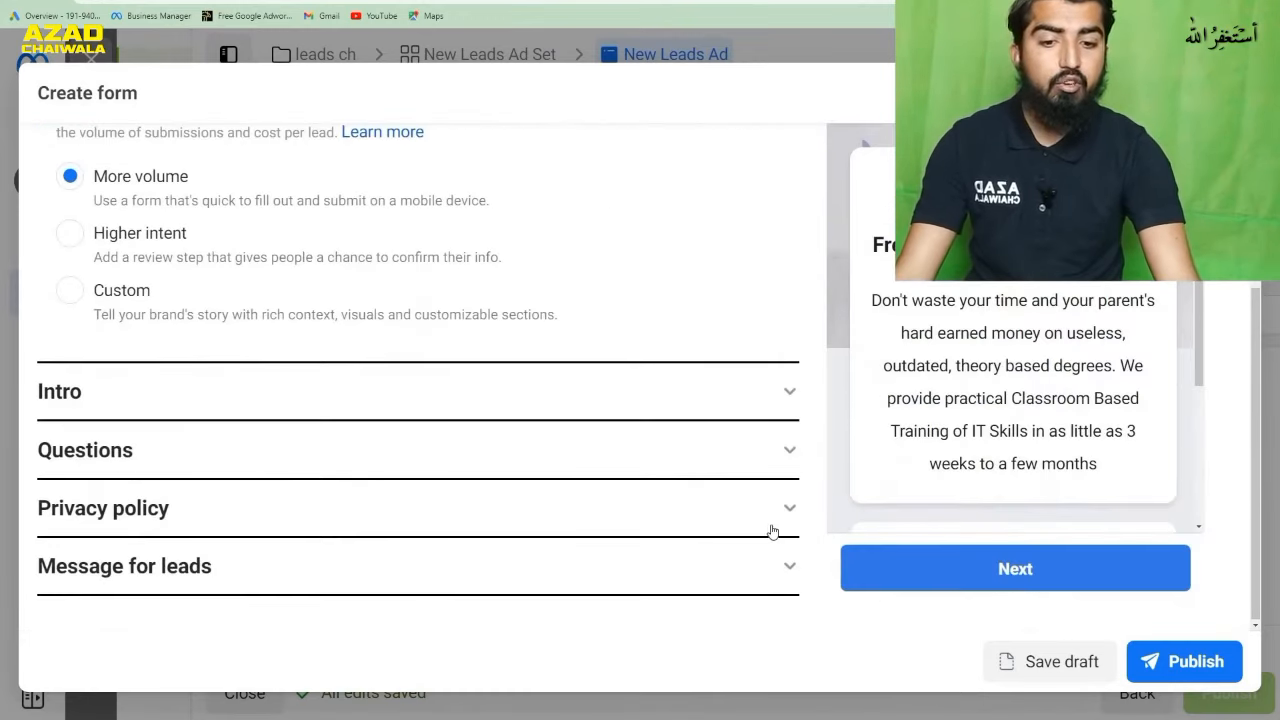
left_click(771, 568)
scroll(711, 430, "down", 2)
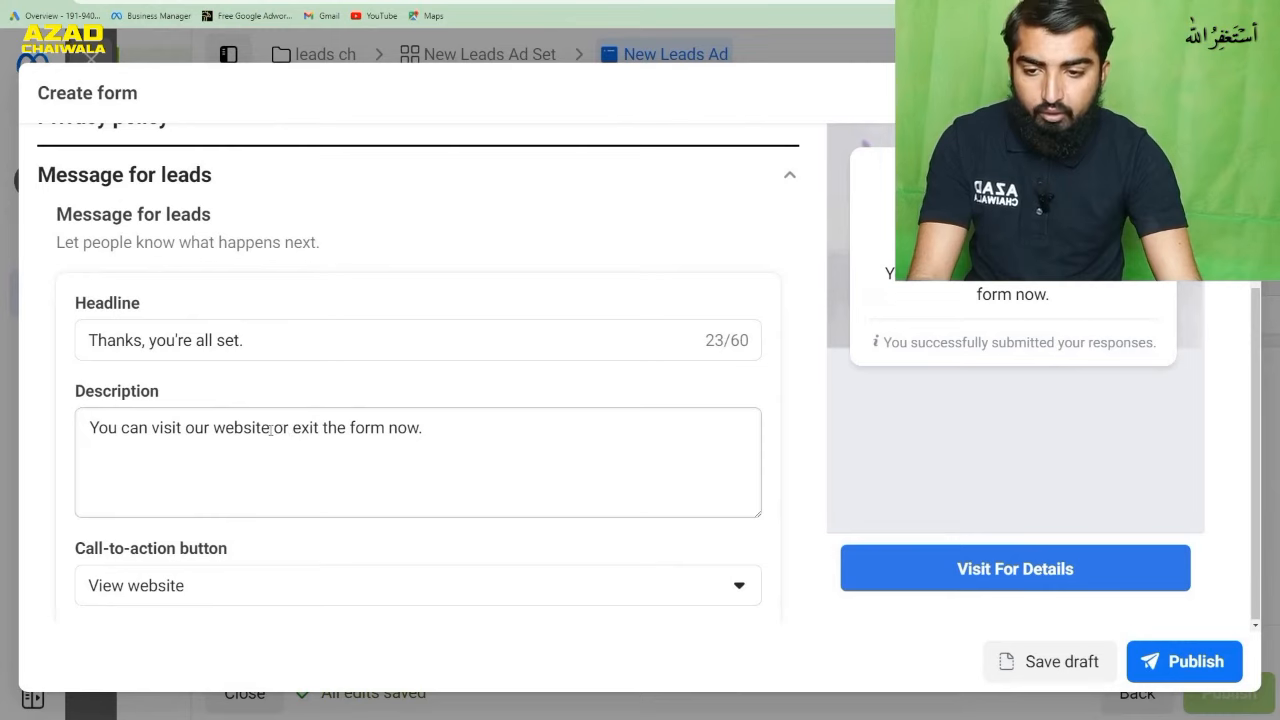
left_click_drag(275, 428, 415, 441)
key("BackSpace")
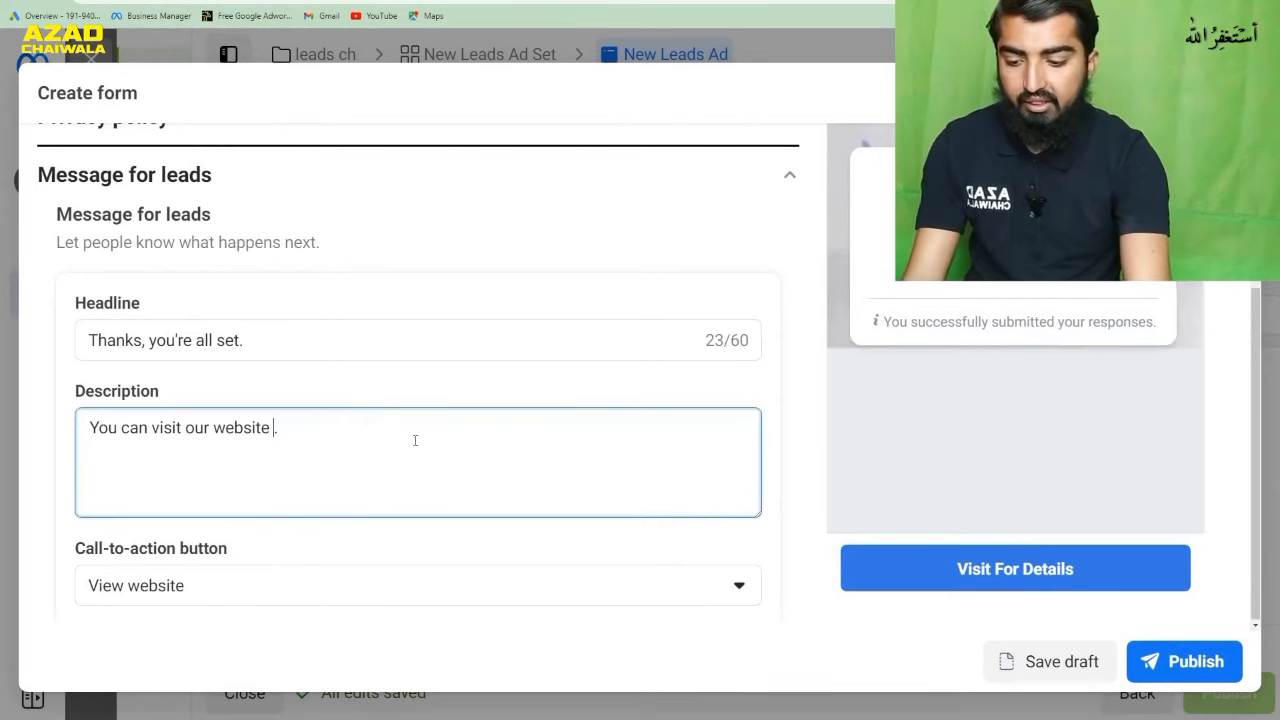
type("for ")
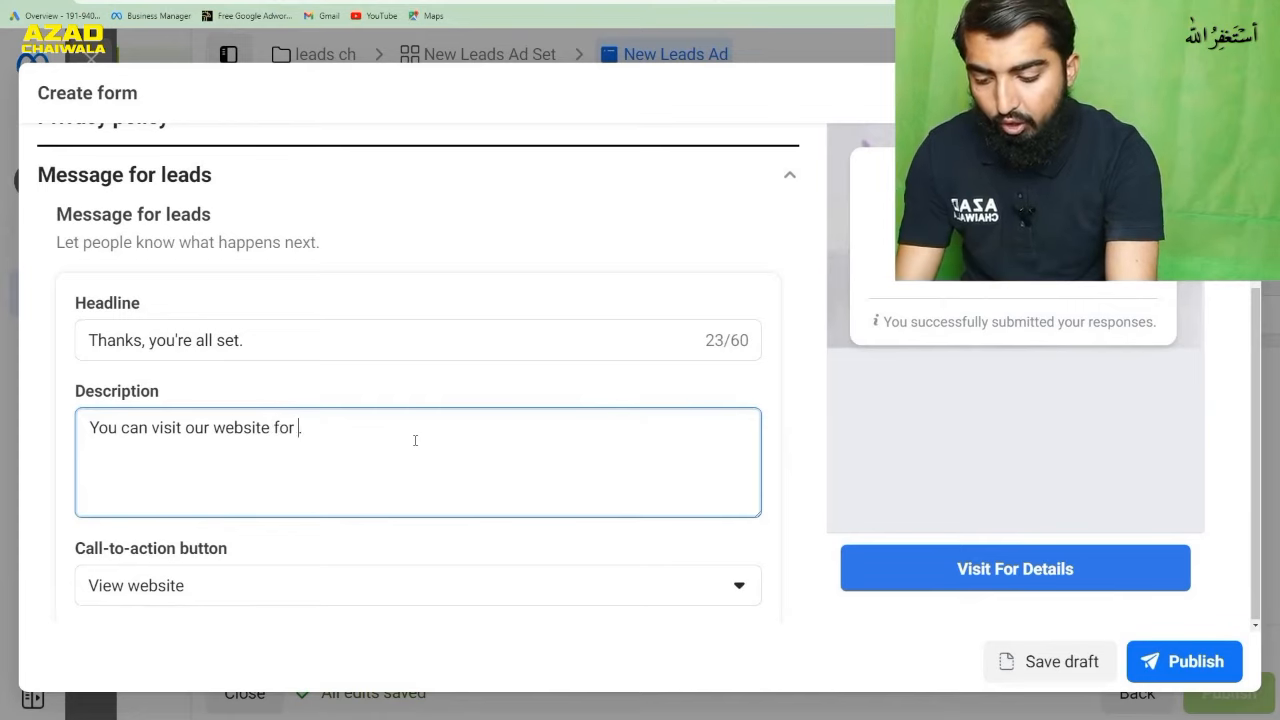
type("more details.")
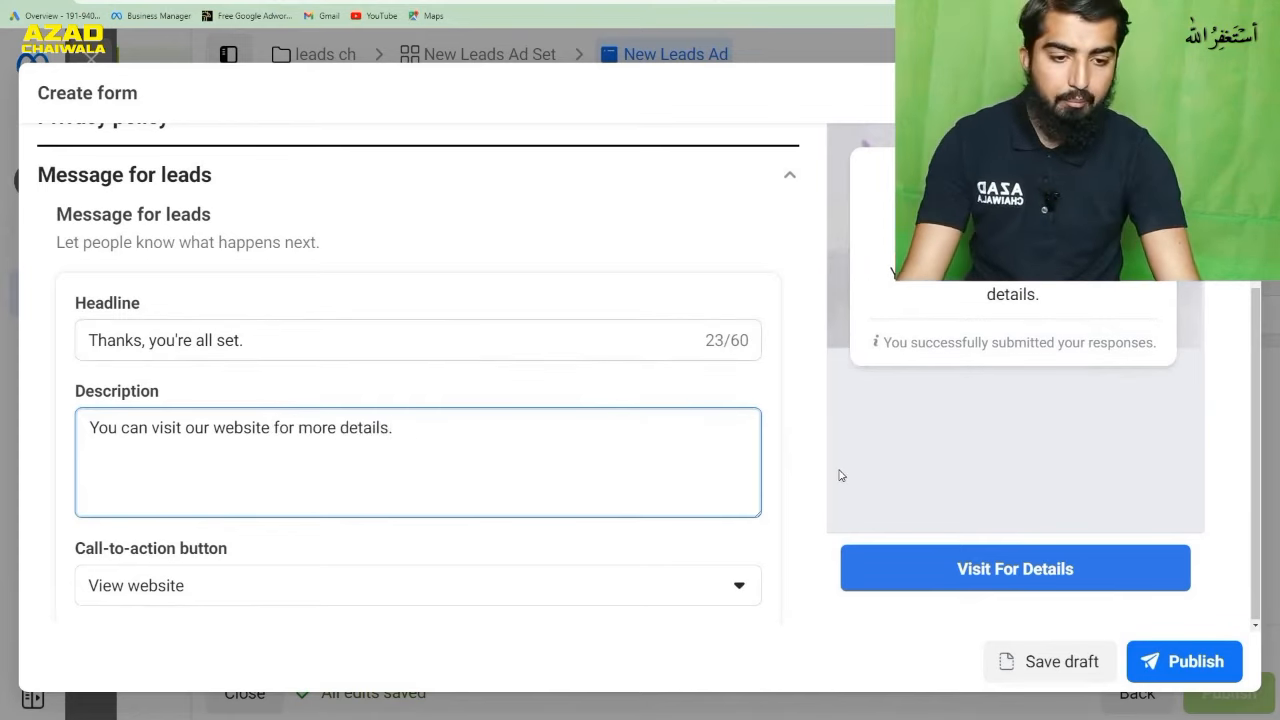
left_click(797, 436)
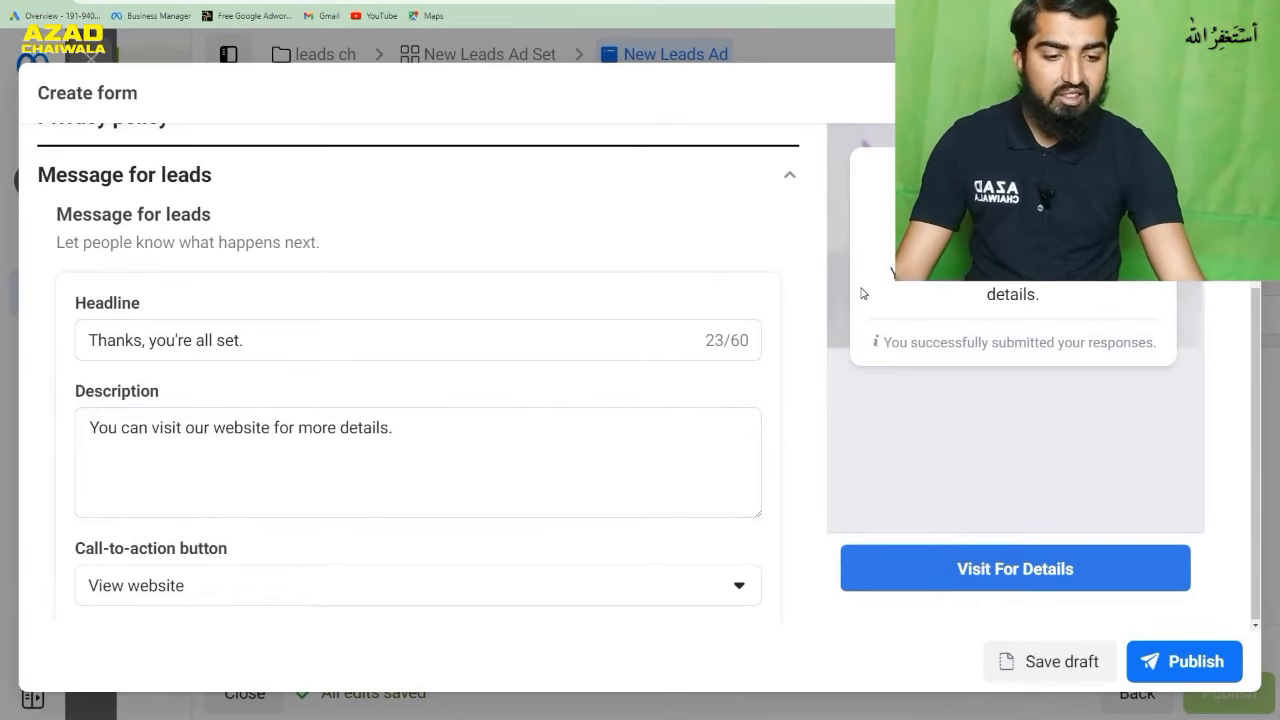
- Try to publish the form, and check its custom question section and preview for what needs correcting
left_click(1214, 656)
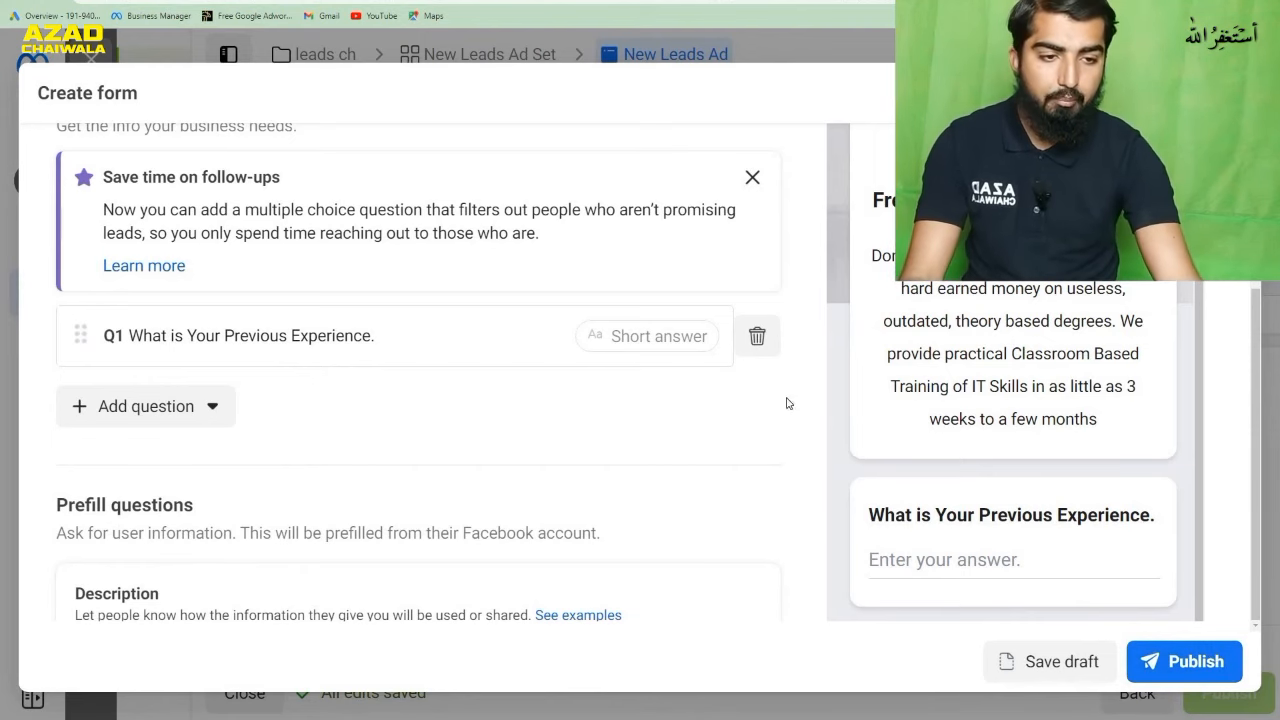
scroll(1008, 300, "up", 5)
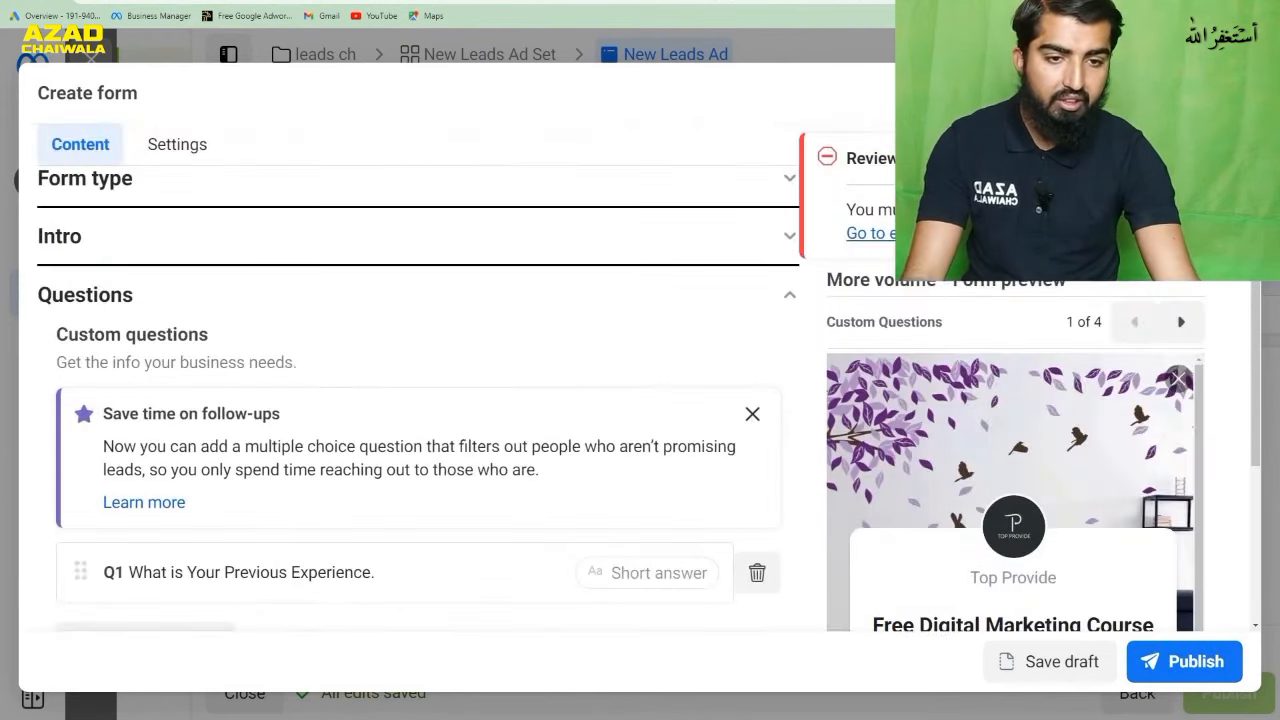
scroll(1068, 360, "down", 2)
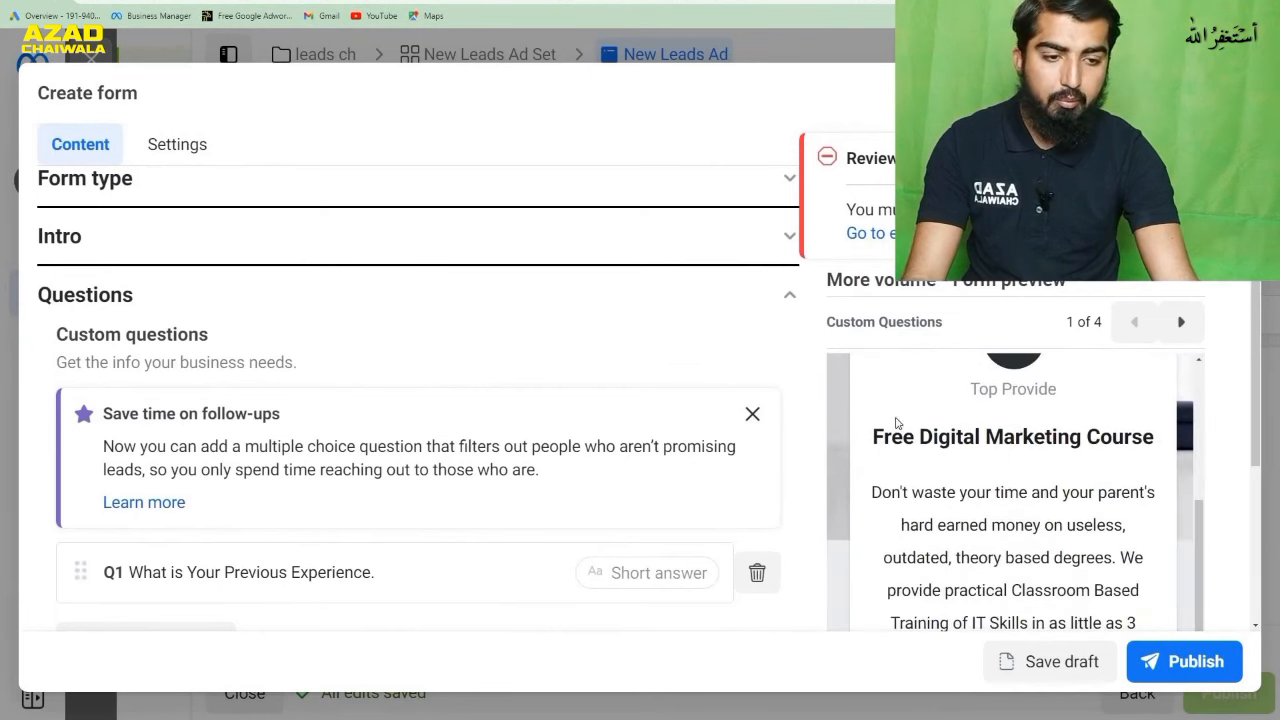
scroll(896, 423, "down", 2)
scroll(711, 480, "down", 3)
scroll(965, 470, "down", 3)
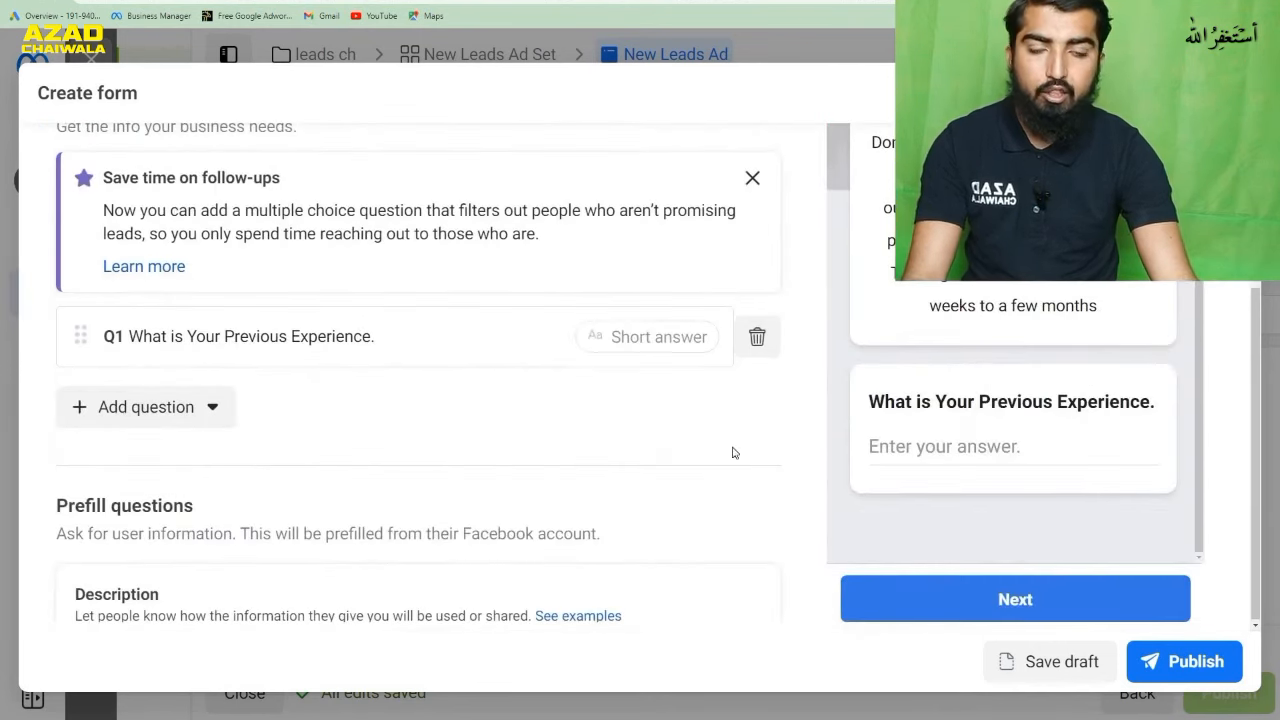